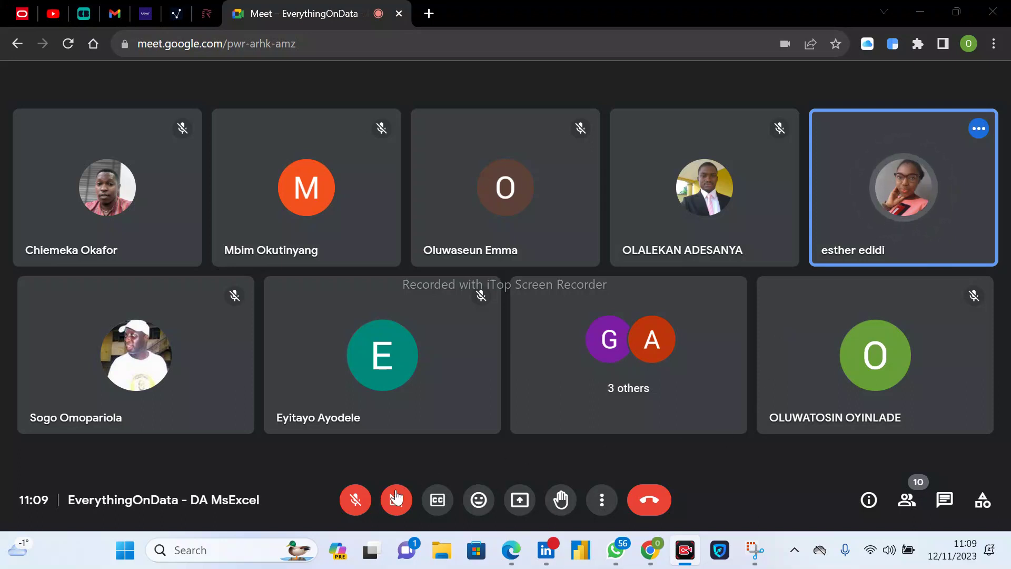
Unmute the microphone to speak in the meeting, and mute it again when finished speaking.
click(346, 504)
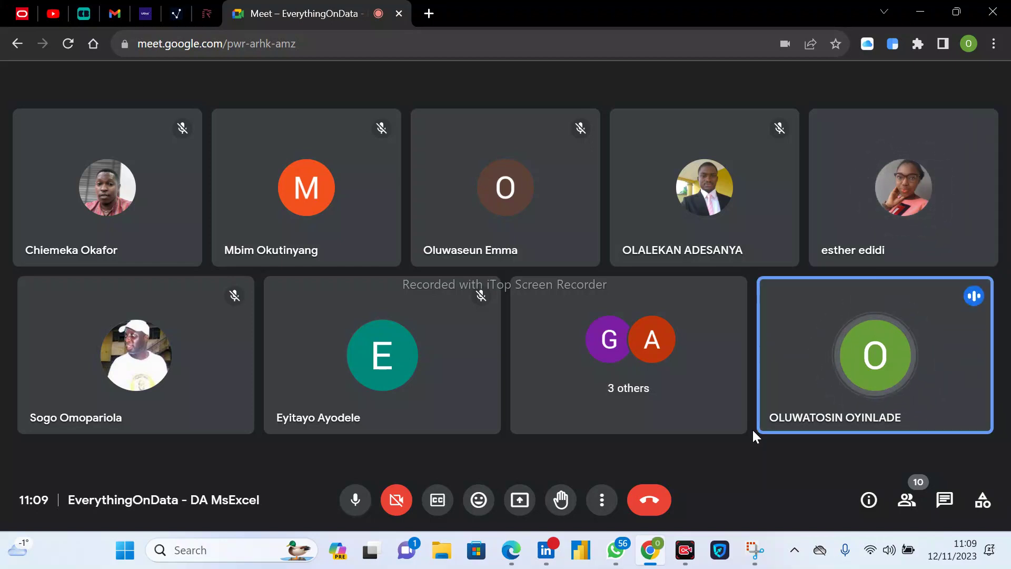
click(352, 500)
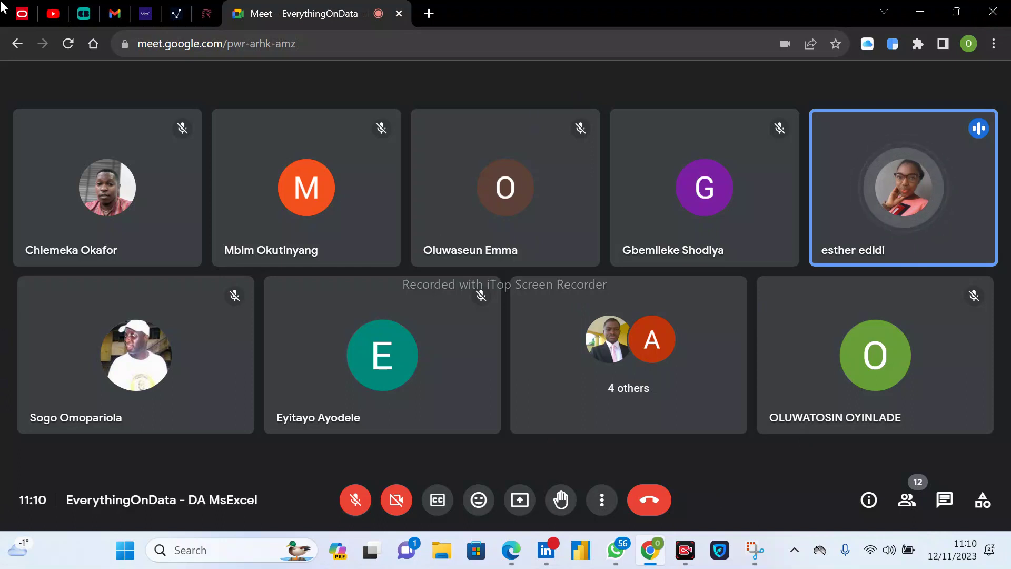
mouse_move(796, 410)
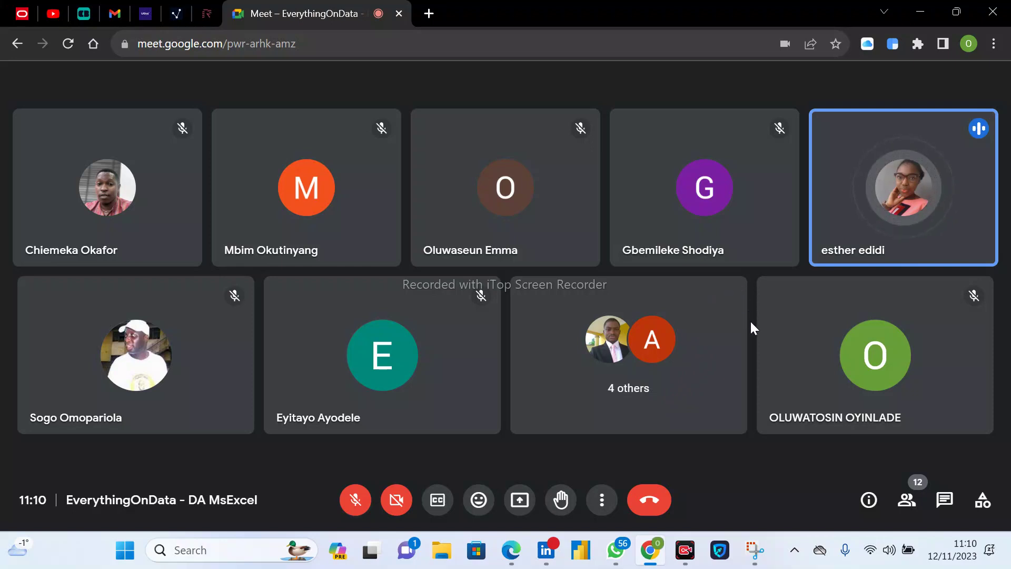
mouse_move(763, 317)
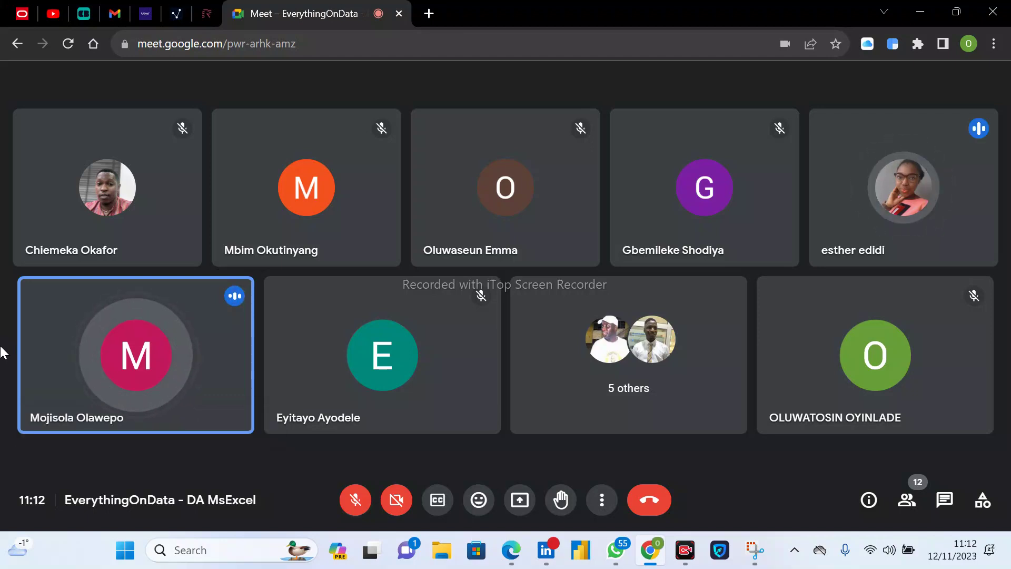
right_click(923, 190)
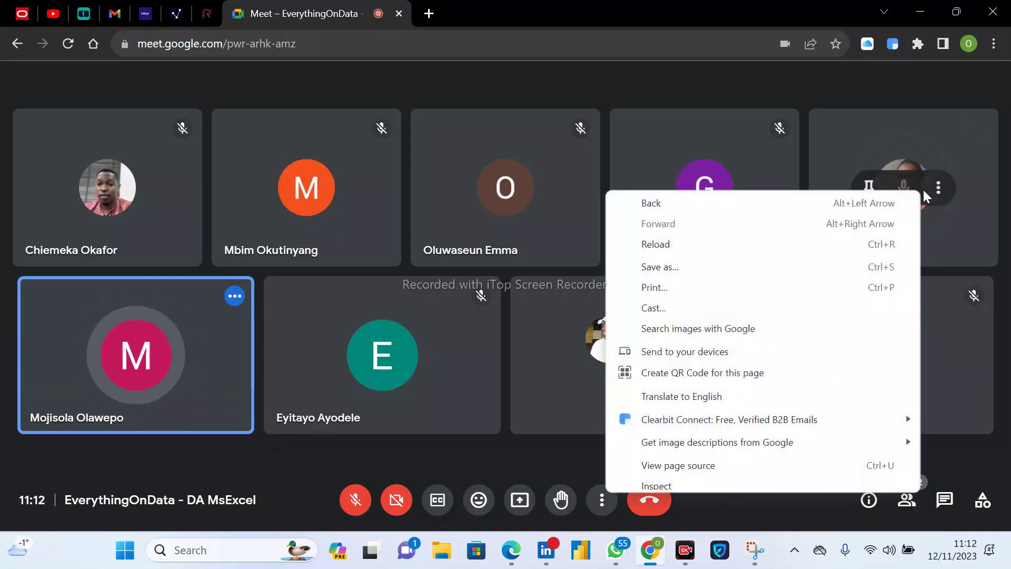
click(962, 223)
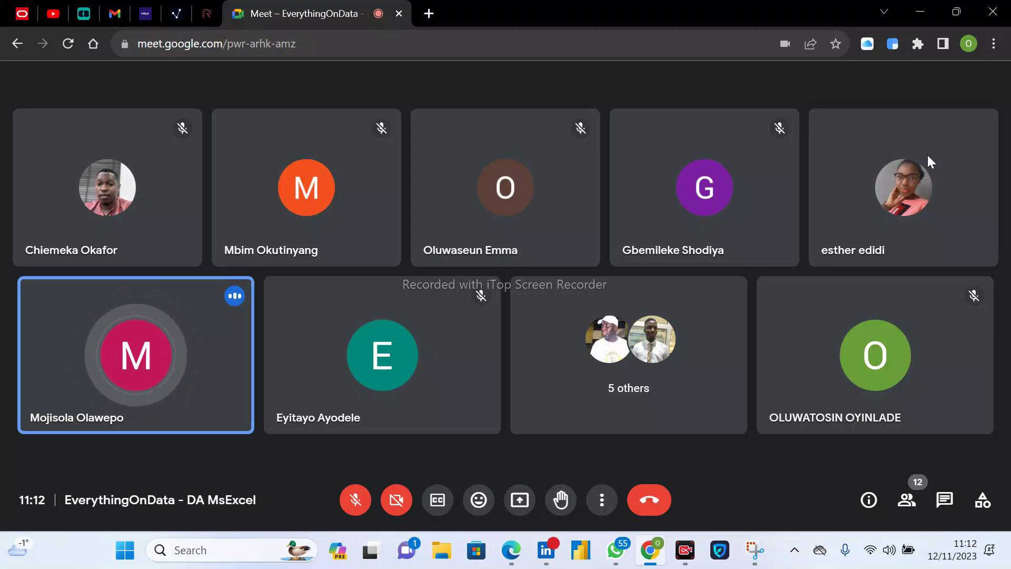
mouse_move(970, 211)
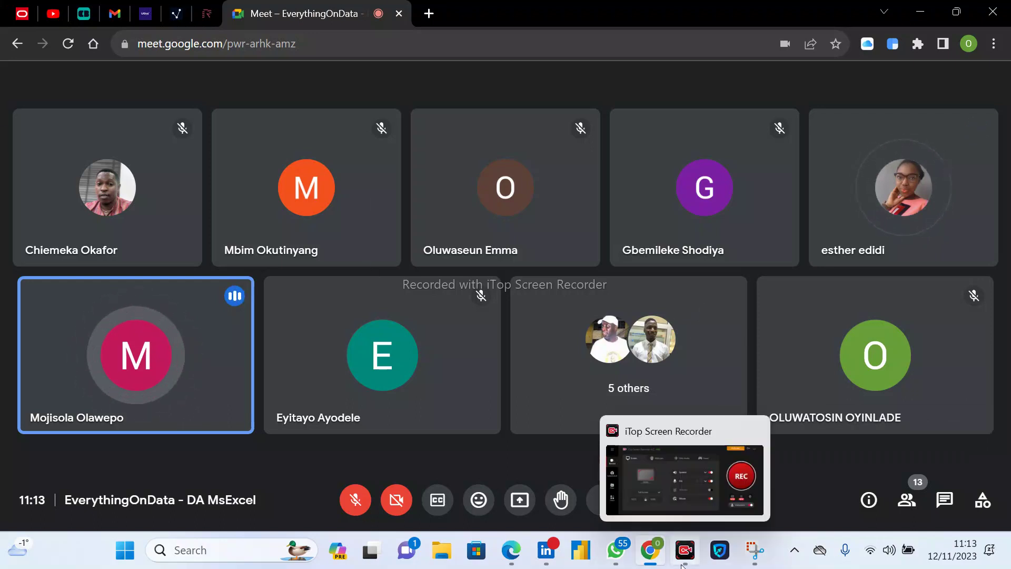
mouse_move(967, 177)
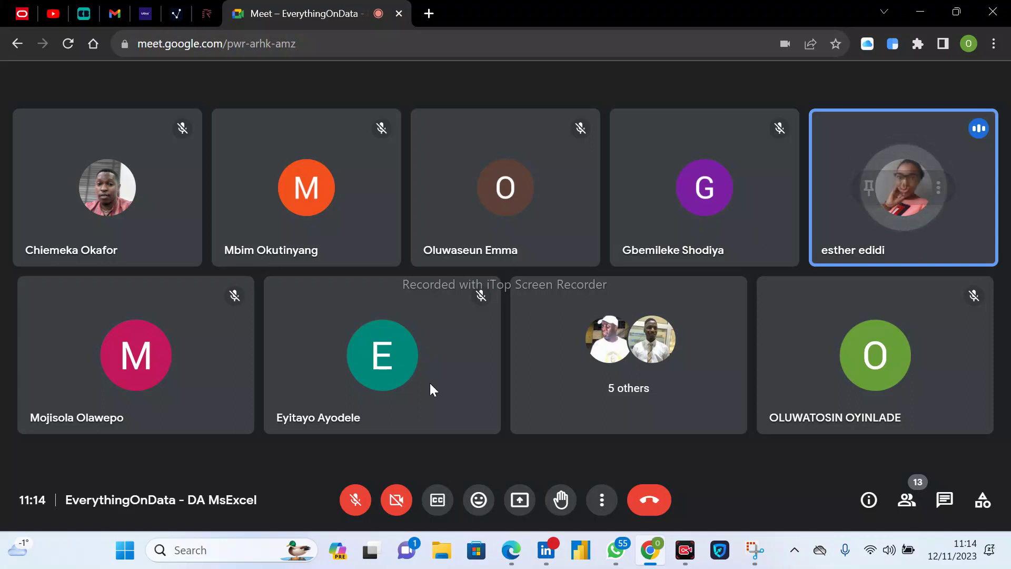
mouse_move(418, 383)
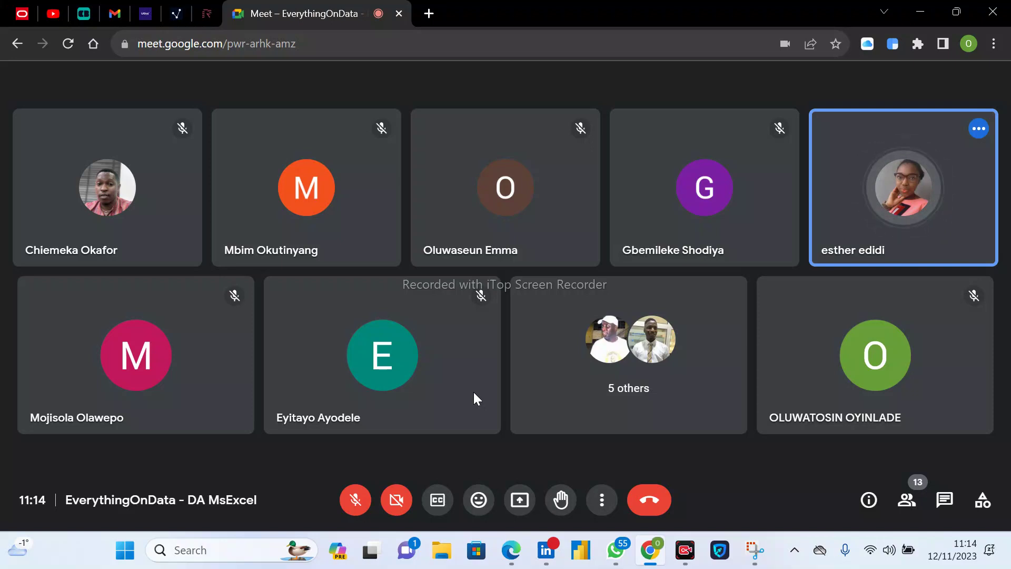
key(XF86AudioRaiseVolume)
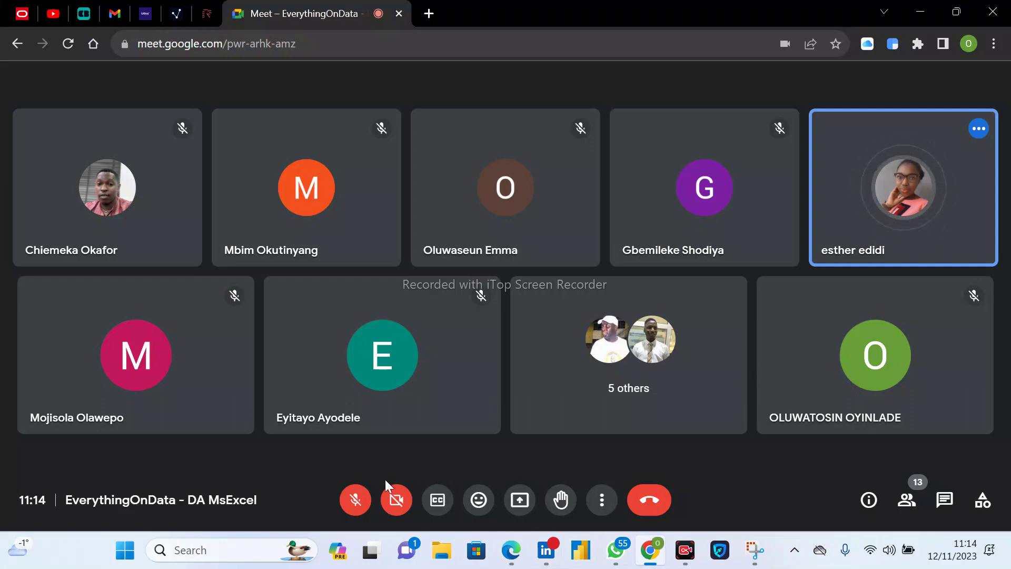
Unmute the microphone and present the entire screen to the meeting participants.
click(356, 499)
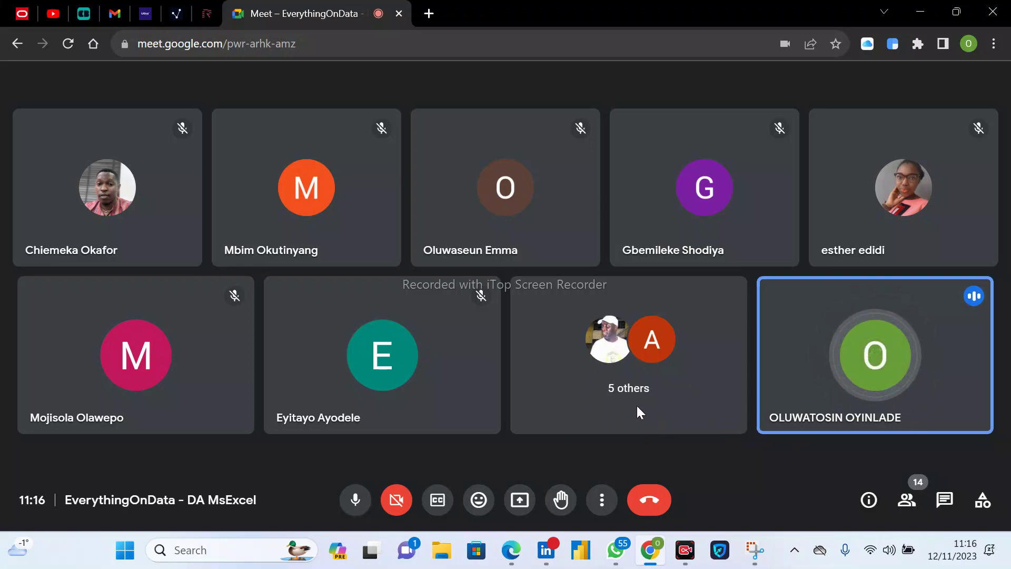
click(525, 500)
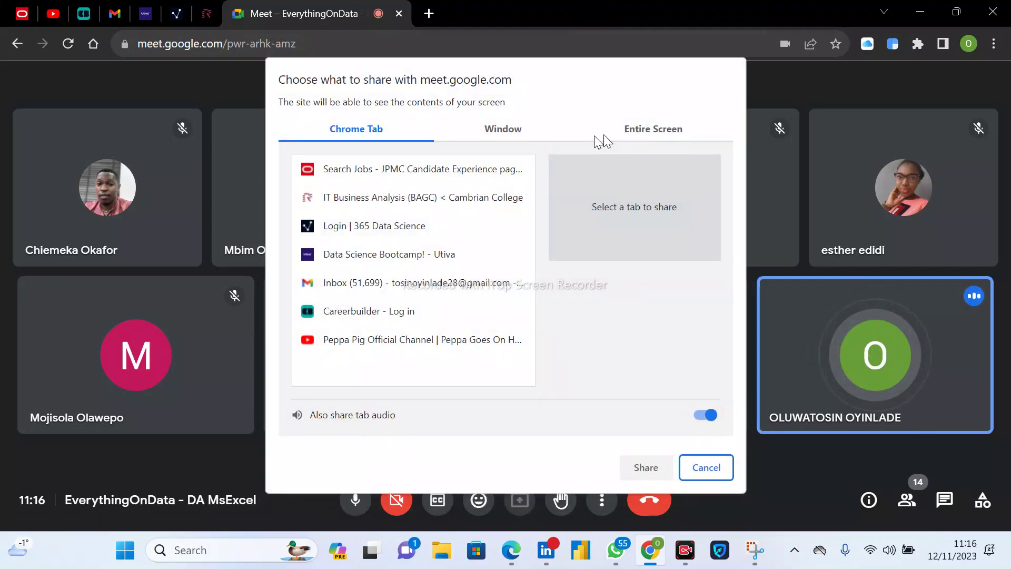
click(660, 130)
click(451, 277)
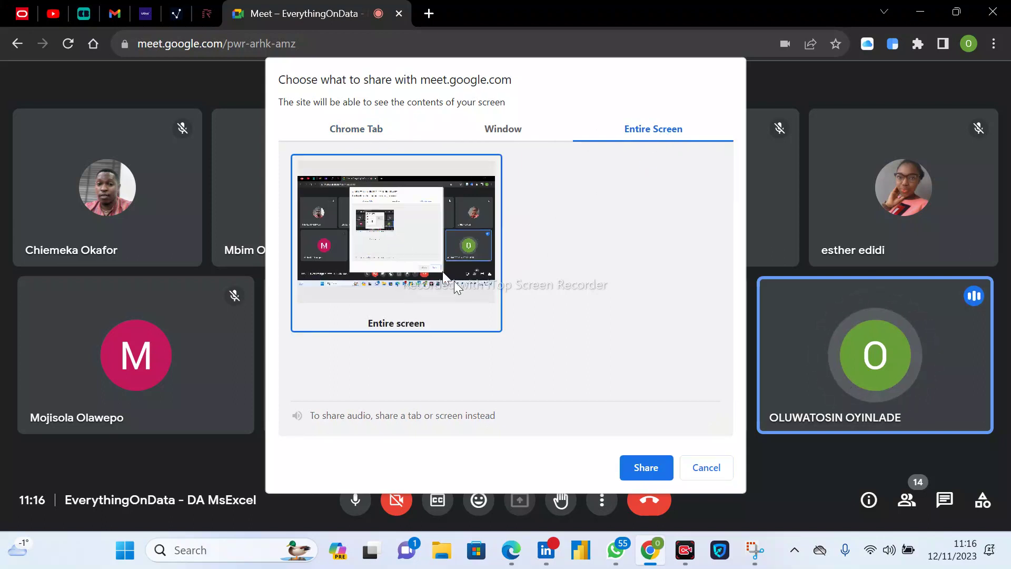
click(646, 468)
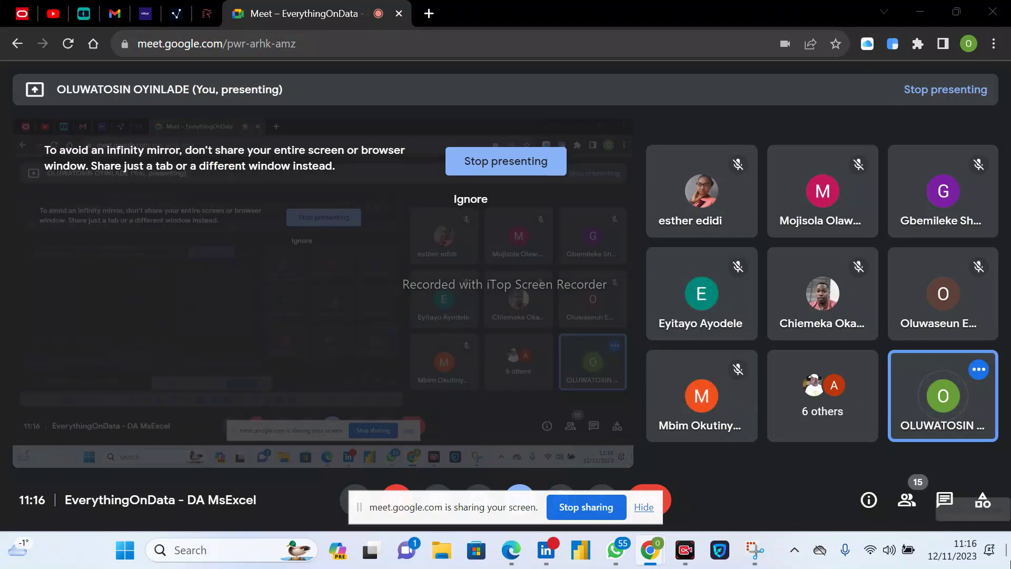
Open the Salesdata workbook from the desktop and clear the screen-sharing and Office licence notices from view.
click(1007, 554)
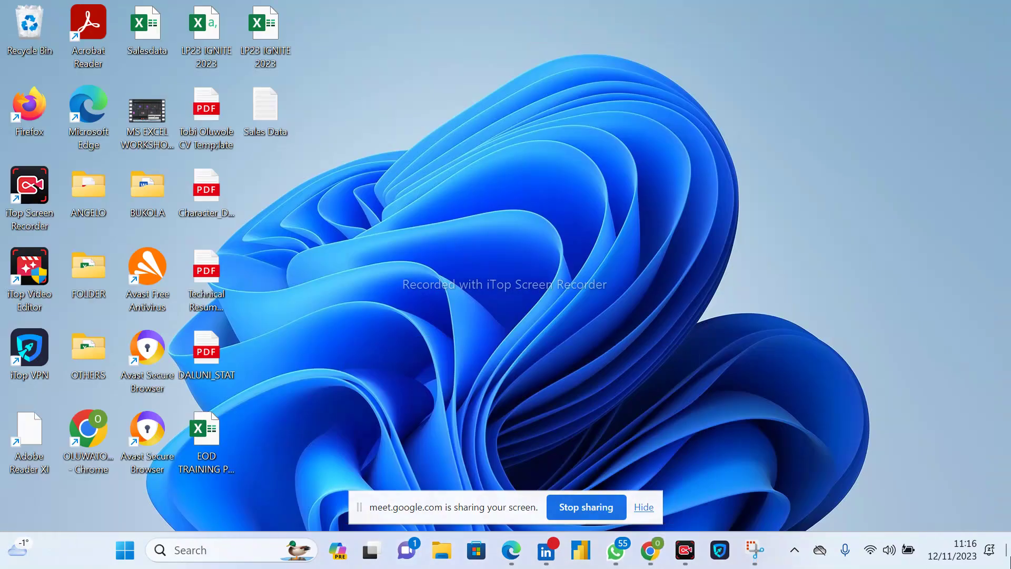
click(153, 36)
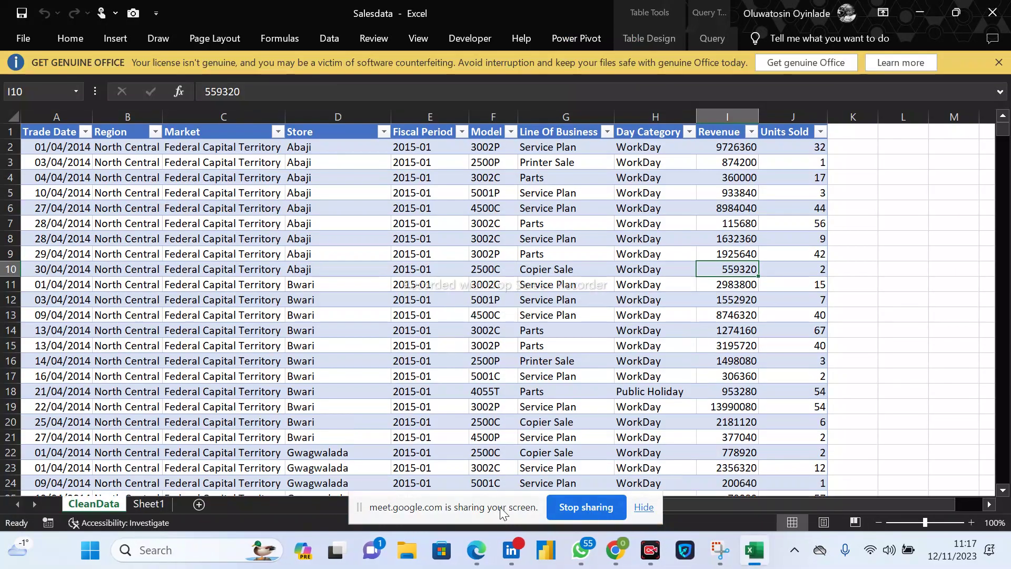
click(644, 508)
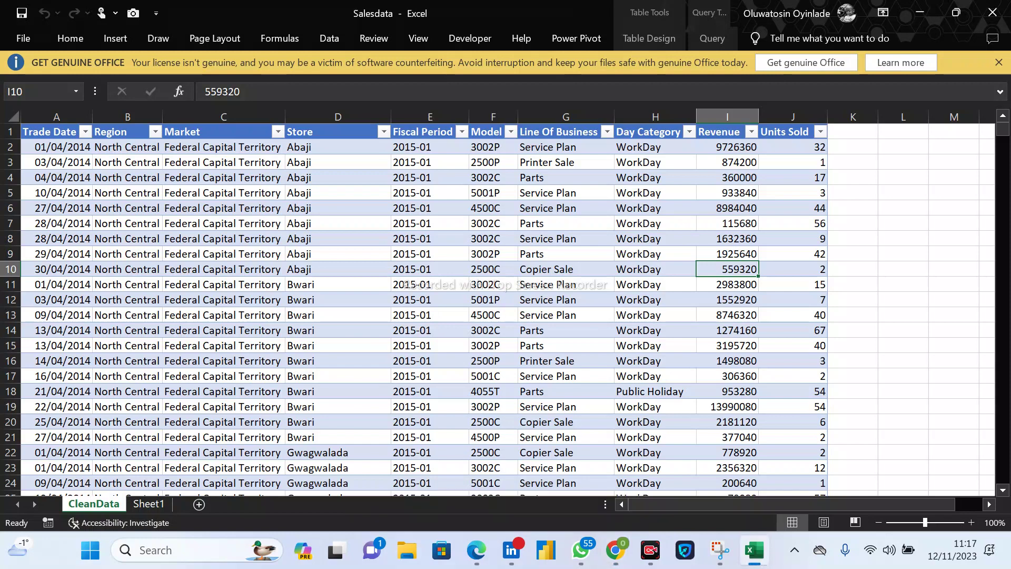
click(999, 63)
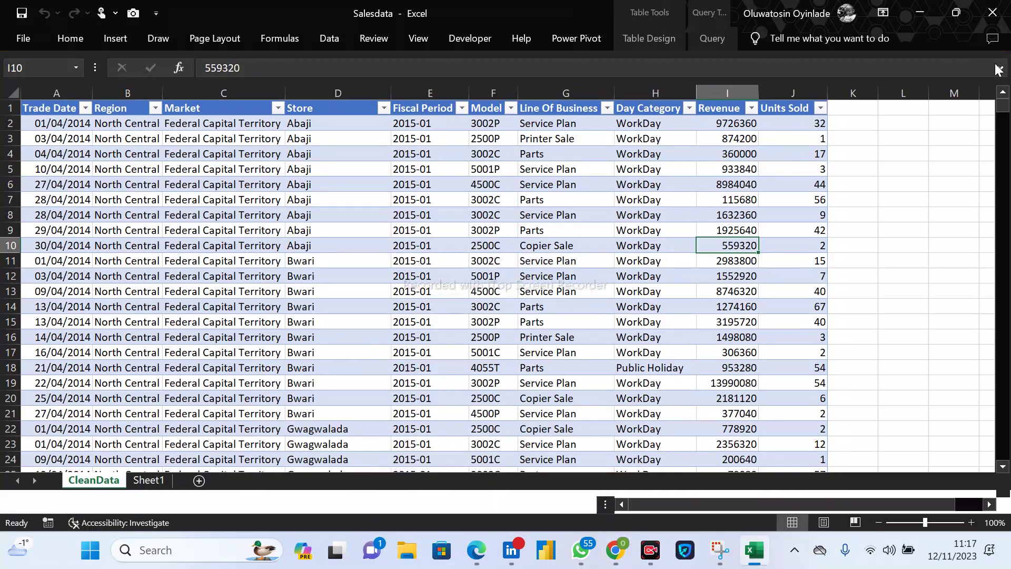
Examine the sales records on the CleanData sheet, including the Line Of Business, Day Category and Store columns.
click(494, 291)
click(565, 322)
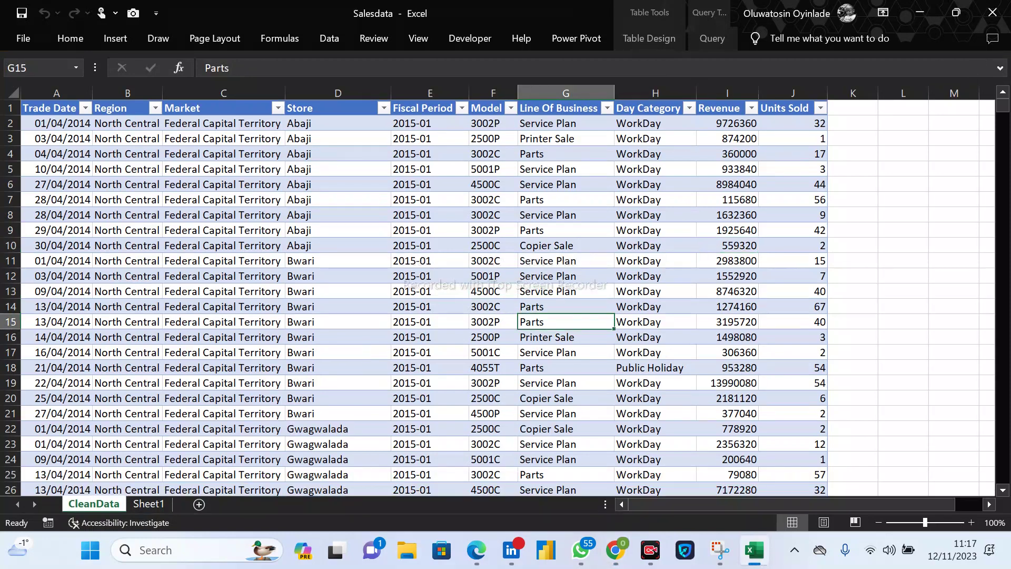
click(566, 291)
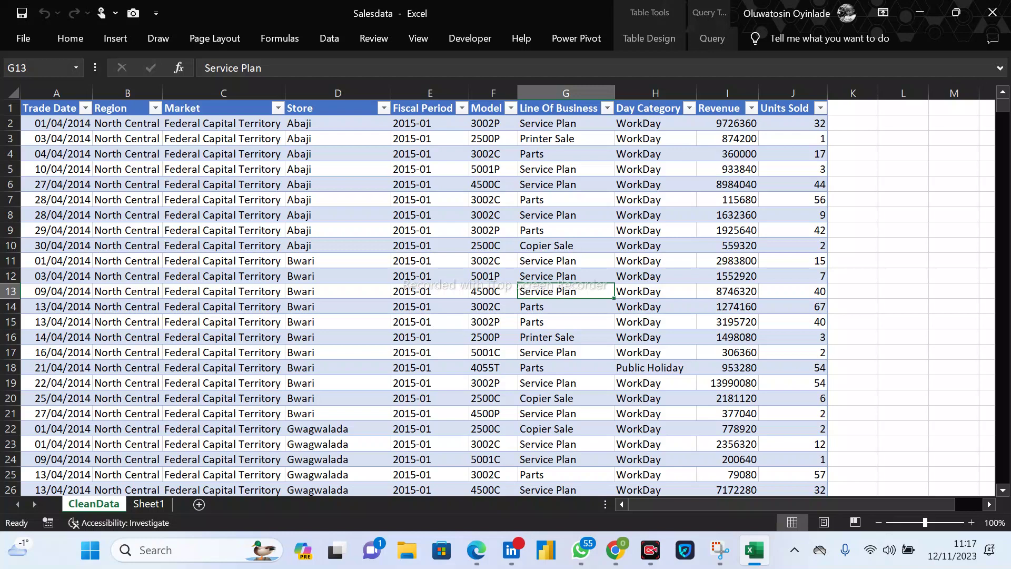
click(567, 215)
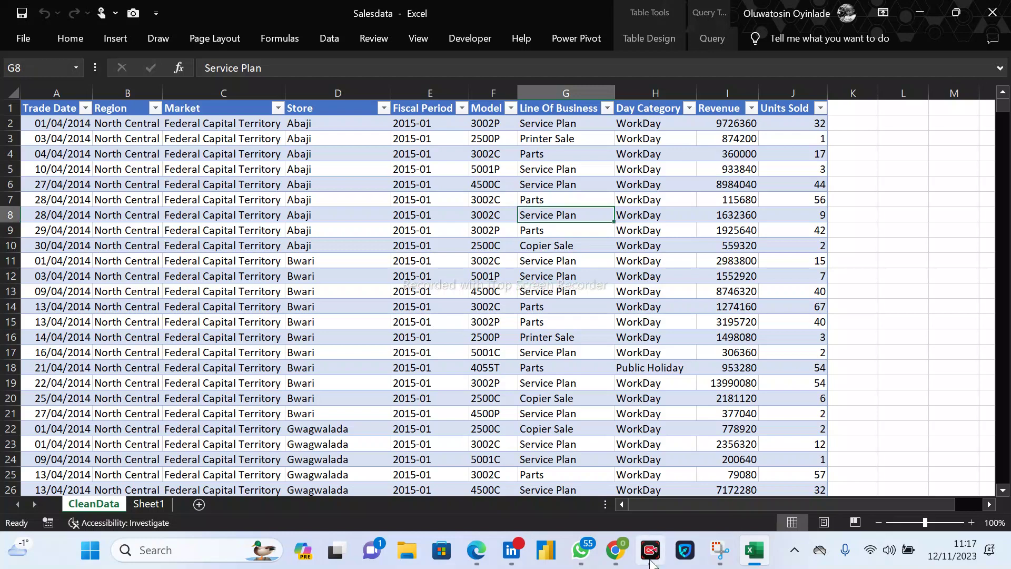
mouse_move(581, 551)
click(654, 245)
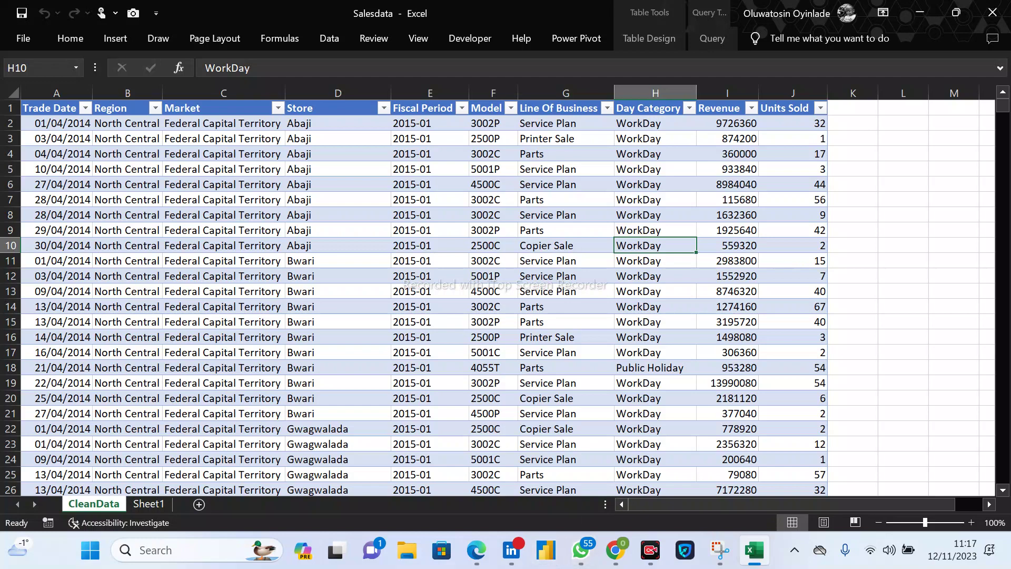
click(338, 291)
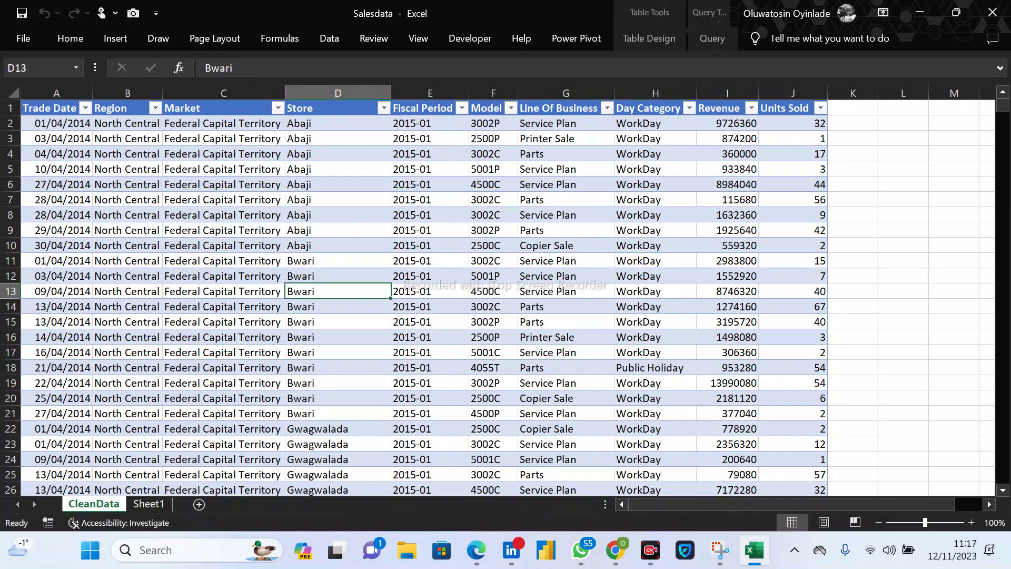
click(566, 199)
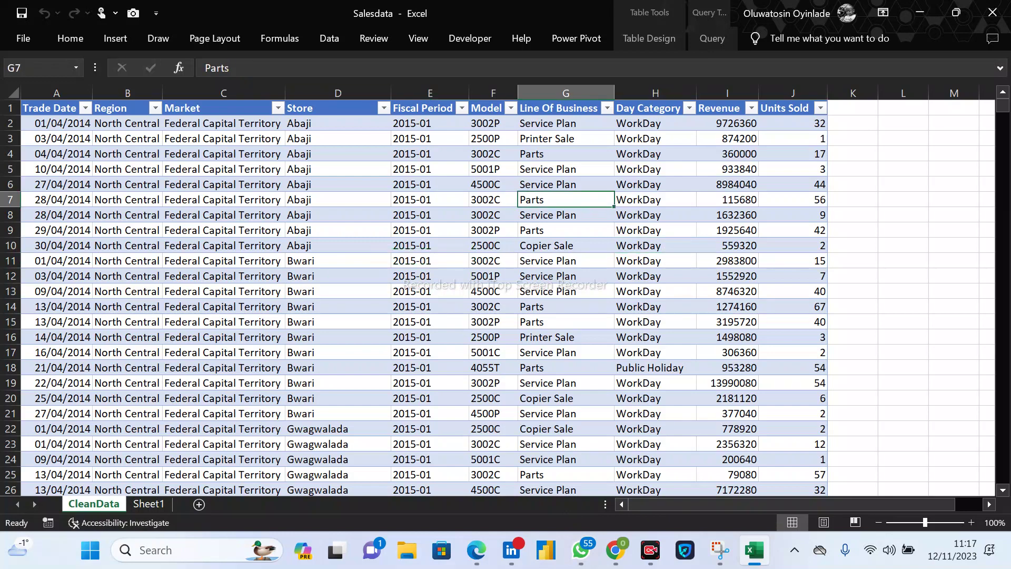
Return to the desktop and view the monthly workbooks in FOLDER and in OTHERS, closing each folder after viewing it.
click(1008, 556)
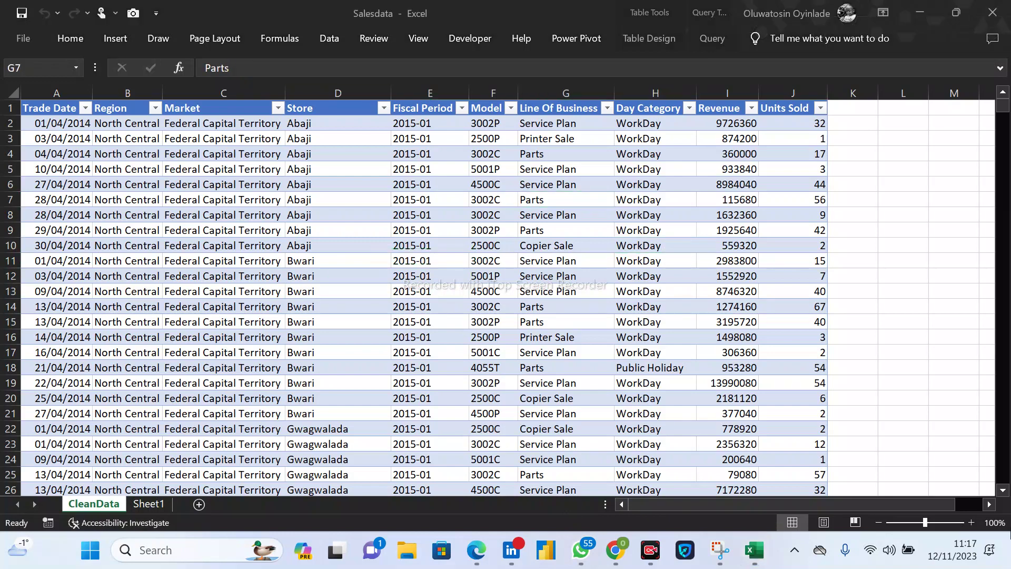
key(super+d)
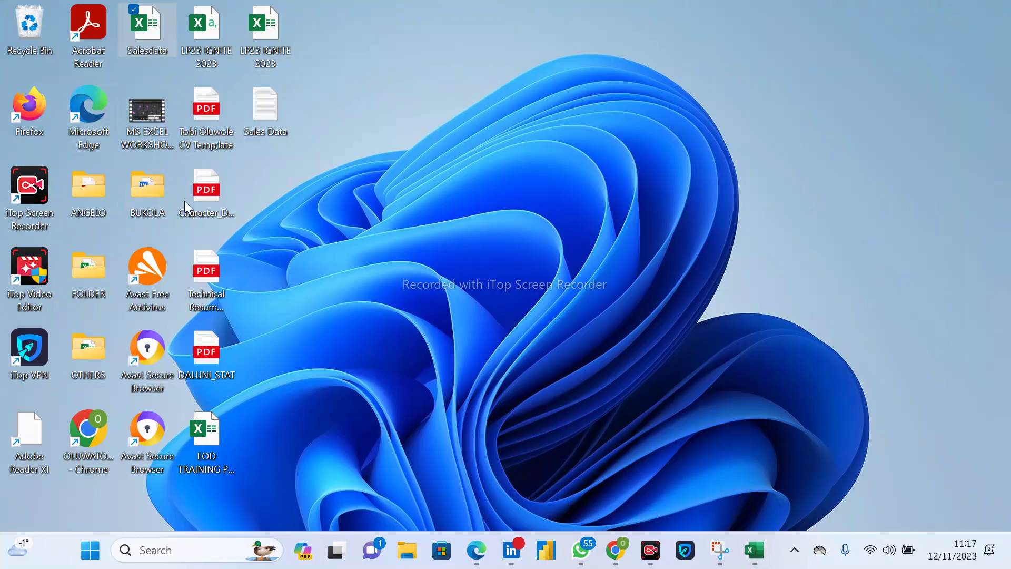
click(98, 270)
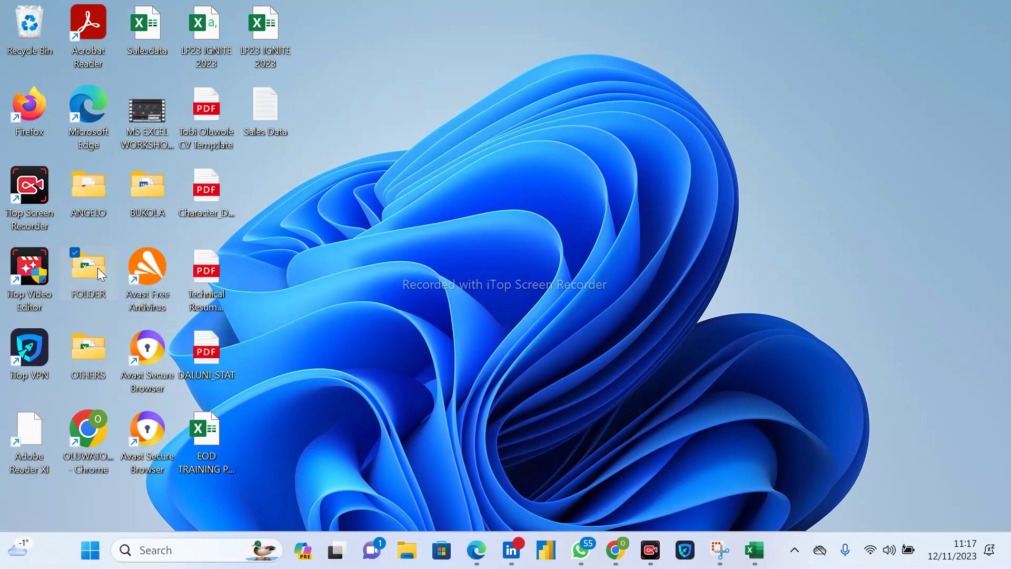
double_click(94, 280)
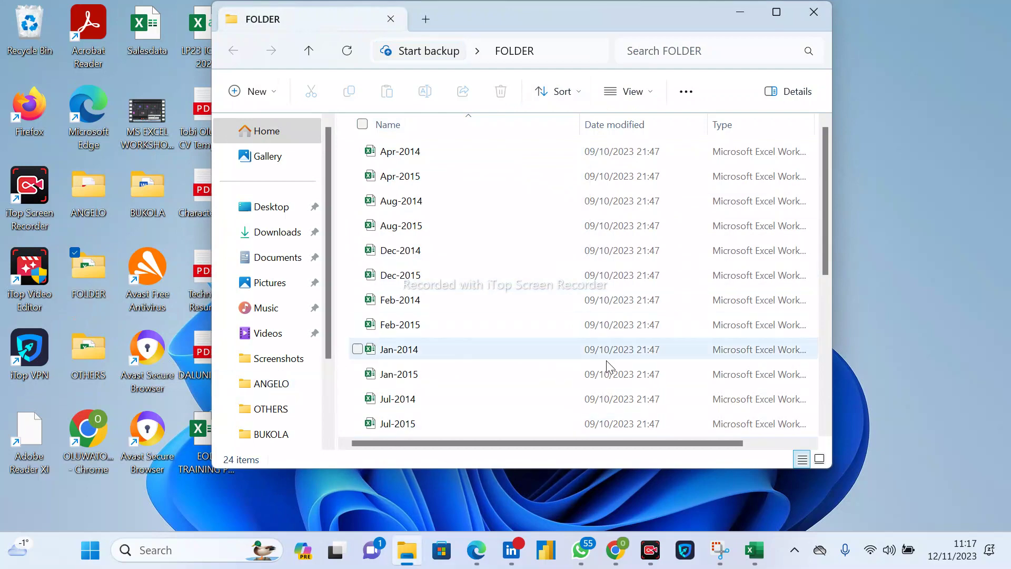
click(814, 12)
double_click(93, 356)
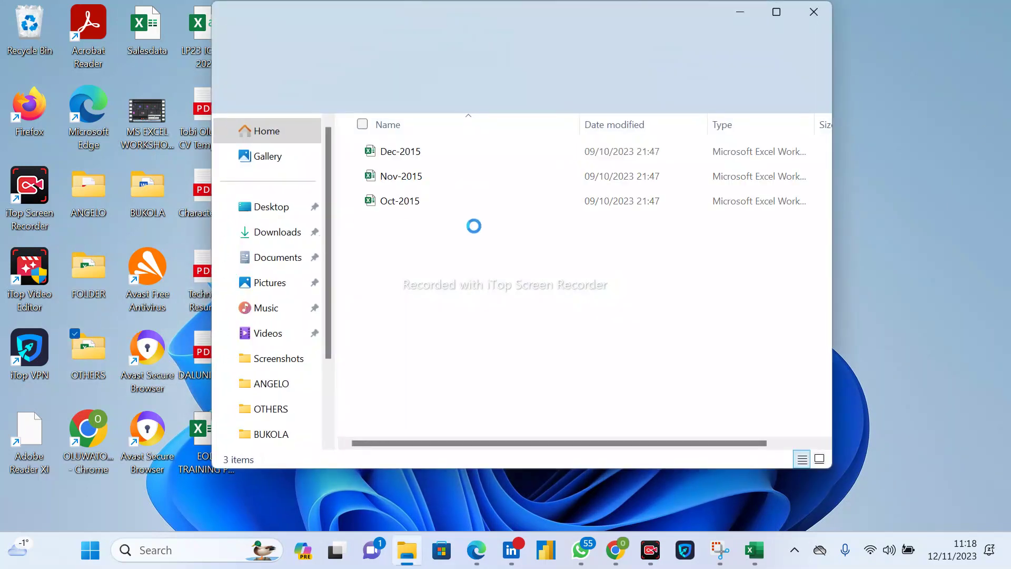
click(814, 12)
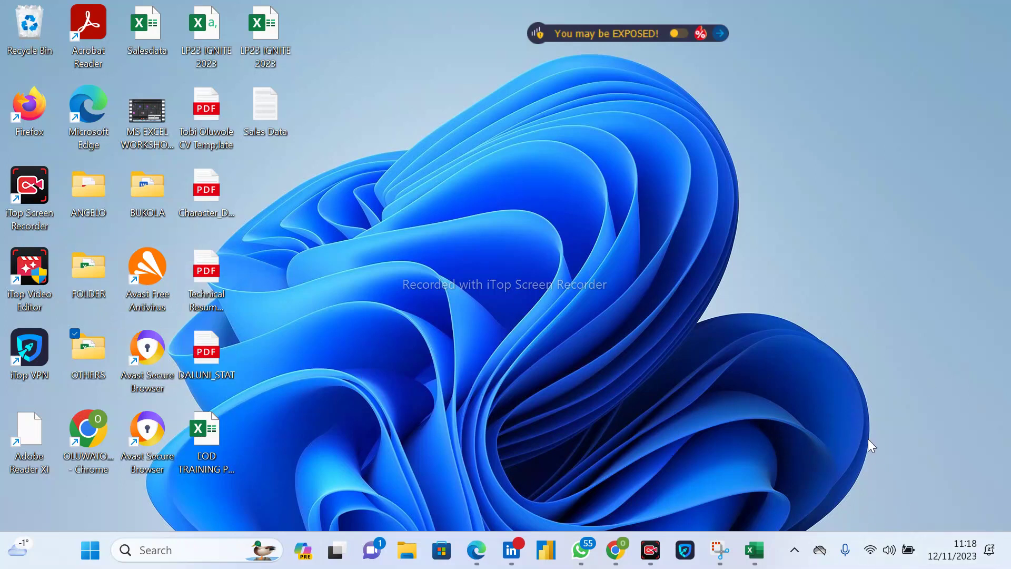
Switch back to the Salesdata workbook and refresh all its data connections from the CleanData sheet.
click(754, 550)
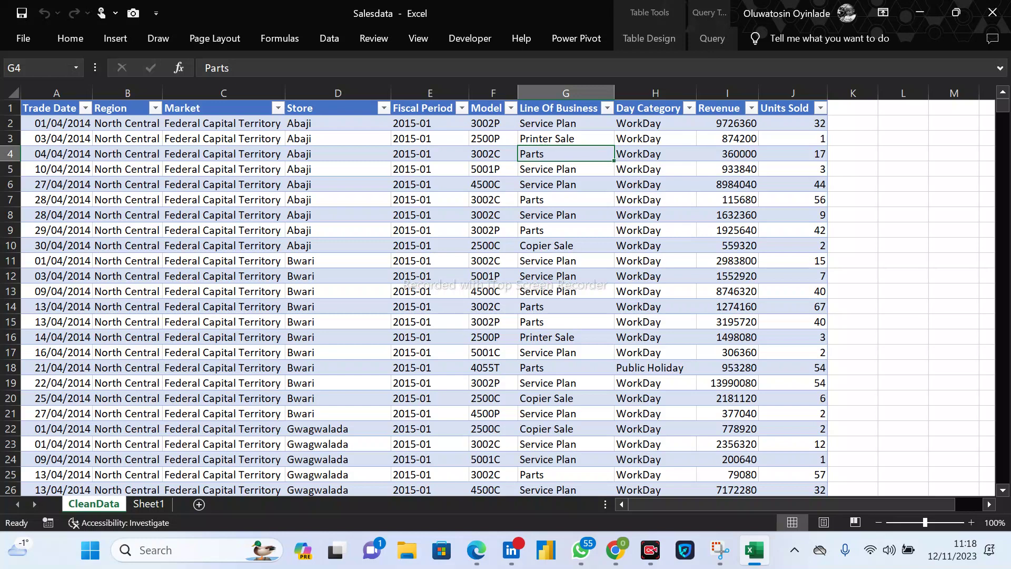
click(566, 322)
click(655, 184)
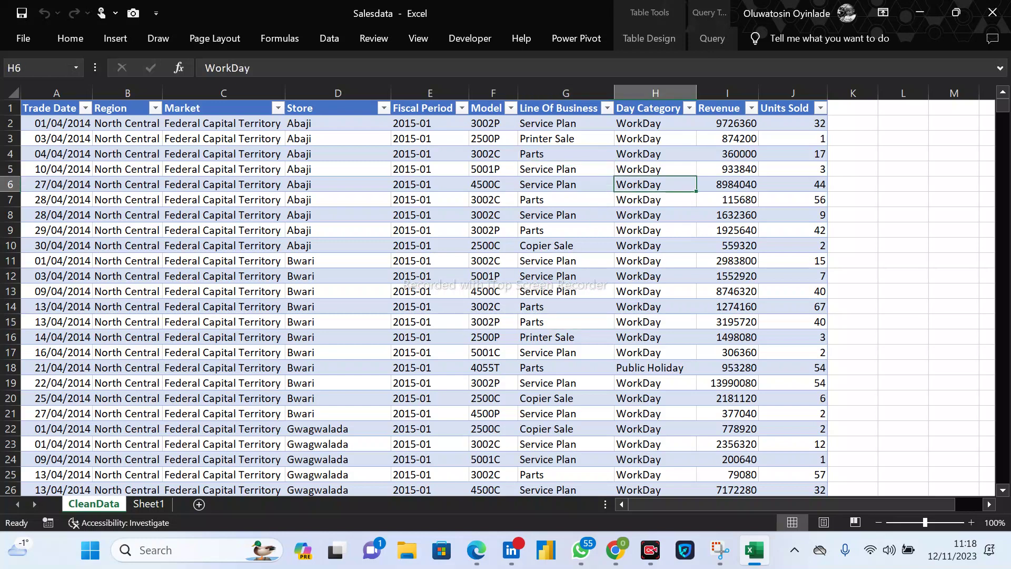
click(55, 169)
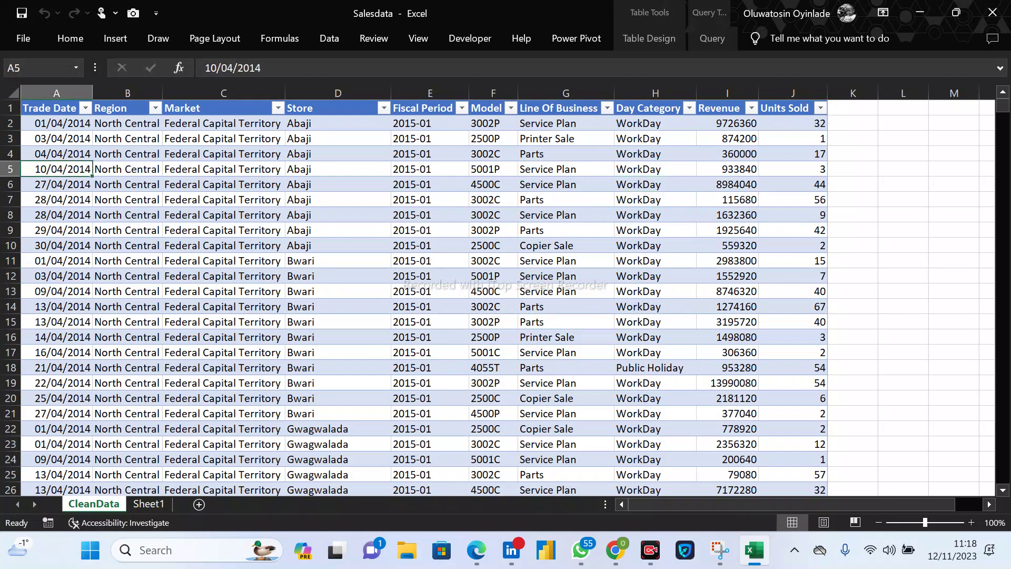
click(338, 291)
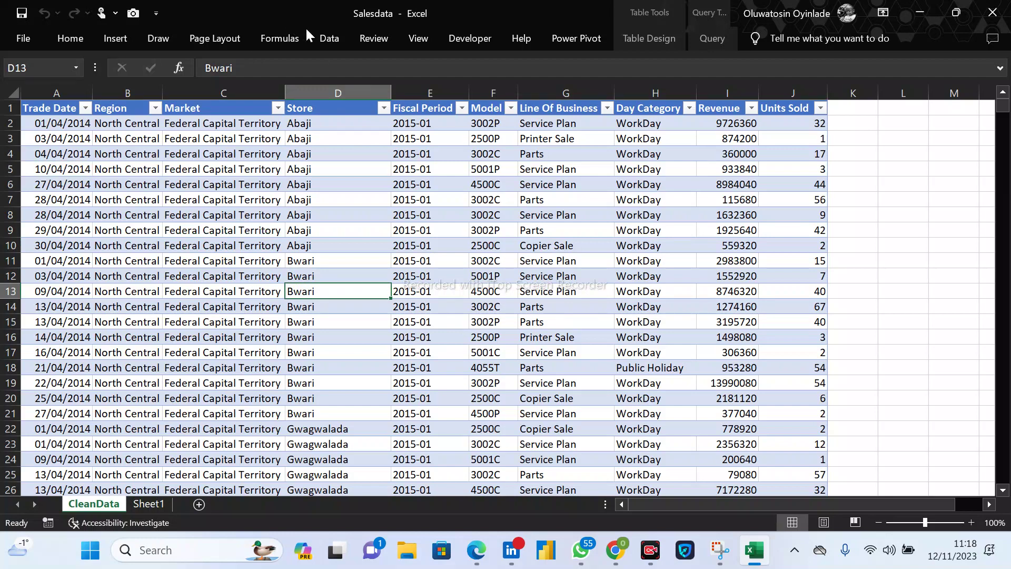
click(322, 39)
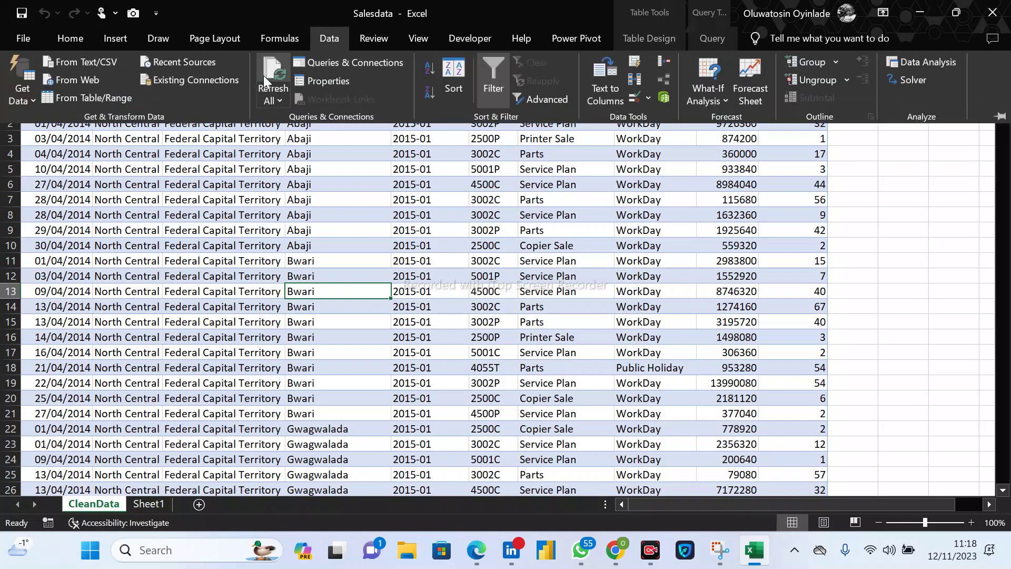
click(281, 70)
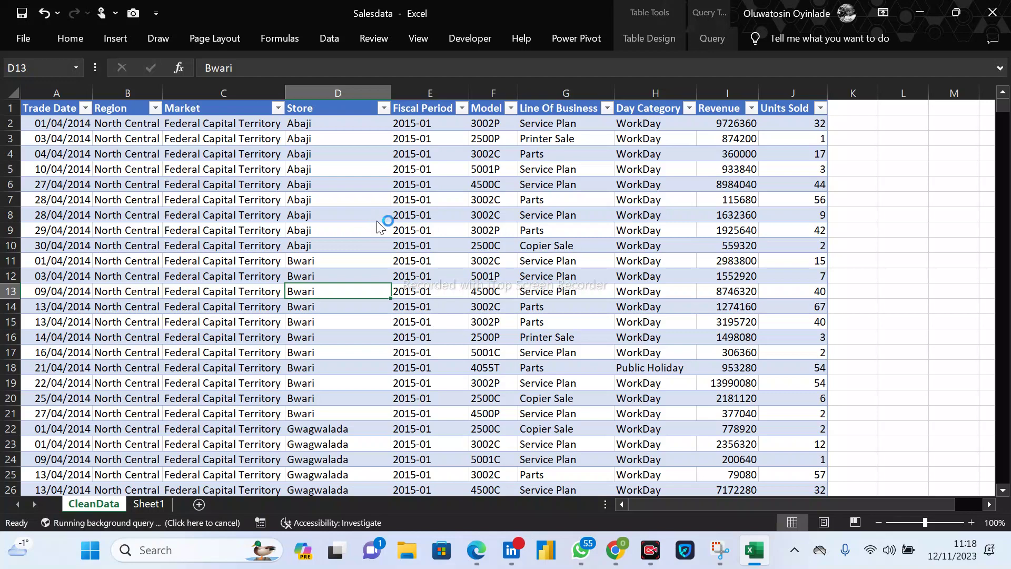
Compare the analysis questions listed on Sheet1 with the Revenue, Store, Market, Day Category, Line Of Business and Trade Date columns on CleanData.
click(159, 503)
click(357, 199)
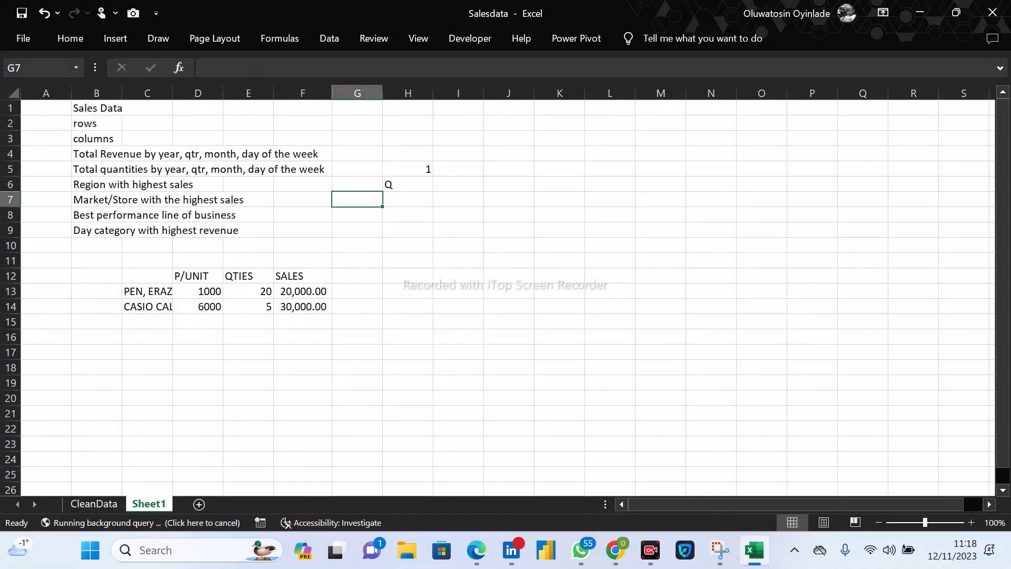
click(93, 504)
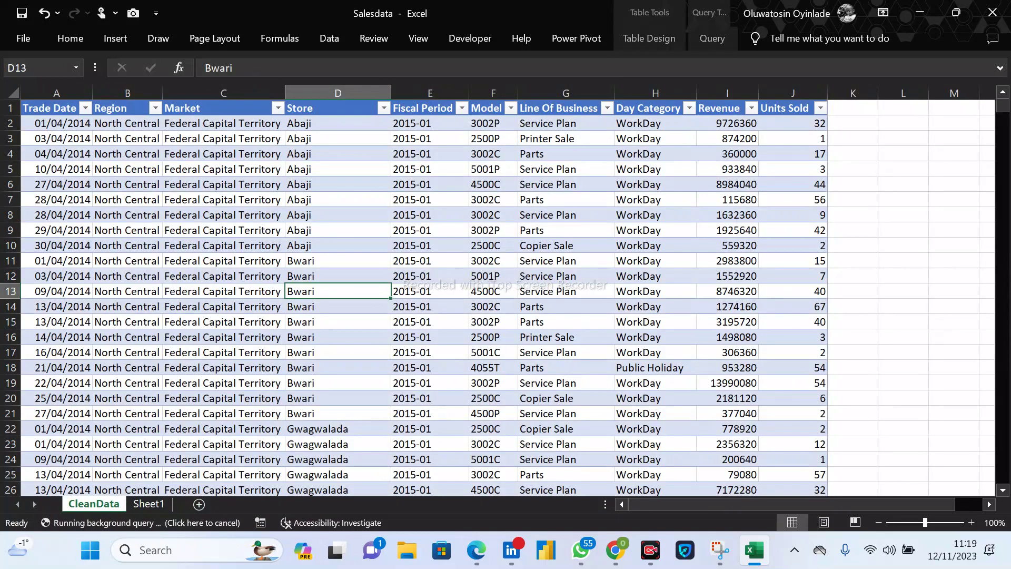
click(727, 246)
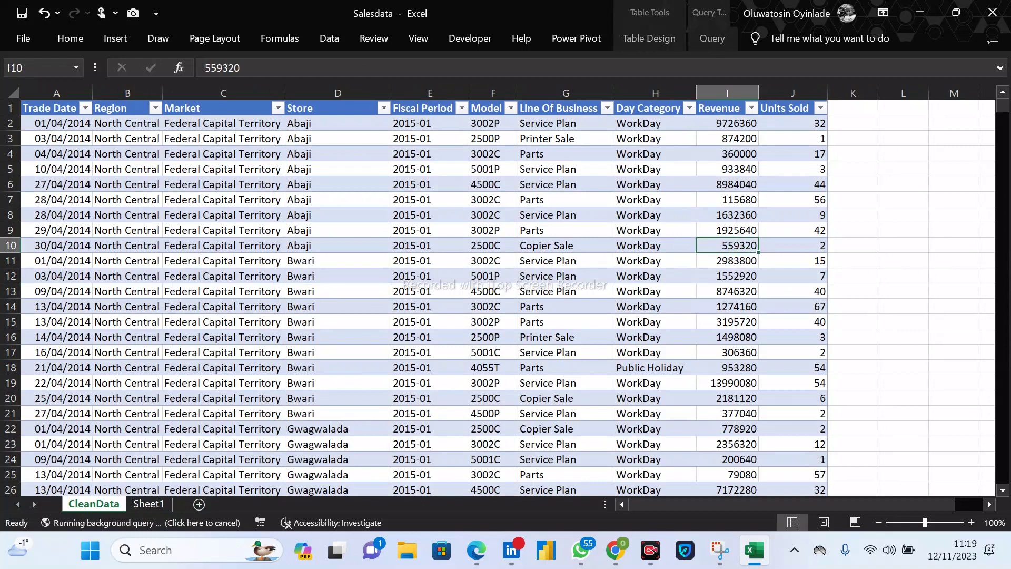
click(338, 353)
click(224, 398)
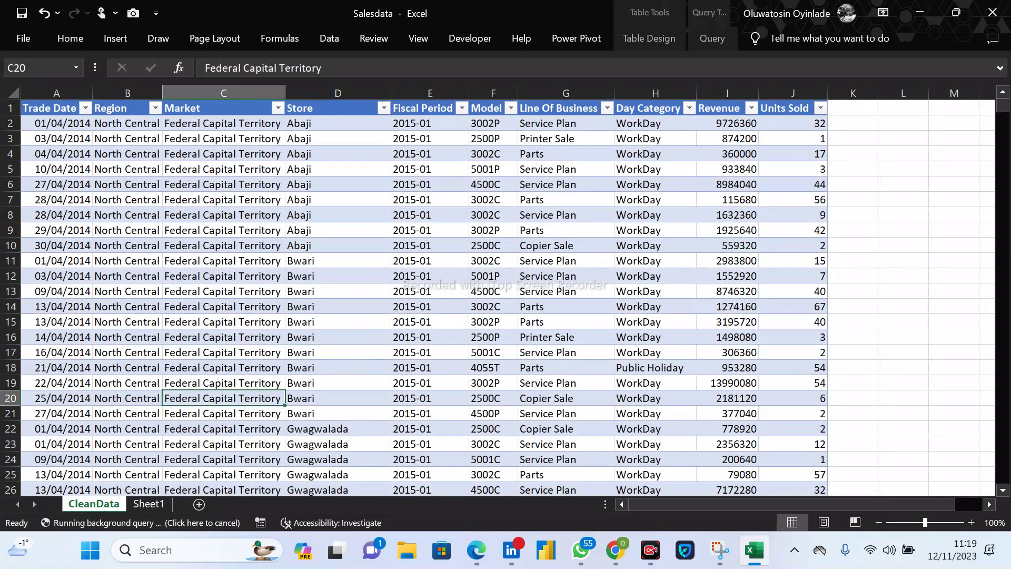
click(223, 444)
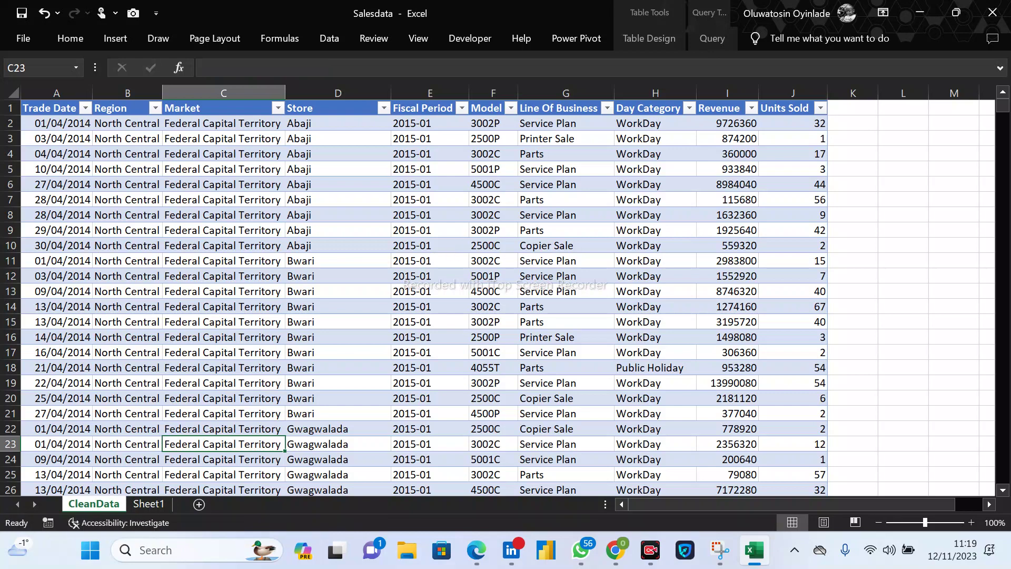
click(654, 307)
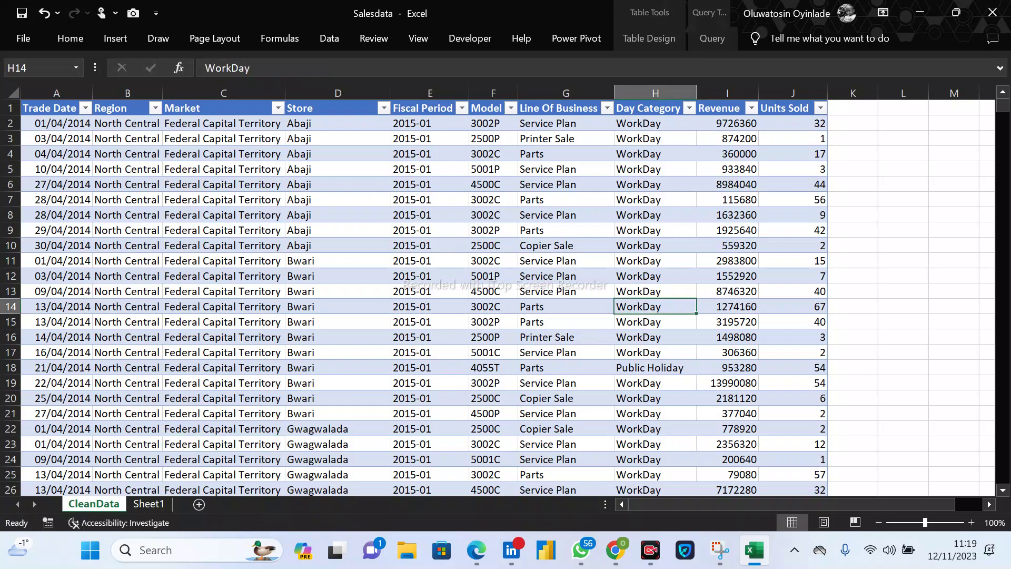
click(655, 353)
click(655, 383)
click(566, 337)
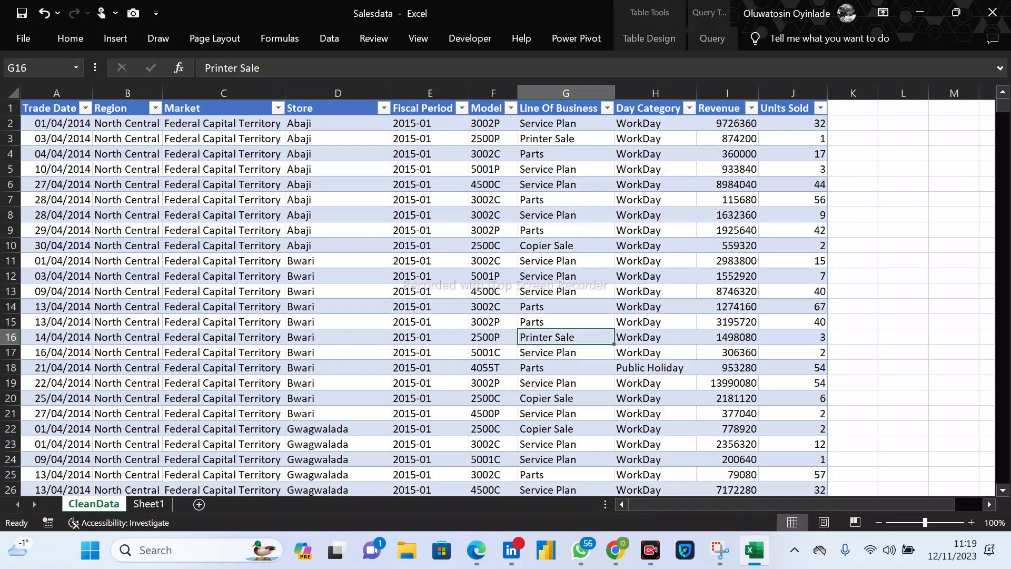
click(223, 153)
click(57, 123)
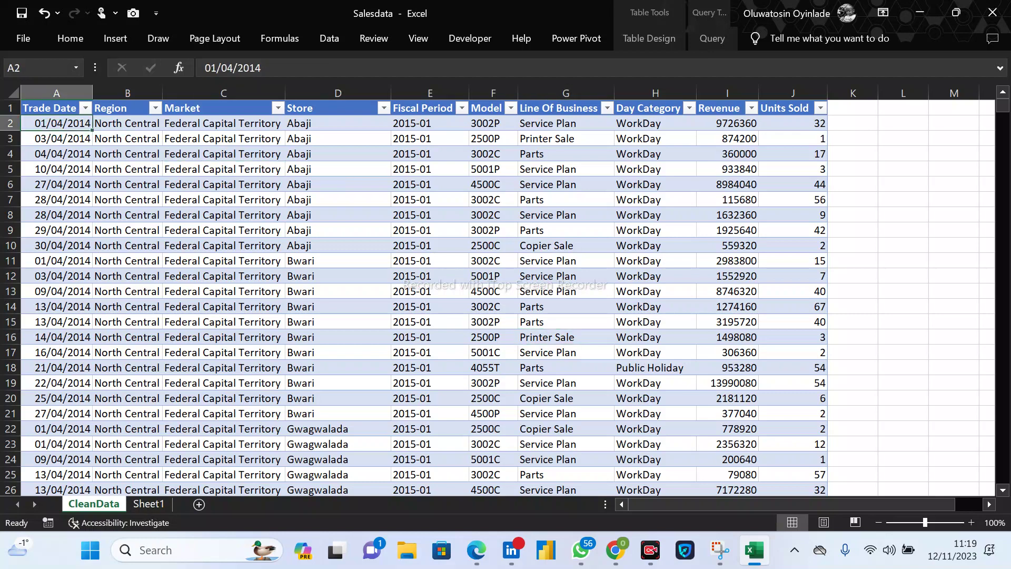
click(148, 503)
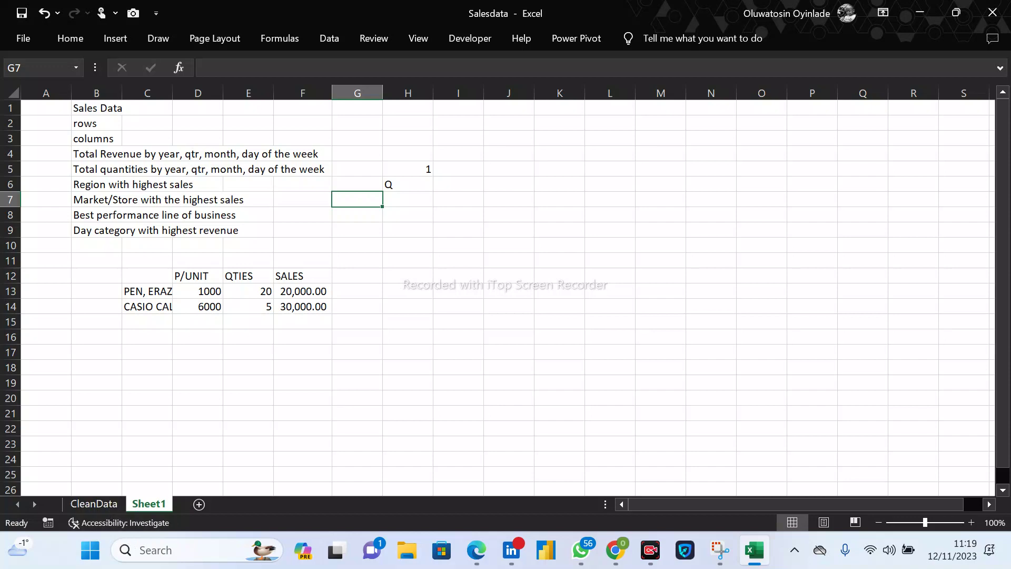
click(108, 505)
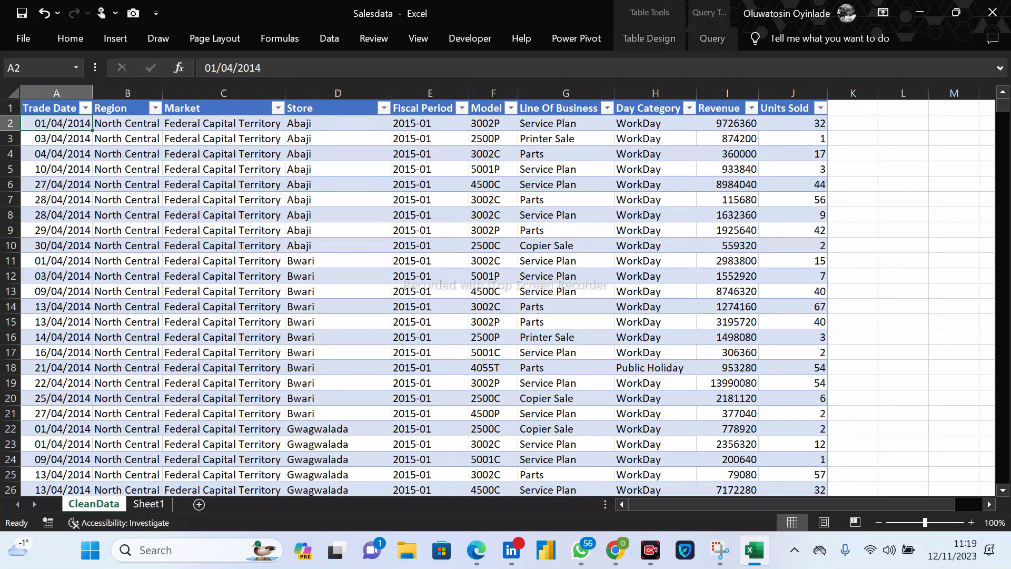
Enter the label "# of rows" in cell L2 of the CleanData sheet.
click(903, 123)
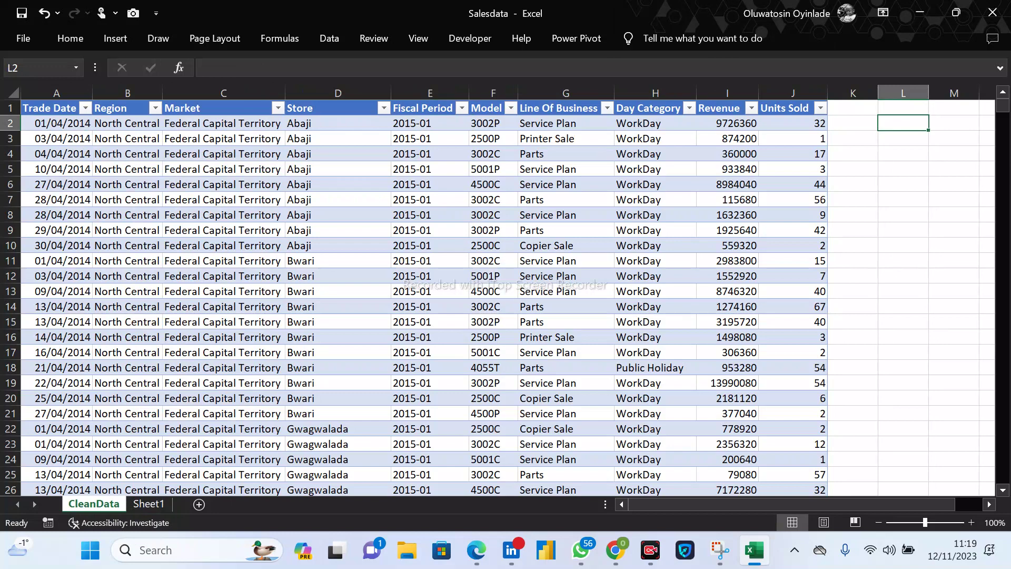
text(#)
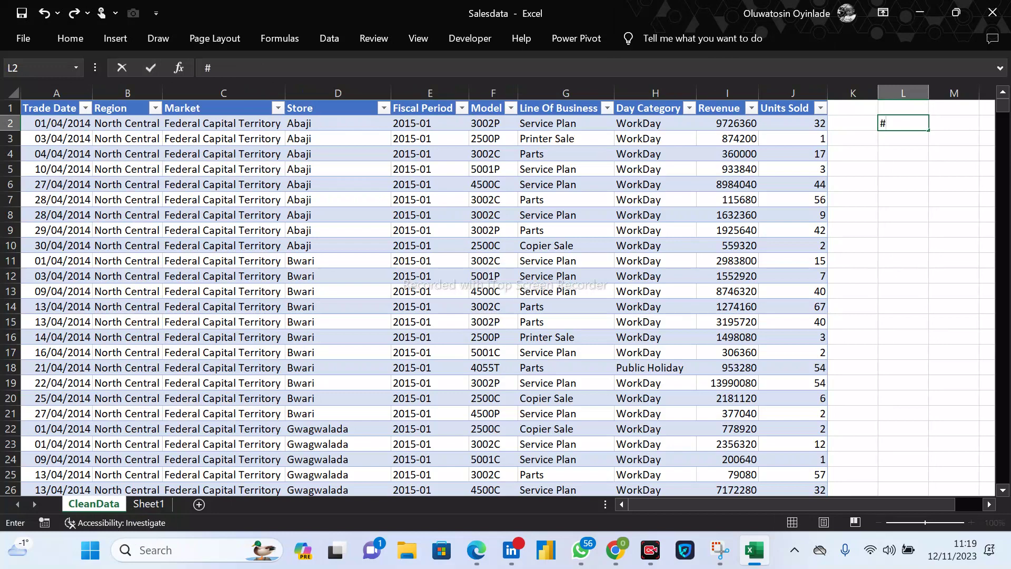
text( of rows)
key(Tab)
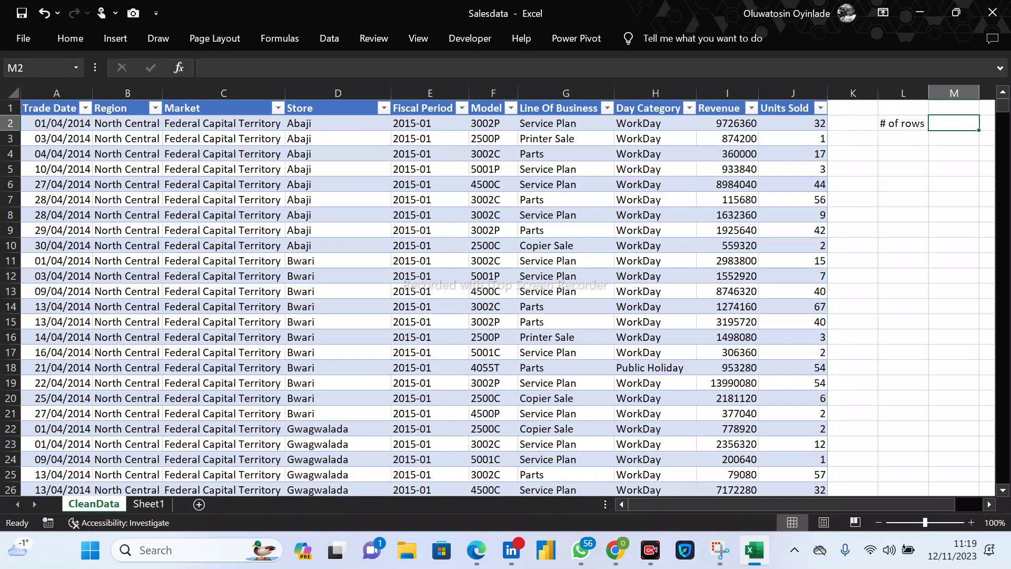
Count the table's records in M2 with a COUNTA formula over all the Trade Date values.
text(=coyu)
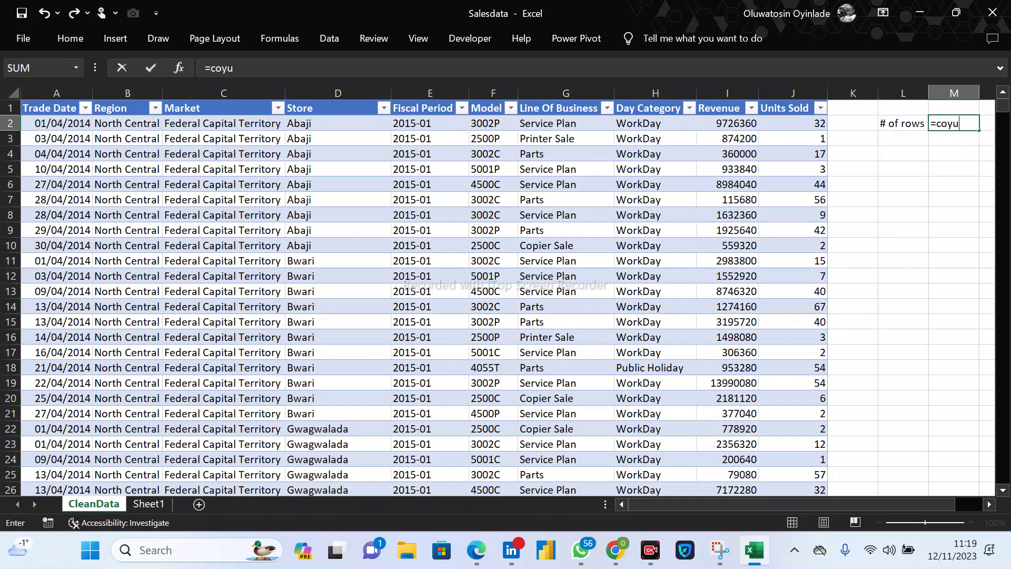
key(BackSpace)
key(BackSpace)
text(unta)
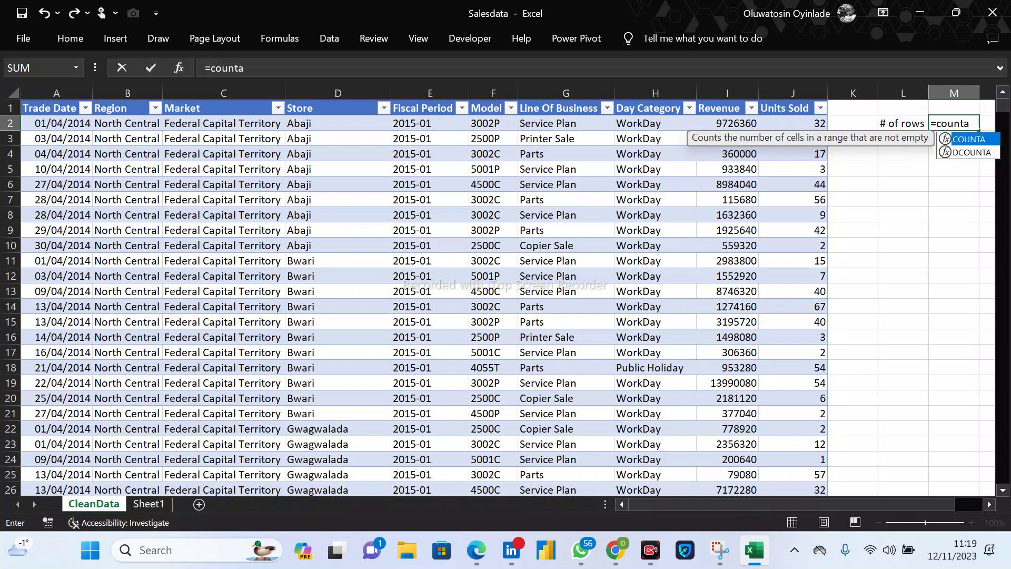
key(BackSpace)
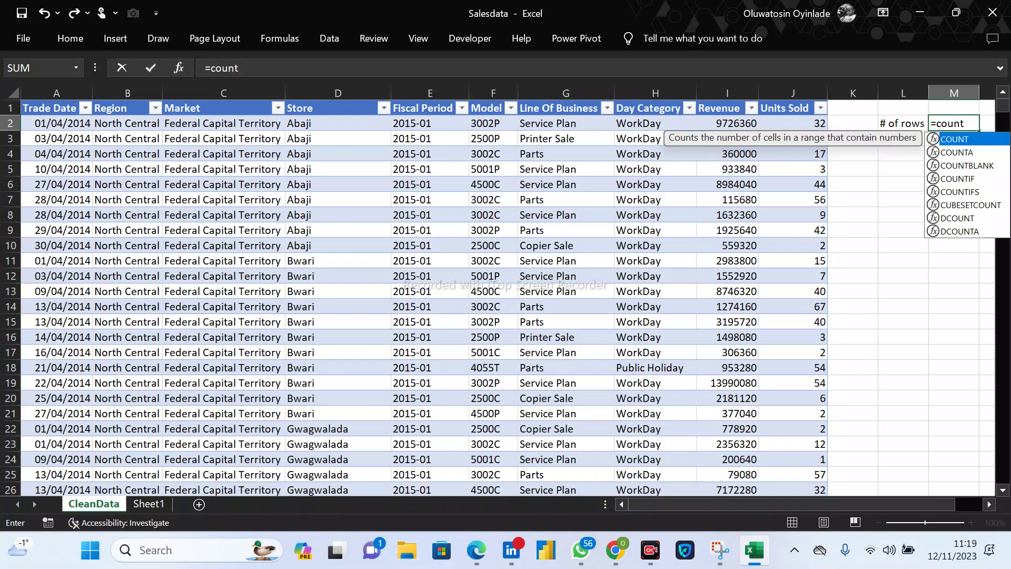
key(F2)
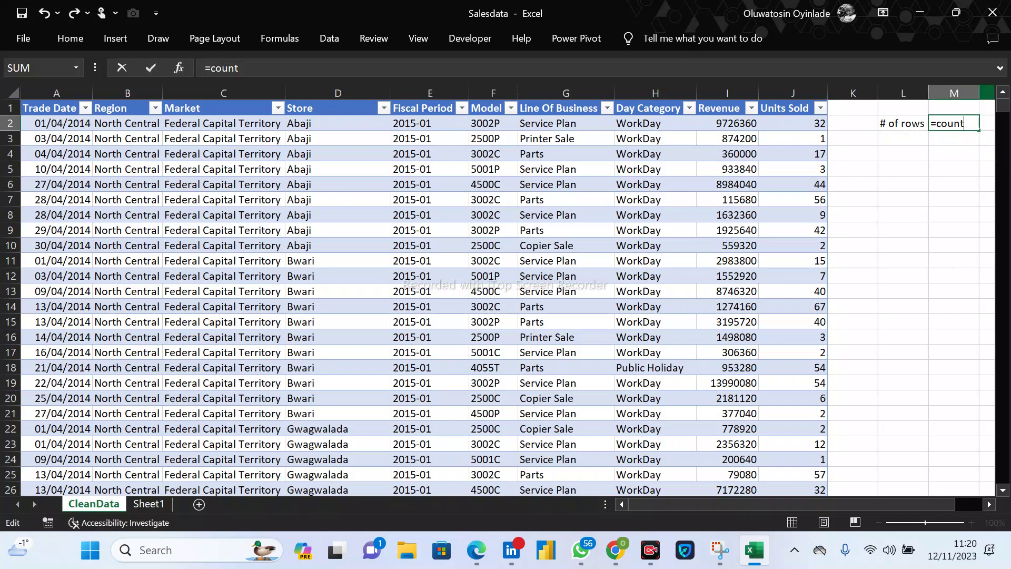
text(a()
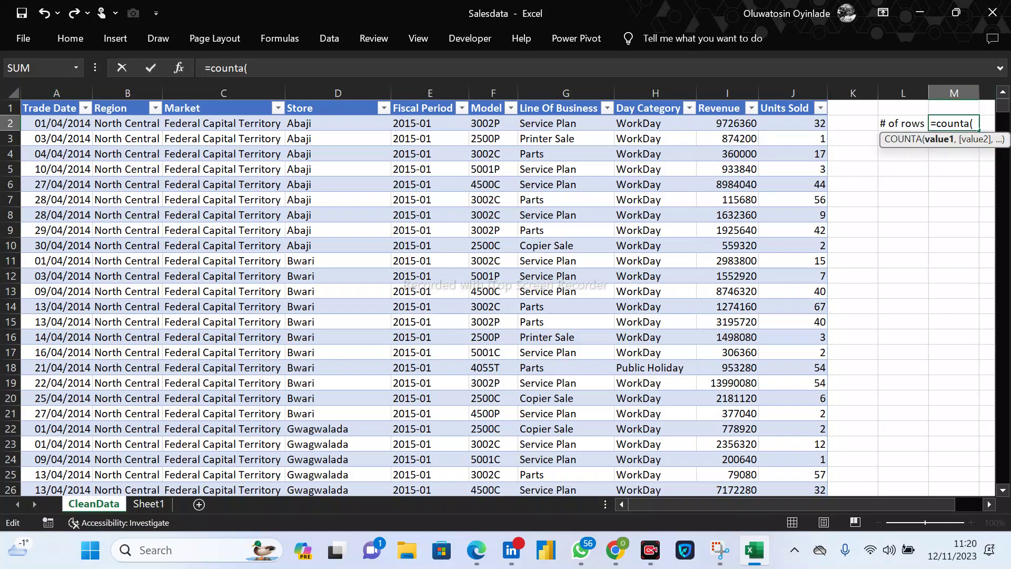
click(56, 124)
key(ctrl+shift+Down)
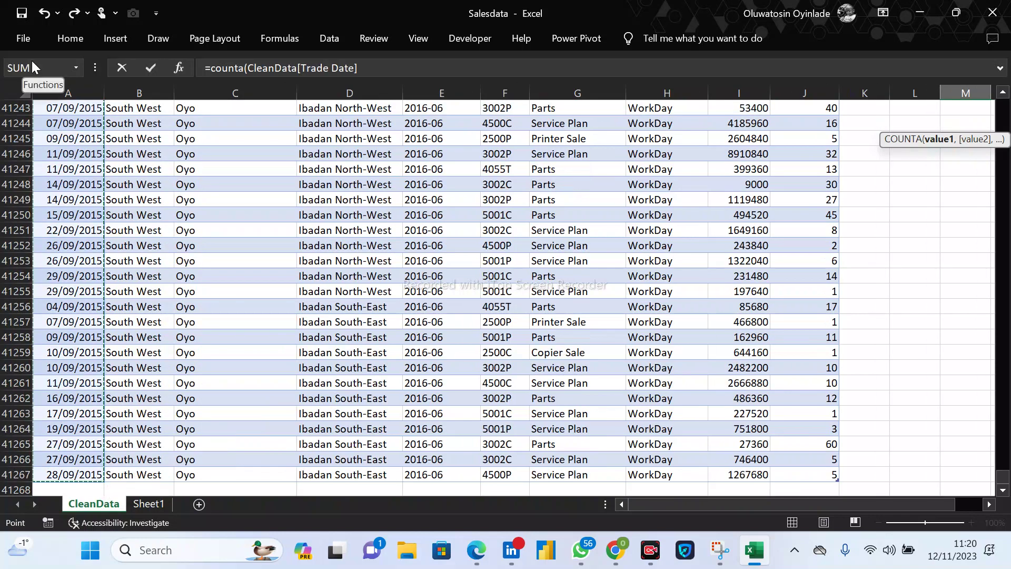
text())
key(Return)
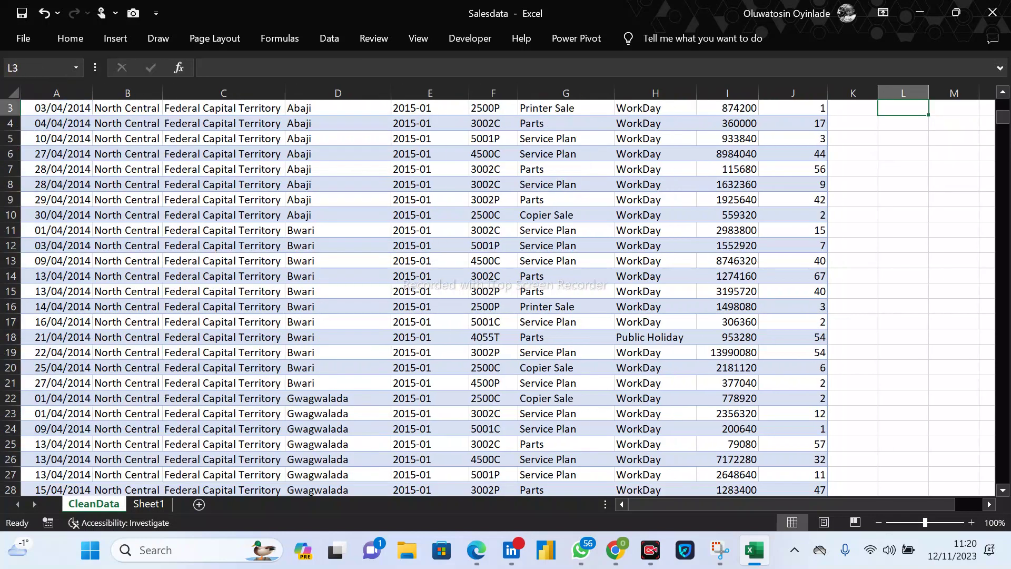
key(Up)
key(Up)
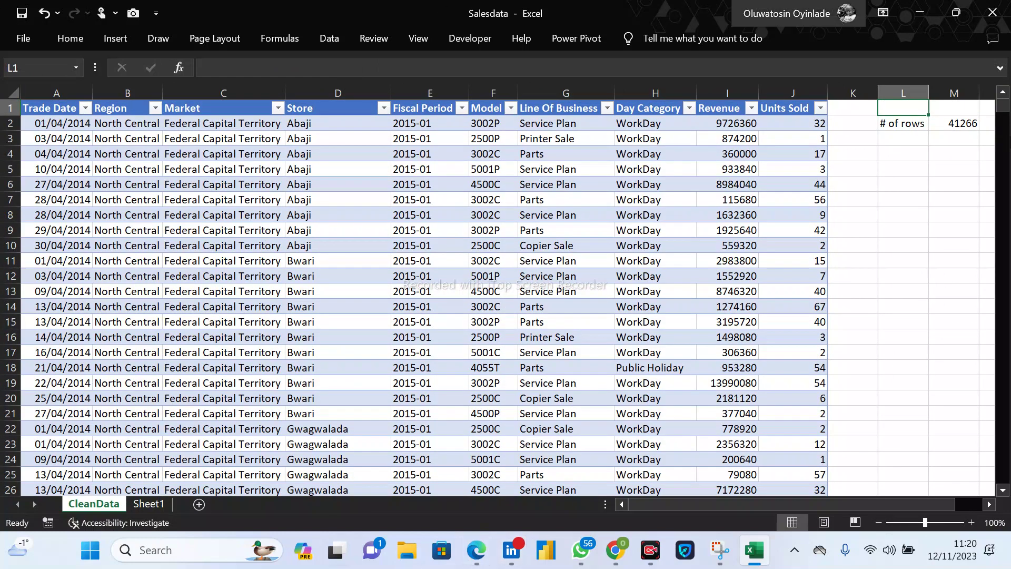
Check the formula in M2 against the status bar count for the selected Trade Date values.
click(954, 124)
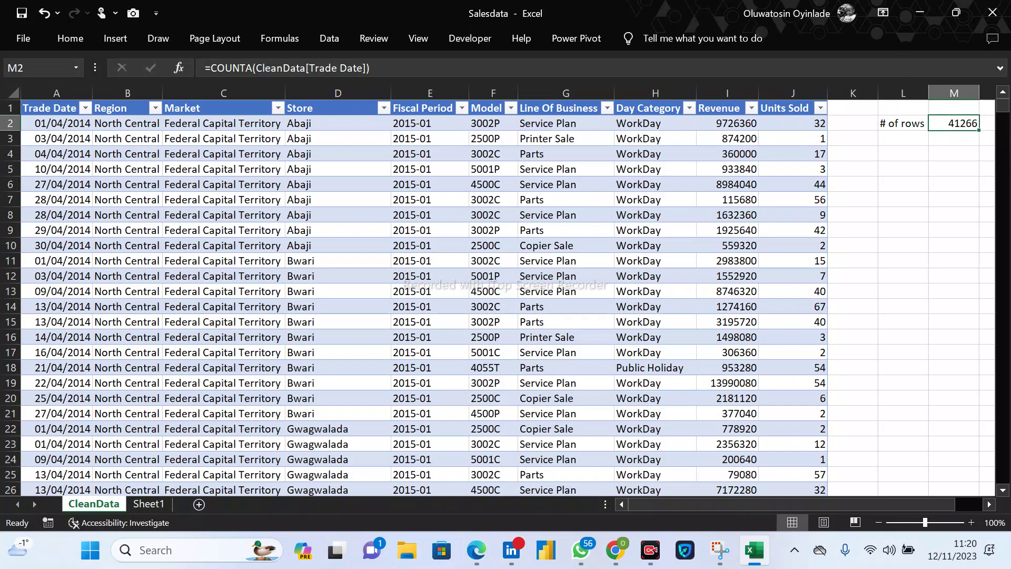
click(56, 124)
key(ctrl+shift+Down)
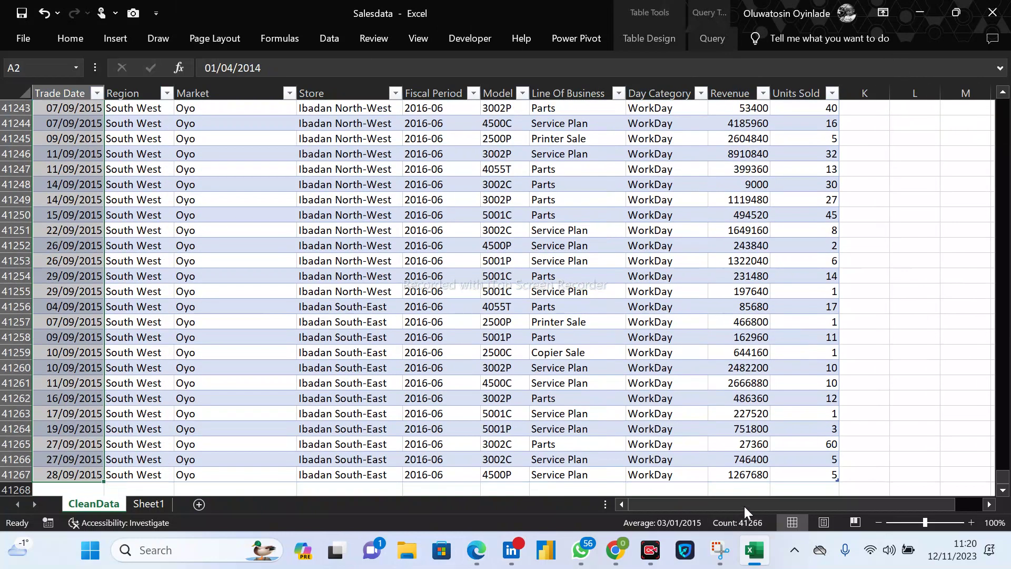
click(805, 292)
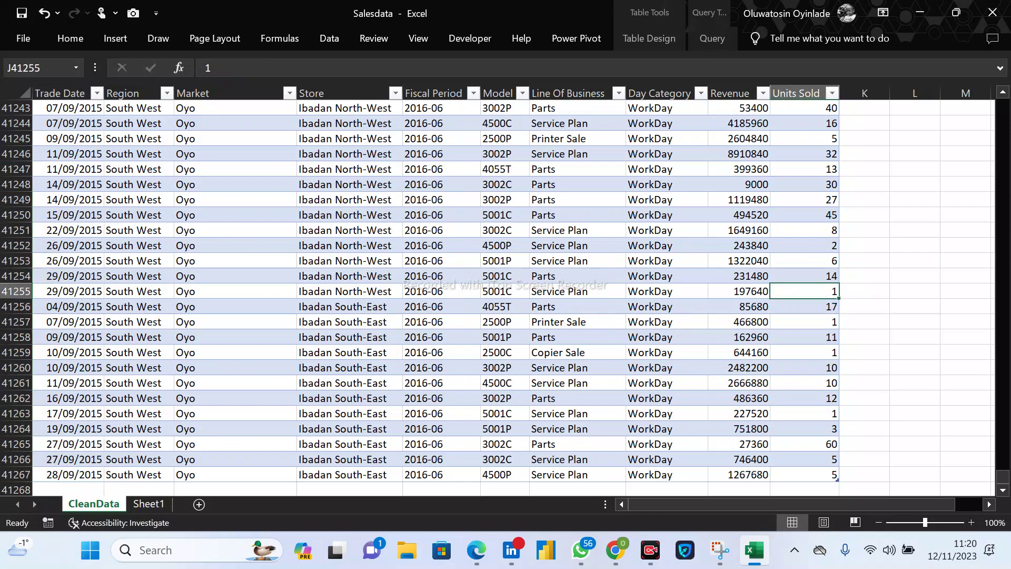
key(ctrl+Up)
Enter the label "# of columns" in cell L3, below the row-count label.
click(903, 138)
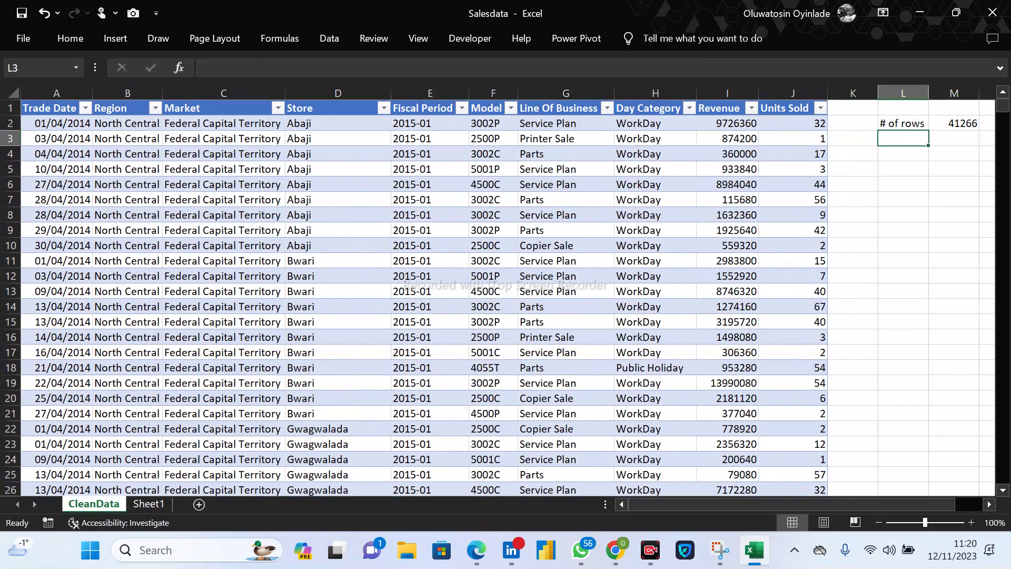
text(#)
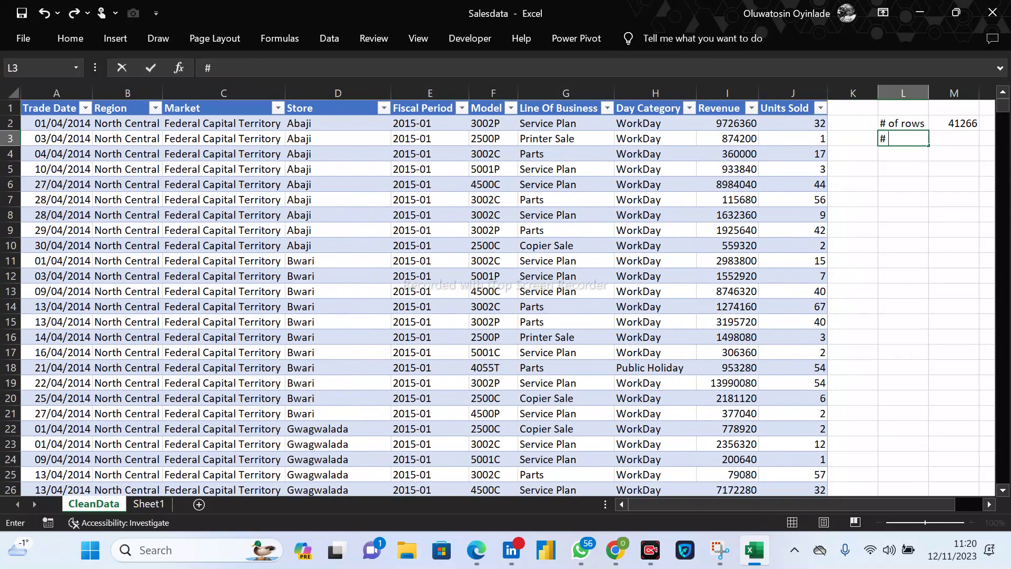
text( of columbns)
key(BackSpace)
key(BackSpace)
key(BackSpace)
text(ns)
key(Tab)
Count the table's columns in M3 with a COUNTA formula across the first record's row, and slightly widen column L.
text(=)
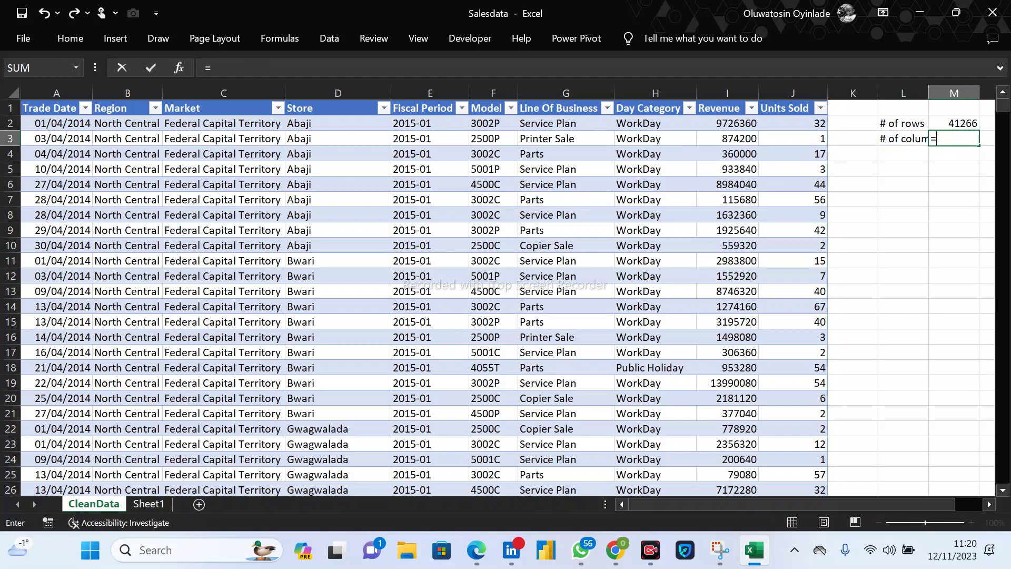
text(counta()
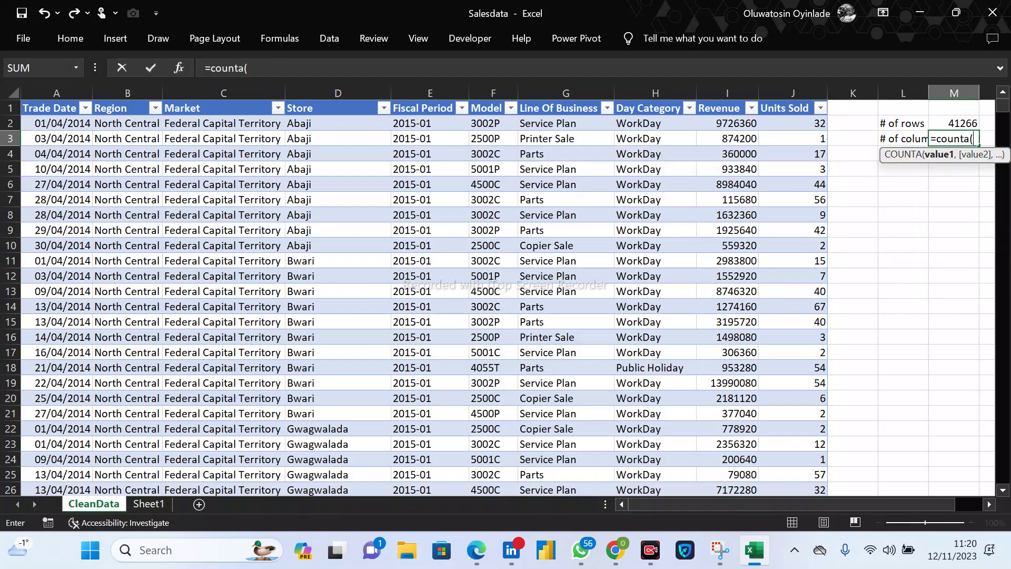
click(56, 124)
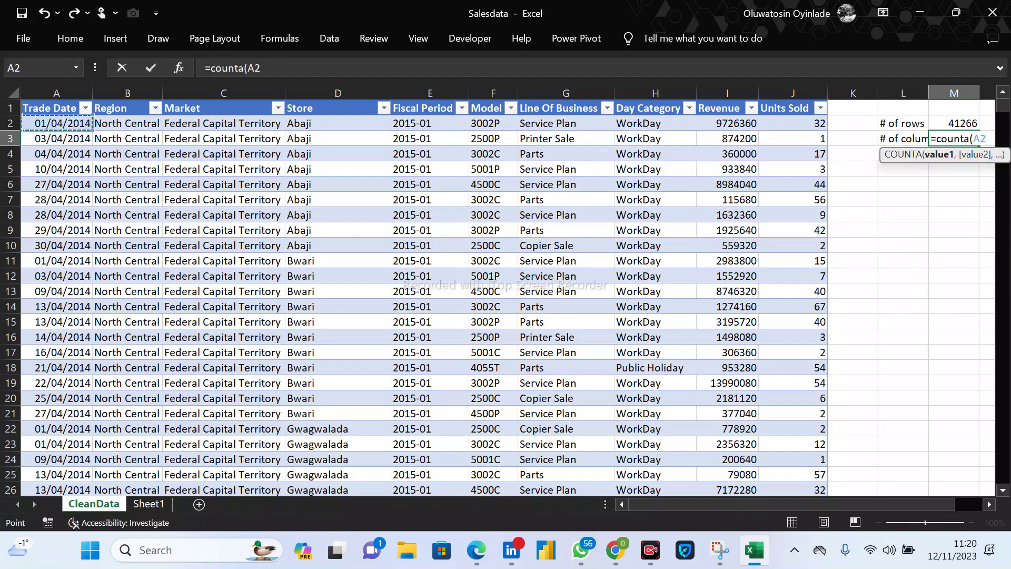
key(ctrl+shift+Right)
key(Return)
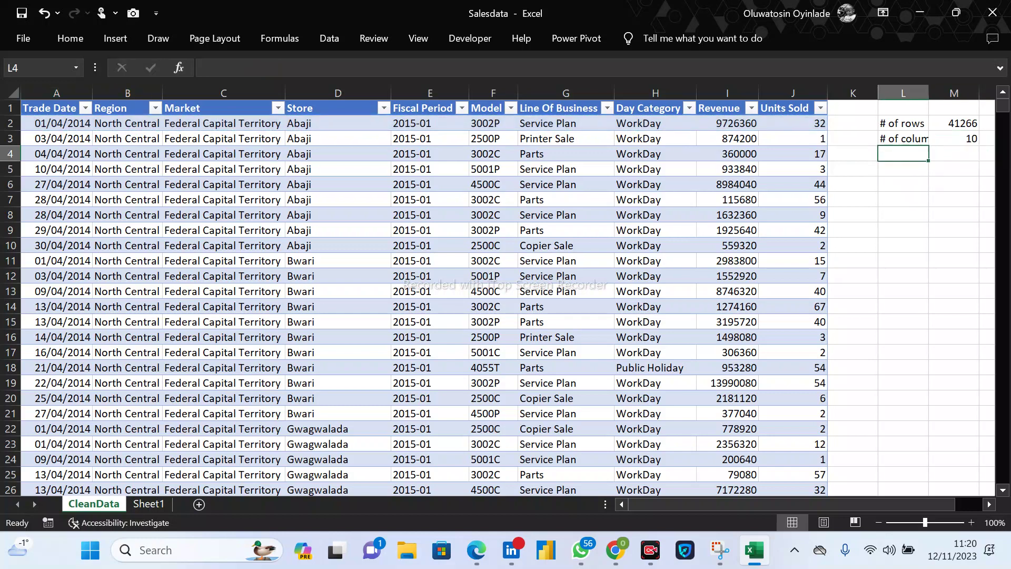
drag(929, 92, 931, 93)
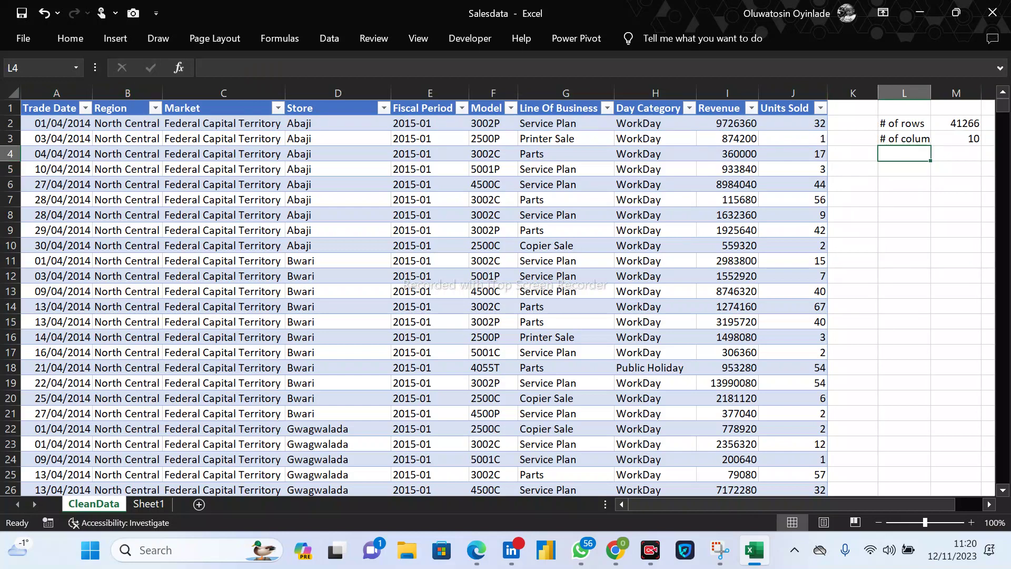
Examine the header row, the whole table, and column A down to the last record and the sheet's last row.
click(24, 138)
click(23, 169)
click(56, 139)
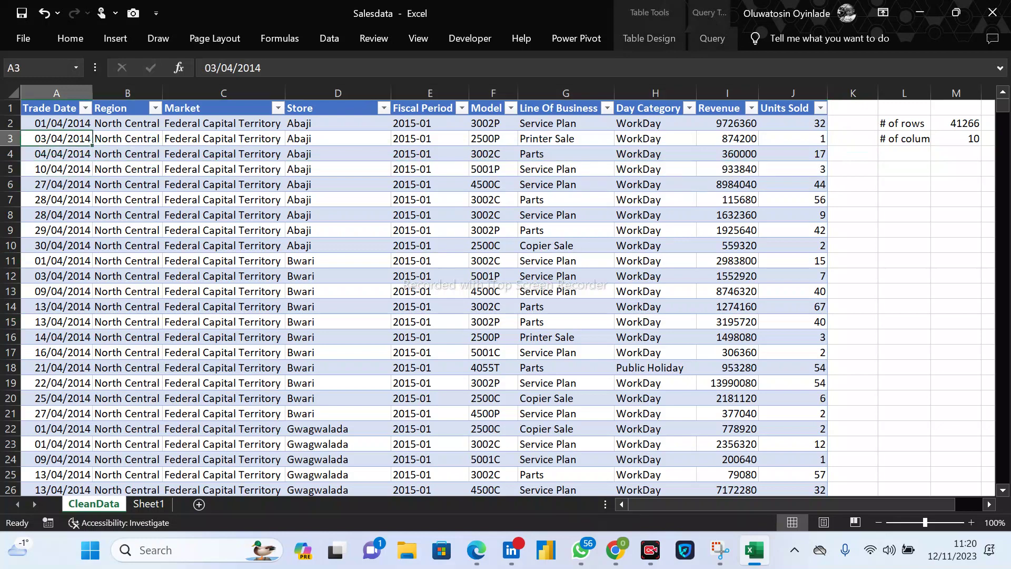
click(24, 108)
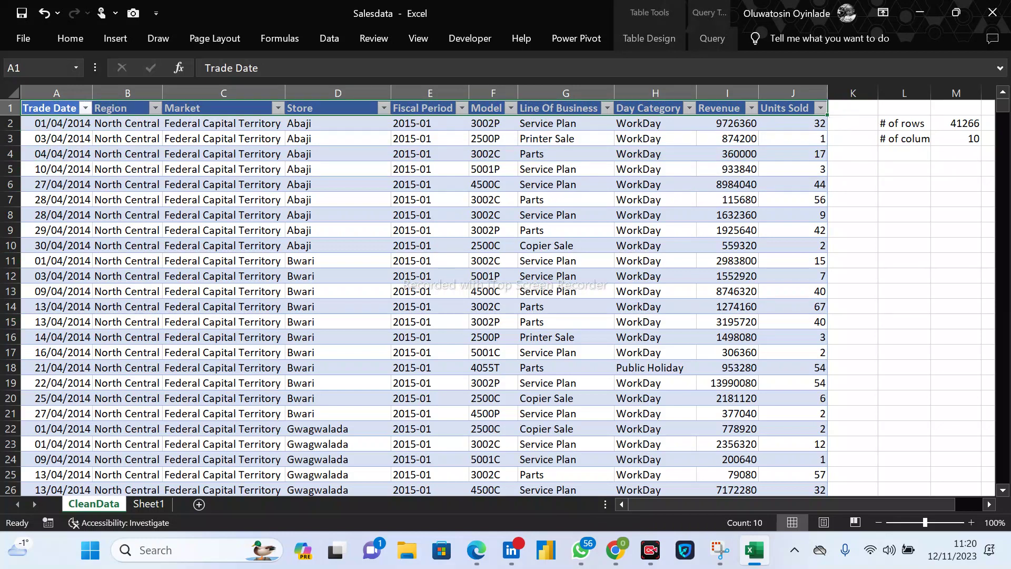
key(ctrl+a)
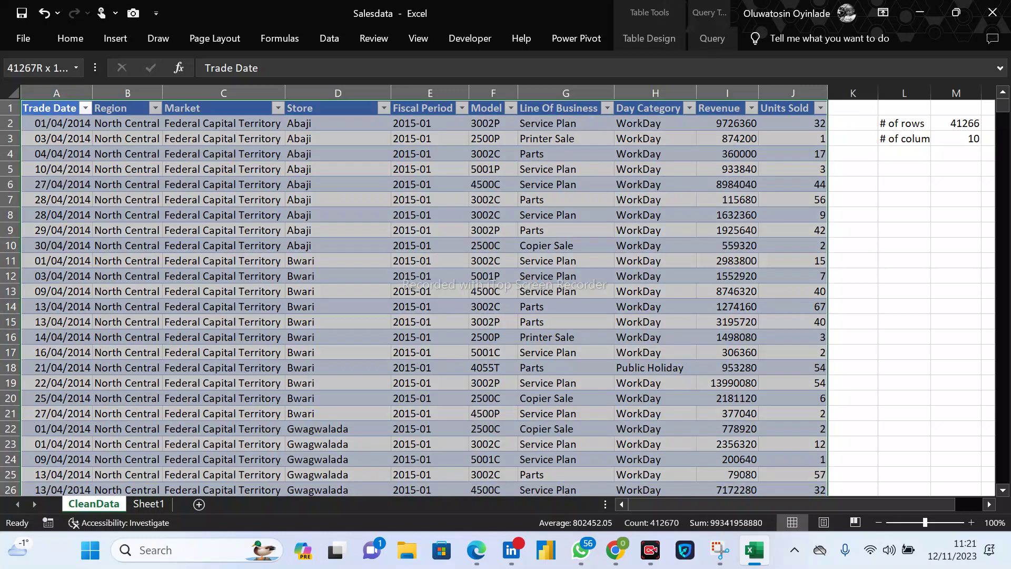
key(ctrl+space)
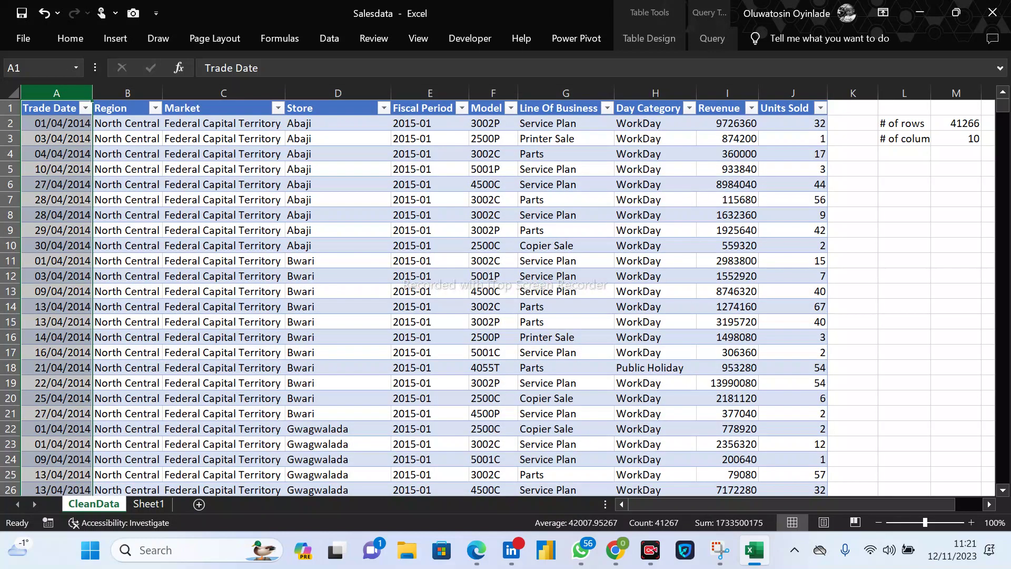
key(ctrl+Down)
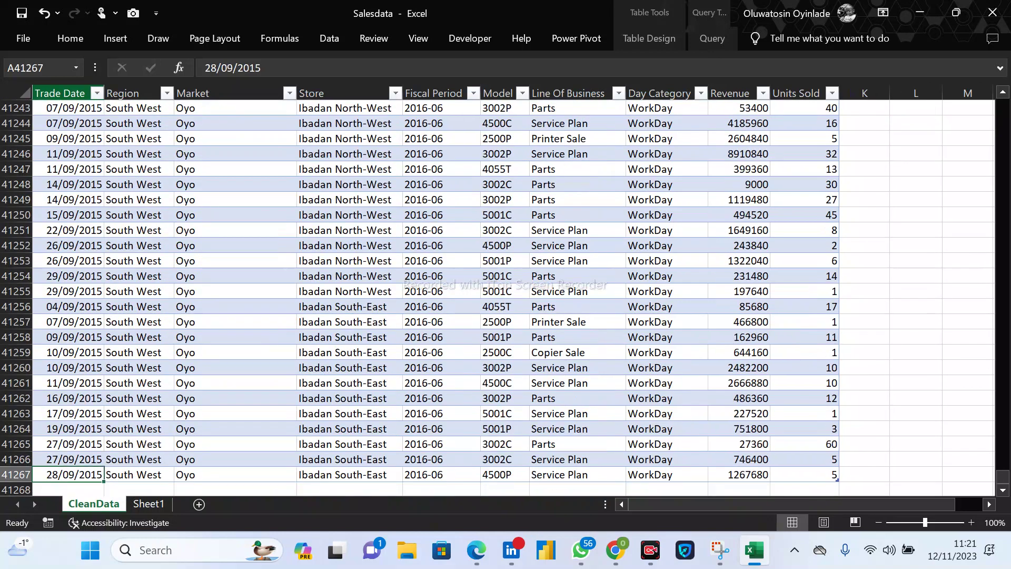
key(ctrl+Down)
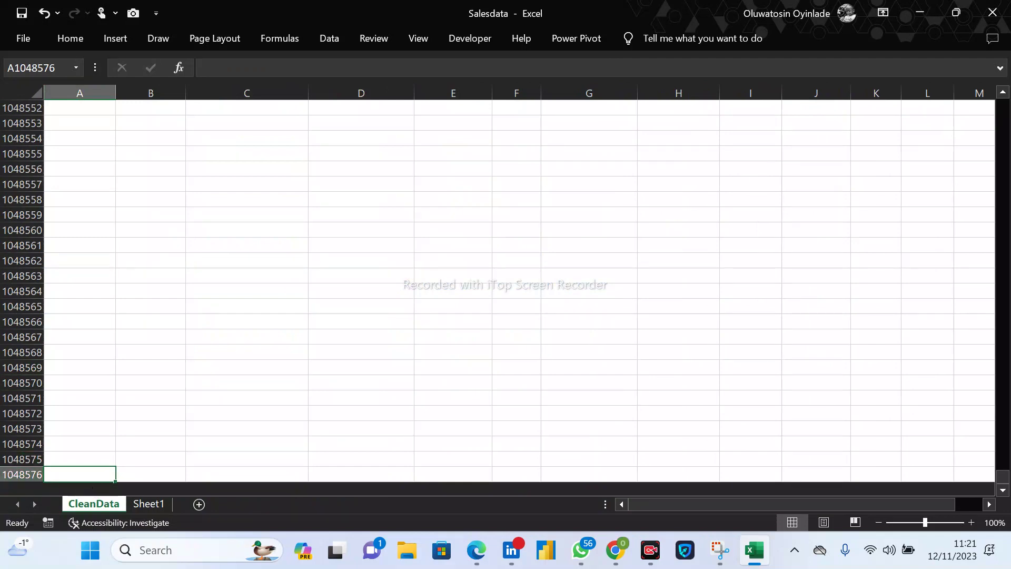
key(ctrl+Up)
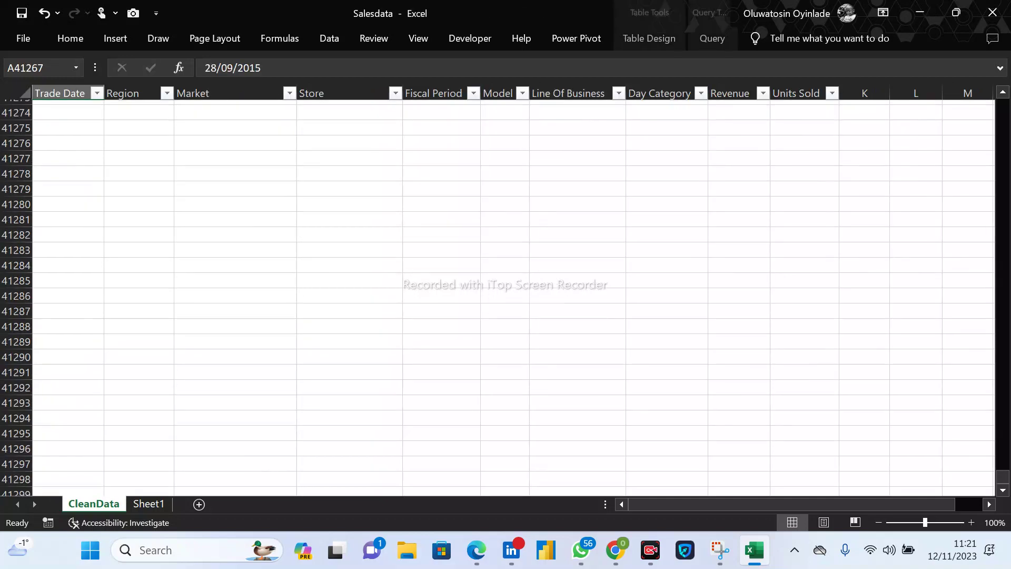
key(ctrl+Up)
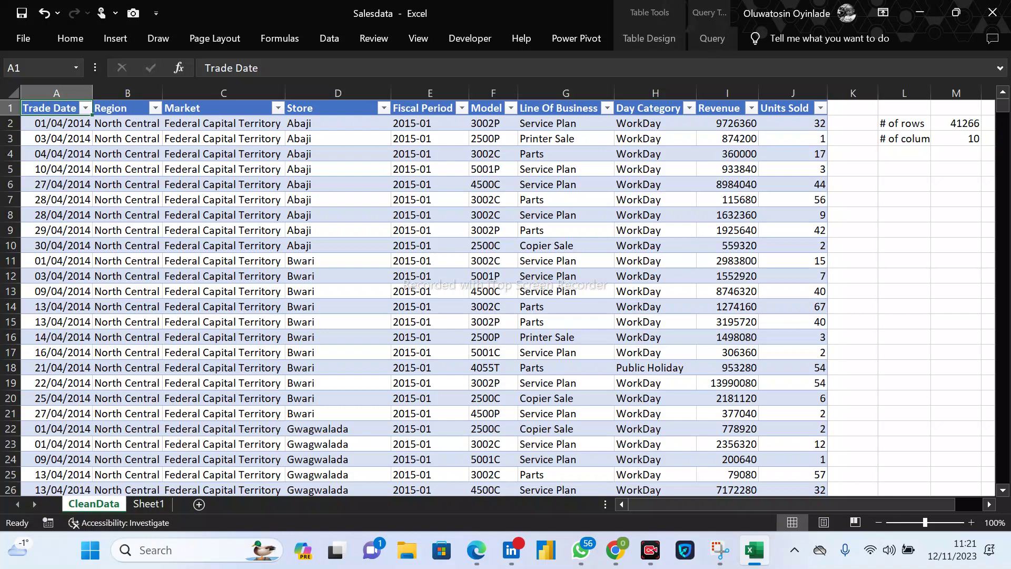
click(430, 291)
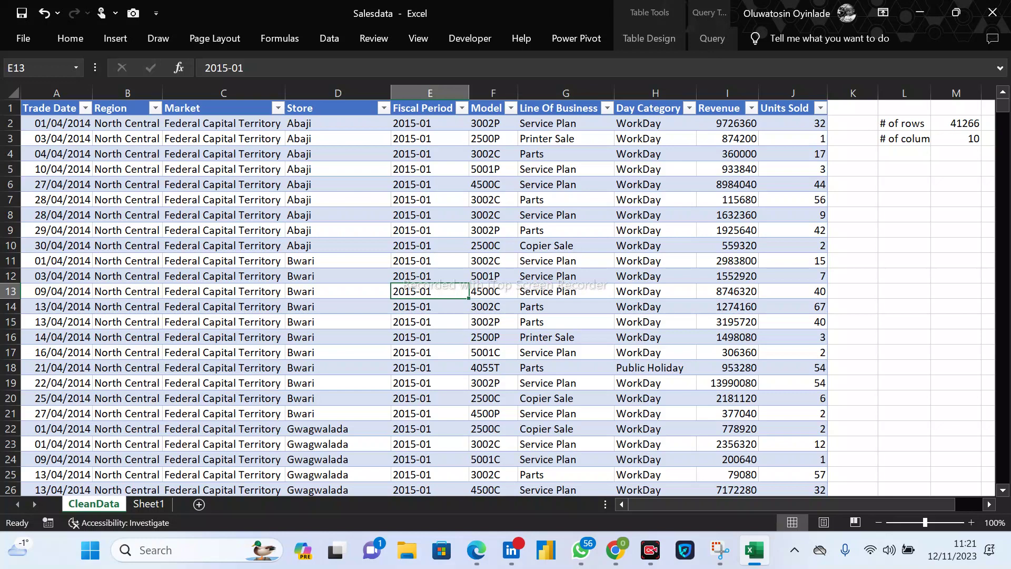
drag(705, 510, 652, 509)
click(56, 353)
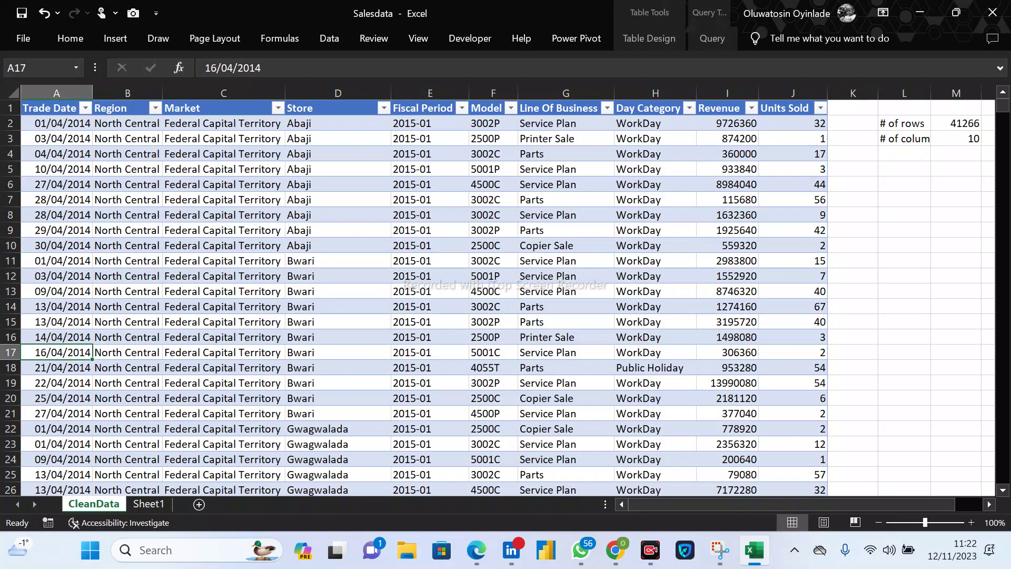
Review the Sheet1 question list, and examine the Region, Market, Store, Model and Line Of Business fields in CleanData.
click(137, 503)
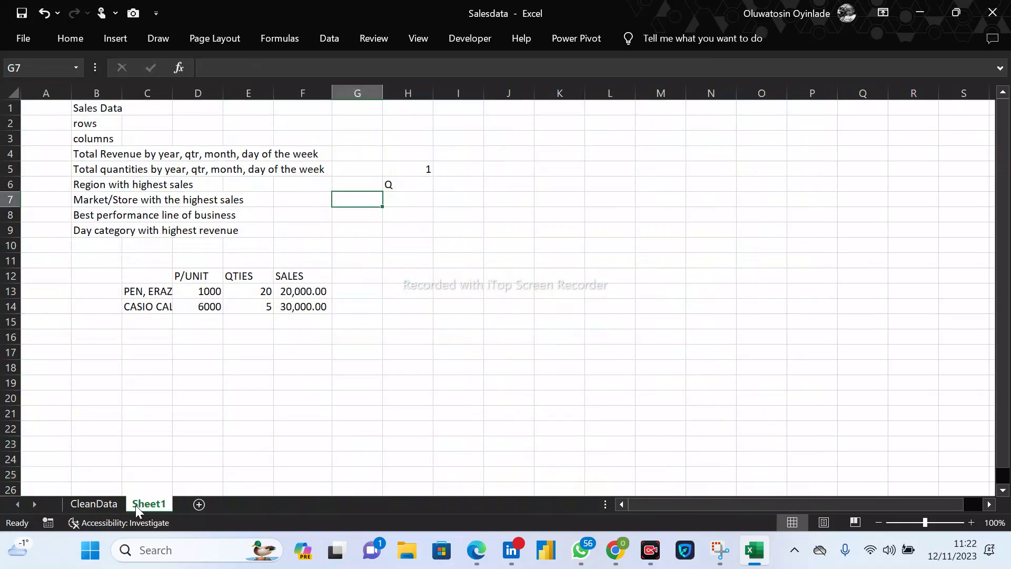
click(105, 500)
click(57, 153)
click(127, 138)
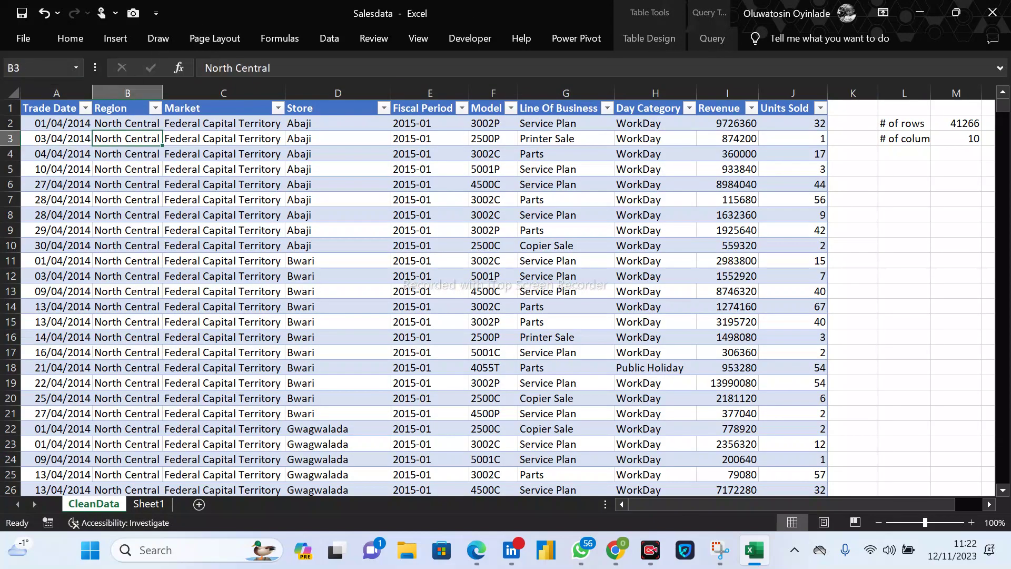
click(337, 184)
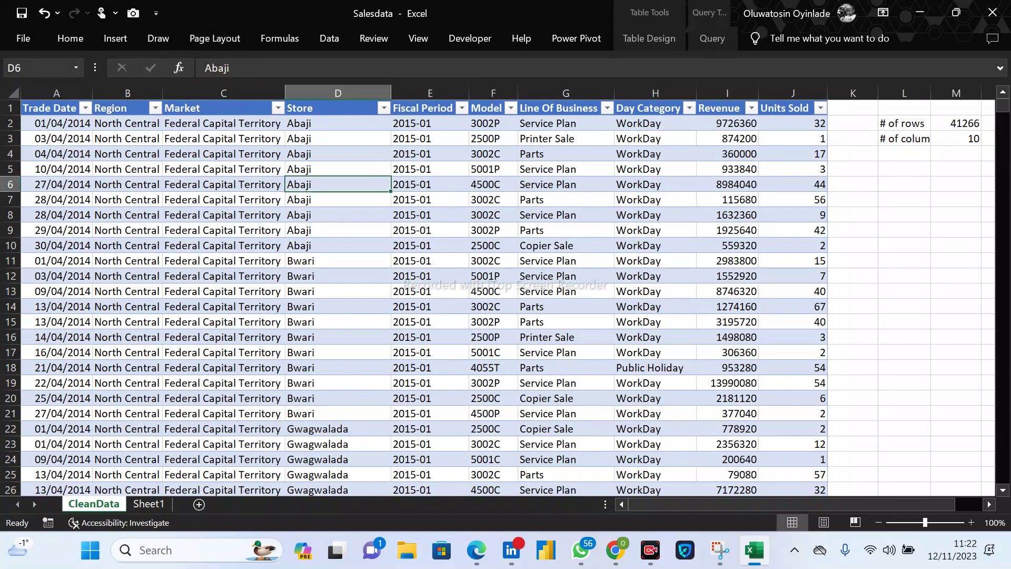
click(223, 154)
click(493, 154)
click(566, 169)
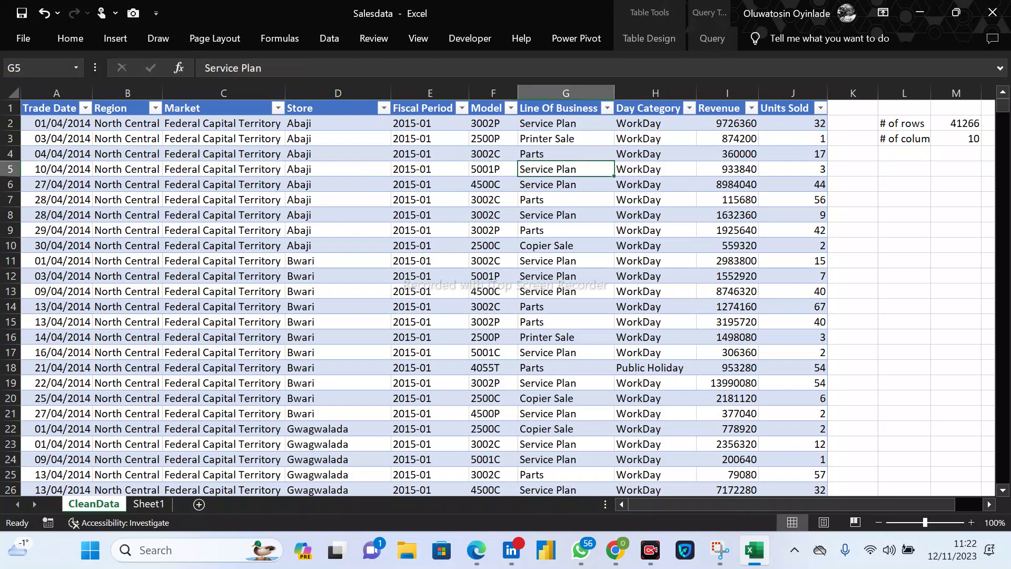
click(128, 138)
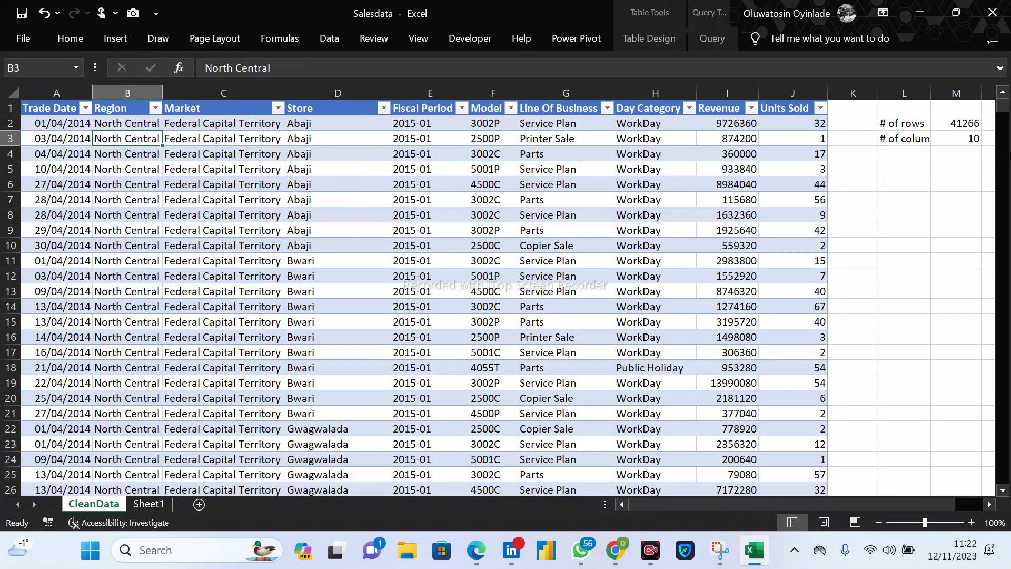
Insert two blank columns at L and M, ahead of the row and column count labels.
drag(905, 92, 956, 93)
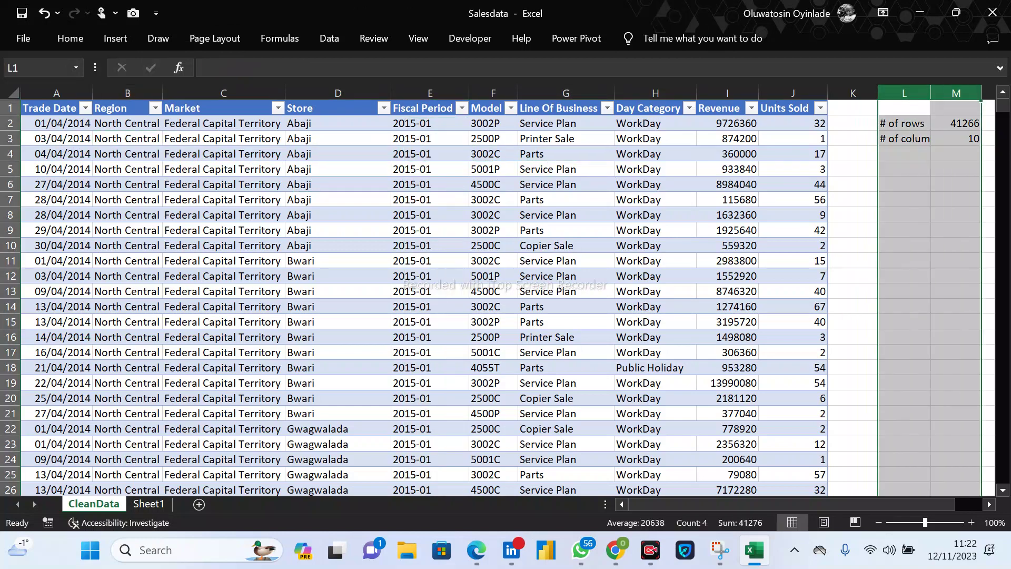
right_click(956, 150)
click(842, 288)
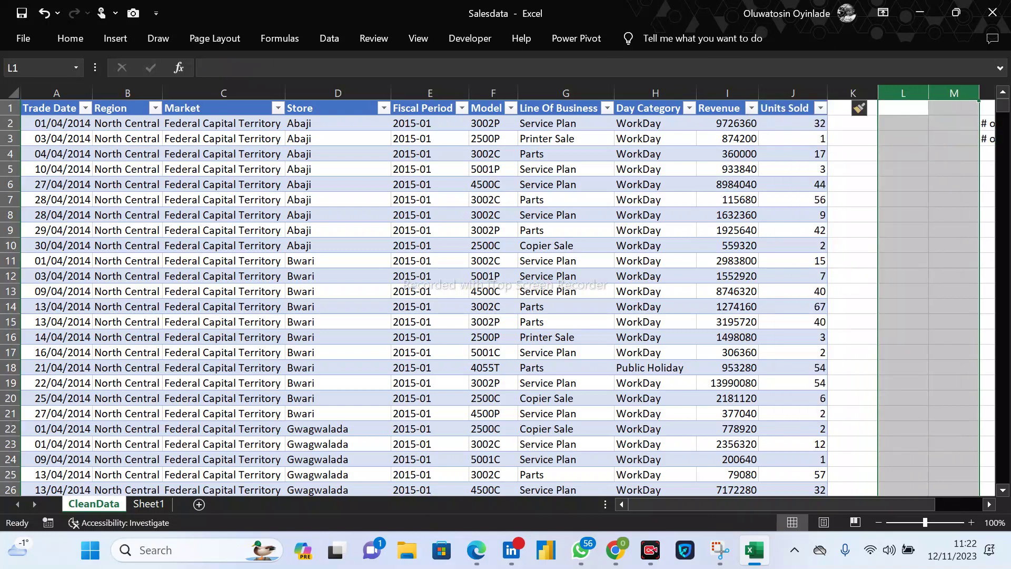
click(853, 154)
Examine the Revenue and Units Sold values alongside the Region entries in the first records.
drag(728, 109, 727, 124)
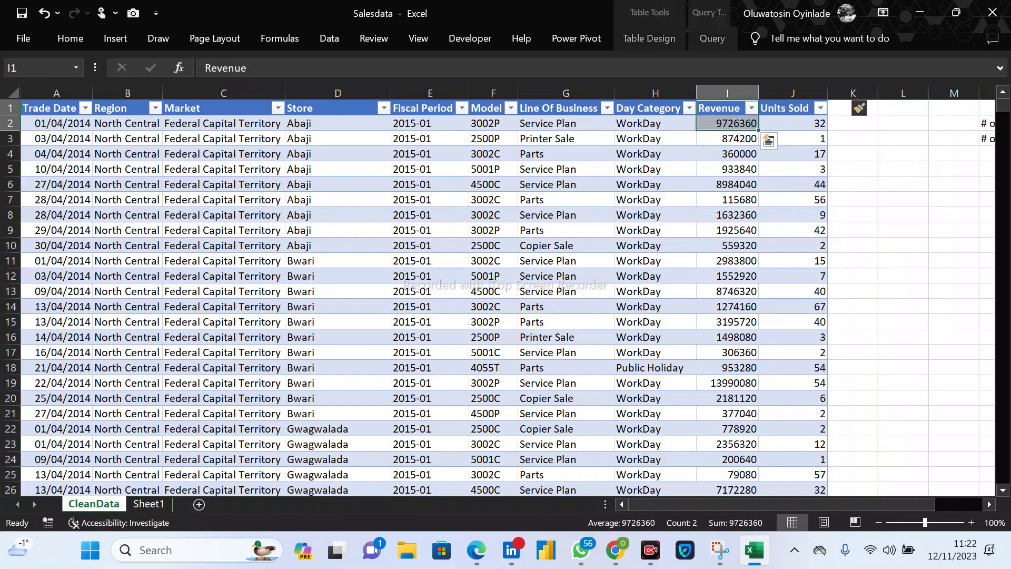
click(793, 124)
click(127, 154)
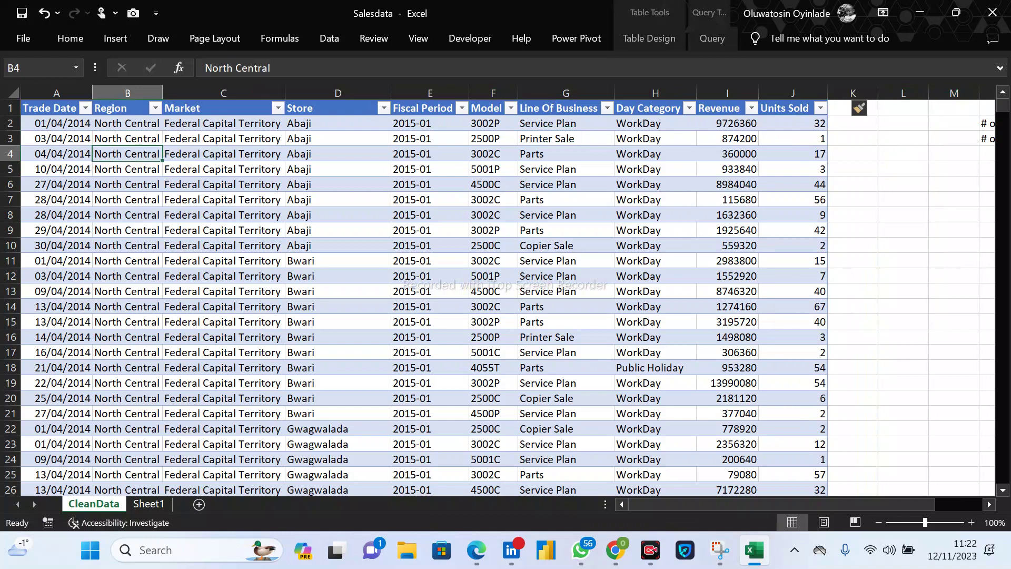
click(127, 124)
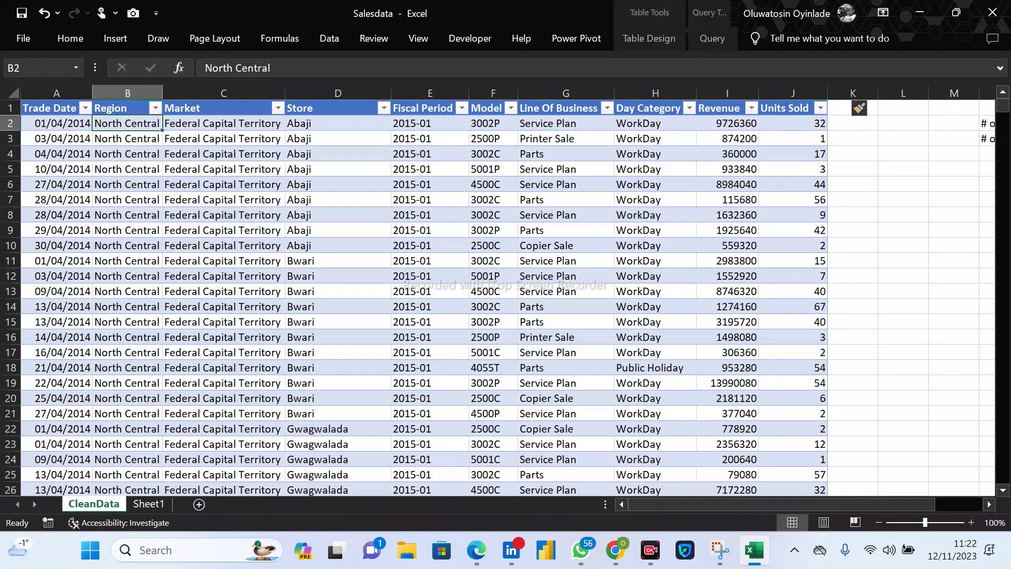
click(728, 124)
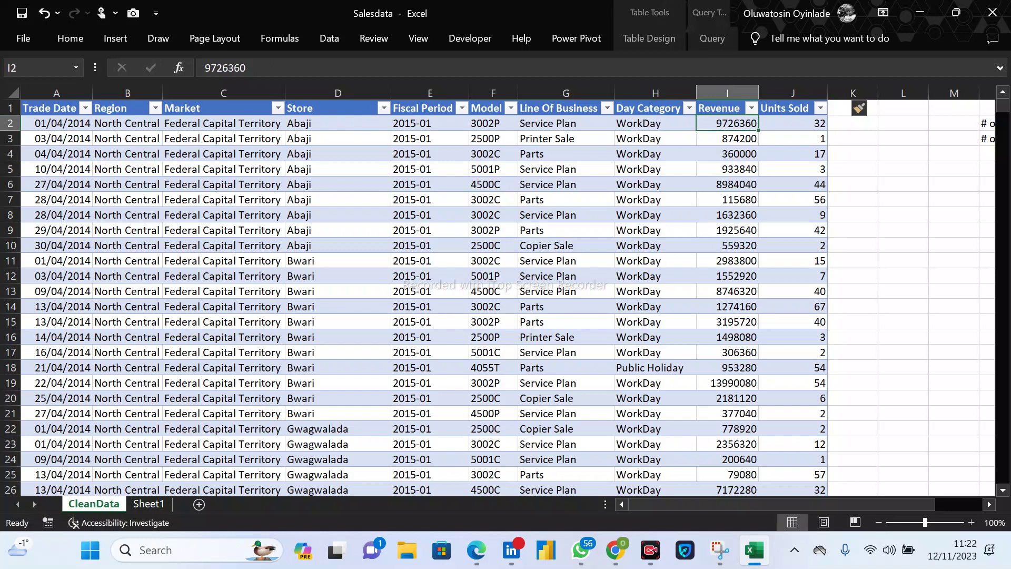
click(127, 169)
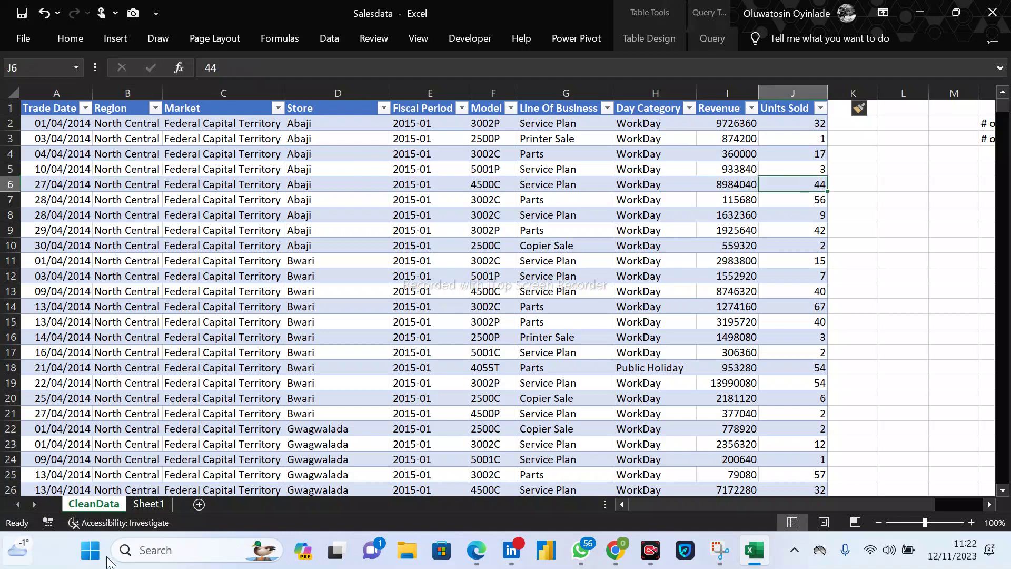
Widen column C on Sheet1 to fit the full product names in the price and quantity example.
click(149, 504)
click(248, 291)
click(147, 291)
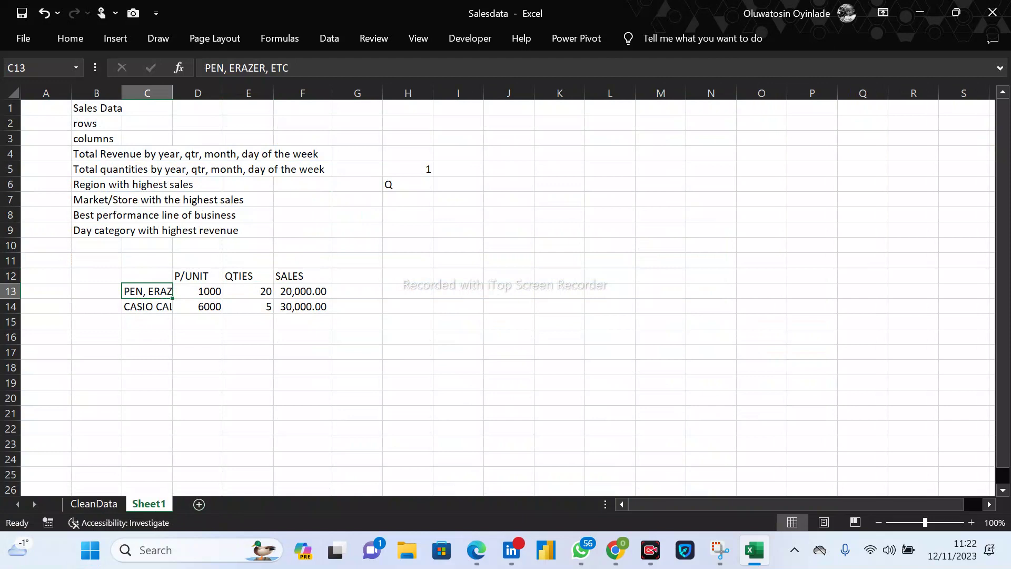
drag(172, 92, 197, 93)
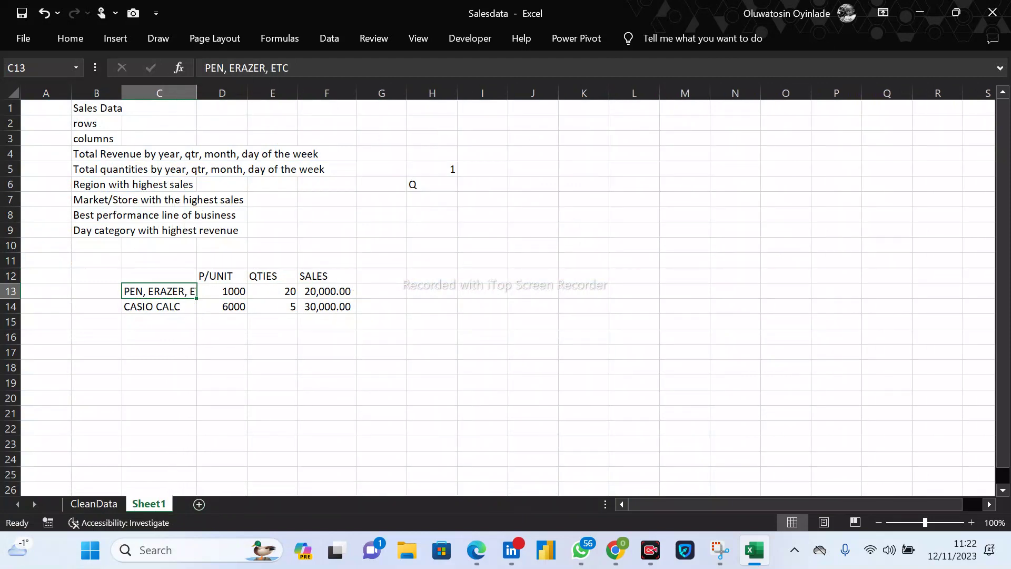
click(272, 307)
click(327, 291)
click(327, 306)
click(159, 307)
click(159, 291)
drag(196, 93, 229, 93)
Examine how unit price and quantity make up the sales amounts for PEN, ERAZER, ETC and CASIO CALC.
click(255, 291)
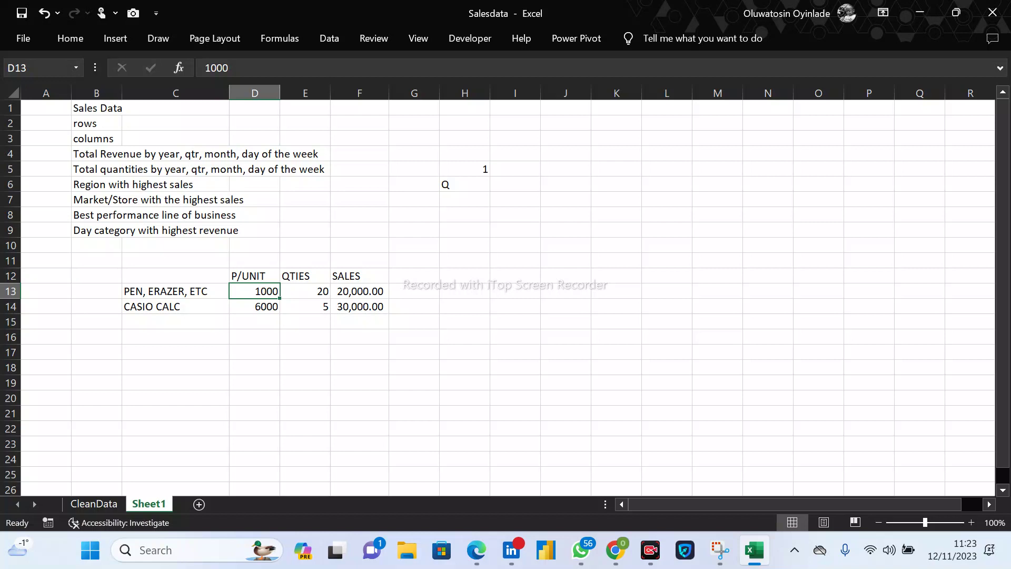
click(359, 292)
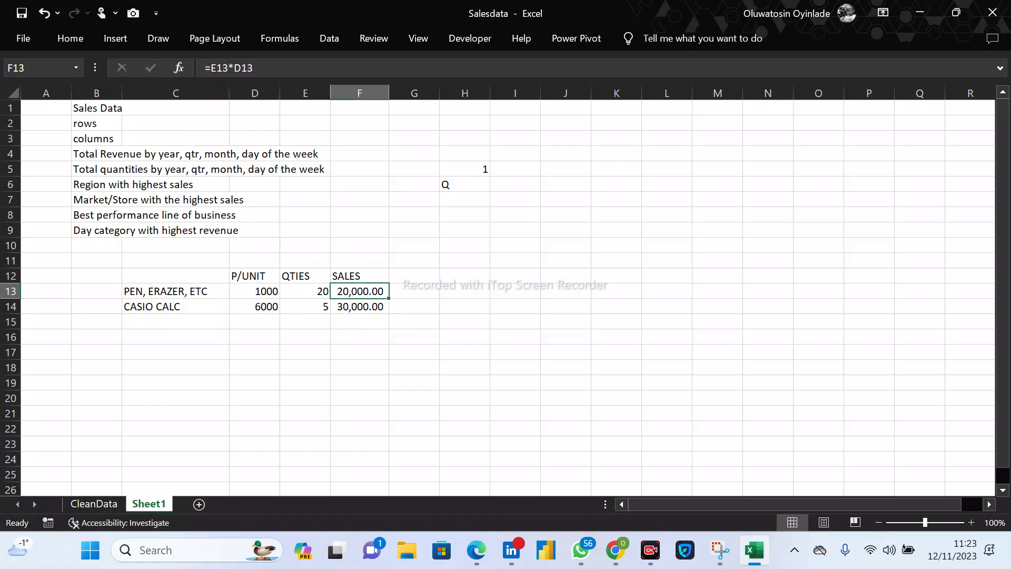
click(254, 292)
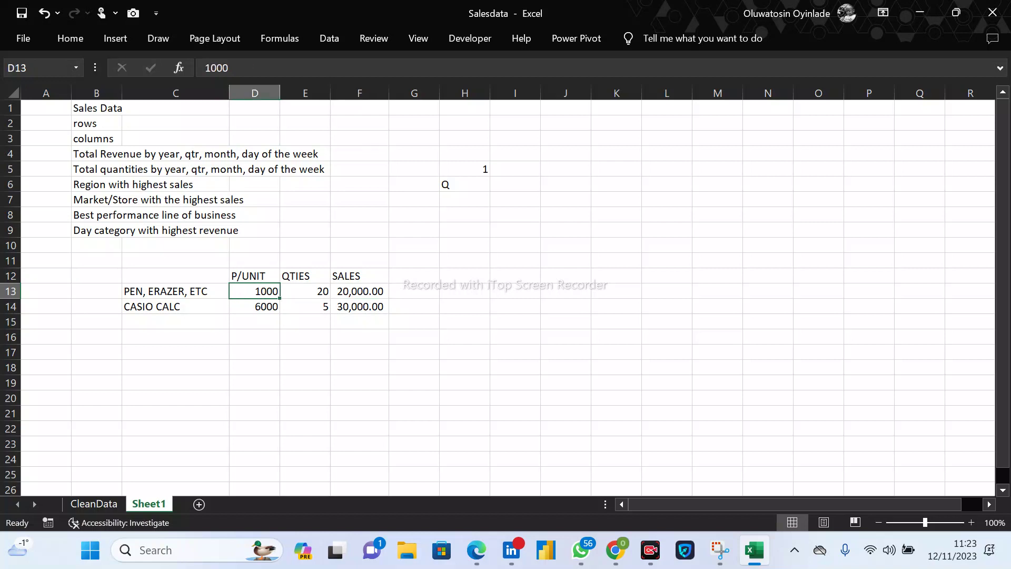
click(175, 307)
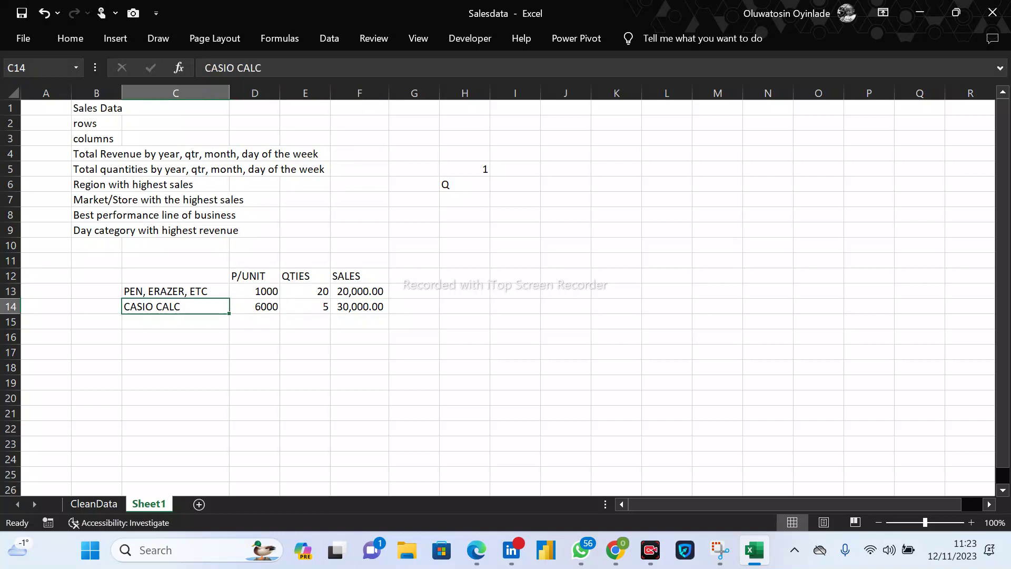
drag(305, 307, 305, 322)
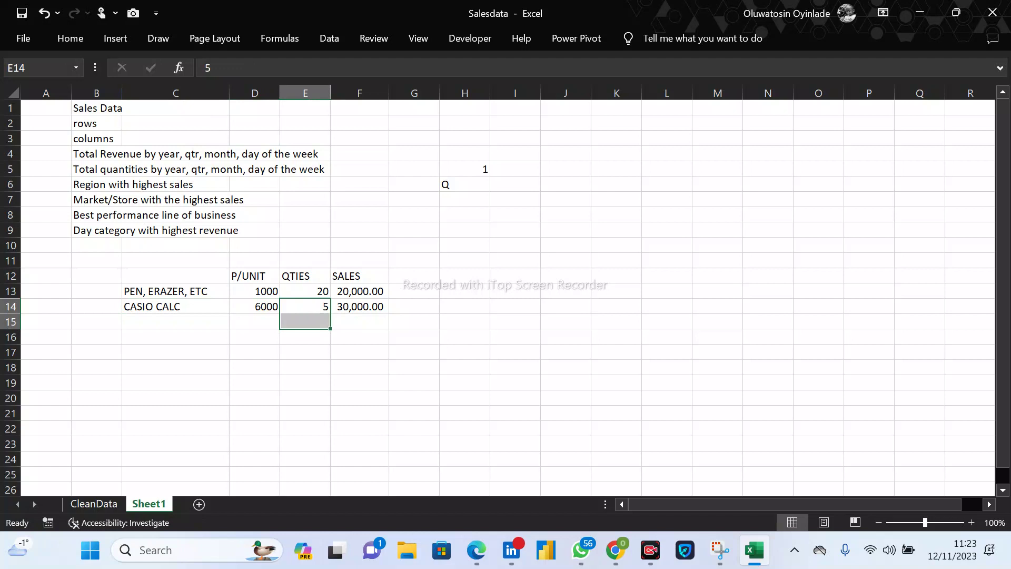
click(254, 307)
click(360, 306)
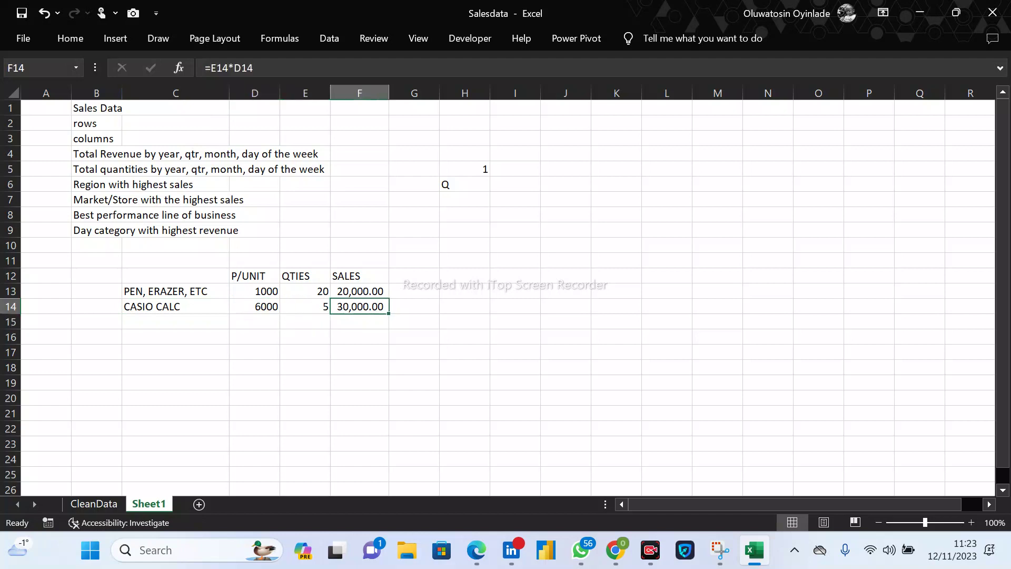
Review the PEN, ERAZER, ETC sales formula and the total revenue question on Sheet1, followed by the Trade Date entries on CleanData.
click(359, 291)
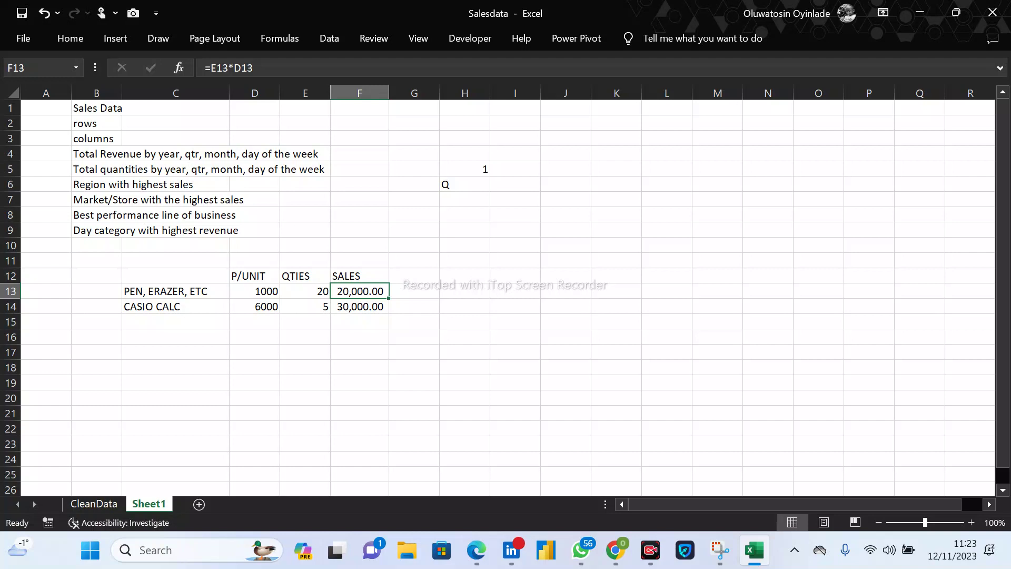
click(97, 154)
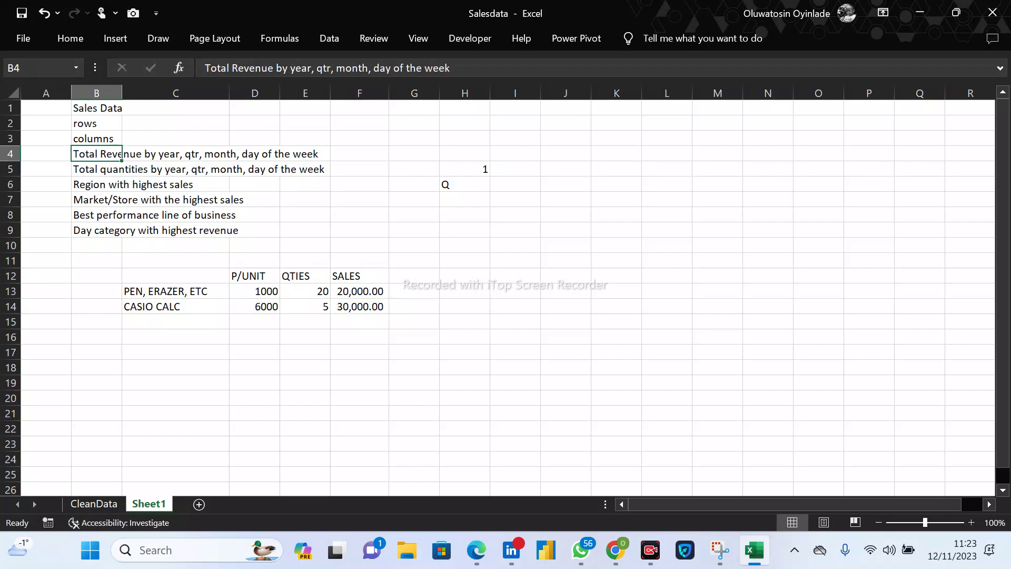
click(91, 505)
click(56, 153)
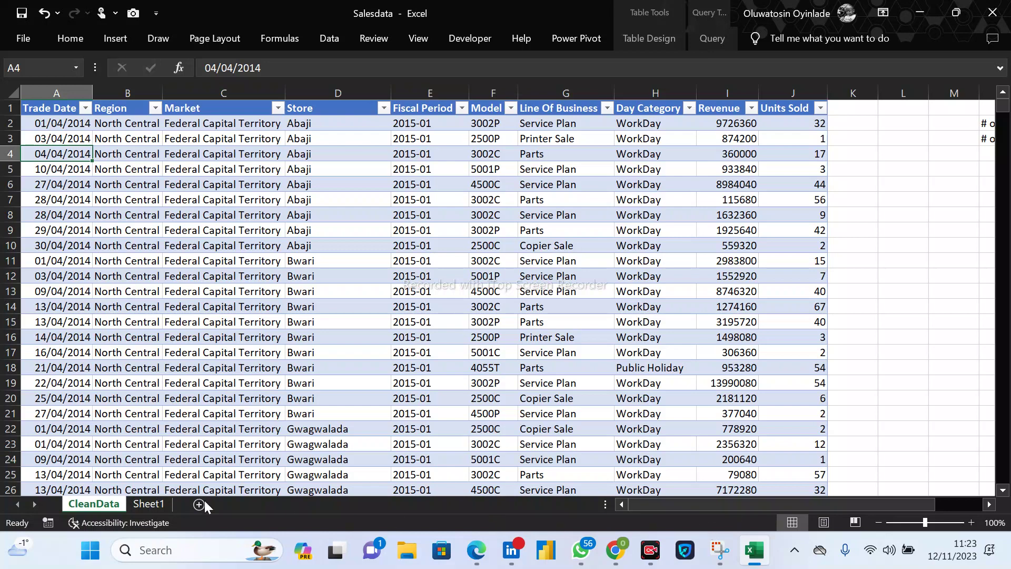
Insert two blank columns at N and O on CleanData, ahead of the row and column count labels.
drag(710, 504, 810, 487)
drag(864, 92, 916, 92)
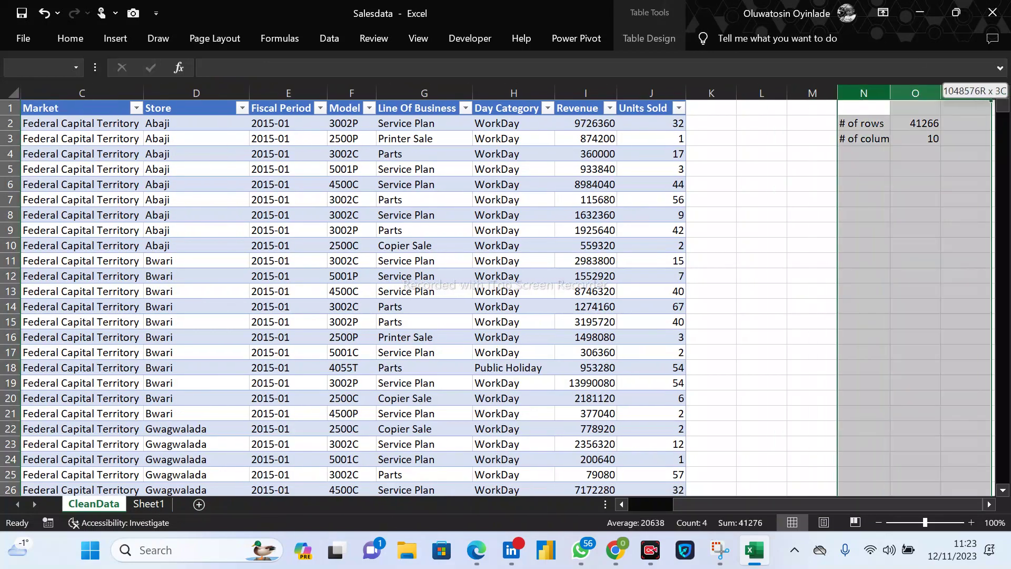
right_click(899, 137)
click(801, 270)
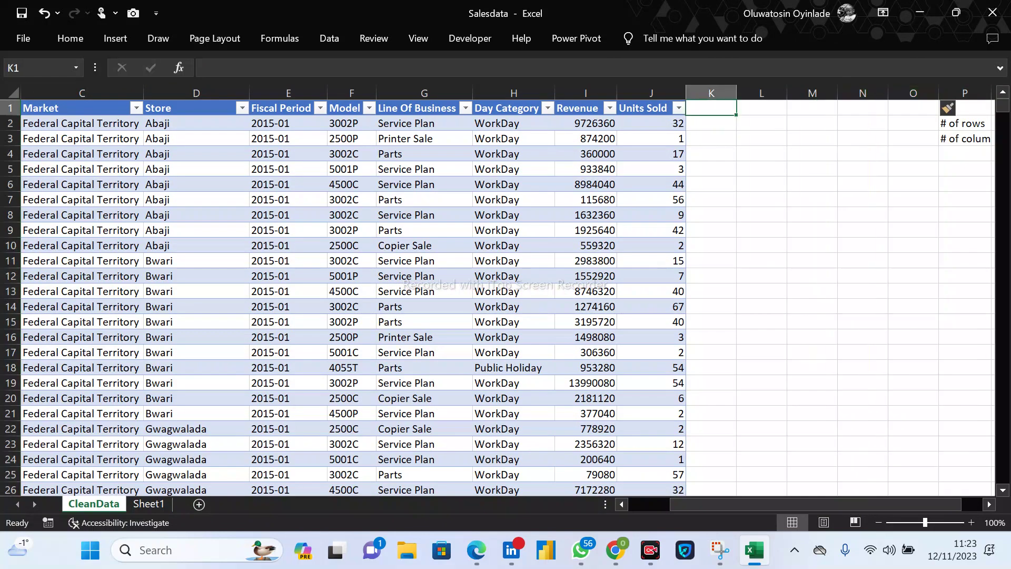
Add a new table column with the header Months in K1, beside Units Sold.
text(Monmth)
key(BackSpace)
key(BackSpace)
key(BackSpace)
text(ths)
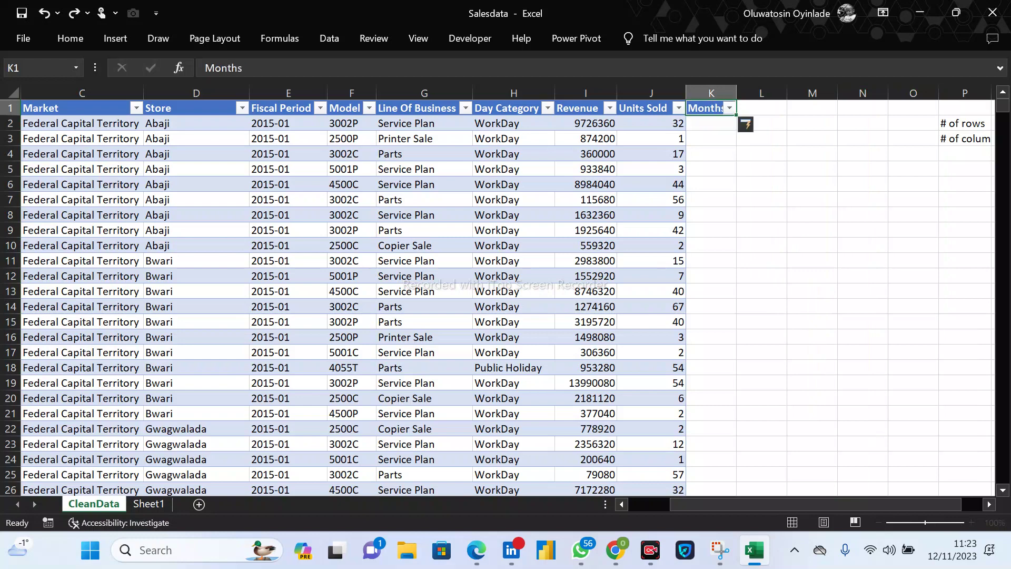
key(Return)
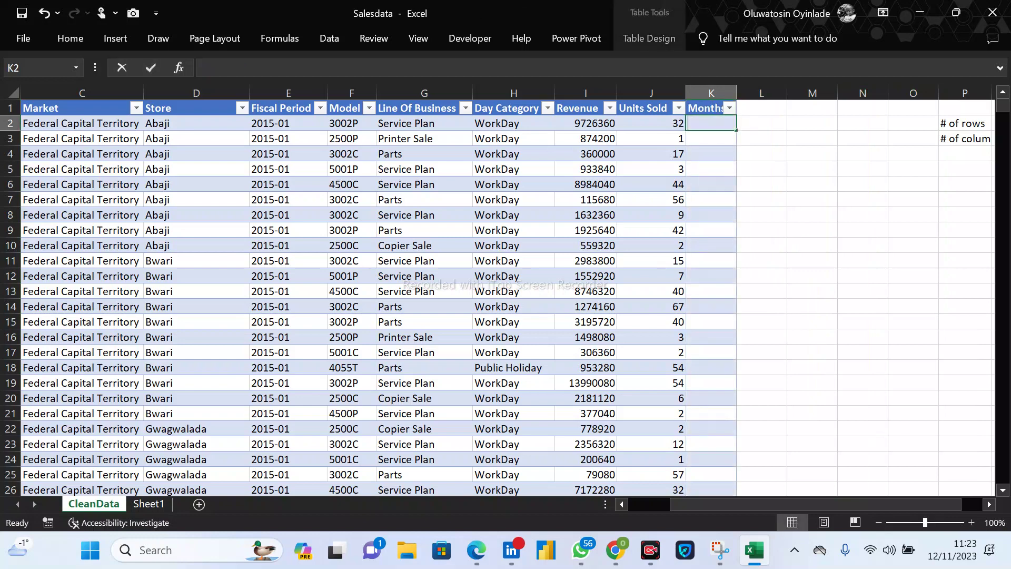
Fill the Months column with the full month name of each Trade Date using =TEXT([@[Trade Date]],"mmmm").
text(=text()
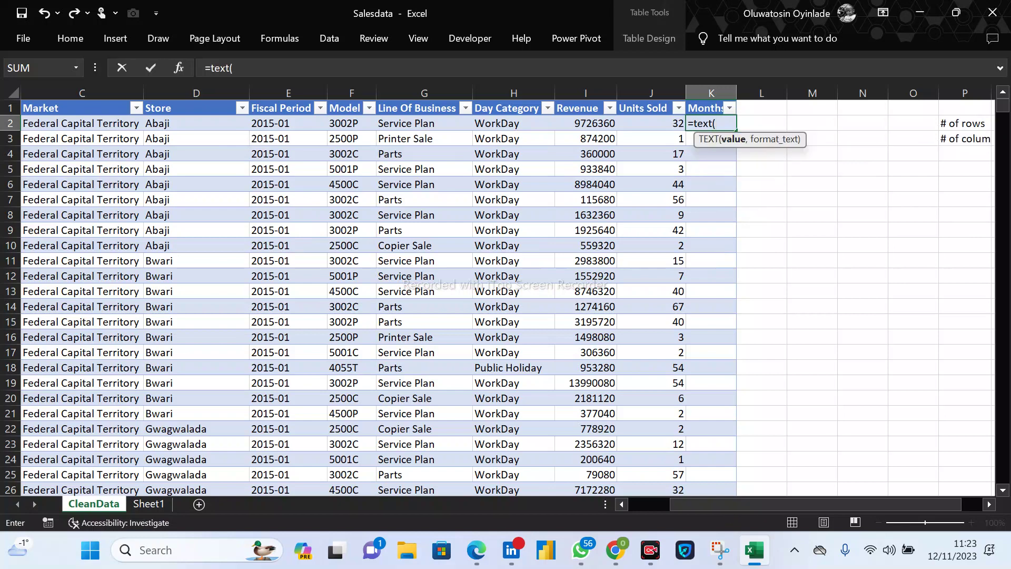
key(Escape)
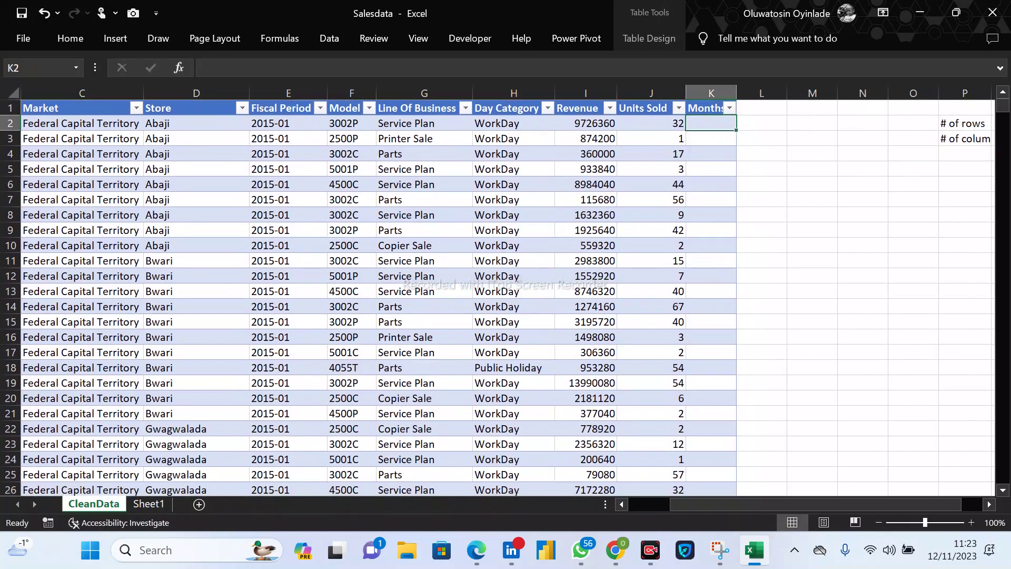
scroll(498, 290, up, 7)
scroll(498, 290, up, 6)
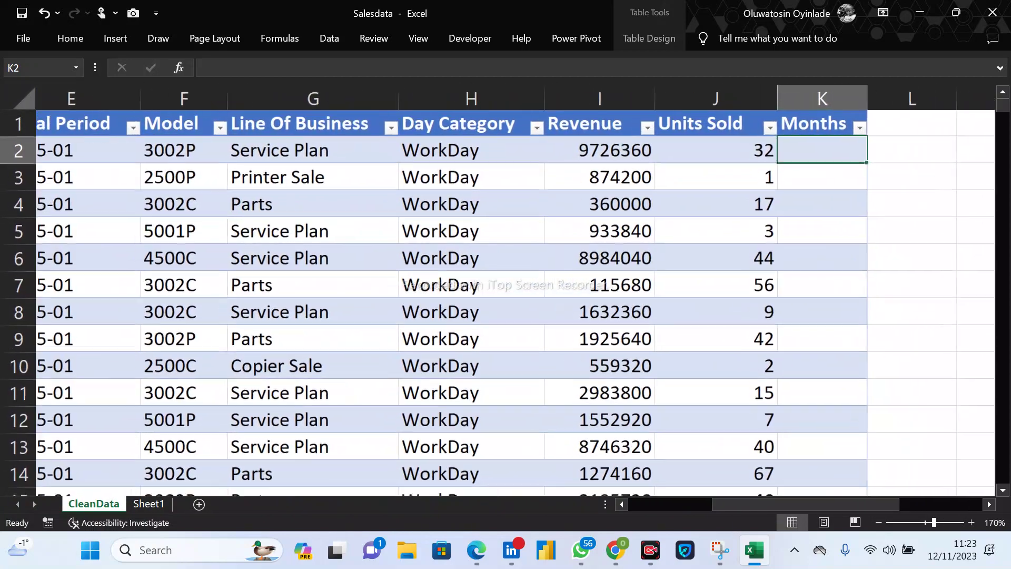
scroll(498, 290, down, 3)
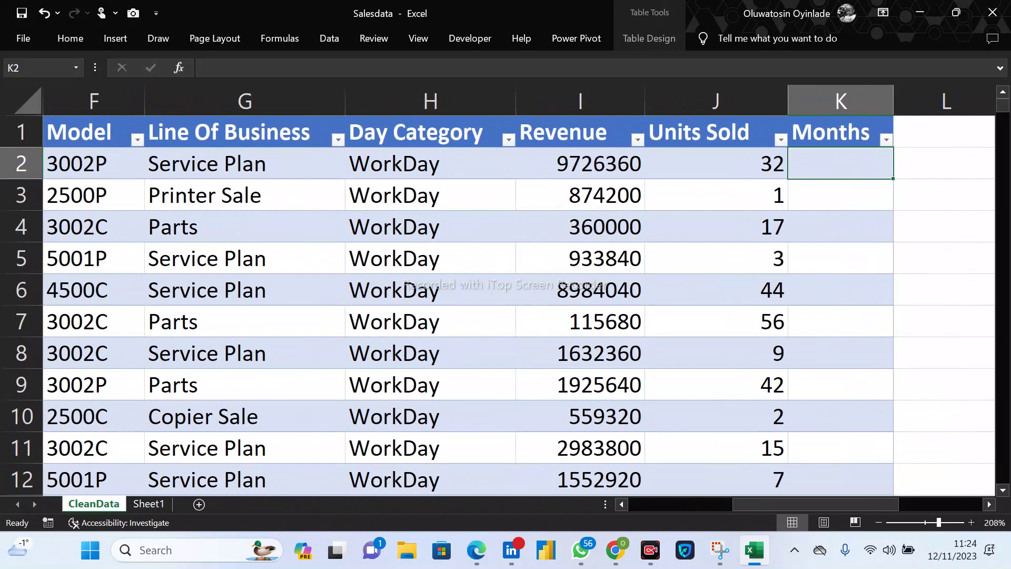
text(=)
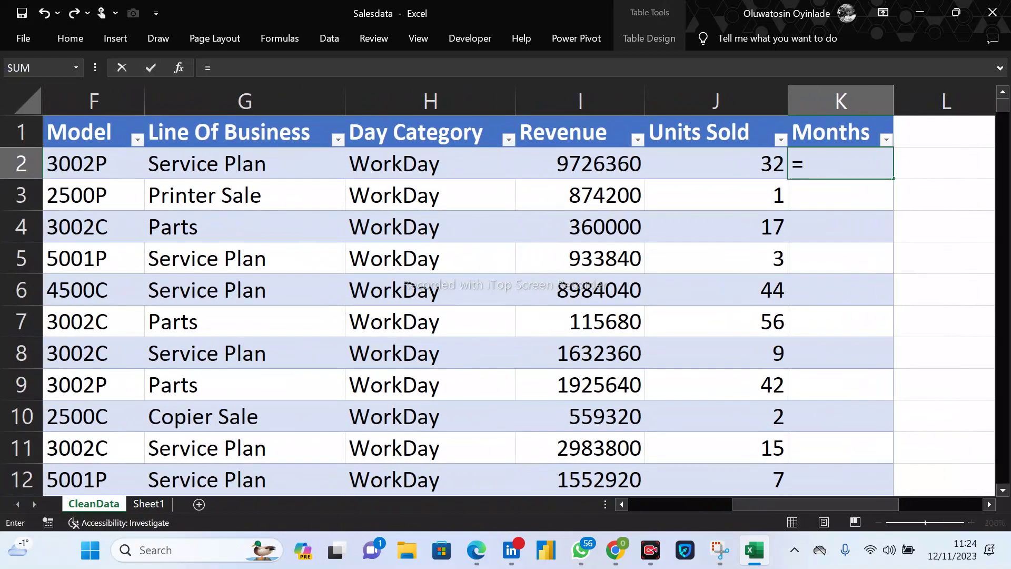
text(text()
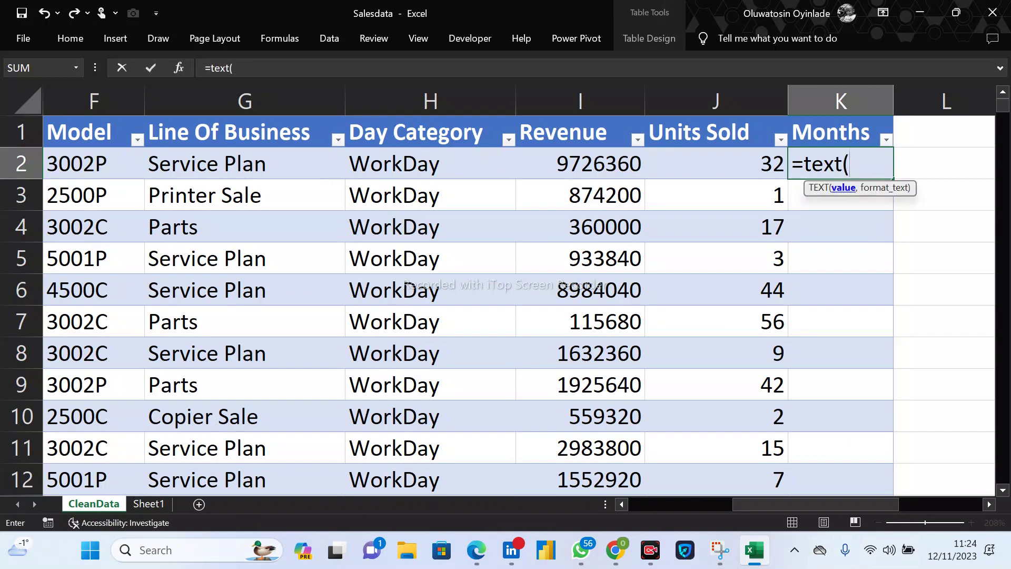
drag(686, 503, 774, 452)
click(117, 163)
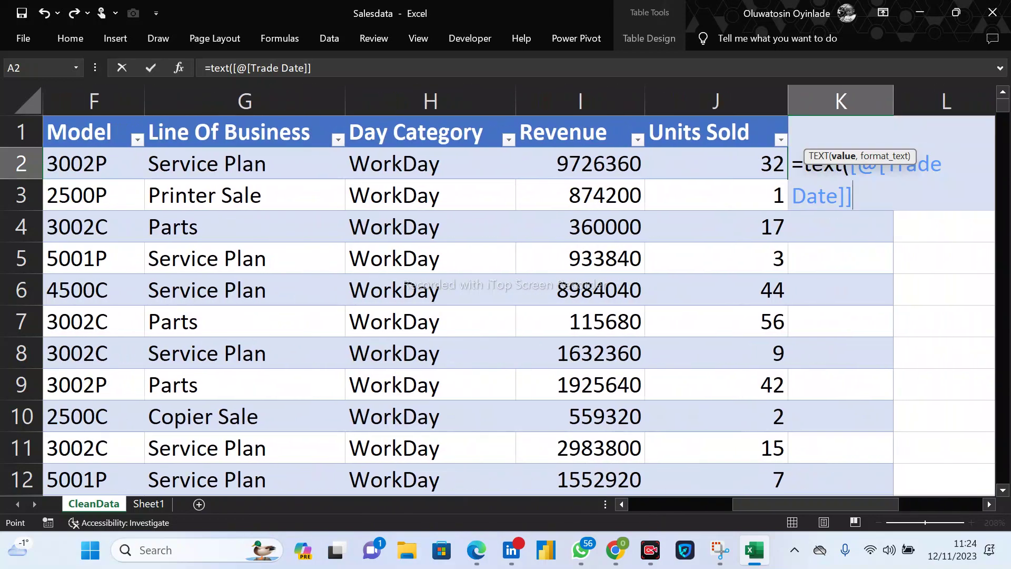
text(,)
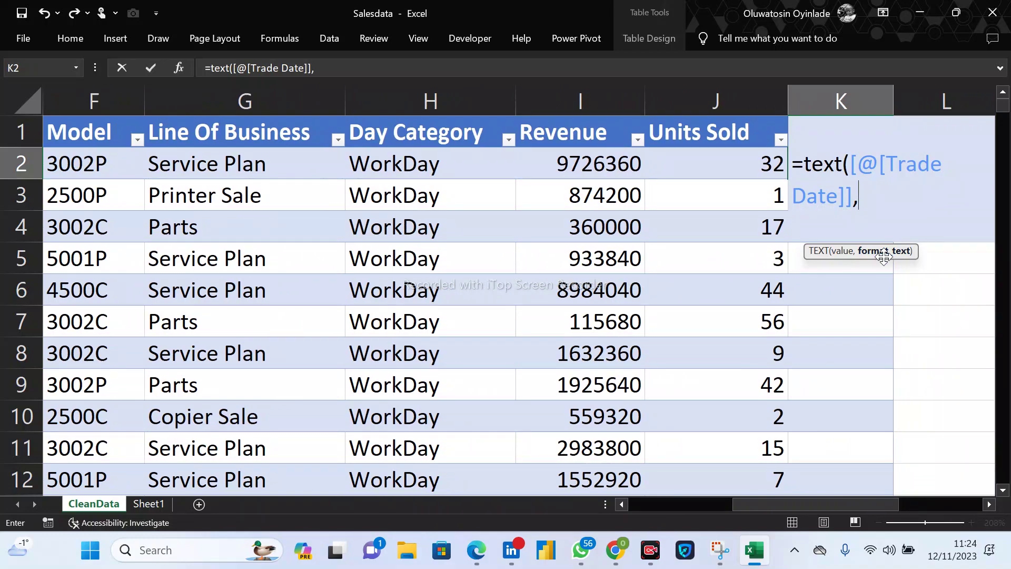
text("mmmm")
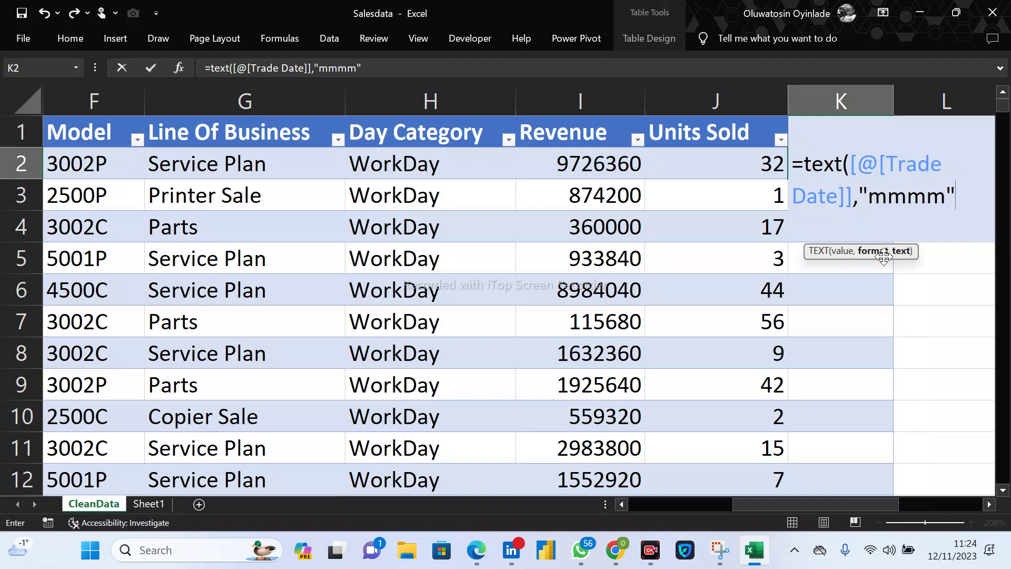
text())
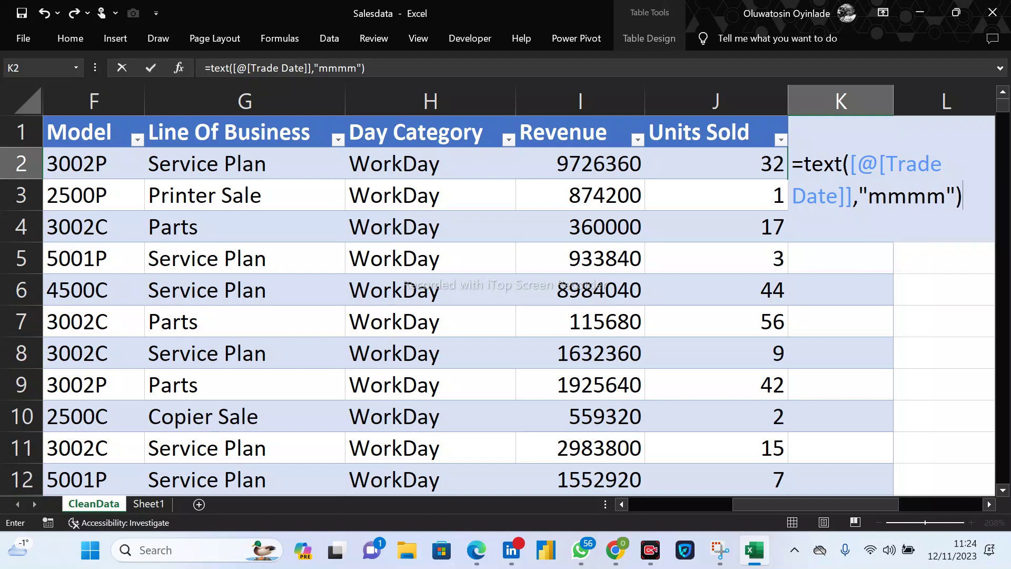
key(Return)
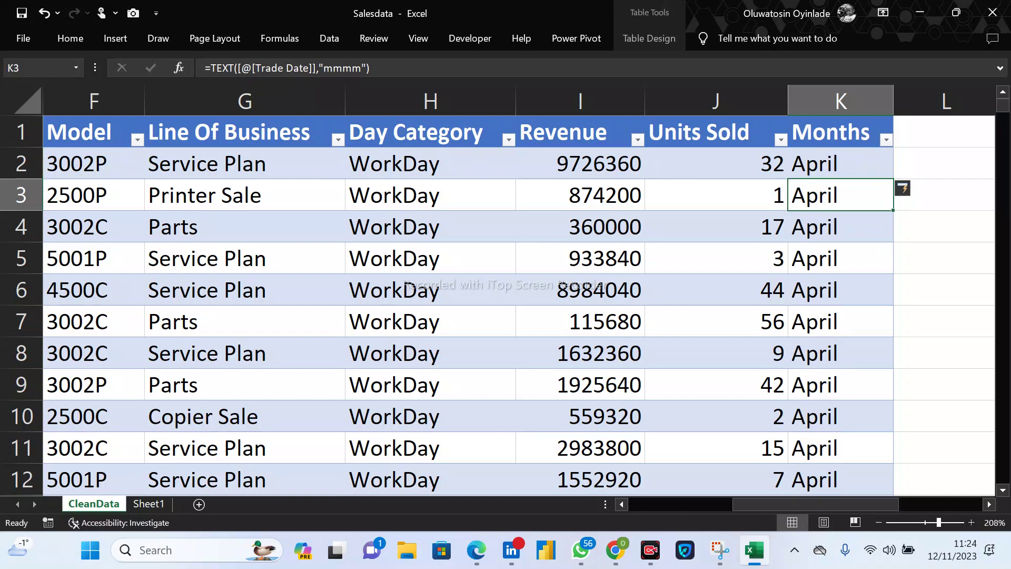
Examine the month names in the Months column and its filter list, leaving all months selected.
scroll(500, 306, down, 20)
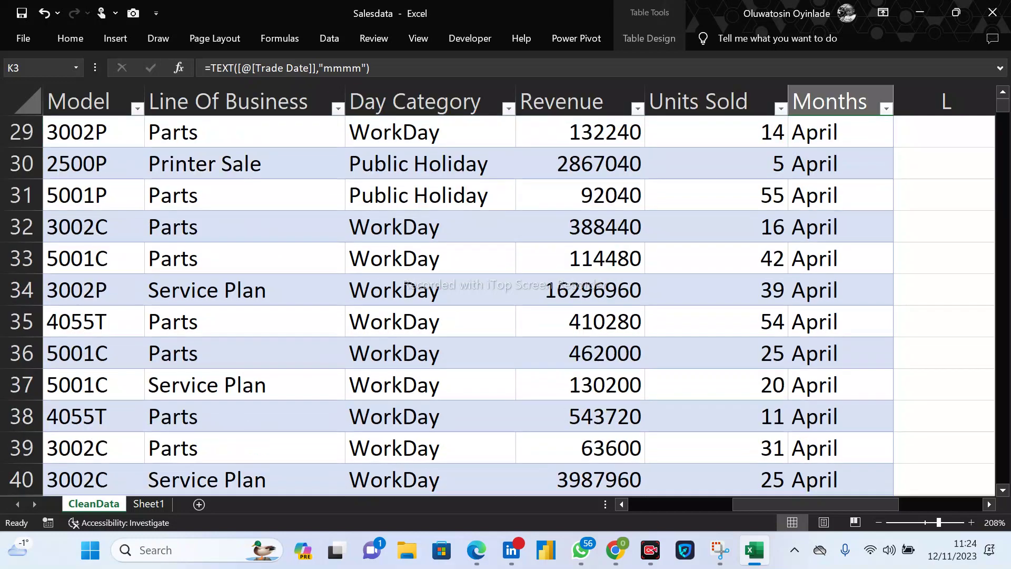
scroll(499, 306, up, 11)
scroll(499, 306, up, 17)
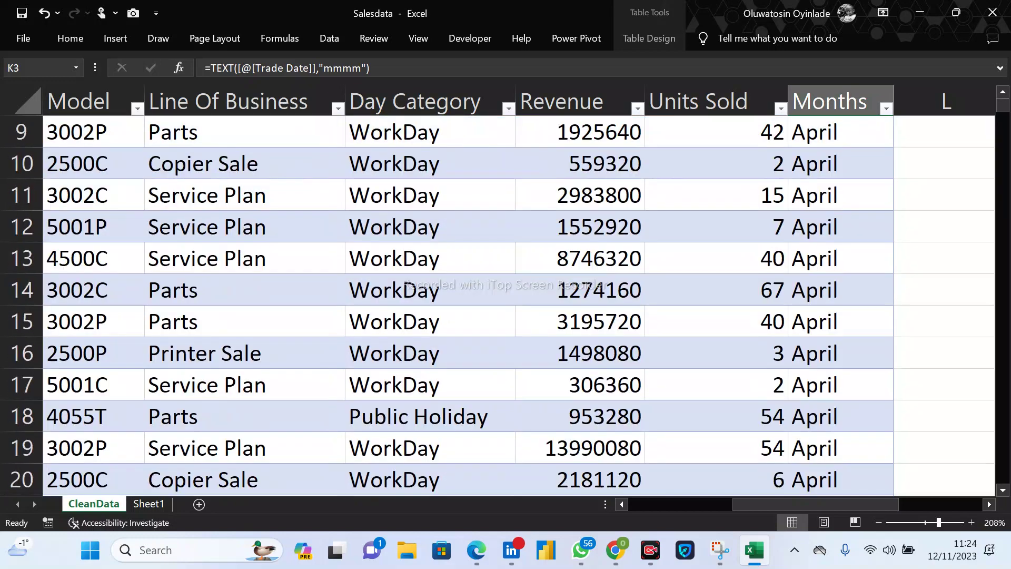
click(887, 108)
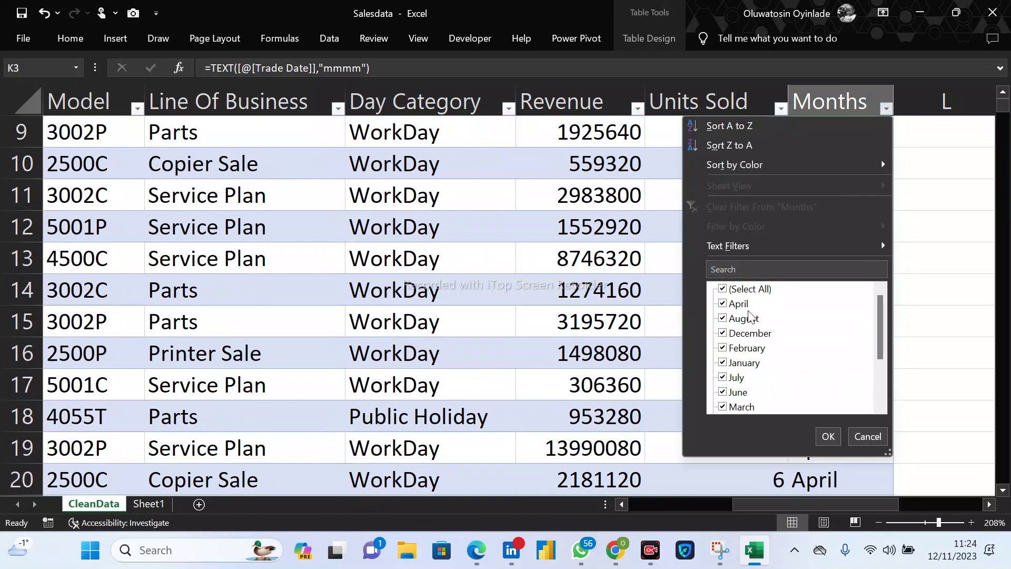
scroll(759, 388, down, 2)
scroll(767, 387, up, 2)
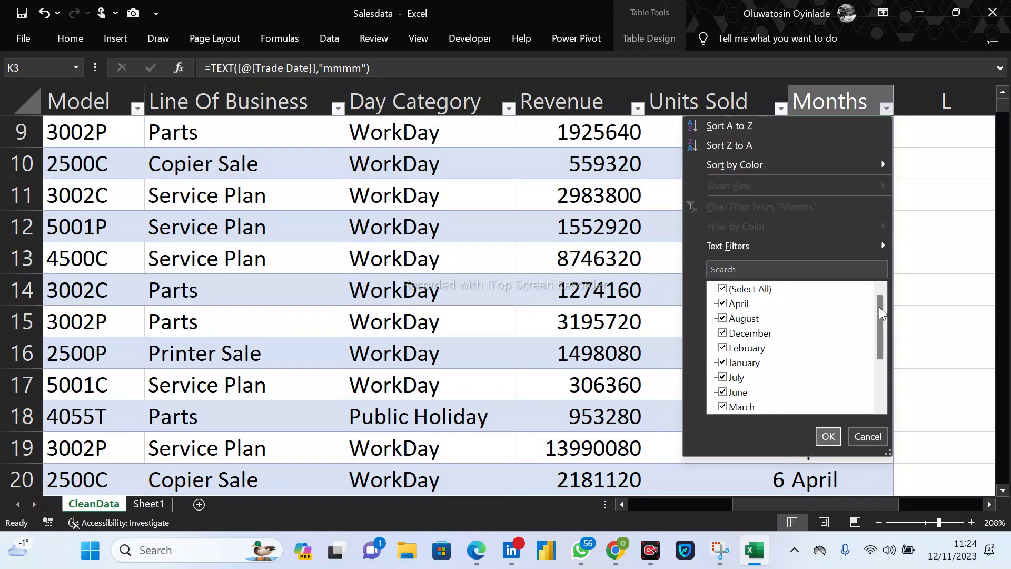
click(828, 436)
scroll(998, 168, up, 3)
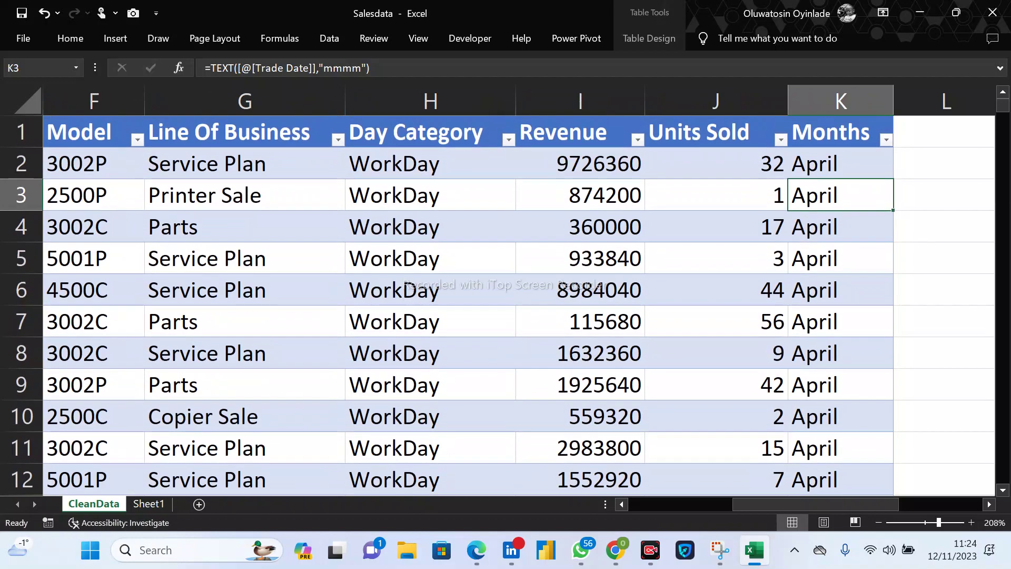
Check the Months formula results from K2 down to the last record and return to the first record.
click(840, 163)
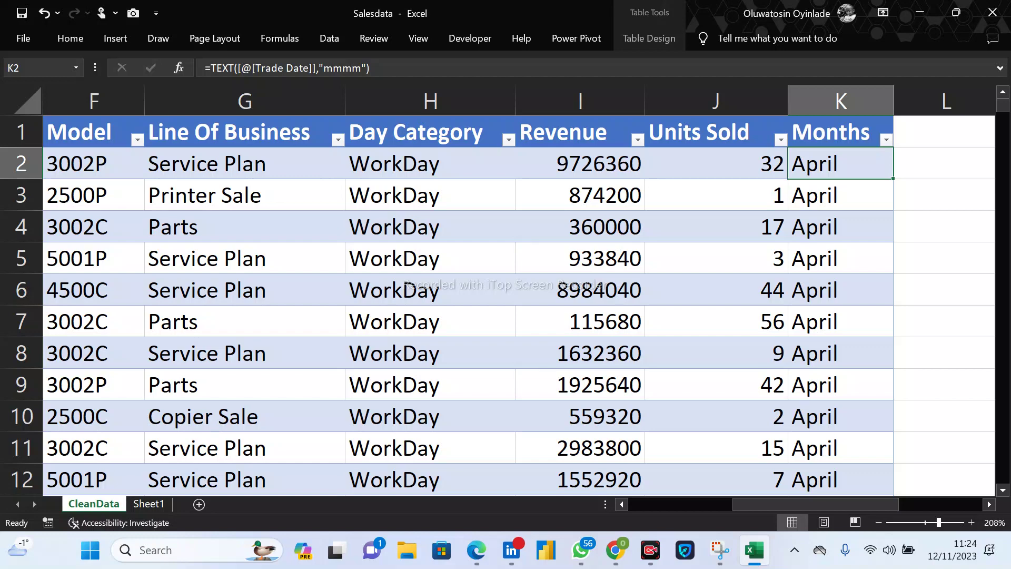
key(ctrl+shift+Down)
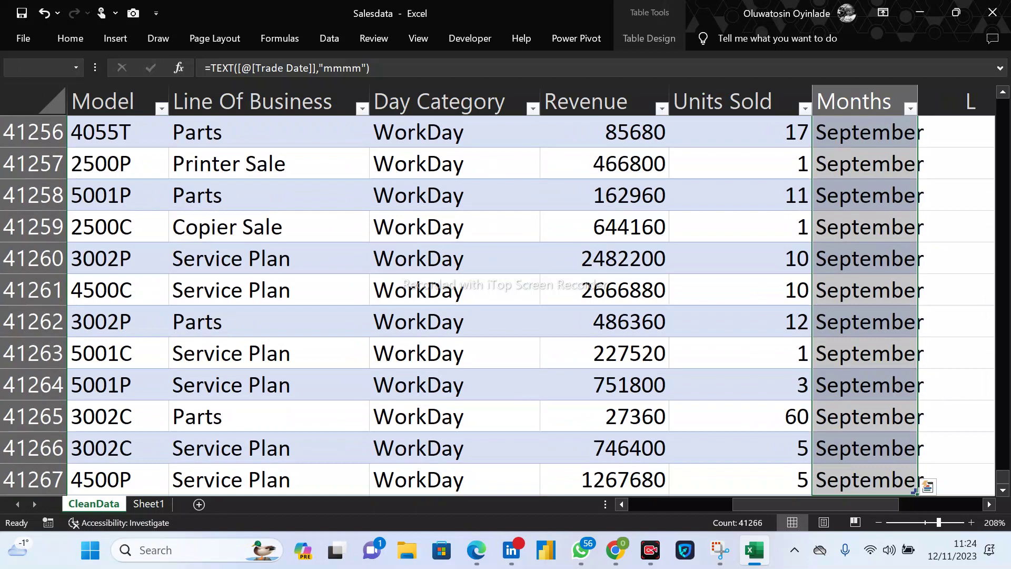
key(ctrl+Up)
key(Down)
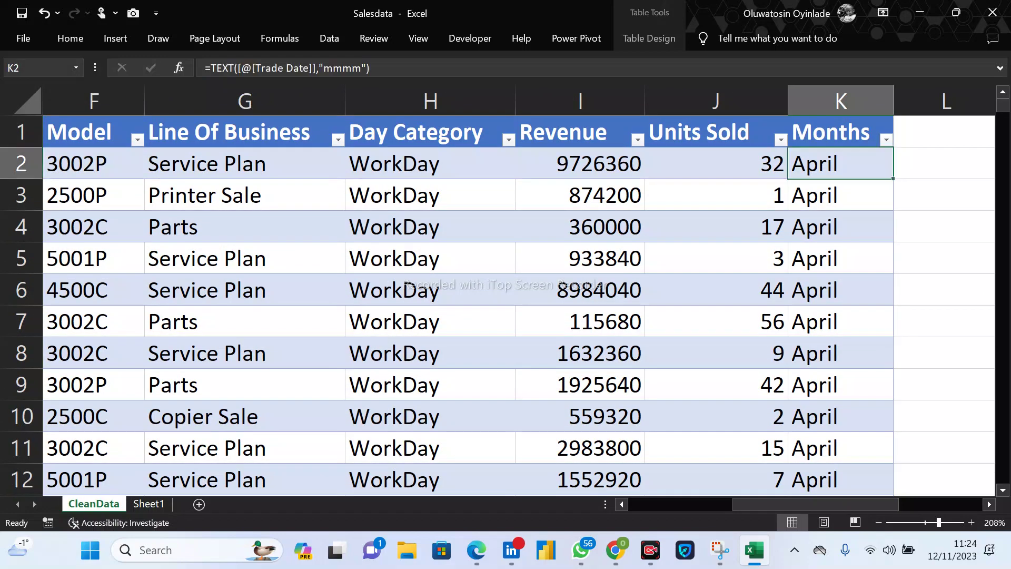
click(244, 258)
drag(245, 258, 245, 226)
click(245, 163)
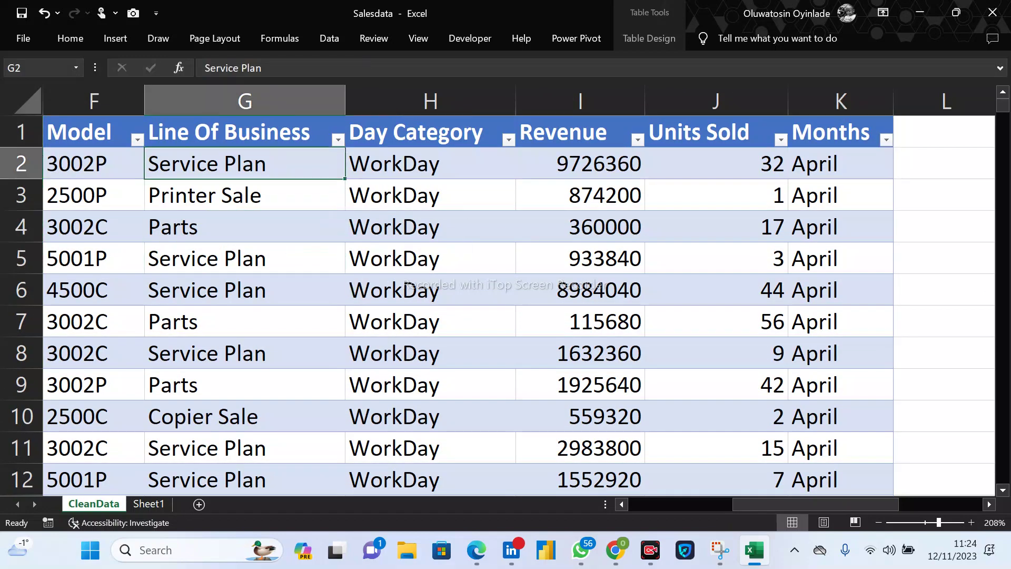
drag(580, 258, 580, 290)
click(94, 290)
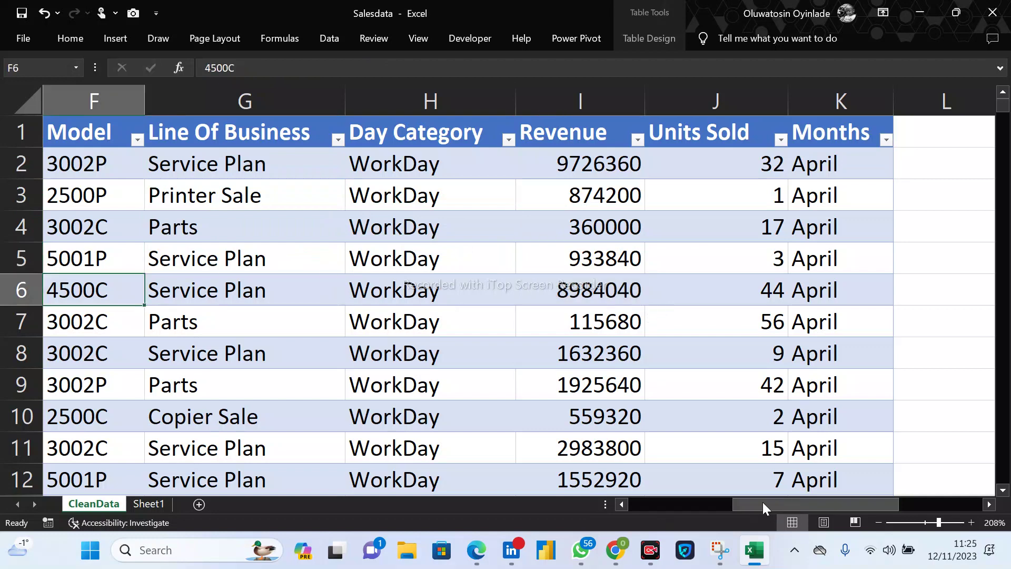
Add the header ITEMS in C12 on Sheet1, above the product names in the price and quantity example.
click(152, 504)
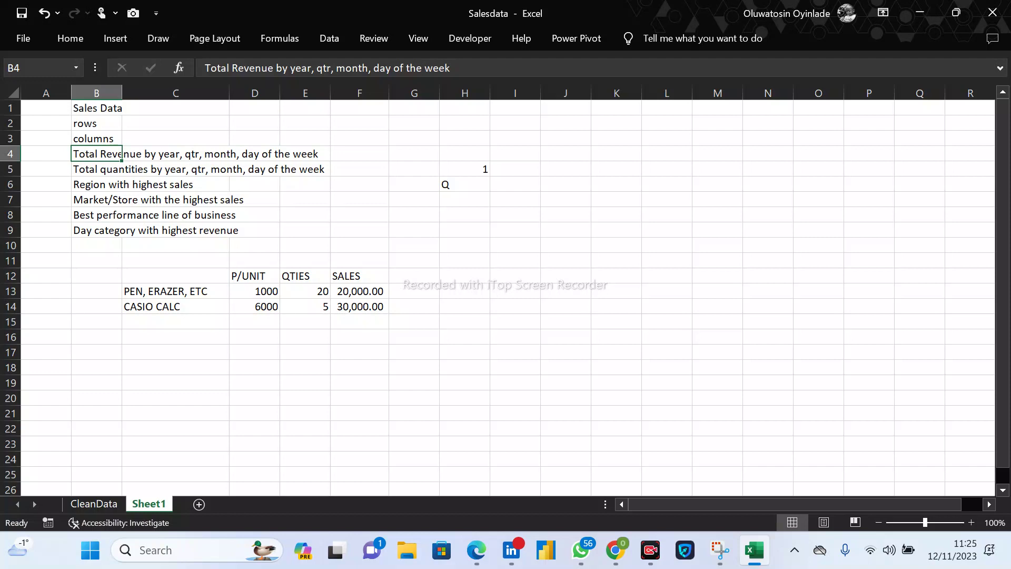
click(305, 291)
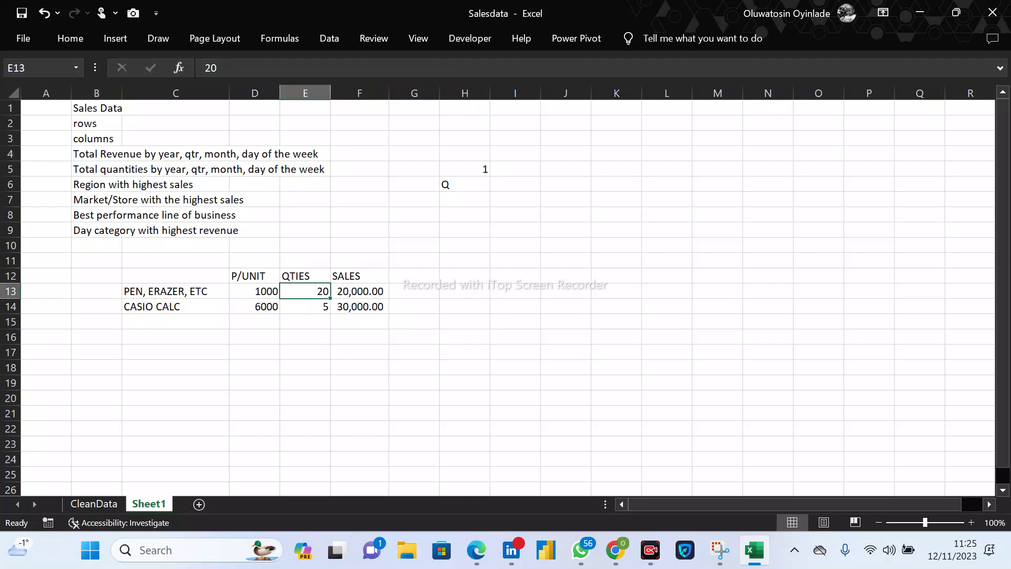
click(175, 276)
text(ITEMS)
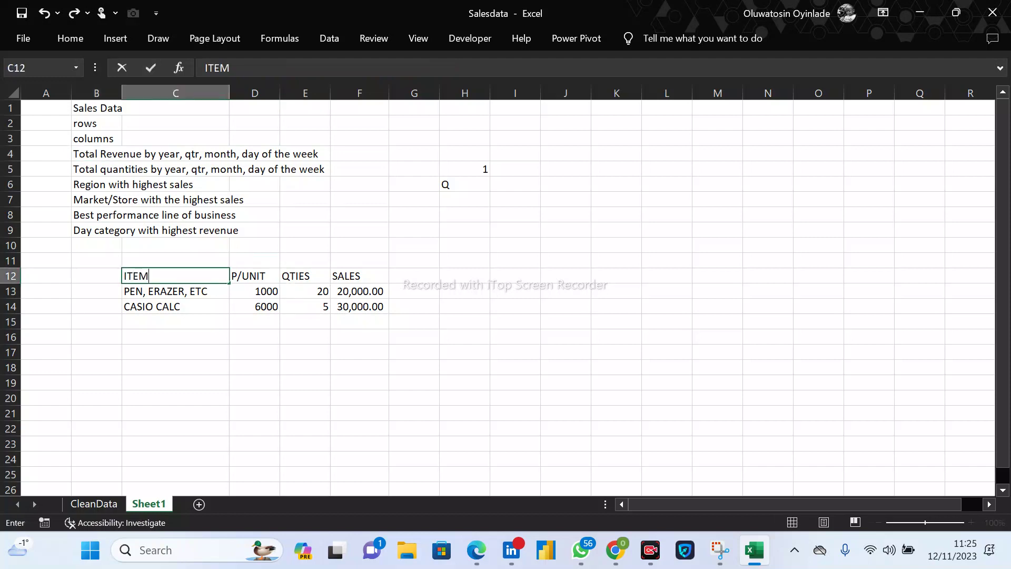
key(Return)
Multiply the PEN, ERAZER, ETC sales by its unit price in G13 with =F13*D13.
click(415, 291)
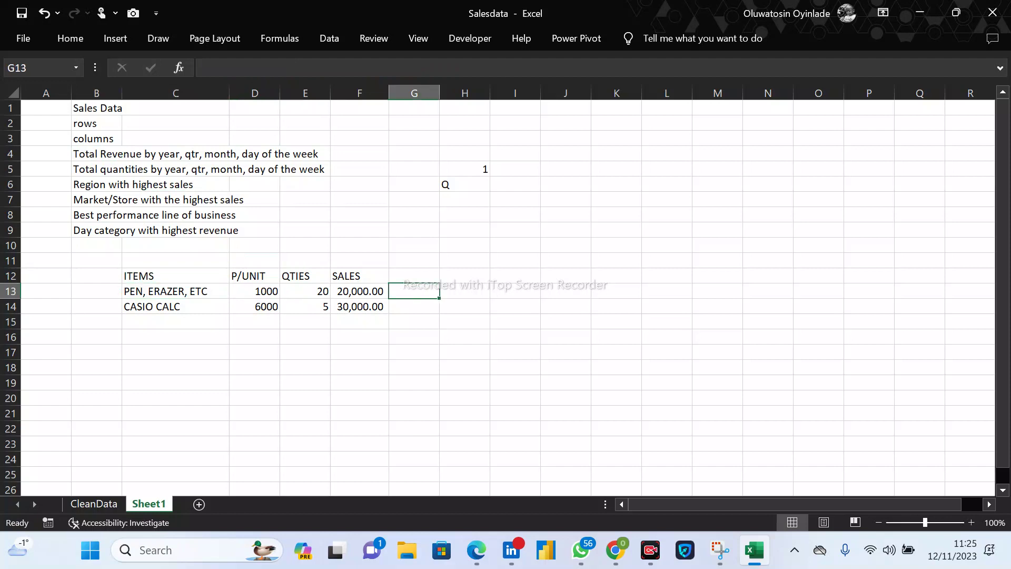
text(=)
key(Up)
key(Left)
key(Down)
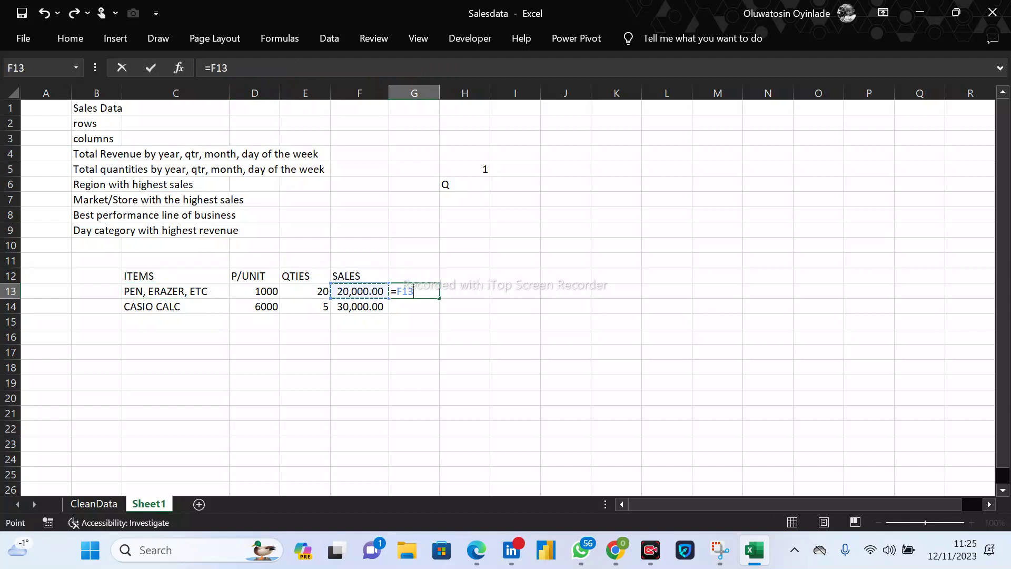
text(*)
key(Left)
key(Left)
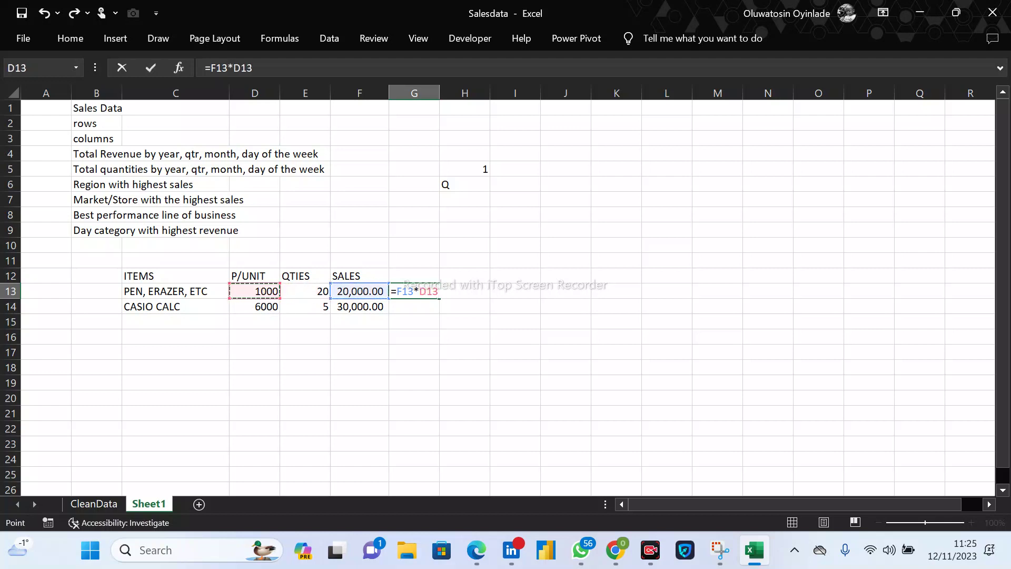
key(Return)
key(Up)
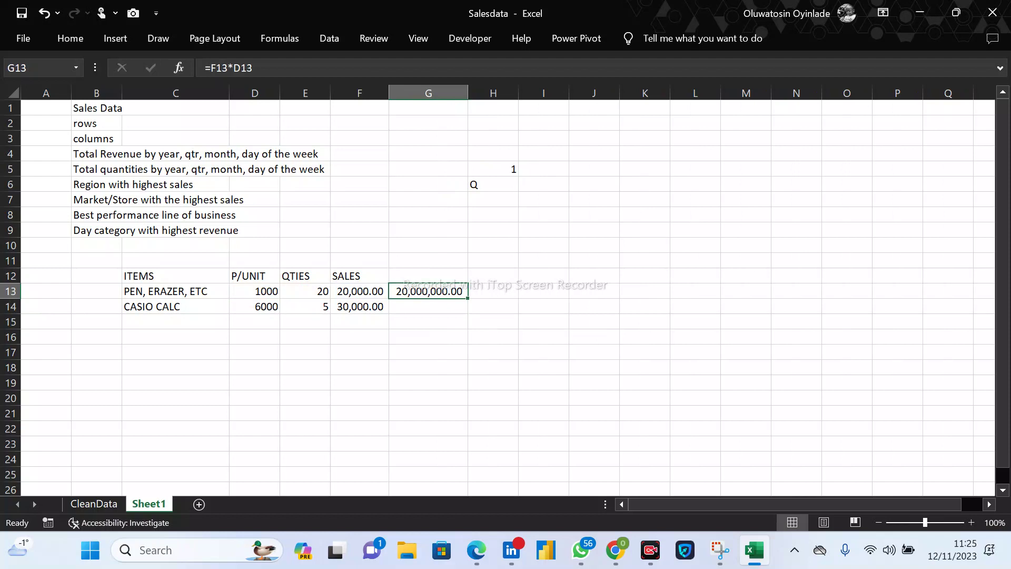
Undo the trial fill of the G13 multiplication down to G22 and clear G13.
drag(468, 298, 467, 436)
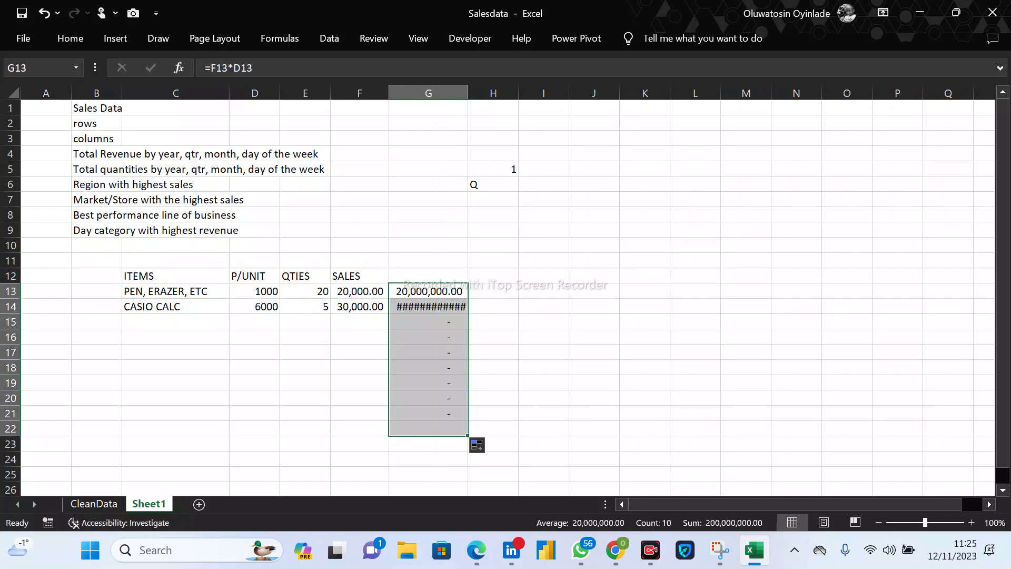
key(ctrl+z)
click(305, 291)
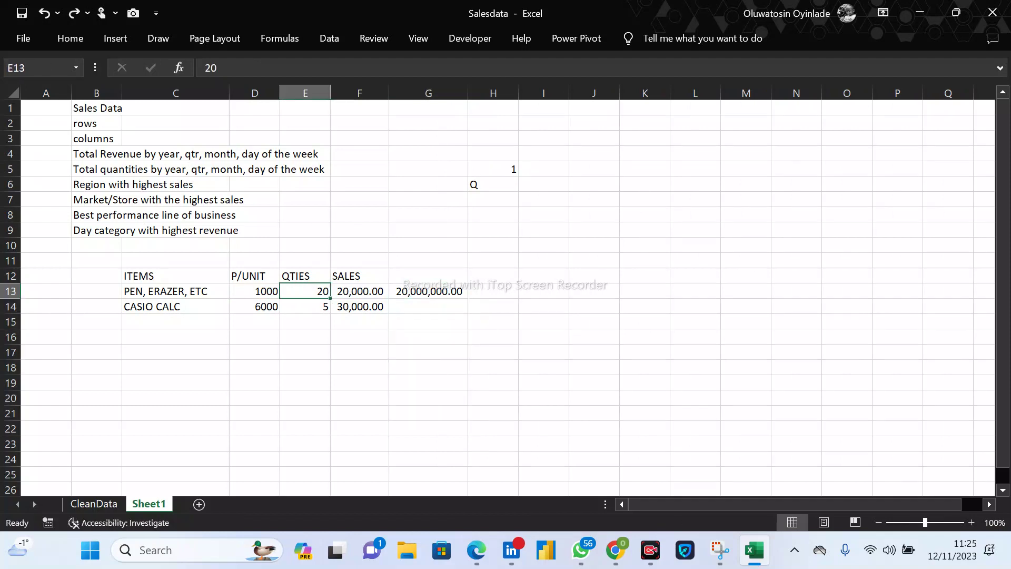
click(428, 291)
key(Delete)
Convert the price and quantity example in C12:F14 into a table with headers.
click(175, 276)
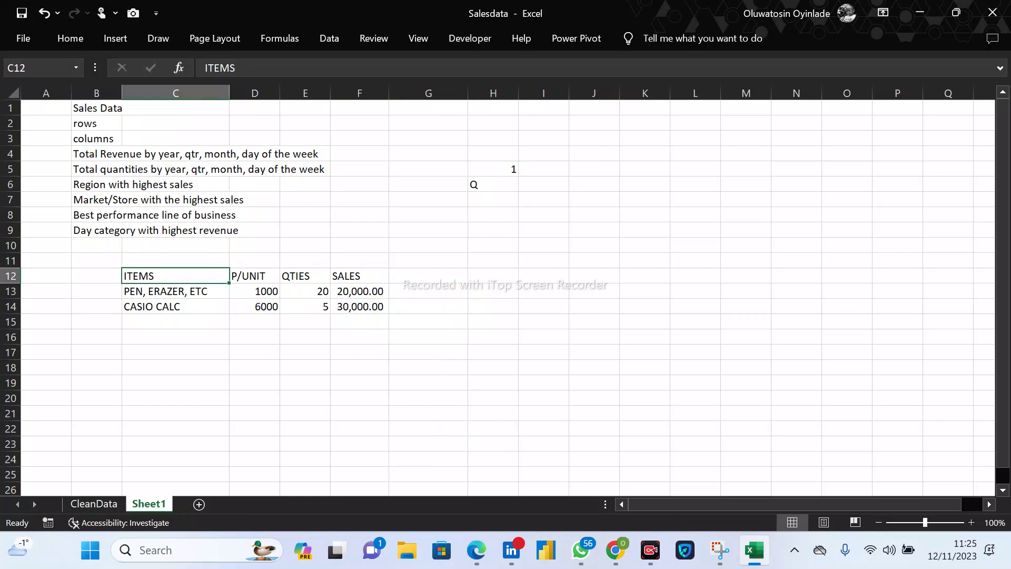
key(ctrl+t)
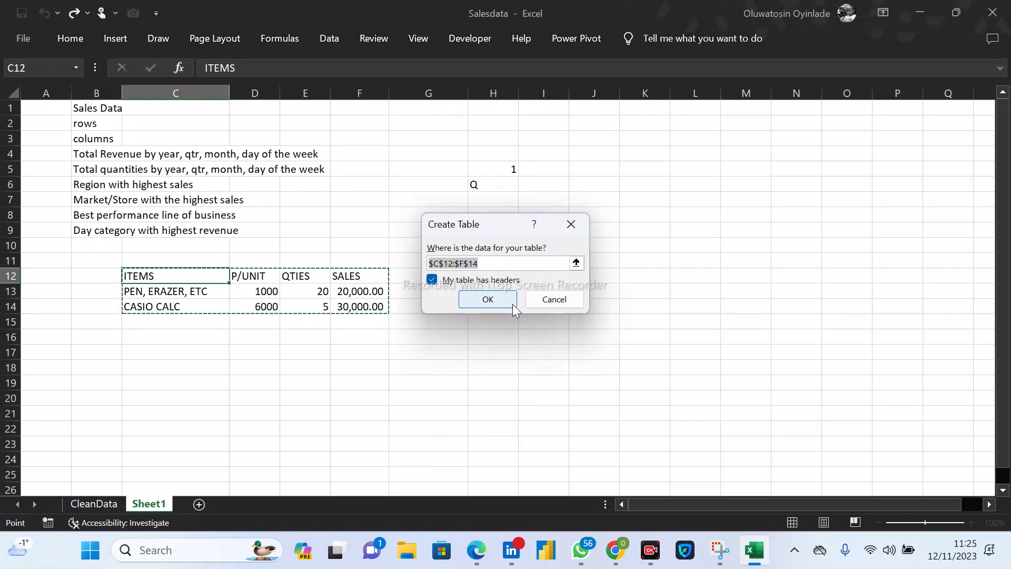
click(433, 280)
click(435, 282)
click(437, 287)
click(487, 298)
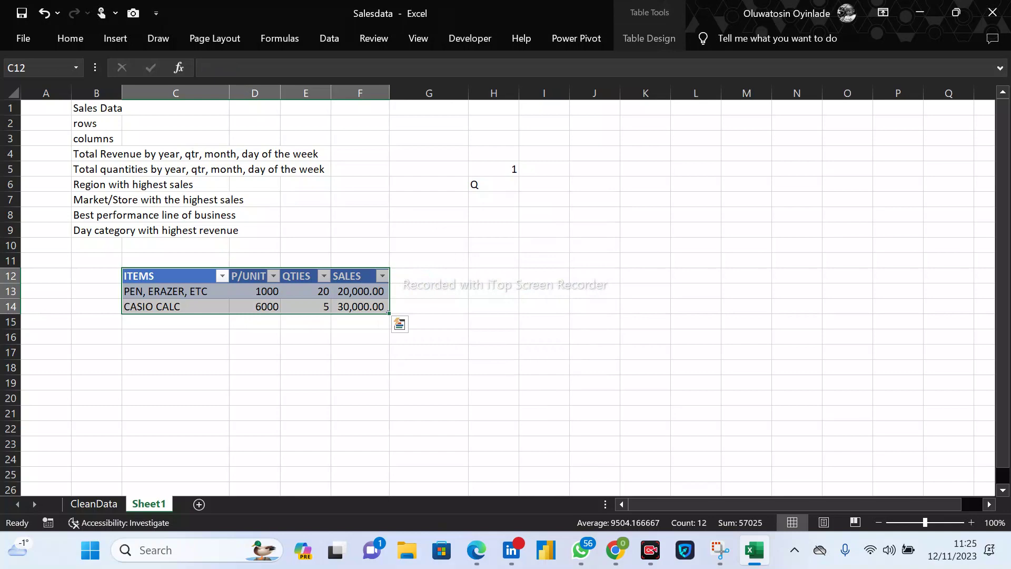
click(93, 504)
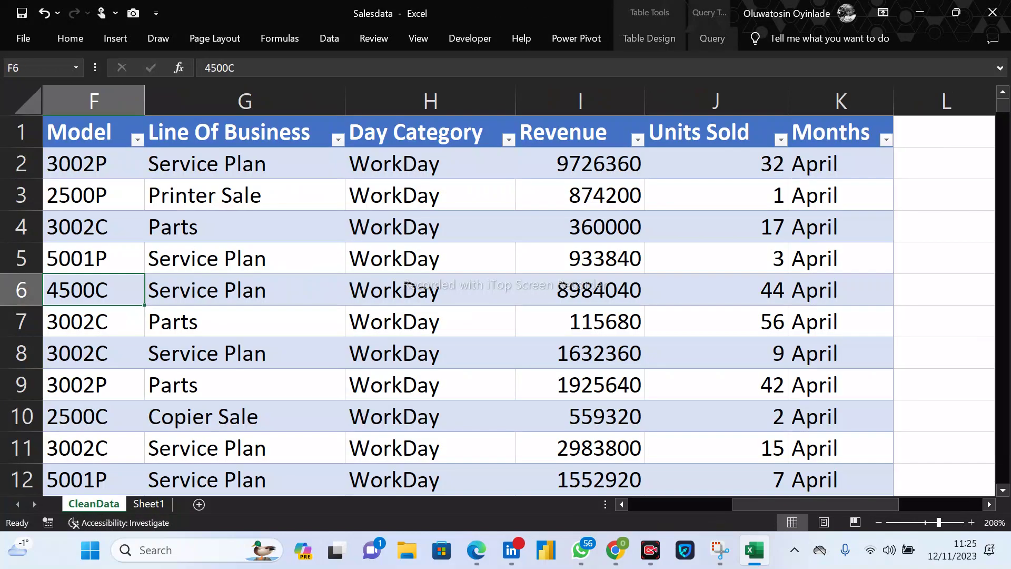
click(153, 503)
click(428, 291)
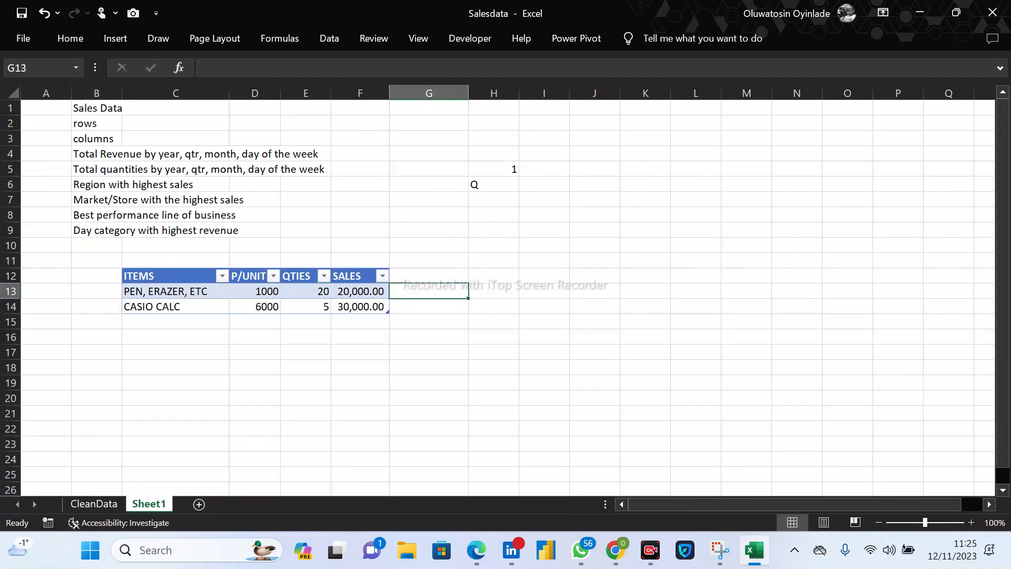
text(=)
key(Left)
key(Left)
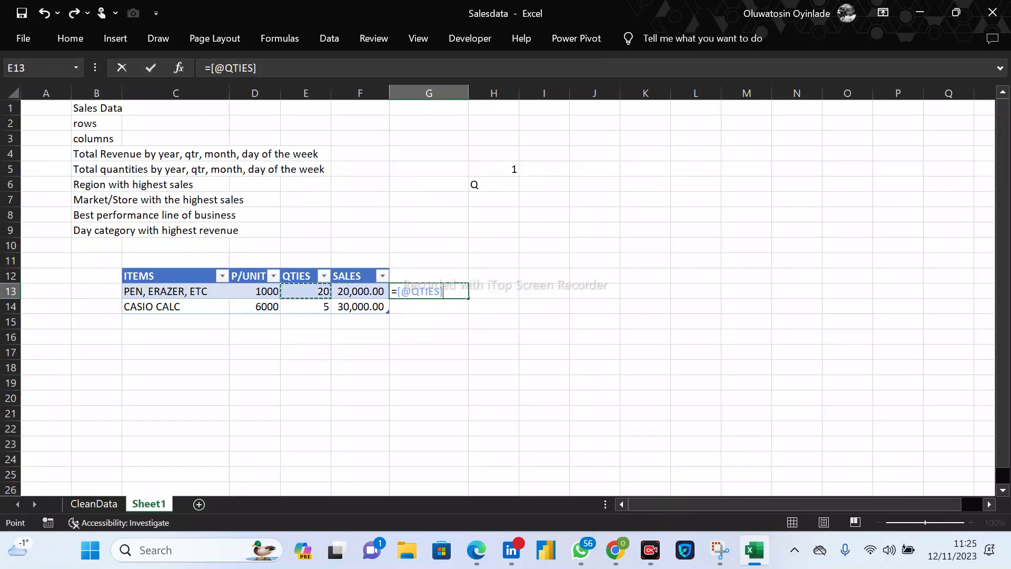
text(*)
key(Left)
key(Left)
key(Left)
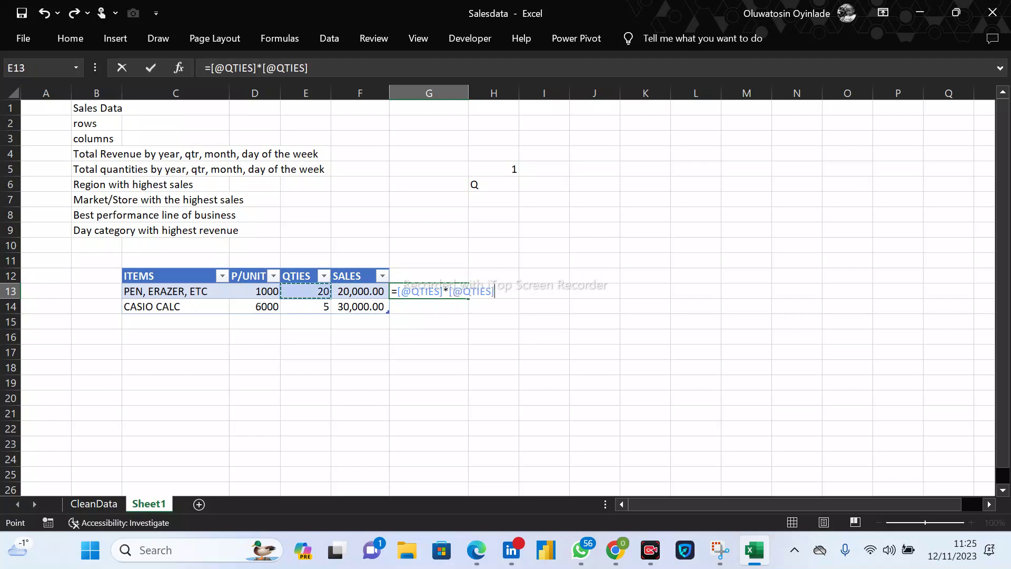
key(Return)
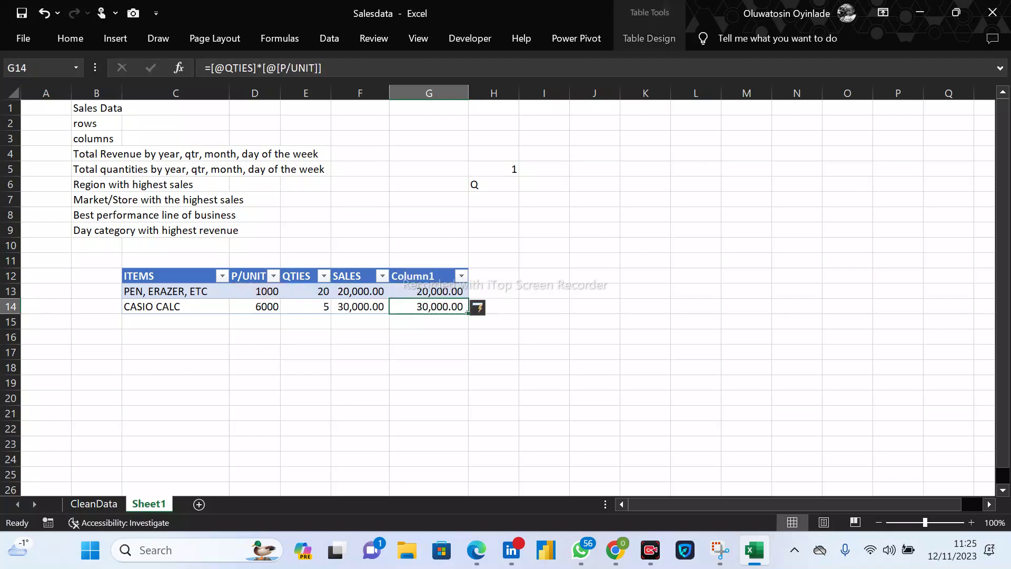
Add the header Days in L1 on the CleanData sheet, beside the Months column.
click(96, 503)
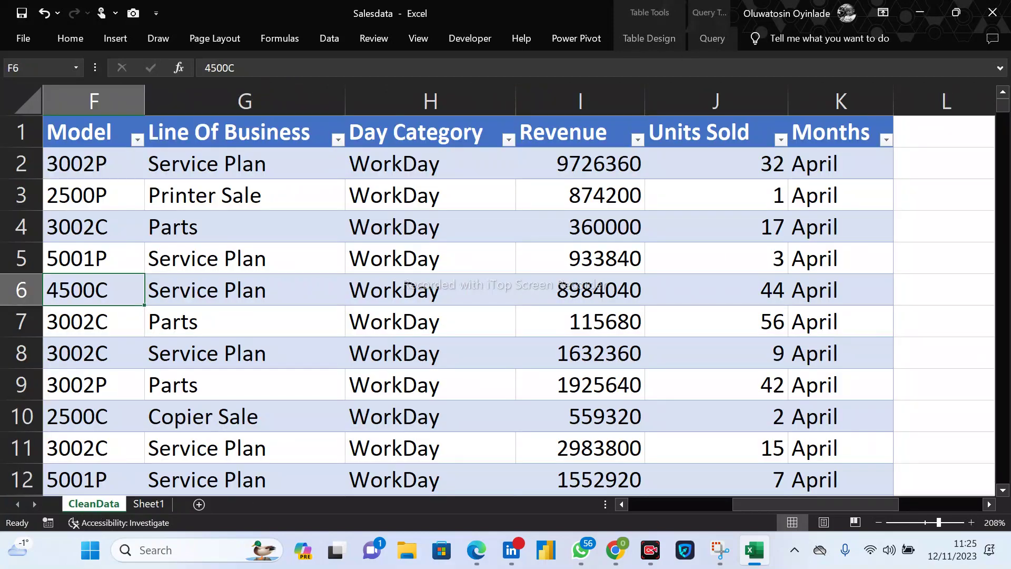
click(945, 131)
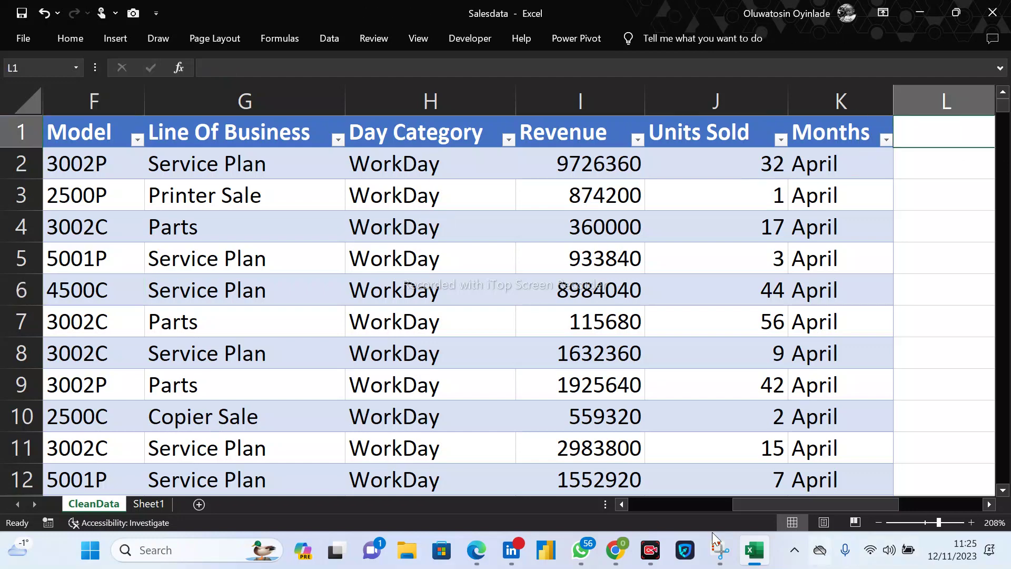
drag(741, 504, 791, 492)
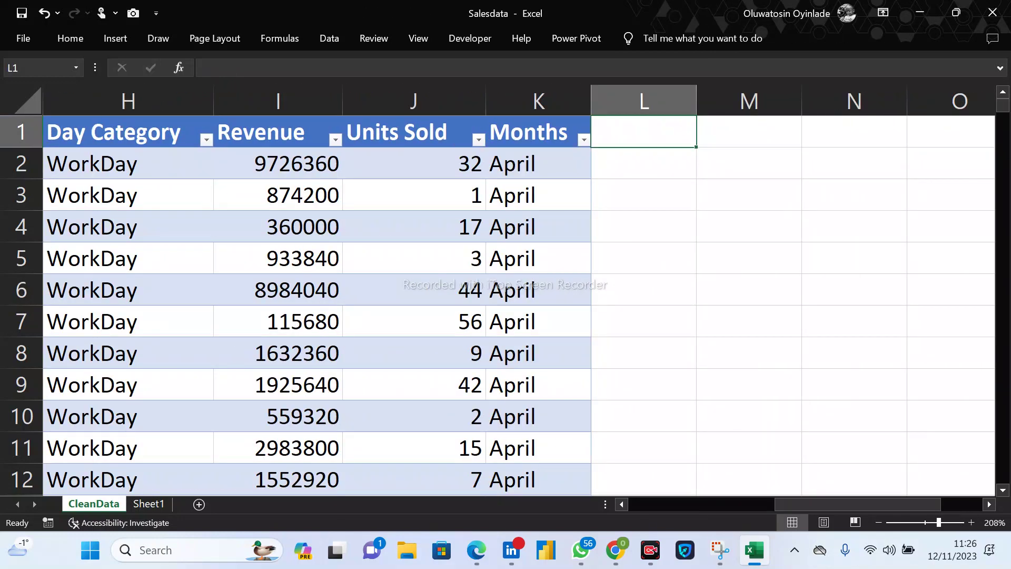
text(Days)
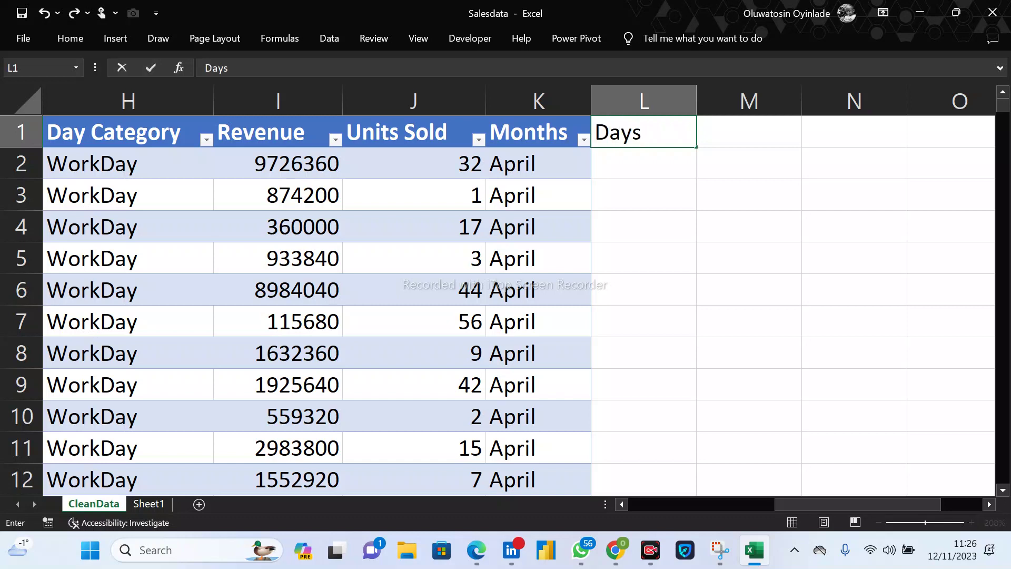
key(Return)
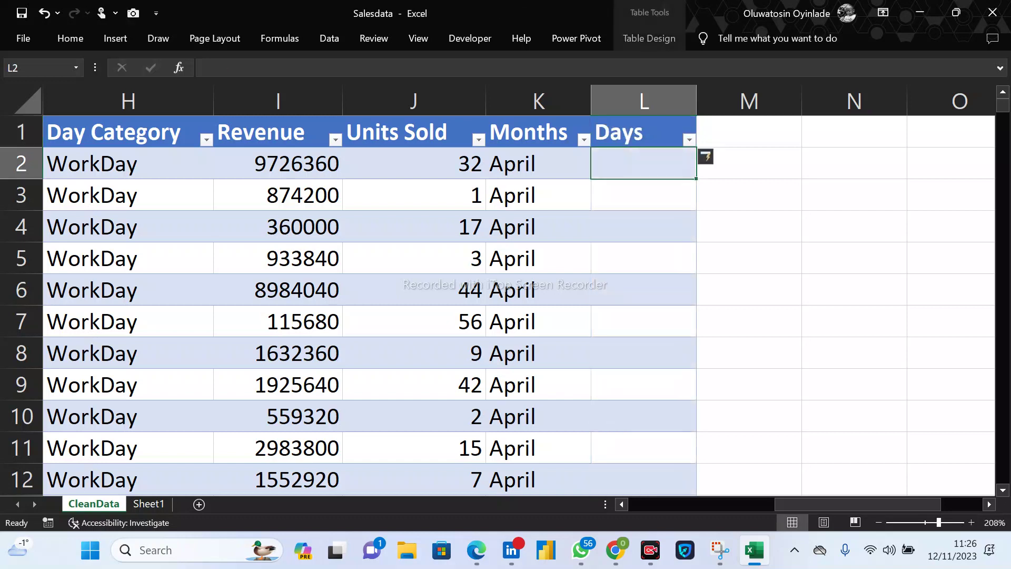
Fill the Days column with full weekday names using =TEXT([@[Trade Date]], "dddd") in L2.
text(=)
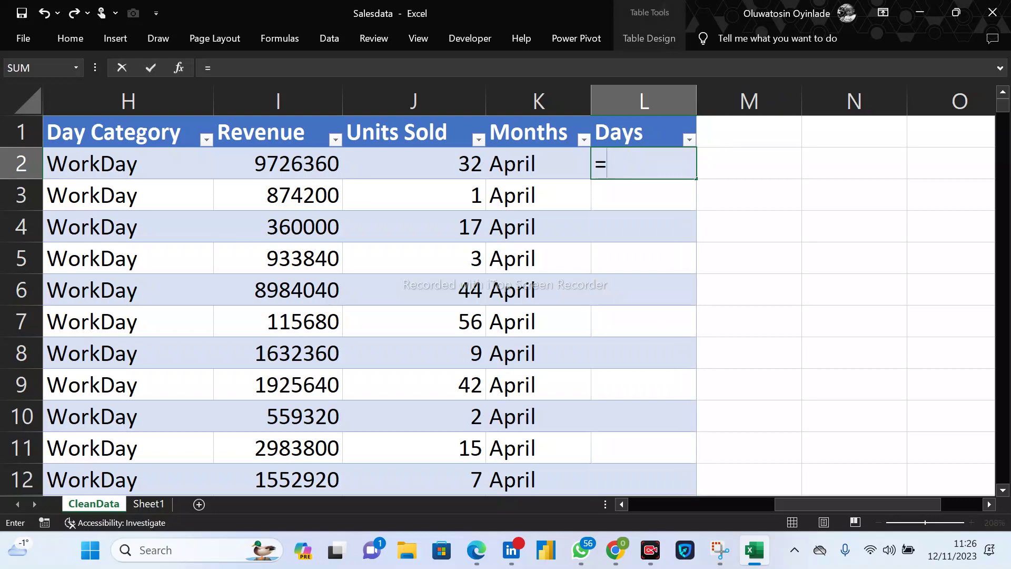
text(text()
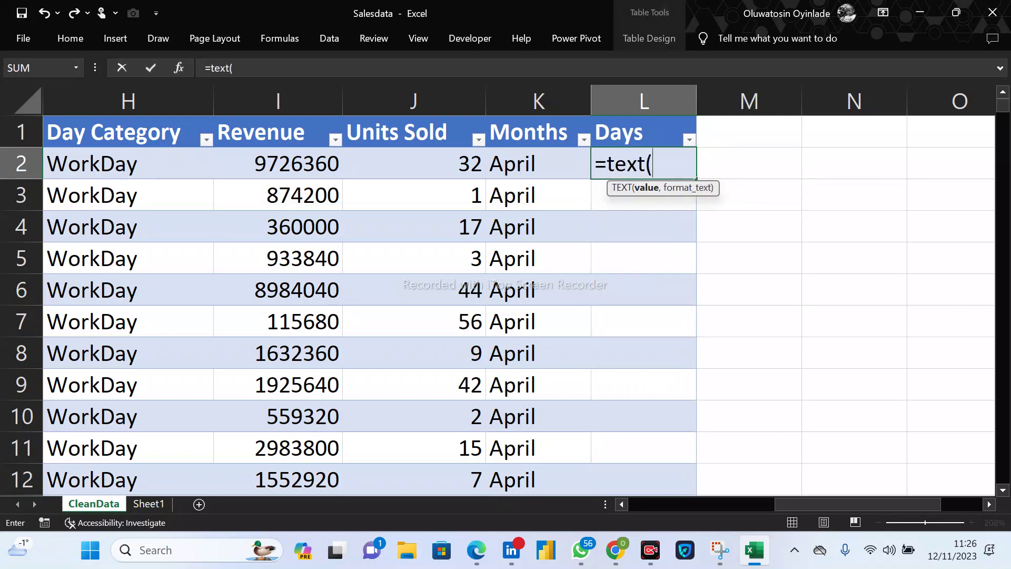
click(662, 505)
click(662, 505)
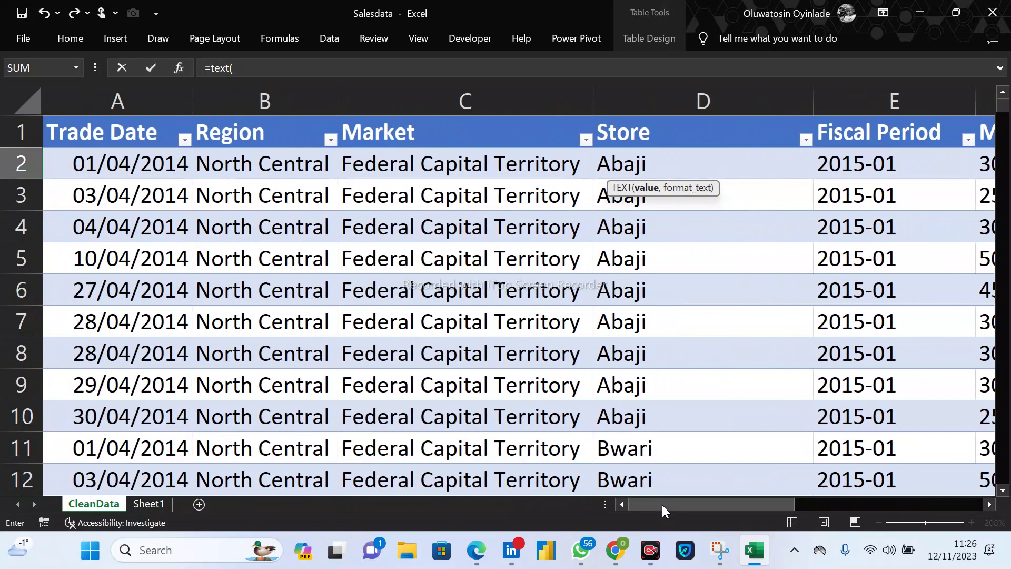
click(116, 163)
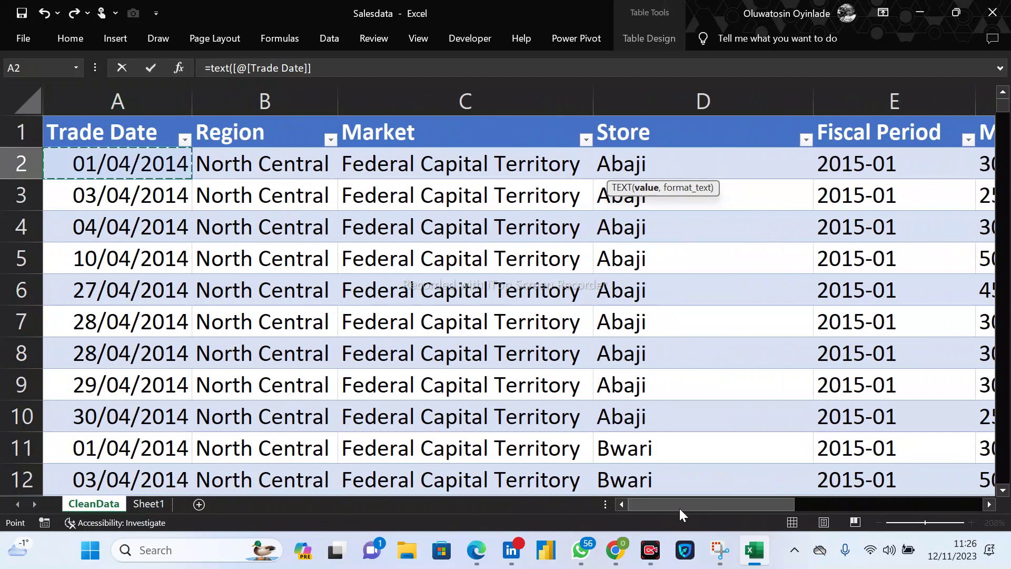
drag(681, 508, 831, 485)
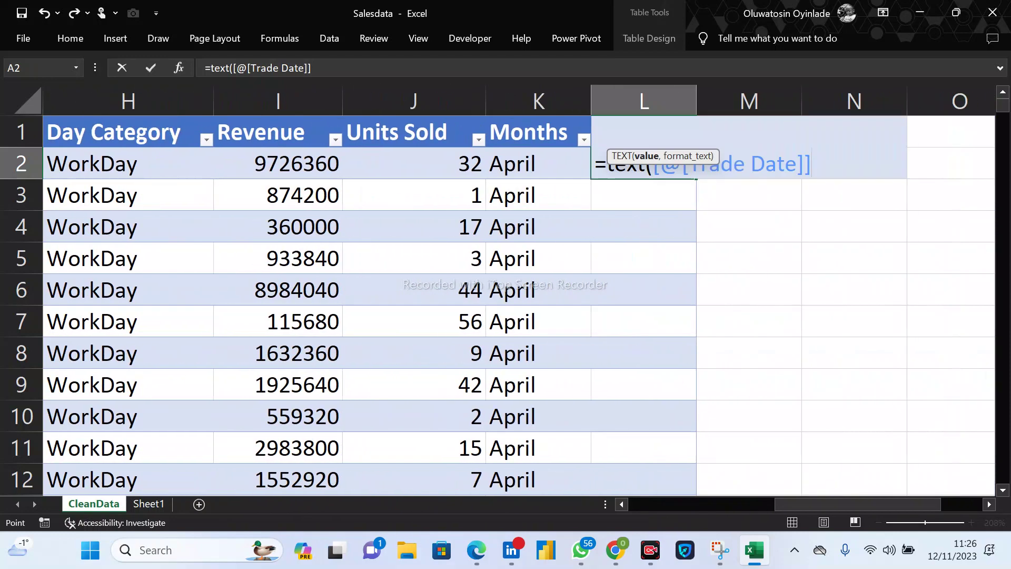
text(, "dddd')
key(BackSpace)
text("))
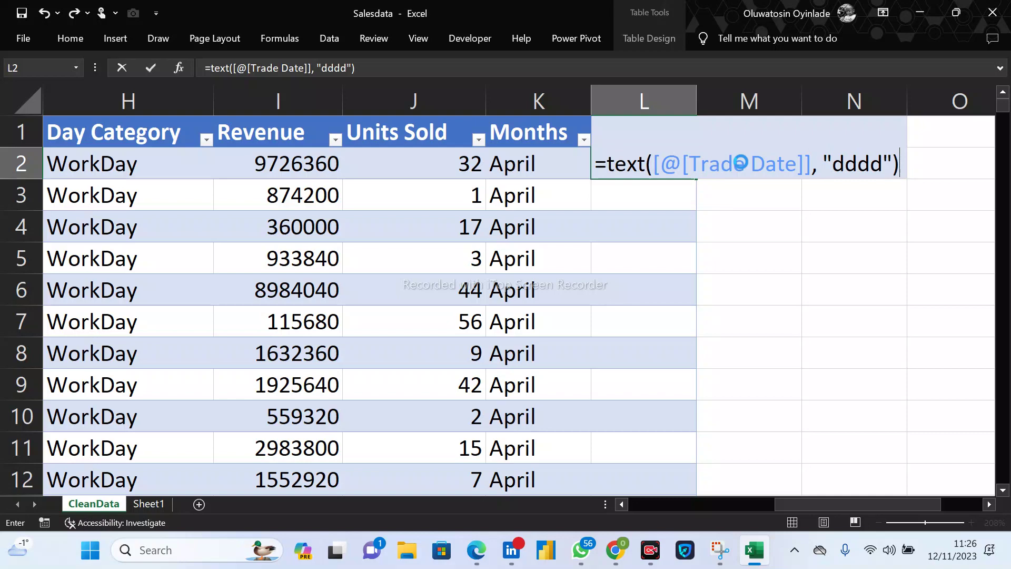
key(Return)
key(Up)
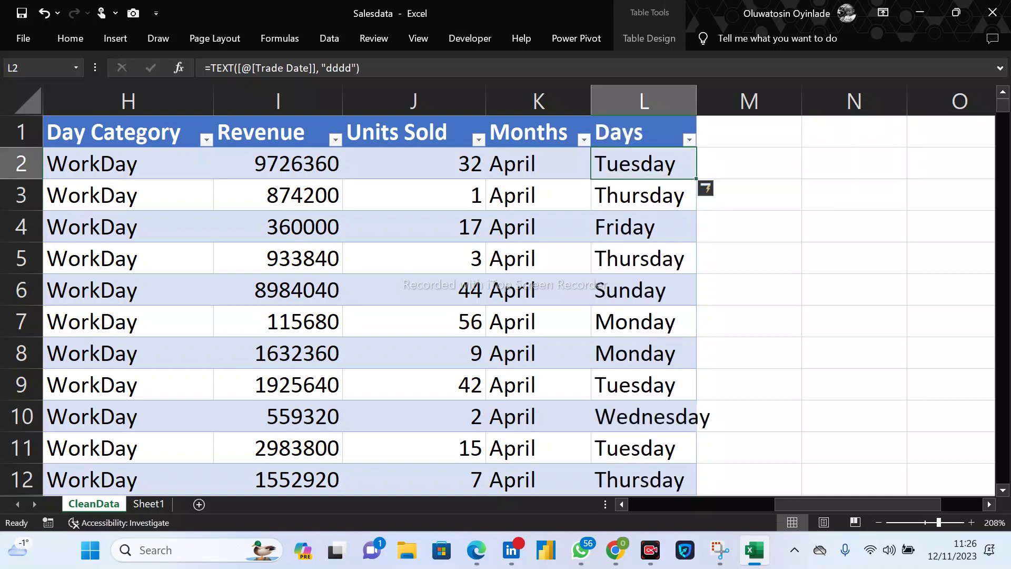
Look through the weekday names in the Days column and autofit the column width.
scroll(506, 305, down, 20)
scroll(506, 306, up, 20)
drag(643, 506, 803, 485)
double_click(696, 100)
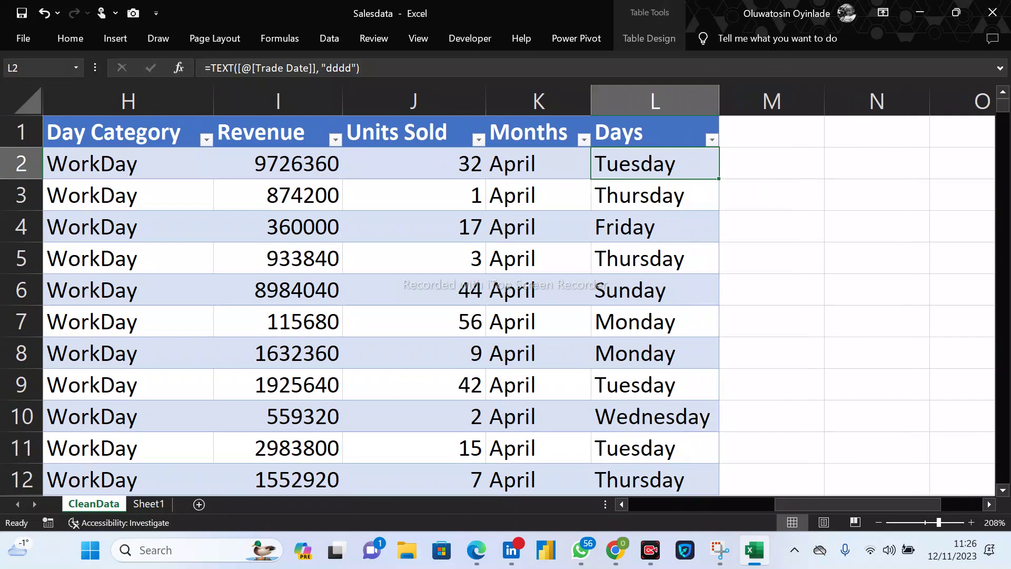
Add the header Year in M1, beside the Days column.
click(771, 131)
text(Year)
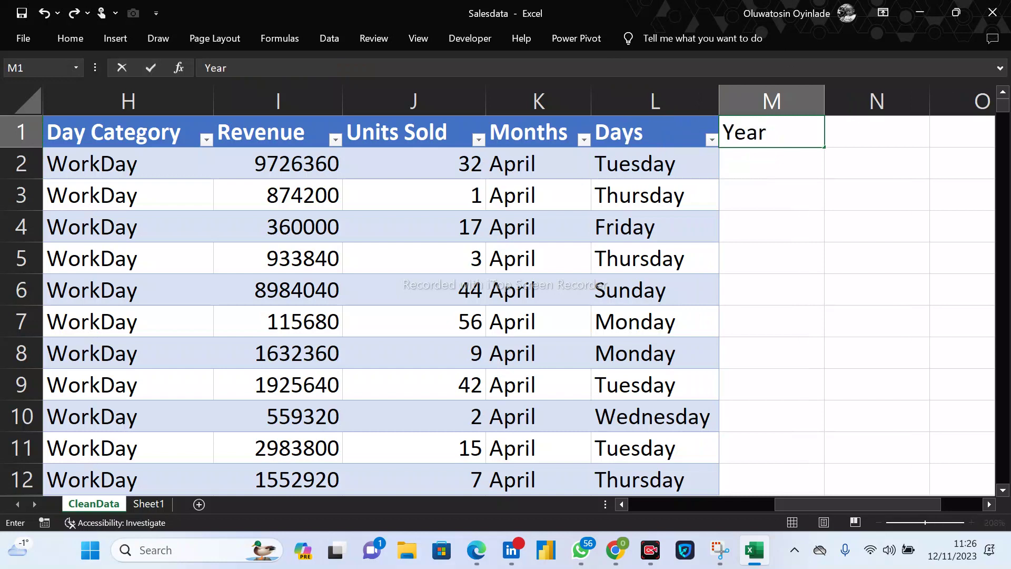
key(Return)
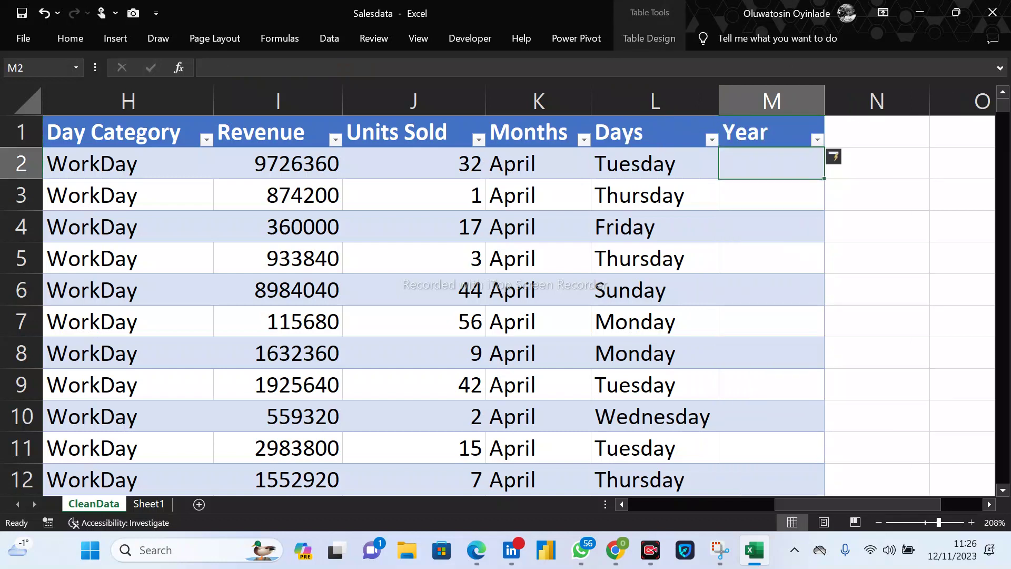
Fill the Year column with four-digit years using =TEXT([@[Trade Date]],"yyyy") in M2.
text(=tec)
key(BackSpace)
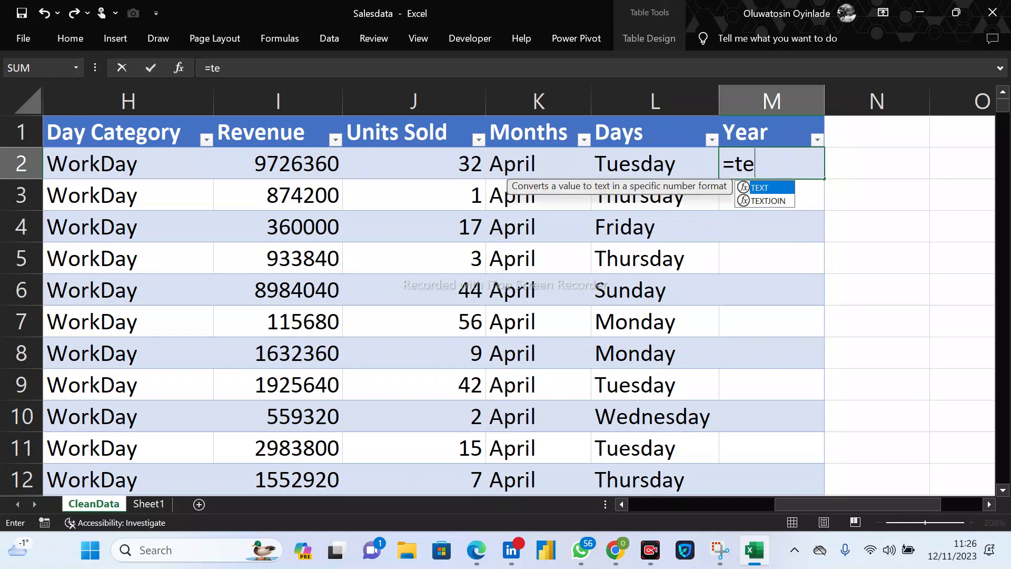
text(xt()
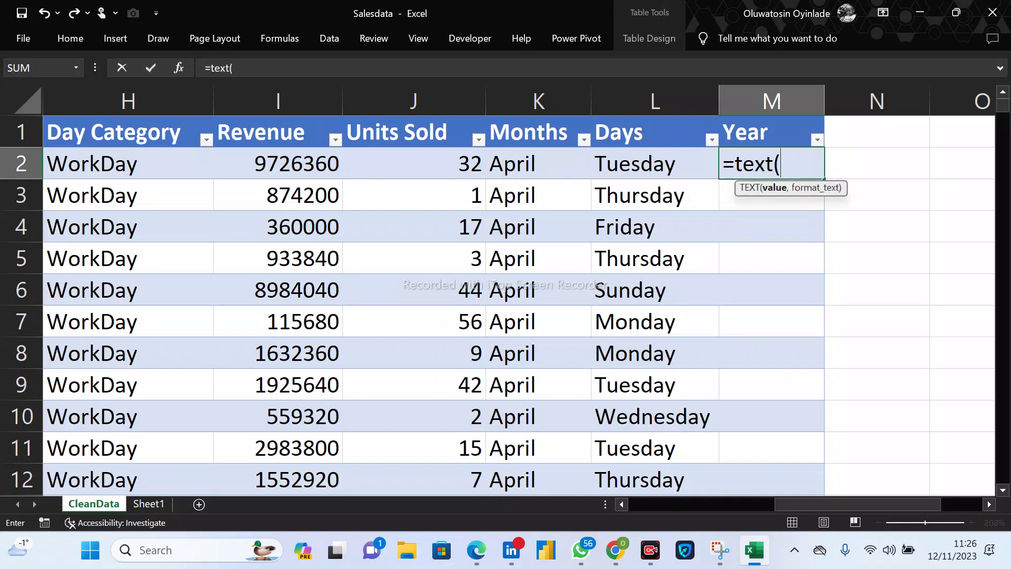
drag(691, 507, 635, 500)
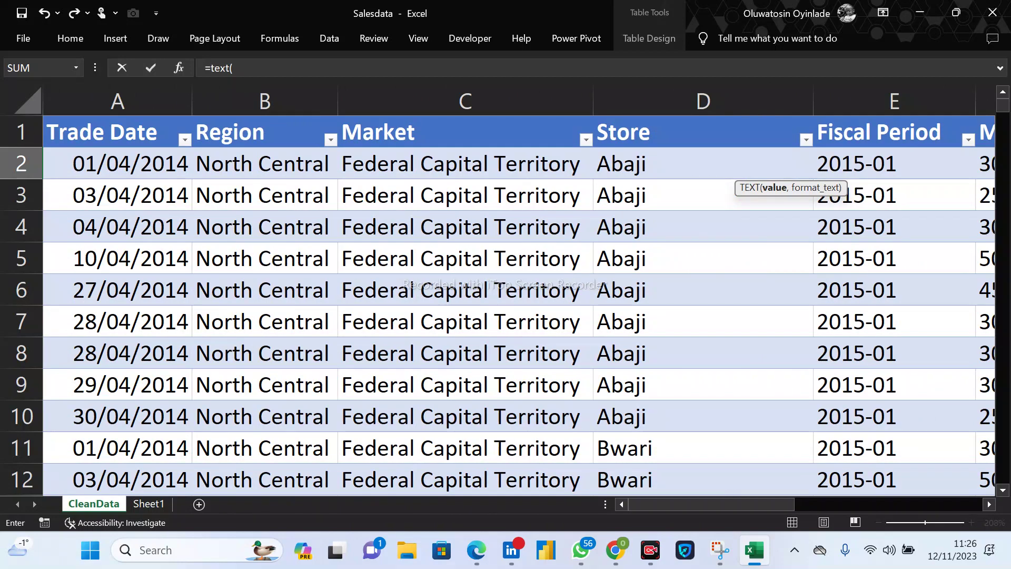
click(117, 163)
text(,)
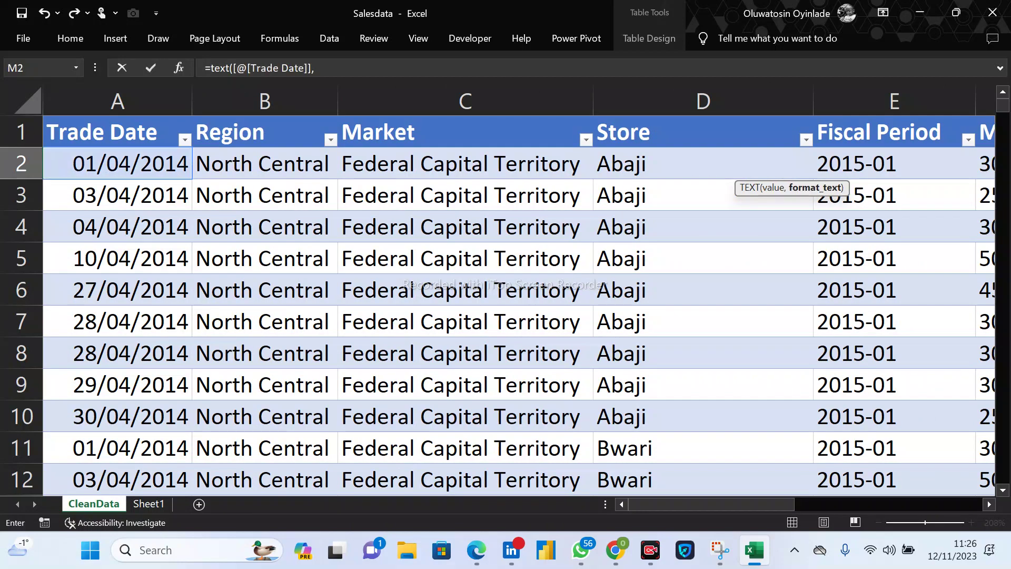
drag(678, 508, 862, 487)
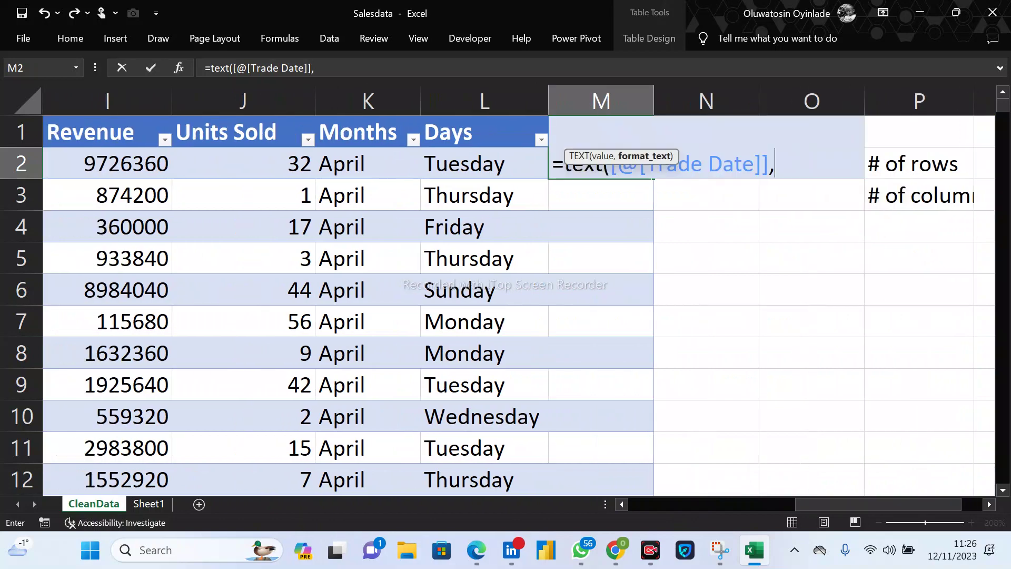
text("yy)
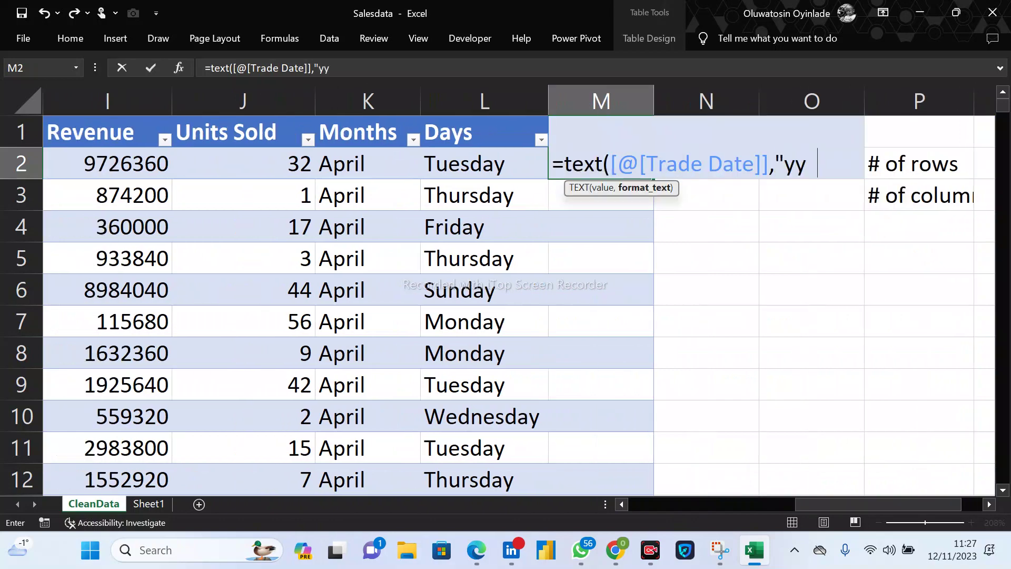
text(yy"))
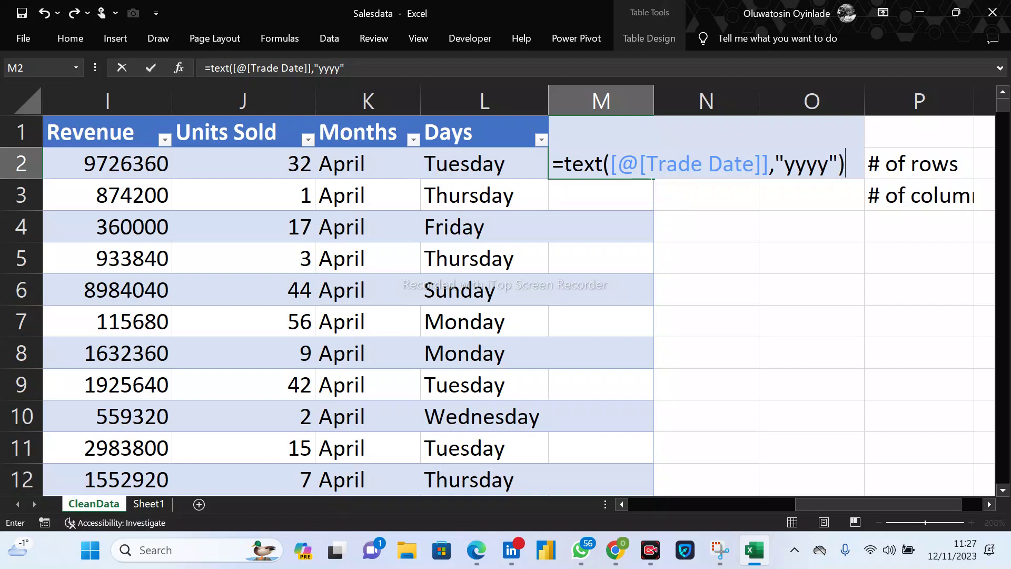
key(Return)
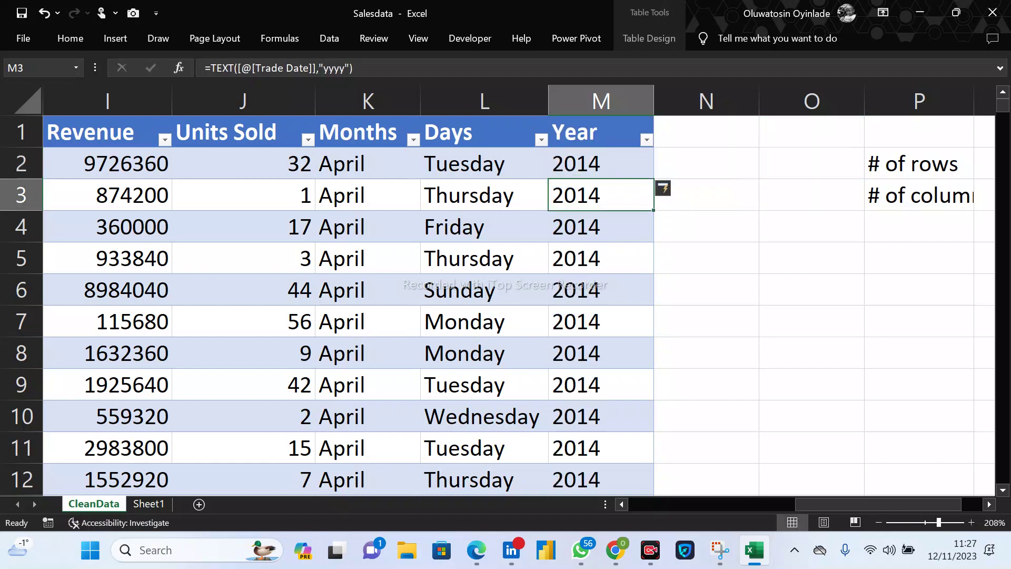
Shorten the Months column to three-letter month names by changing the K2 formula's format code to "mmm".
click(368, 163)
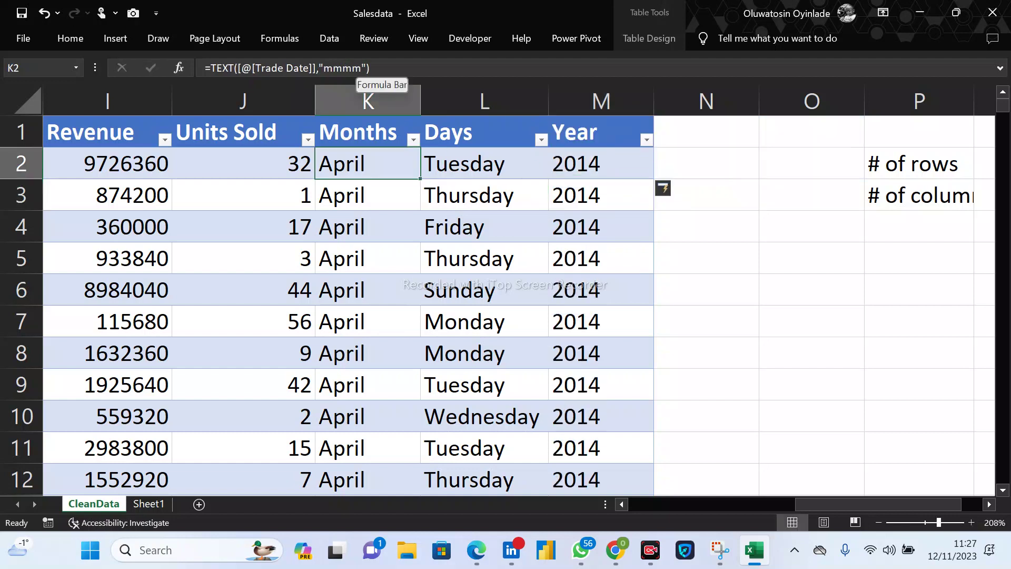
click(362, 68)
key(BackSpace)
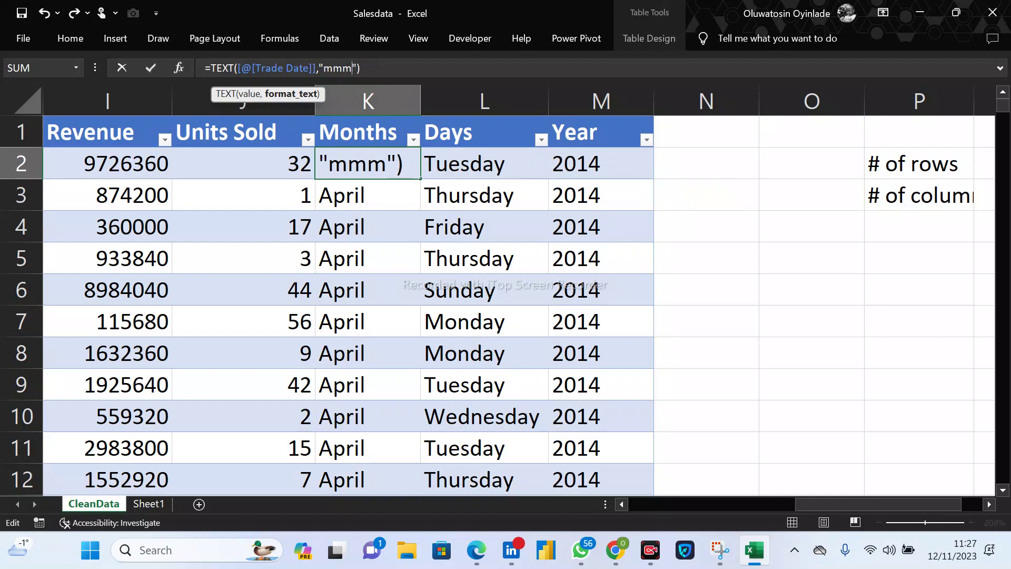
key(Return)
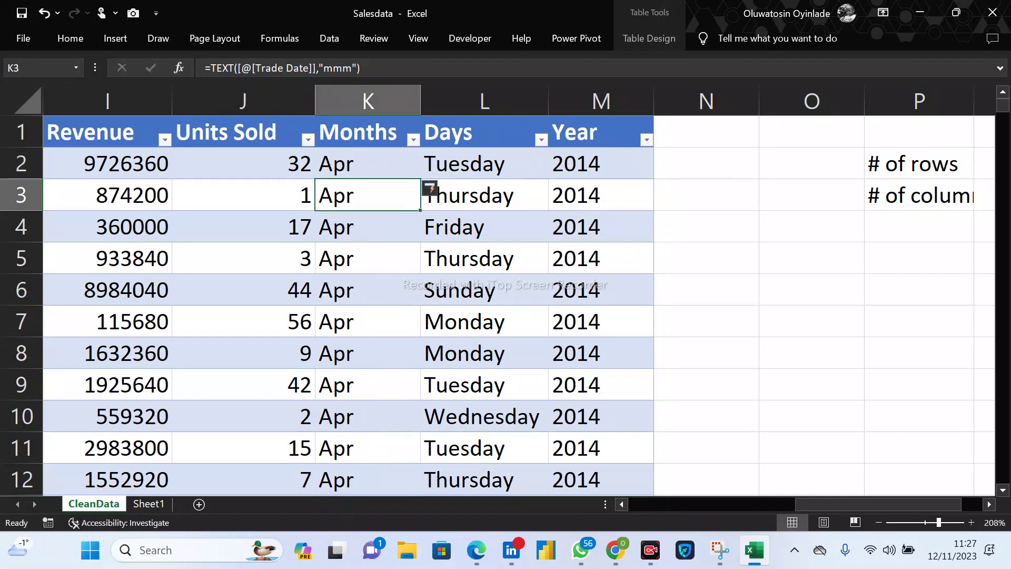
Show two-digit month numbers in the Months column by changing the K3 formula's format code to "mm".
click(357, 68)
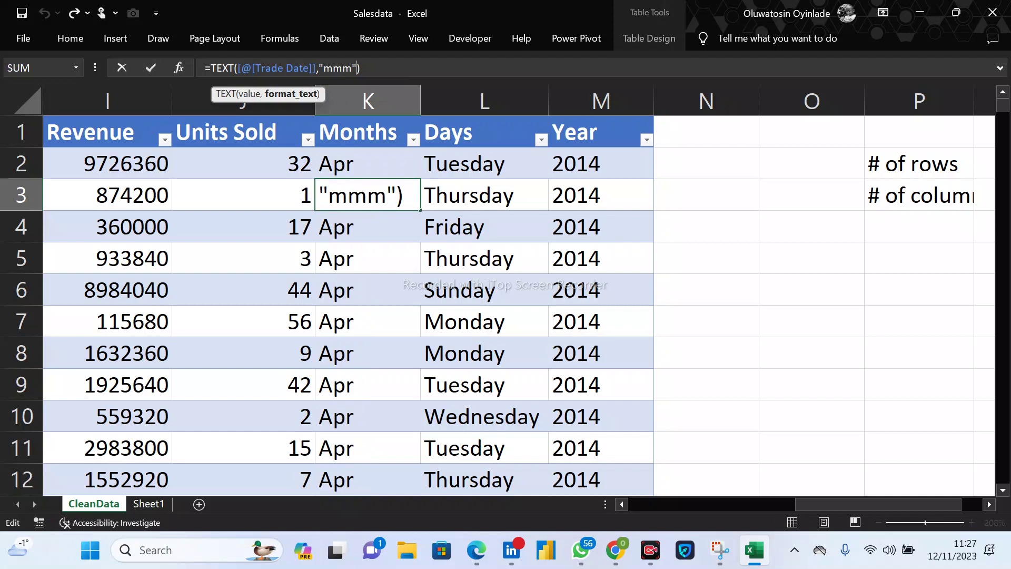
key(BackSpace)
key(Return)
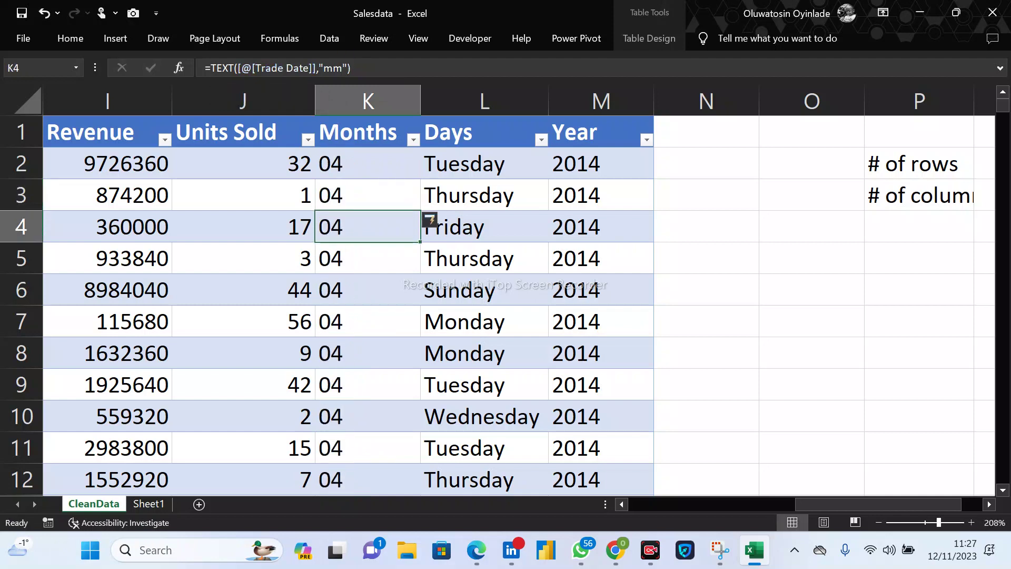
Show month numbers without a leading zero in the Months column by changing the K2 formula's format code to "m".
click(368, 163)
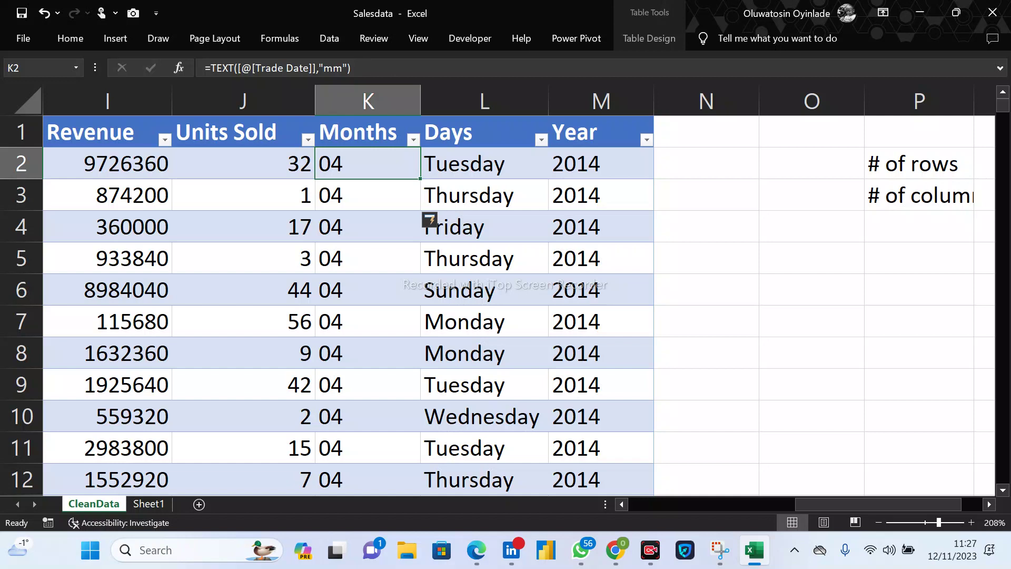
click(363, 68)
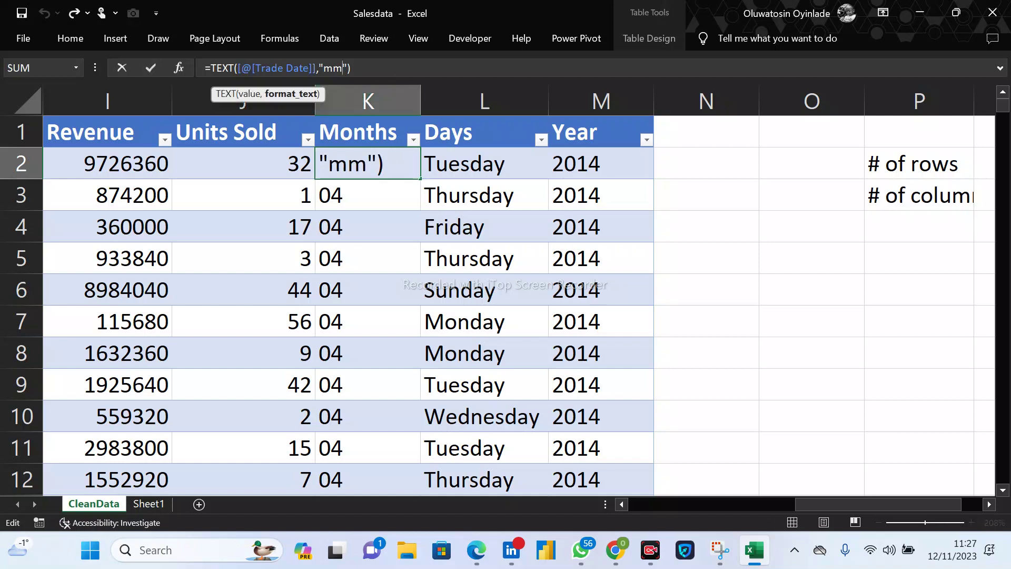
click(706, 163)
key(ctrl+z)
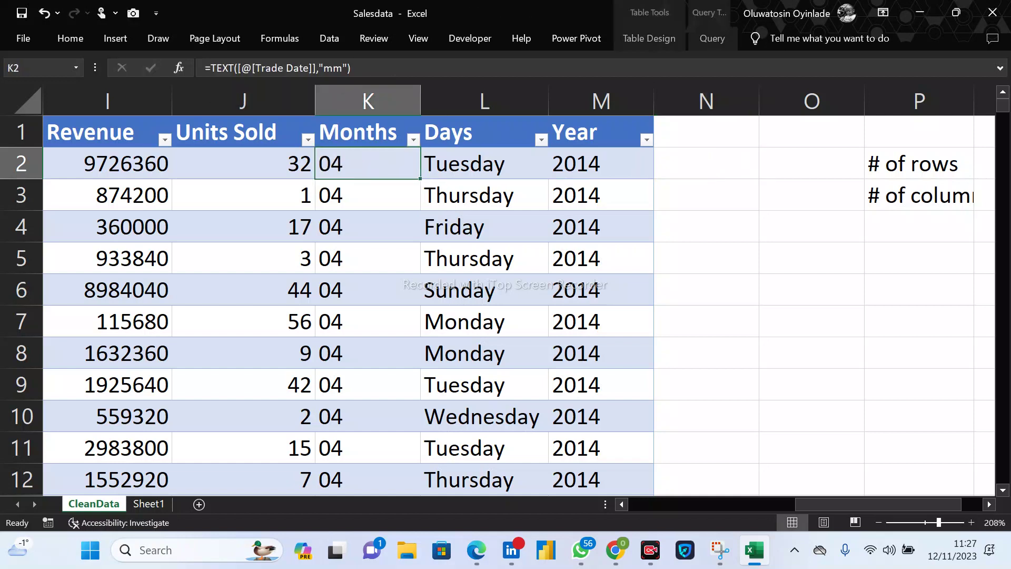
click(343, 68)
key(BackSpace)
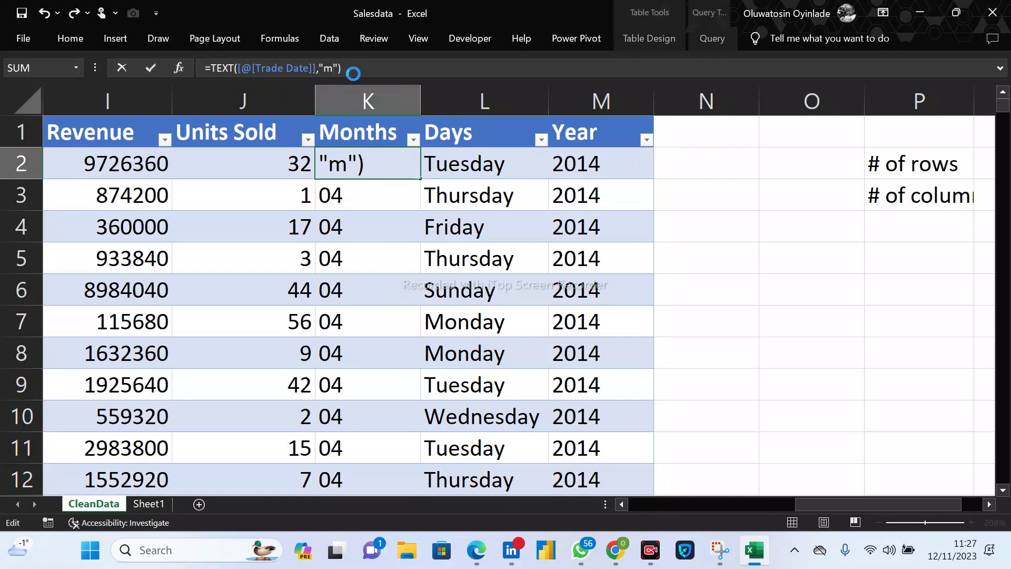
key(Return)
click(368, 163)
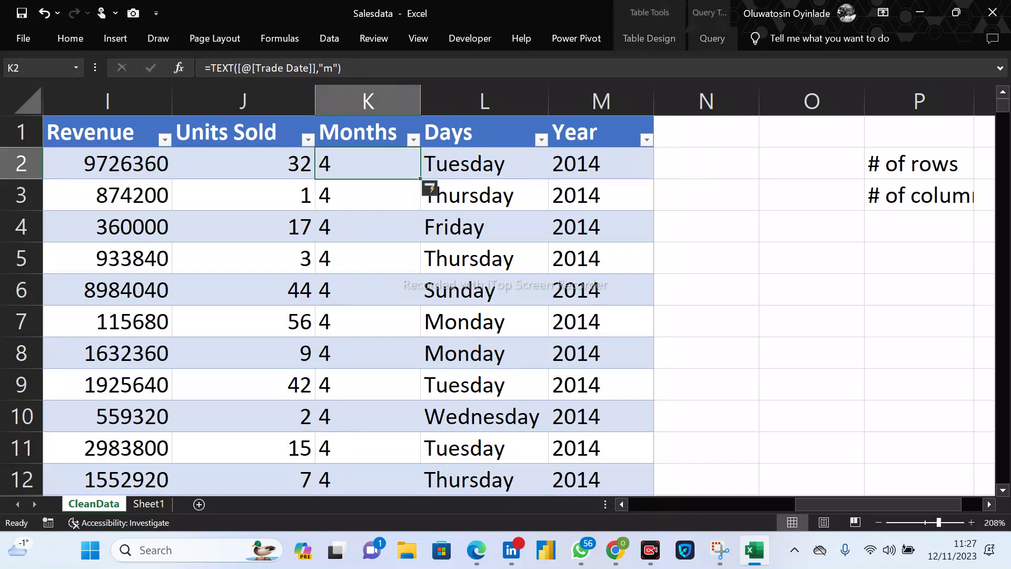
Fill a new table column beside Year with month numbers using =MONTH([@[Trade Date]]) in N2.
click(706, 163)
text(=)
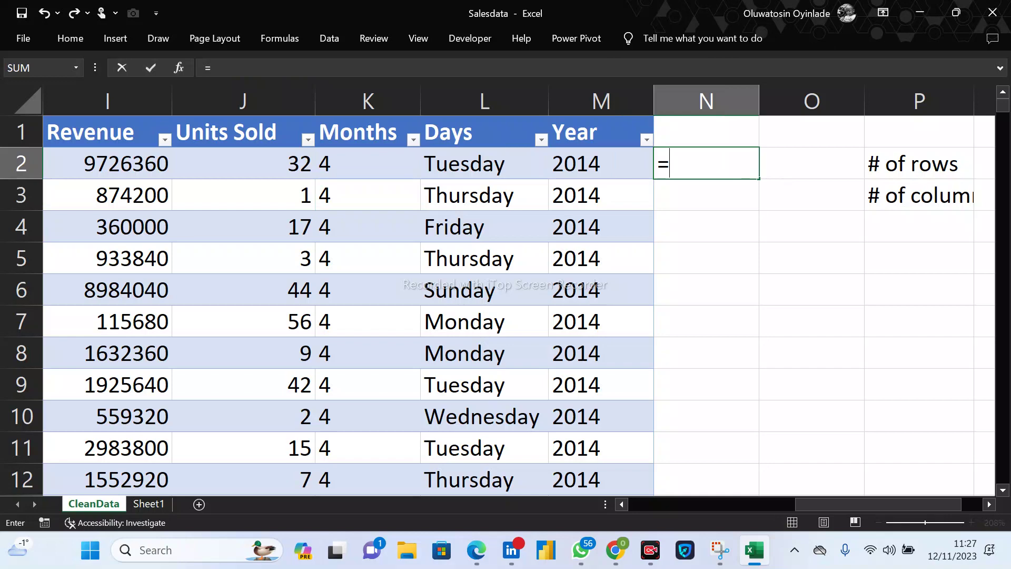
text(month()
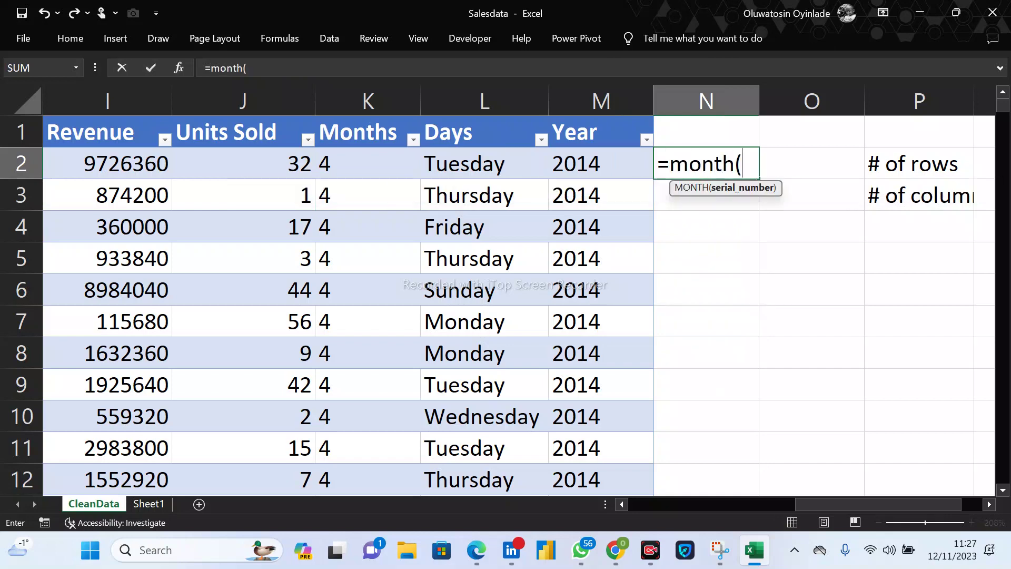
click(643, 501)
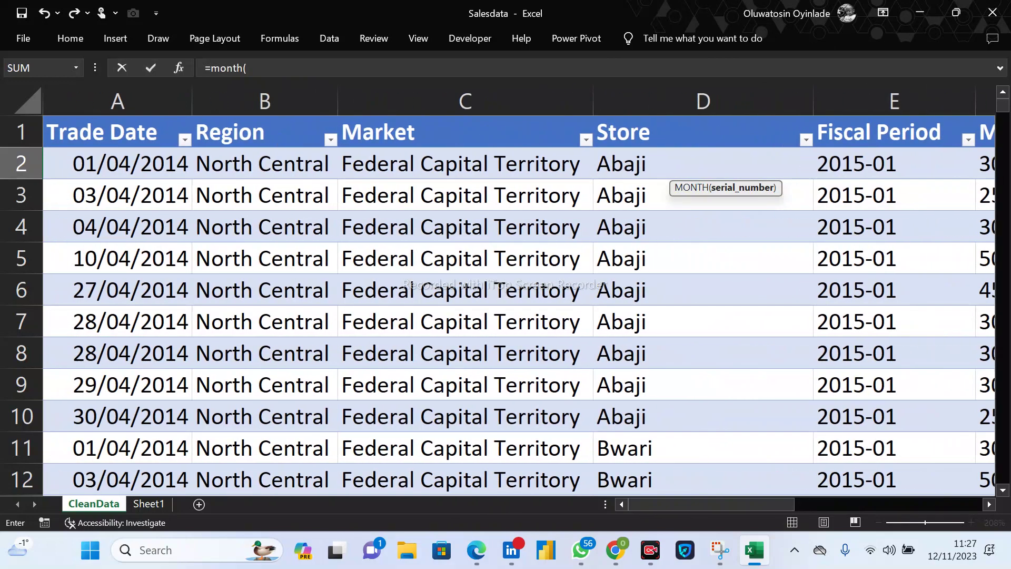
click(158, 163)
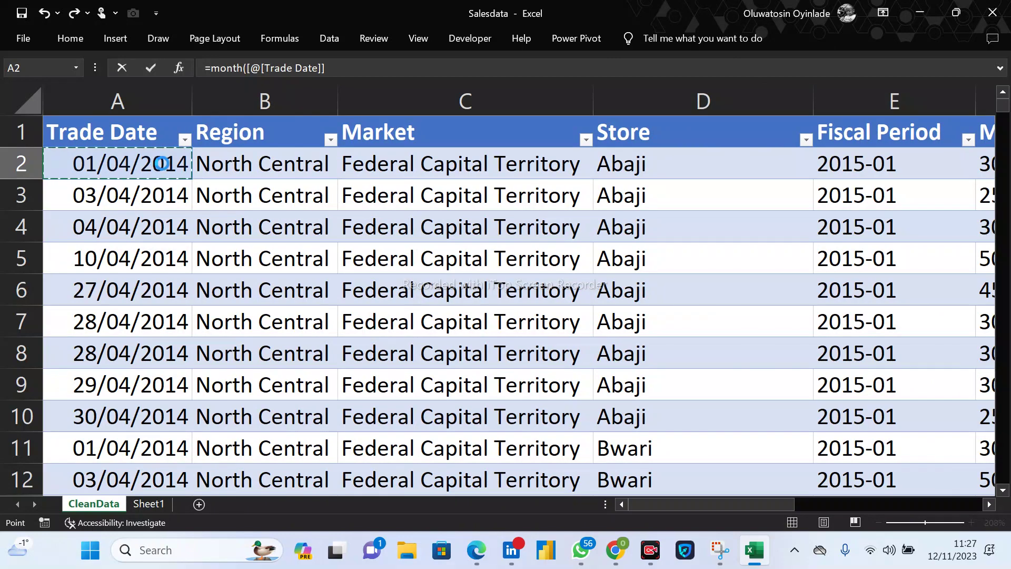
key(Return)
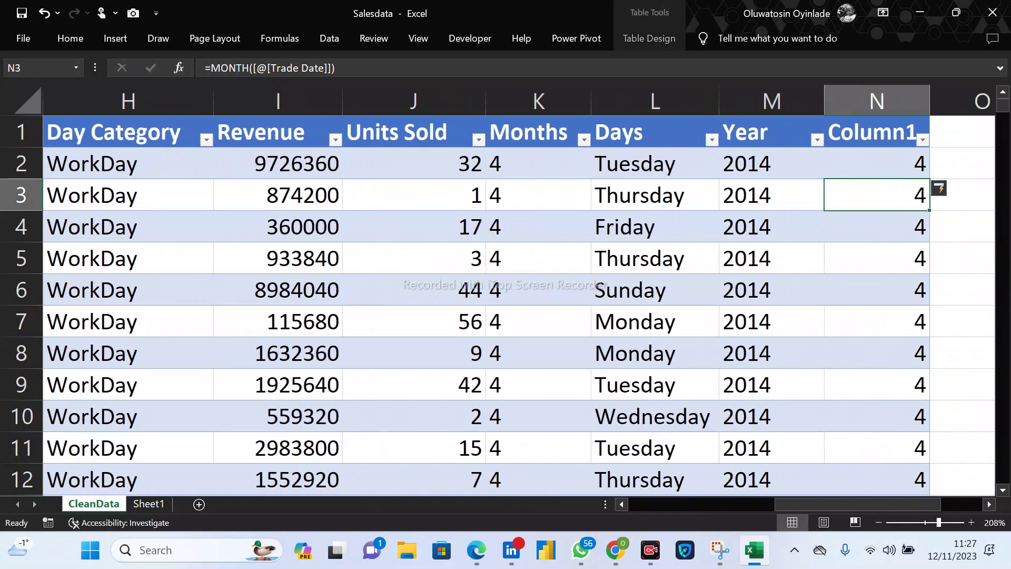
Delete column N containing the MONTH formula results.
click(877, 100)
right_click(877, 101)
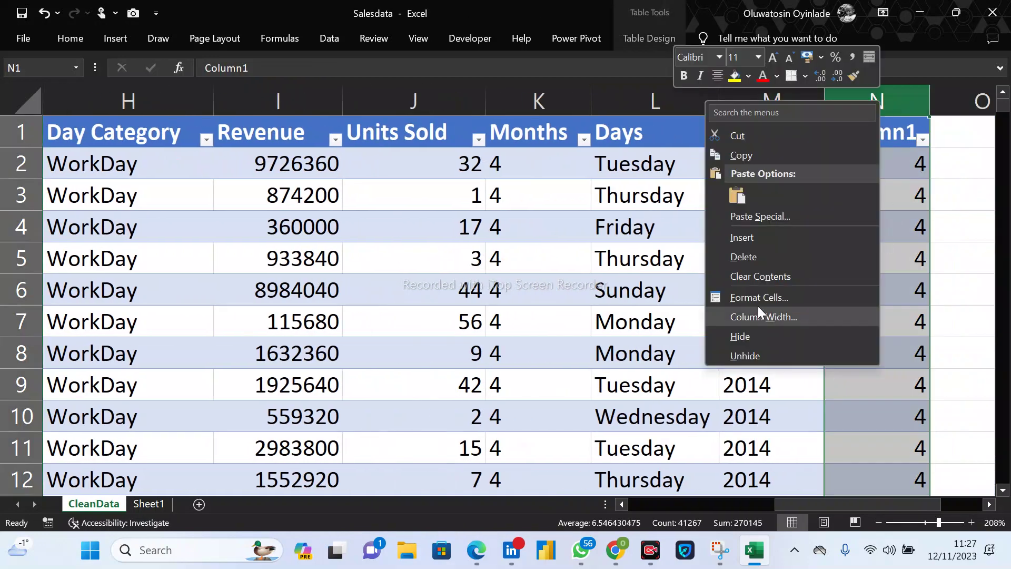
click(744, 257)
Restore full month names in the Months column by changing the K2 formula's format code to "mmmm".
click(538, 163)
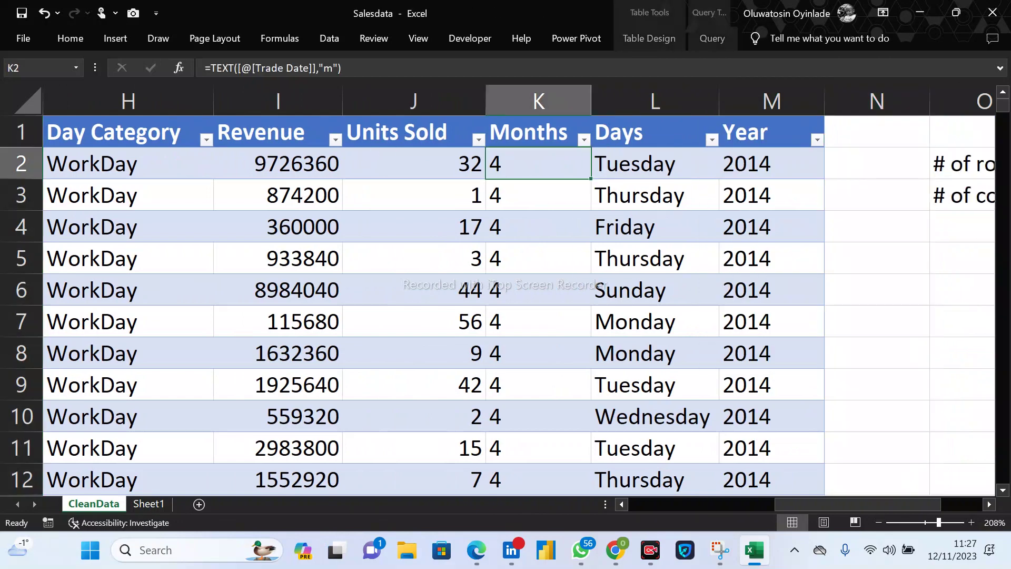
click(335, 68)
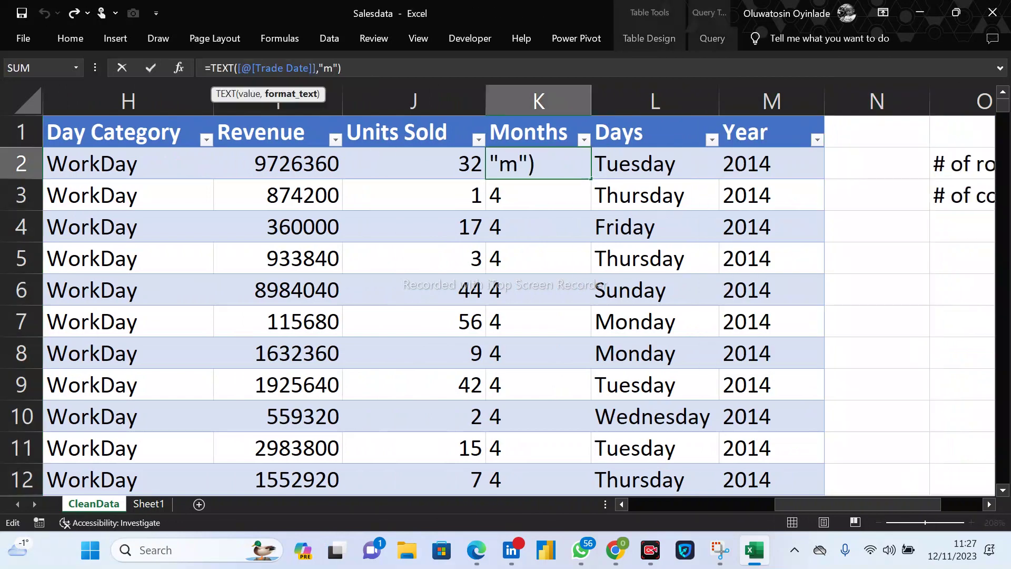
text(mmmm)
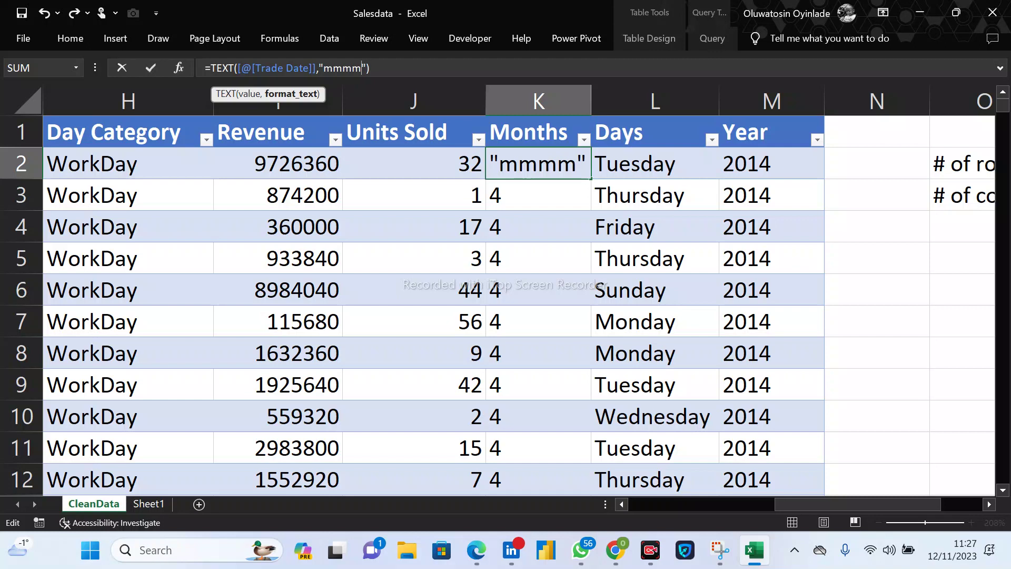
key(Return)
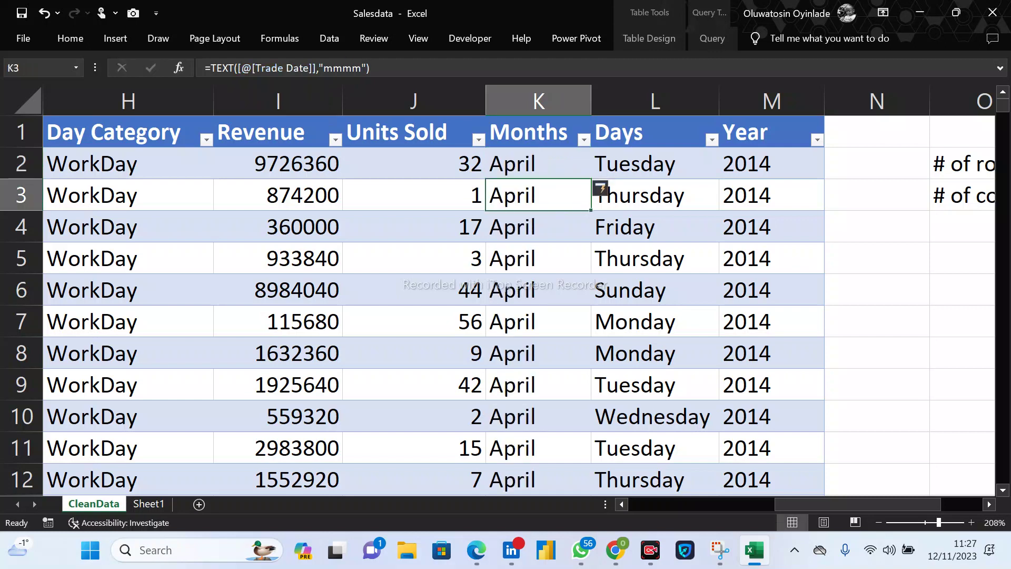
Review the Days formula, the analysis questions on Sheet1 and the Region and Market columns of the CleanData table.
click(654, 258)
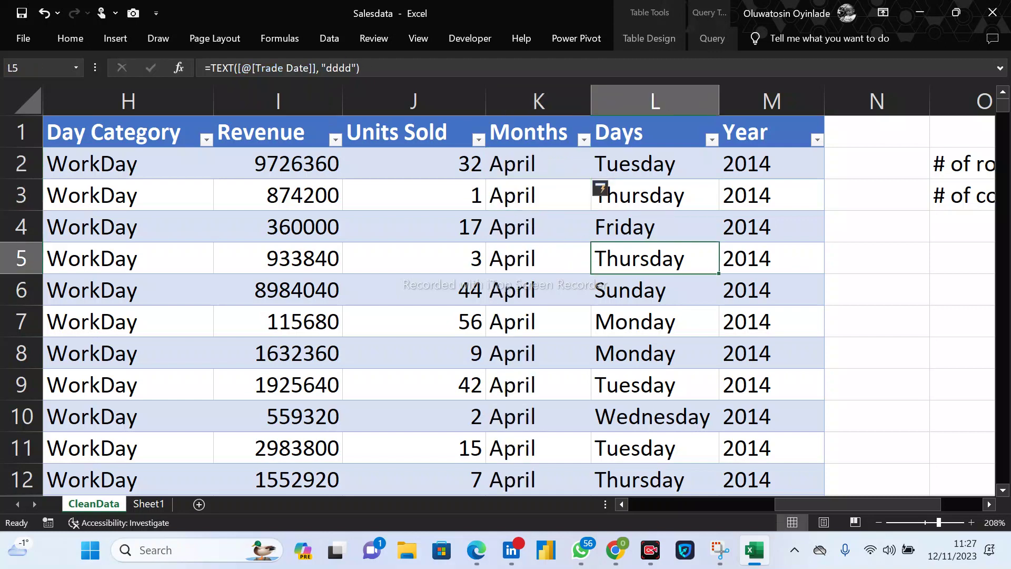
click(655, 163)
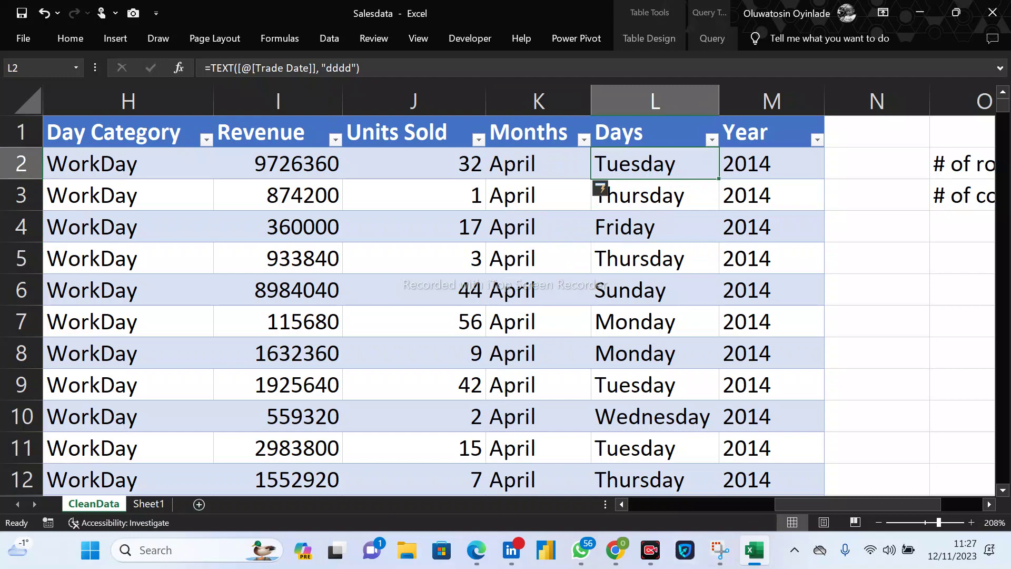
click(149, 504)
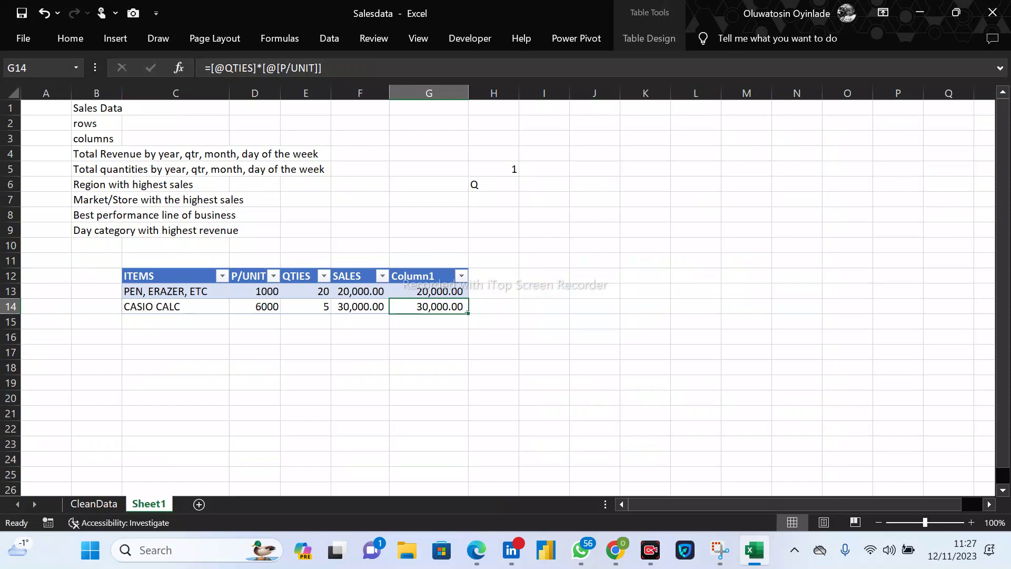
click(106, 501)
click(414, 353)
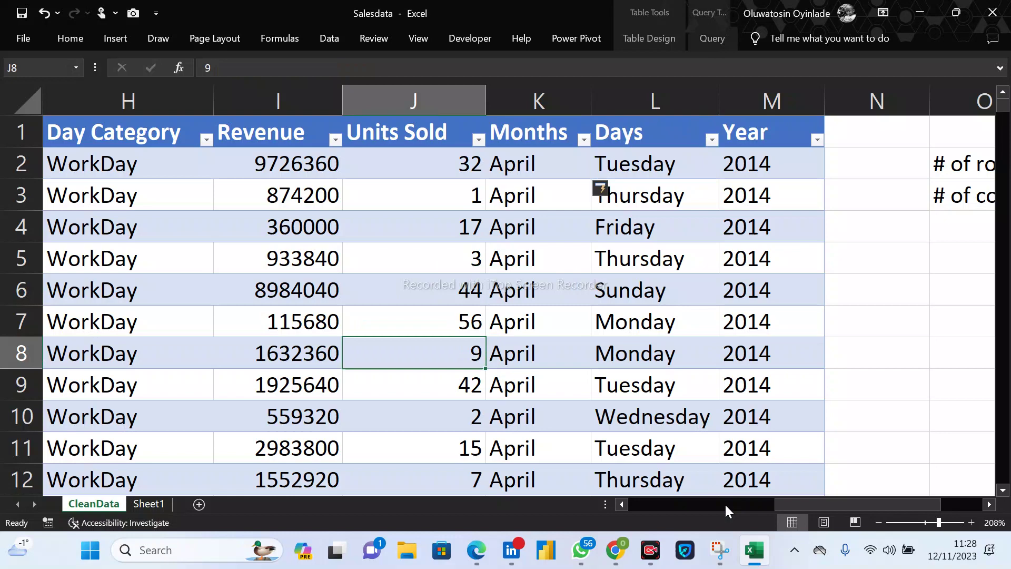
click(691, 506)
drag(679, 507, 632, 501)
click(153, 504)
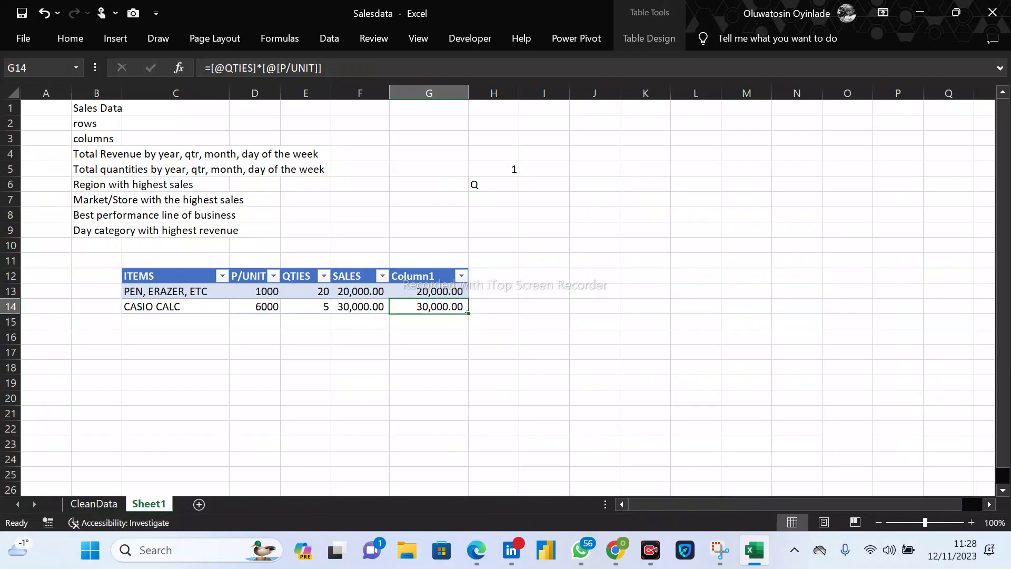
click(97, 504)
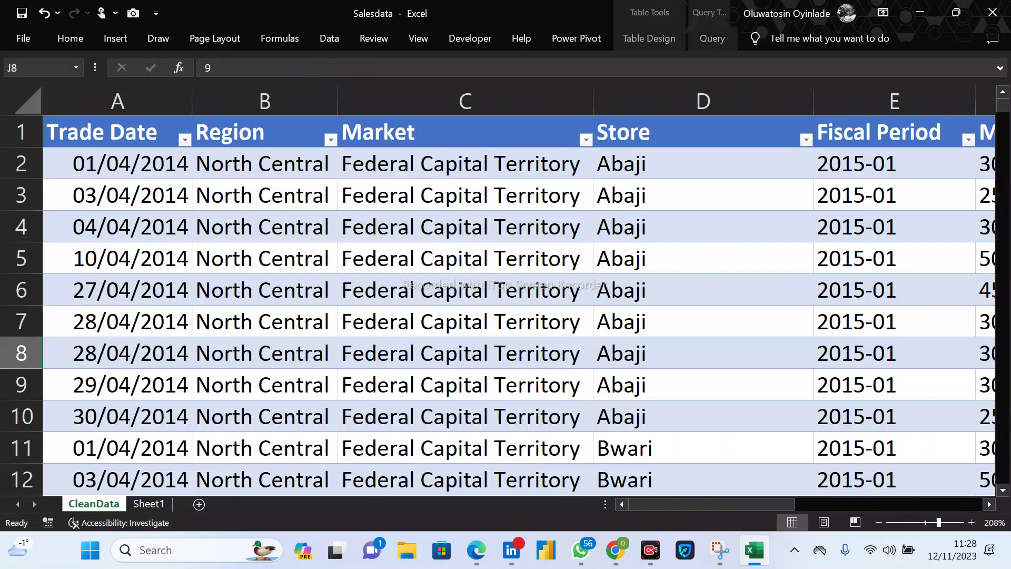
click(461, 226)
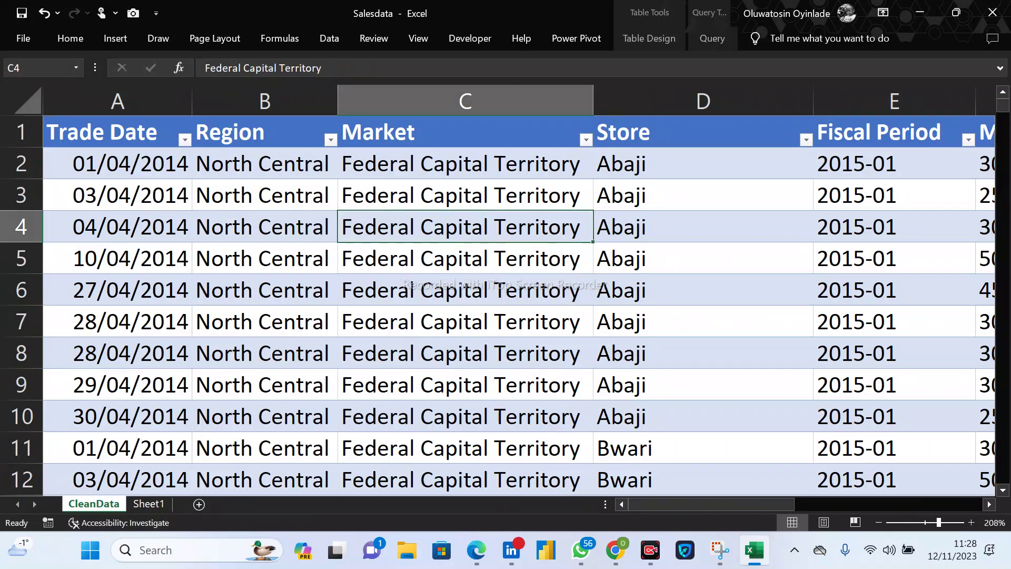
drag(687, 504, 632, 411)
click(265, 258)
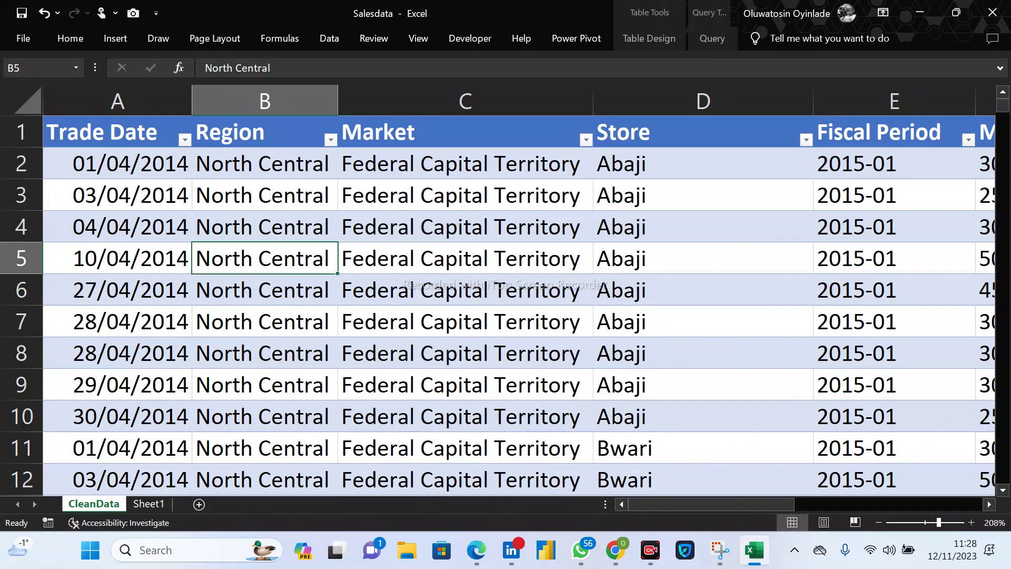
click(265, 196)
click(466, 322)
click(466, 258)
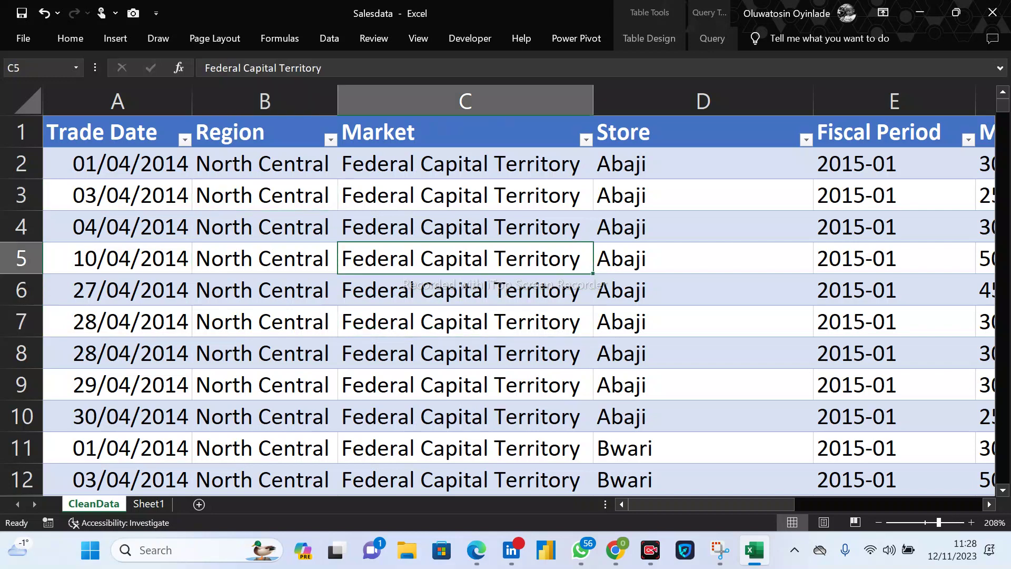
Insert a PivotTable based on the CleanData table, placed on a new worksheet.
click(265, 290)
click(116, 40)
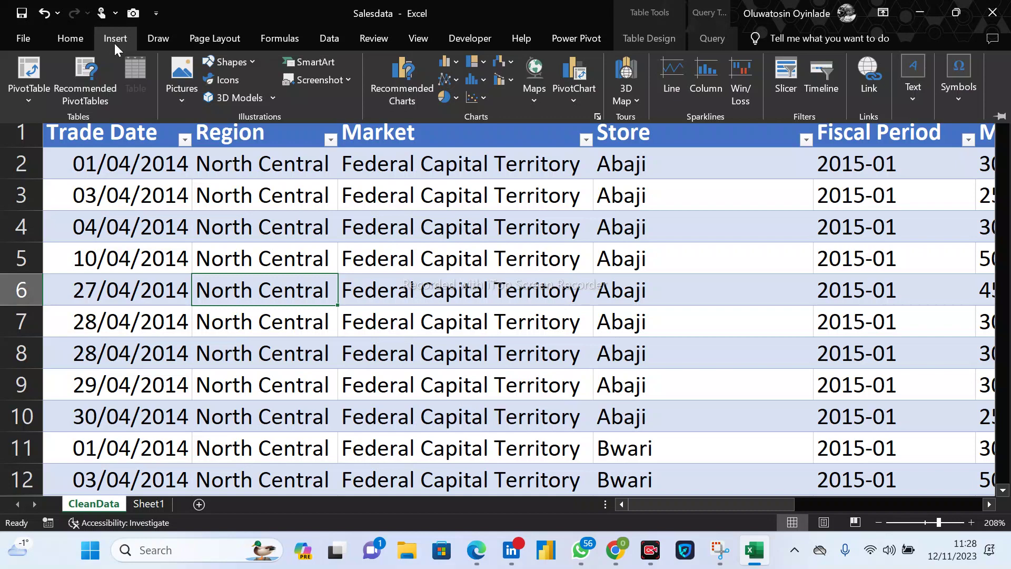
click(34, 74)
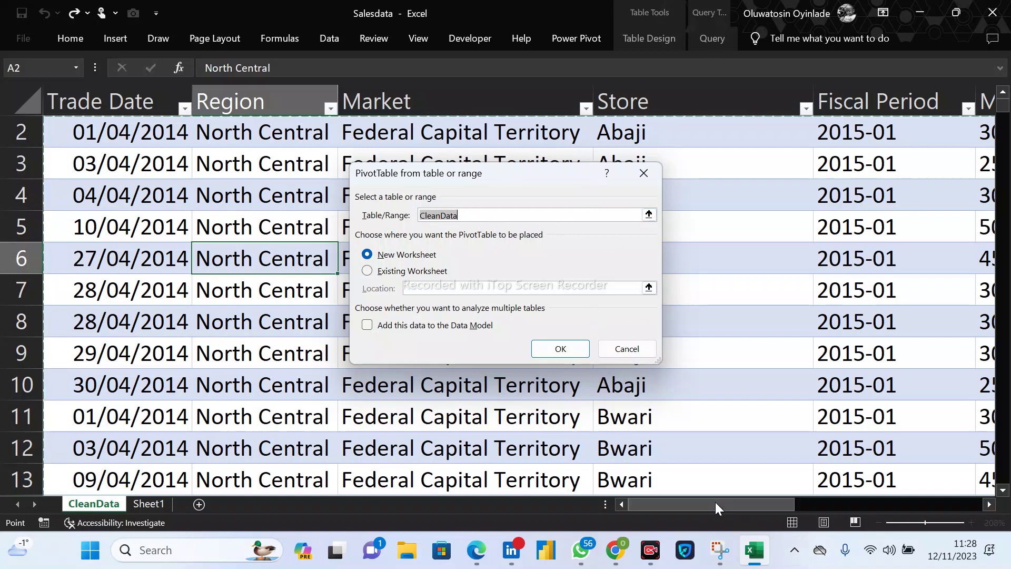
drag(713, 505, 501, 422)
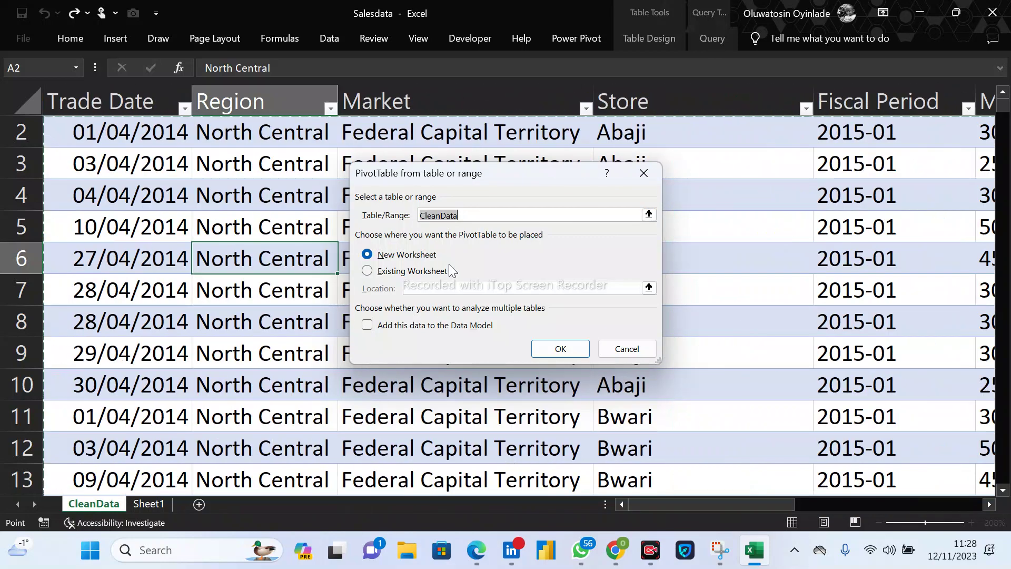
click(415, 256)
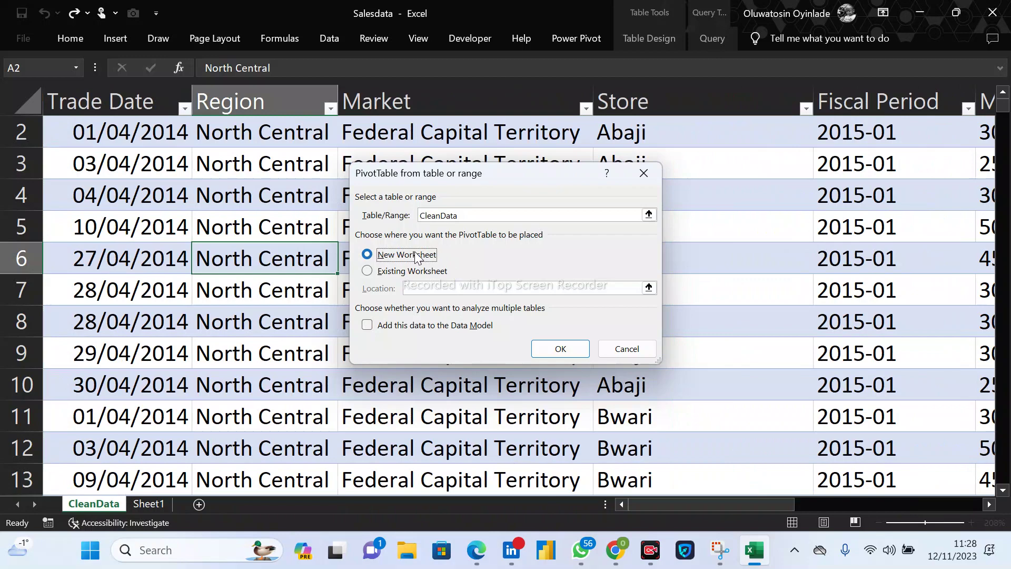
click(563, 349)
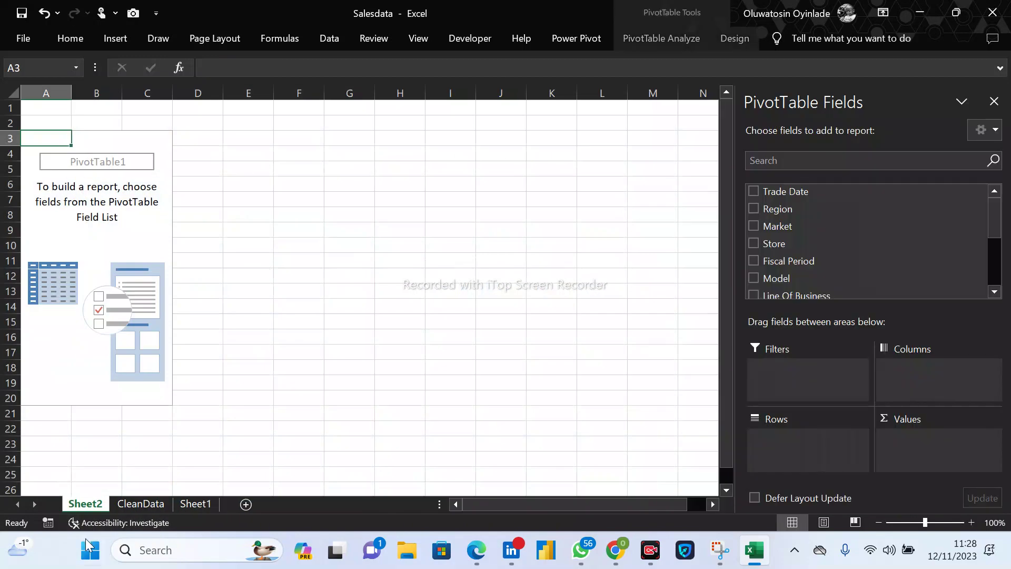
Rename the new PivotTable worksheet, Sheet2, as "Pivot Table".
double_click(88, 509)
text(P)
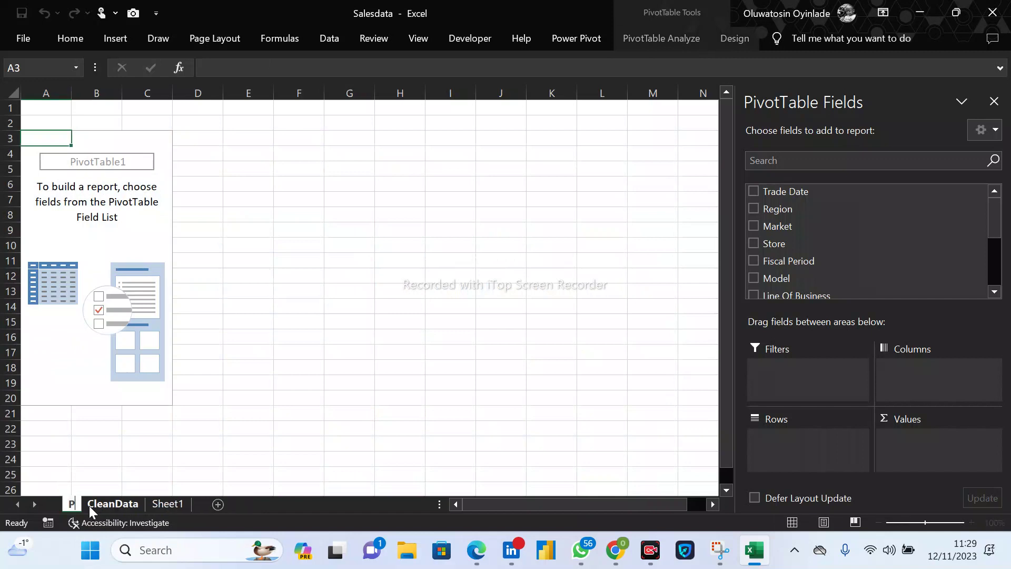
text(ivot Table)
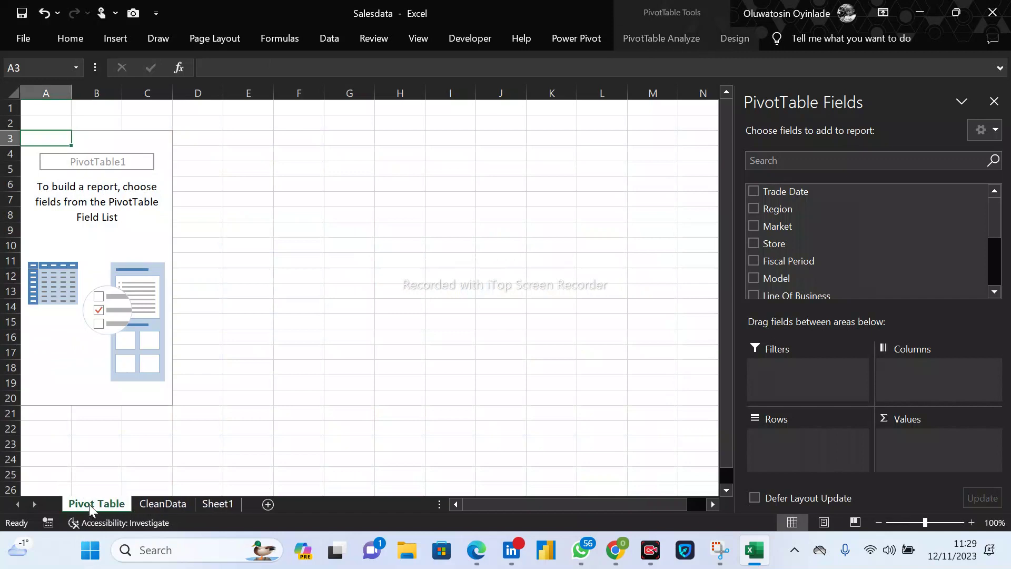
key(Return)
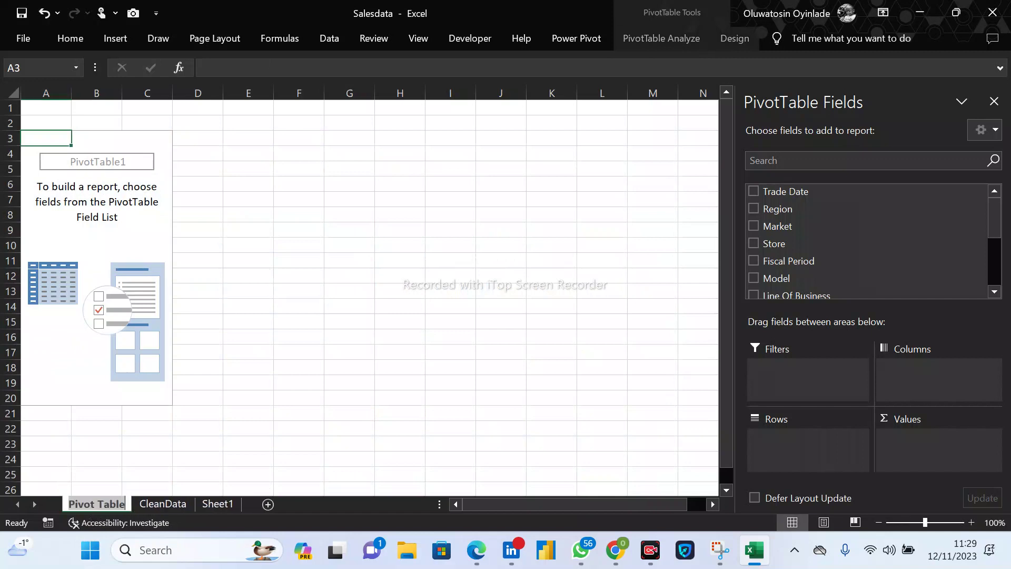
Shorten the PivotTable worksheet's name to "Pivot".
triple_click(118, 504)
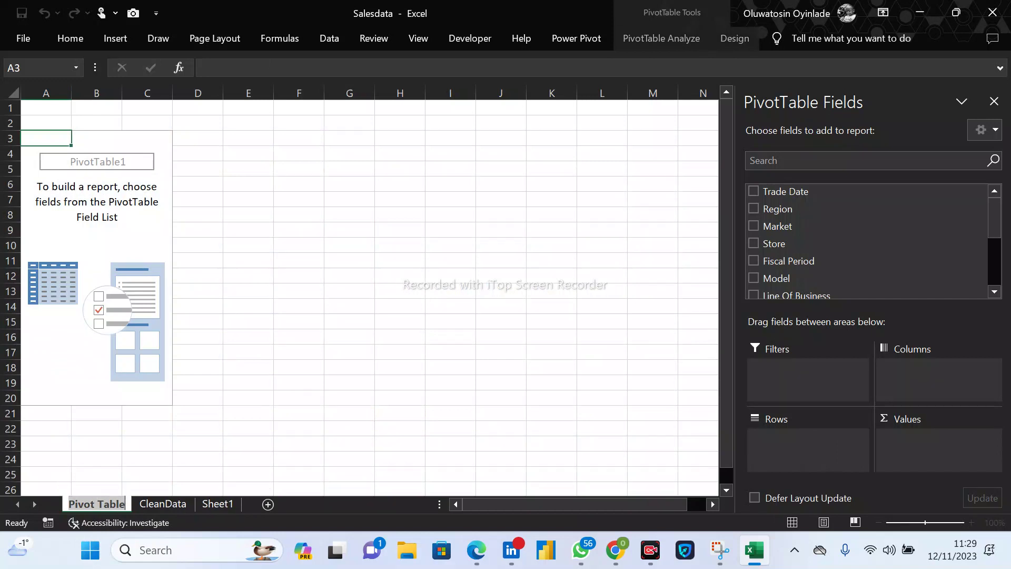
click(116, 504)
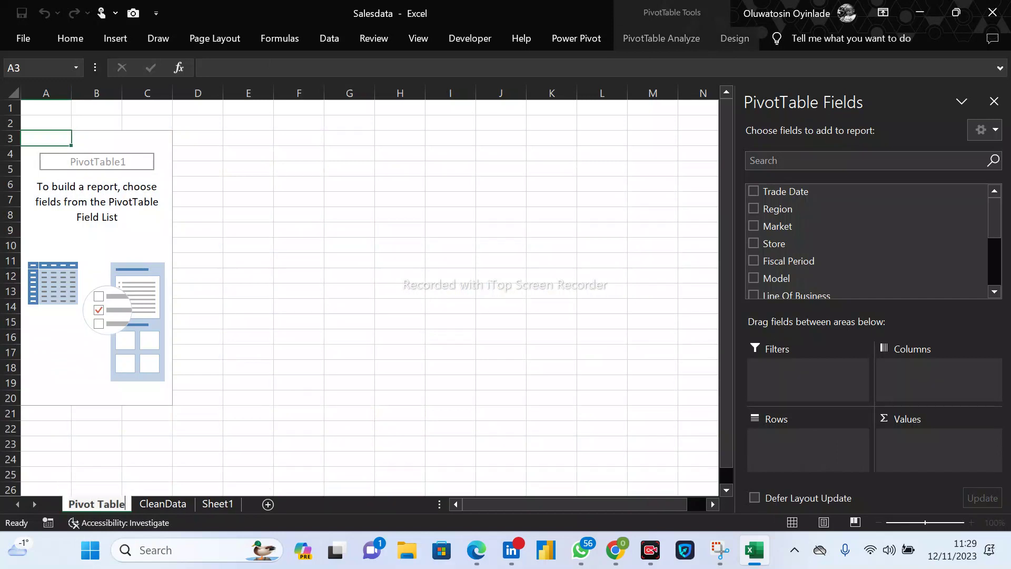
key(BackSpace)
key(BackSpace)
key(BackSpace)
key(BackSpace)
key(BackSpace)
key(BackSpace)
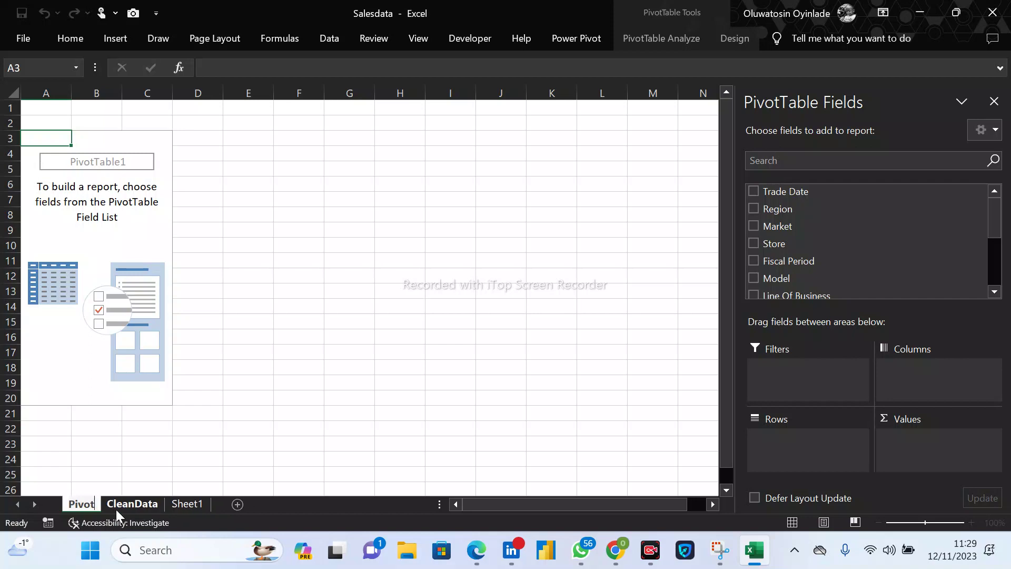
key(Return)
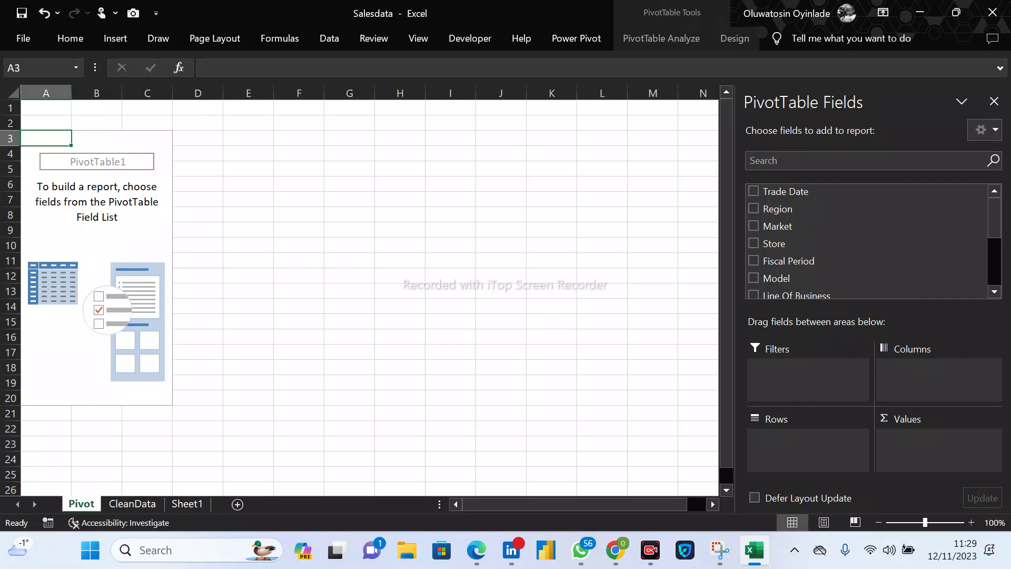
On the CleanData sheet, AutoSum the Revenue column in the cell directly below the last record.
click(132, 504)
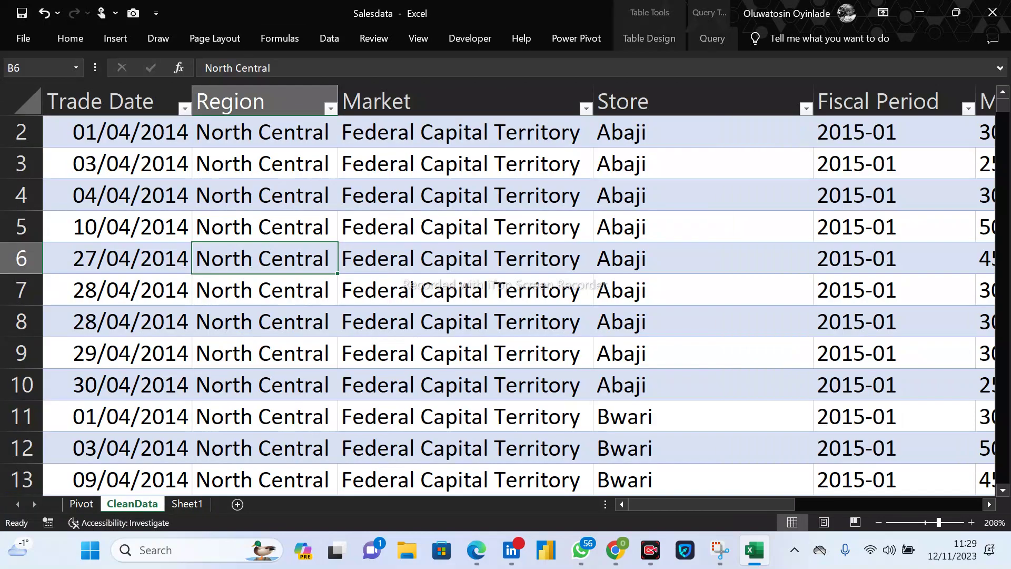
click(894, 132)
key(ctrl+Right)
key(ctrl+Up)
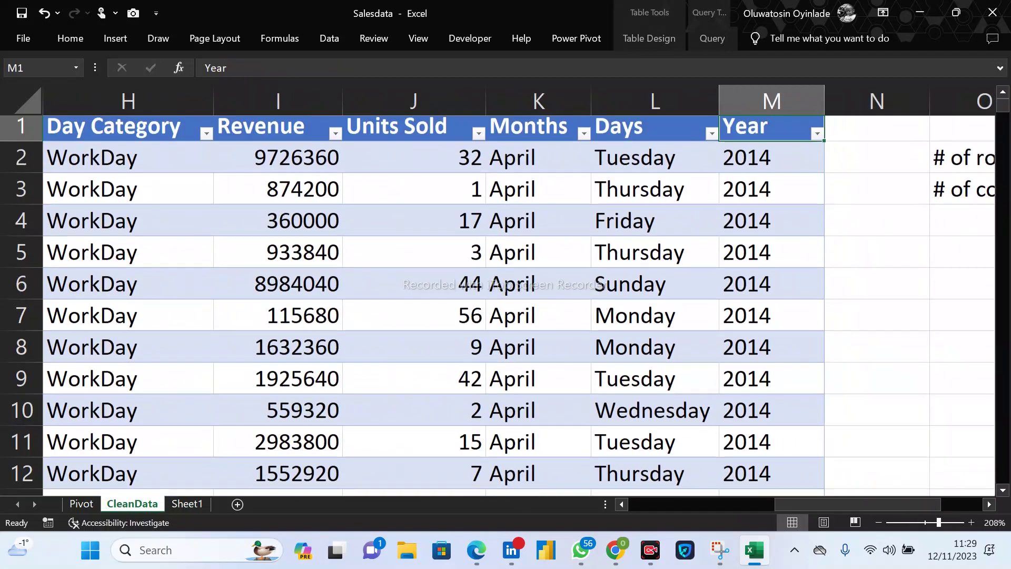
scroll(498, 289, down, 7)
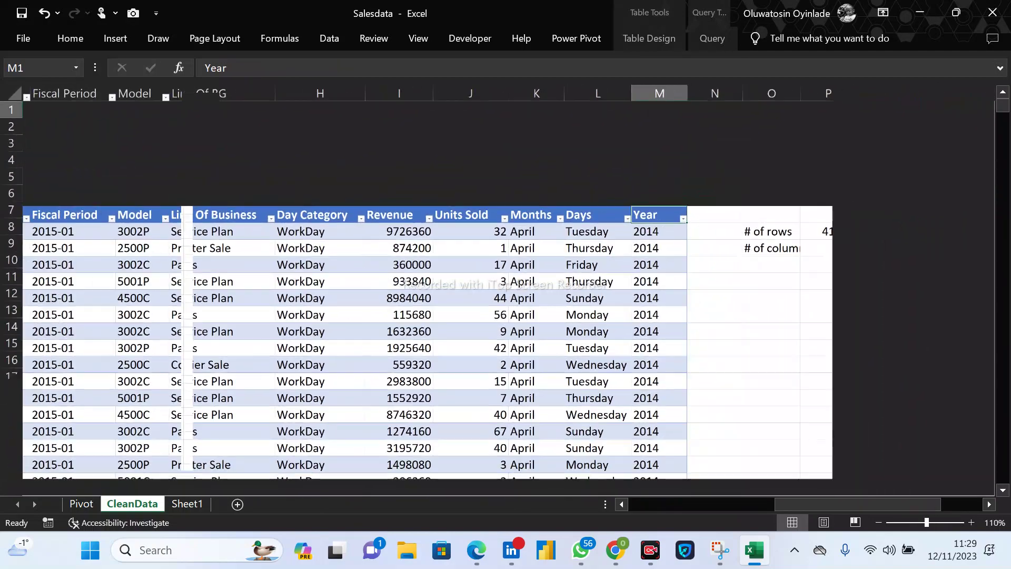
scroll(498, 290, left, 1)
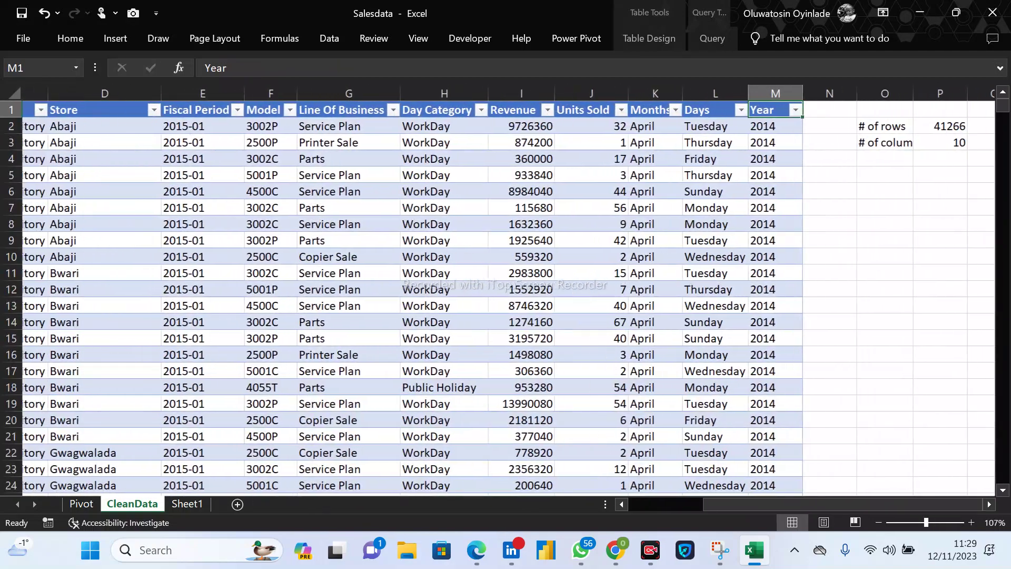
click(495, 126)
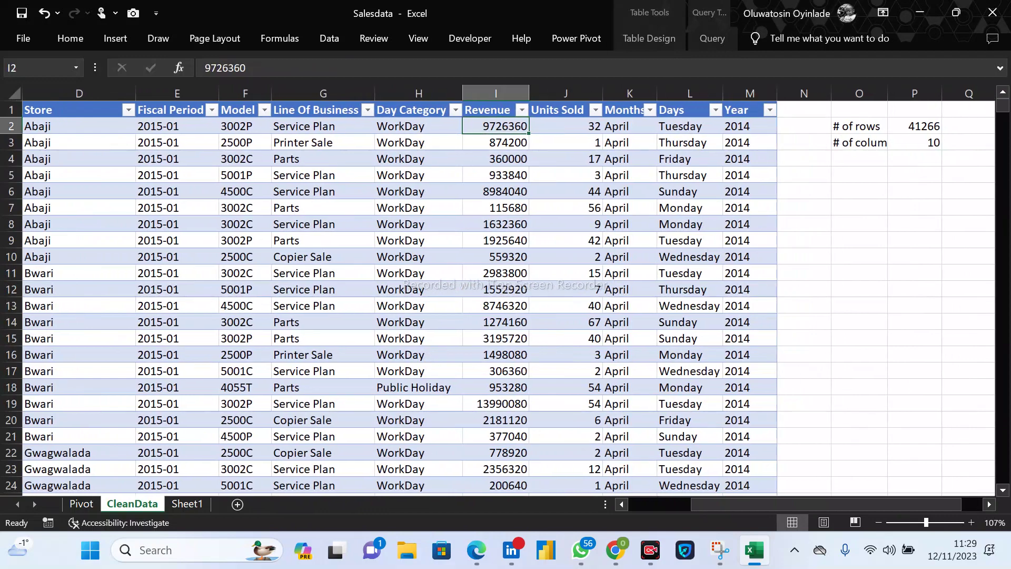
key(ctrl+Down)
key(Down)
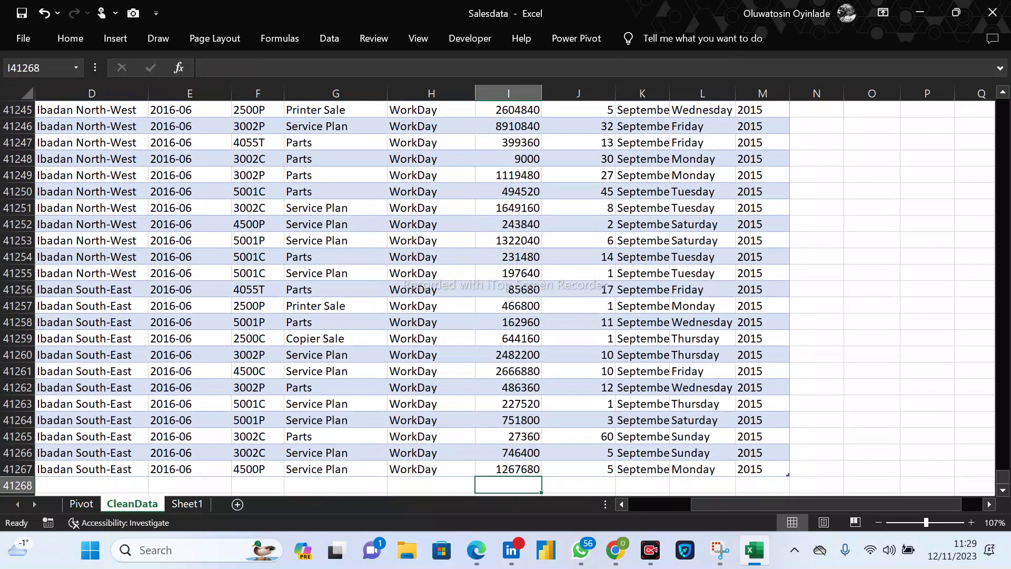
key(alt+equal)
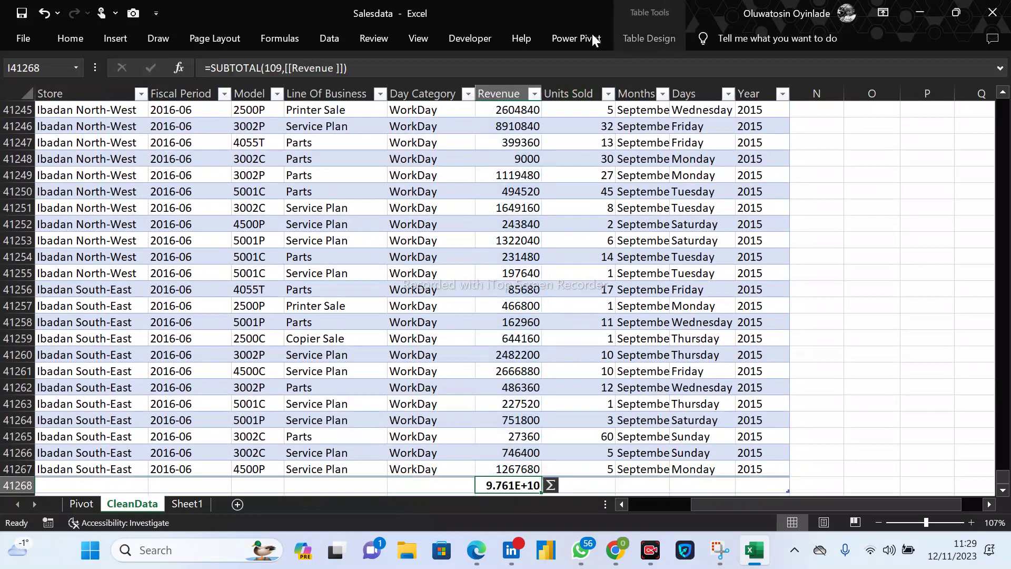
Widen the Revenue column to fit its total and format the total with the comma style.
double_click(542, 94)
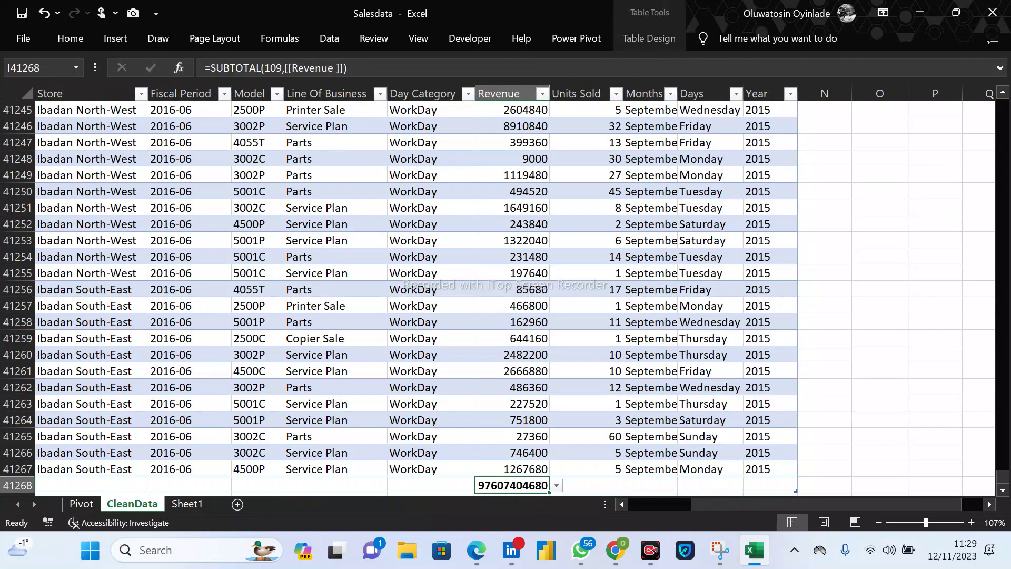
click(79, 42)
click(522, 92)
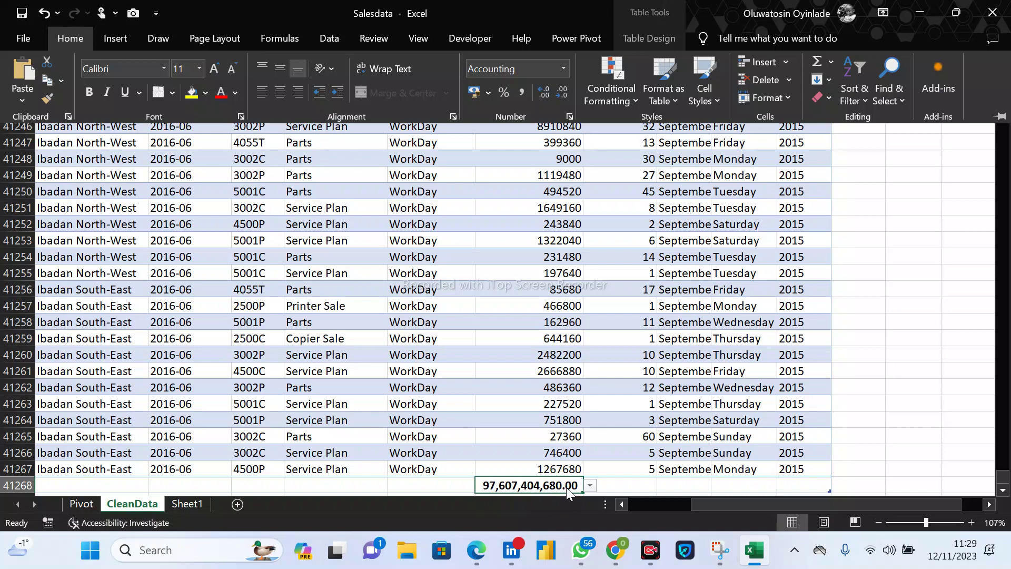
Total the Units Sold column with the Sum function in the total row and apply the comma style to it.
click(646, 483)
click(642, 484)
click(529, 485)
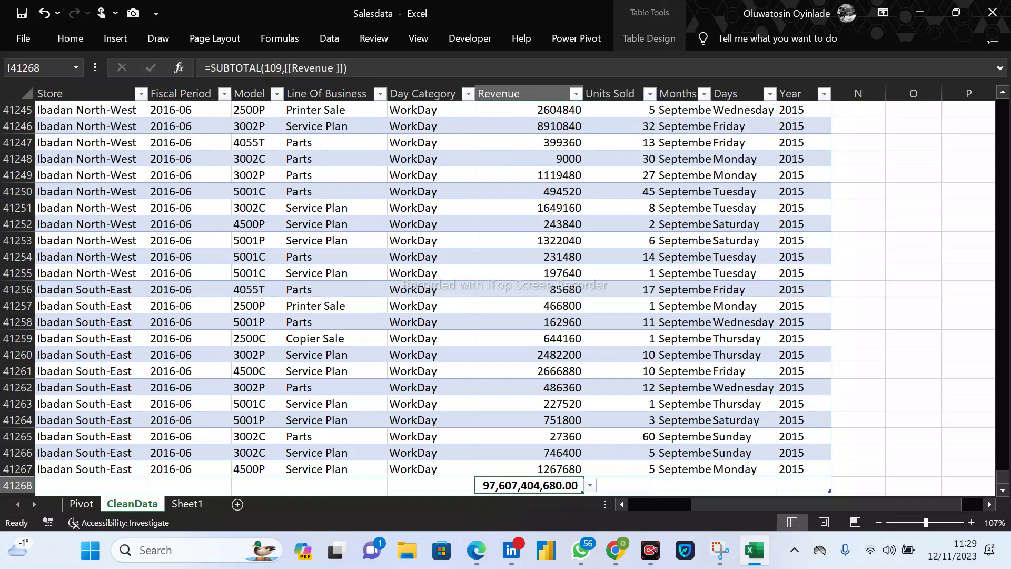
click(620, 484)
scroll(498, 298, down, 3)
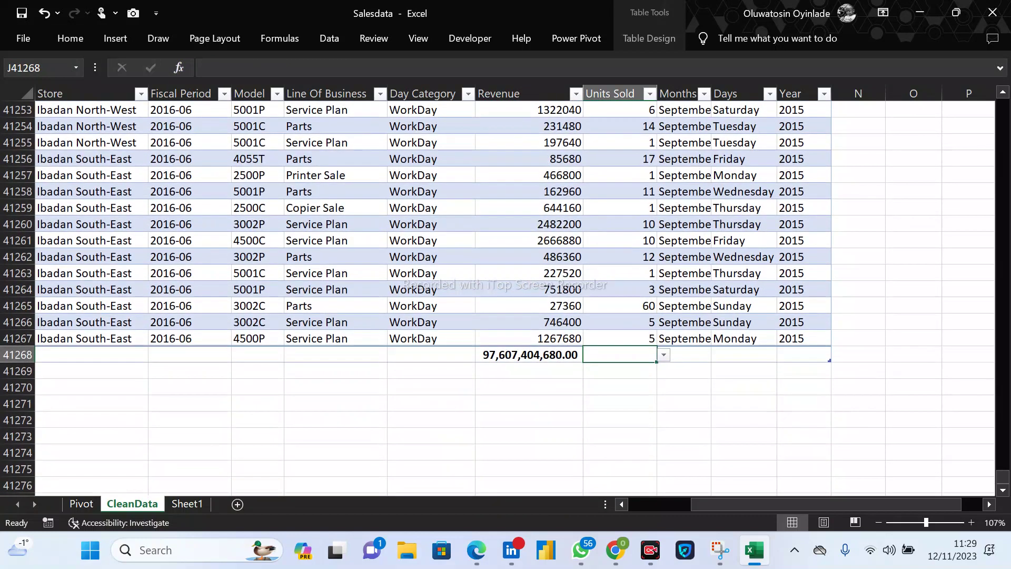
key(Left)
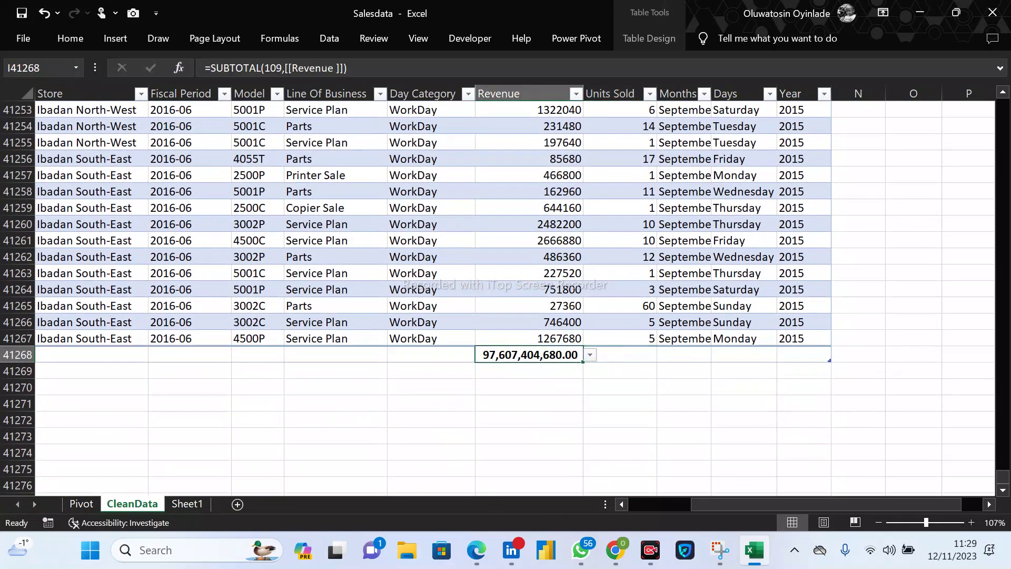
key(Right)
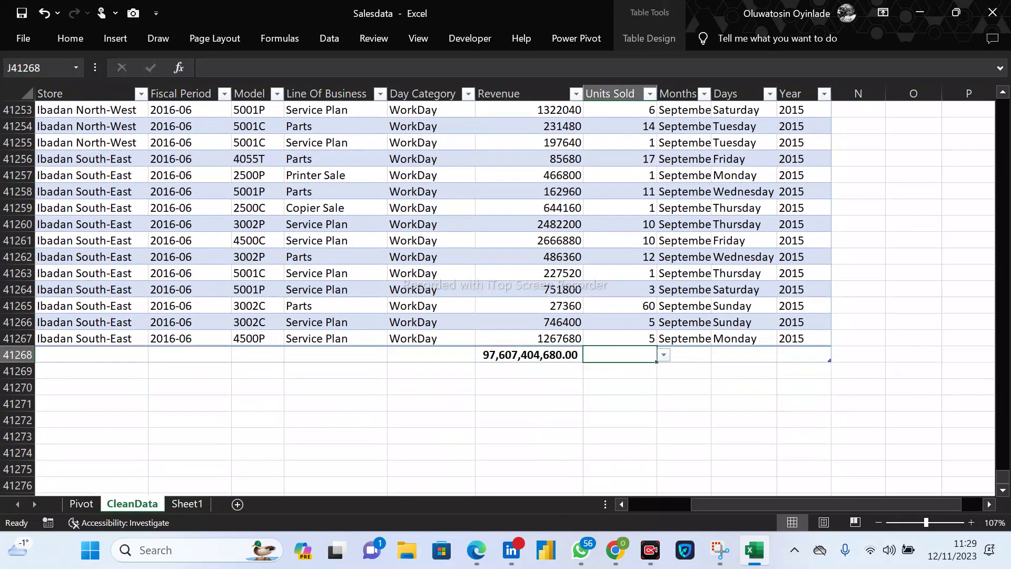
click(666, 355)
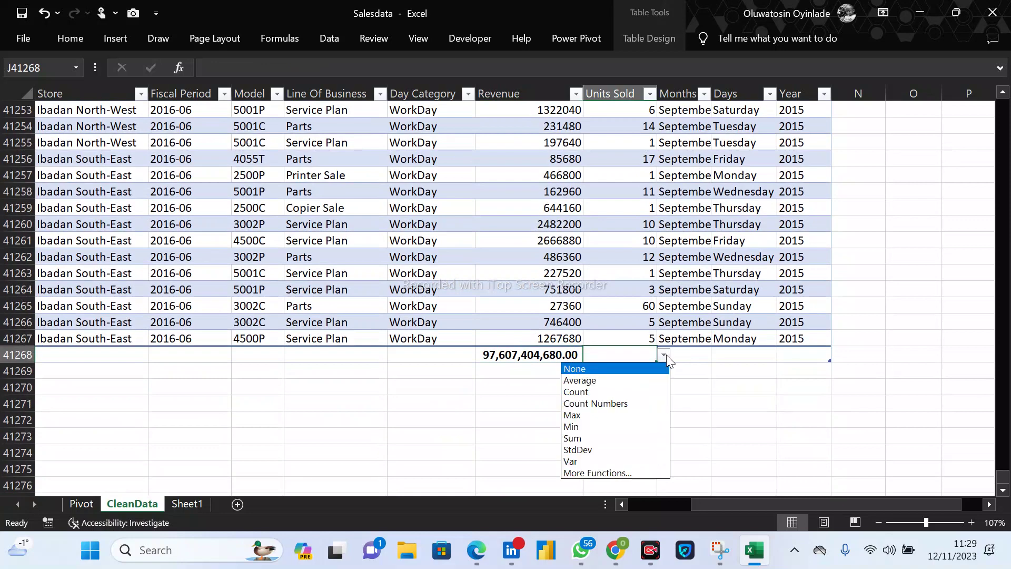
click(611, 438)
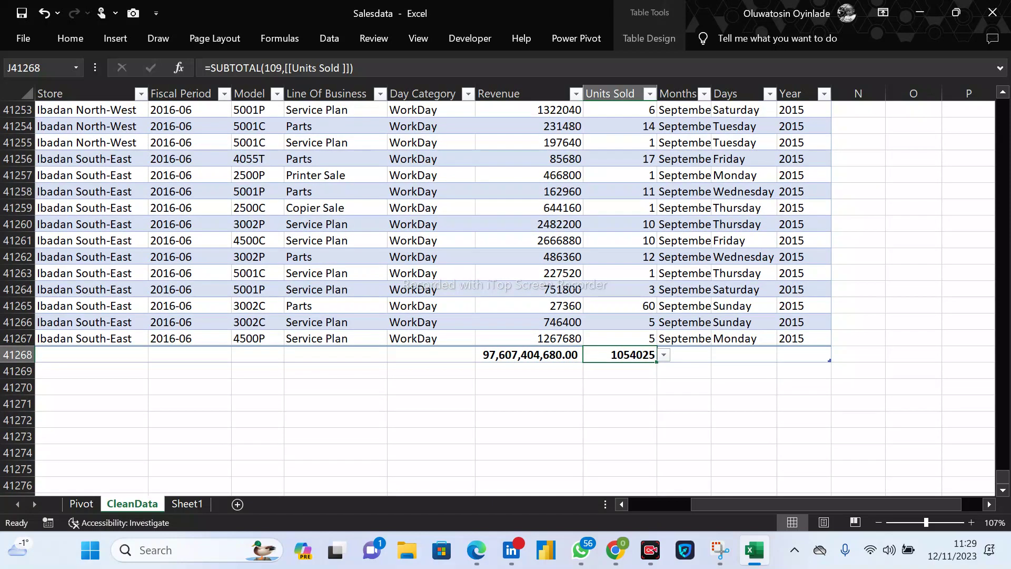
click(70, 38)
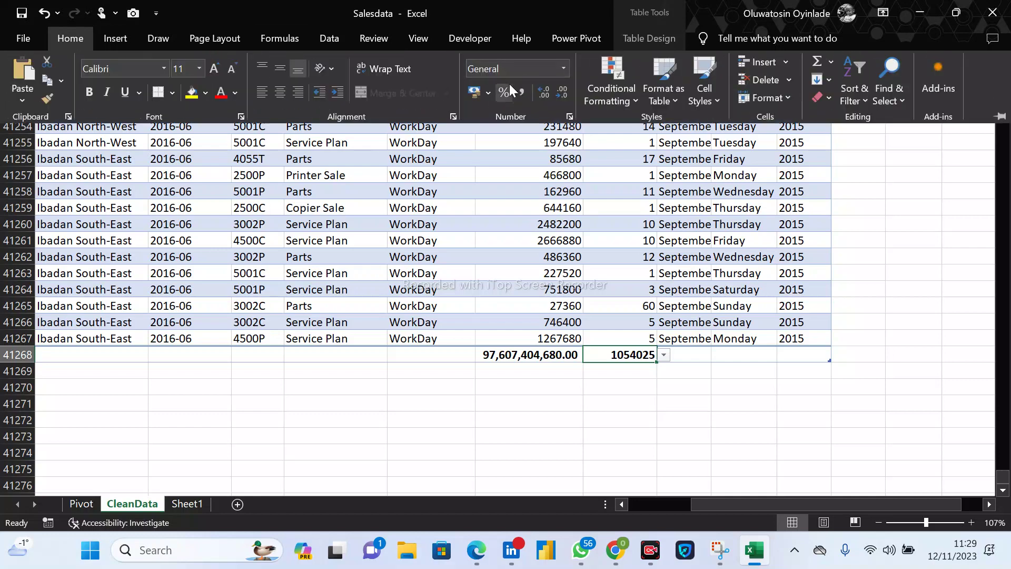
click(520, 93)
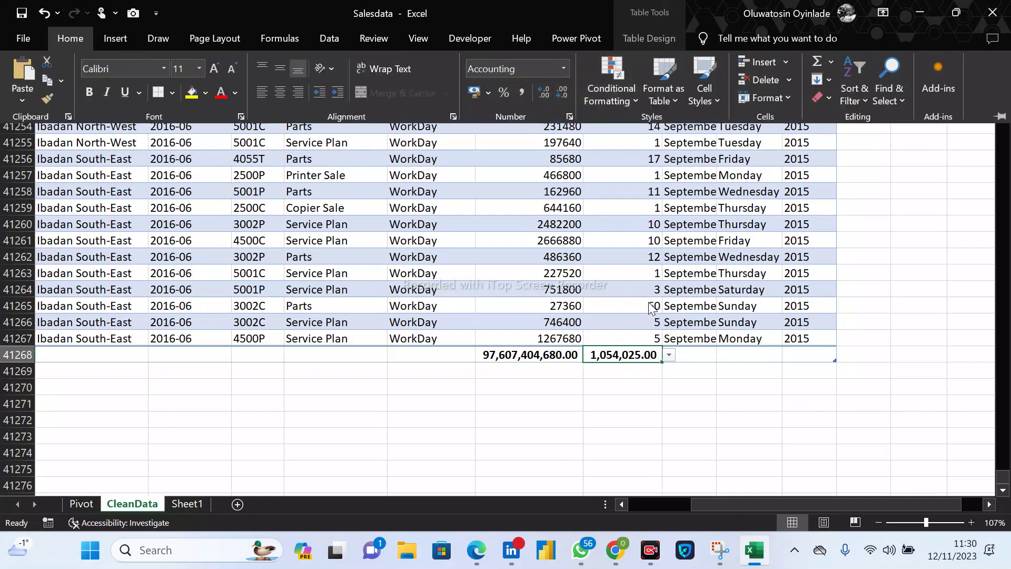
Check the top and bottom of the Units Sold column, and remove the total row from the CleanData table.
scroll(642, 350, up, 1)
scroll(642, 350, up, 15)
click(640, 338)
key(ctrl+Up)
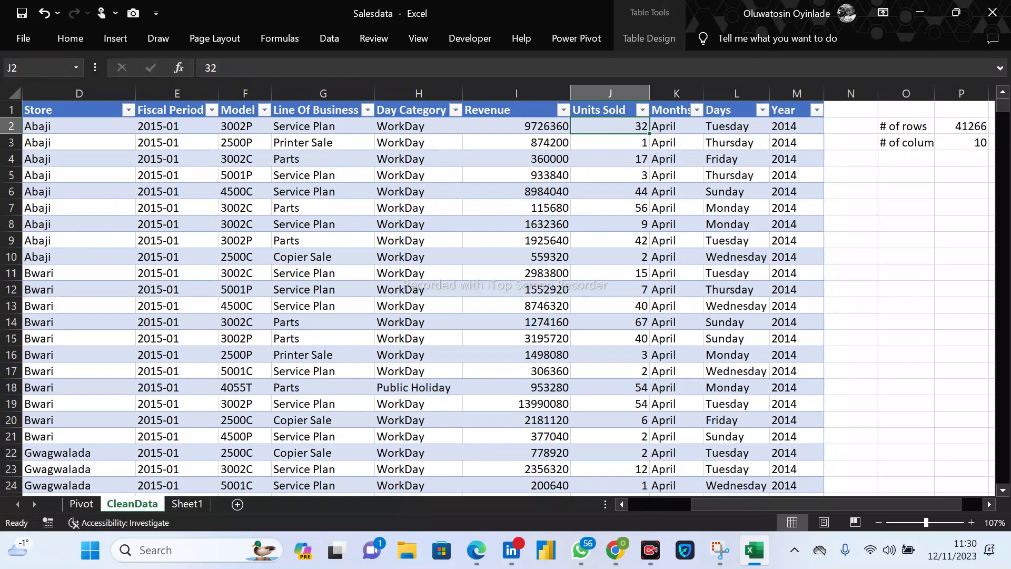
key(ctrl+Down)
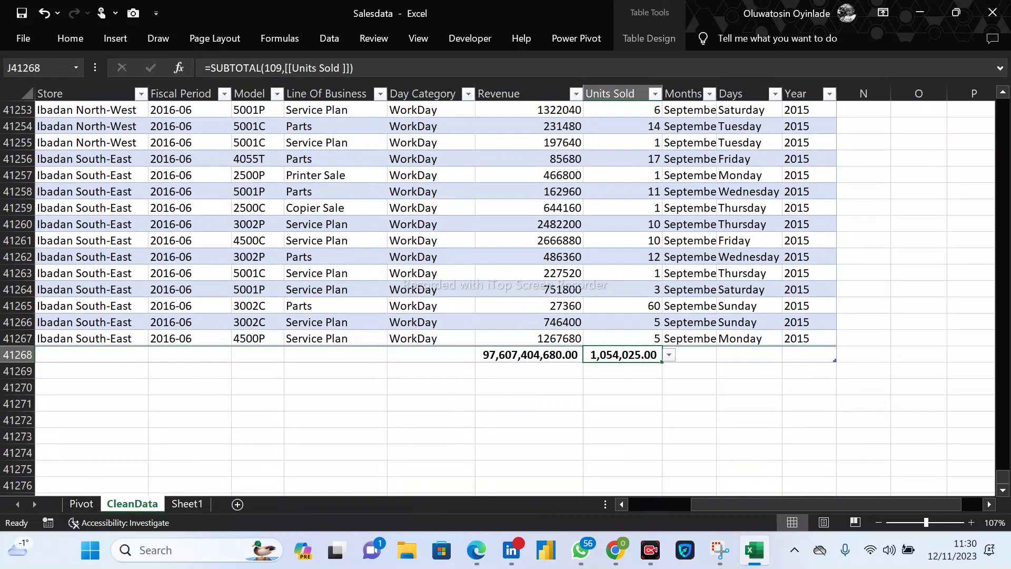
click(528, 355)
key(ctrl+shift+t)
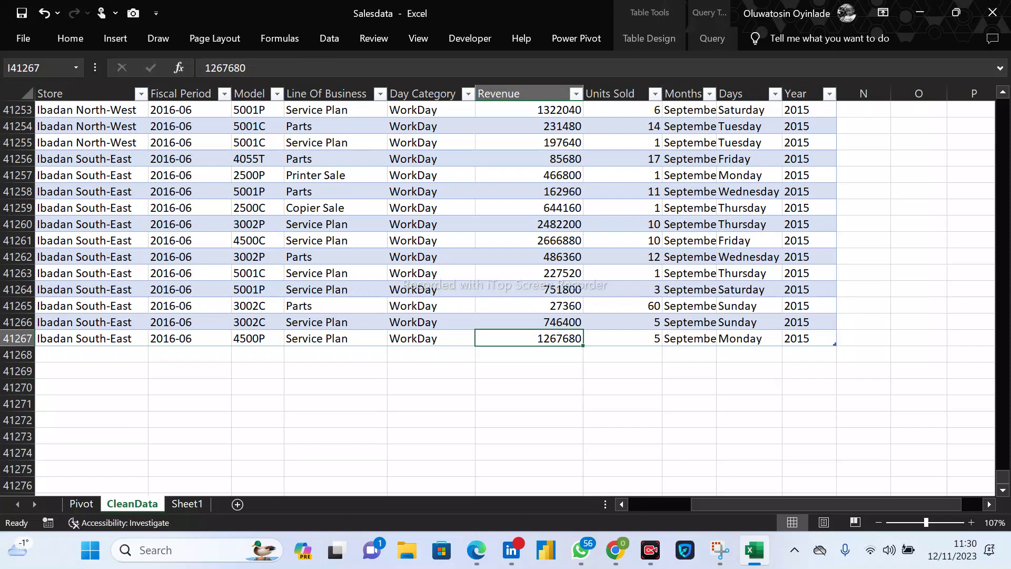
click(529, 355)
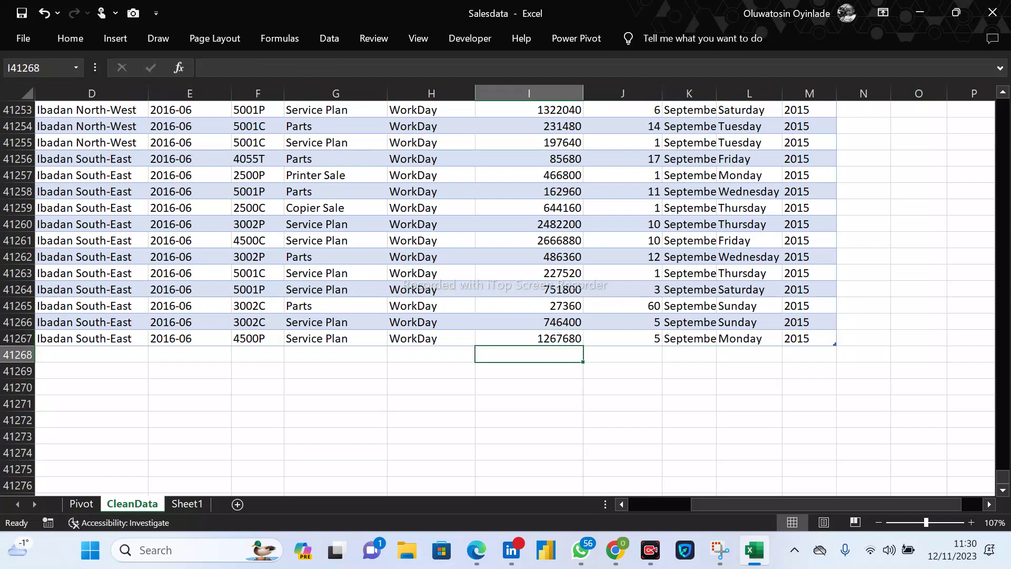
On the Pivot sheet, add the Revenue field to the PivotTable's values.
click(83, 505)
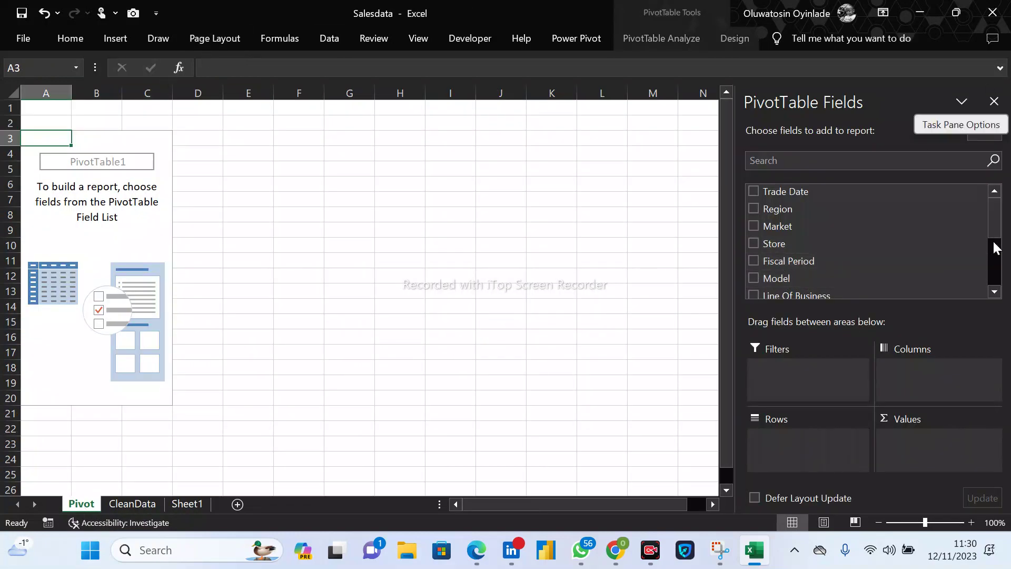
click(999, 264)
mouse_move(1000, 262)
mouse_down()
mouse_move(1005, 274)
mouse_move(1003, 257)
mouse_up()
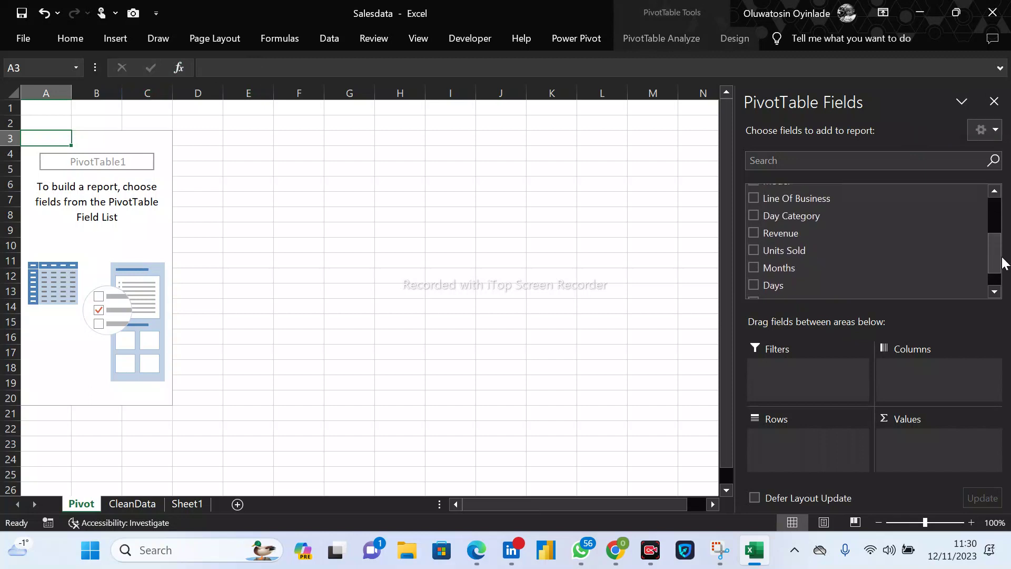
click(754, 233)
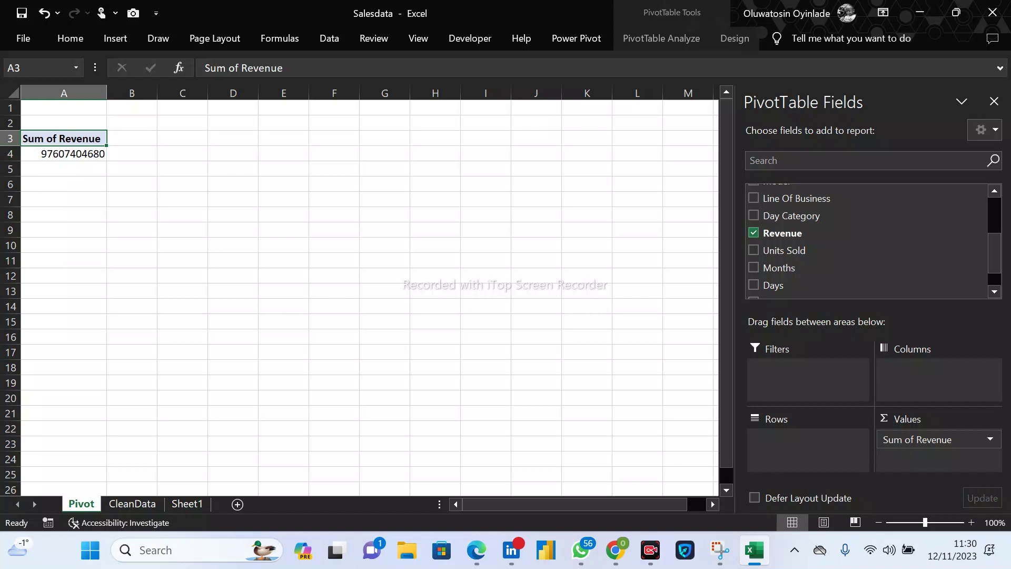
Rename the PivotTable's value header in A3 as "Total Revenue".
click(64, 154)
click(63, 139)
text(Total Revenue)
key(Return)
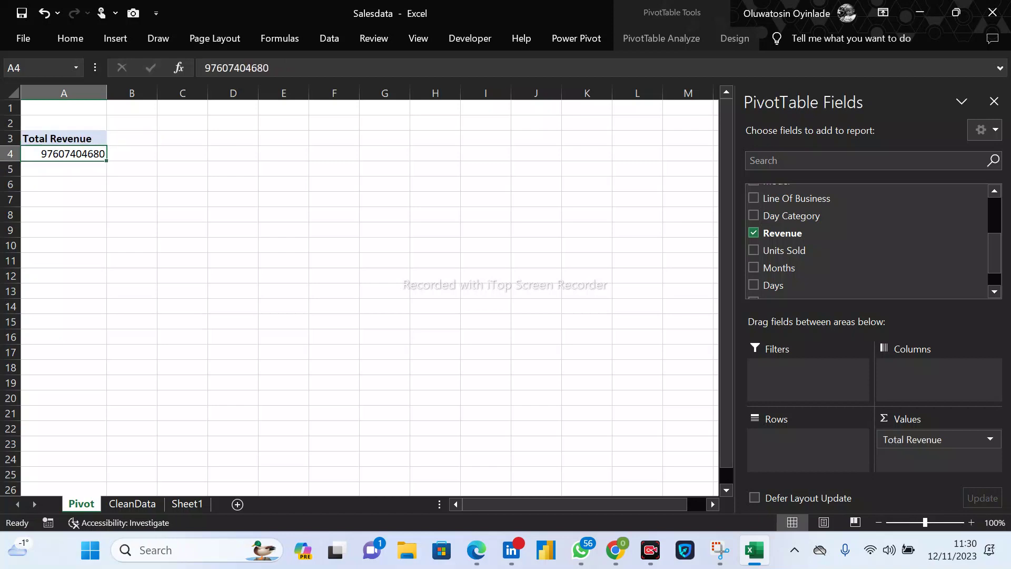
click(63, 169)
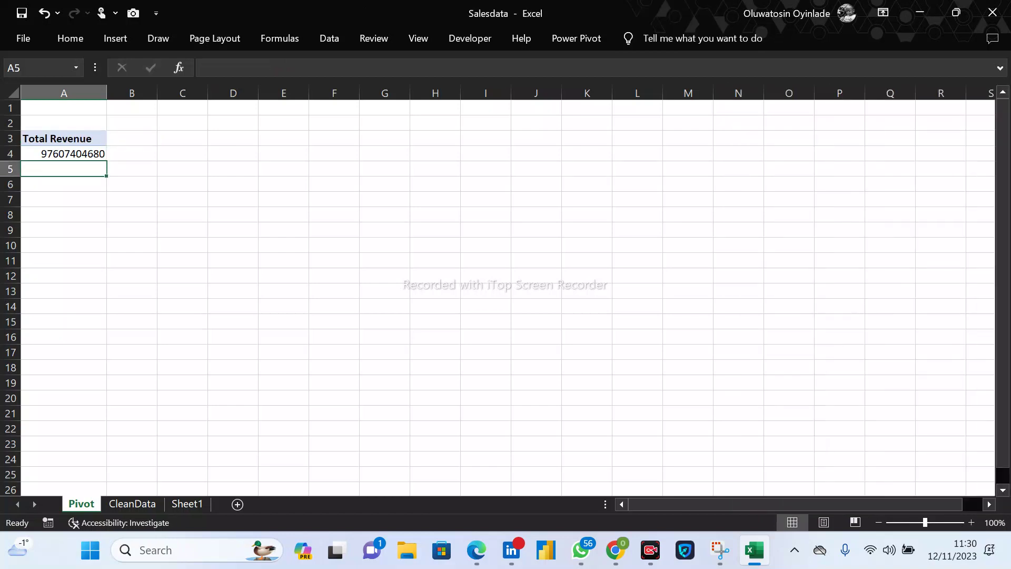
click(64, 138)
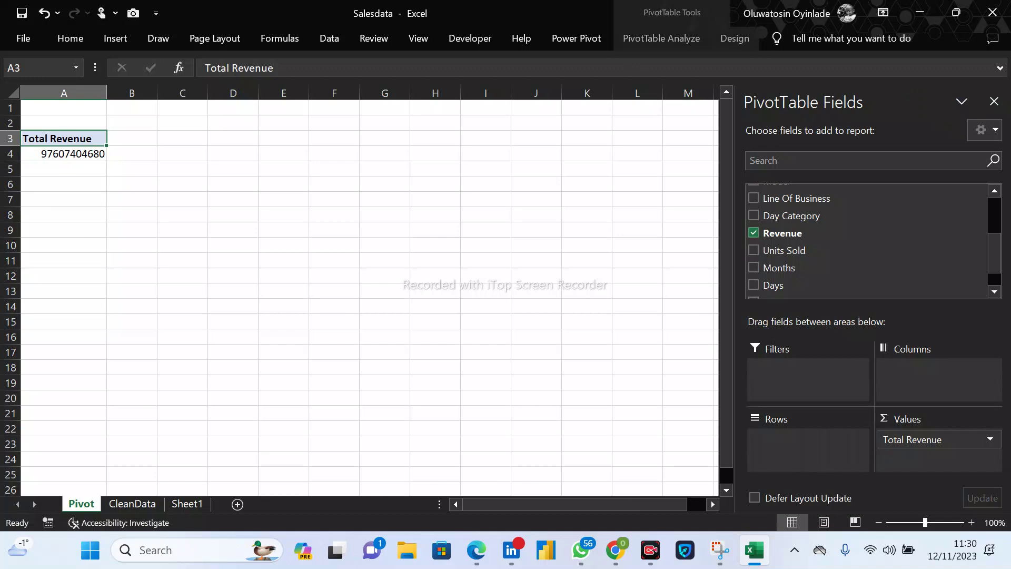
click(64, 153)
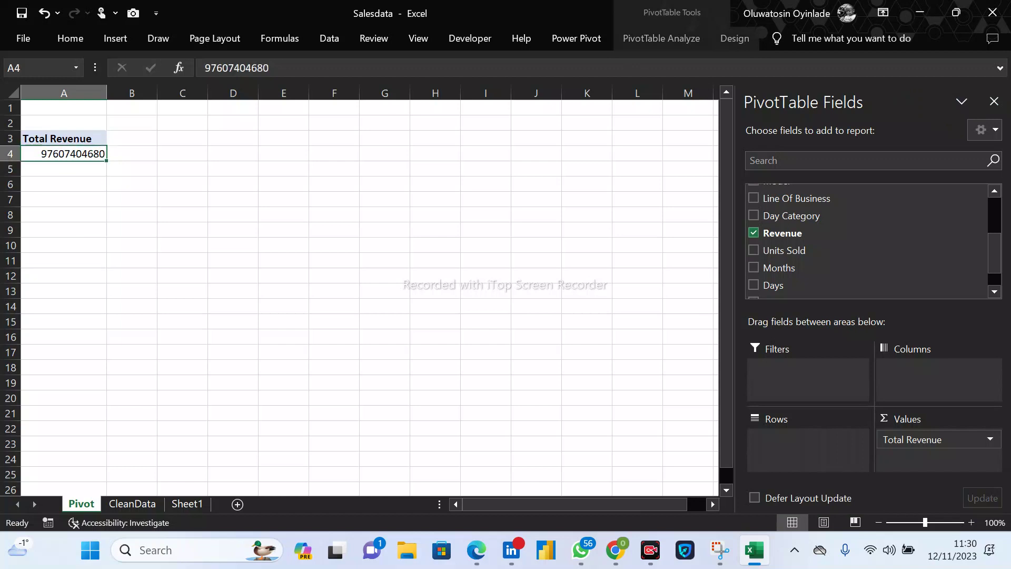
Apply the comma style to the total revenue value in A4.
click(63, 138)
drag(183, 169, 131, 169)
click(64, 139)
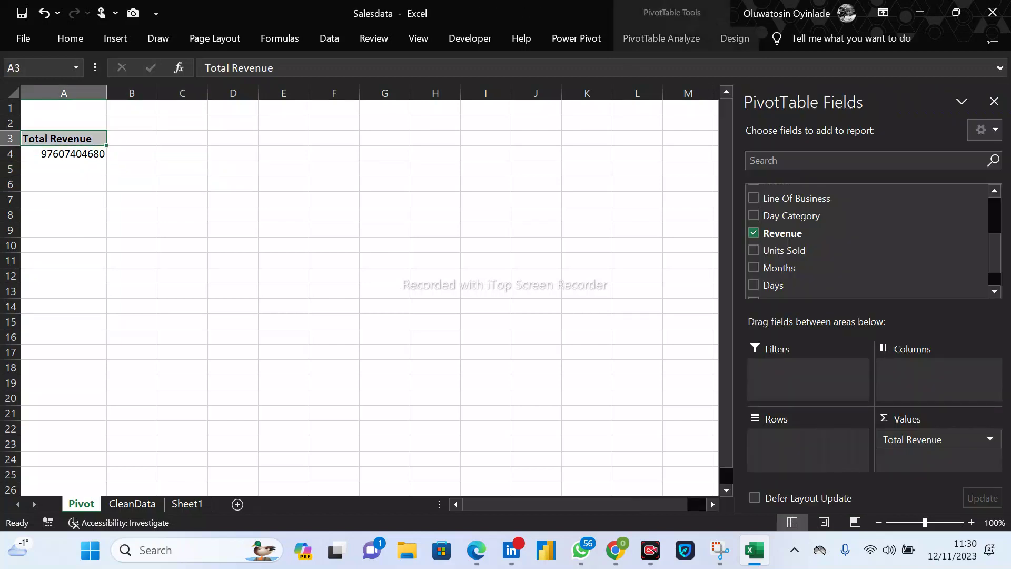
click(64, 154)
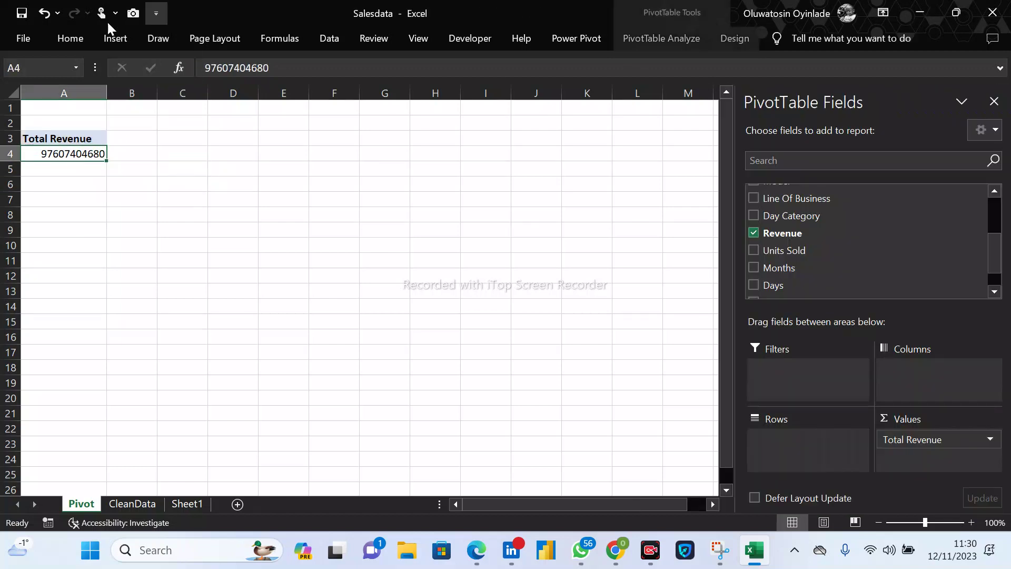
click(67, 39)
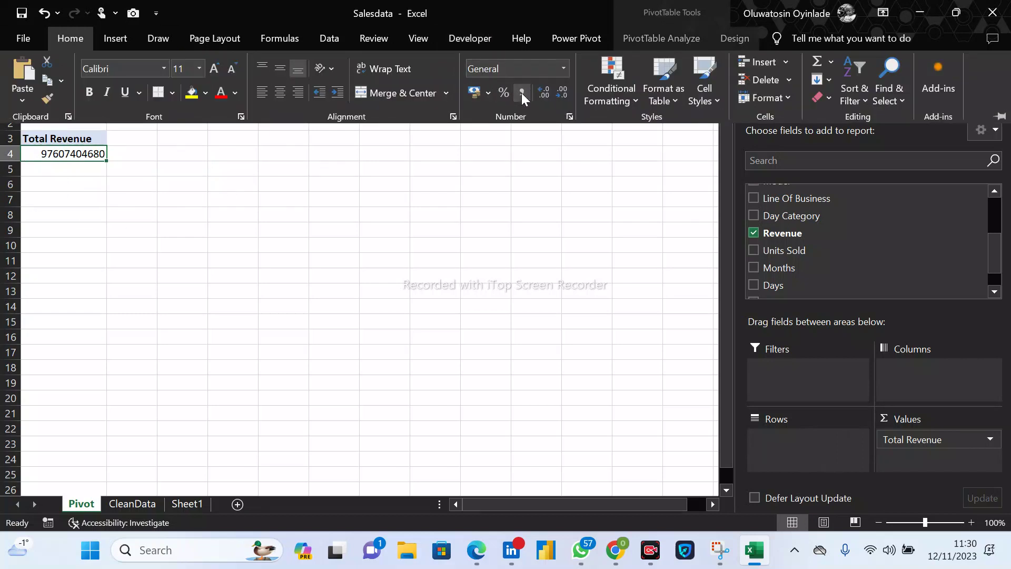
click(522, 94)
click(90, 211)
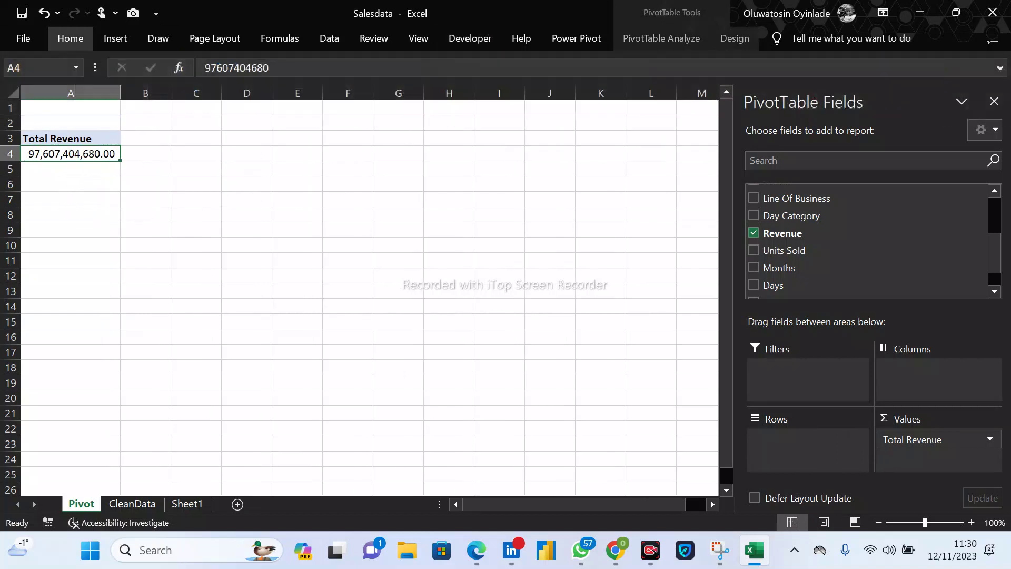
Copy the Total Revenue PivotTable and paste the copy at A7.
click(69, 169)
drag(69, 139, 68, 169)
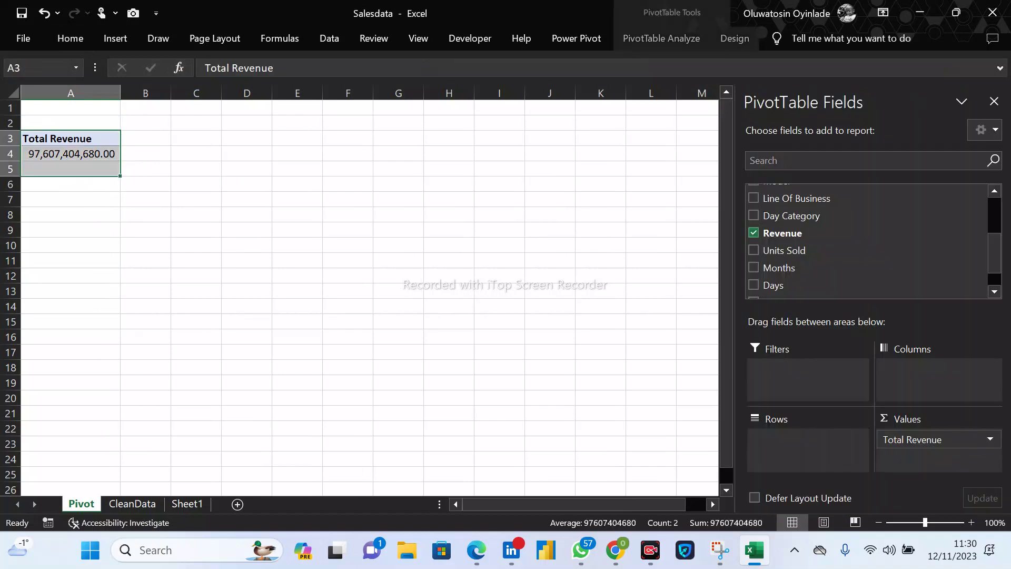
key(ctrl+c)
click(71, 199)
key(ctrl+v)
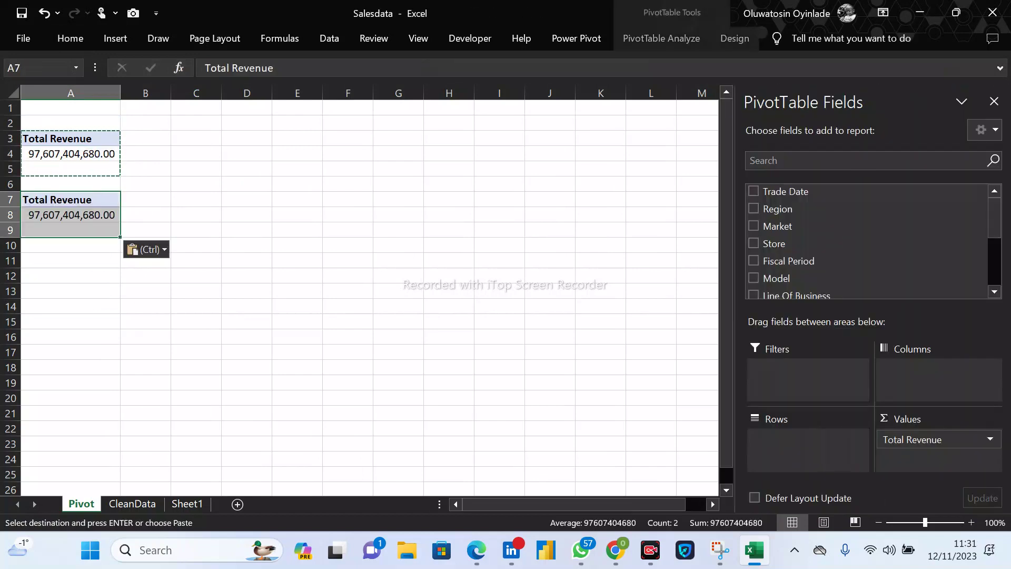
In the PivotTable at A7, replace the Total Revenue value with the Units Sold field, and autofit column A.
click(70, 214)
click(70, 199)
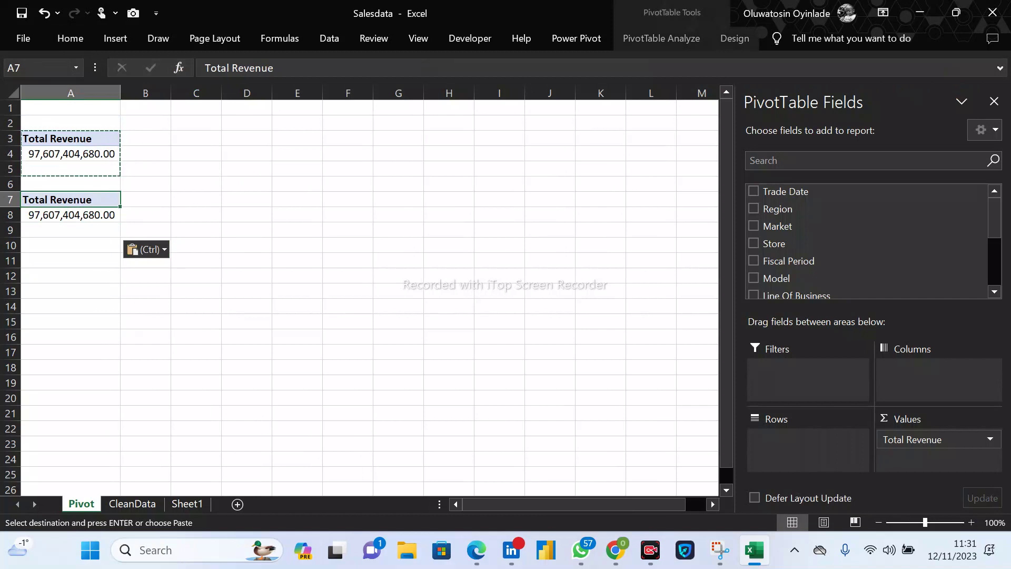
drag(912, 439, 909, 279)
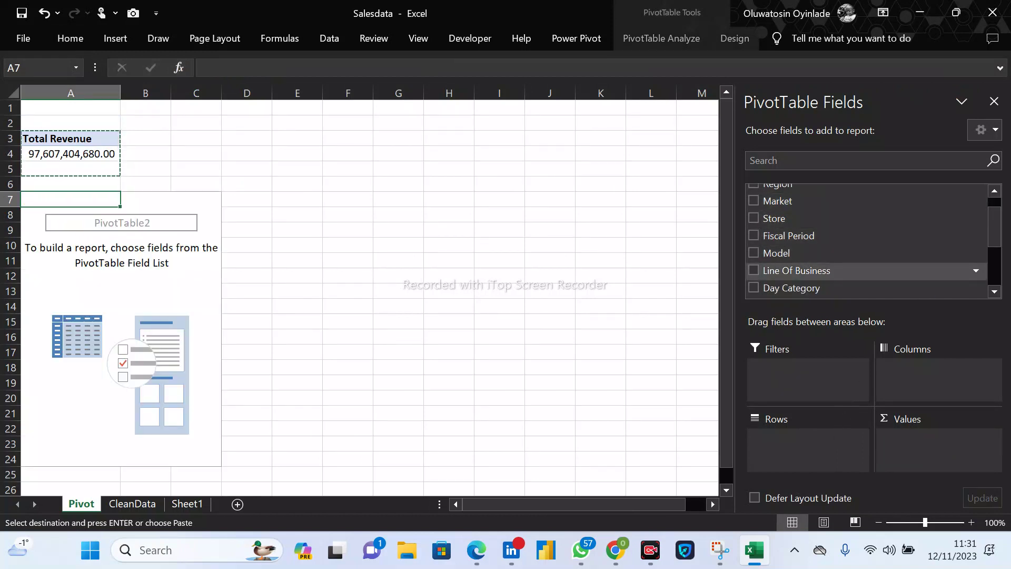
scroll(869, 271, up, 1)
scroll(869, 271, down, 3)
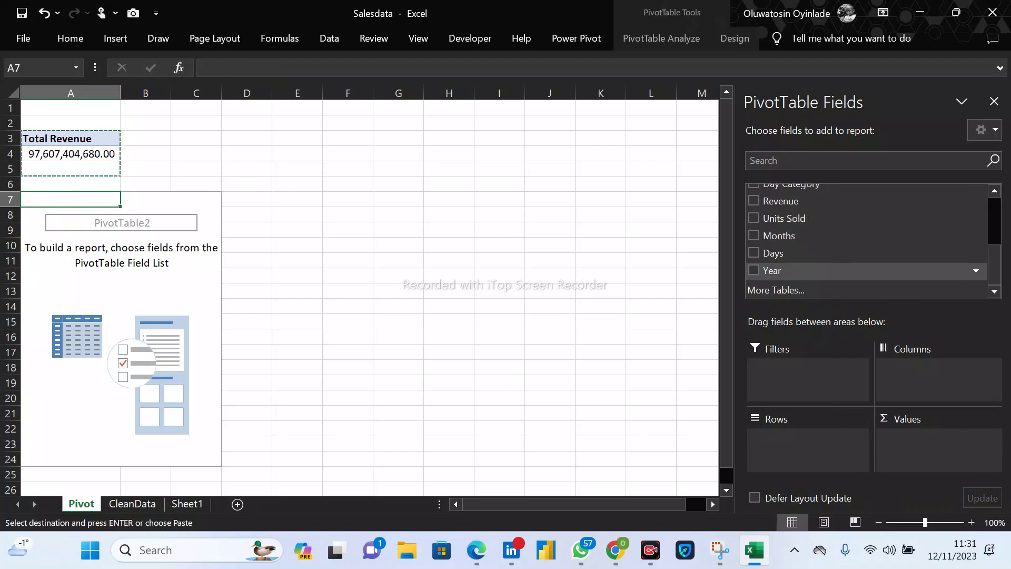
click(757, 217)
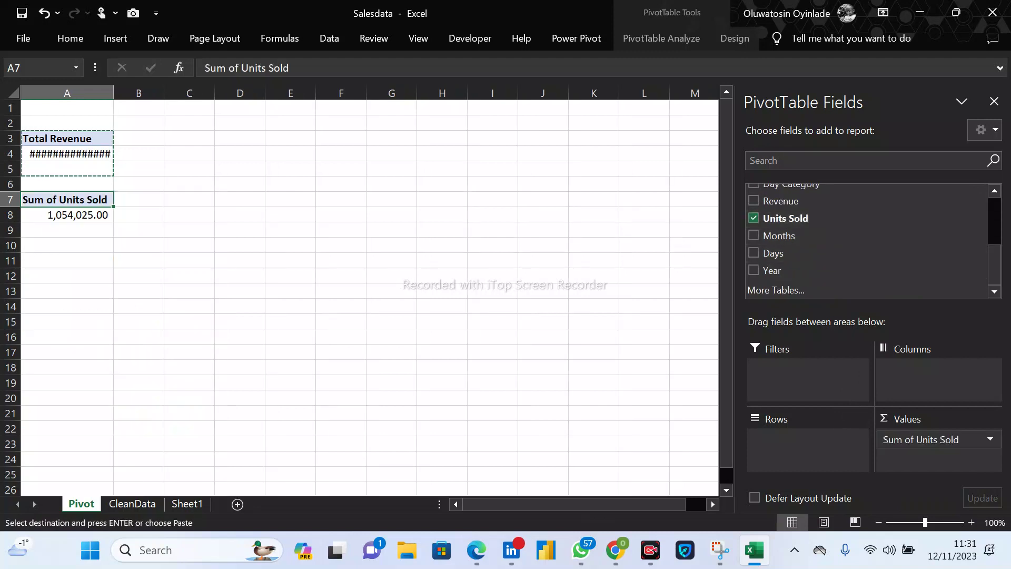
double_click(113, 93)
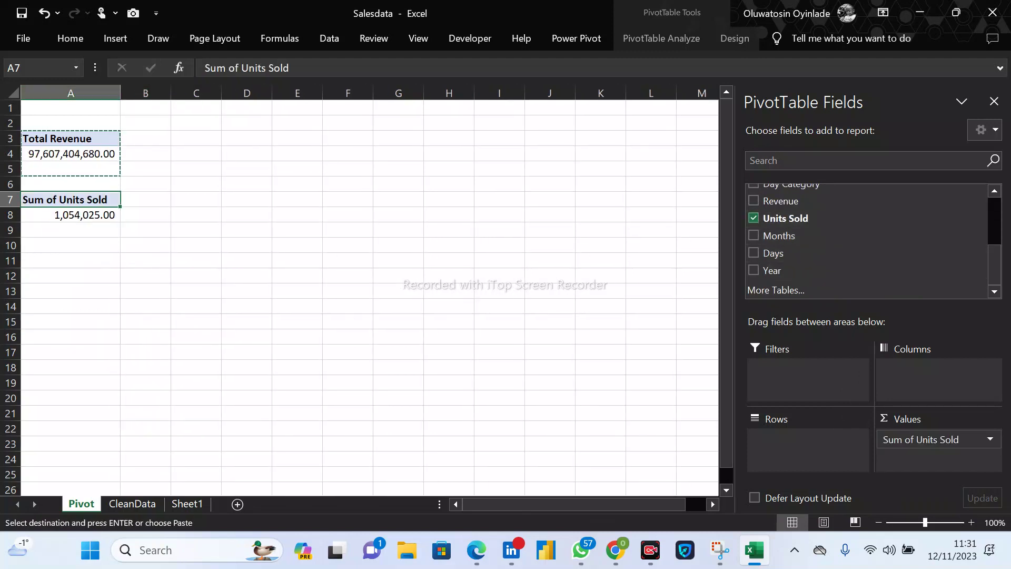
Rename the value header in A7 as "Total Units Sold".
click(71, 215)
click(71, 199)
text(Total)
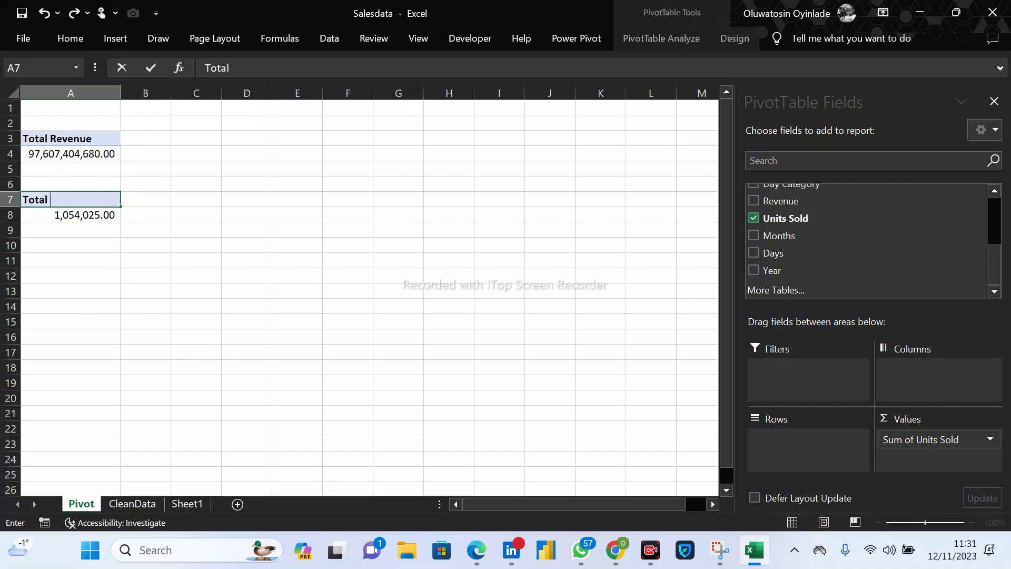
text( Units Sold)
key(Return)
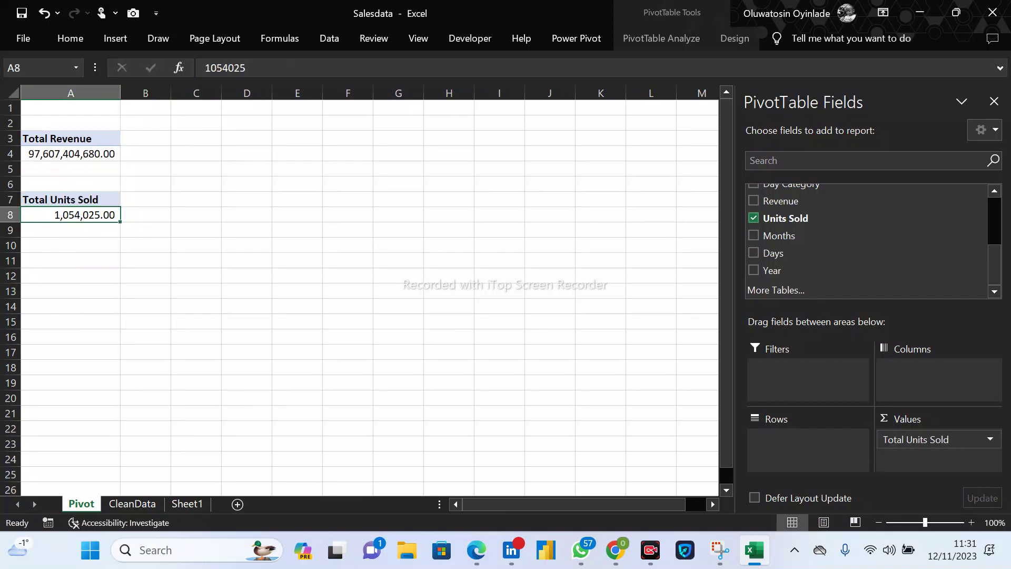
Paste another copy of the Total Revenue PivotTable at A11.
click(70, 245)
click(70, 138)
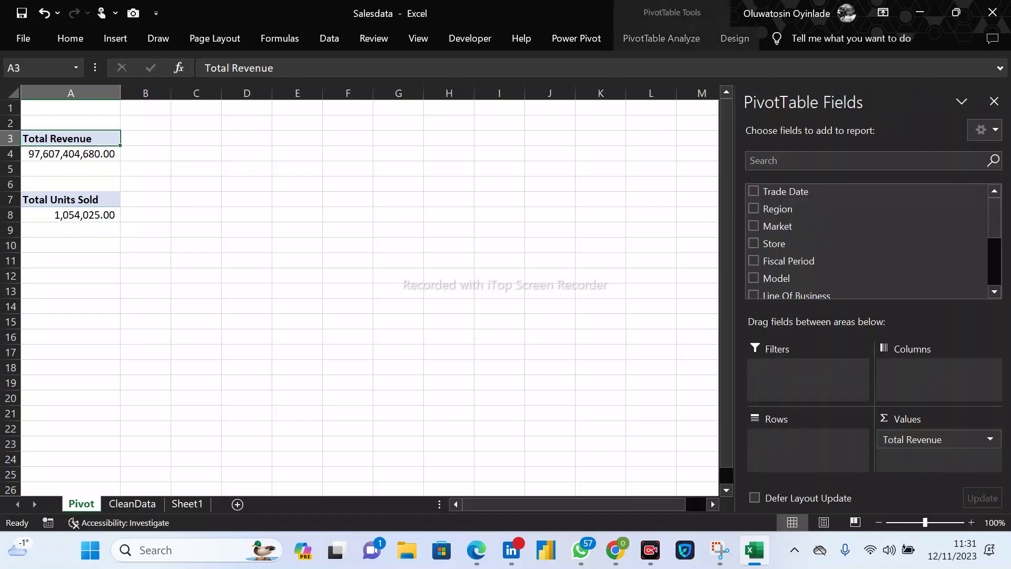
key(shift+Down)
key(ctrl+c)
click(71, 261)
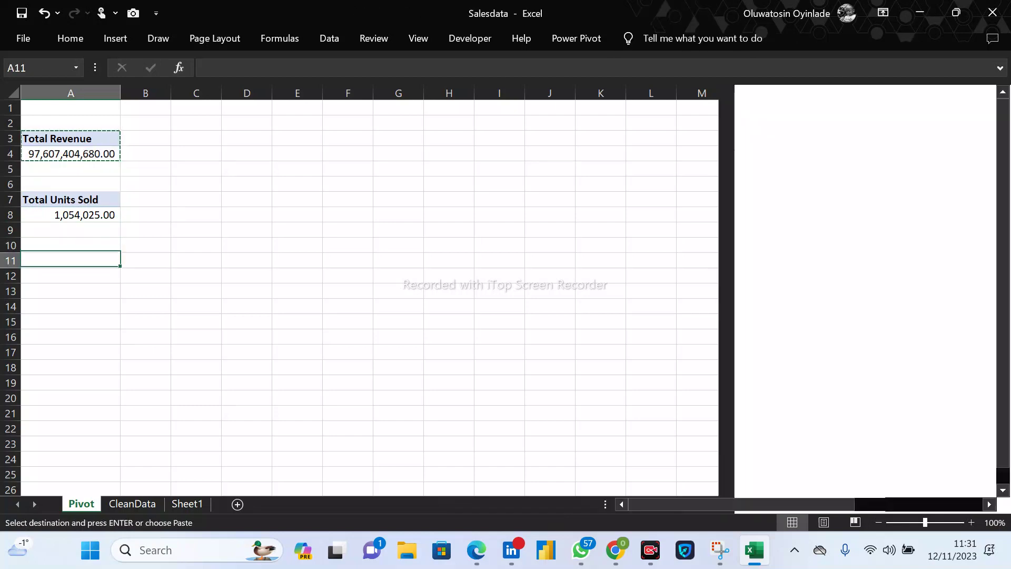
key(ctrl+v)
click(70, 261)
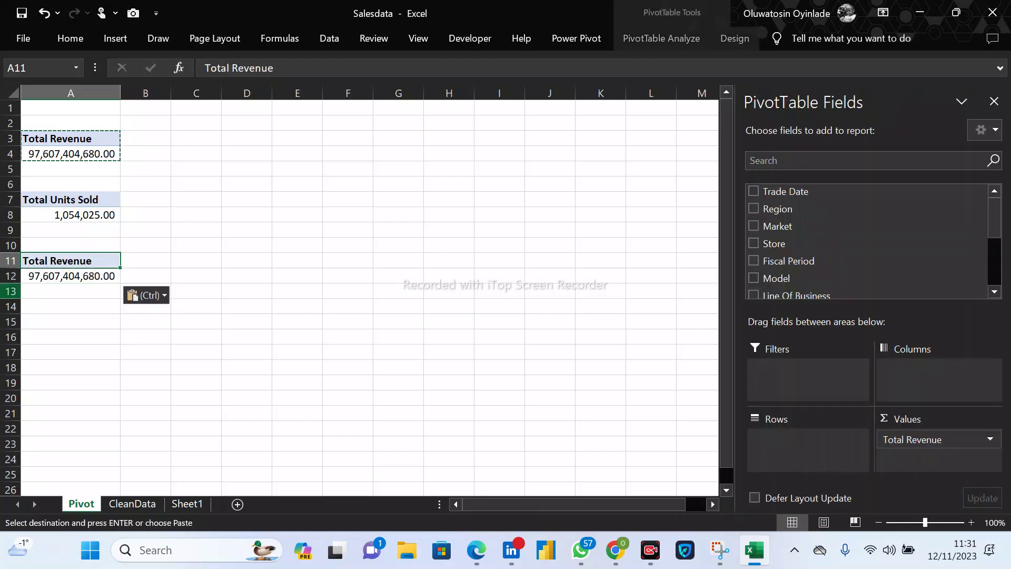
Summarize the Revenue value of the PivotTable at A11 by Average.
click(990, 440)
click(937, 420)
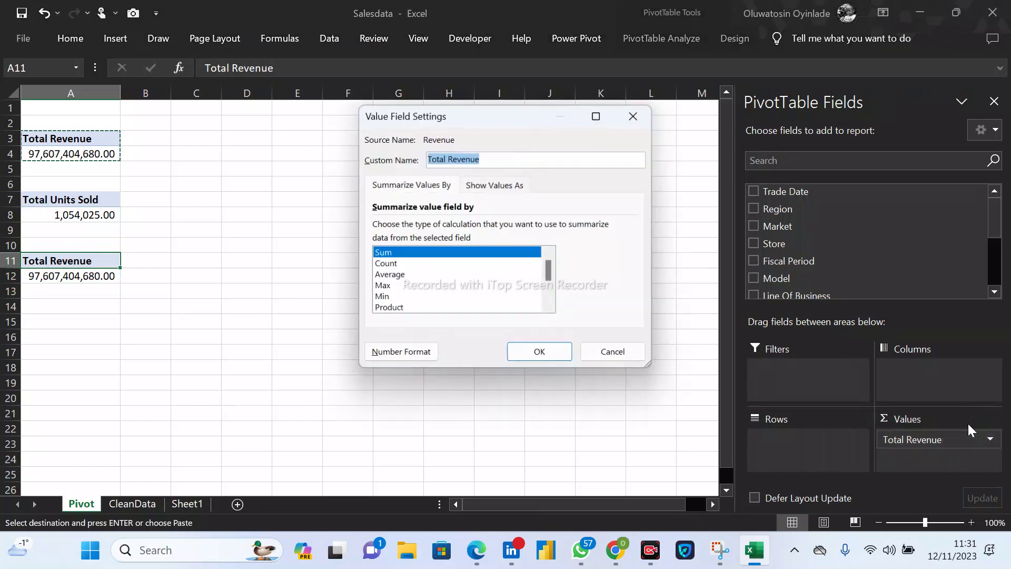
click(401, 274)
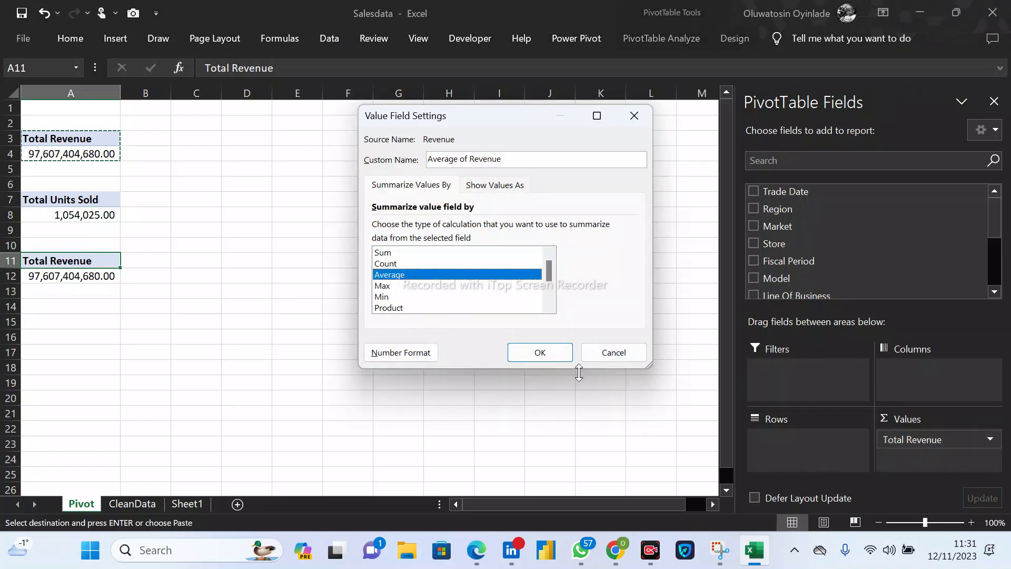
click(542, 354)
click(73, 276)
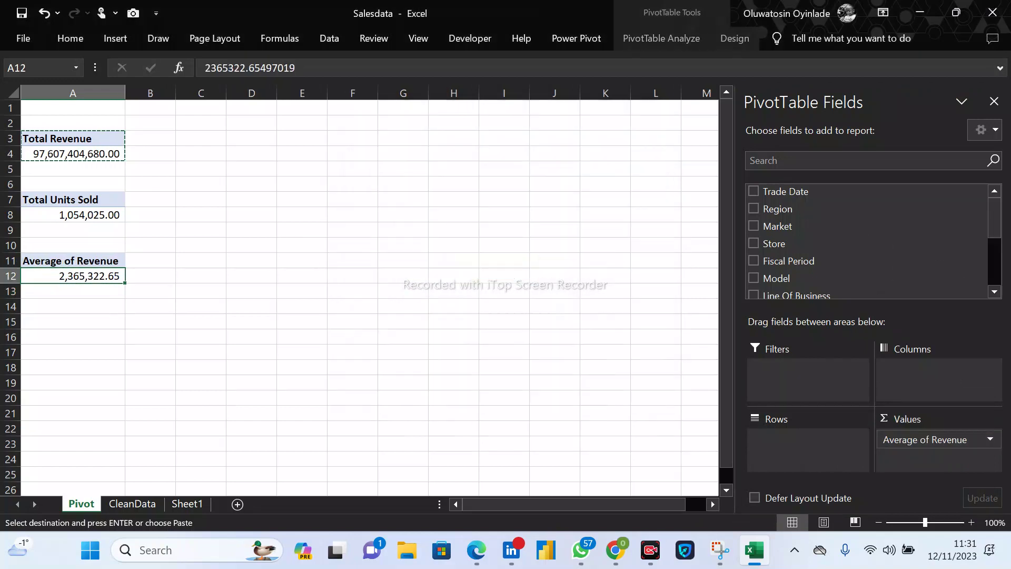
On the CleanData sheet, check the average of the entire Revenue column.
click(133, 504)
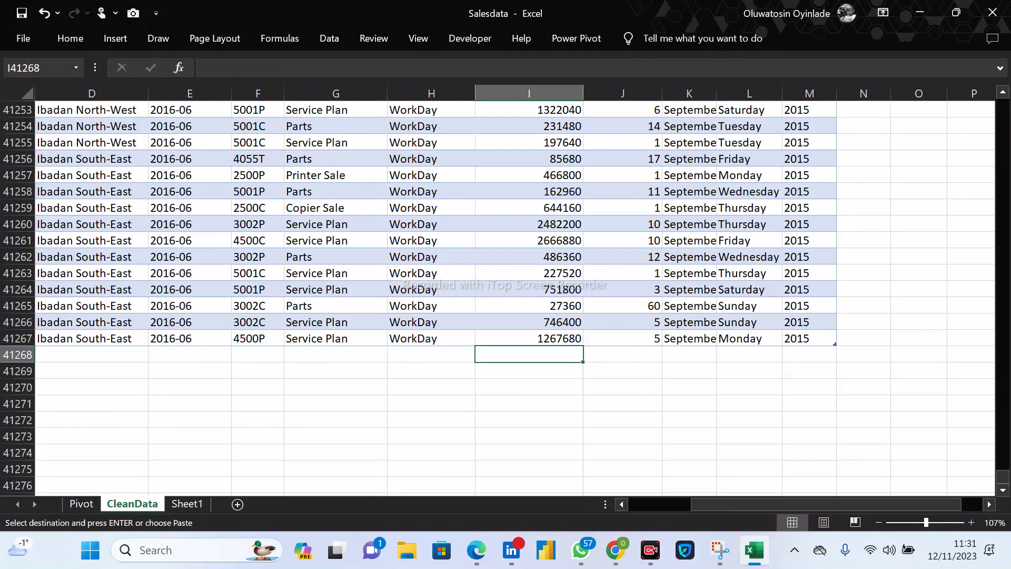
key(Up)
key(ctrl+shift+Up)
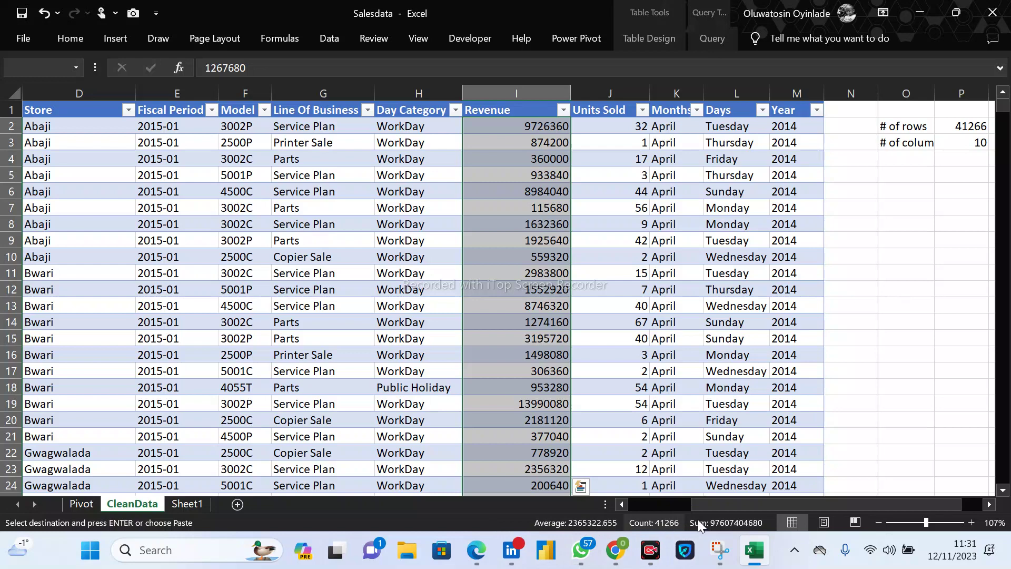
click(737, 191)
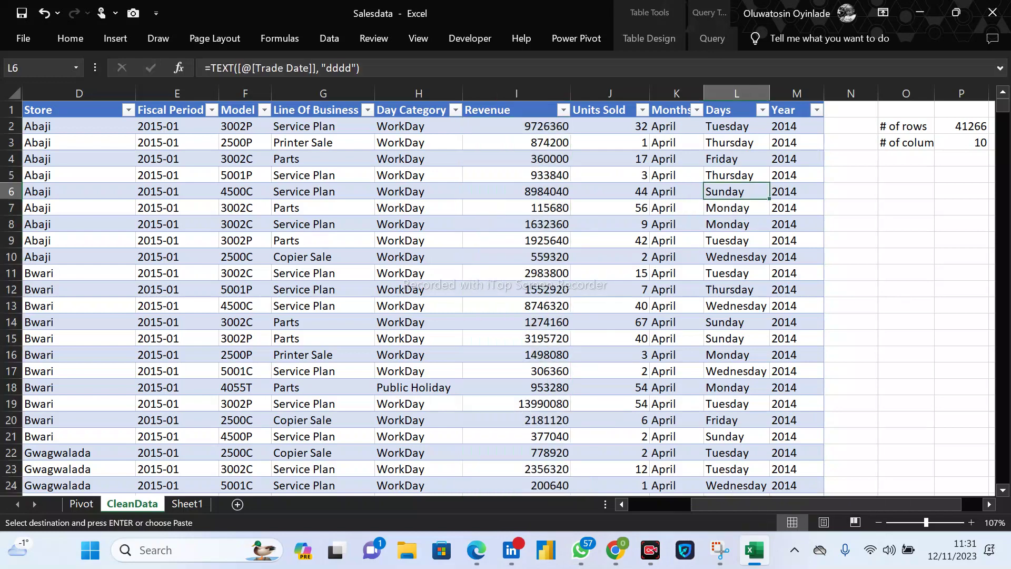
On the Pivot sheet, copy the Average of Revenue PivotTable and paste the copy at A15.
click(81, 504)
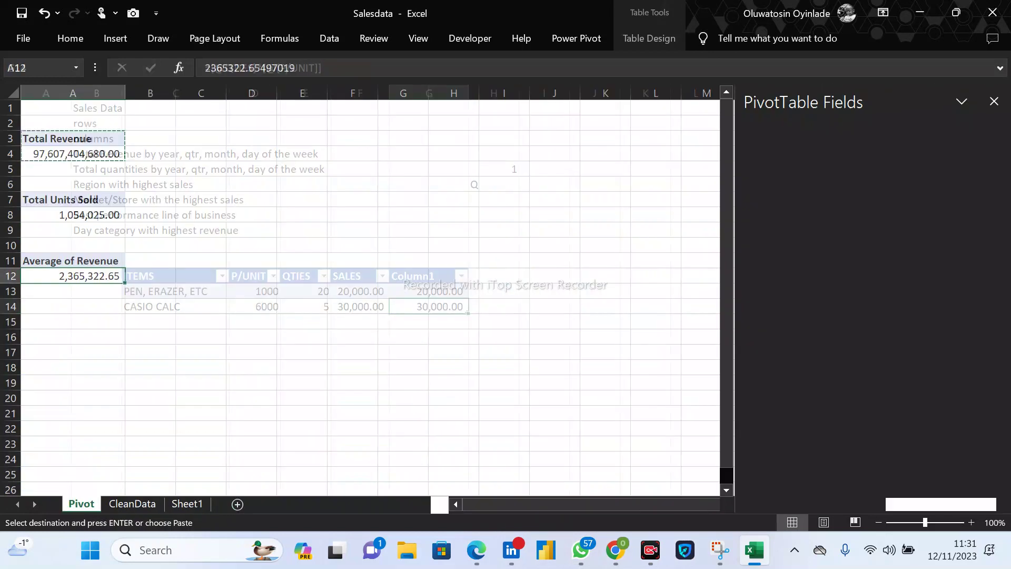
click(72, 307)
drag(73, 261, 72, 276)
key(ctrl+c)
click(73, 322)
key(ctrl+v)
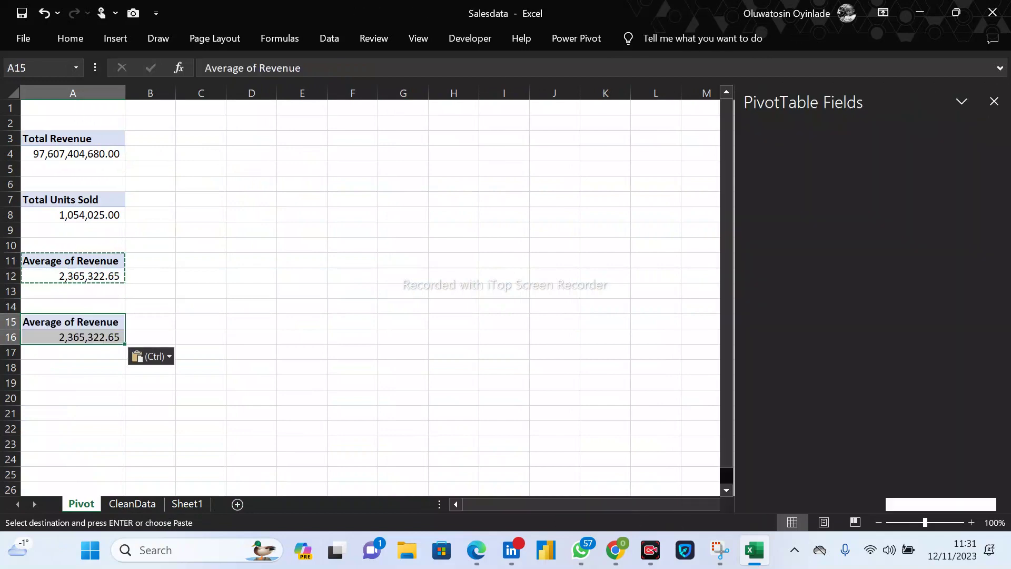
Change the Revenue value of the PivotTable at A15 to be summarized by Sum.
click(72, 322)
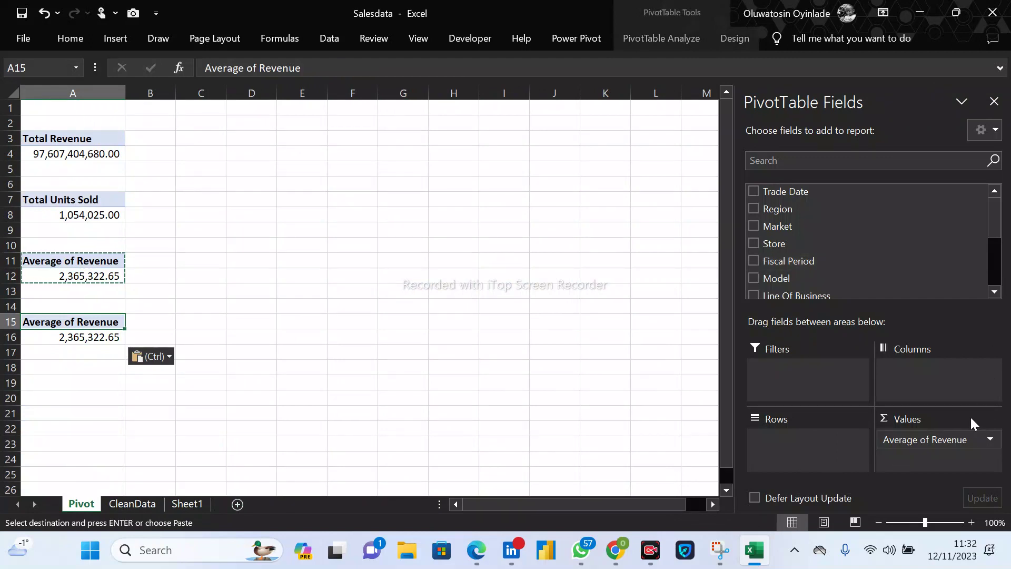
click(991, 440)
click(991, 440)
click(990, 440)
click(964, 426)
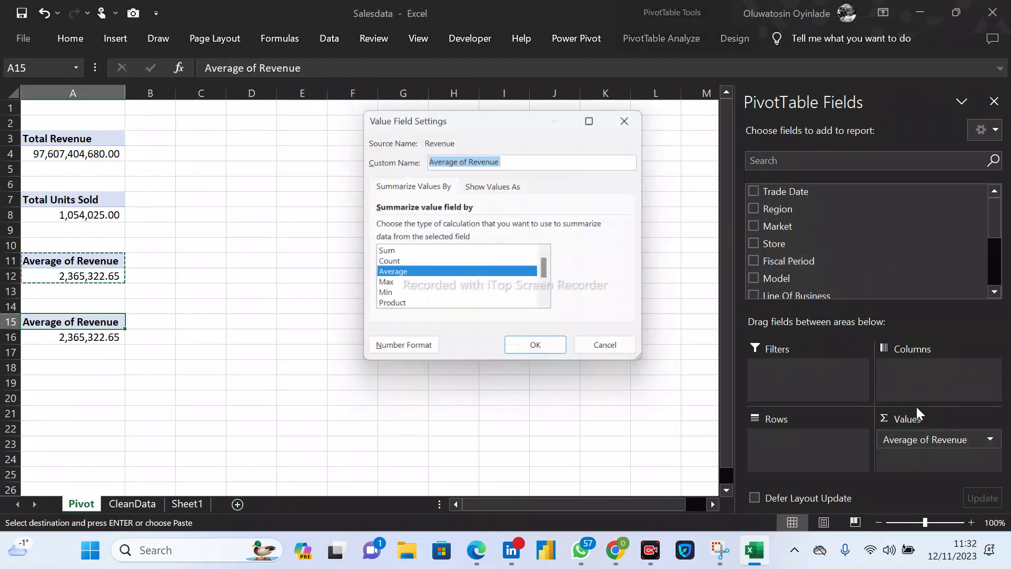
click(453, 253)
click(540, 353)
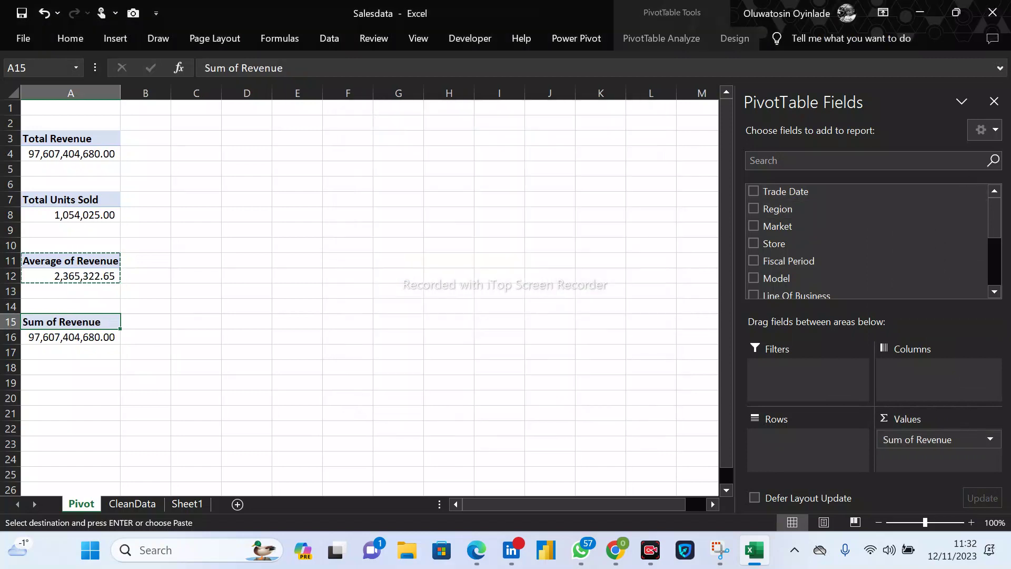
Add the Trade Date field to the rows of the PivotTable at A15, and expand 2014 and 2015 into quarters.
scroll(864, 264, down, 2)
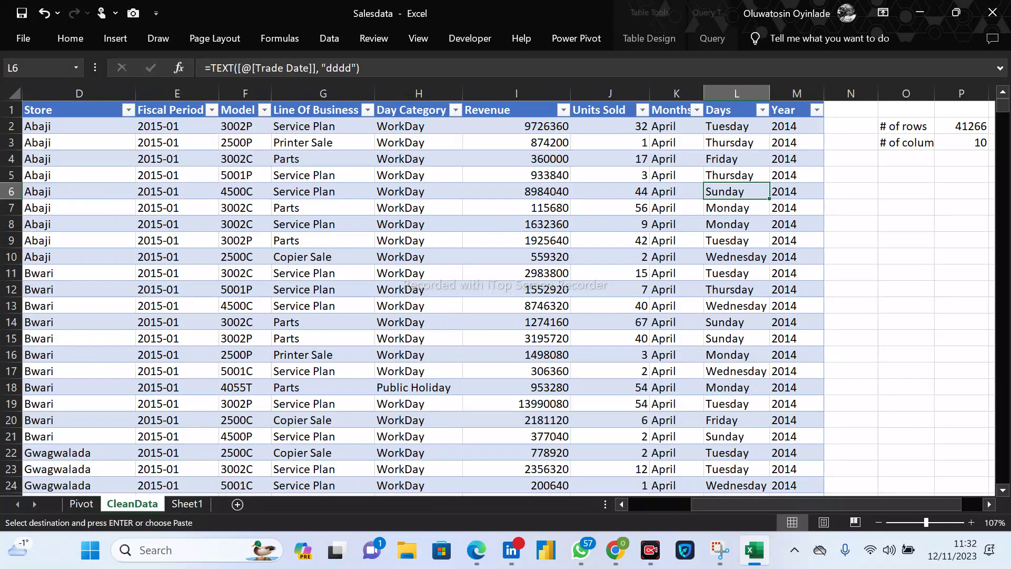
click(132, 504)
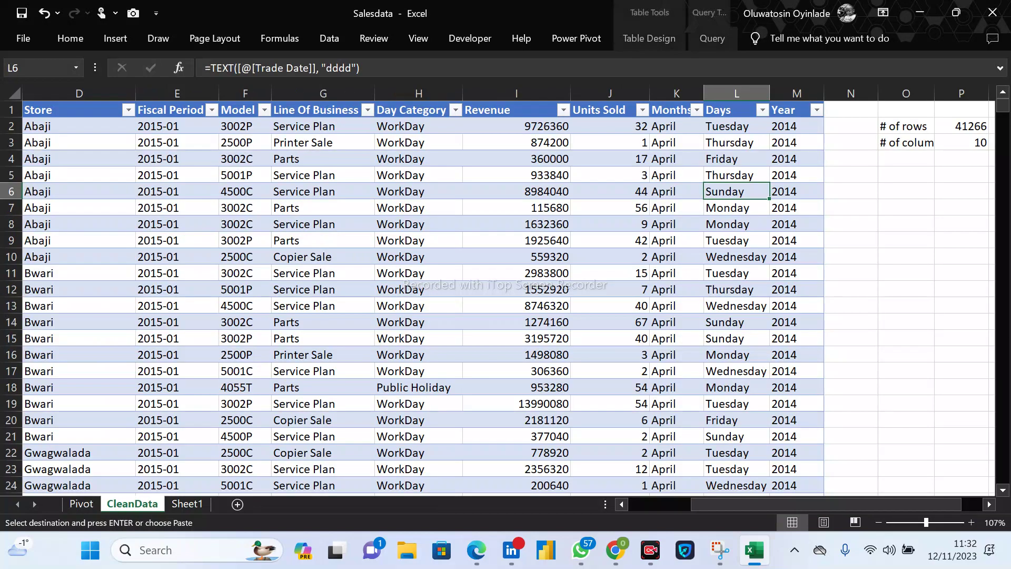
click(642, 506)
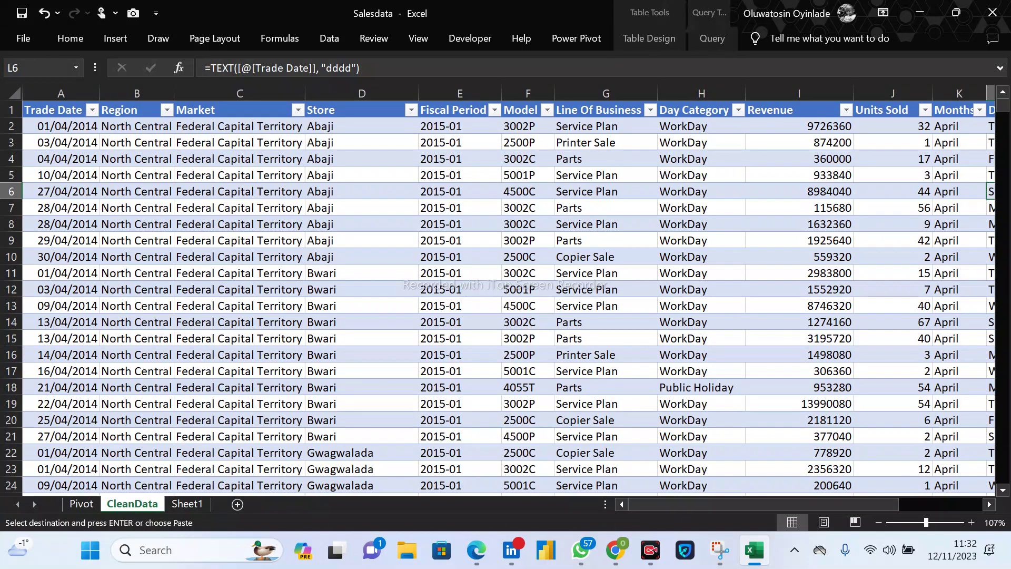
click(81, 504)
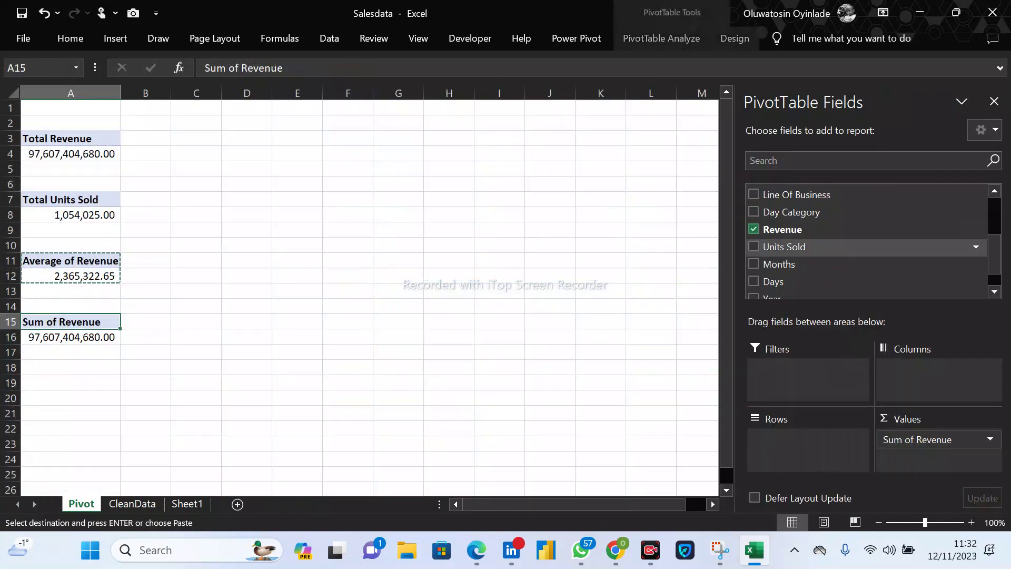
scroll(864, 251, down, 1)
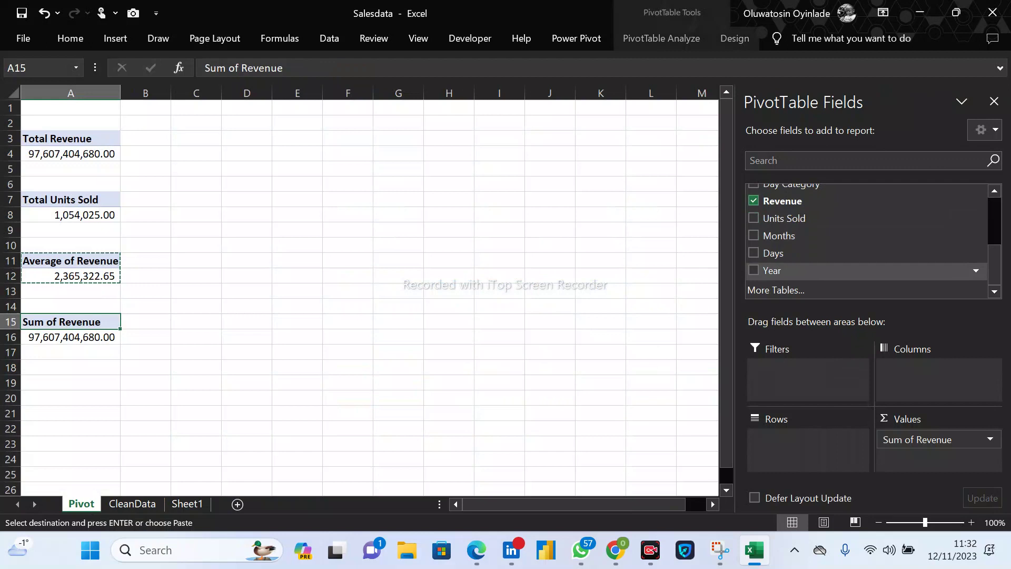
scroll(864, 243, up, 4)
drag(786, 191, 803, 441)
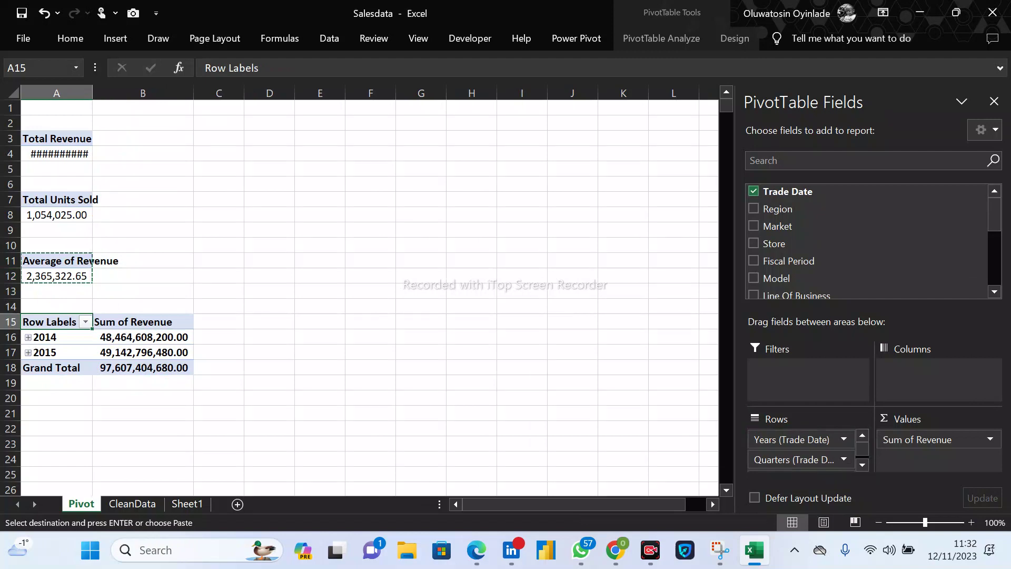
click(29, 337)
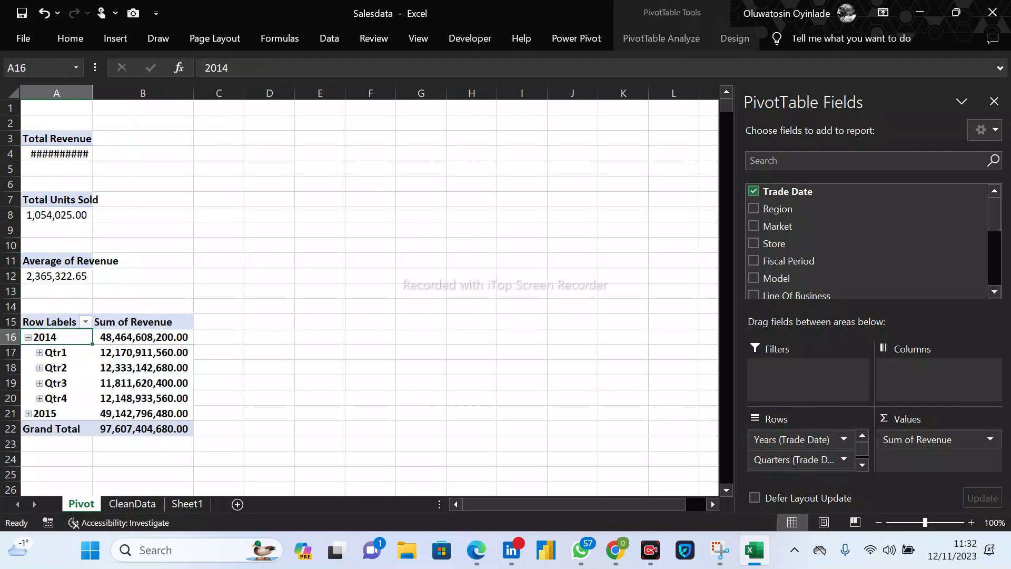
click(29, 414)
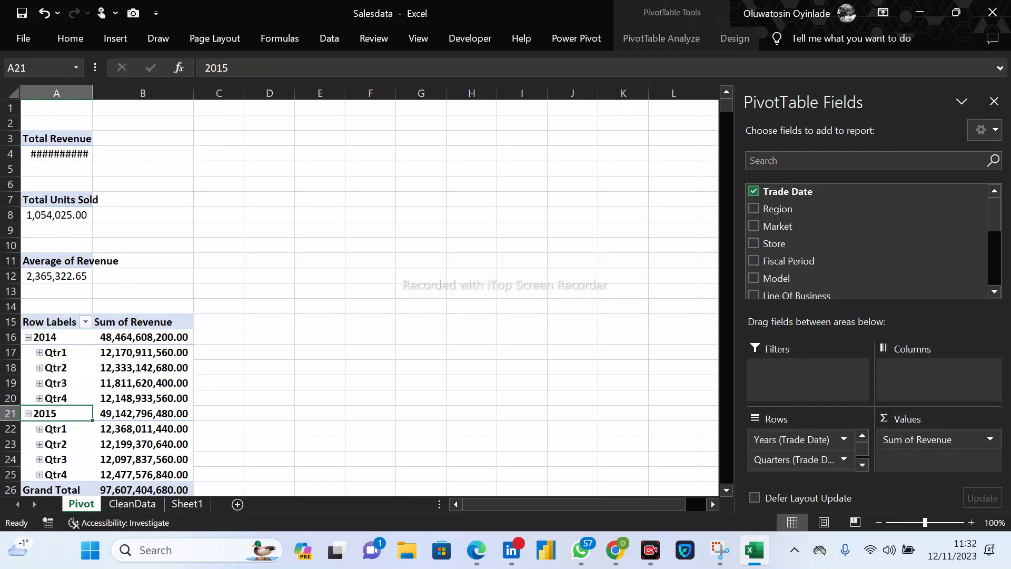
Review the quarterly Sum of Revenue values for 2014 and 2015 in the PivotTable at A15.
scroll(360, 298, down, 3)
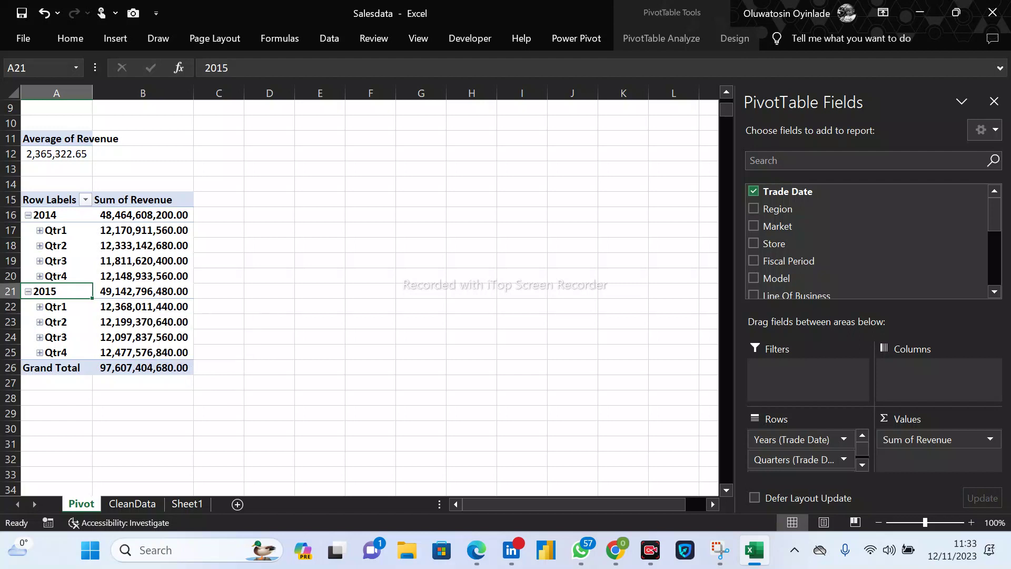
click(124, 352)
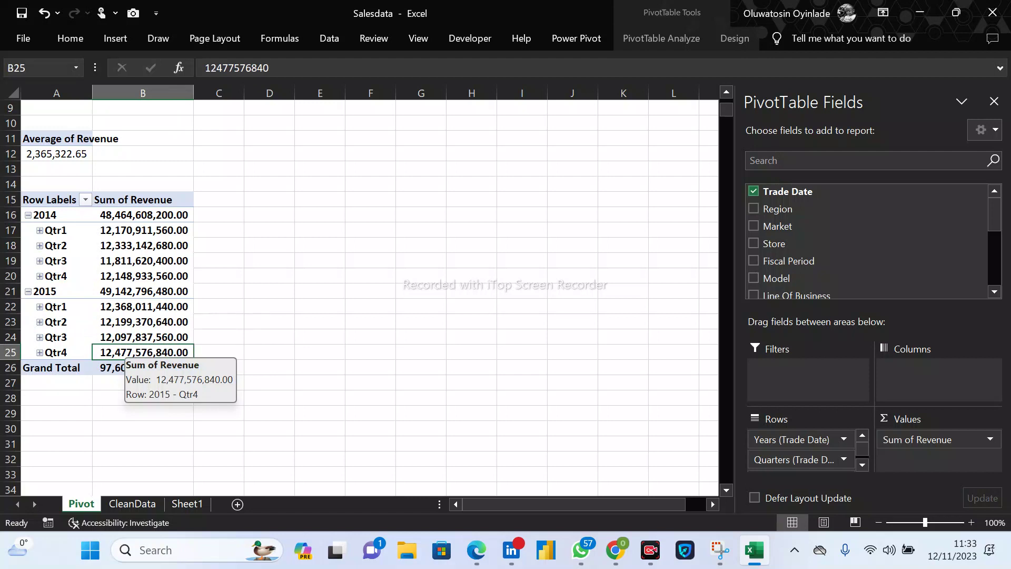
click(124, 307)
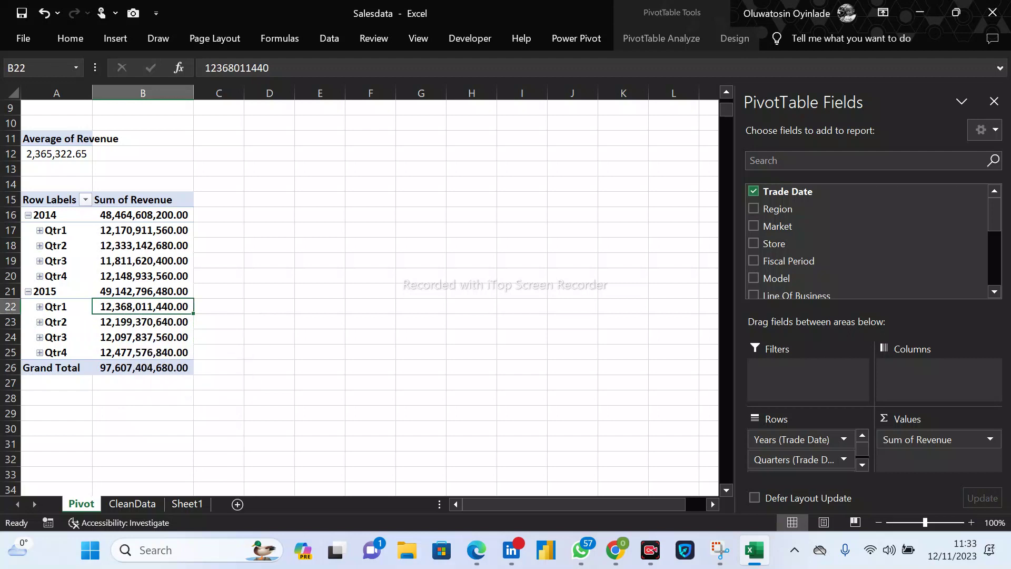
click(134, 322)
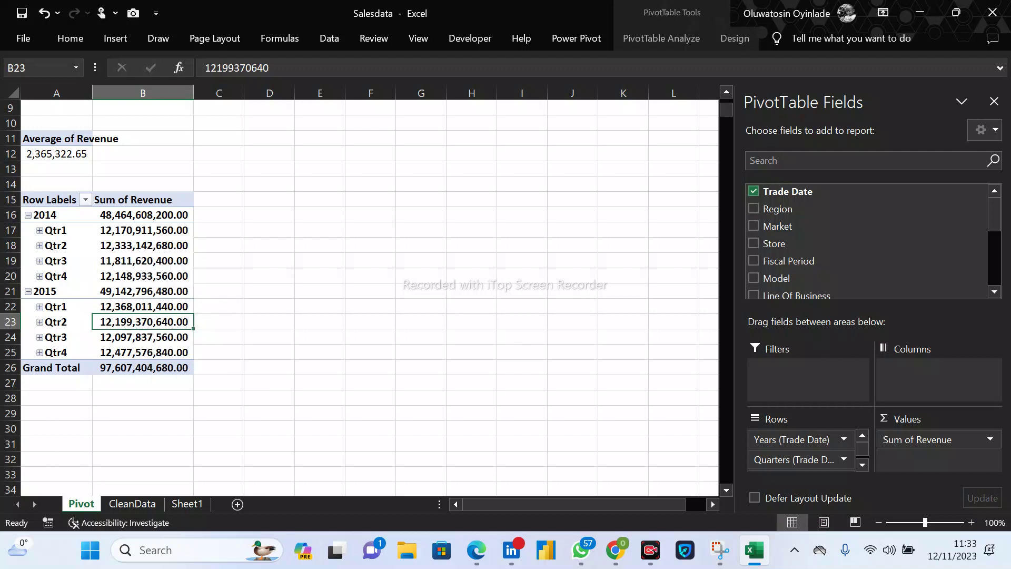
click(130, 260)
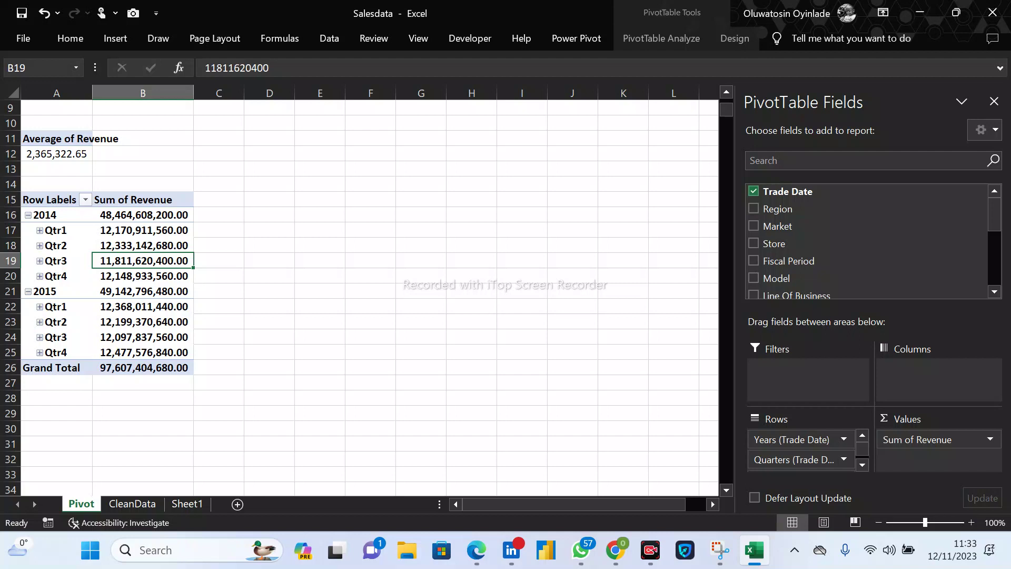
Copy the Average of Revenue PivotTable at A11:A12 and paste the copy at A29.
click(56, 413)
drag(56, 138, 56, 154)
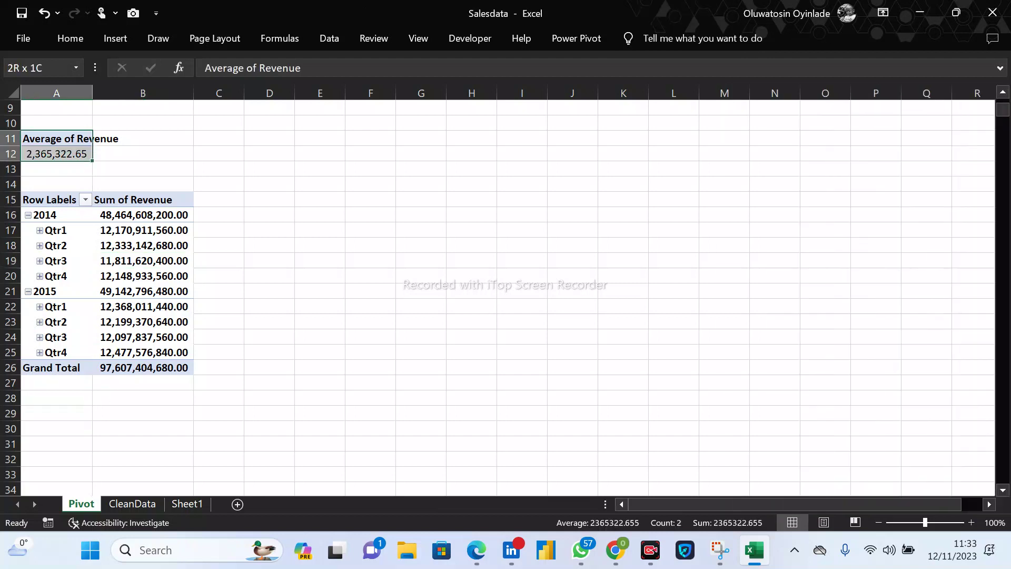
key(ctrl+c)
click(56, 413)
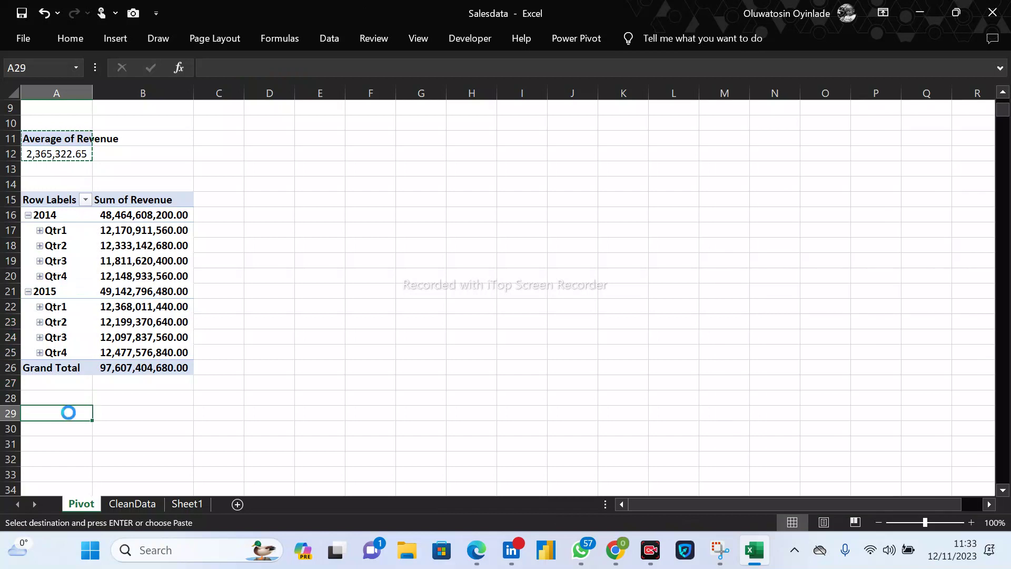
key(ctrl+v)
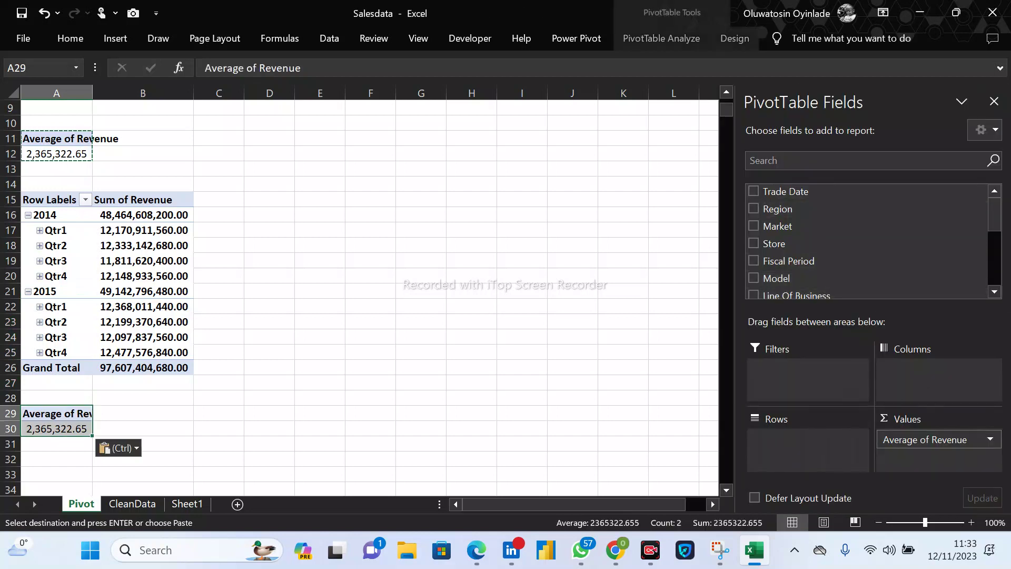
Add Years (Trade Date) to the rows of the PivotTable at A29 and summarize its Revenue value by Sum.
scroll(811, 279, down, 5)
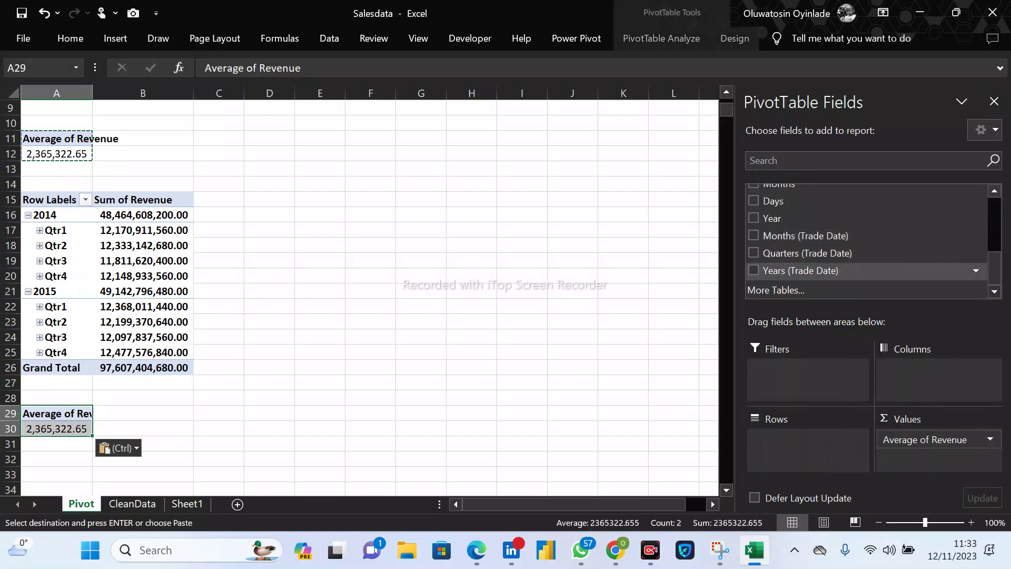
drag(806, 270, 805, 444)
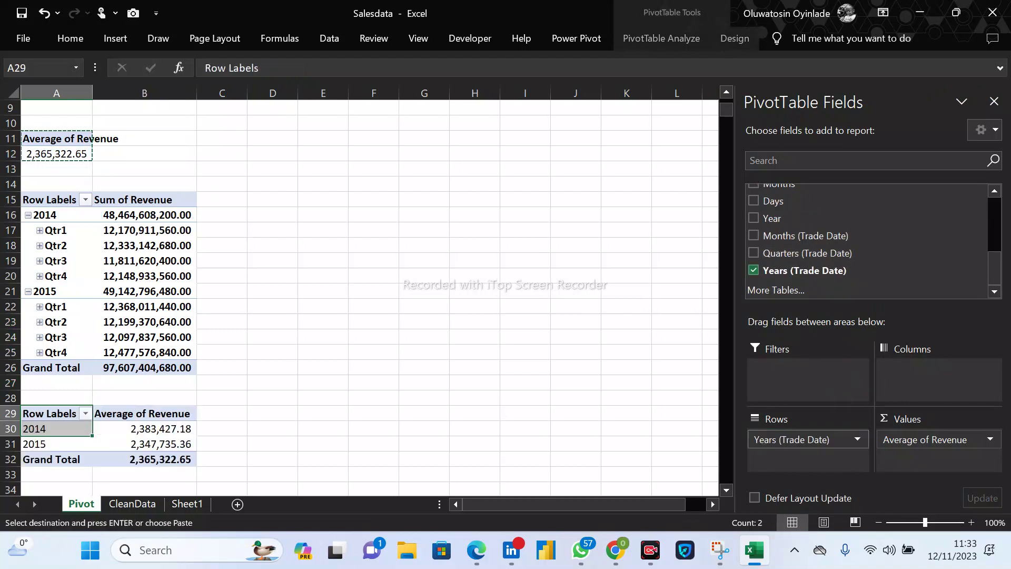
click(990, 439)
click(923, 420)
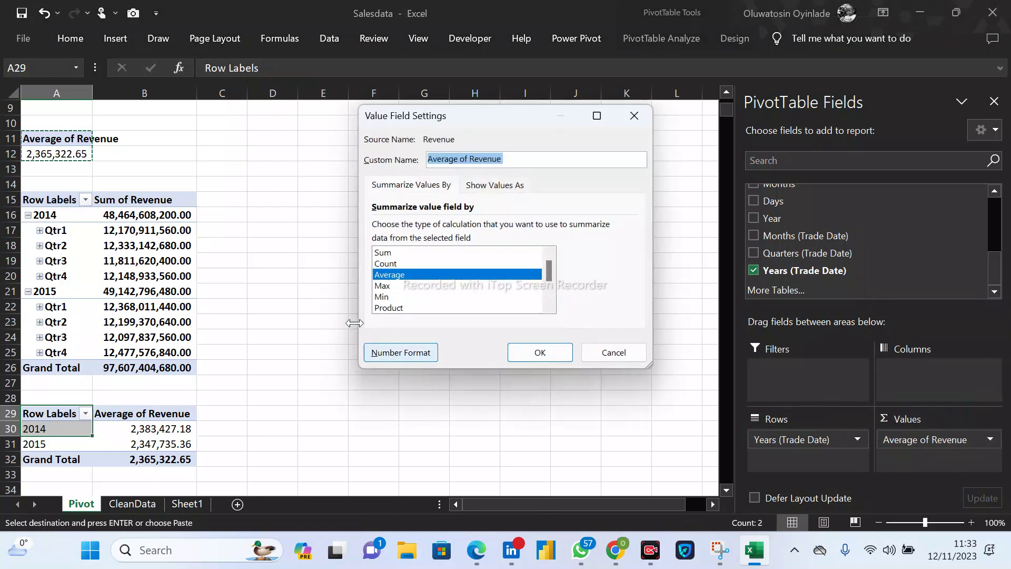
click(386, 263)
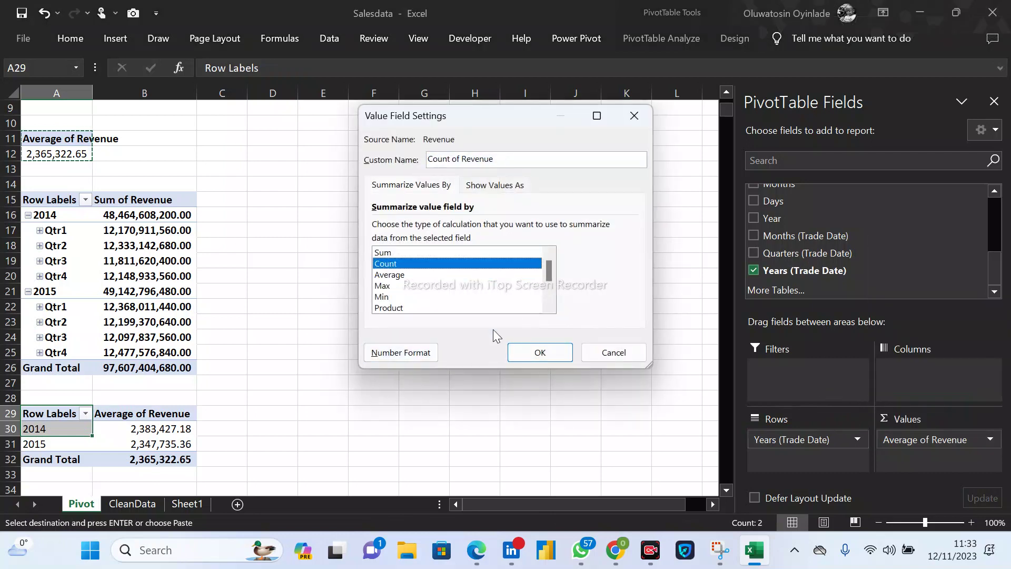
click(383, 253)
click(532, 352)
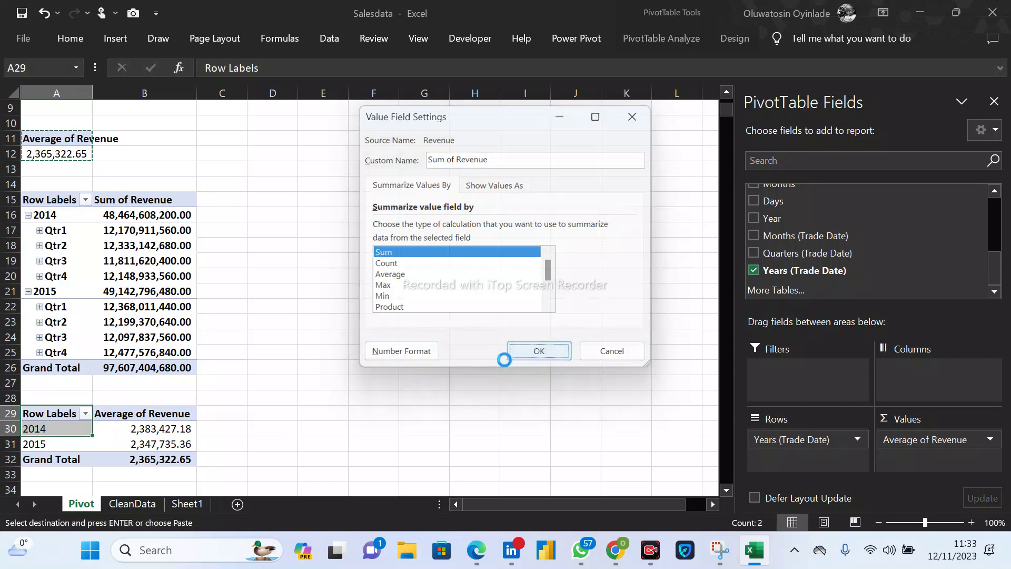
Rename the Row Labels header of the yearly revenue PivotTable in A29 to Year.
scroll(358, 295, down, 4)
click(56, 291)
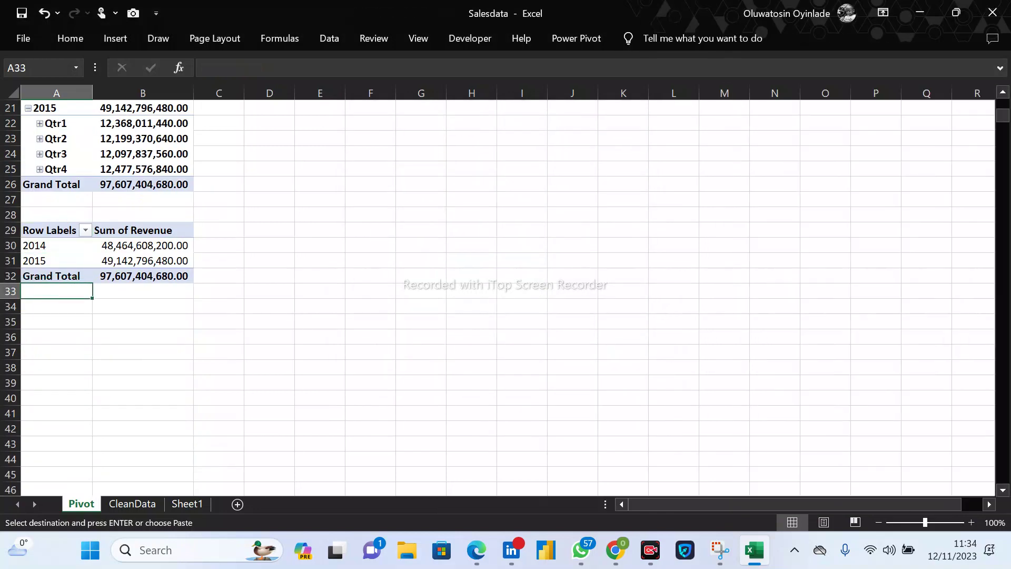
scroll(57, 292, up, 3)
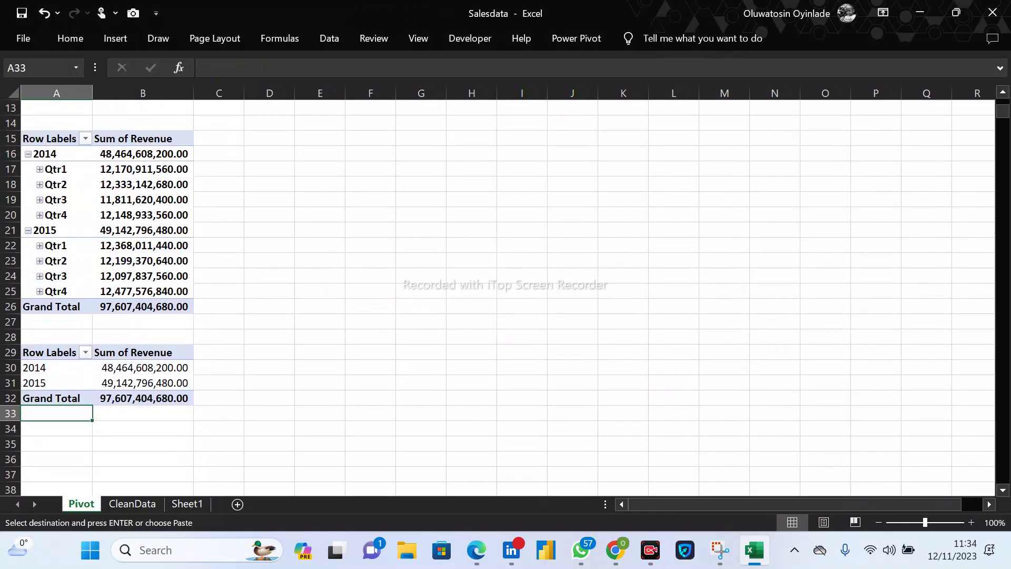
click(145, 383)
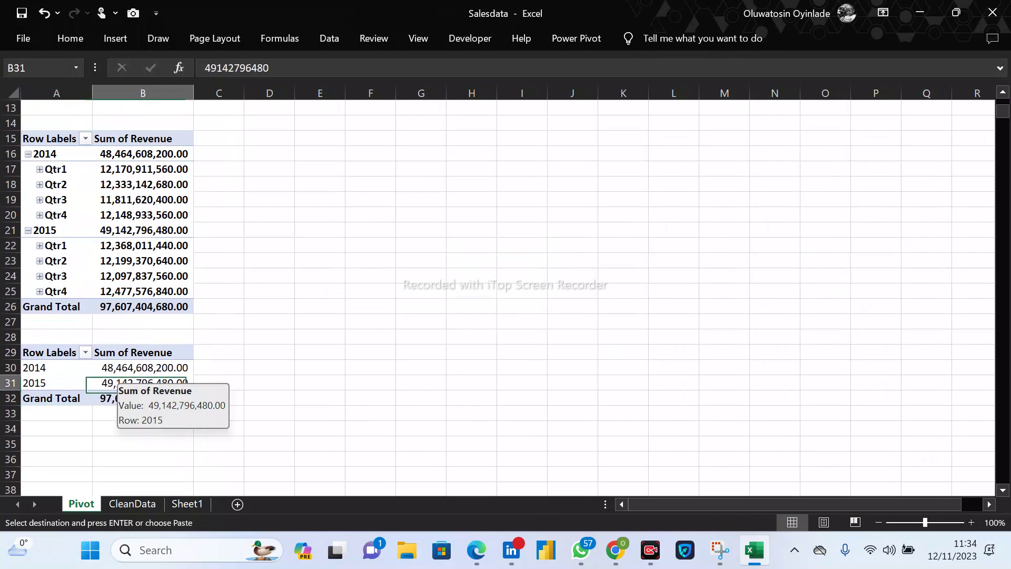
click(47, 367)
click(51, 352)
text(Year)
key(Return)
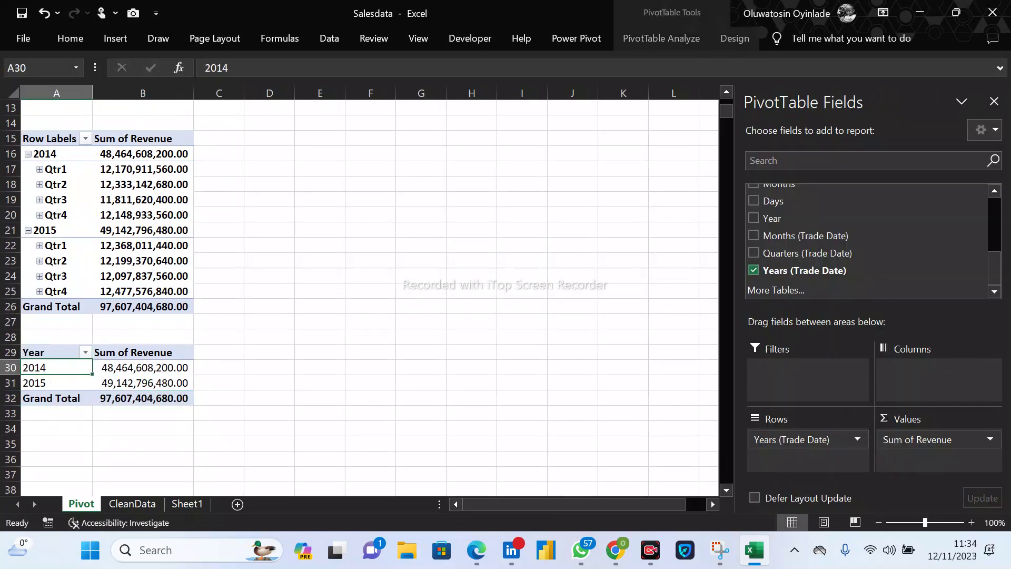
Rename the Row Labels header of the quarterly revenue PivotTable in A15 to Year_Qtr and adjust the width of column A.
scroll(358, 295, up, 4)
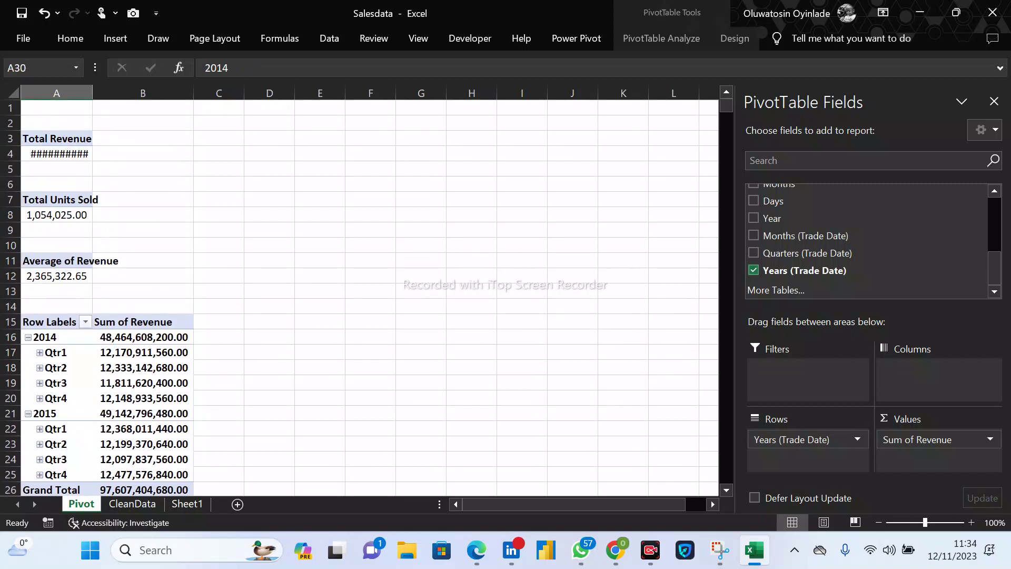
click(50, 322)
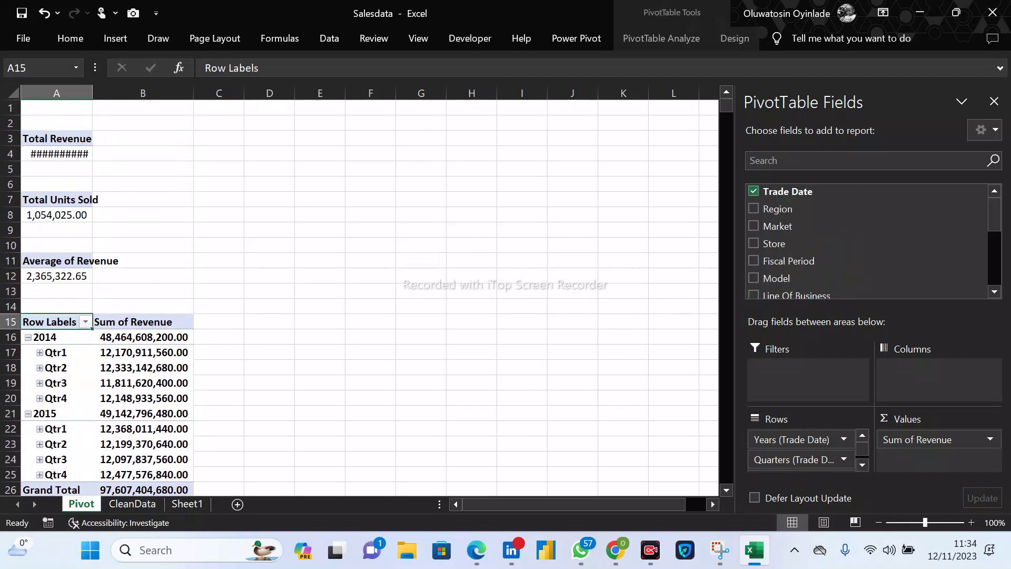
drag(93, 92, 124, 93)
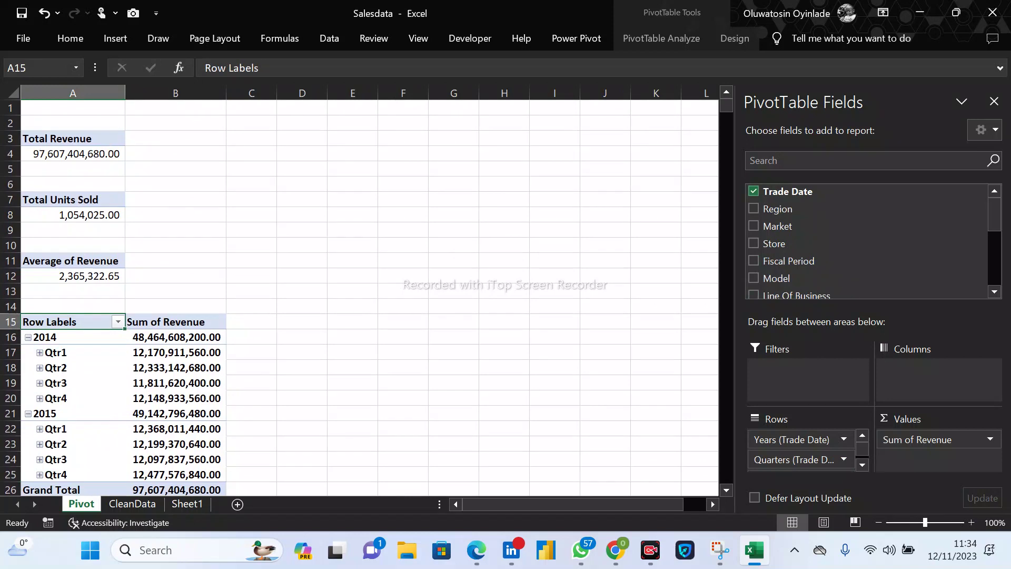
scroll(359, 295, down, 3)
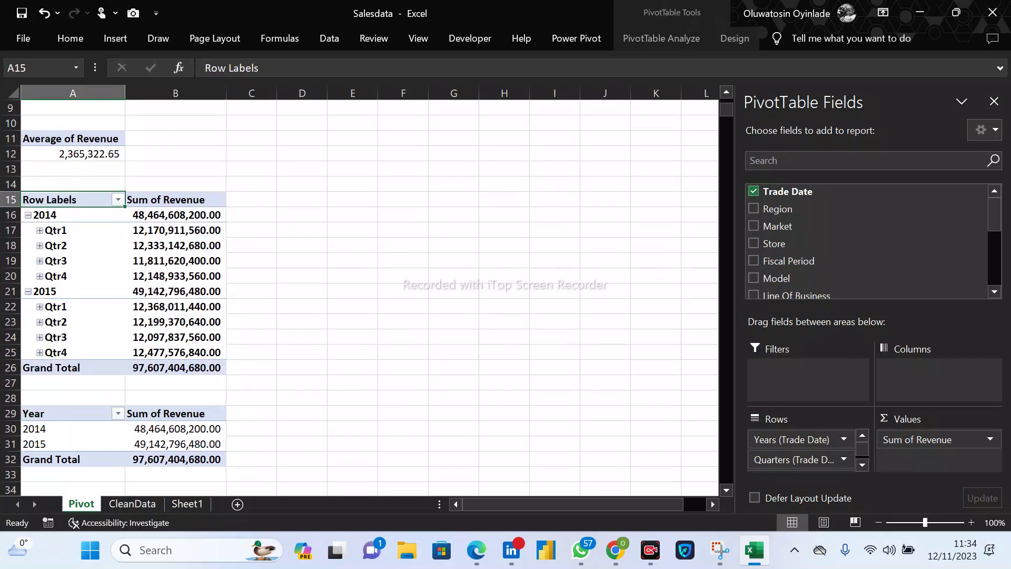
text(Year_Qtr)
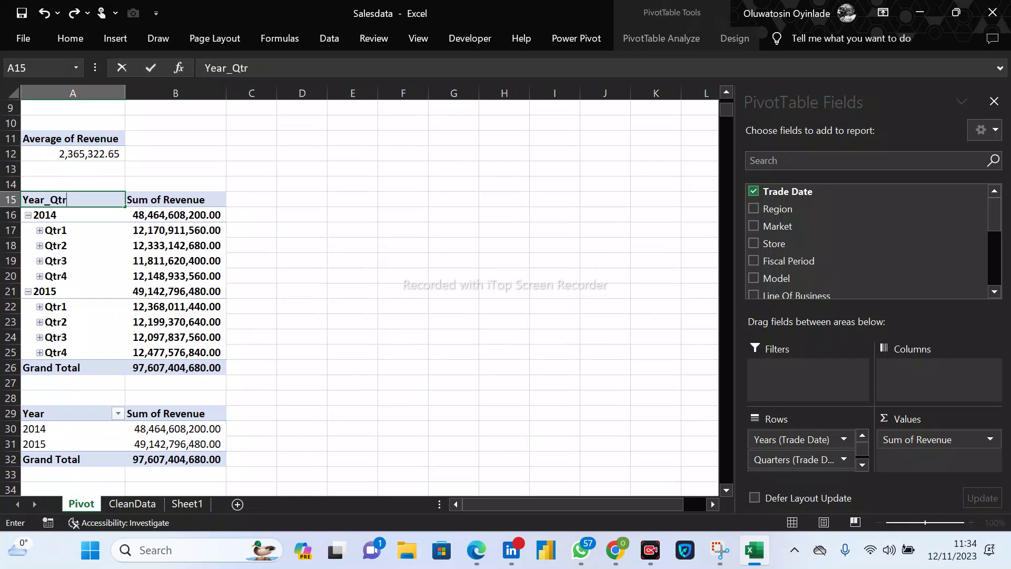
key(Return)
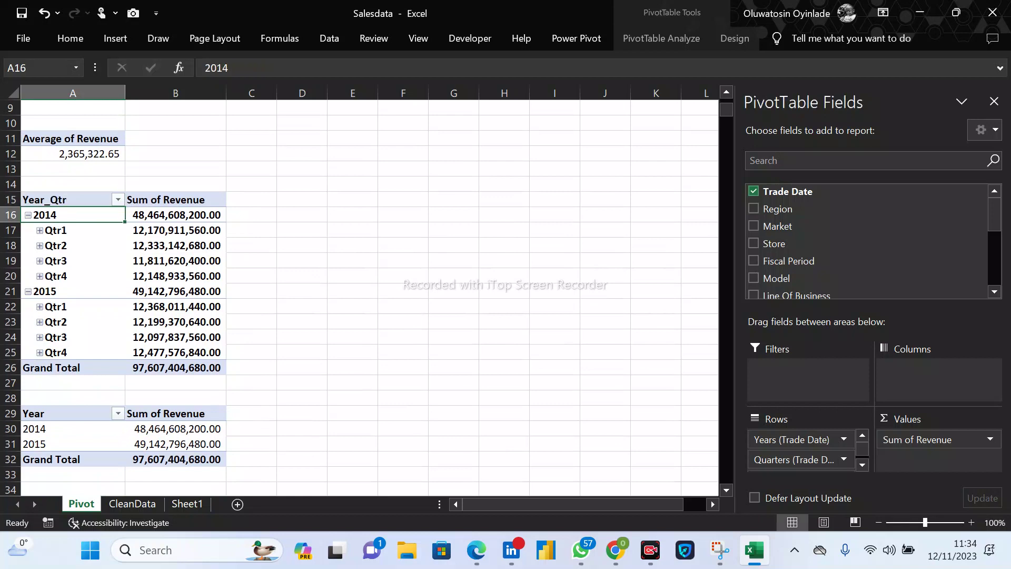
double_click(125, 92)
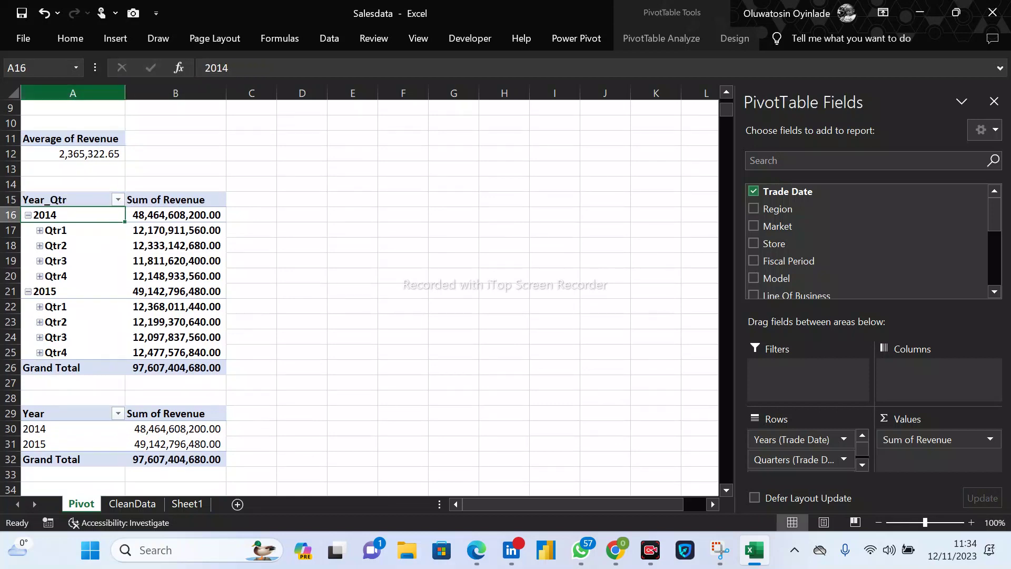
drag(125, 93, 102, 93)
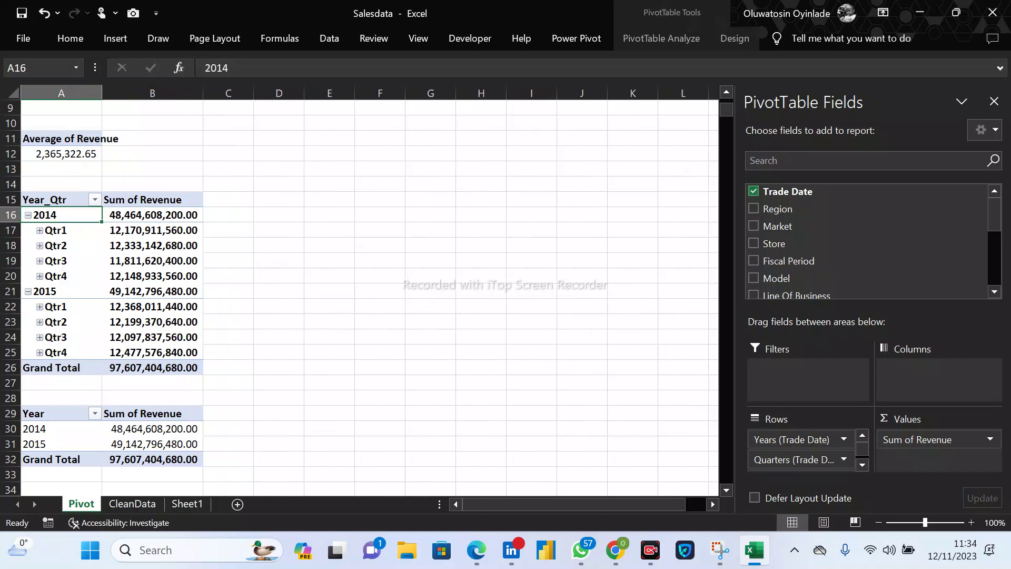
Compare the 2014 and 2015 revenue totals in the yearly PivotTable with the quarterly one.
scroll(102, 93, down, 3)
click(152, 169)
click(152, 322)
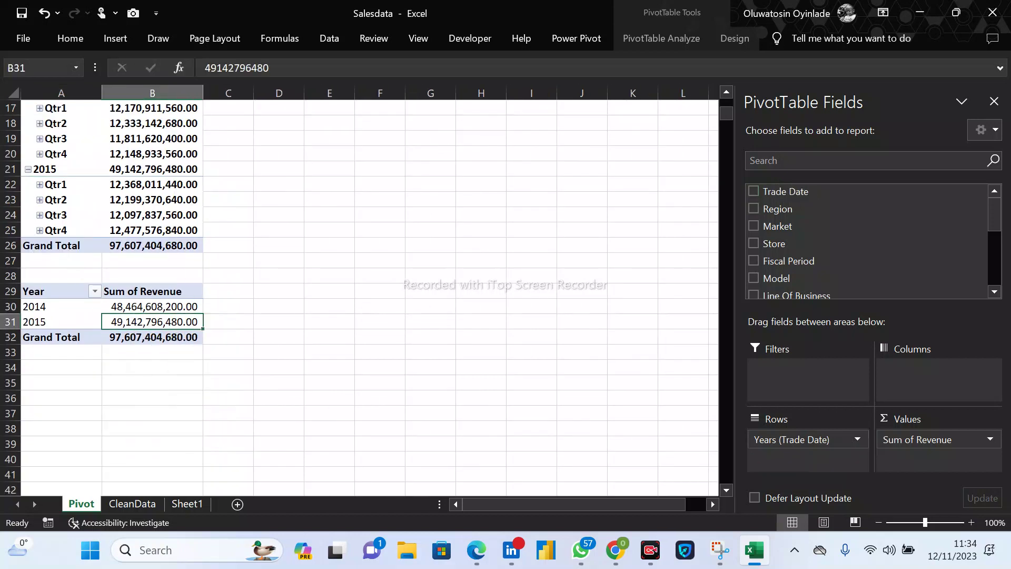
click(153, 307)
click(152, 322)
Copy the yearly revenue PivotTable at A29:B32 and paste the copy at A35.
click(61, 367)
drag(61, 291, 152, 337)
key(ctrl+c)
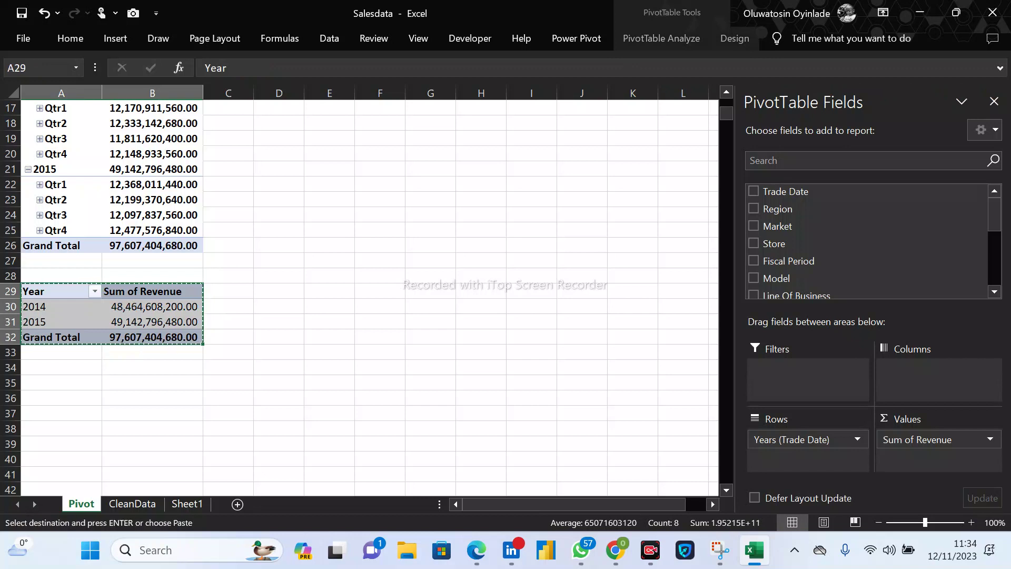
click(70, 383)
key(ctrl+v)
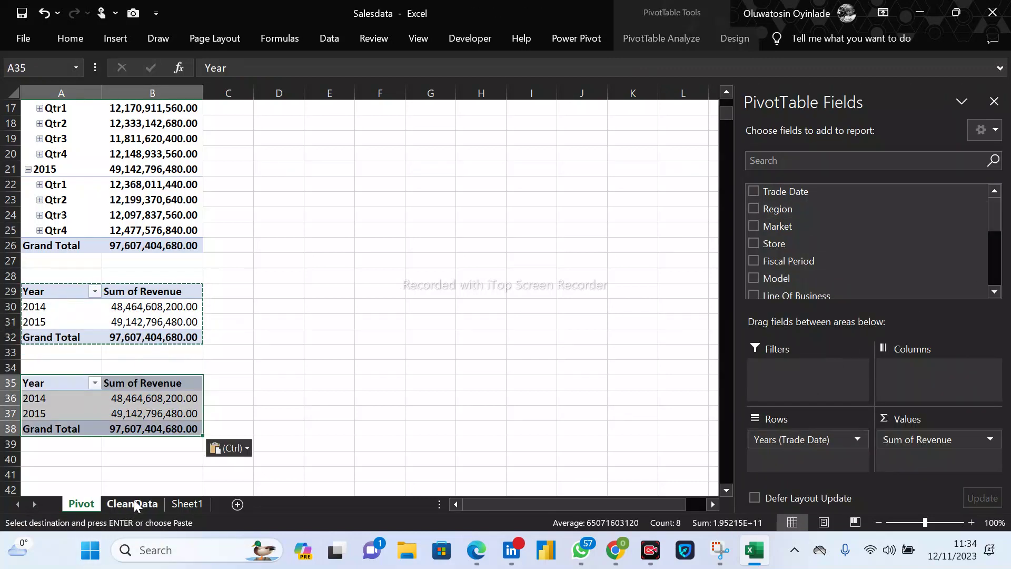
Replace Years (Trade Date) with Months (Trade Date) in the rows of the PivotTable at A35.
scroll(756, 268, down, 6)
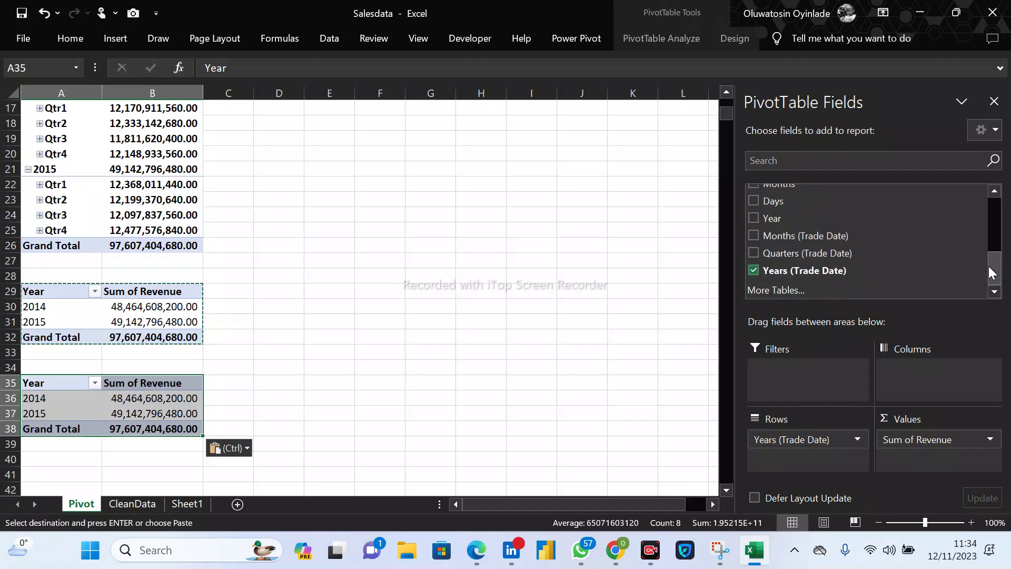
click(755, 270)
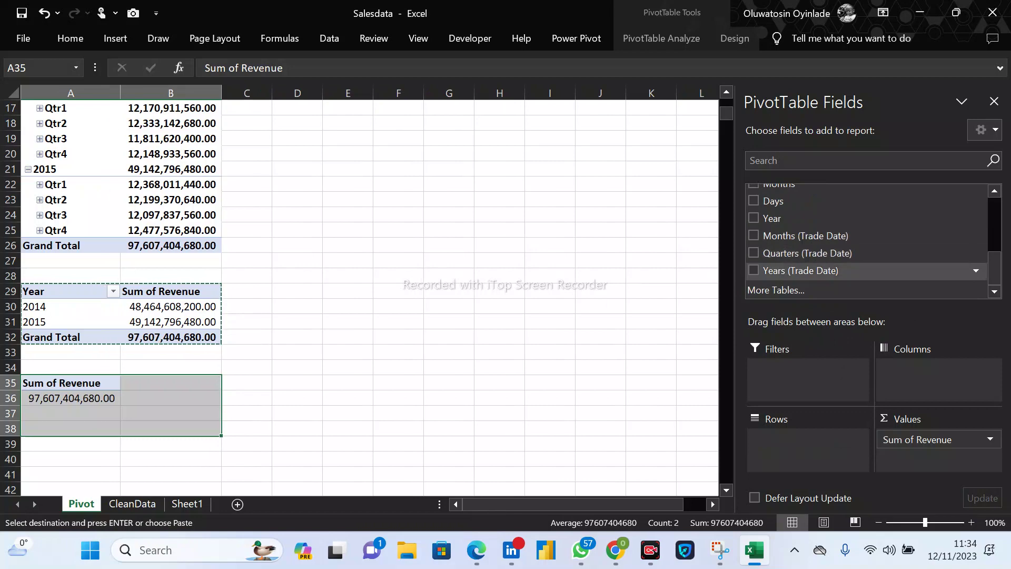
click(755, 236)
scroll(368, 298, down, 7)
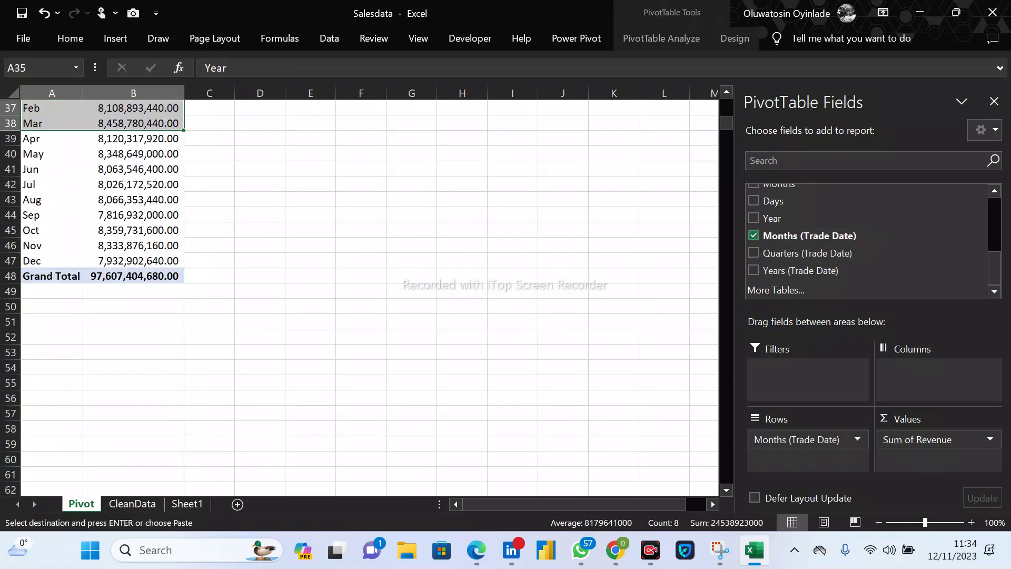
scroll(369, 298, up, 4)
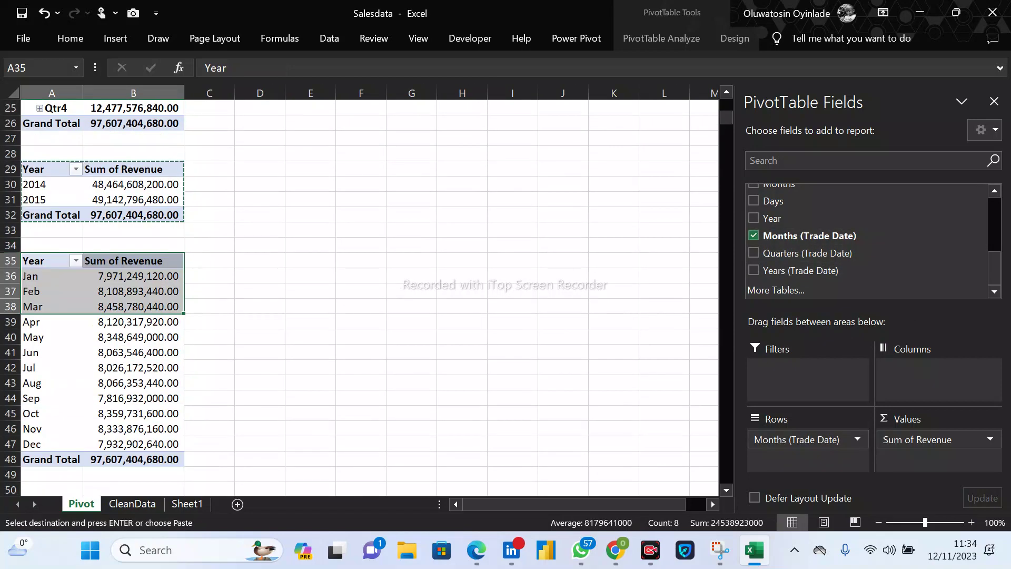
Rename the Year header of the monthly revenue PivotTable in A35 to Month.
click(45, 261)
text(MOnth)
key(BackSpace)
key(BackSpace)
key(BackSpace)
key(BackSpace)
text(onth)
key(Return)
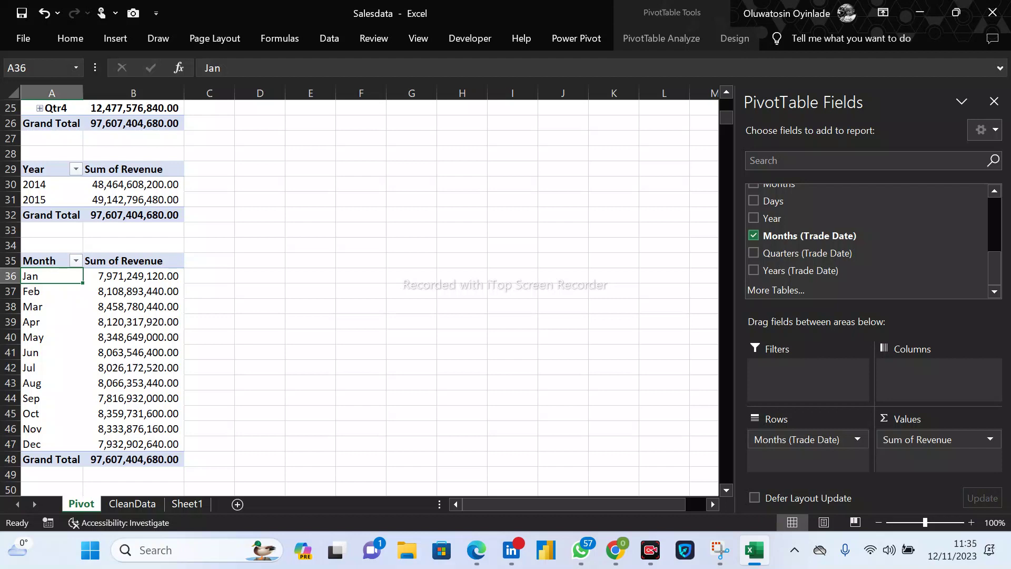
Check the January, September and December revenue values in the monthly PivotTable.
click(115, 275)
click(134, 398)
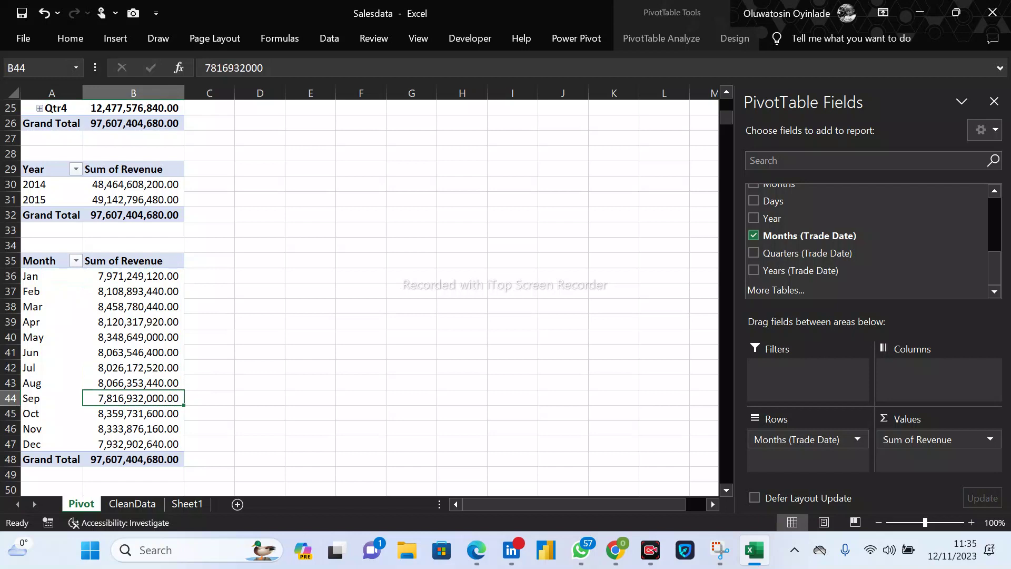
click(133, 443)
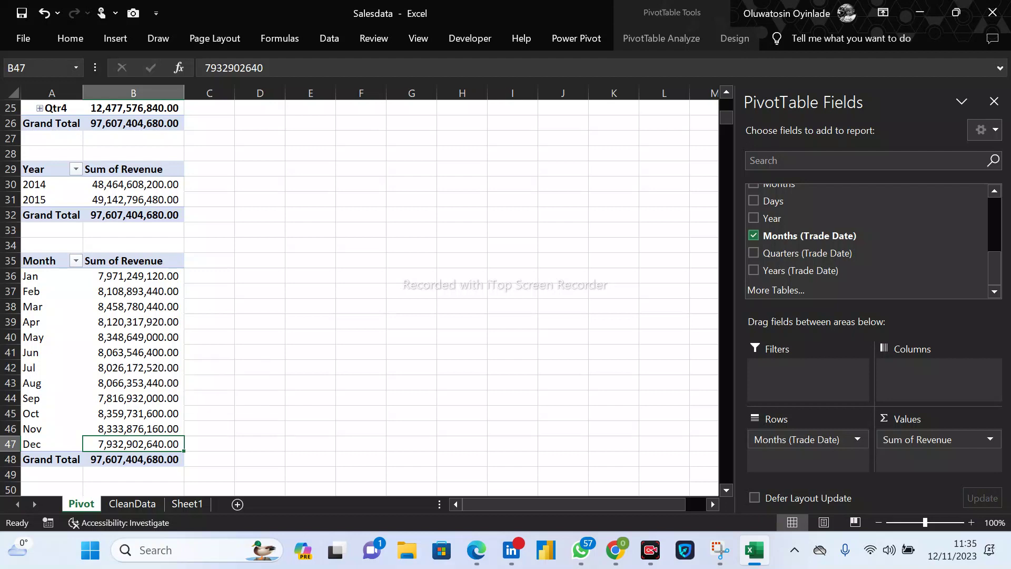
Examine the Store and Line Of Business filter values on the CleanData sheet.
click(127, 504)
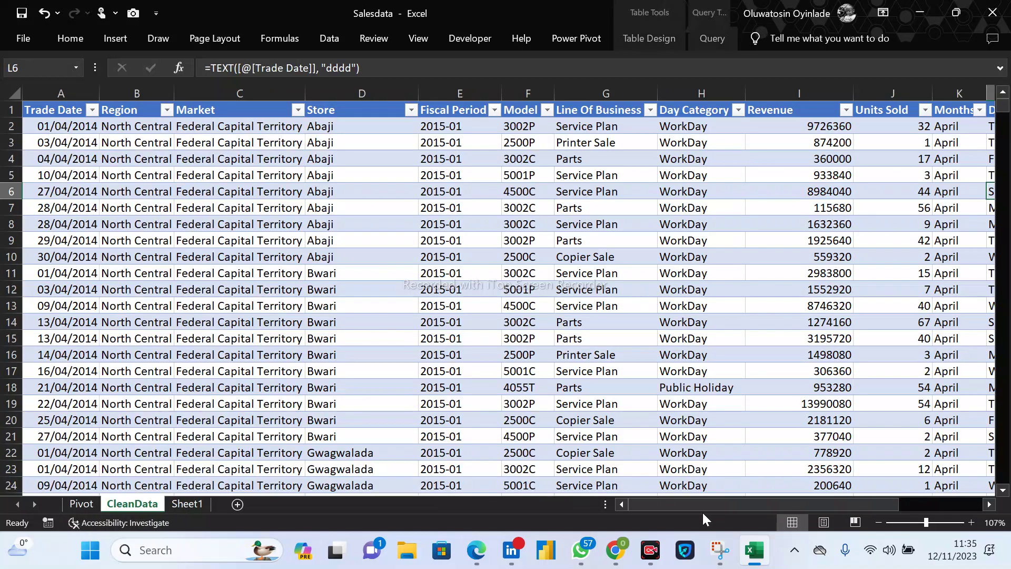
drag(697, 504, 747, 474)
click(362, 126)
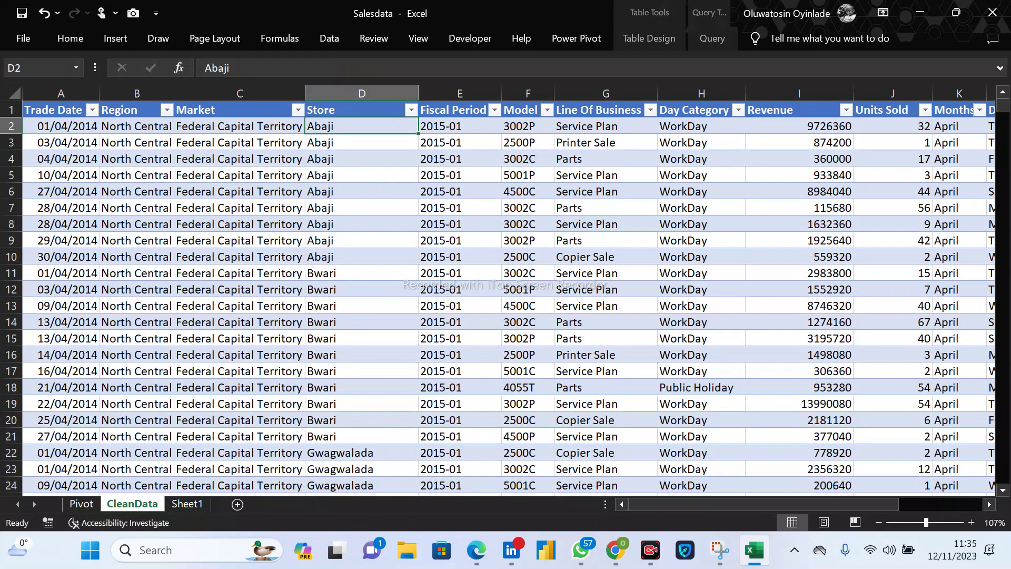
click(411, 109)
drag(410, 309, 405, 400)
click(353, 437)
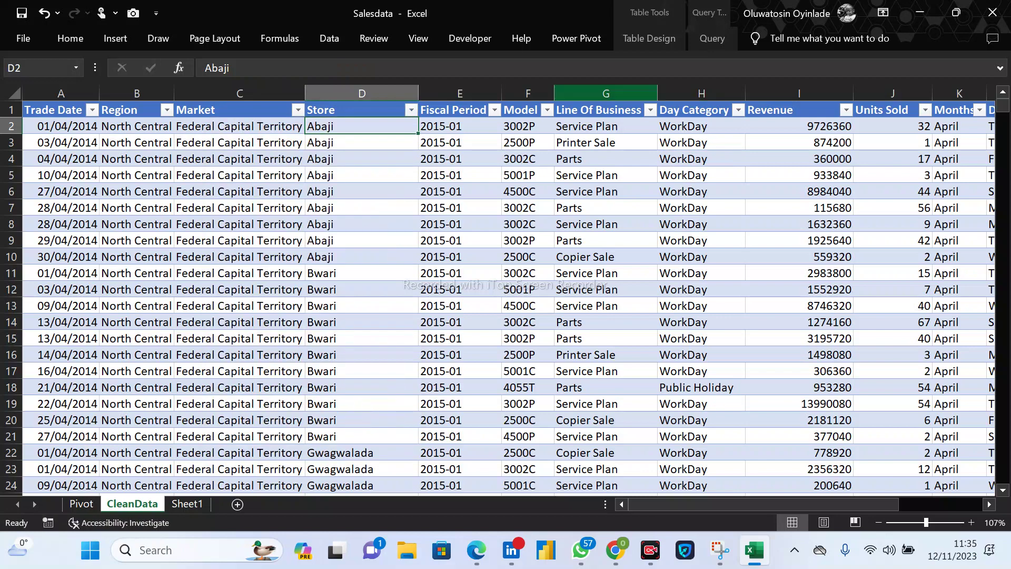
click(652, 110)
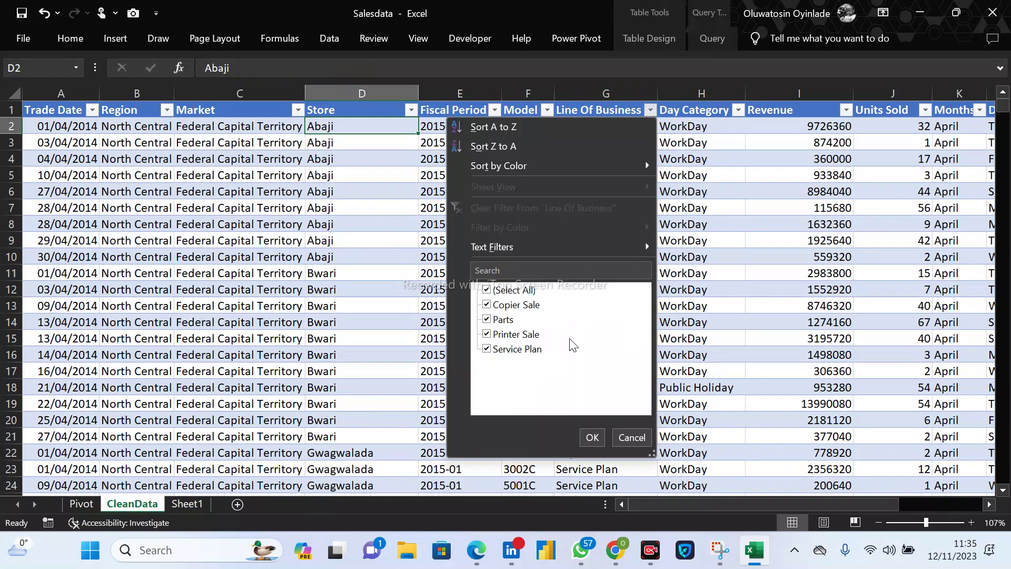
click(592, 438)
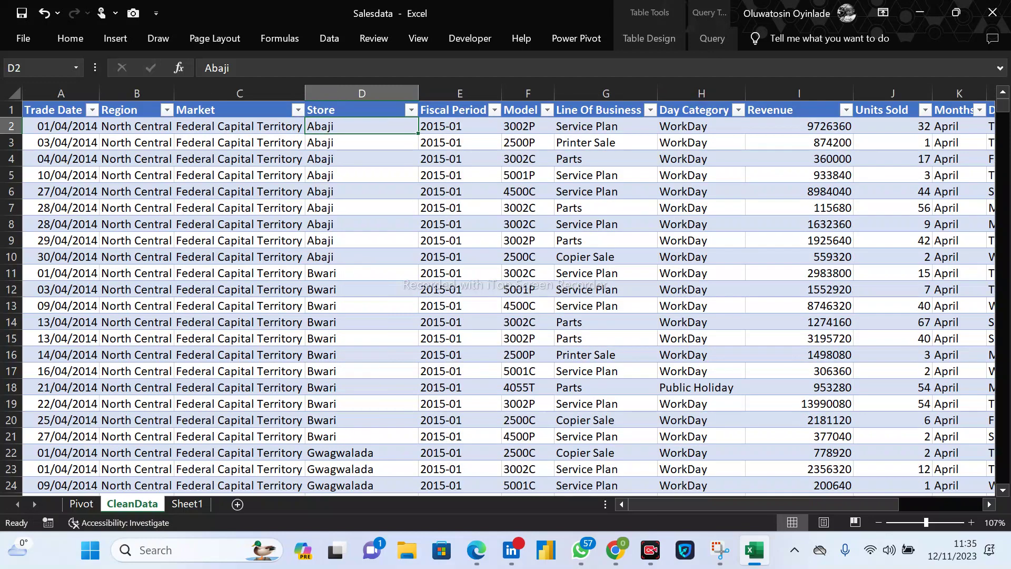
Switch to the Google Meet call in Chrome to check it, and return to Excel to look over the CleanData columns.
click(615, 550)
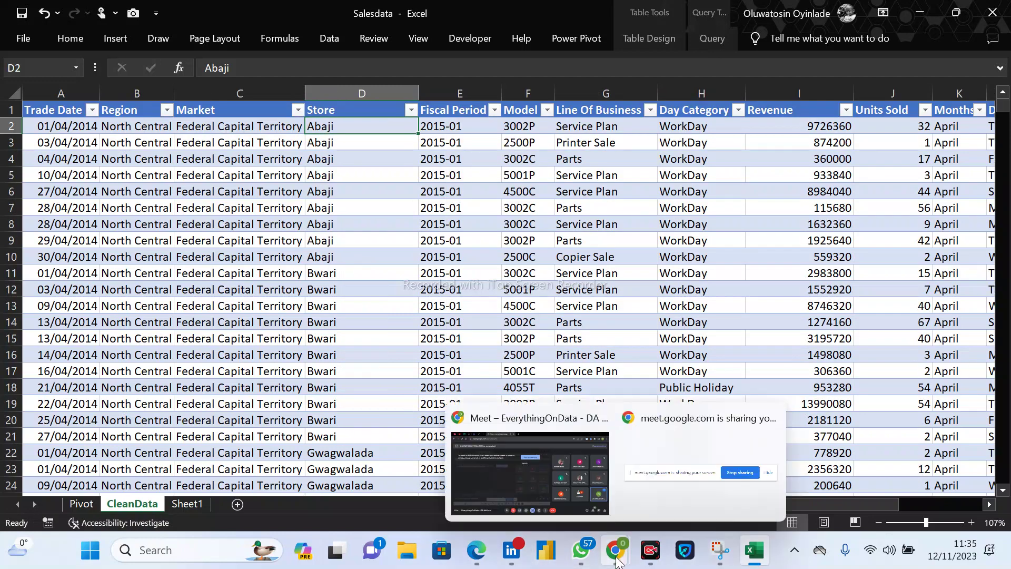
click(518, 461)
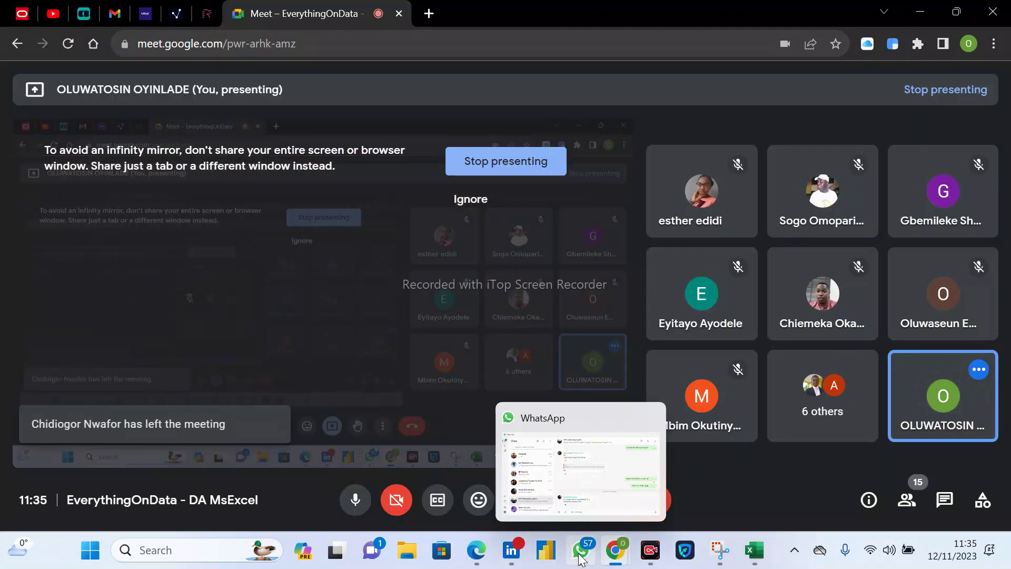
mouse_move(615, 549)
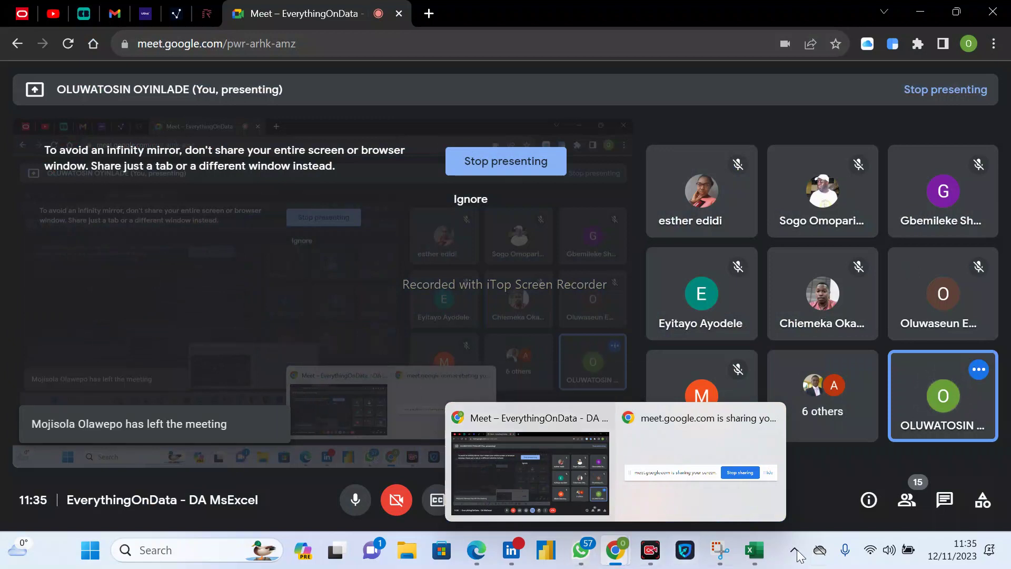
click(755, 550)
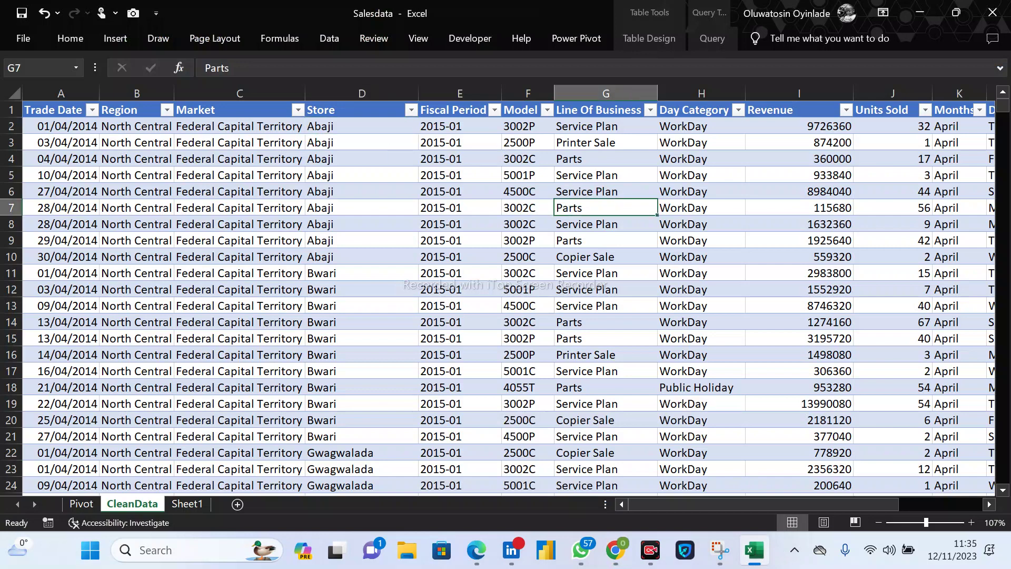
drag(735, 499, 768, 513)
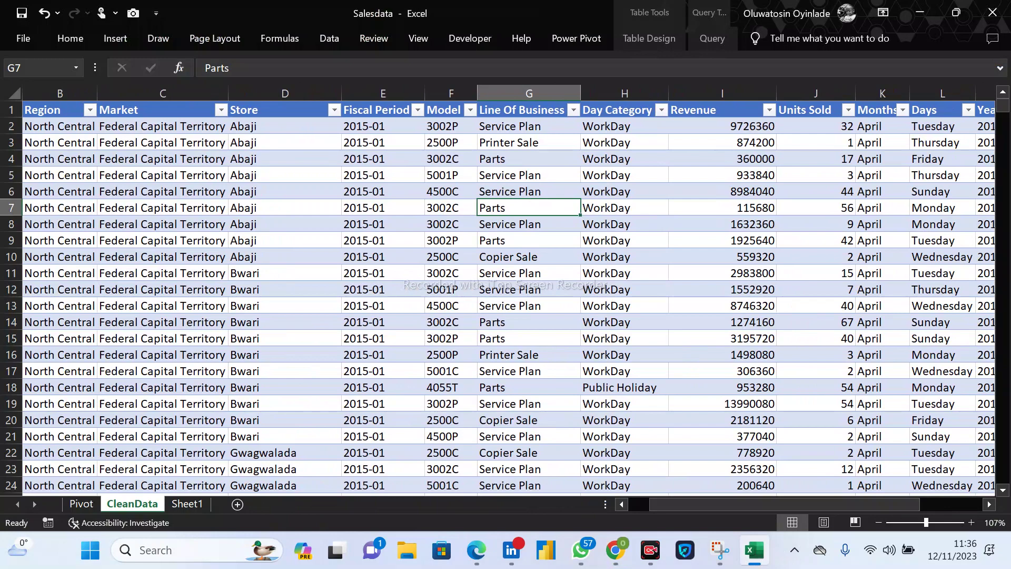
scroll(497, 291, down, 3)
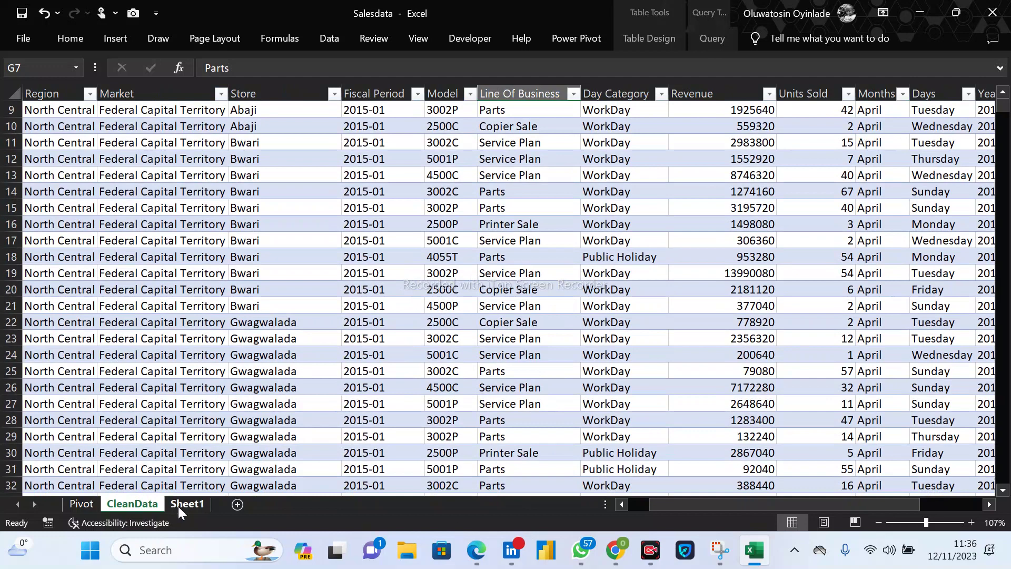
Widen column A of the Pivot sheet so the Total Revenue and Average of Revenue figures fit.
click(80, 504)
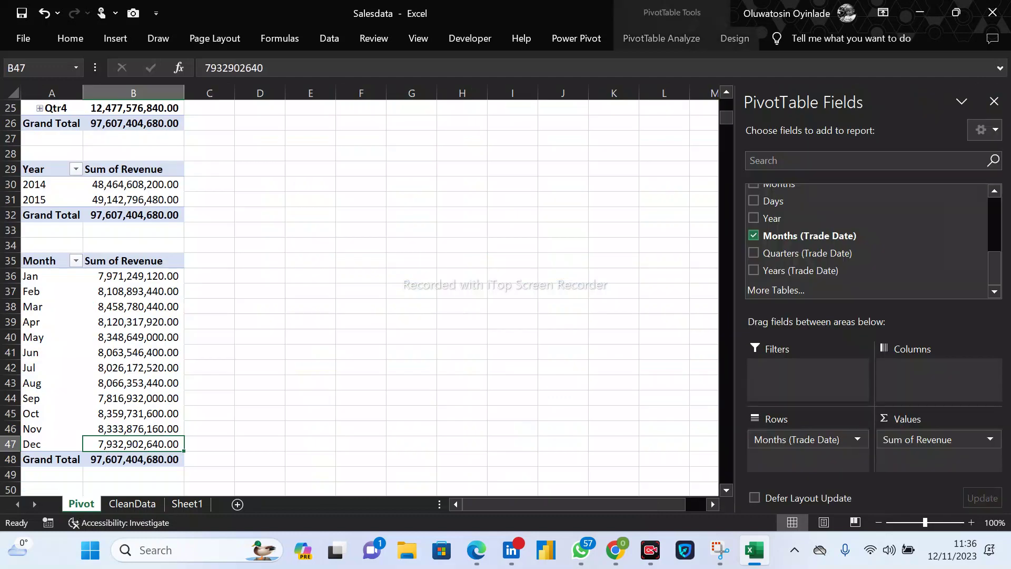
scroll(369, 295, down, 3)
scroll(369, 295, up, 8)
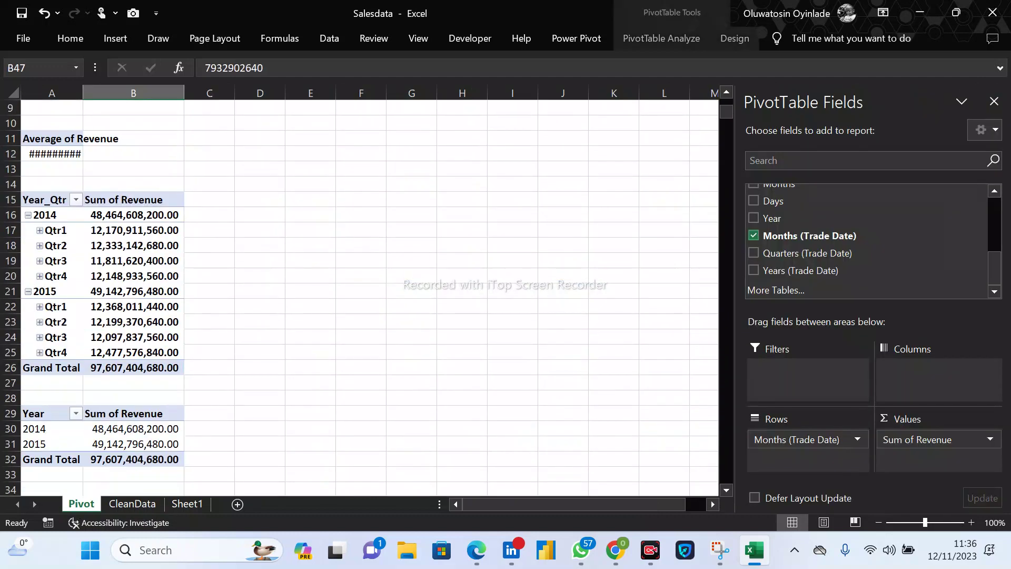
scroll(172, 363, up, 2)
drag(83, 93, 101, 93)
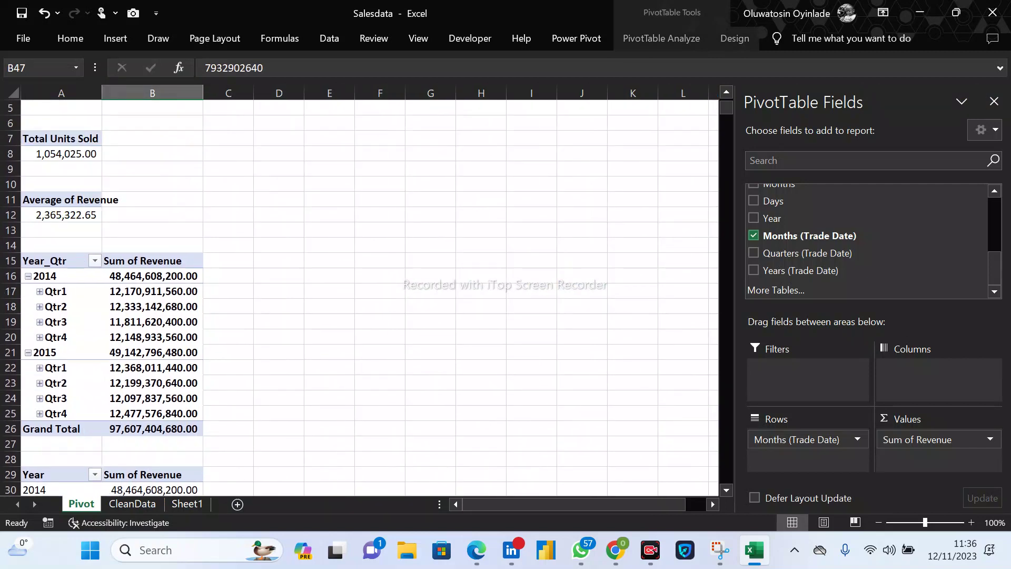
scroll(369, 295, up, 2)
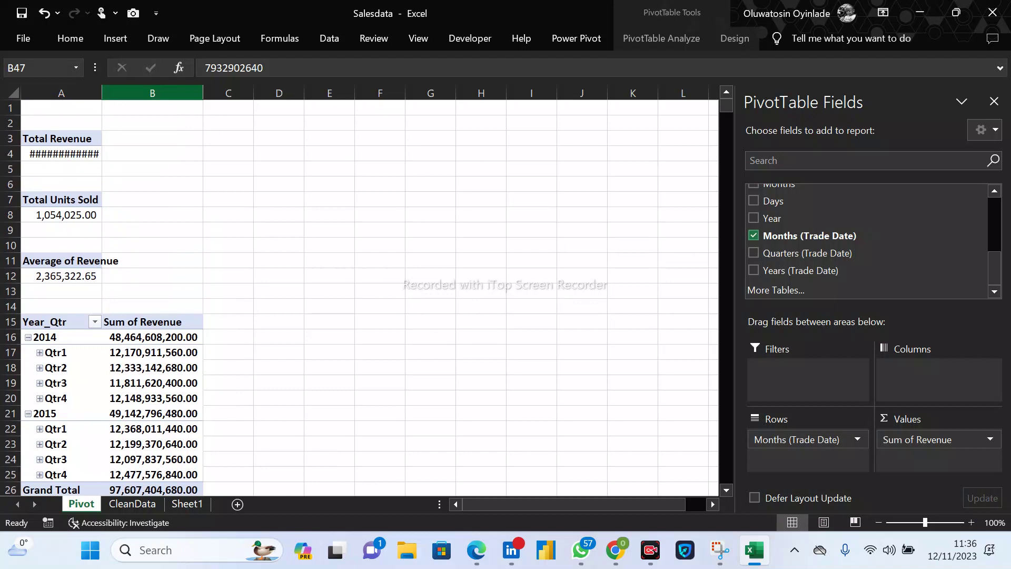
drag(102, 94, 123, 94)
click(72, 154)
Copy the monthly revenue PivotTable at A35:B48 and paste the copy at A51.
scroll(358, 295, down, 4)
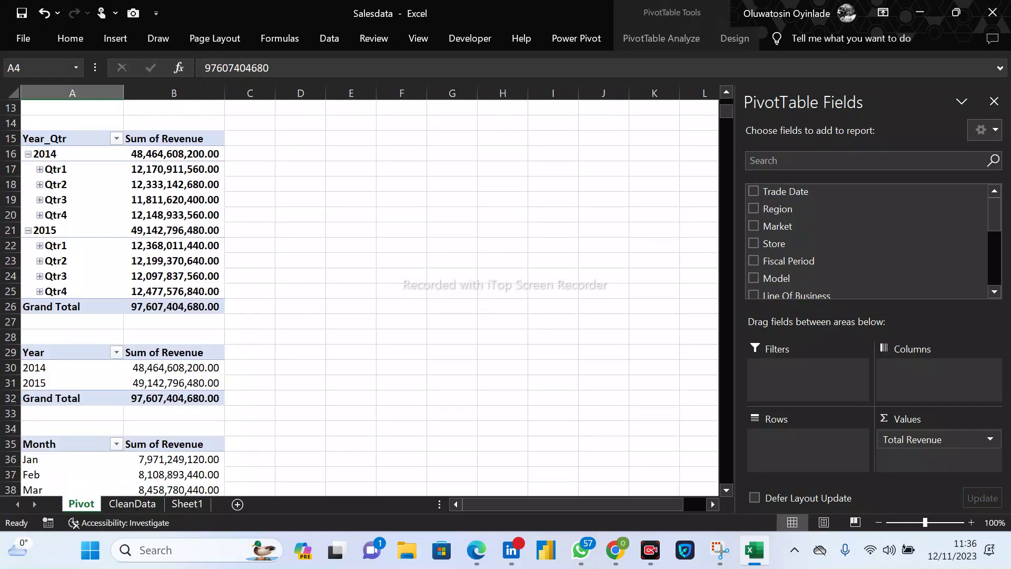
scroll(358, 295, down, 7)
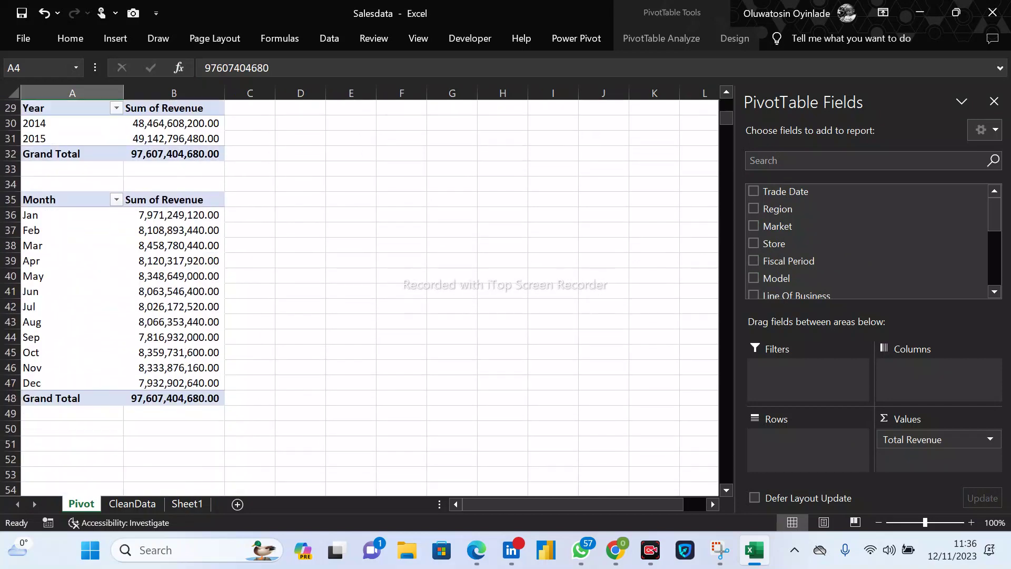
drag(58, 138, 194, 337)
key(ctrl+c)
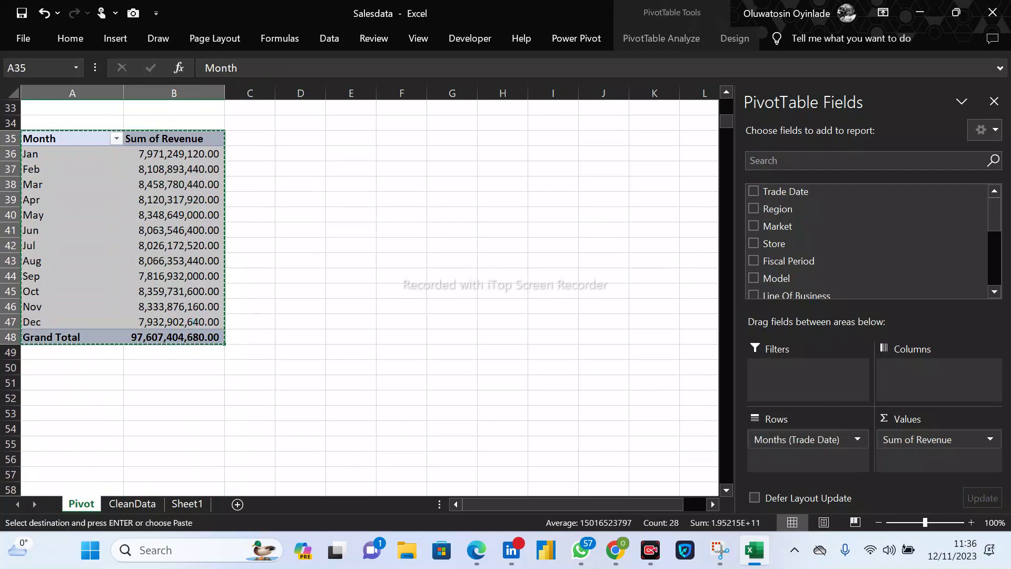
click(63, 383)
key(ctrl+v)
scroll(368, 295, down, 4)
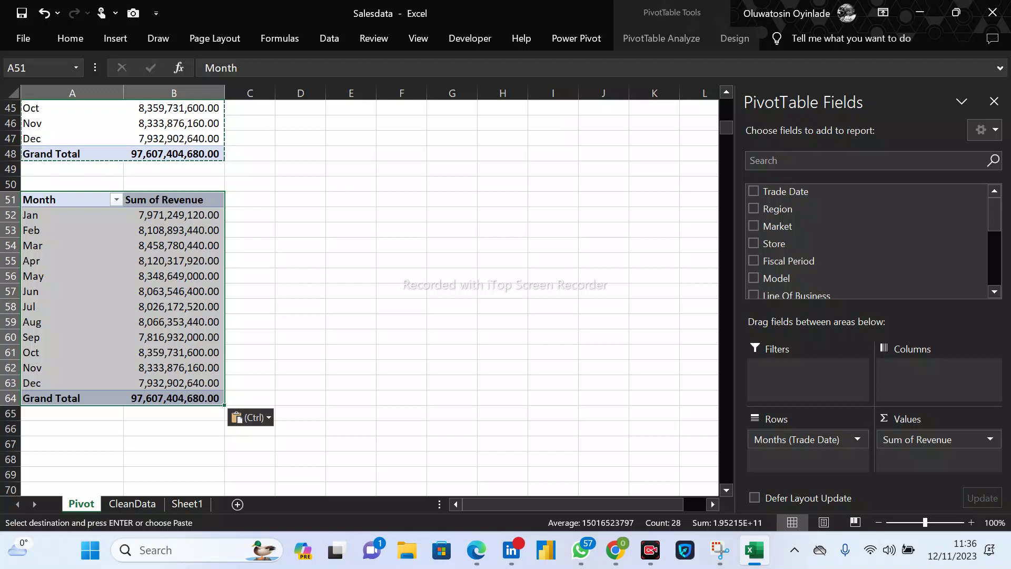
Replace Months (Trade Date) with Days in the rows of the PivotTable at A51.
click(63, 200)
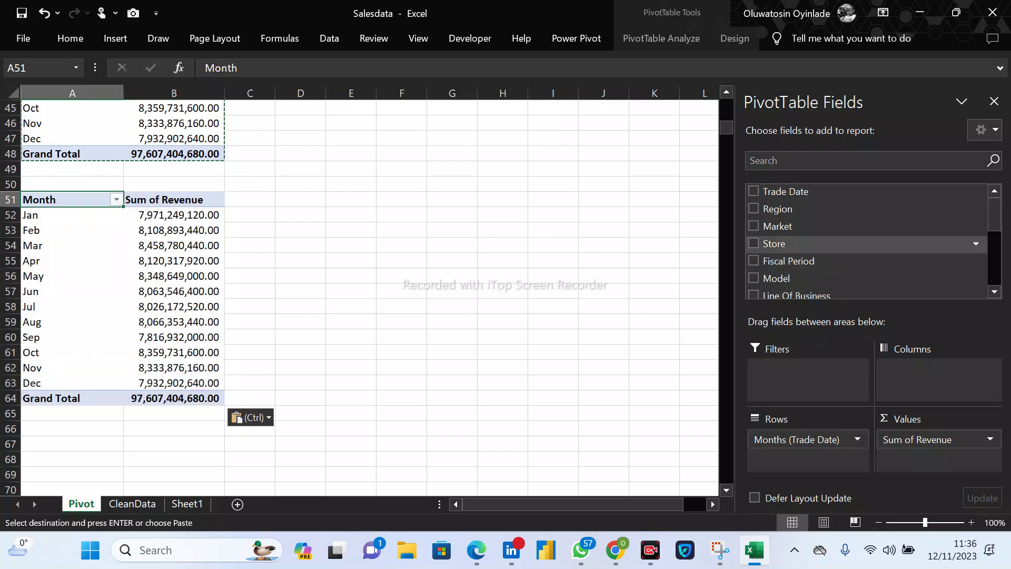
scroll(869, 247, down, 5)
click(753, 235)
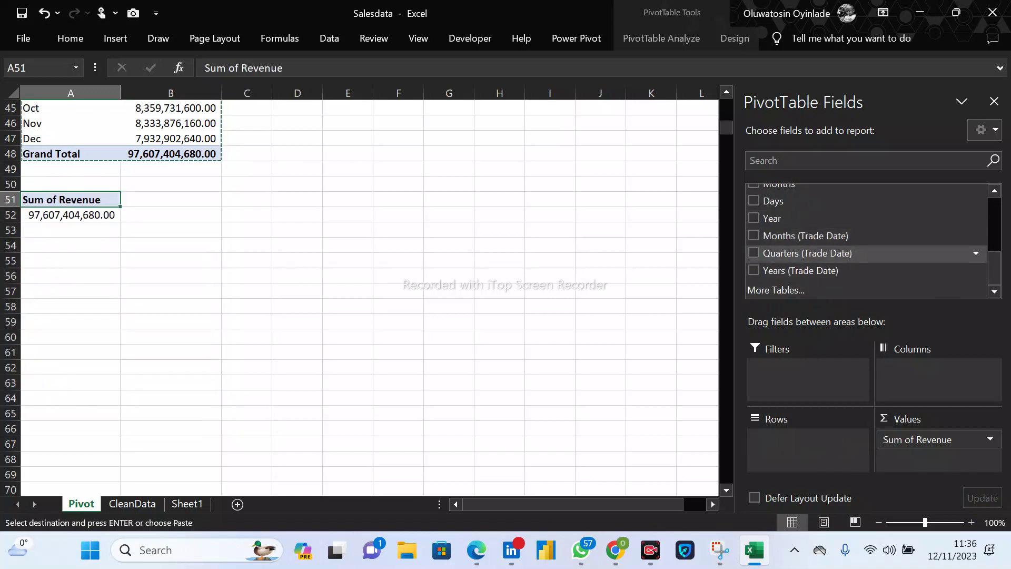
click(755, 200)
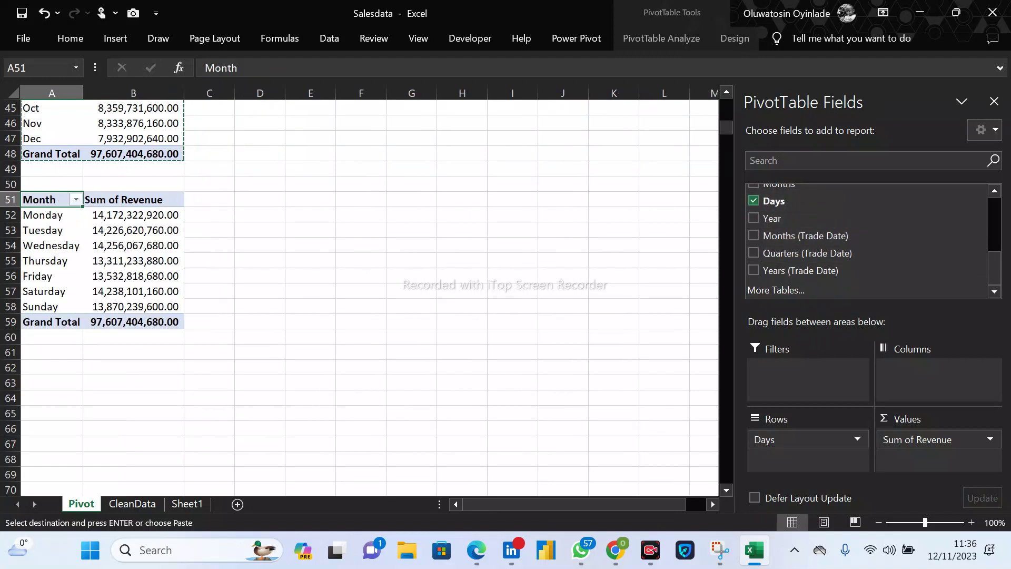
Rename the Month header in A51 to Weekdays and autofit column A.
text(Weekdays)
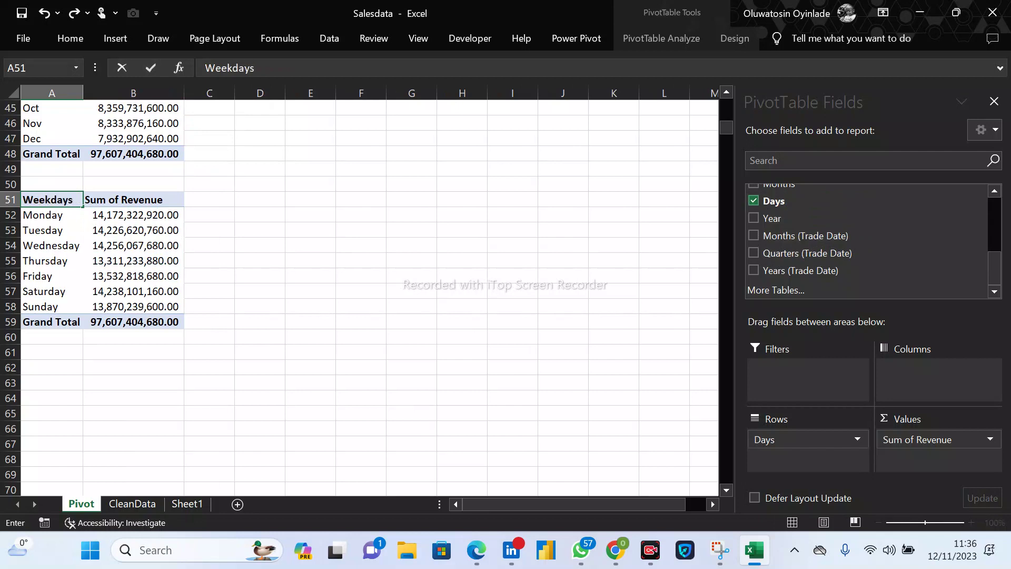
key(Return)
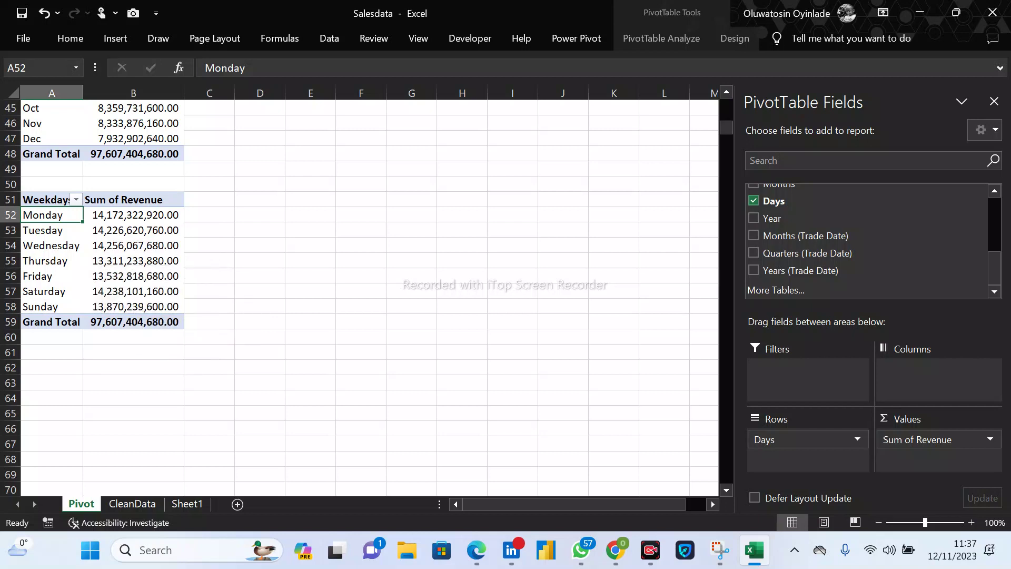
double_click(83, 93)
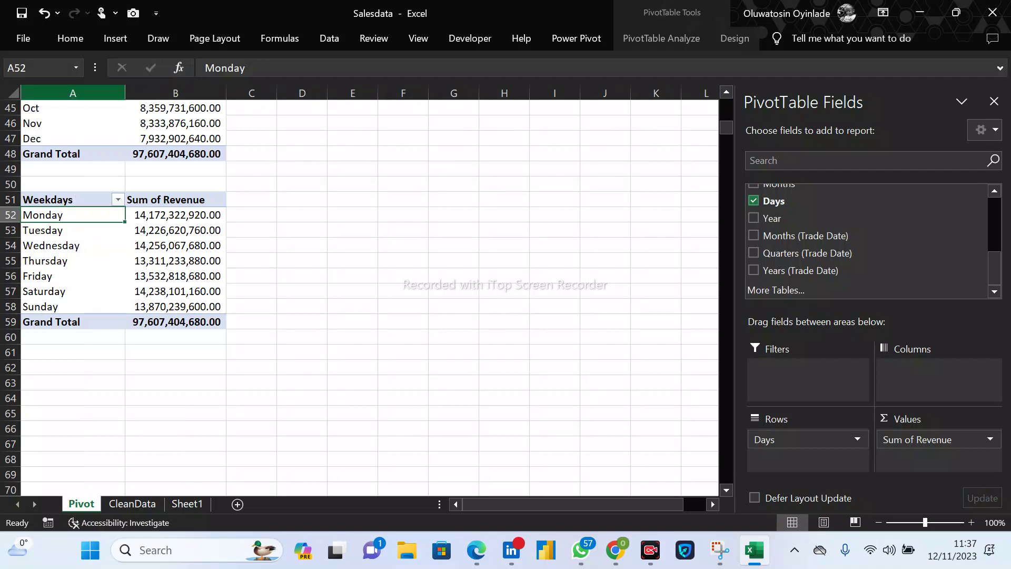
Look over the existing PivotTables and examine the Region filter values on the CleanData sheet.
scroll(369, 298, up, 15)
scroll(369, 289, down, 16)
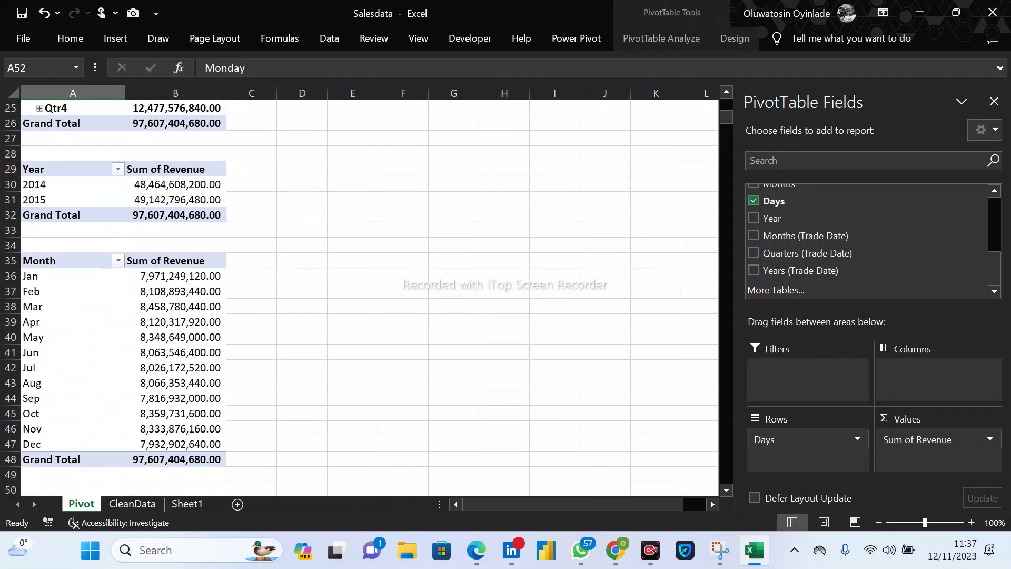
click(132, 505)
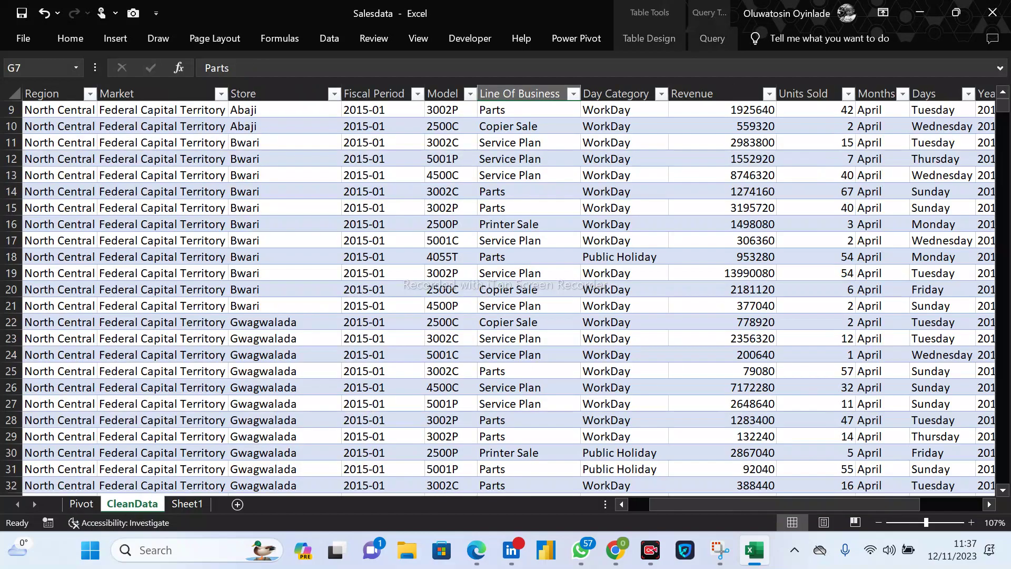
click(643, 504)
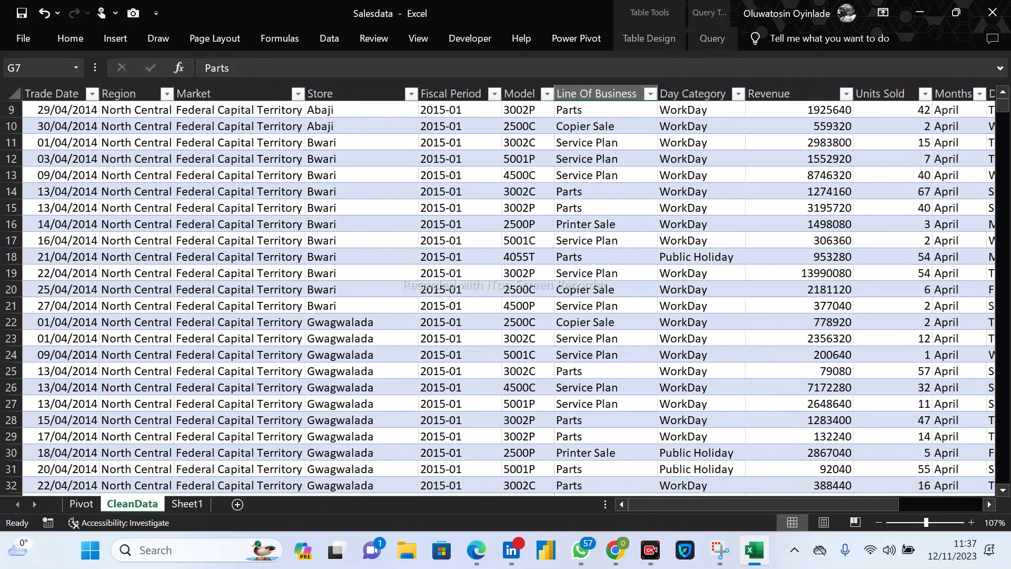
click(134, 110)
click(167, 93)
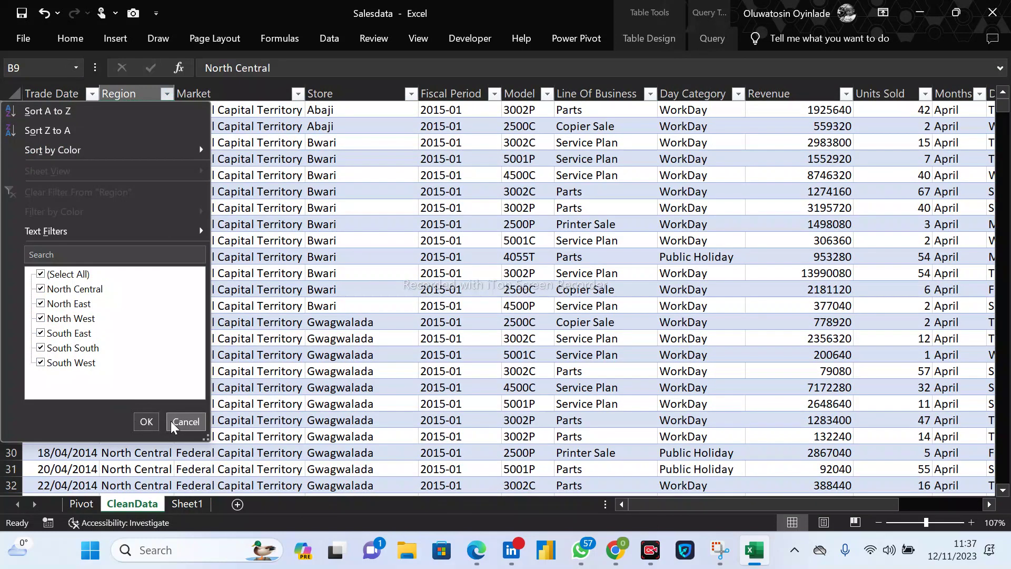
click(146, 421)
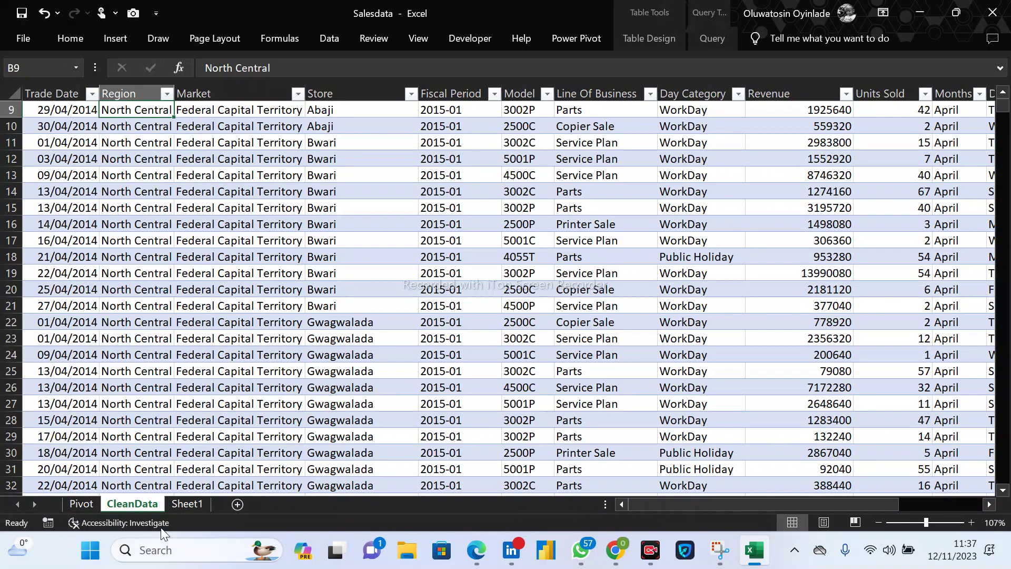
Copy the weekday revenue PivotTable at A51:B59 on the Pivot sheet and paste the copy at A62.
click(80, 504)
drag(73, 138, 203, 261)
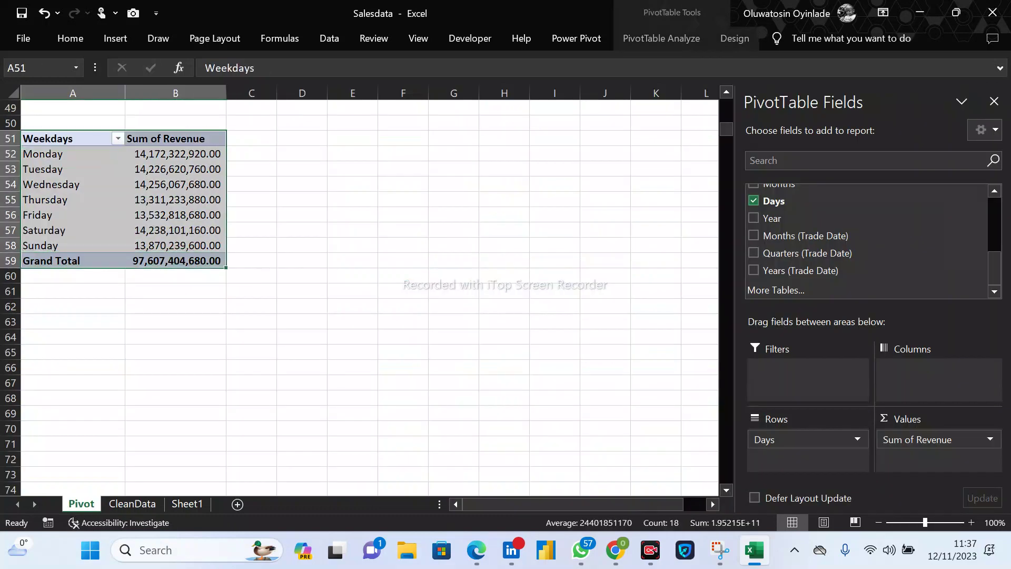
key(ctrl+c)
click(72, 306)
key(ctrl+v)
click(73, 306)
Replace Days with Region in the rows of the PivotTable at A62.
scroll(917, 276, down, 4)
scroll(914, 268, up, 2)
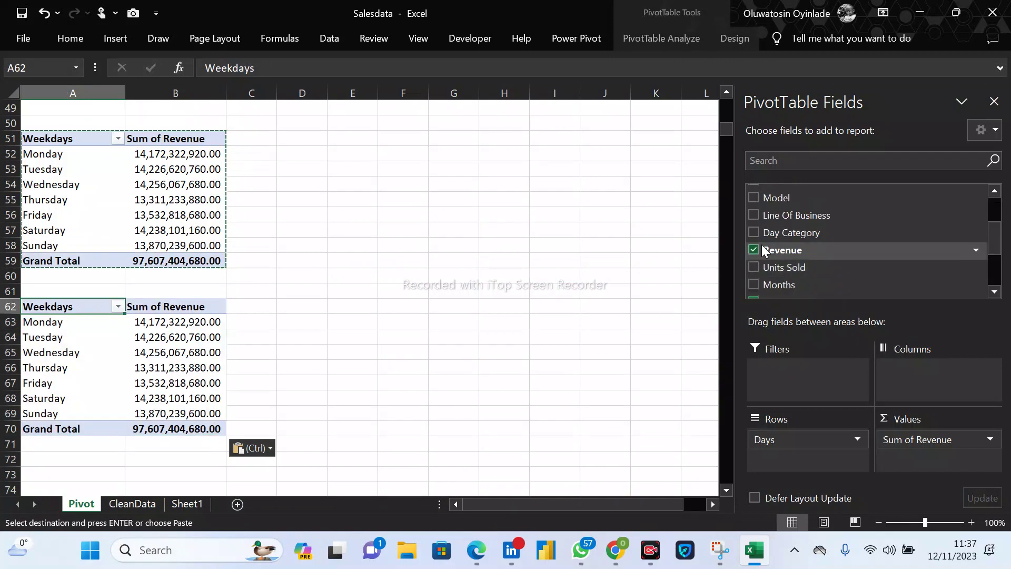
scroll(755, 246, down, 2)
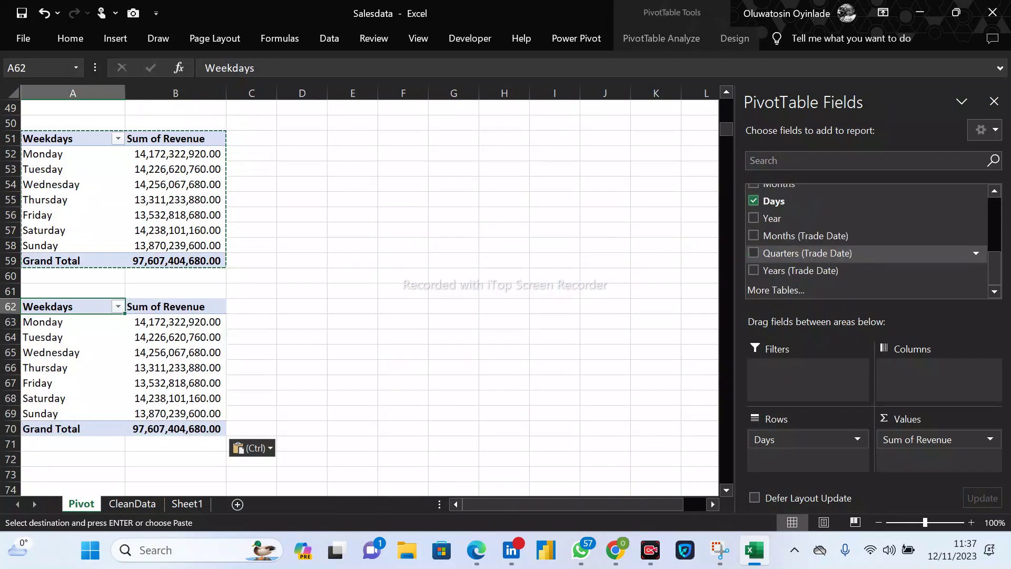
click(754, 203)
scroll(756, 211, up, 4)
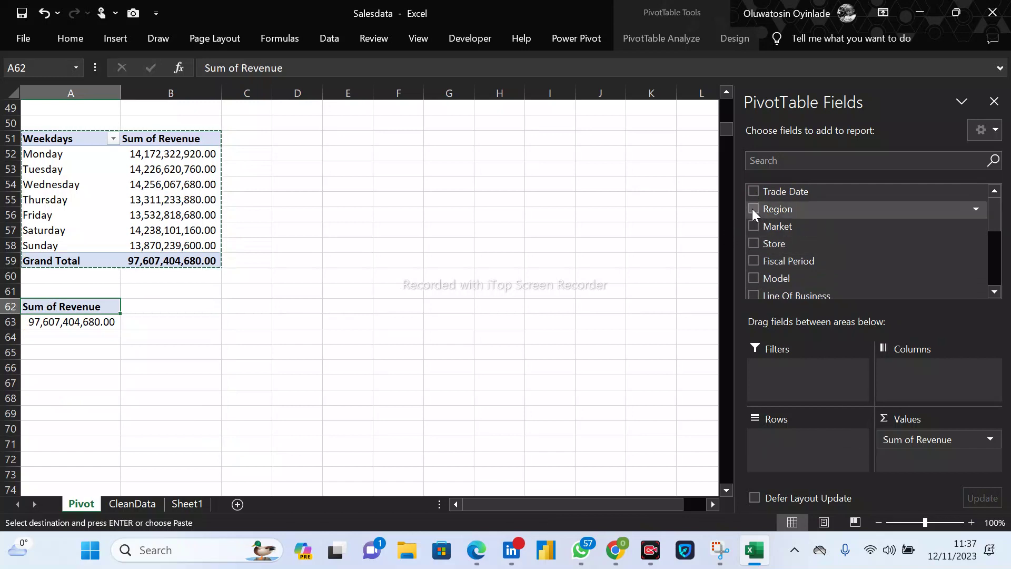
click(755, 209)
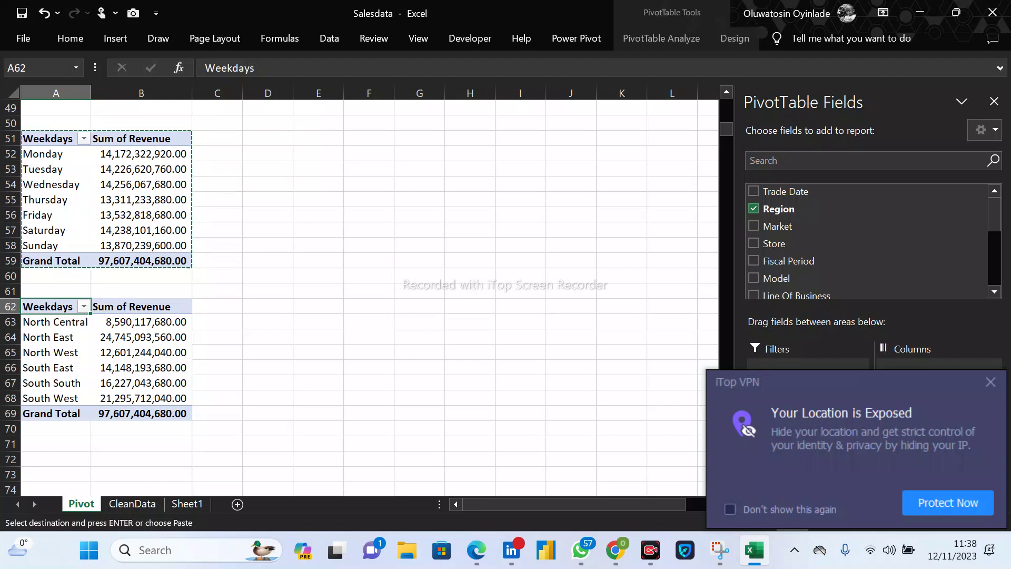
Dismiss the VPN notification and rename the Weekdays header in A62 to Regions.
click(991, 382)
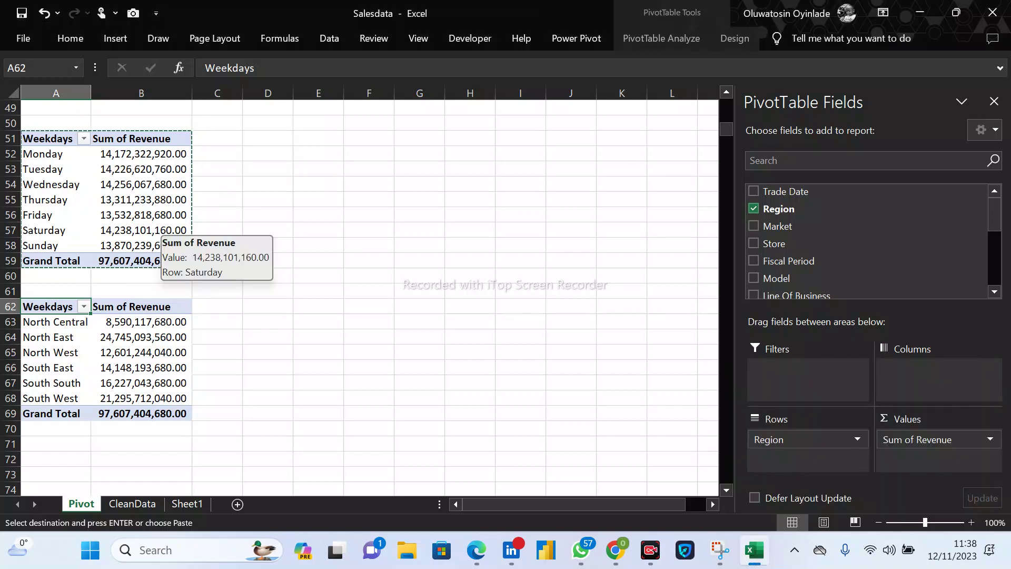
click(368, 336)
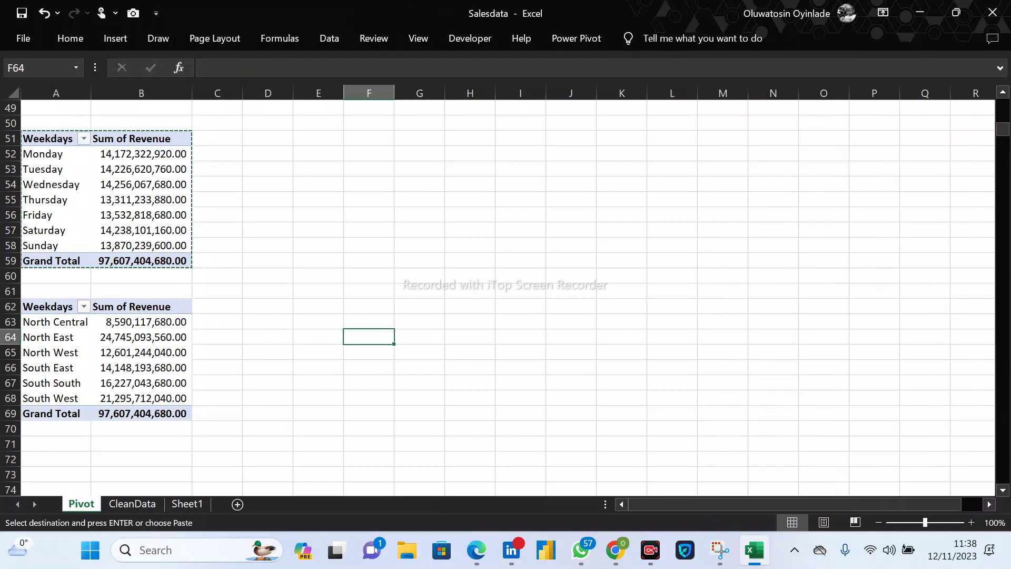
click(267, 336)
click(142, 337)
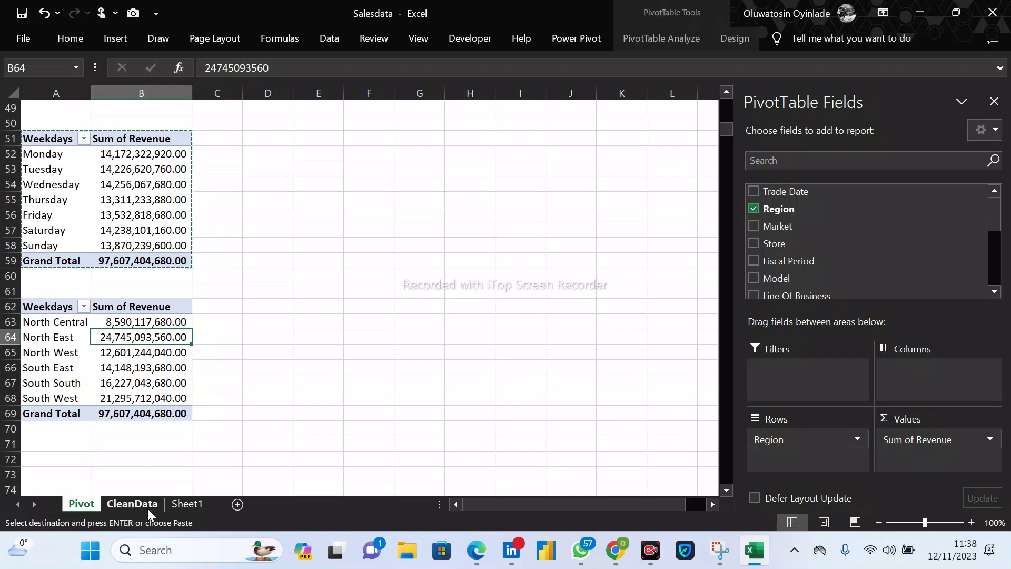
click(49, 306)
text(Regions)
key(Return)
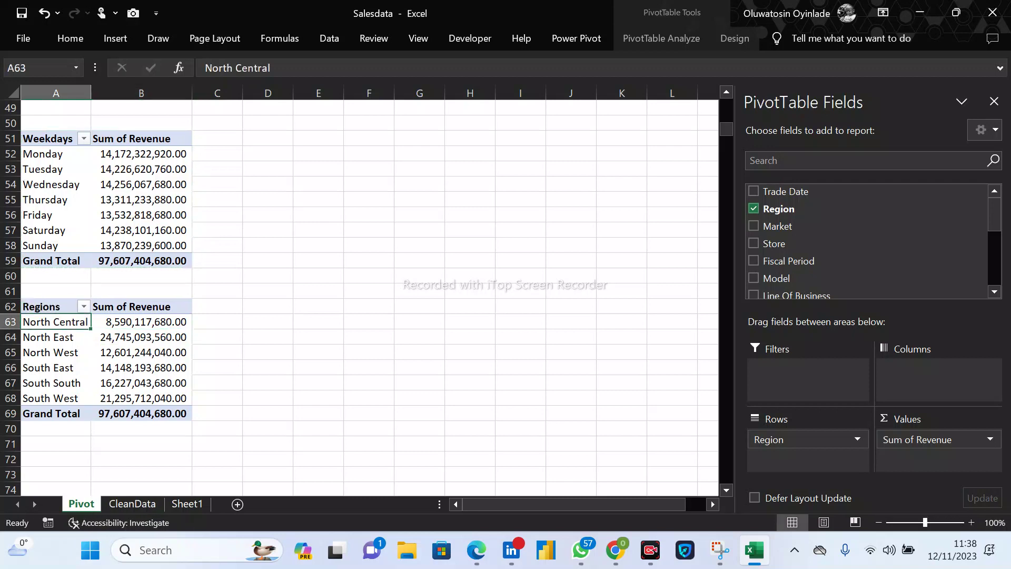
Copy the regional revenue PivotTable at A62:B69 on the Pivot sheet and paste the copy at A72.
scroll(81, 309, up, 5)
scroll(82, 309, up, 11)
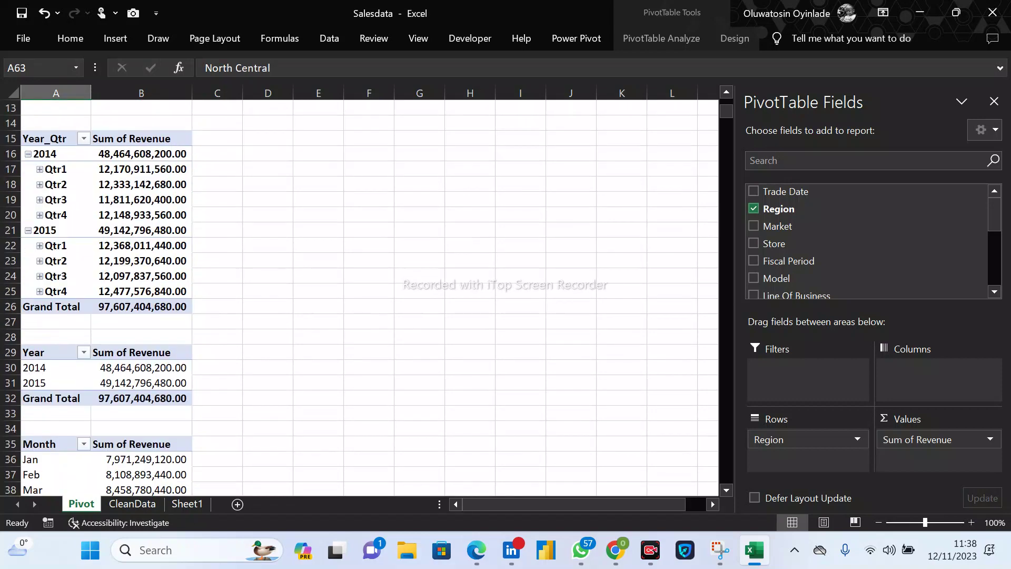
scroll(82, 308, down, 20)
click(131, 502)
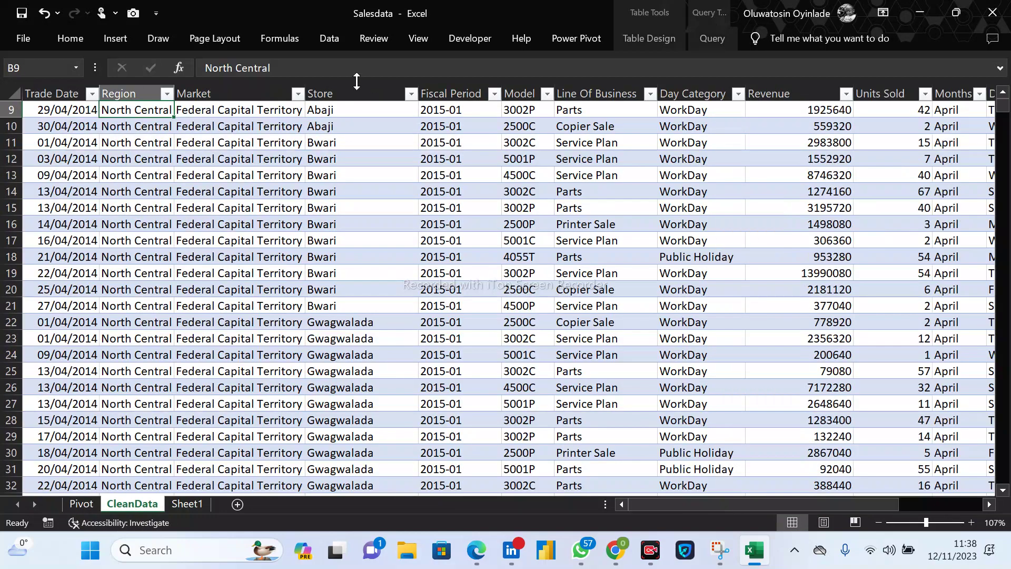
click(81, 504)
drag(55, 123, 141, 230)
key(ctrl+c)
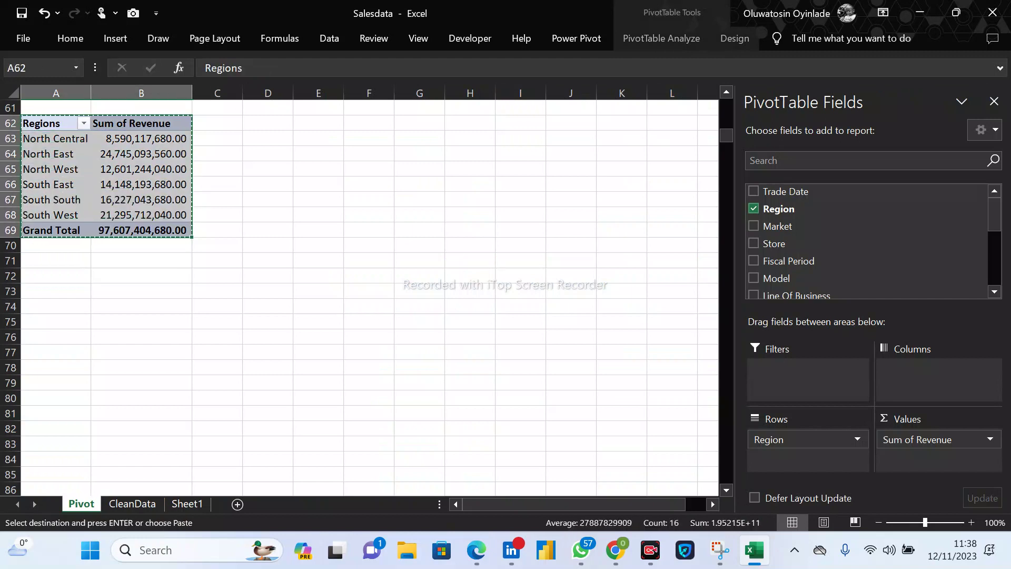
click(55, 276)
key(ctrl+v)
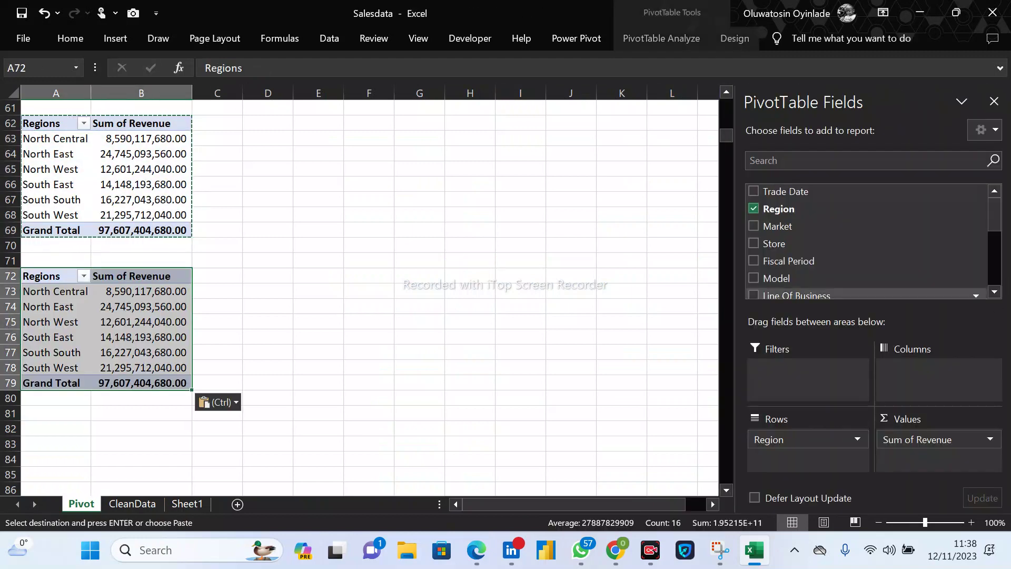
Replace Region with Store in the rows of the PivotTable at A72 and look through the store list.
click(753, 209)
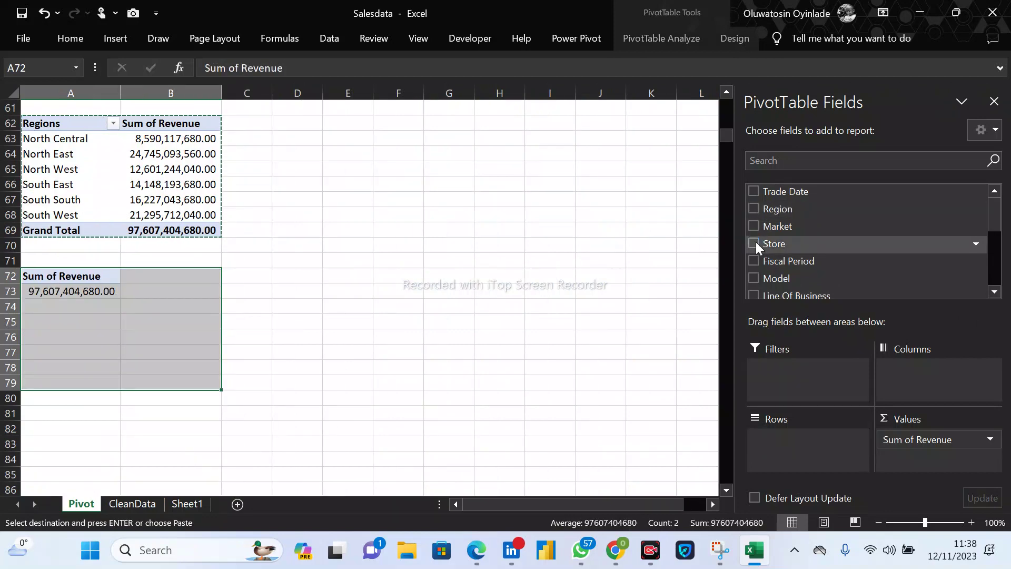
click(754, 244)
scroll(368, 295, down, 11)
scroll(368, 295, down, 20)
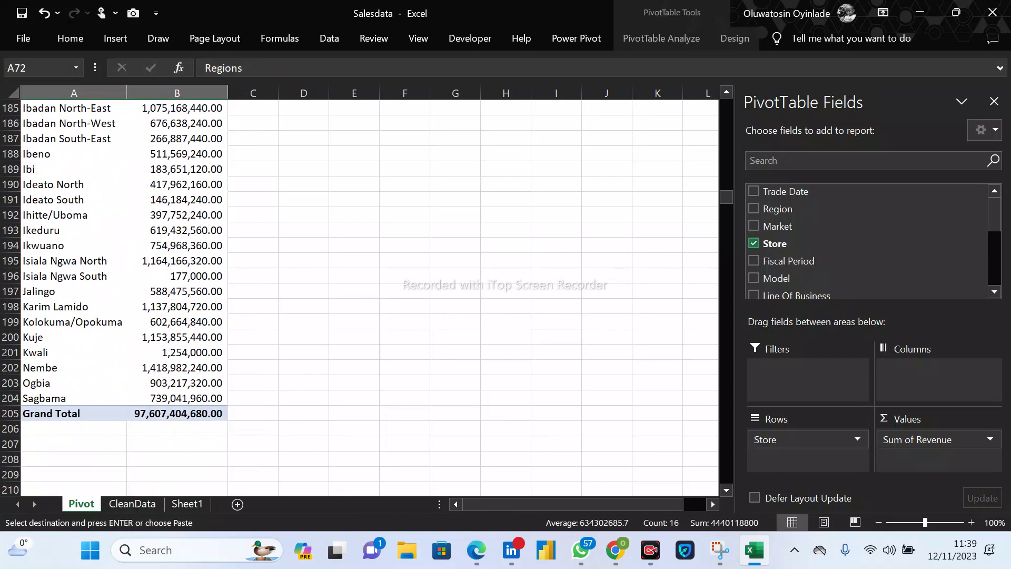
scroll(158, 353, up, 20)
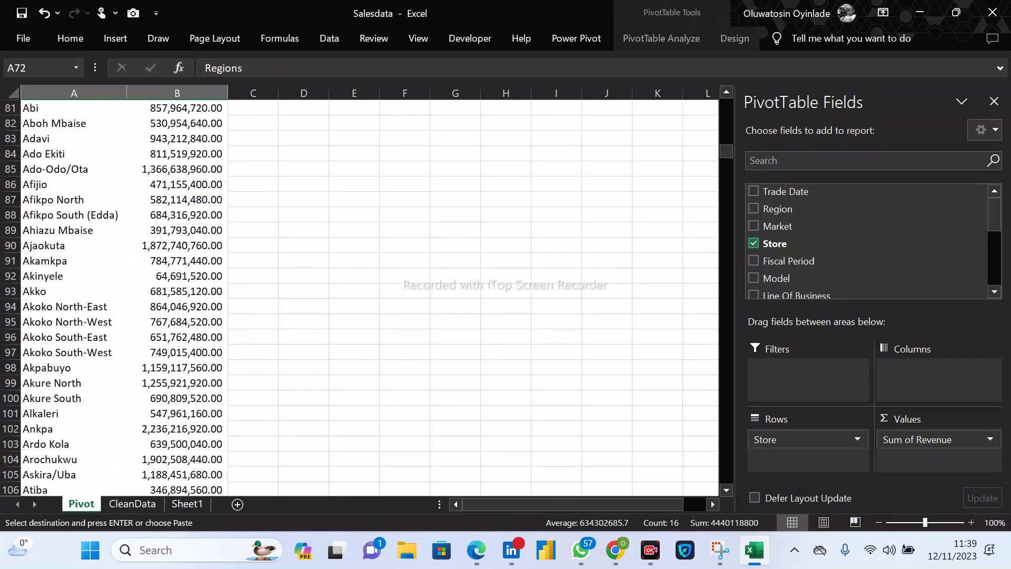
scroll(158, 295, down, 7)
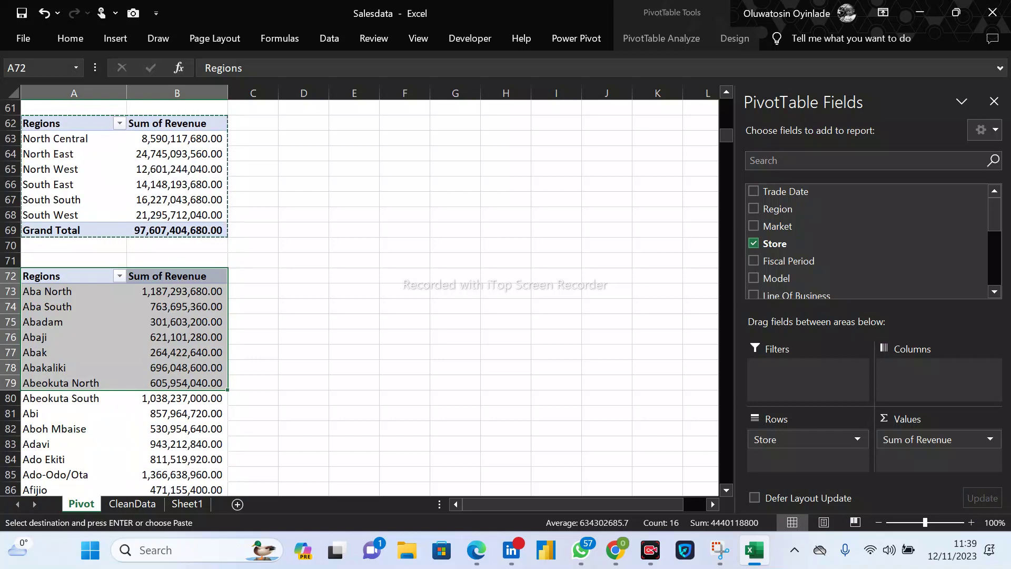
scroll(158, 295, down, 20)
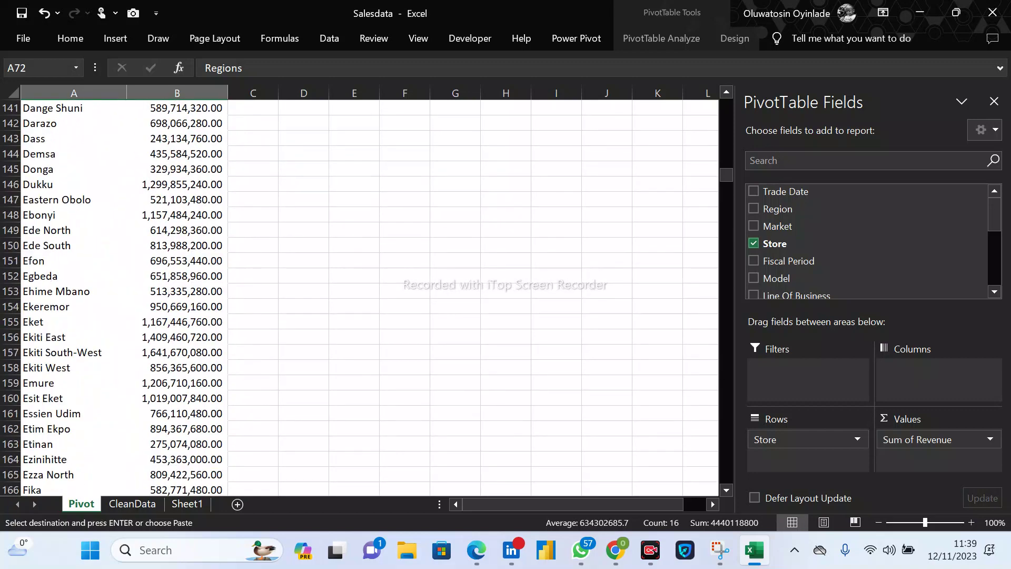
Select all store names in column A of the PivotTable at A72, excluding the grand total, to count them.
drag(74, 215, 74, 123)
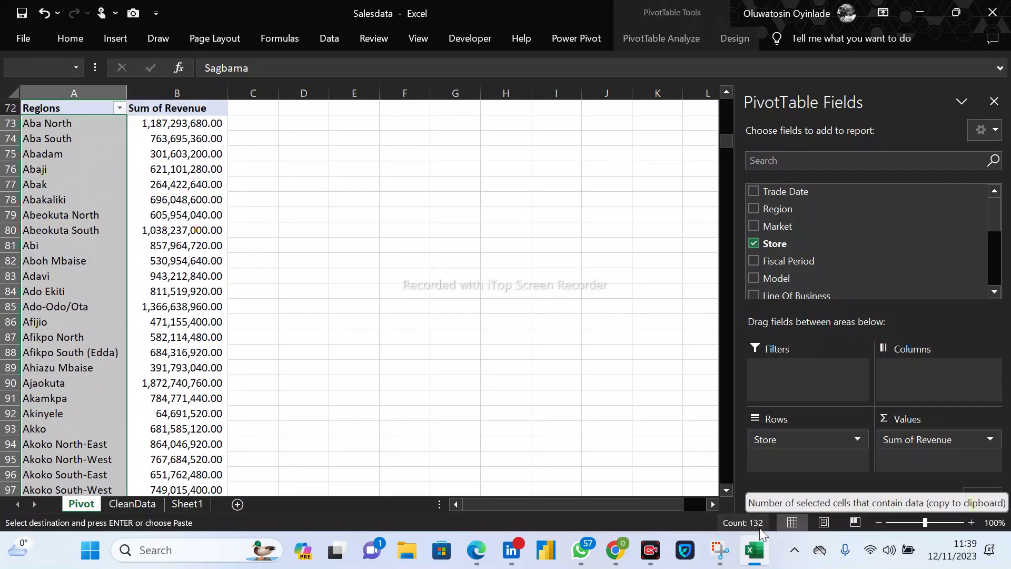
scroll(116, 295, up, 8)
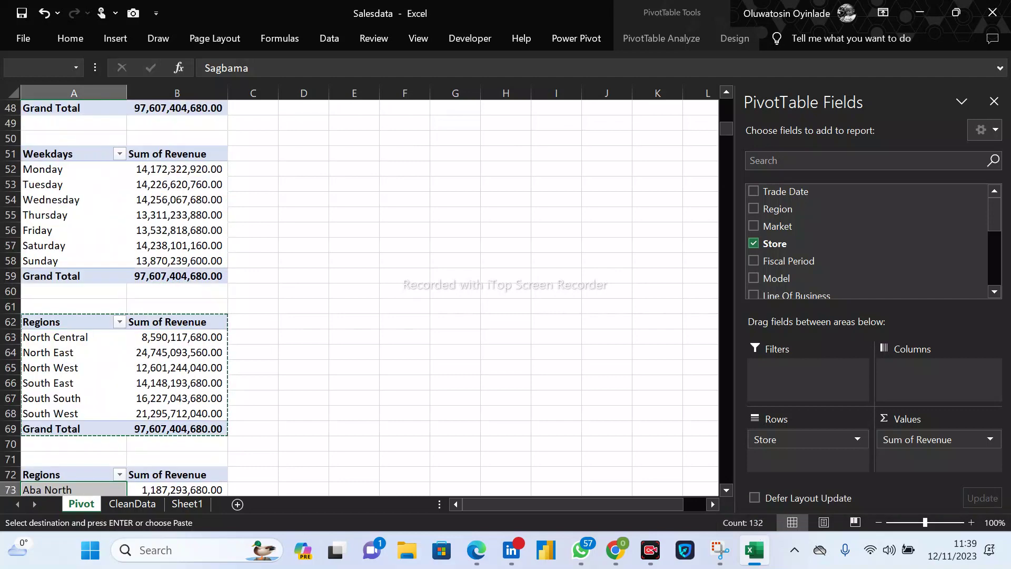
scroll(116, 295, down, 15)
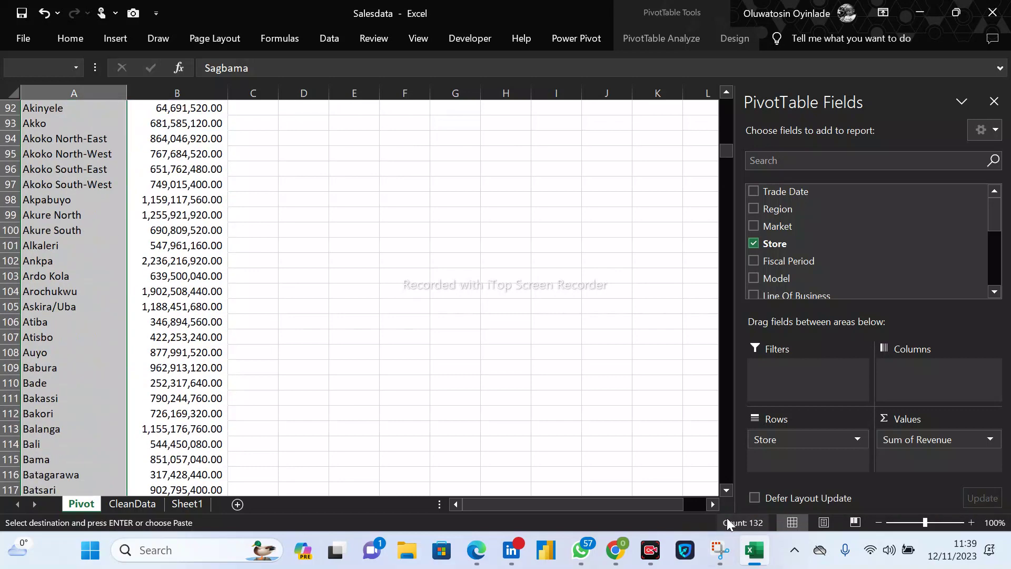
scroll(358, 295, down, 8)
scroll(369, 295, up, 20)
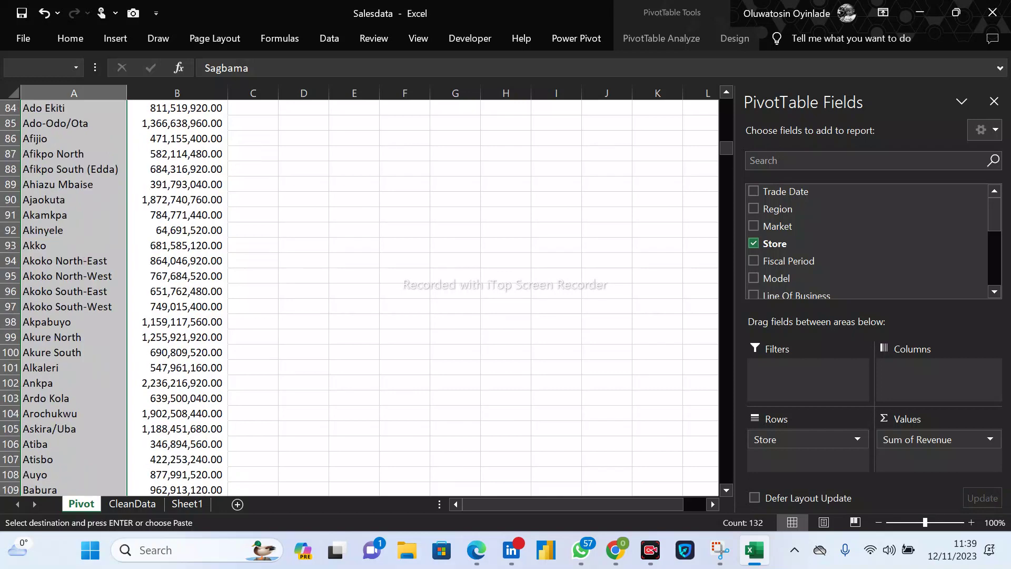
scroll(369, 295, down, 7)
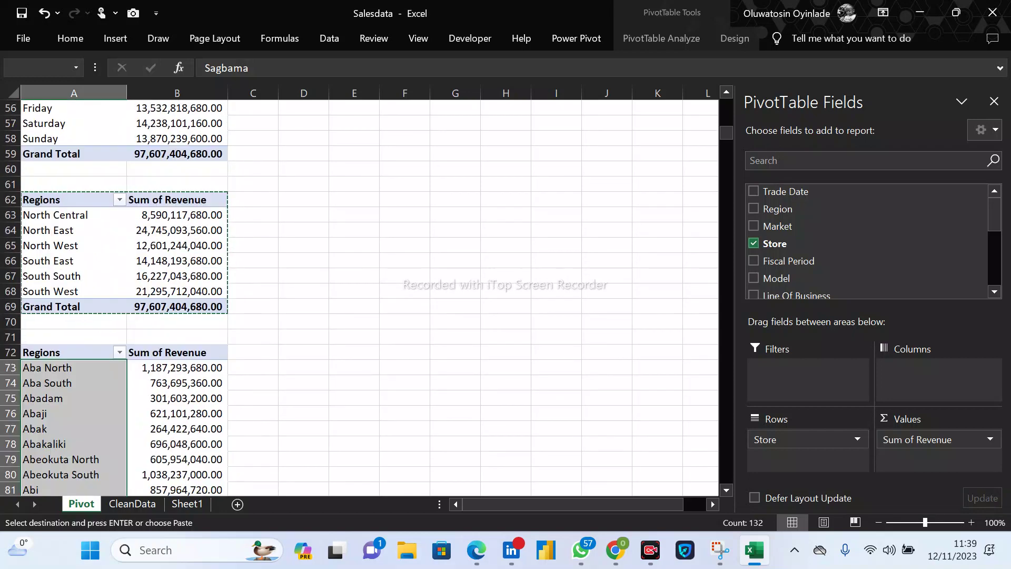
Replace Store with Market in the rows of the PivotTable at A72.
click(754, 242)
click(757, 225)
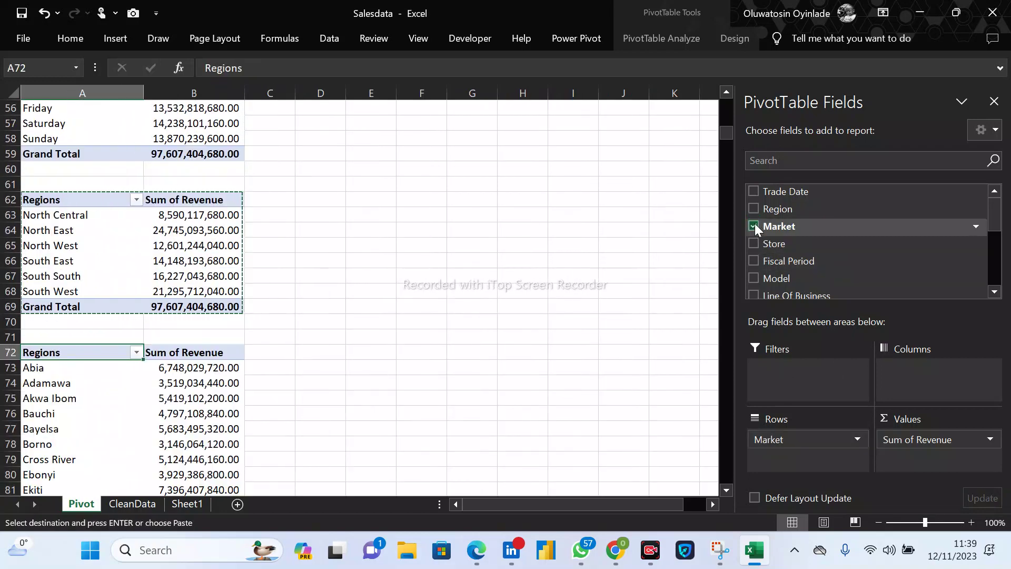
scroll(358, 295, down, 8)
scroll(358, 295, up, 4)
Select the market names in A73:A94, excluding the grand total, to count them.
click(82, 184)
key(ctrl+shift+Down)
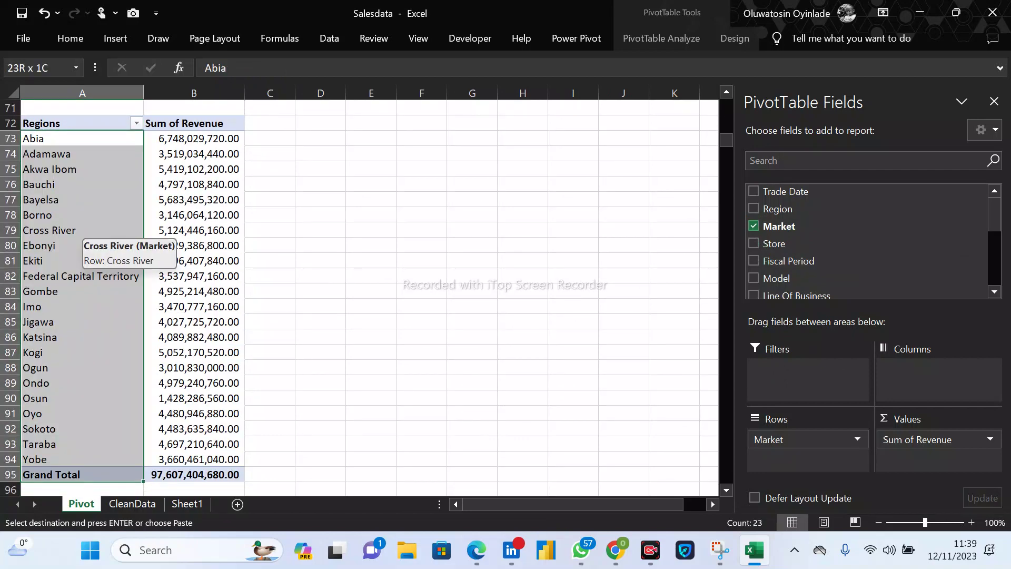
key(shift+Up)
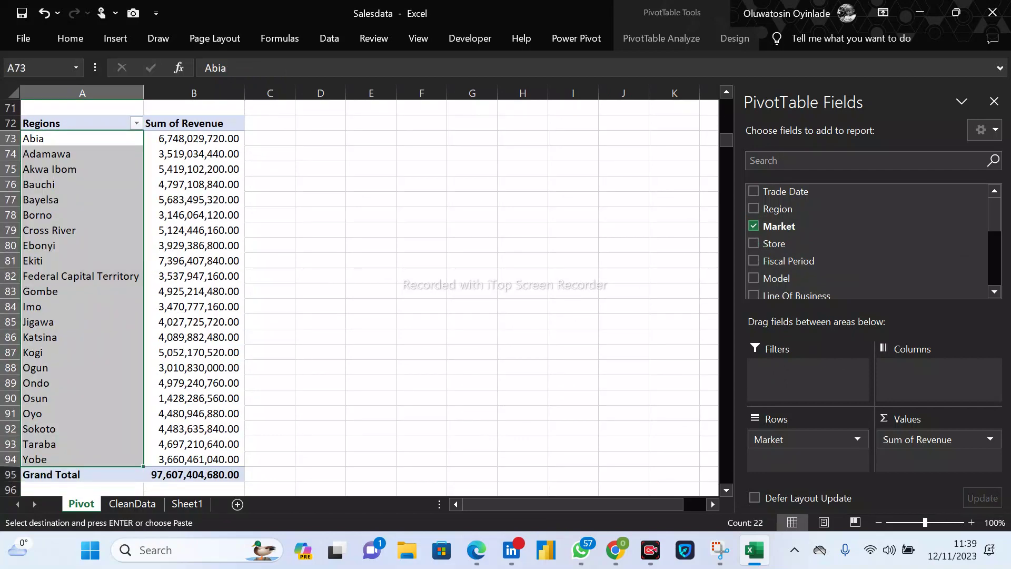
Rename the row header in cell A72 of the revenue-by-state pivot table to Market.
click(81, 122)
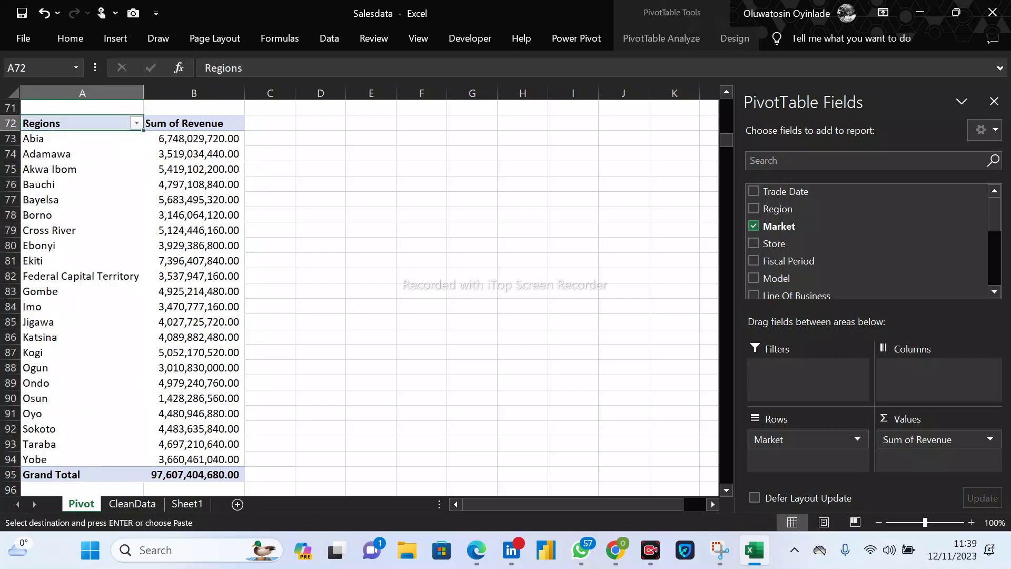
text(<Ar)
key(BackSpace)
key(BackSpace)
key(BackSpace)
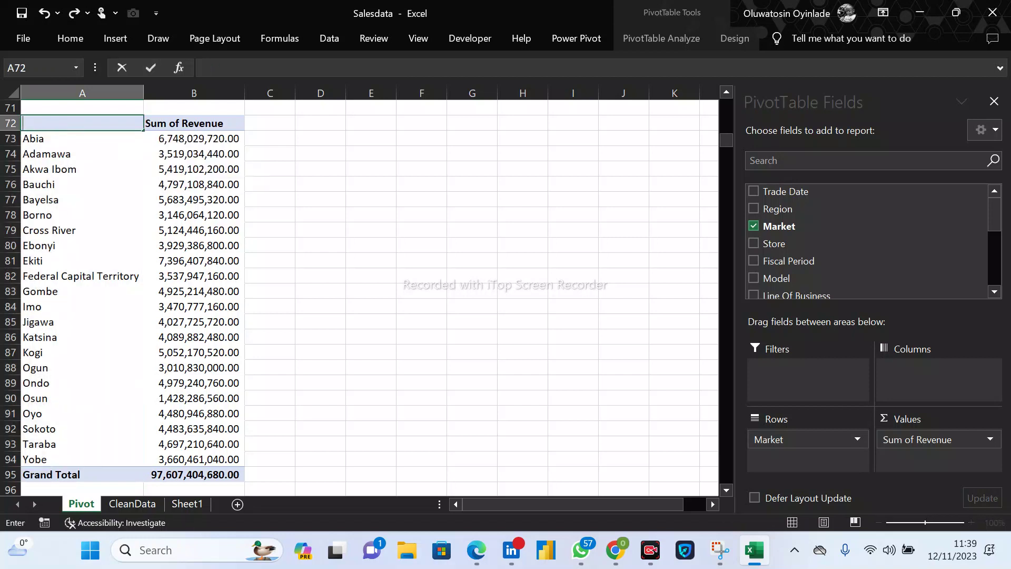
text(Market)
key(Return)
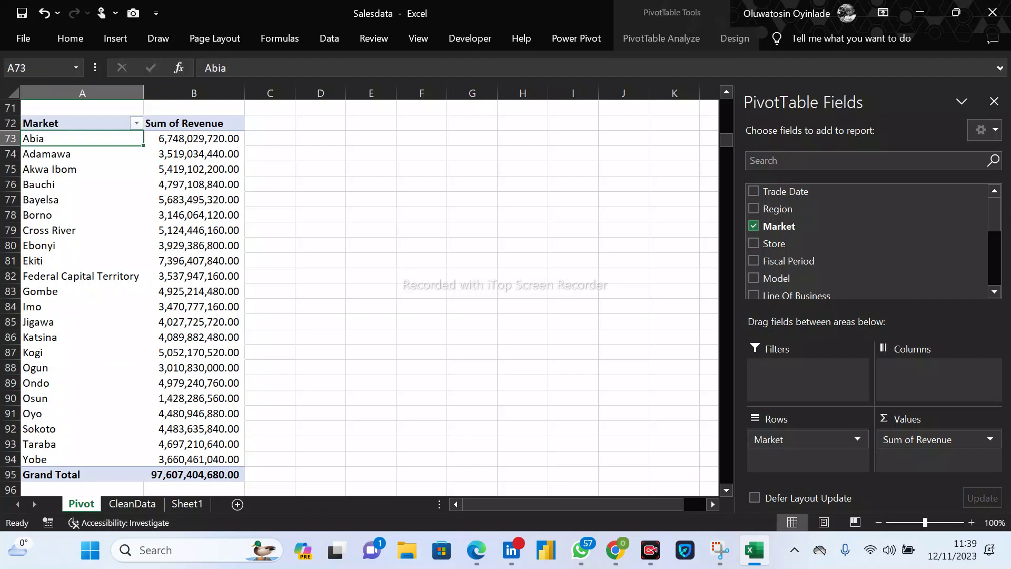
Extend the pivot table's header in cell A72 to read Market_States.
click(75, 123)
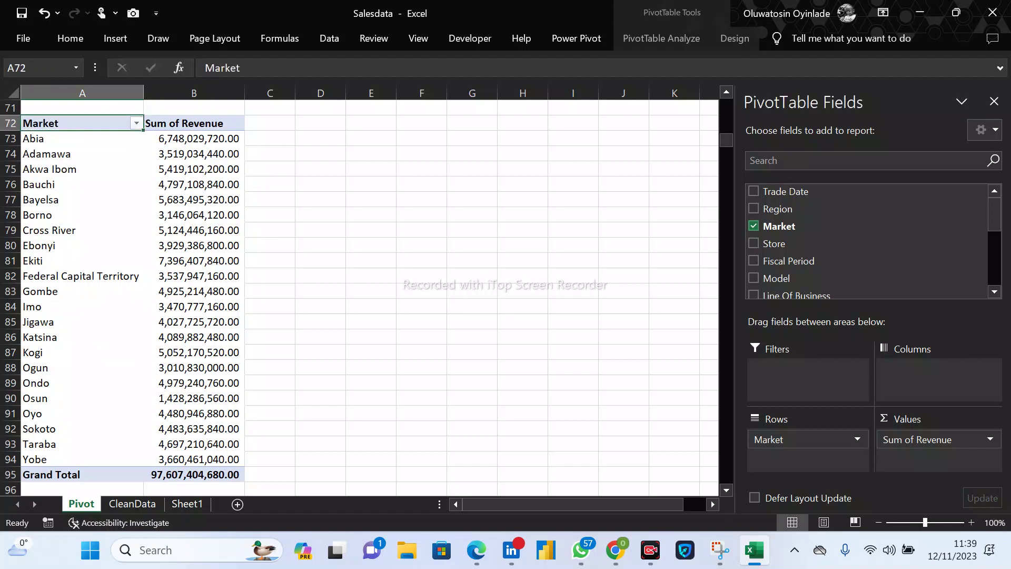
key(F2)
text(_)
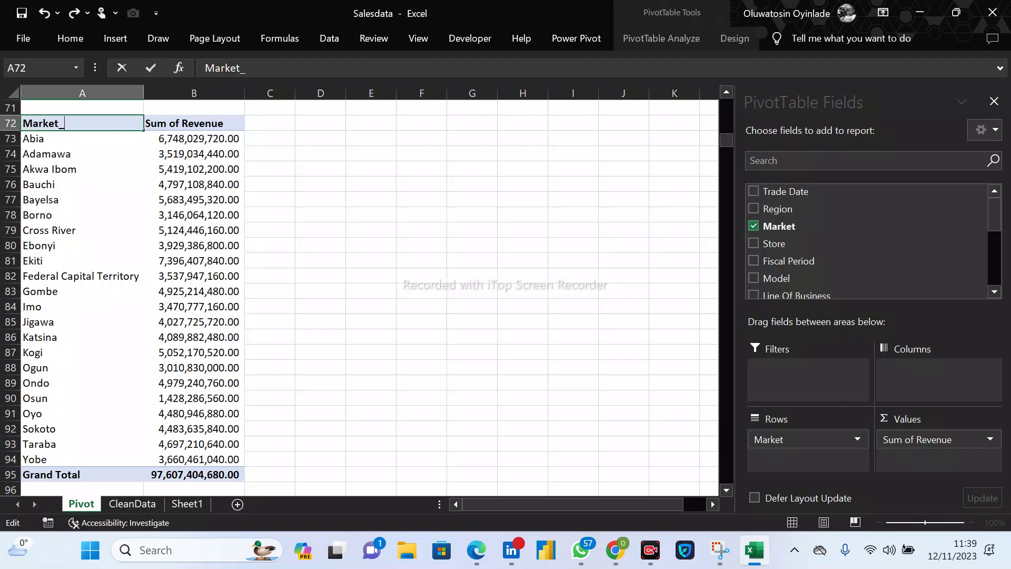
text(State)
key(Return)
key(Up)
key(F2)
text(s)
key(Return)
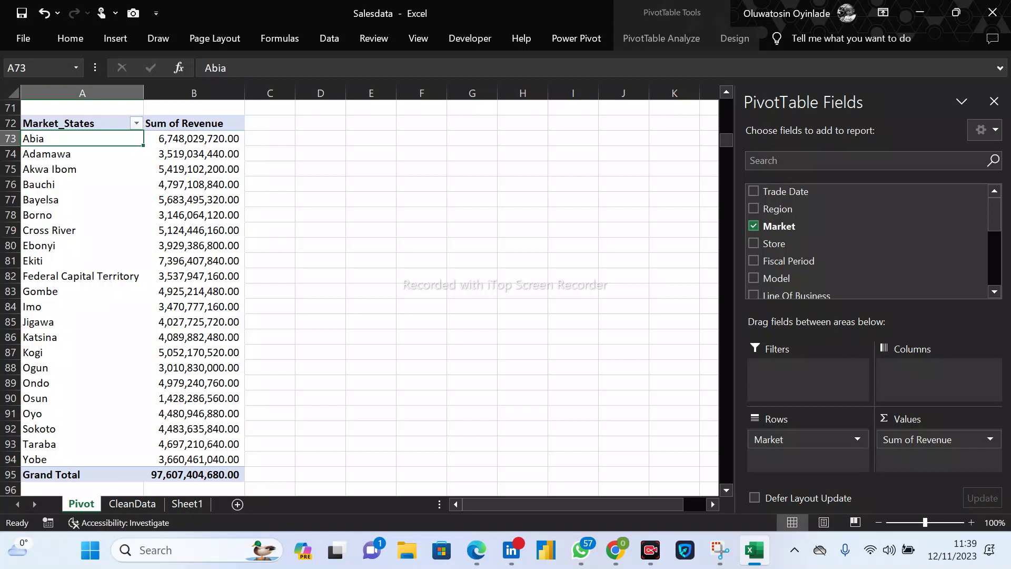
Review the pivot tables' revenue figures and examine the columns available in the CleanData sheet, from Trade Date through Year.
click(194, 260)
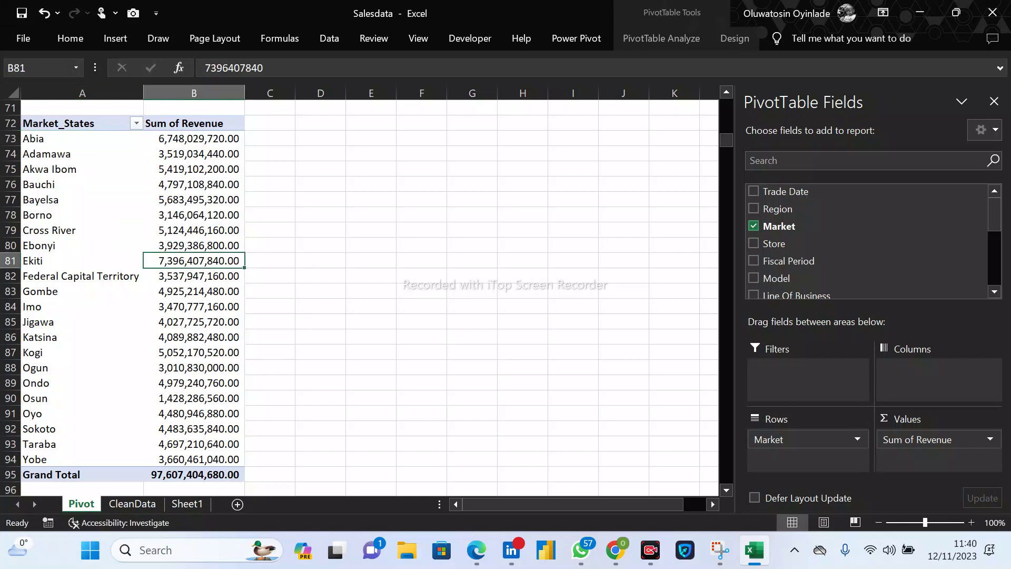
click(177, 138)
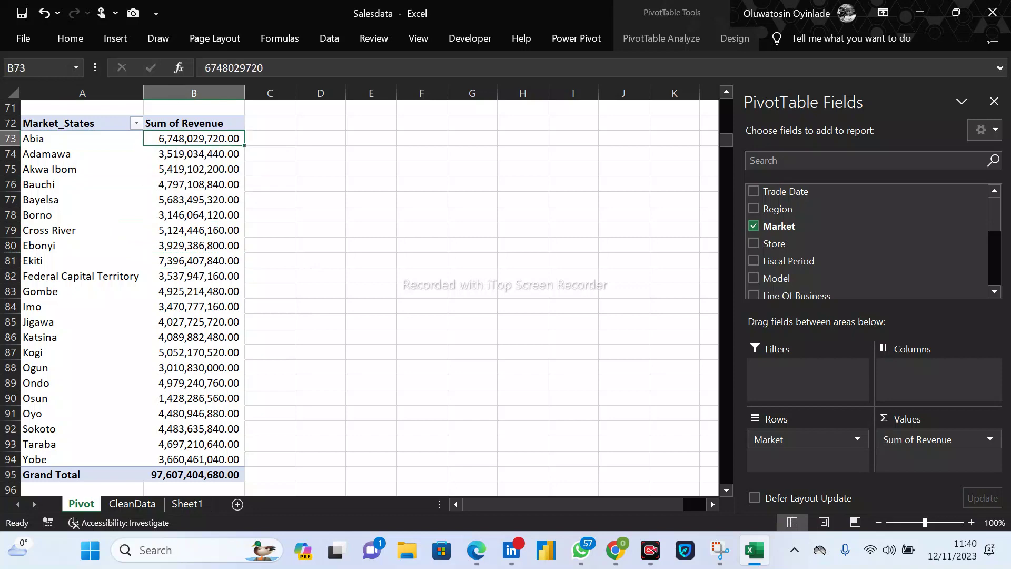
scroll(132, 295, down, 4)
scroll(131, 295, up, 20)
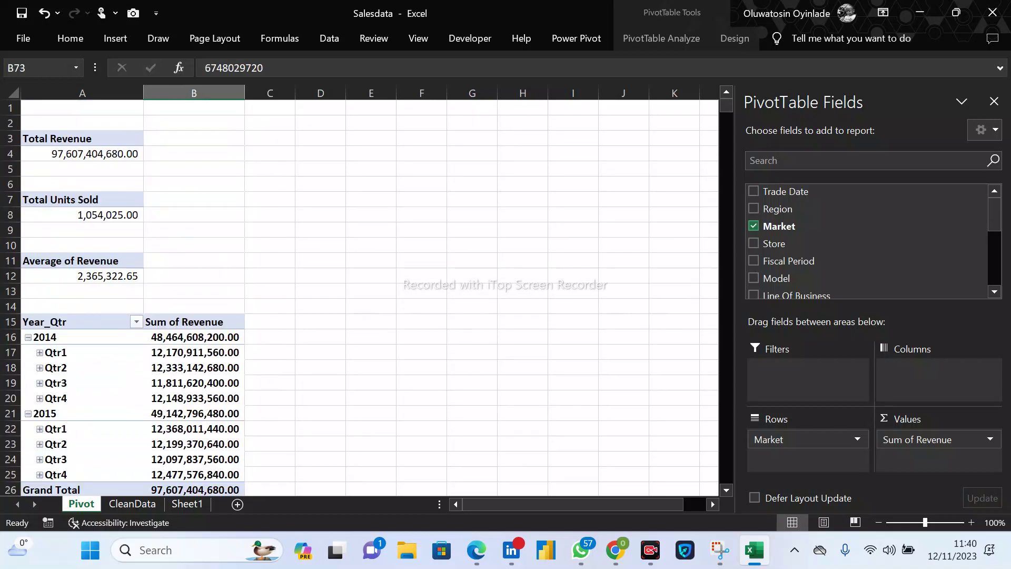
click(133, 505)
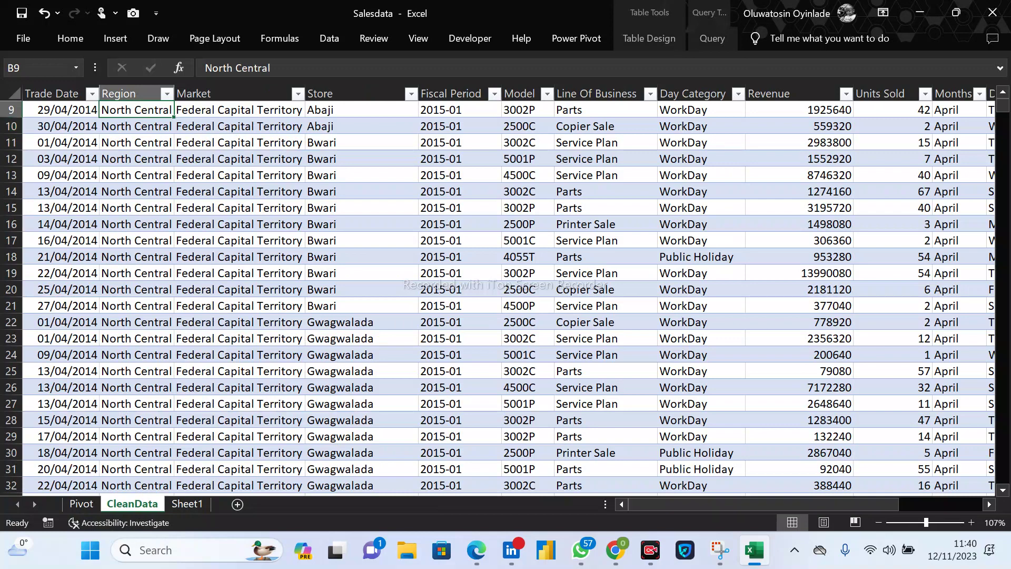
click(53, 90)
click(131, 90)
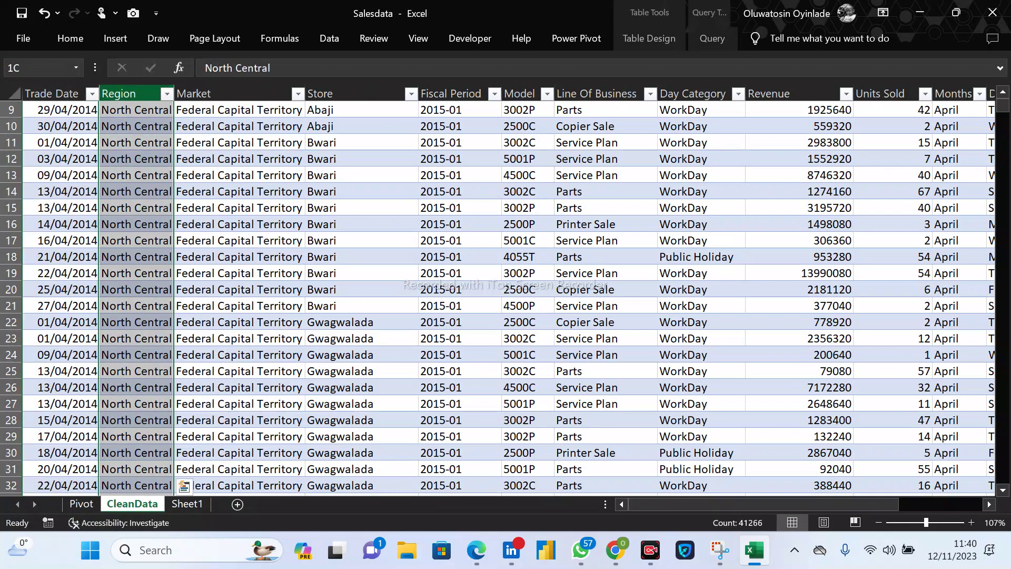
click(237, 89)
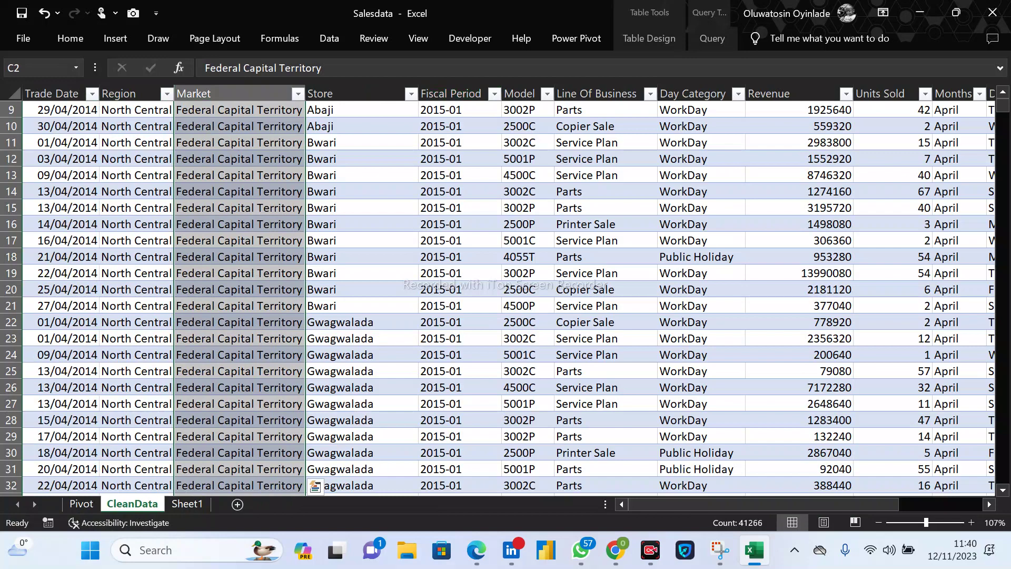
drag(685, 504, 750, 478)
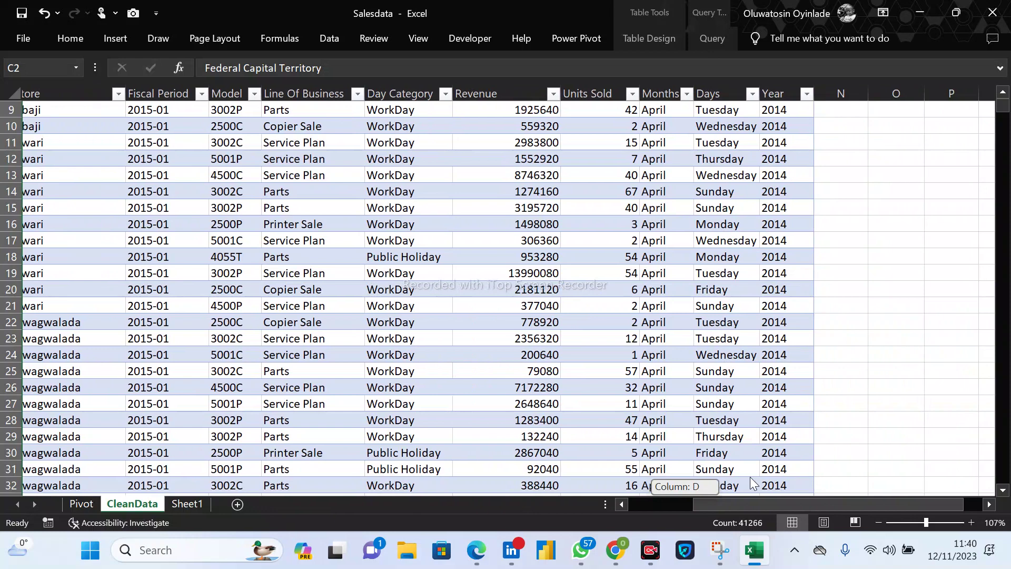
drag(751, 483, 310, 482)
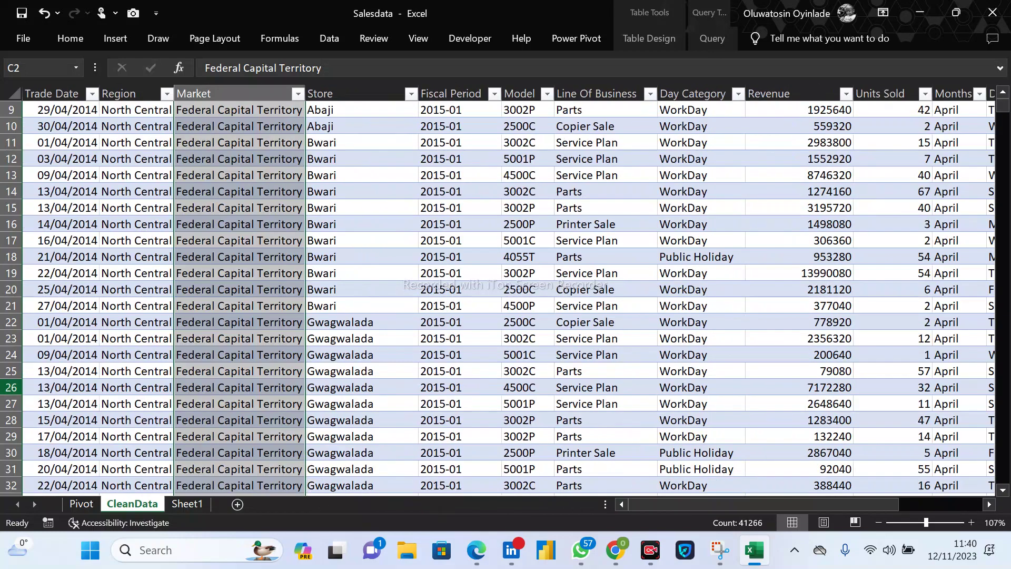
Copy the Total Revenue pivot table from A3:A4 of the Pivot sheet and paste it at cell A98.
click(82, 504)
scroll(368, 295, down, 8)
scroll(368, 295, up, 8)
drag(79, 138, 89, 150)
key(ctrl+c)
scroll(88, 150, down, 9)
scroll(361, 297, down, 20)
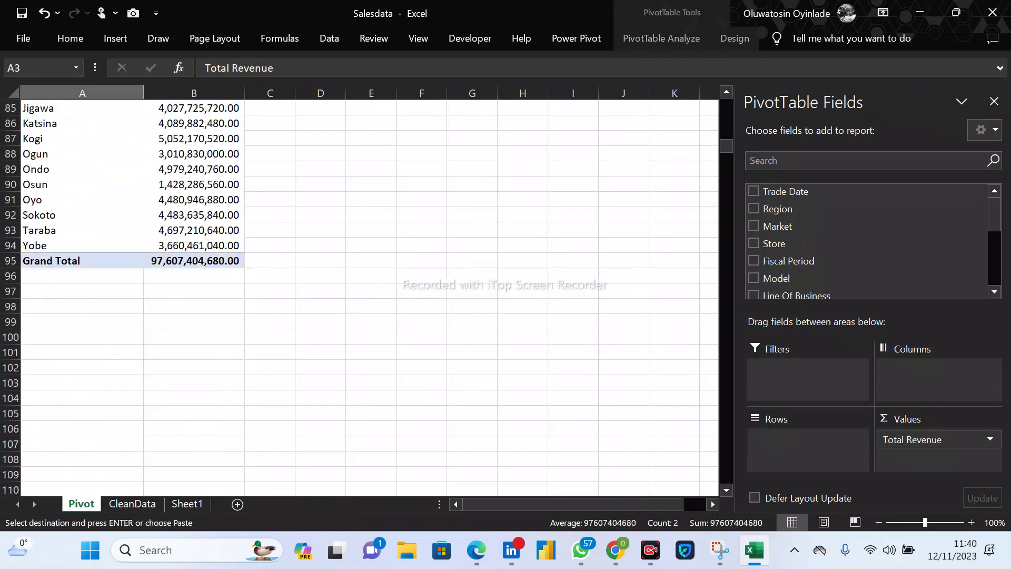
scroll(360, 297, up, 6)
click(82, 184)
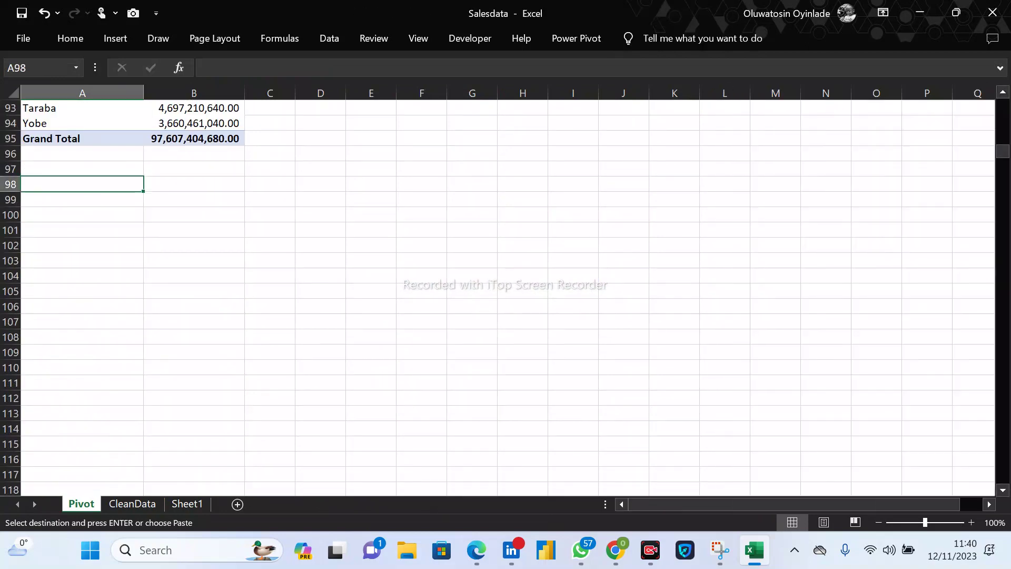
key(ctrl+v)
Add the Line Of Business field as rows to the pasted Total Revenue pivot table.
scroll(820, 246, down, 2)
scroll(752, 229, down, 3)
scroll(752, 230, up, 3)
scroll(754, 229, up, 2)
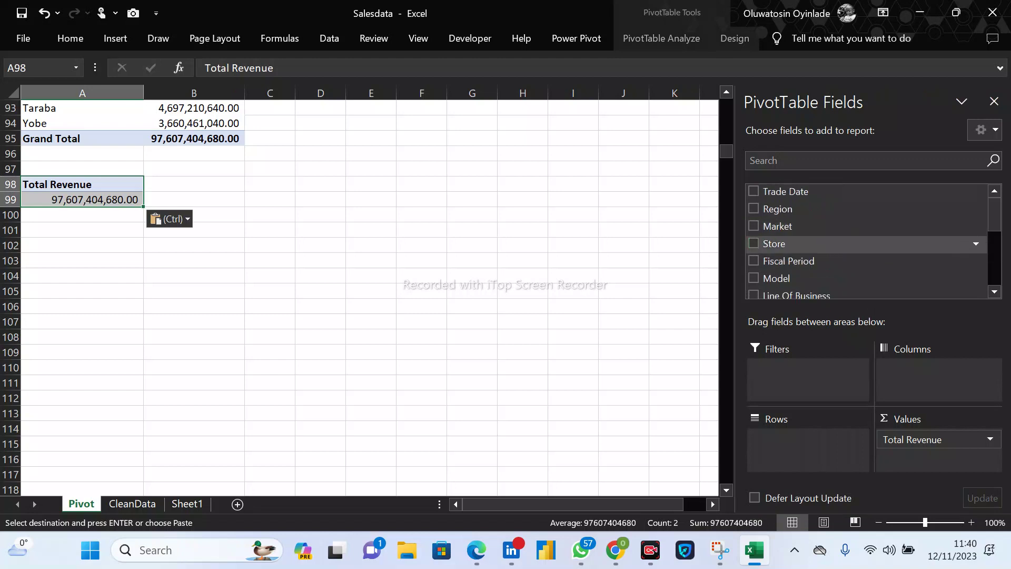
scroll(754, 244, down, 3)
scroll(755, 243, up, 3)
scroll(753, 264, down, 3)
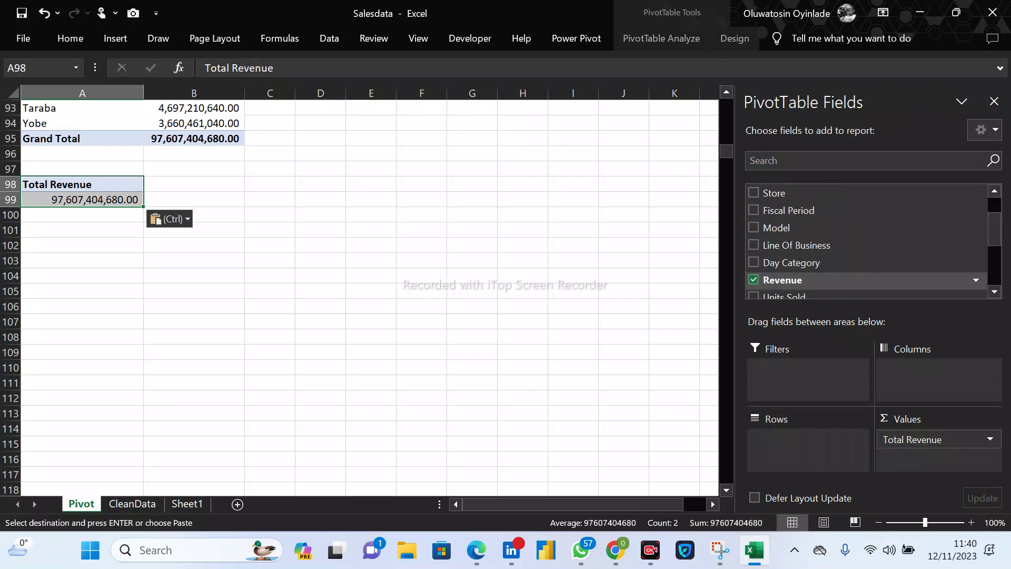
click(752, 244)
click(143, 215)
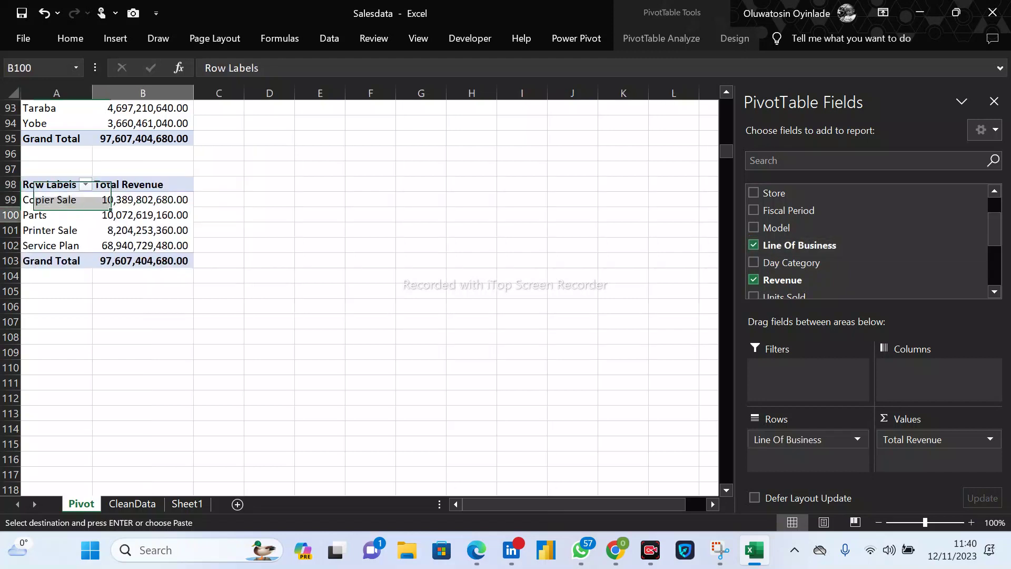
Rename the row header in cell A98 to Business_Line and autofit the width of column A.
click(50, 185)
text(Busine)
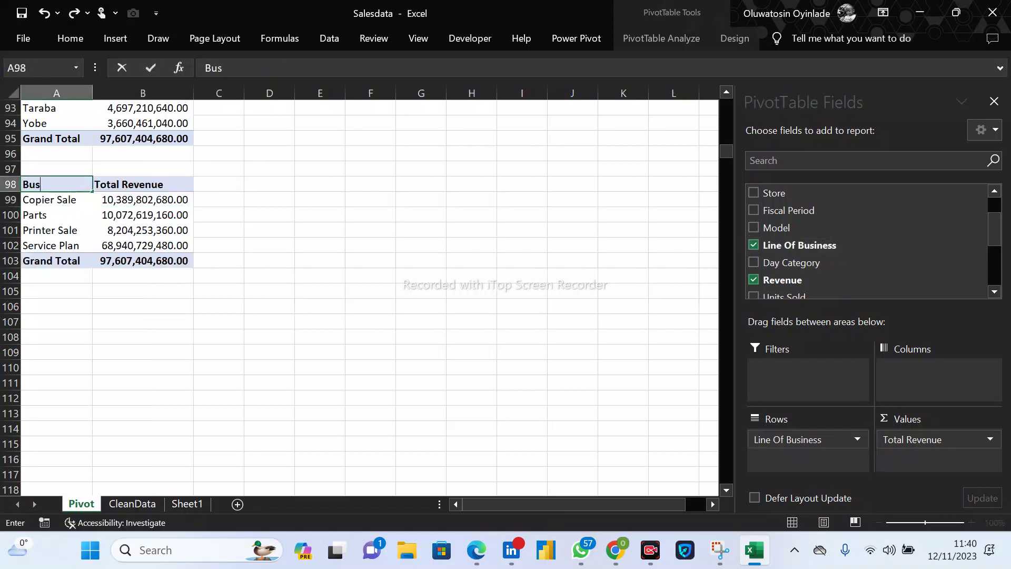
key(BackSpace)
key(BackSpace)
text(ness_Line)
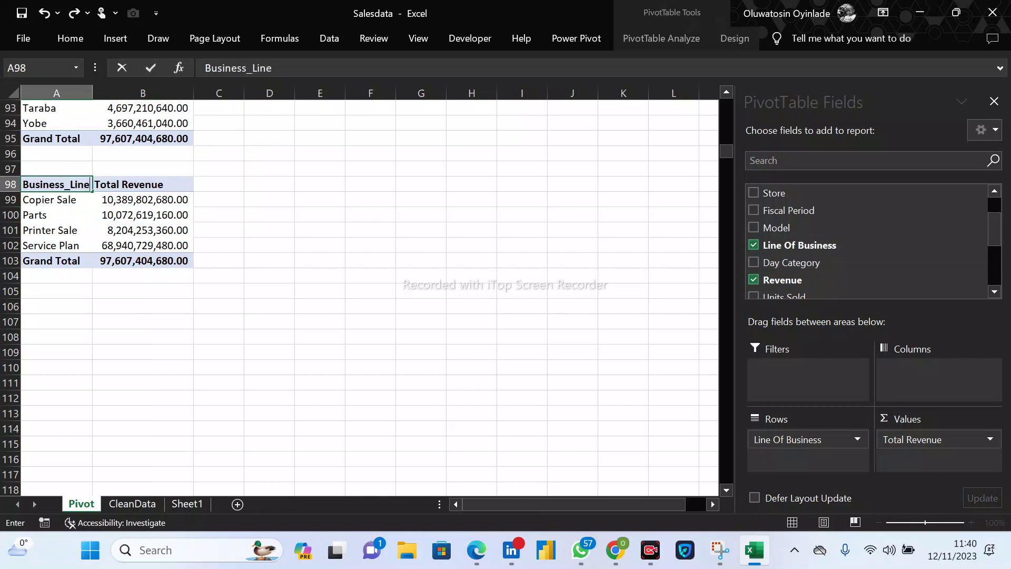
key(Return)
double_click(93, 93)
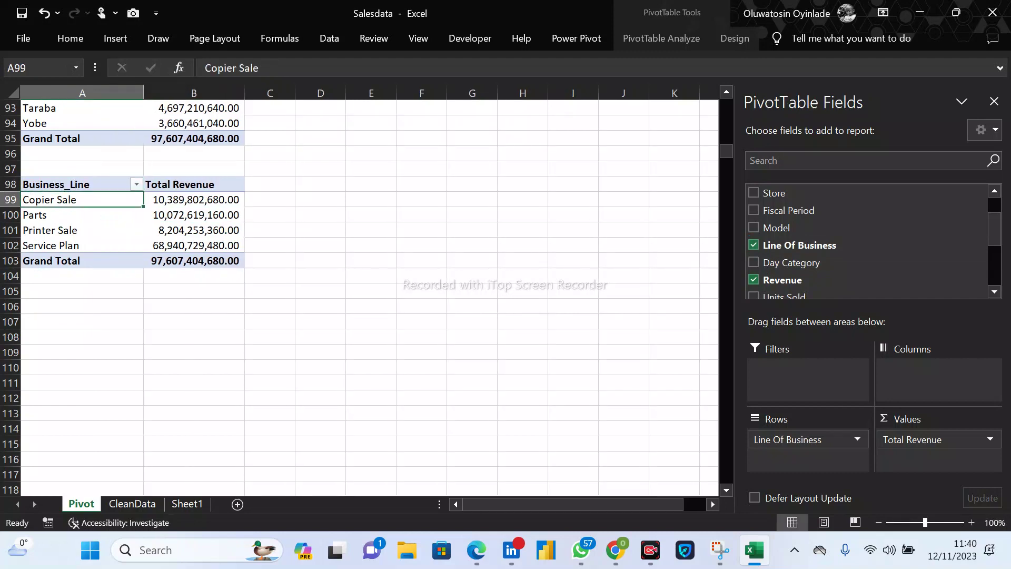
Compare the total revenue of Copier Sale, Parts, Printer Sale and Service Plan in the Business_Line pivot table.
click(71, 214)
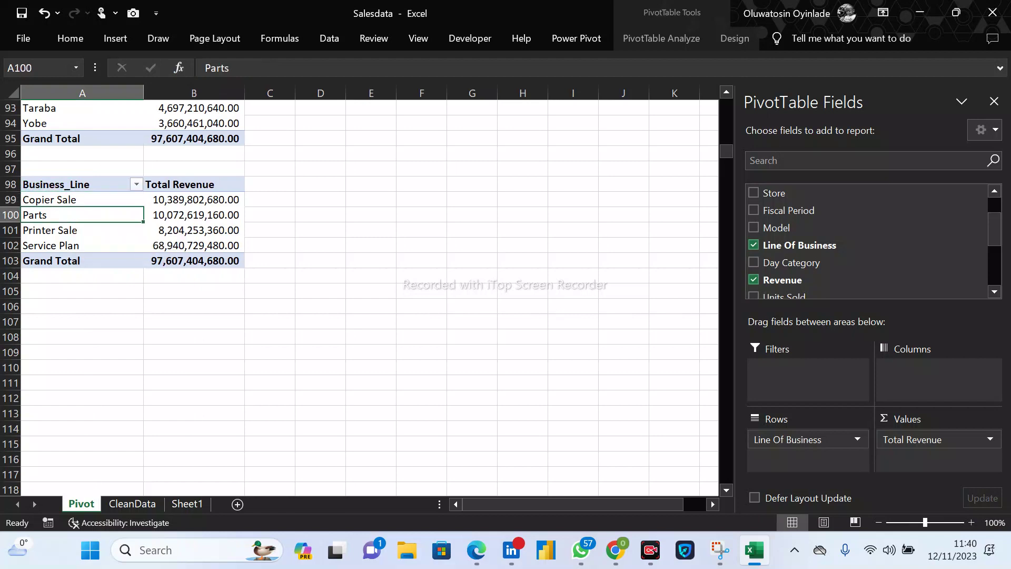
click(81, 245)
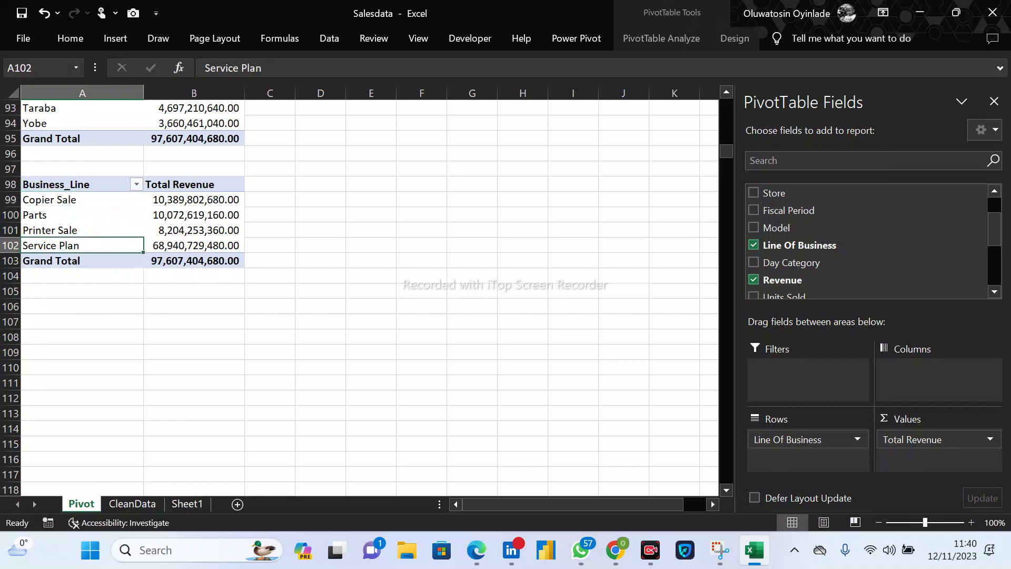
click(205, 245)
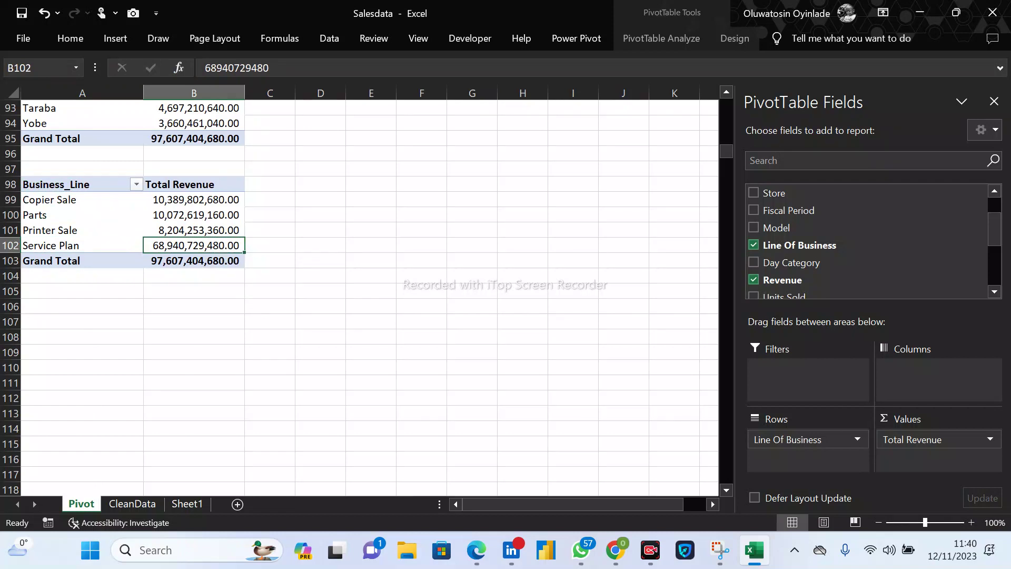
click(82, 230)
click(81, 215)
click(82, 200)
click(194, 246)
click(79, 225)
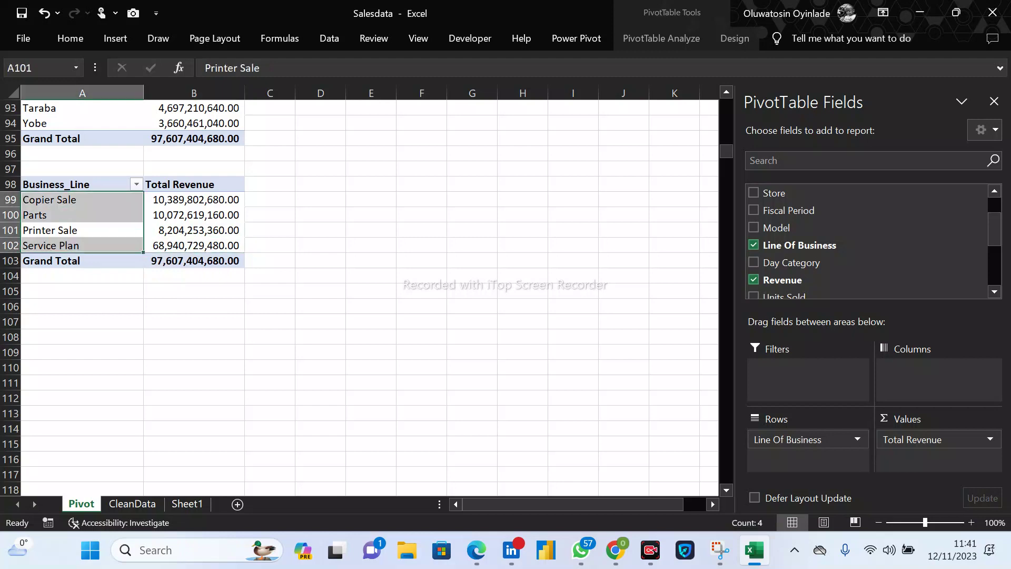
click(79, 194)
click(79, 200)
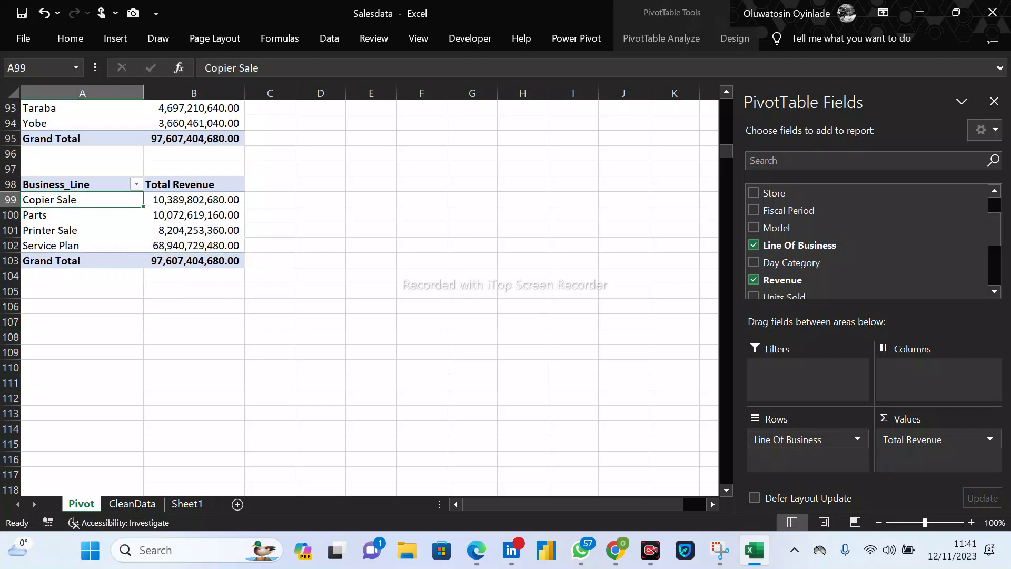
click(194, 199)
click(79, 200)
click(74, 215)
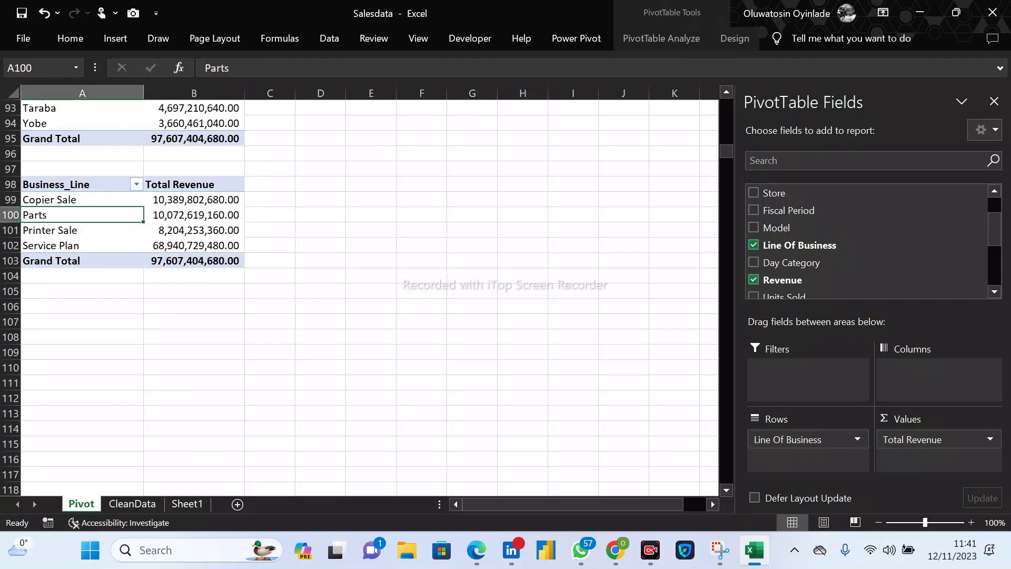
click(113, 228)
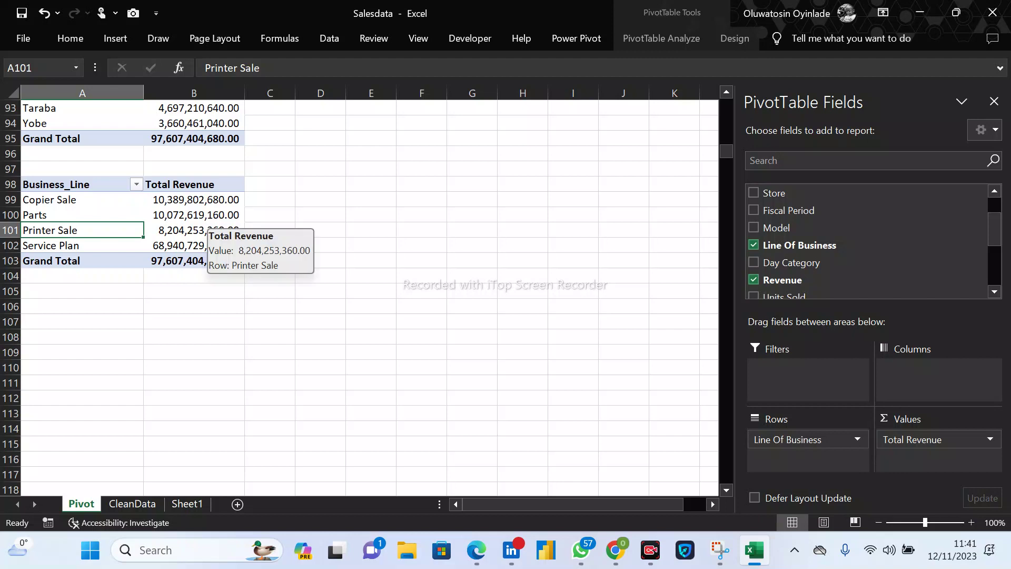
click(81, 245)
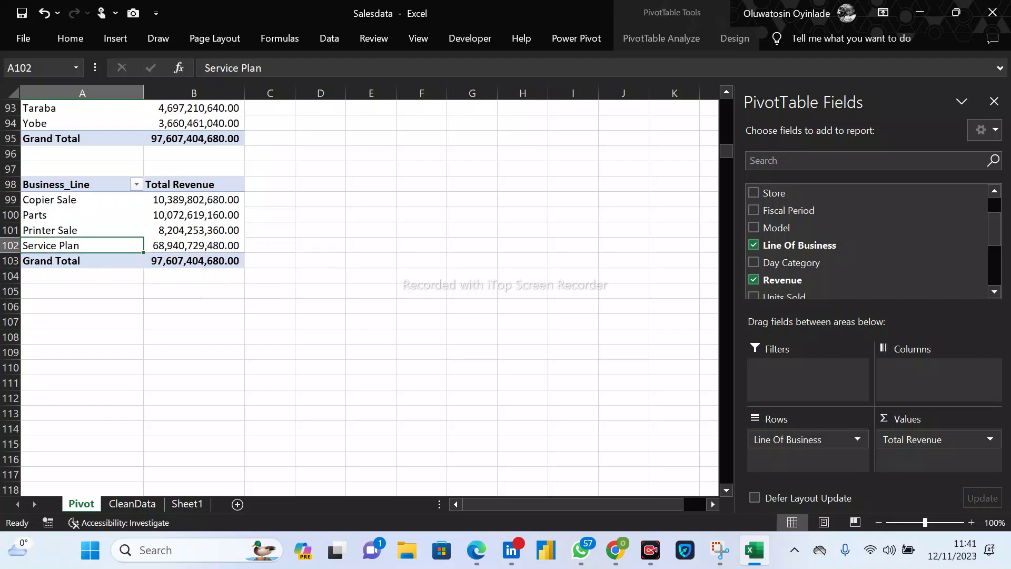
click(194, 245)
click(68, 231)
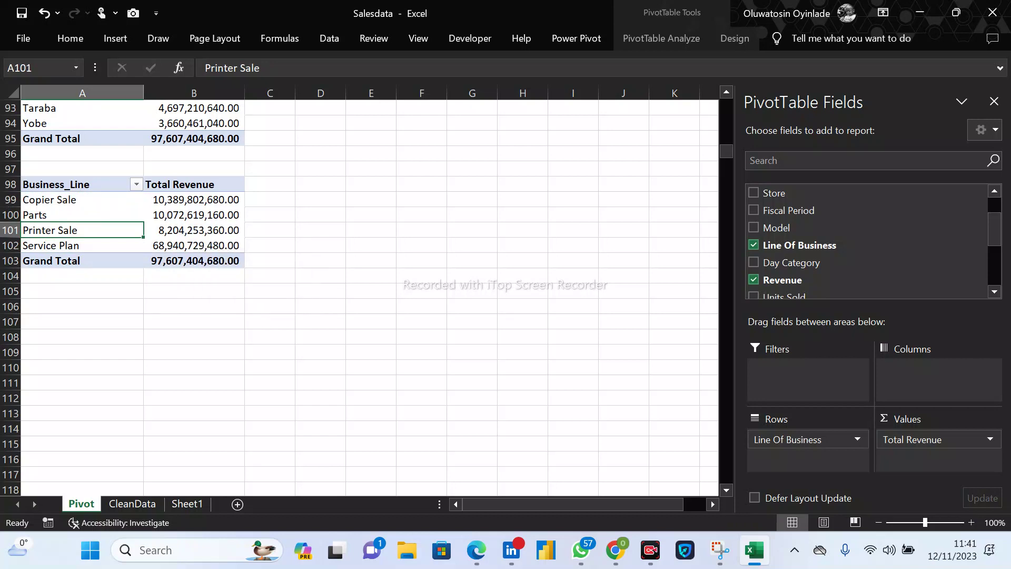
click(189, 245)
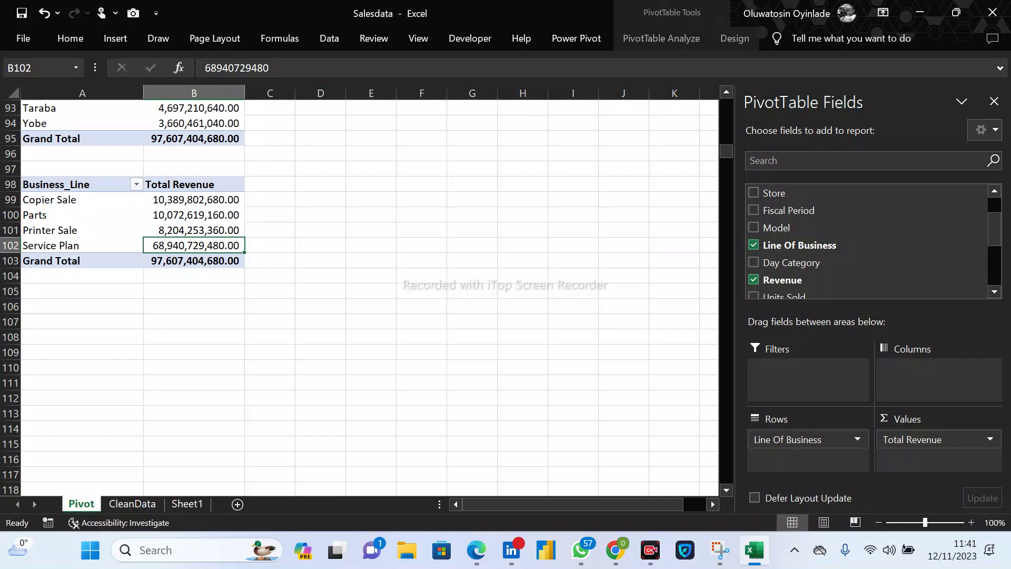
click(82, 231)
click(194, 230)
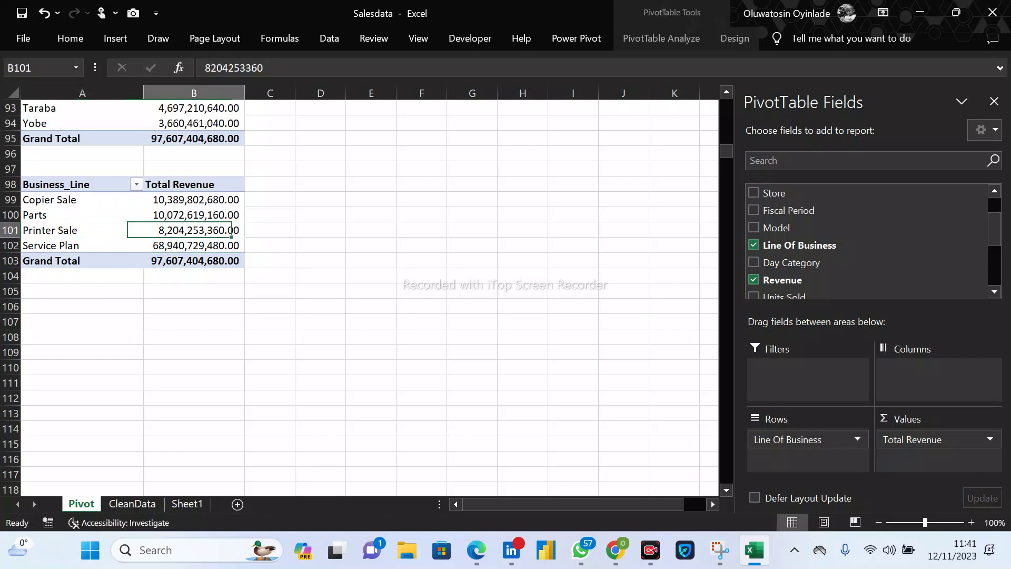
click(194, 245)
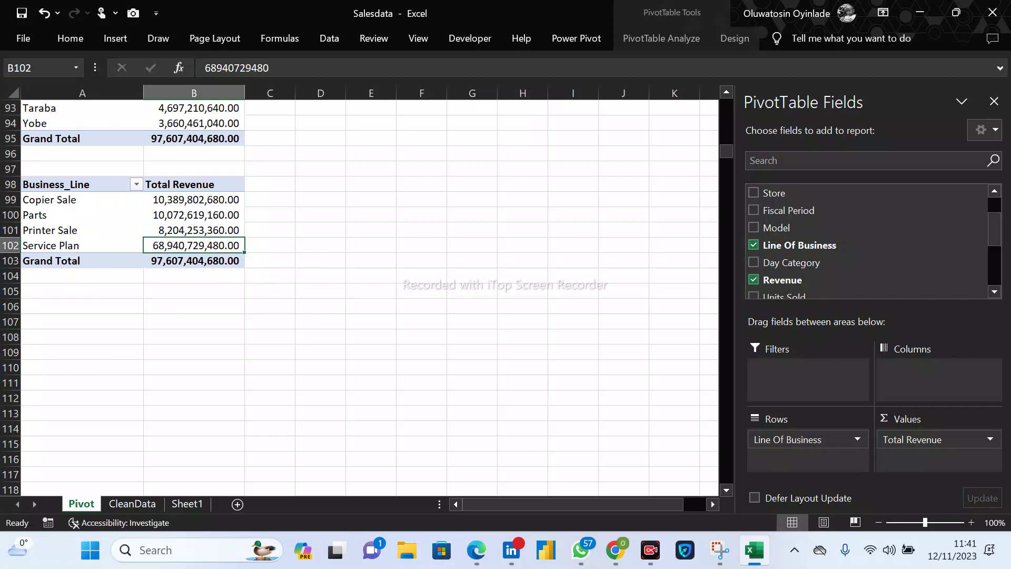
click(194, 291)
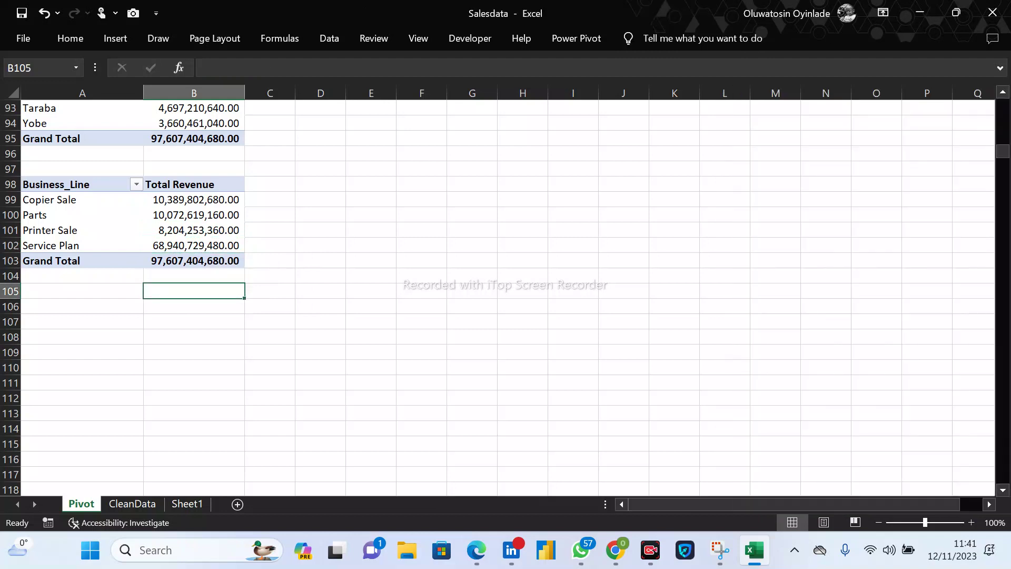
Check which categories the Day Category column of the CleanData sheet contains, leaving the column unfiltered.
click(202, 230)
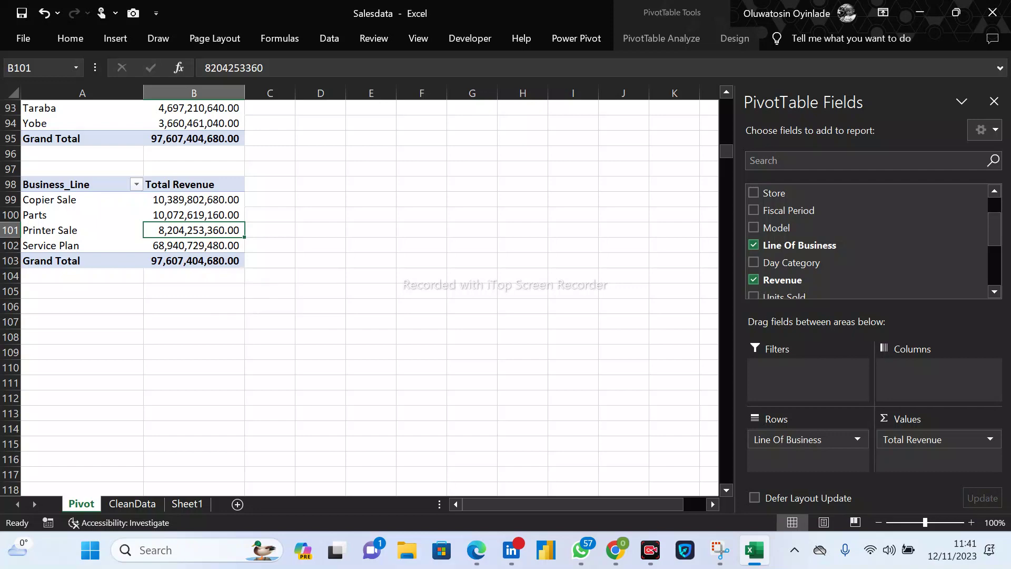
click(132, 504)
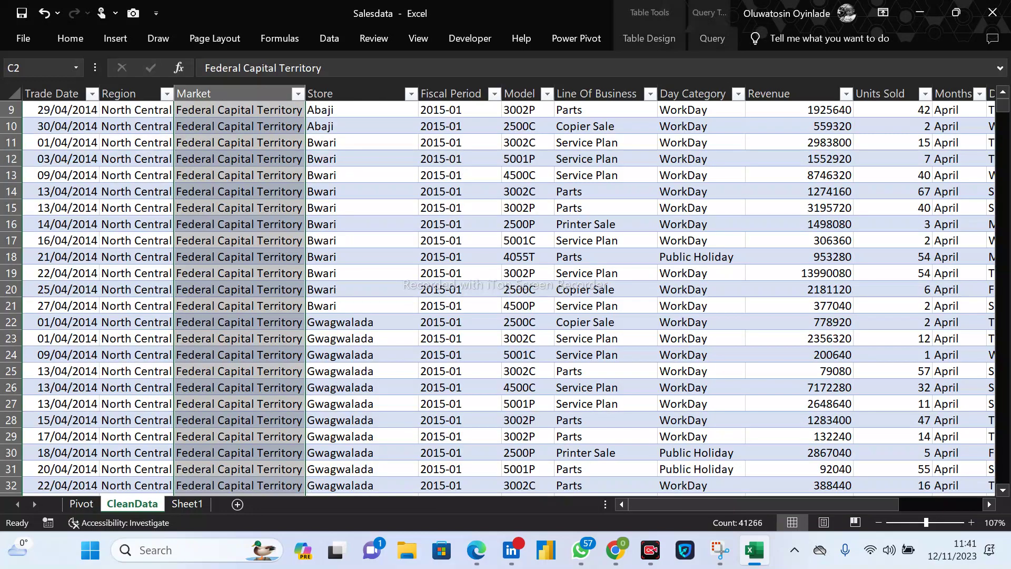
scroll(497, 298, down, 7)
scroll(498, 299, up, 8)
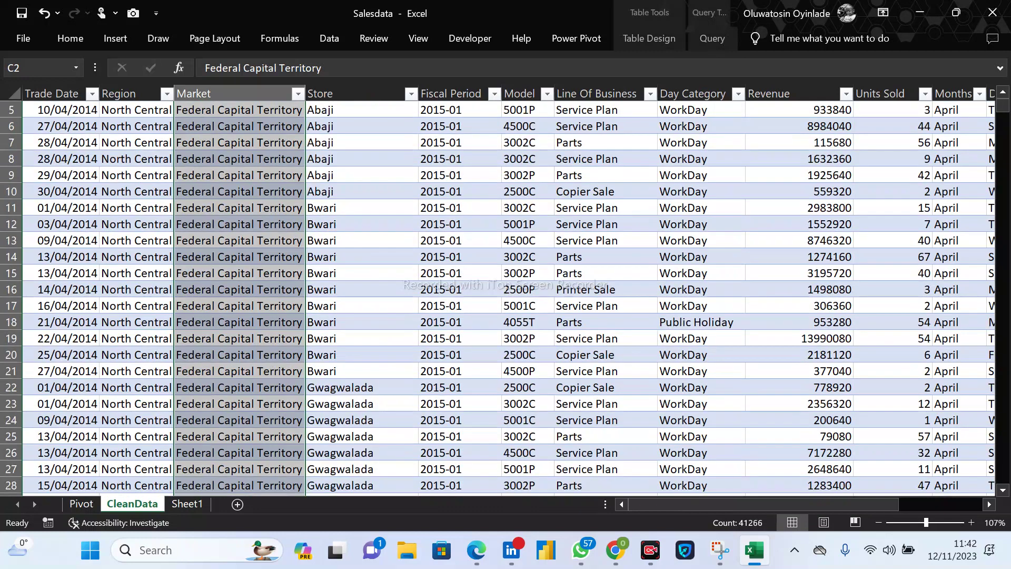
click(738, 93)
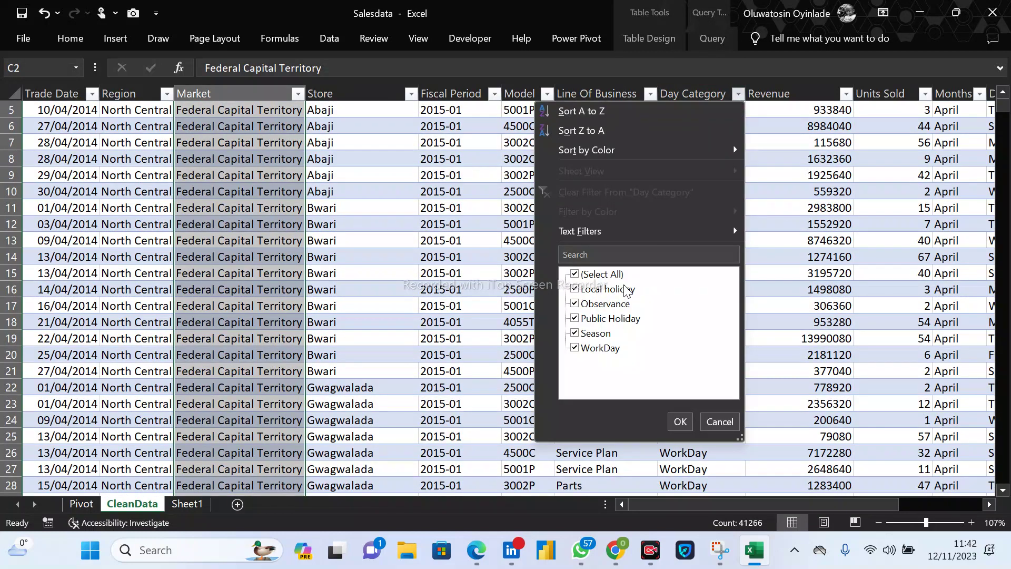
click(679, 421)
scroll(316, 484, up, 1)
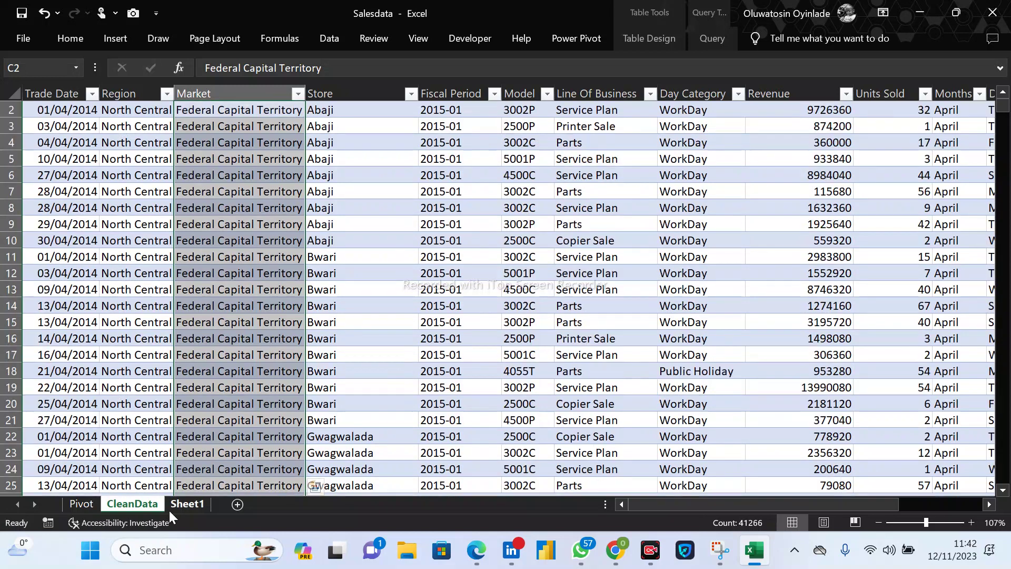
Copy the Business_Line pivot table from A98:B103 of the Pivot sheet and paste it at cell A106.
click(81, 503)
click(82, 306)
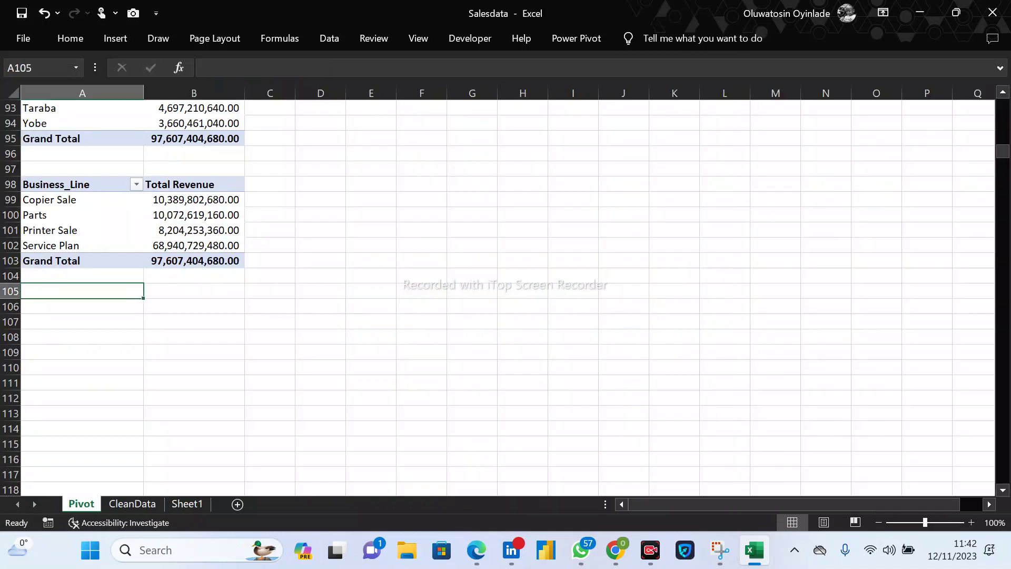
drag(82, 184, 211, 261)
key(ctrl+c)
click(83, 306)
key(ctrl+v)
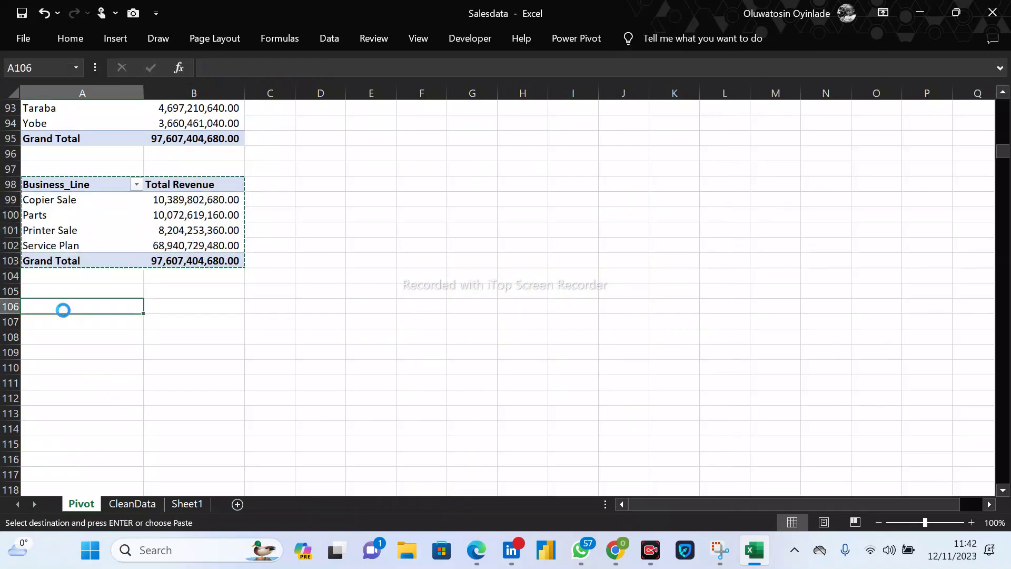
Replace the Line Of Business field with Day Category as the rows of the pivot table at A106.
scroll(866, 243, down, 2)
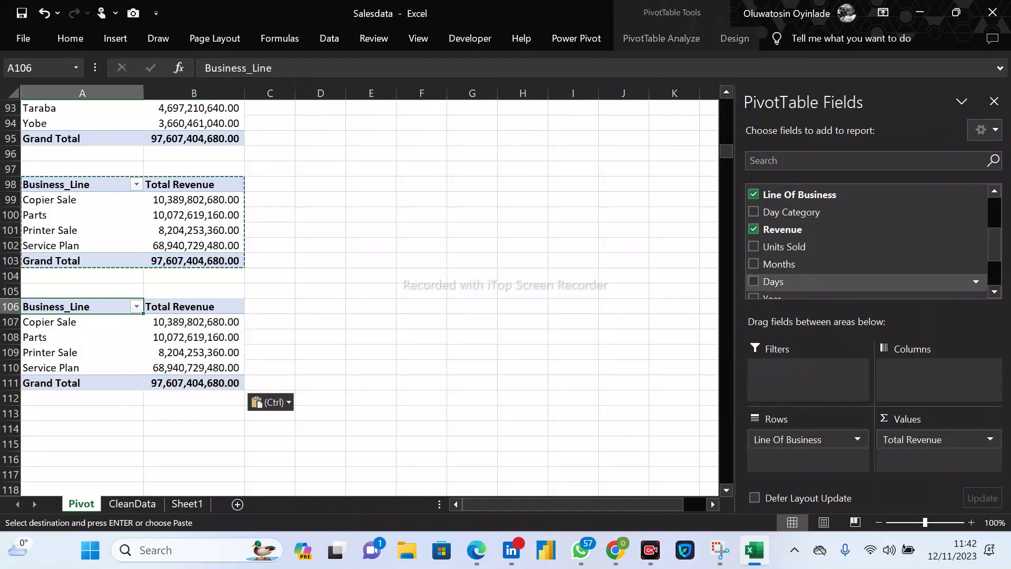
click(754, 195)
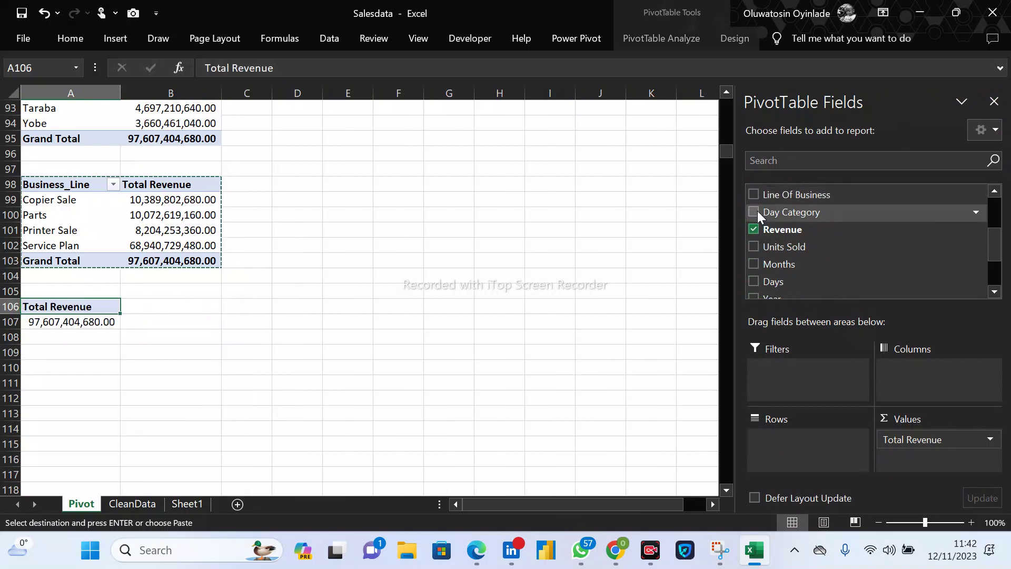
click(755, 212)
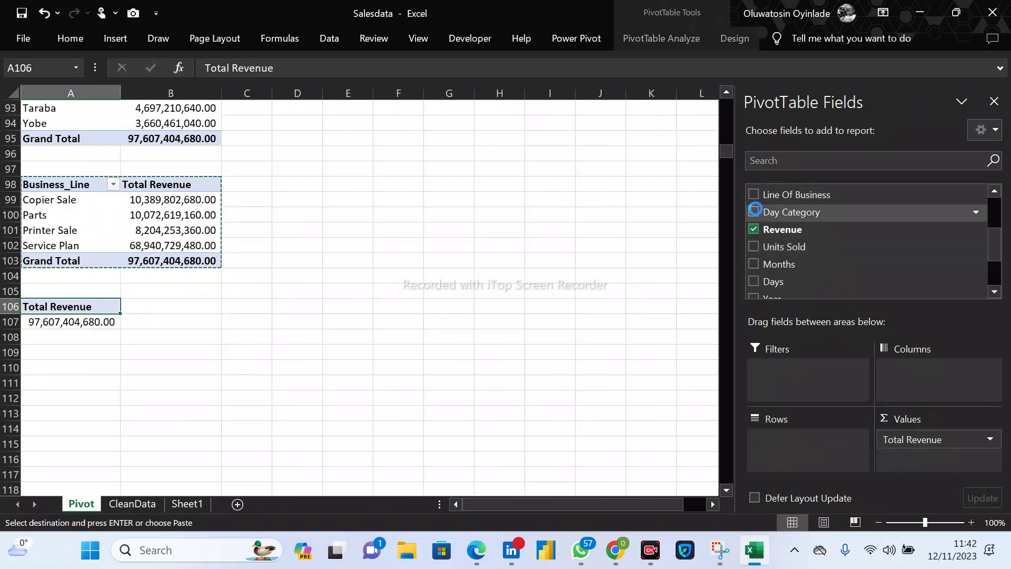
click(58, 301)
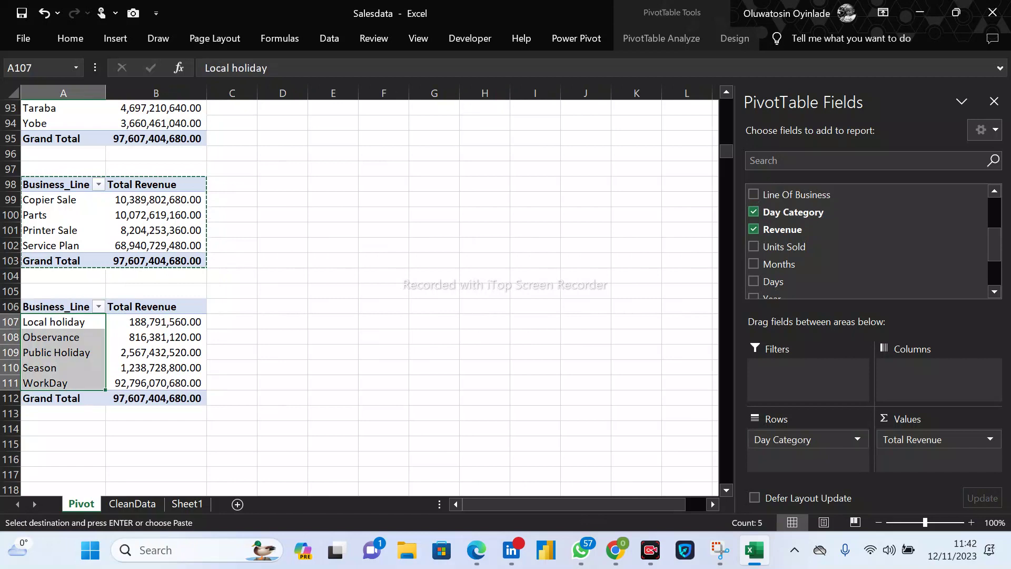
Compare the total revenue of Local holiday, Observance, WorkDay, Season and Public Holiday in the pasted pivot table.
click(149, 321)
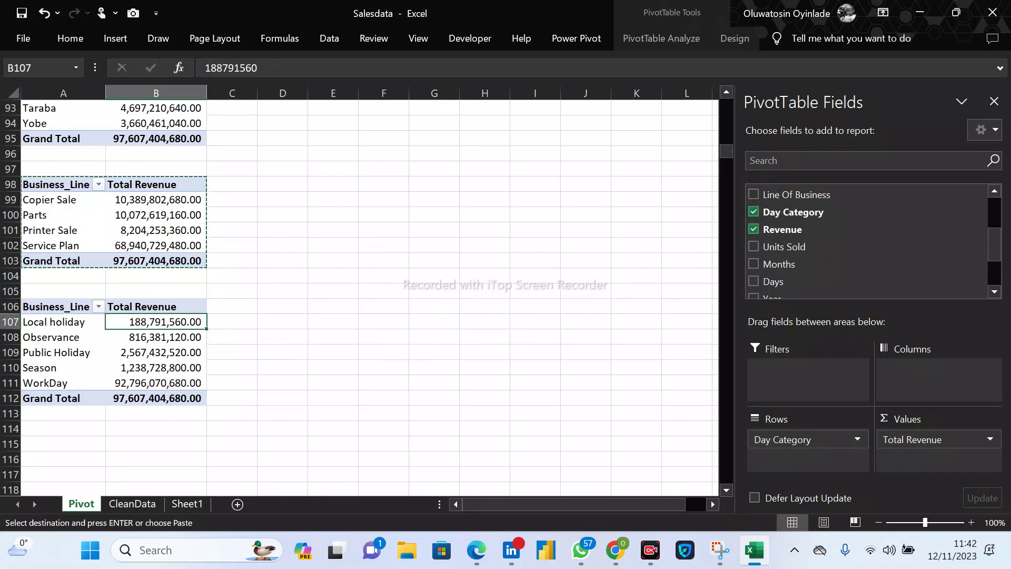
click(63, 336)
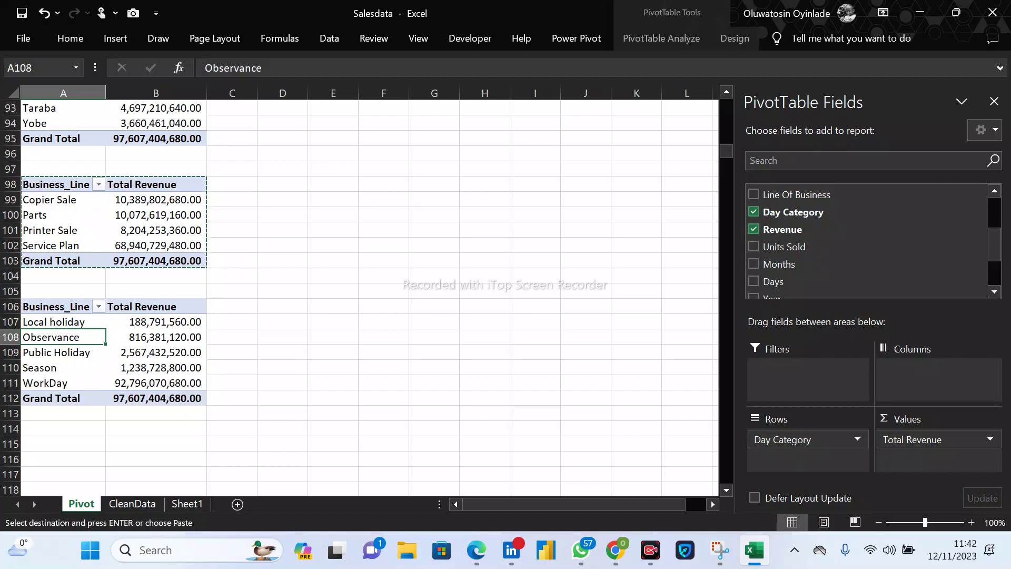
click(155, 383)
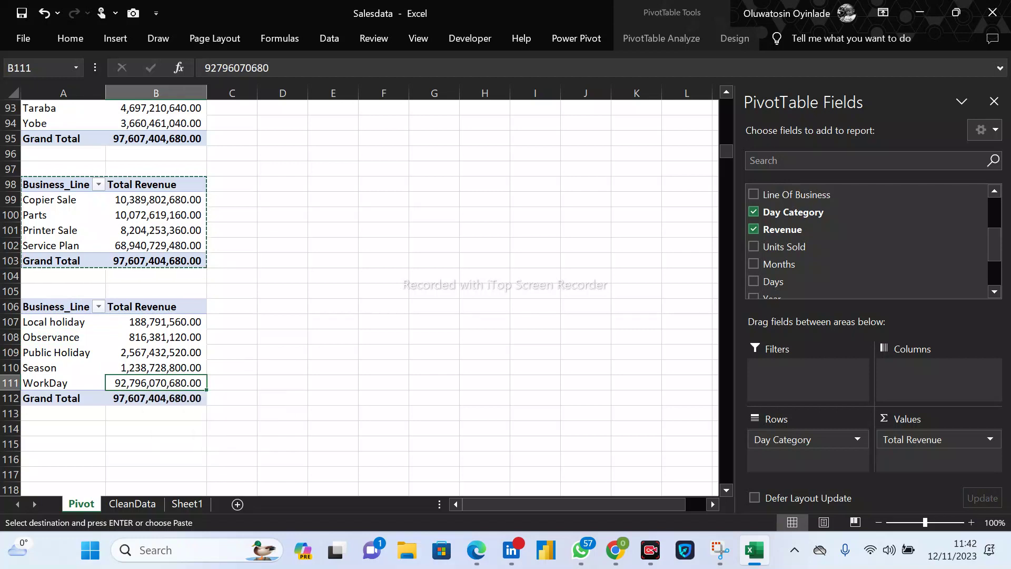
click(158, 367)
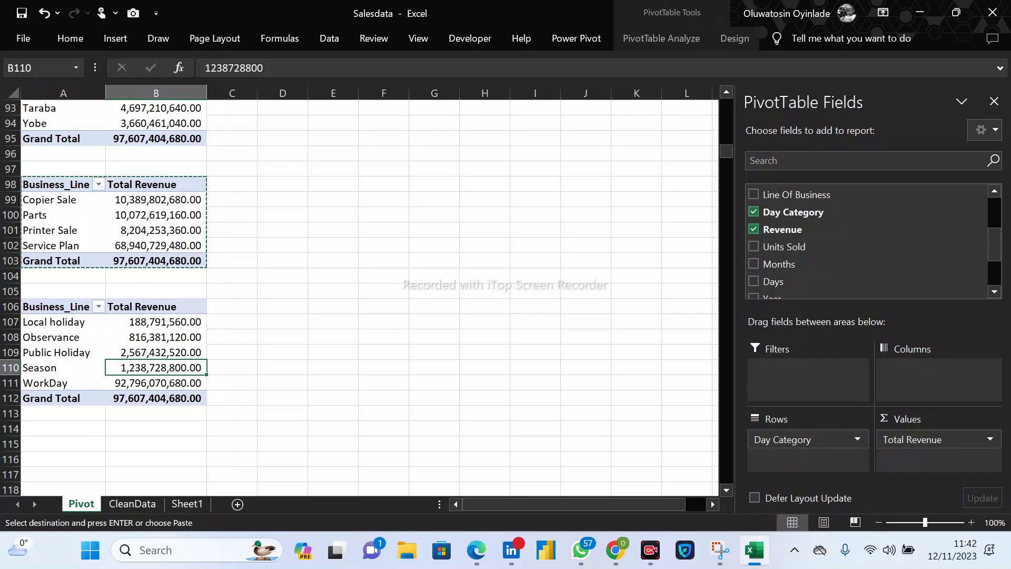
click(148, 352)
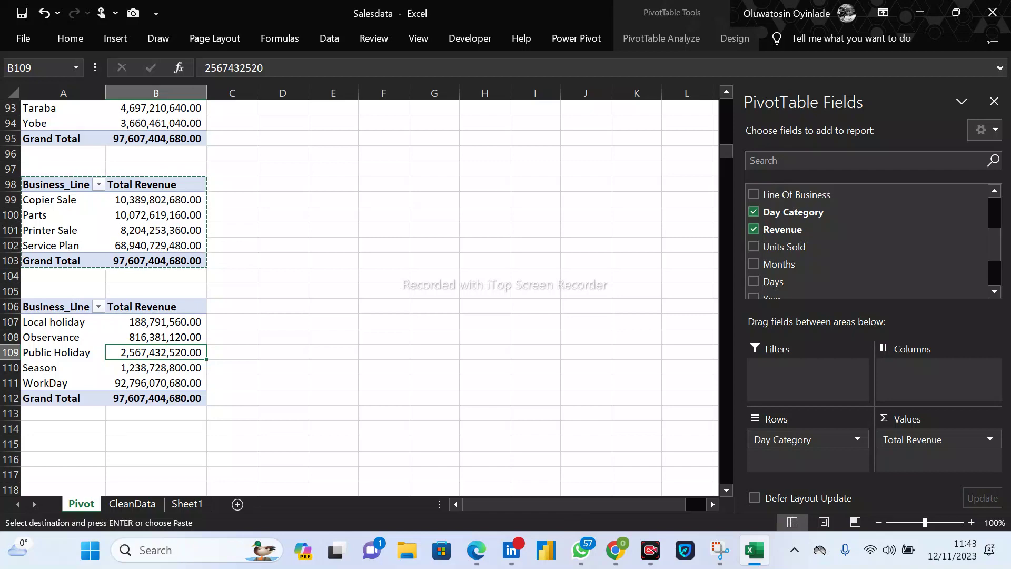
Rename the row header in cell A106 to Day_Category.
click(56, 306)
click(120, 503)
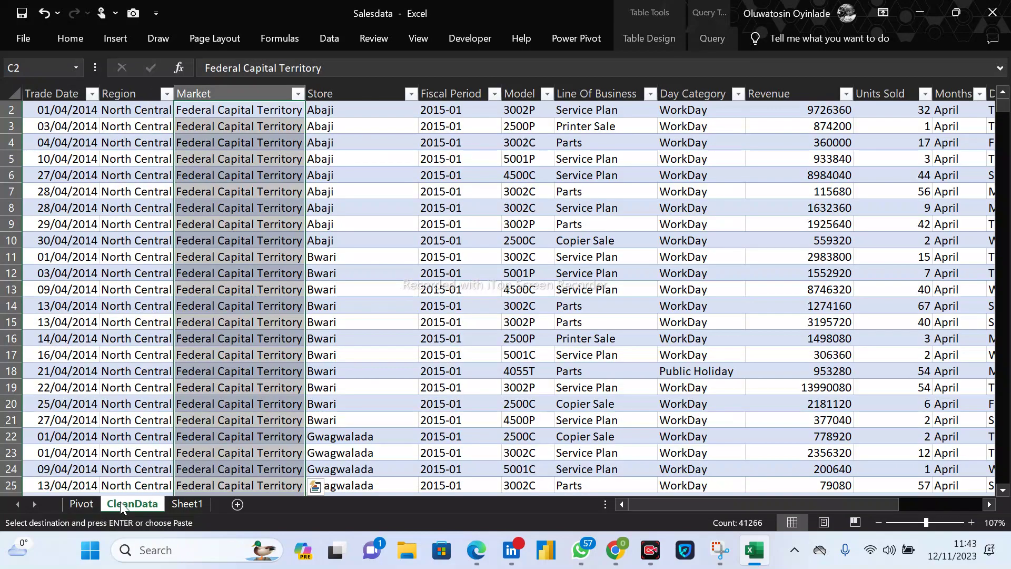
click(92, 505)
text(Da)
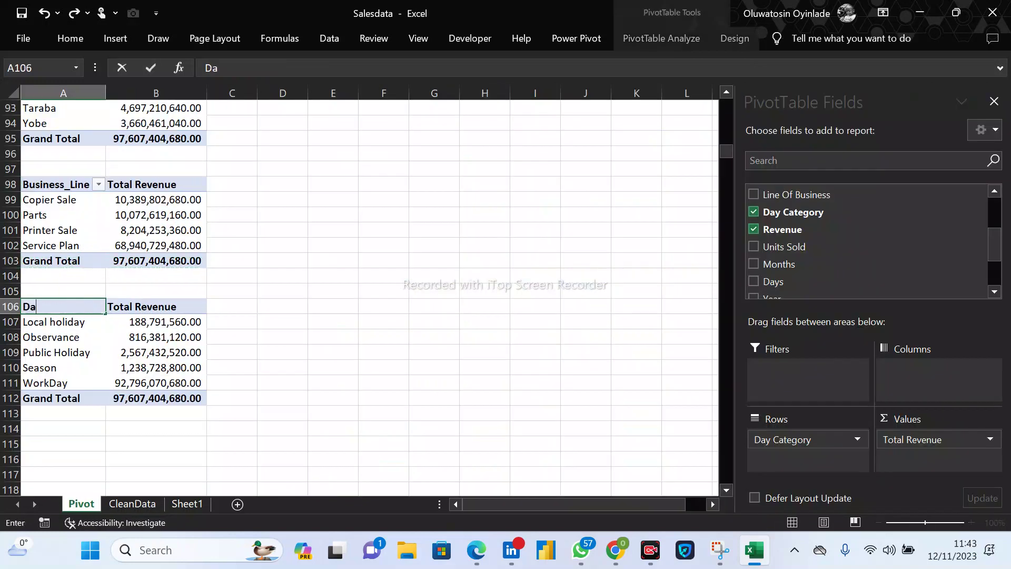
text(y_Categriy)
key(BackSpace)
key(BackSpace)
key(BackSpace)
text(ory)
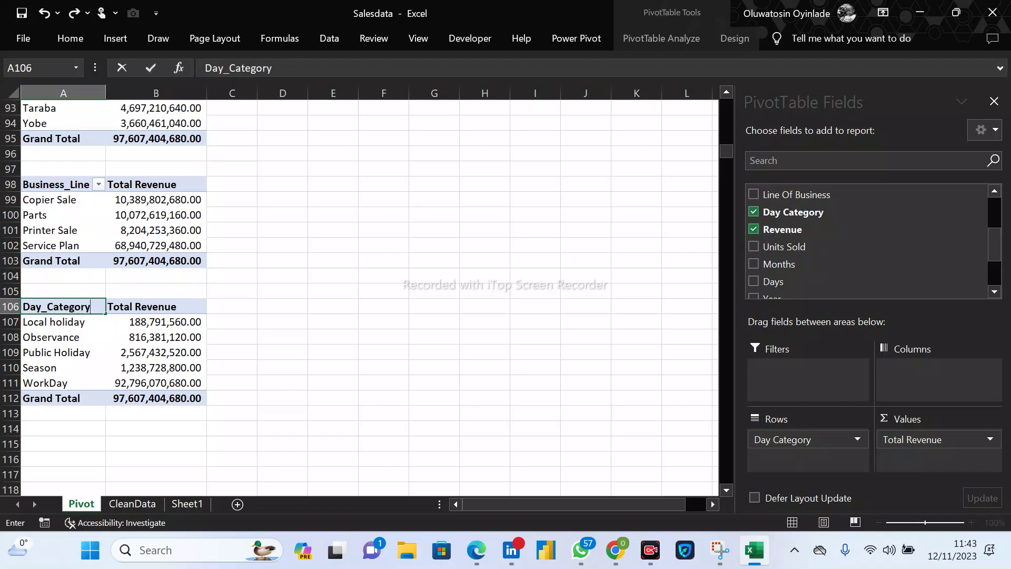
click(283, 353)
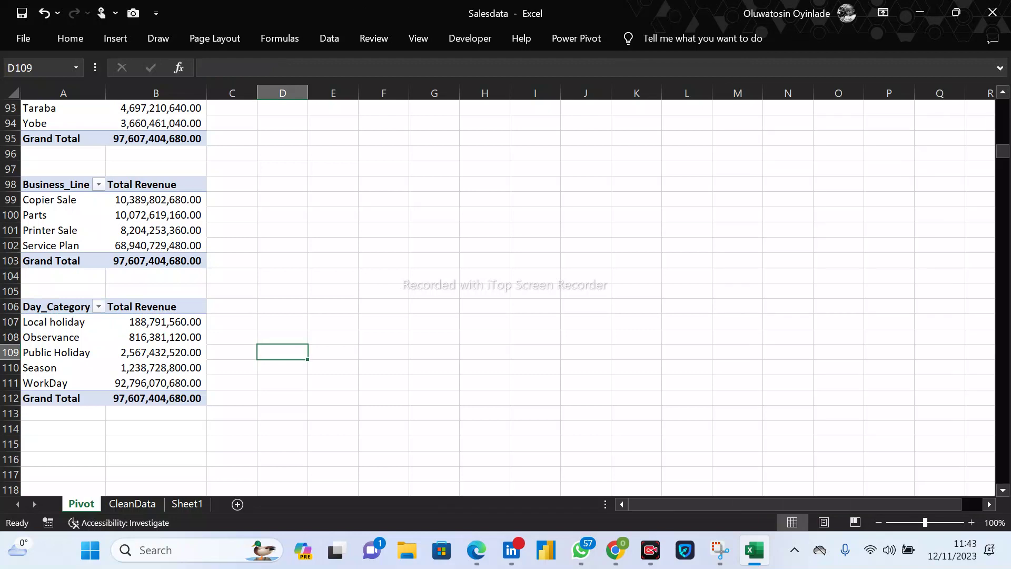
Review the Observance, Public Holiday and Season revenue in the Day_Category pivot table.
click(163, 352)
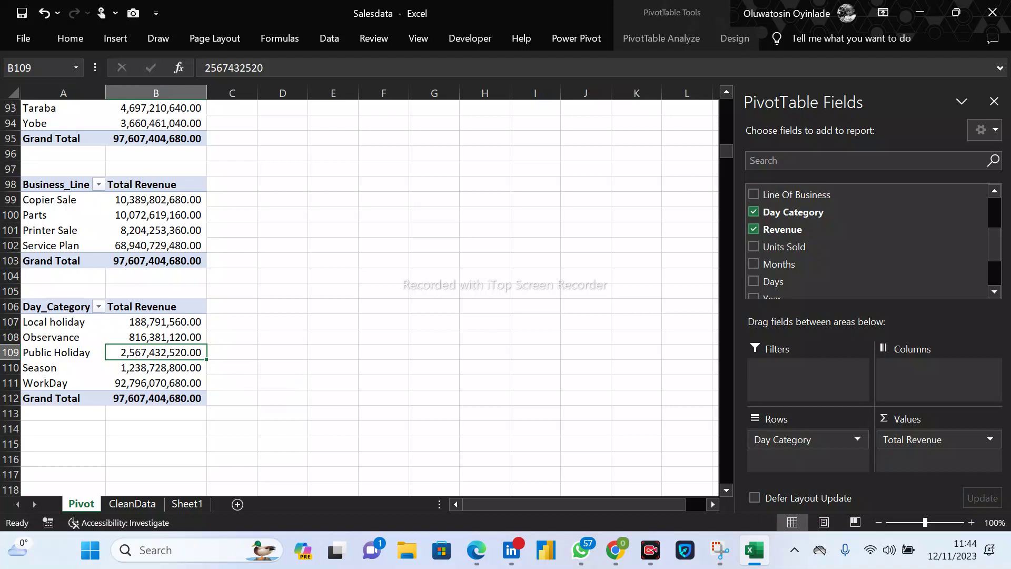
drag(63, 337, 152, 352)
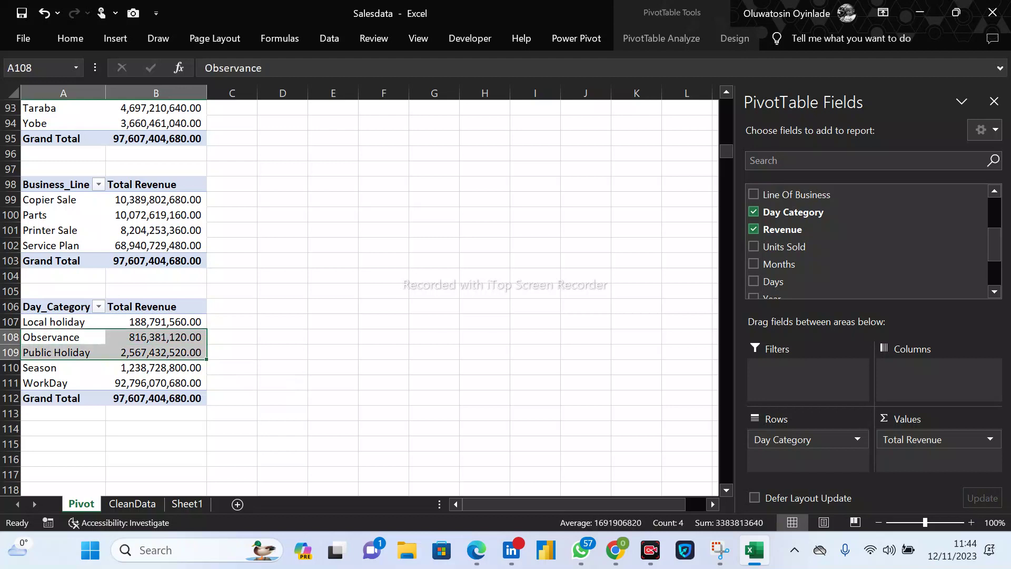
click(282, 321)
click(156, 368)
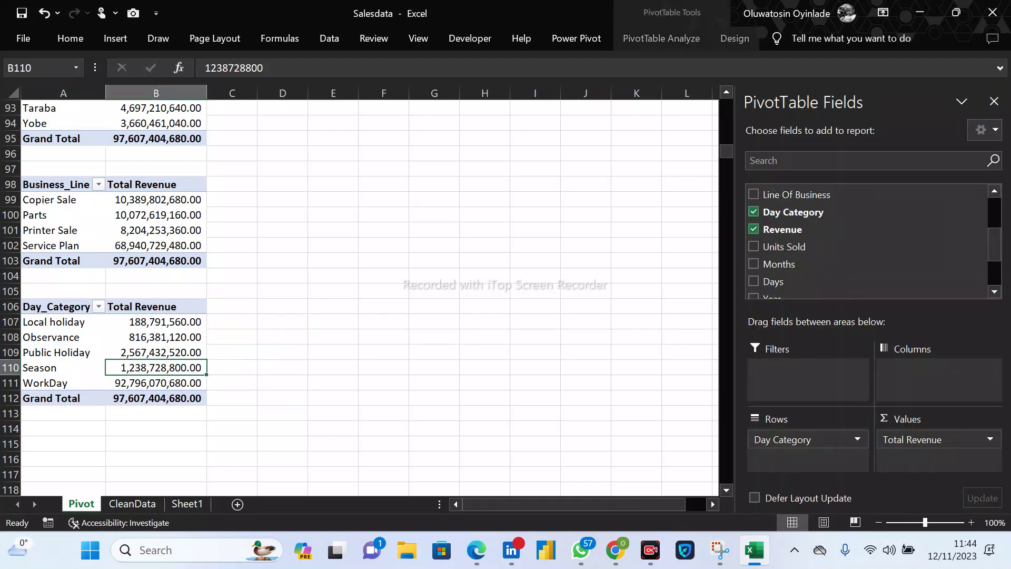
Copy the Year pivot table from A29:B33 and paste it at cell A115.
scroll(113, 295, up, 20)
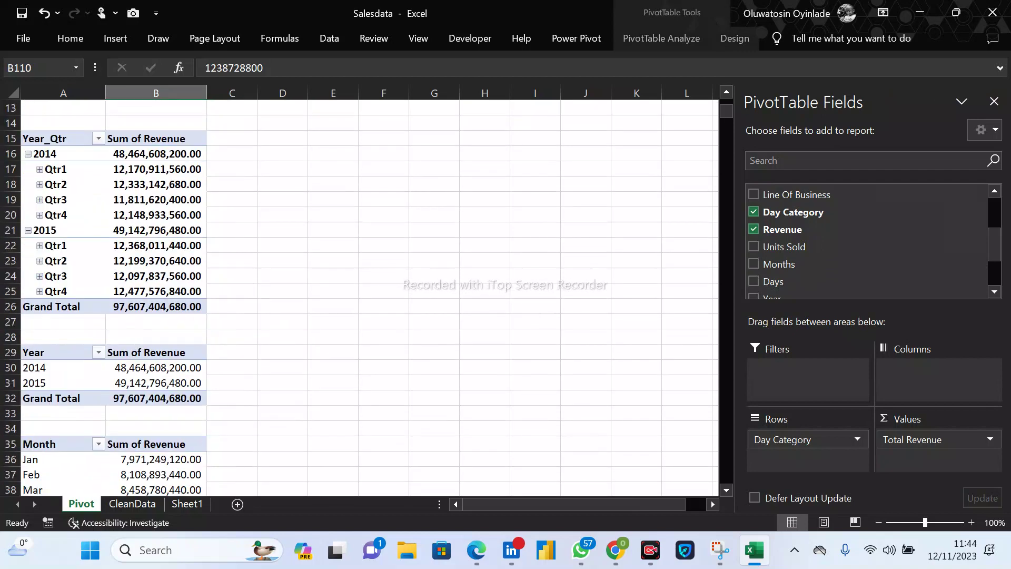
scroll(358, 295, up, 4)
scroll(358, 295, down, 8)
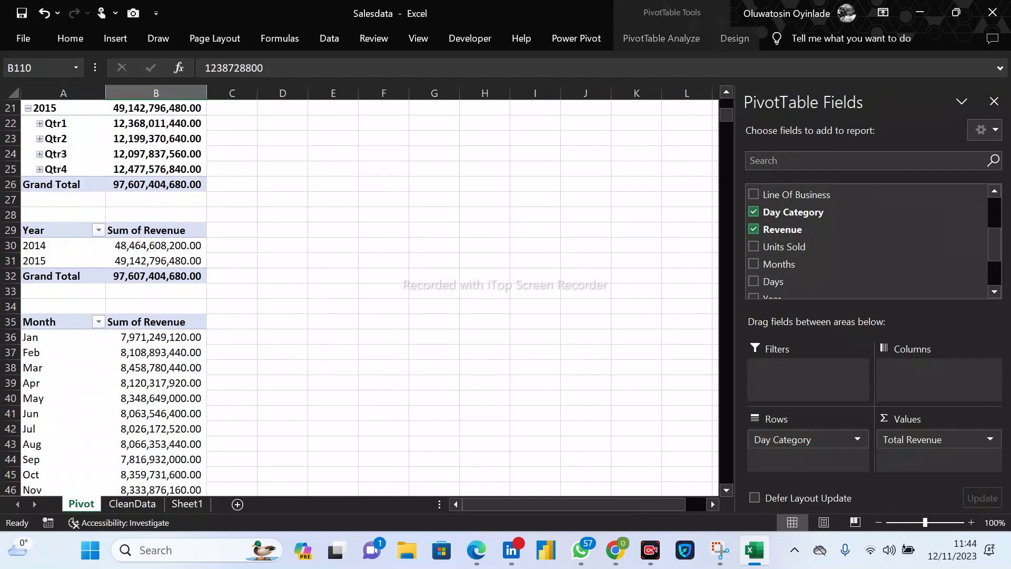
drag(53, 170, 159, 226)
key(ctrl+c)
scroll(358, 295, down, 20)
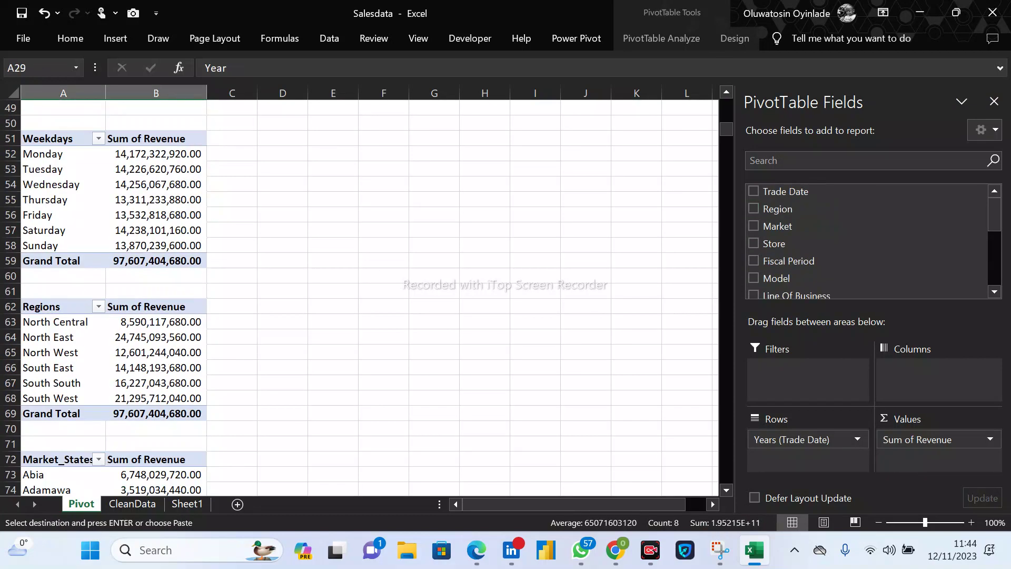
click(63, 245)
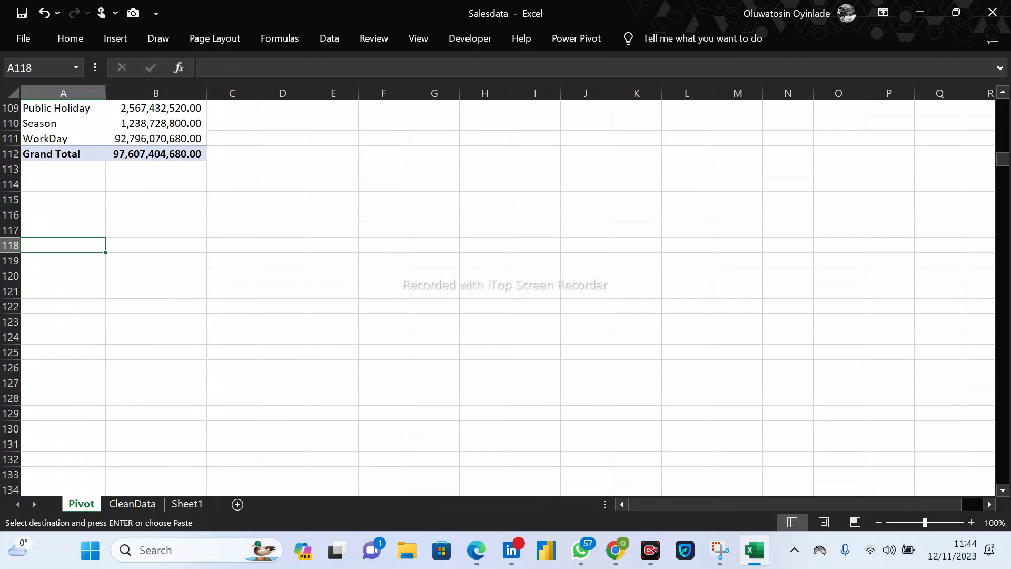
click(58, 200)
key(ctrl+v)
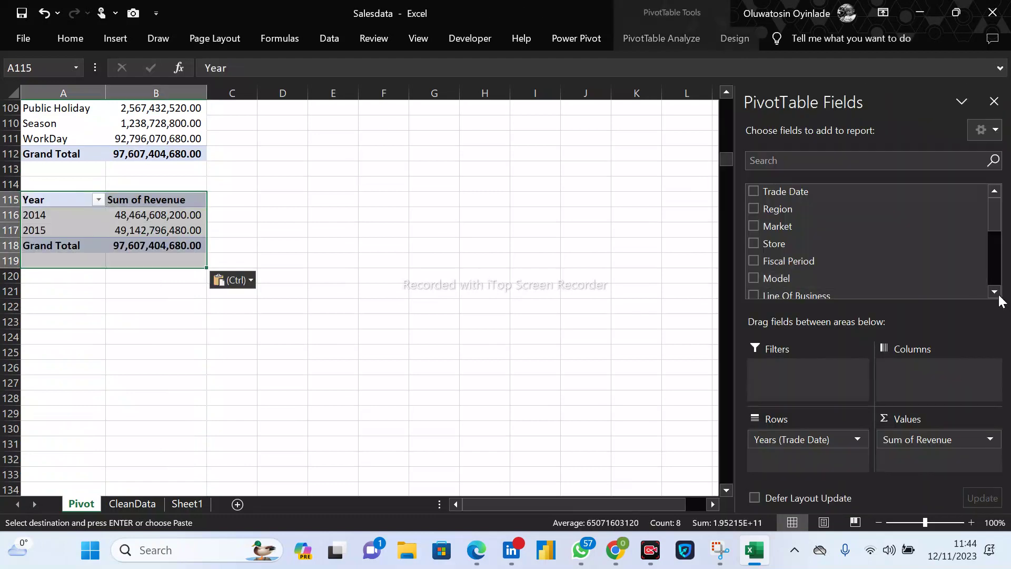
Replace Revenue with Units Sold as the value field of the Year pivot table at A115 and autofit column B.
scroll(864, 259, down, 5)
scroll(864, 253, up, 5)
scroll(864, 248, down, 5)
scroll(864, 249, up, 4)
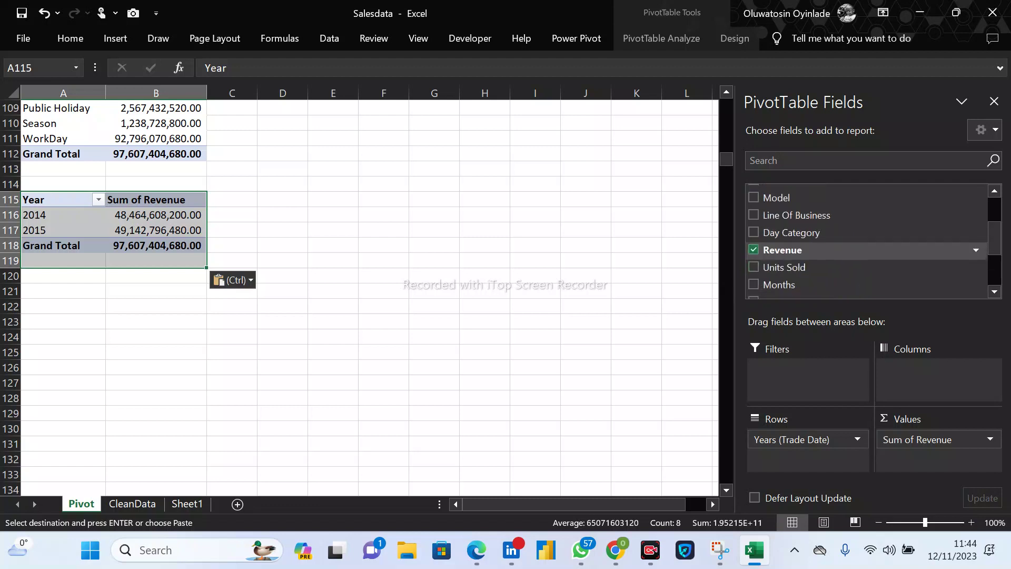
click(755, 250)
click(754, 267)
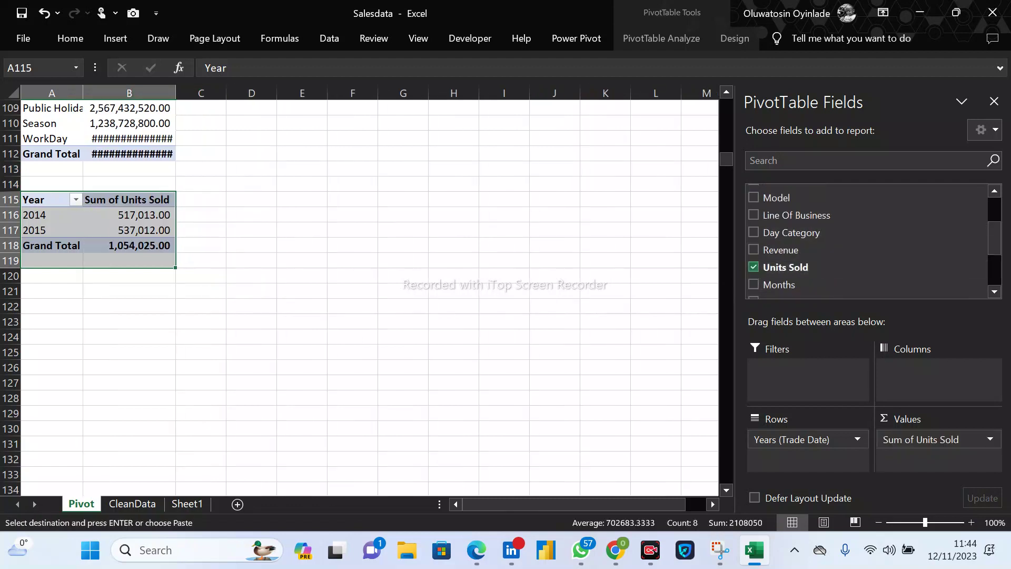
double_click(176, 93)
Compare the 2014 and 2015 units sold with the yearly revenue in the Year pivot table at A29.
click(132, 230)
click(131, 215)
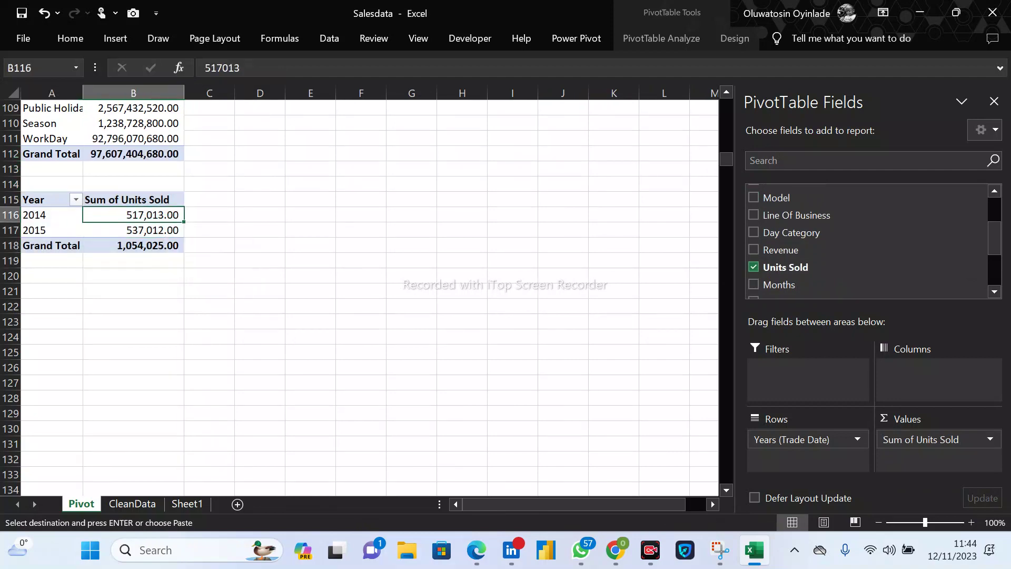
scroll(103, 295, up, 20)
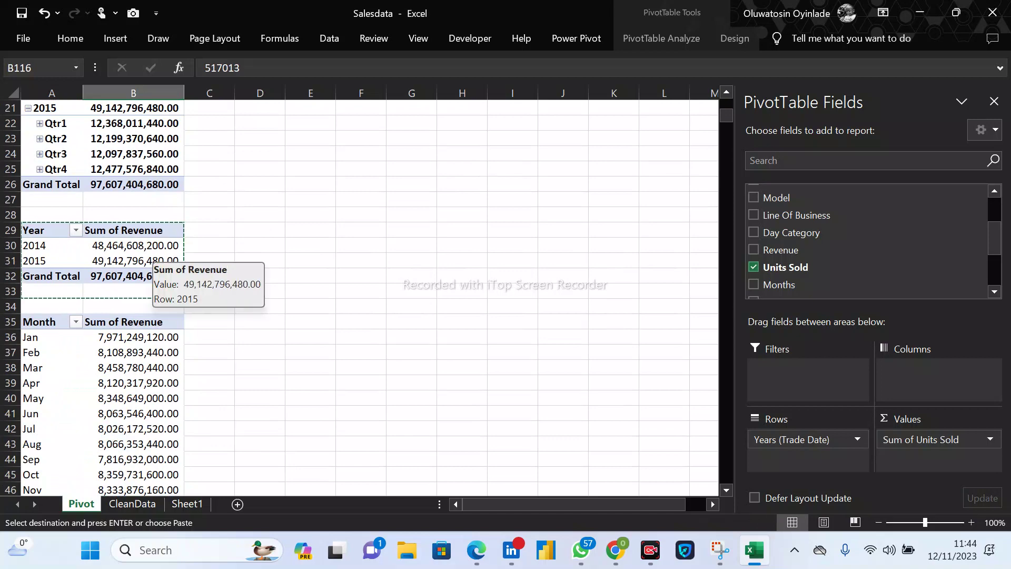
scroll(102, 295, down, 16)
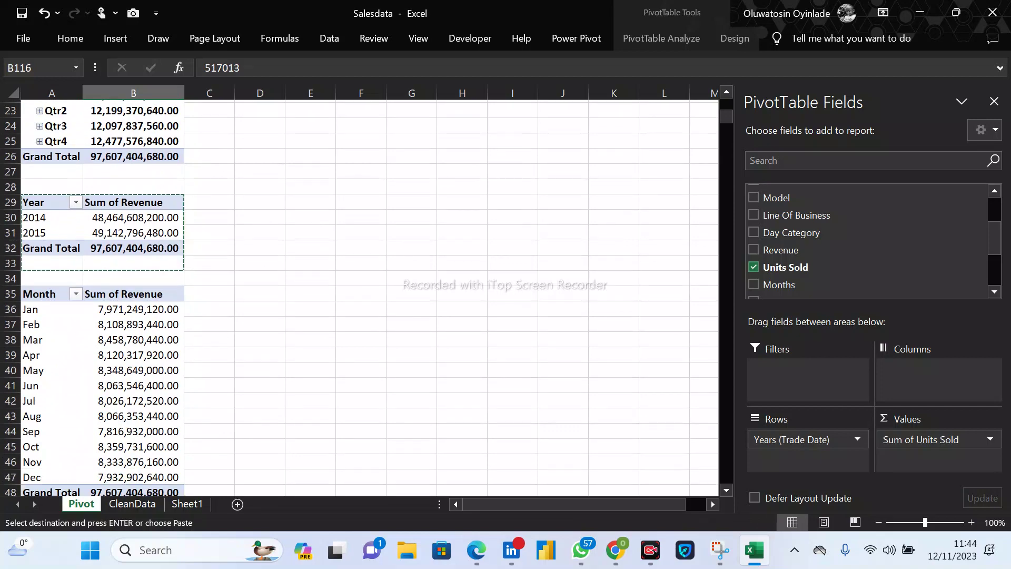
scroll(103, 295, down, 18)
scroll(103, 295, up, 4)
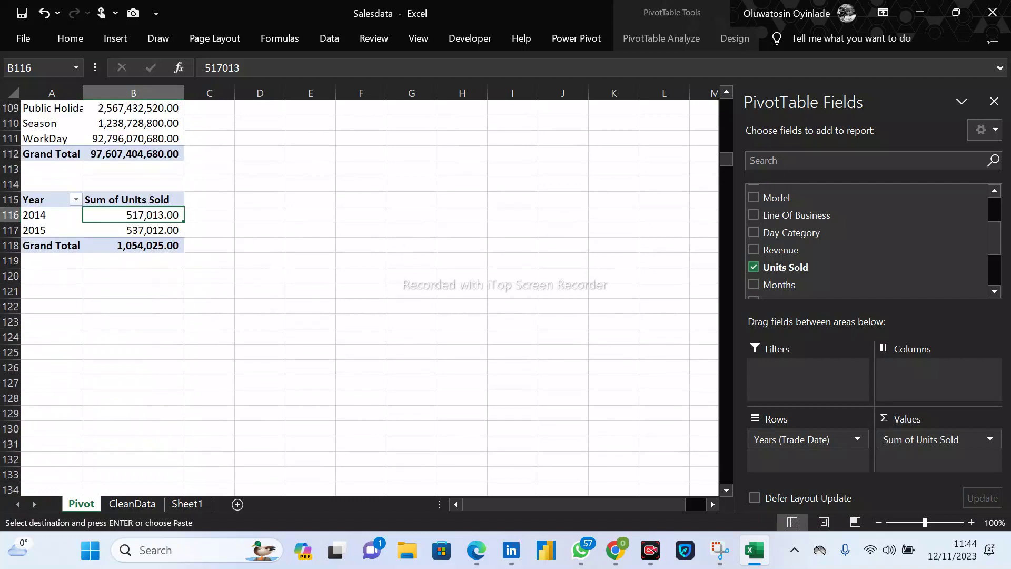
click(45, 200)
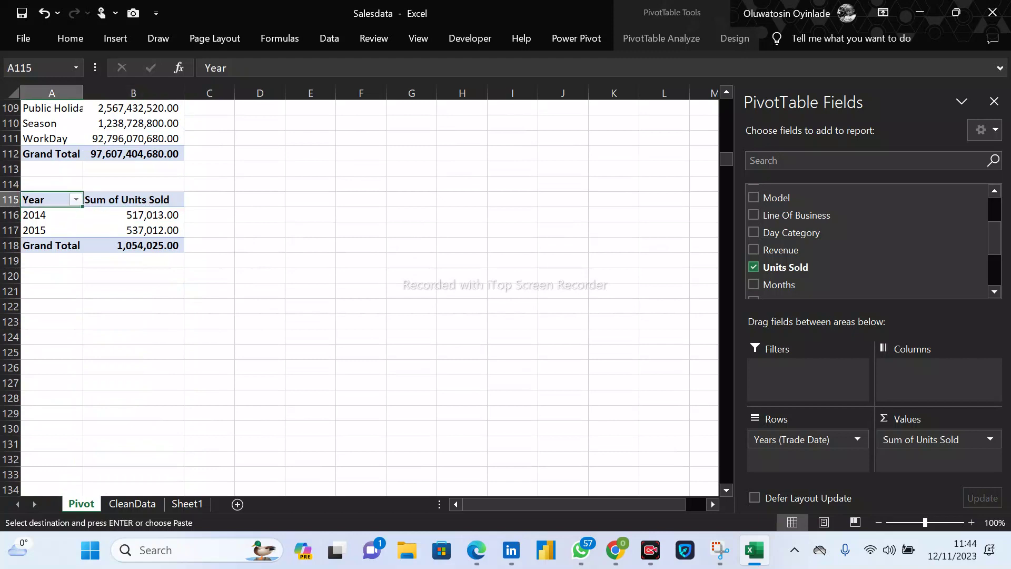
Copy the Year pivot table of units sold from A115:B118 and paste it at cell A121.
drag(45, 200, 147, 245)
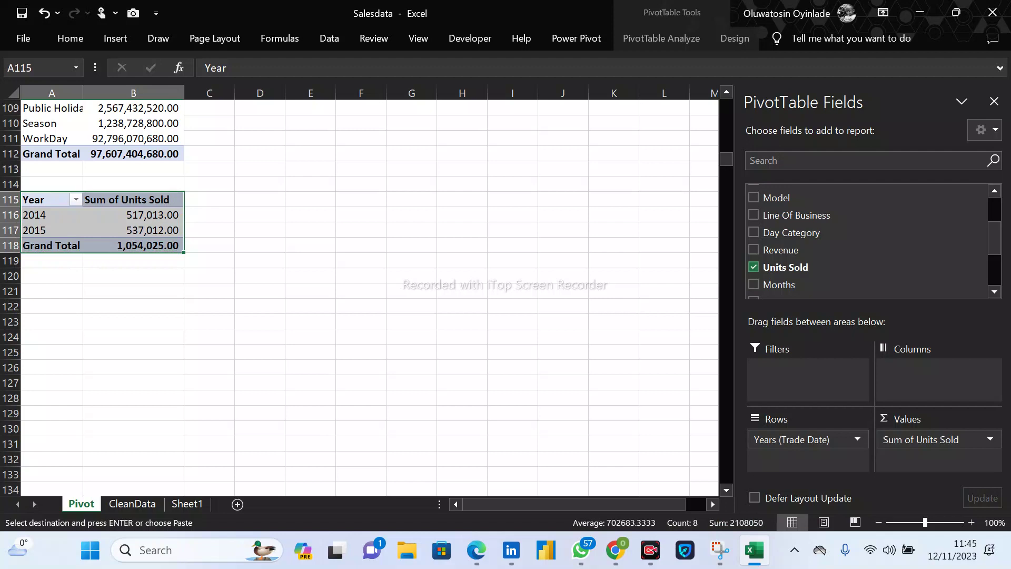
click(52, 292)
key(ctrl+v)
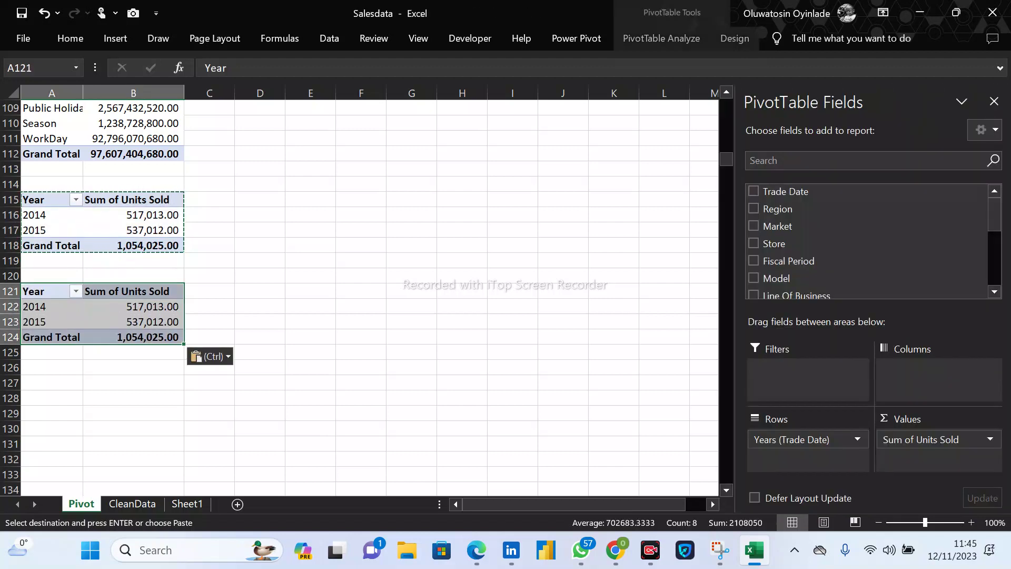
click(46, 292)
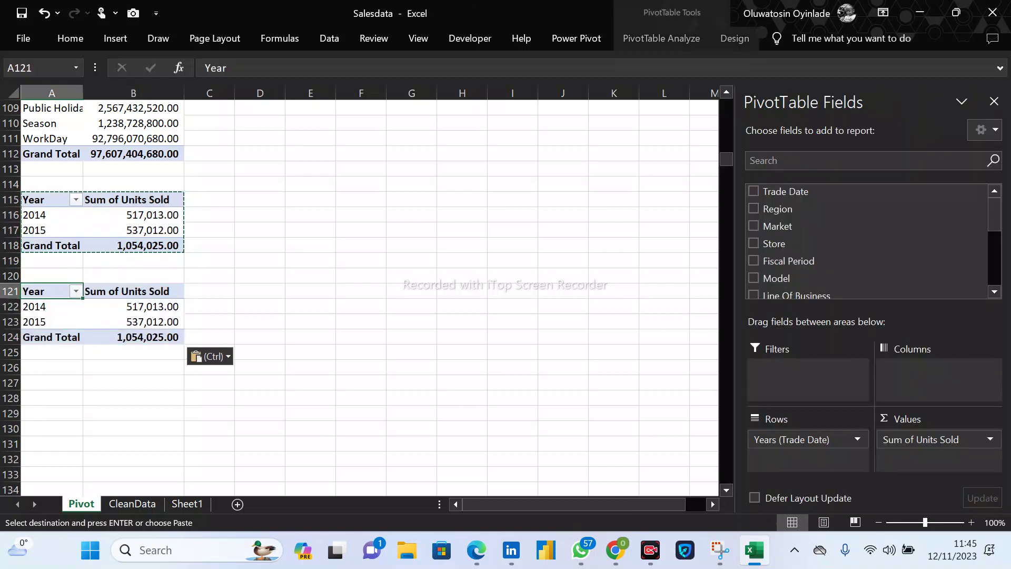
Replace Years (Trade Date) with Months (Trade Date) as the row field of the units sold pivot table at A121.
scroll(864, 242, down, 2)
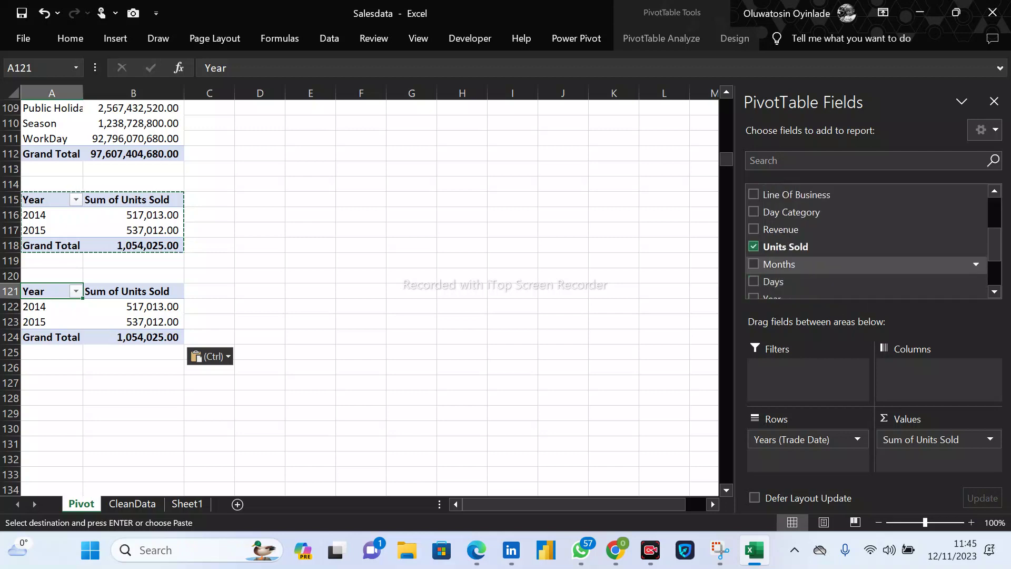
scroll(757, 252, up, 1)
scroll(759, 264, down, 2)
click(754, 271)
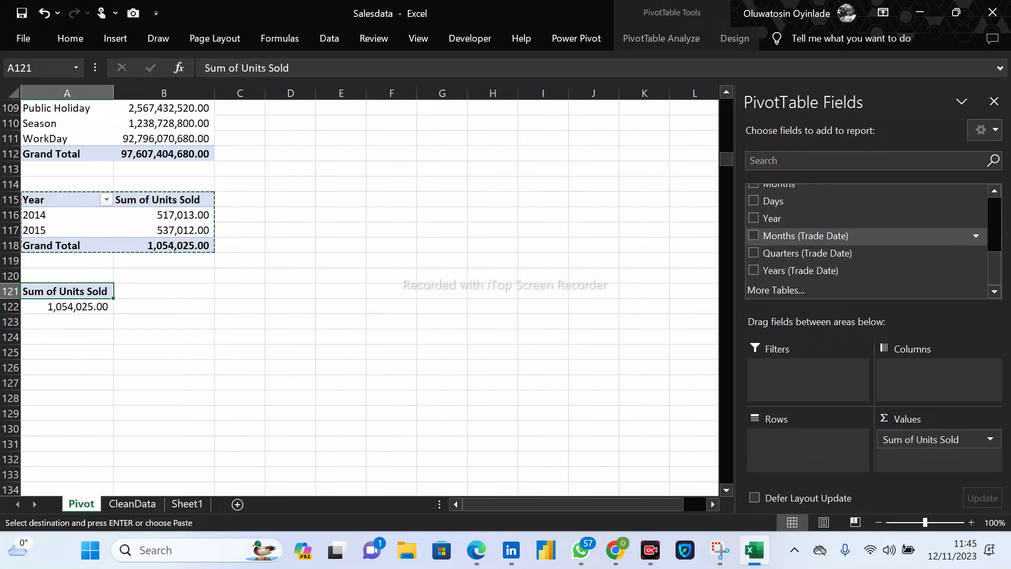
click(754, 235)
scroll(158, 289, down, 5)
scroll(158, 289, up, 3)
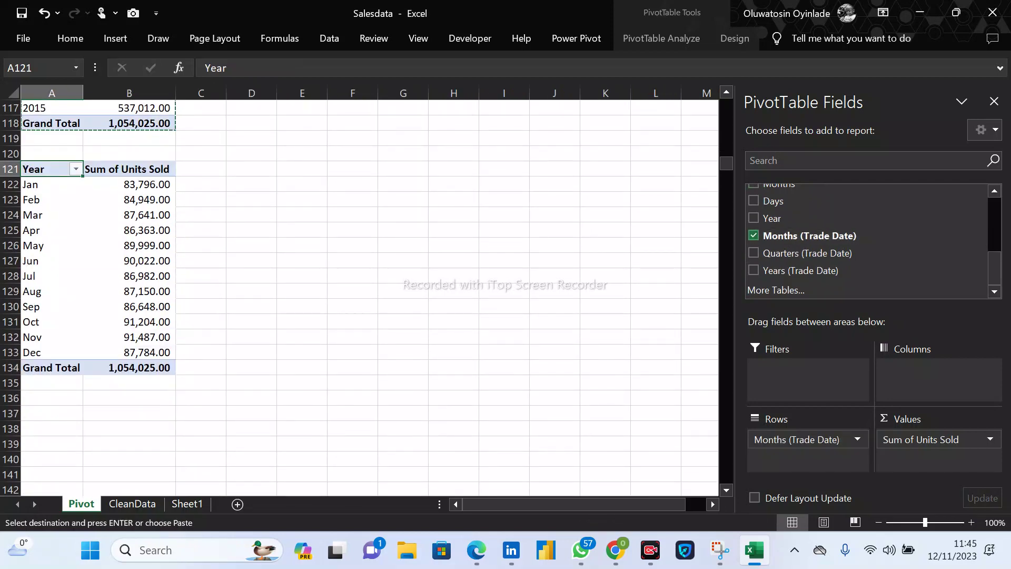
Compare the monthly units sold in the pivot table at A121, especially April and December, with the monthly revenue at A35.
scroll(158, 279, up, 4)
scroll(358, 295, up, 20)
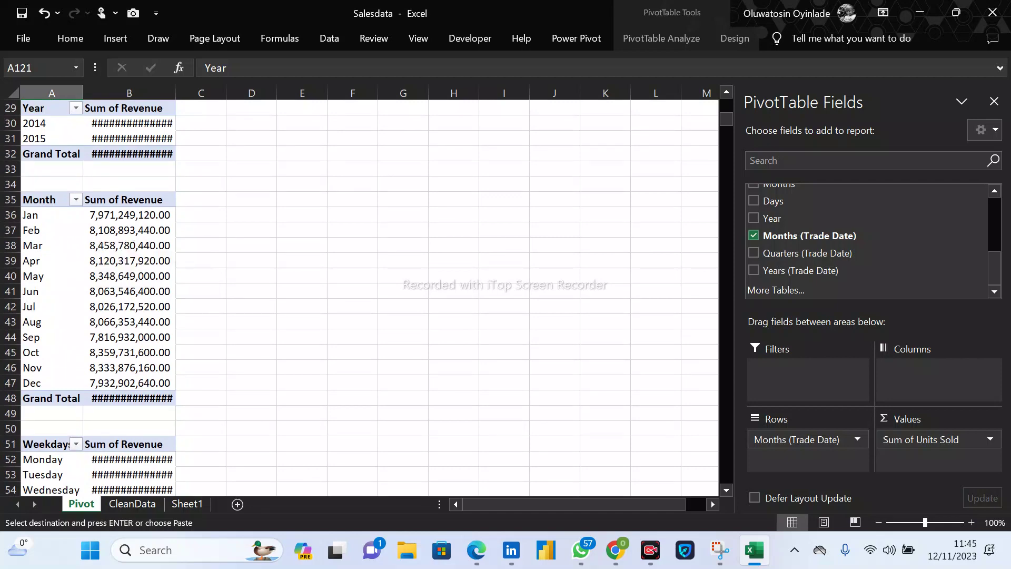
scroll(358, 295, down, 20)
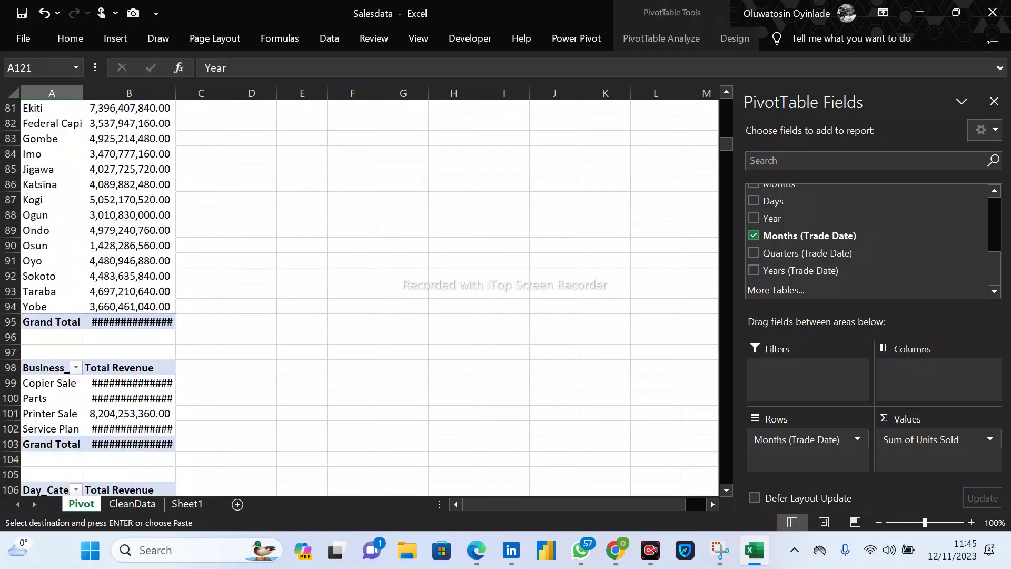
scroll(358, 295, up, 2)
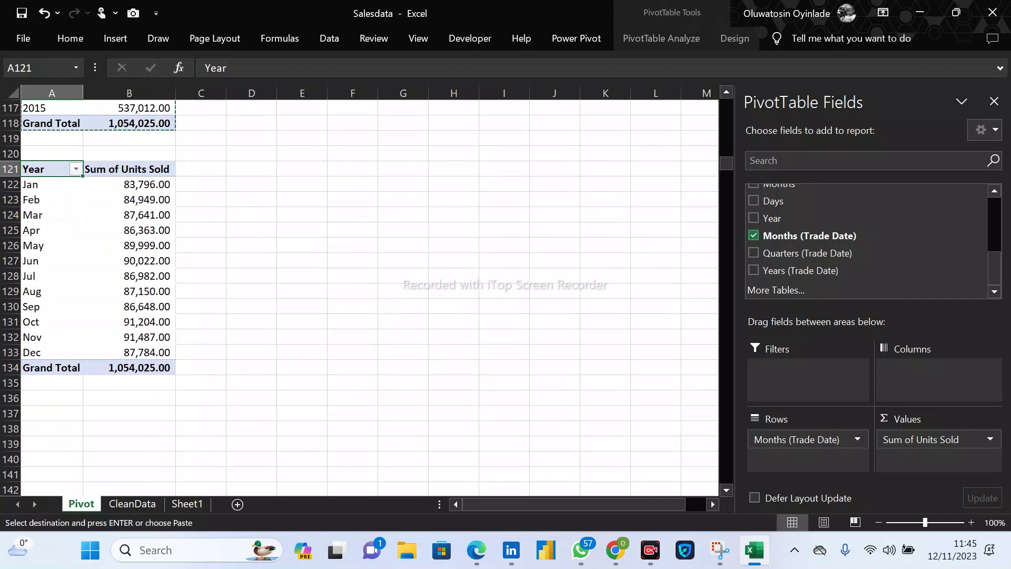
mouse_move(141, 350)
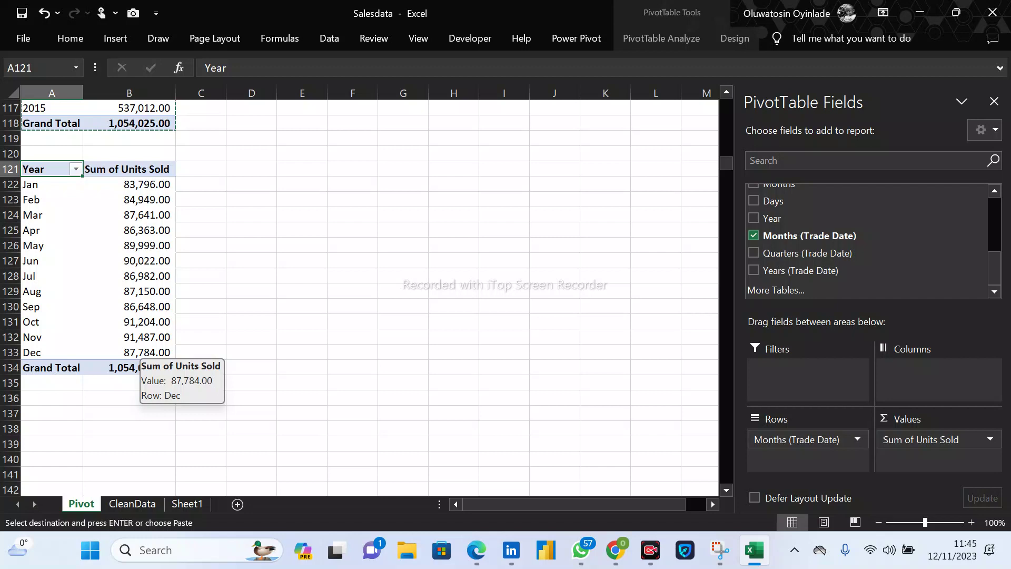
click(141, 352)
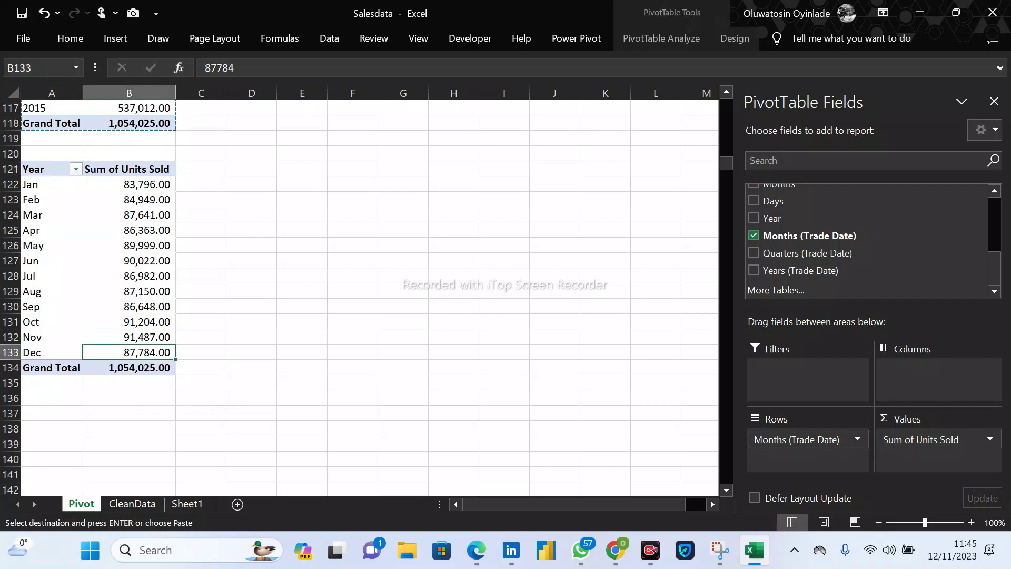
click(141, 276)
click(141, 352)
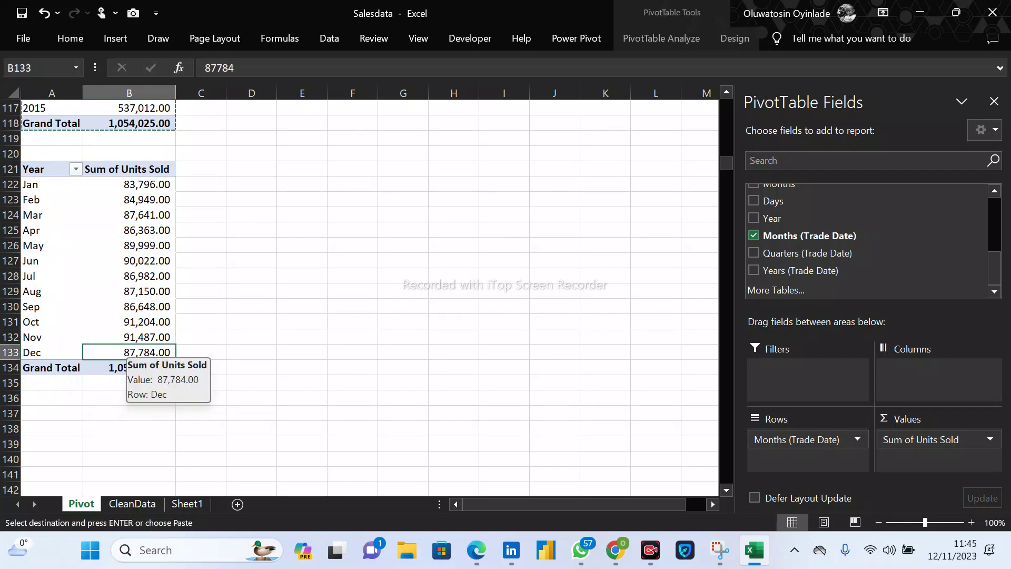
click(141, 230)
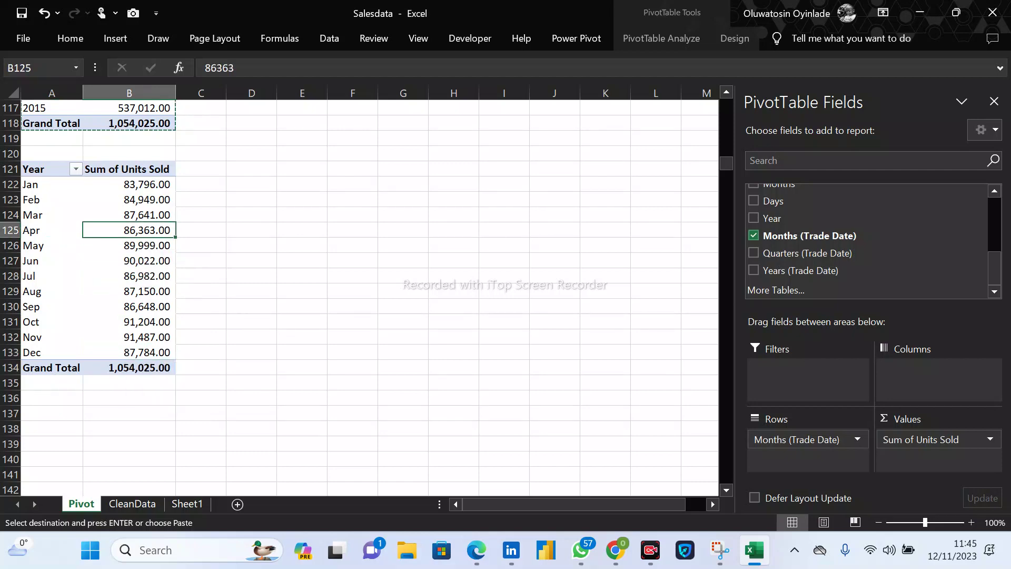
Check the April, November and December revenue in the Month pivot table at A35.
scroll(141, 230, up, 20)
scroll(361, 295, up, 1)
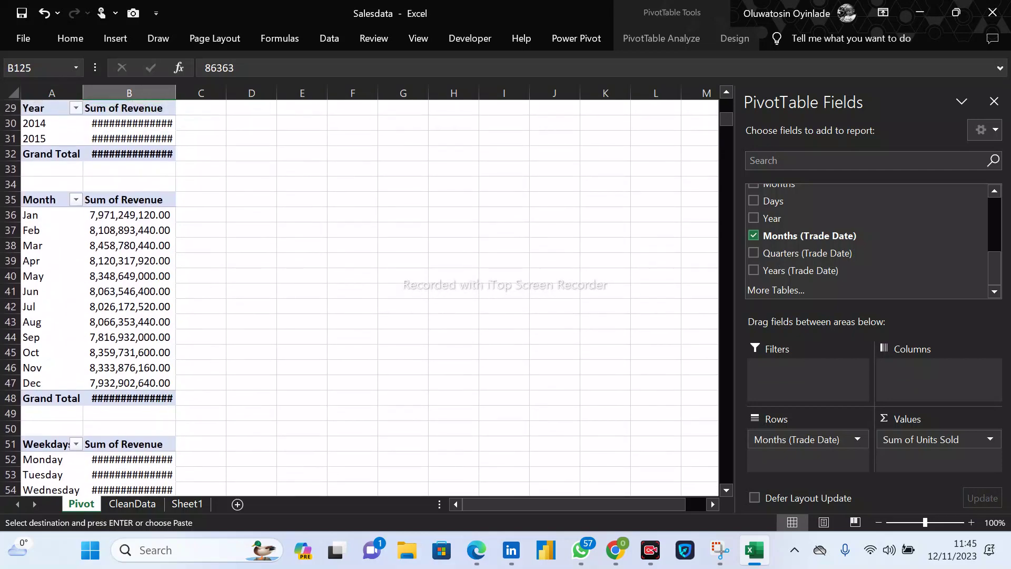
mouse_move(132, 260)
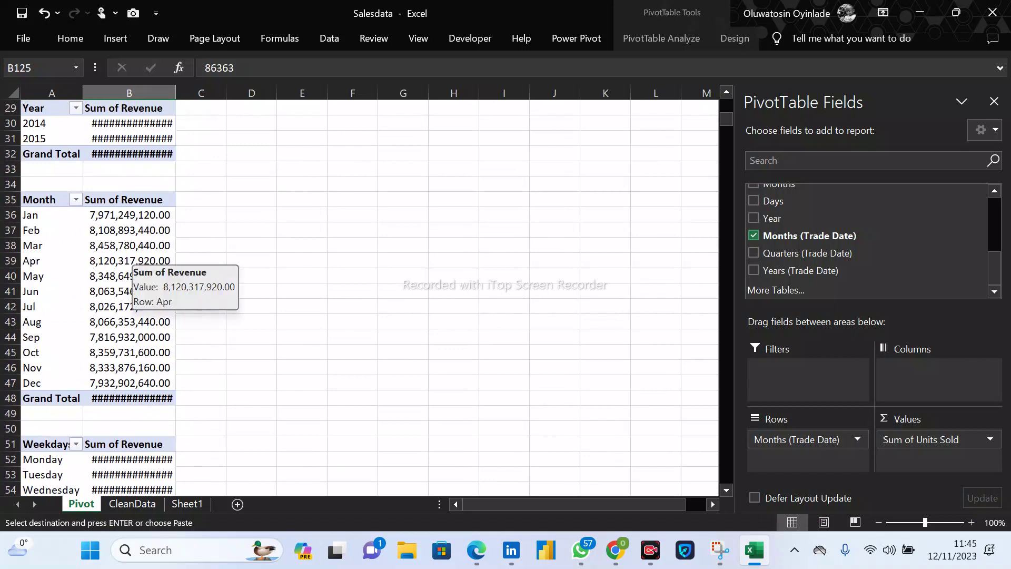
click(131, 260)
click(131, 383)
drag(132, 293, 132, 305)
click(132, 368)
click(132, 383)
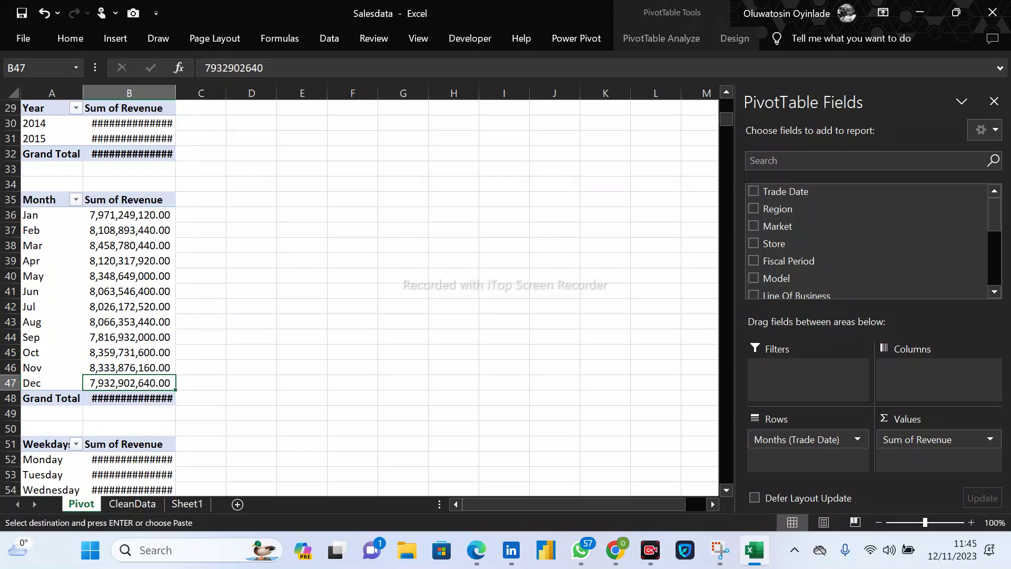
Examine how unit price and quantity produce the sales of the two items in the Sheet1 example table.
click(187, 505)
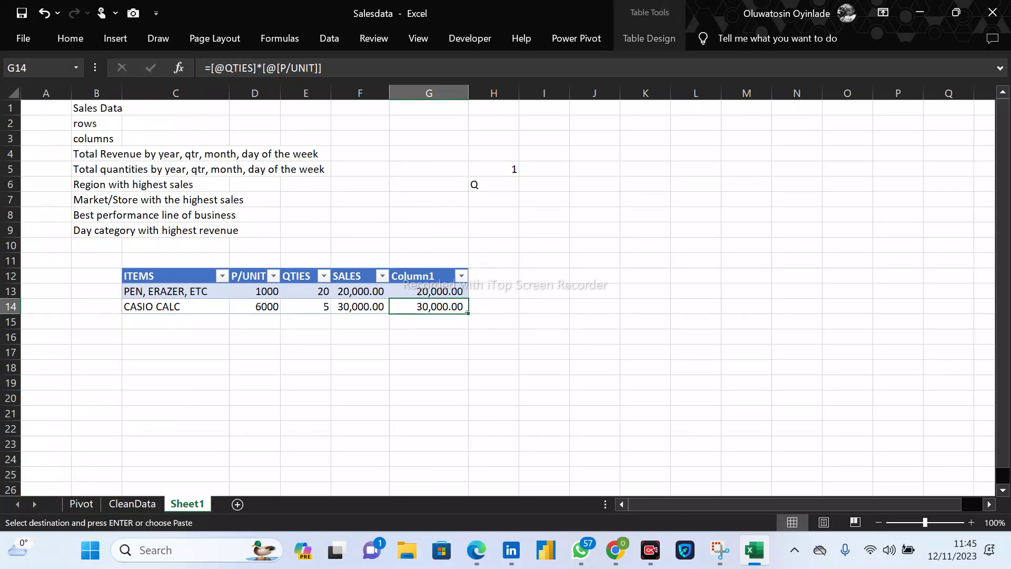
click(360, 291)
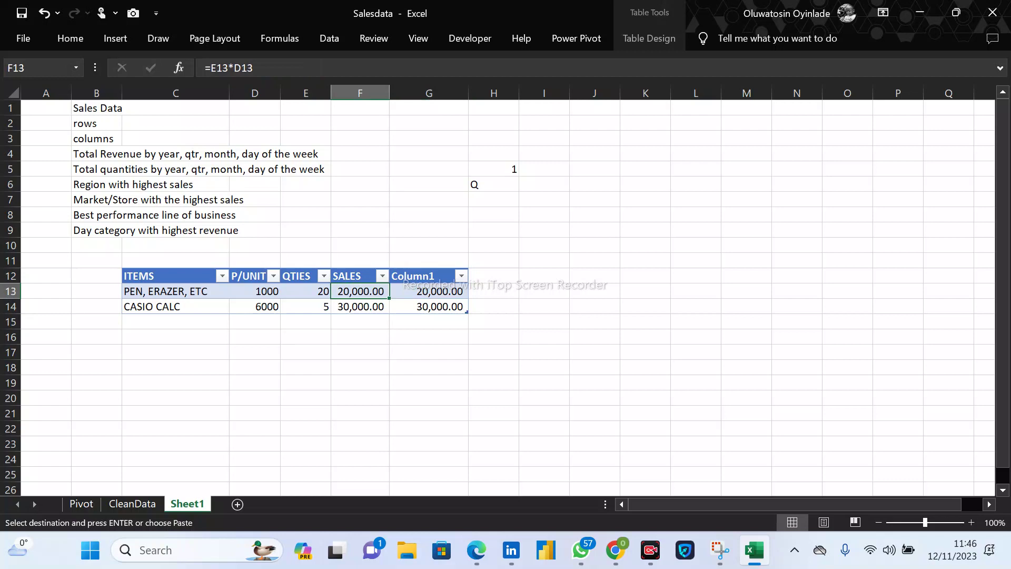
click(306, 307)
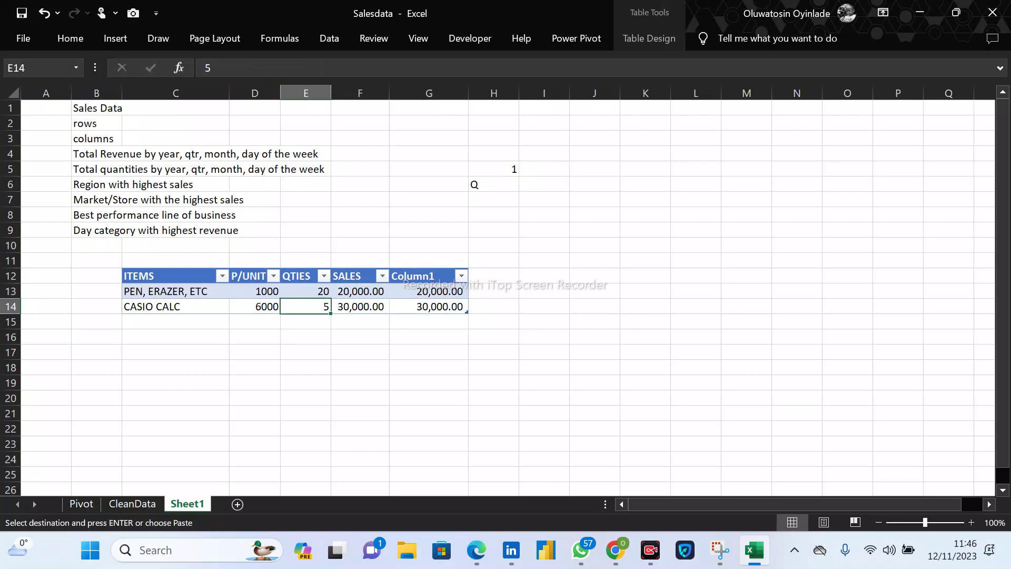
click(254, 306)
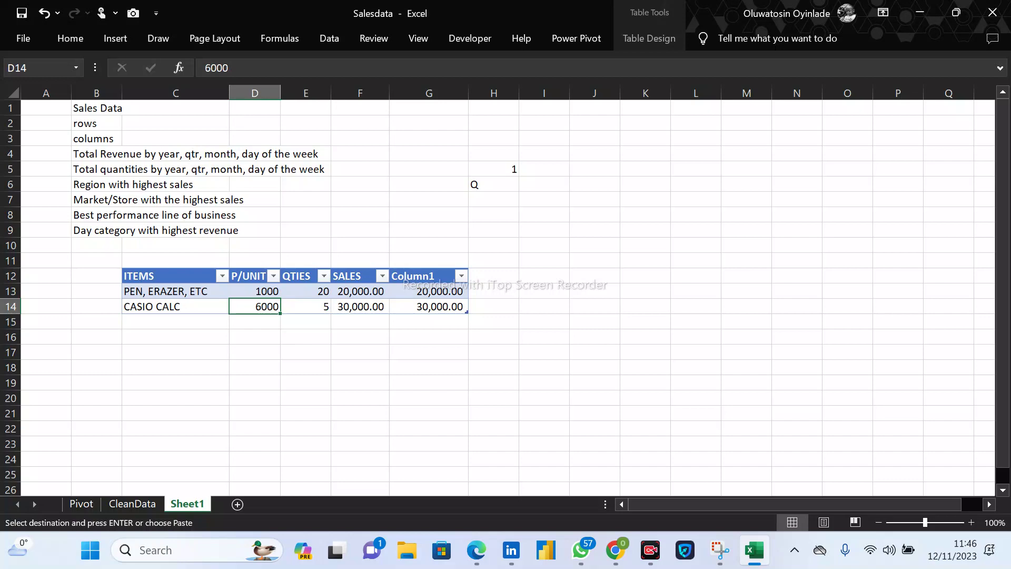
click(254, 292)
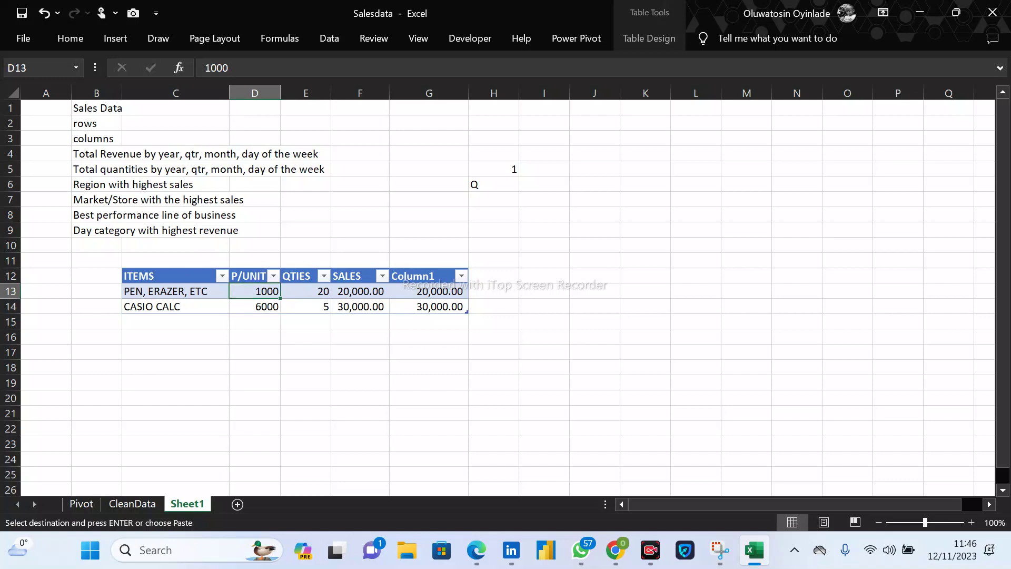
Return to the Pivot sheet and review the October to December units sold in the monthly pivot table at A121.
click(82, 504)
scroll(88, 297, down, 20)
scroll(89, 298, down, 8)
scroll(88, 297, up, 11)
scroll(360, 297, down, 19)
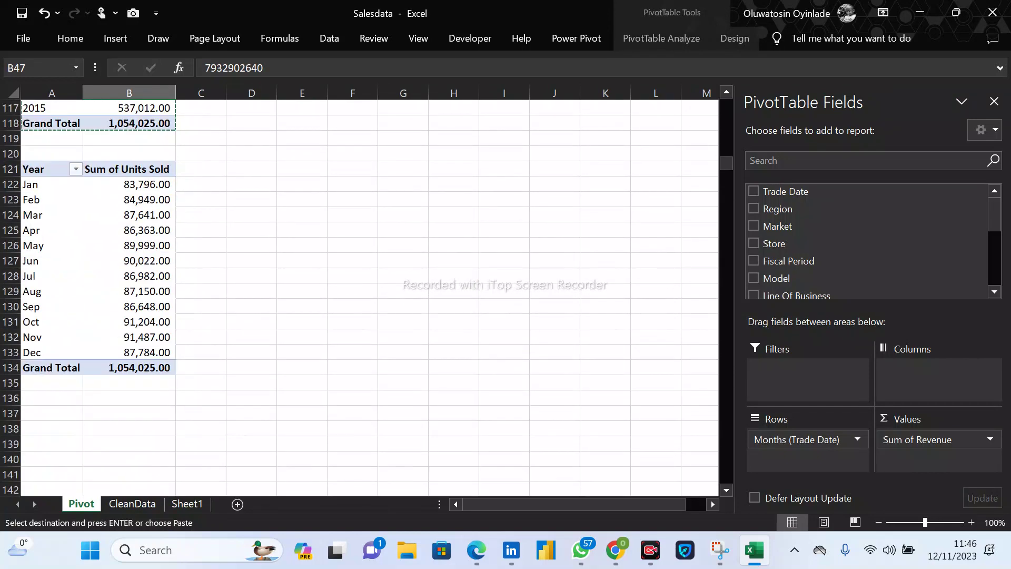
click(129, 322)
drag(130, 337, 129, 353)
click(129, 352)
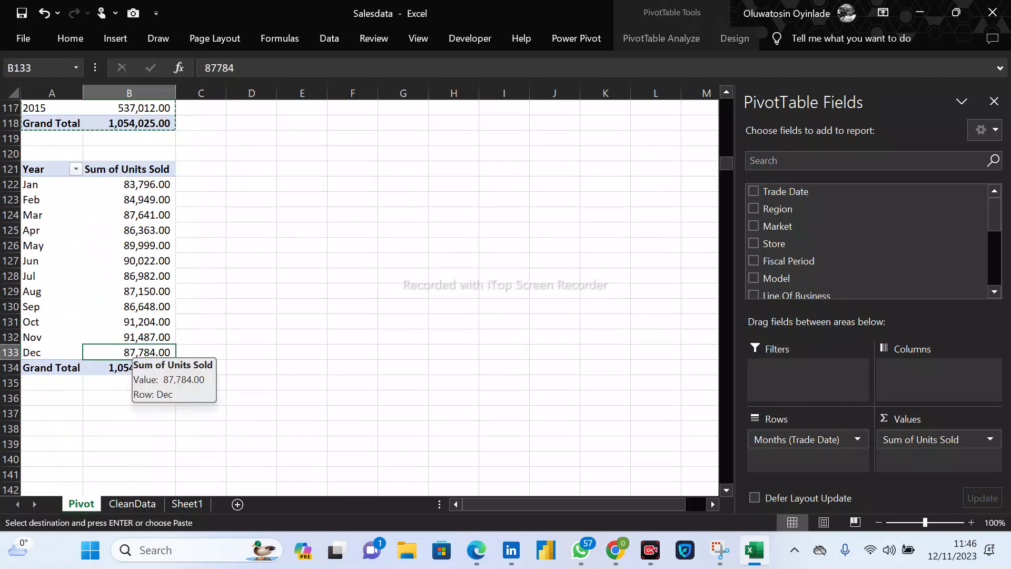
Autofit columns A and B of the Pivot sheet to show their full values.
scroll(360, 297, up, 2)
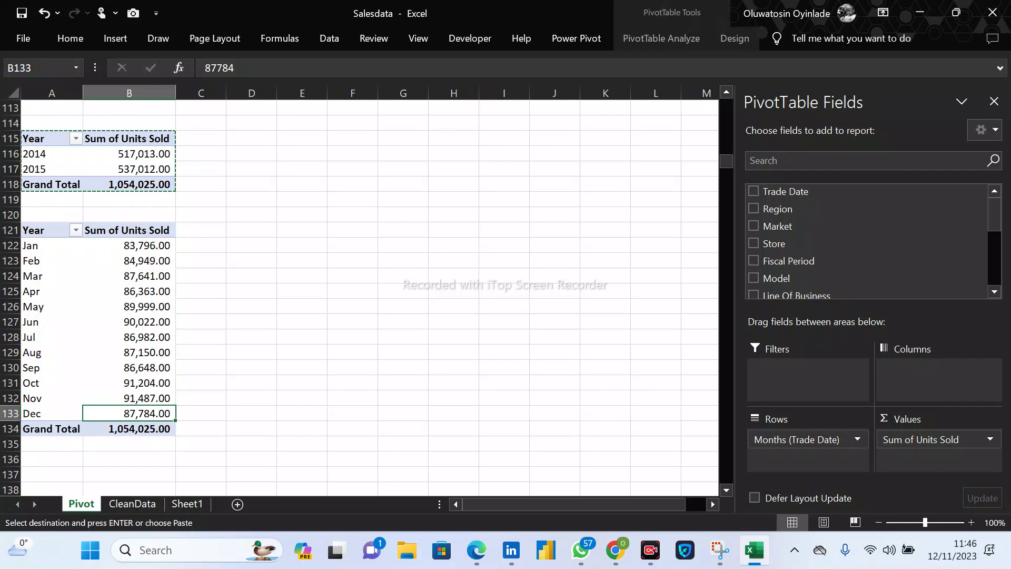
scroll(360, 298, up, 17)
scroll(360, 297, up, 20)
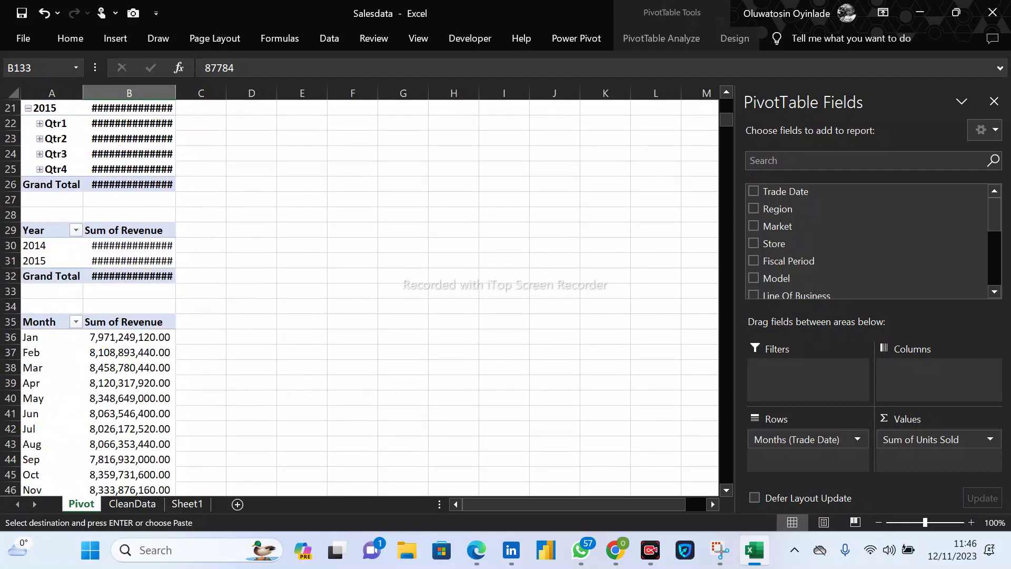
drag(302, 291, 251, 276)
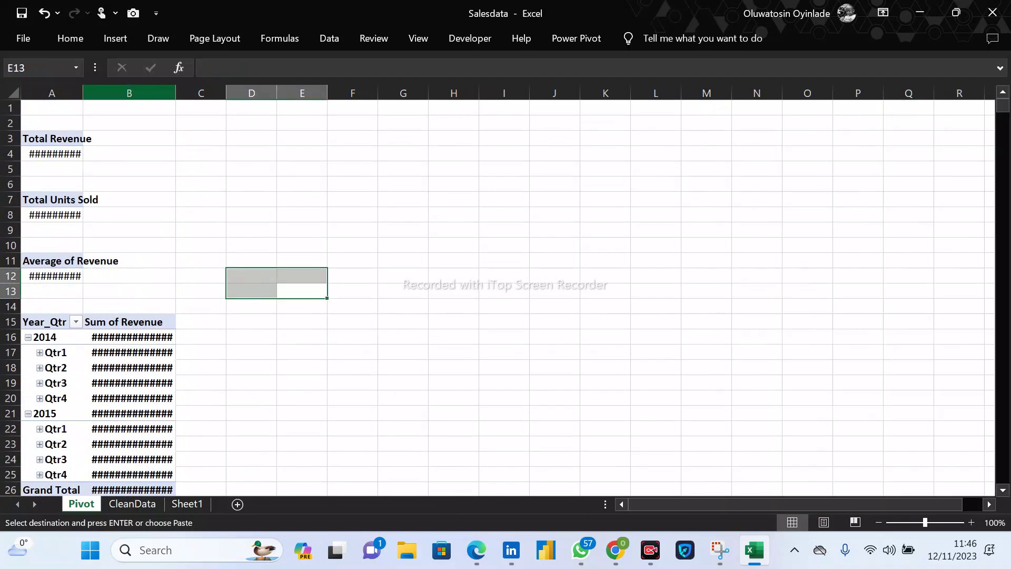
double_click(82, 93)
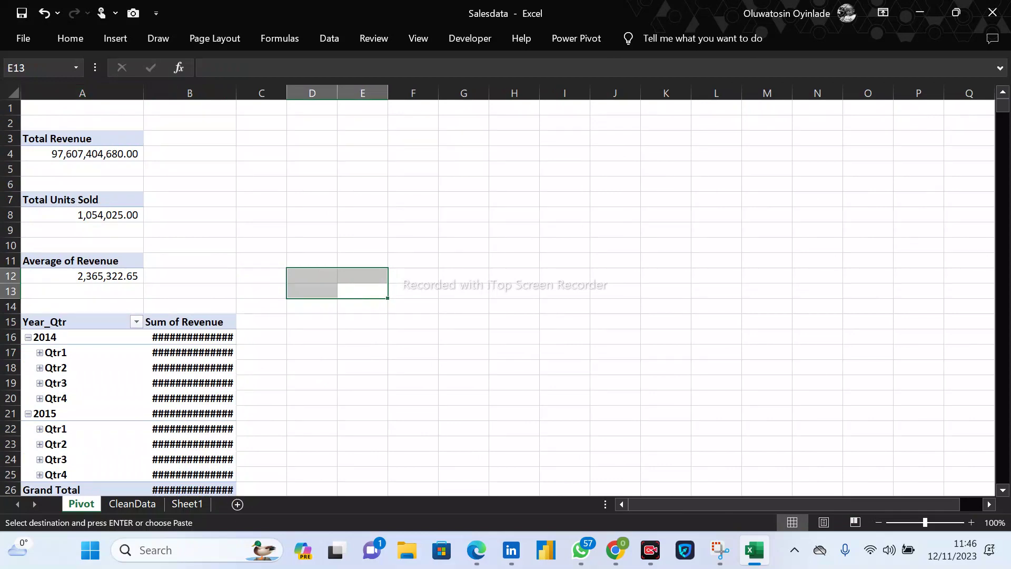
double_click(236, 93)
Review the overall totals and the quarterly, yearly and monthly revenue pivot tables on the Pivot sheet.
scroll(508, 298, down, 3)
scroll(507, 298, up, 1)
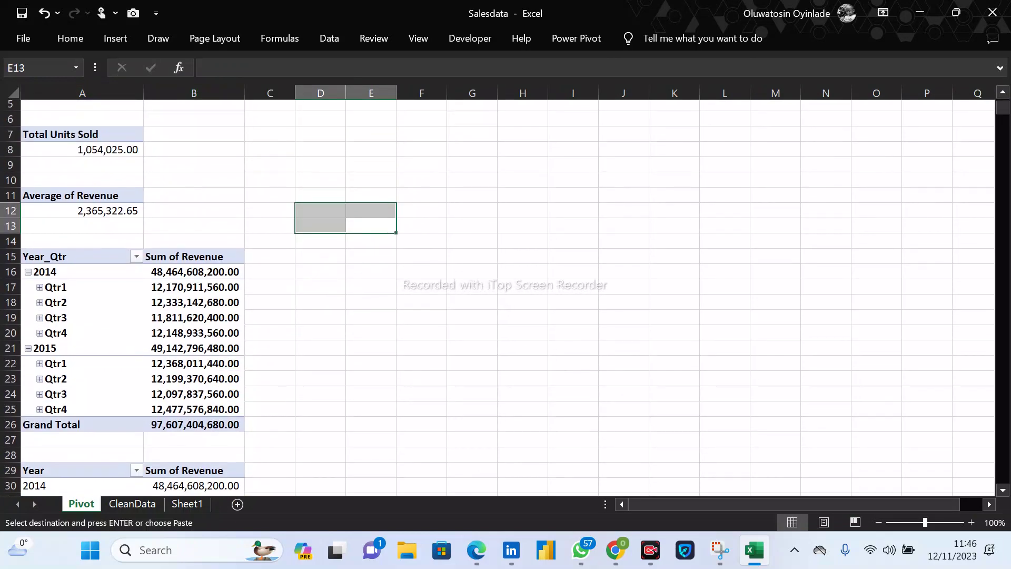
scroll(506, 295, up, 2)
scroll(505, 295, down, 7)
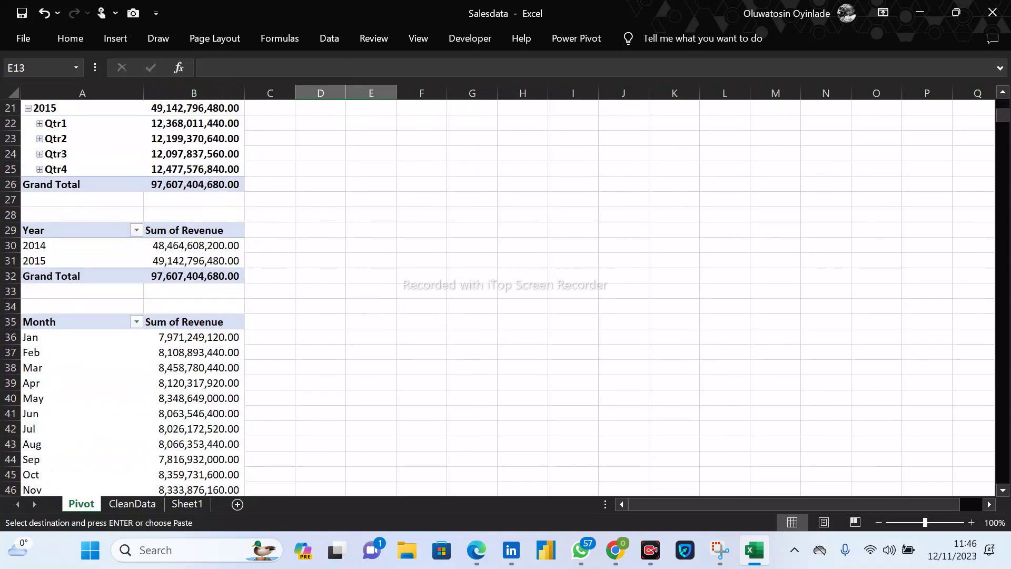
scroll(506, 295, up, 7)
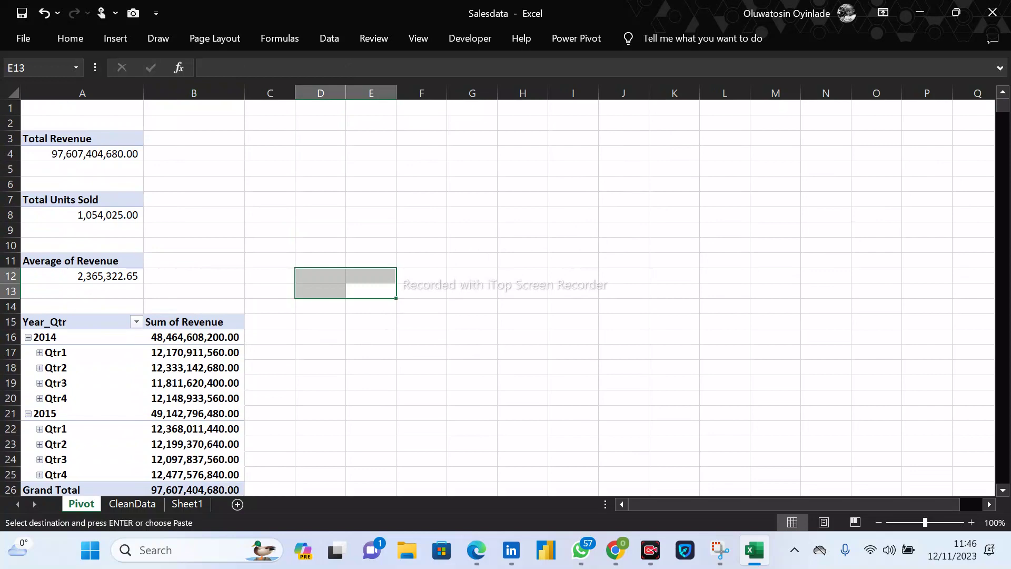
scroll(505, 295, down, 9)
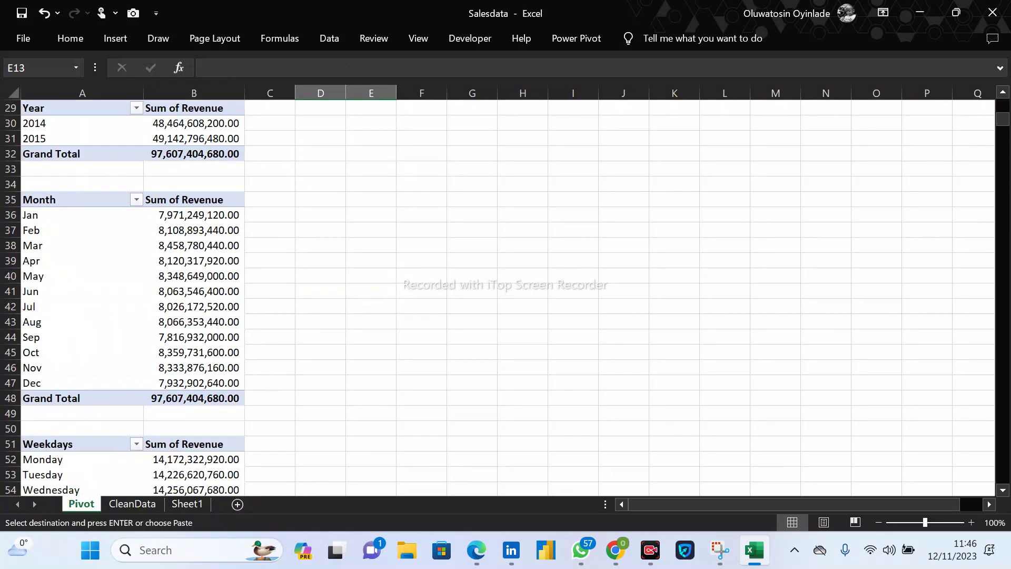
scroll(211, 337, up, 3)
scroll(211, 337, down, 1)
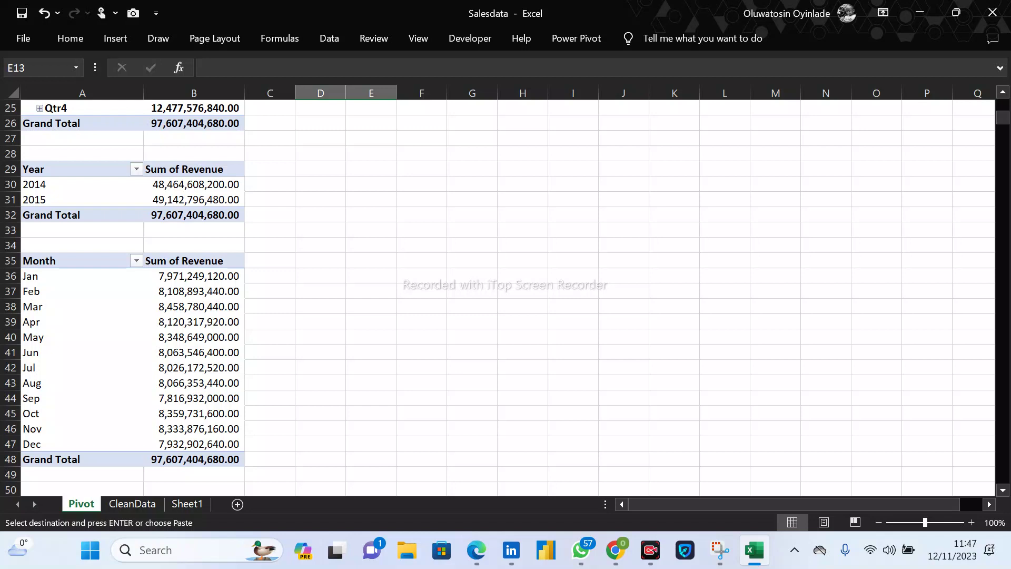
Inspect the yearly, Total Revenue and Average of Revenue pivot tables on the Pivot sheet as possible chart sources.
scroll(506, 295, up, 3)
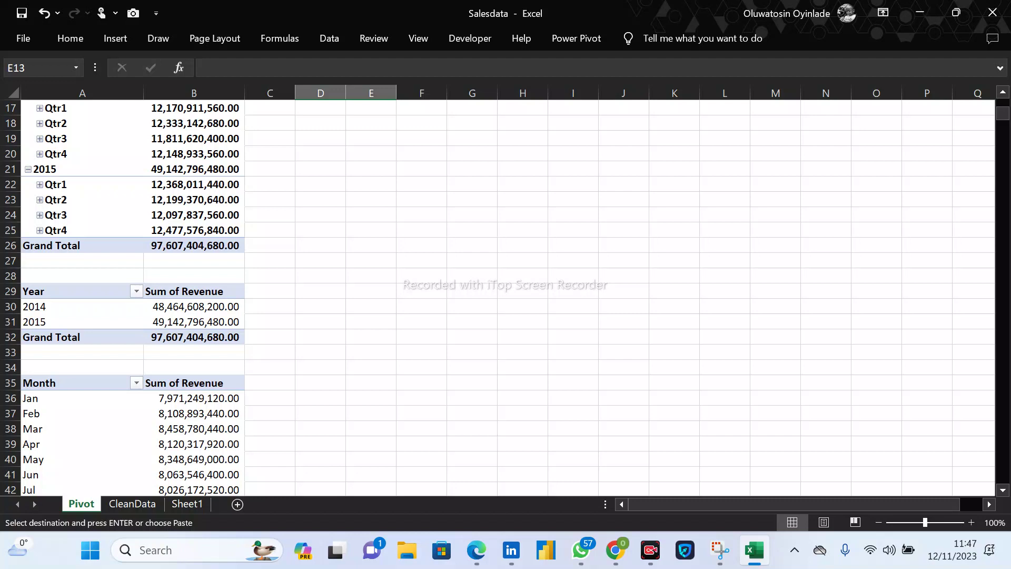
click(320, 292)
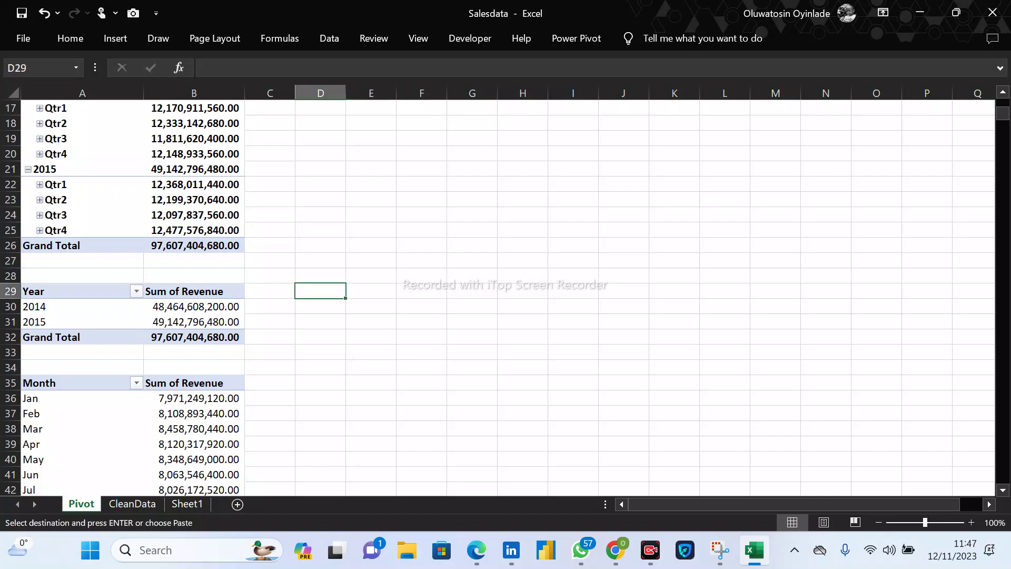
click(194, 291)
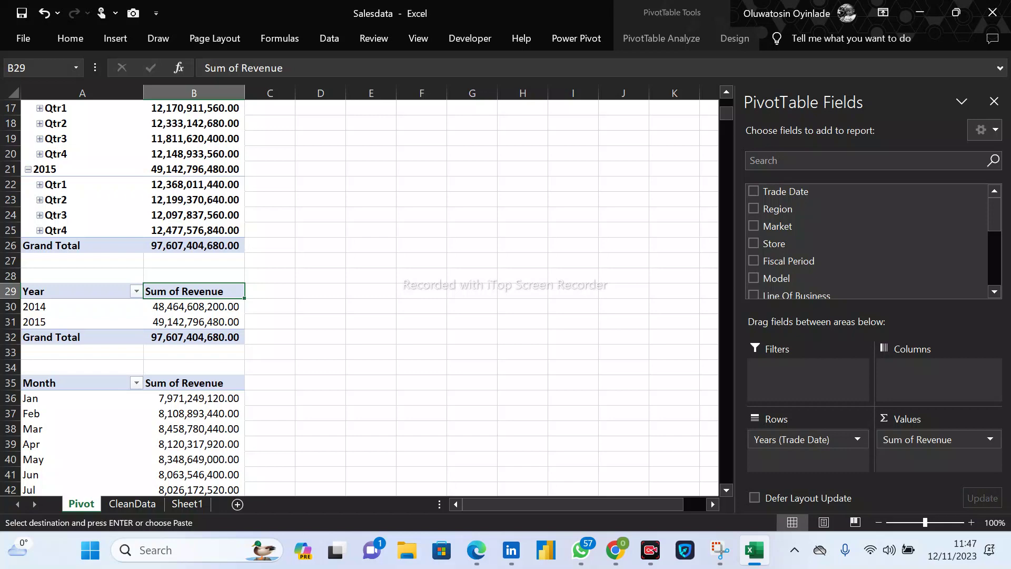
scroll(359, 295, up, 5)
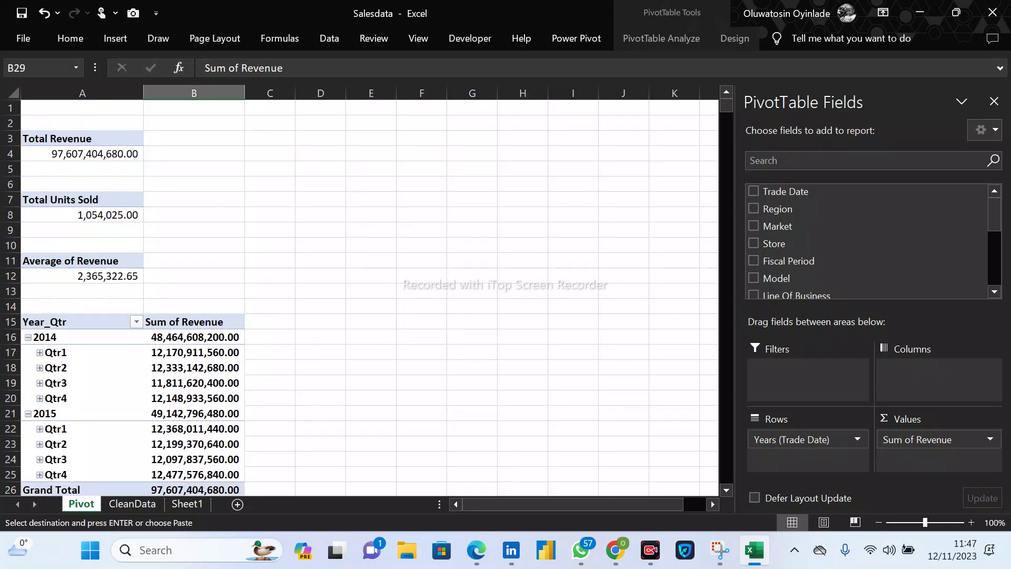
click(82, 138)
click(82, 260)
scroll(359, 298, down, 5)
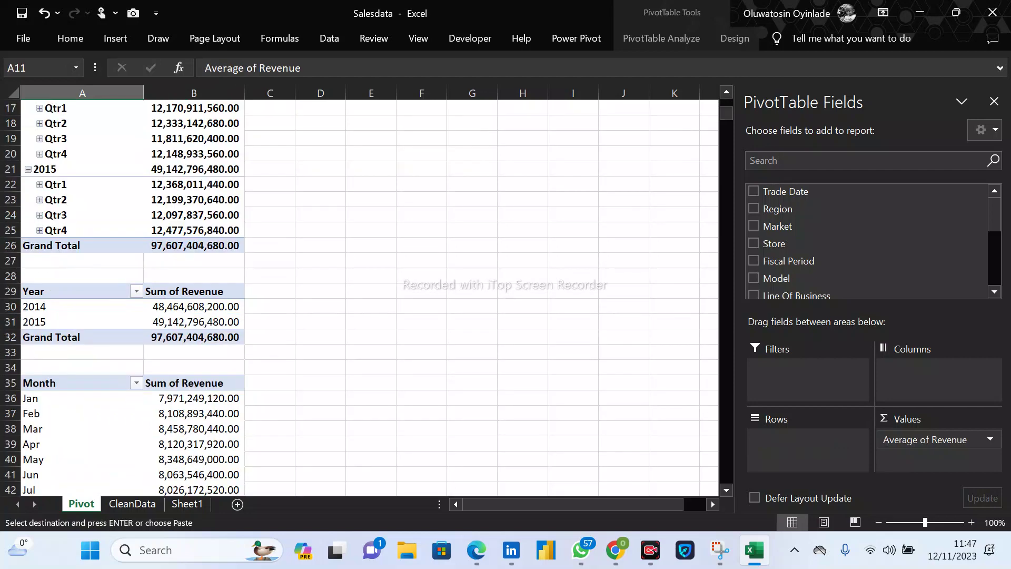
Insert a clustered column PivotChart of revenue by year and quarter from the Year_Qtr pivot table.
scroll(360, 297, up, 3)
drag(82, 199, 194, 353)
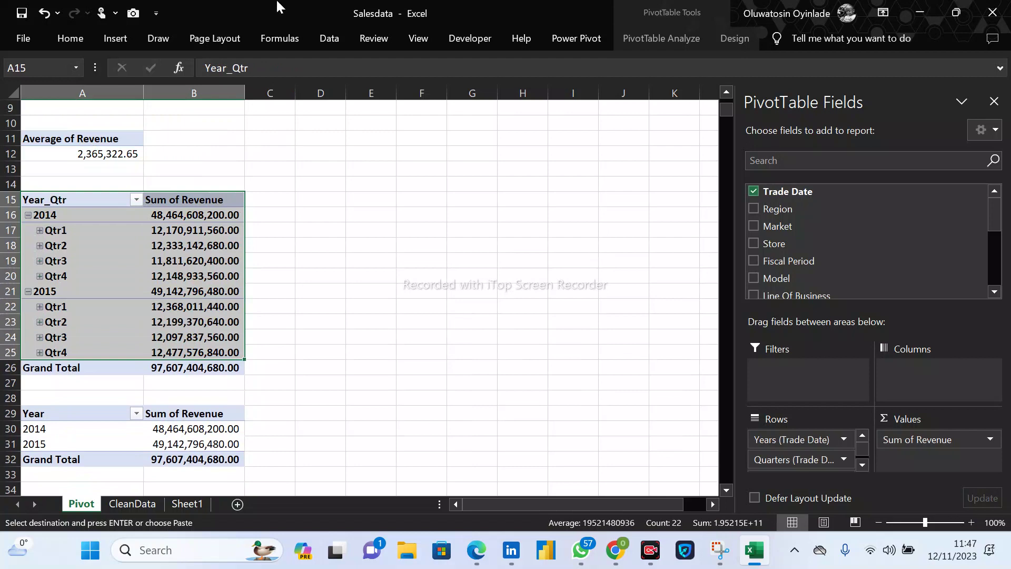
click(121, 37)
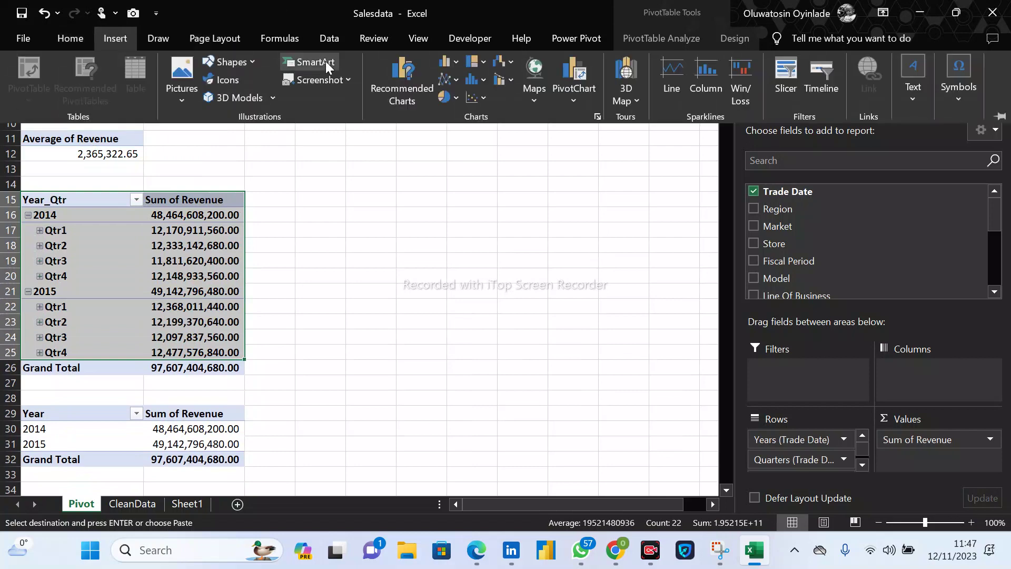
click(423, 84)
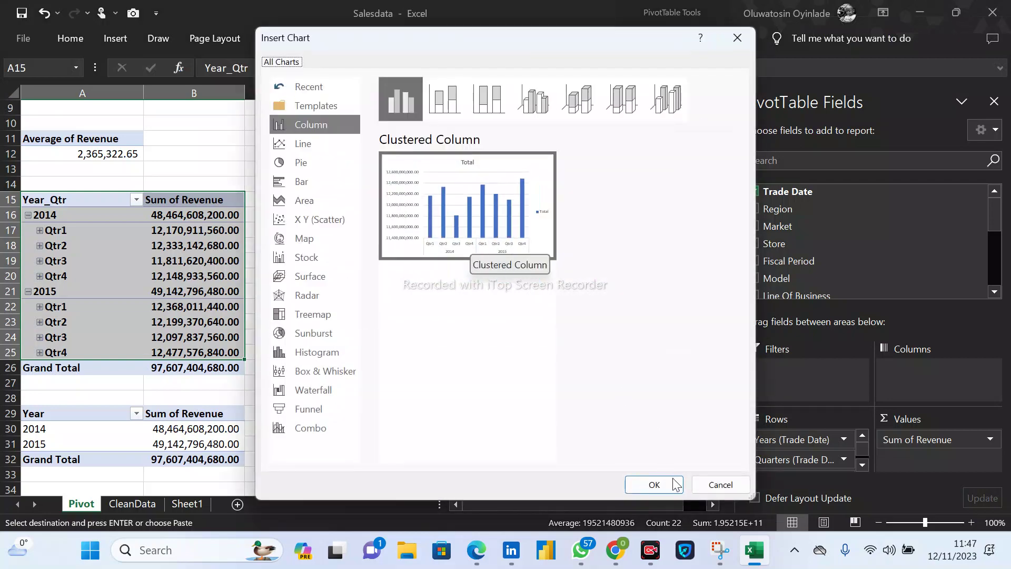
click(653, 483)
Place the quarterly revenue chart beside the Year_Qtr pivot table and shrink it to about the table's height.
drag(482, 180, 601, 196)
drag(668, 416, 641, 385)
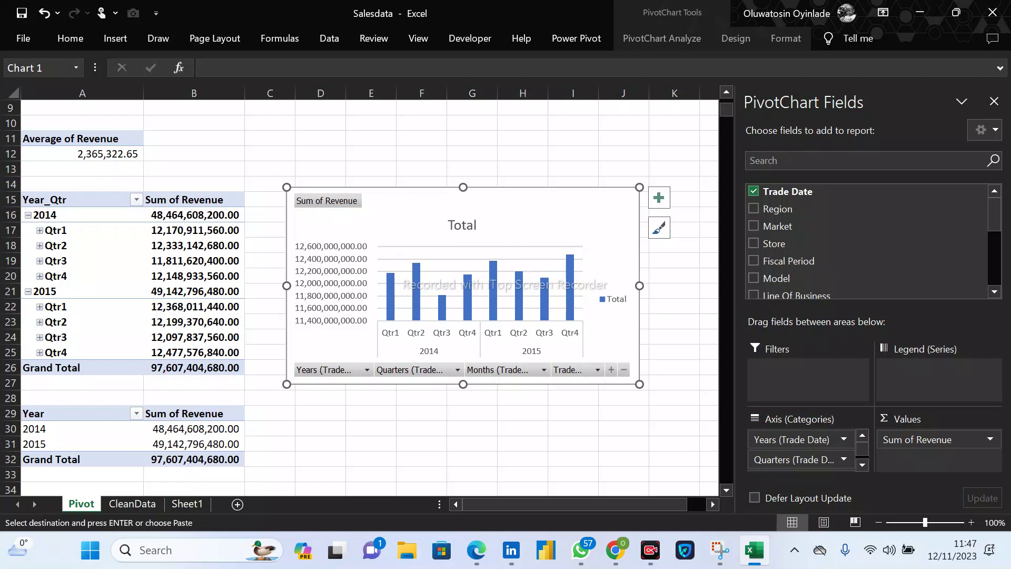
drag(515, 260, 515, 261)
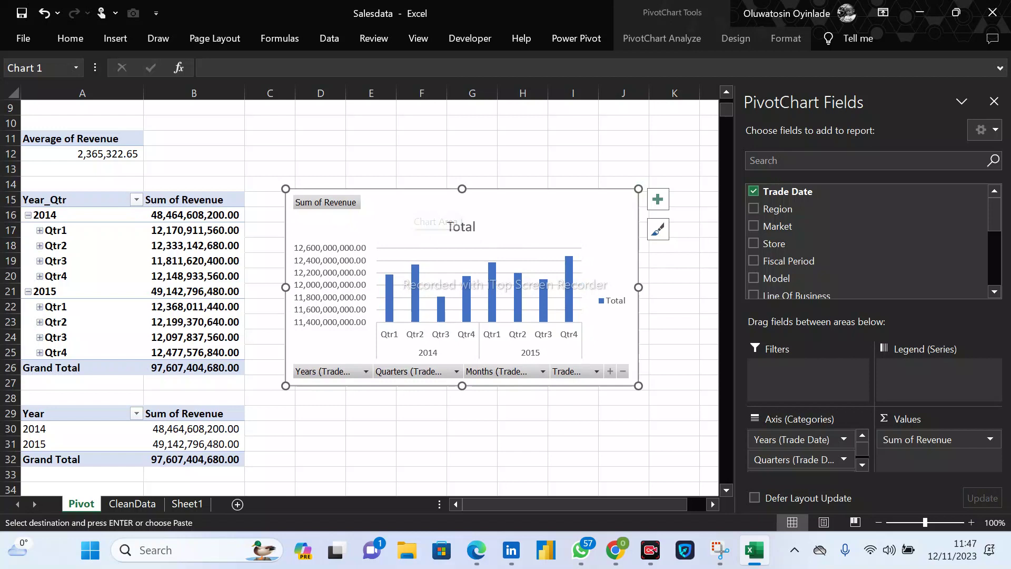
drag(543, 307, 552, 308)
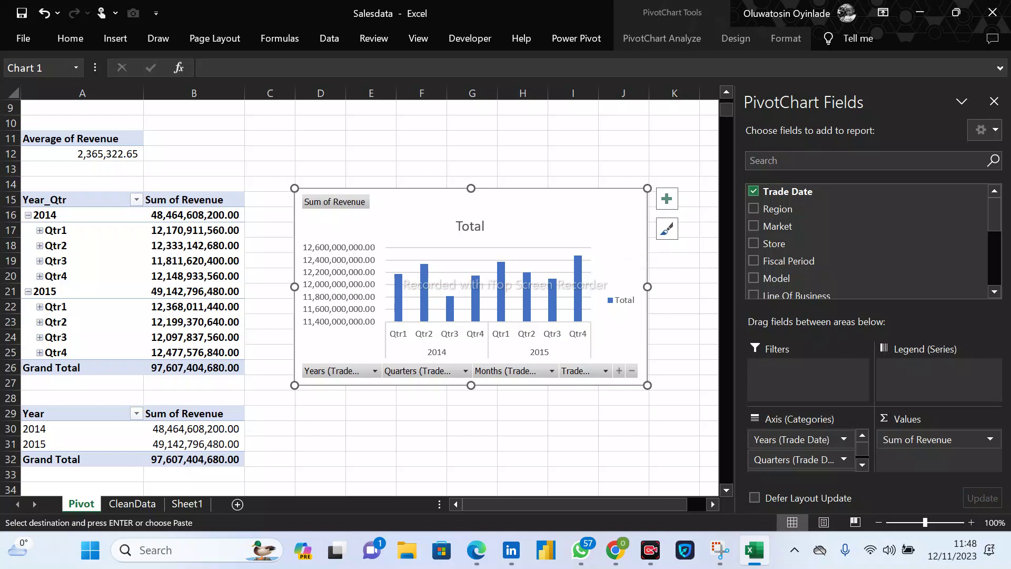
Delete the quarterly revenue chart's title and legend, and turn on its data labels.
click(474, 225)
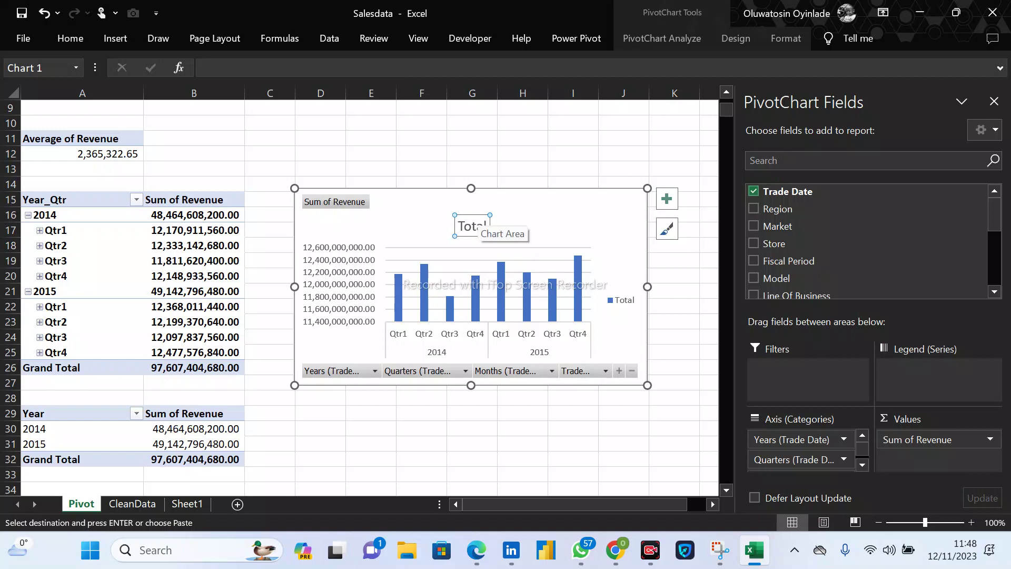
key(Delete)
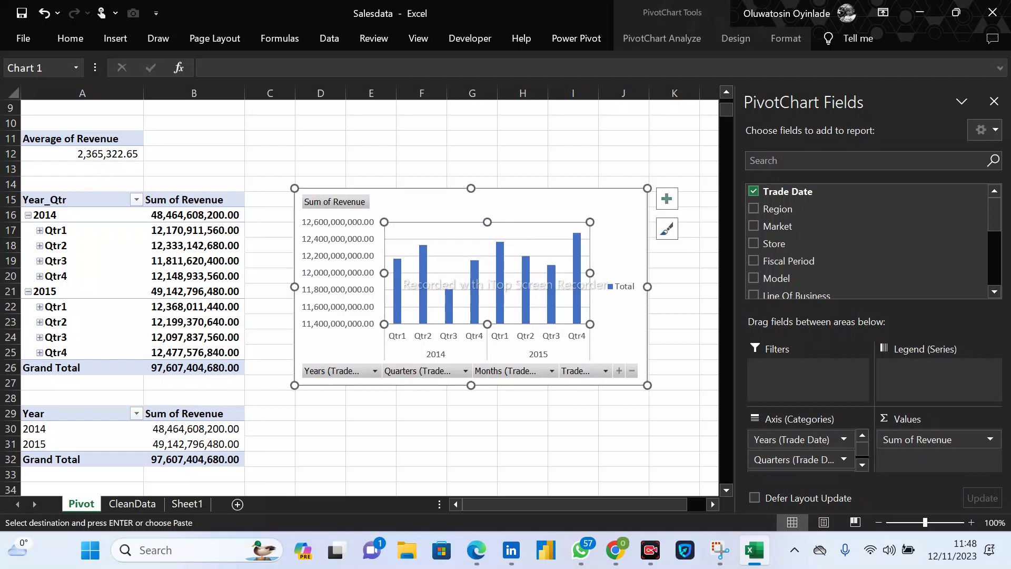
click(623, 294)
key(Delete)
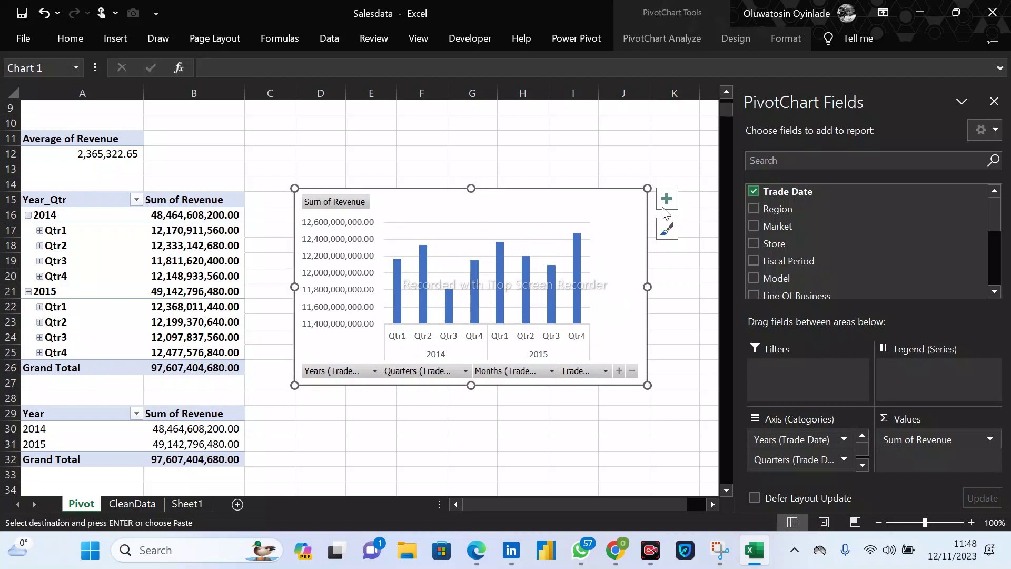
click(667, 200)
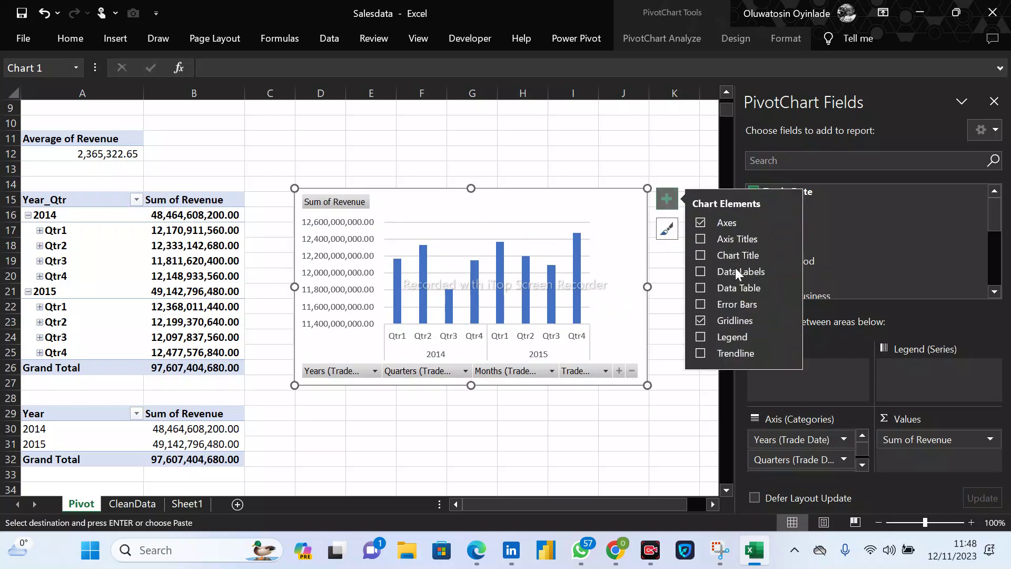
click(700, 271)
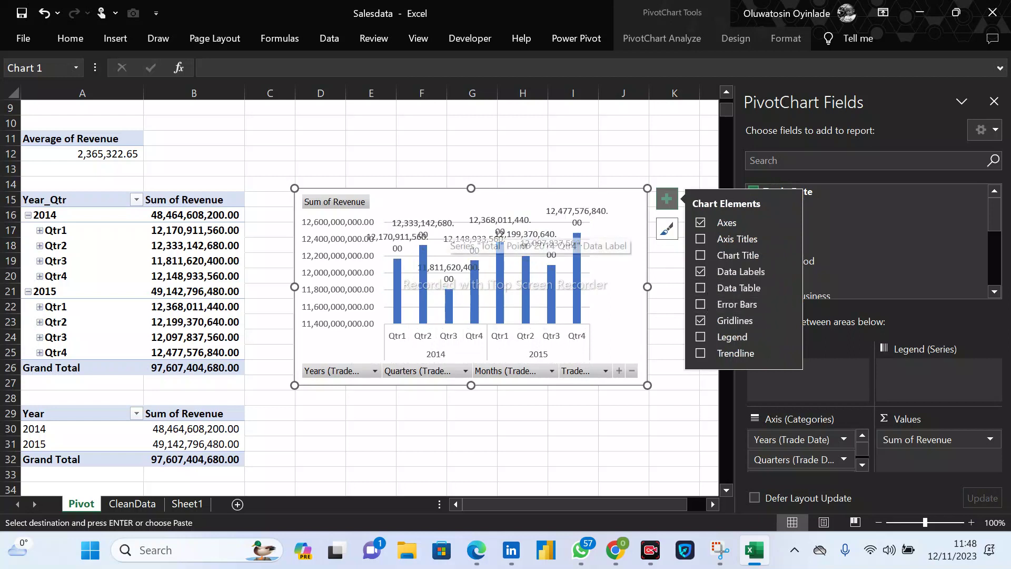
Examine the formatting options for the chart's data labels, including separator, label position, number category and size.
click(449, 227)
right_click(451, 217)
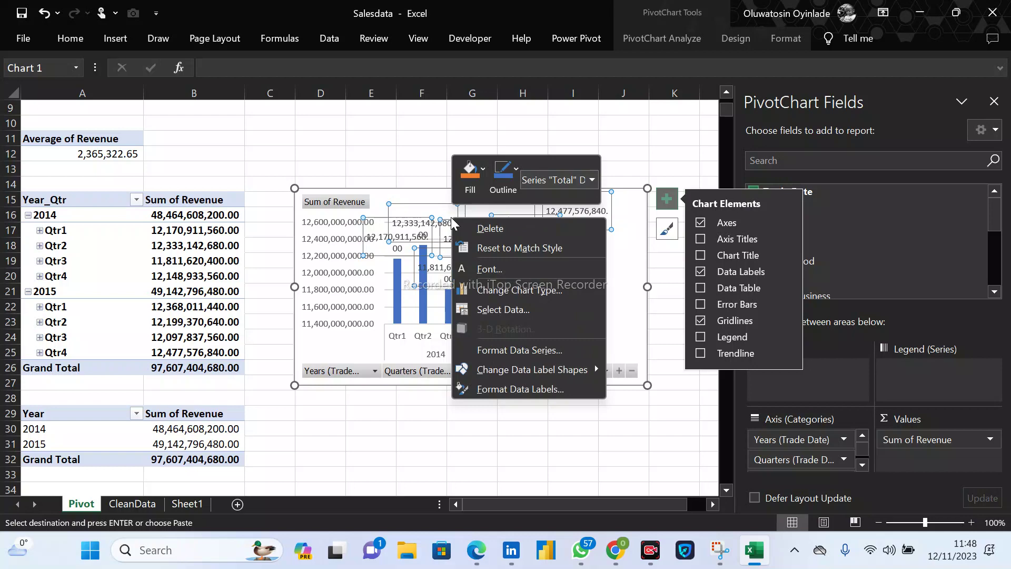
click(520, 389)
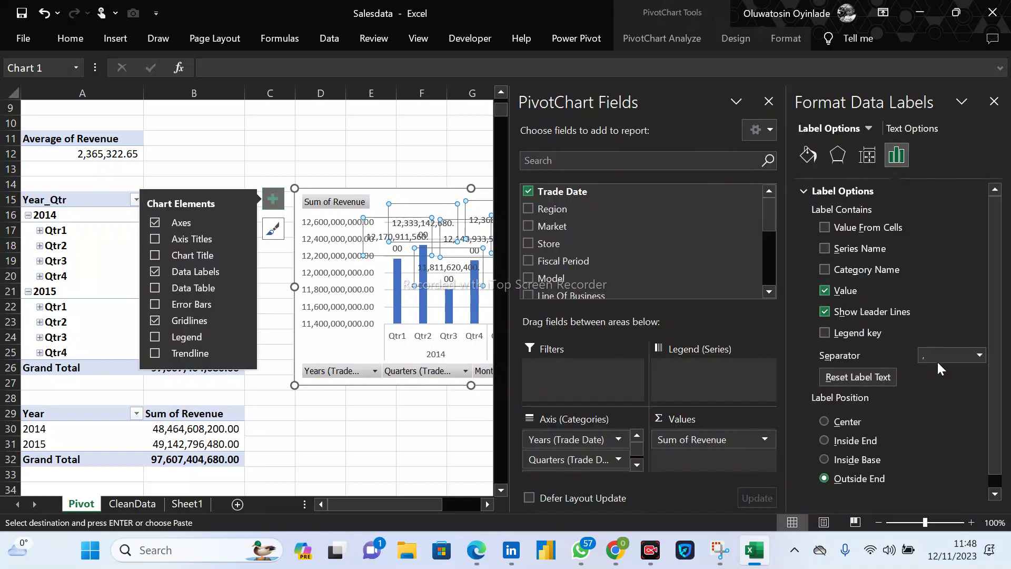
click(979, 354)
click(979, 356)
scroll(995, 405, down, 1)
scroll(995, 403, up, 1)
scroll(995, 406, down, 1)
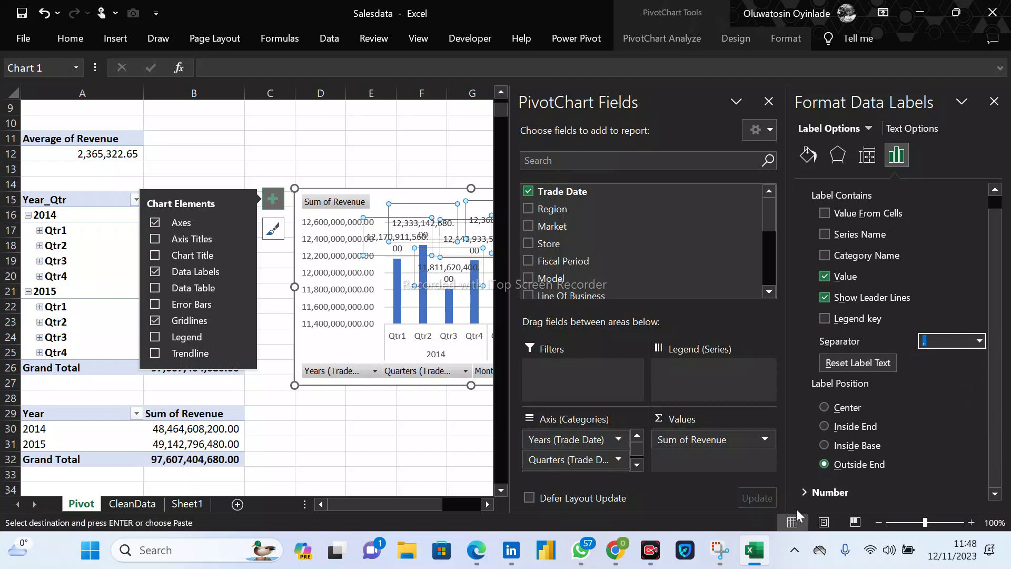
click(807, 490)
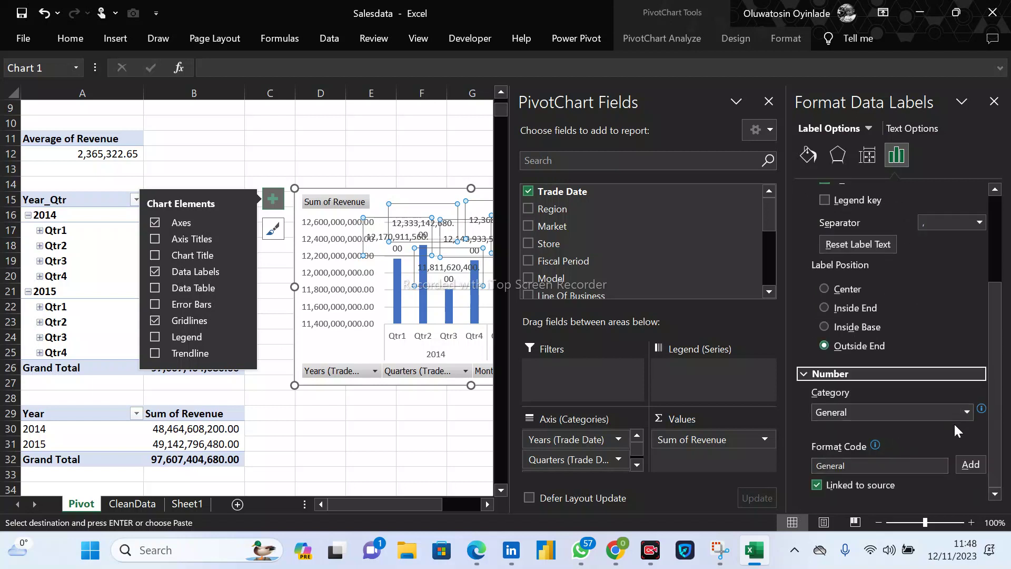
scroll(956, 411, up, 3)
click(976, 356)
click(976, 354)
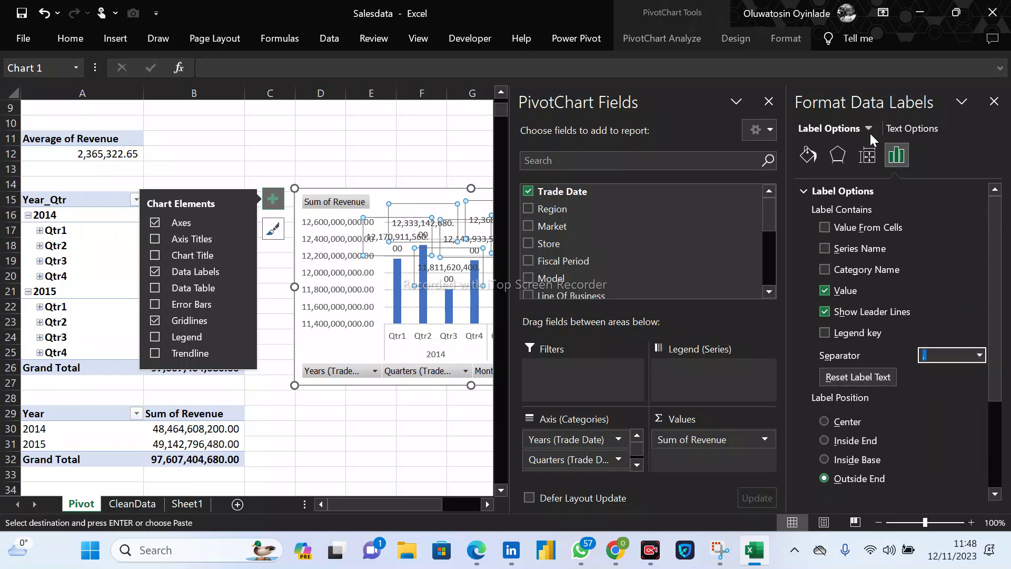
click(868, 153)
click(897, 155)
scroll(642, 270, down, 3)
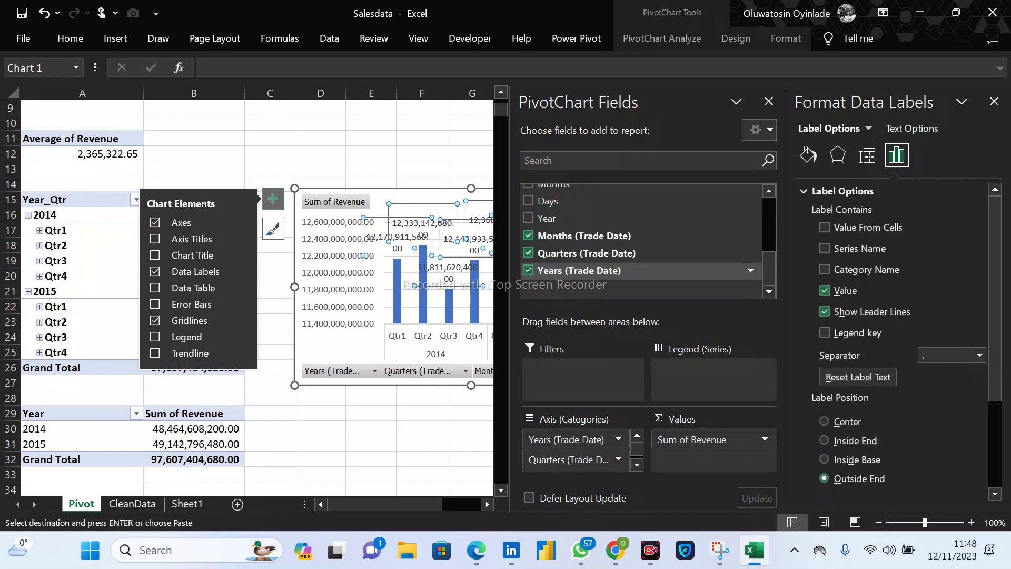
click(868, 129)
Set the display units of the chart's vertical revenue axis to Billions and close the formatting pane.
click(308, 339)
click(335, 303)
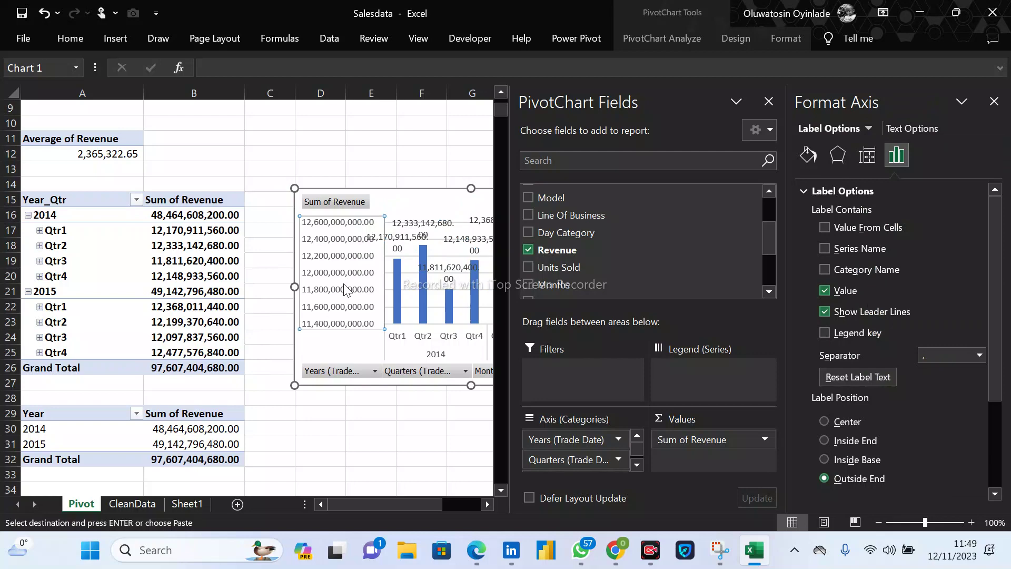
right_click(343, 293)
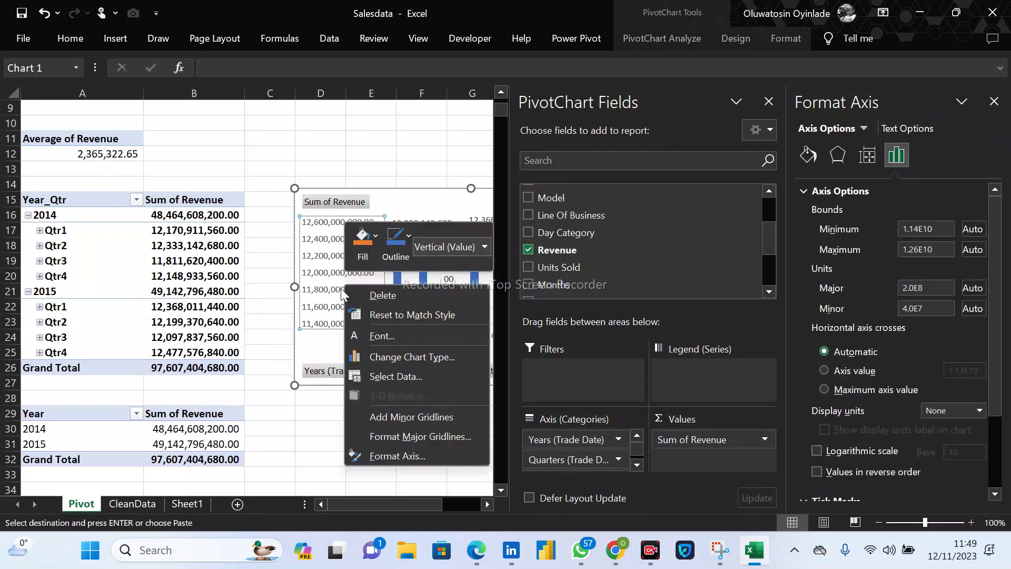
click(392, 455)
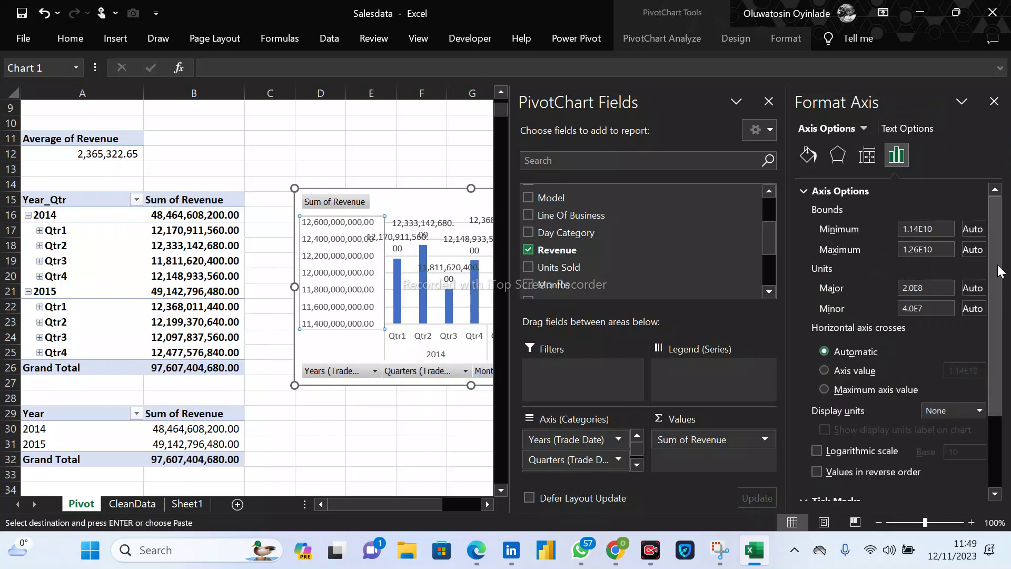
scroll(990, 364, down, 2)
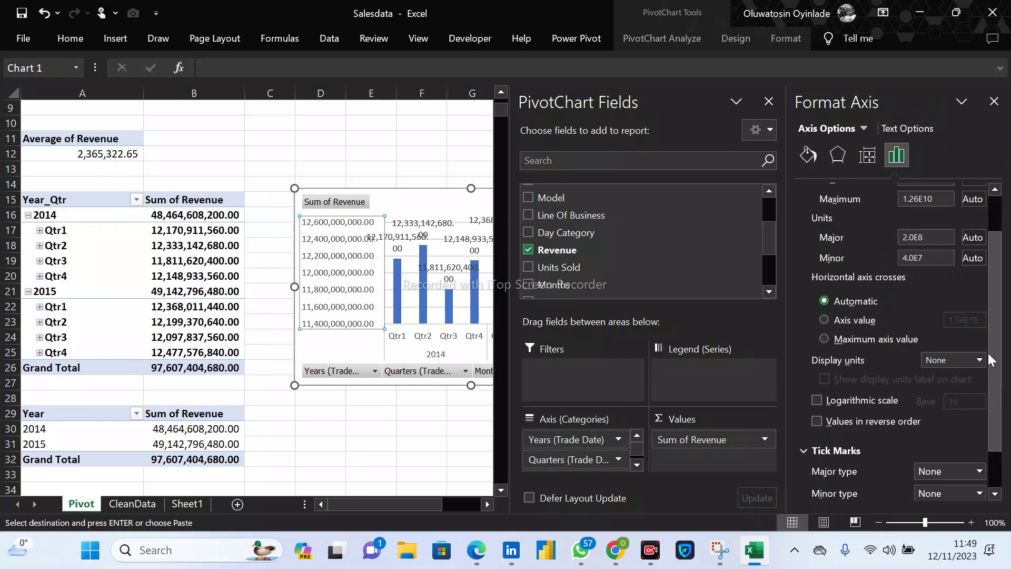
click(980, 361)
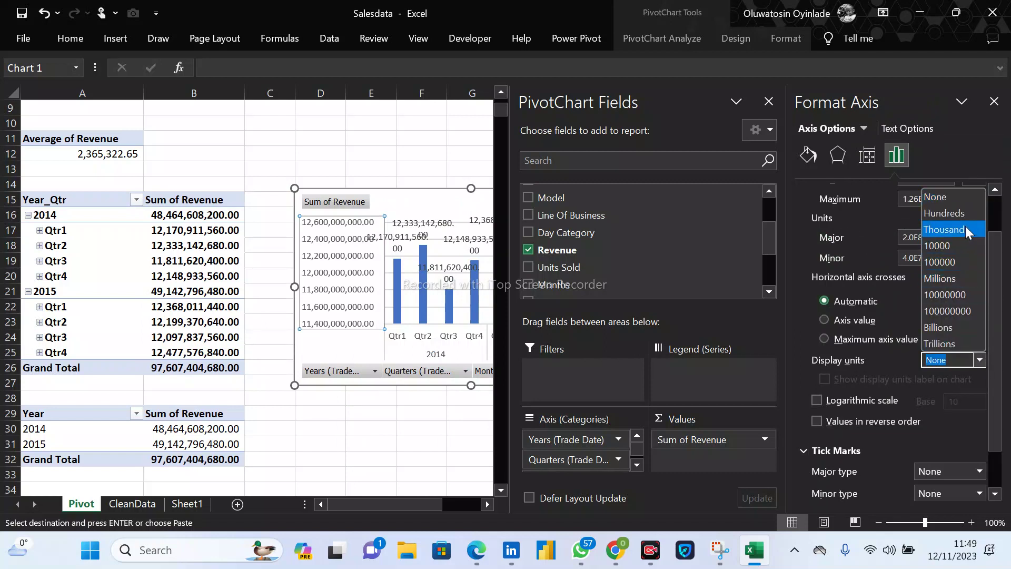
click(963, 322)
click(422, 206)
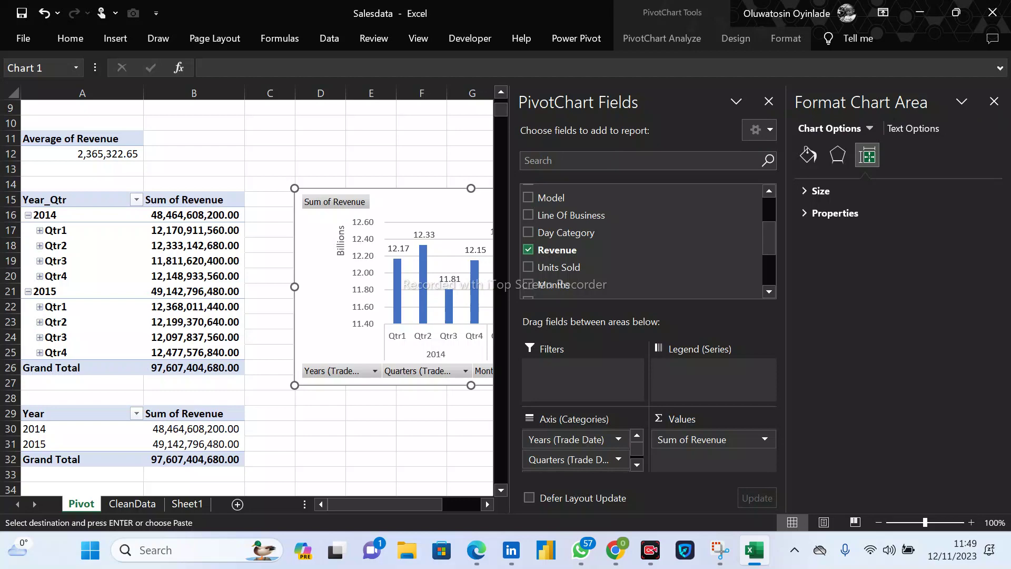
key(Escape)
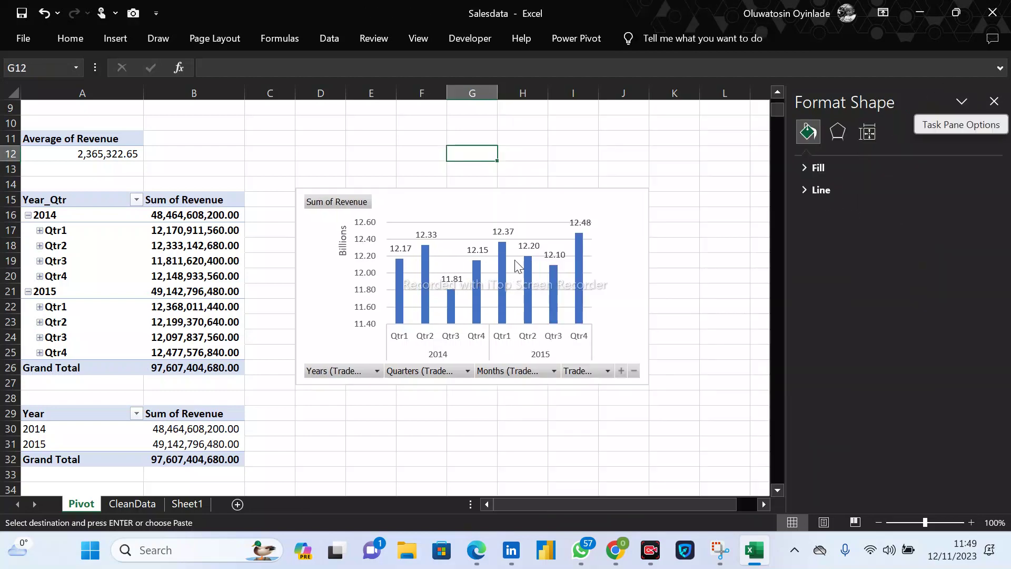
click(616, 203)
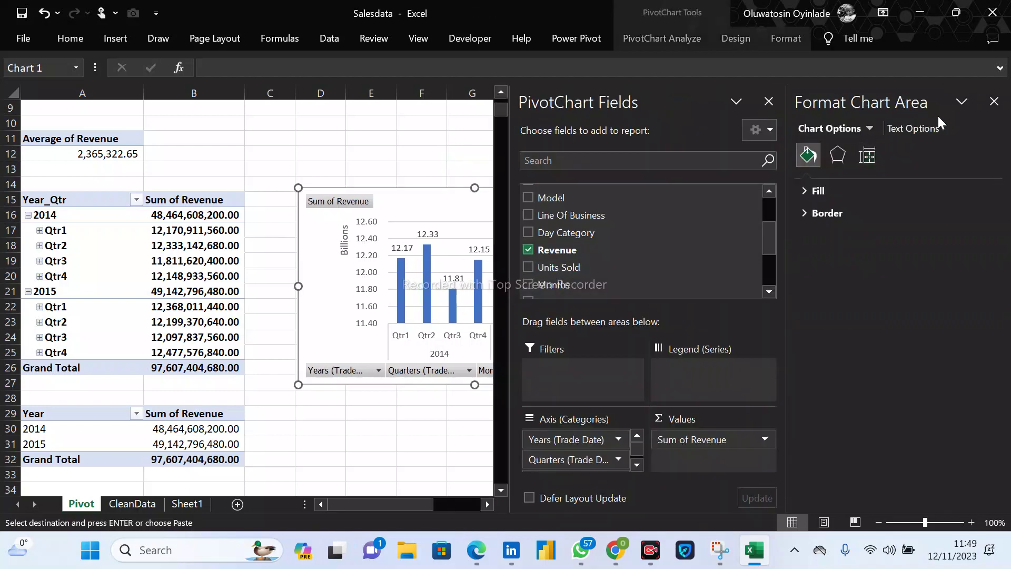
click(995, 102)
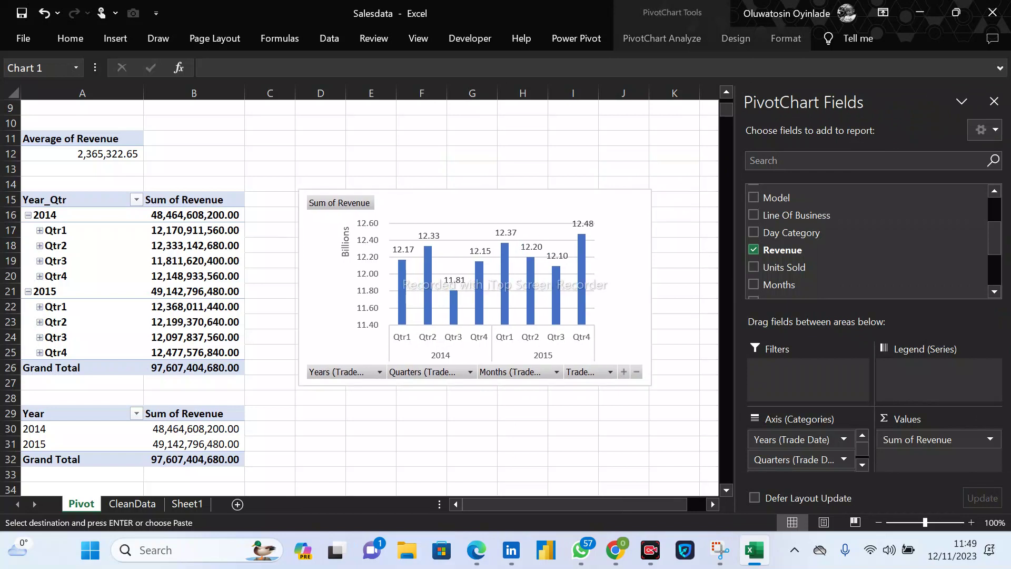
drag(616, 203, 616, 204)
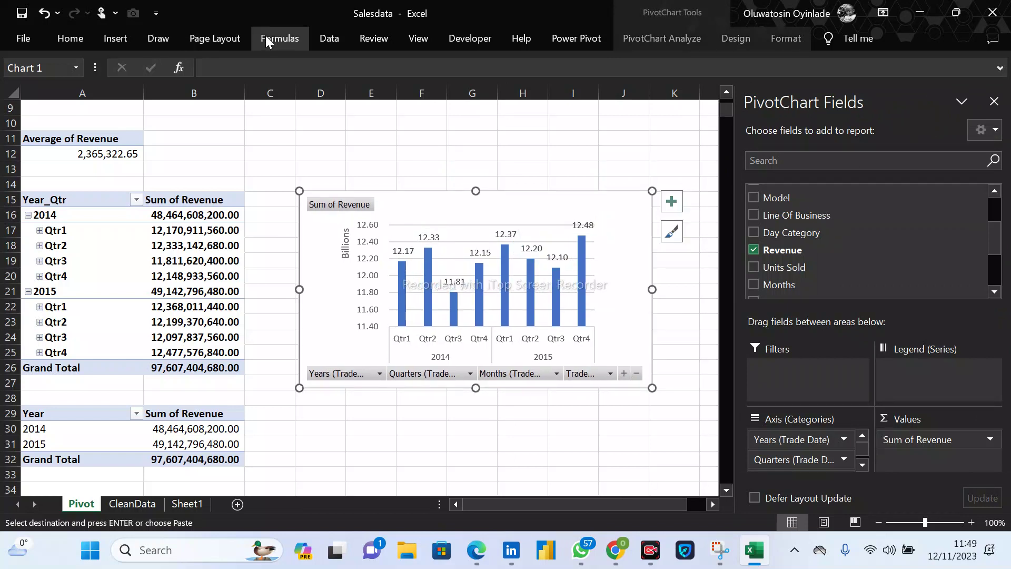
Turn on the quarterly revenue chart's title and adjust the chart's position beside the Year_Qtr pivot table.
click(330, 37)
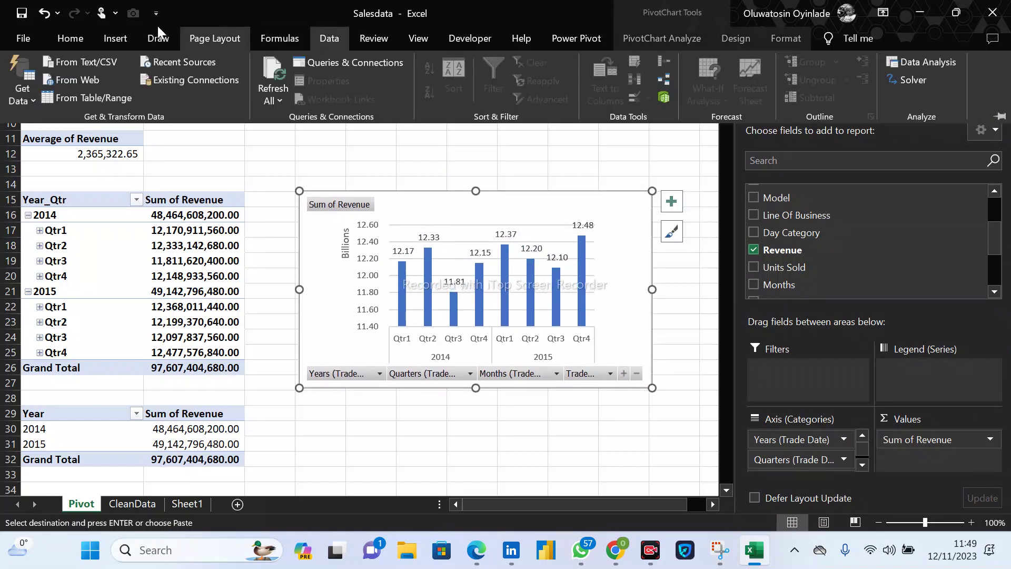
click(133, 42)
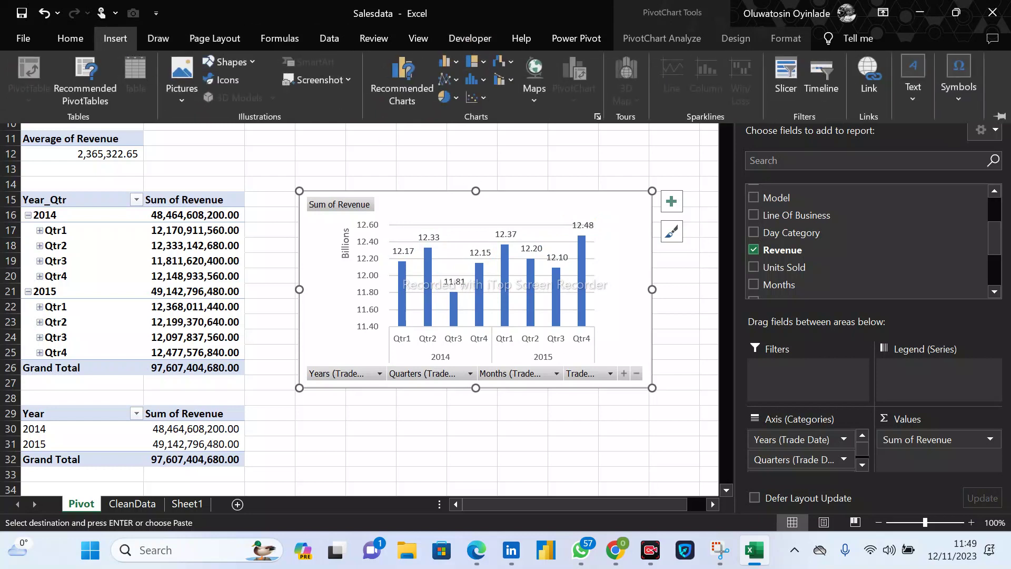
click(671, 199)
click(671, 200)
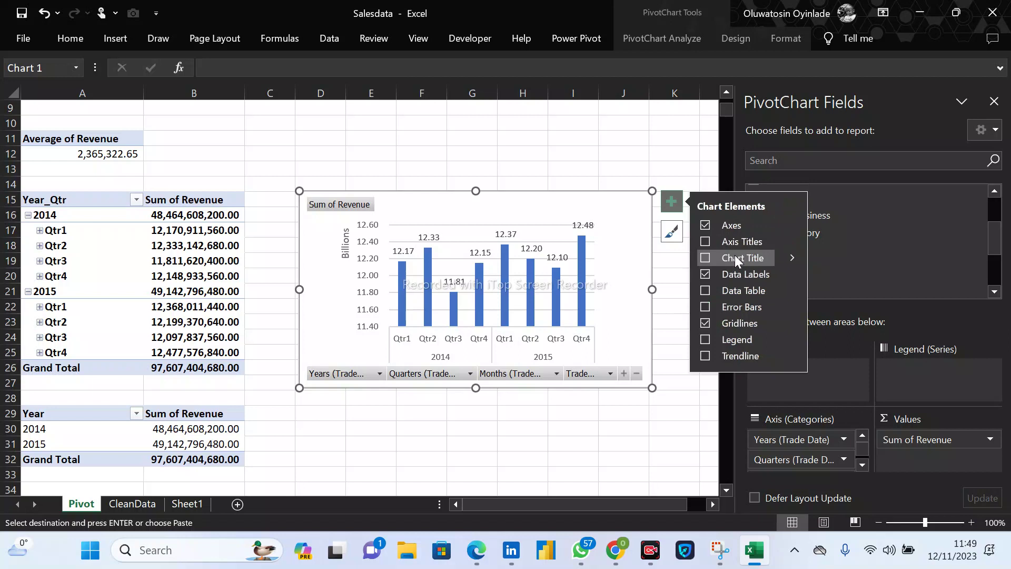
click(703, 258)
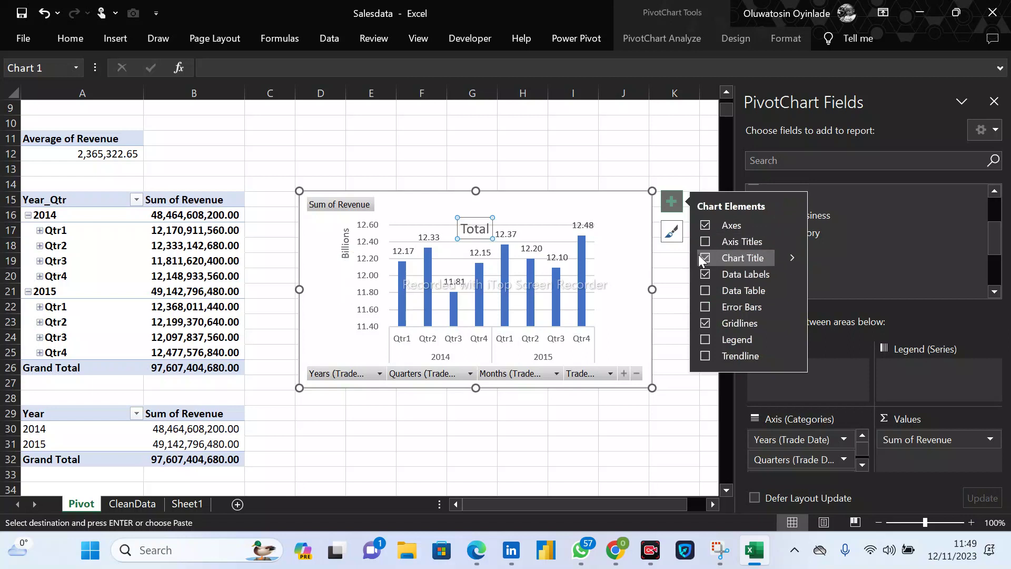
drag(623, 221, 623, 206)
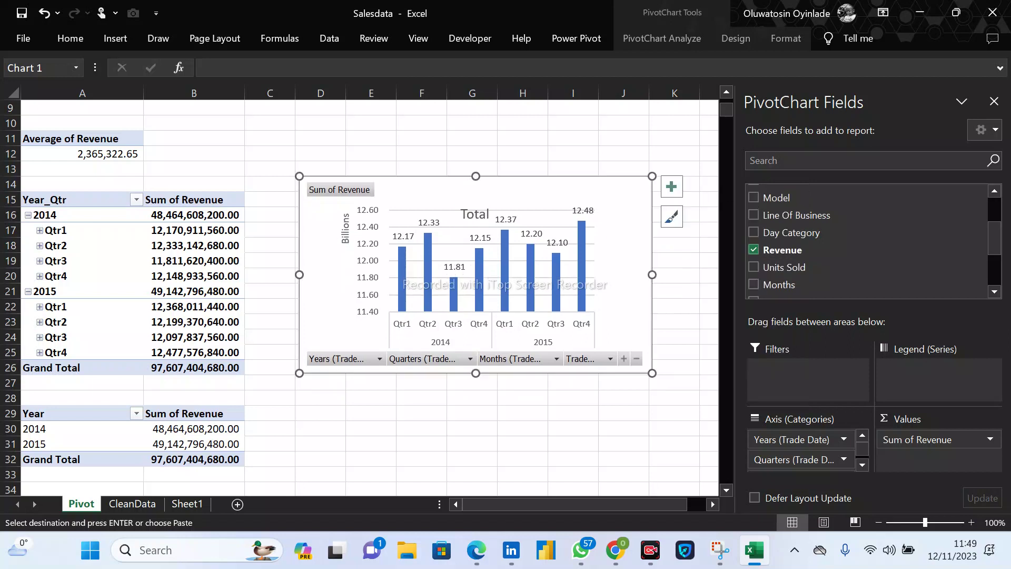
mouse_move(475, 196)
mouse_down()
mouse_move(476, 225)
mouse_move(475, 195)
mouse_move(477, 215)
mouse_up()
Replace the chart title's text with "Quarterly Revenue".
click(477, 226)
click(477, 233)
triple_click(477, 233)
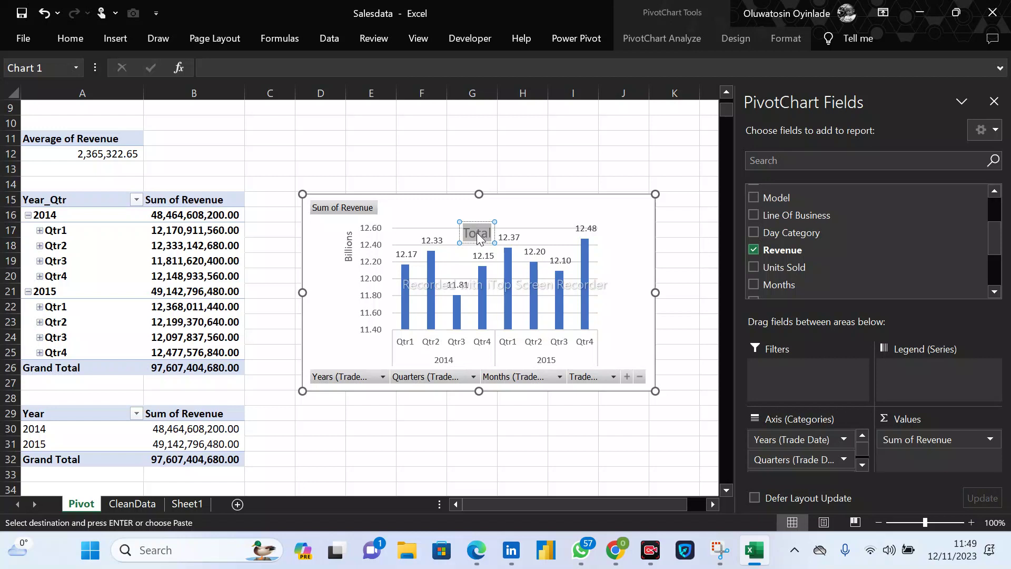
text(Qau)
key(BackSpace)
key(BackSpace)
text(uarterly)
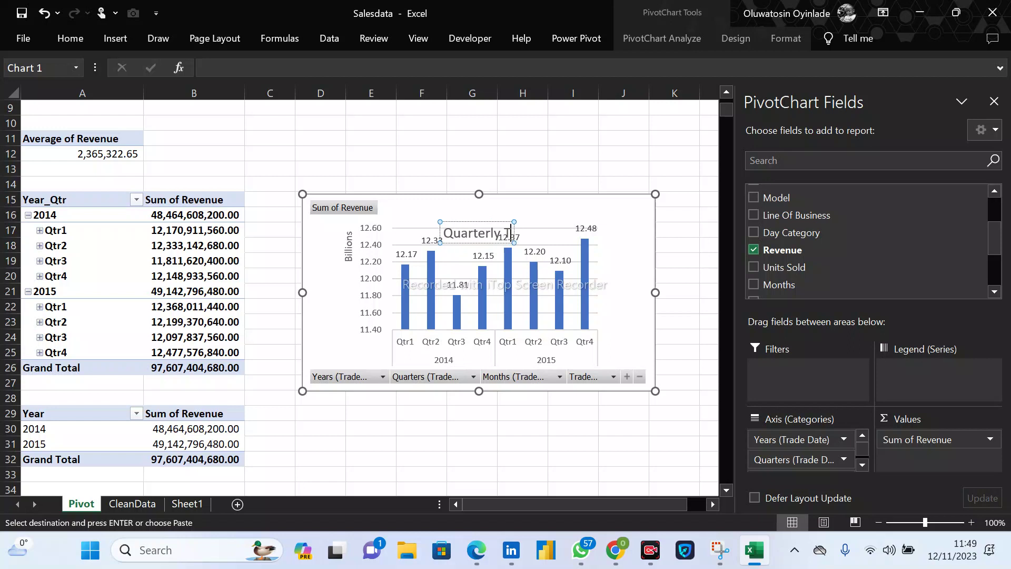
text( Revenue)
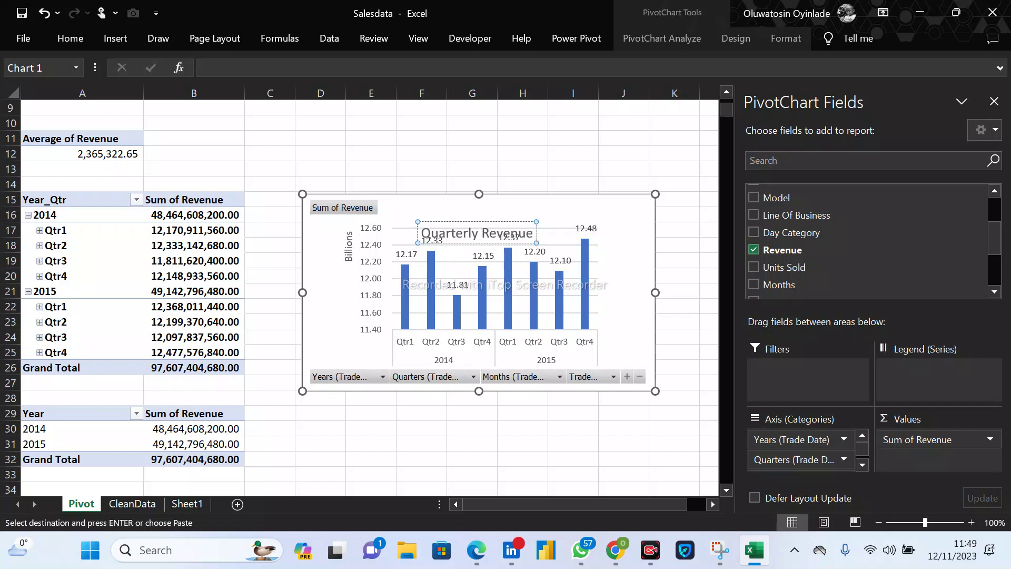
Move the chart title above the plot area and append "(#' billion)" to its text.
drag(477, 222, 521, 217)
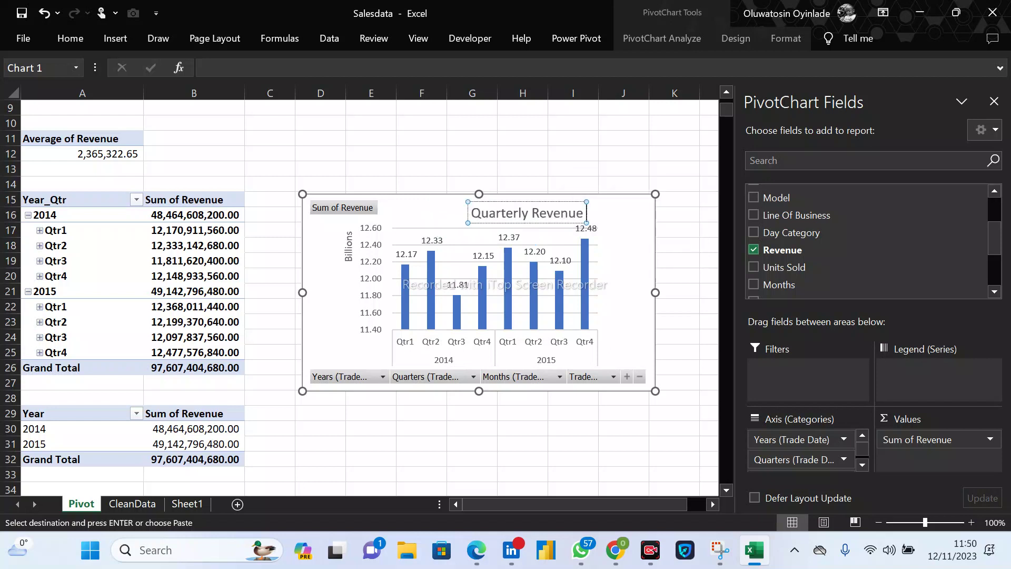
text((#')
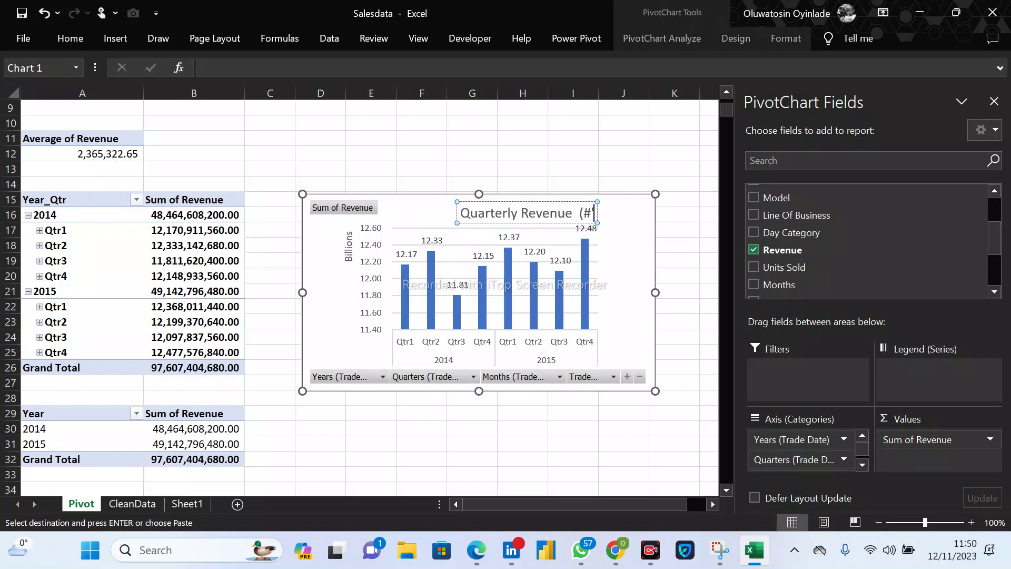
text( billion)
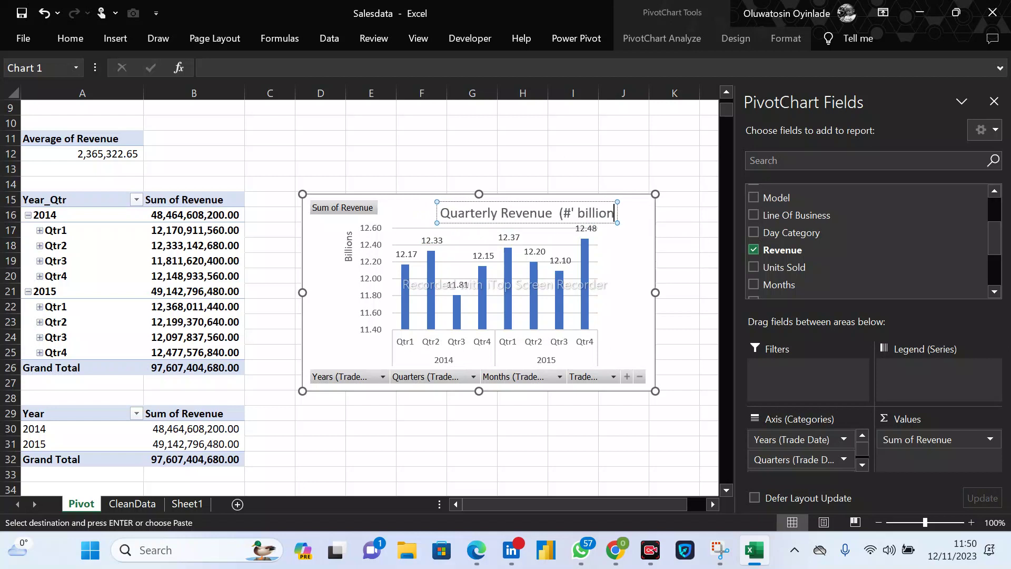
text())
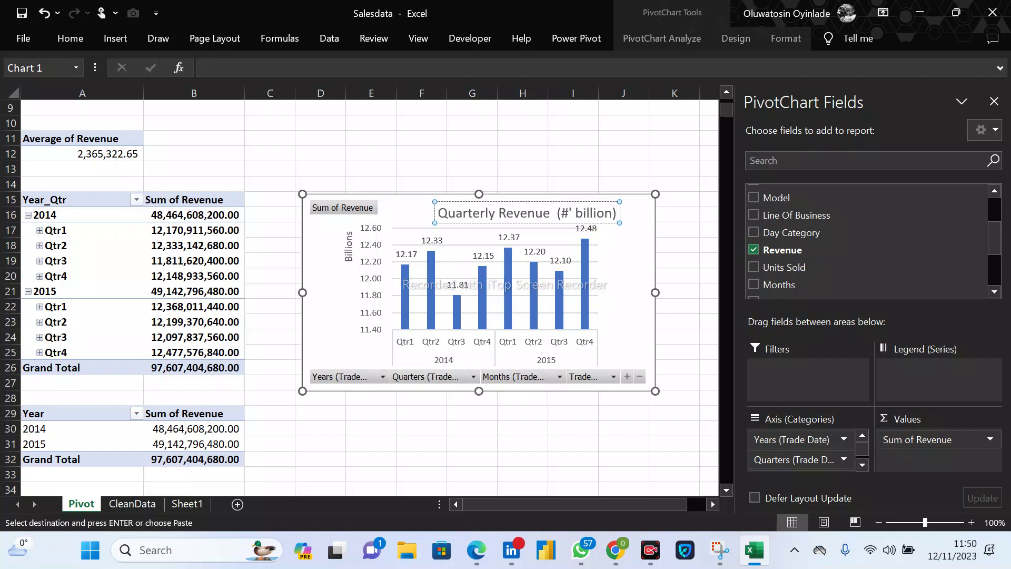
Make the chart title bold and shift it back toward the centre above the columns.
triple_click(581, 214)
key(ctrl+b)
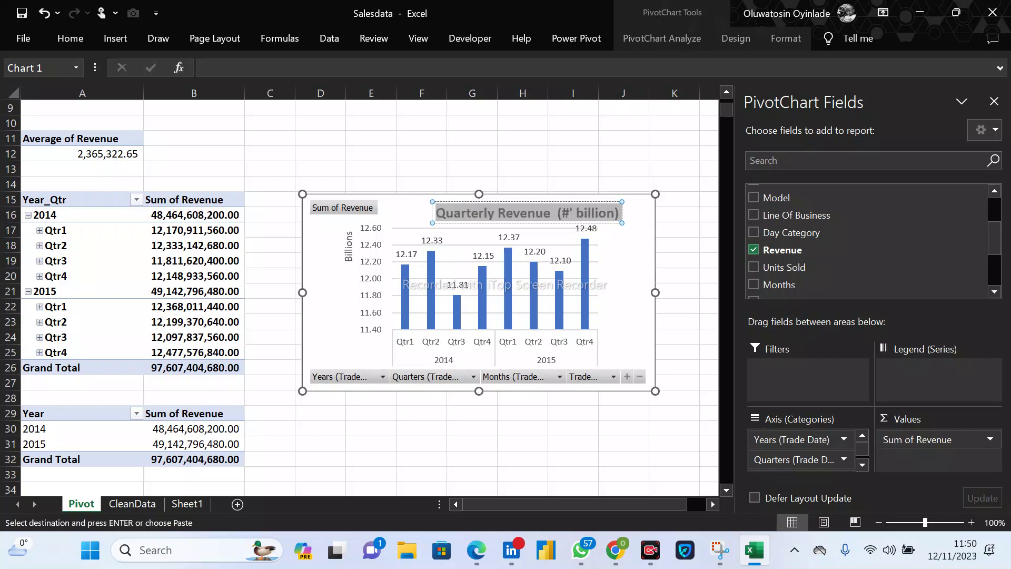
click(586, 228)
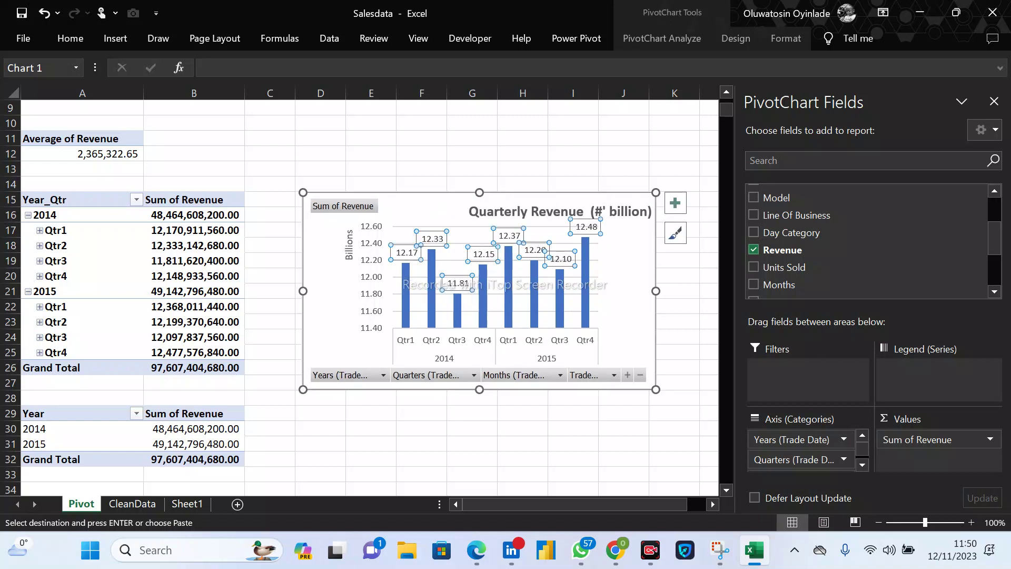
click(578, 212)
drag(579, 221, 536, 219)
key(Escape)
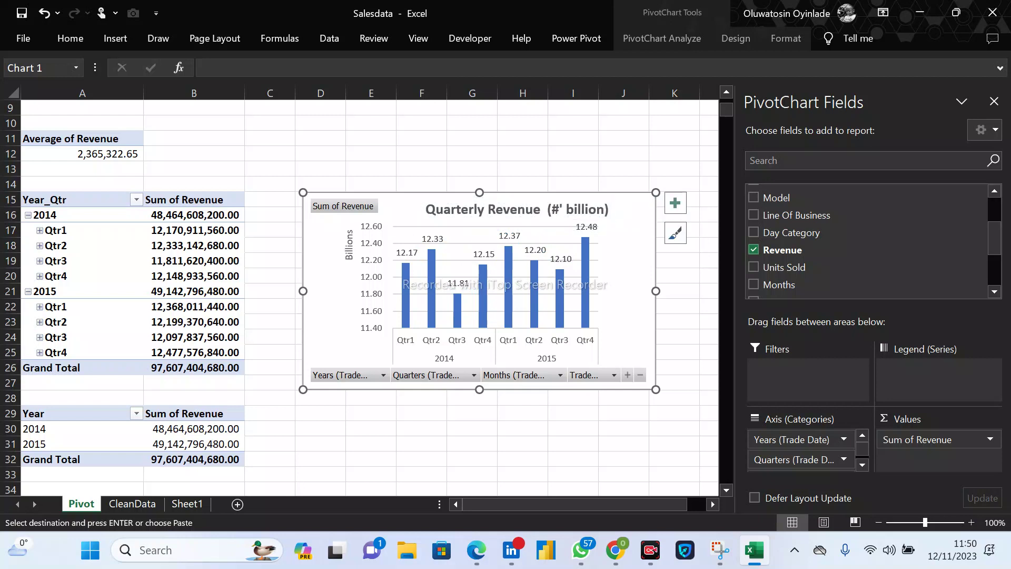
Make the chart's data labels bold and widen the plot area toward the chart's right edge.
click(509, 236)
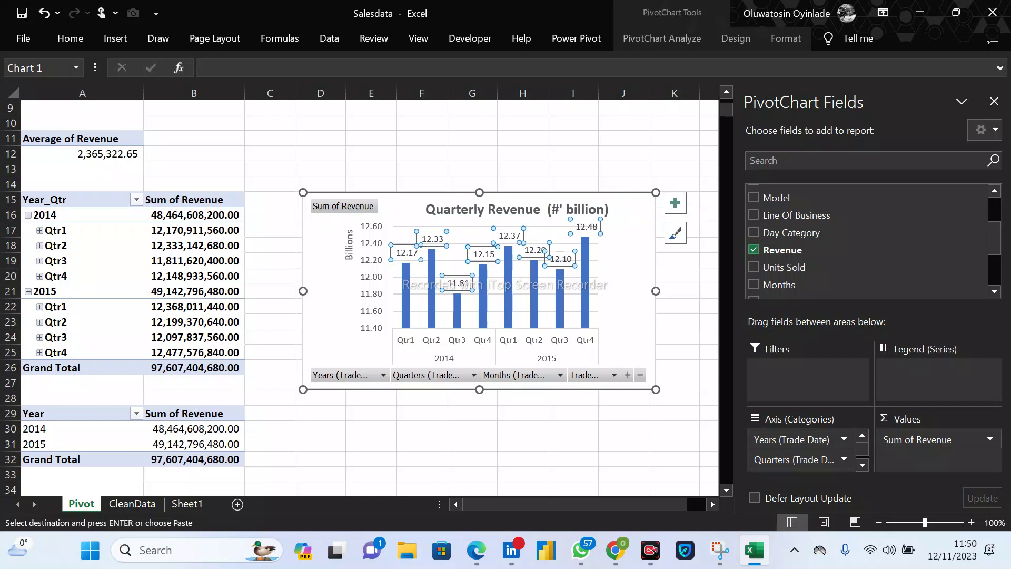
key(ctrl+b)
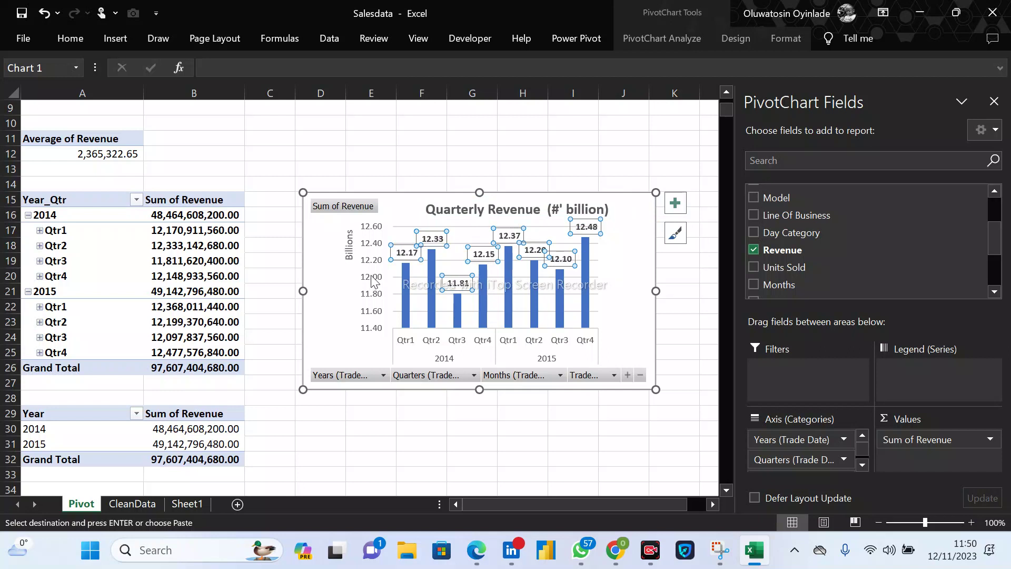
click(372, 281)
click(407, 252)
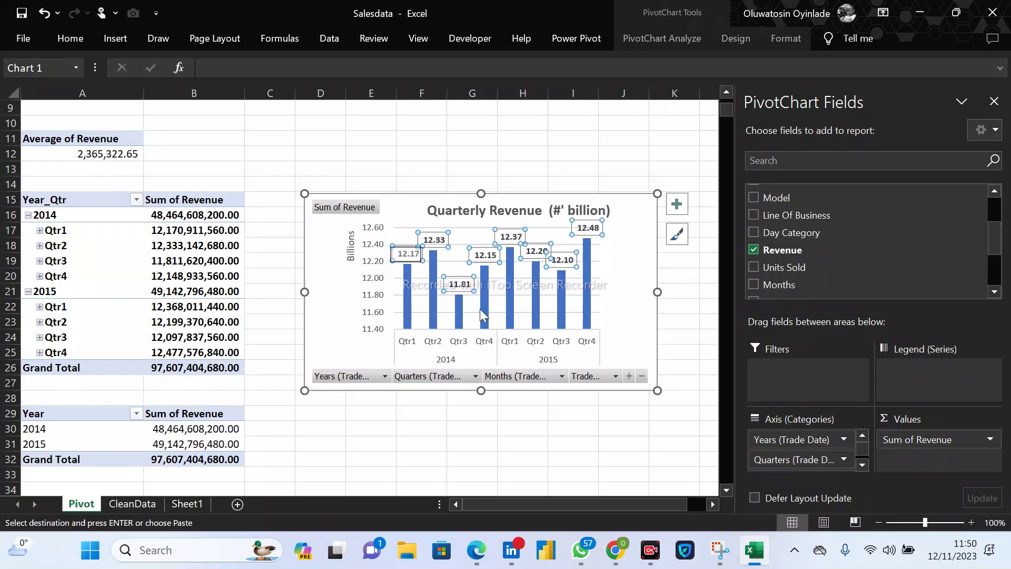
key(Escape)
click(554, 230)
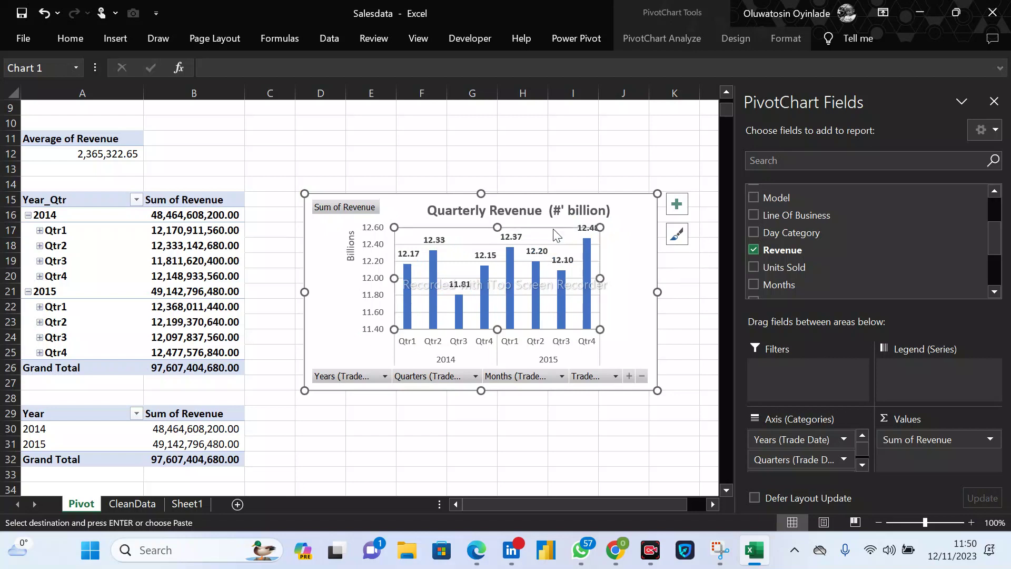
drag(603, 278, 657, 272)
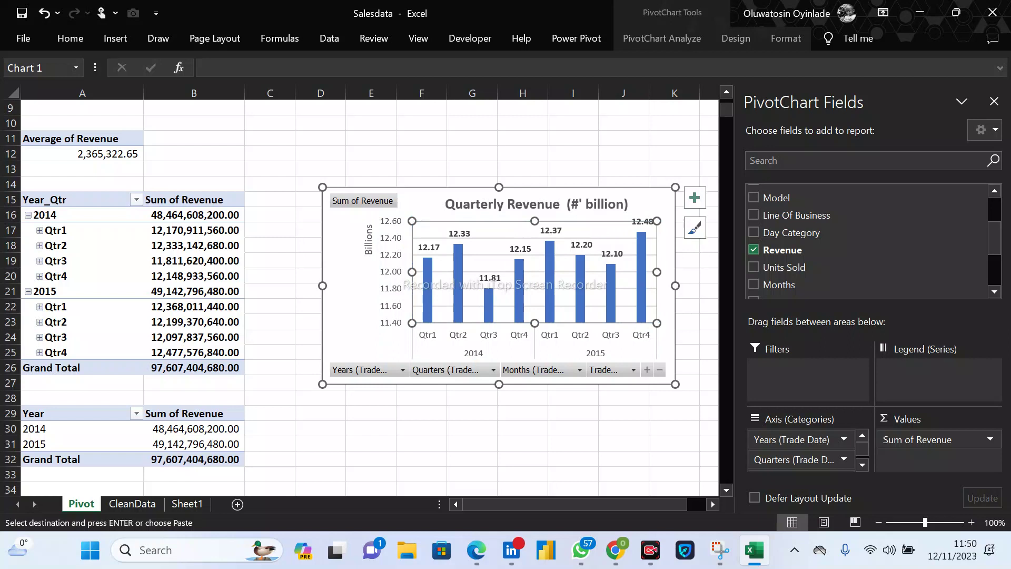
click(579, 332)
click(549, 298)
click(531, 289)
right_click(535, 286)
key(Escape)
right_click(444, 231)
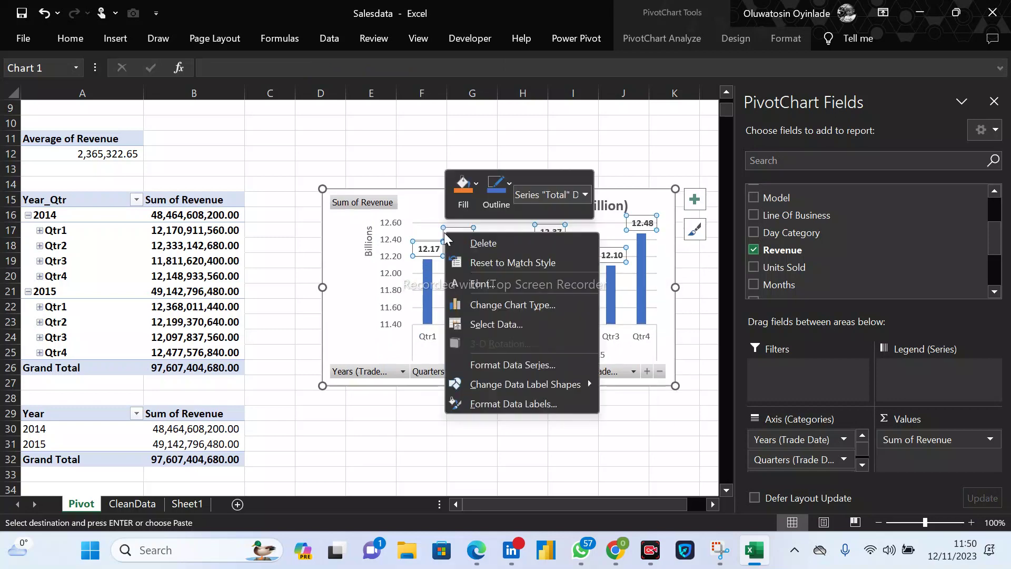
click(385, 289)
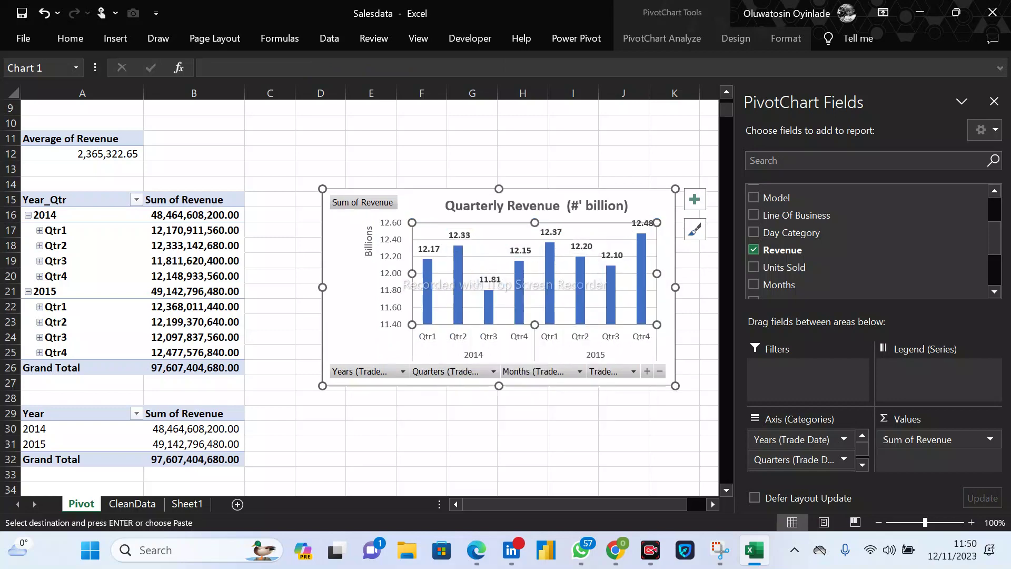
Remove the chart's major gridlines by setting their line to No line, and close the formatting pane.
double_click(447, 272)
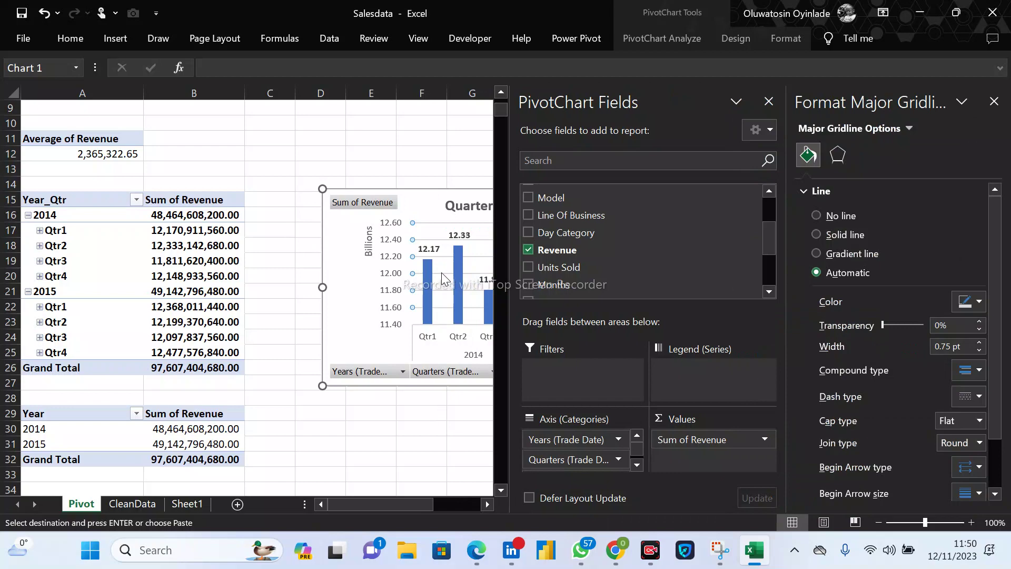
click(843, 216)
drag(349, 321, 350, 324)
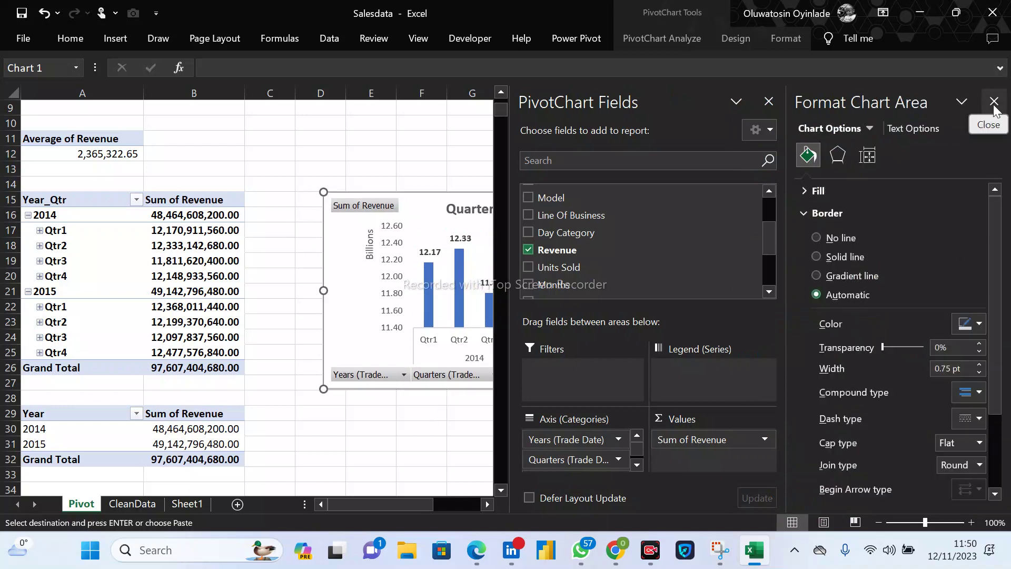
click(994, 103)
Make the values on the chart's vertical revenue axis bold.
click(392, 283)
key(ctrl+b)
click(370, 244)
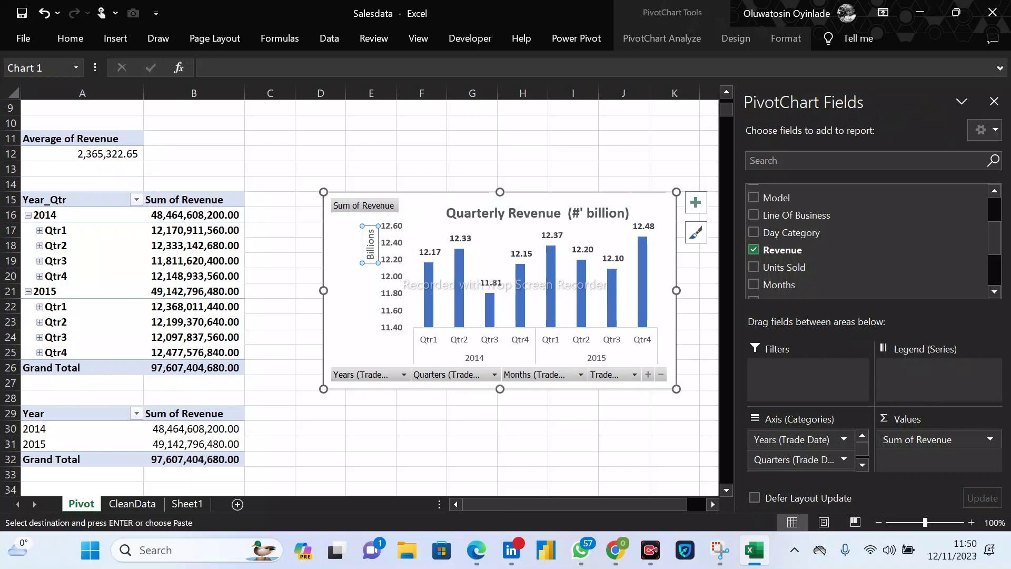
click(438, 270)
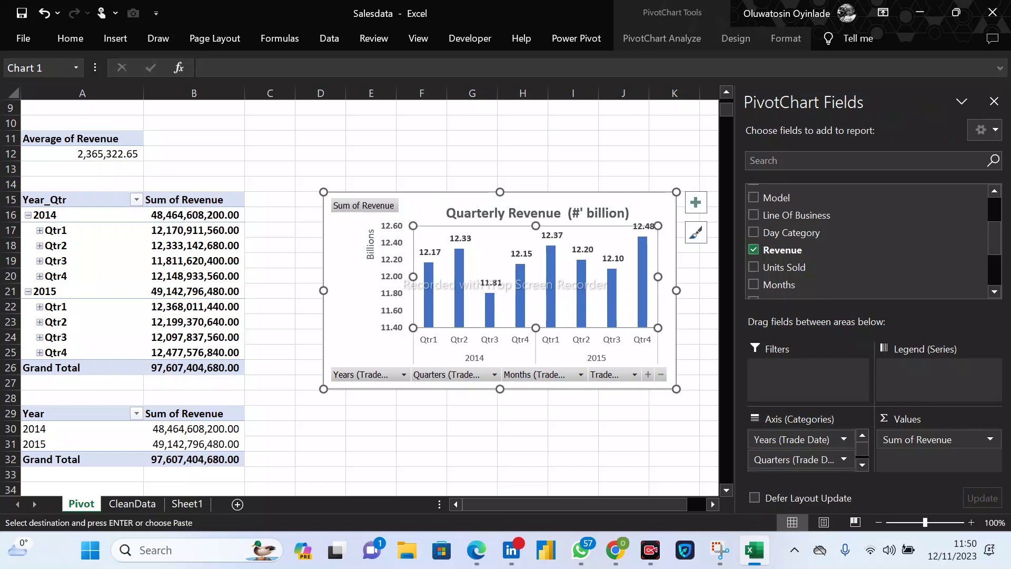
Hide all field buttons on the quarterly revenue chart.
right_click(392, 205)
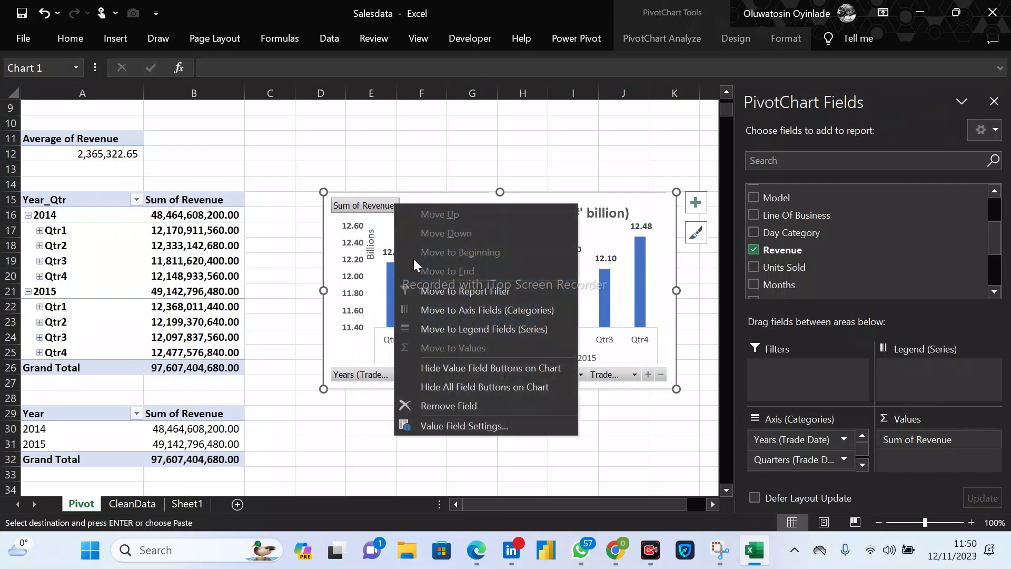
click(495, 388)
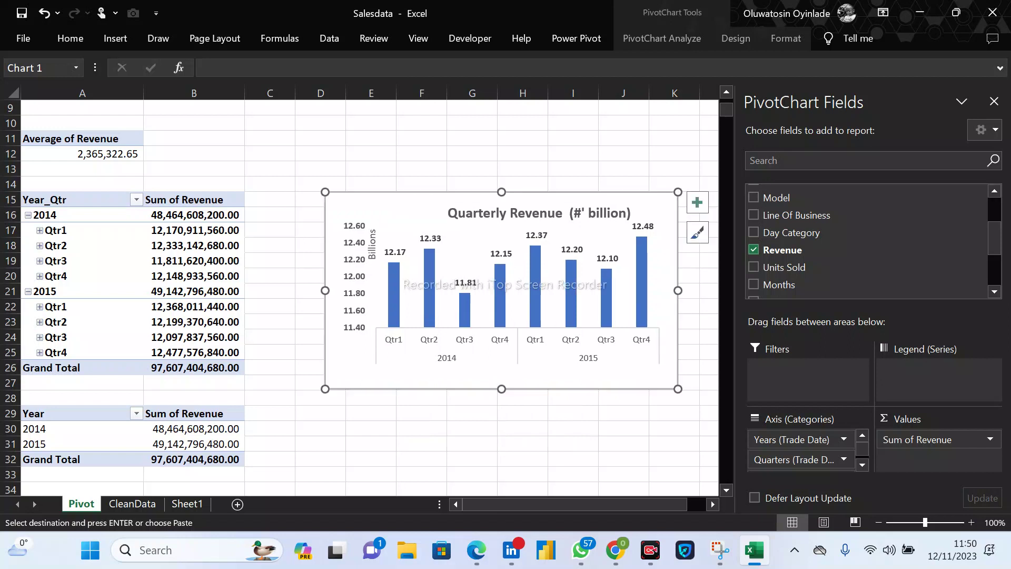
drag(542, 367, 543, 367)
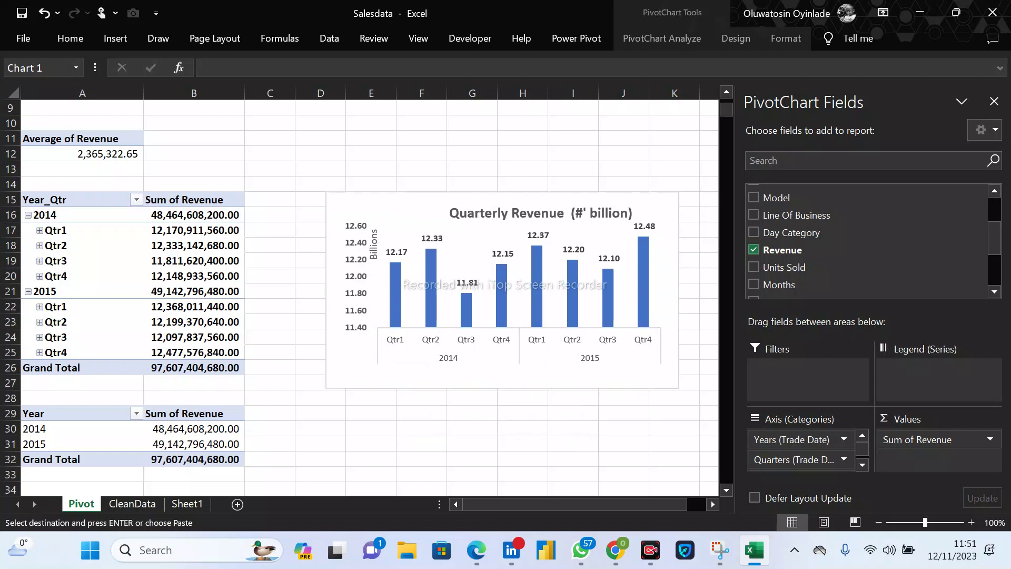
Apply bold to the text of the whole quarterly revenue chart, including the Billions label.
click(535, 342)
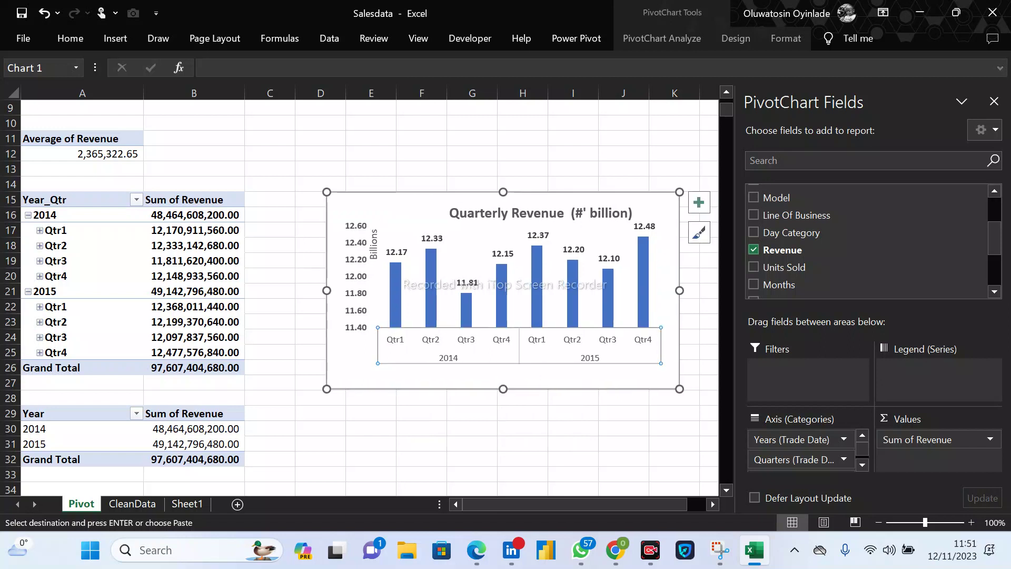
key(Escape)
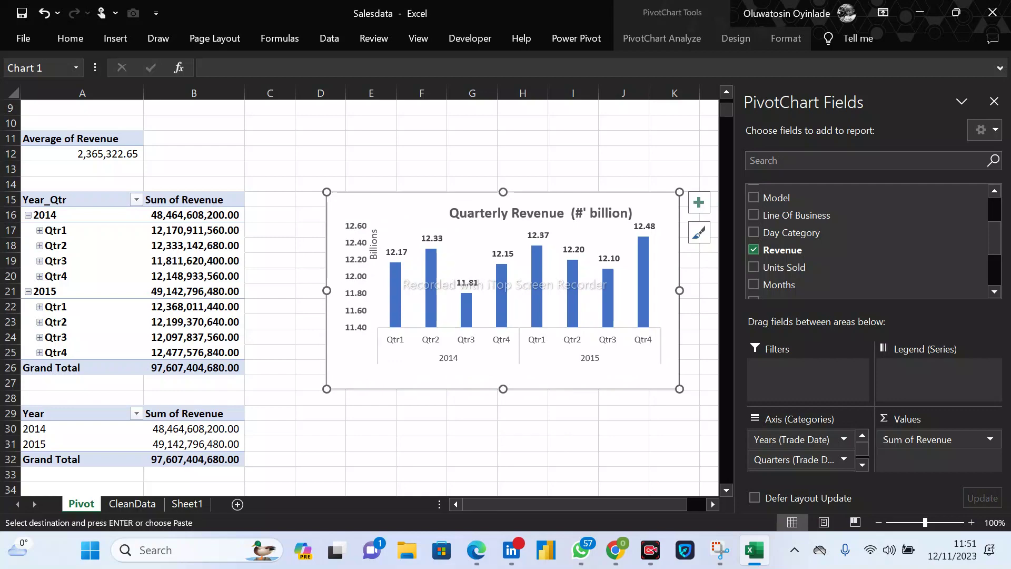
key(ctrl+b)
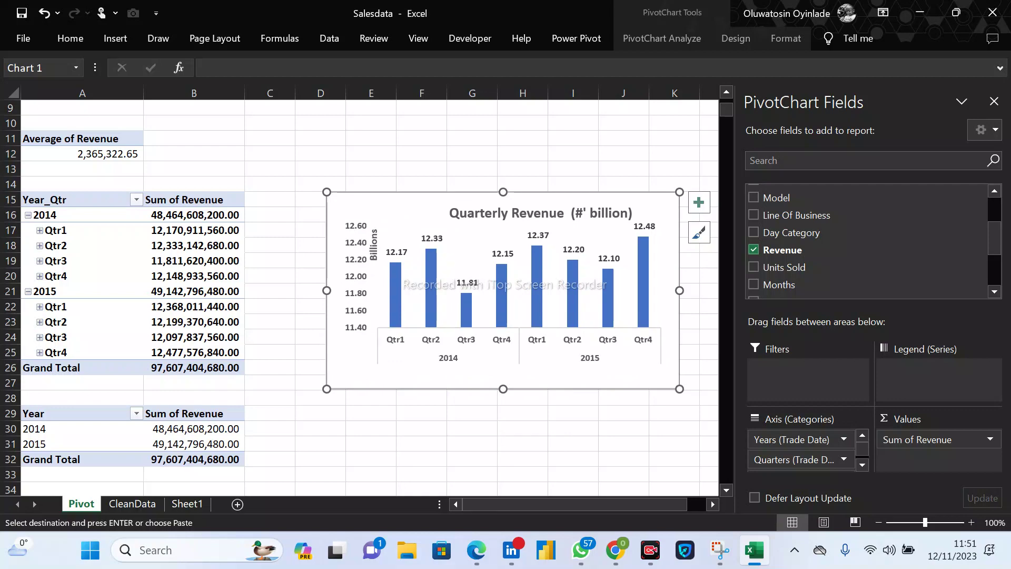
Insert a doughnut PivotChart from the yearly revenue pivot table in A29:B31.
scroll(211, 316, down, 3)
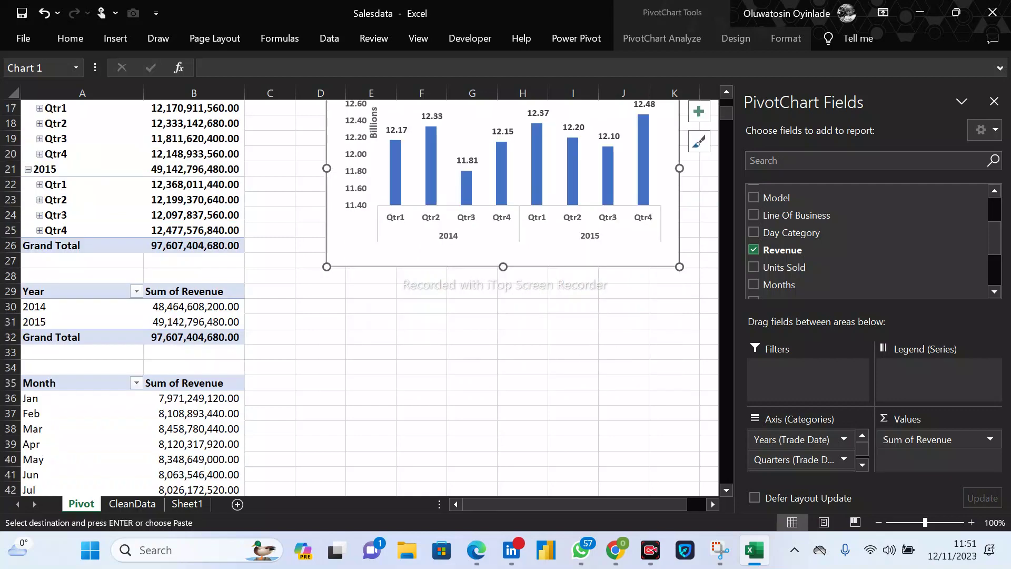
click(320, 337)
click(30, 292)
drag(31, 291, 210, 323)
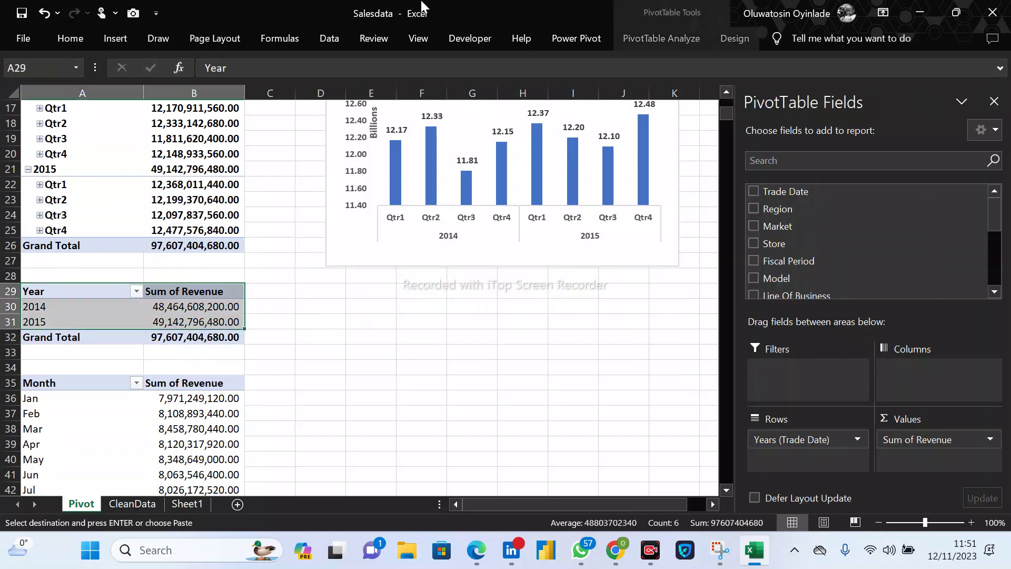
click(116, 38)
click(456, 98)
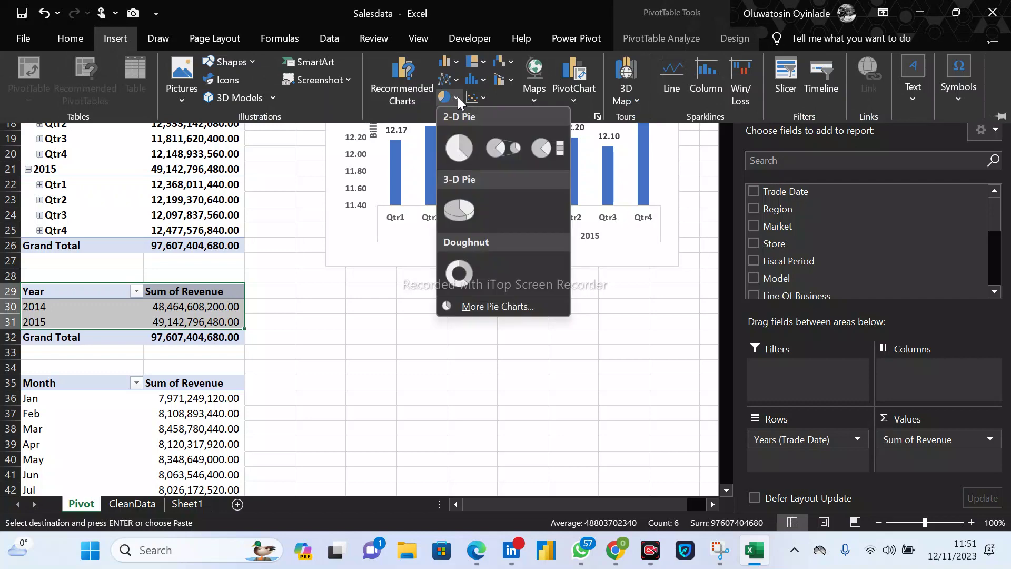
click(460, 275)
Place the doughnut chart beneath the quarterly revenue chart and make it wider and shorter.
drag(557, 187, 341, 230)
drag(308, 263, 480, 312)
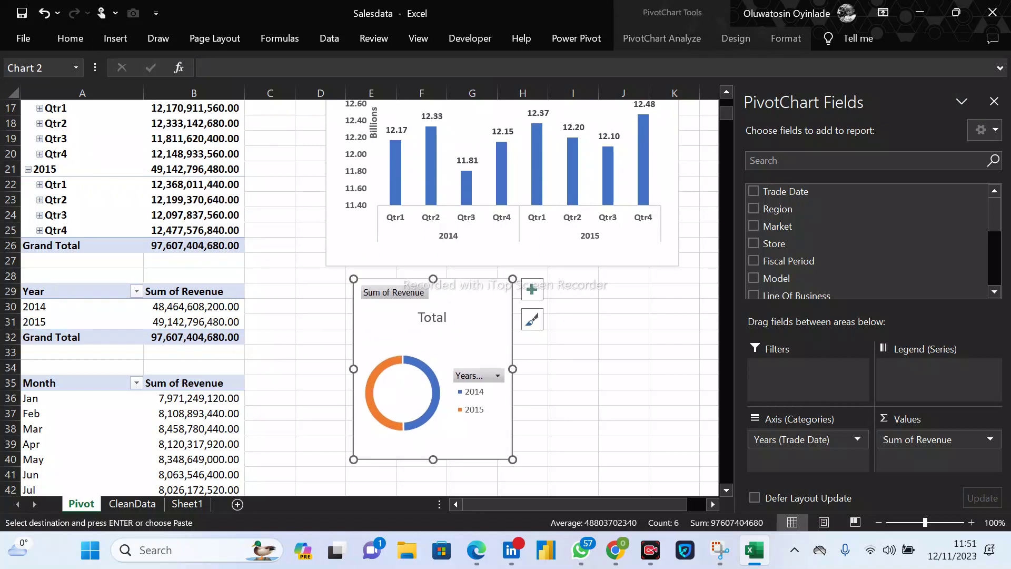
drag(512, 369, 548, 369)
drag(450, 459, 451, 392)
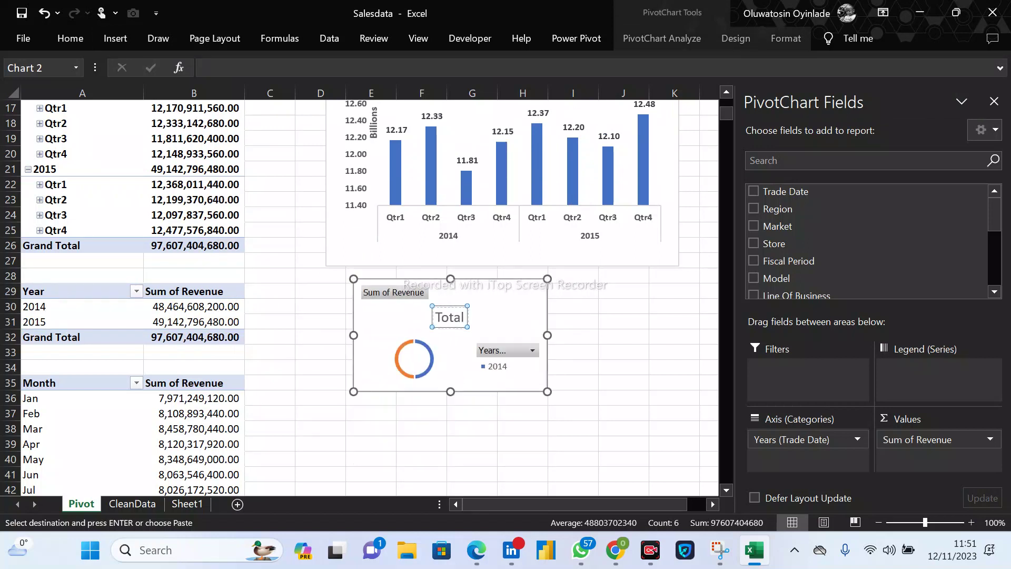
right_click(520, 353)
click(505, 362)
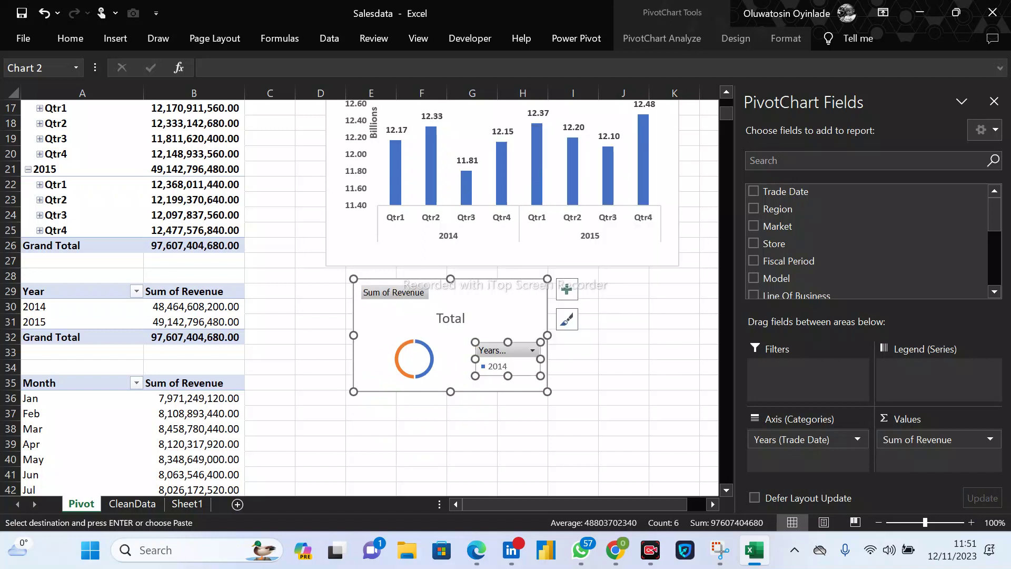
drag(509, 342, 574, 335)
Change the doughnut chart's title to "Yearly Contribution (%)" and make it bold.
click(461, 319)
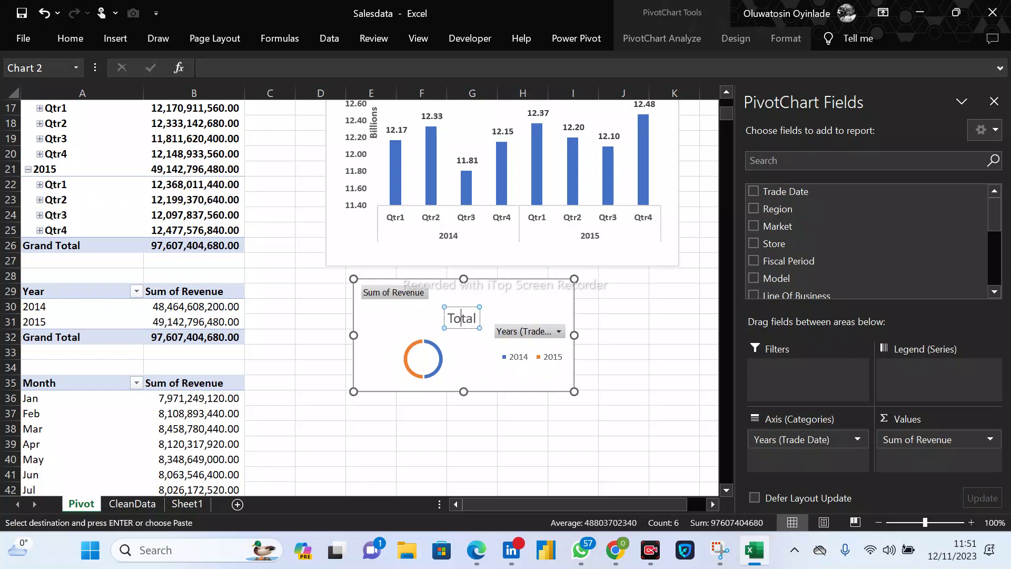
double_click(462, 319)
text(Yearly Contribution (%))
drag(453, 323, 493, 322)
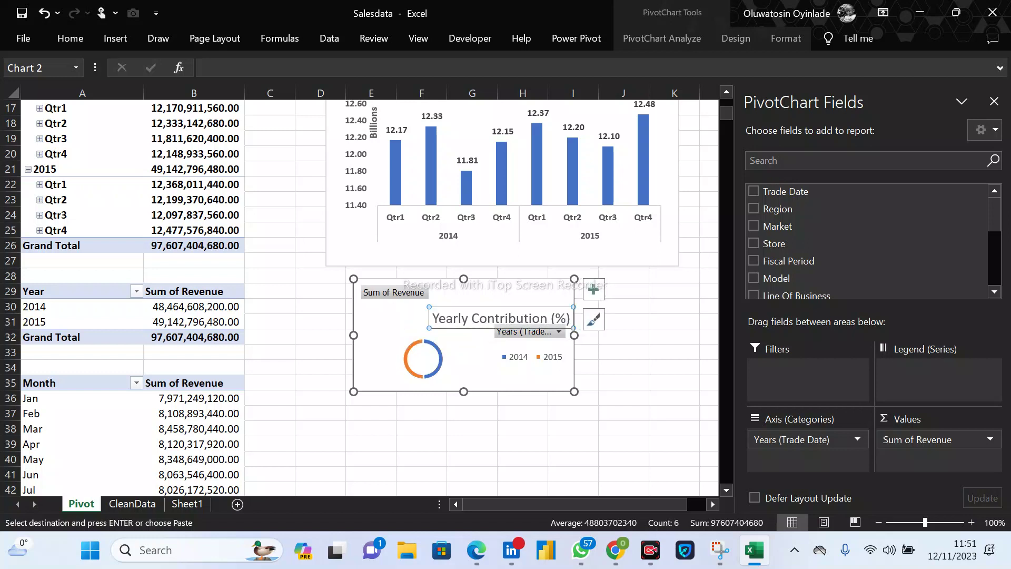
key(ctrl+b)
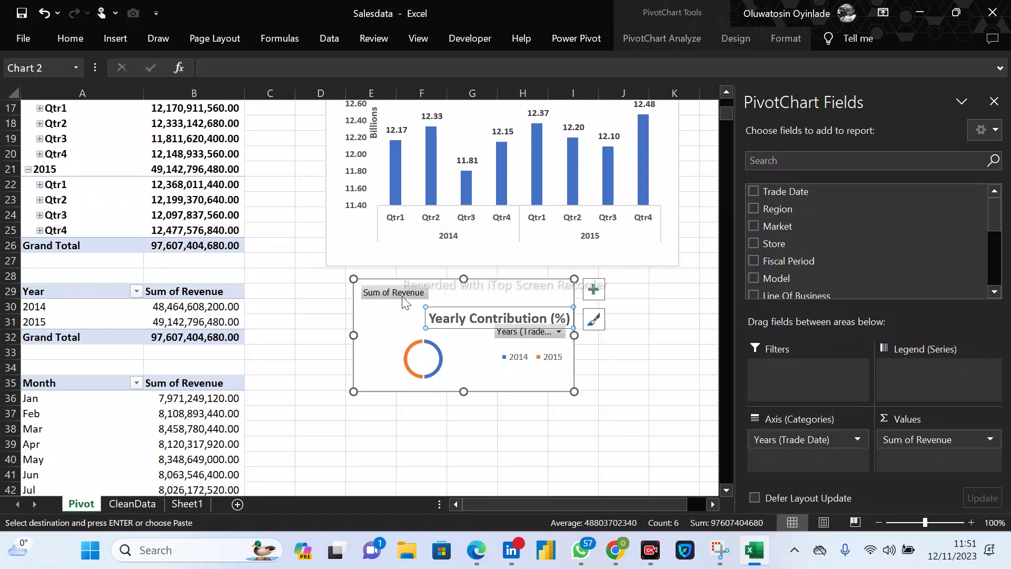
Hide all field buttons on the doughnut chart and move its title above the ring.
right_click(402, 296)
click(496, 479)
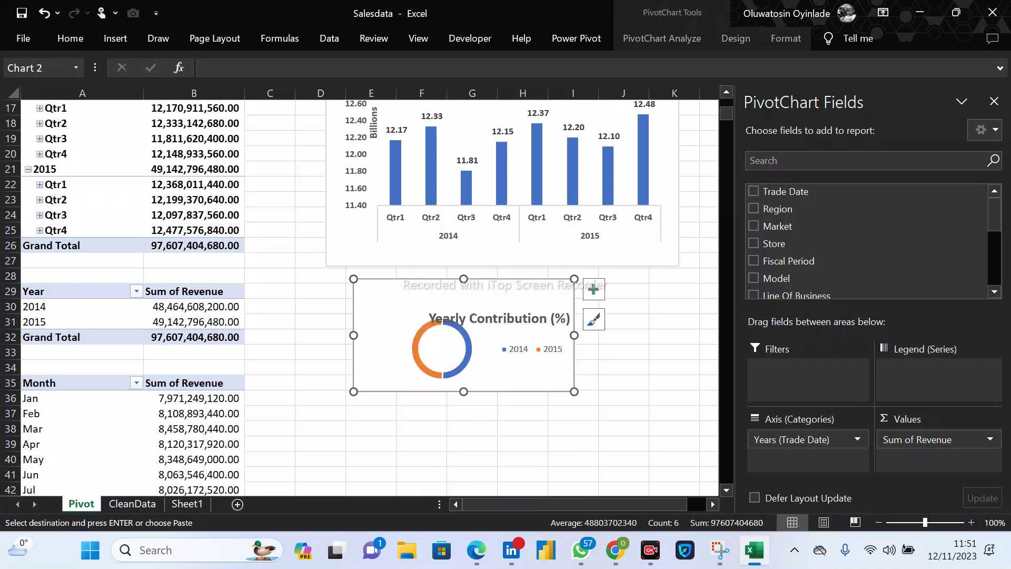
click(499, 318)
drag(499, 298, 452, 301)
Set the font size of the "Yearly Contribution (%)" title to 10.
triple_click(467, 301)
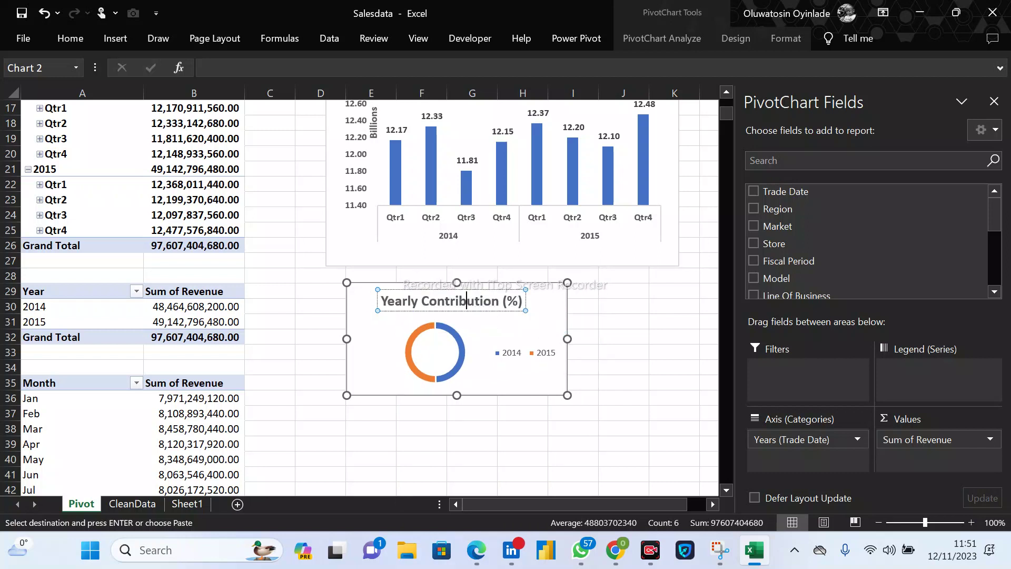
click(78, 31)
click(182, 69)
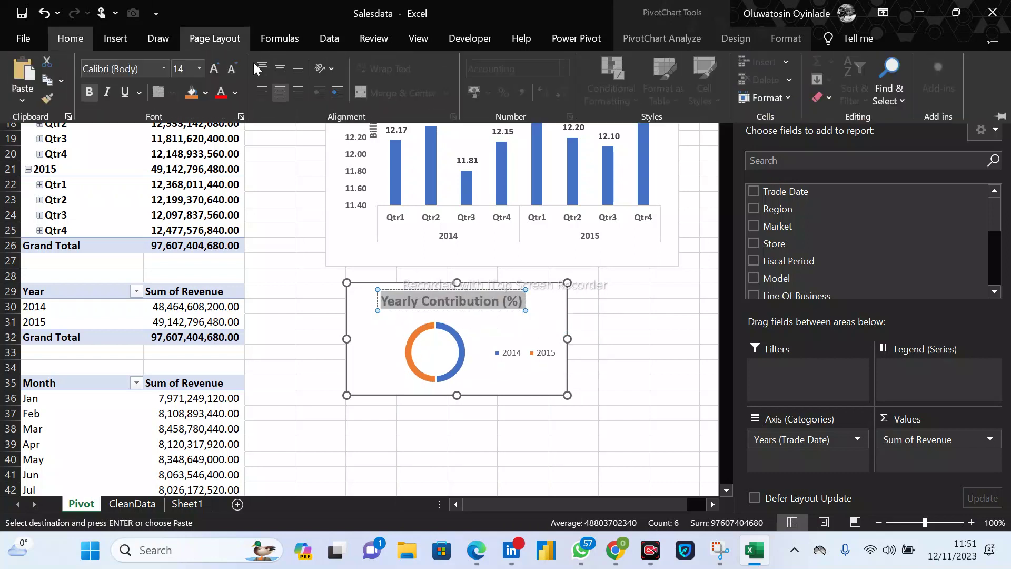
text(4)
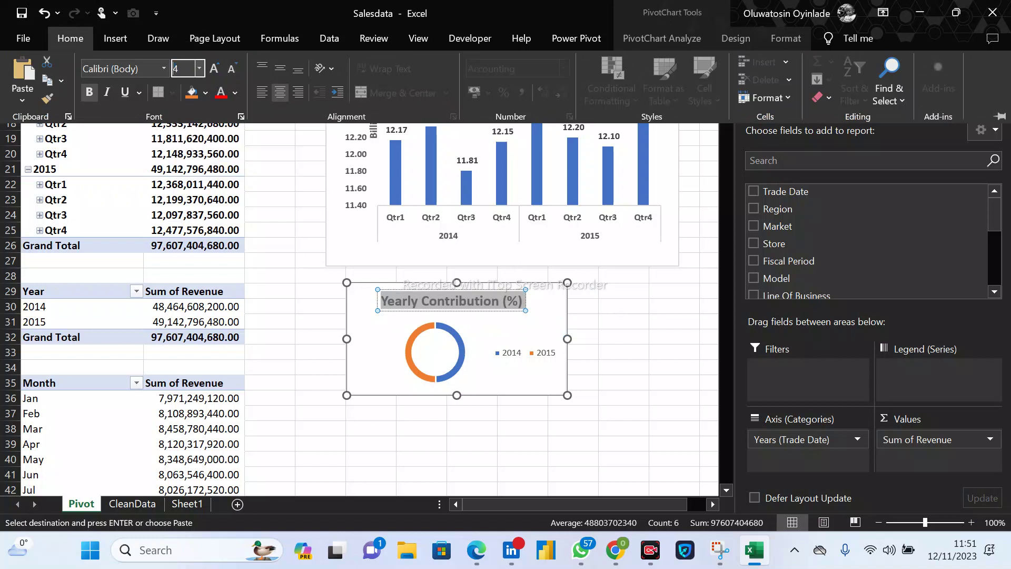
key(Return)
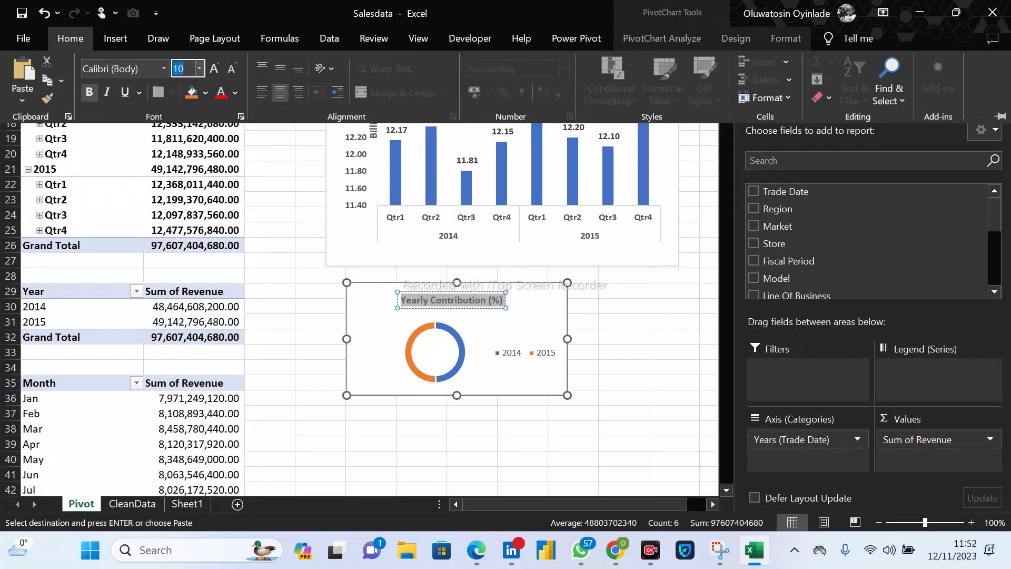
Narrow the doughnut chart's legend so the years stack vertically, and enlarge the ring.
click(461, 342)
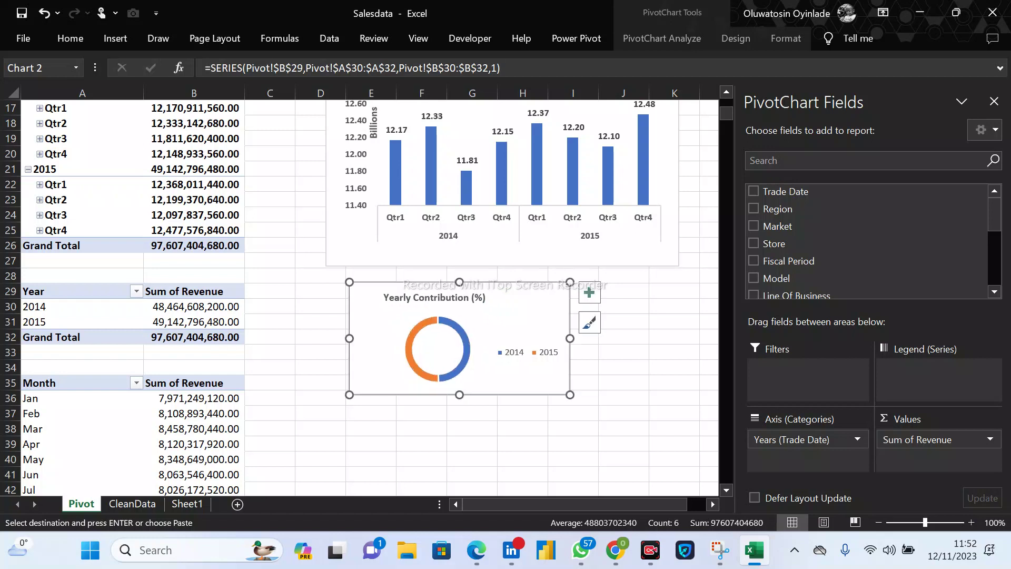
click(514, 355)
click(514, 355)
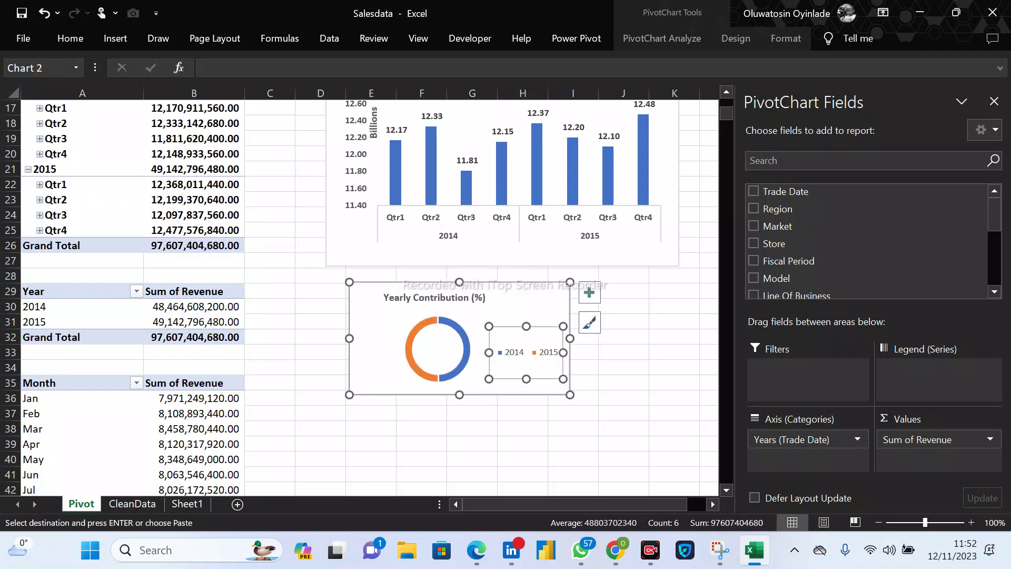
drag(489, 352, 493, 323)
click(461, 343)
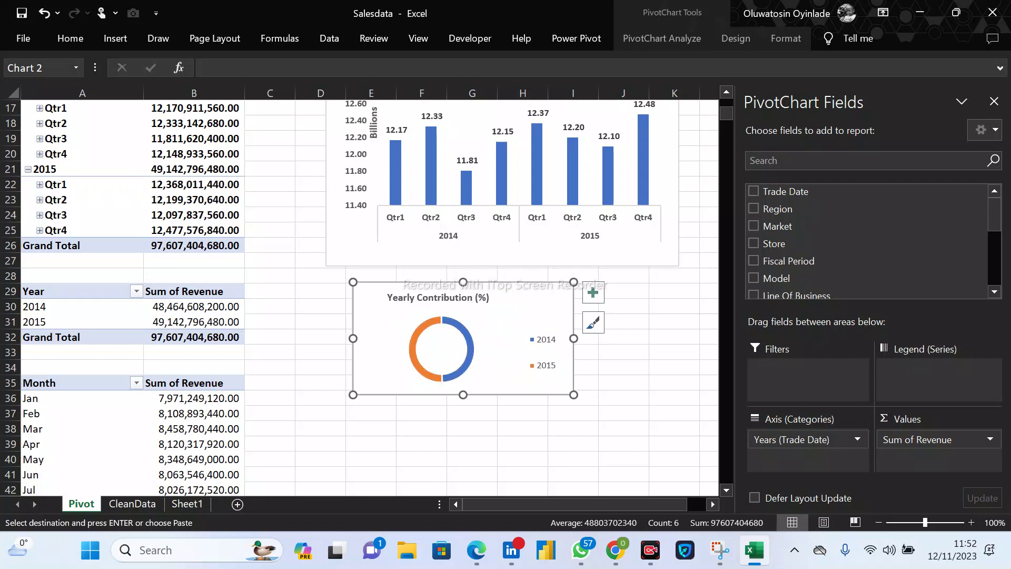
click(441, 350)
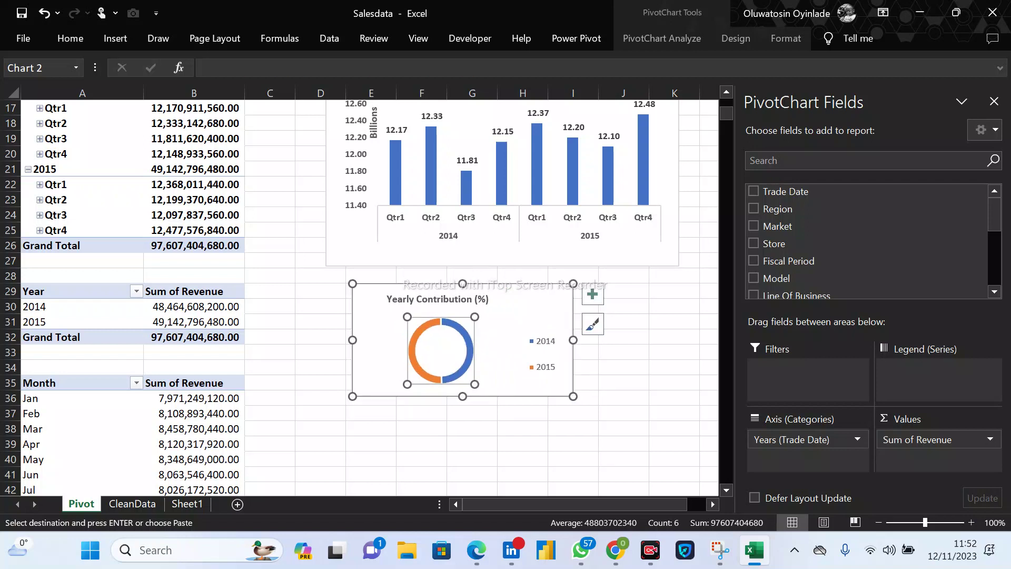
drag(475, 384, 492, 404)
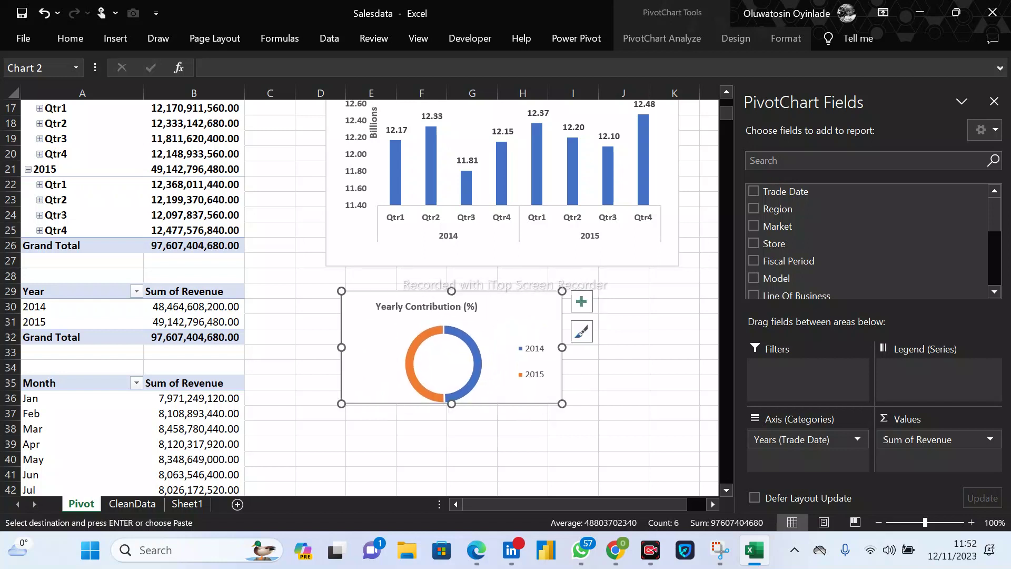
Add data labels to the doughnut chart showing Percentage instead of Value, and close the formatting pane.
click(581, 302)
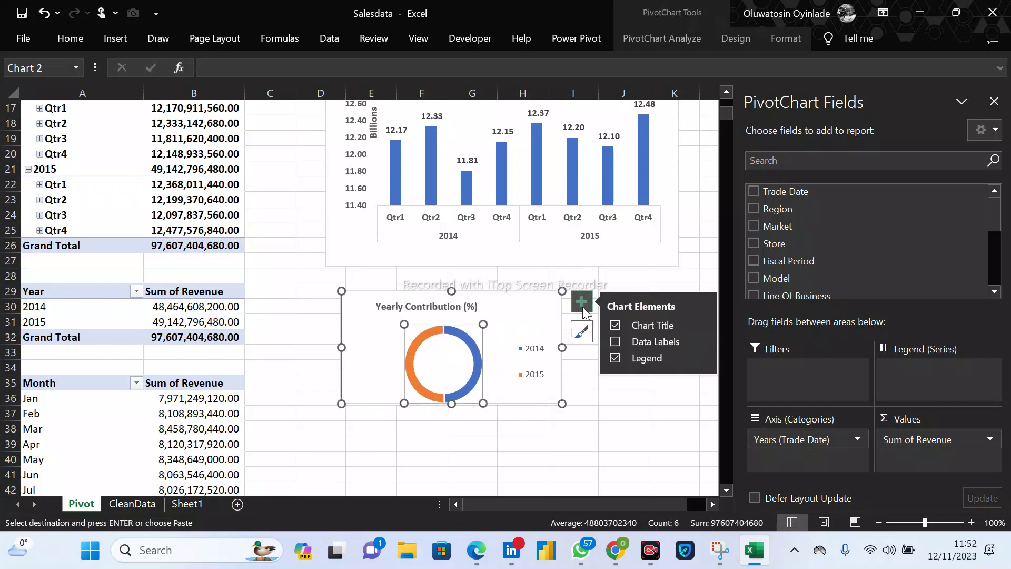
click(614, 343)
right_click(474, 369)
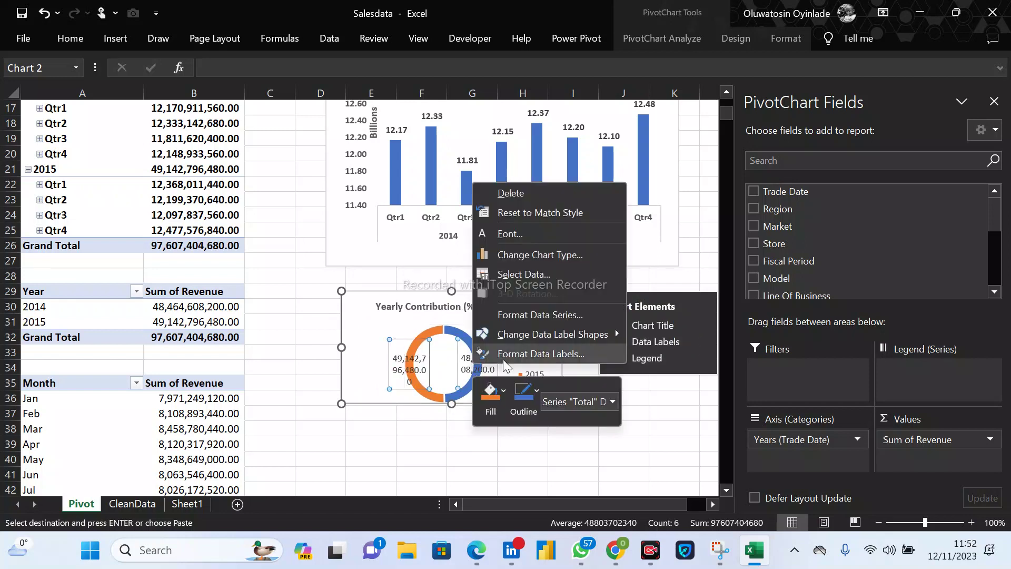
click(559, 350)
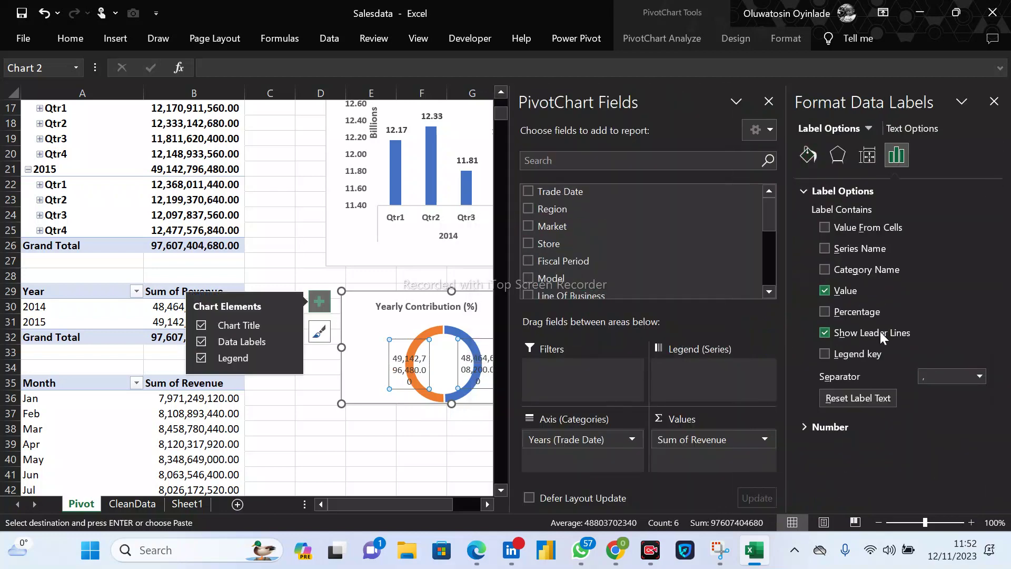
click(825, 312)
click(825, 291)
key(Escape)
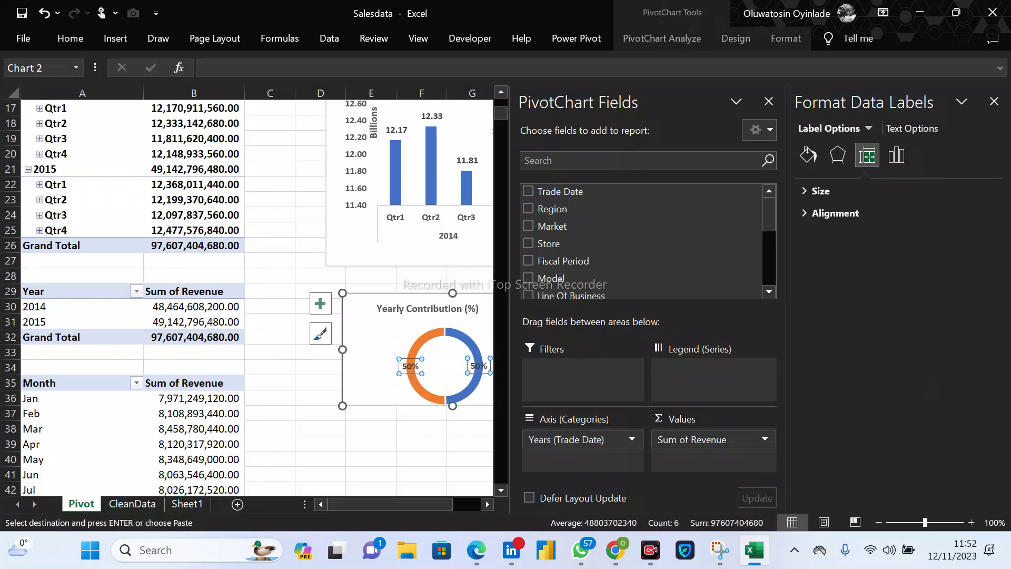
key(Escape)
click(995, 101)
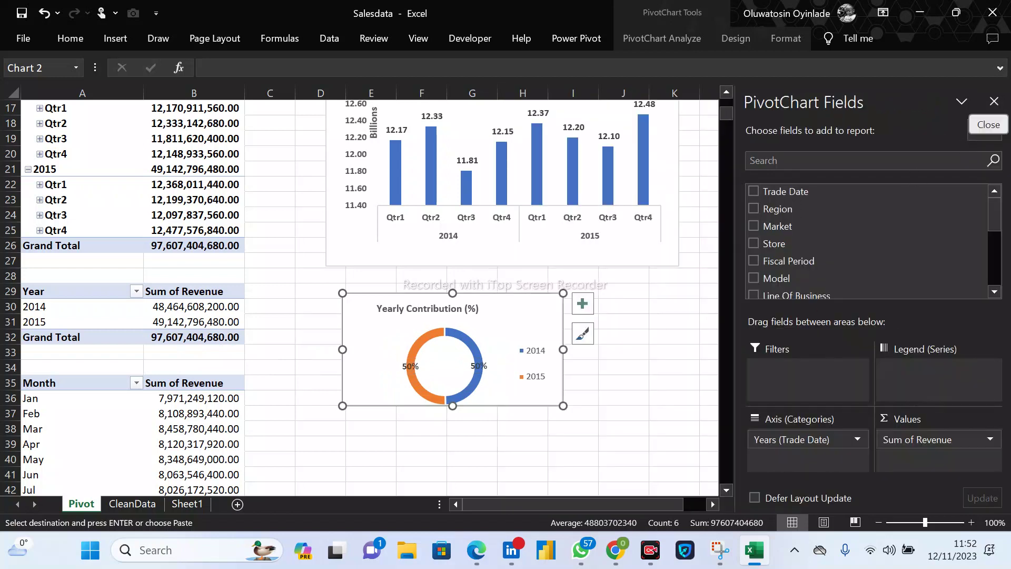
Review the number format options of the doughnut's percentage labels and set the label separator to period.
click(479, 366)
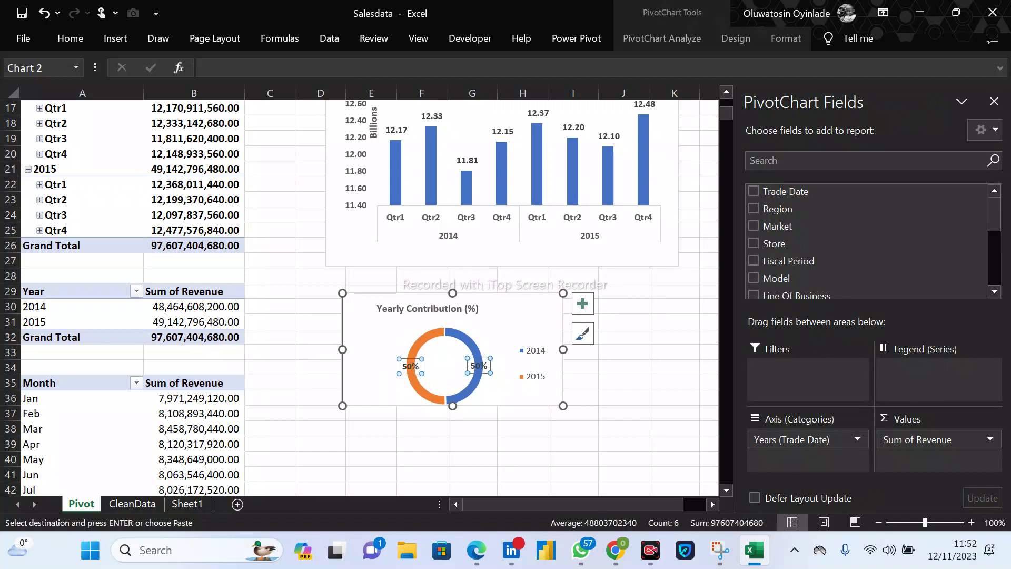
click(71, 38)
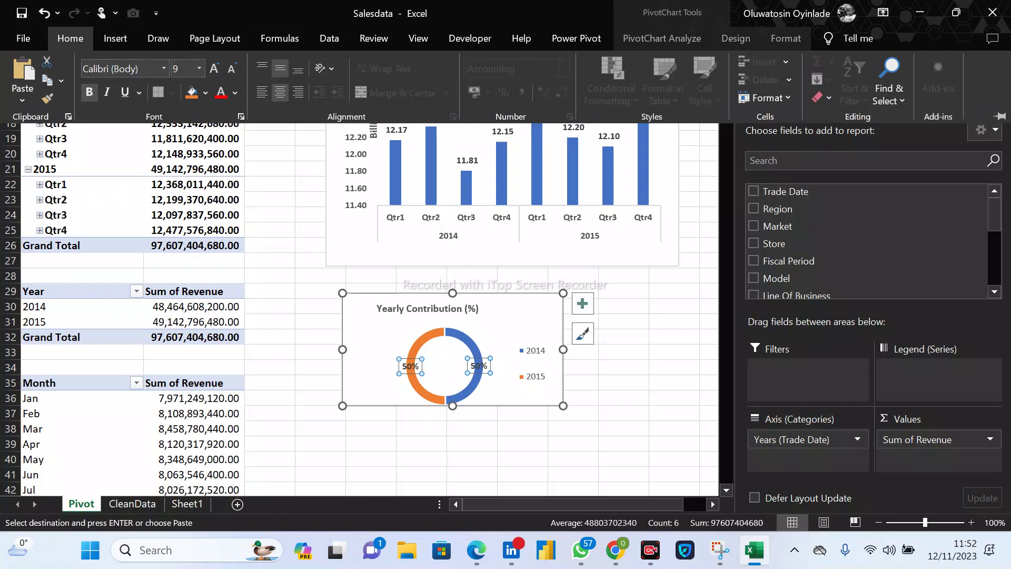
right_click(484, 372)
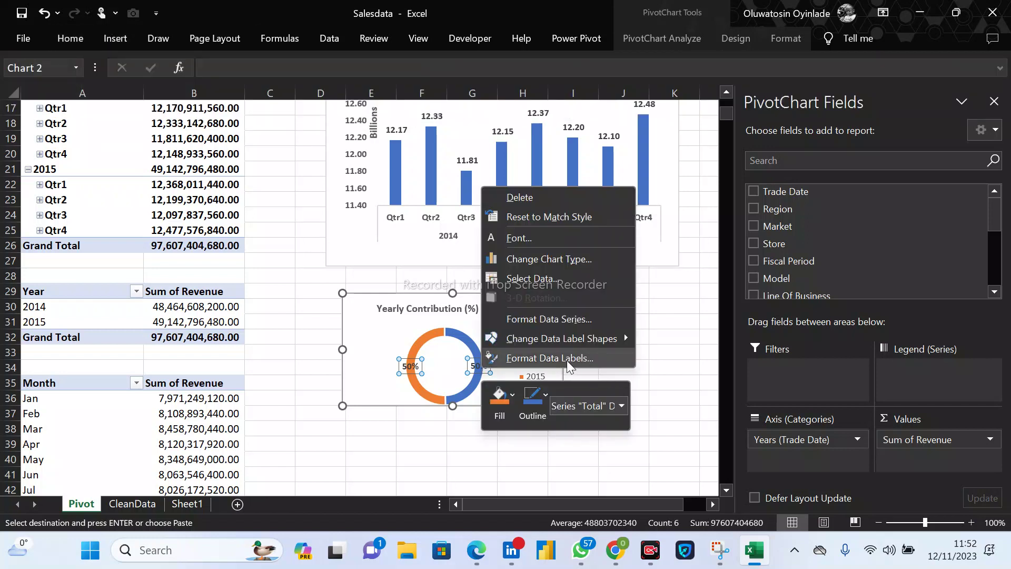
click(567, 360)
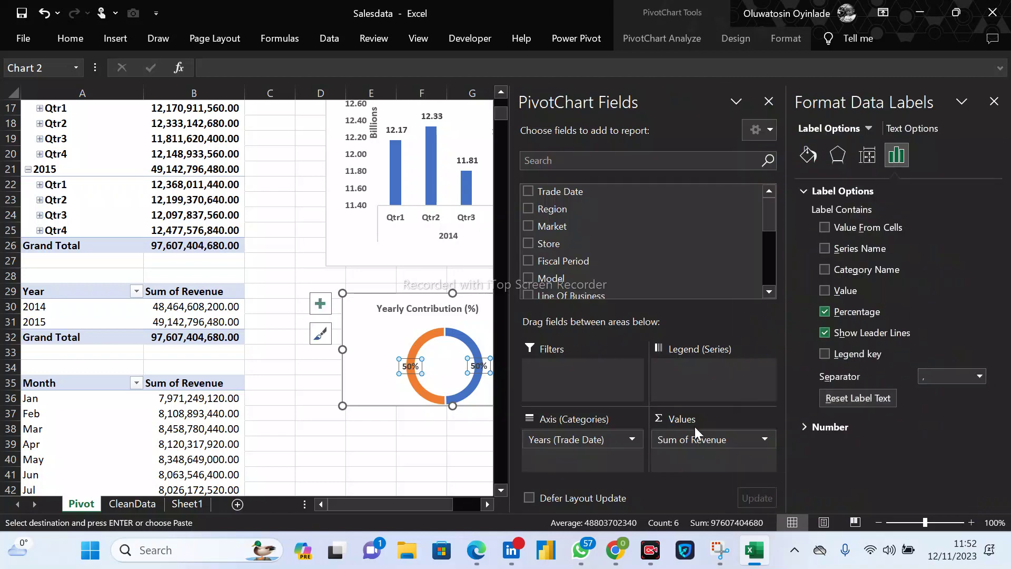
click(806, 427)
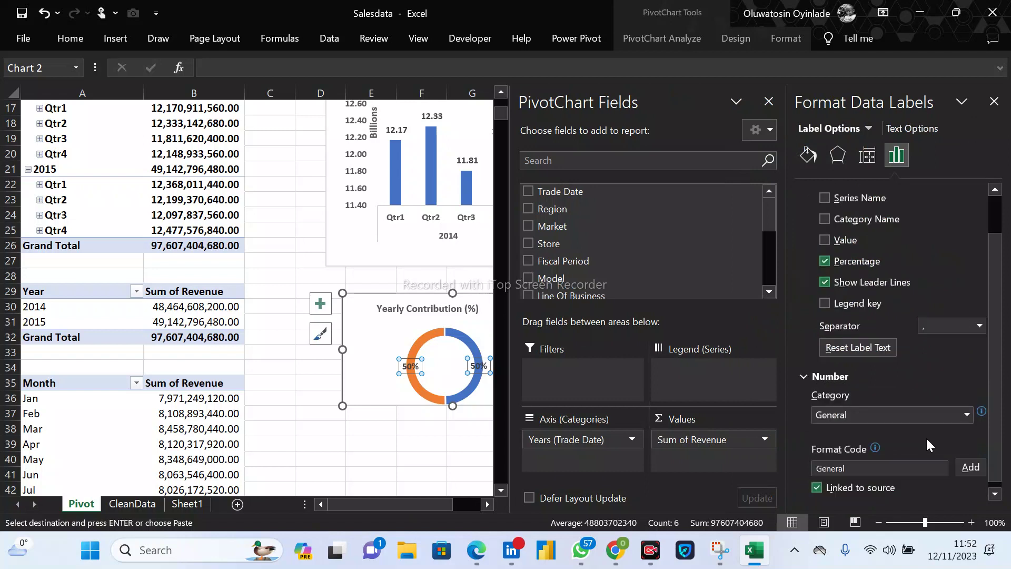
scroll(938, 434, up, 1)
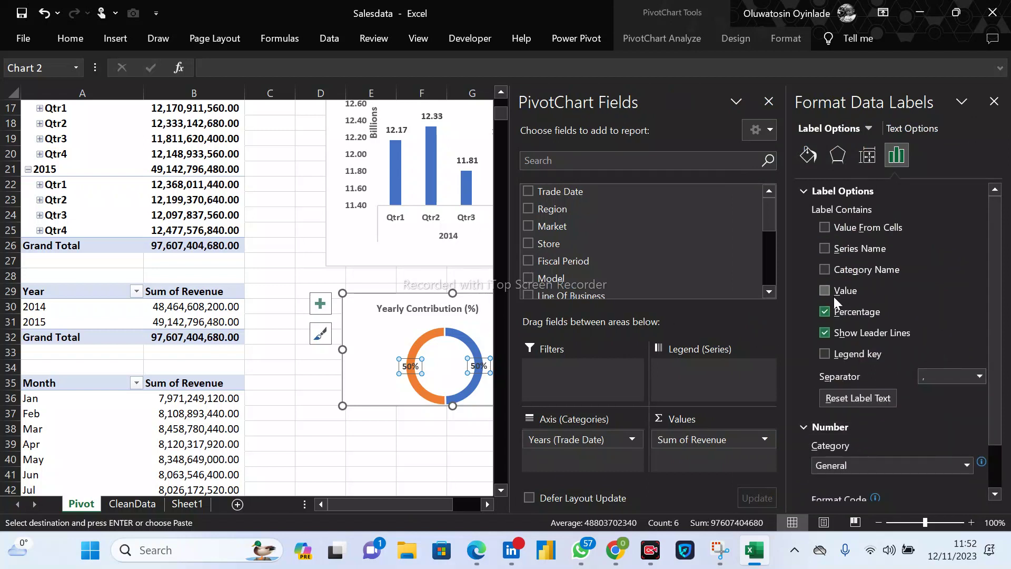
click(980, 375)
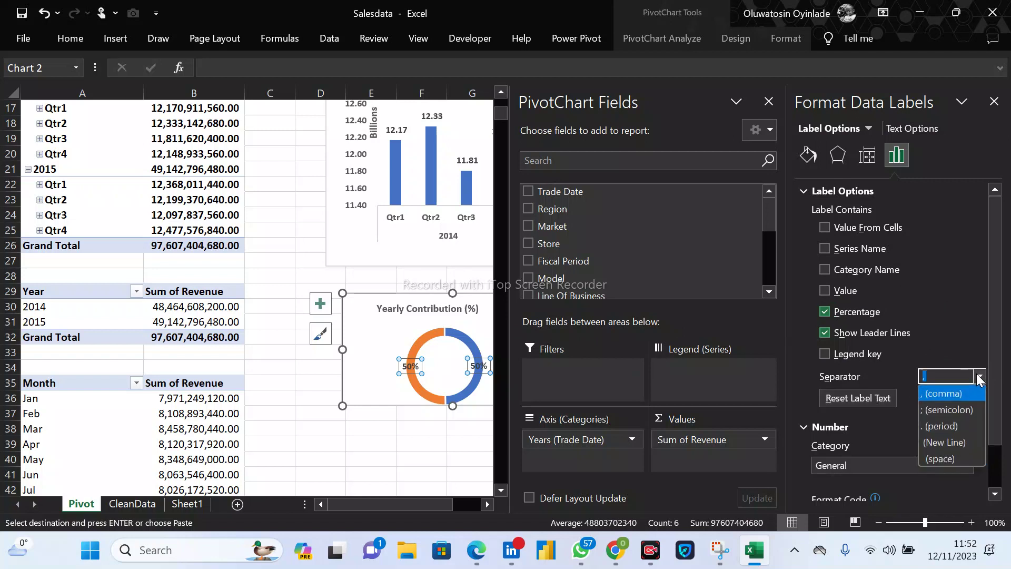
click(962, 426)
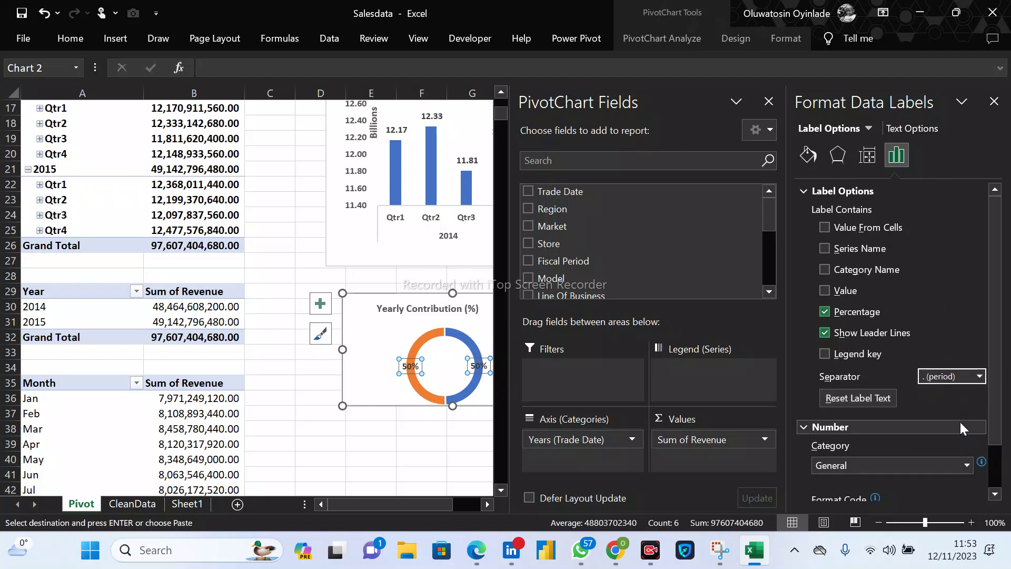
Shift the doughnut ring slightly toward the legend and close the formatting pane.
drag(445, 369, 453, 369)
click(418, 366)
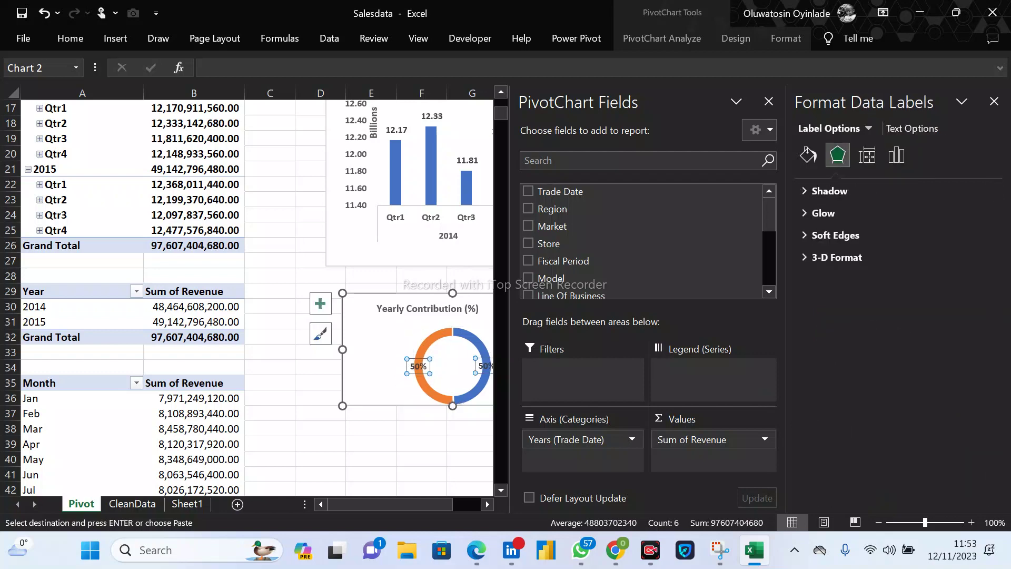
key(Escape)
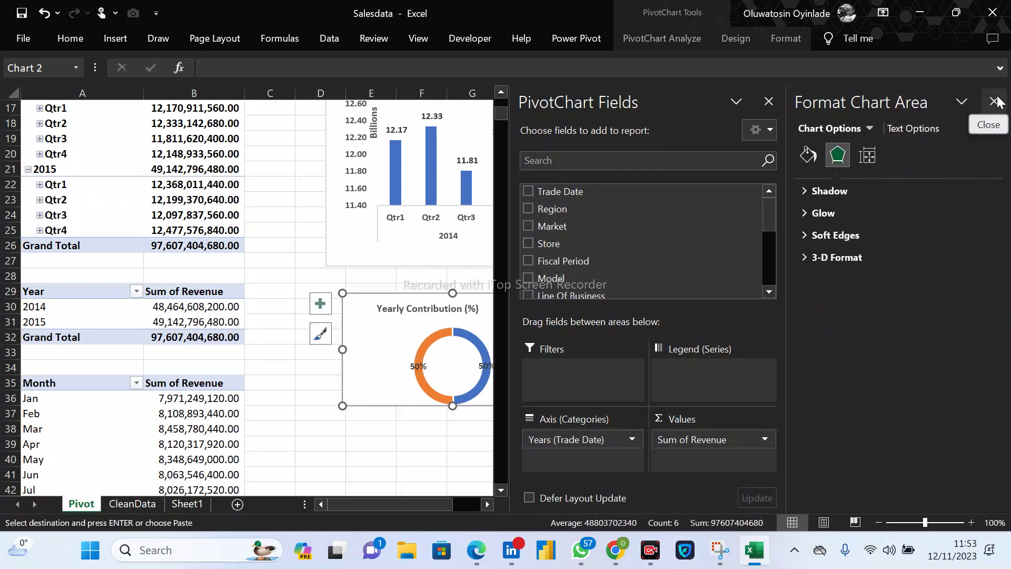
click(994, 102)
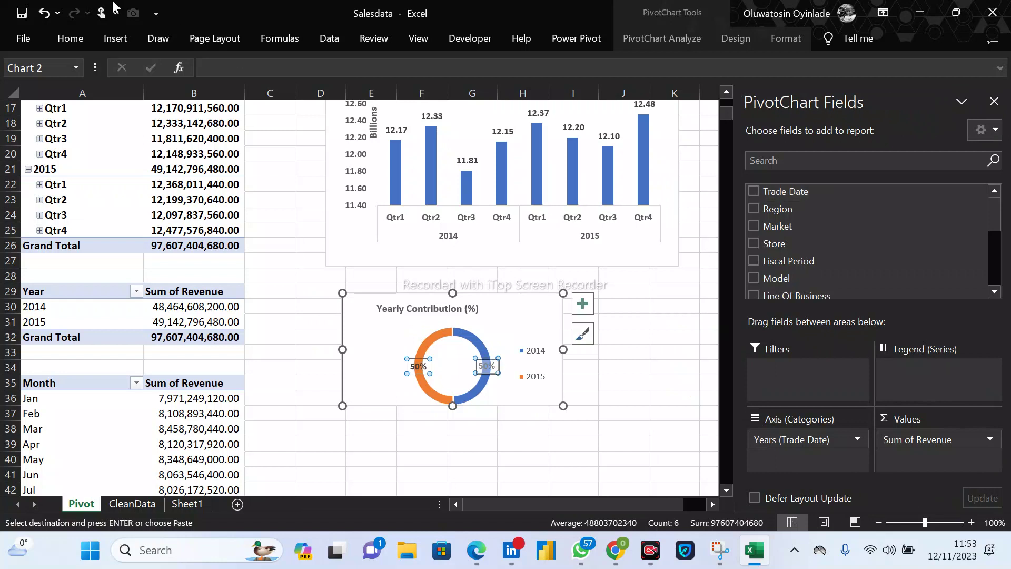
Try to apply the Custom number format #,##0;-#,##0 to the doughnut chart's percentage labels.
click(71, 39)
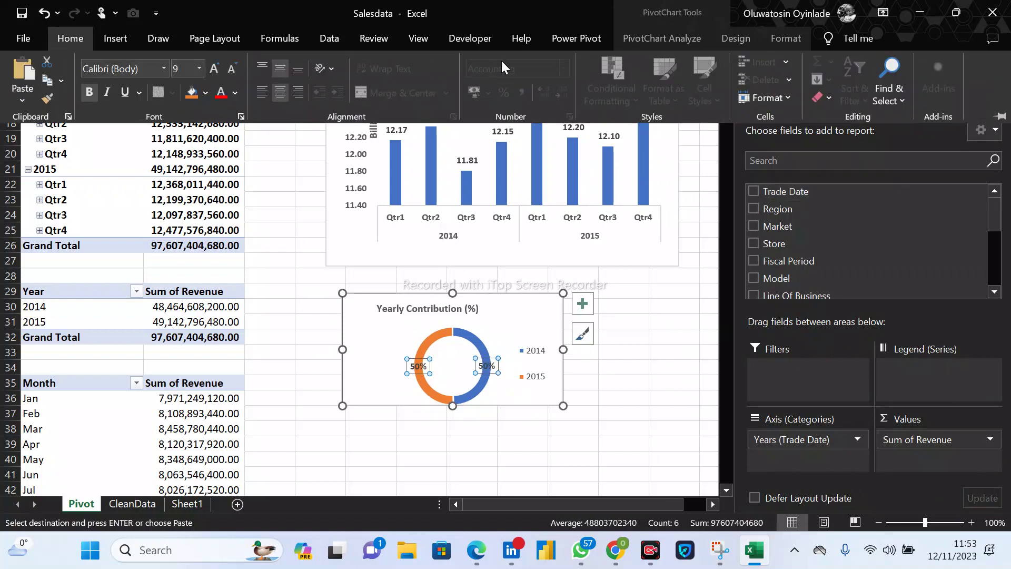
click(504, 360)
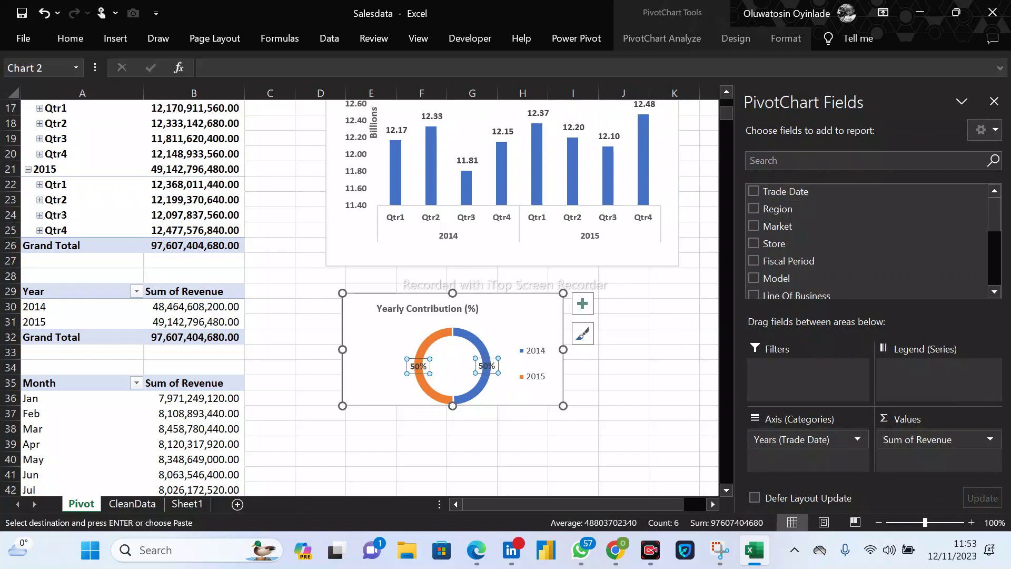
key(Escape)
right_click(487, 368)
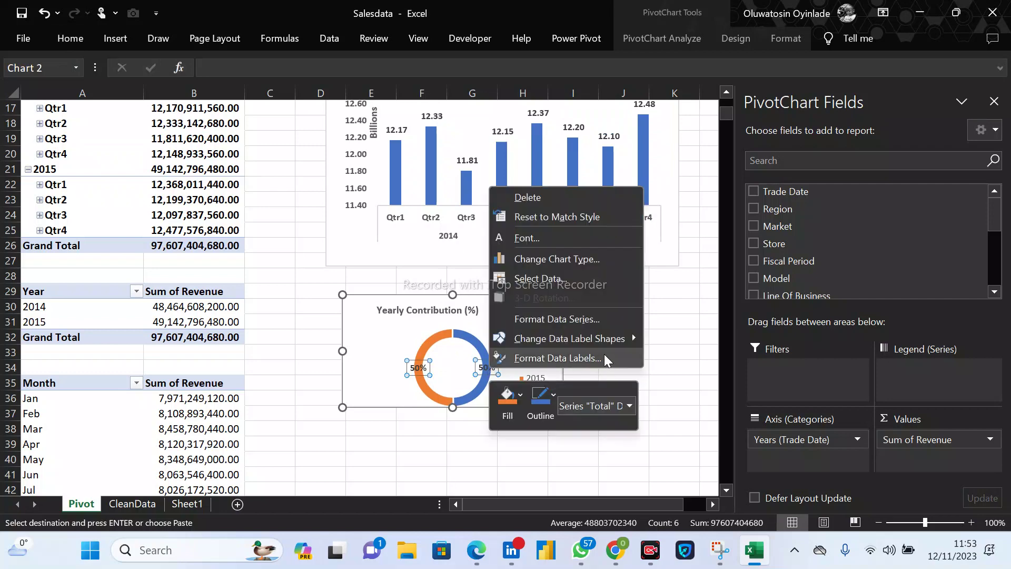
click(558, 358)
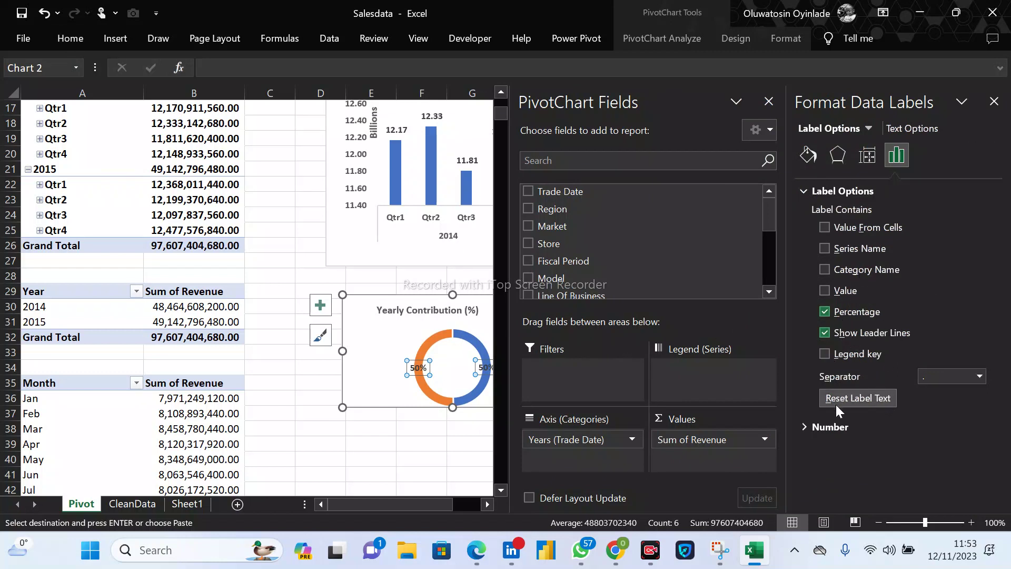
click(805, 427)
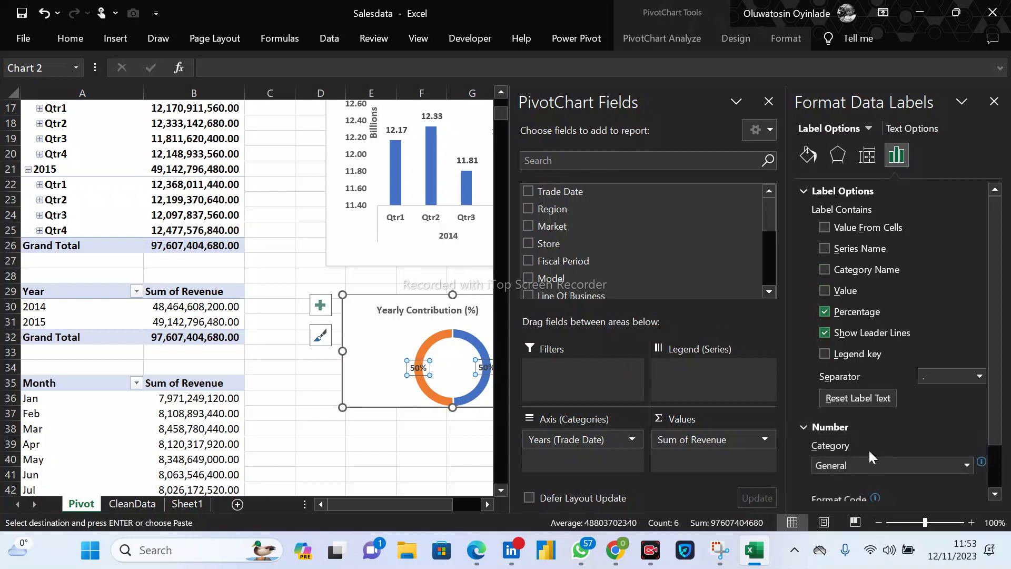
click(966, 416)
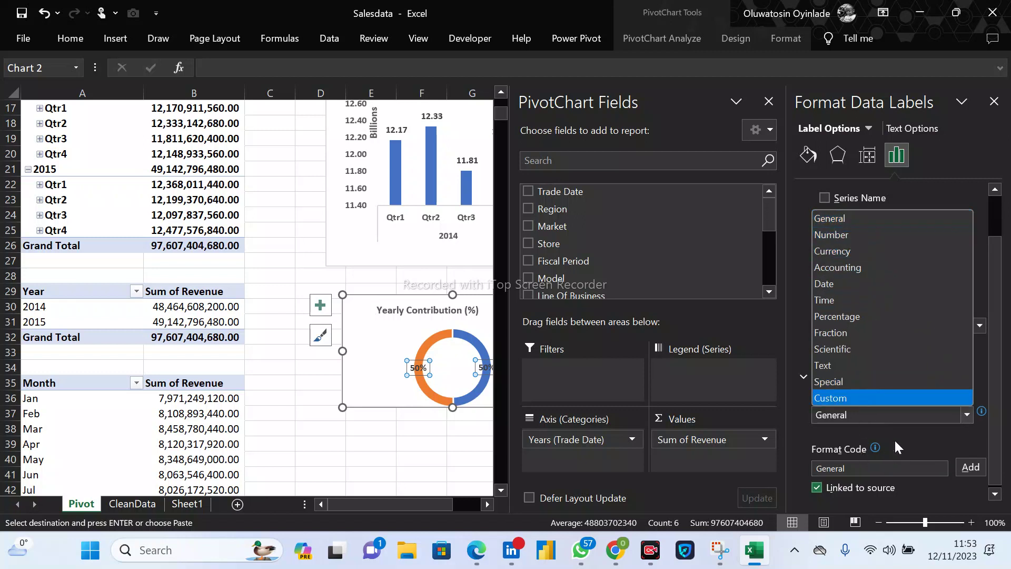
click(900, 469)
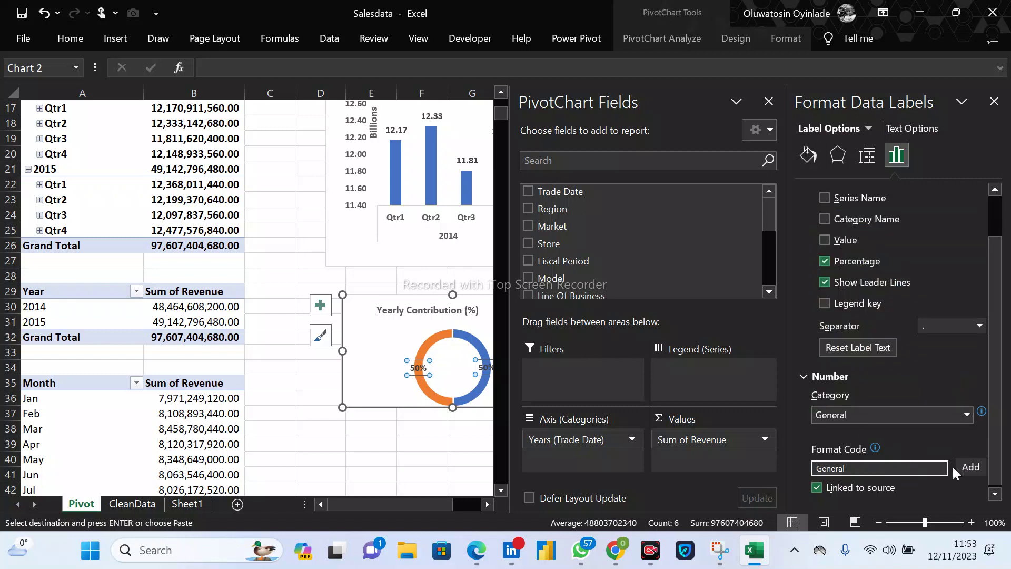
click(852, 414)
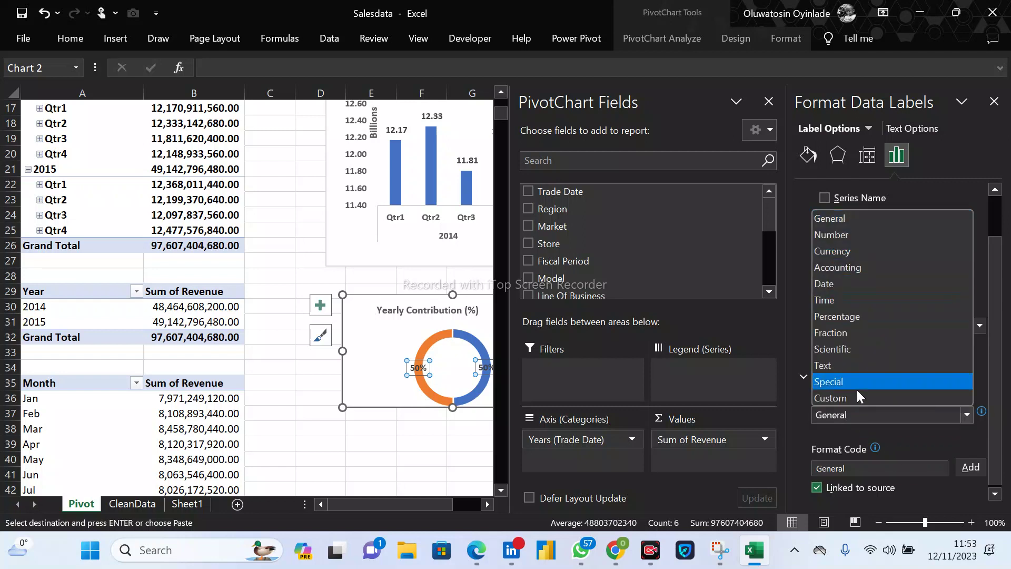
click(849, 398)
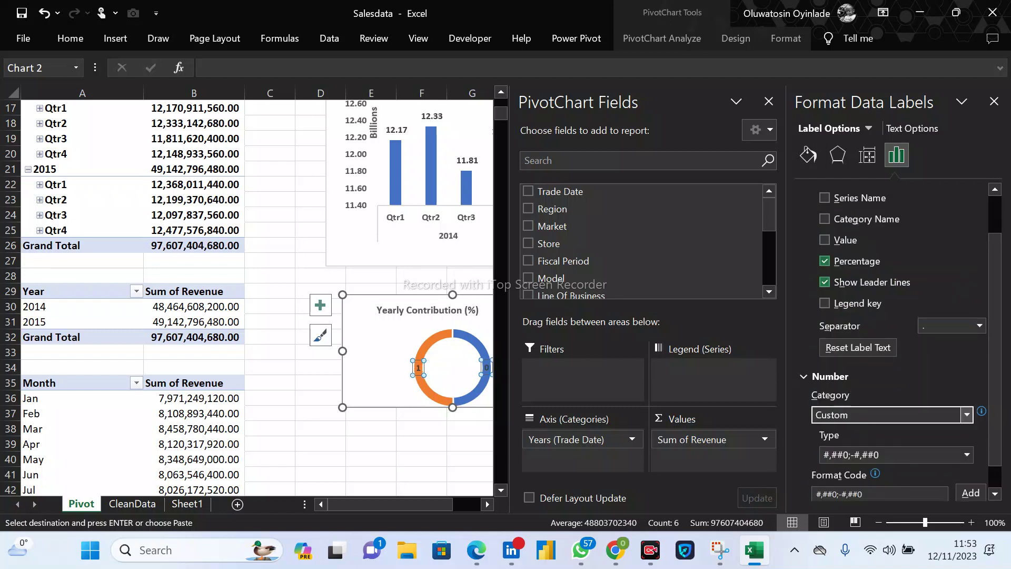
scroll(903, 440, down, 1)
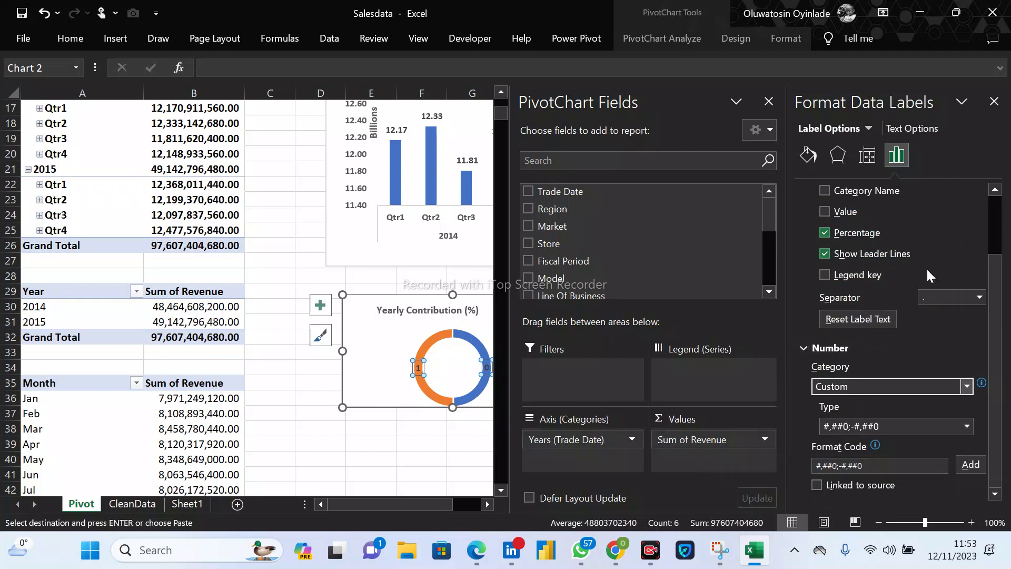
Undo the chart nudge and the custom number format on the doughnut's labels, and close the formatting pane.
click(454, 367)
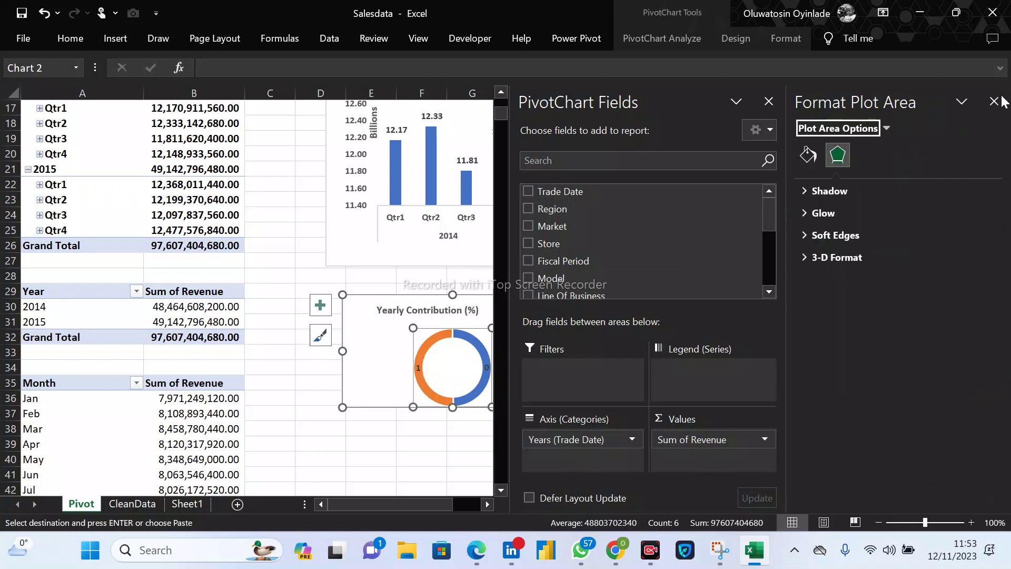
drag(385, 353, 387, 353)
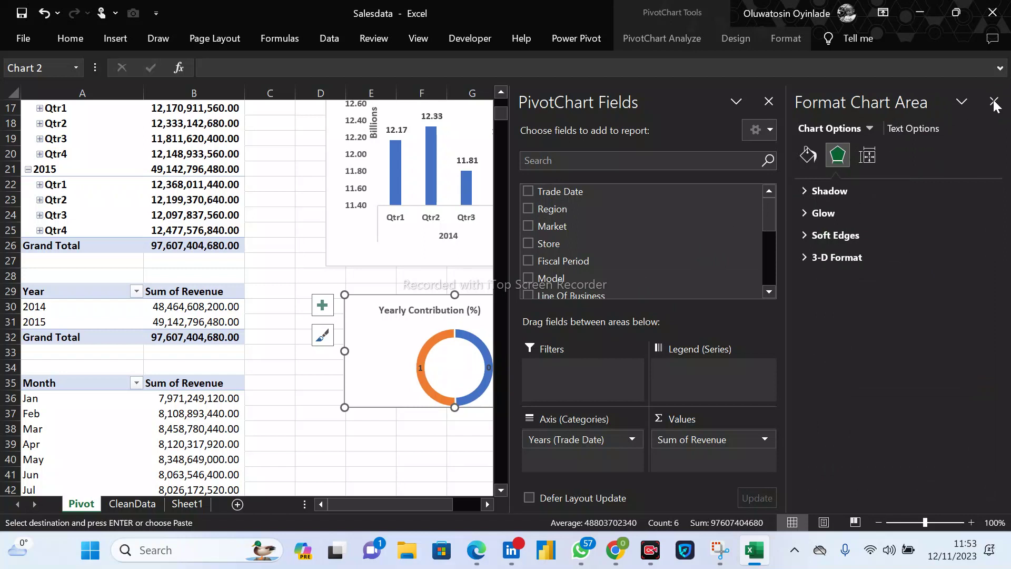
click(420, 368)
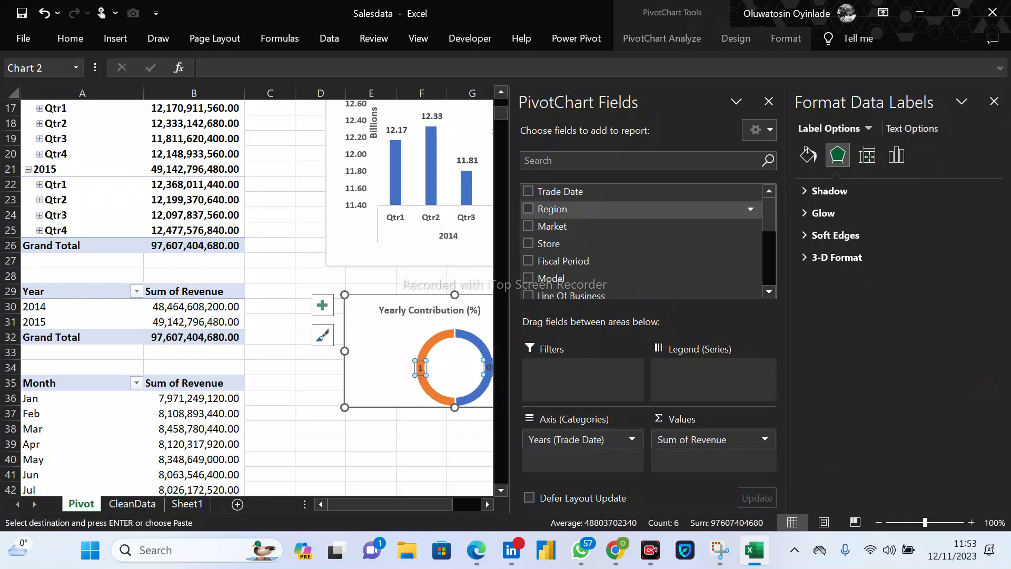
key(Up)
key(Up)
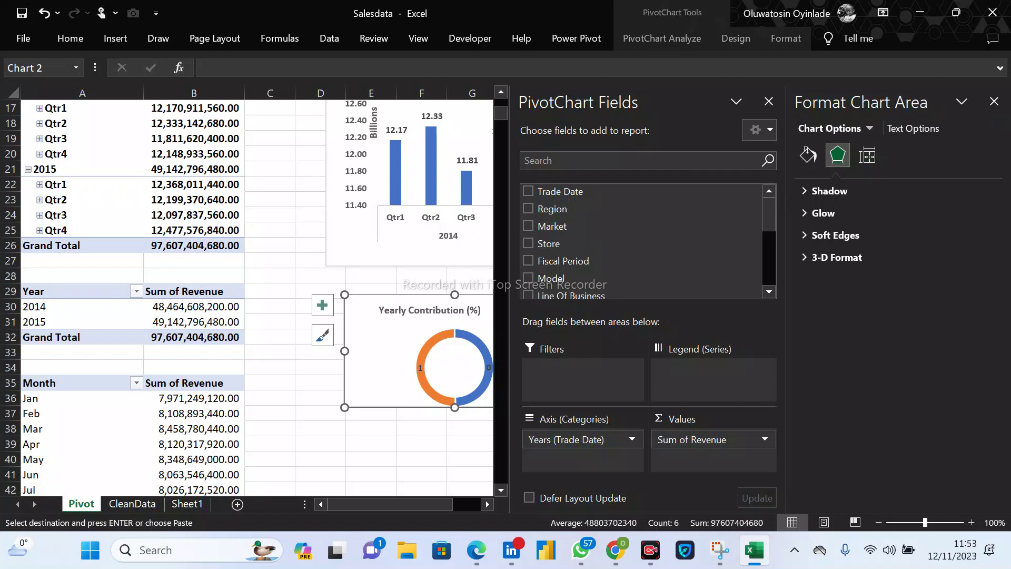
click(420, 368)
drag(414, 368, 411, 368)
key(ctrl+z)
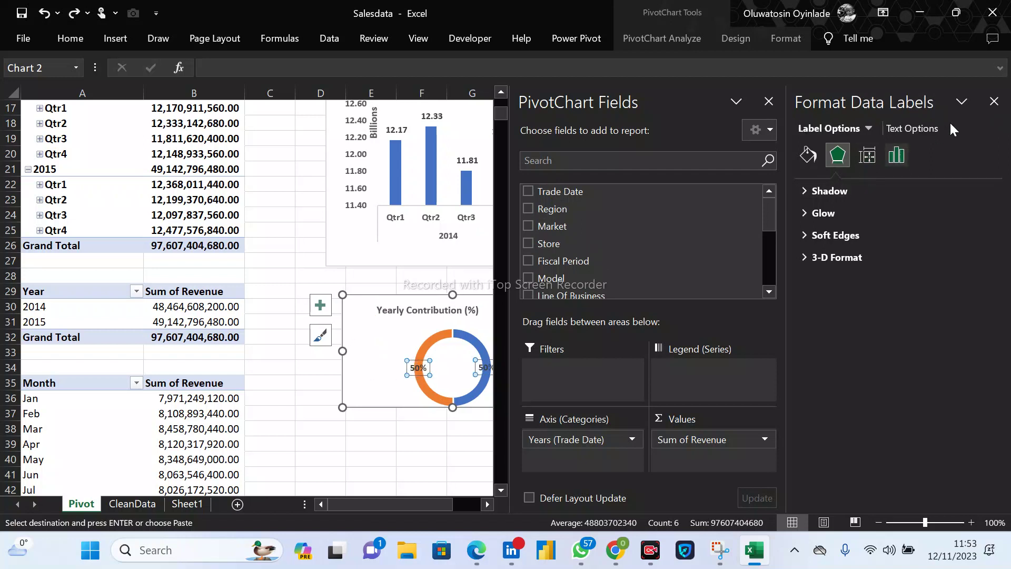
click(995, 101)
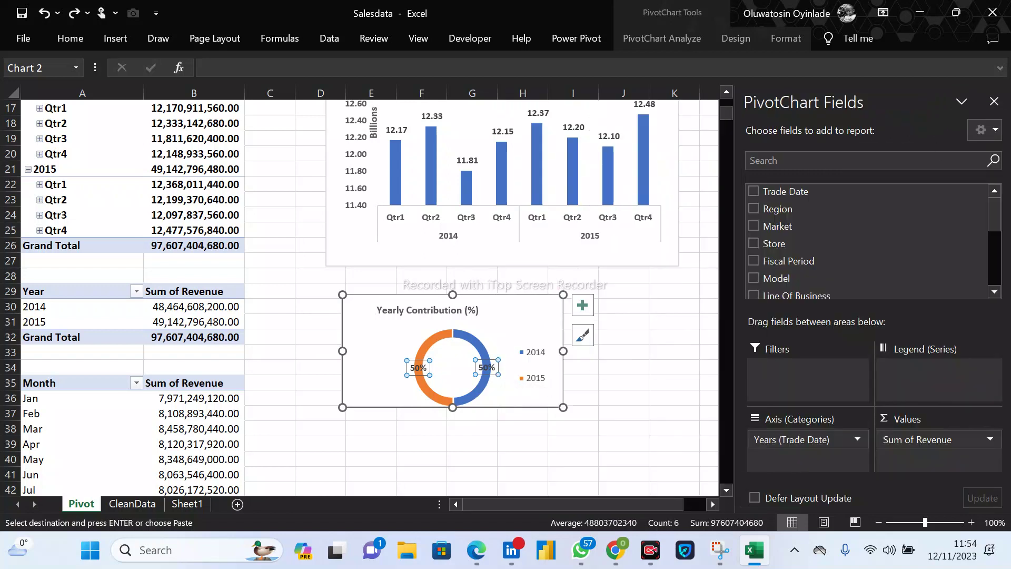
Remove all decimal places from the 2014, 2015 and Grand Total revenue values in the yearly pivot table.
click(533, 367)
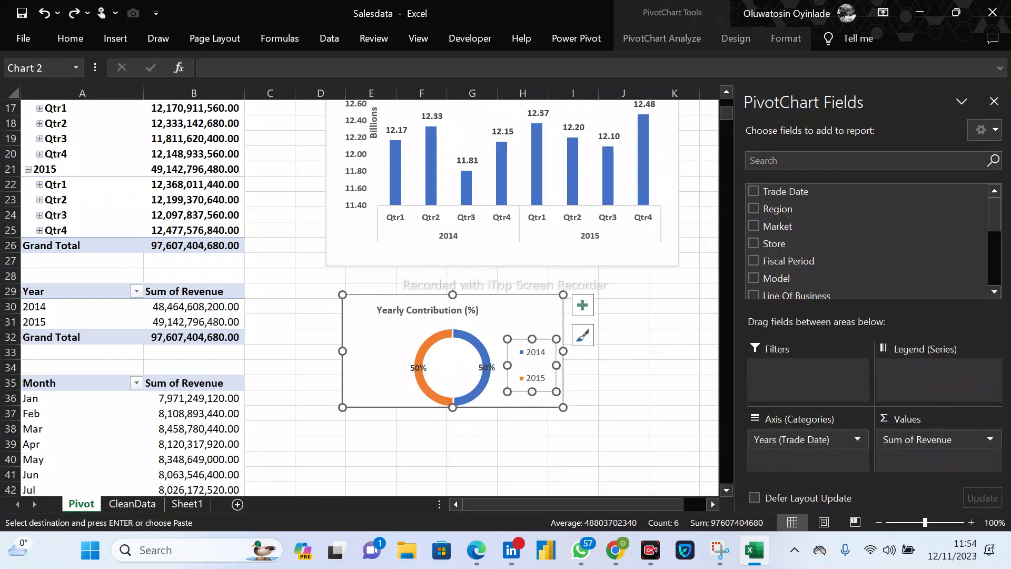
click(194, 307)
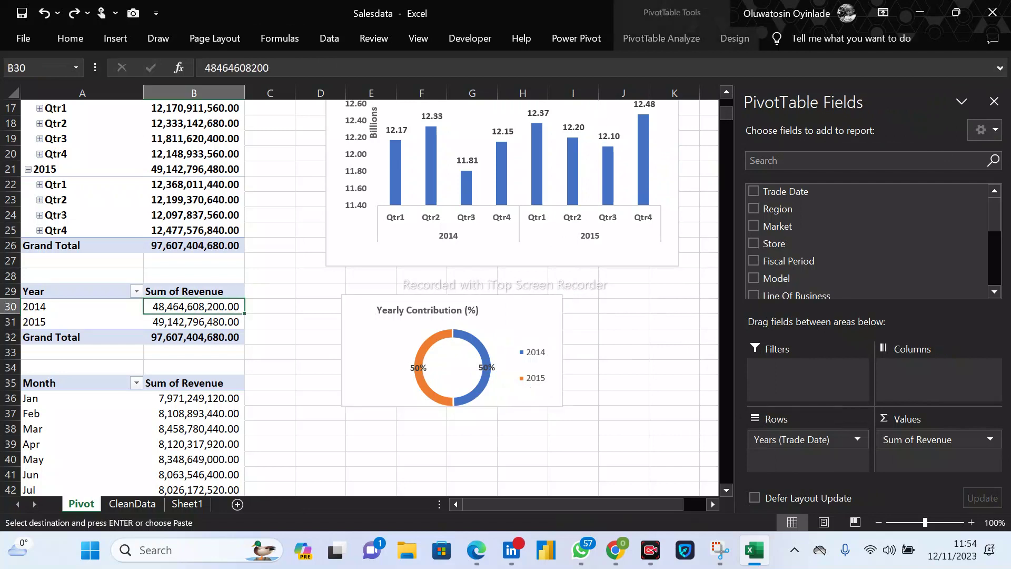
drag(194, 337, 194, 307)
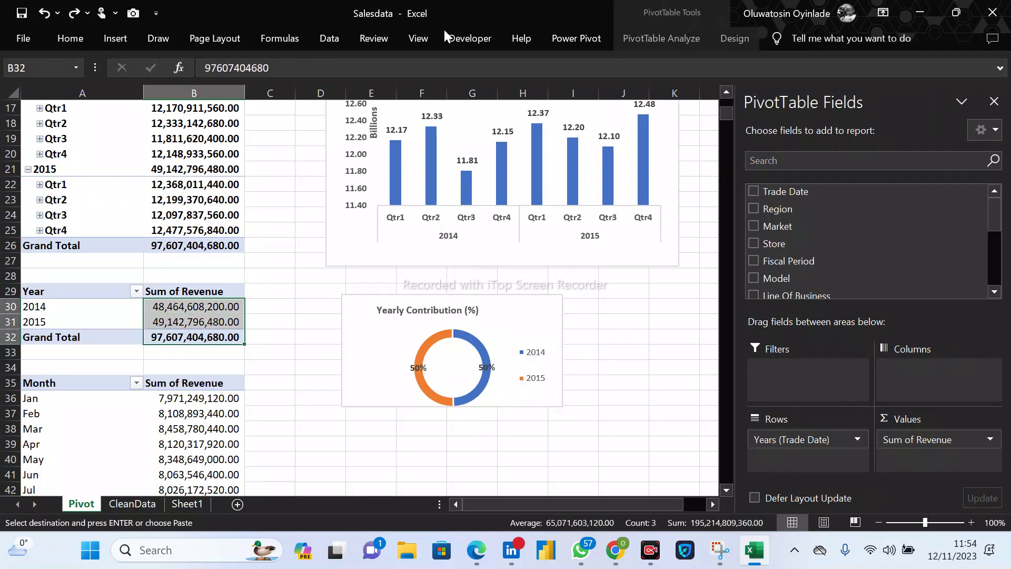
click(92, 39)
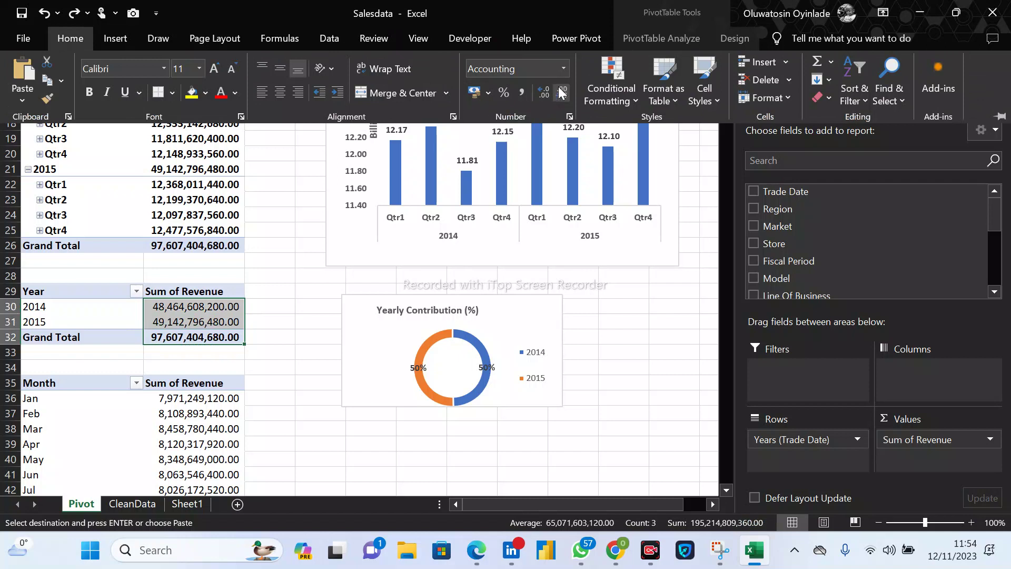
click(545, 92)
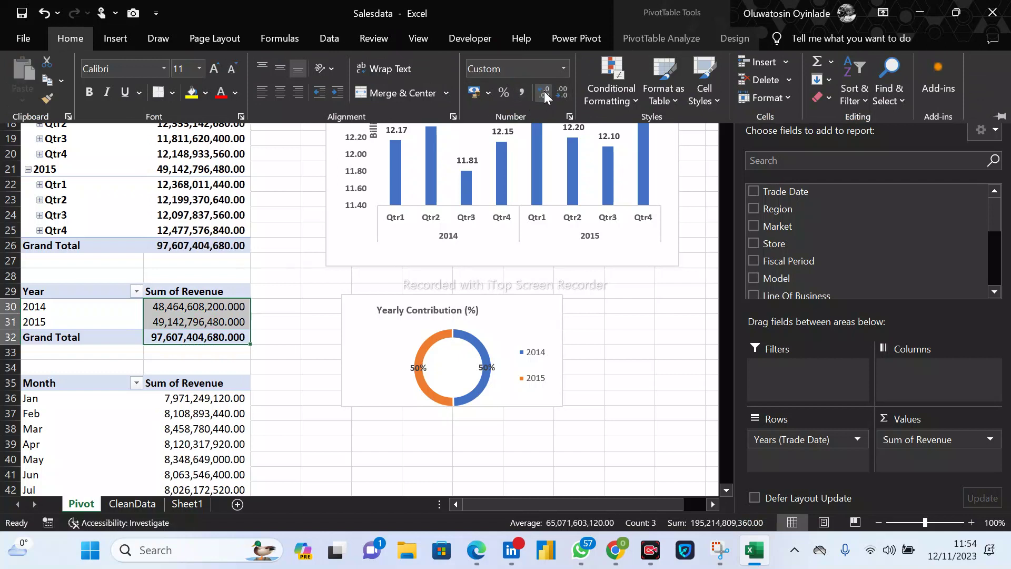
click(563, 92)
click(563, 92)
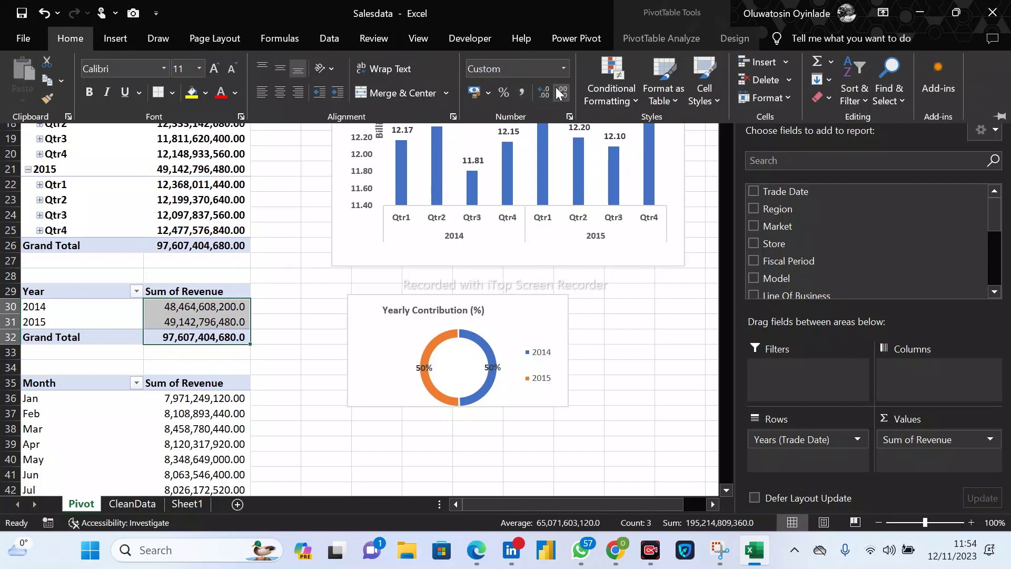
click(559, 91)
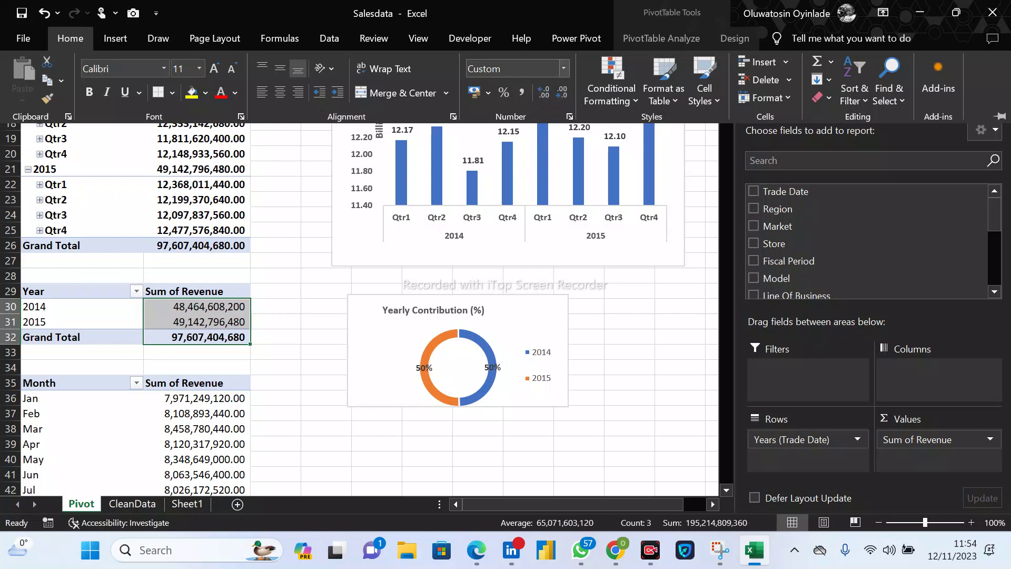
click(493, 368)
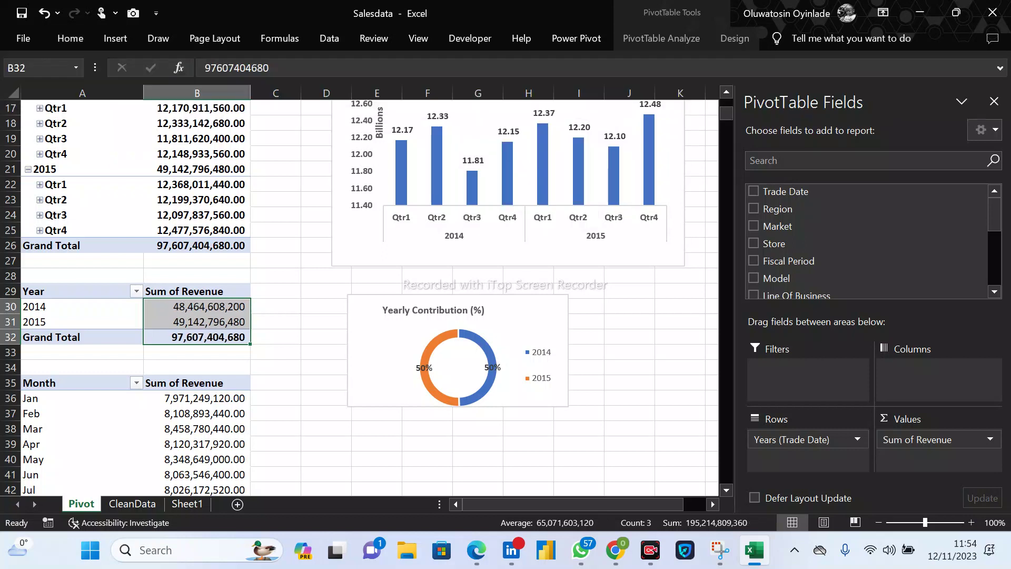
click(424, 368)
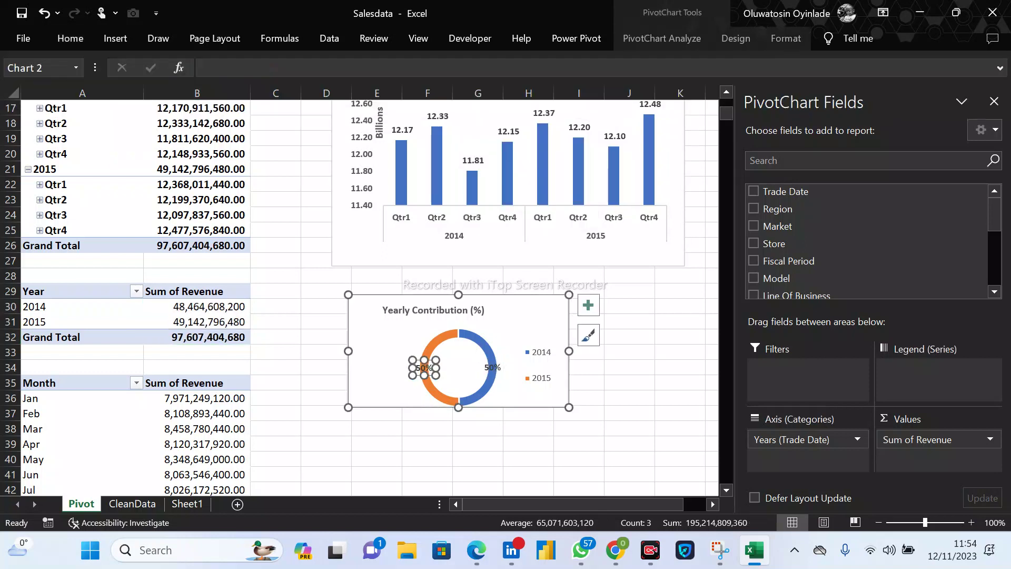
click(82, 42)
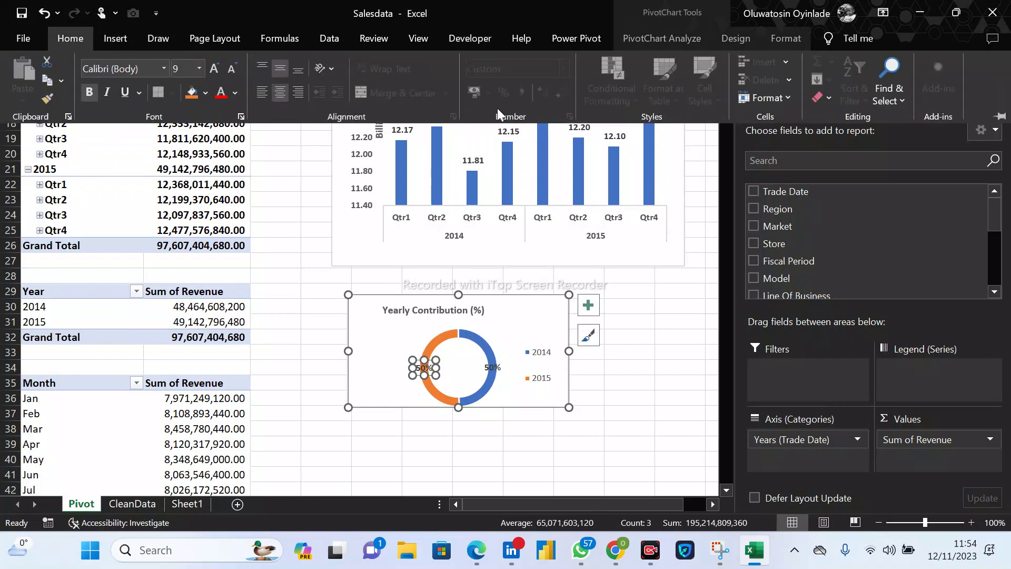
Move the Yearly Contribution doughnut chart up to sit just below the quarterly column chart, near its left edge.
drag(560, 345, 562, 344)
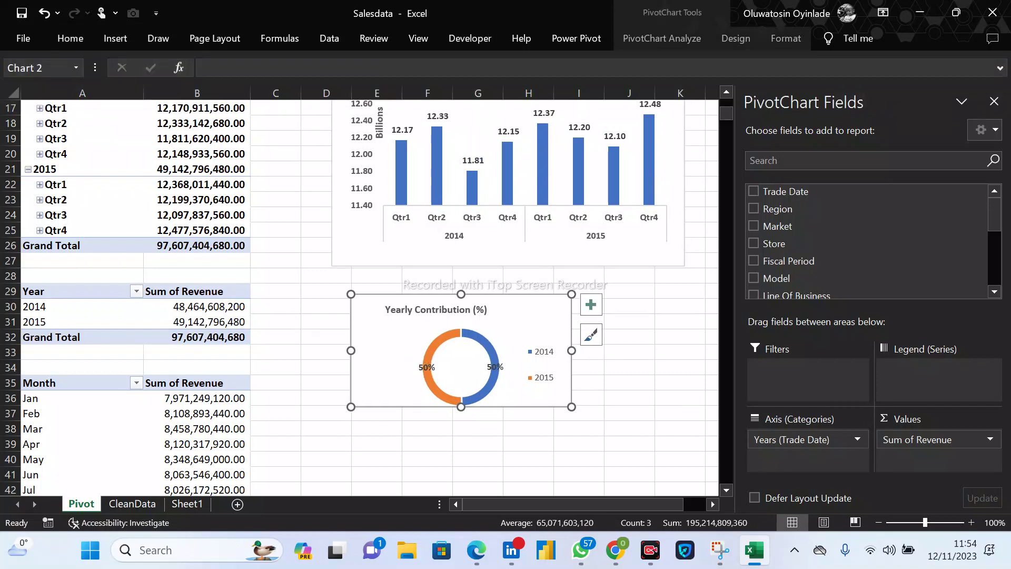
mouse_move(476, 289)
mouse_down()
mouse_move(476, 279)
mouse_move(477, 300)
mouse_move(462, 284)
mouse_up()
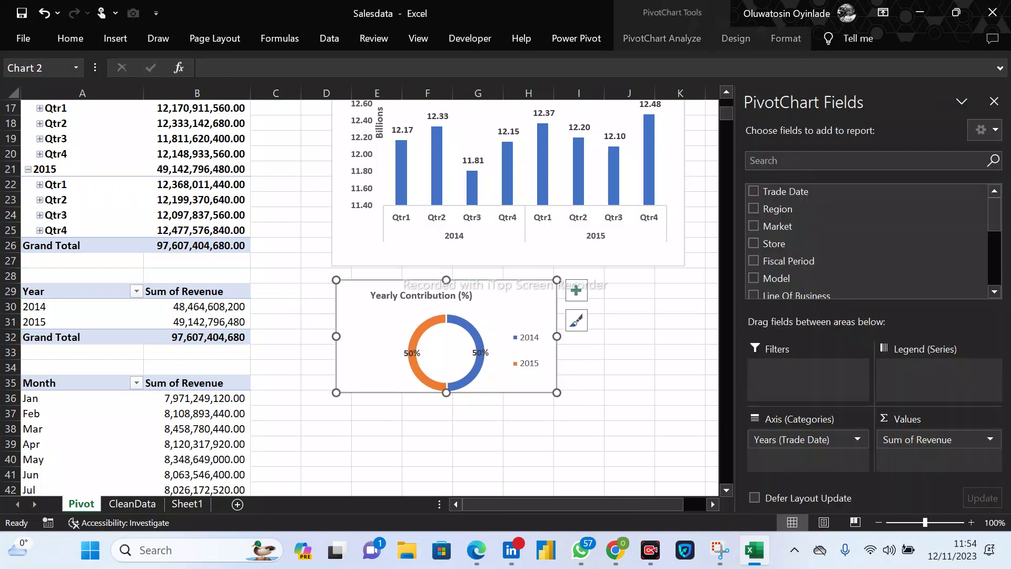
Try to take the doughnut chart's data labels from a cell range with Value From Cells, and cancel the range selection.
click(477, 357)
click(480, 353)
right_click(479, 354)
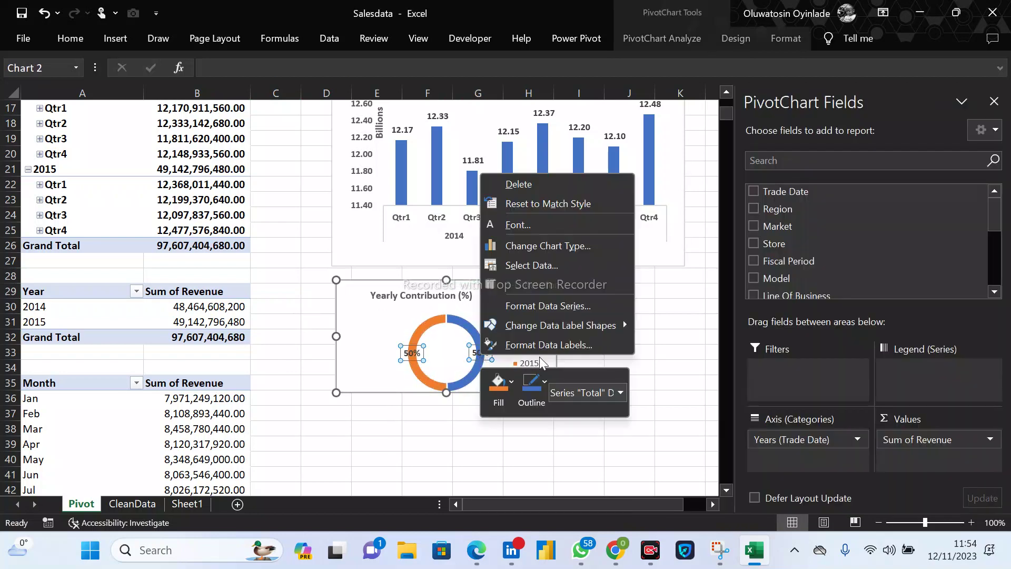
click(567, 344)
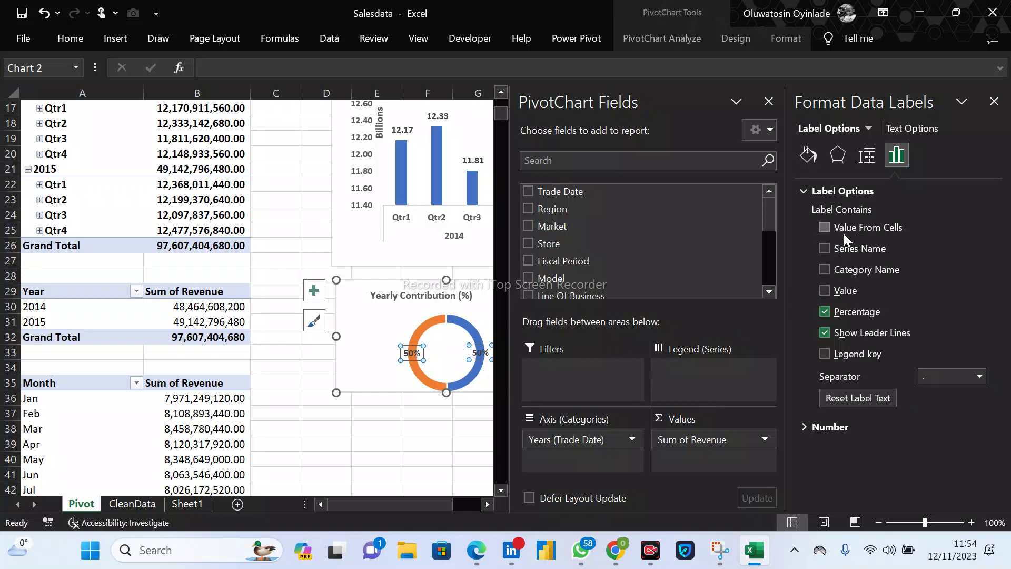
click(825, 228)
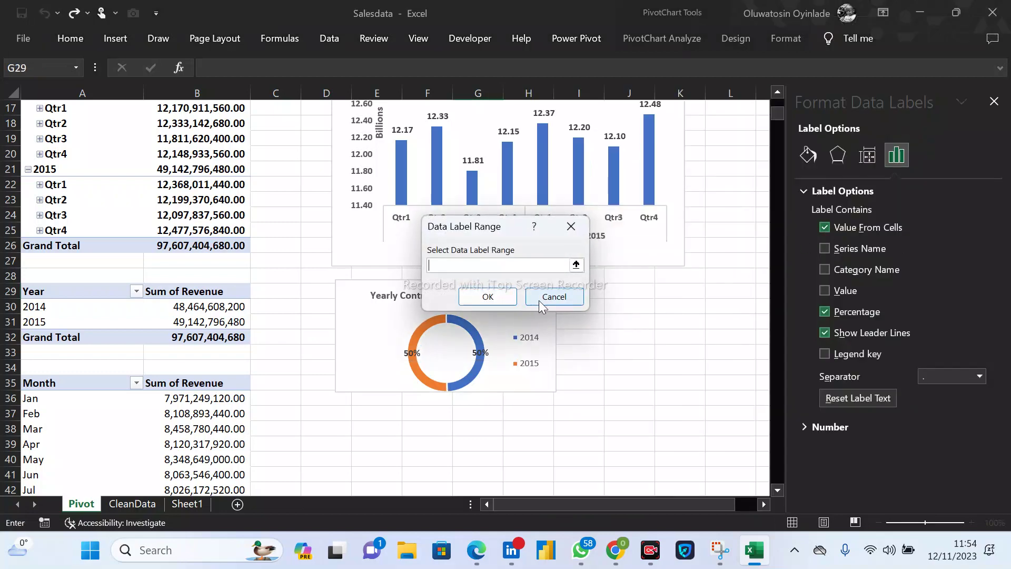
click(562, 299)
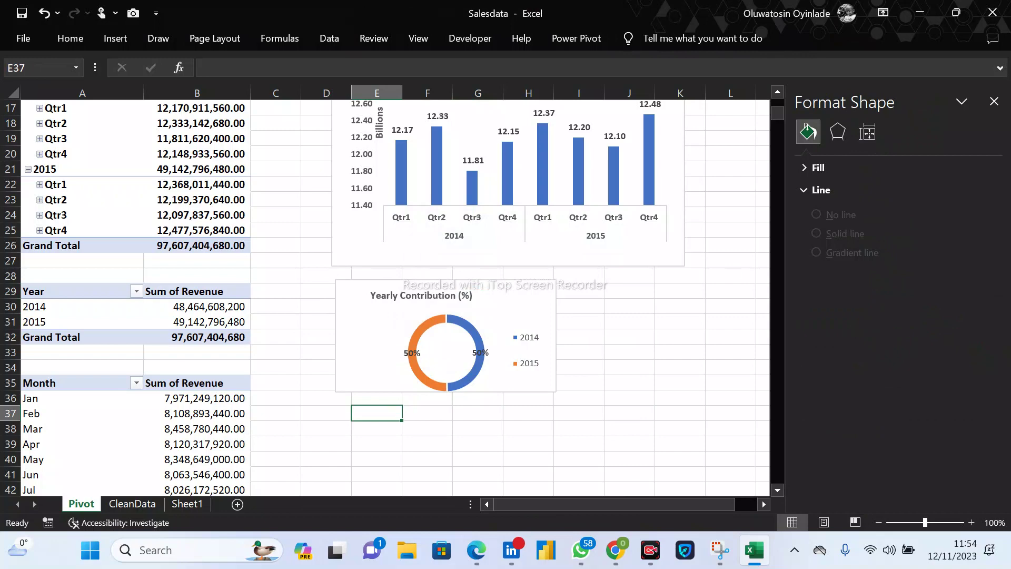
Insert a 2-D Line with Markers PivotChart from the monthly revenue pivot table.
scroll(396, 298, down, 3)
click(275, 306)
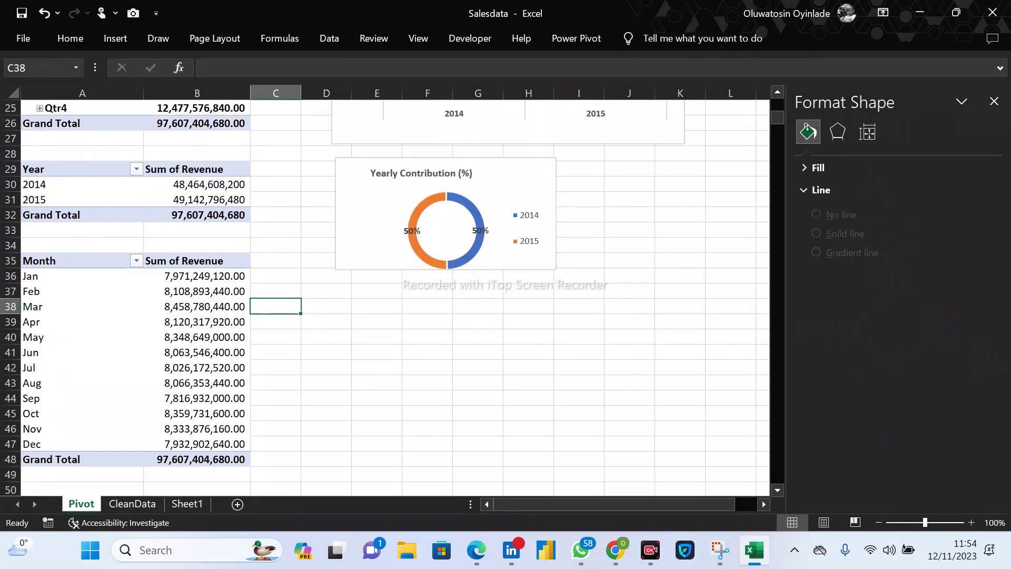
drag(47, 261, 211, 428)
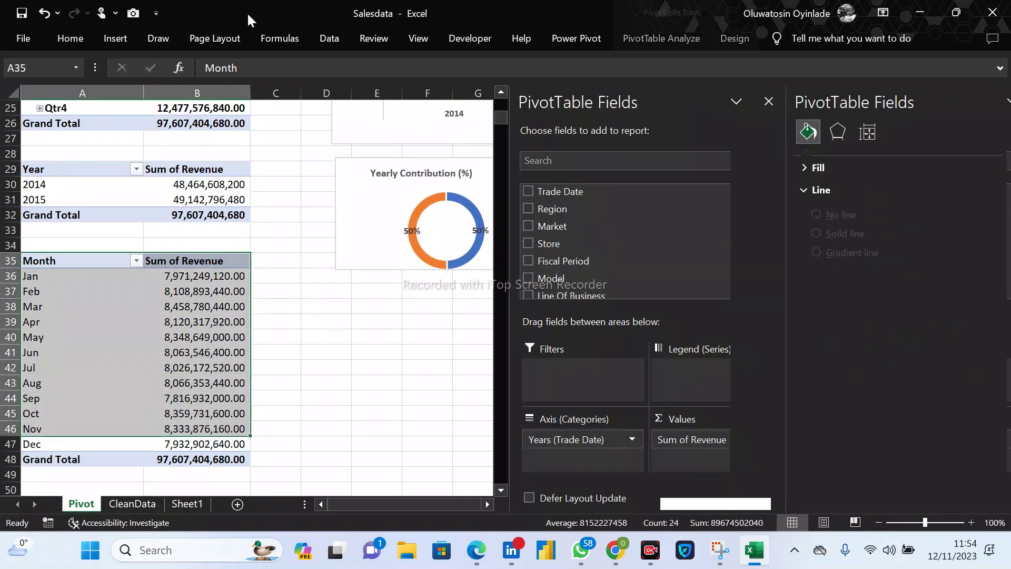
click(83, 40)
click(119, 42)
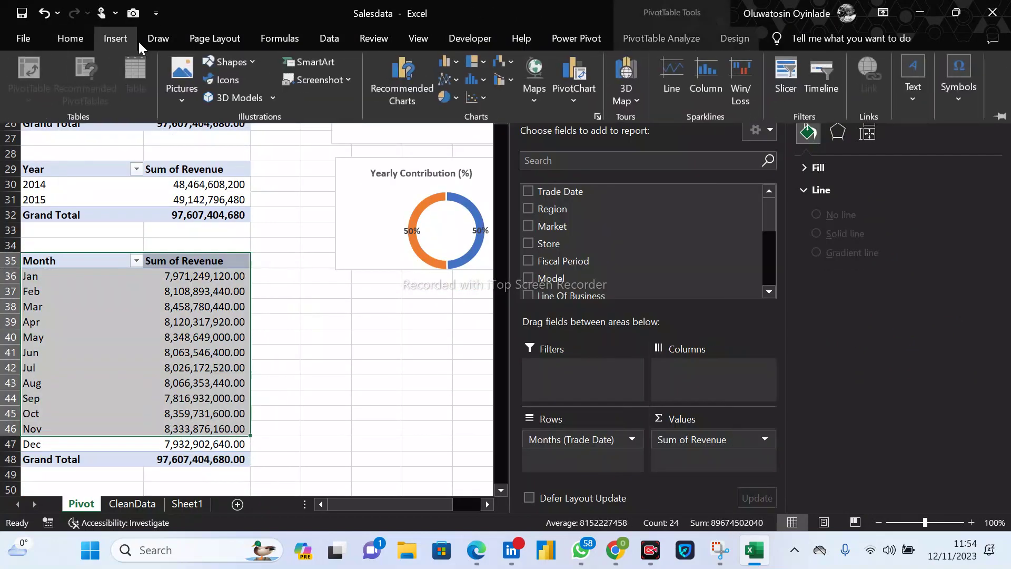
click(456, 80)
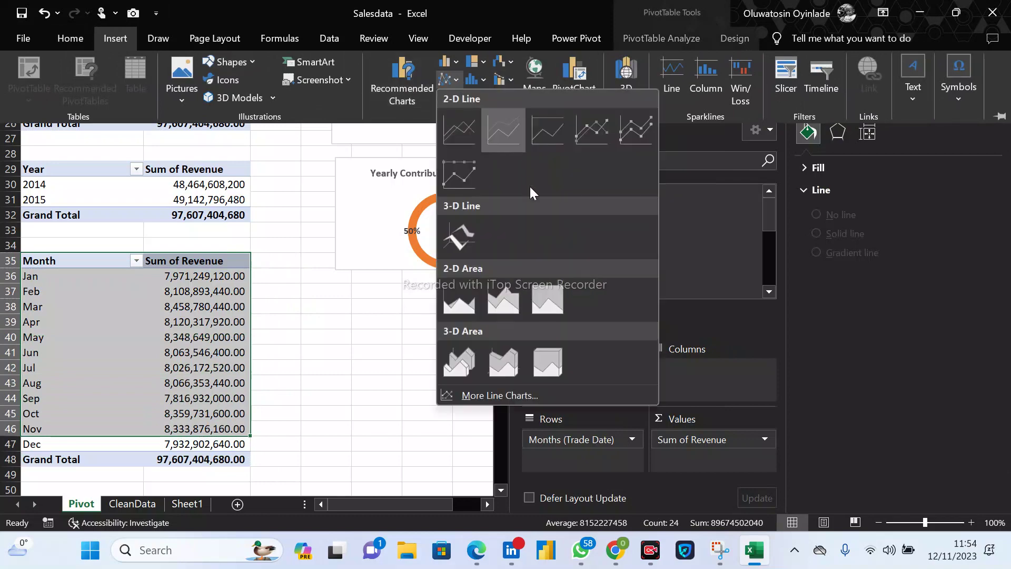
click(597, 139)
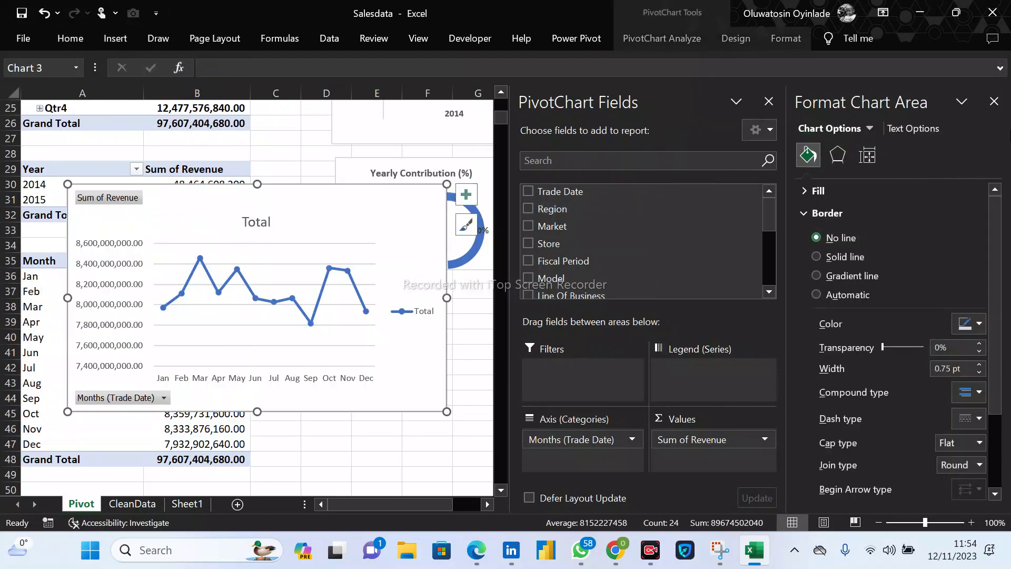
Move the monthly line chart to just below the Yearly Contribution doughnut and nudge the doughnut slightly up and left.
click(995, 101)
click(578, 322)
drag(411, 232, 655, 325)
drag(526, 185, 521, 178)
click(473, 223)
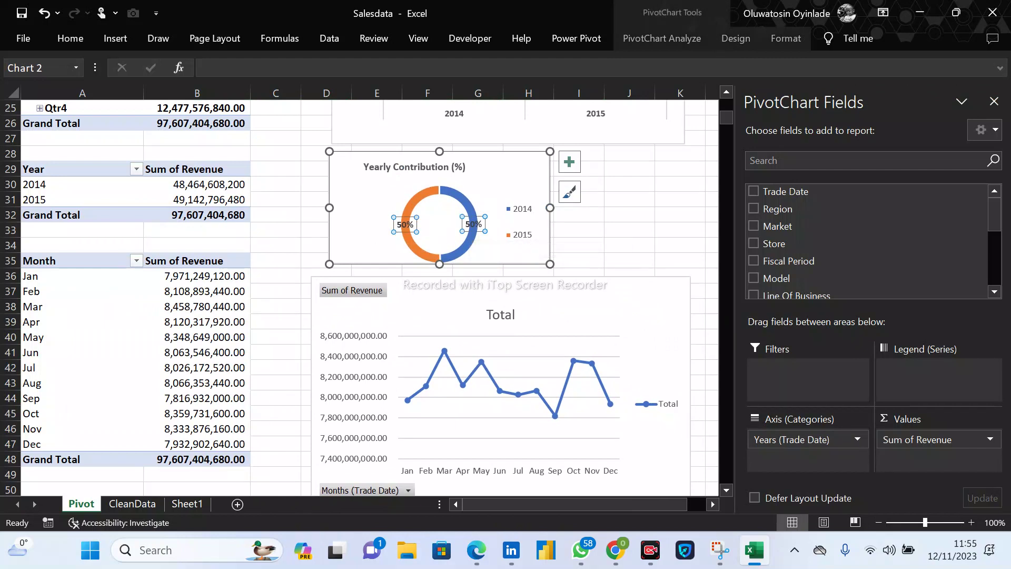
click(473, 224)
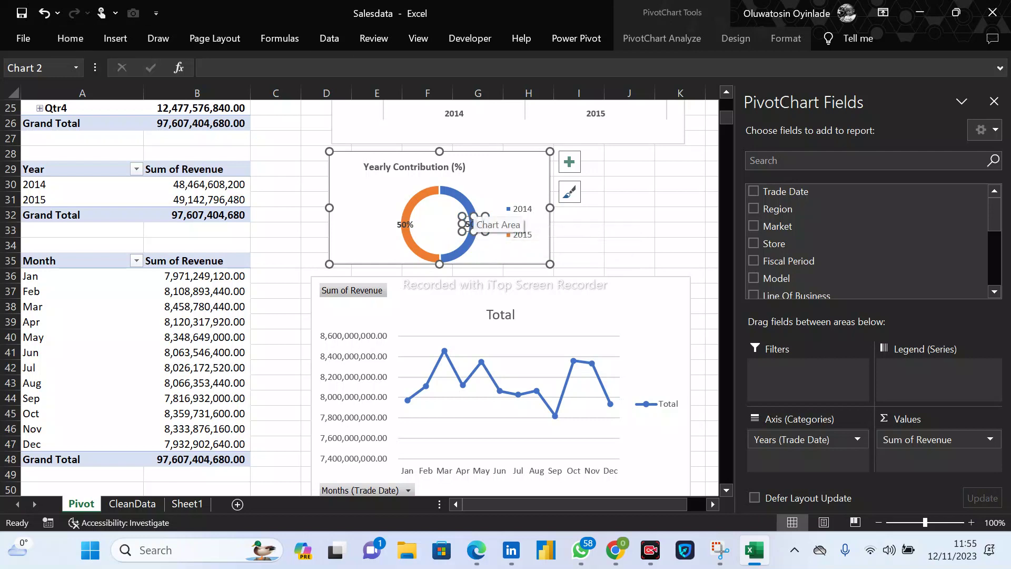
click(62, 42)
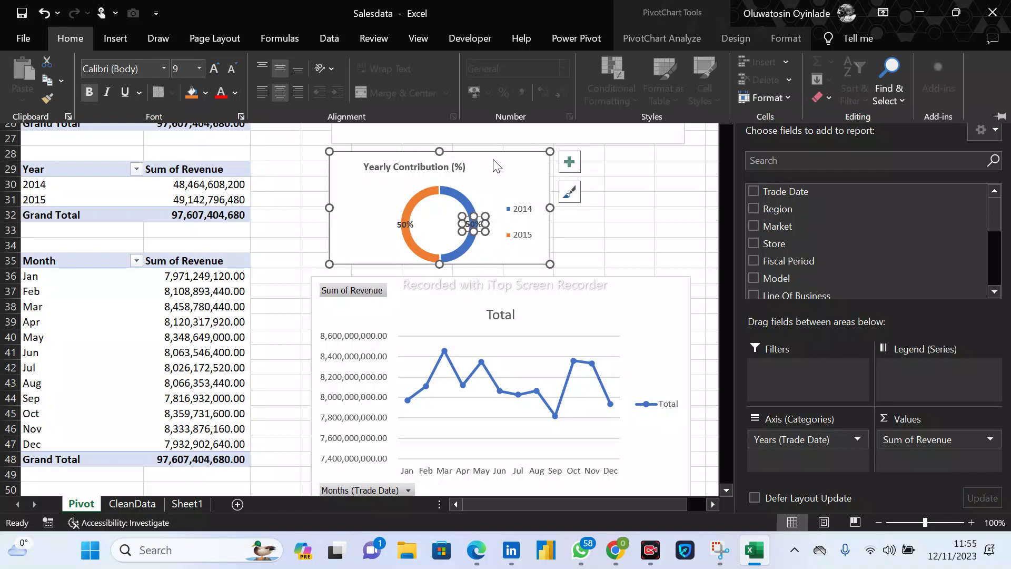
click(572, 246)
click(456, 213)
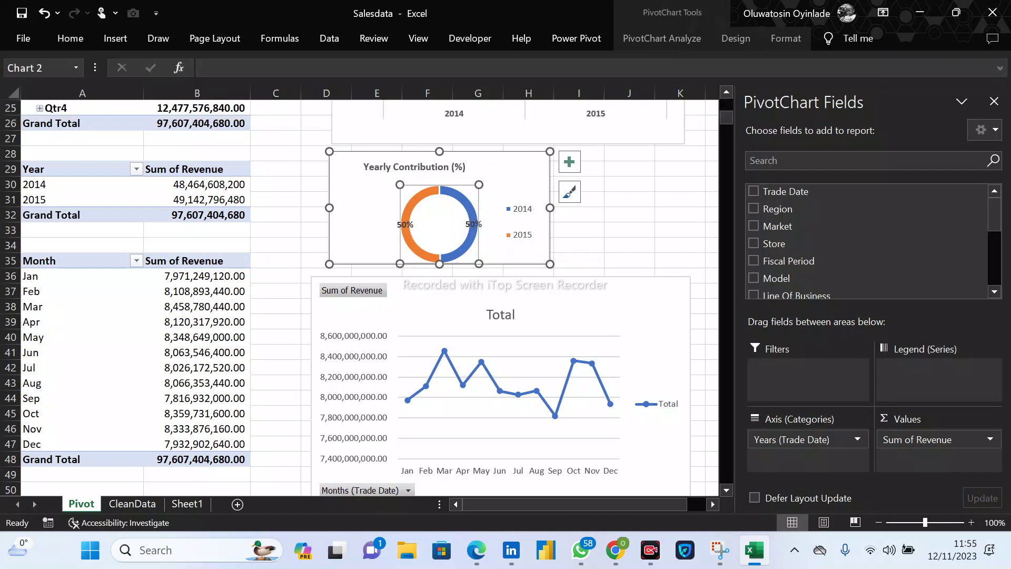
click(466, 224)
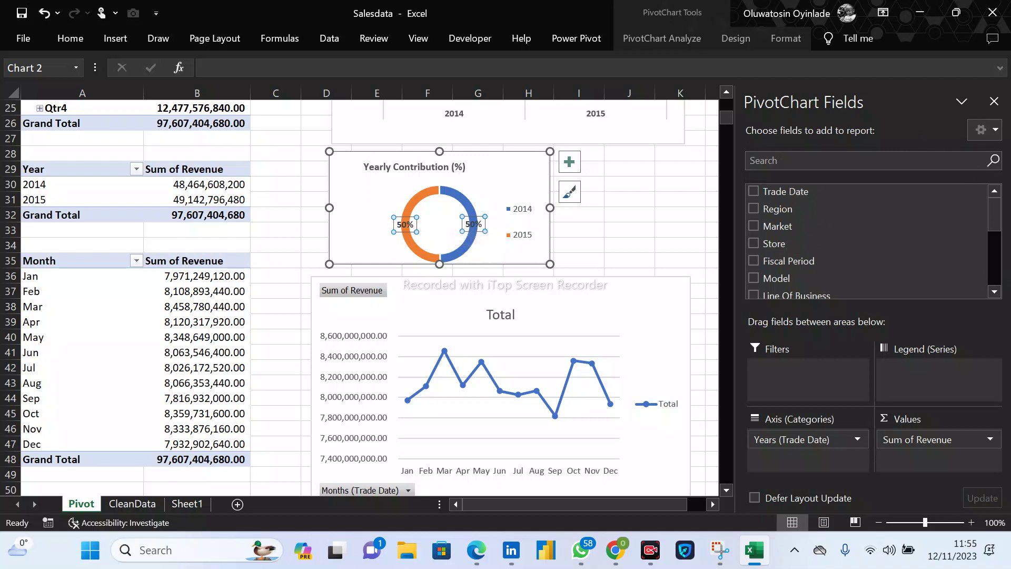
click(474, 224)
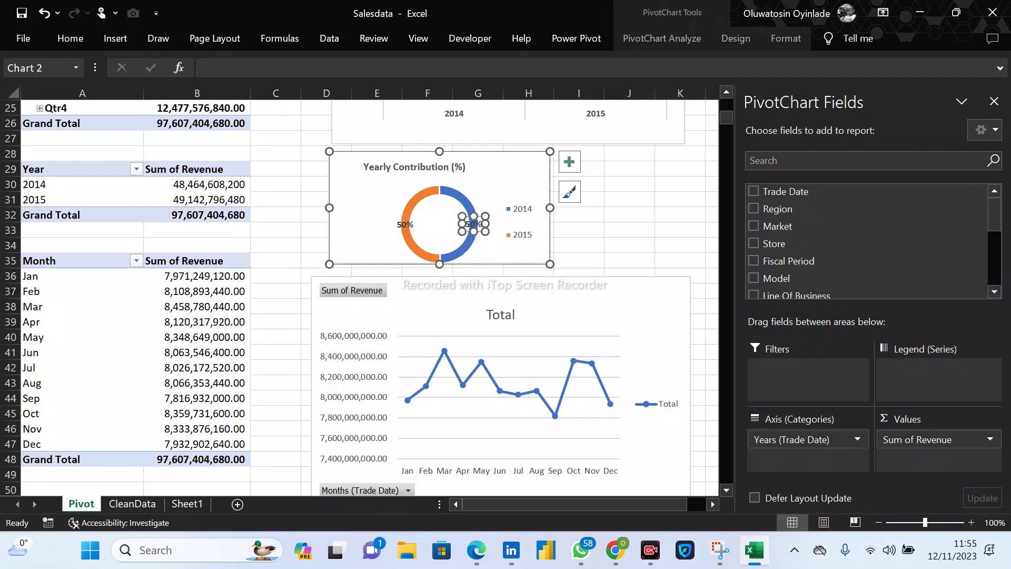
Nudge the monthly revenue line chart slightly up and remove its legend.
drag(522, 358, 522, 354)
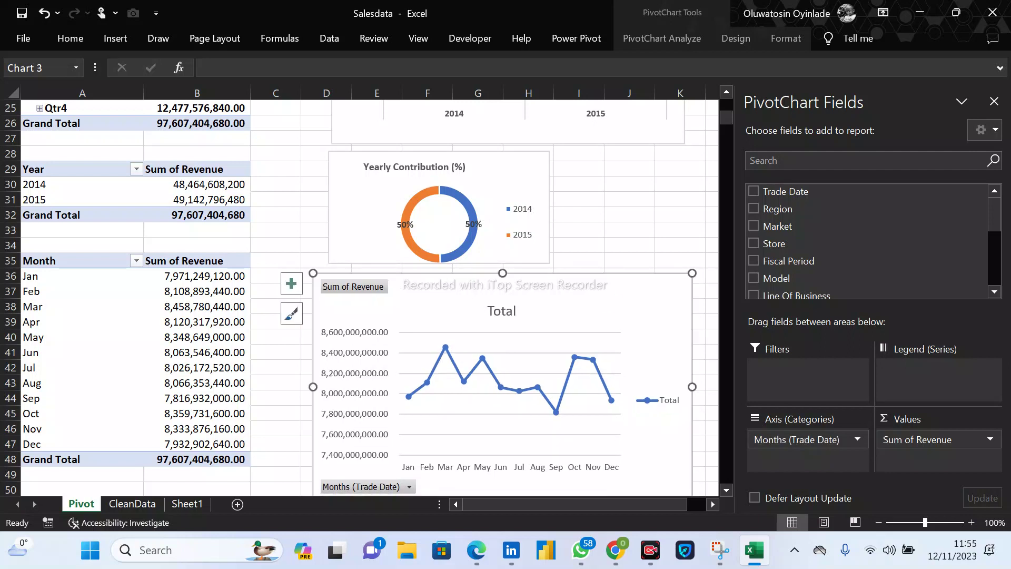
click(670, 406)
key(Delete)
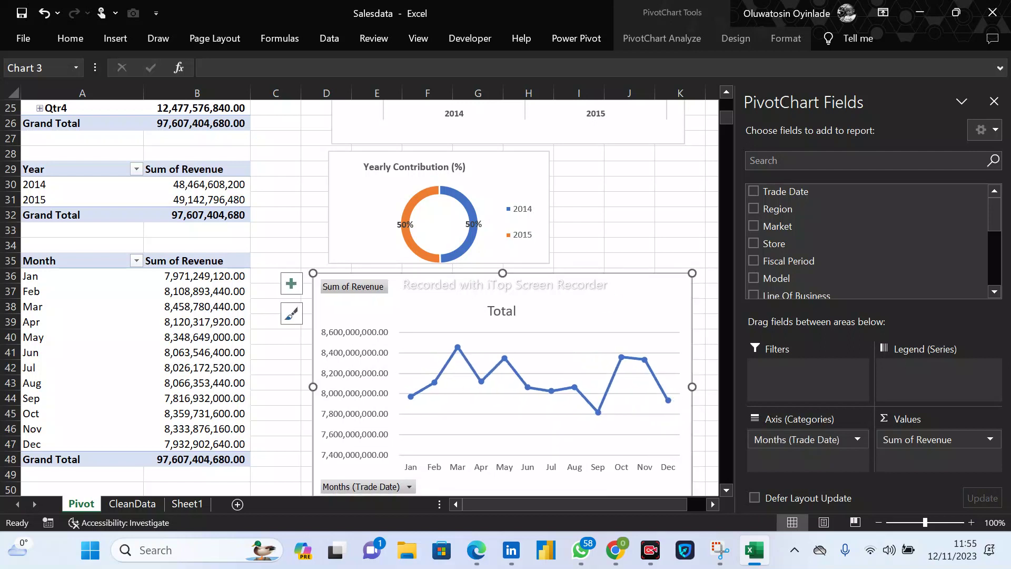
key(XF86AudioRaiseVolume)
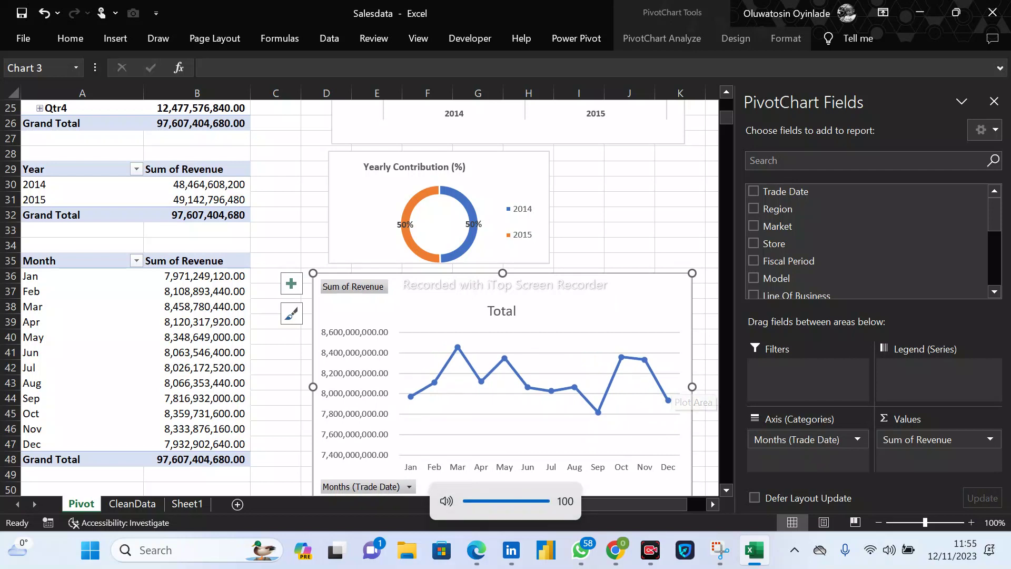
click(501, 311)
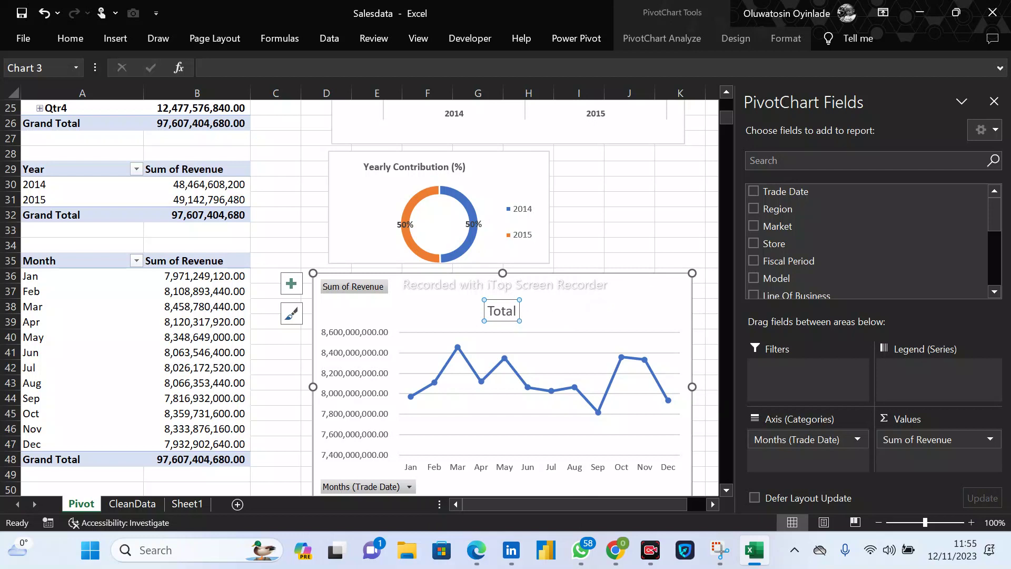
Open the number format settings for the Yearly Contribution doughnut chart's data labels.
click(473, 224)
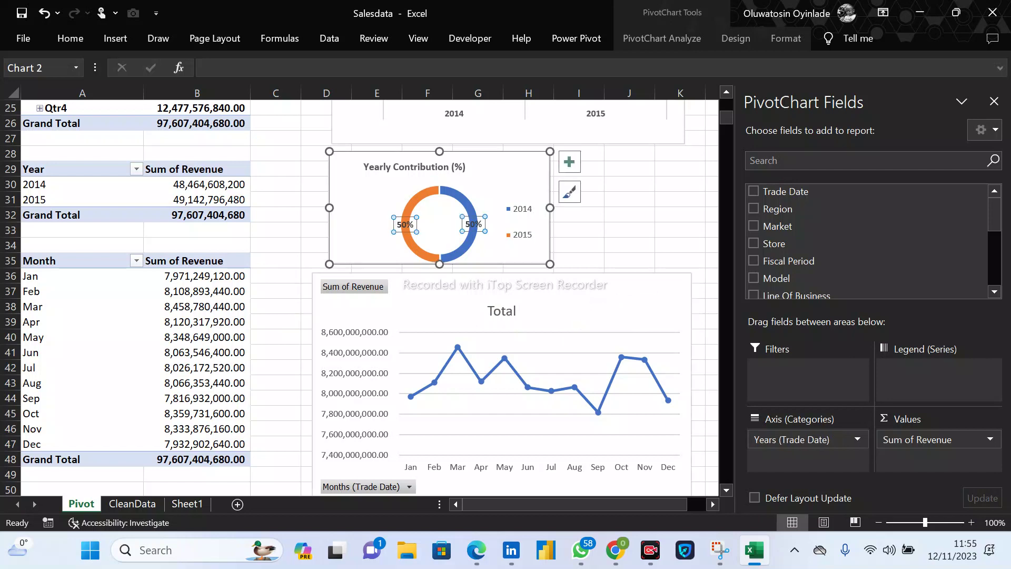
right_click(473, 224)
key(Escape)
click(67, 36)
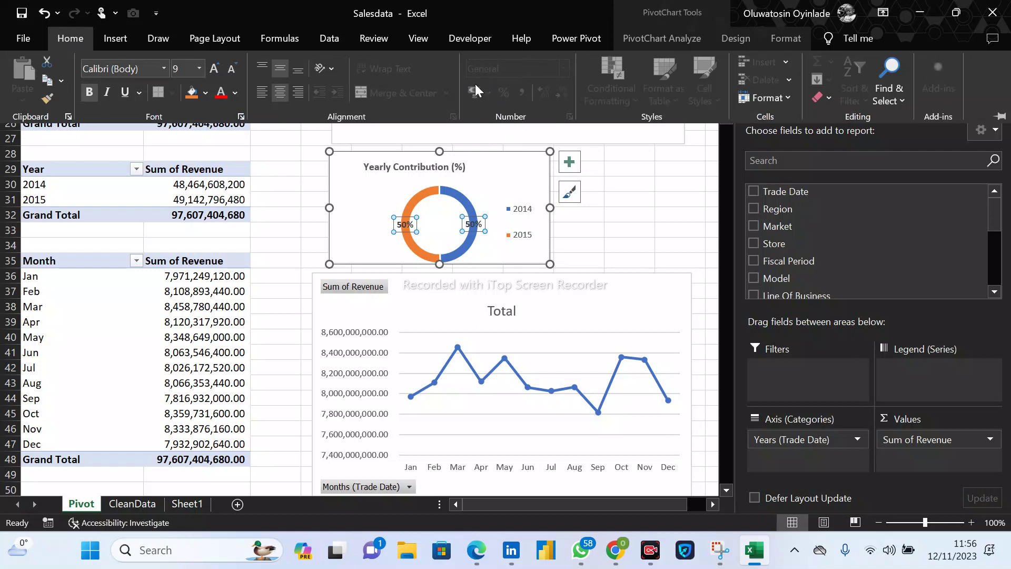
right_click(470, 226)
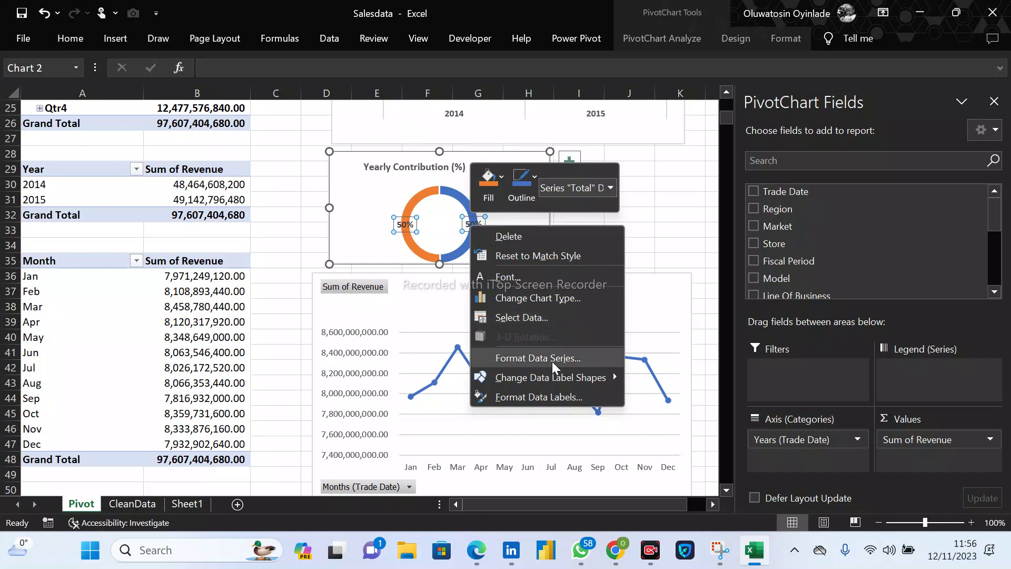
click(565, 393)
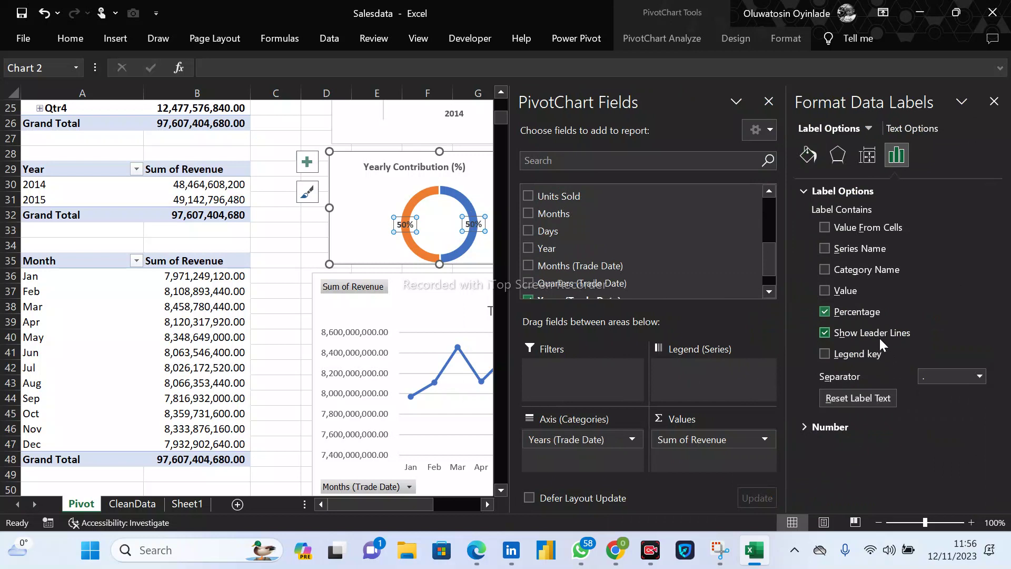
click(870, 127)
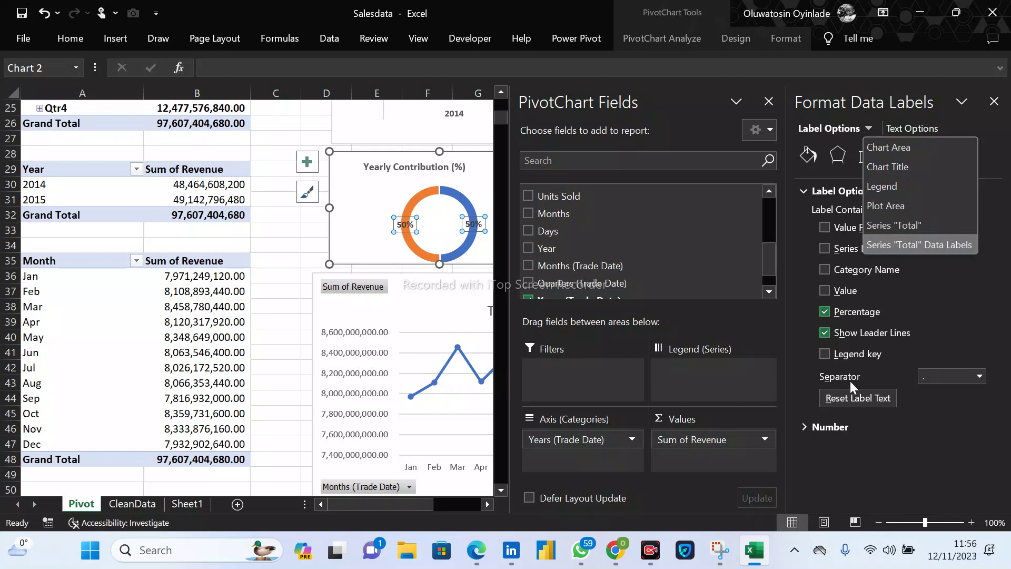
click(803, 428)
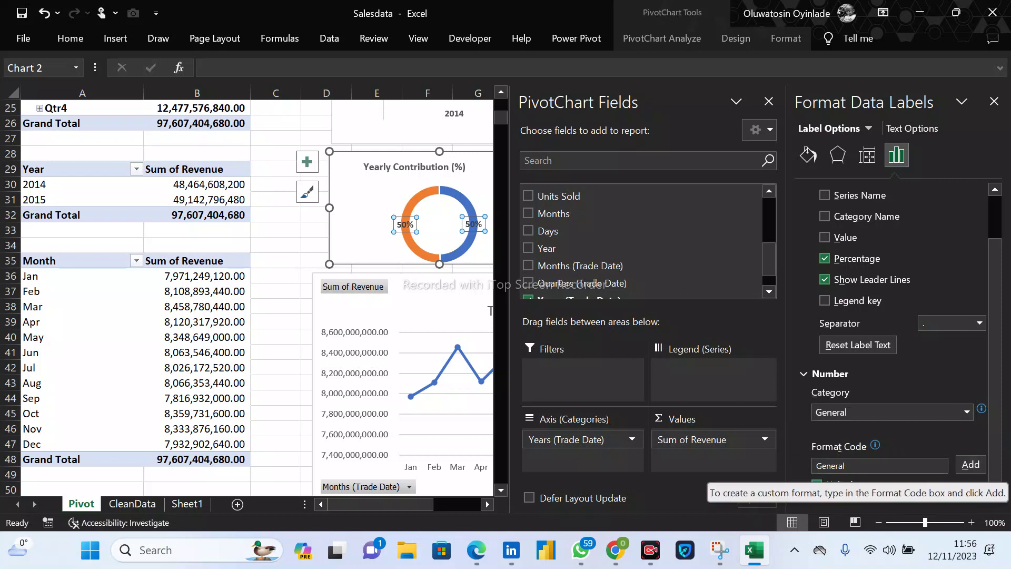
Try a Custom number format on the doughnut chart's data labels, entering the format code #,##0;-#,##0.0.
click(921, 410)
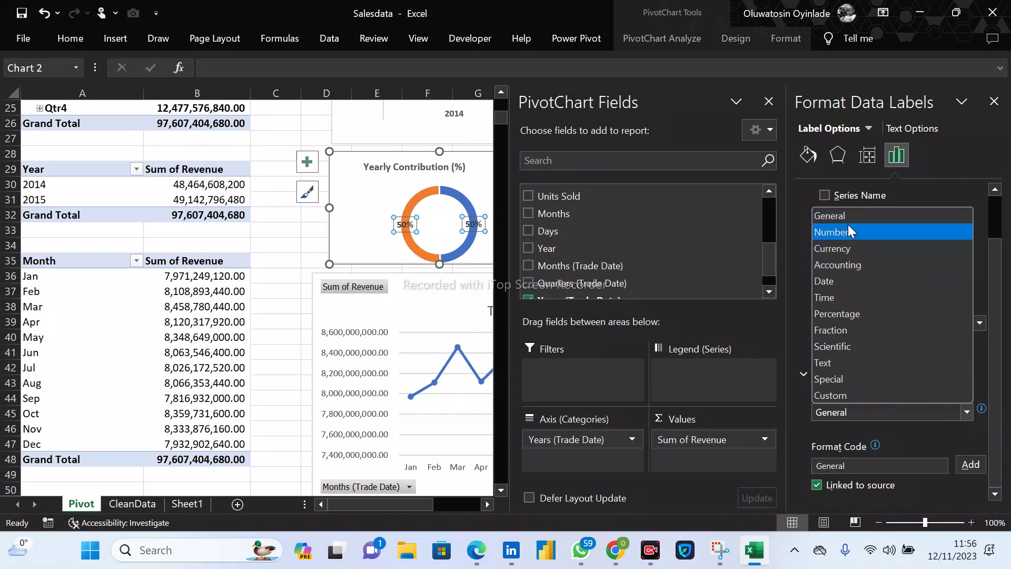
click(842, 396)
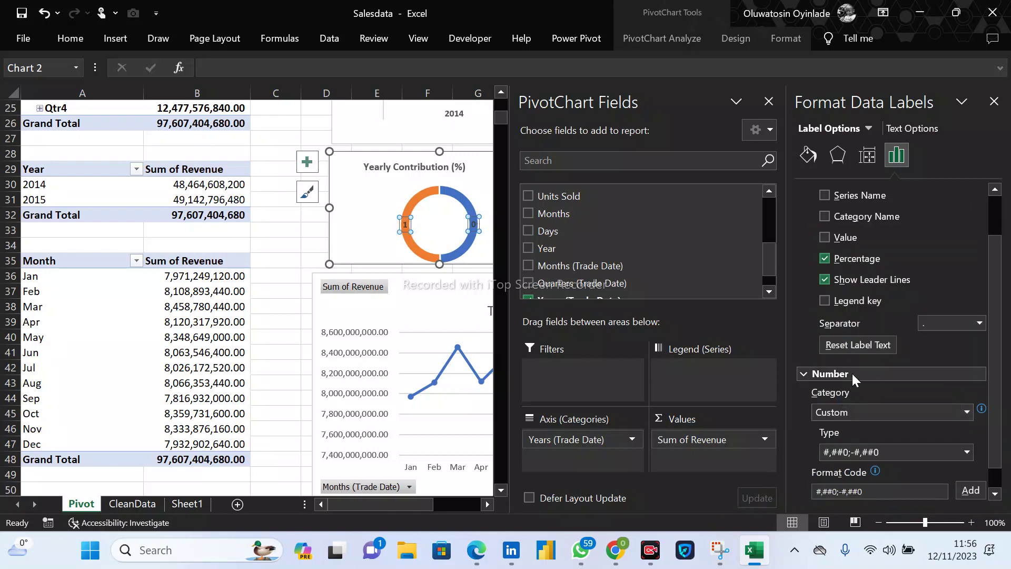
scroll(922, 438, down, 1)
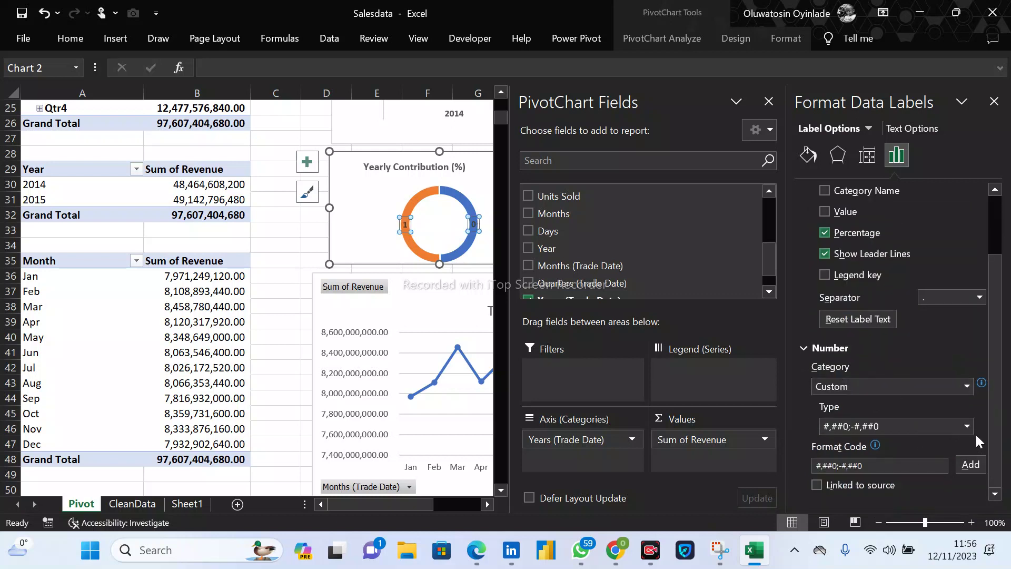
click(943, 428)
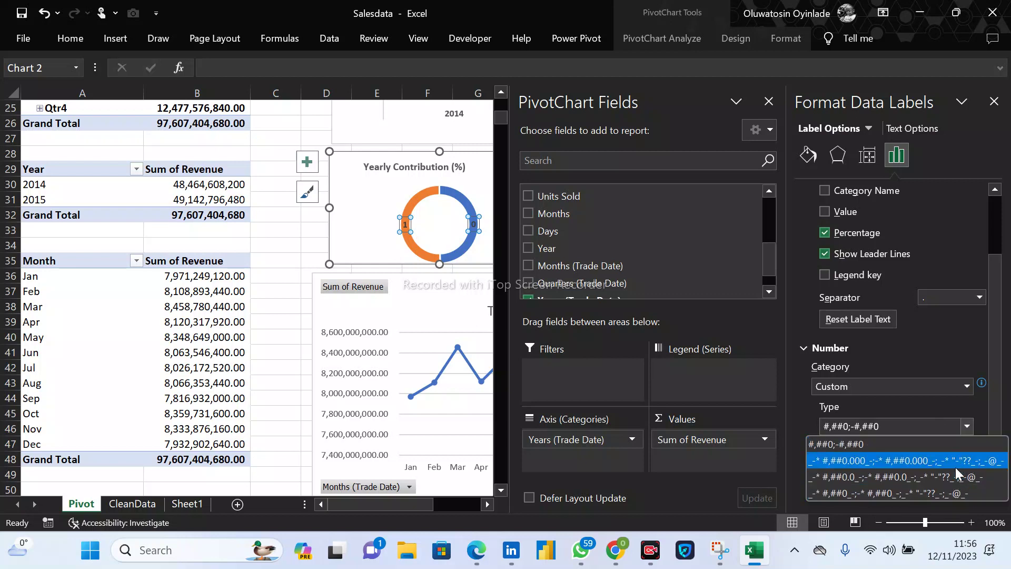
click(963, 425)
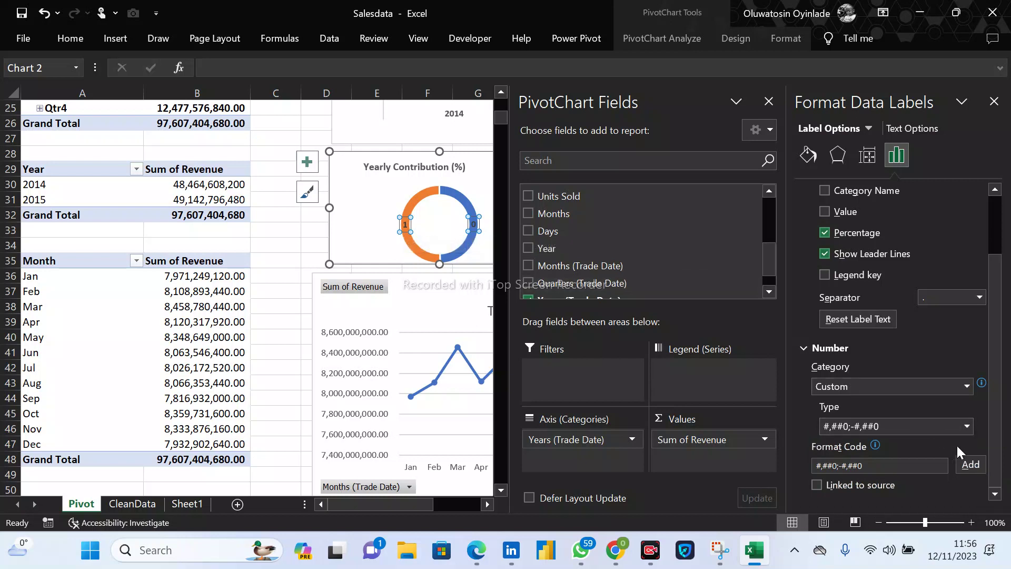
click(930, 465)
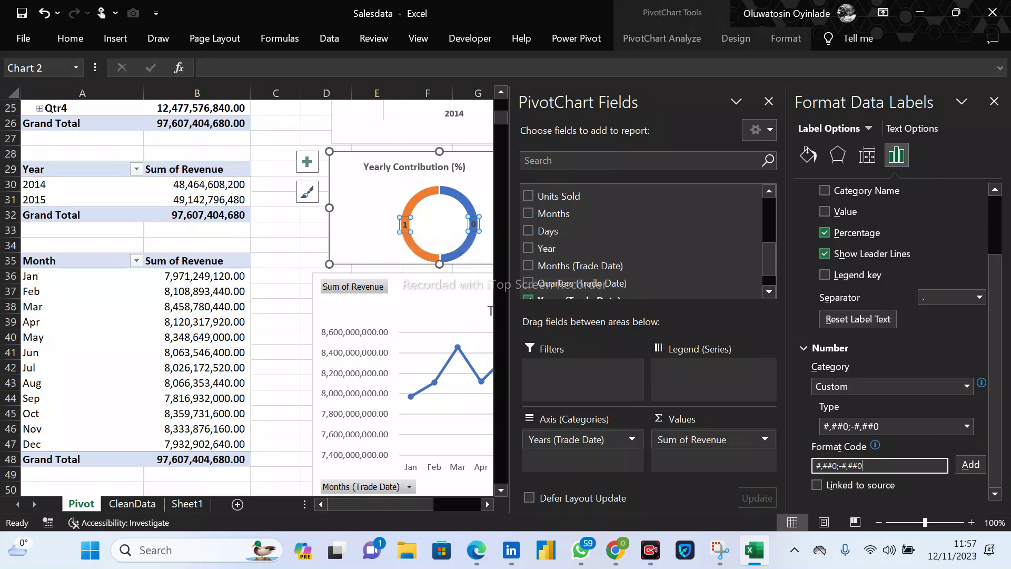
text(.0)
scroll(946, 441, up, 4)
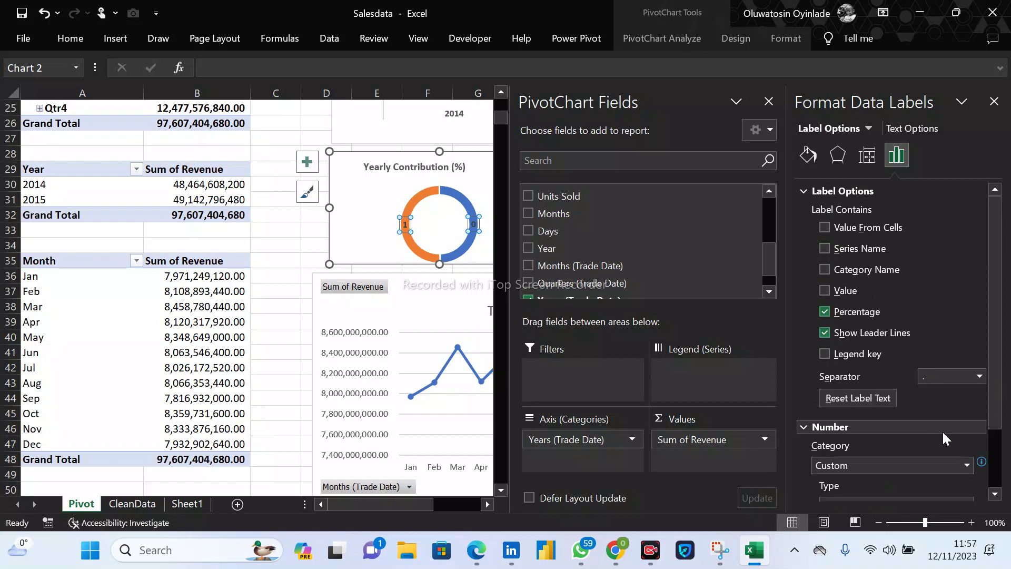
scroll(949, 416, down, 4)
Set the number format category of the doughnut chart's data labels to Percentage, keeping Value out of the labels.
click(952, 387)
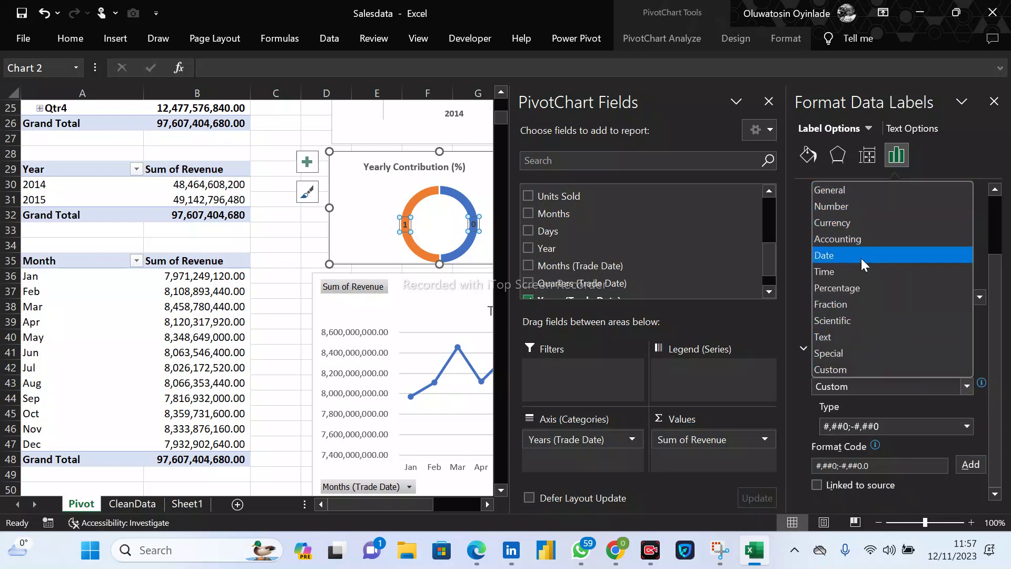
click(867, 286)
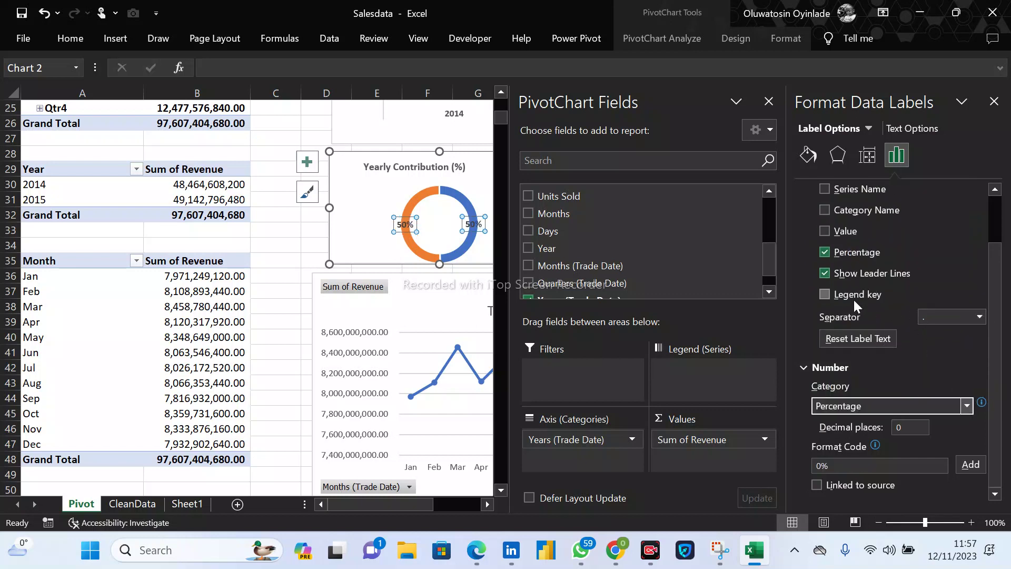
click(826, 231)
click(826, 231)
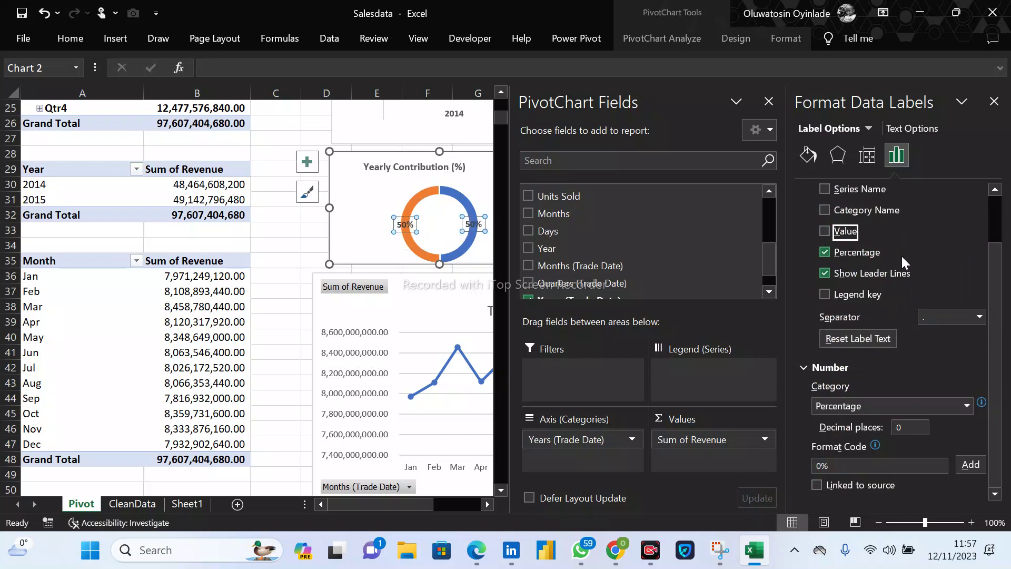
scroll(997, 217, up, 2)
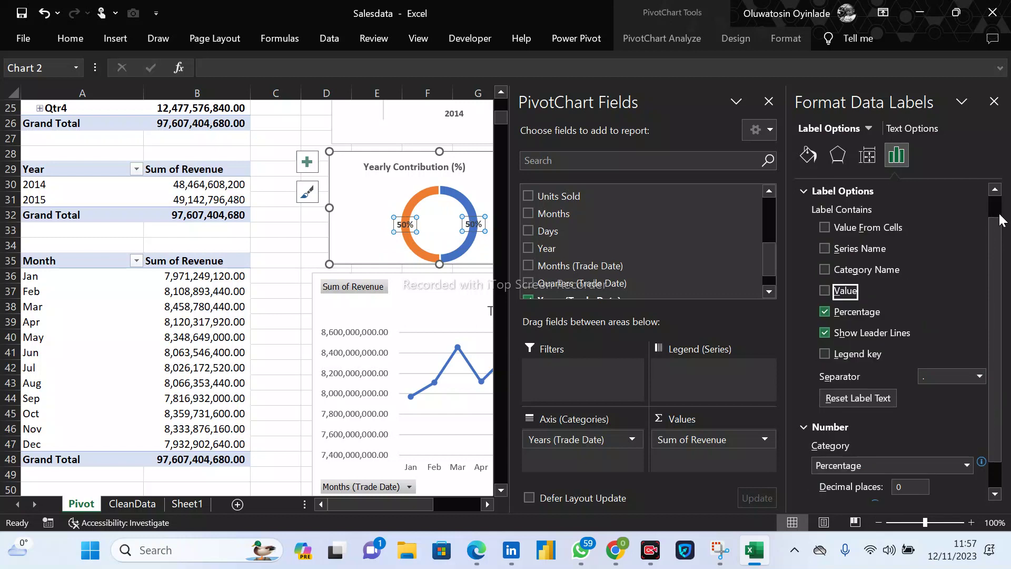
scroll(994, 400, down, 2)
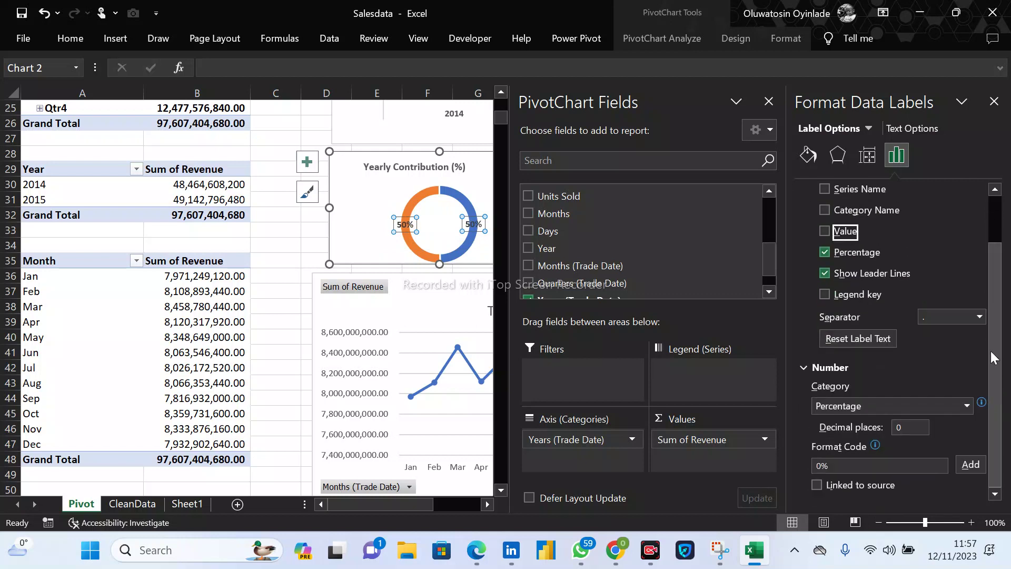
click(979, 317)
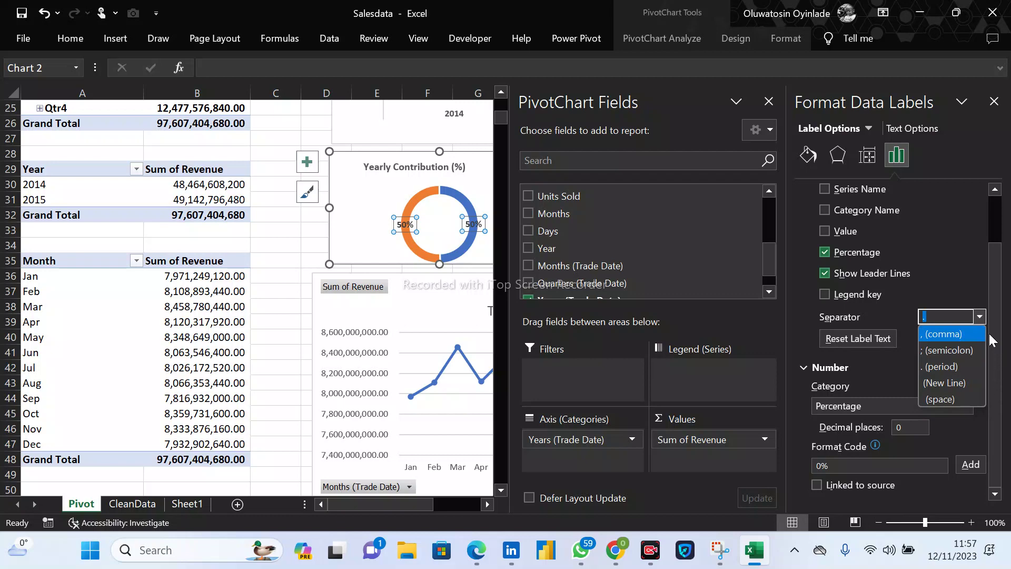
click(993, 220)
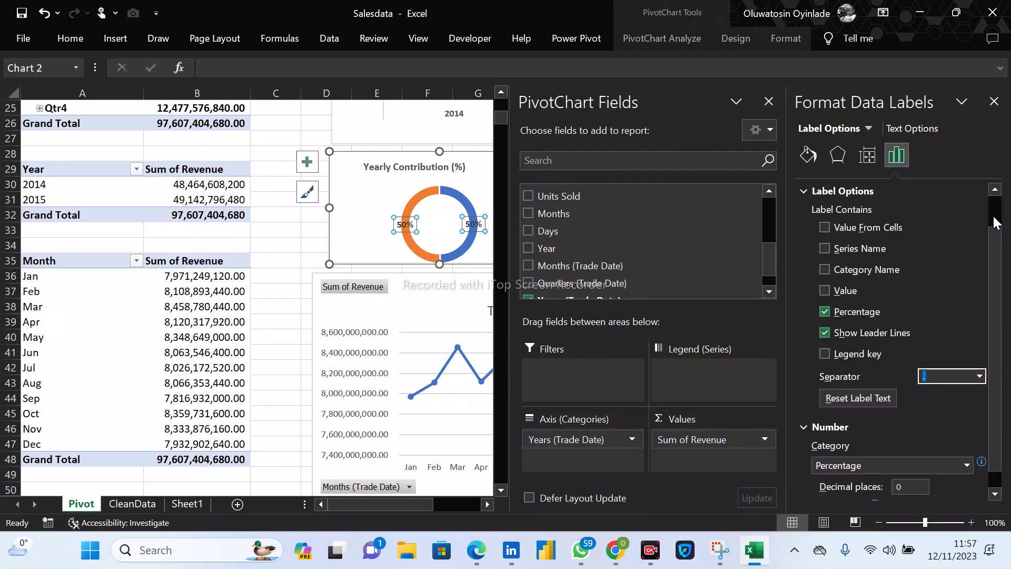
Enlarge the plot area of the Yearly Contribution doughnut chart so the ring fills most of the chart's height.
click(994, 102)
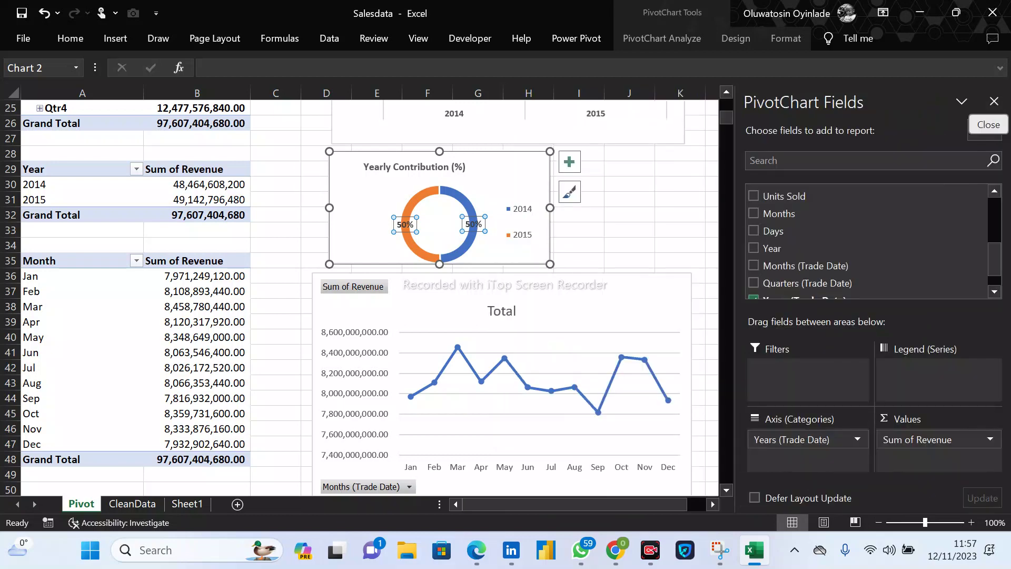
drag(449, 232, 458, 232)
drag(409, 184, 372, 151)
drag(485, 152, 479, 155)
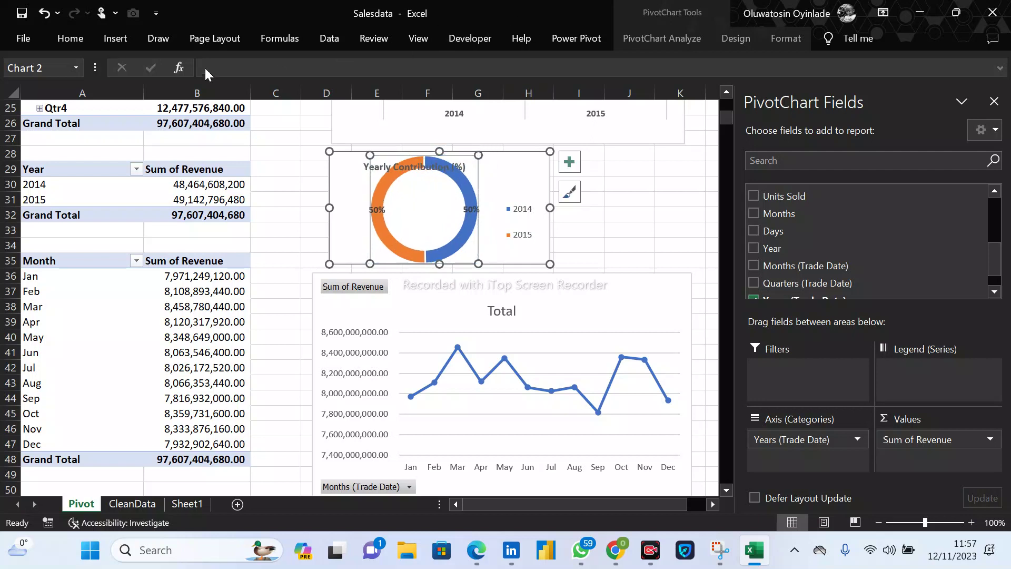
click(86, 33)
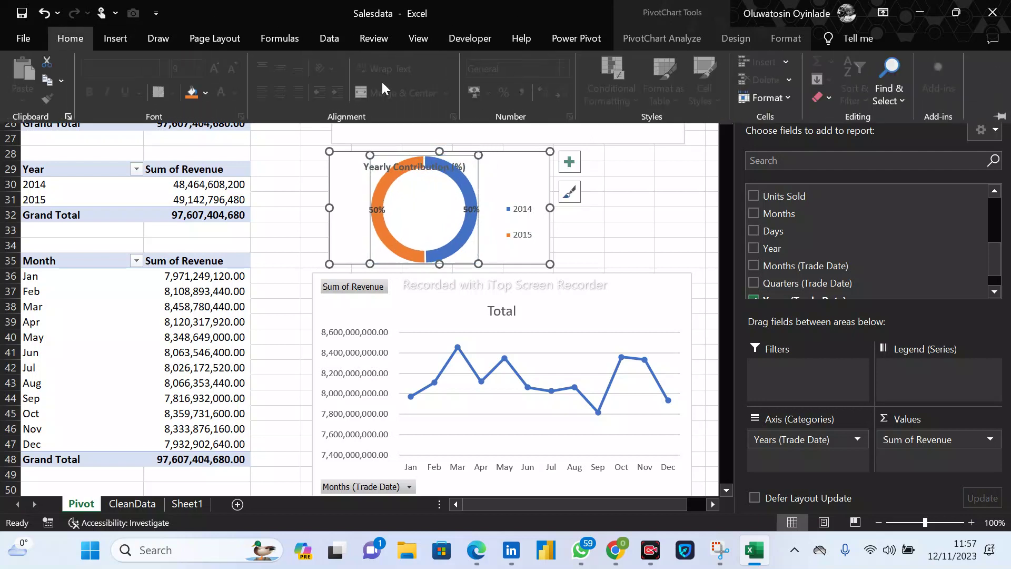
click(472, 210)
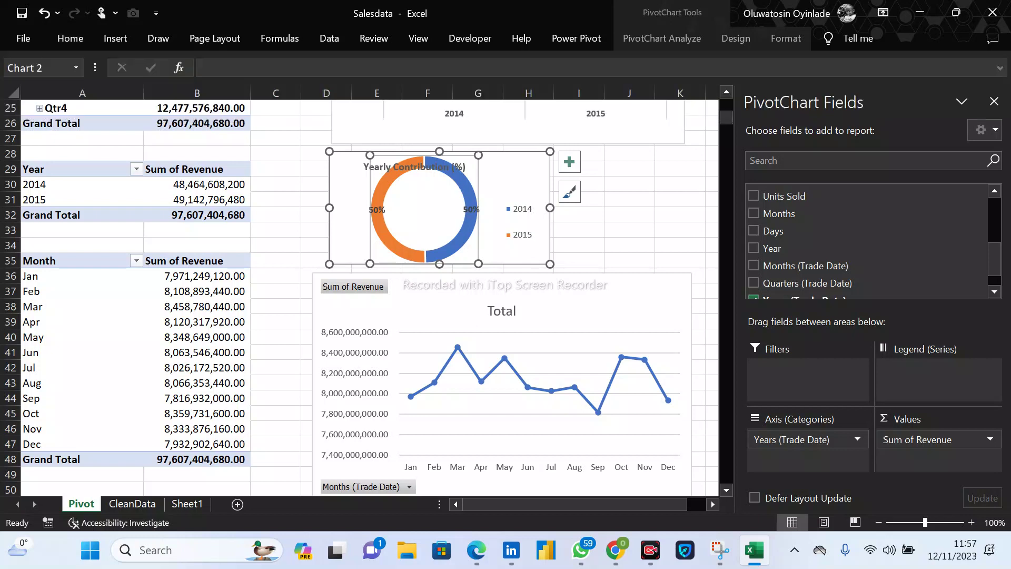
click(69, 40)
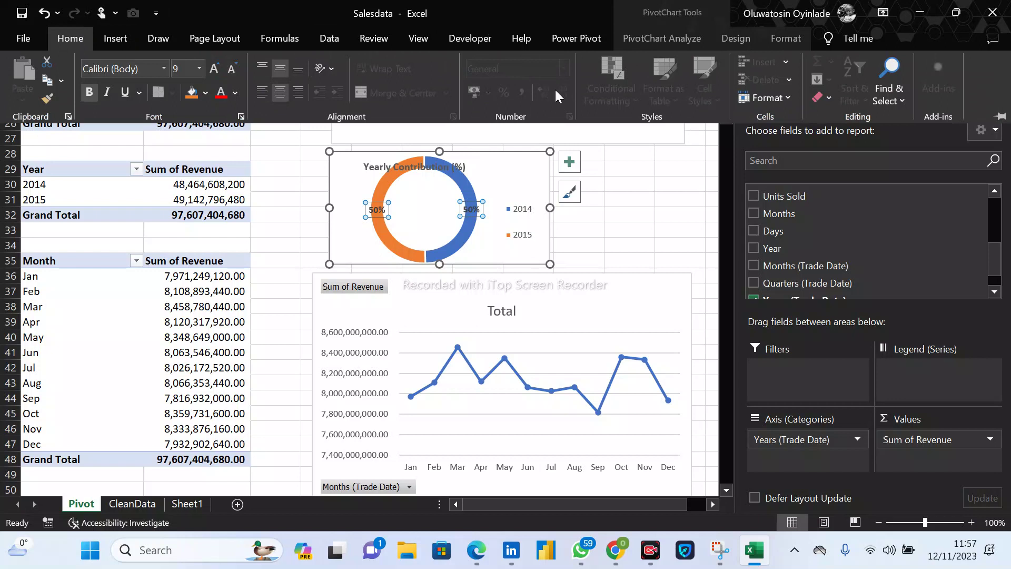
click(590, 414)
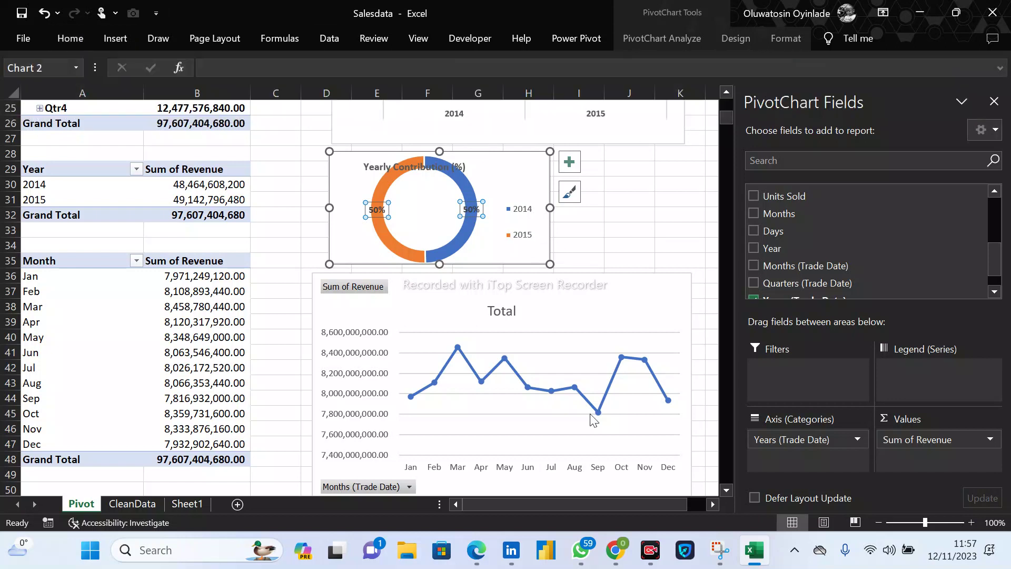
click(523, 210)
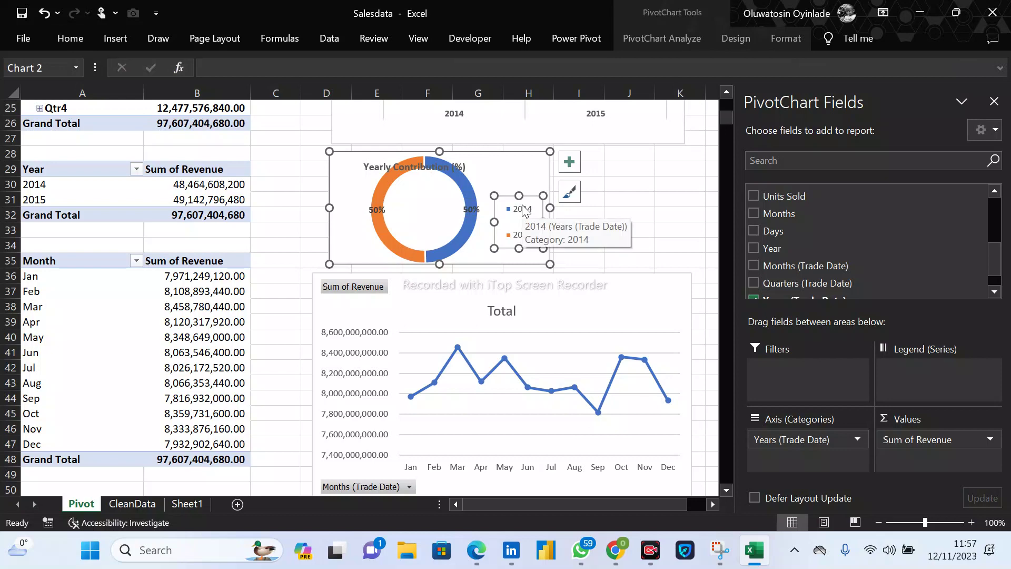
Change the monthly revenue line chart's title to "Line Trend of Monthly Revenue" and make it bold.
click(596, 285)
scroll(595, 285, down, 4)
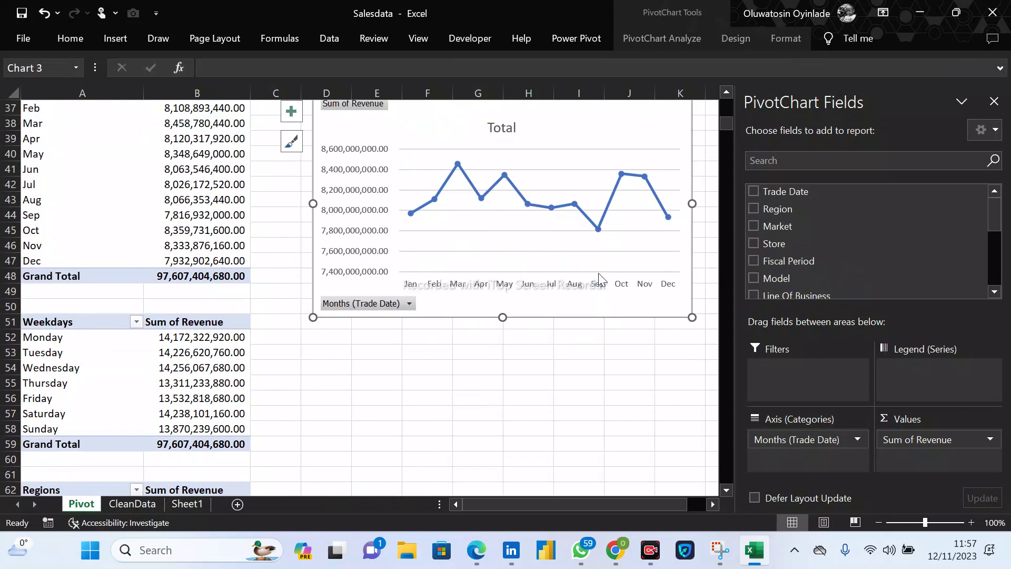
scroll(595, 285, up, 2)
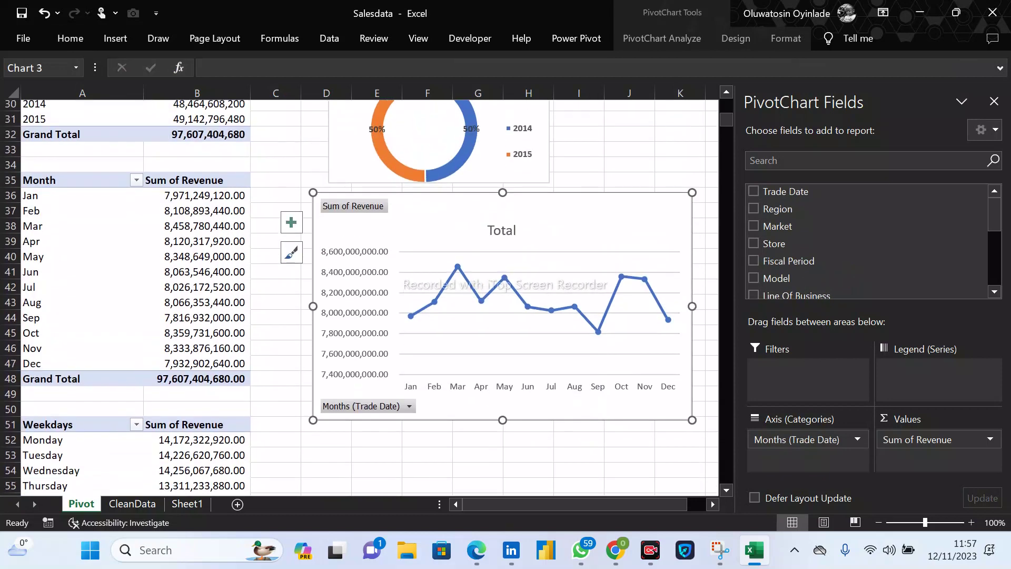
scroll(503, 271, up, 1)
click(501, 250)
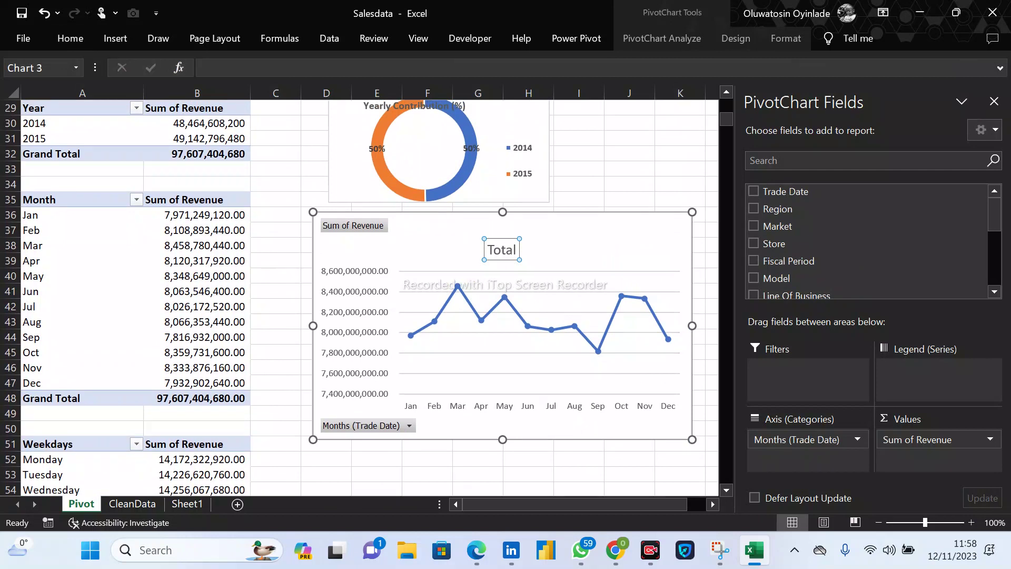
double_click(501, 250)
text(Lione)
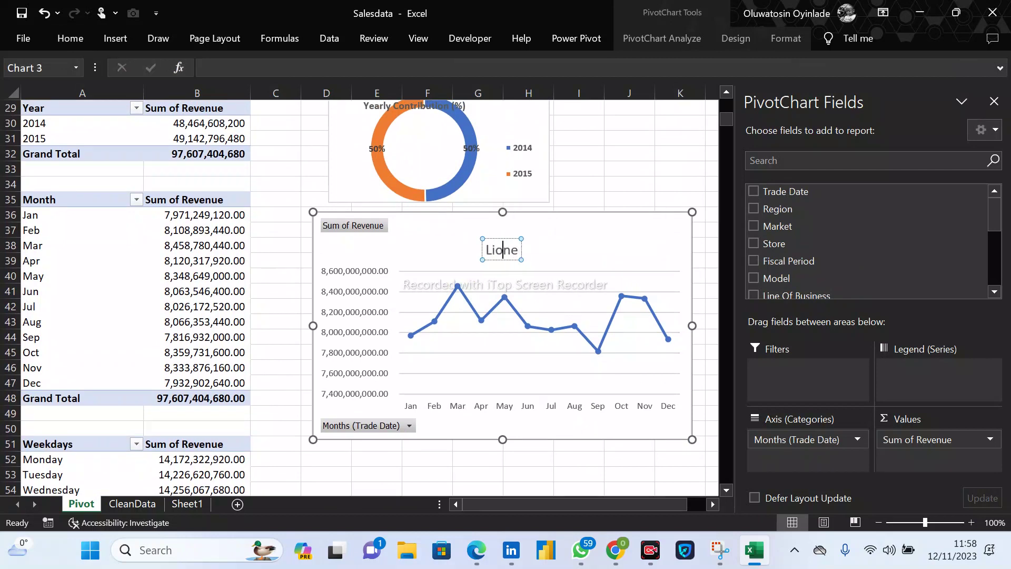
double_click(504, 253)
text(Line Trend)
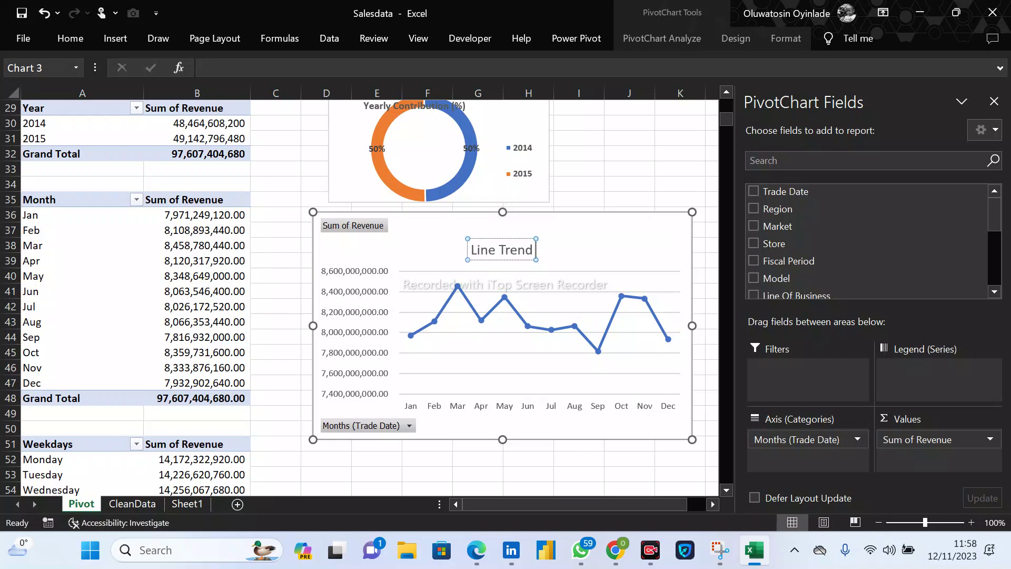
text( of Mionth)
key(BackSpace)
key(BackSpace)
key(BackSpace)
key(BackSpace)
key(BackSpace)
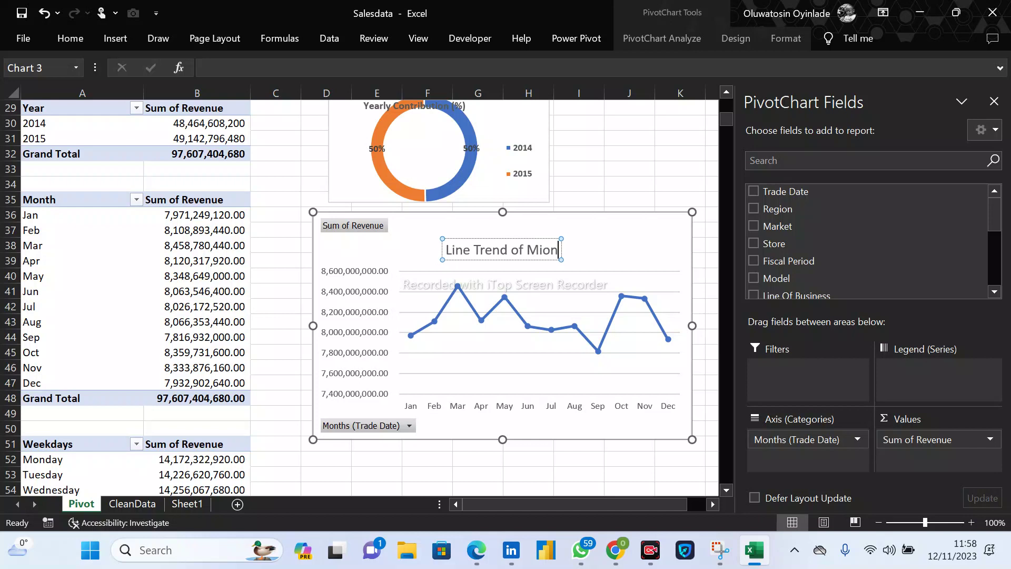
text(onthly)
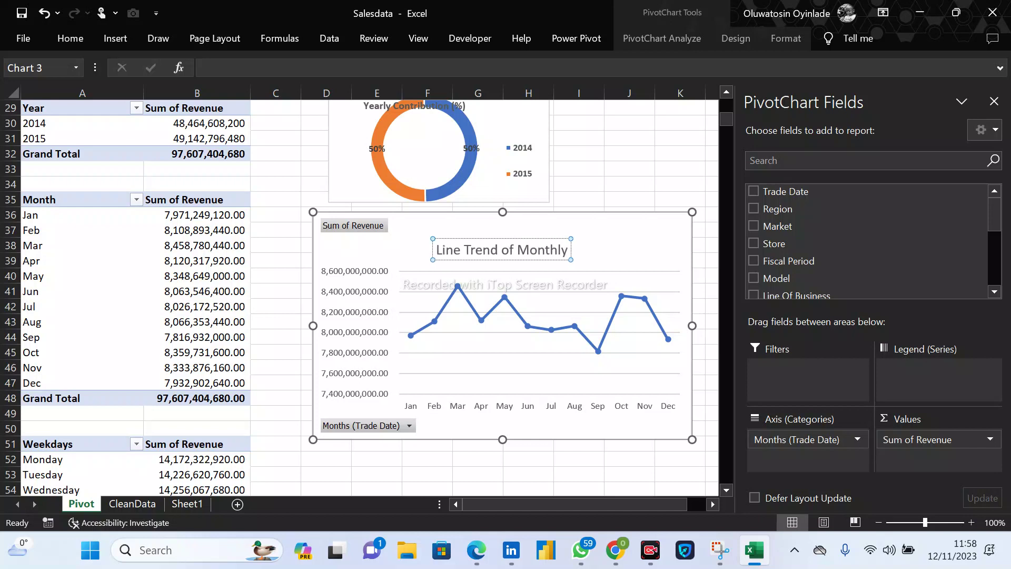
text( Revenue)
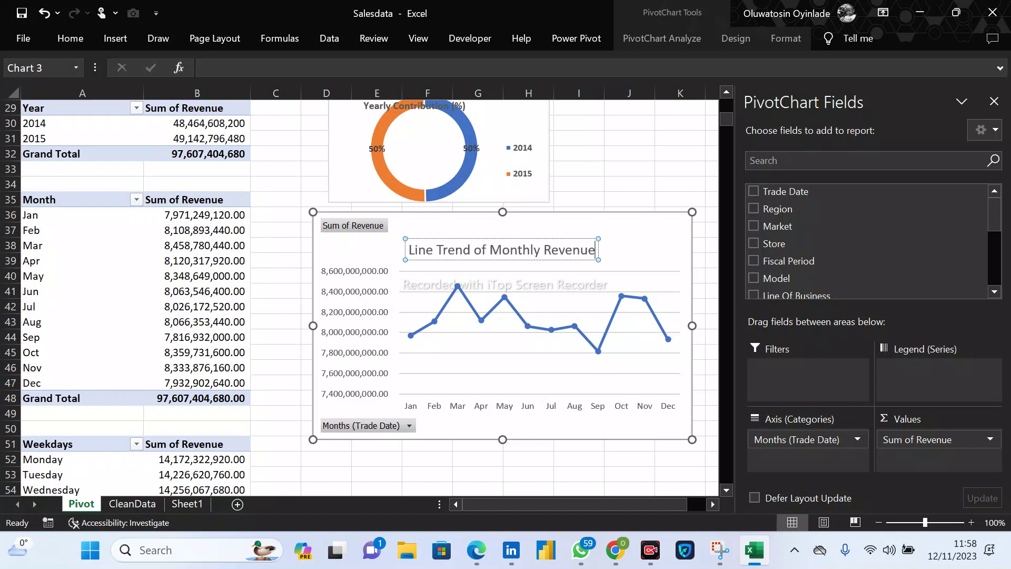
triple_click(502, 255)
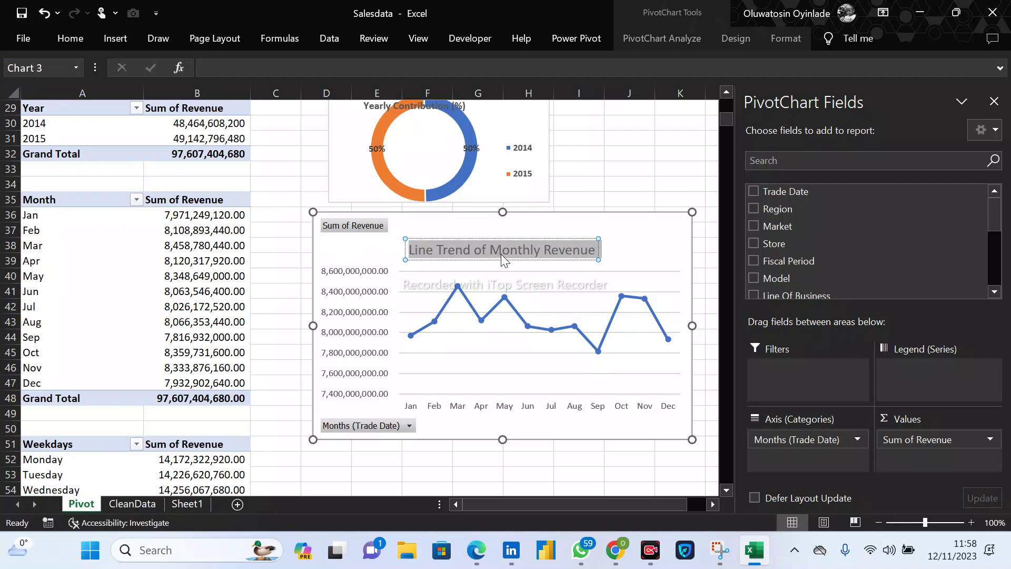
key(ctrl+b)
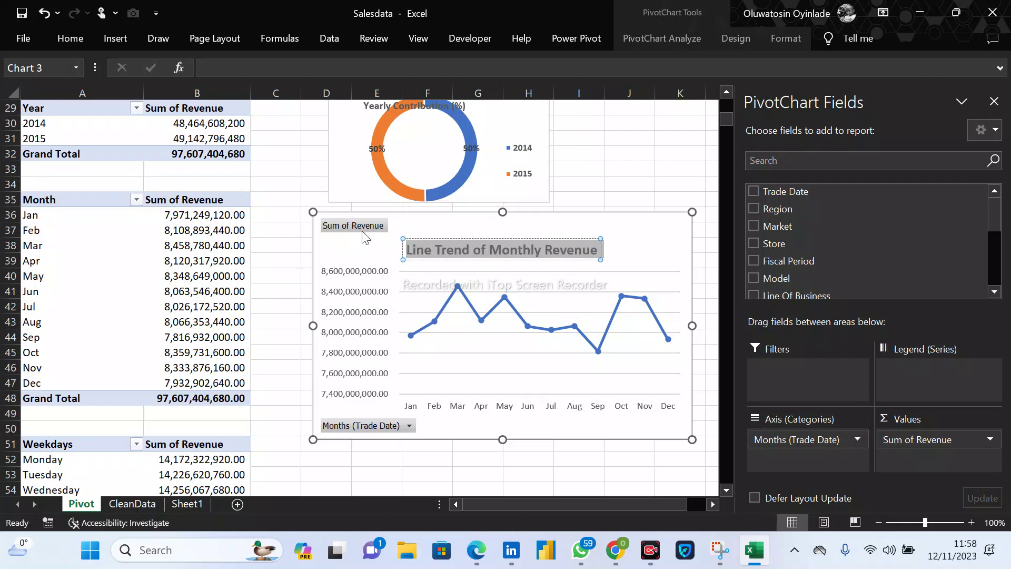
Set the monthly line chart's major gridlines to No line and close the formatting options.
double_click(429, 292)
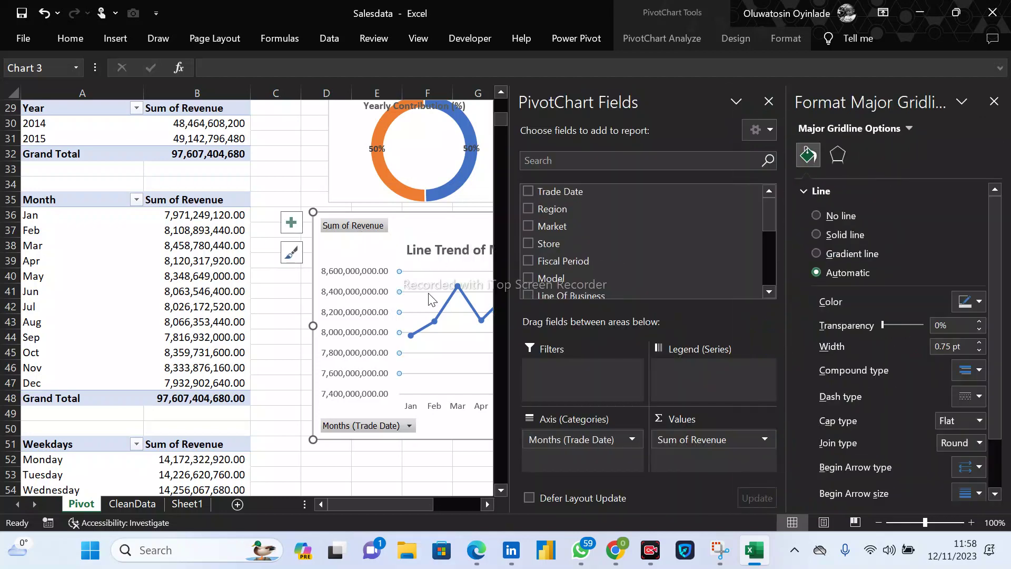
click(818, 216)
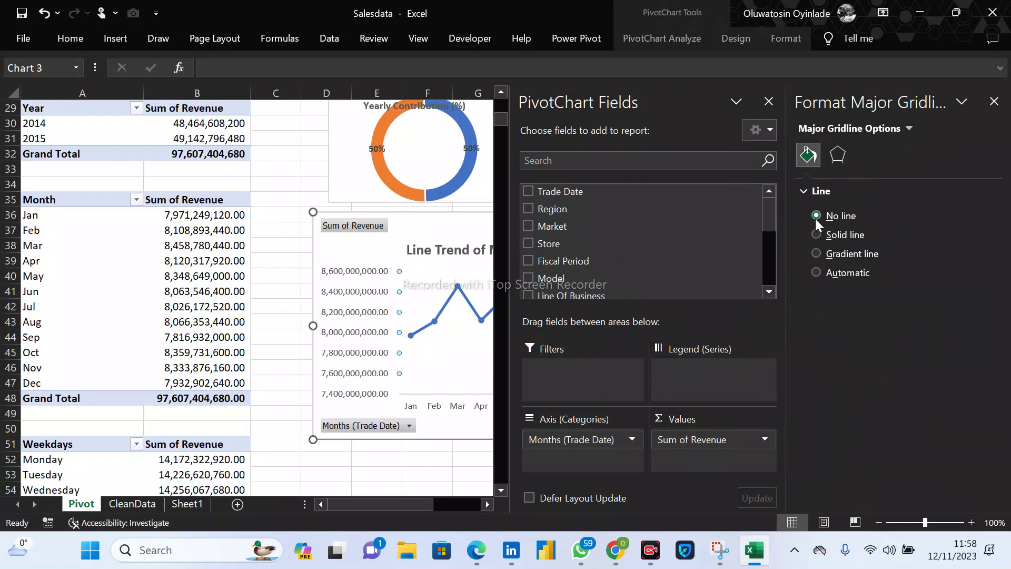
click(995, 101)
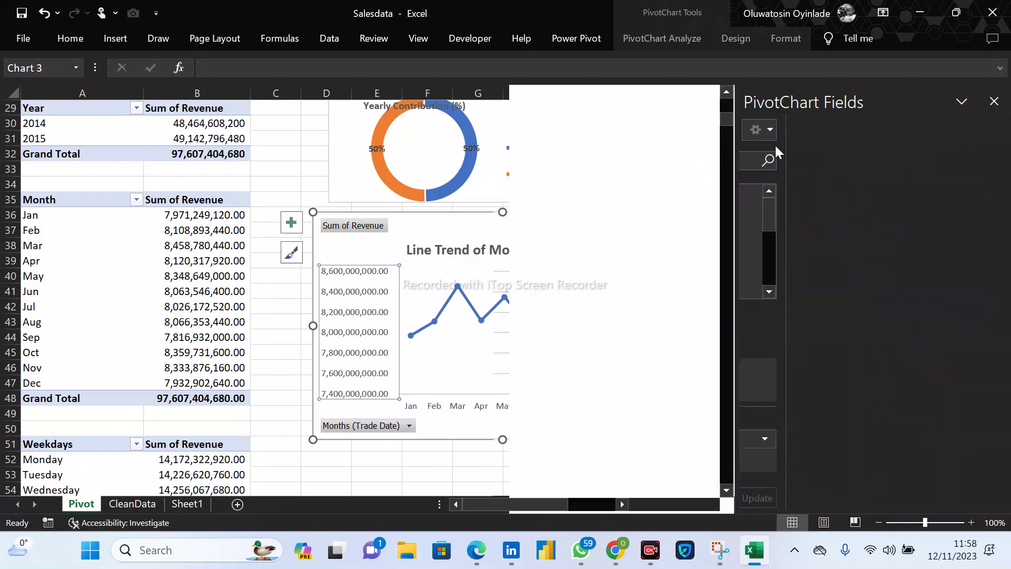
Set the display units of the monthly line chart's vertical axis to Billions.
right_click(355, 289)
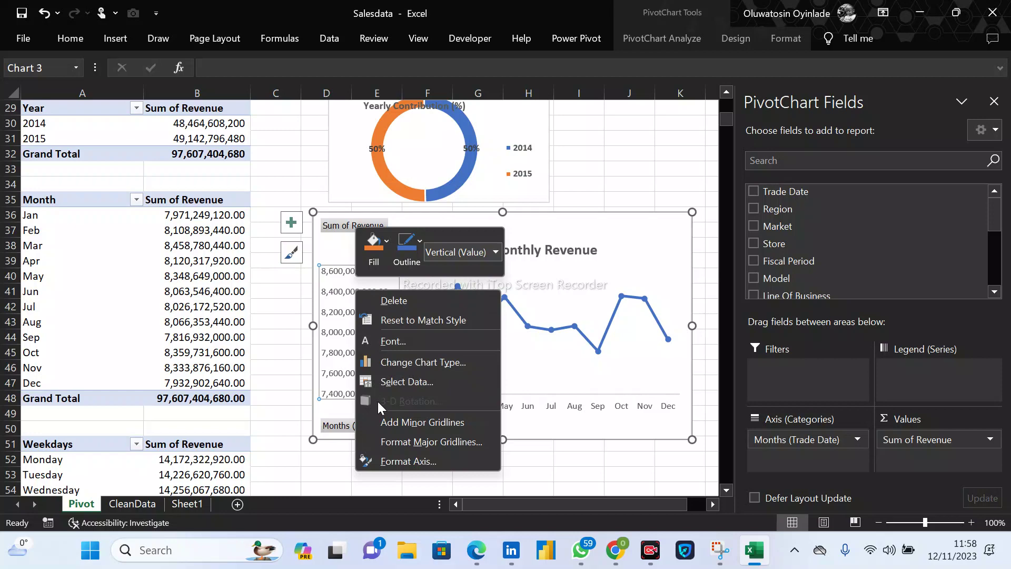
click(431, 462)
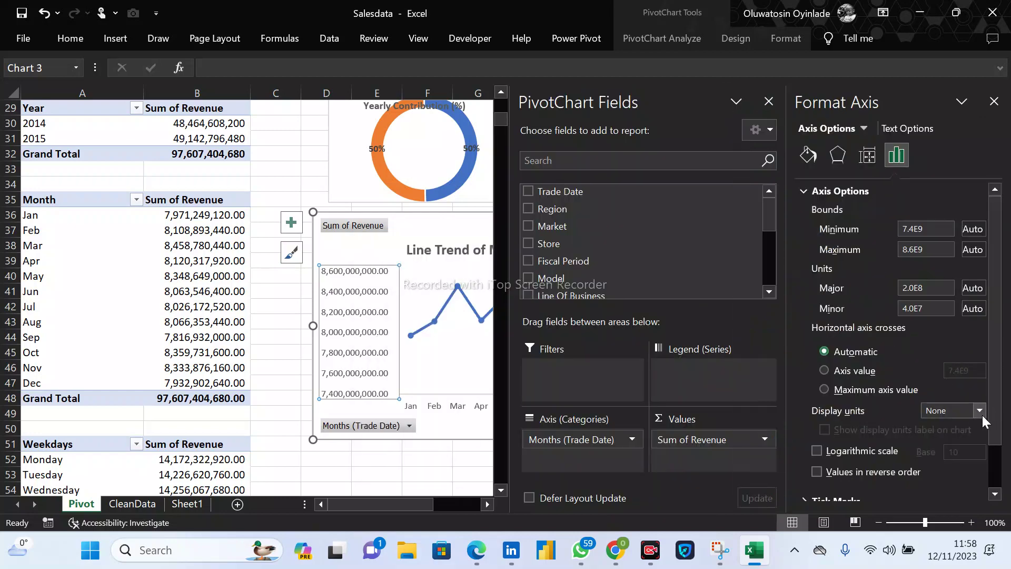
click(980, 413)
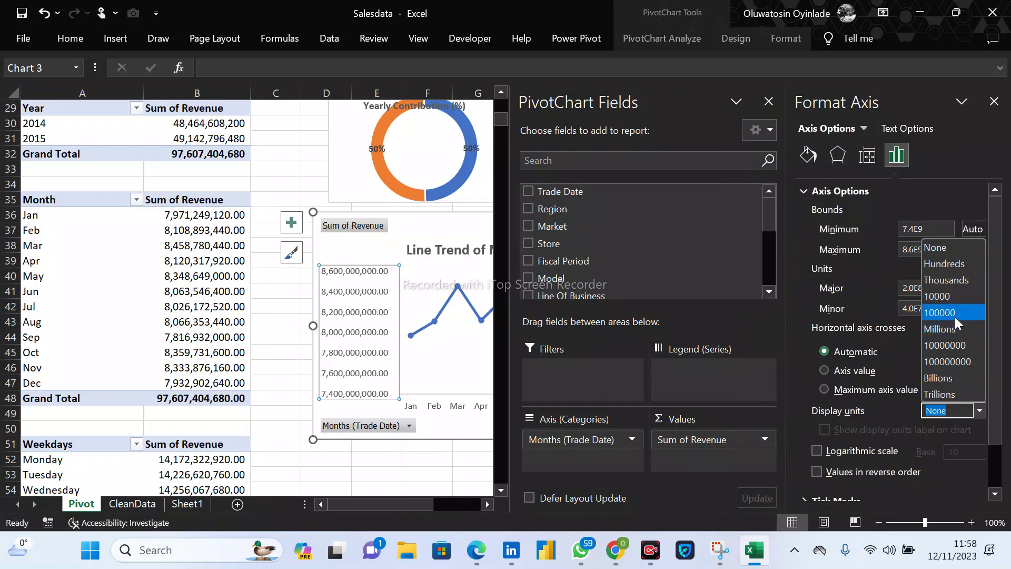
click(948, 376)
key(Escape)
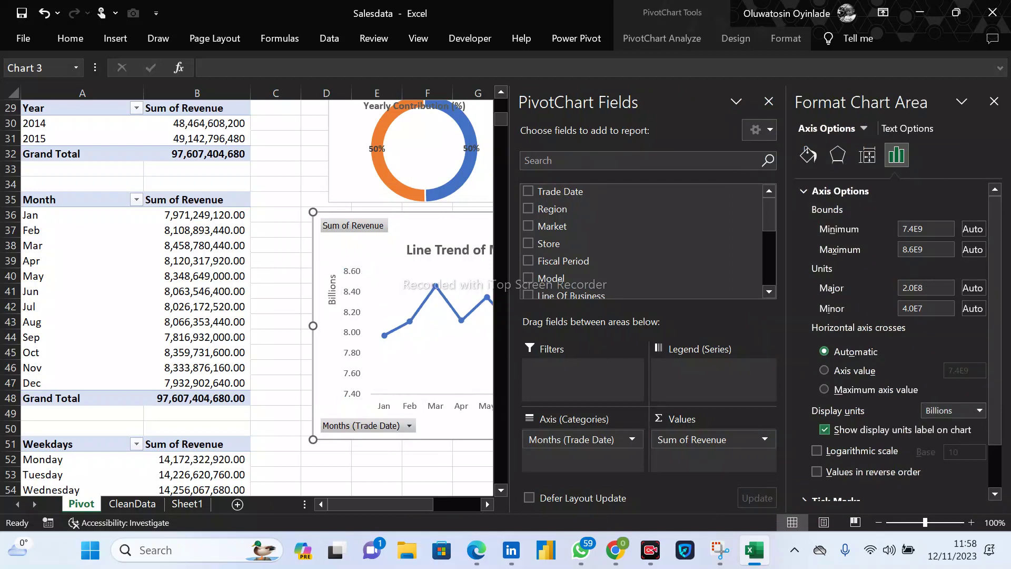
Hide all field buttons on the monthly line chart and close the formatting options.
right_click(359, 229)
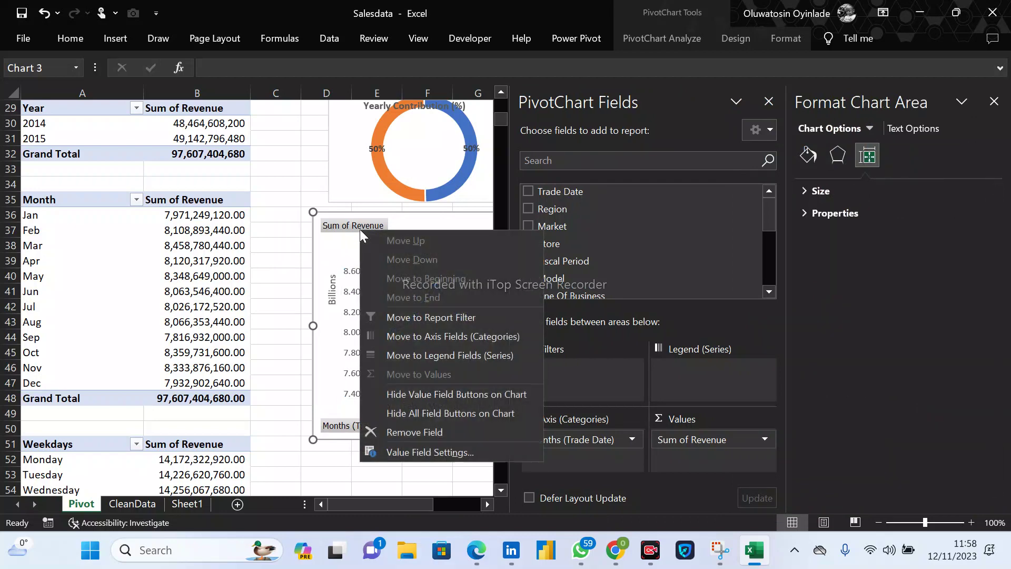
click(424, 417)
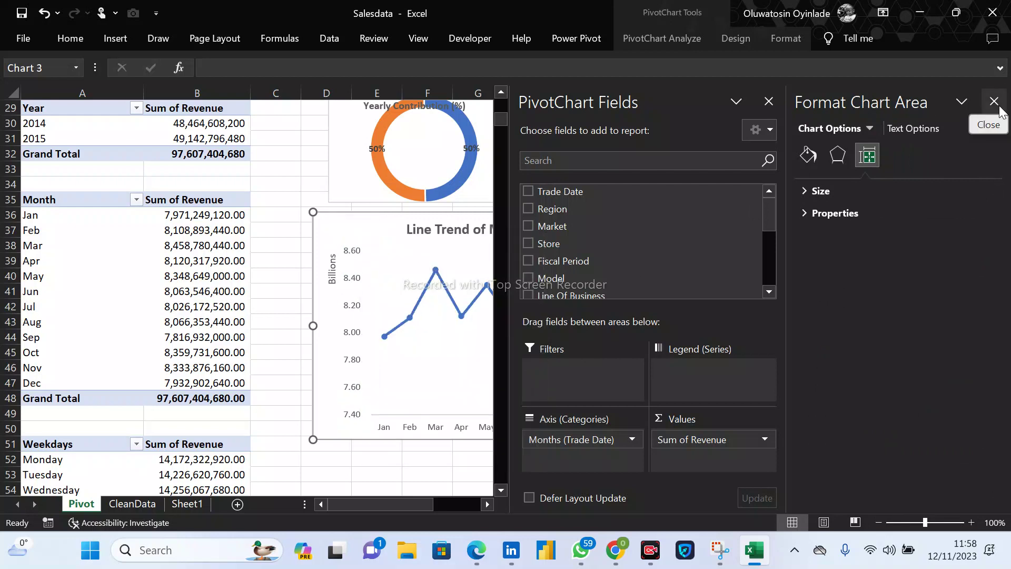
click(994, 101)
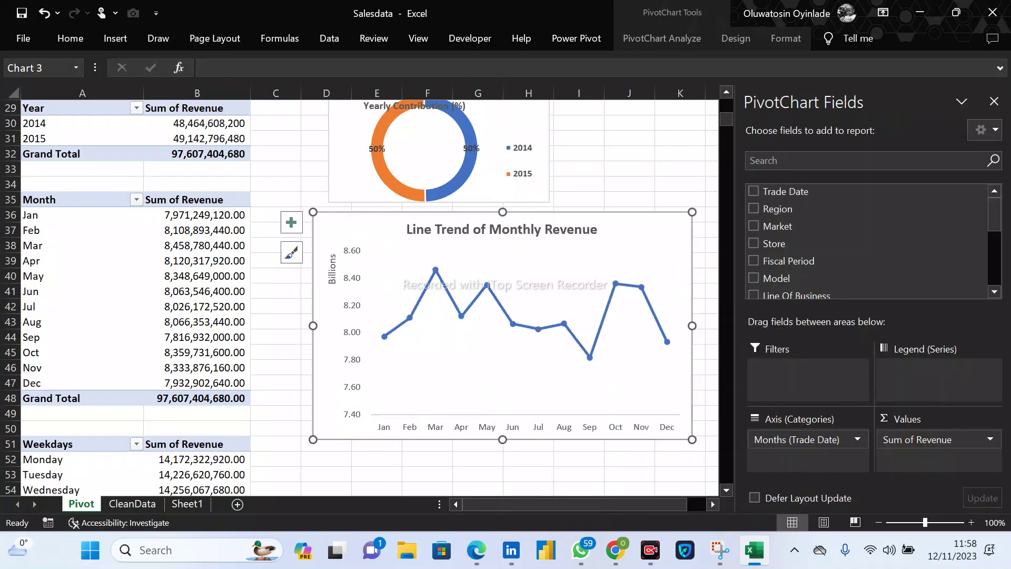
Make the vertical and horizontal axis labels of the monthly line chart bold.
click(352, 362)
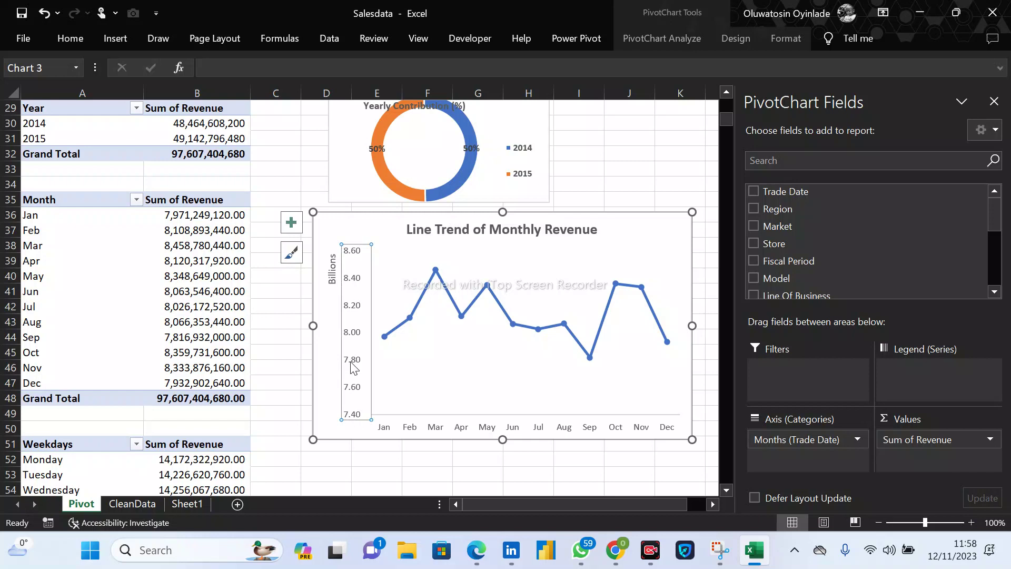
key(ctrl+b)
click(416, 431)
key(ctrl+b)
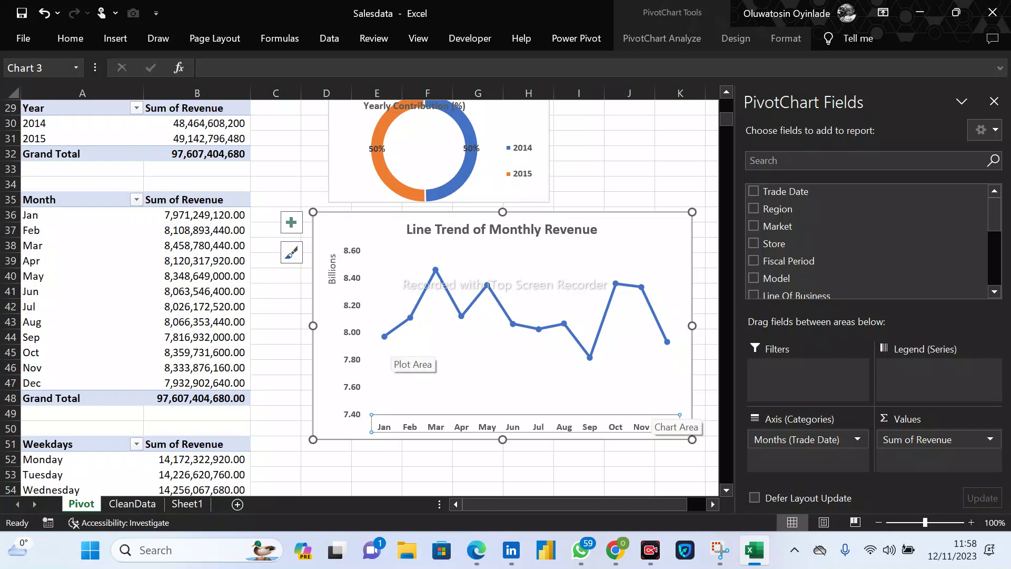
Widen the monthly line chart slightly and make its Billions display unit label bold.
mouse_move(393, 337)
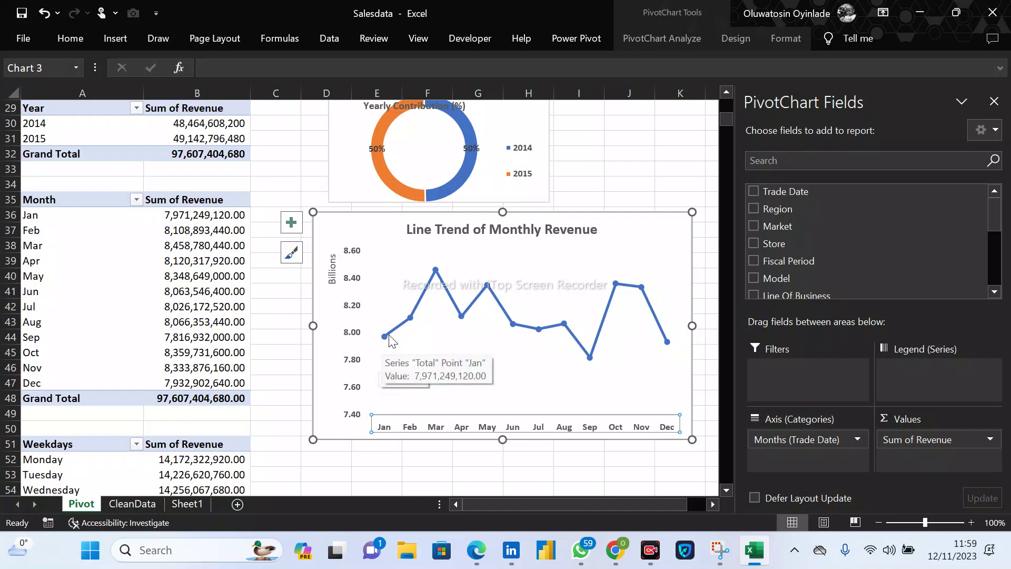
mouse_move(410, 319)
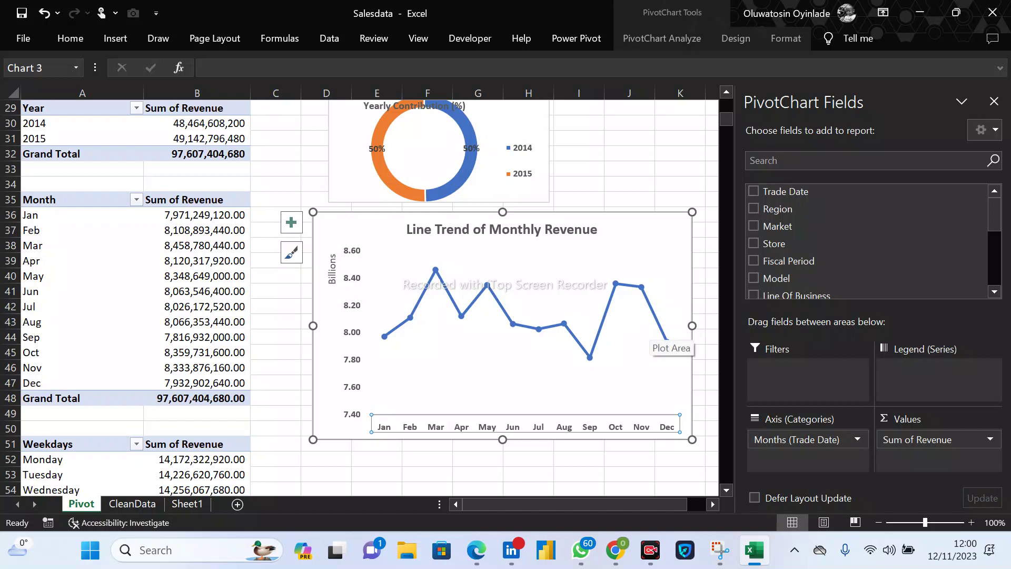
click(692, 325)
mouse_move(692, 325)
mouse_down()
mouse_move(565, 327)
mouse_move(700, 327)
mouse_up()
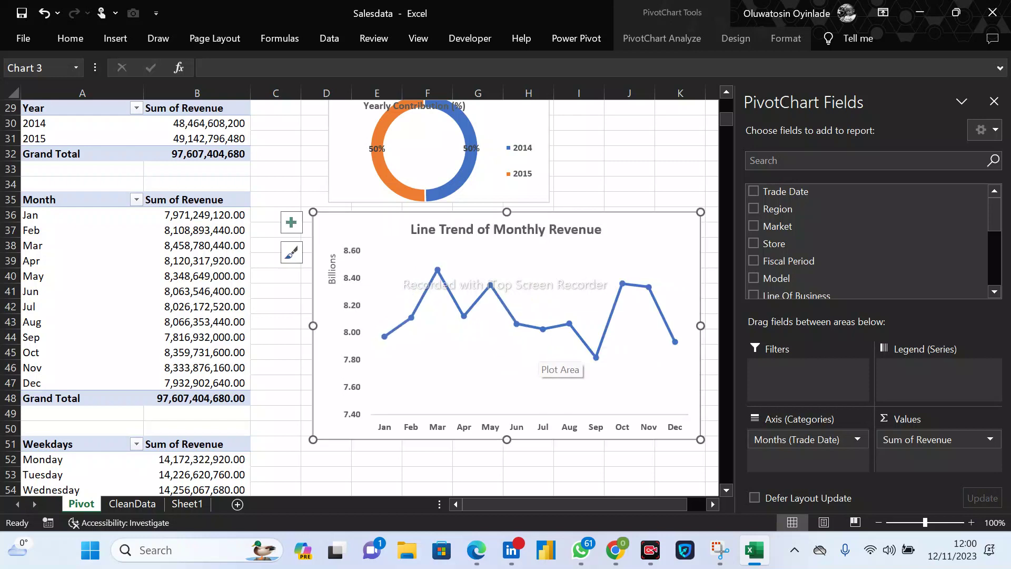
click(332, 274)
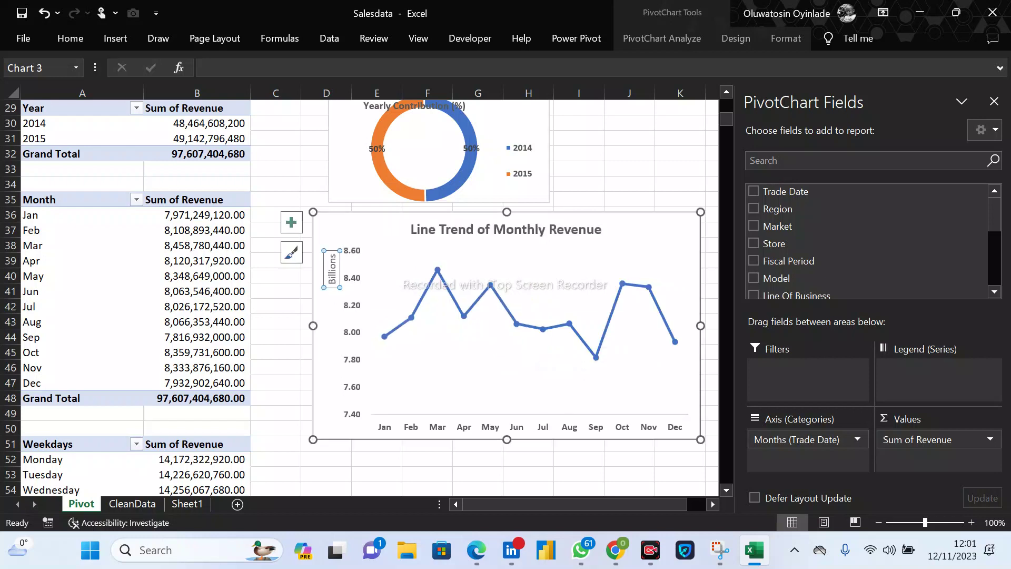
key(ctrl+b)
Extend the monthly line chart's title to read "Line Trend of Monthly Revenue (#' Billions)".
click(505, 229)
click(601, 229)
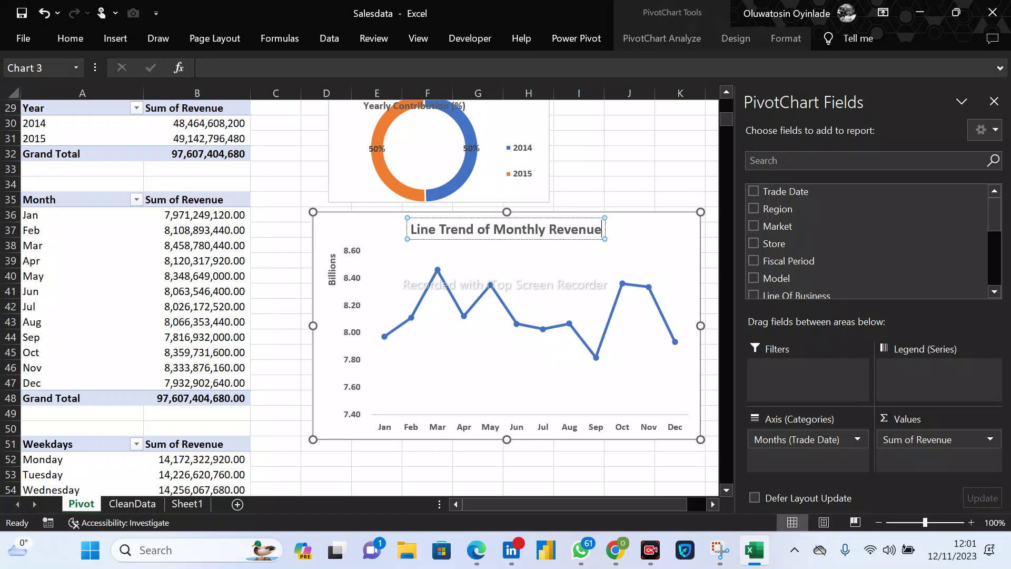
text((#)
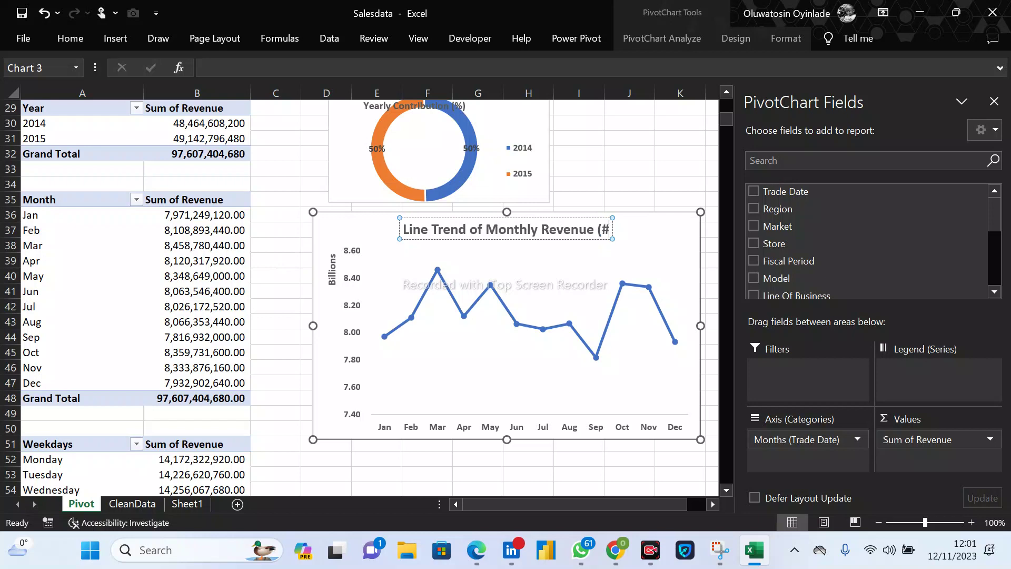
text(' Billion))
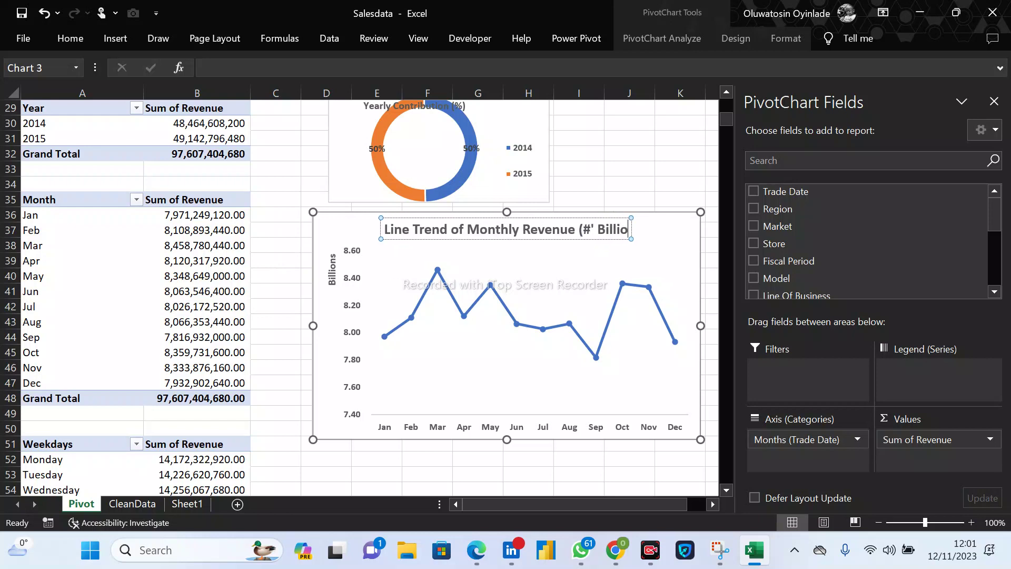
key(Left)
key(Left)
text(s)
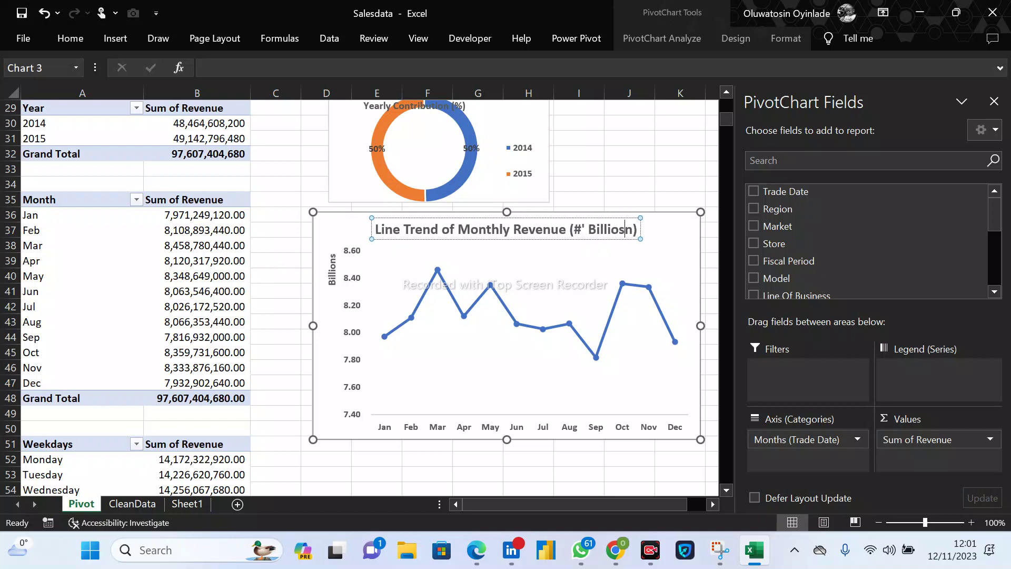
key(BackSpace)
key(Right)
text(s)
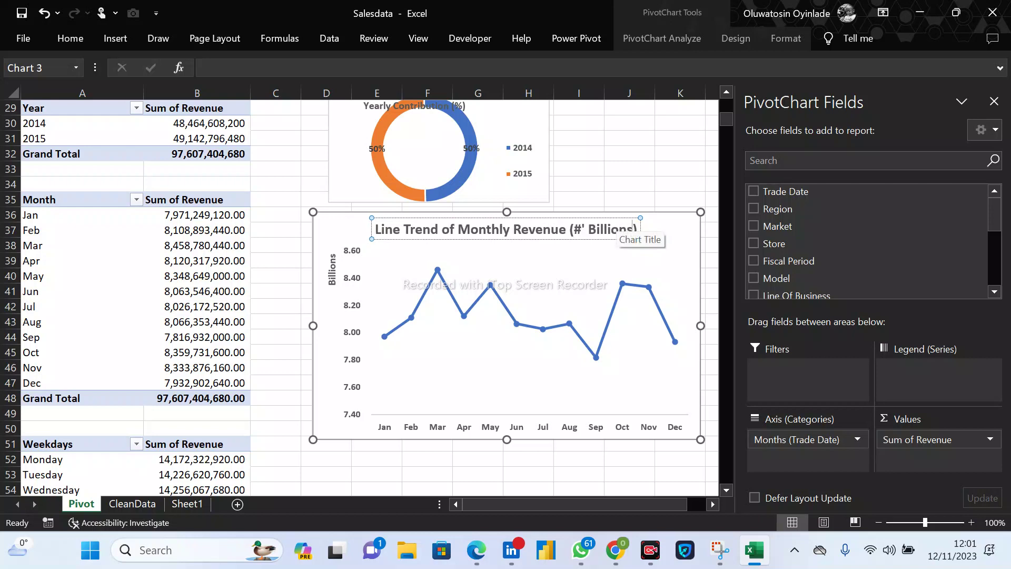
click(622, 259)
click(624, 230)
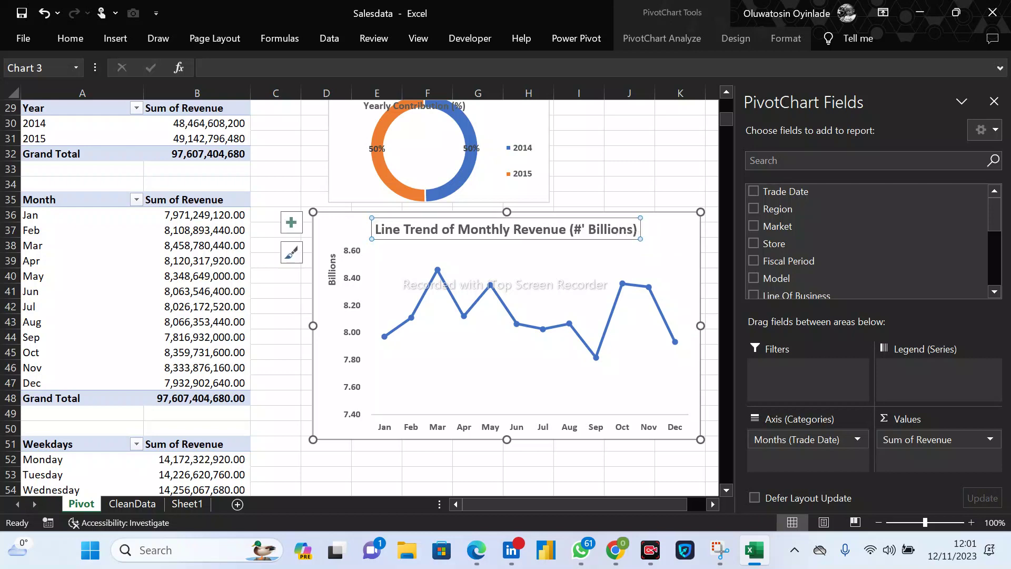
Set the font size of the monthly line chart's title to 10.
triple_click(581, 230)
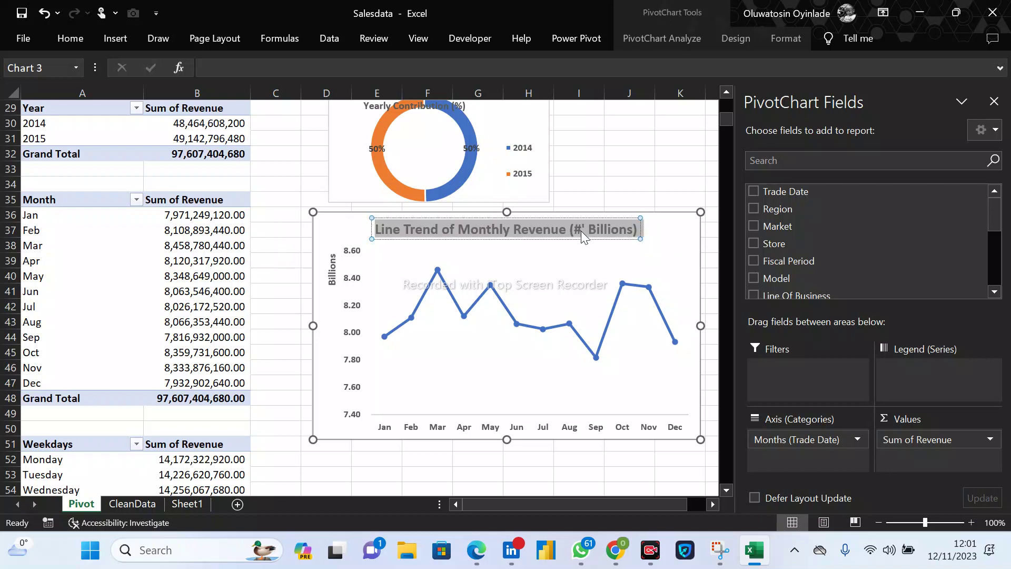
click(78, 31)
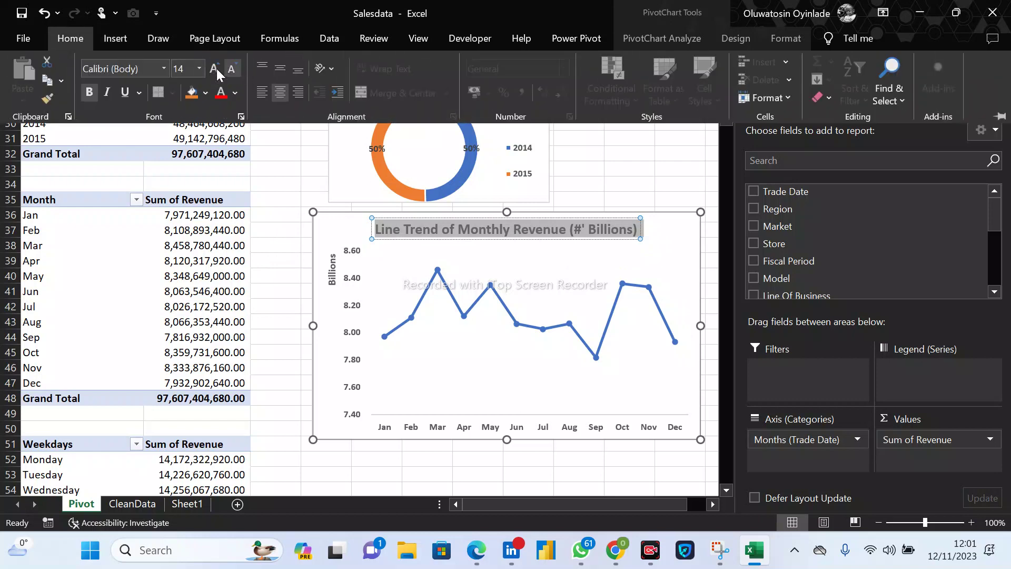
click(184, 69)
text(10-)
key(Return)
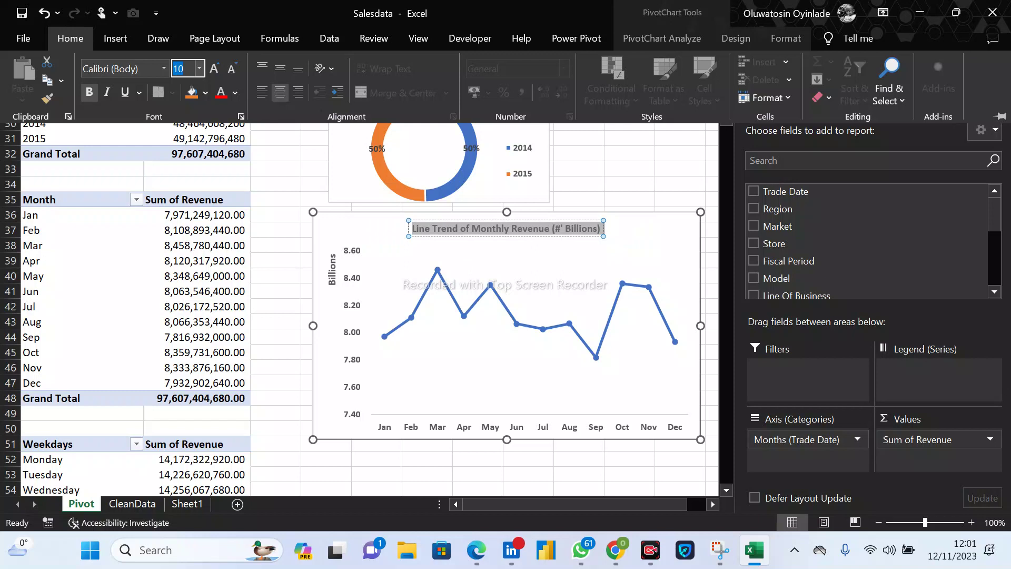
click(534, 283)
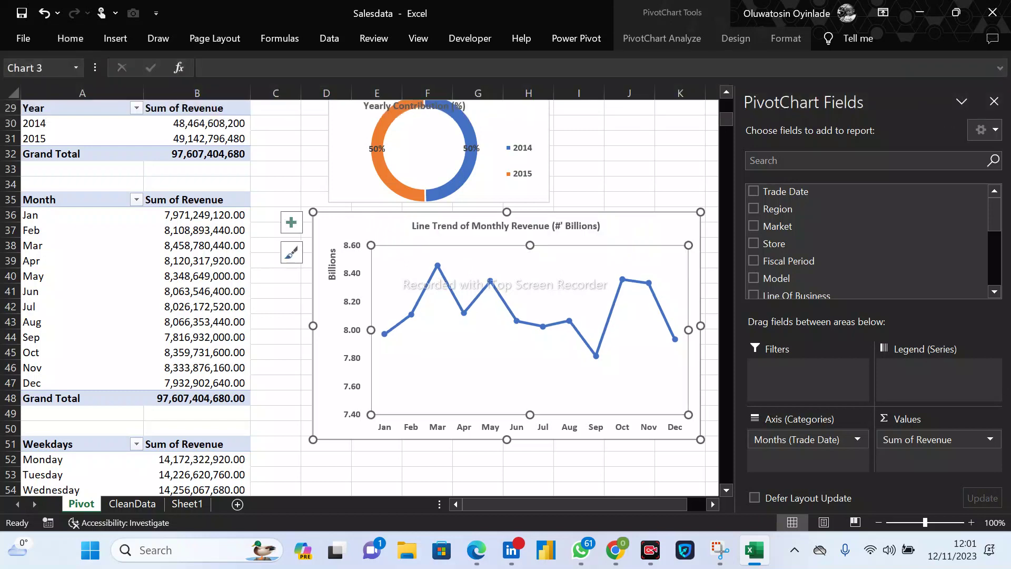
Move the monthly line chart closer to the Month pivot table so it starts in column C, below the doughnut chart.
key(Escape)
drag(527, 243, 529, 239)
click(529, 251)
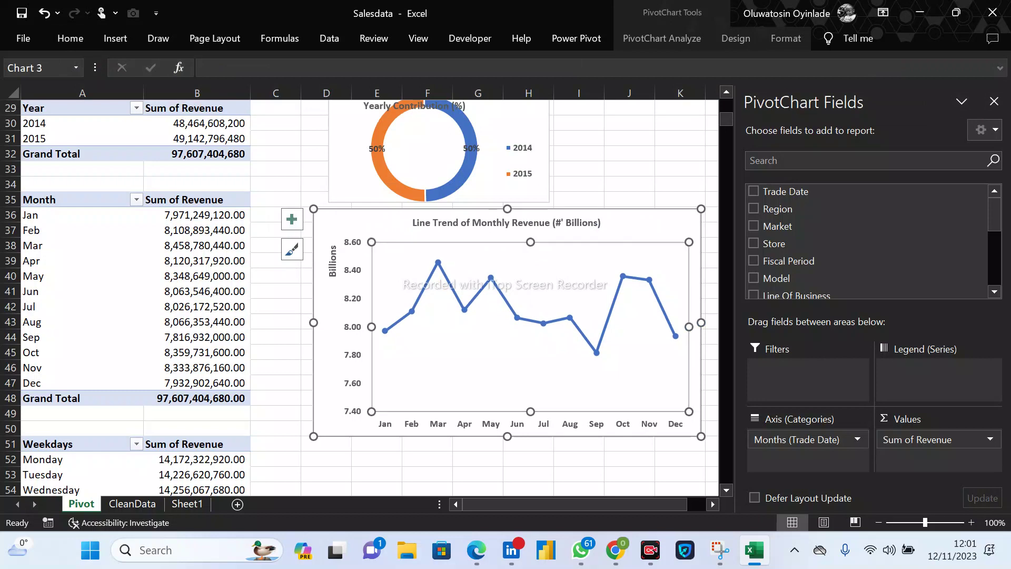
drag(694, 245, 651, 250)
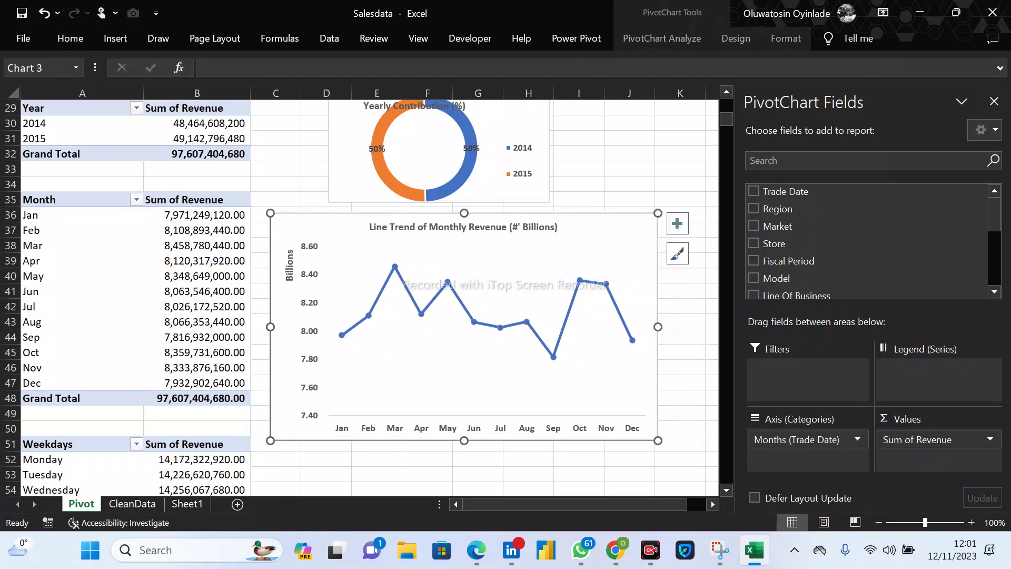
Add data labels to the monthly line chart and make them bold.
click(678, 224)
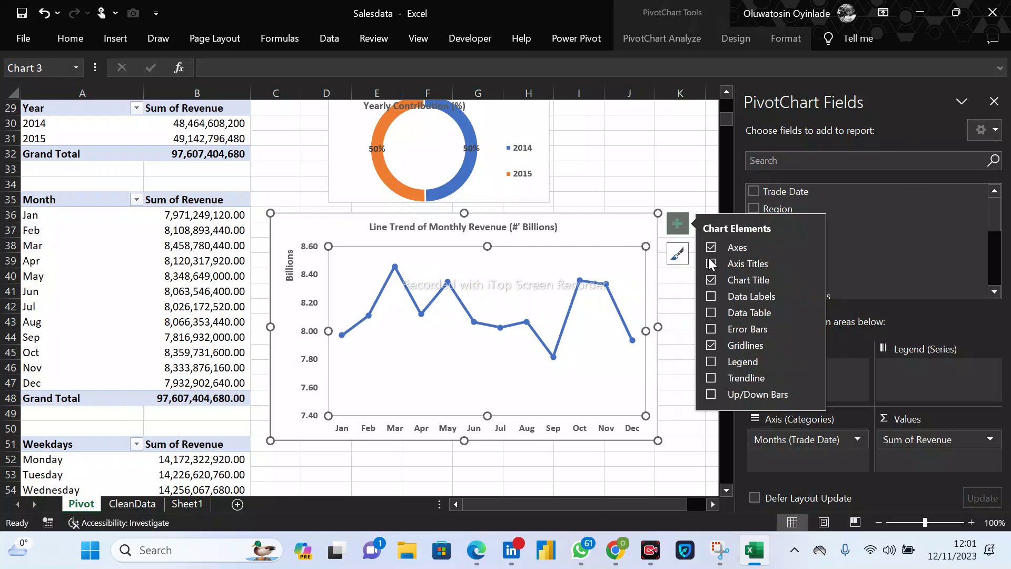
click(712, 296)
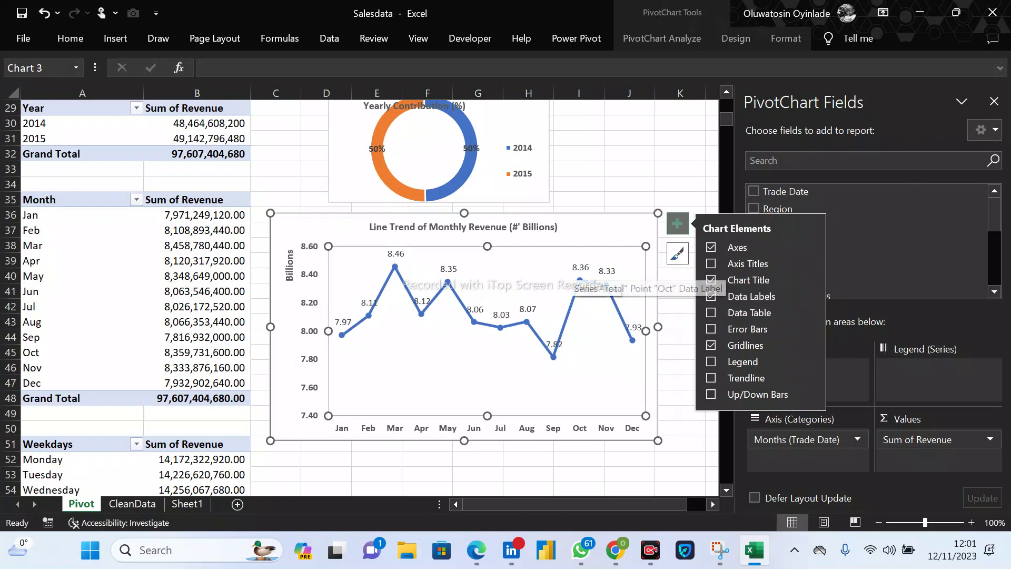
click(581, 268)
key(ctrl+b)
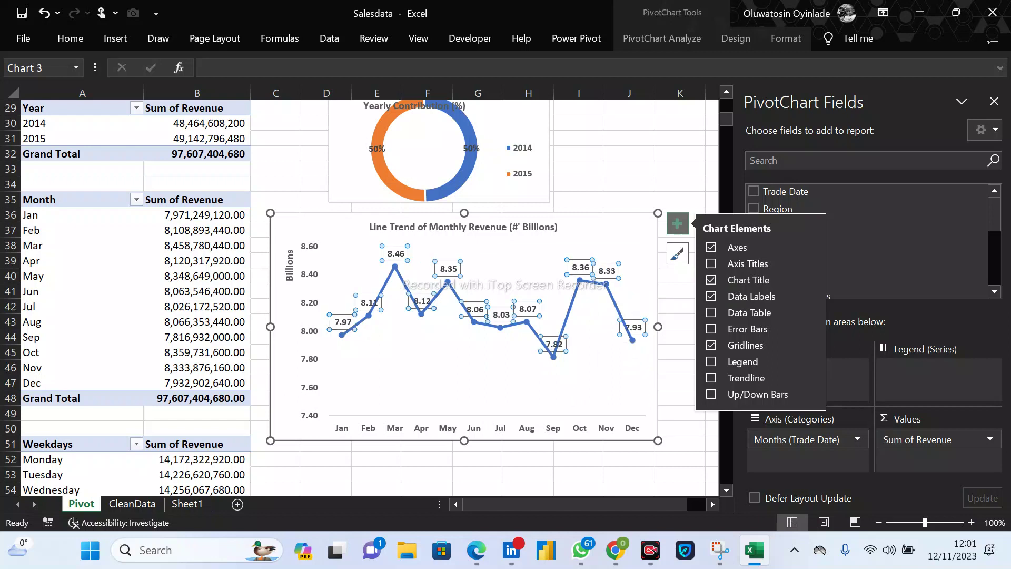
key(Escape)
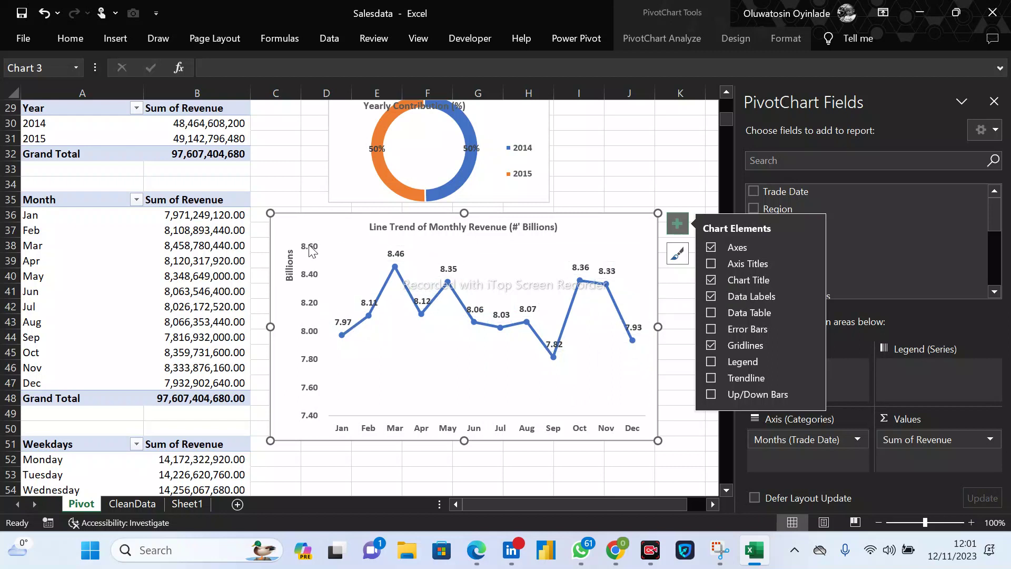
Delete the vertical axis from the monthly line chart and narrow the chart so it spans columns D to J.
click(310, 251)
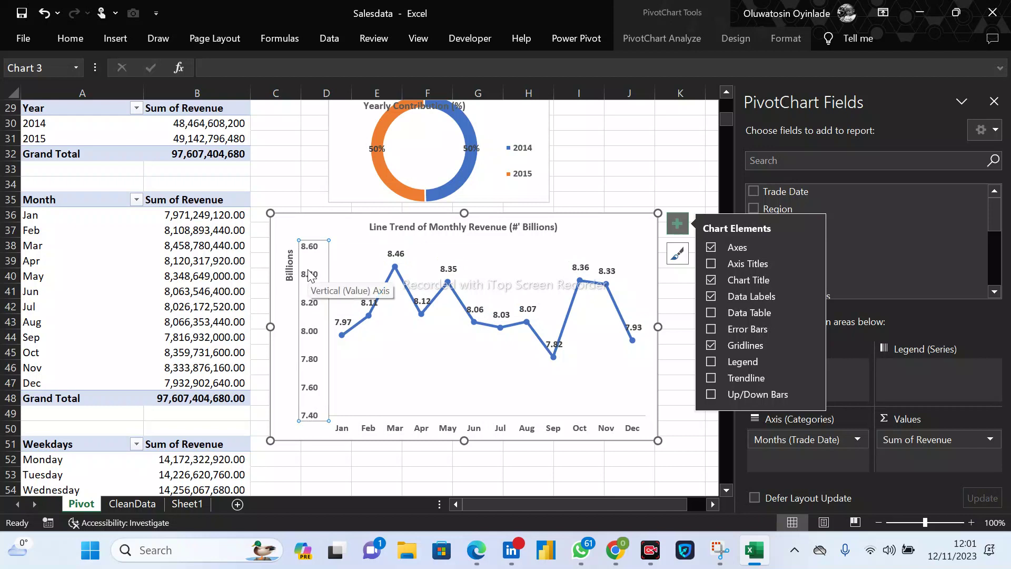
click(369, 303)
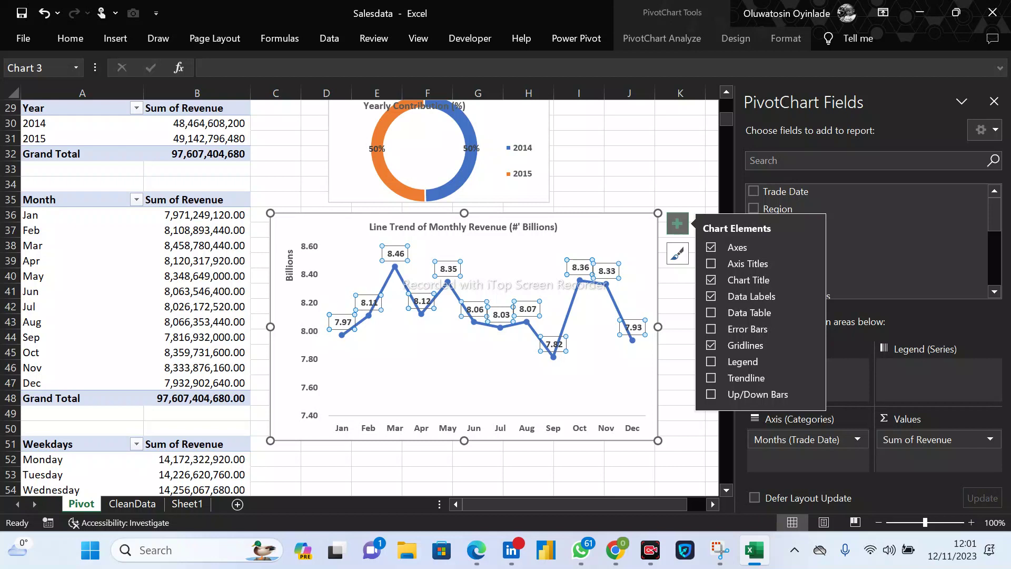
click(313, 281)
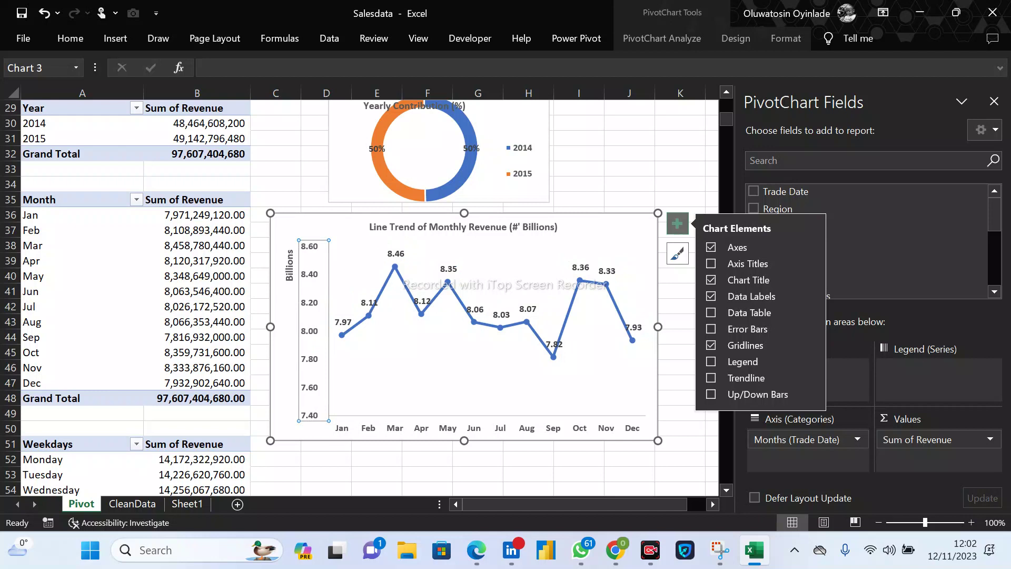
click(501, 315)
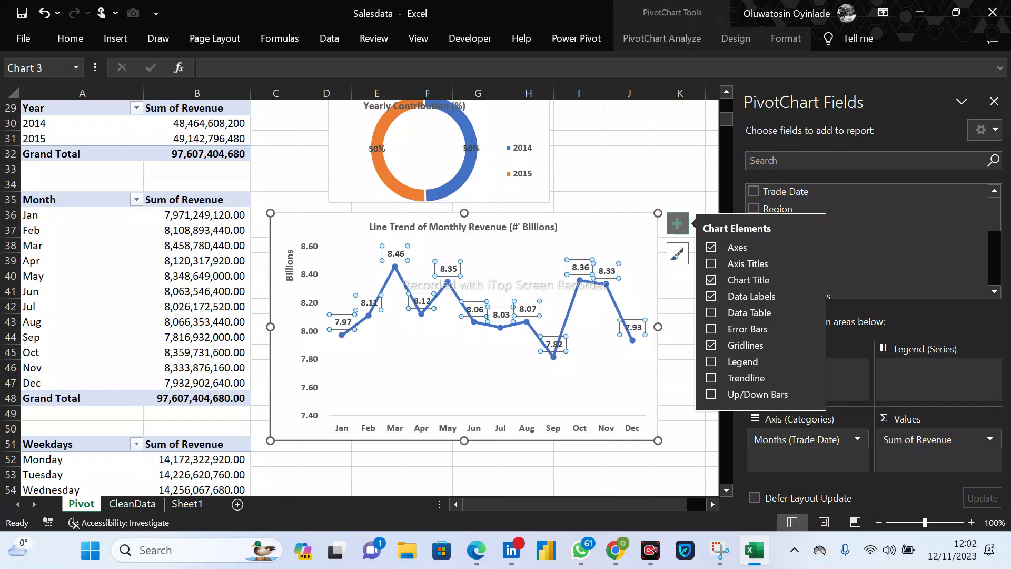
click(313, 258)
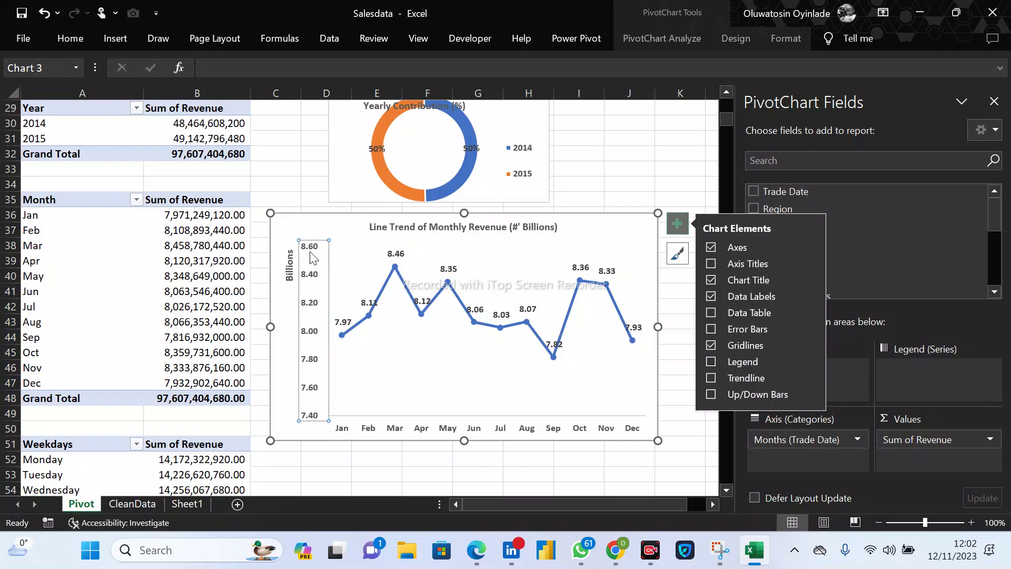
key(Delete)
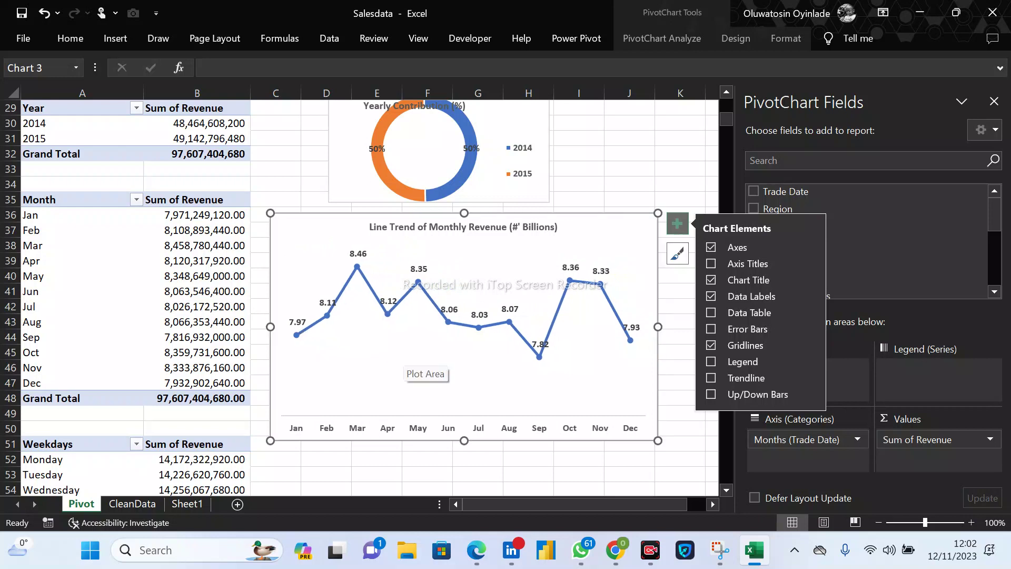
mouse_move(657, 323)
mouse_down()
mouse_move(633, 314)
mouse_move(687, 325)
mouse_move(651, 324)
mouse_move(656, 304)
mouse_up()
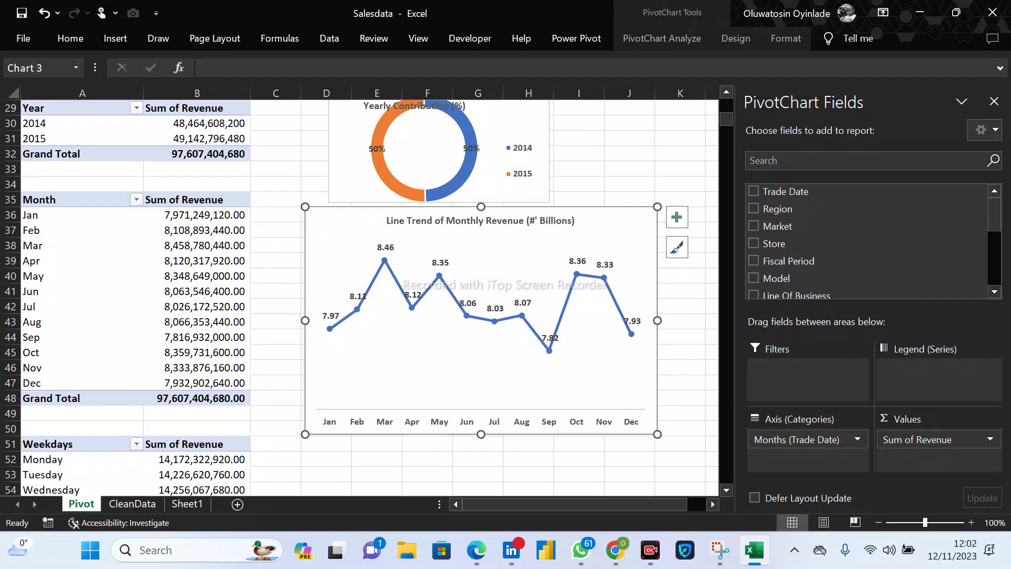
Insert a Line with Markers chart from the Weekdays pivot table, then place and size it beside that table below the monthly chart.
scroll(492, 366, down, 3)
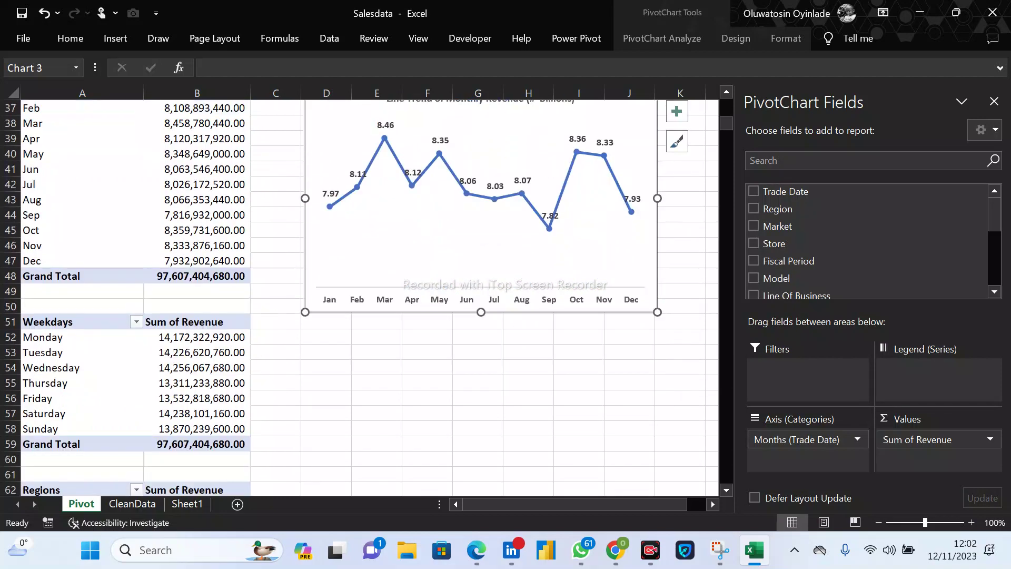
drag(82, 322, 197, 444)
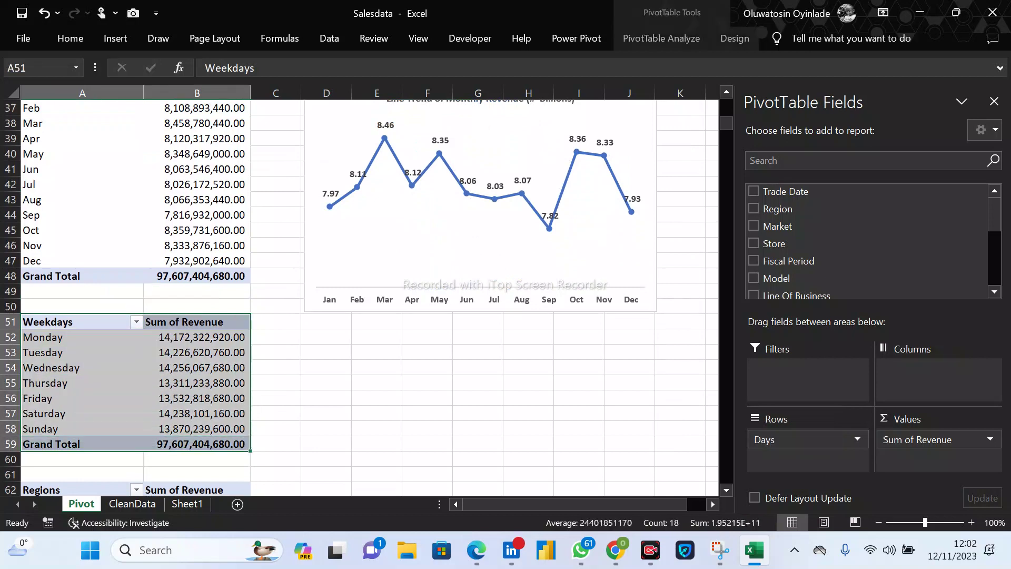
click(118, 36)
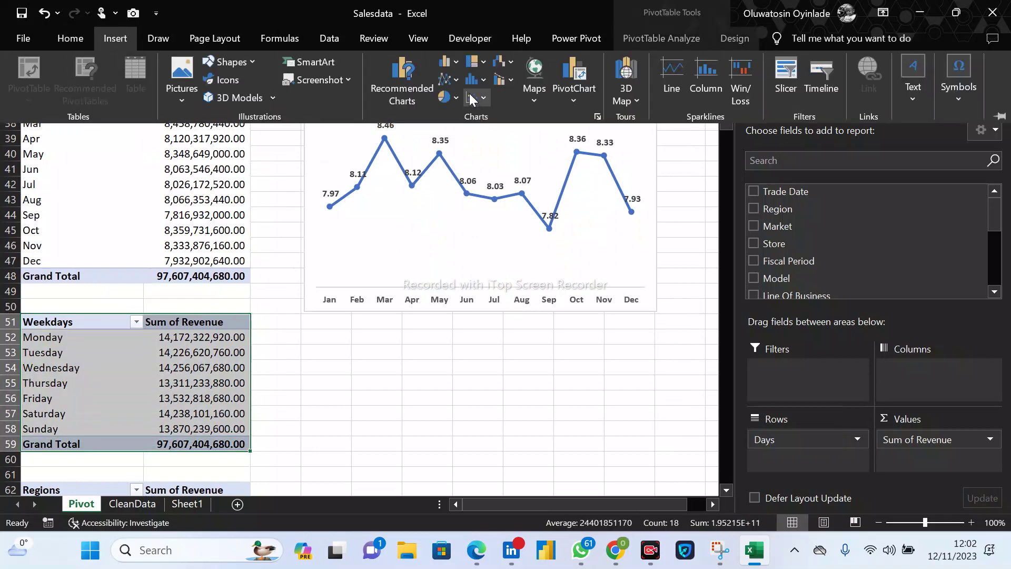
click(457, 80)
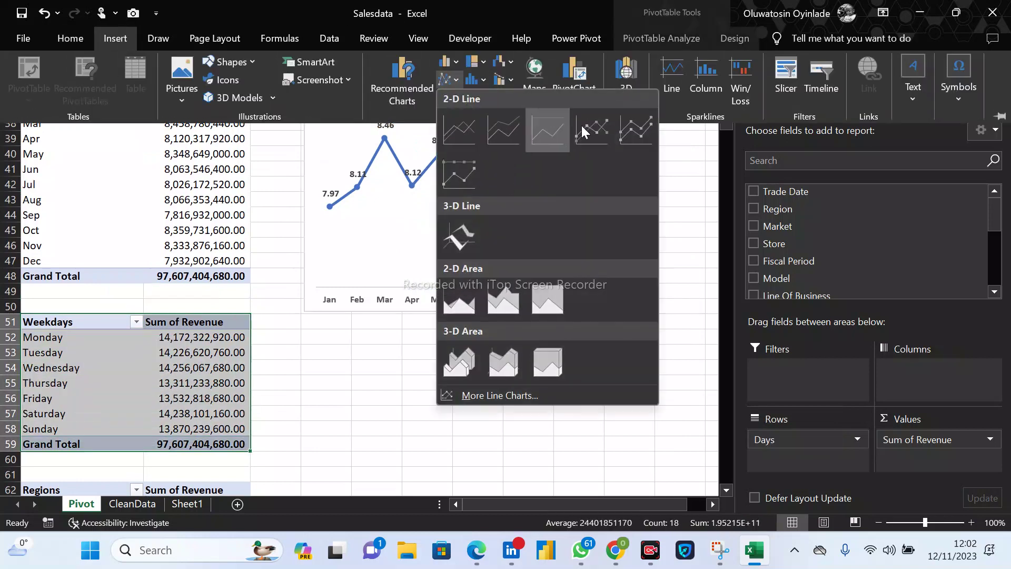
click(606, 138)
drag(441, 269, 549, 379)
scroll(549, 379, down, 4)
drag(669, 350, 622, 299)
drag(587, 153, 600, 188)
drag(620, 319, 617, 302)
click(538, 229)
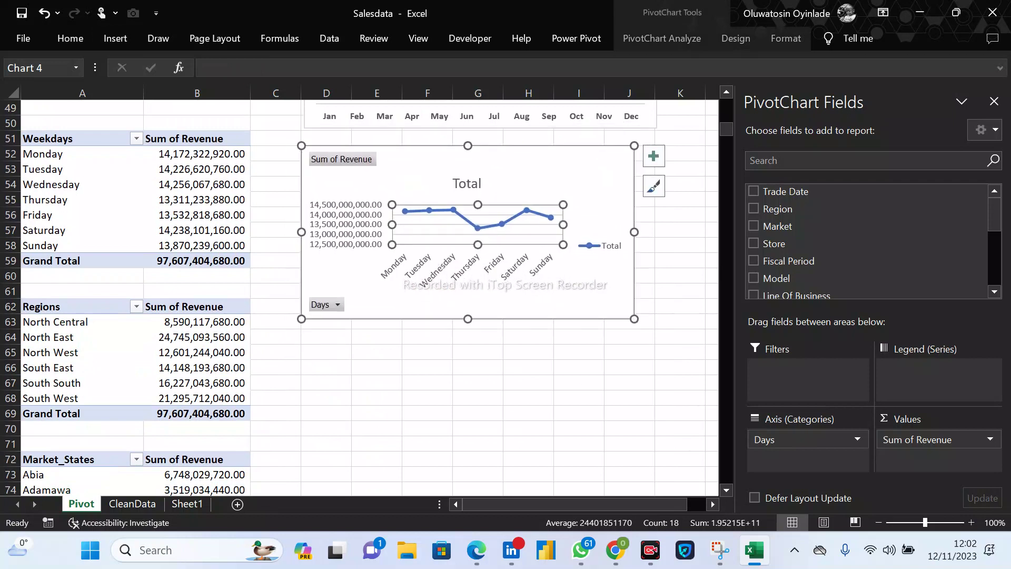
Delete the "Total" title from the weekday line chart and extend its plot area downward.
click(467, 183)
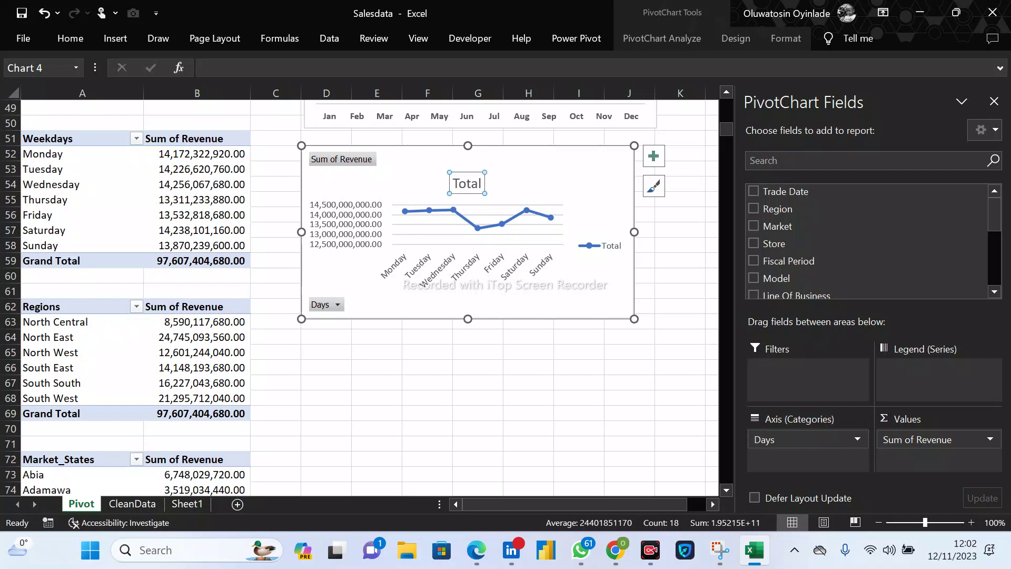
key(Delete)
click(488, 246)
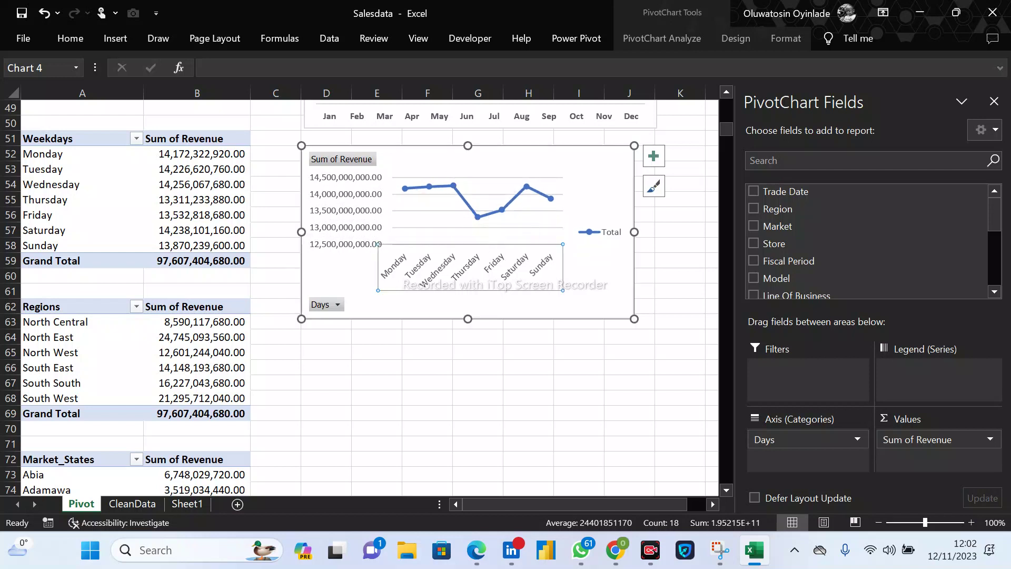
click(493, 232)
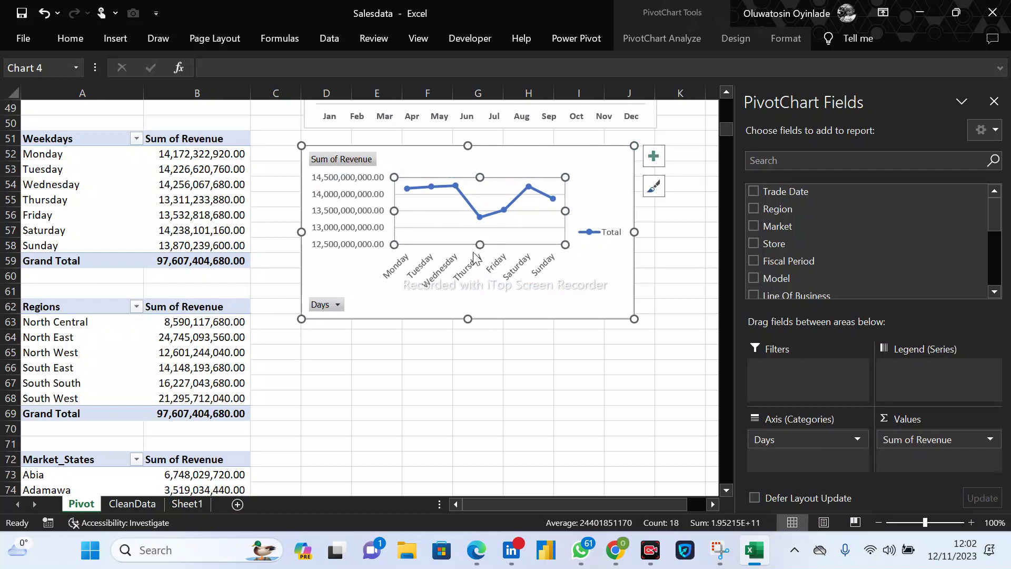
drag(565, 245, 565, 271)
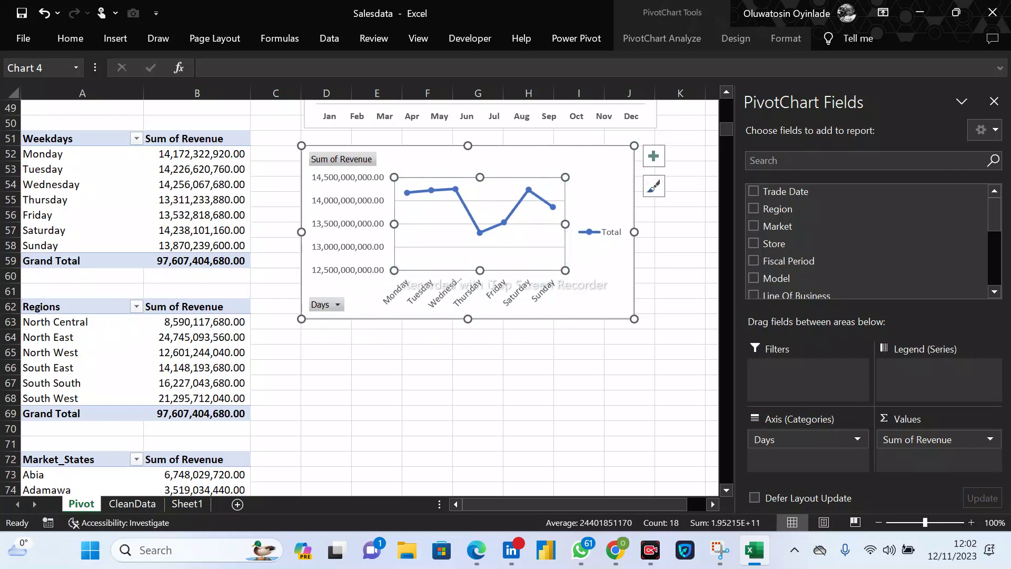
Delete the legend from the weekday line chart and widen the plot area to fill the freed space.
click(616, 237)
key(Delete)
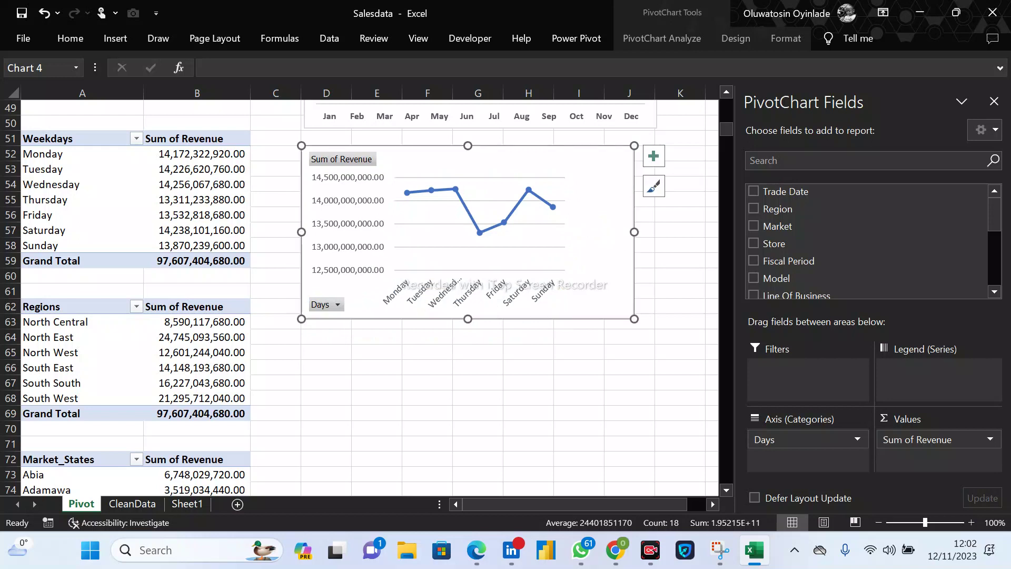
click(563, 231)
drag(566, 224, 624, 224)
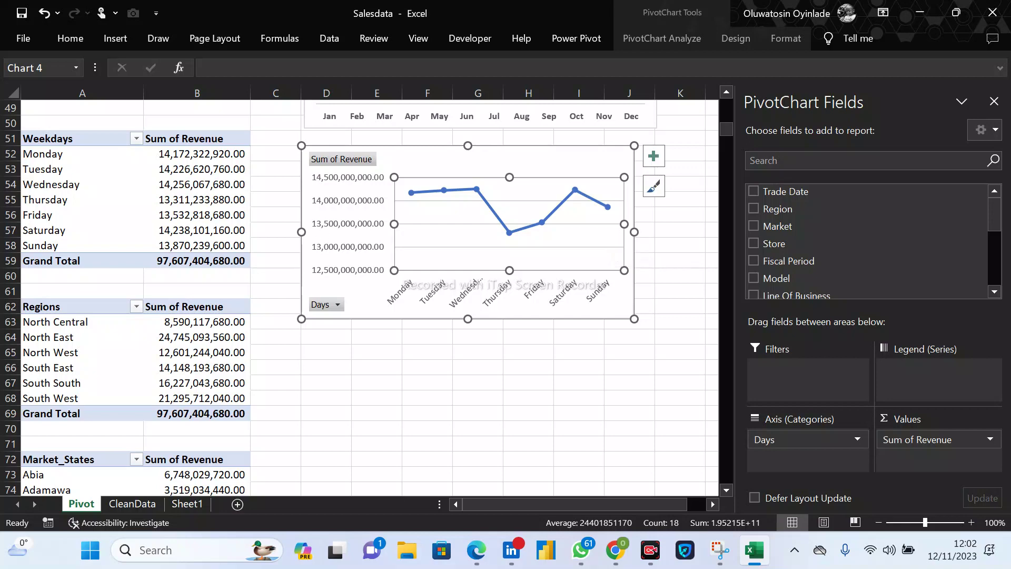
Move the weekday line chart slightly further down beneath the monthly line chart.
right_click(352, 214)
click(343, 212)
drag(383, 158, 372, 161)
click(358, 212)
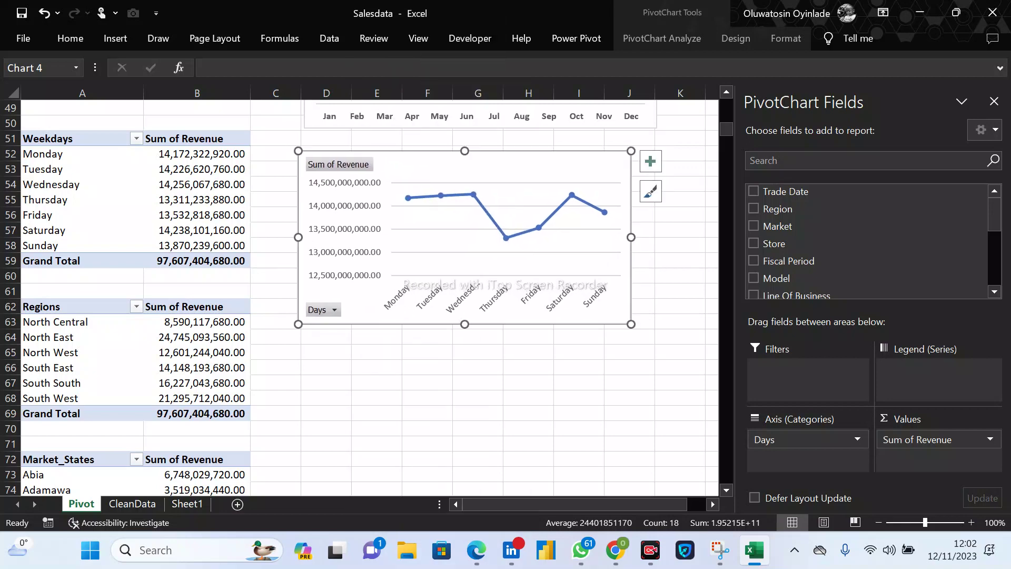
Set the display units of the weekday line chart's value axis to Trillions and nudge the chart slightly downward.
right_click(359, 213)
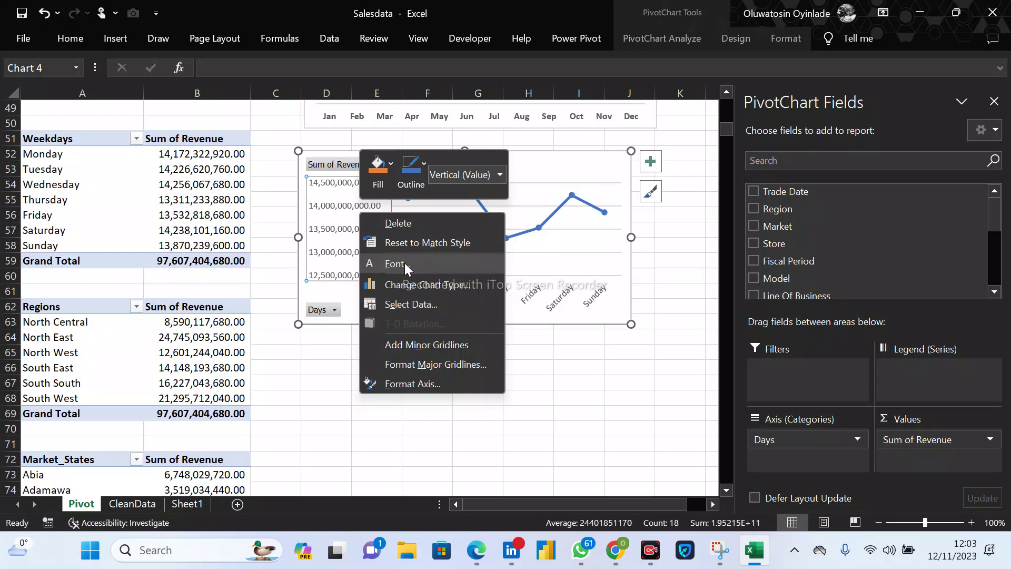
click(458, 382)
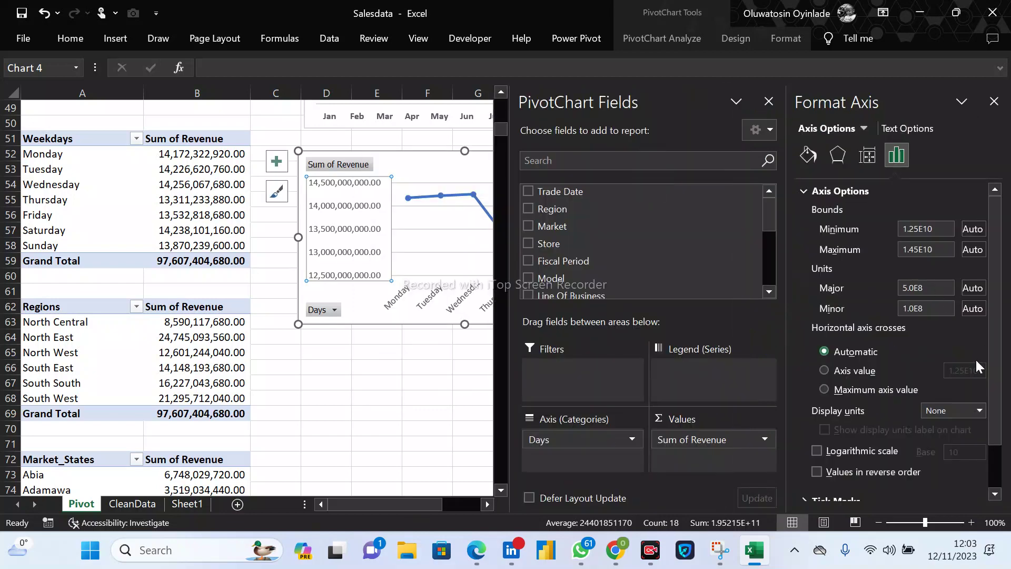
scroll(975, 422, down, 1)
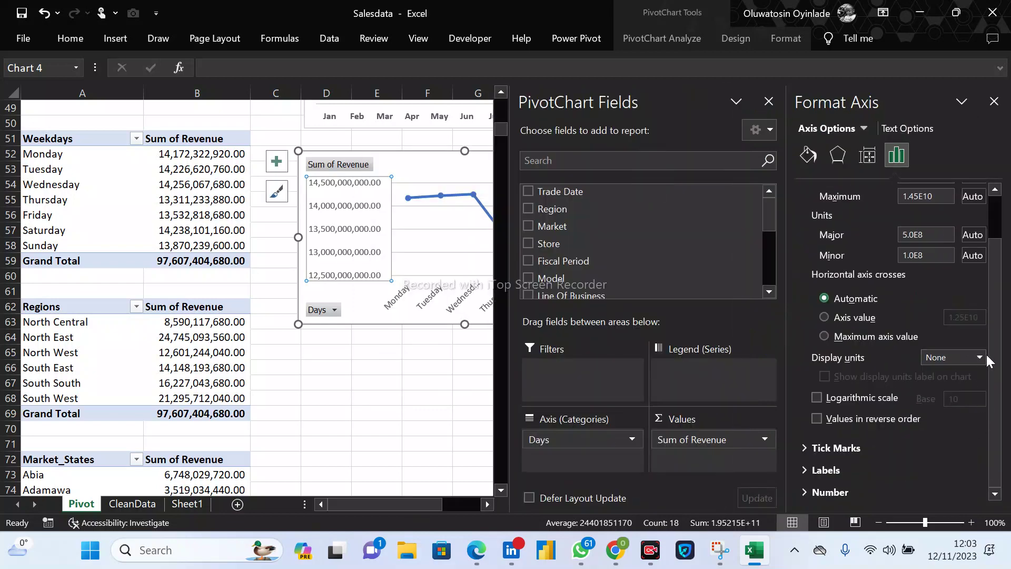
click(979, 358)
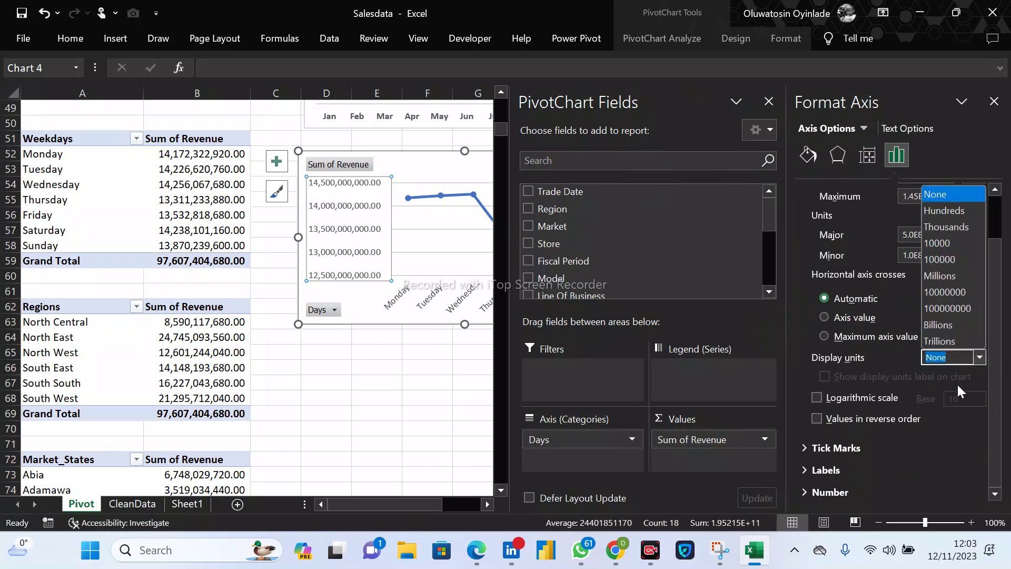
click(945, 326)
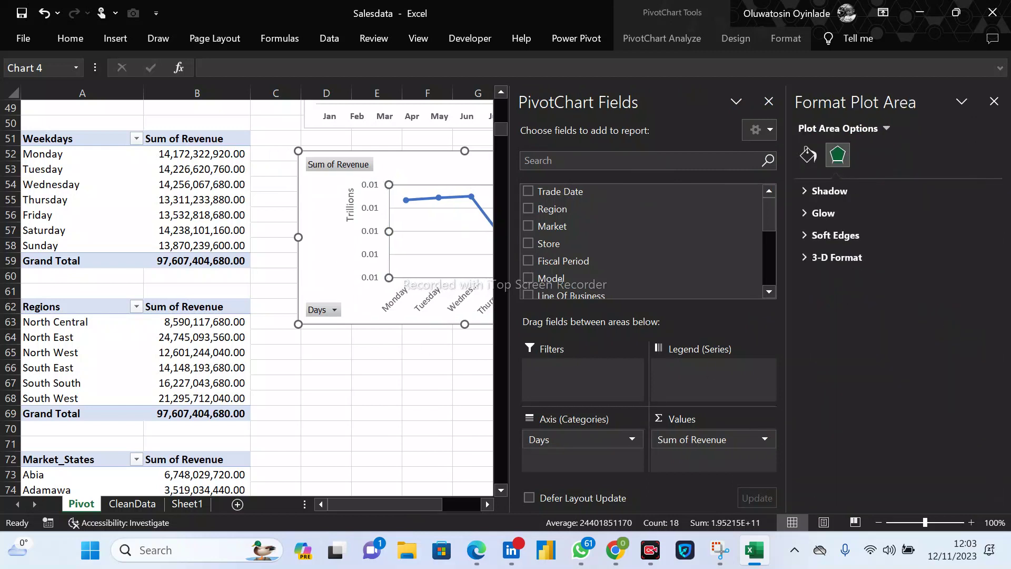
click(994, 102)
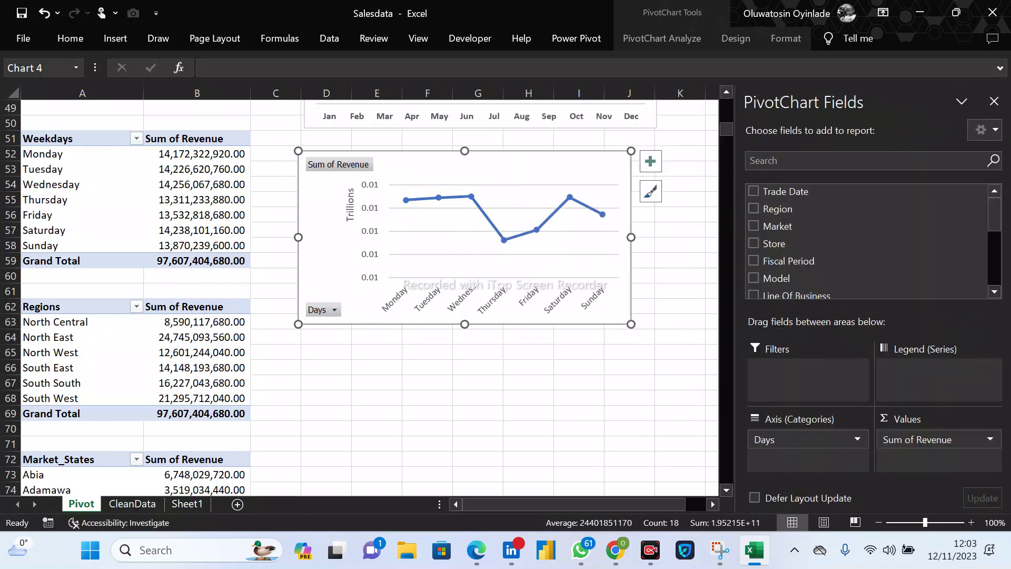
drag(497, 236, 497, 238)
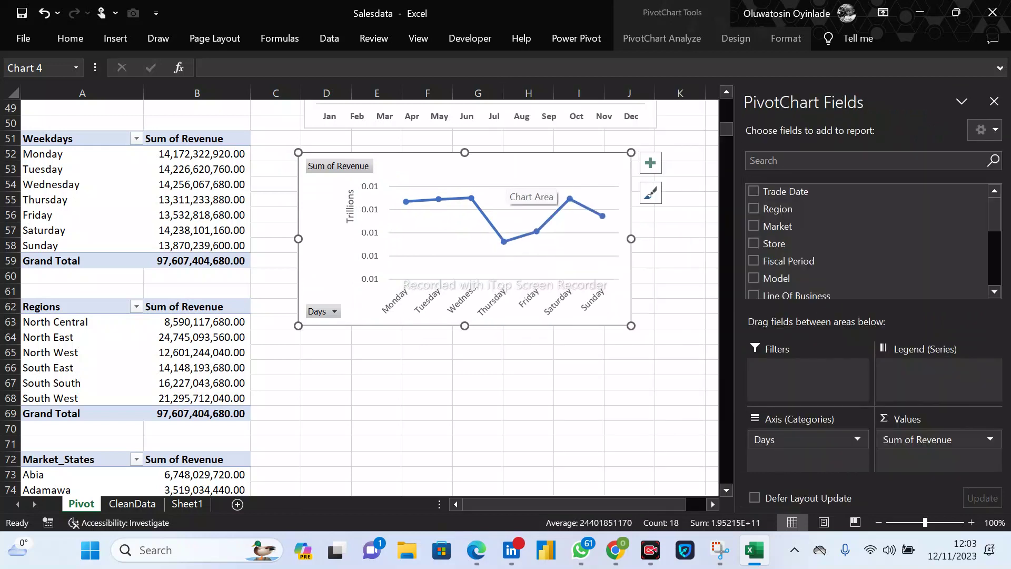
Insert a 2-D Clustered Column chart from the Weekdays pivot table, narrow it and move it beside the table.
drag(53, 139, 211, 245)
click(113, 33)
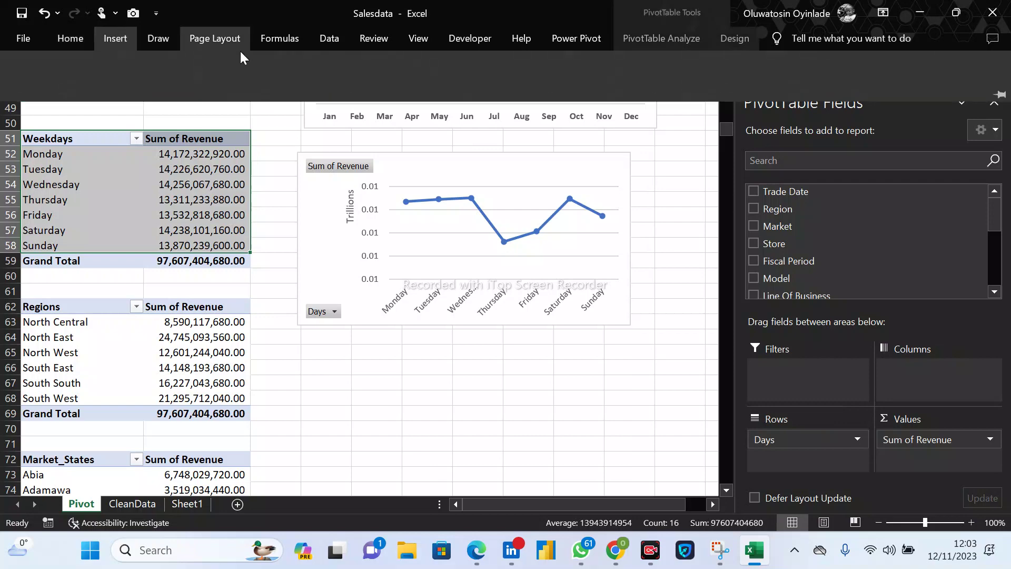
click(458, 63)
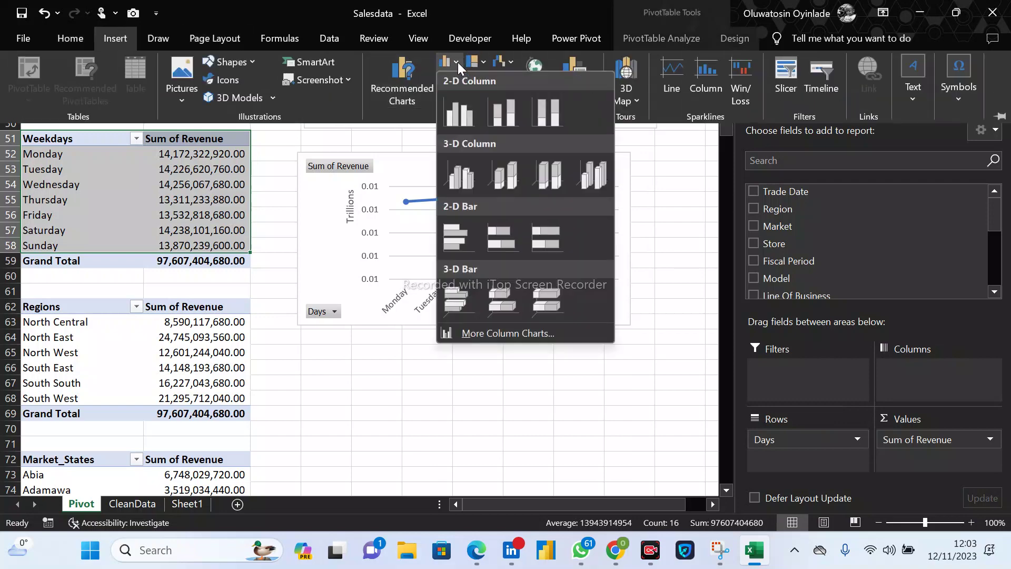
click(459, 125)
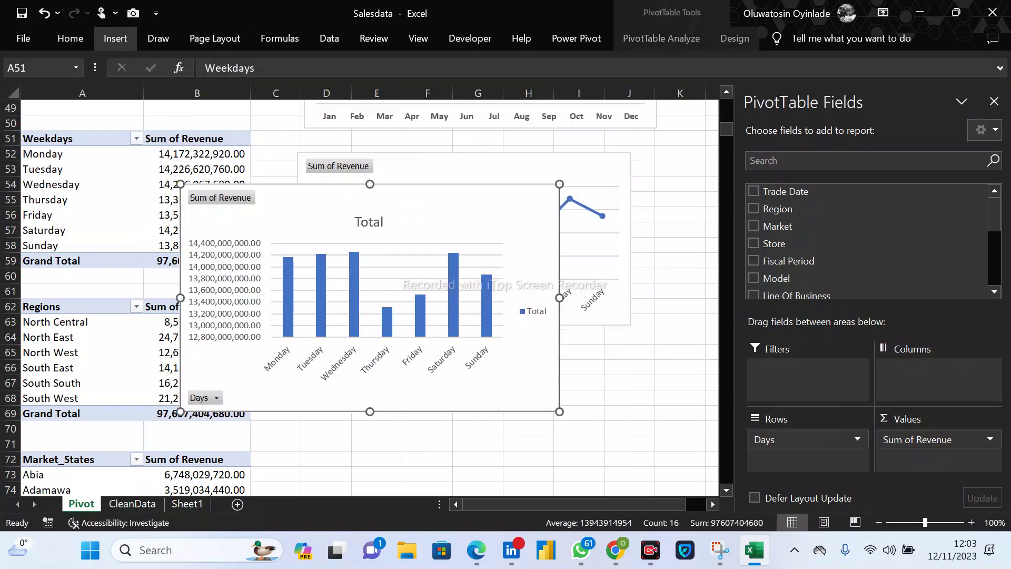
drag(485, 321, 561, 236)
drag(710, 324, 616, 324)
drag(561, 236, 532, 293)
drag(571, 382, 553, 348)
Delete the weekday line chart and move the weekday column chart into its place below the monthly chart.
click(569, 173)
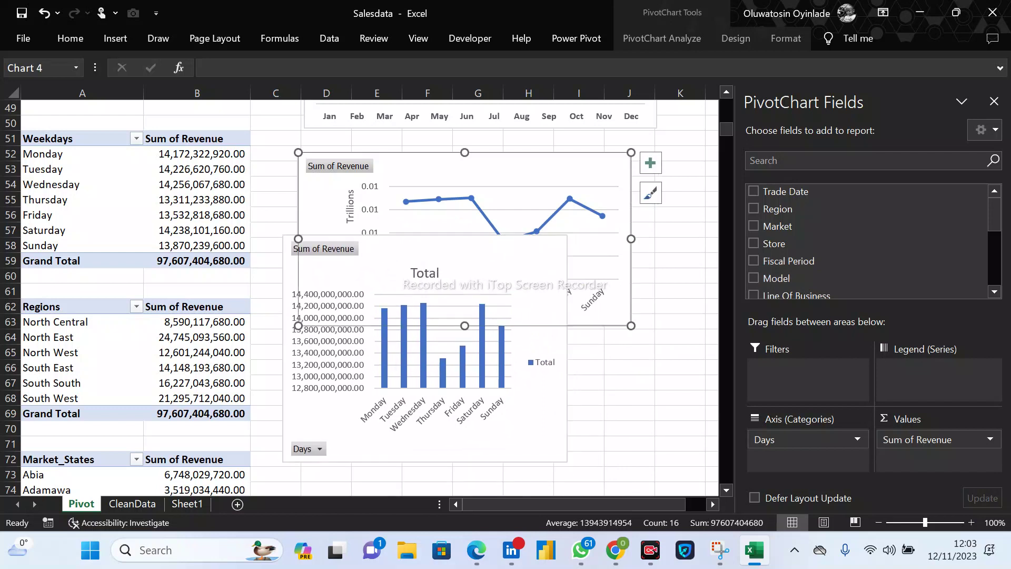
key(Delete)
drag(565, 346, 639, 241)
Delete the legend from the weekday column chart and retitle the chart "Total Revenue by Weekdays".
click(622, 258)
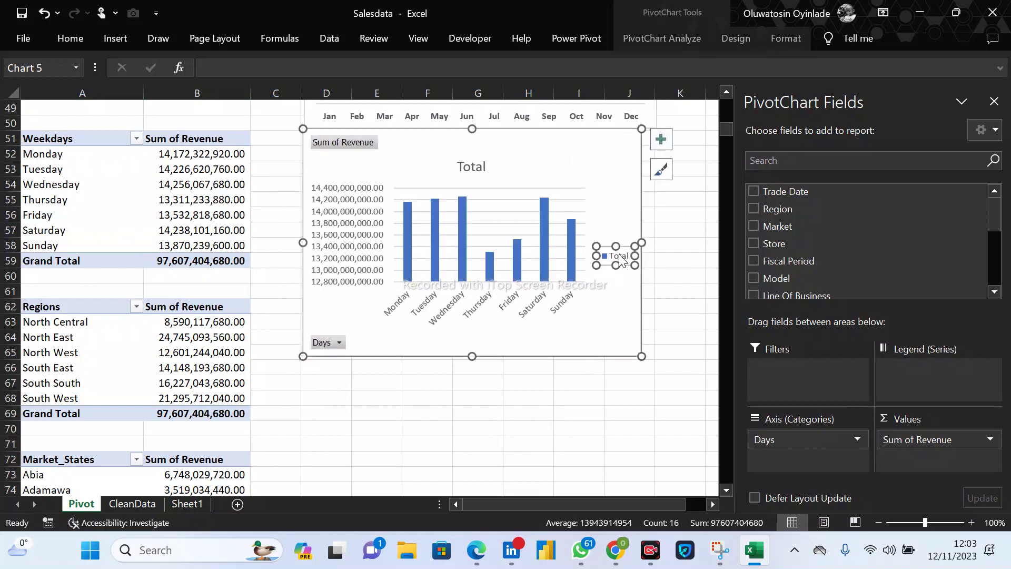
key(Delete)
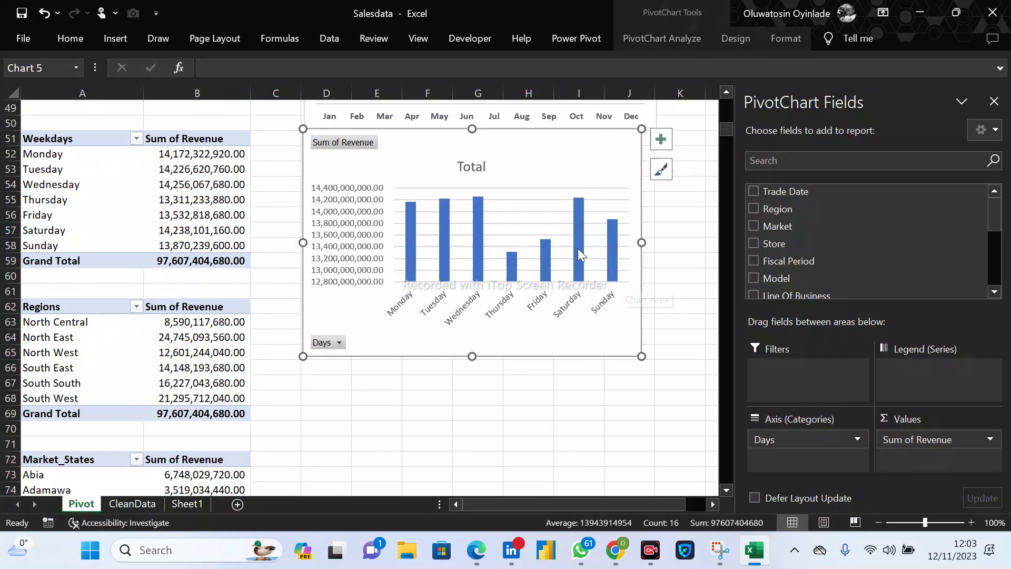
click(524, 200)
click(473, 167)
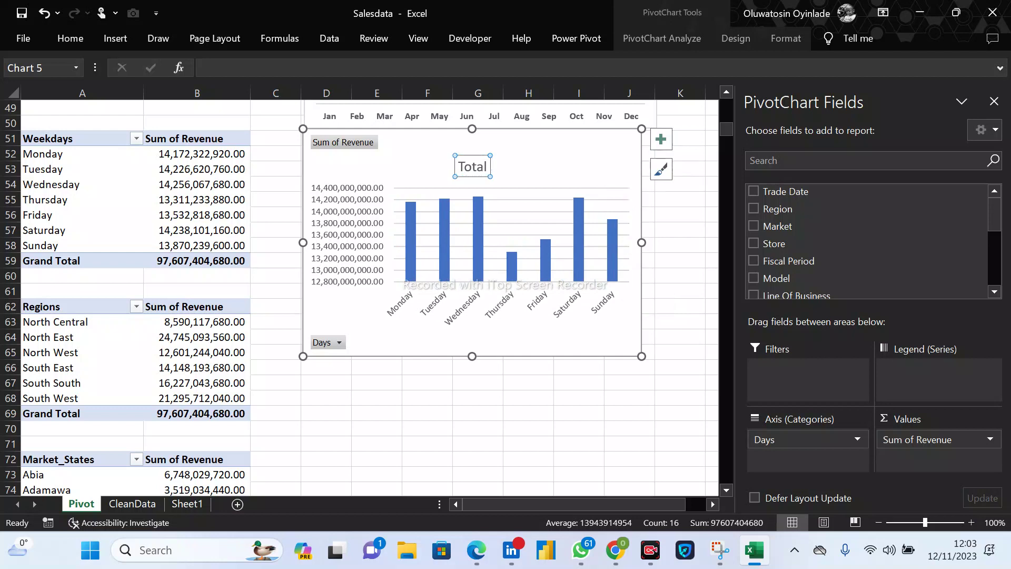
double_click(473, 168)
text(Tiota)
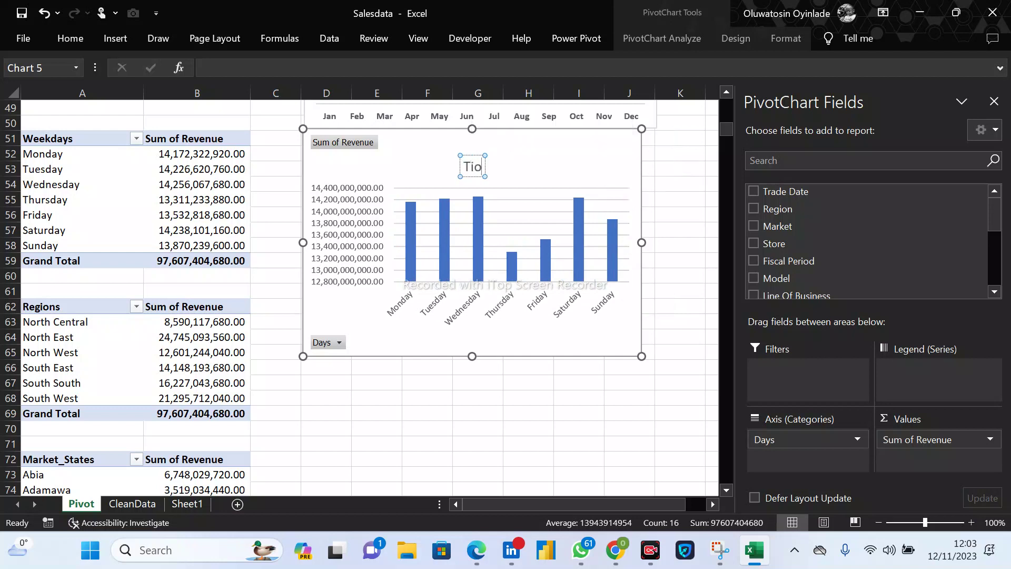
key(BackSpace)
key(BackSpace)
key(BackSpace)
key(BackSpace)
text(otal Revenue)
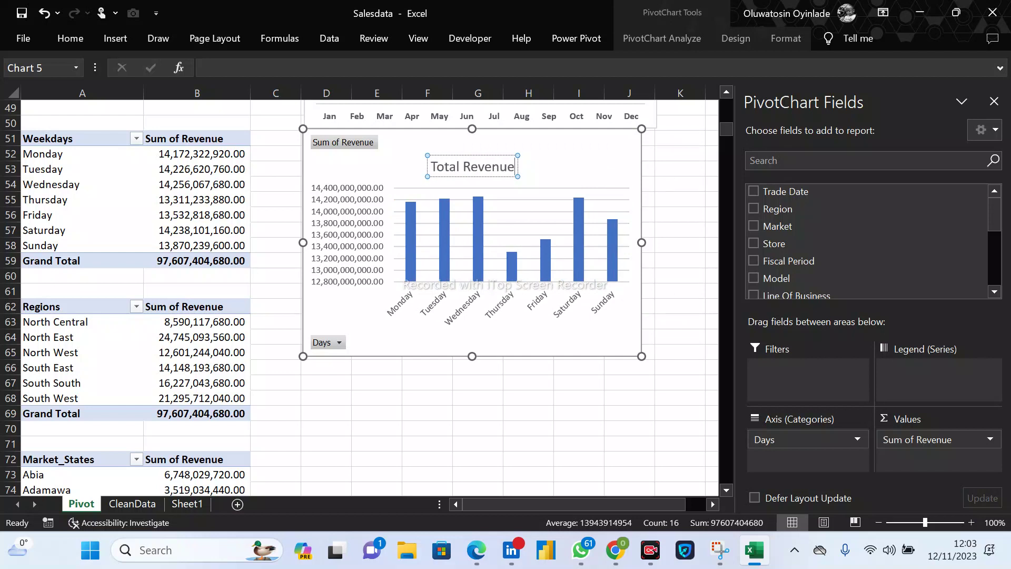
text( by Weekdays)
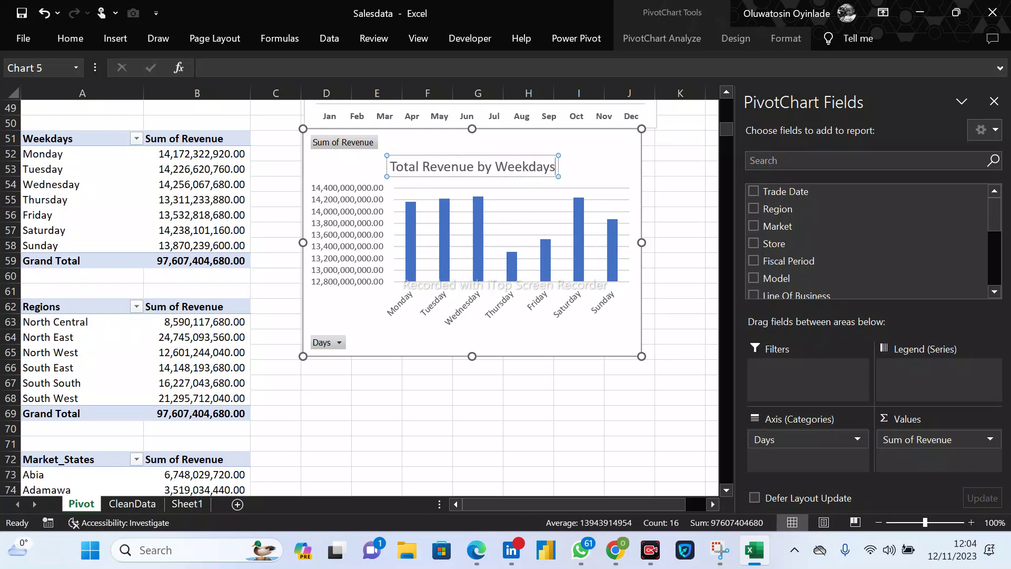
Make the weekday column chart's title bold and set its font size to 10.
key(ctrl+a)
key(ctrl+b)
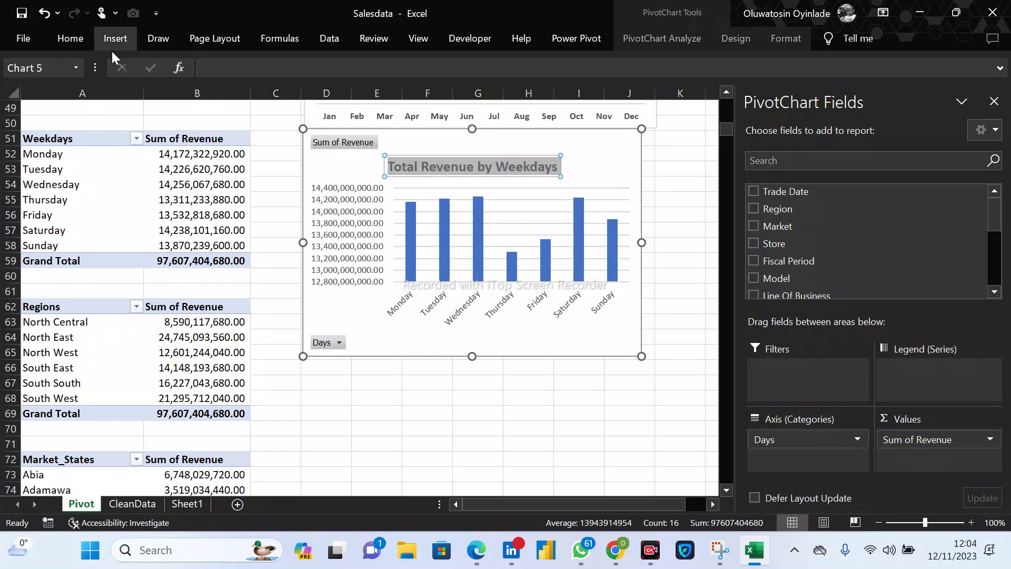
key(alt+h)
click(179, 69)
text(10)
key(Return)
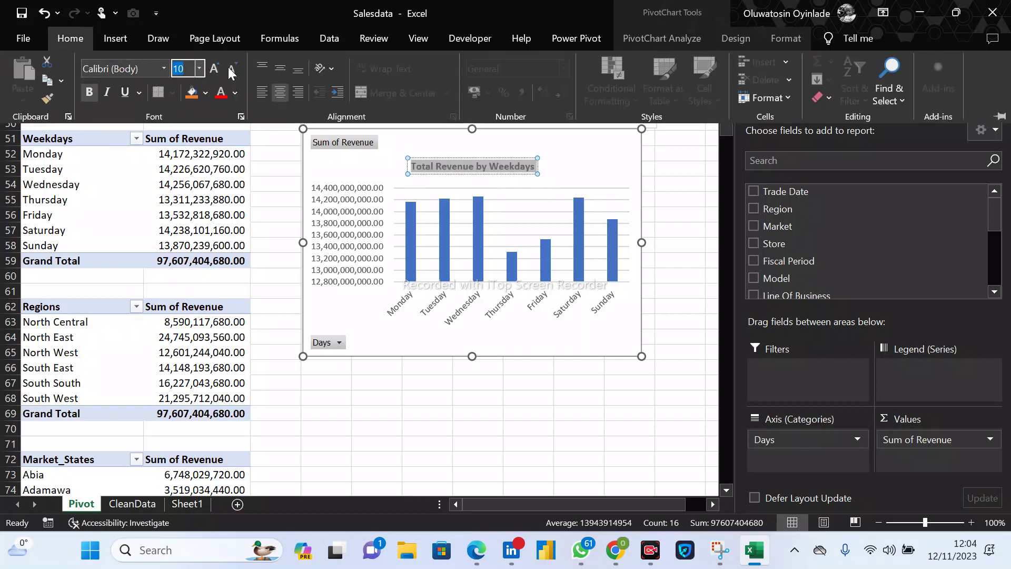
Extend the weekday column chart's plot area upward and reposition the title above the columns.
click(598, 228)
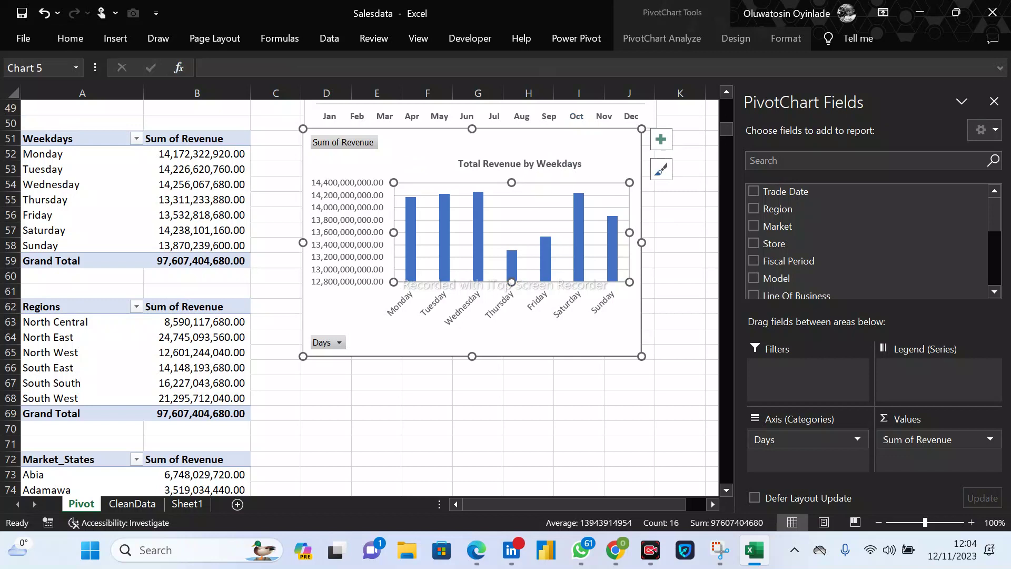
mouse_move(511, 182)
mouse_down()
mouse_move(512, 161)
mouse_move(522, 157)
mouse_move(503, 145)
mouse_up()
click(522, 164)
Hide all field buttons on the weekday column chart and remove its major gridlines.
right_click(354, 148)
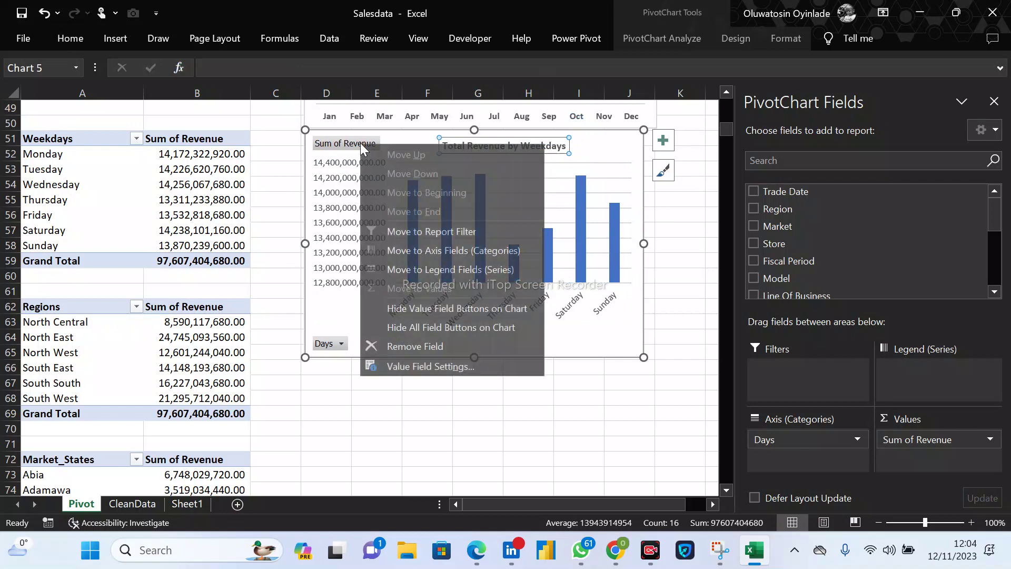
click(430, 329)
drag(473, 220, 475, 221)
click(475, 222)
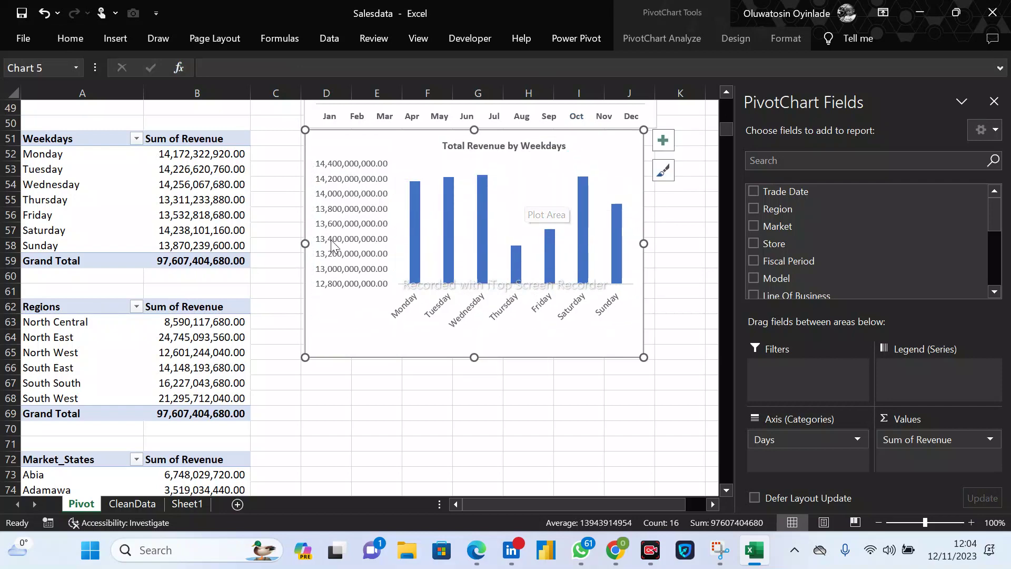
Open the display units choices for the weekday column chart's value axis.
right_click(345, 228)
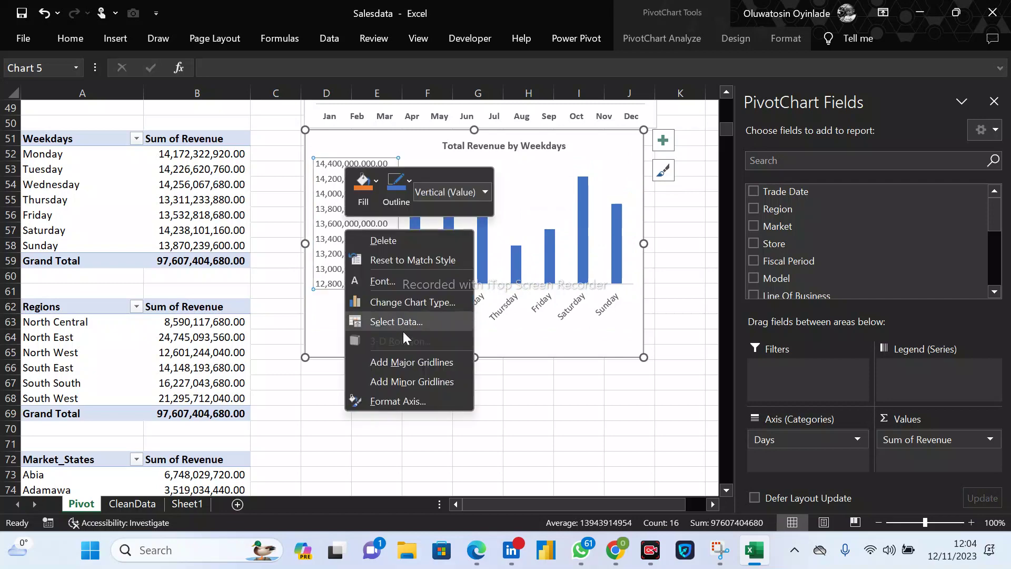
click(418, 401)
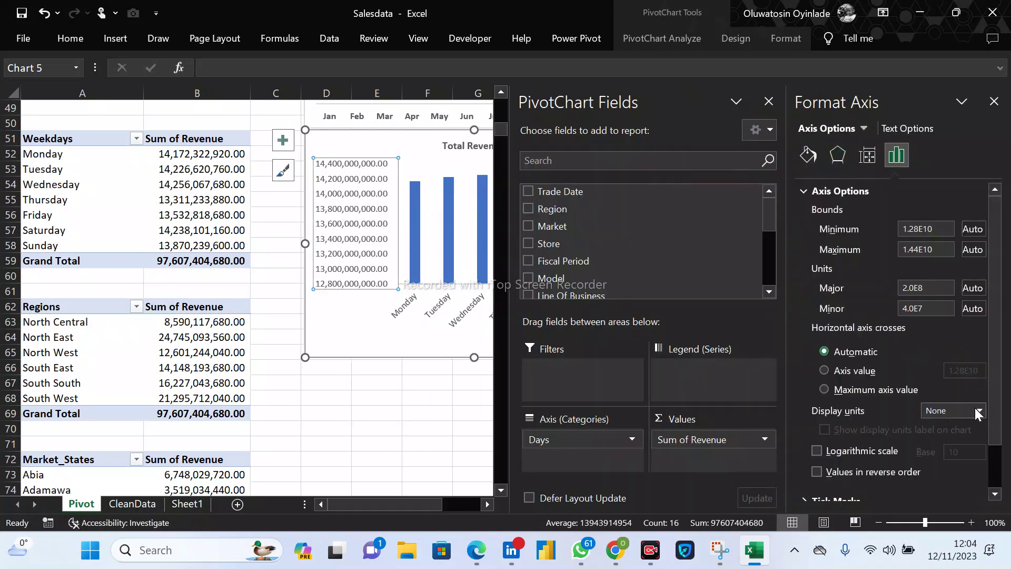
click(980, 411)
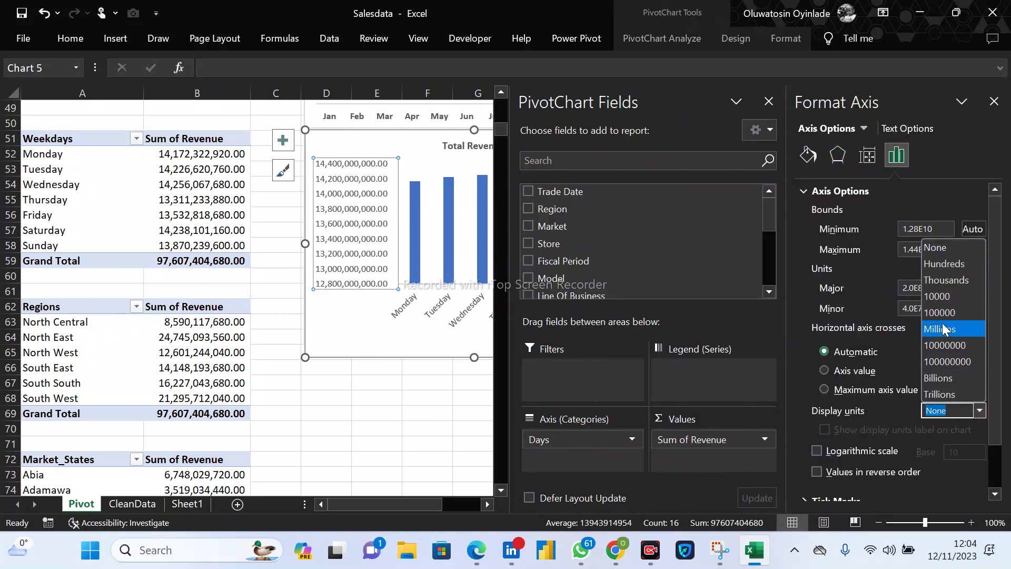
Set the vertical axis display units of the weekday revenue chart to Billions and close the axis formatting options.
click(957, 374)
key(Escape)
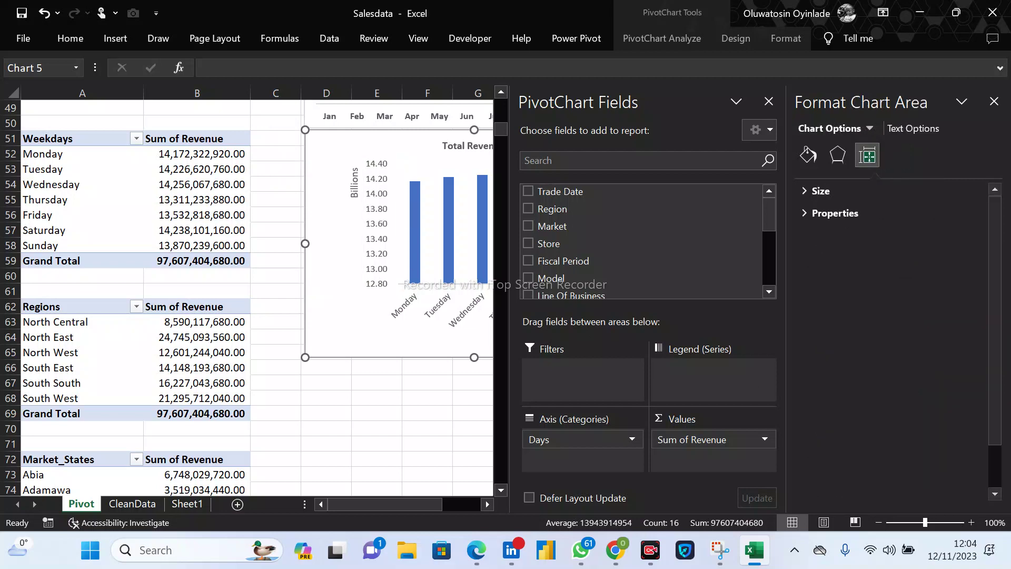
click(994, 101)
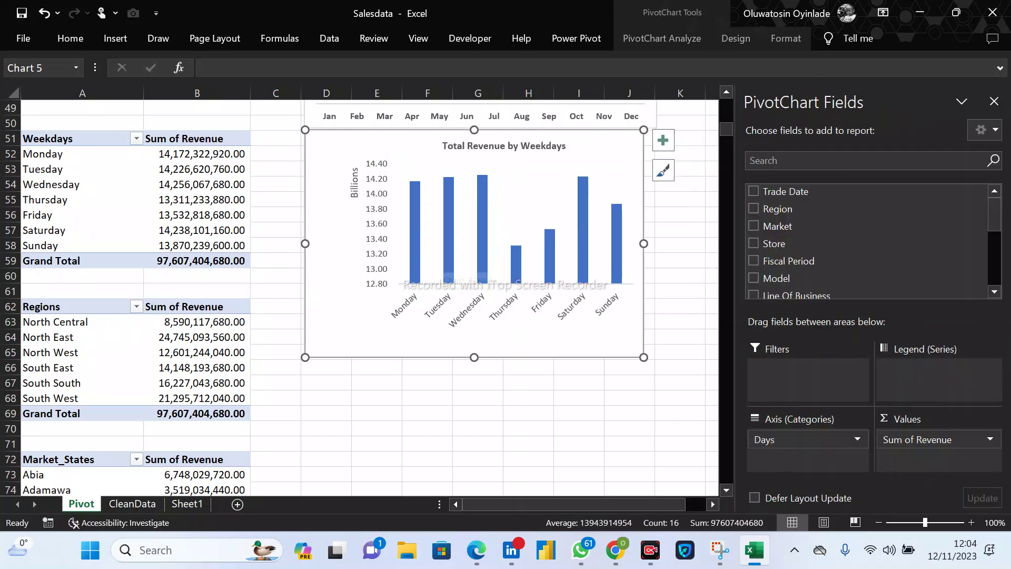
Widen the weekday chart's plot area toward its left side and delete the vertical axis.
click(516, 224)
drag(397, 224, 360, 224)
click(348, 224)
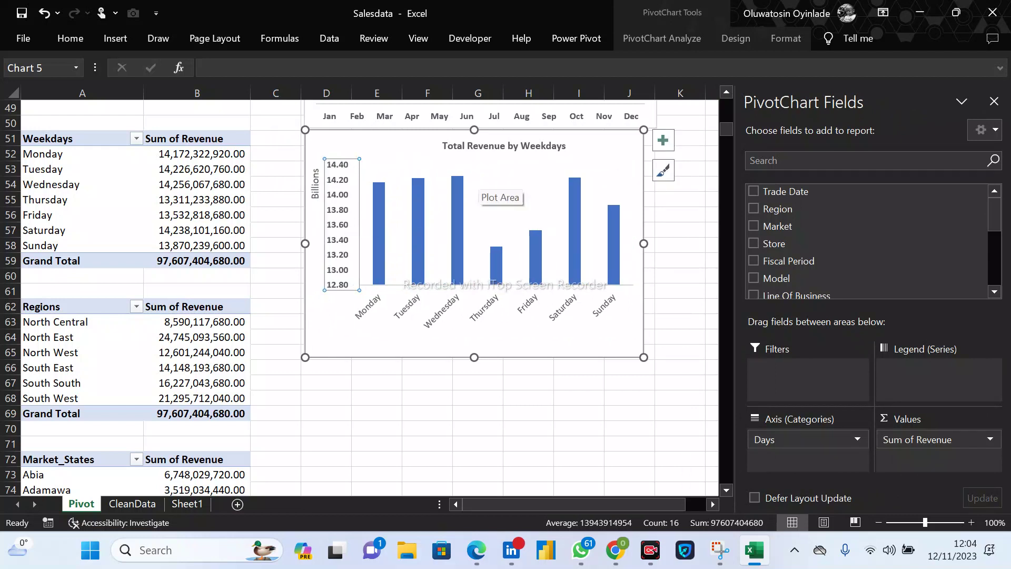
key(Delete)
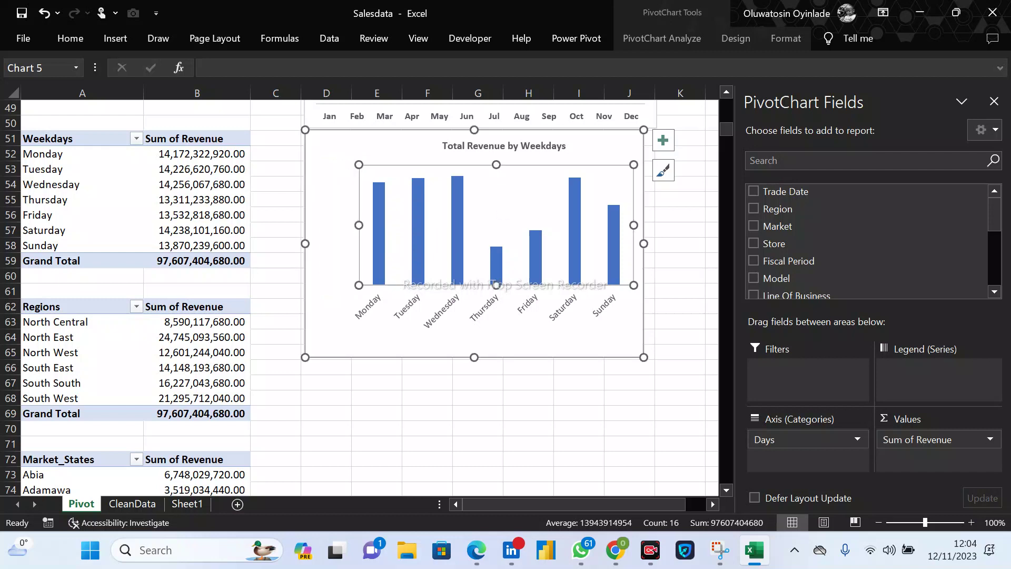
Add data labels to the weekday columns and make both the data labels and the weekday axis labels bold.
click(663, 140)
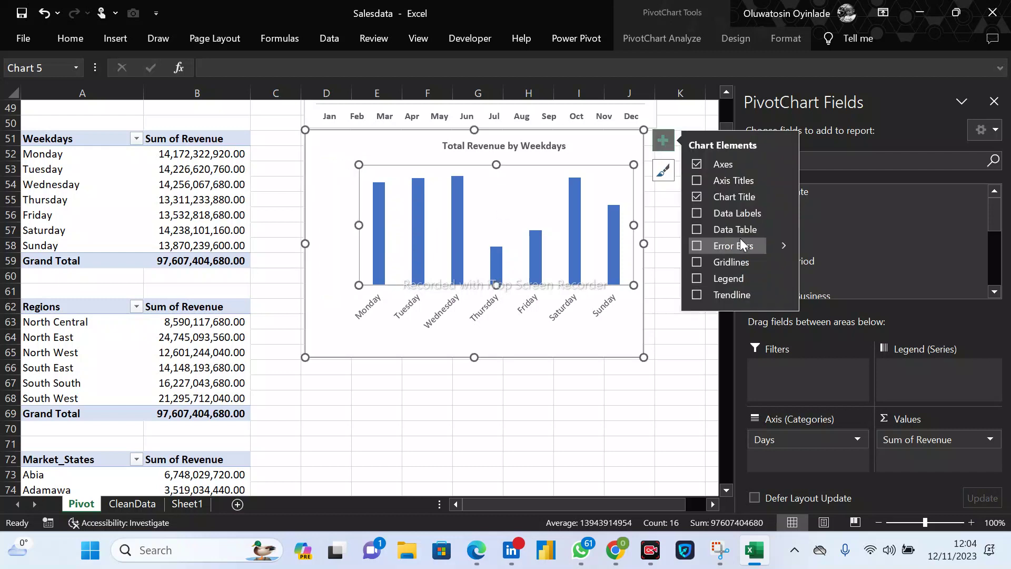
click(700, 213)
click(571, 168)
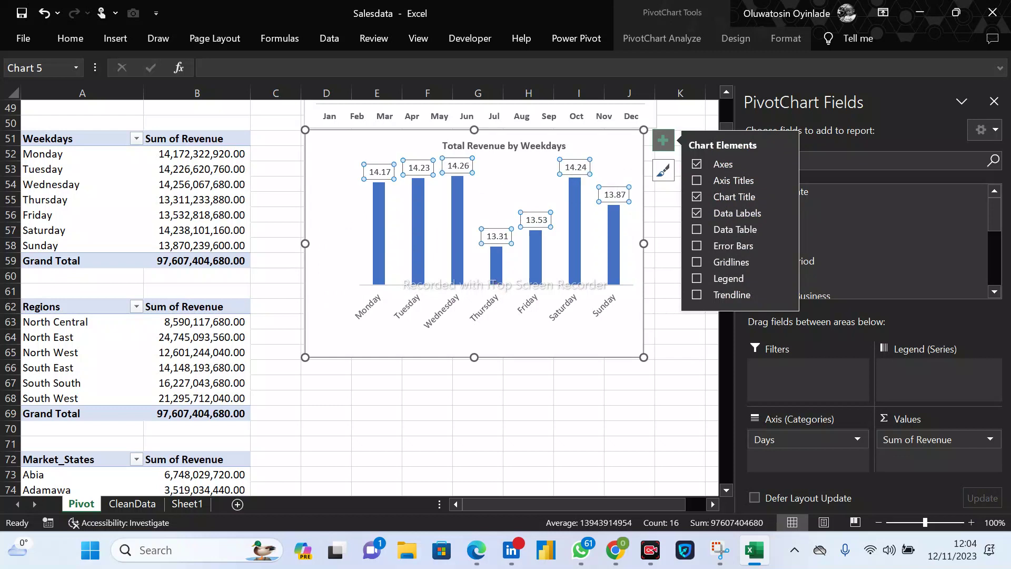
key(ctrl+b)
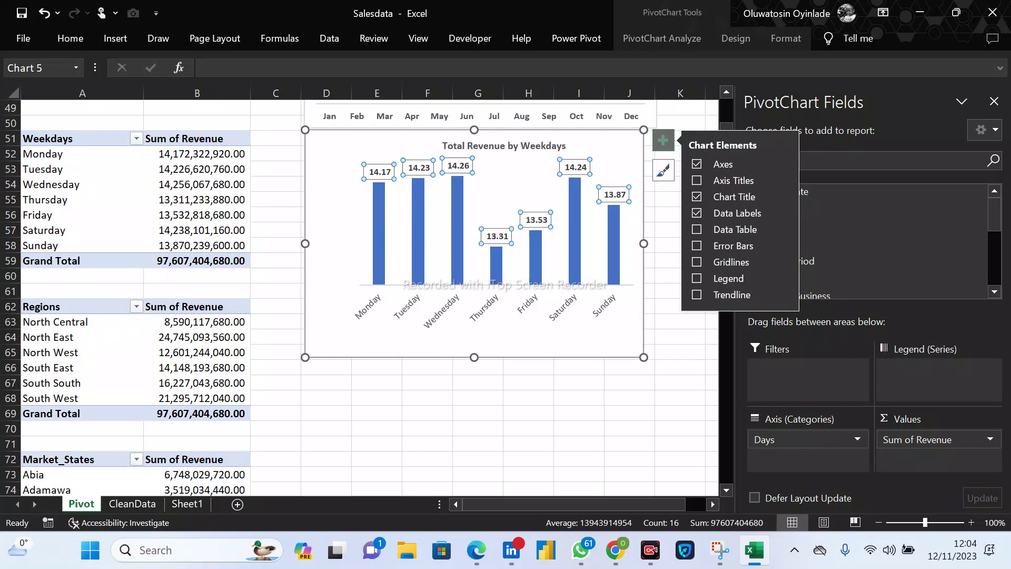
click(436, 322)
key(ctrl+b)
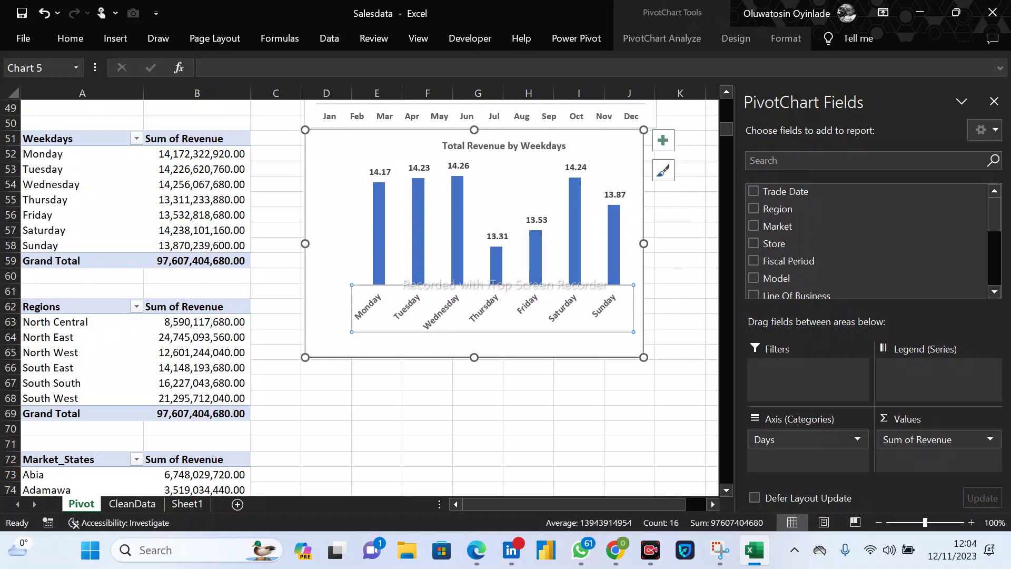
Extend the weekday chart's plot area further left and nudge it slightly downward to fill the space left by the axis.
drag(590, 146, 592, 146)
click(527, 191)
drag(366, 227, 341, 230)
drag(330, 337, 330, 338)
drag(494, 287, 495, 288)
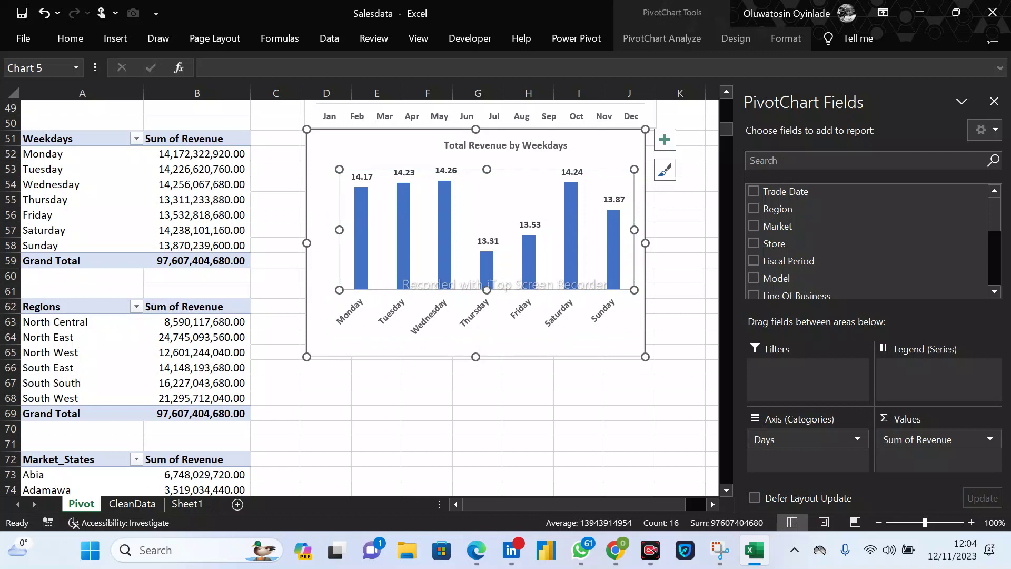
Change the weekday chart's title to "Total Revenue by Weekdays (#' Billions)".
click(505, 145)
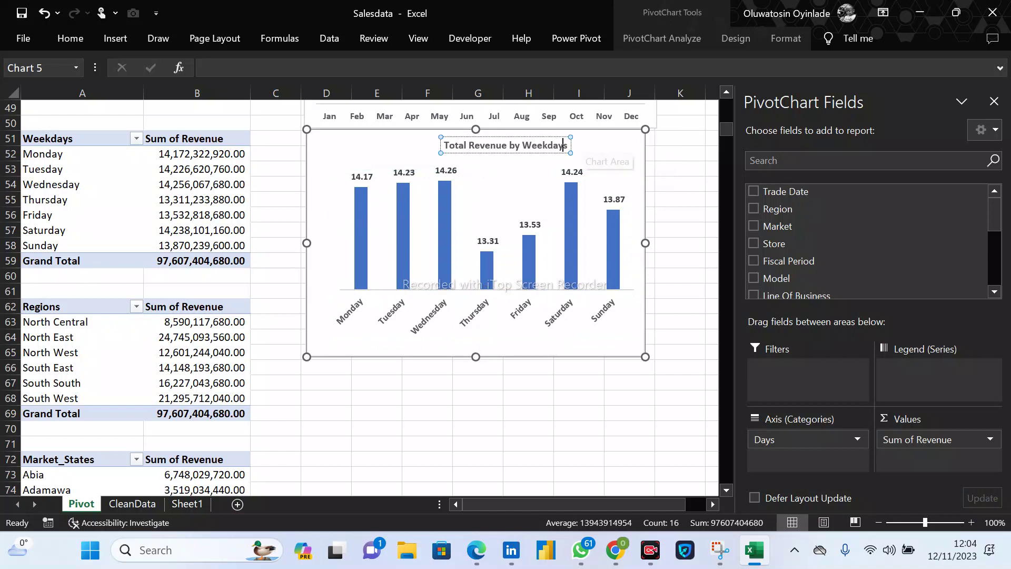
text((#' Billions)
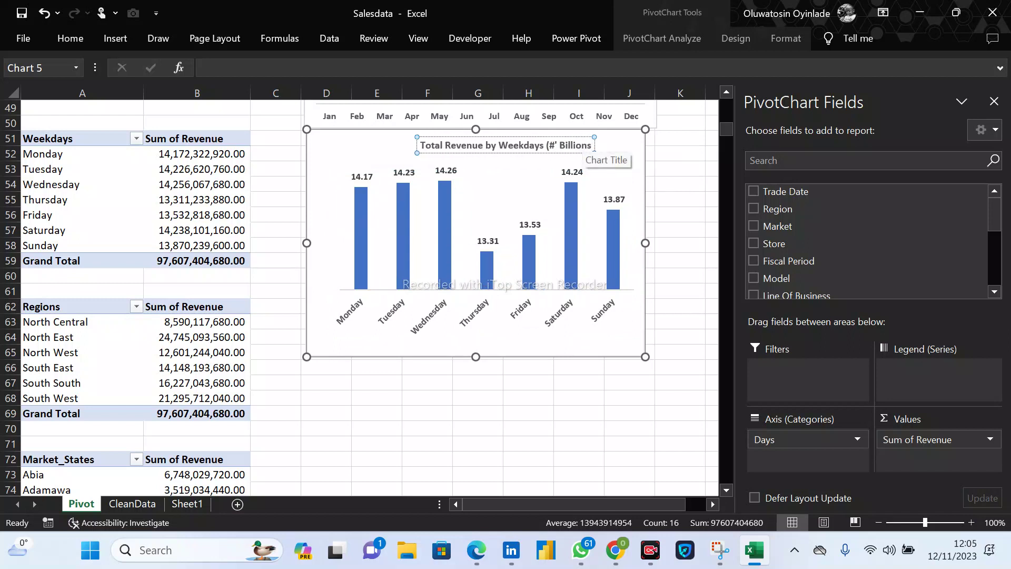
key(Escape)
text())
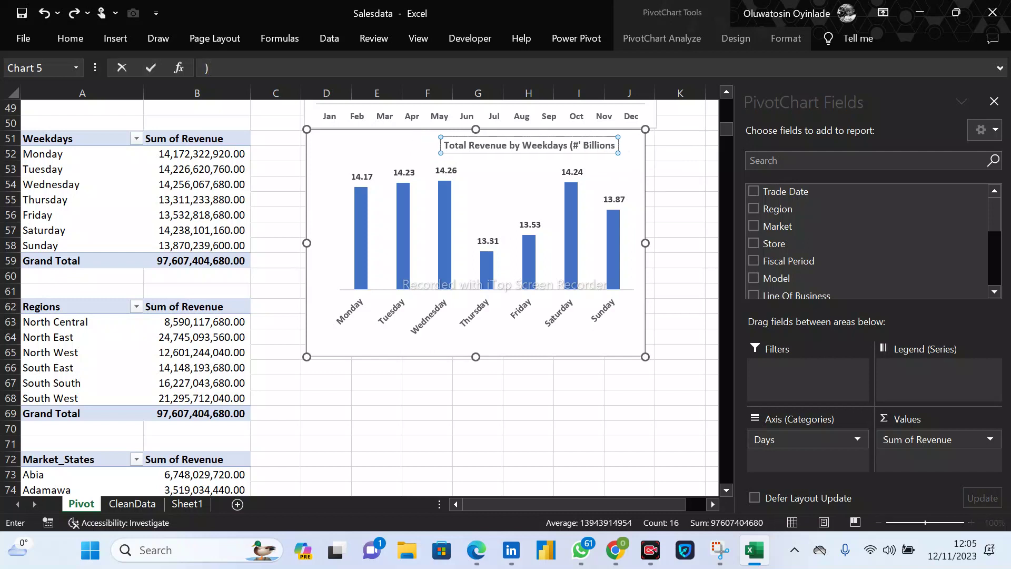
key(Return)
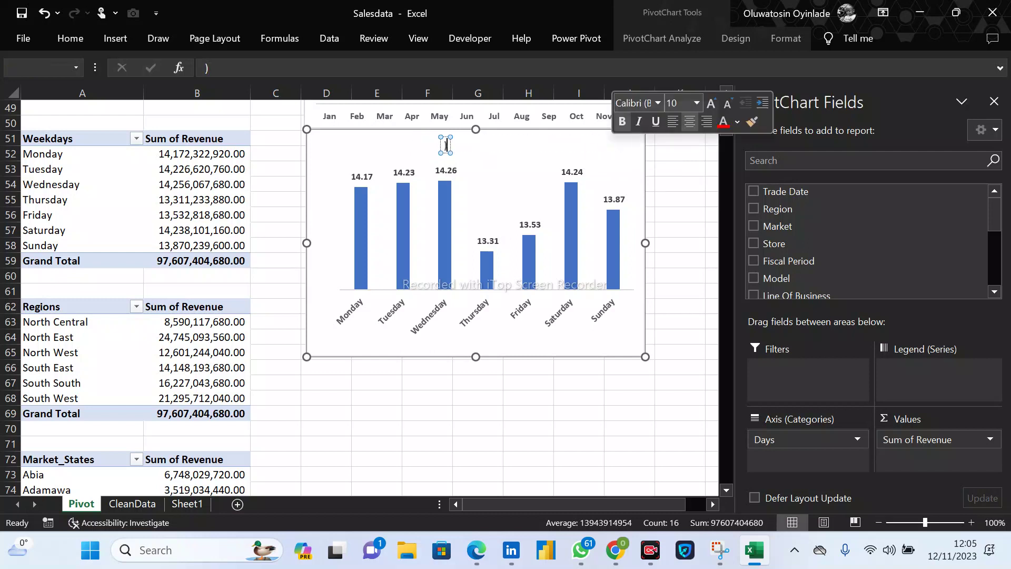
click(592, 145)
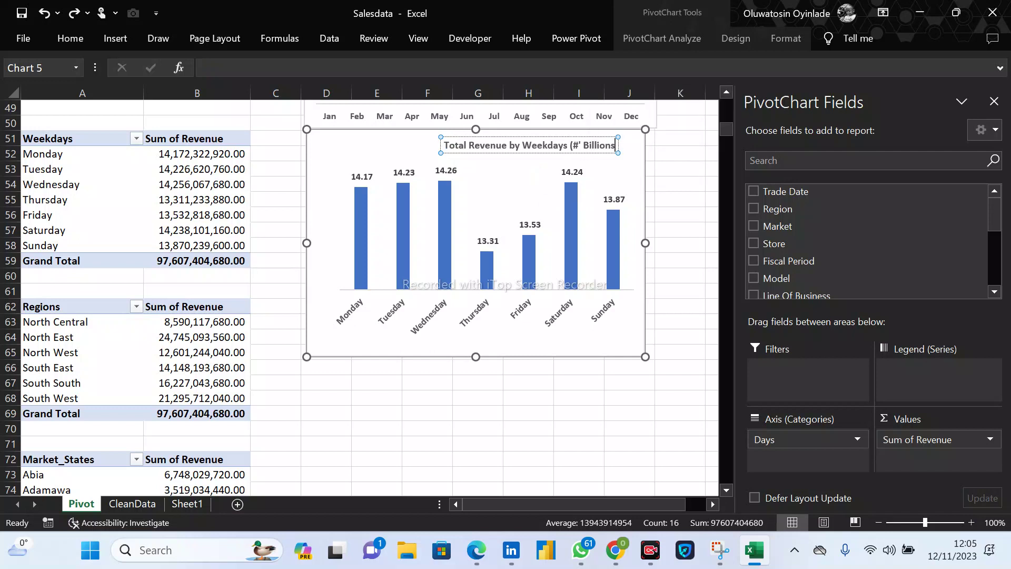
text())
click(529, 195)
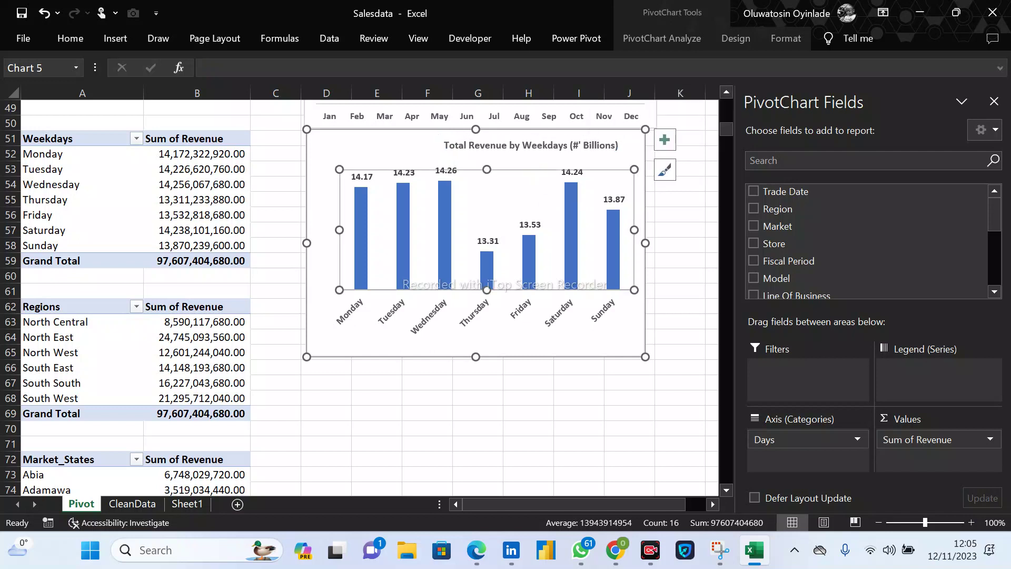
Nudge the weekday chart down slightly, reduce its height from the lower edge and widen it a little to the right.
click(379, 150)
mouse_move(379, 150)
mouse_down()
mouse_move(388, 162)
mouse_move(379, 152)
mouse_up()
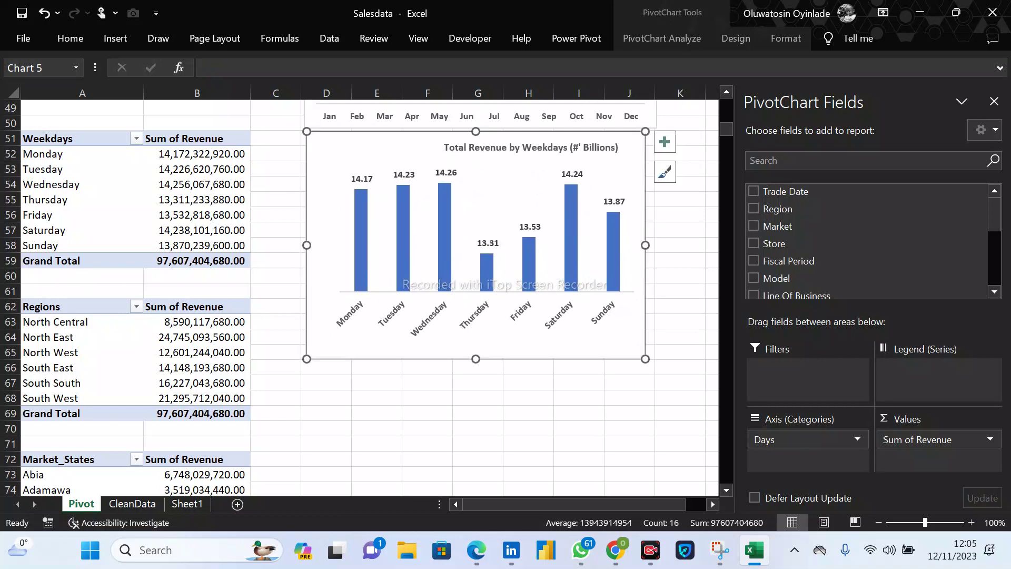
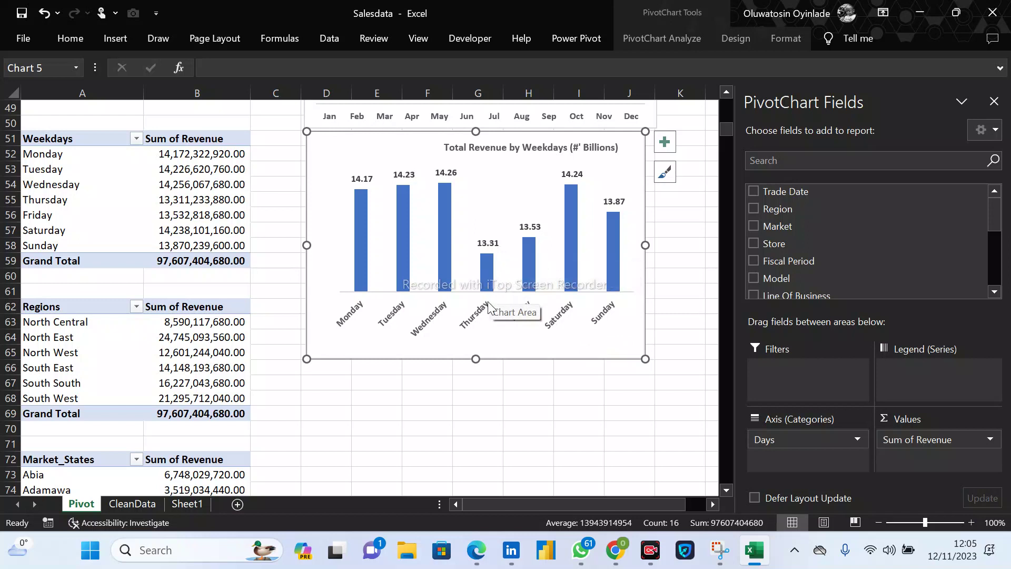
drag(476, 359, 476, 310)
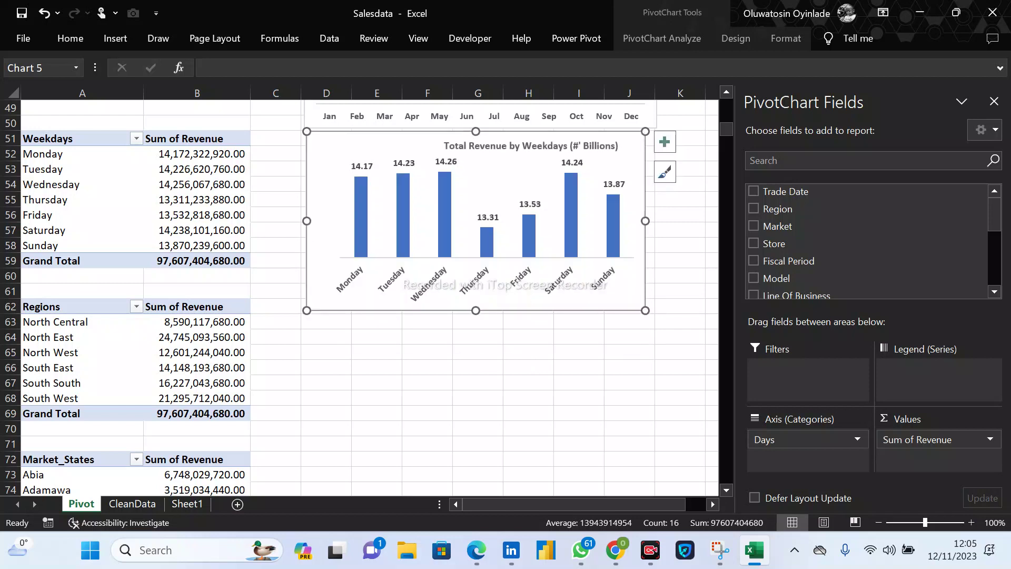
drag(645, 221, 662, 221)
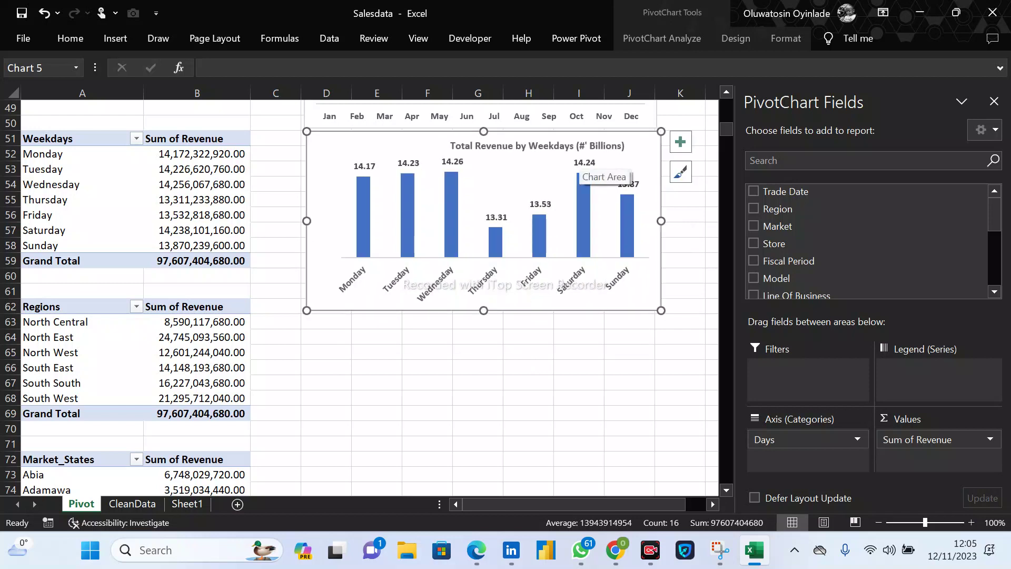
Insert a 2-D clustered bar PivotChart from the Regions table without its grand total and place it below the weekday chart.
scroll(579, 171, down, 1)
drag(79, 245, 200, 337)
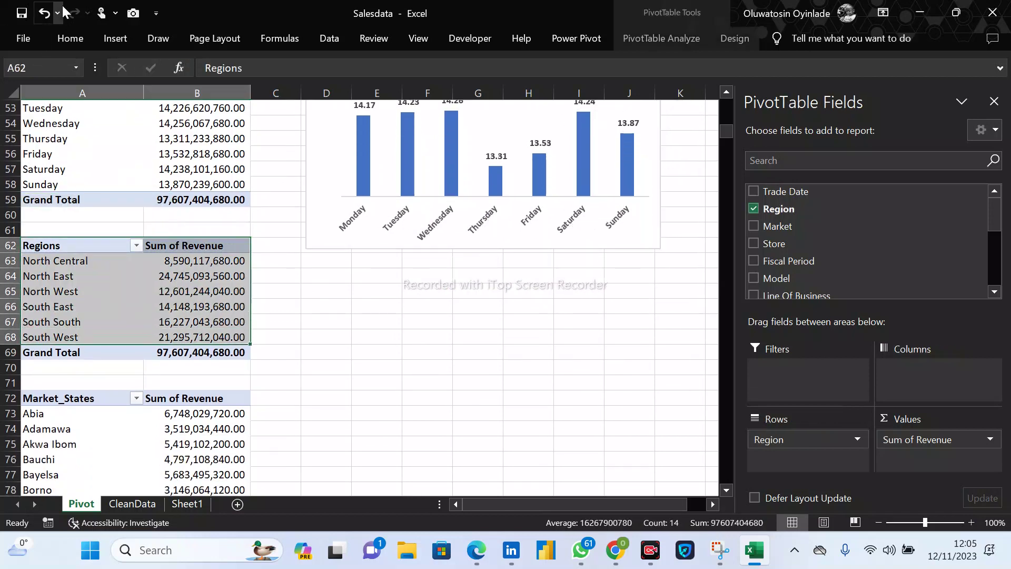
click(108, 39)
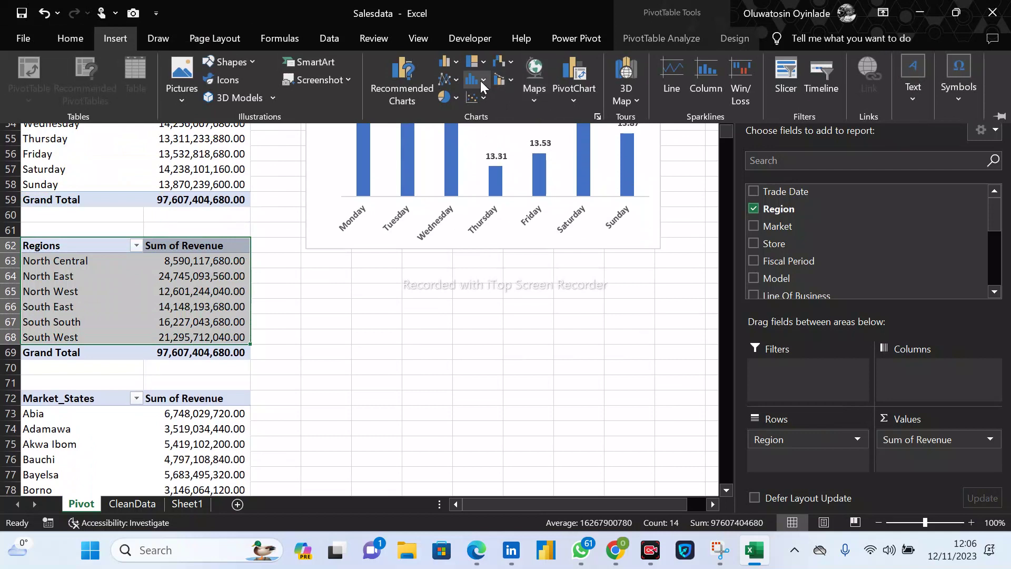
click(483, 79)
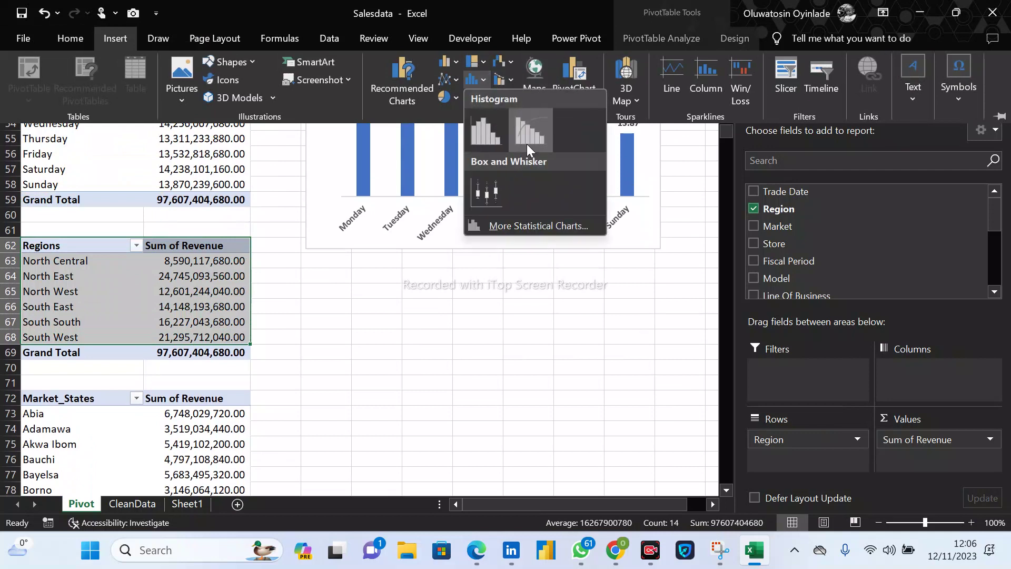
click(451, 60)
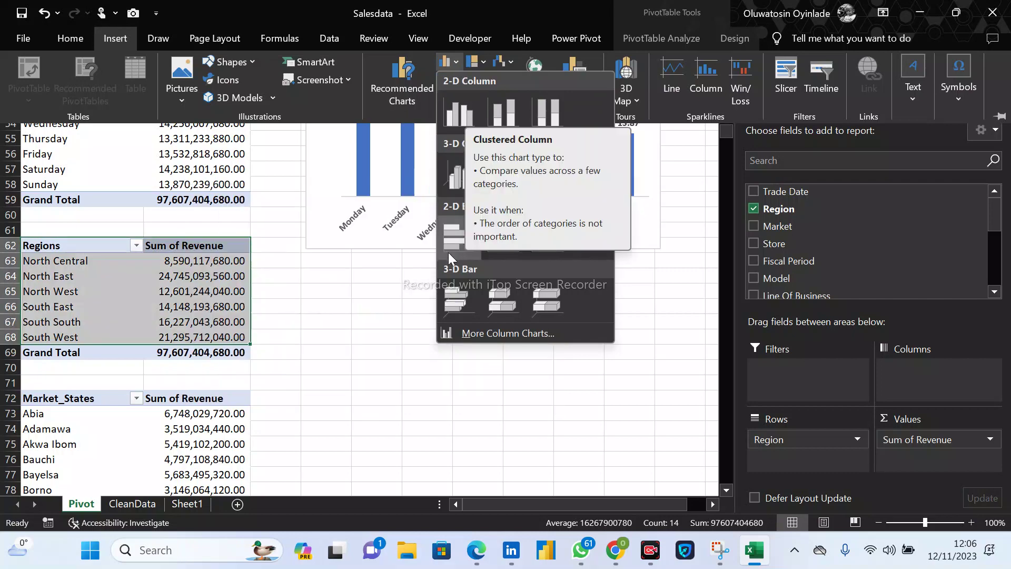
click(458, 238)
drag(459, 241, 580, 332)
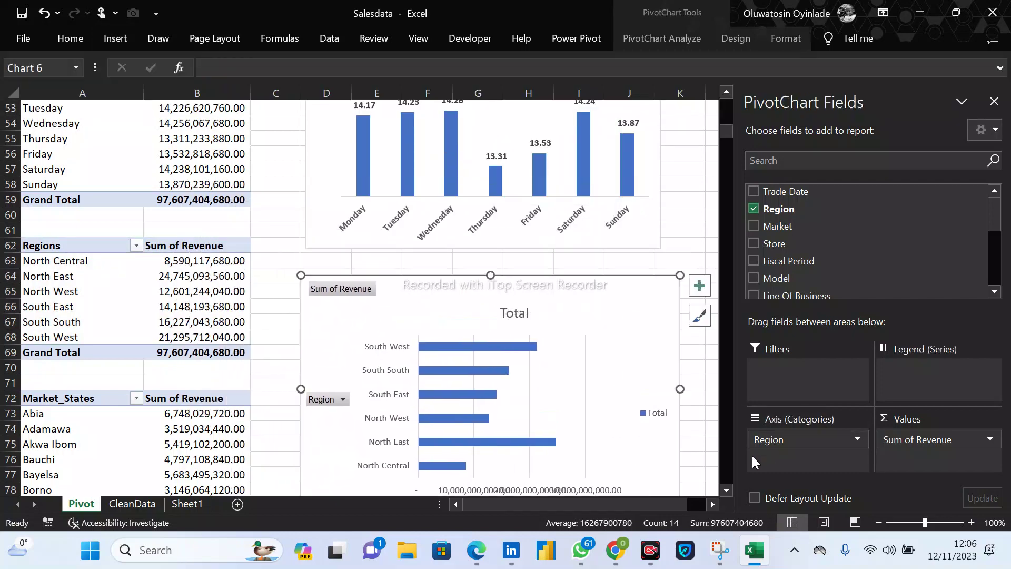
Shrink the regions chart to roughly the weekday chart's width, move it directly beneath that chart and increase its height slightly.
scroll(680, 430, down, 2)
drag(680, 441, 631, 366)
drag(432, 237, 434, 213)
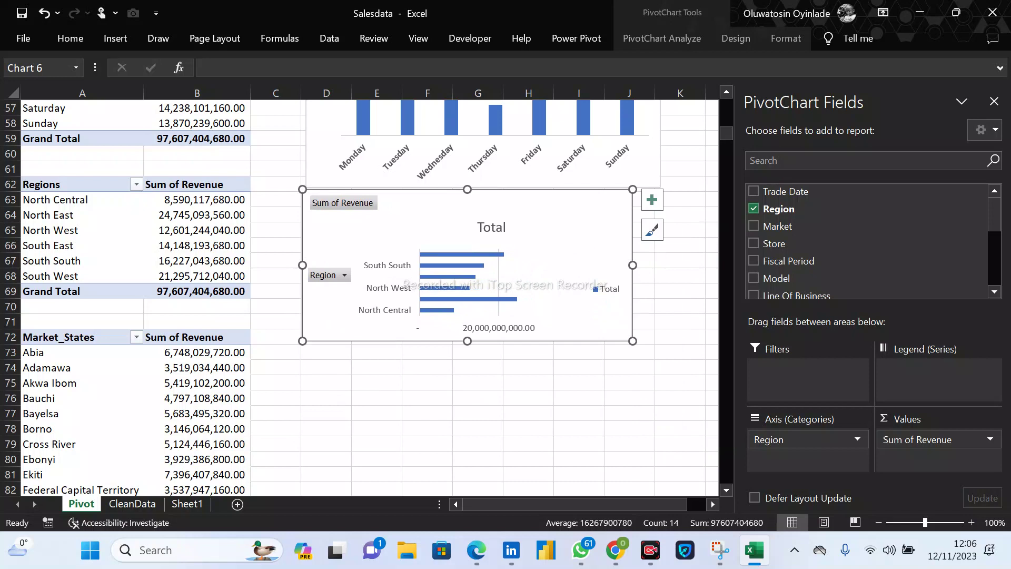
drag(468, 341, 468, 378)
Enlarge the regions chart's plot area upward and to the right, and move the chart title above the bars.
click(513, 301)
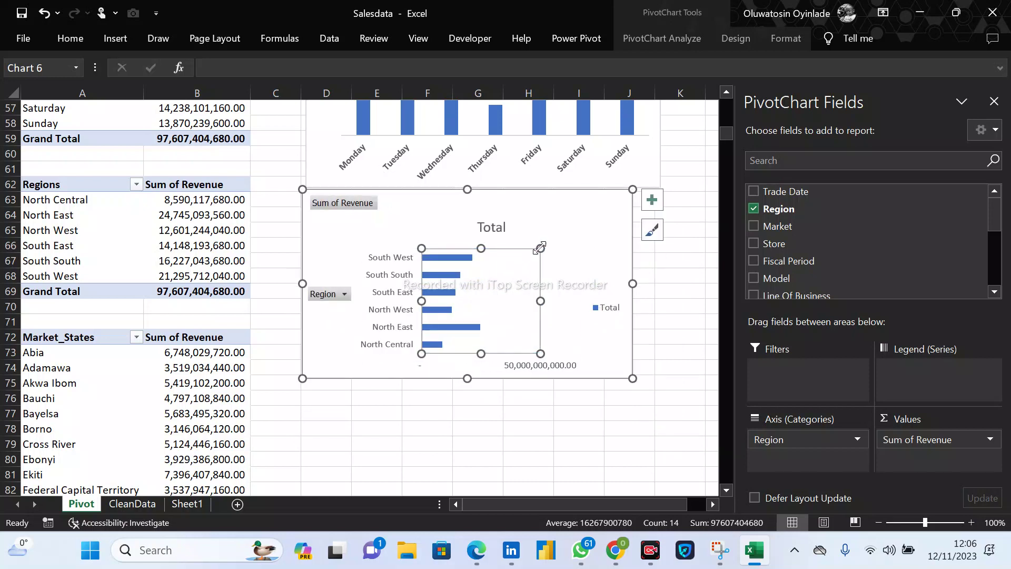
drag(541, 248, 587, 224)
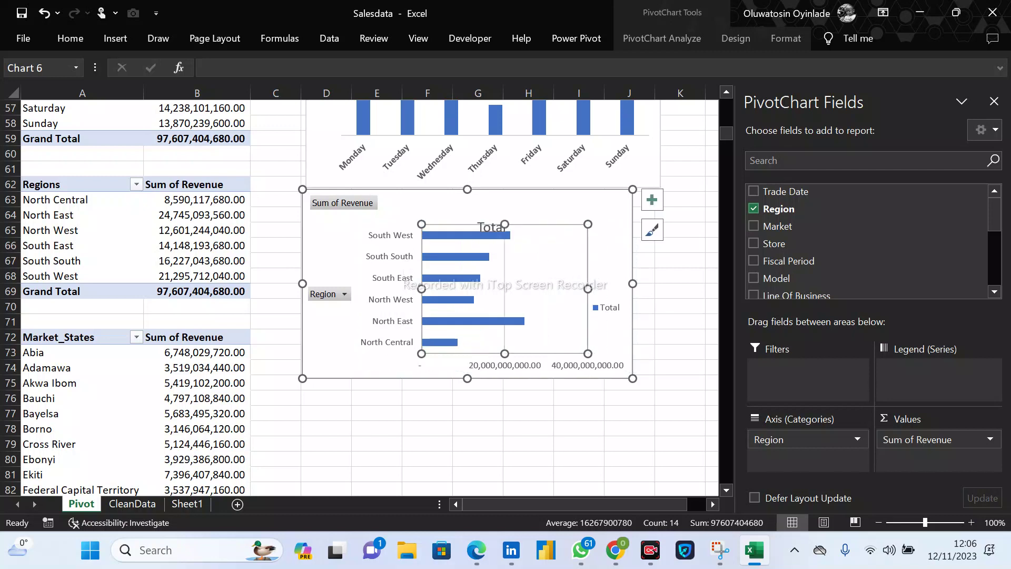
click(491, 226)
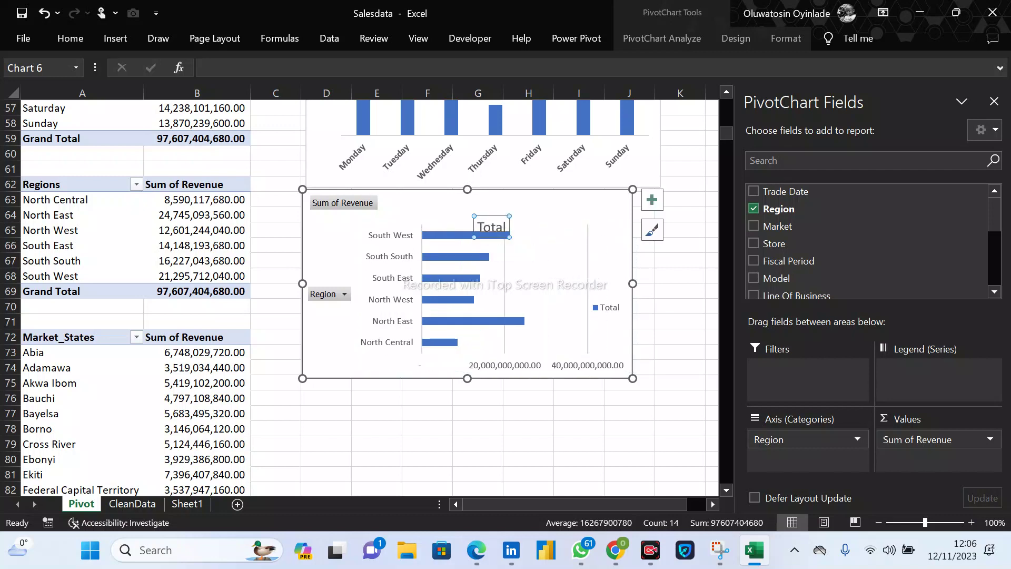
drag(492, 227, 484, 213)
Hide all field buttons on the regions chart and delete its legend.
right_click(372, 202)
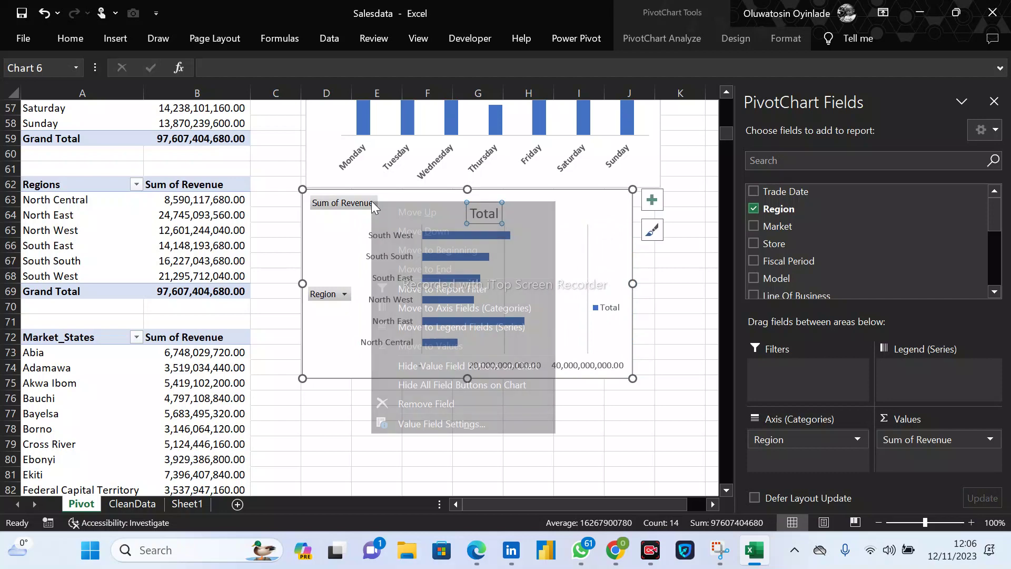
click(483, 385)
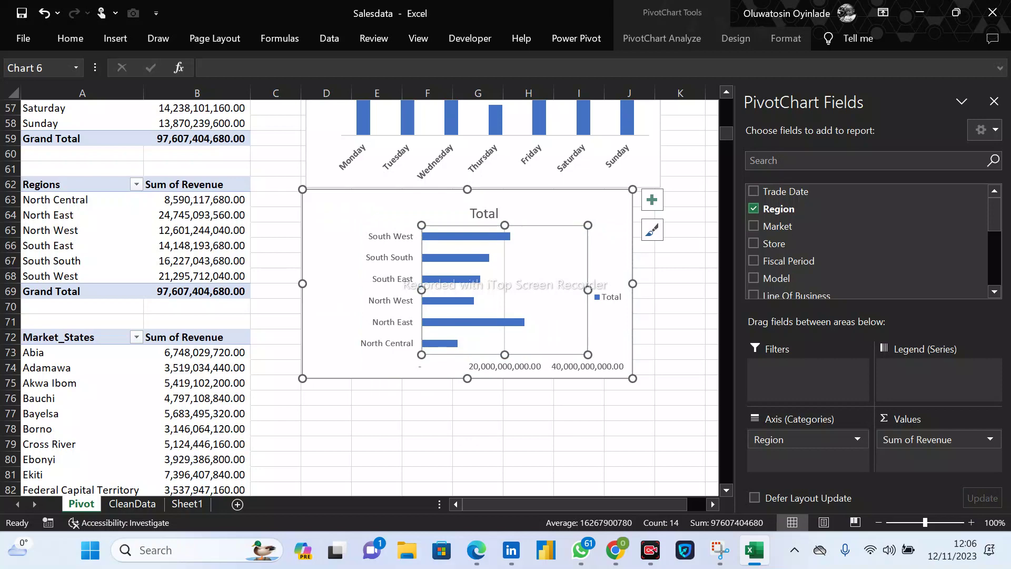
click(612, 298)
key(Delete)
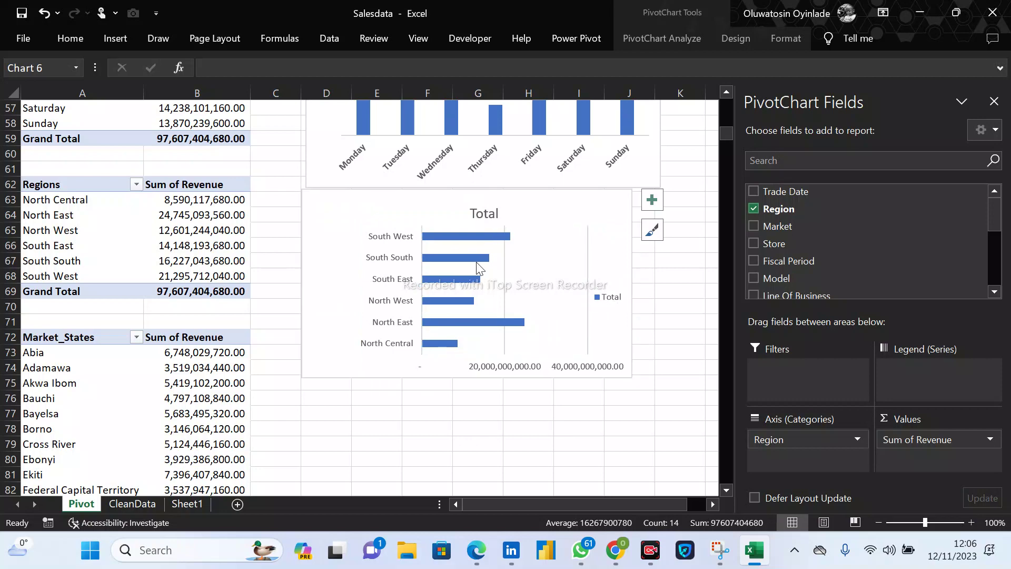
Nudge the regions chart down slightly and extend its plot area left until the region names reach the chart's edge.
double_click(548, 263)
click(401, 263)
click(442, 280)
drag(443, 205, 441, 209)
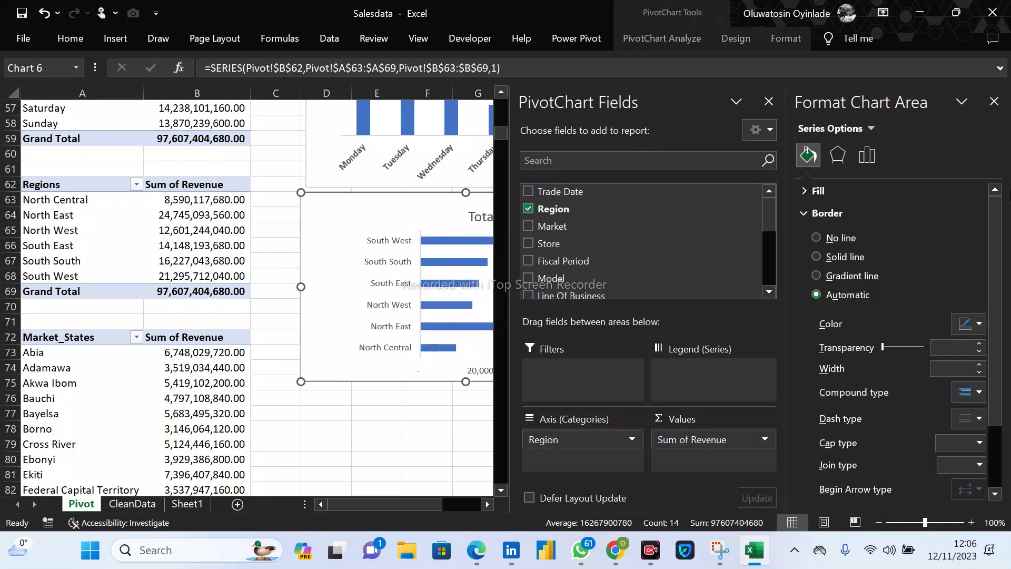
click(994, 100)
click(482, 268)
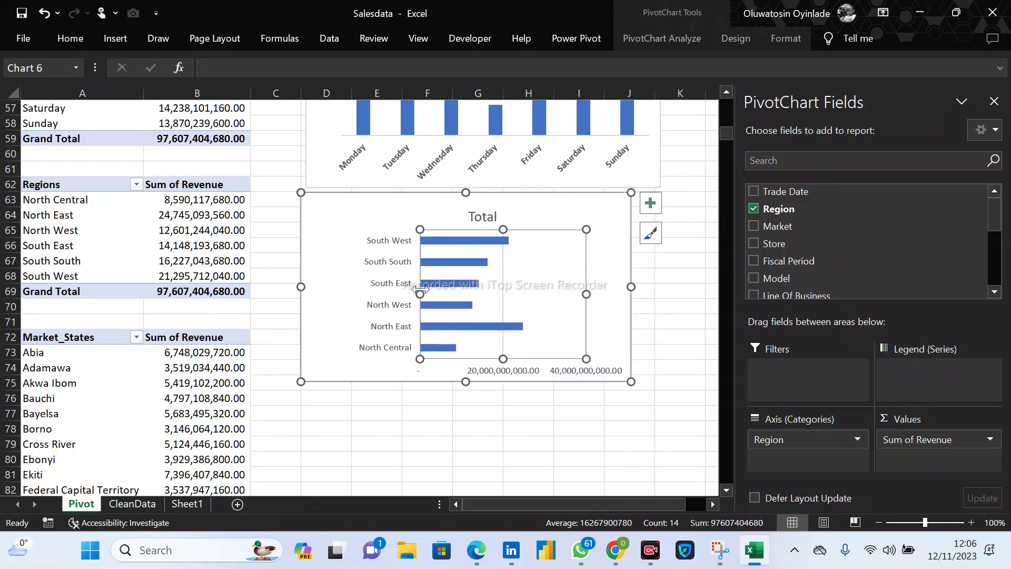
drag(420, 294, 363, 294)
click(440, 264)
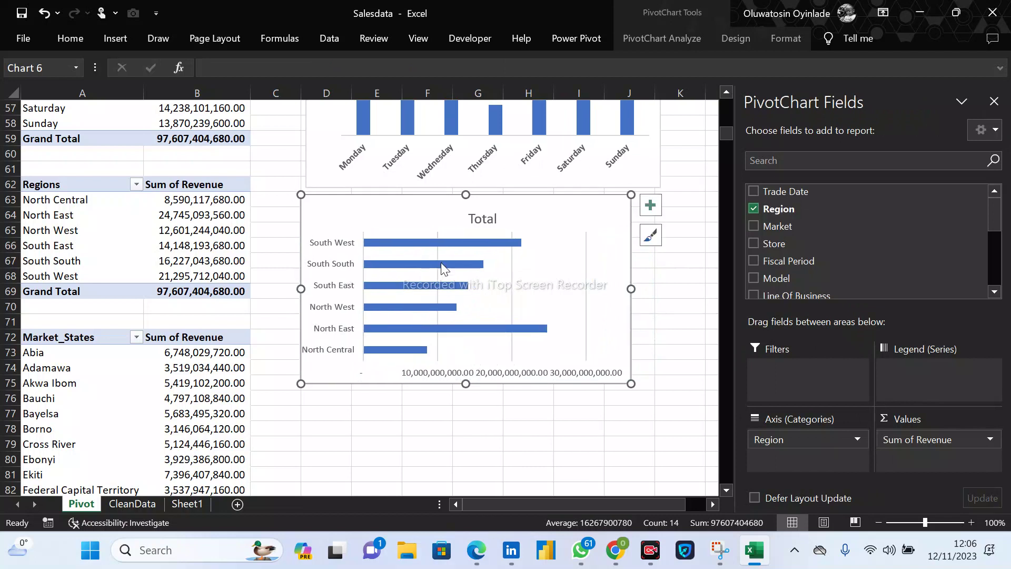
click(492, 263)
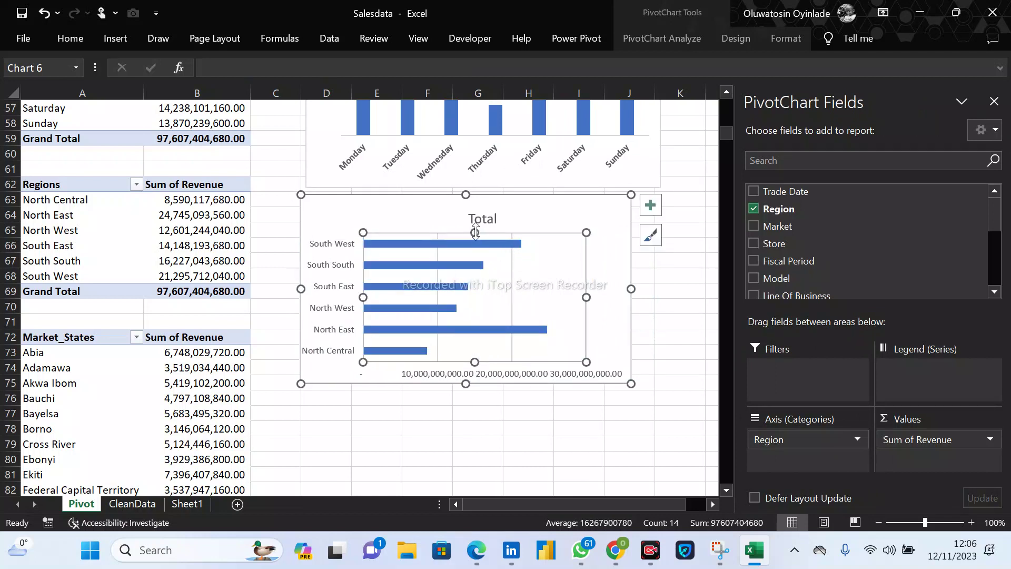
Delete the regions chart's value axis and extend its plot area upward and downward to fill the freed space.
drag(475, 233, 475, 215)
click(535, 378)
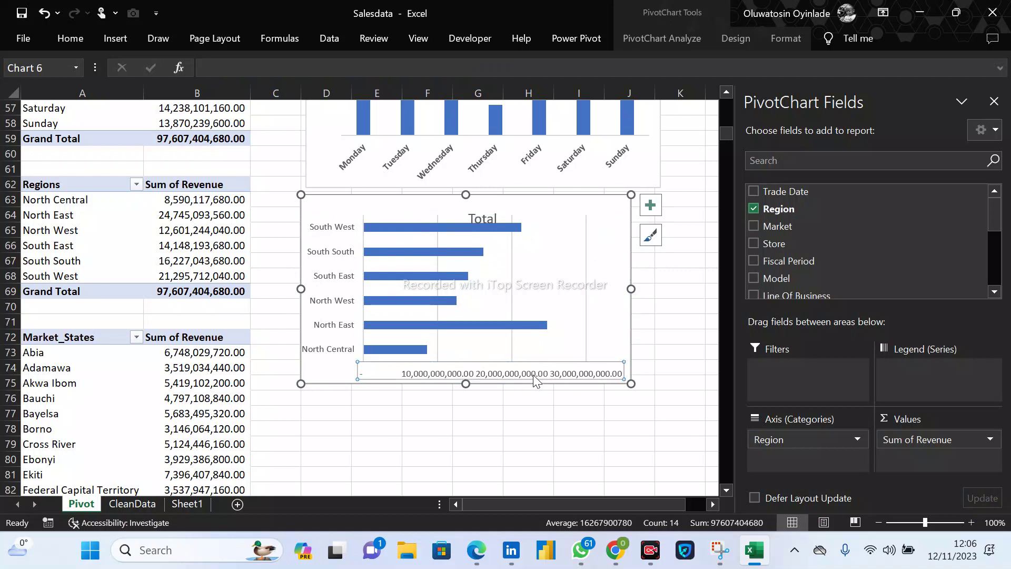
key(Delete)
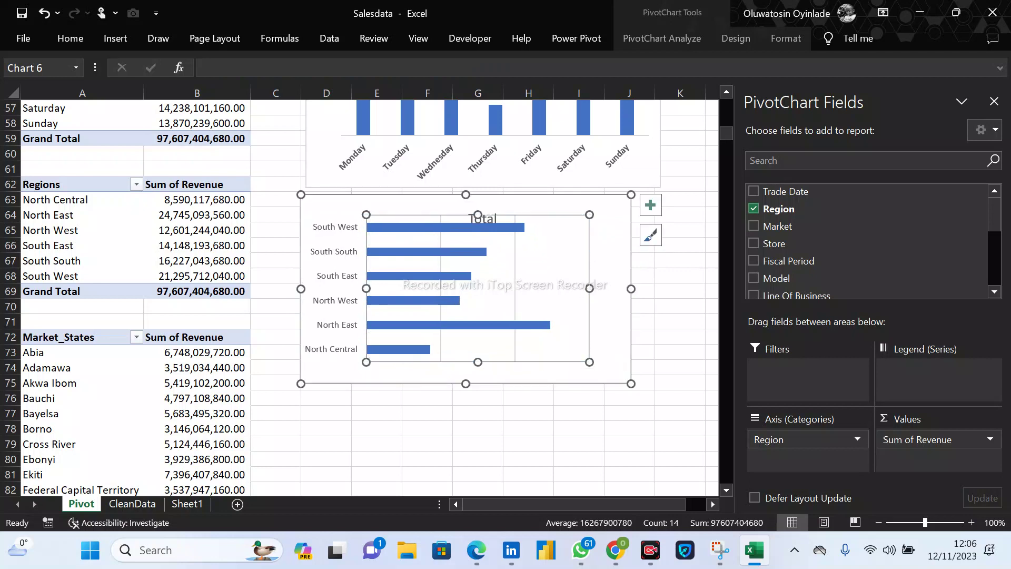
drag(478, 362, 478, 372)
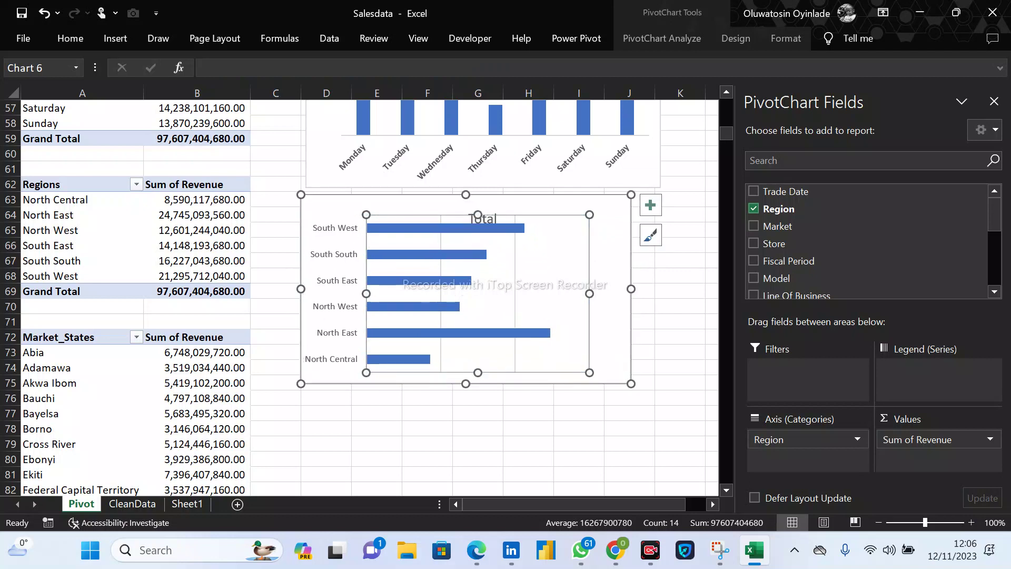
Change the regions chart's title to "Total Revenue by Region".
click(483, 218)
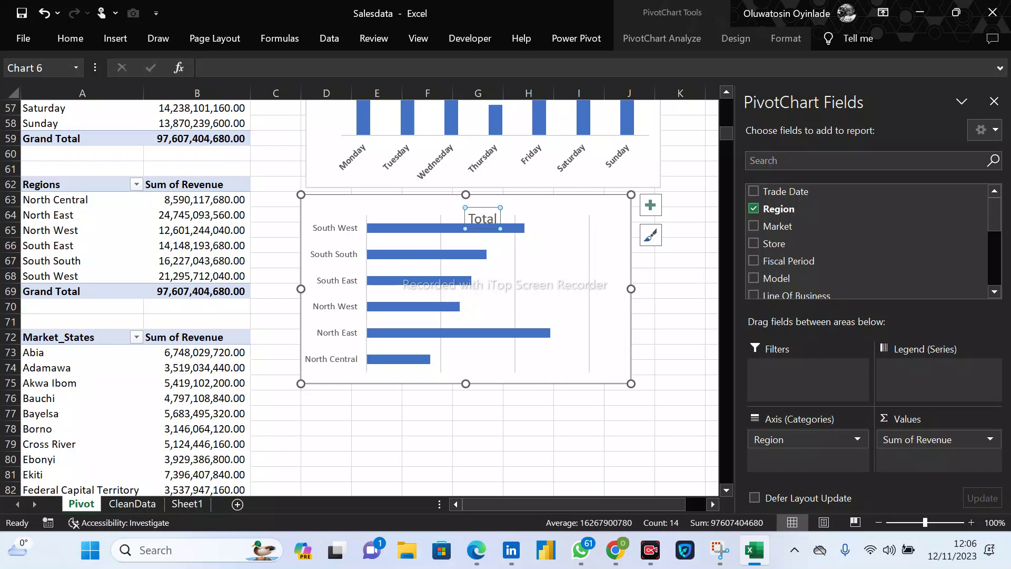
double_click(482, 216)
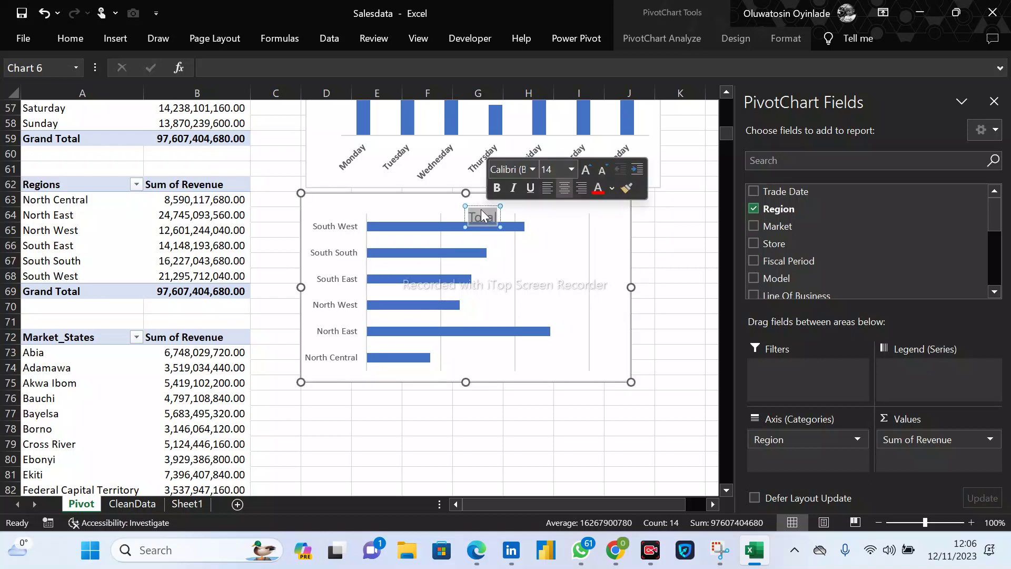
text(Totval)
key(BackSpace)
key(BackSpace)
key(BackSpace)
text(al Revenue by)
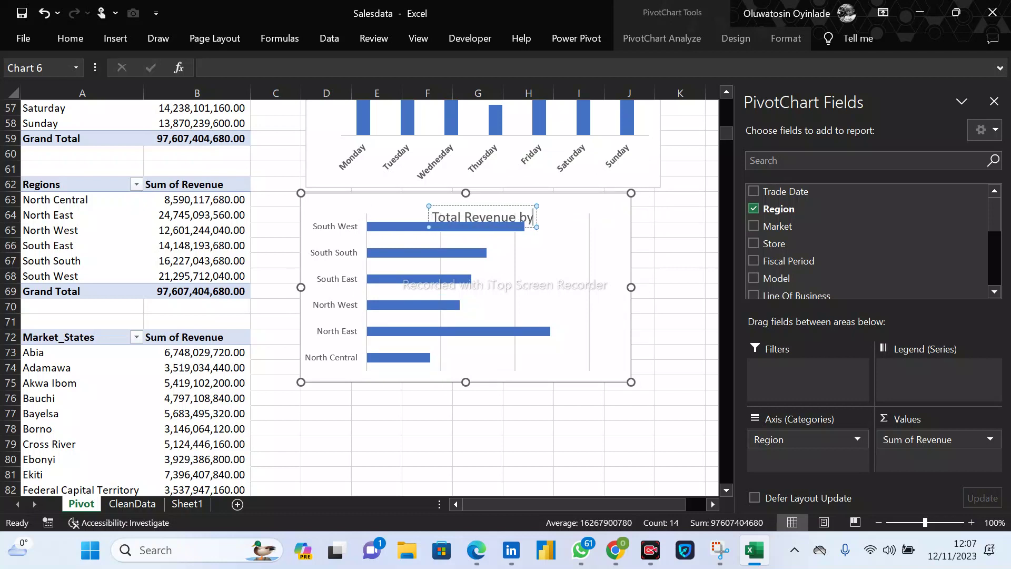
text( Region)
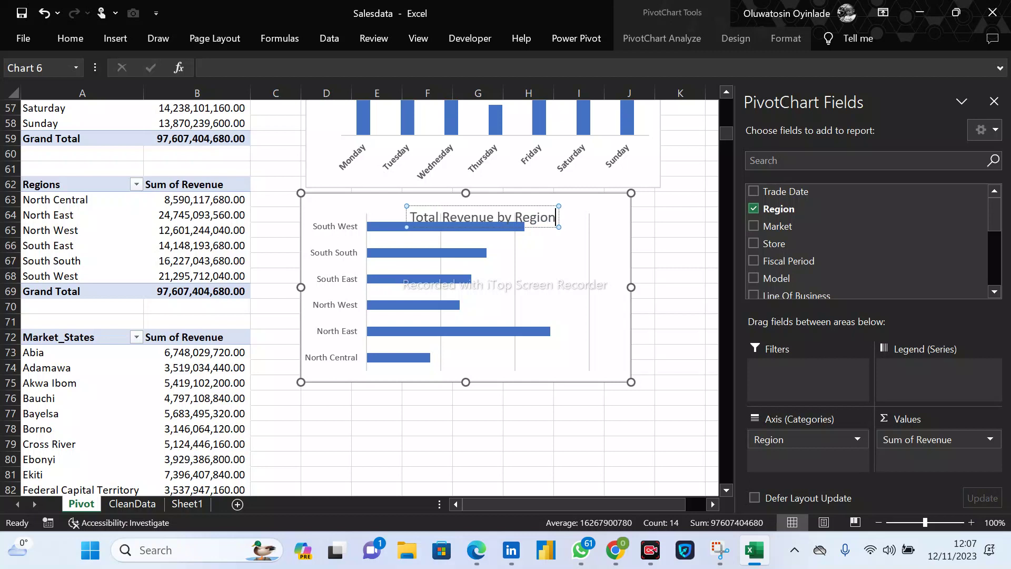
Make the regions chart title bold at size 10 and move it above the bars, slightly to the left.
triple_click(481, 208)
key(ctrl+b)
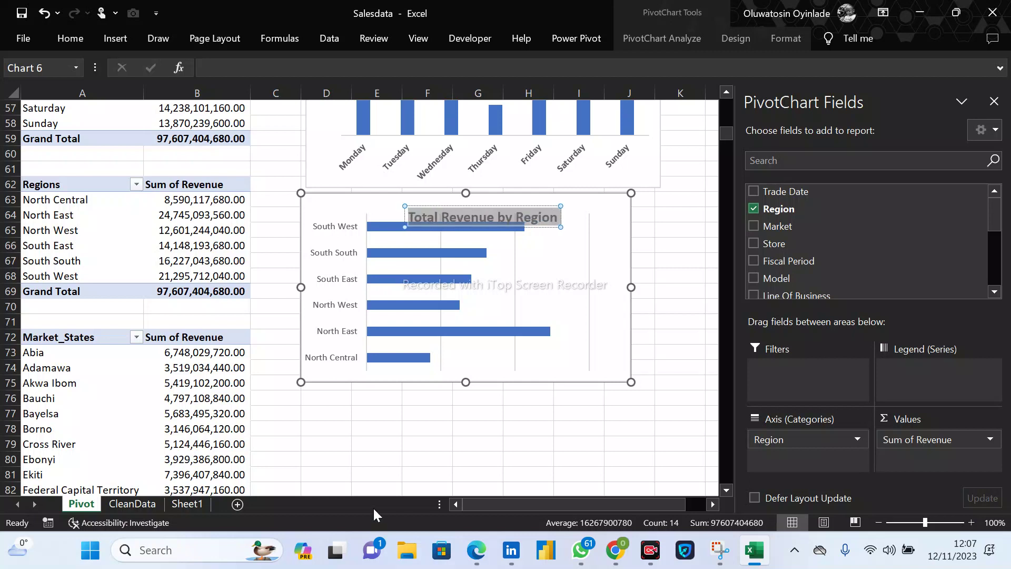
click(75, 38)
click(180, 68)
text(10)
key(Return)
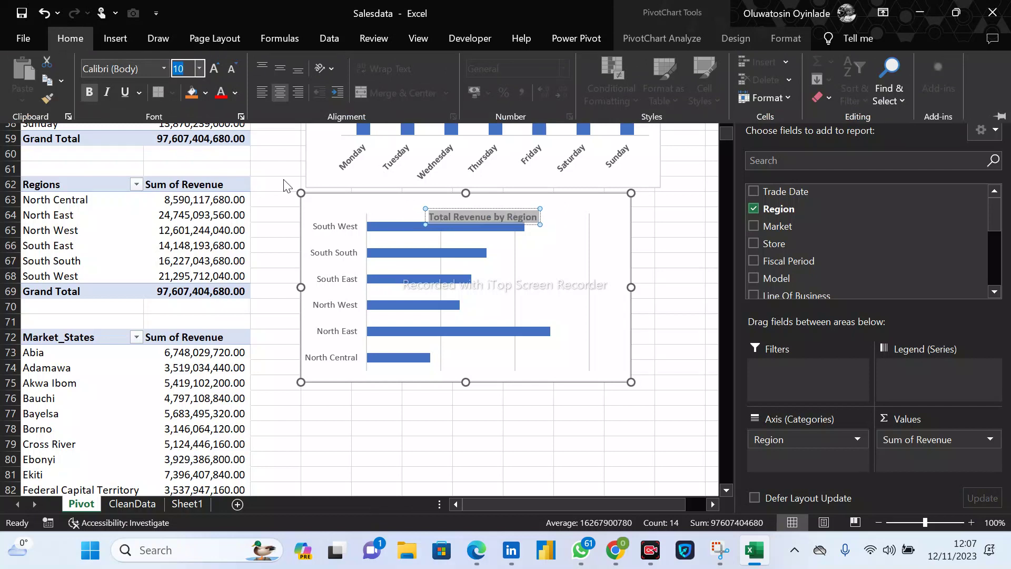
drag(485, 214, 461, 216)
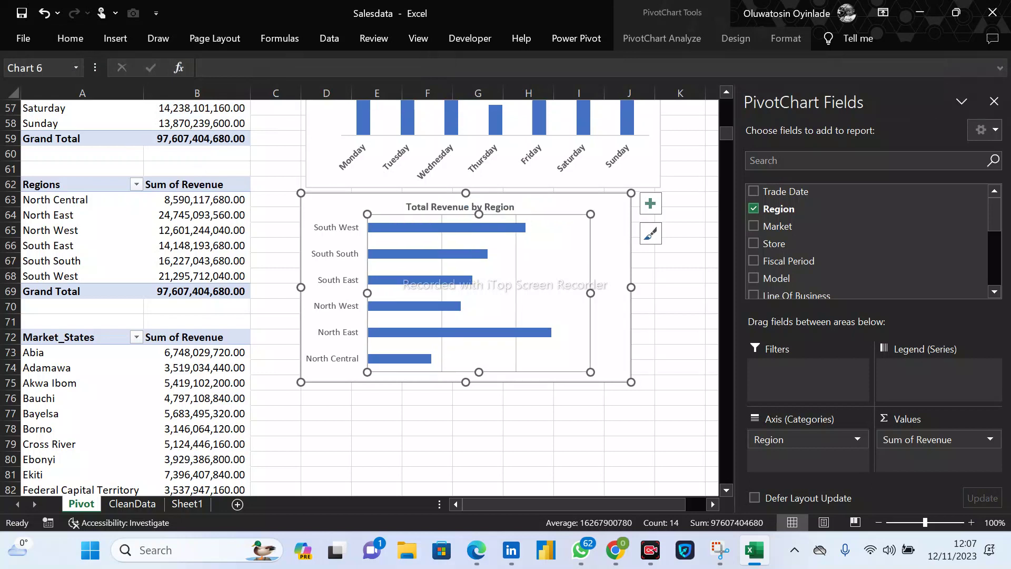
Bold the region names on the chart's category axis and widen the plot area slightly to the right.
click(340, 256)
key(ctrl+b)
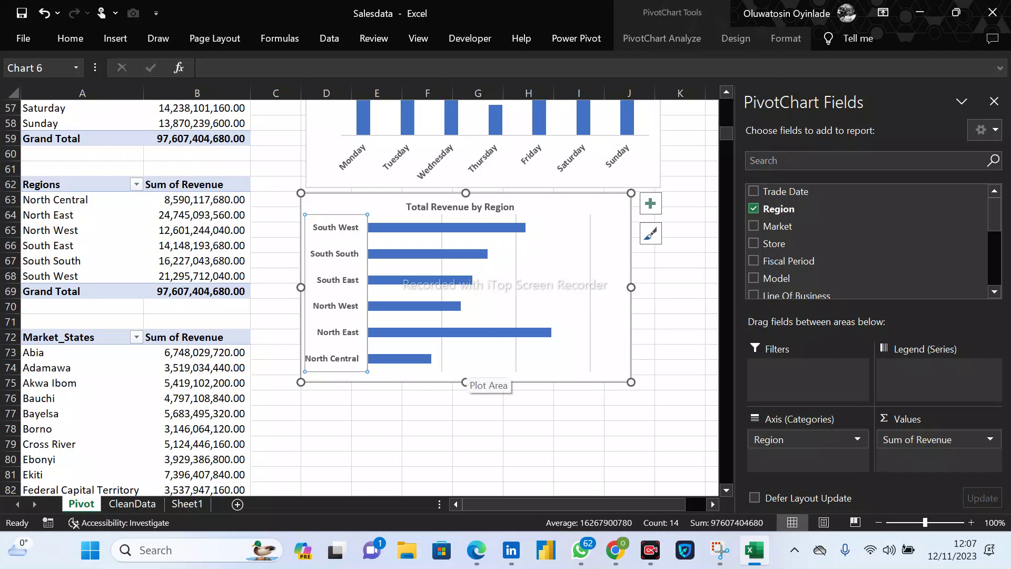
click(517, 270)
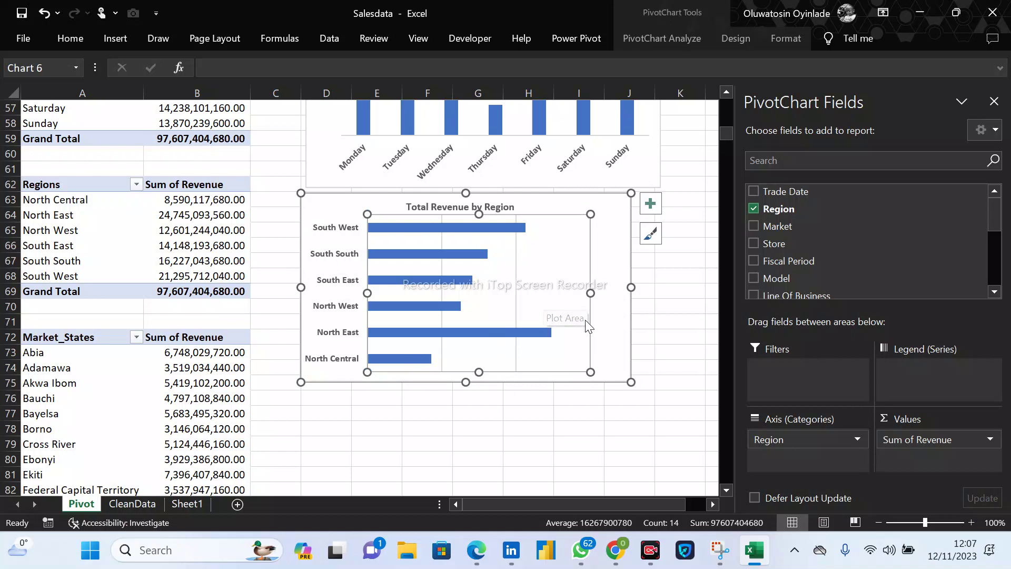
drag(591, 293, 607, 293)
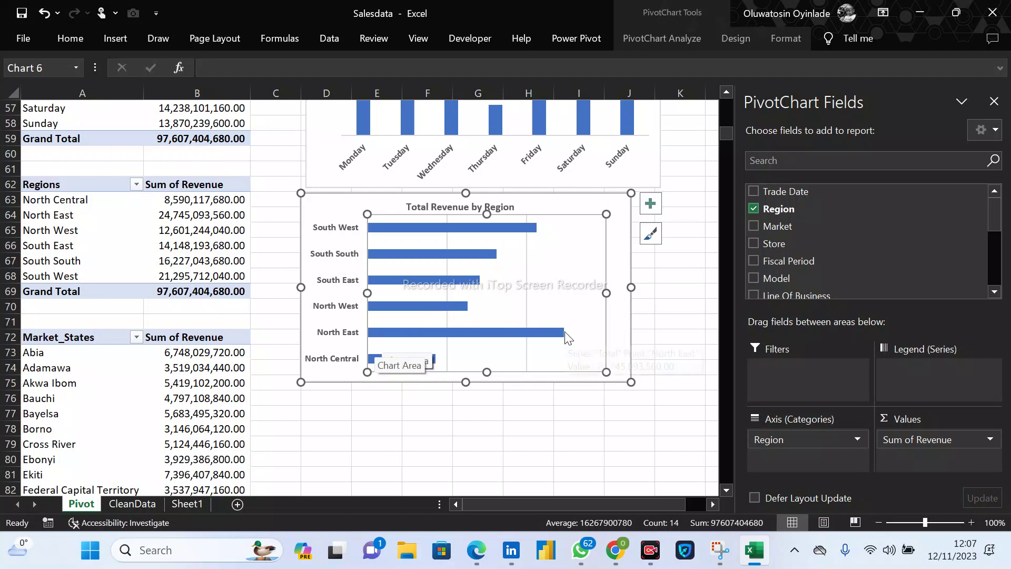
Add data labels to the regions chart's bars and open their formatting options.
mouse_move(566, 336)
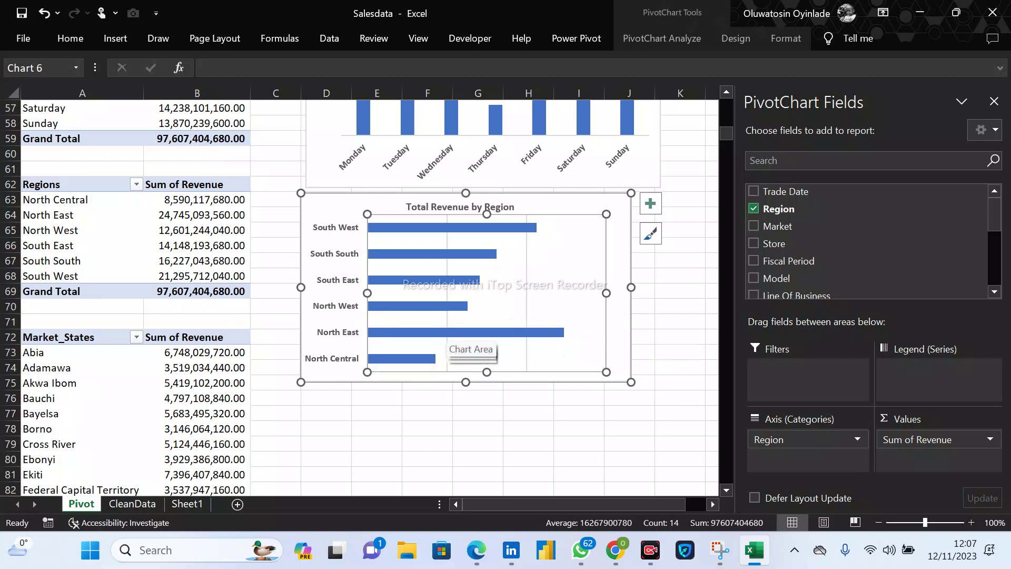
click(652, 204)
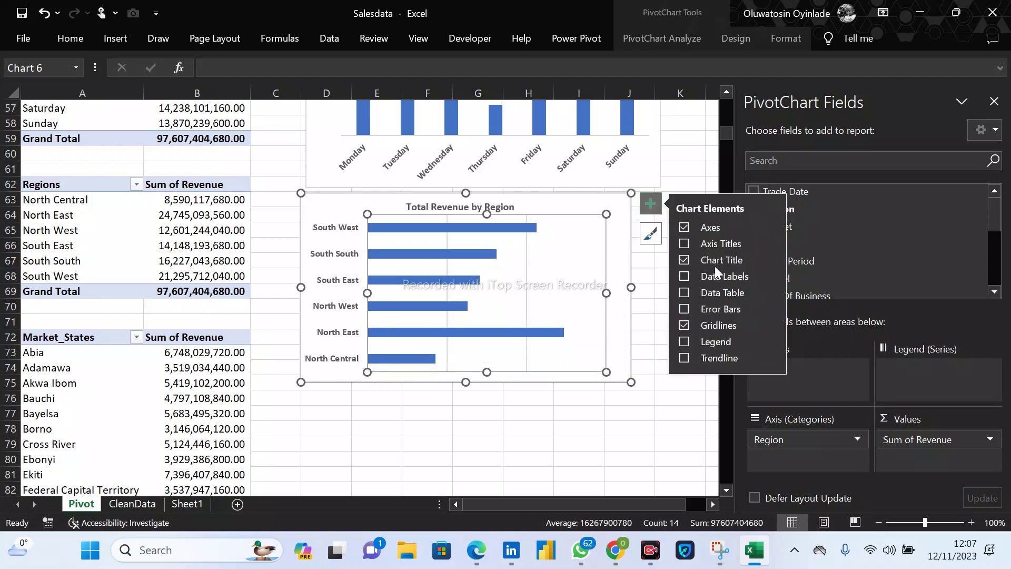
click(685, 276)
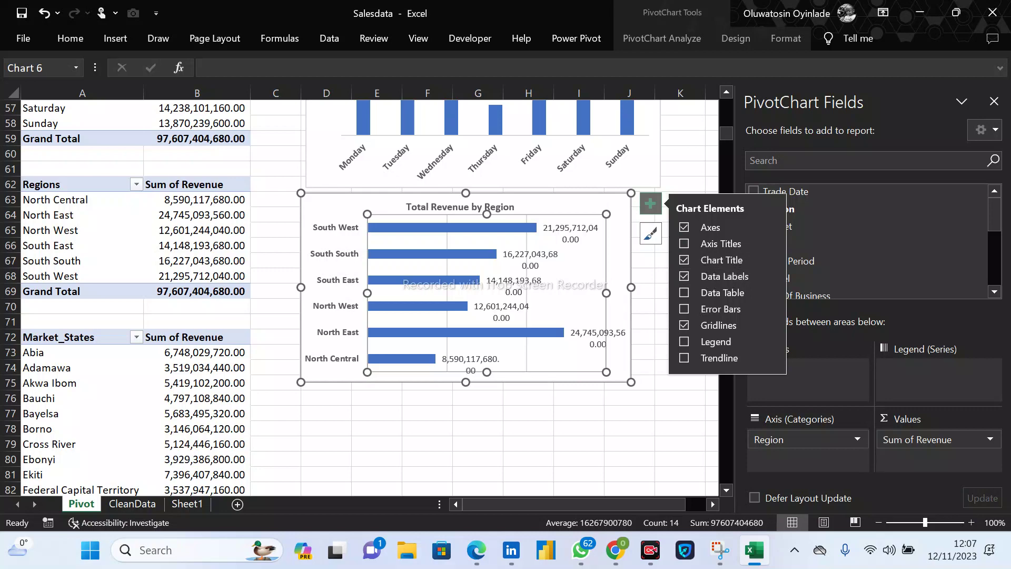
right_click(543, 258)
click(628, 429)
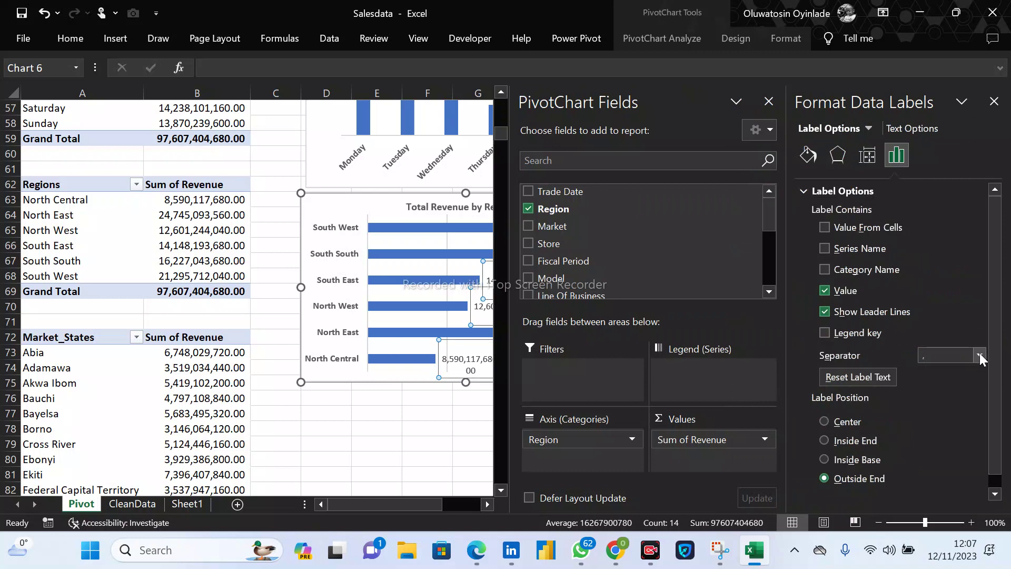
scroll(952, 379, down, 1)
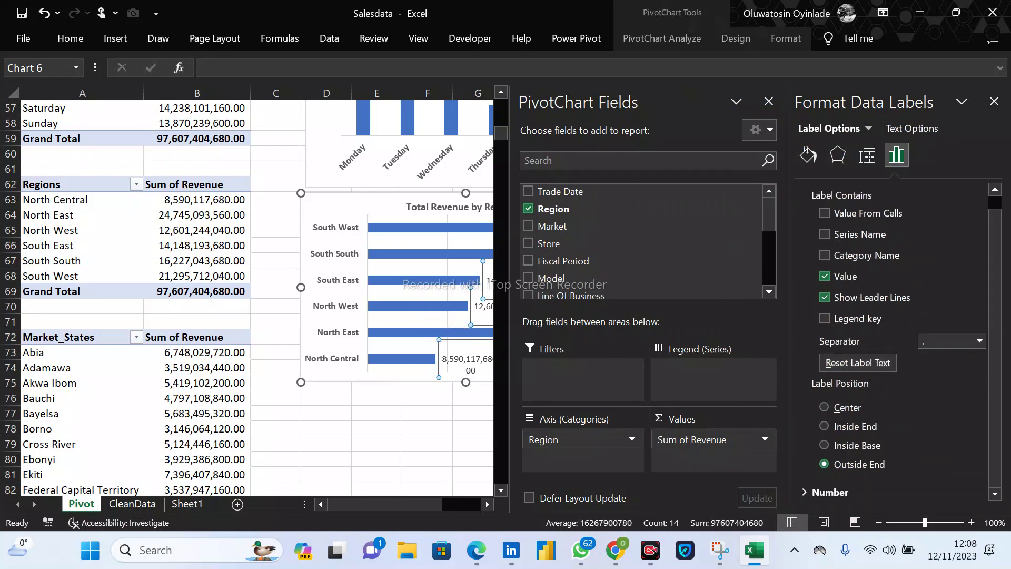
Examine the number format and separator options for the regions chart's data labels, and close the formatting options.
click(469, 316)
click(478, 315)
right_click(478, 317)
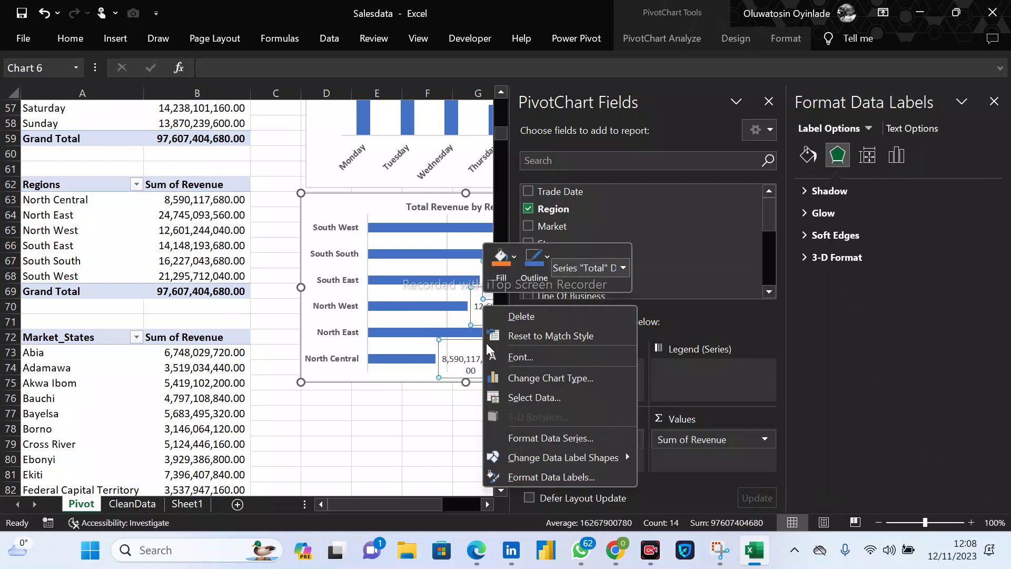
click(573, 477)
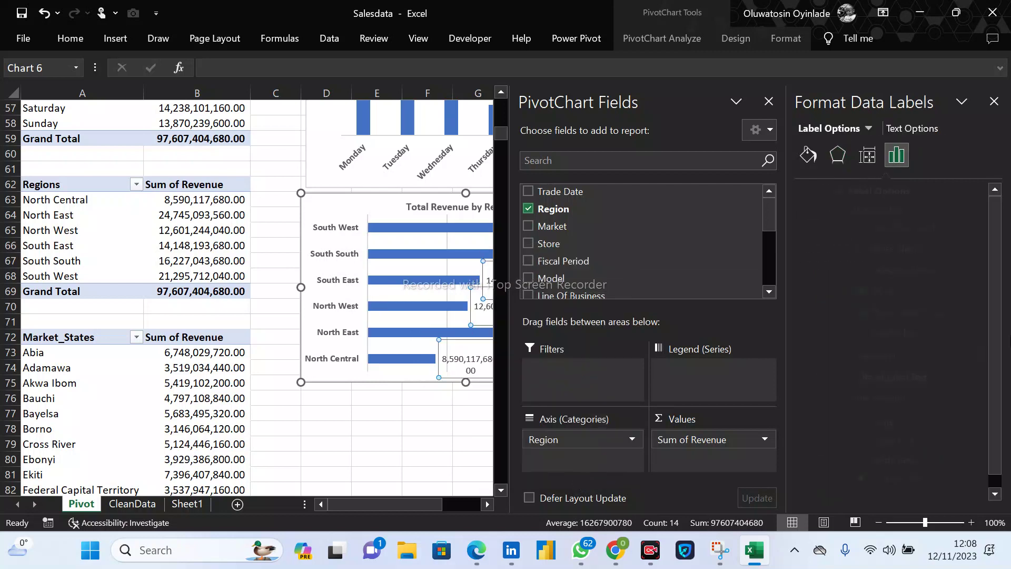
scroll(975, 408, down, 1)
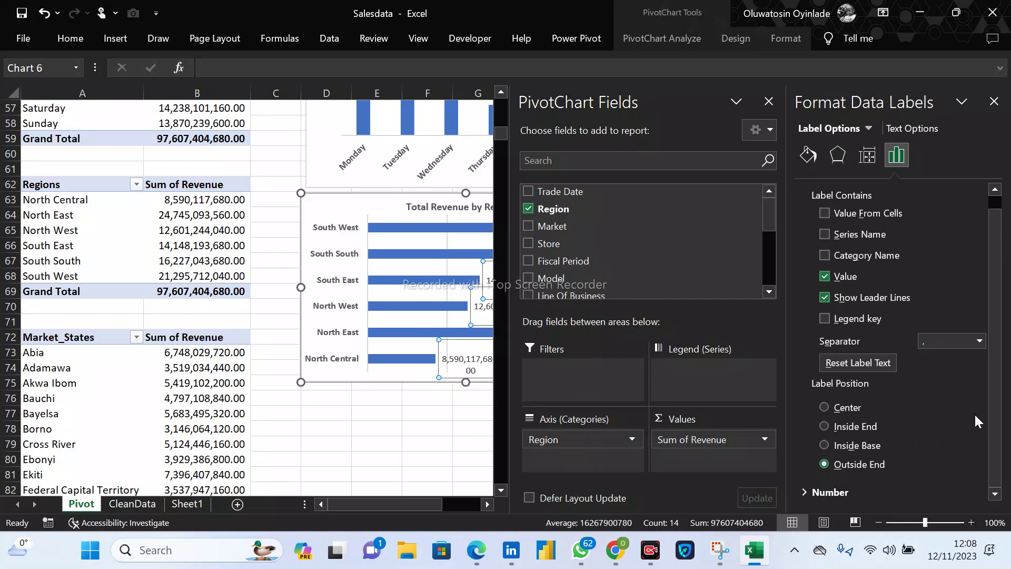
click(864, 489)
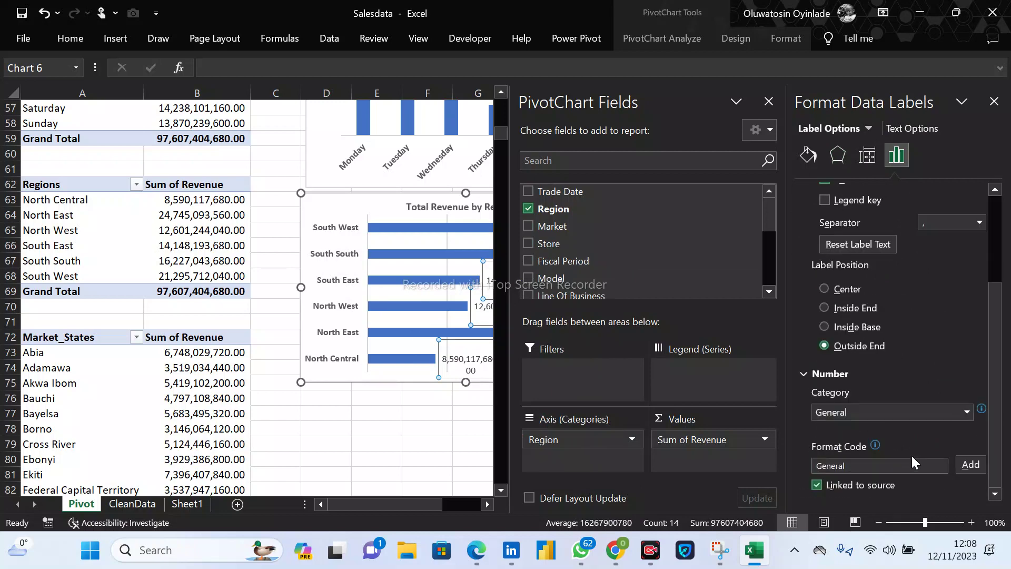
drag(997, 394, 996, 308)
click(984, 360)
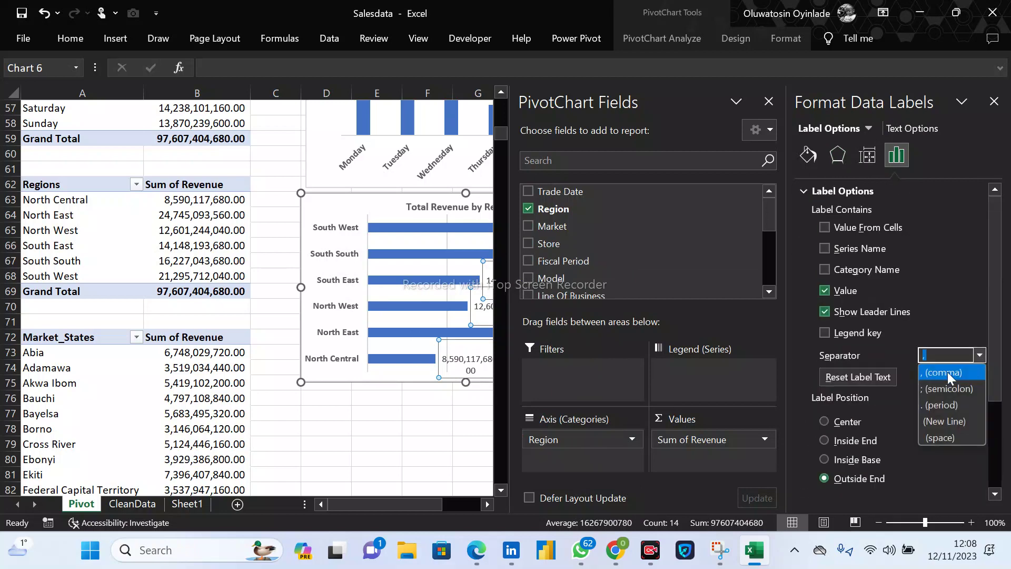
click(955, 294)
click(345, 281)
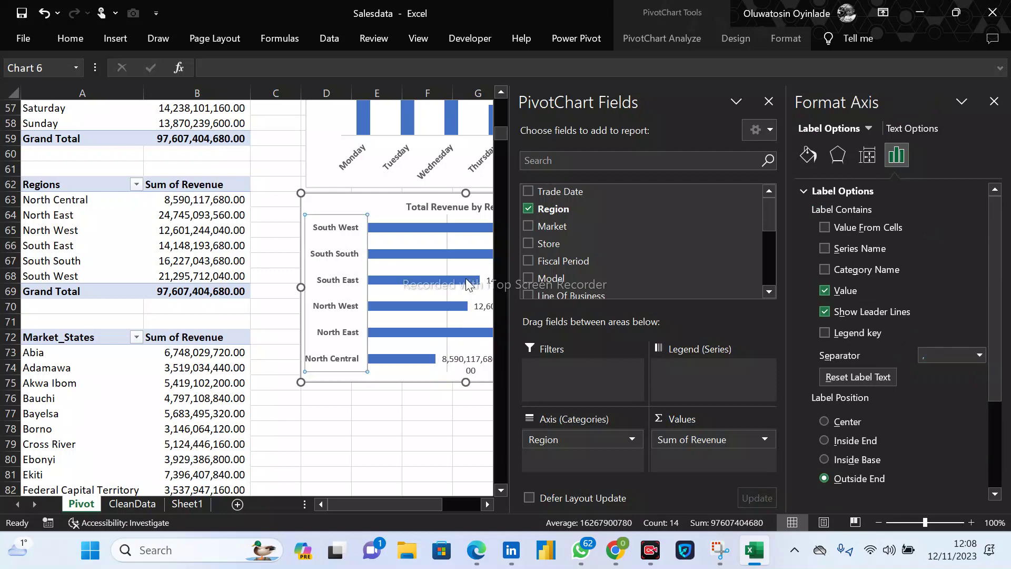
click(487, 282)
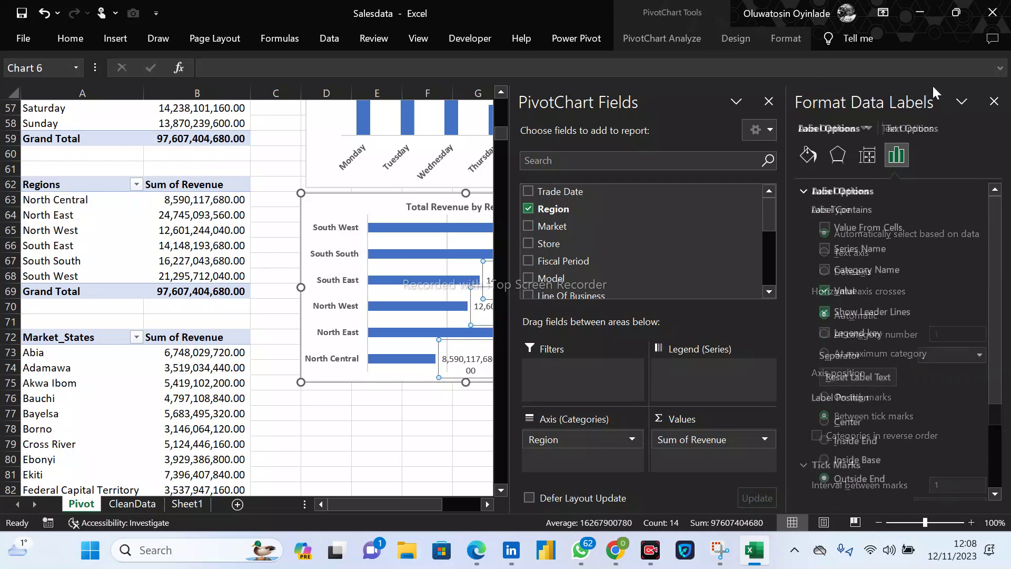
click(995, 102)
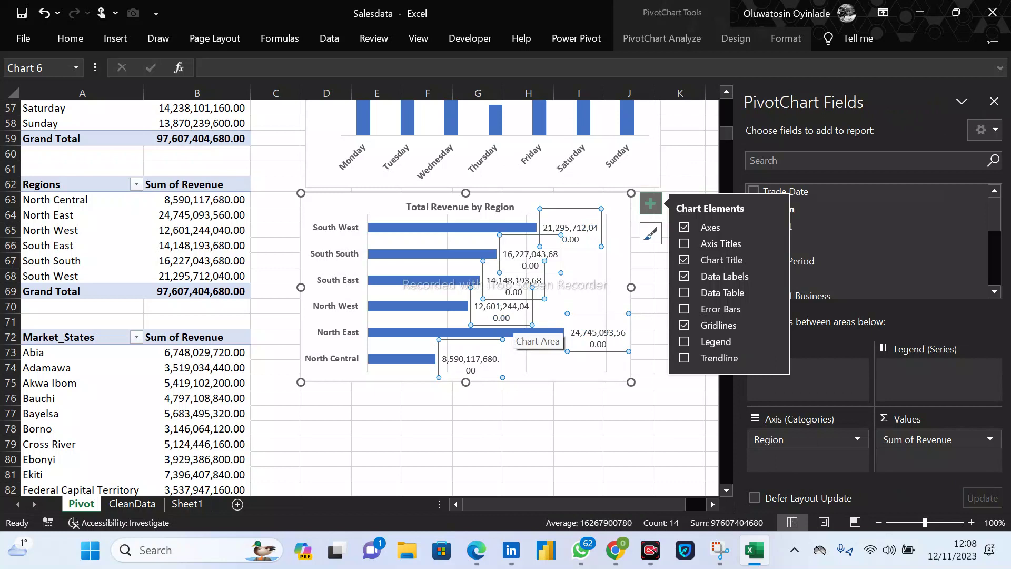
Delete the data labels from the regions chart and deselect the chart.
key(Delete)
click(515, 322)
click(528, 398)
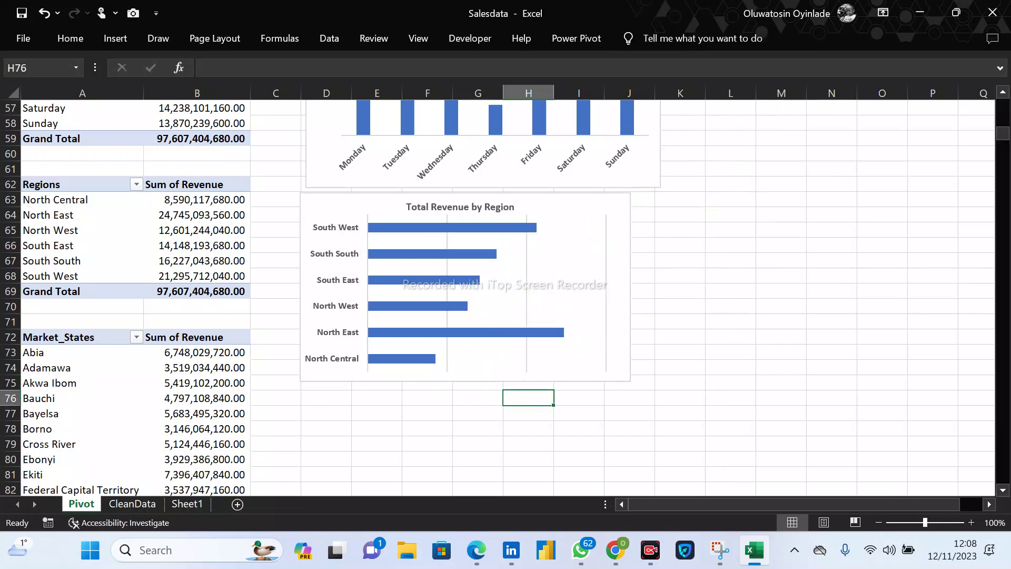
click(643, 306)
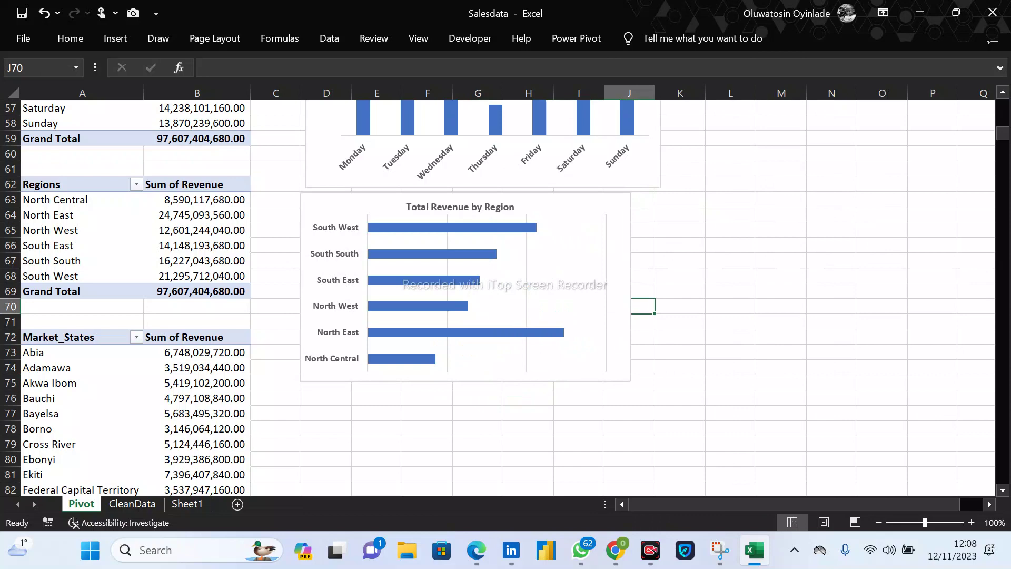
Insert a 2-D pie chart from the pivot table of units sold for 2014 and 2015, without its grand total.
scroll(500, 295, down, 11)
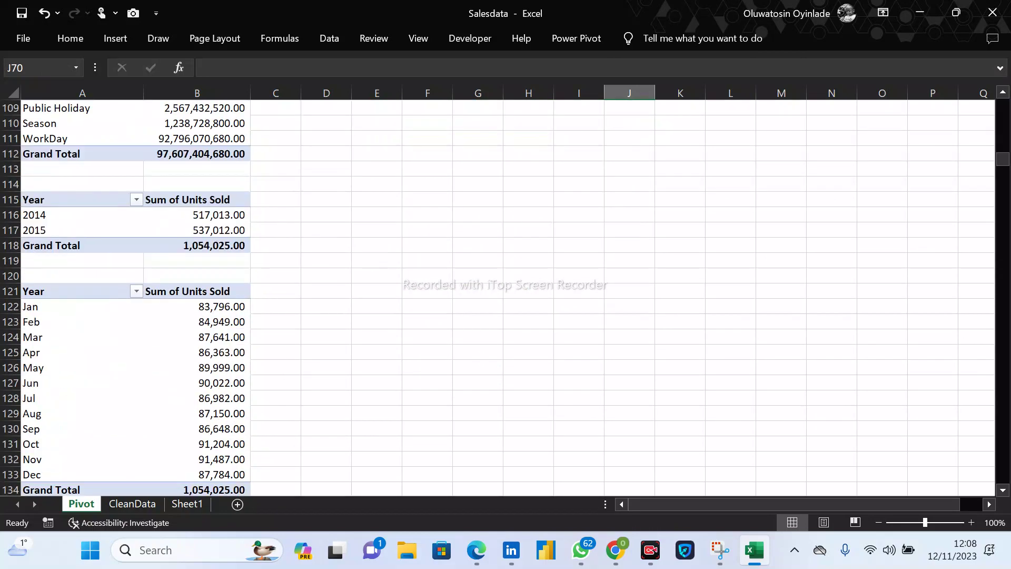
scroll(506, 295, down, 5)
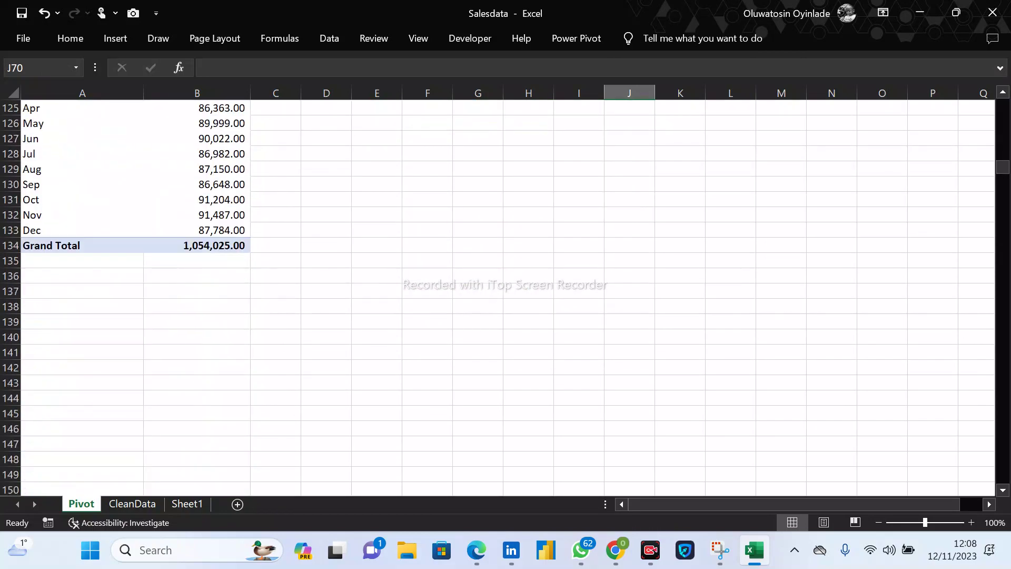
scroll(506, 295, up, 5)
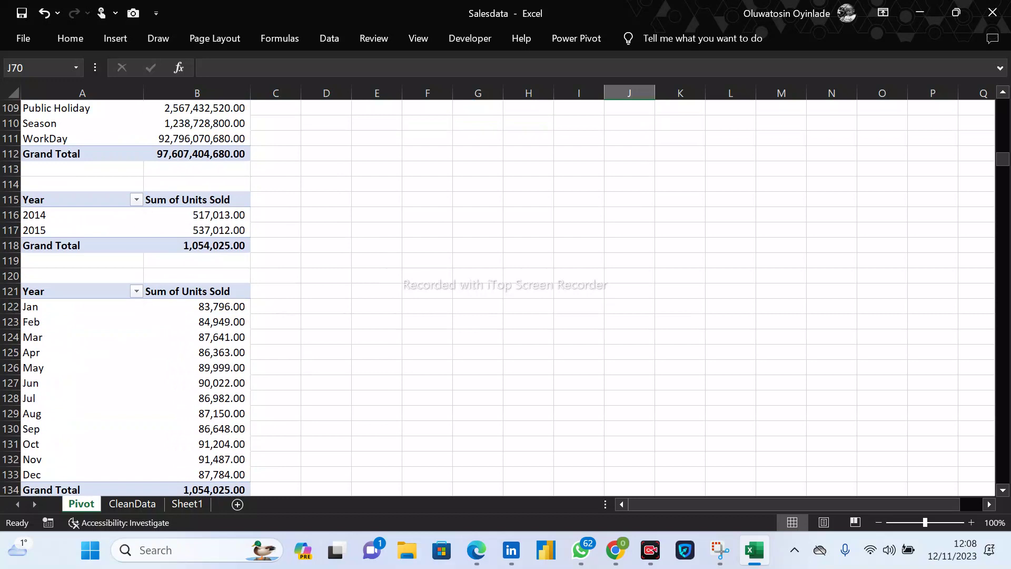
drag(32, 200, 211, 230)
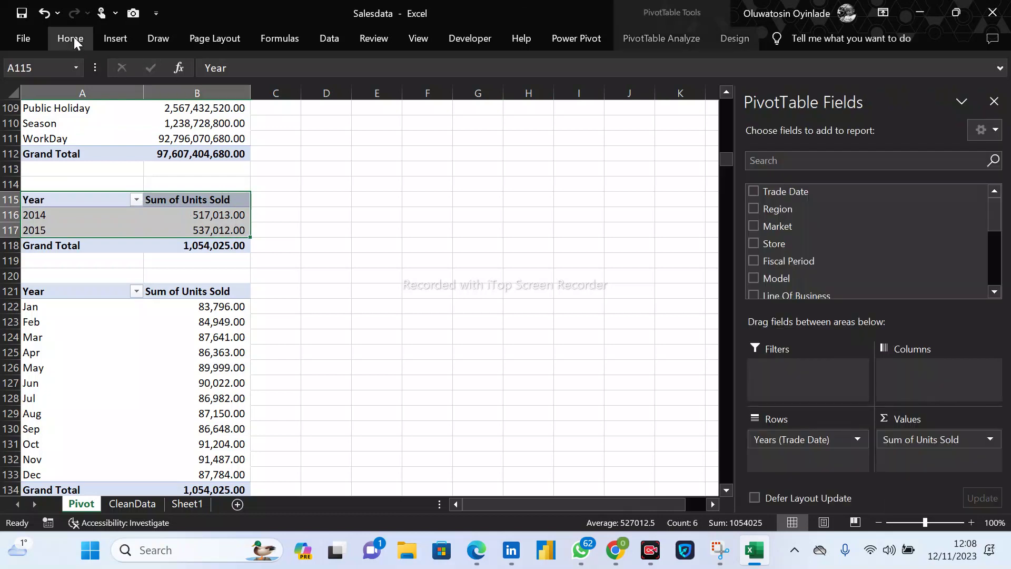
click(74, 37)
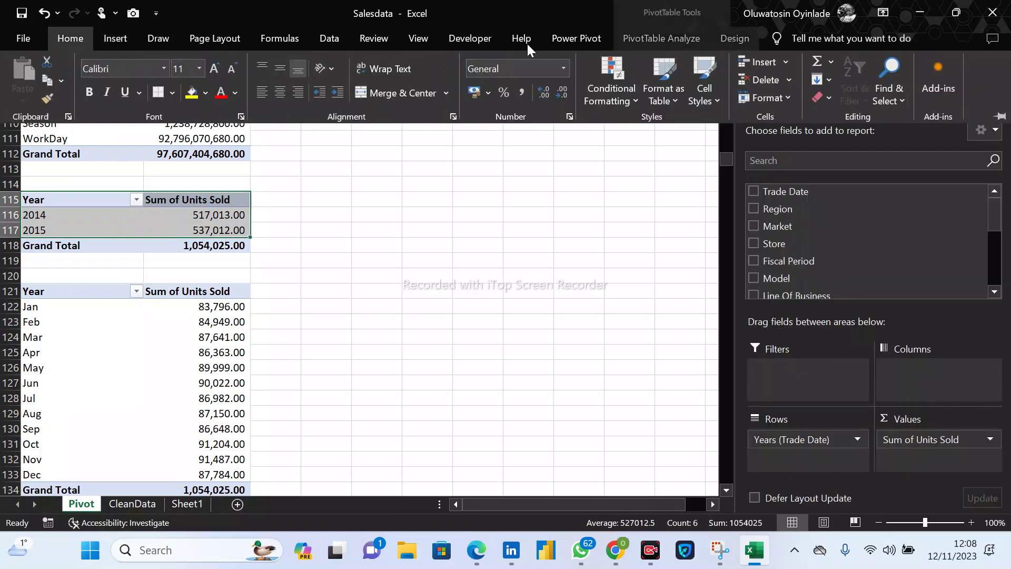
click(118, 41)
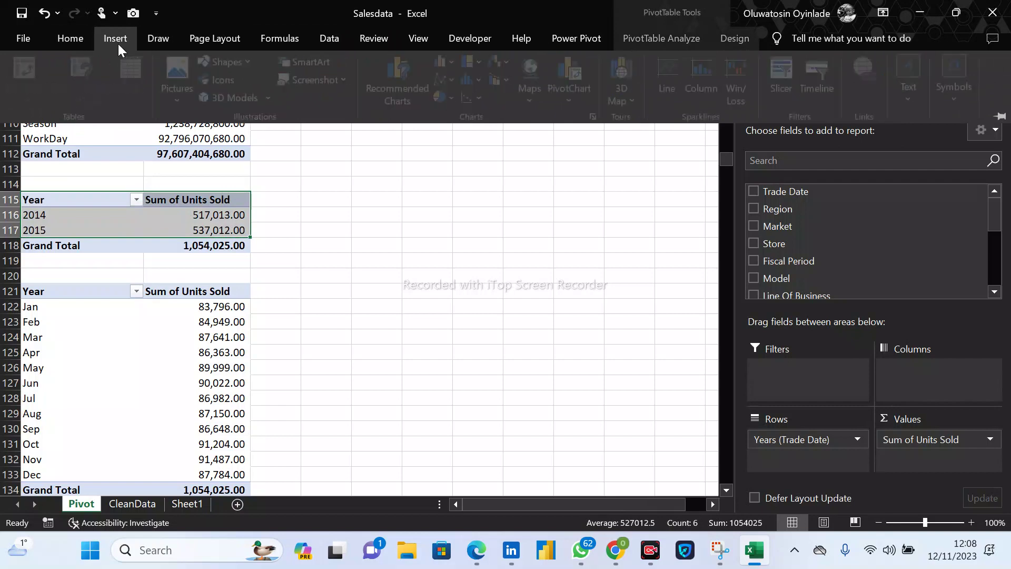
click(456, 102)
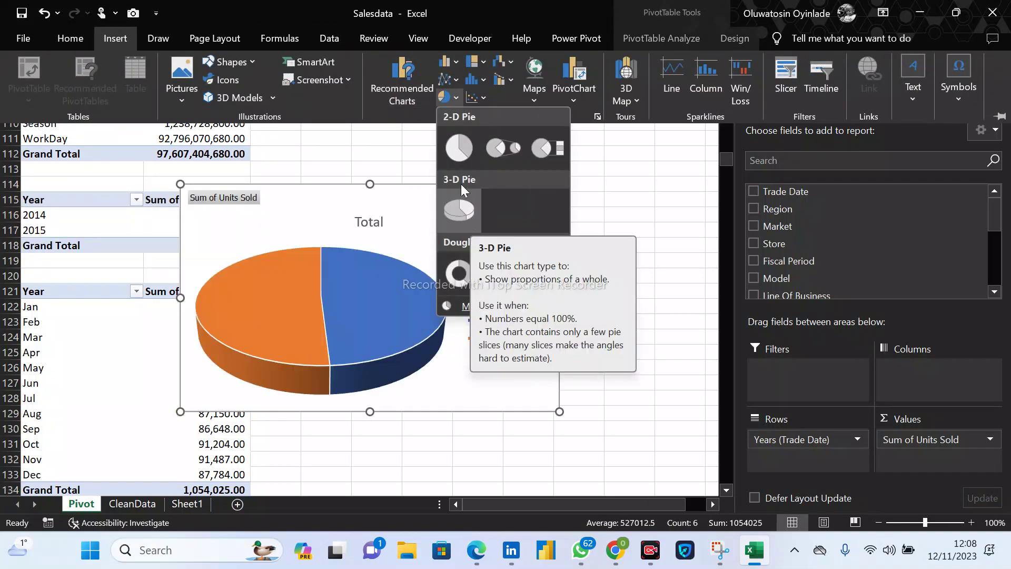
click(454, 149)
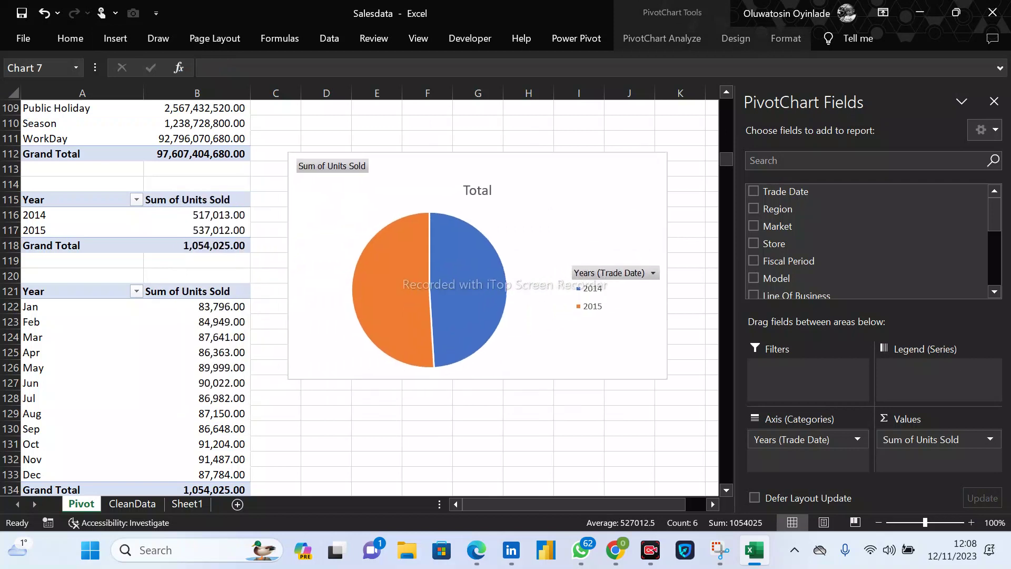
Add data labels to the units sold pie chart and have them show the percentage instead of the value.
right_click(466, 285)
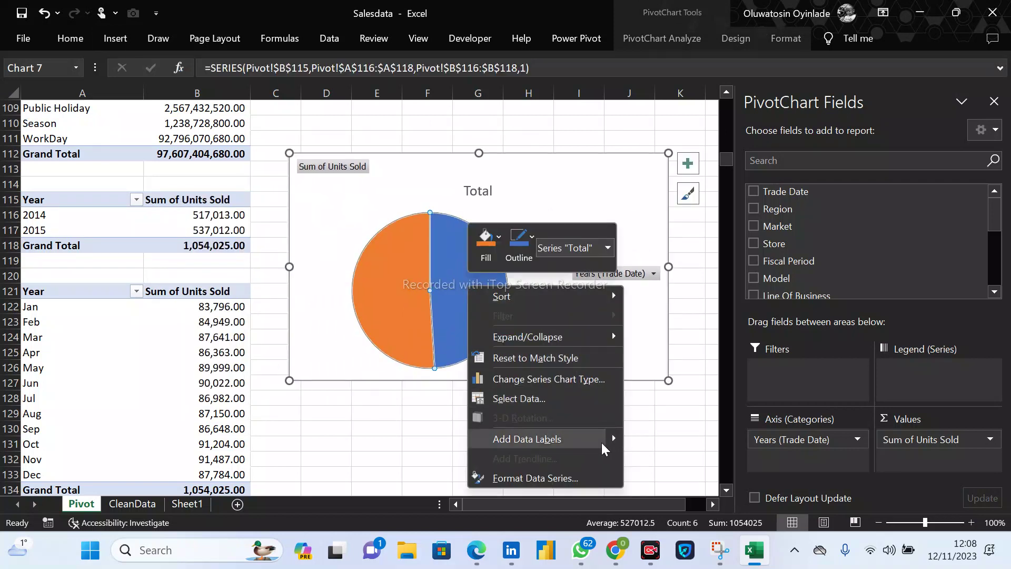
mouse_move(613, 439)
click(681, 440)
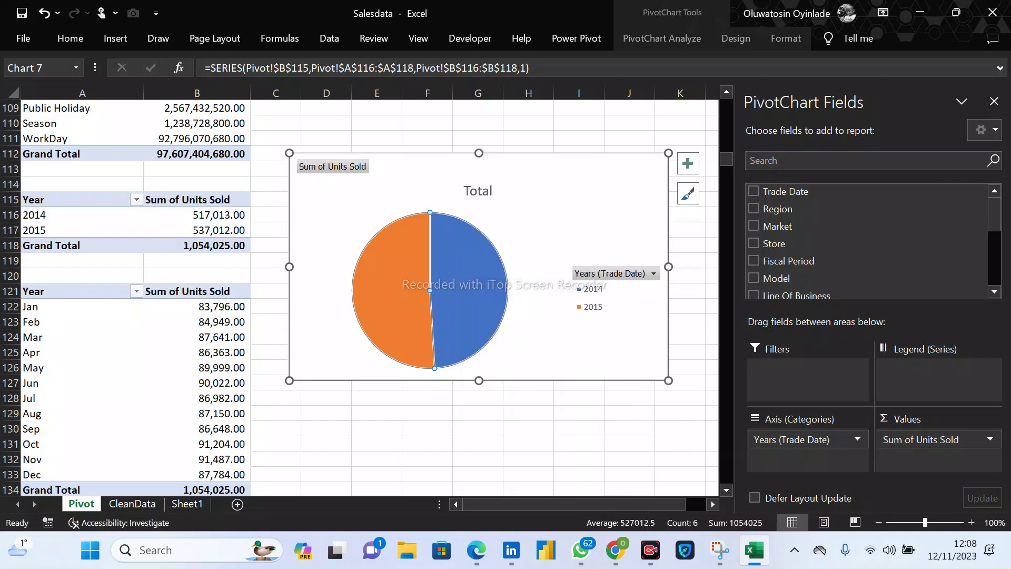
right_click(463, 286)
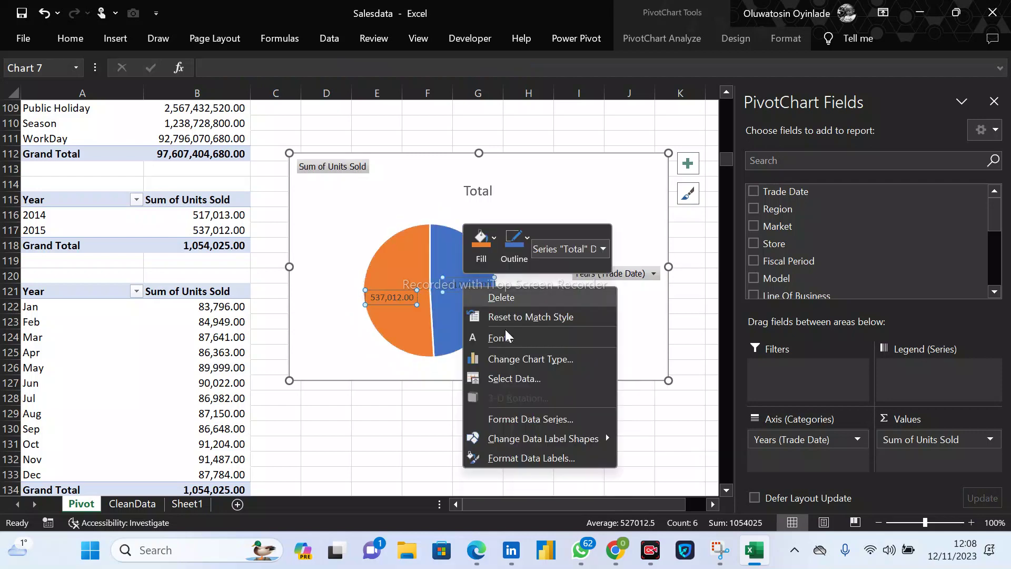
click(568, 459)
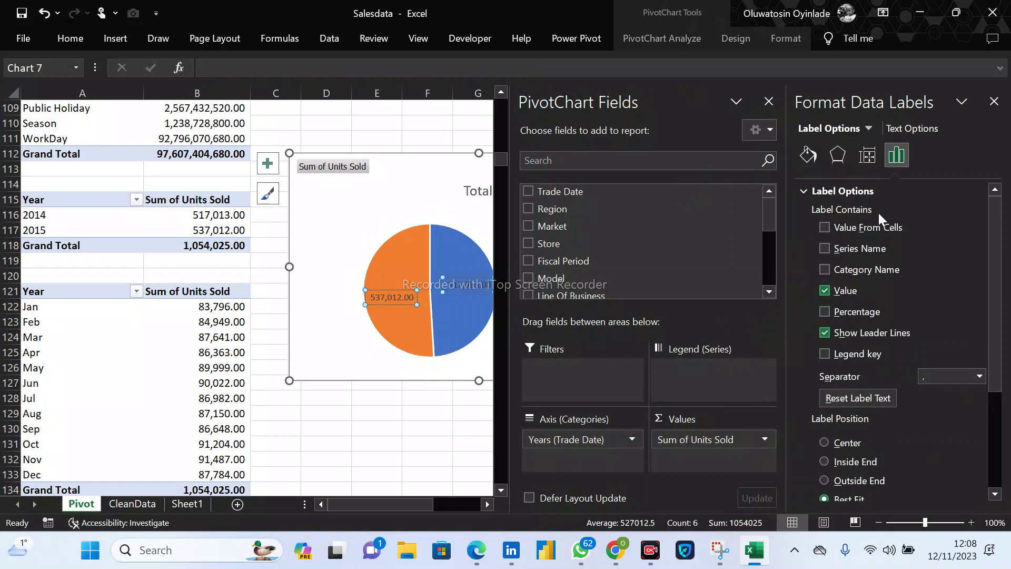
click(826, 312)
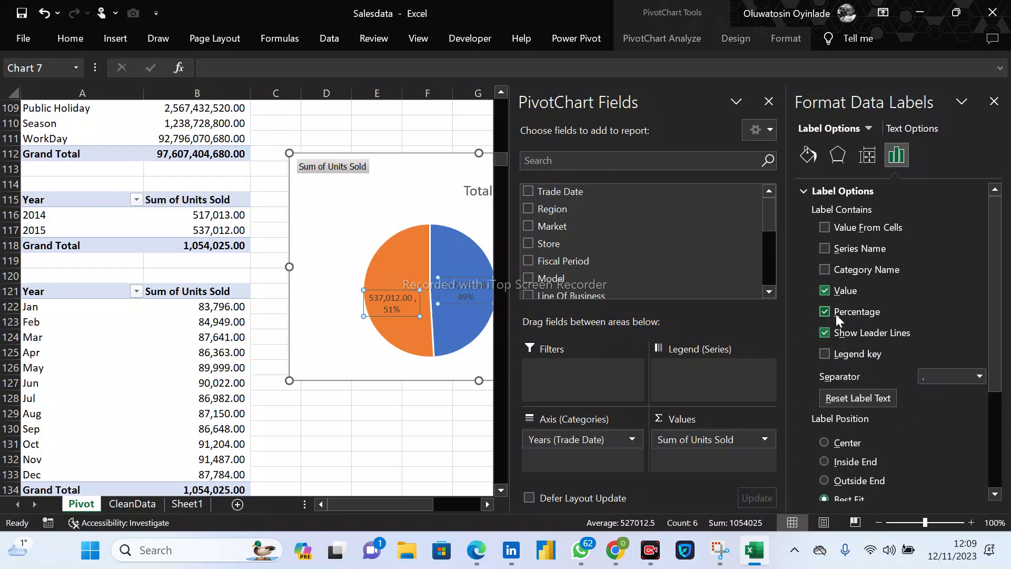
click(826, 291)
Bold the pie chart's percentage labels and close the label formatting options.
click(332, 211)
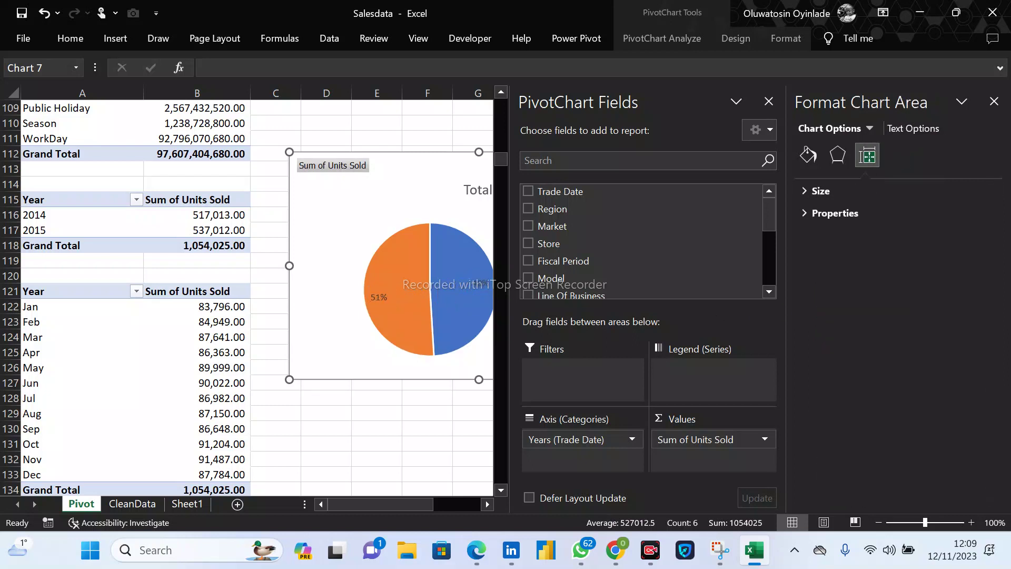
drag(332, 211, 329, 211)
click(377, 298)
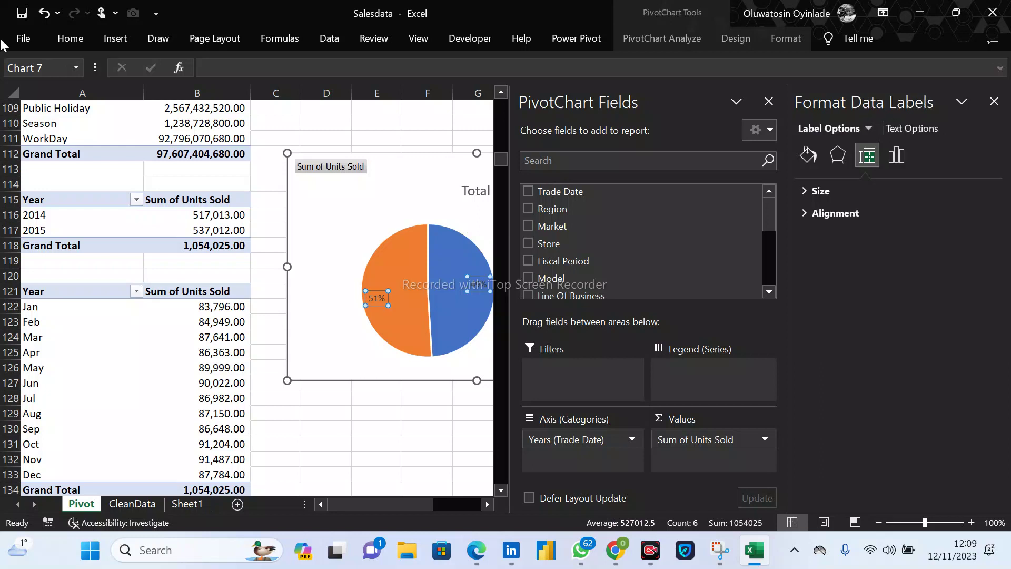
click(70, 38)
click(994, 100)
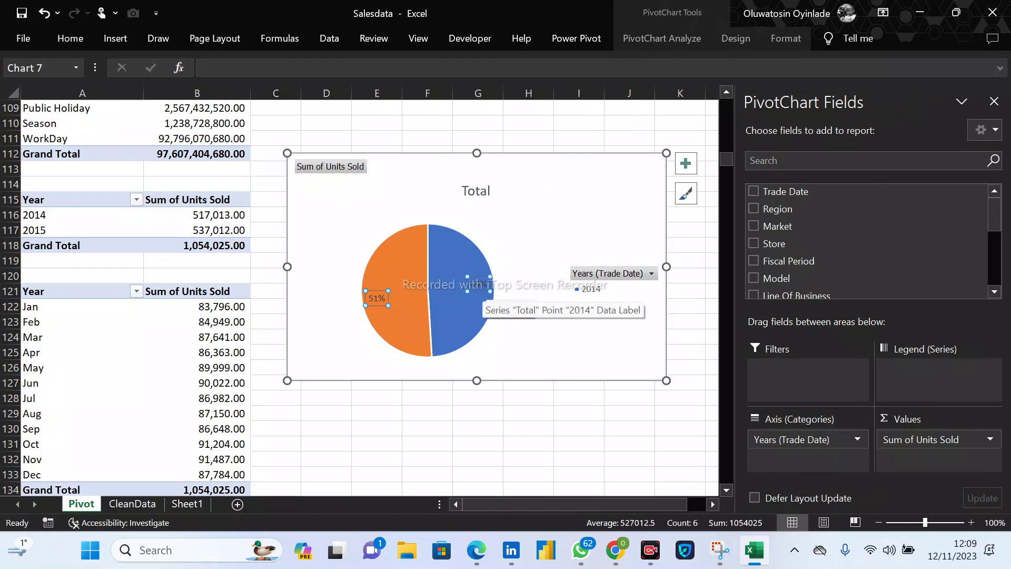
Hide all field buttons on the units sold pie chart.
right_click(634, 268)
click(710, 453)
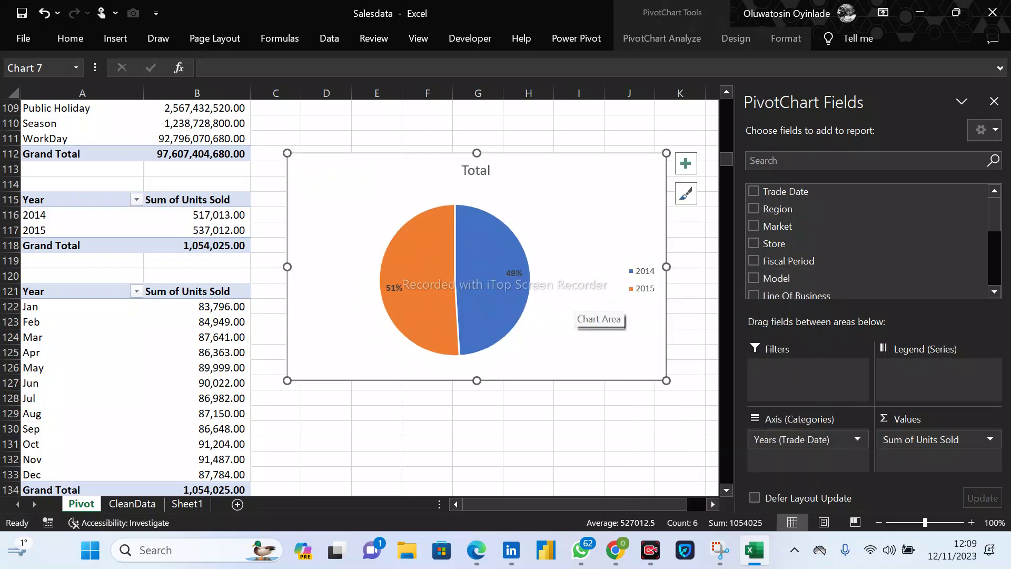
click(495, 306)
click(555, 284)
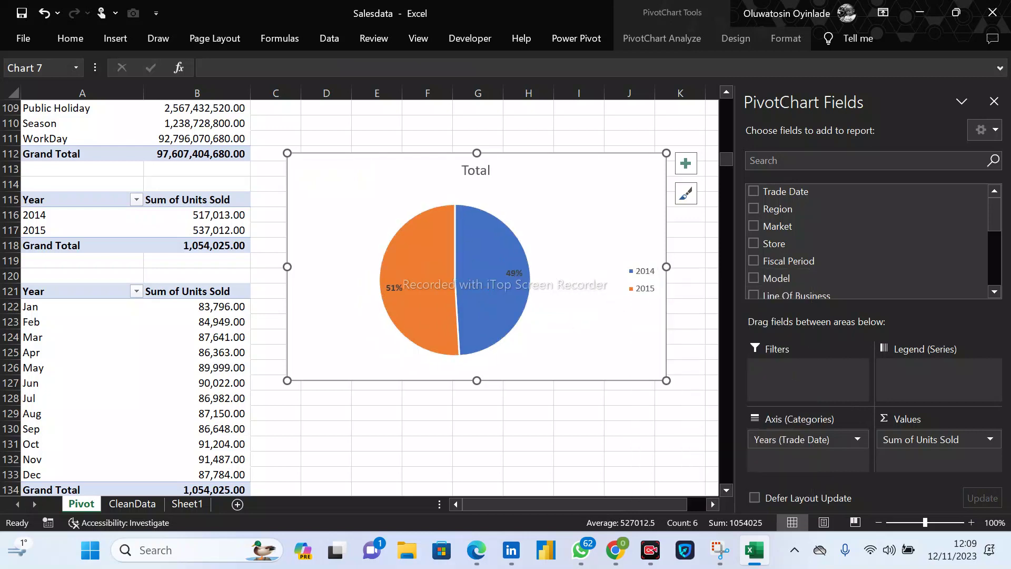
Change the pie chart's title to "Total Units Sold".
double_click(476, 170)
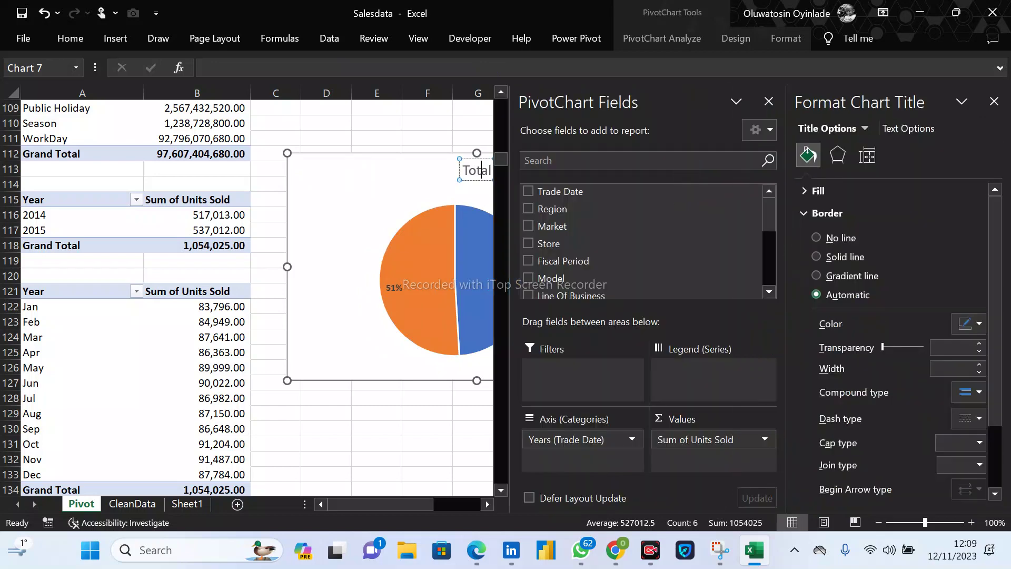
click(994, 101)
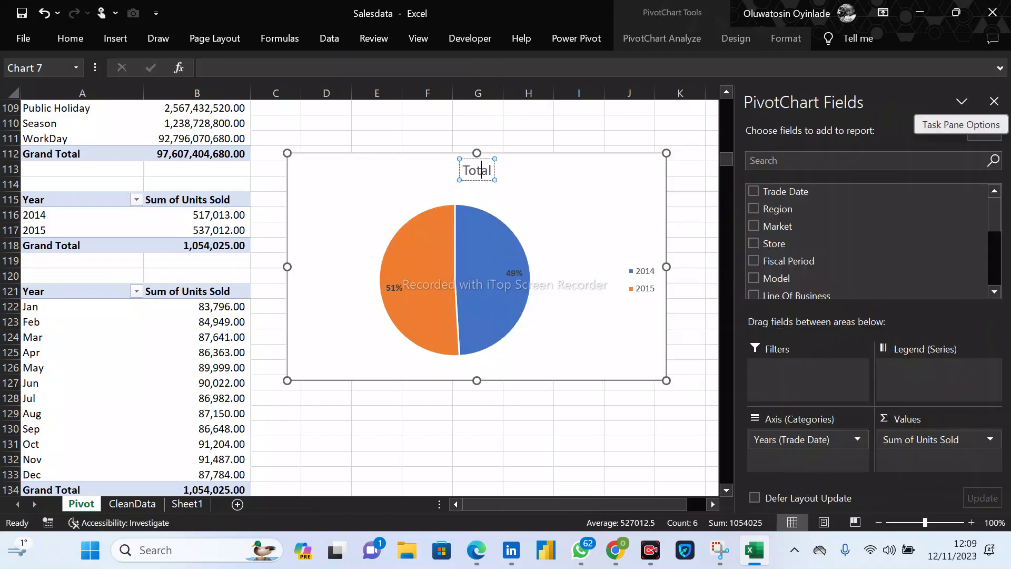
drag(481, 170, 492, 170)
key(Delete)
text(al Units SOld)
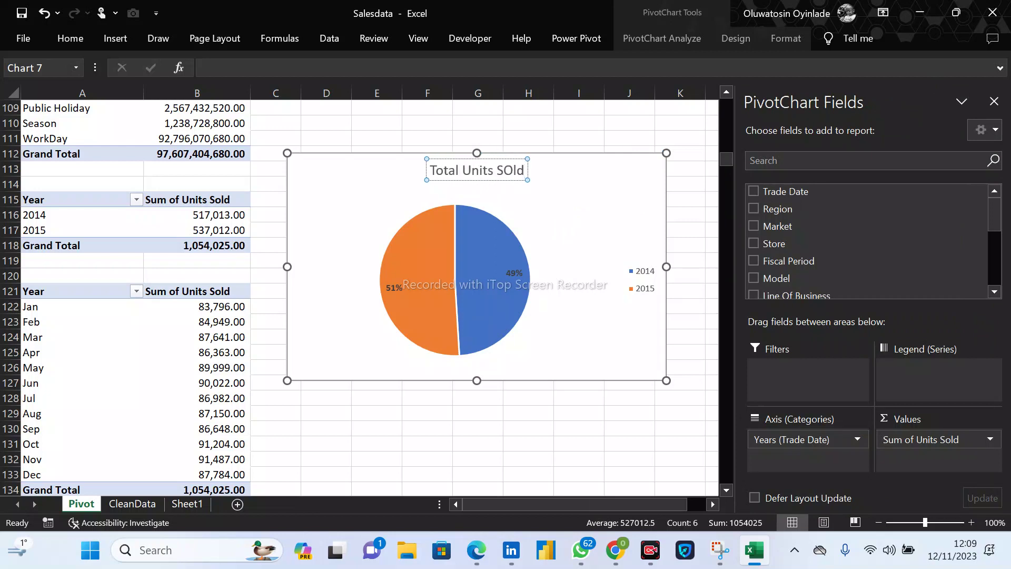
key(BackSpace)
key(BackSpace)
key(BackSpace)
text(ols)
key(BackSpace)
text(d)
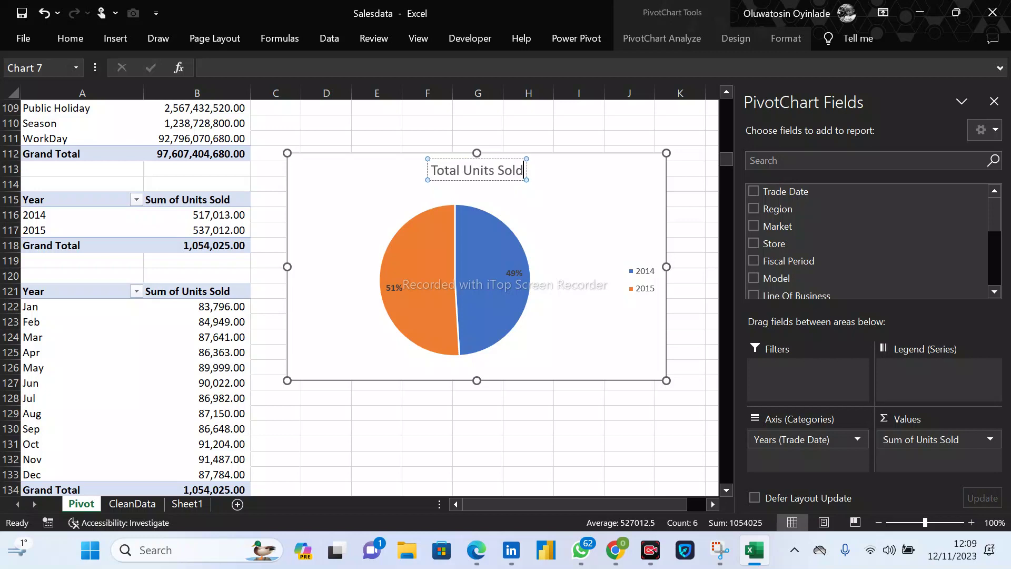
Bold the pie chart's title and shift it slightly to the right of the chart's centre.
key(ctrl+a)
key(ctrl+b)
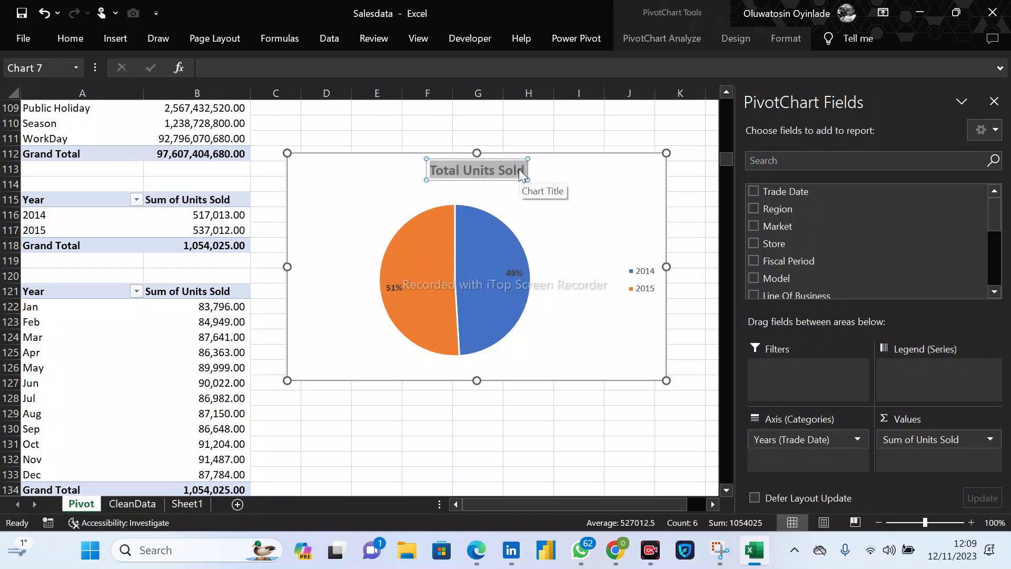
click(572, 211)
click(524, 215)
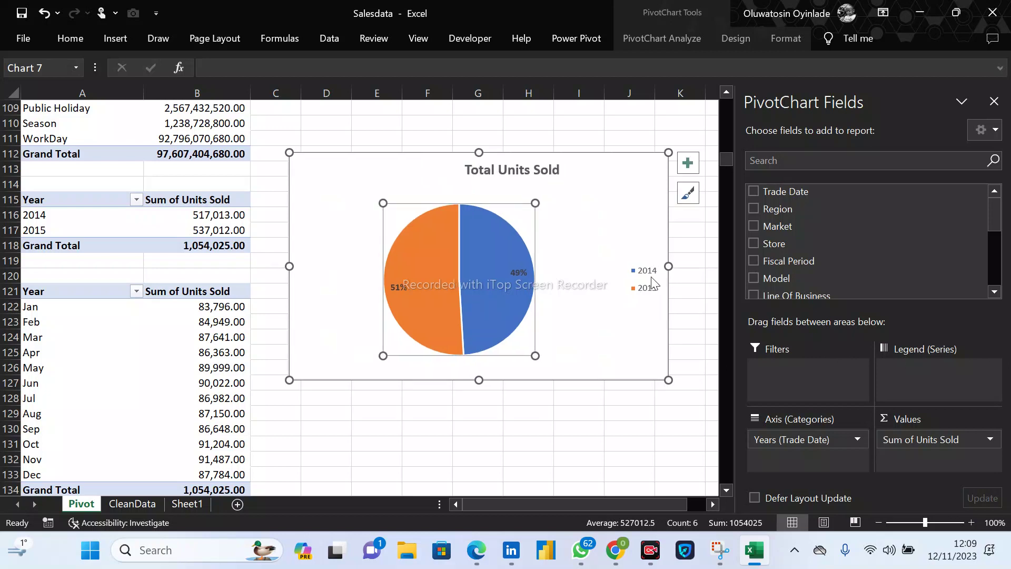
Shrink the units sold chart in width and height, enlarge the pie within it, and deselect the chart.
drag(668, 266, 583, 266)
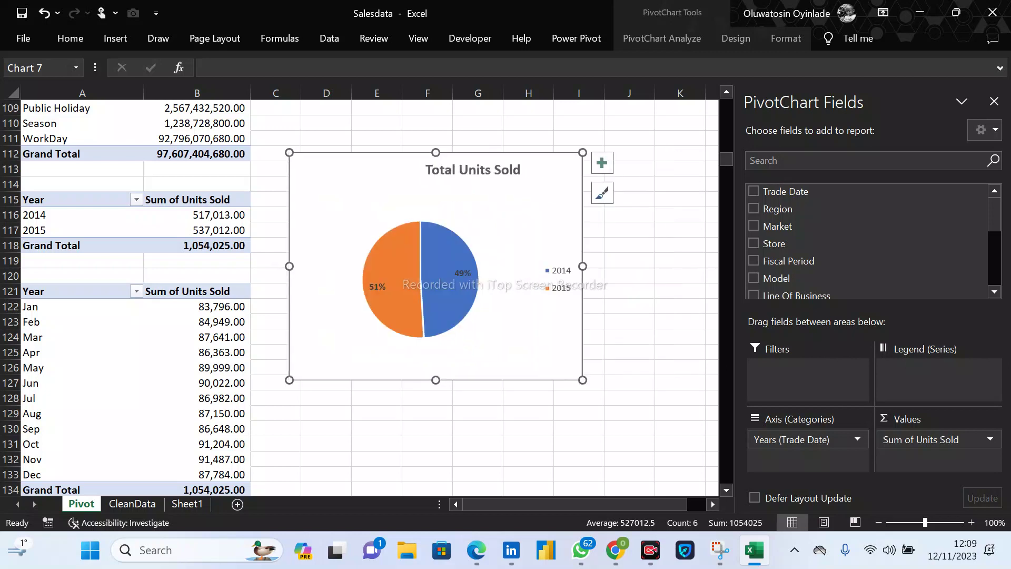
drag(289, 380, 316, 327)
drag(480, 205, 512, 177)
scroll(358, 295, down, 4)
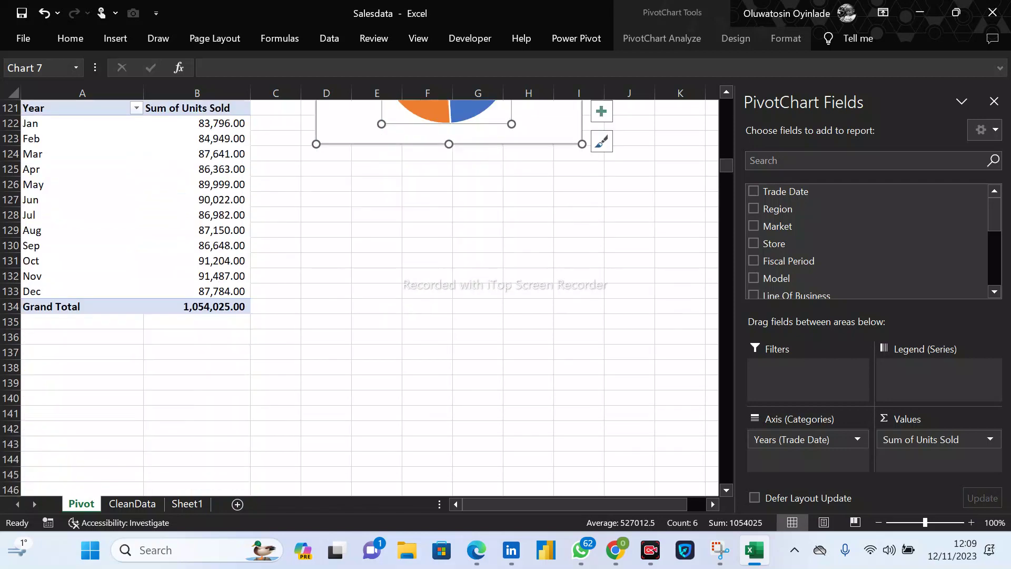
scroll(358, 295, up, 1)
drag(338, 294, 337, 302)
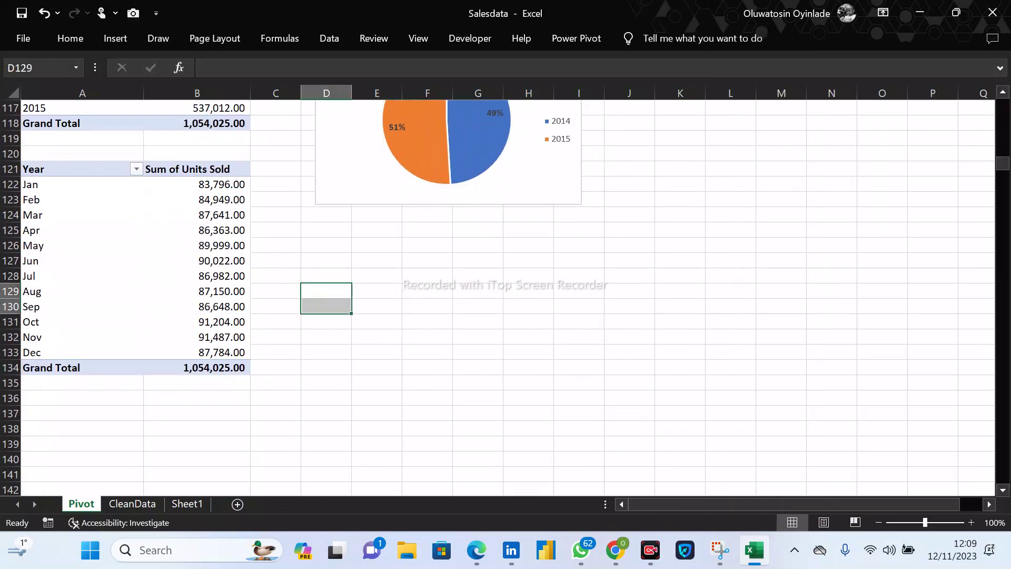
Review the market states, business line and regions pivot tables along with the revenue by region chart.
scroll(506, 297, up, 18)
scroll(505, 297, down, 7)
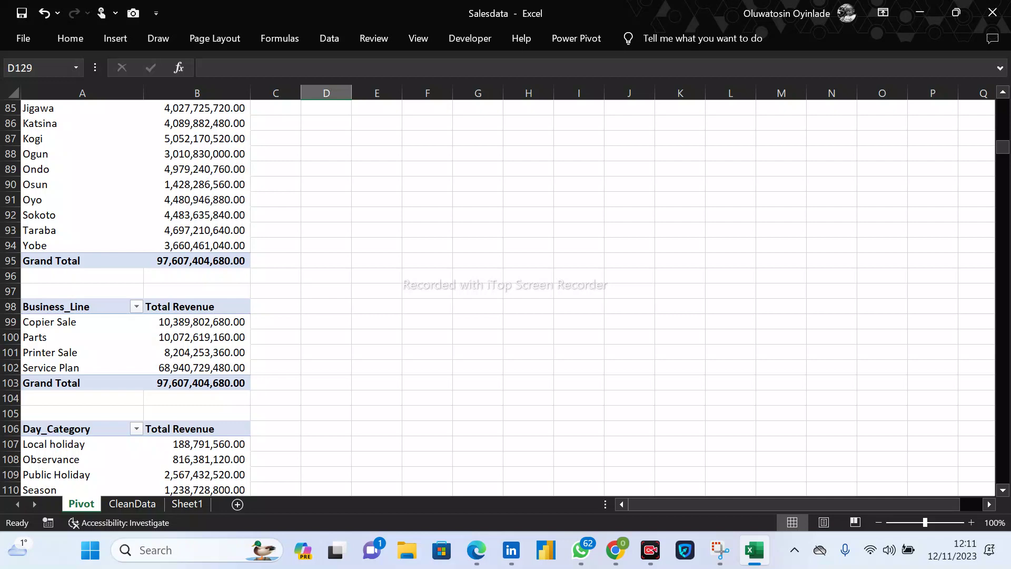
click(326, 322)
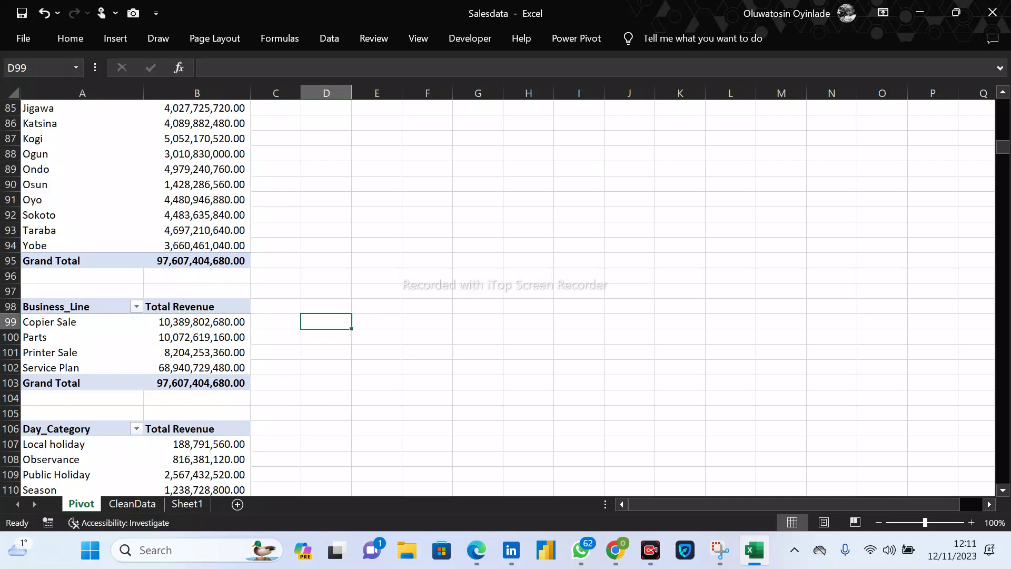
scroll(326, 322, up, 8)
scroll(326, 322, down, 5)
scroll(505, 295, up, 3)
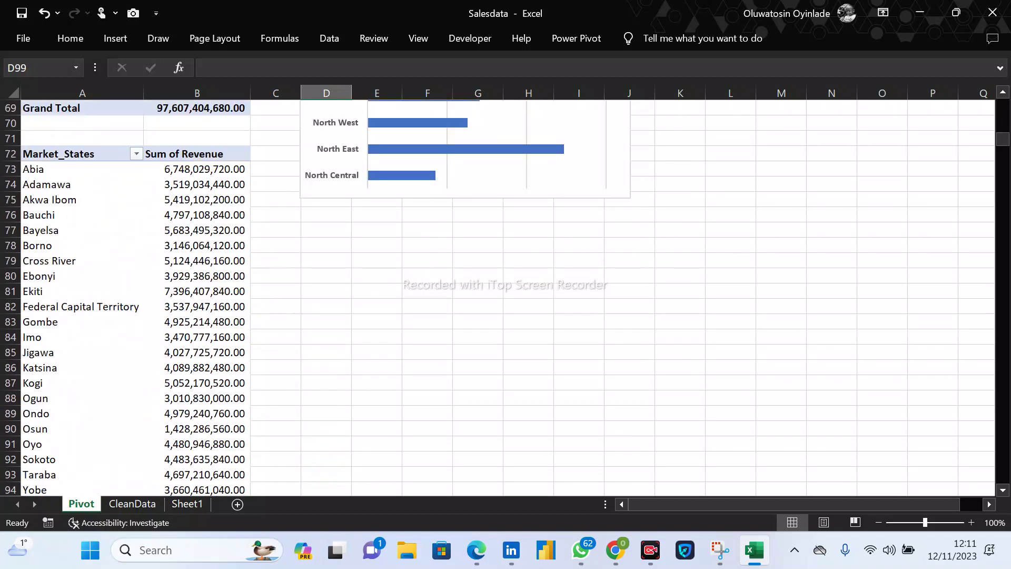
scroll(506, 295, up, 4)
click(558, 323)
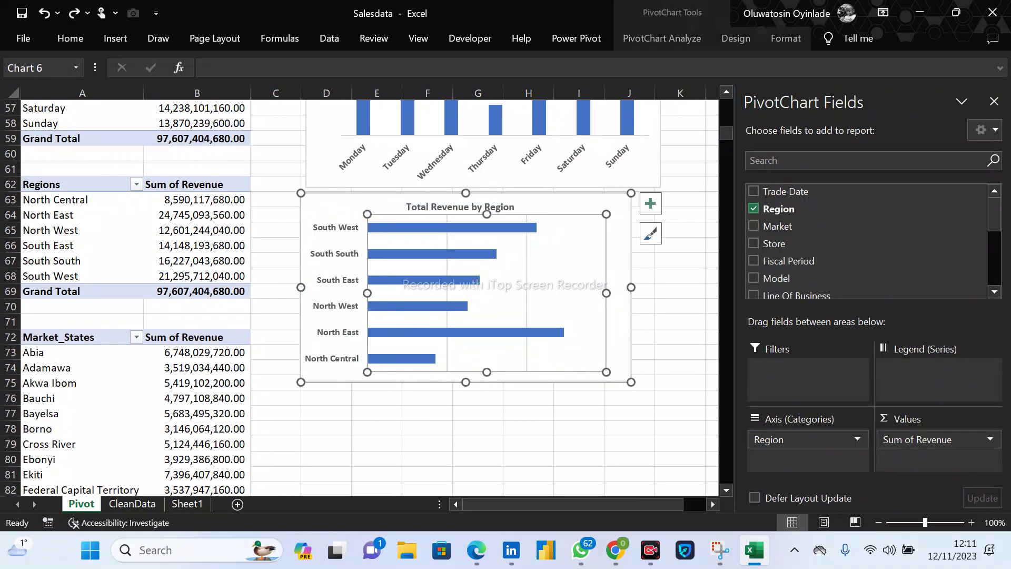
click(478, 444)
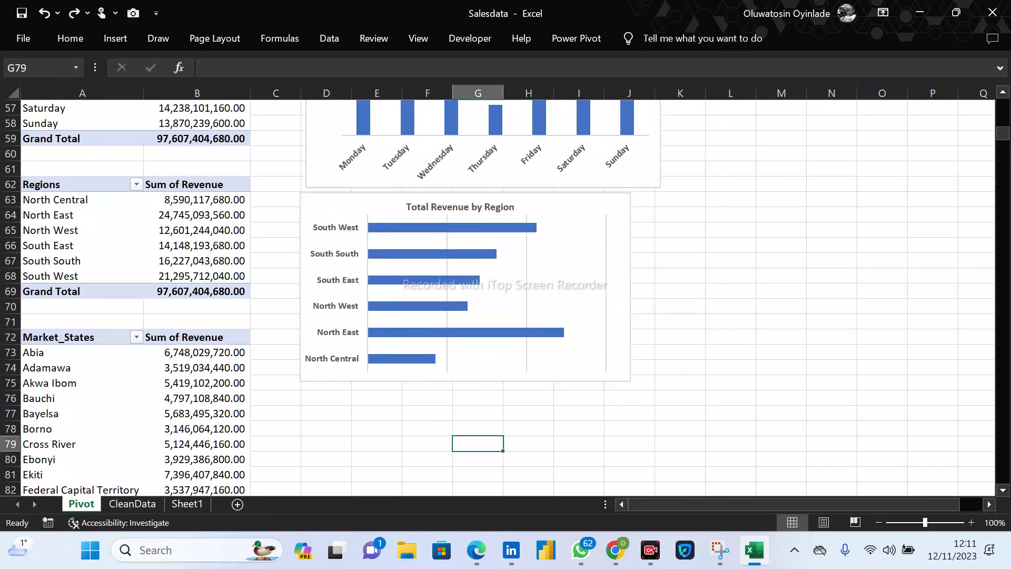
Insert a clustered column pivot chart from the Business_Line revenue pivot table without its grand total, and place it beside the table.
scroll(401, 395, down, 11)
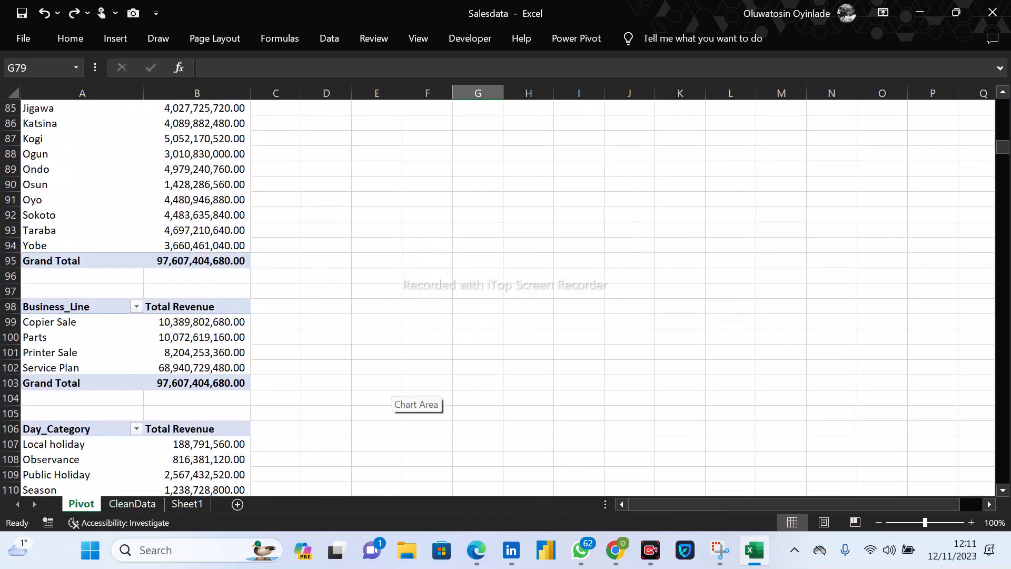
drag(79, 246, 210, 308)
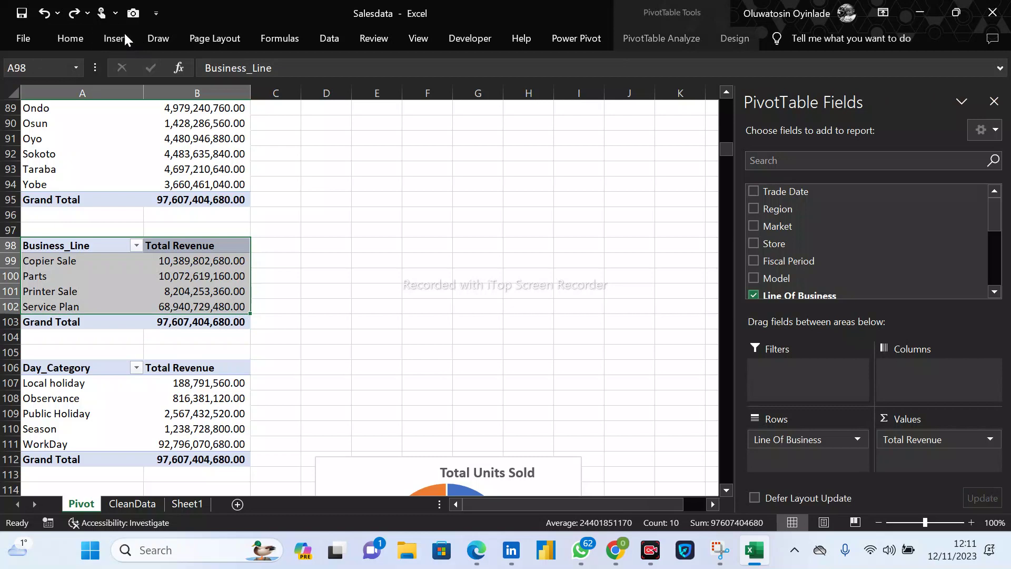
click(122, 35)
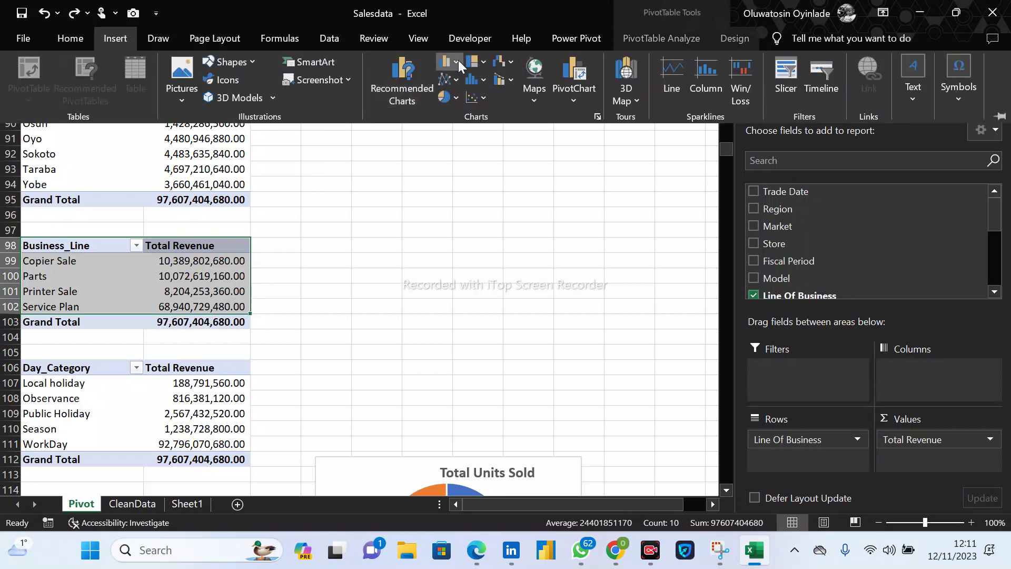
click(458, 61)
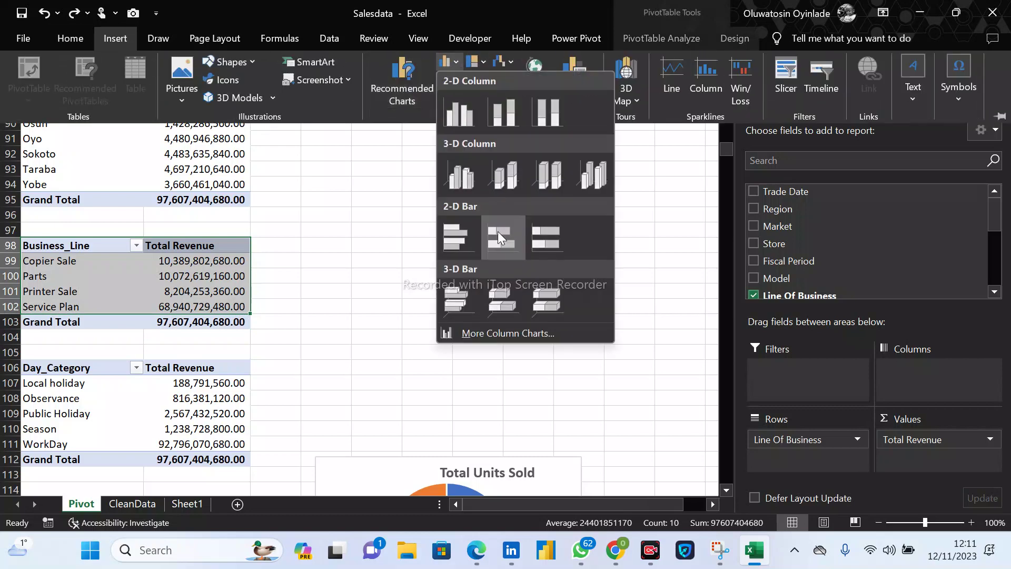
click(458, 121)
drag(528, 258, 634, 252)
double_click(474, 217)
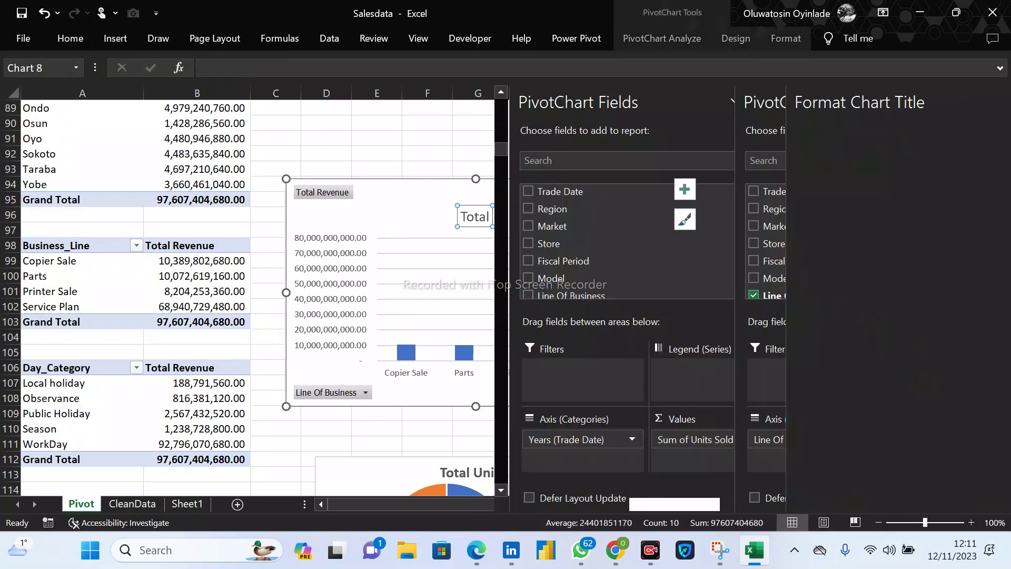
double_click(474, 218)
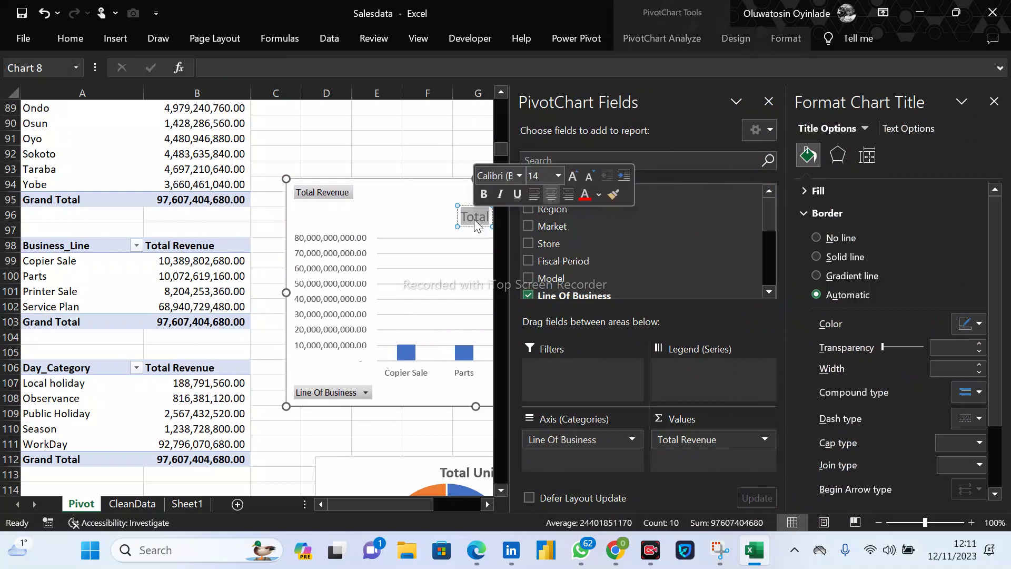
text(Quantities)
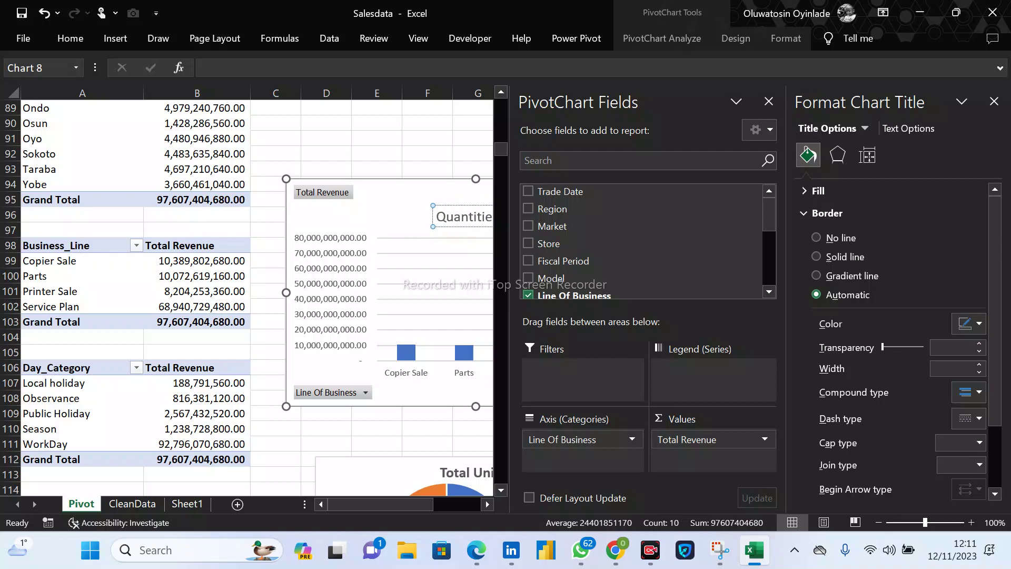
click(994, 101)
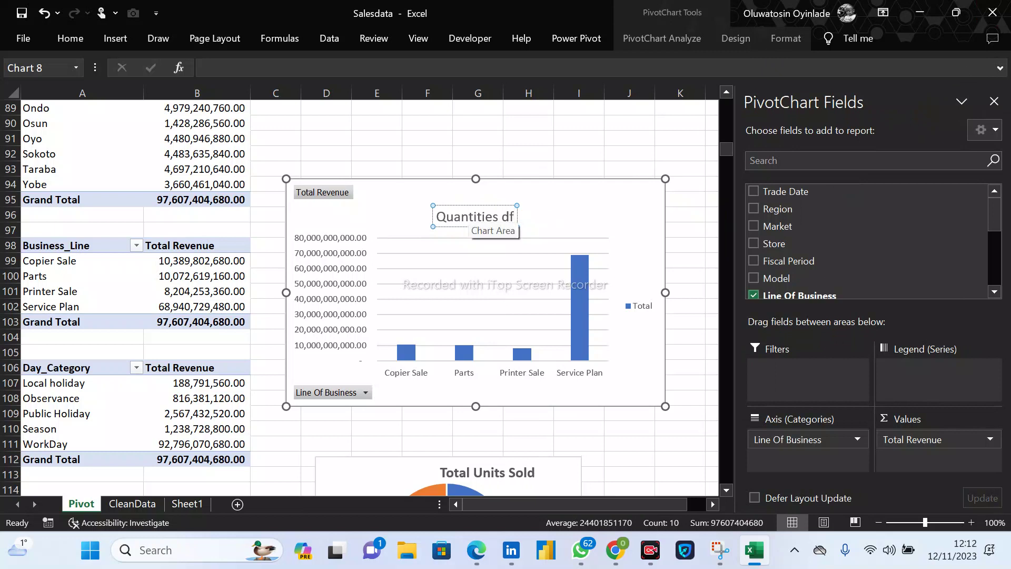
Replace the word "Quantities" in the new column chart's title with "Total Revenue".
double_click(469, 222)
text(Total)
key(BackSpace)
key(BackSpace)
key(BackSpace)
key(BackSpace)
key(BackSpace)
text(Total)
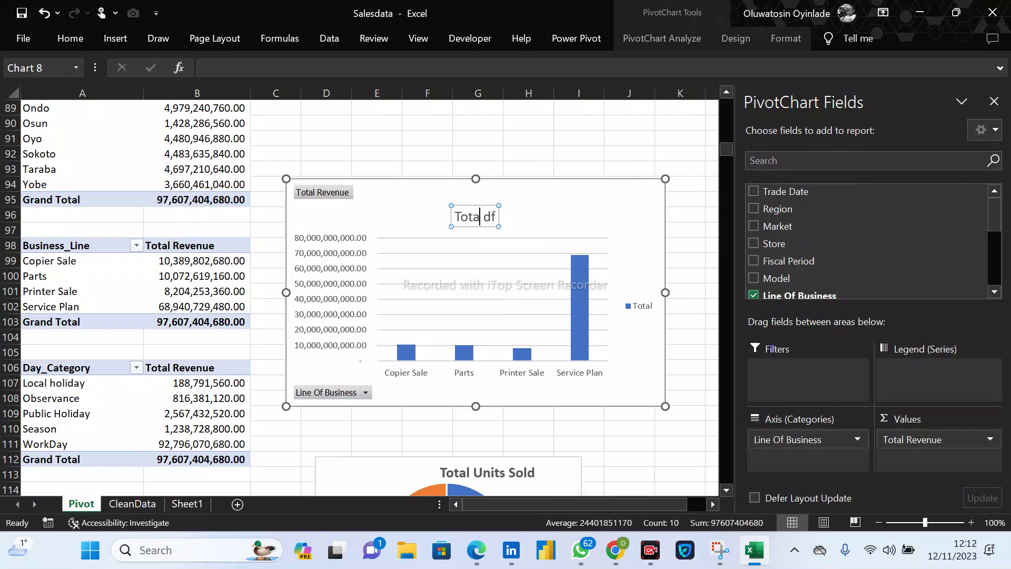
text( Rwven)
key(BackSpace)
key(BackSpace)
key(BackSpace)
key(BackSpace)
text(e)
text(nue)
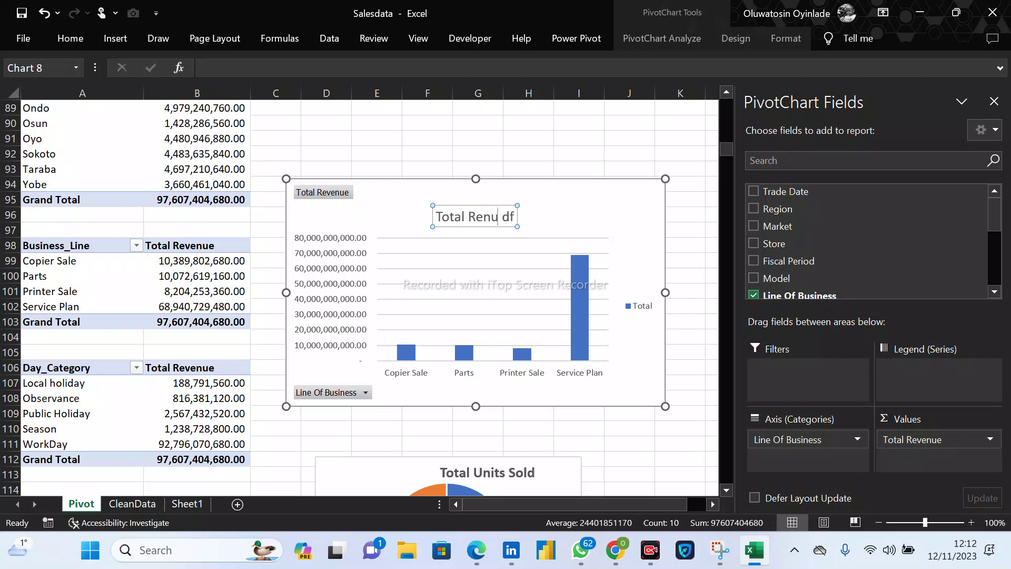
key(BackSpace)
key(BackSpace)
key(BackSpace)
key(BackSpace)
text(venue)
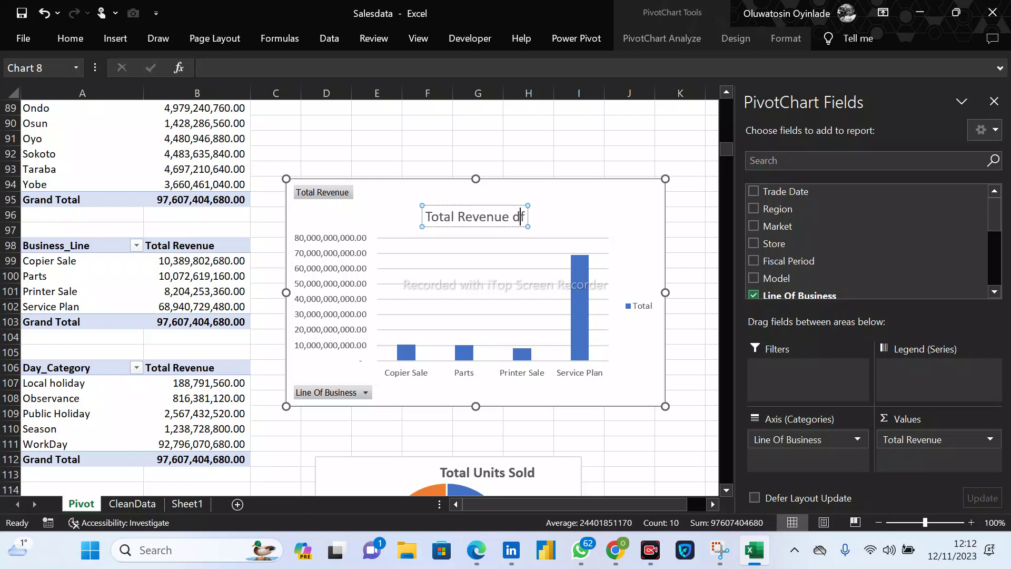
Remove the stray "df" and complete the chart title as "Total Revenue by Business Line".
key(Delete)
key(Delete)
key(Delete)
text(by)
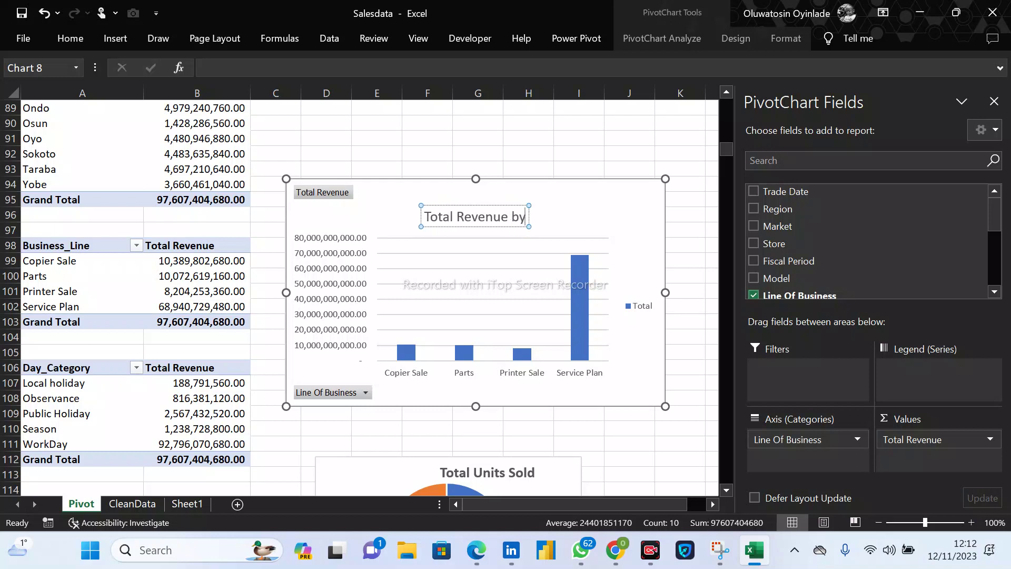
text( Business)
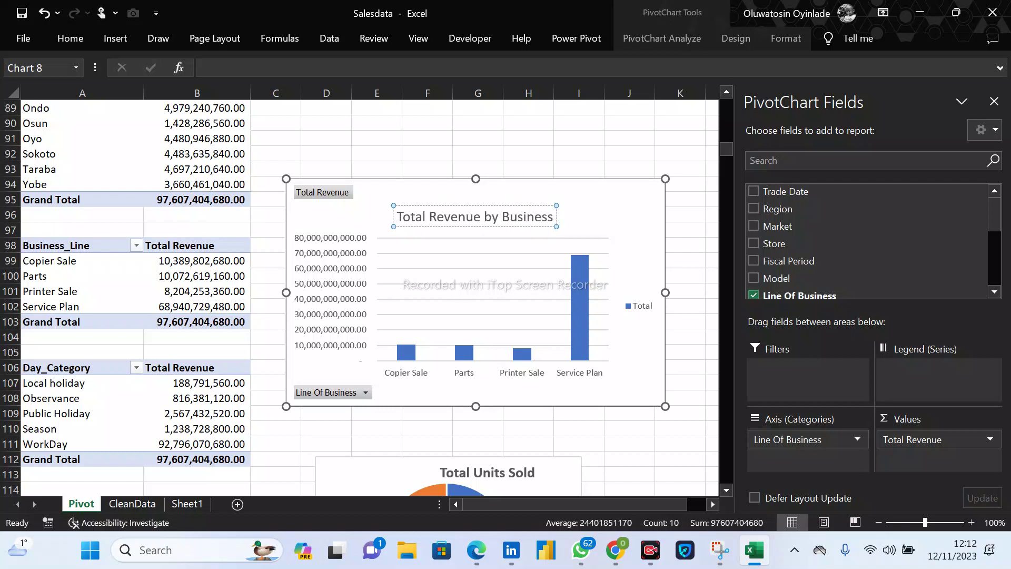
text( Line)
Bold the business line chart's title and set its font size to 10.
triple_click(469, 222)
key(ctrl+b)
click(74, 39)
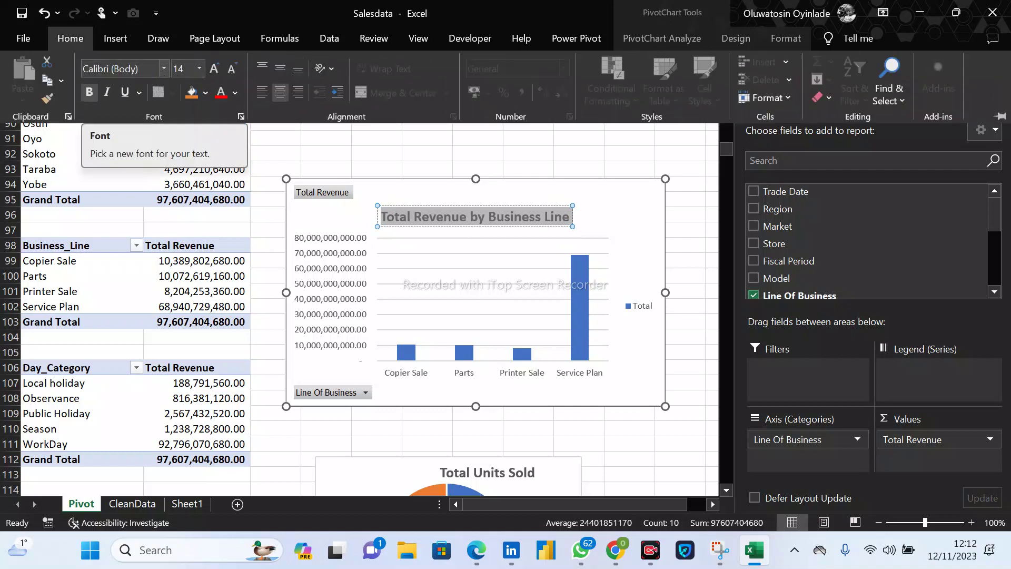
click(182, 68)
text(10)
key(Return)
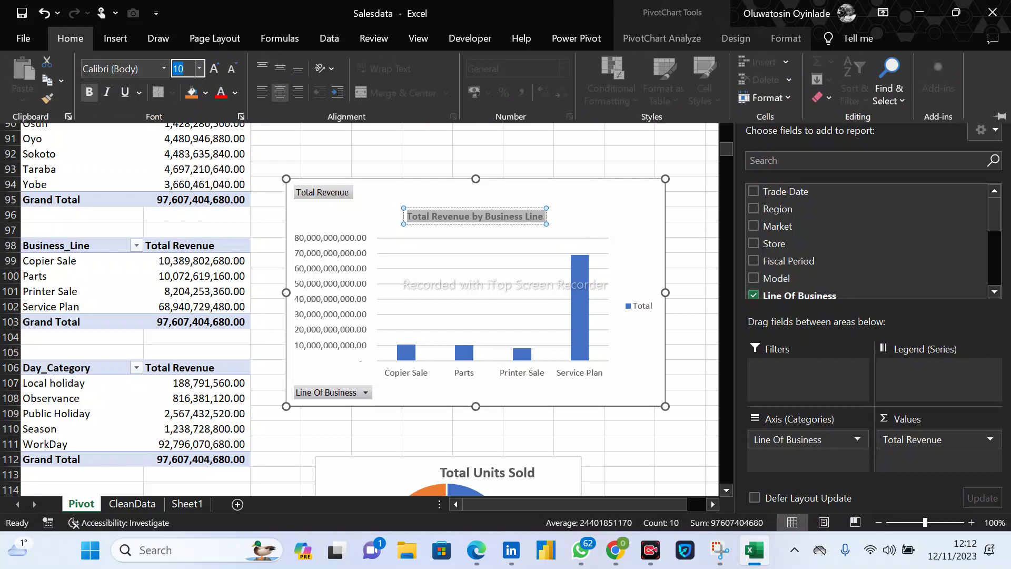
Delete the horizontal gridlines from the business line chart and close the formatting pane.
double_click(482, 250)
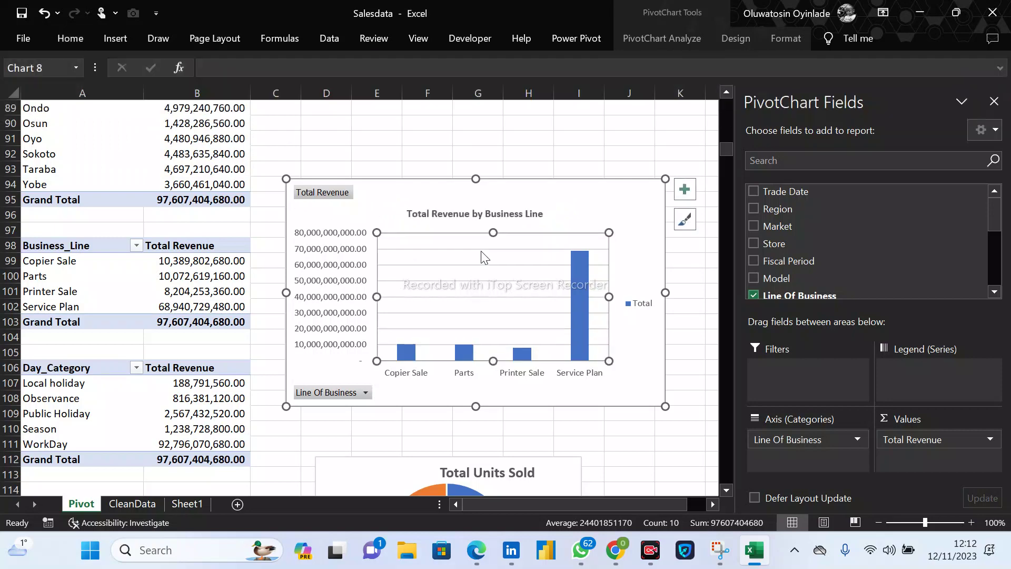
key(Delete)
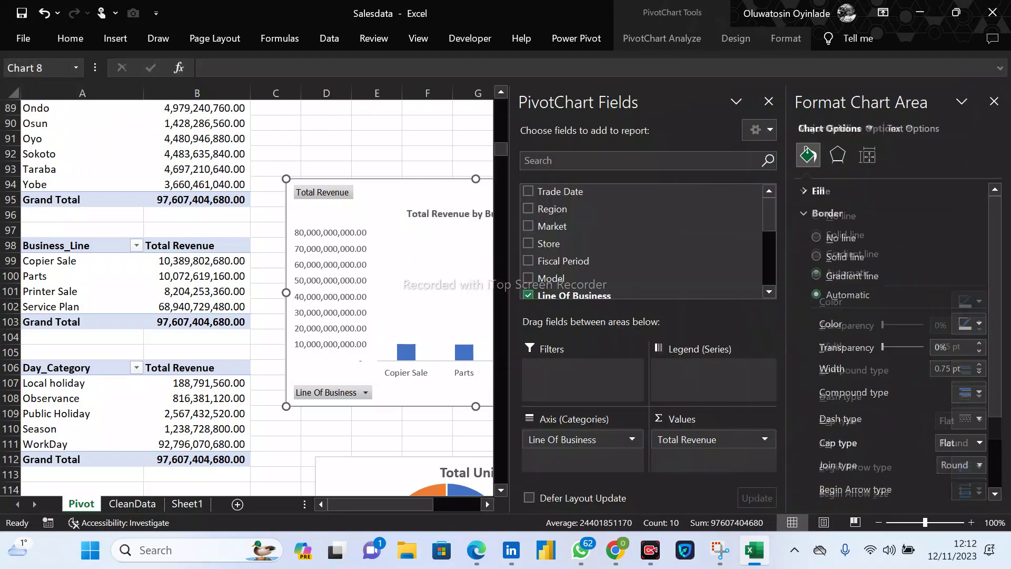
click(995, 102)
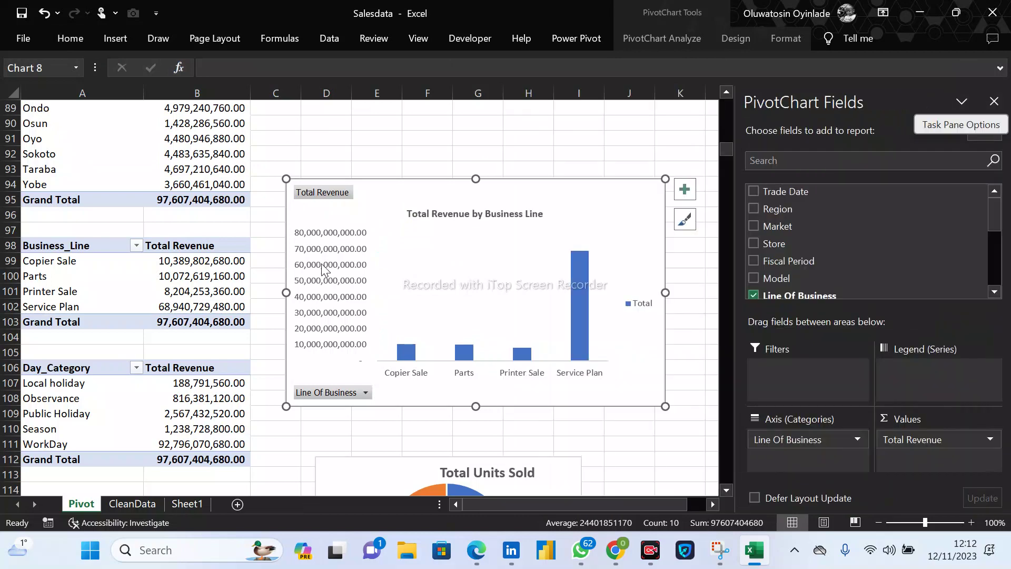
Set the display units of the chart's vertical value axis to Billions and close the formatting pane.
right_click(326, 258)
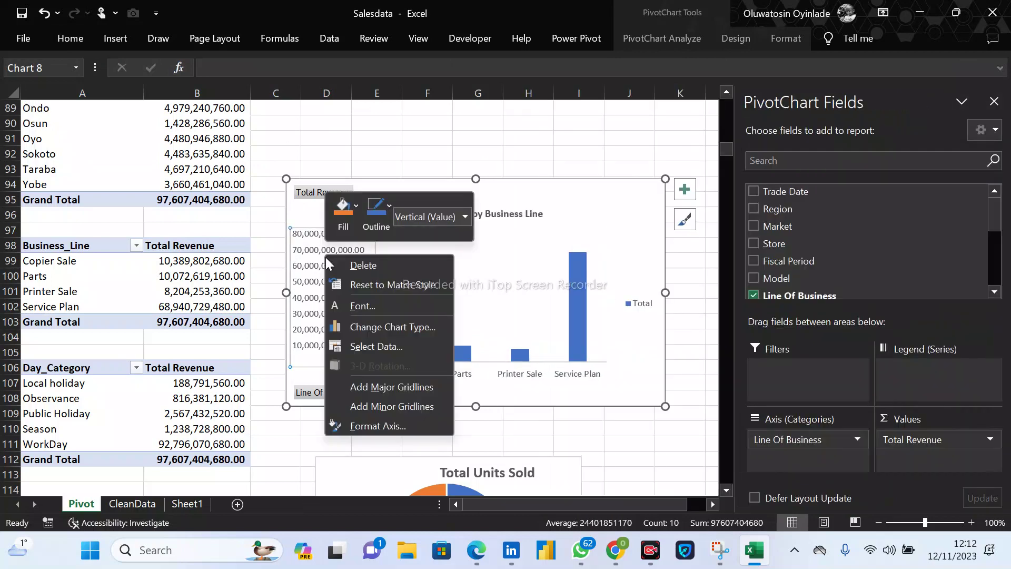
click(409, 428)
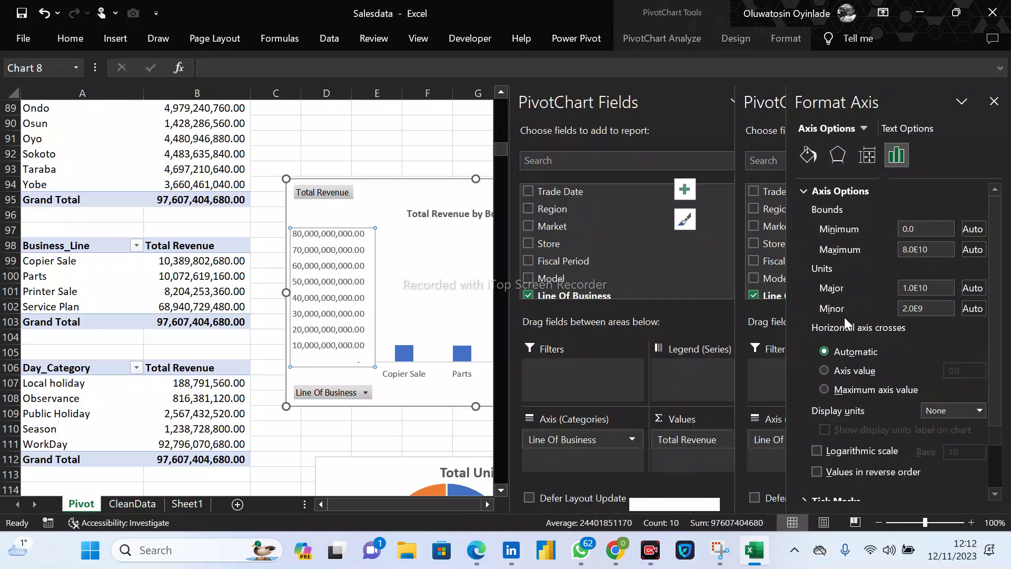
click(969, 412)
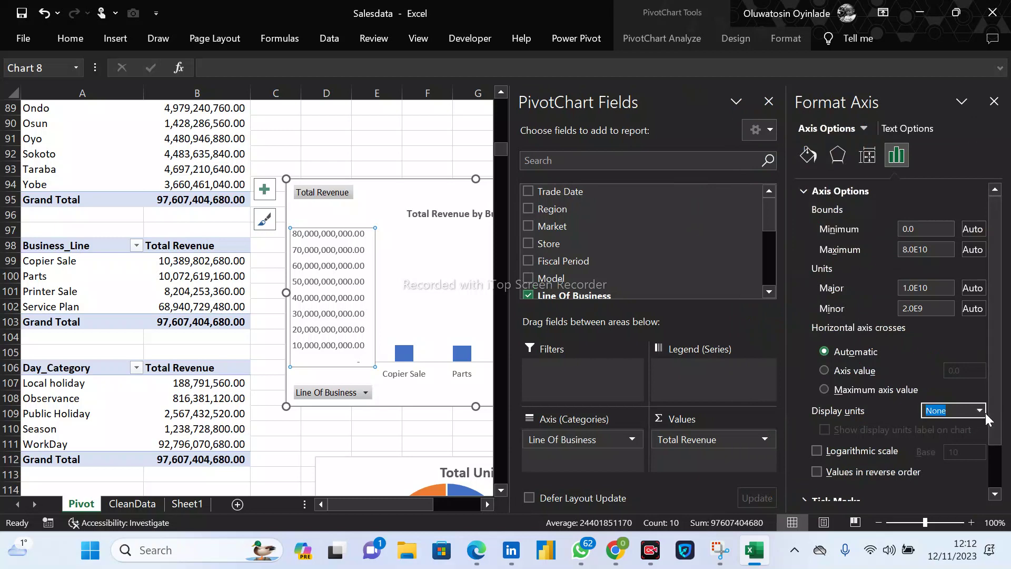
click(980, 410)
click(956, 381)
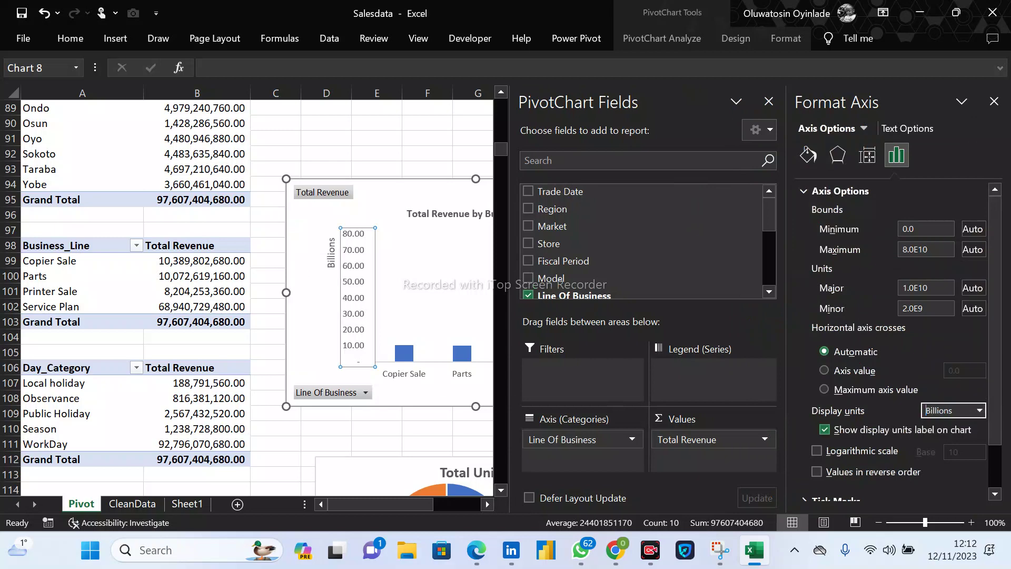
click(432, 273)
click(391, 203)
click(993, 103)
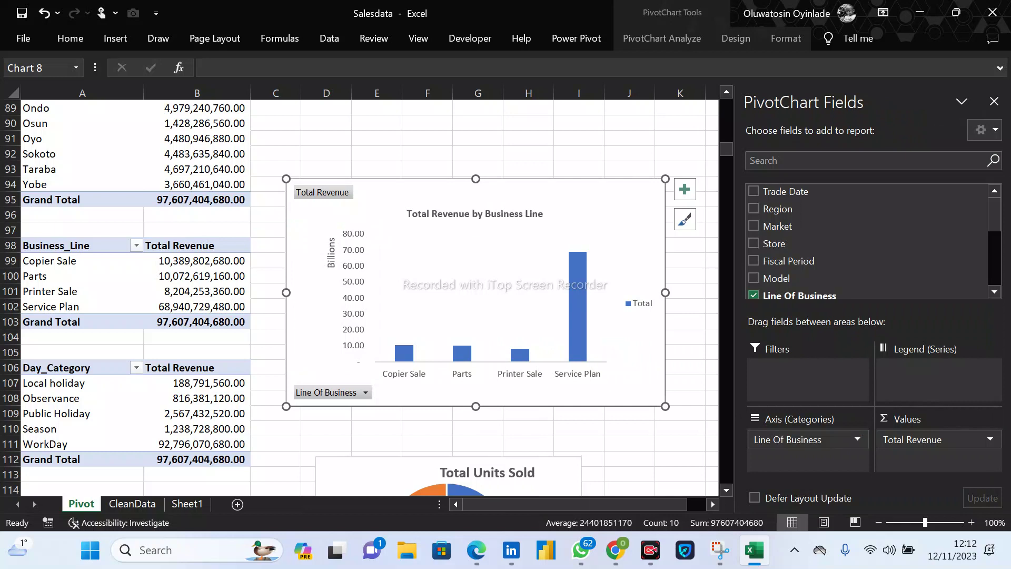
Bold the vertical axis labels of the business line chart and delete its legend.
click(347, 267)
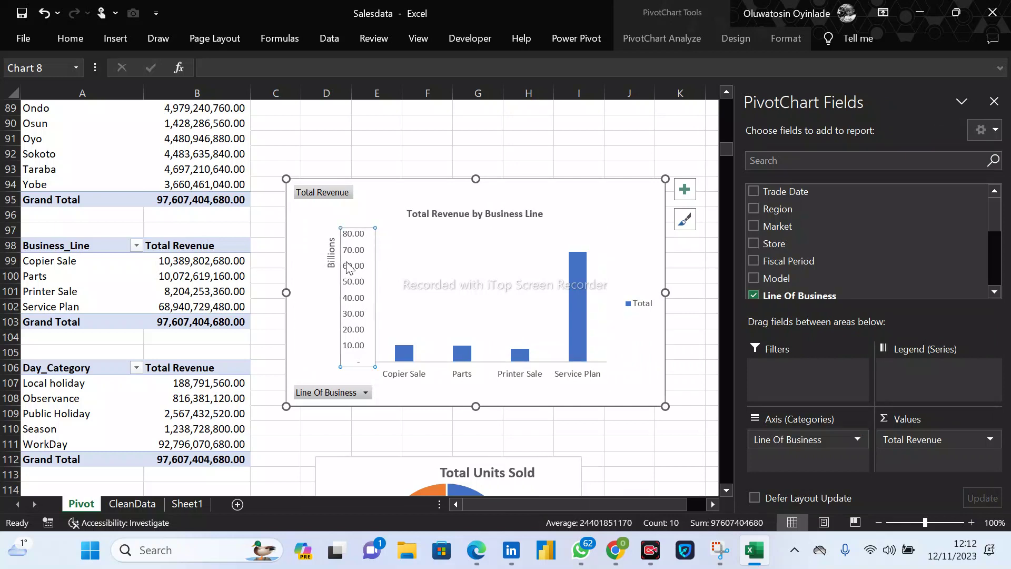
click(642, 305)
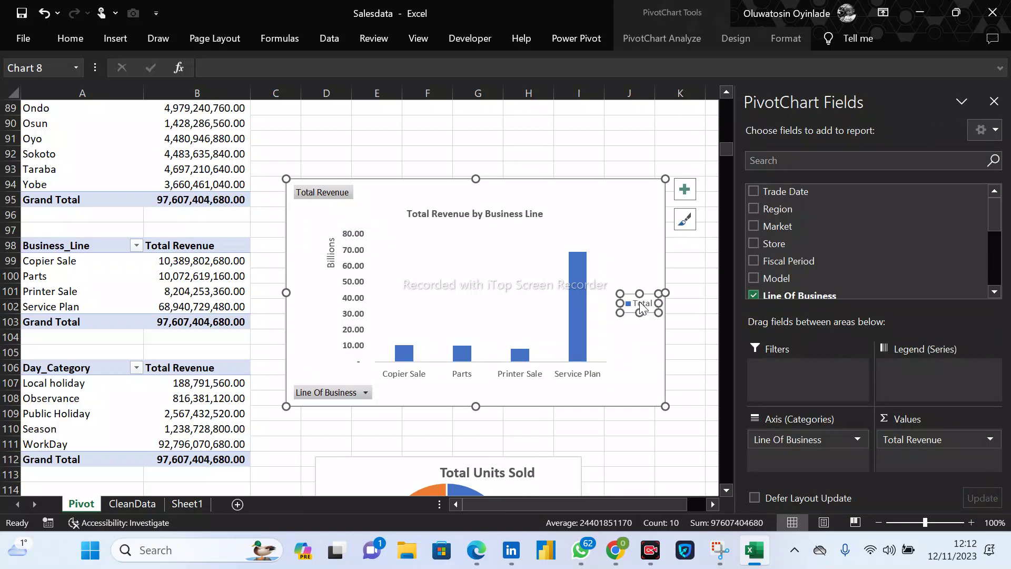
key(Delete)
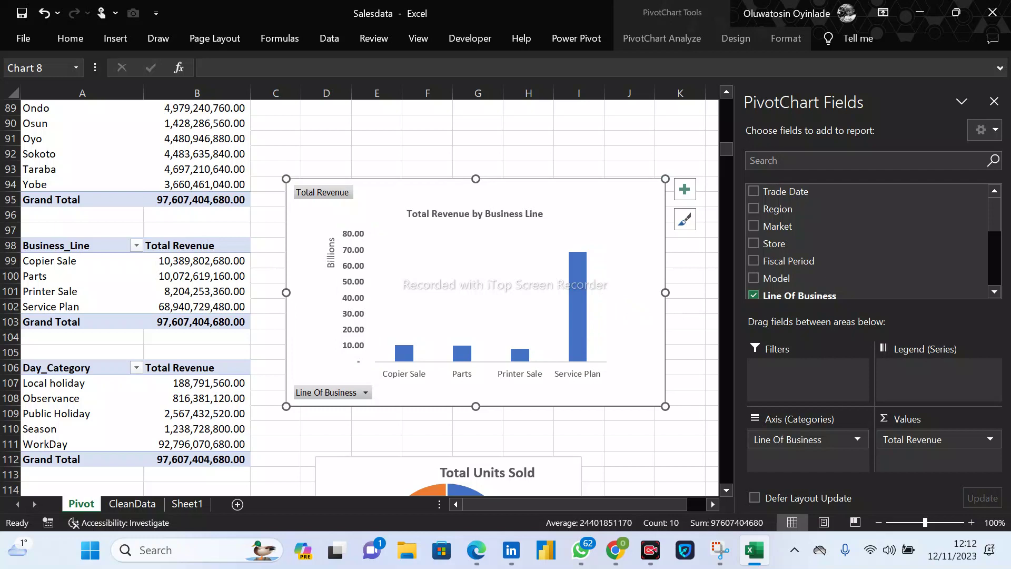
Bold the category axis labels and hide all field buttons on the business line chart.
click(566, 376)
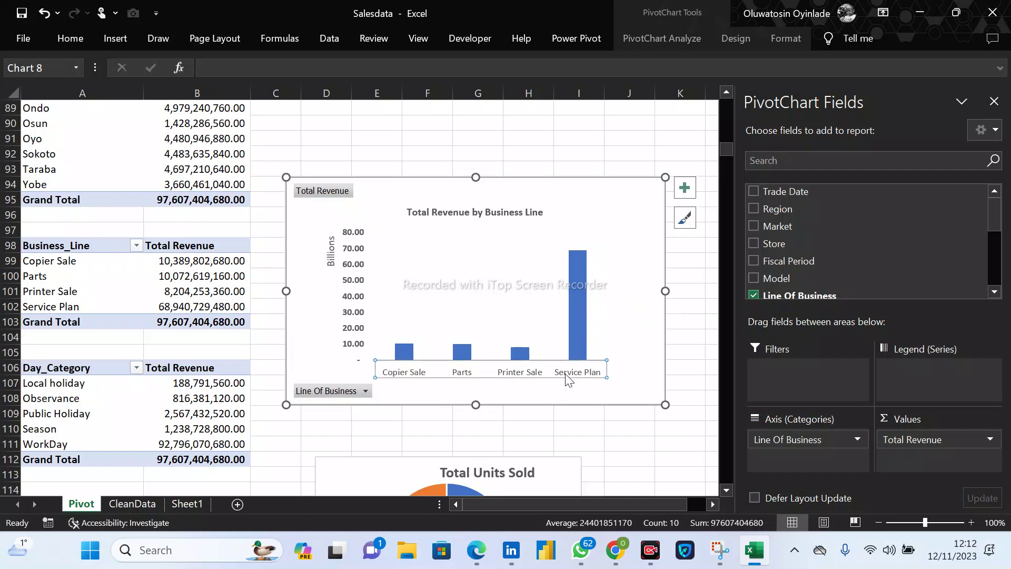
right_click(354, 391)
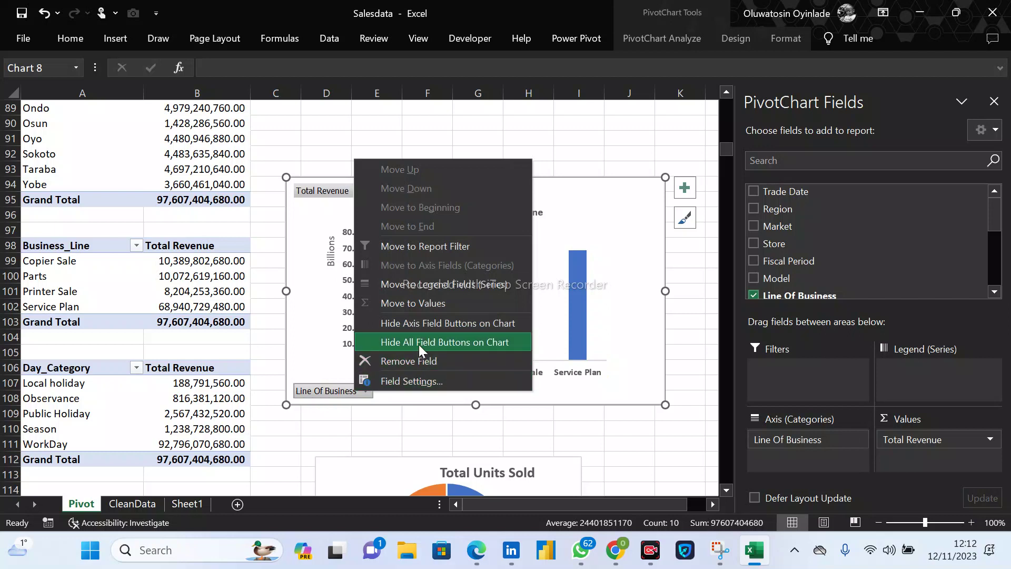
key(Escape)
Widen the plot area toward the chart's left edge and move the Billions label, in bold, outside the axis values.
click(491, 253)
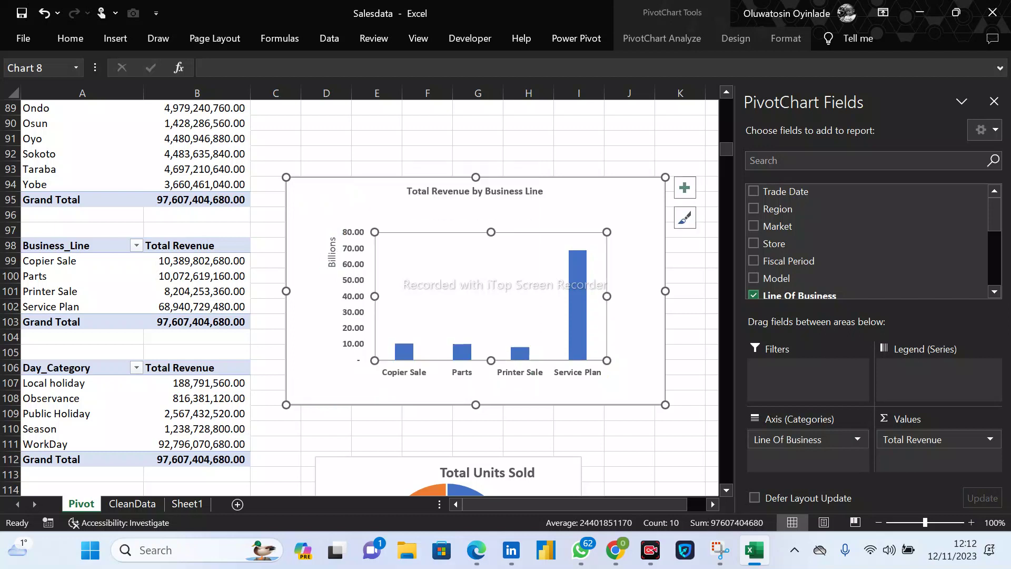
drag(375, 296, 313, 287)
click(332, 252)
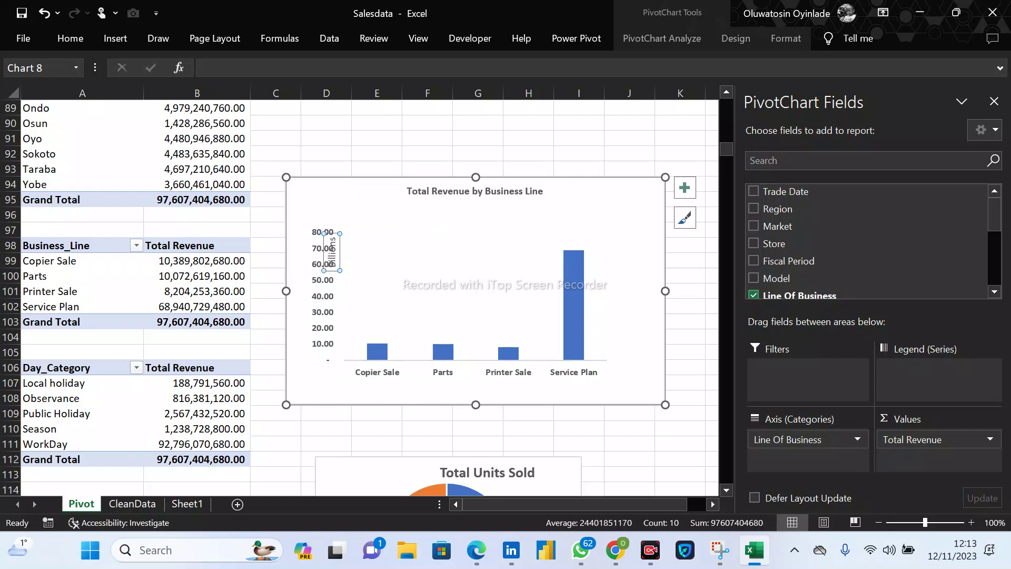
drag(332, 252, 309, 268)
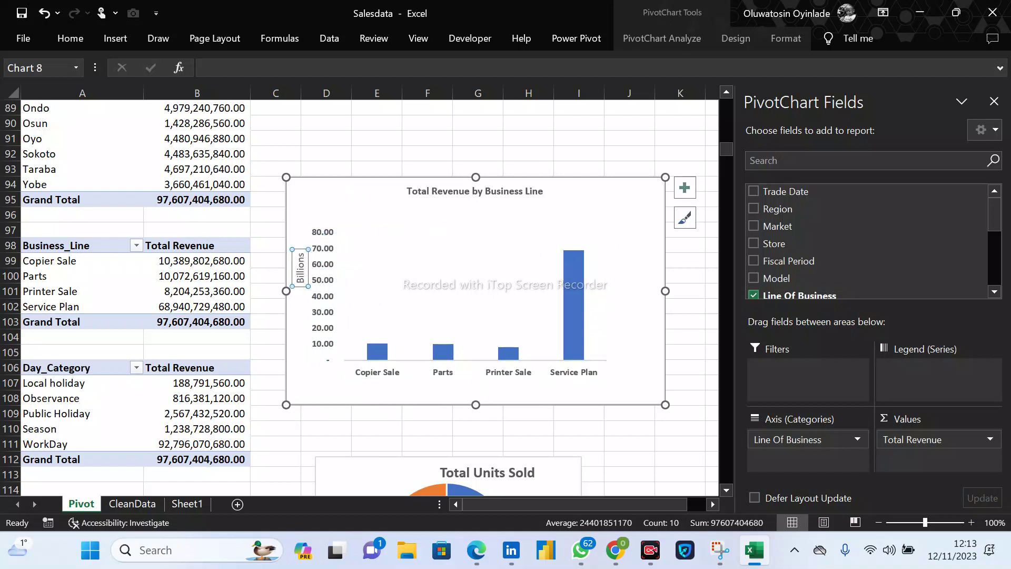
Stretch the plot area up toward the title and shrink the whole business line chart in width and height.
click(415, 287)
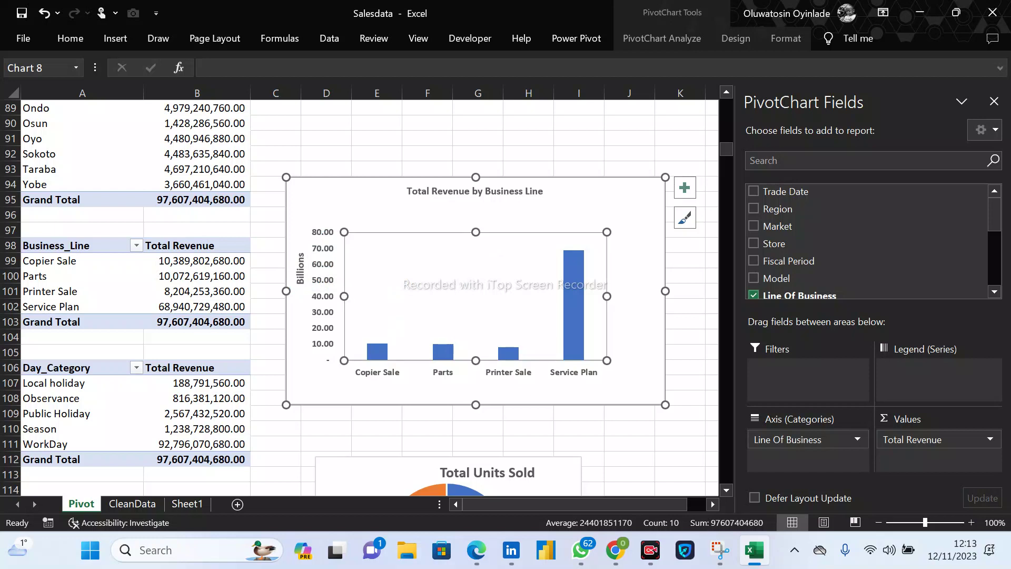
drag(475, 231, 476, 210)
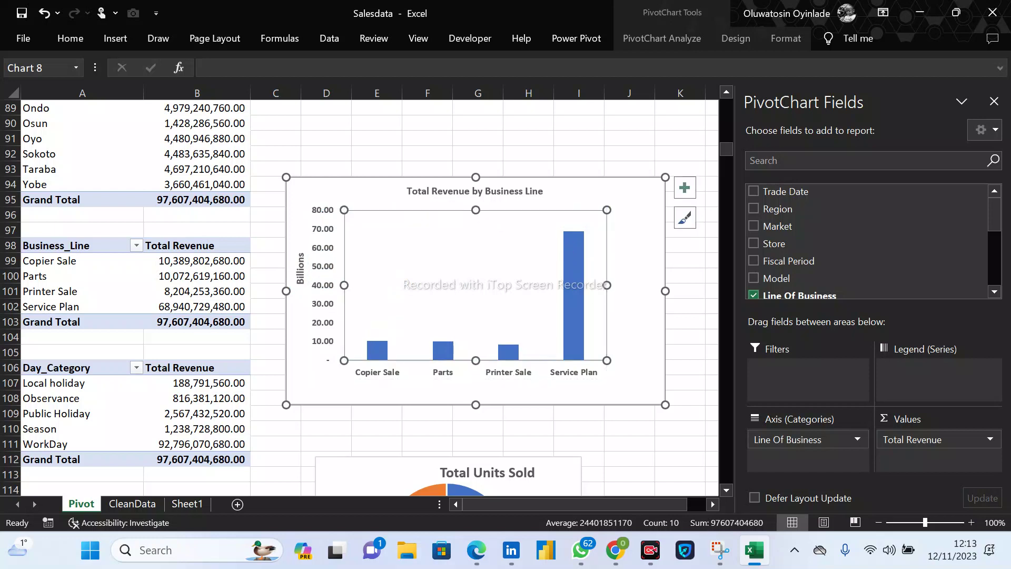
drag(666, 405, 632, 372)
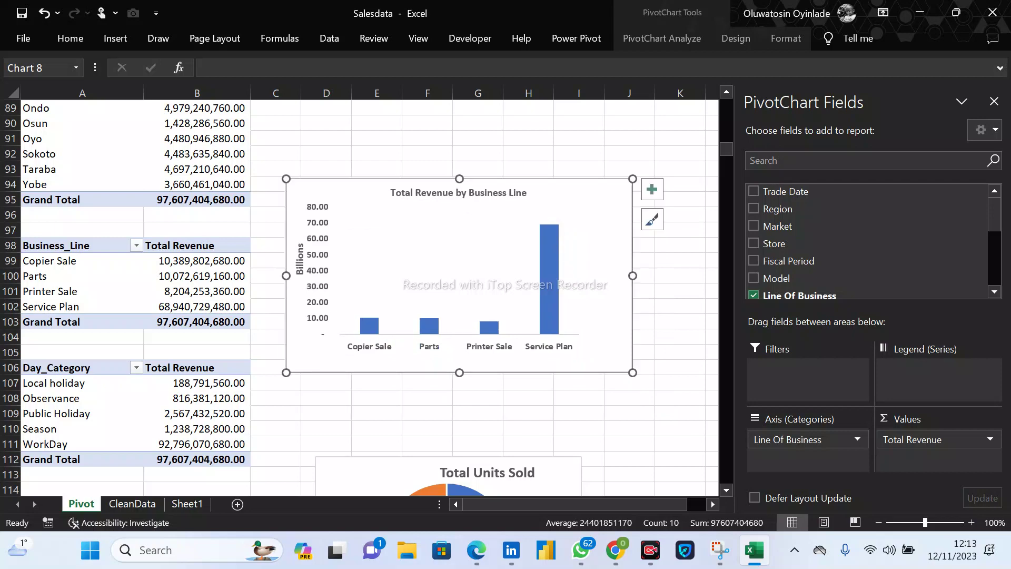
scroll(343, 375, down, 4)
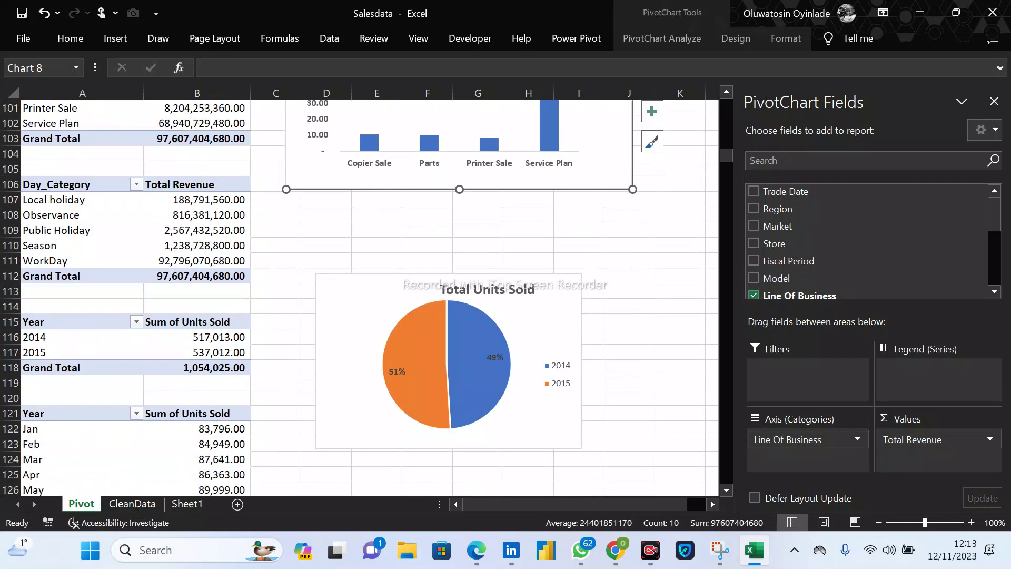
Move the Total Units Sold pie chart up to just below the business line chart and close the field list.
drag(342, 375, 320, 297)
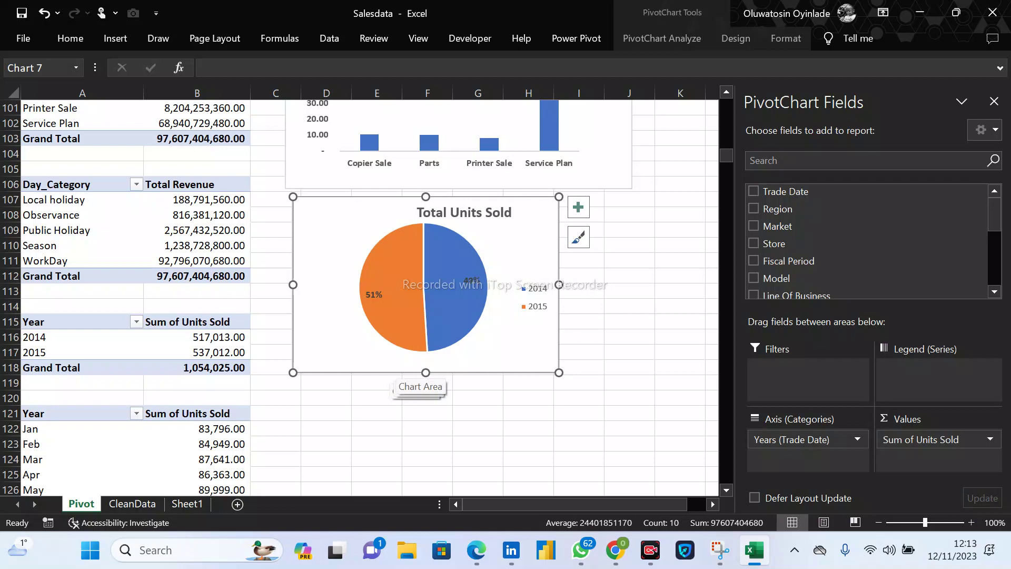
scroll(394, 390, up, 5)
scroll(394, 390, up, 10)
scroll(394, 390, up, 14)
click(994, 101)
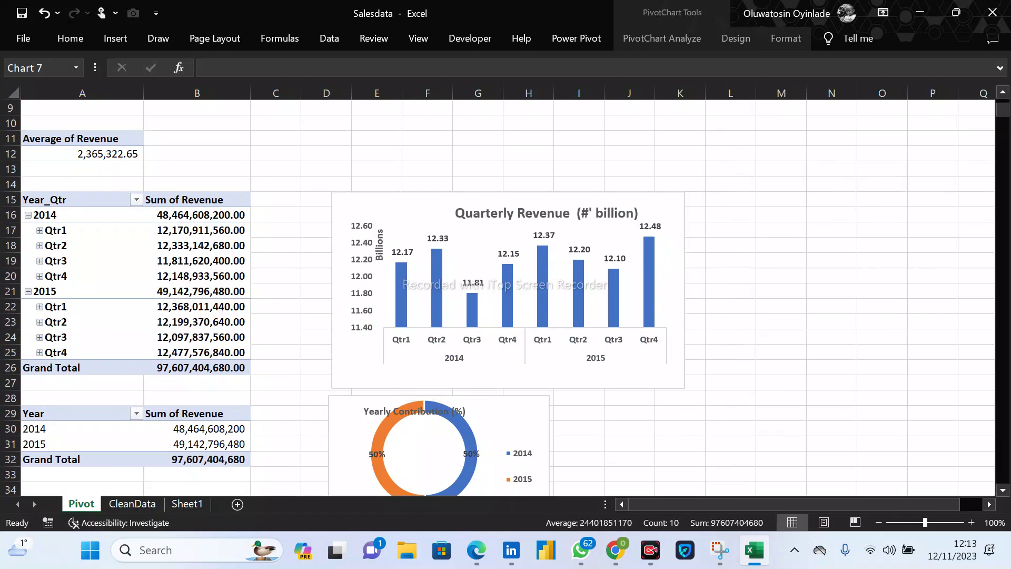
drag(730, 169, 730, 184)
scroll(730, 184, up, 3)
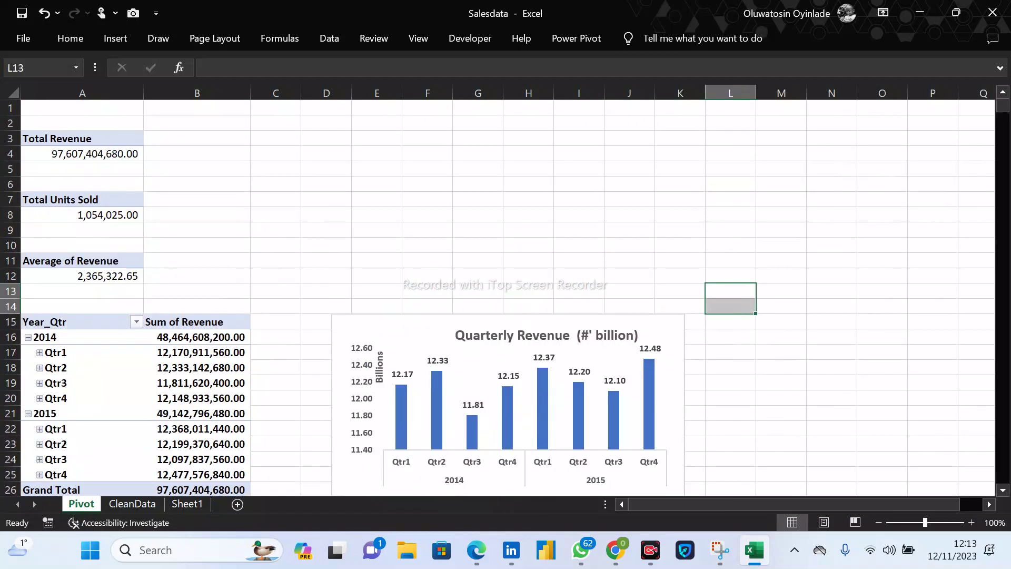
click(680, 184)
click(478, 168)
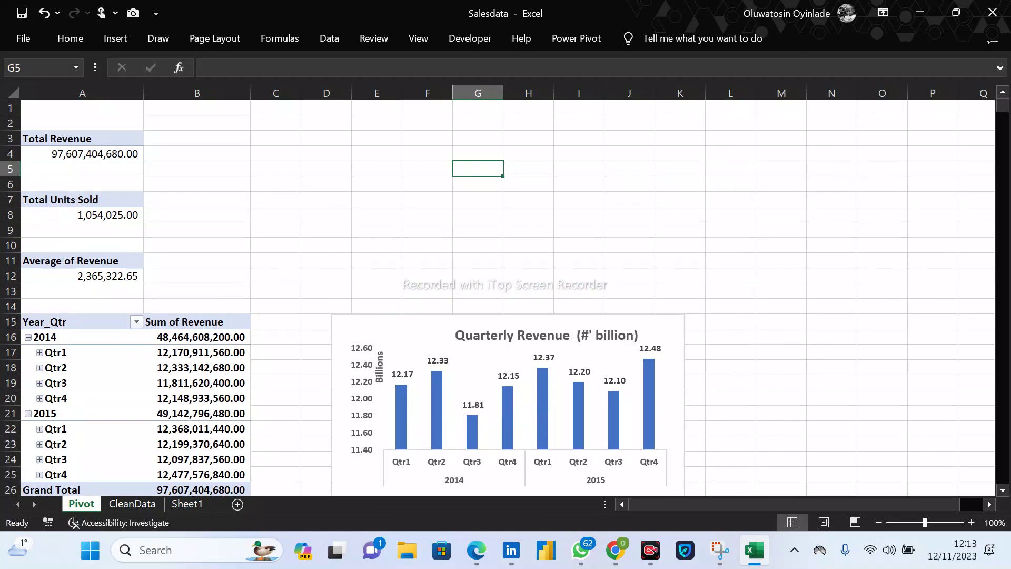
scroll(551, 311, down, 2)
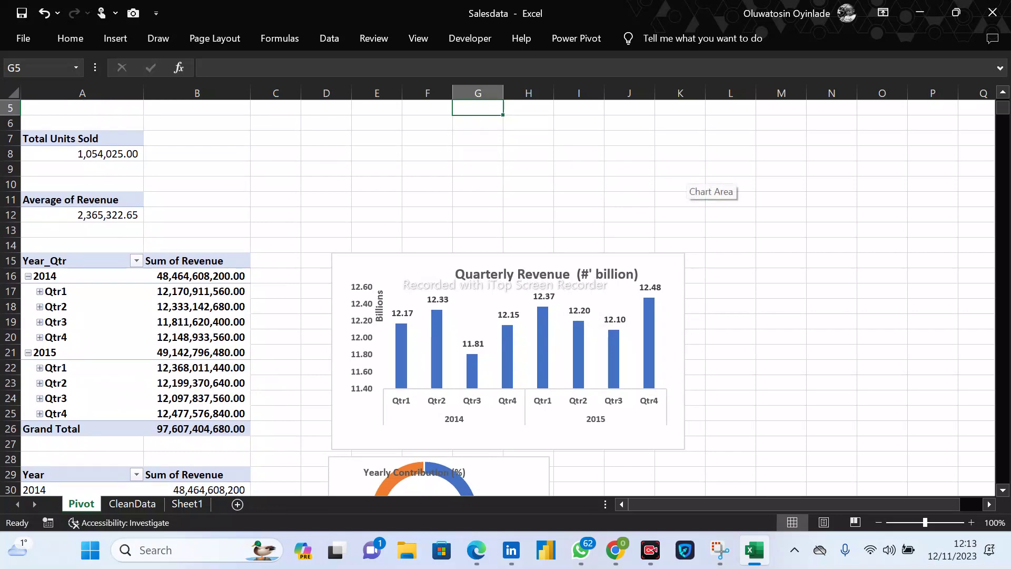
scroll(574, 363, down, 3)
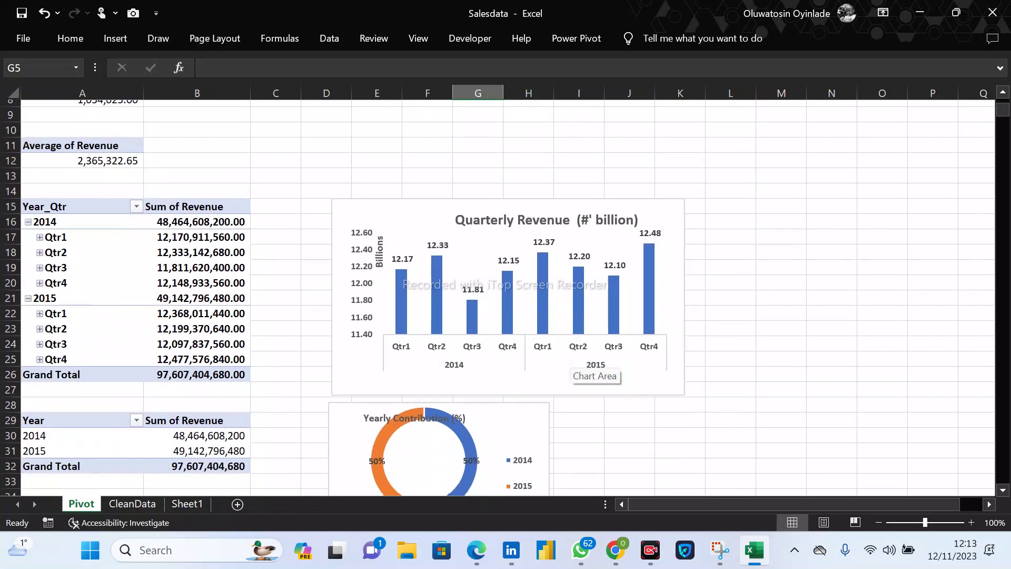
scroll(579, 369, up, 4)
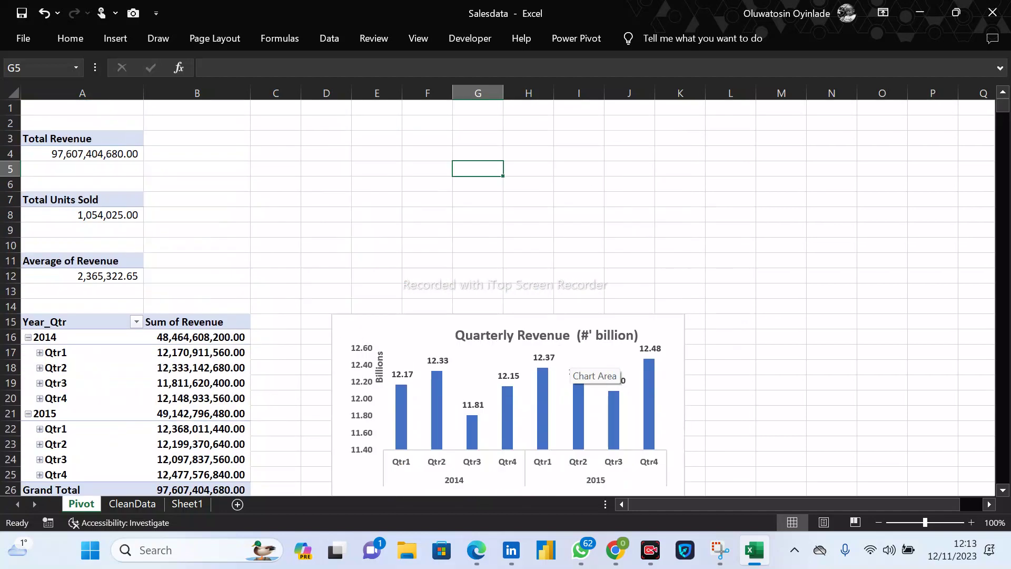
Start inserting slicers for the Total Revenue pivot table and move the field selection dialog clear of the quarterly revenue chart.
drag(95, 124, 95, 137)
click(95, 138)
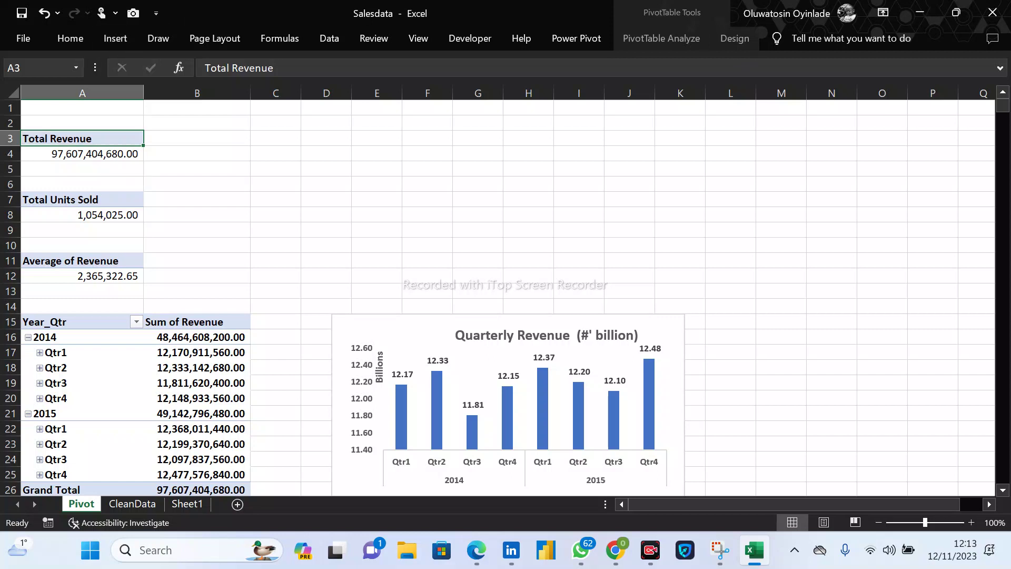
click(121, 39)
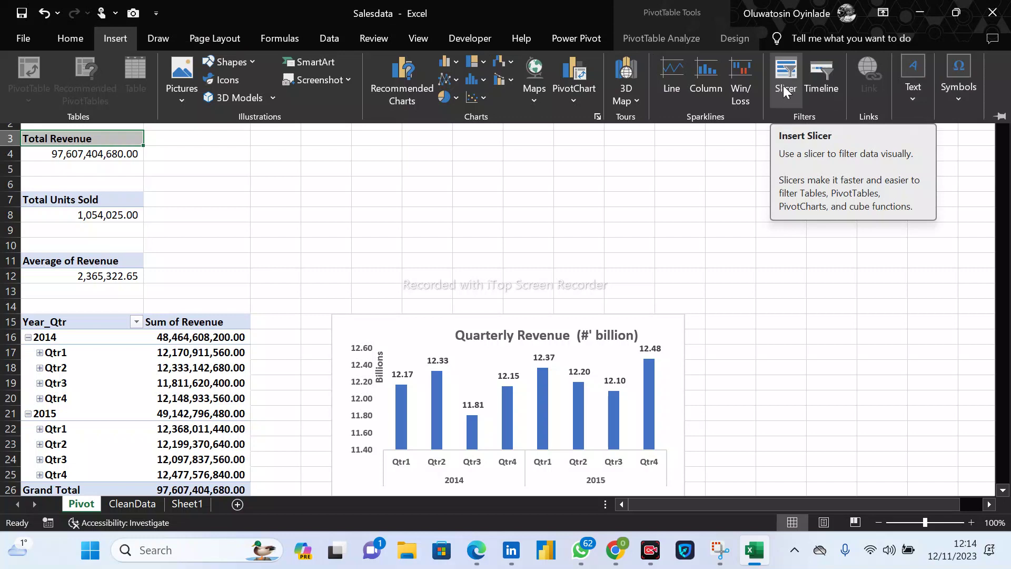
click(798, 78)
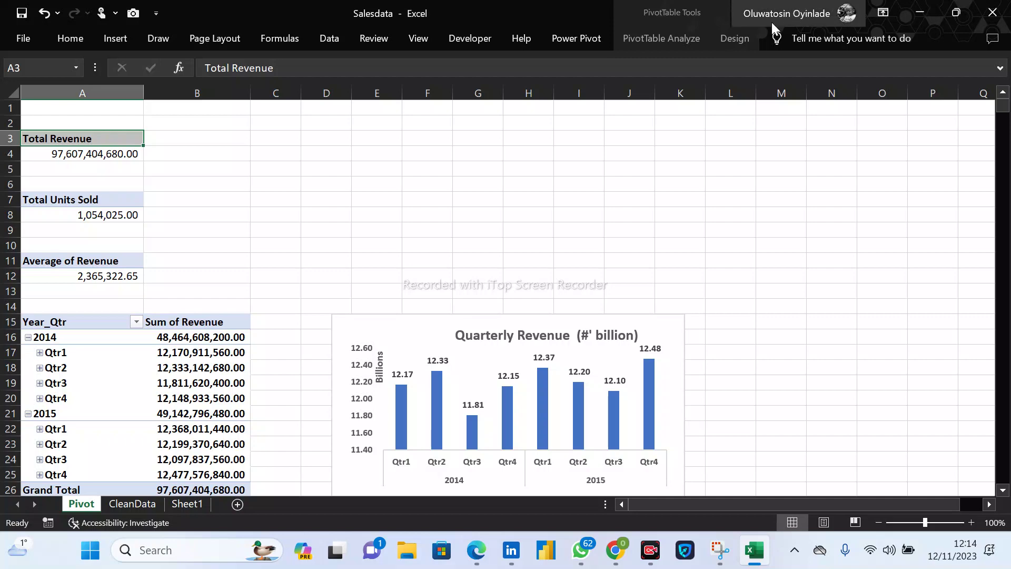
click(114, 38)
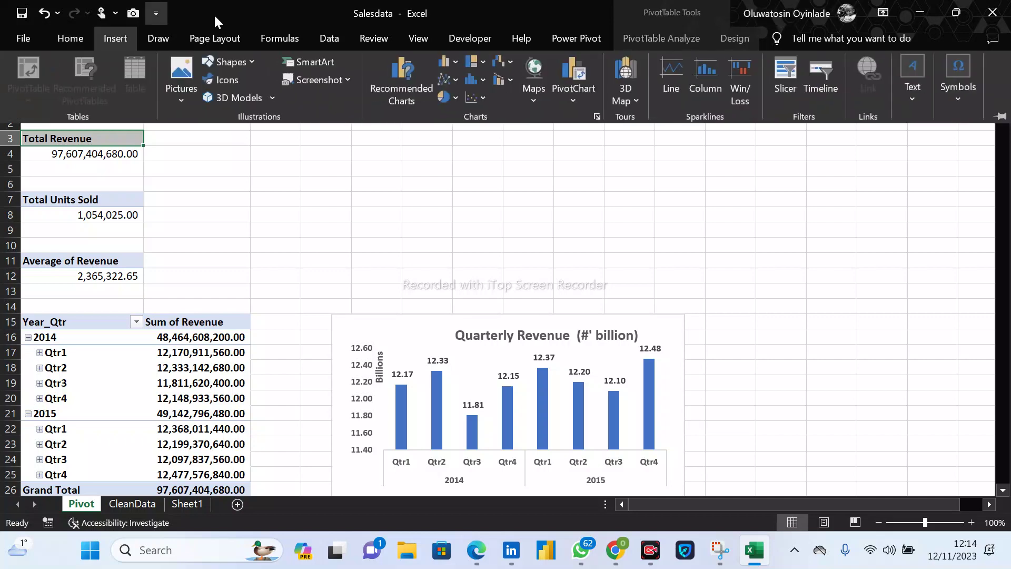
key(Escape)
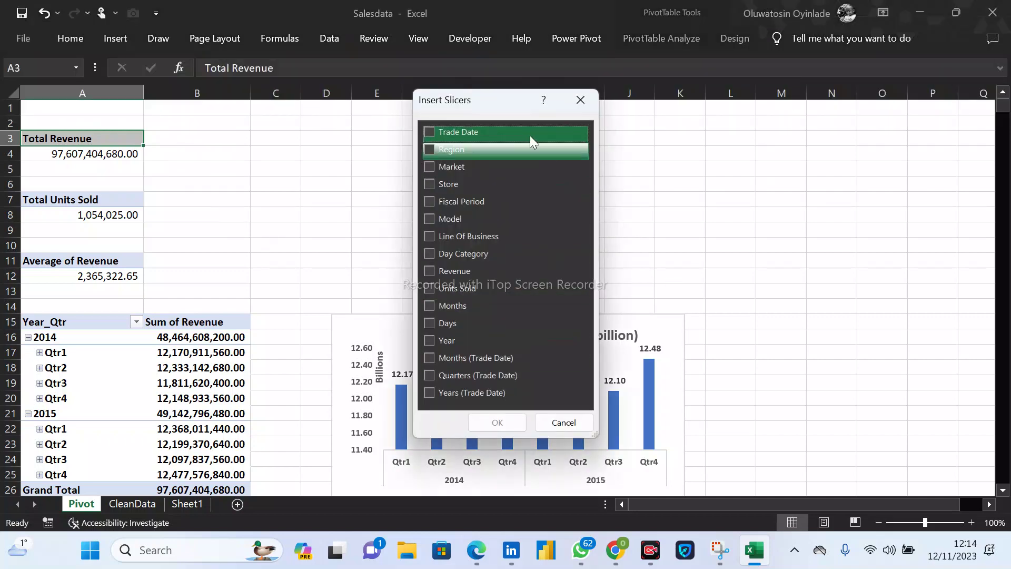
drag(501, 102, 800, 102)
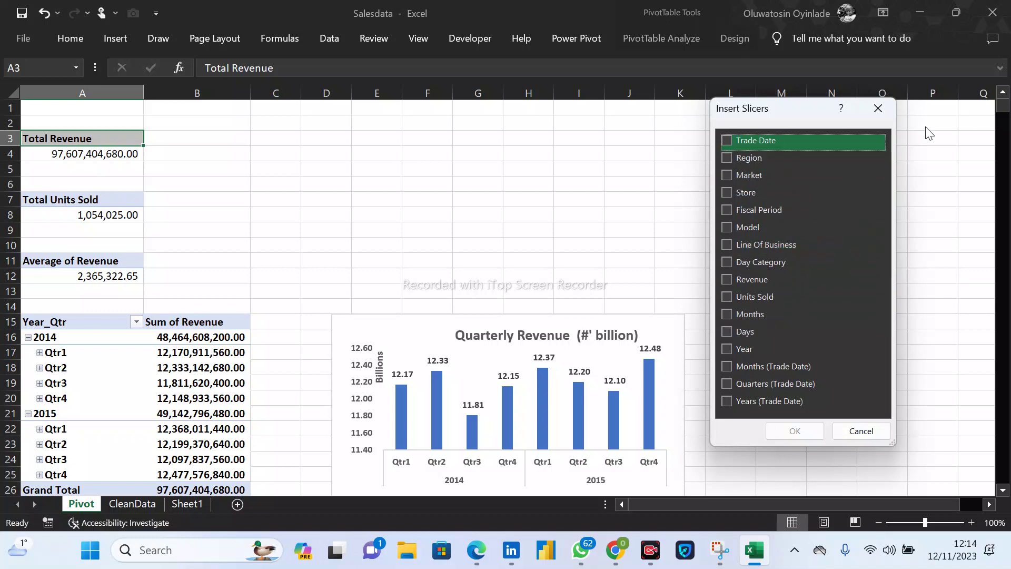
drag(789, 119, 869, 114)
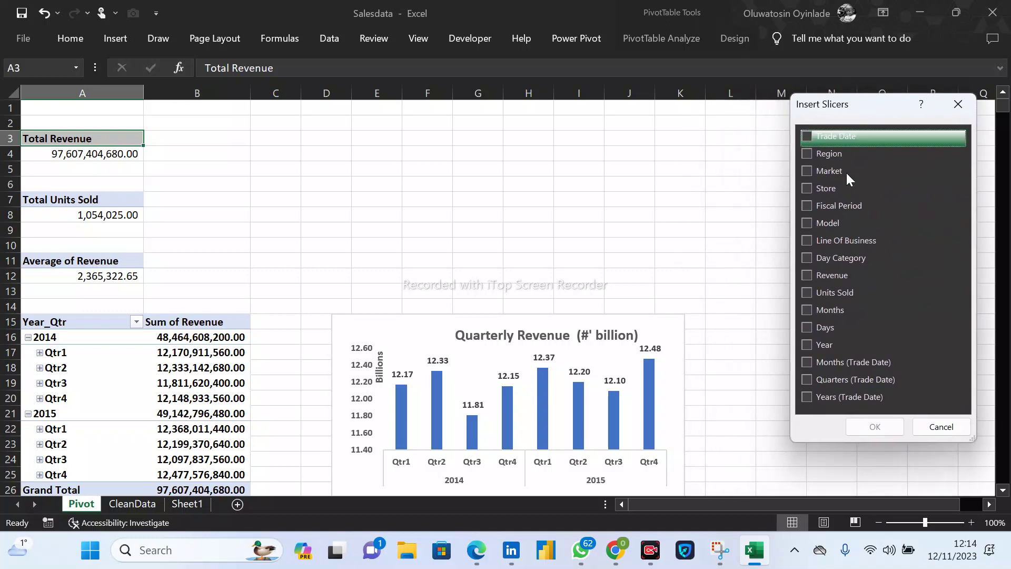
Insert slicers for Region, Days, Year, Months (Trade Date), Quarters (Trade Date) and Years (Trade Date).
click(807, 156)
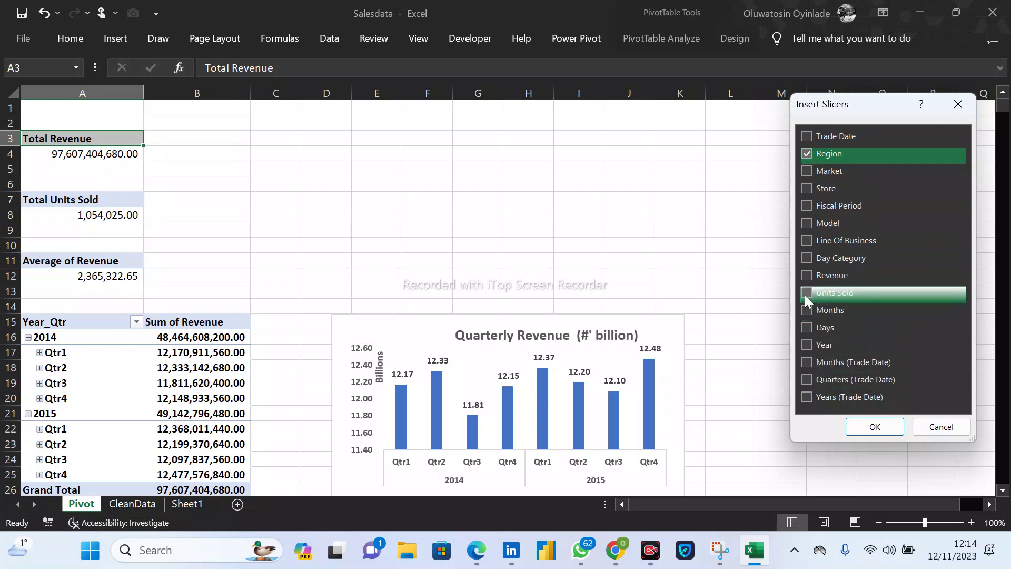
click(807, 397)
click(806, 362)
click(807, 378)
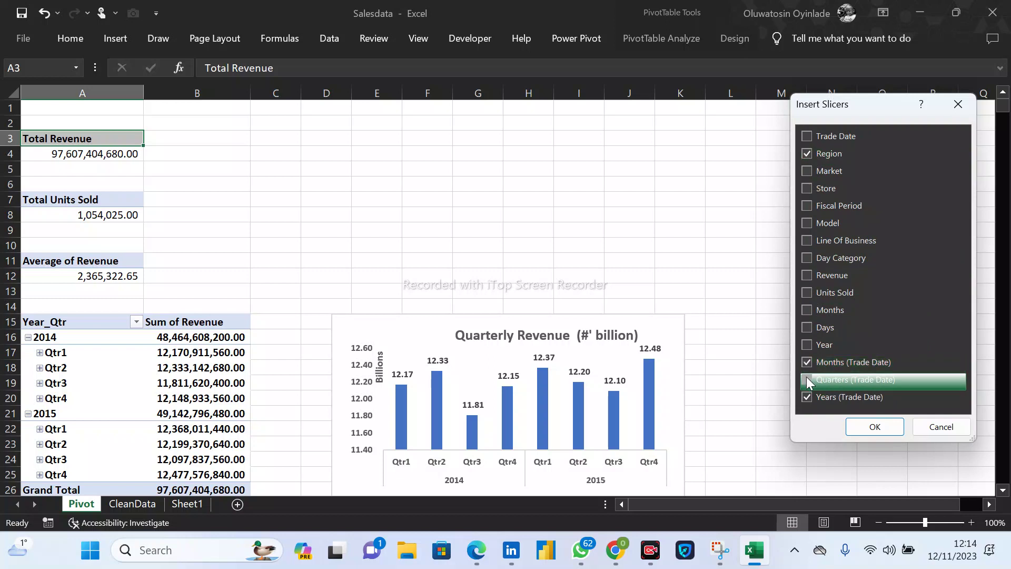
click(808, 345)
click(808, 327)
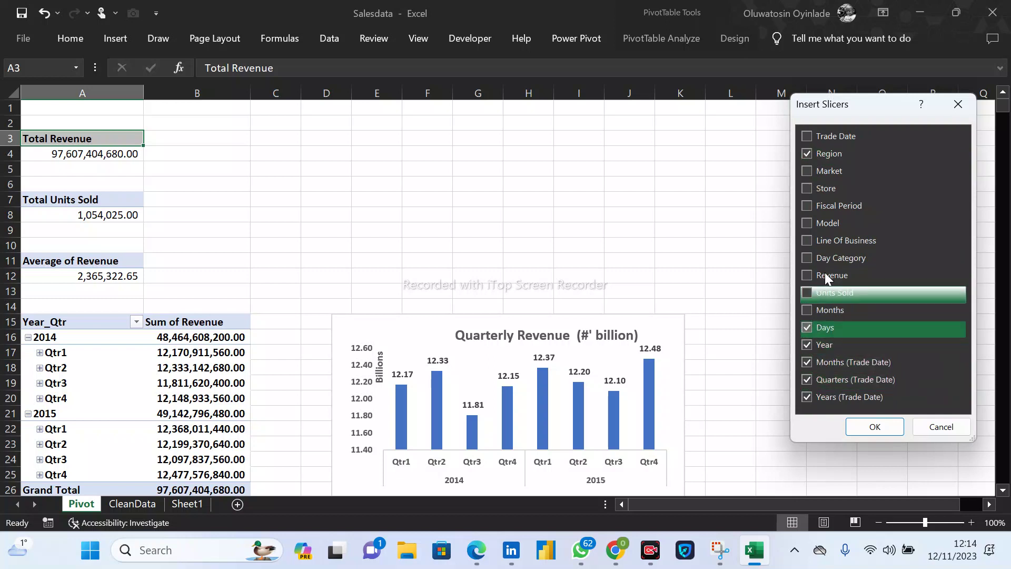
click(875, 426)
Move all six slicers off the pivot tables into the empty area beside the quarterly revenue chart.
drag(342, 120, 787, 149)
drag(400, 158, 702, 139)
drag(416, 199, 782, 200)
drag(489, 238, 849, 230)
drag(532, 279, 848, 252)
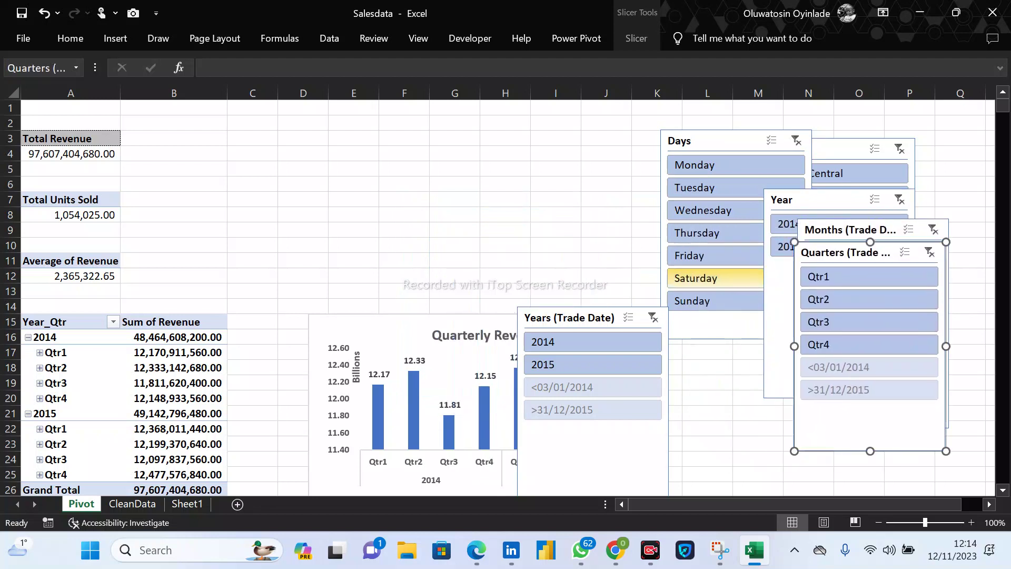
drag(574, 318, 735, 286)
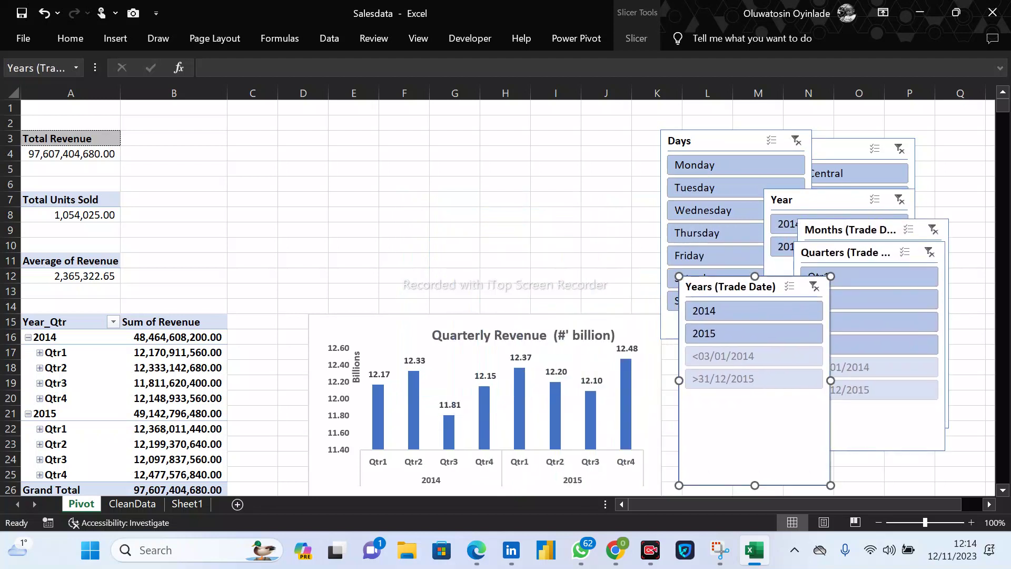
Place the Months (Trade Date) slicer beside the Days slicer and the Years (Trade Date) slicer over the quarterly revenue chart's upper part.
drag(838, 230, 838, 229)
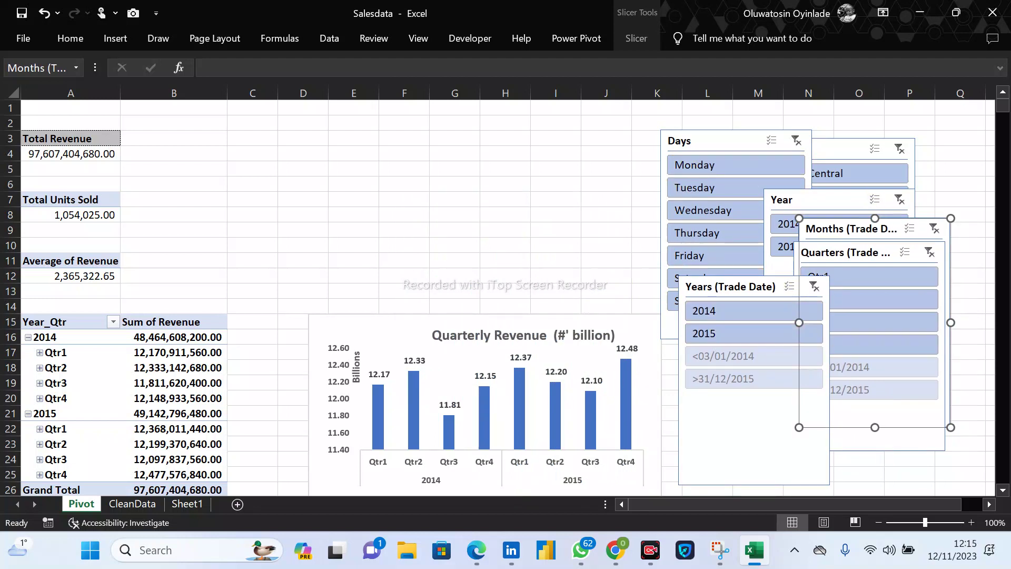
drag(838, 229, 876, 144)
drag(748, 286, 557, 155)
Try filtering the Total Revenue pivot table alternately by 2014 and 2015 with the Years (Trade Date) slicer, and clear the filter.
click(539, 179)
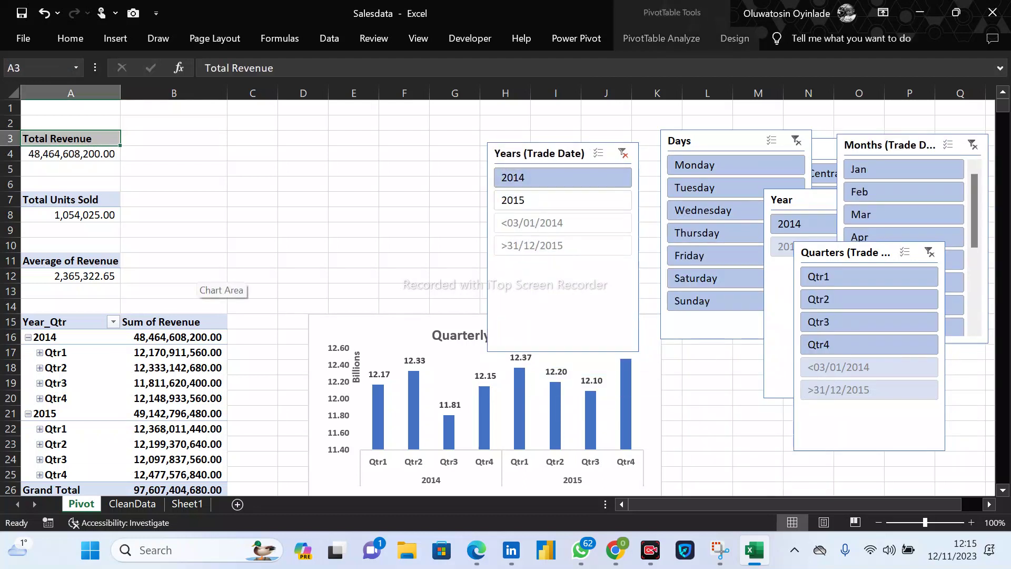
click(549, 200)
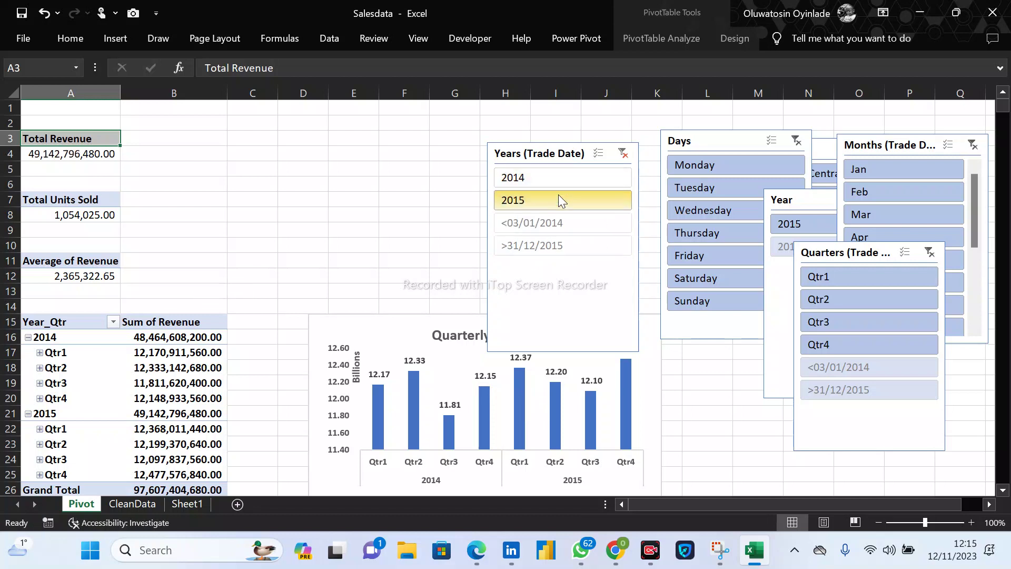
click(560, 183)
click(563, 203)
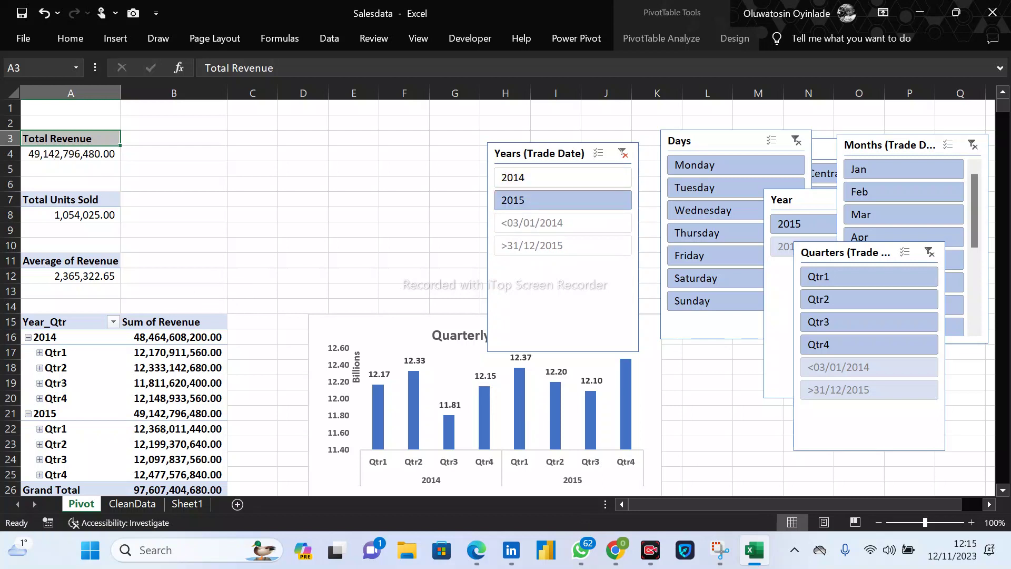
click(519, 177)
click(623, 153)
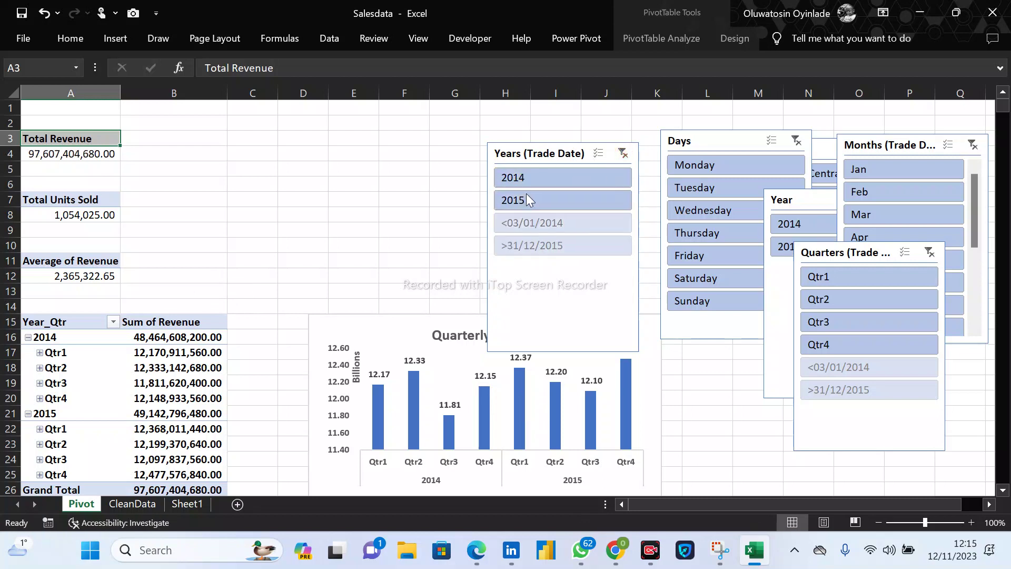
Compare 2015 and 2014 in the Years (Trade Date) slicer against the quarterly revenue table, leaving the filter on 2014.
click(561, 175)
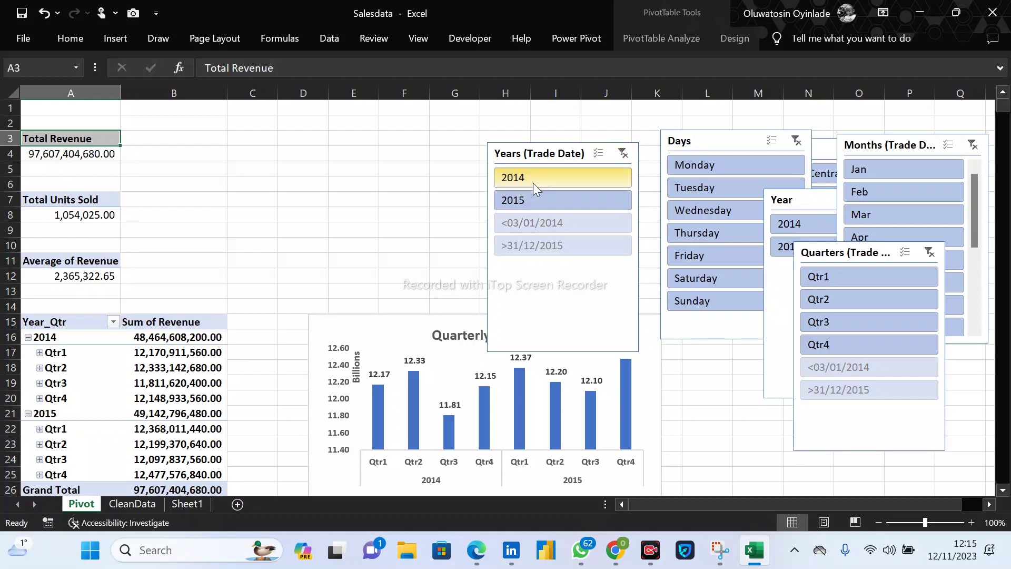
click(537, 203)
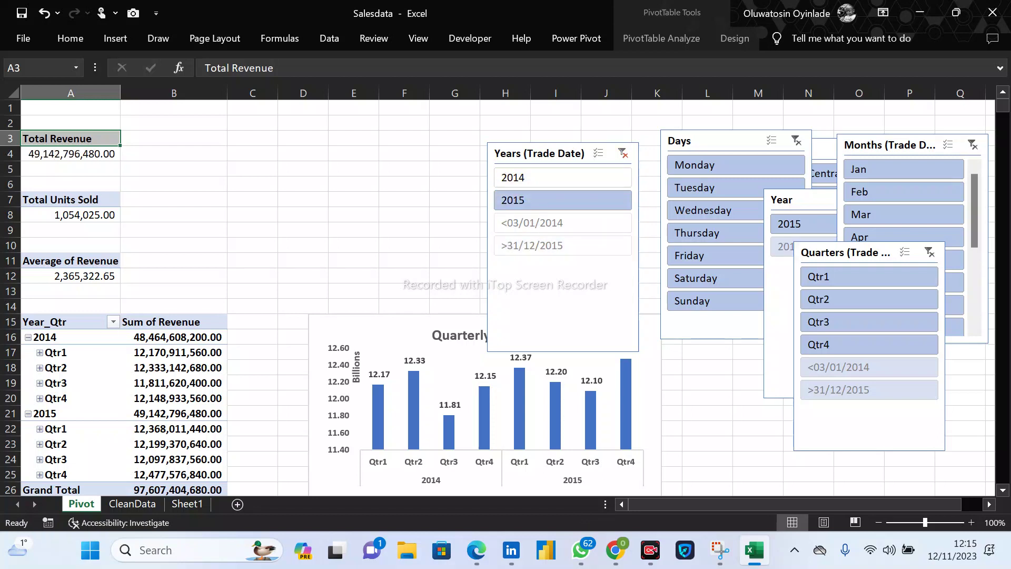
click(70, 377)
click(174, 383)
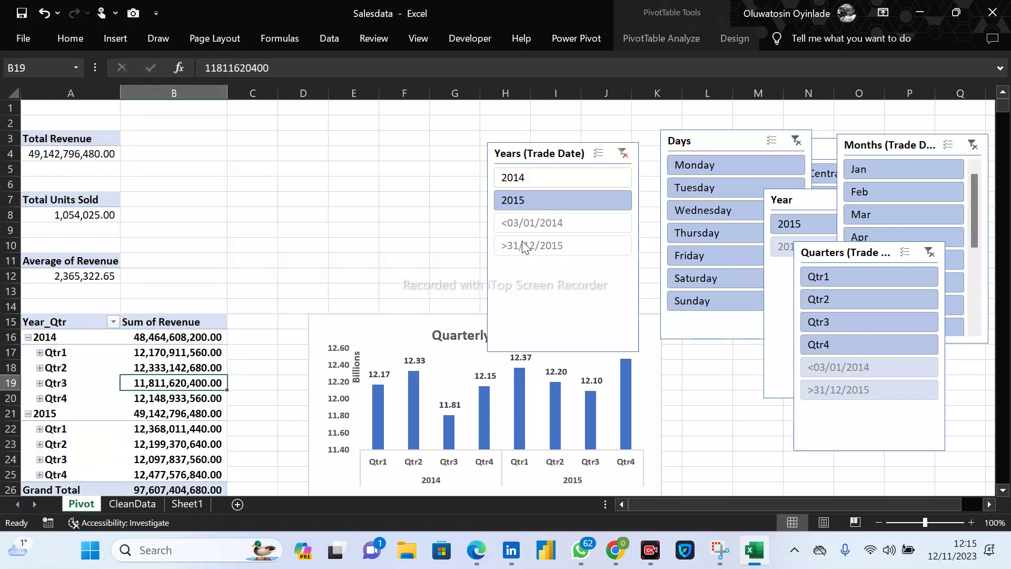
click(572, 178)
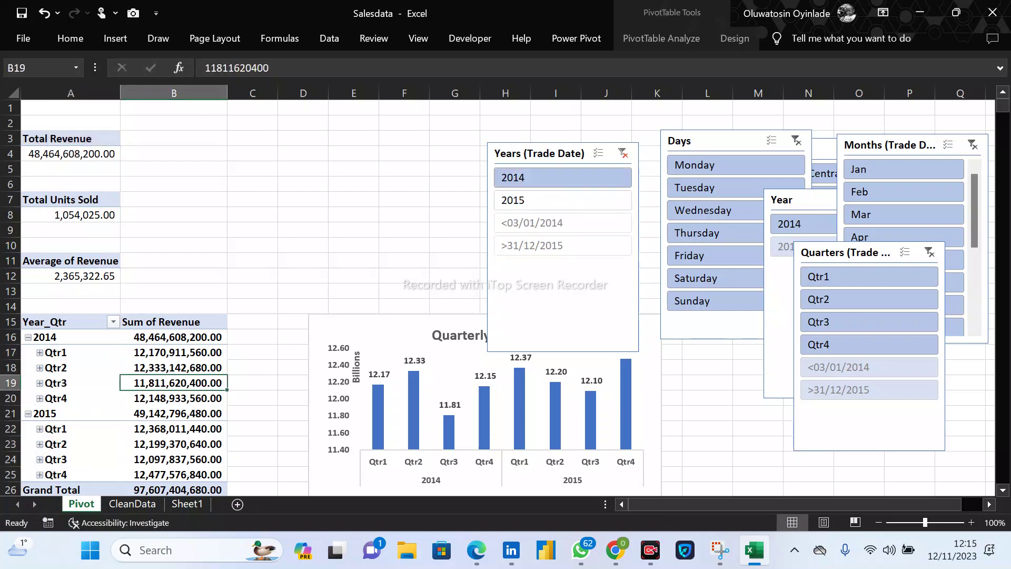
Open the Years (Trade Date) slicer's report connections and connect it to PivotTable10, PivotTable11 and PivotTable12.
click(548, 154)
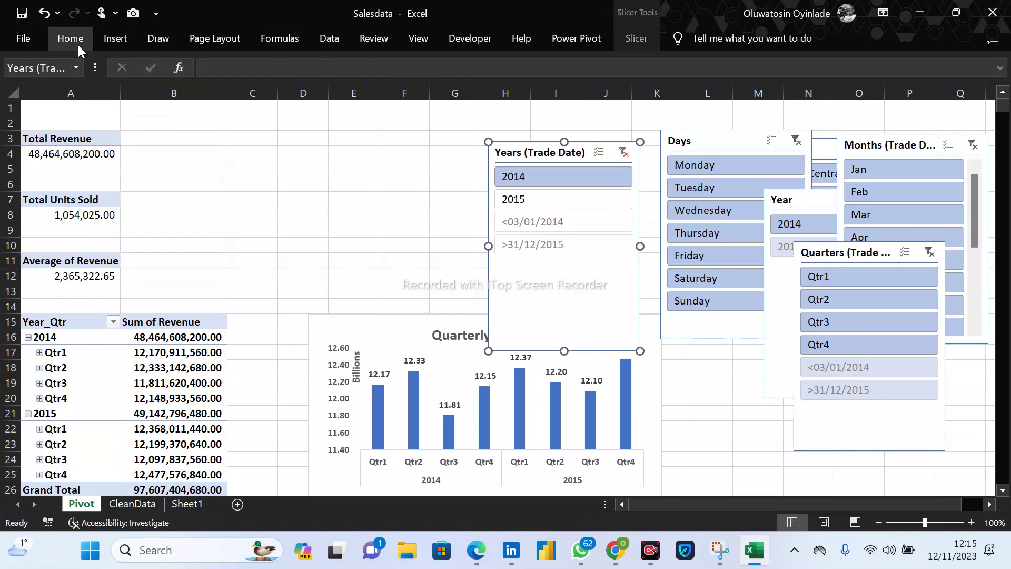
drag(513, 156, 514, 155)
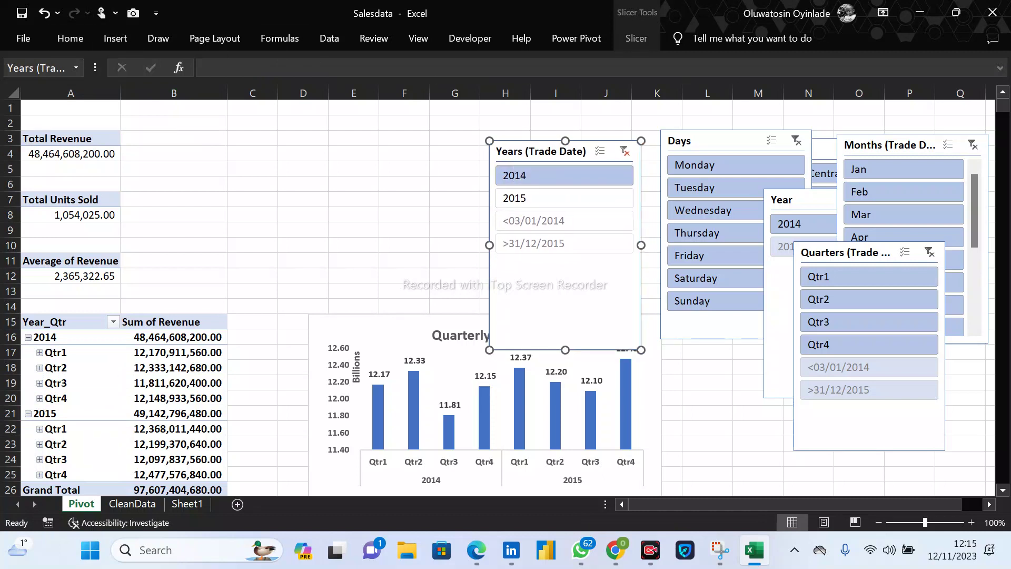
right_click(519, 150)
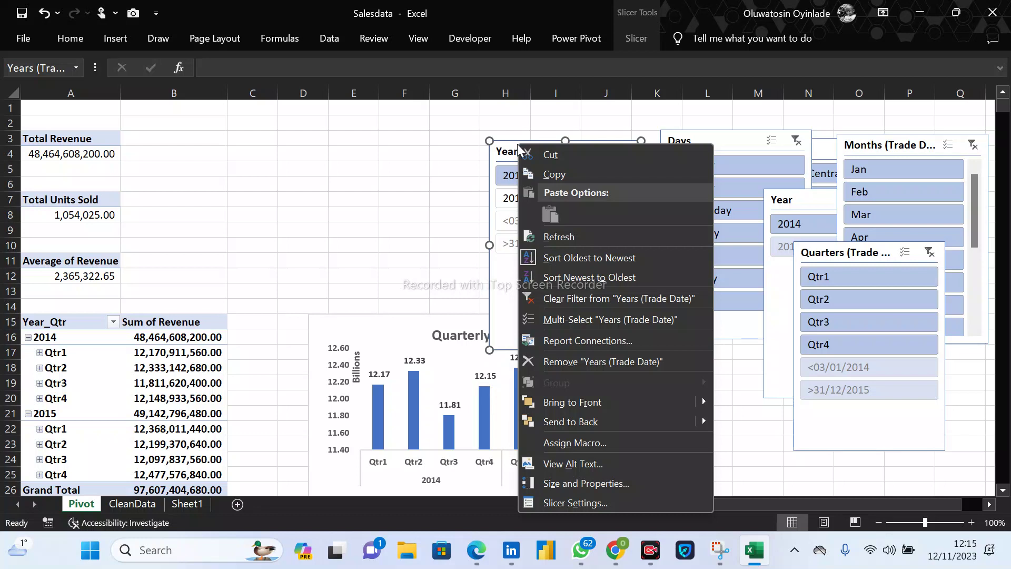
click(590, 340)
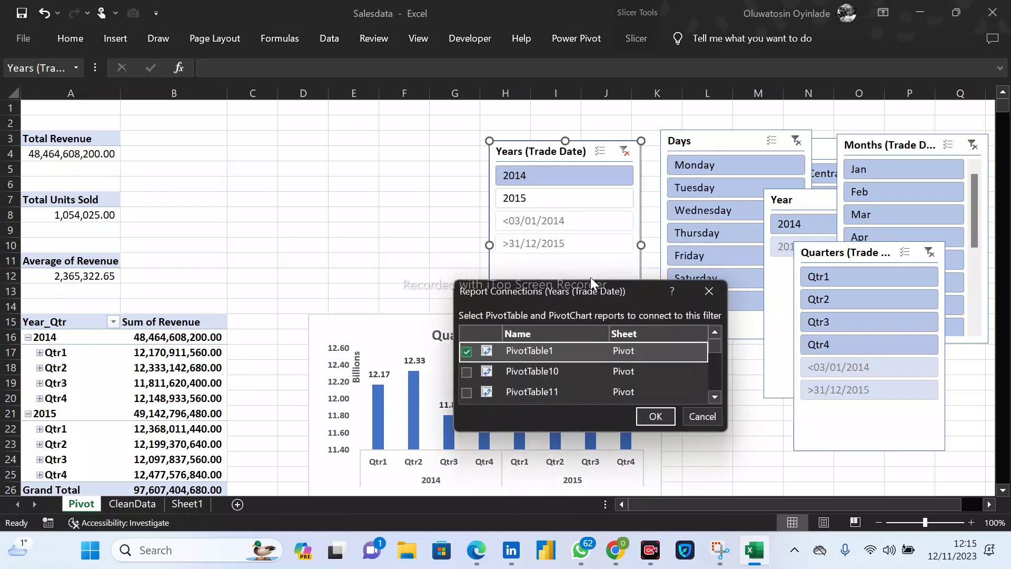
drag(590, 288, 695, 181)
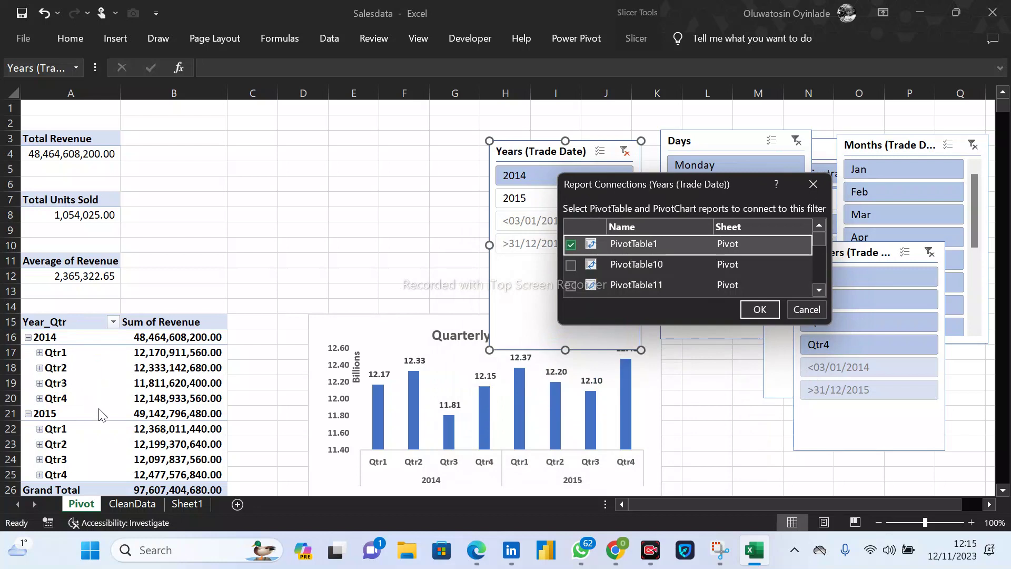
click(571, 264)
click(573, 284)
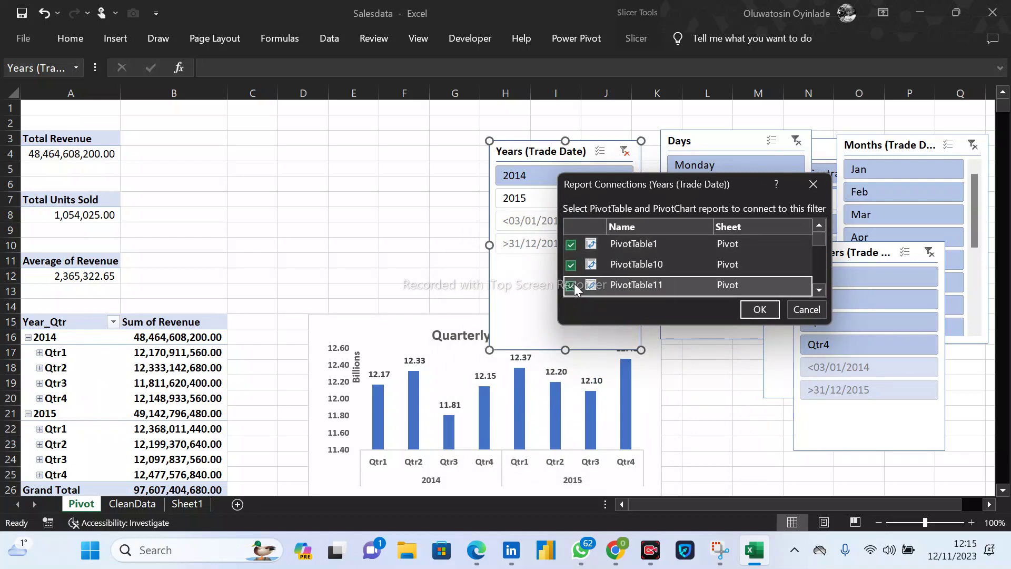
click(820, 290)
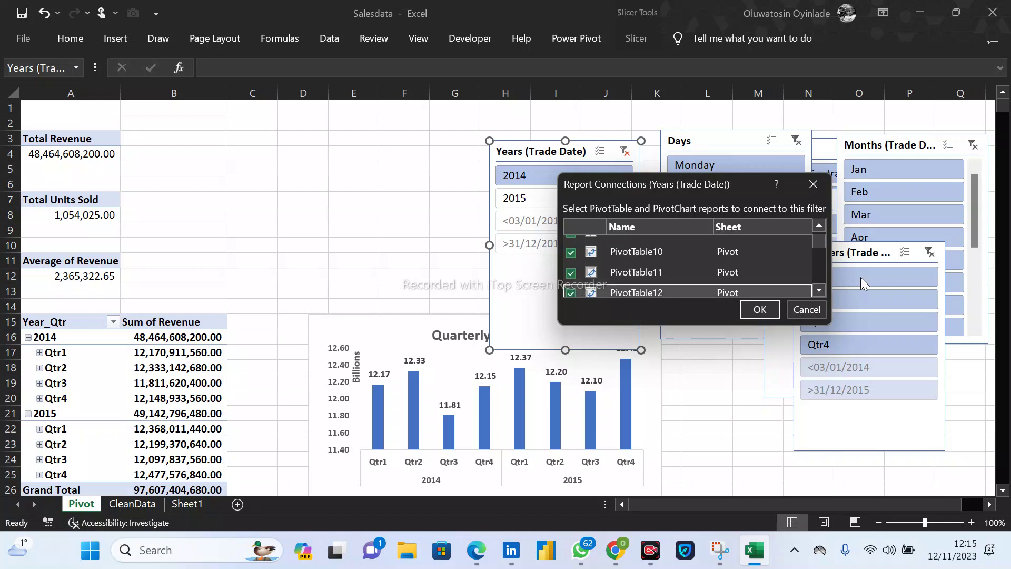
click(819, 289)
Enlarge the connections list, connect the Years (Trade Date) slicer to PivotTable13 and PivotTable2 through PivotTable9, and apply the connections.
scroll(785, 269, down, 2)
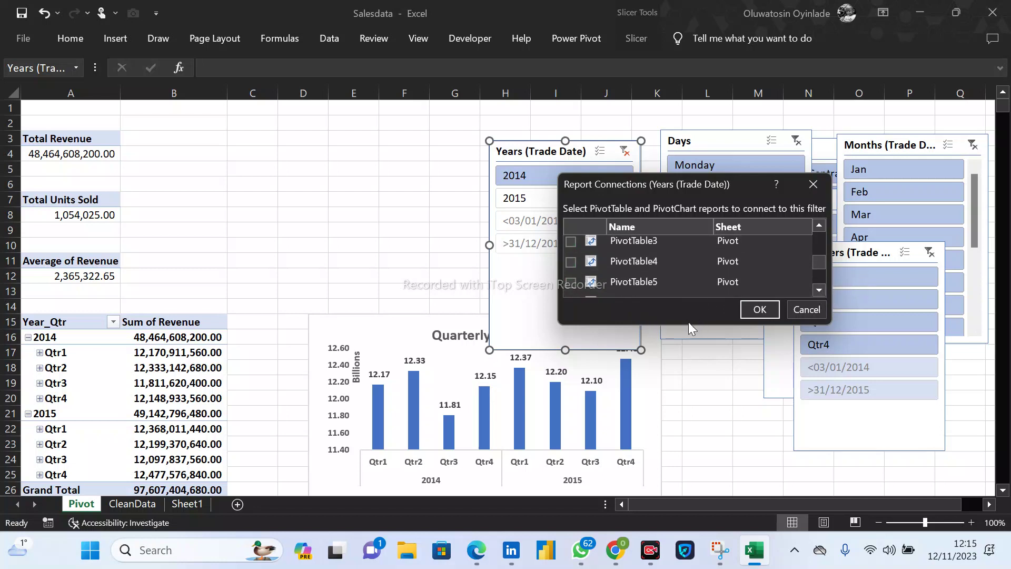
drag(689, 323, 700, 427)
drag(720, 459, 720, 436)
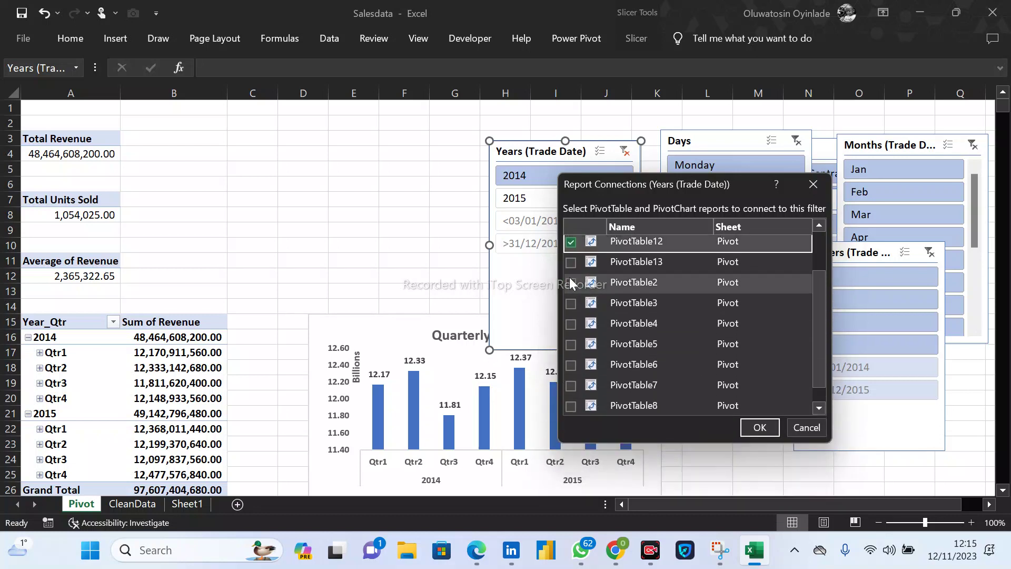
click(571, 262)
click(571, 282)
click(571, 306)
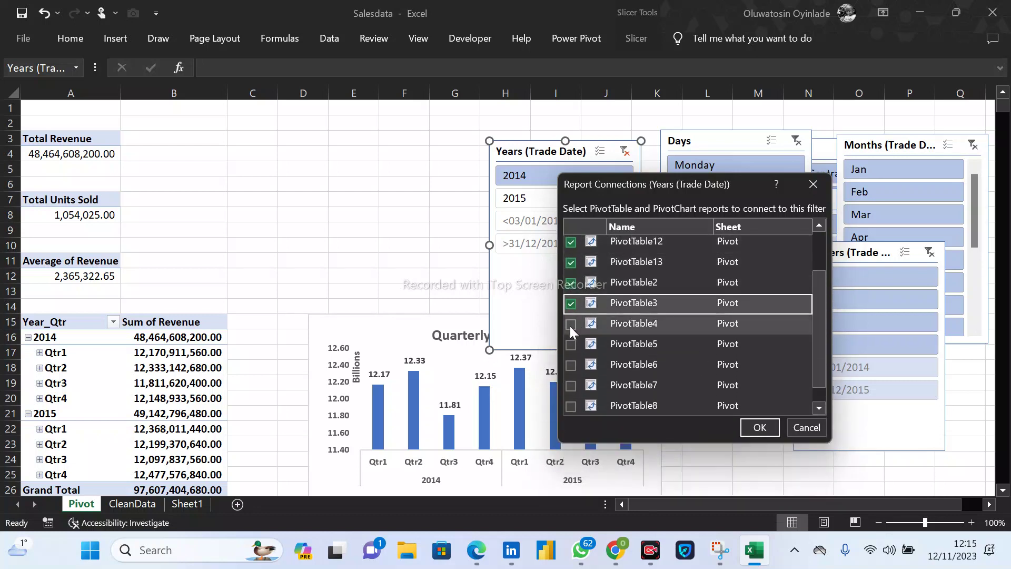
click(569, 345)
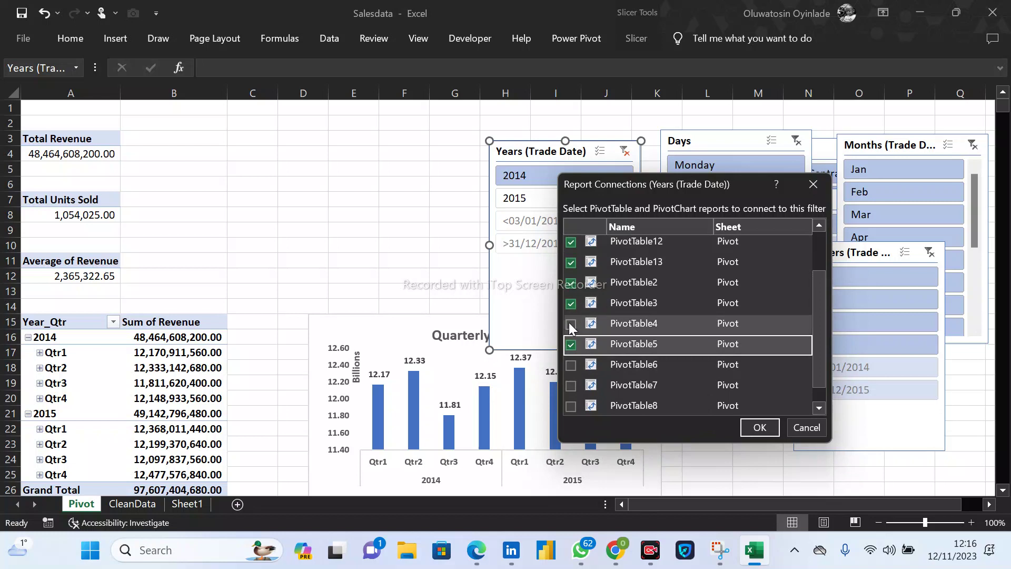
click(570, 324)
click(571, 364)
click(571, 386)
click(571, 406)
scroll(574, 401, down, 1)
click(572, 405)
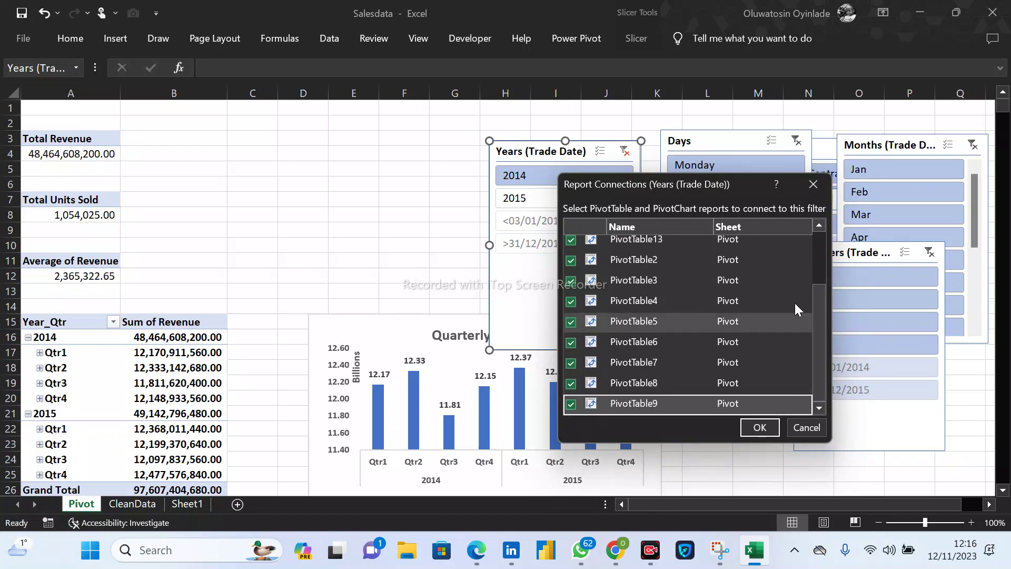
scroll(796, 313, up, 2)
click(760, 428)
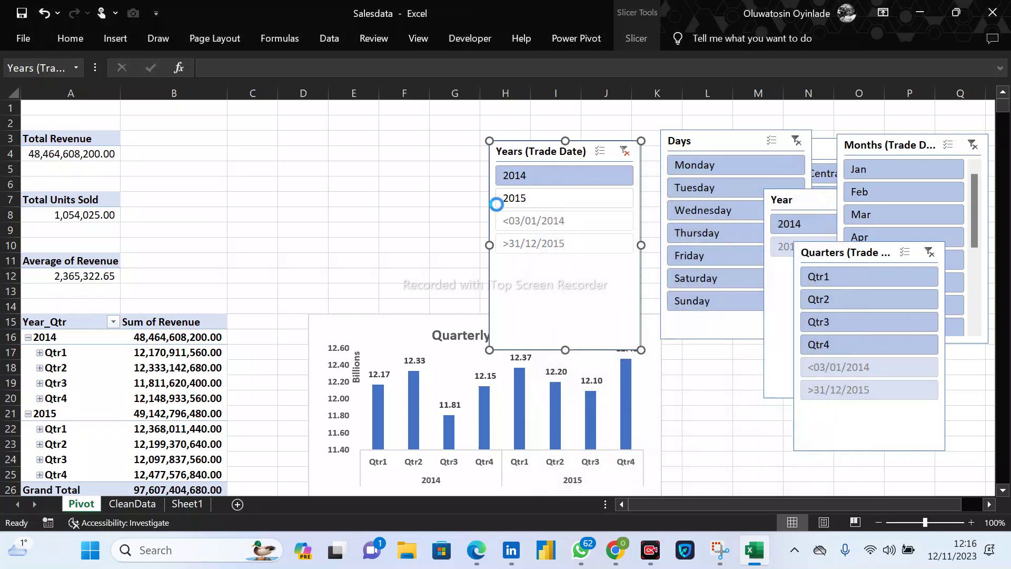
Test the connected Years (Trade Date) slicer by switching the report between 2015 and 2014, ending on 2015.
click(536, 197)
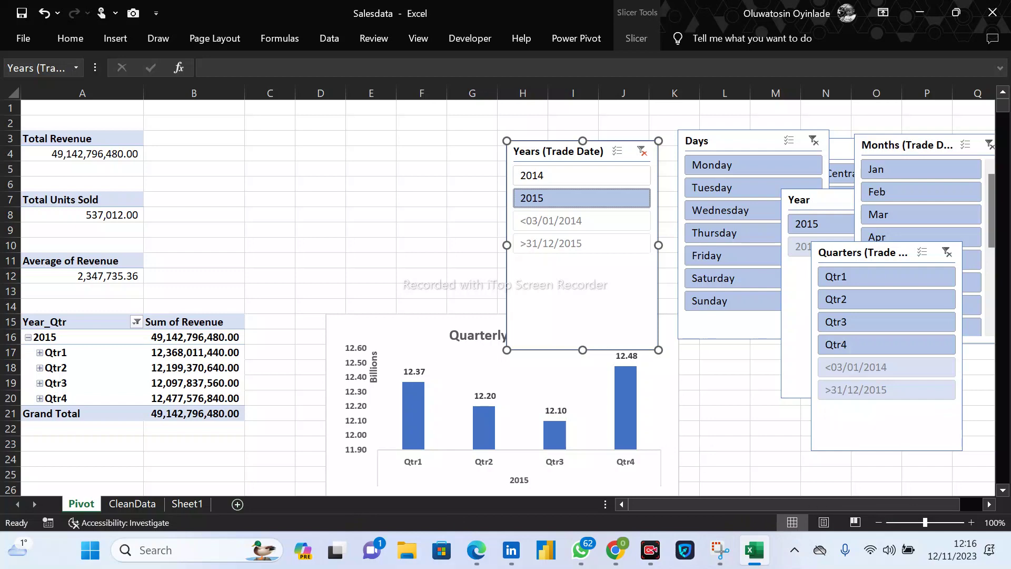
click(776, 443)
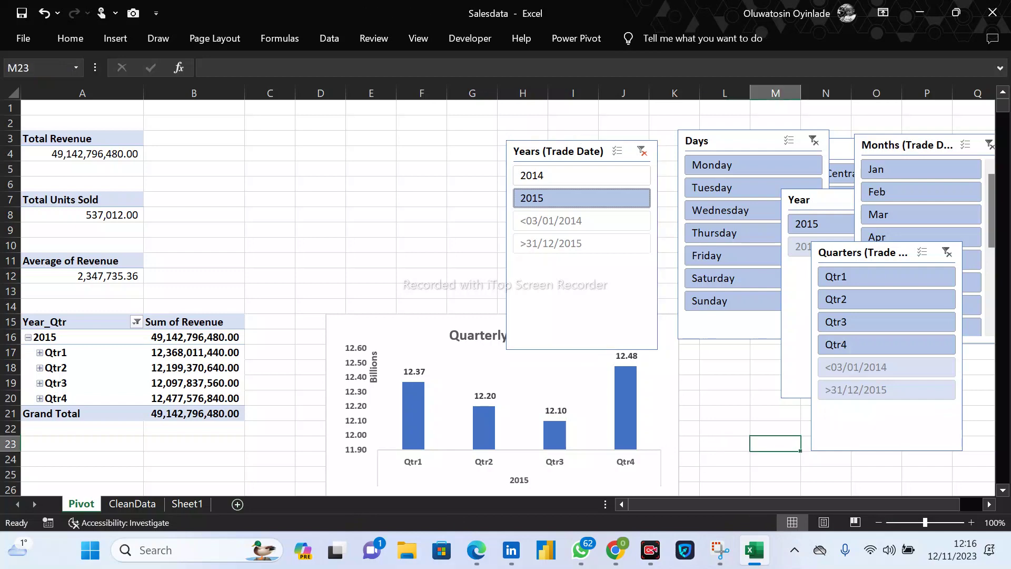
scroll(369, 321, down, 7)
scroll(369, 321, up, 7)
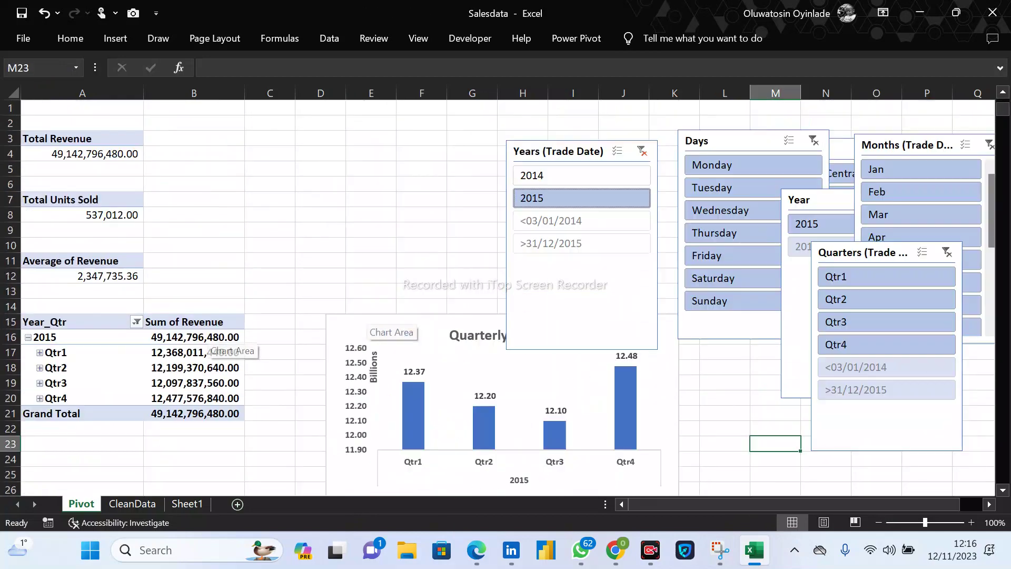
click(574, 179)
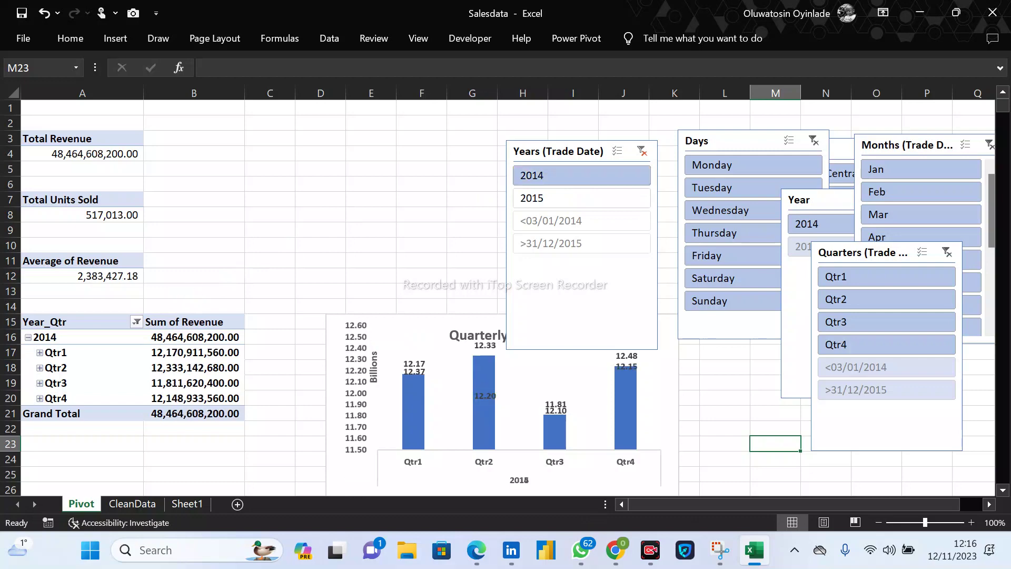
scroll(574, 180, down, 3)
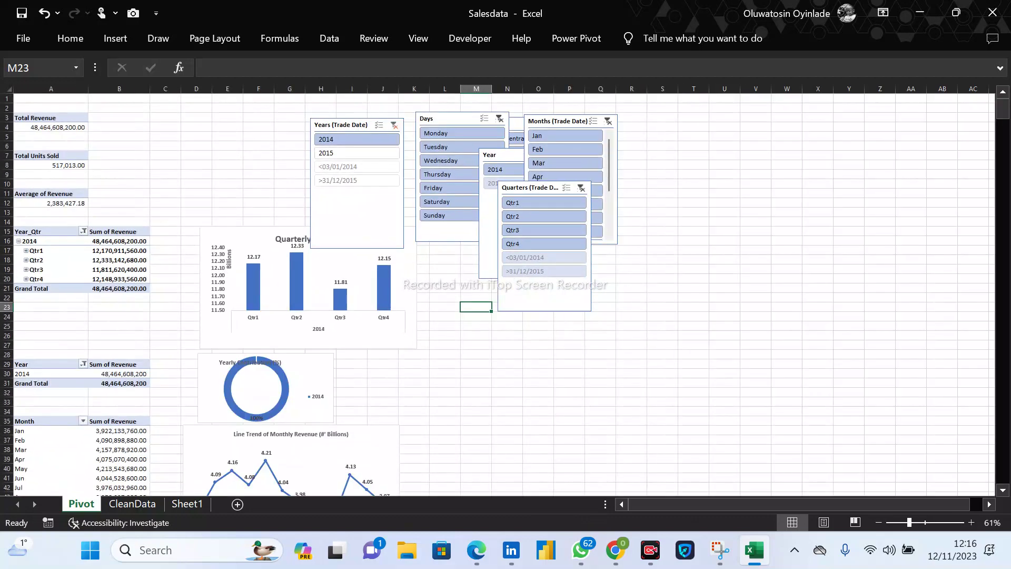
click(356, 153)
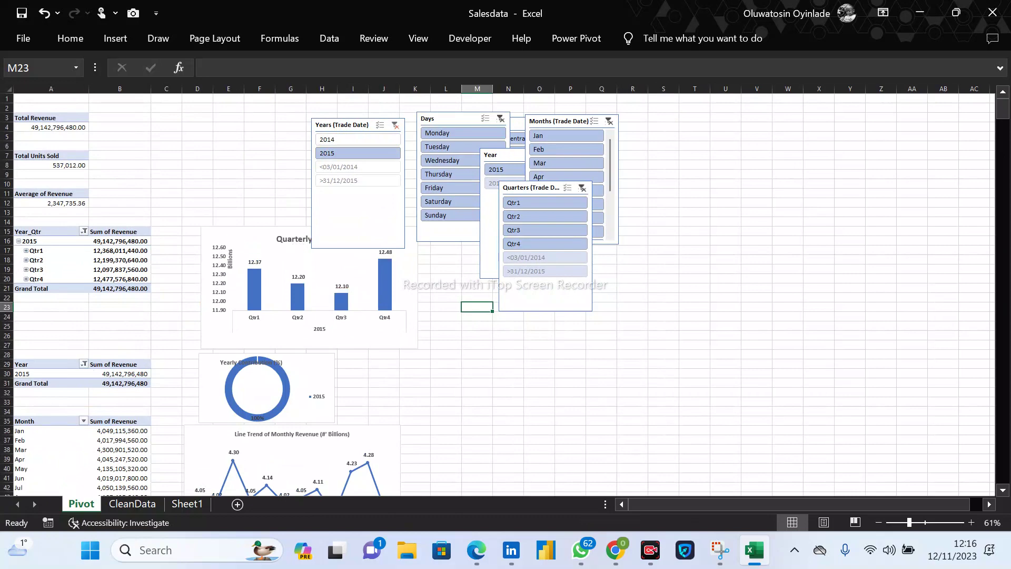
Widen the Yearly Contribution doughnut chart to nearly the quarterly chart's width and place the monthly revenue line chart just below it.
click(316, 379)
drag(334, 389, 401, 389)
click(292, 464)
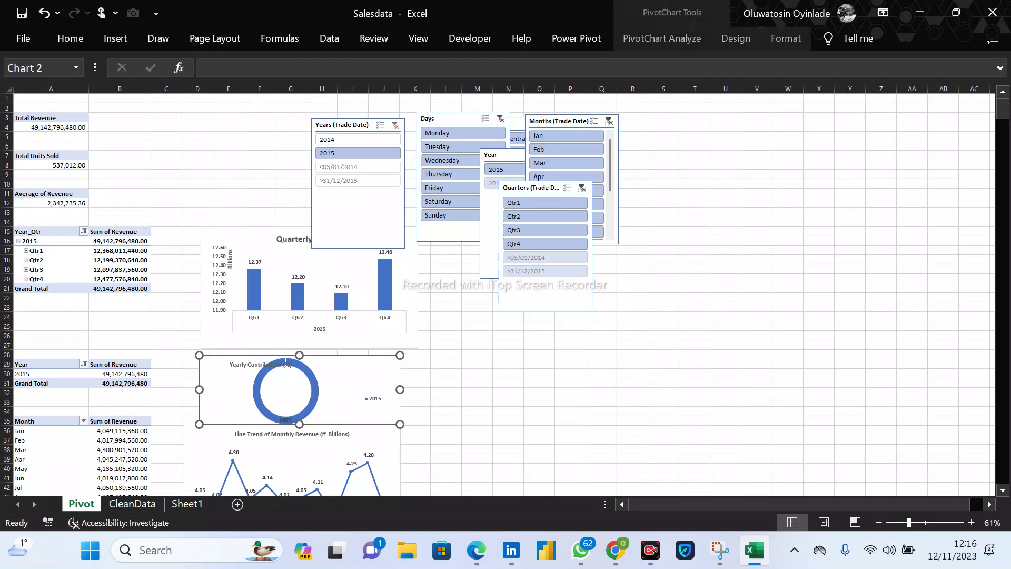
drag(367, 446, 375, 427)
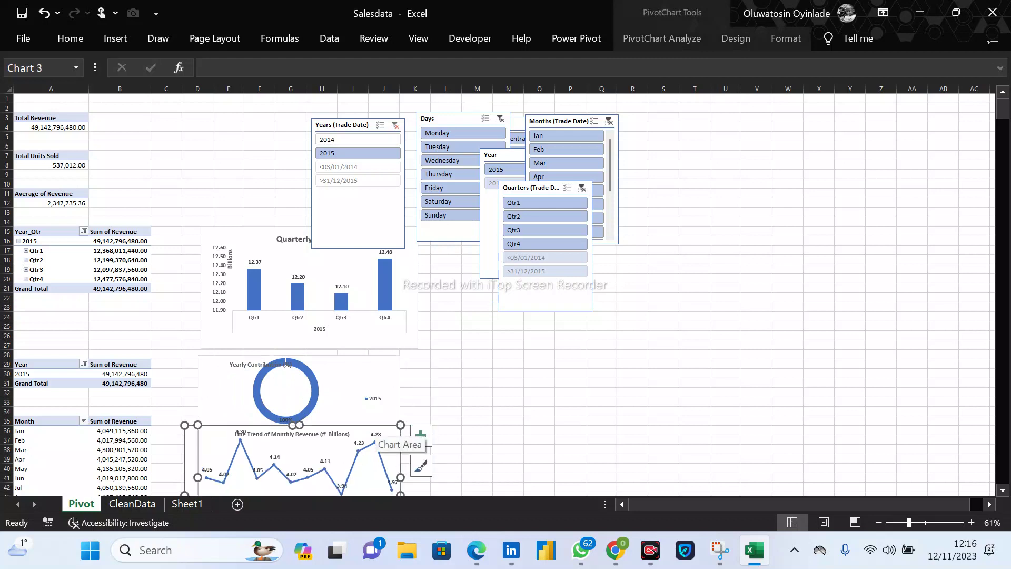
key(ctrl+z)
mouse_move(375, 428)
mouse_down()
mouse_move(490, 446)
mouse_move(382, 429)
mouse_move(387, 435)
mouse_up()
Examine all the pivot tables and charts down the sheet, setting the Years (Trade Date) slicer to 2014 for comparison with 2015.
scroll(388, 435, down, 4)
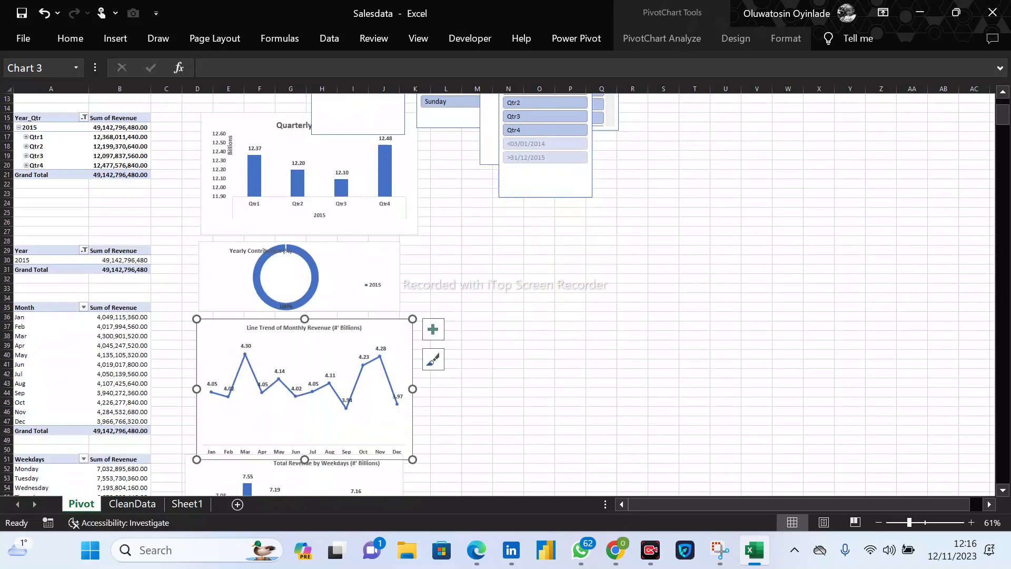
scroll(506, 295, up, 4)
scroll(506, 295, down, 4)
scroll(505, 295, down, 14)
scroll(506, 295, up, 18)
click(336, 139)
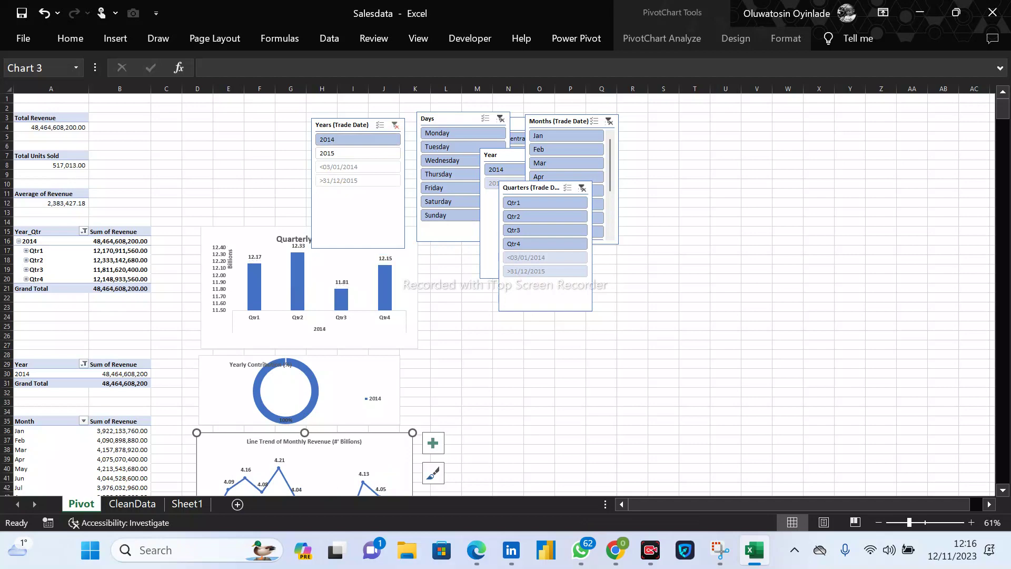
scroll(505, 295, down, 8)
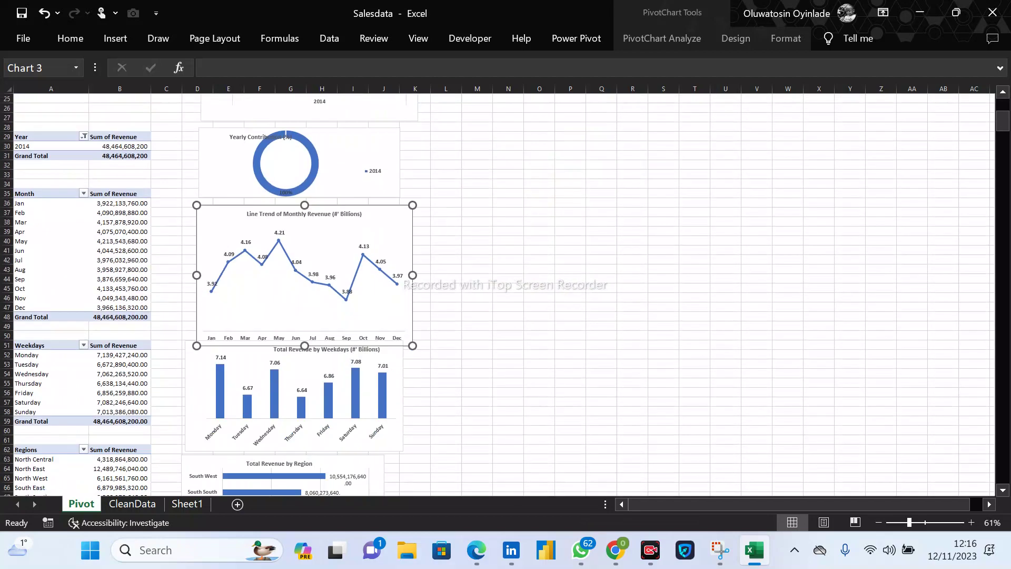
scroll(506, 295, down, 15)
scroll(506, 295, up, 12)
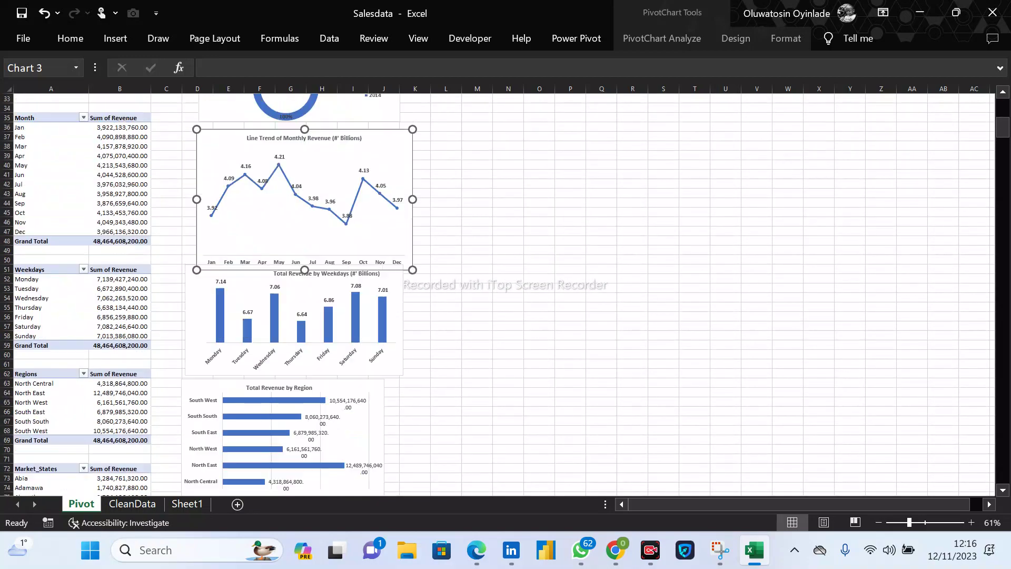
scroll(505, 295, up, 2)
scroll(506, 295, down, 11)
scroll(505, 295, up, 20)
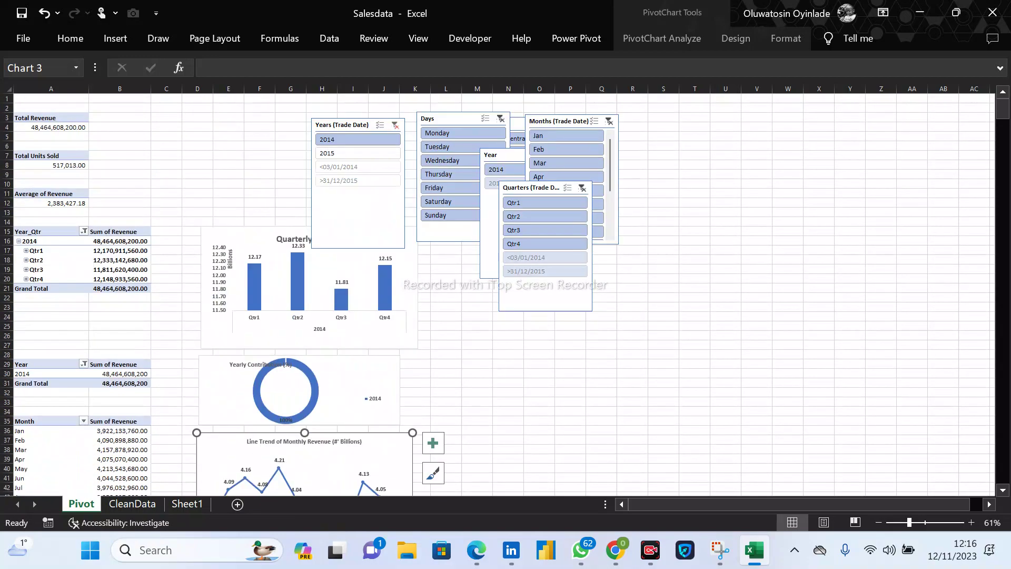
Shorten the Years (Trade Date) slicer so it clears the quarterly revenue chart, and nudge it slightly sideways.
click(359, 210)
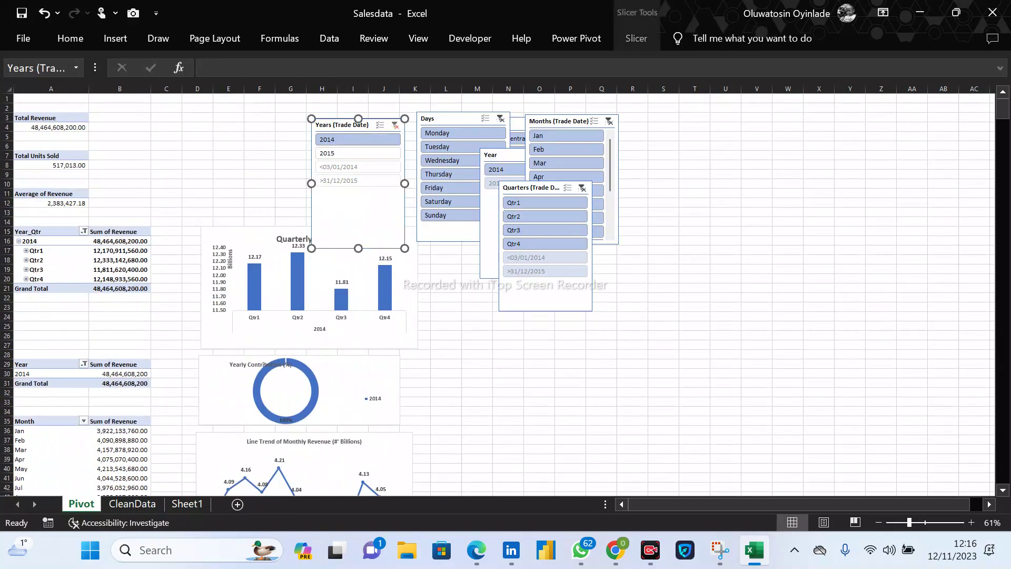
ctrl+scroll(394, 150, up, 4)
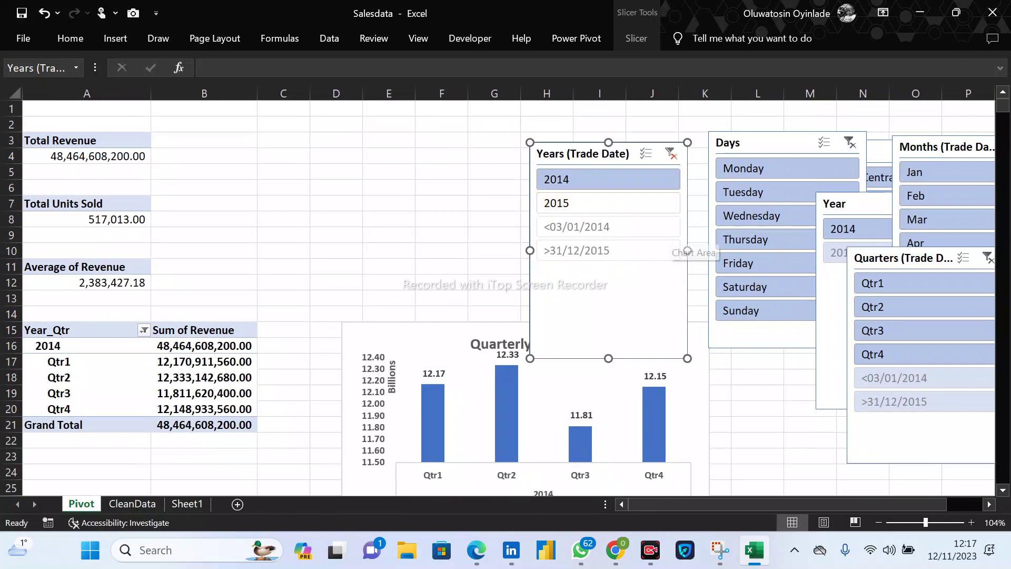
drag(608, 359, 608, 245)
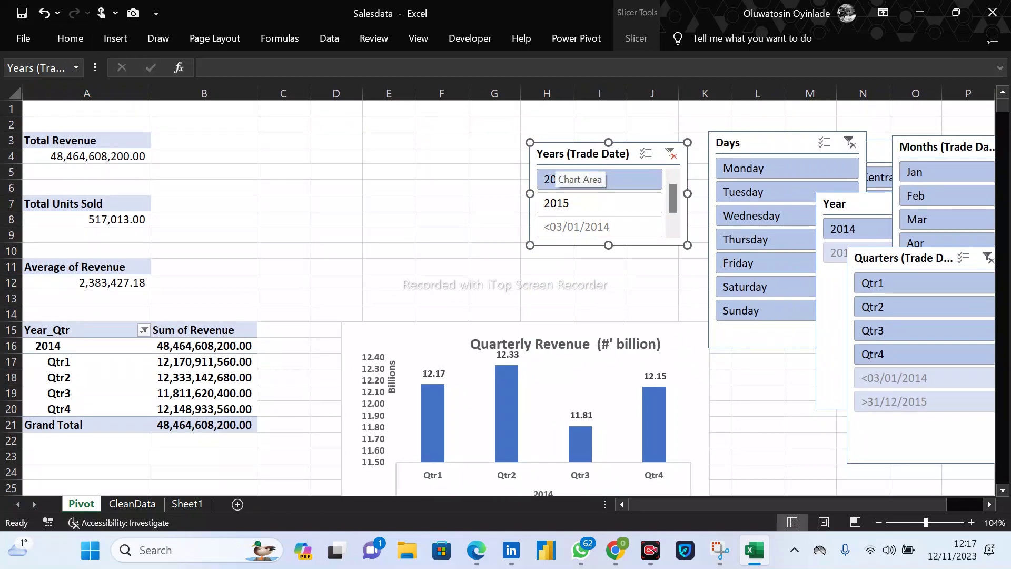
drag(558, 166, 562, 165)
Hide items with no data in the Years (Trade Date) slicer and reduce its height to fit just 2014 and 2015.
click(73, 44)
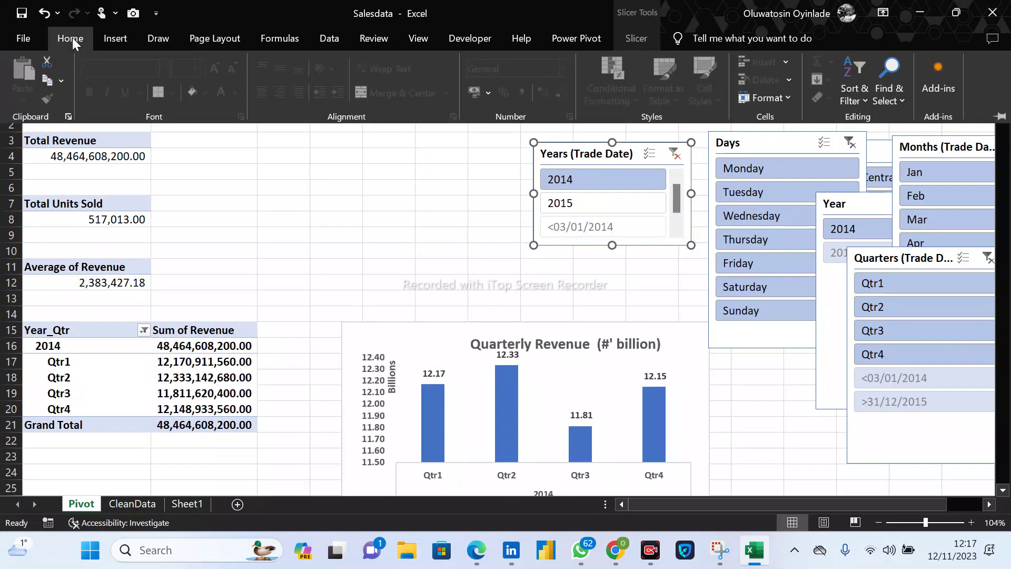
click(125, 44)
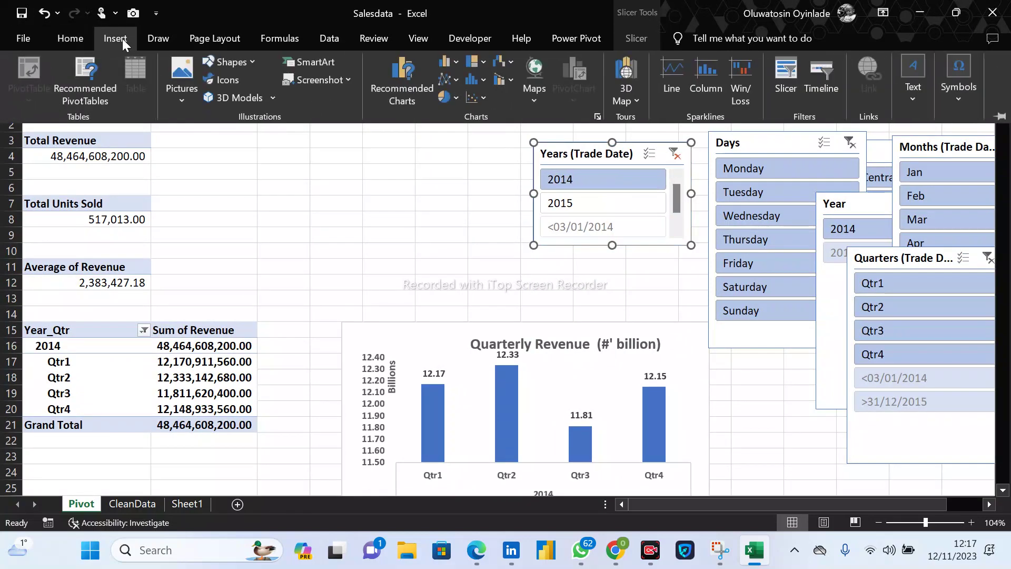
click(637, 39)
click(65, 102)
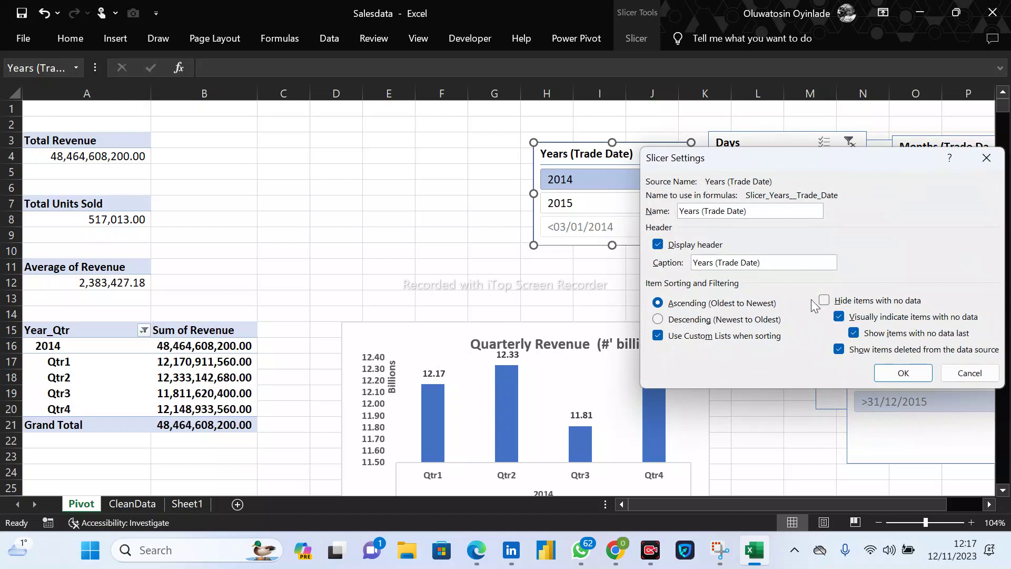
click(825, 301)
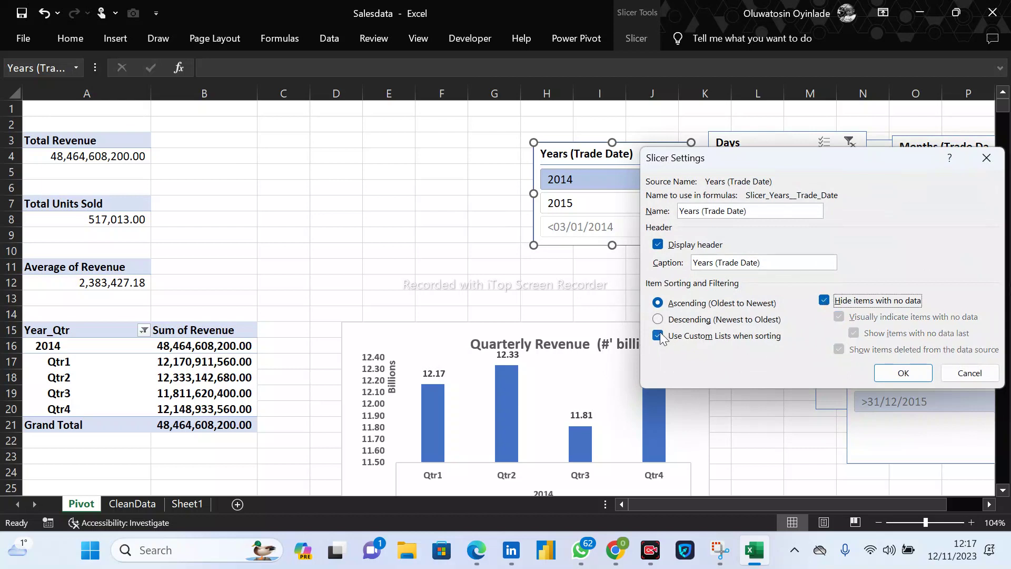
click(915, 375)
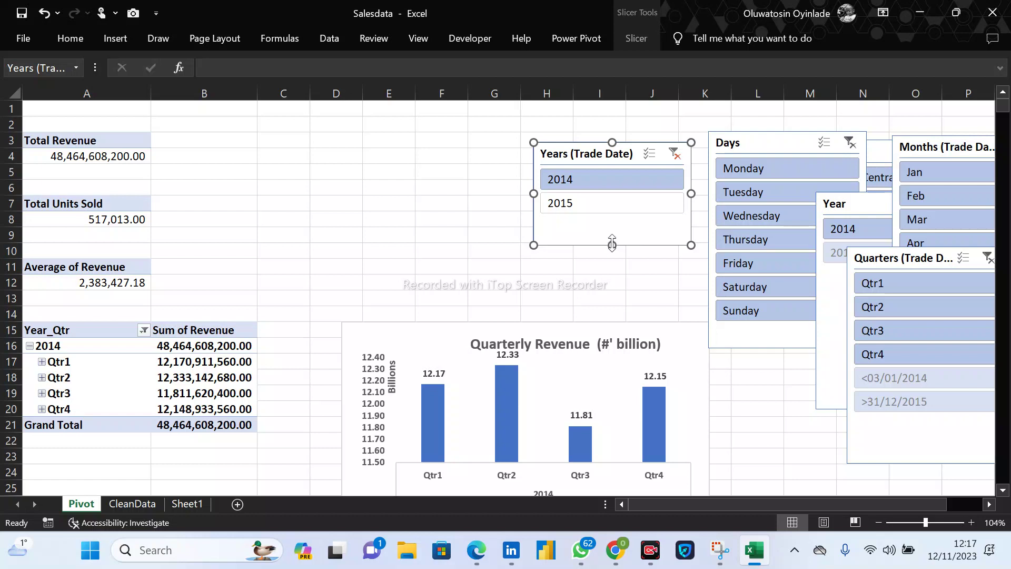
drag(611, 246, 611, 224)
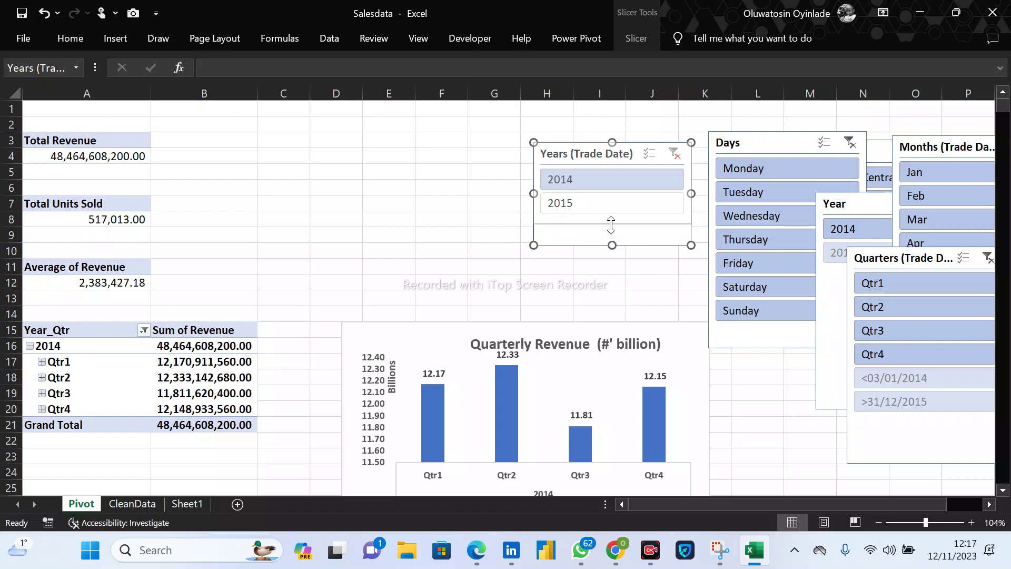
Clear the Years (Trade Date) slicer's filter and move the Days slicer beside it, above the quarterly revenue chart.
click(675, 154)
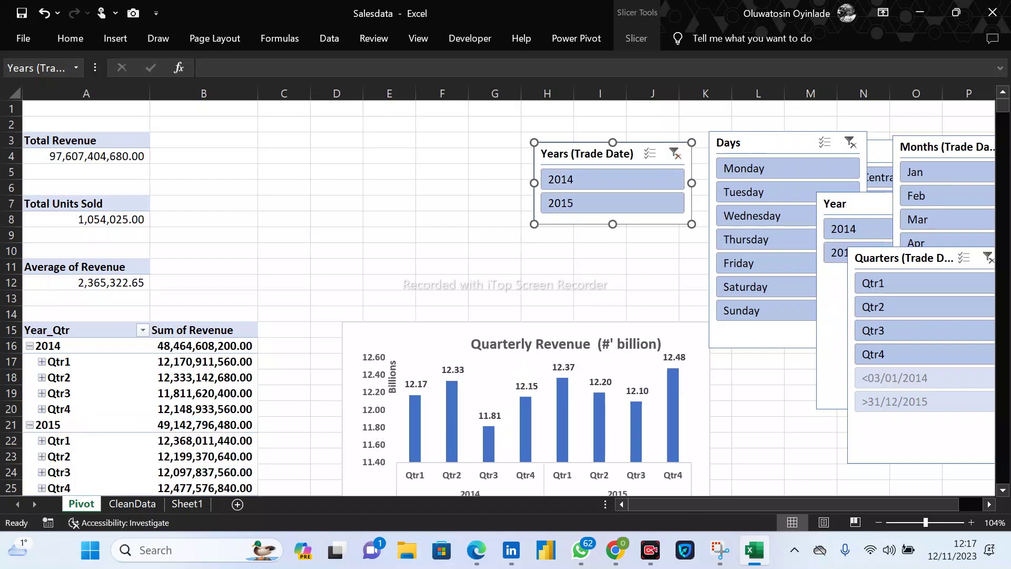
drag(764, 144, 396, 135)
Test the Days slicer by filtering on single days from Monday to Thursday and Monday again, and clear its filter.
click(400, 162)
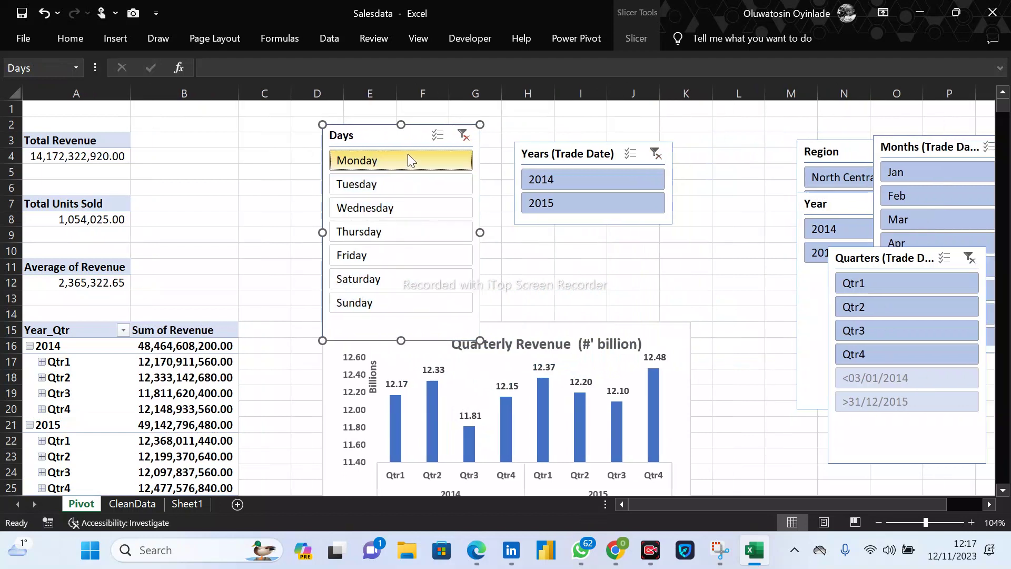
click(428, 184)
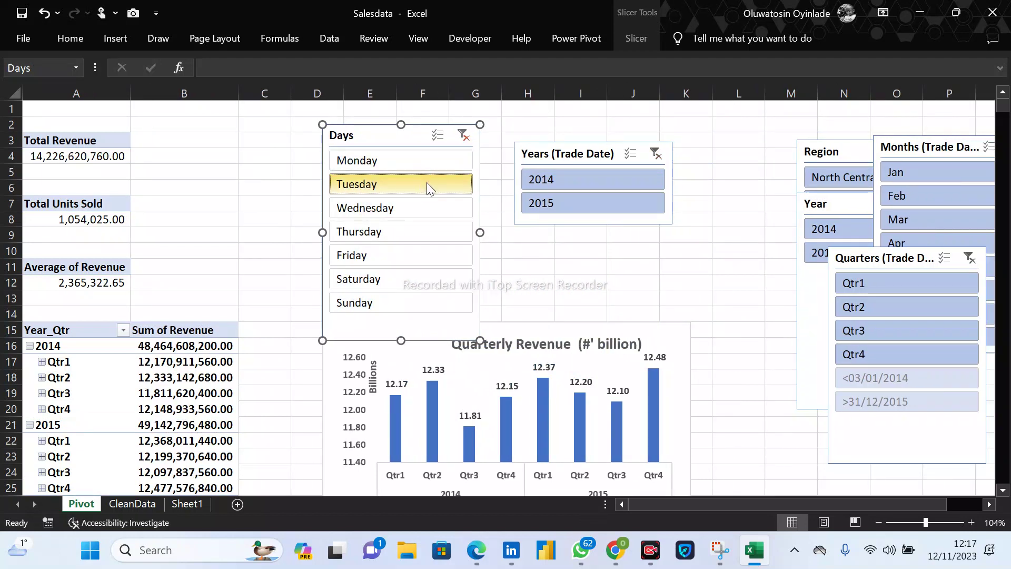
click(414, 210)
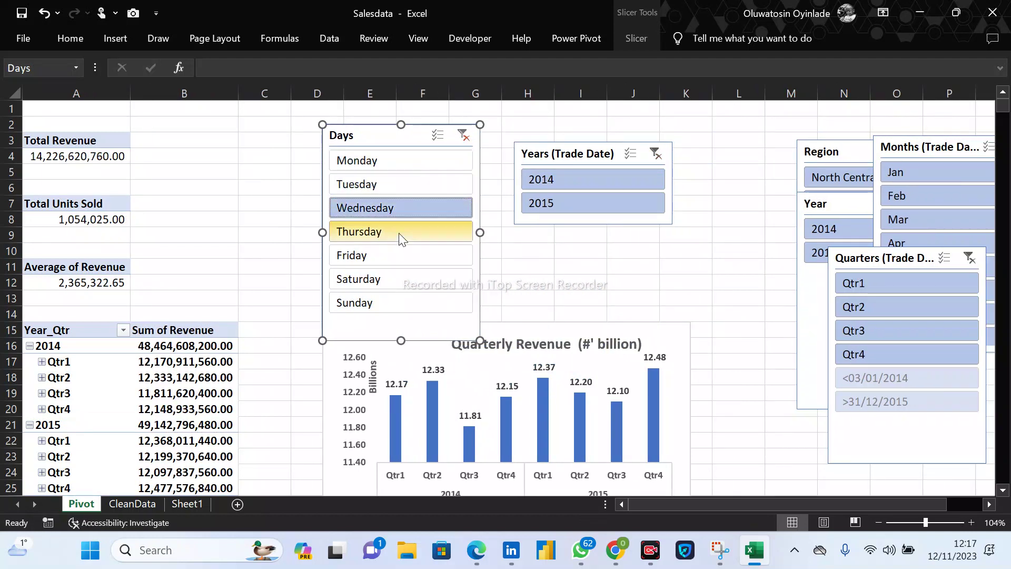
click(401, 234)
click(413, 158)
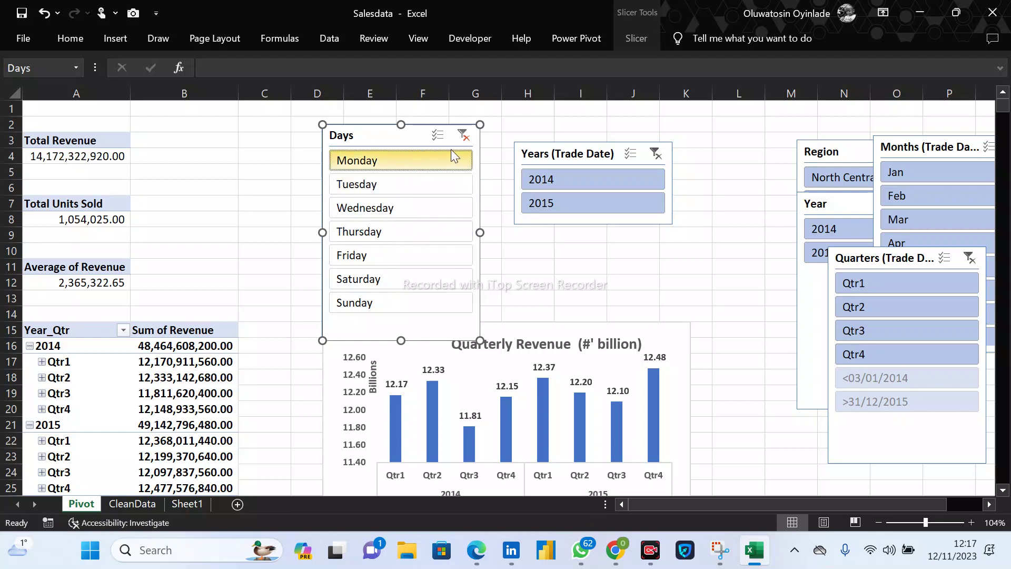
click(463, 135)
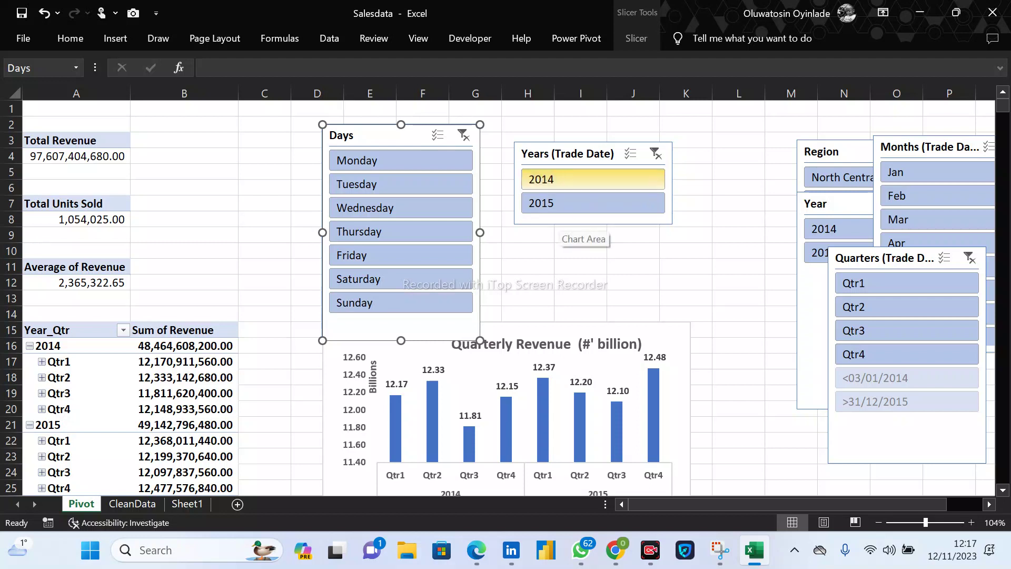
Shorten the Days slicer slightly so it clears the quarterly revenue chart's title, and deselect it.
mouse_move(401, 340)
mouse_down()
mouse_move(401, 312)
mouse_move(402, 329)
mouse_up()
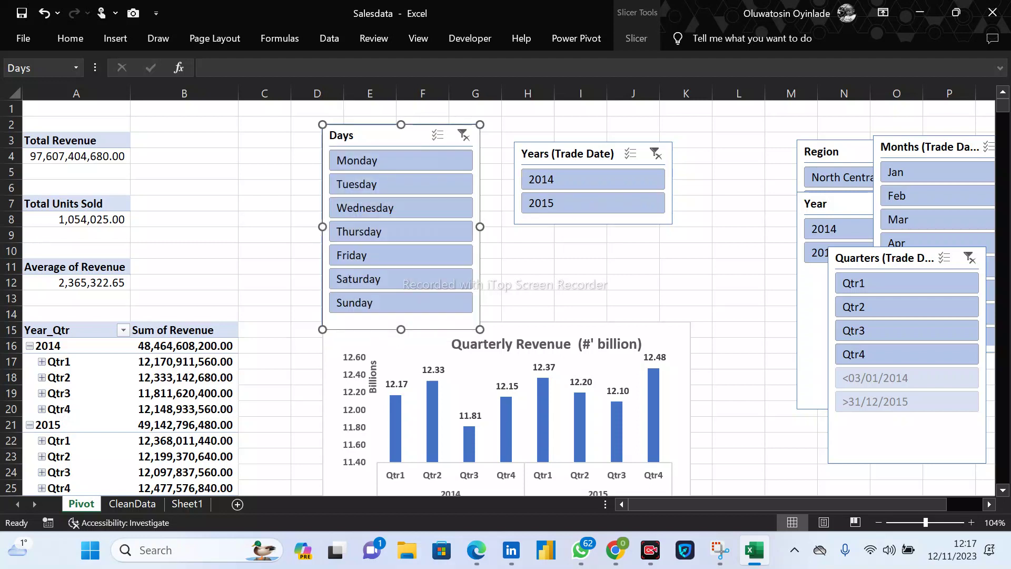
click(581, 282)
Add a new worksheet after Sheet1 and rename it Dashboard.
click(205, 503)
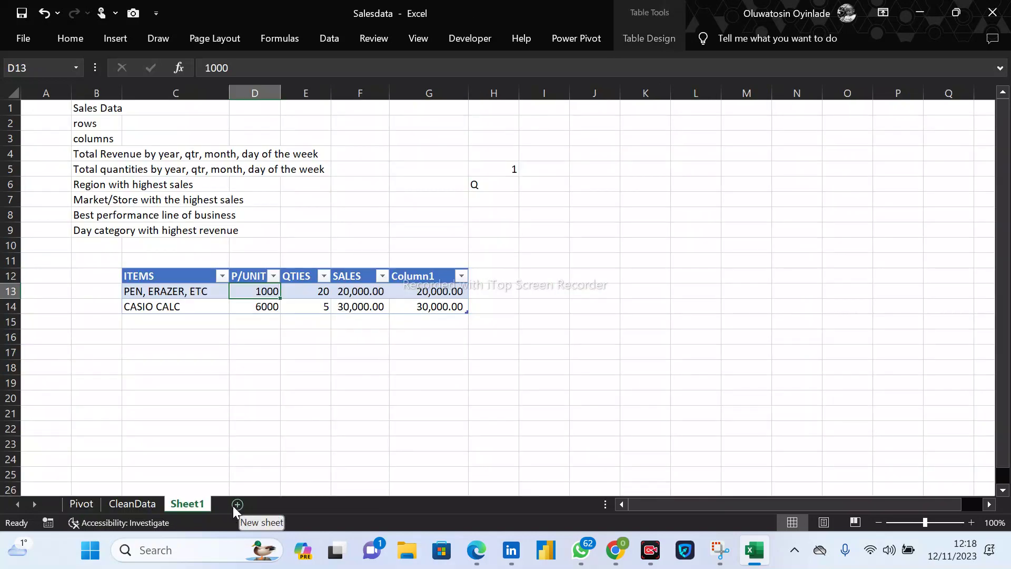
click(237, 504)
double_click(220, 504)
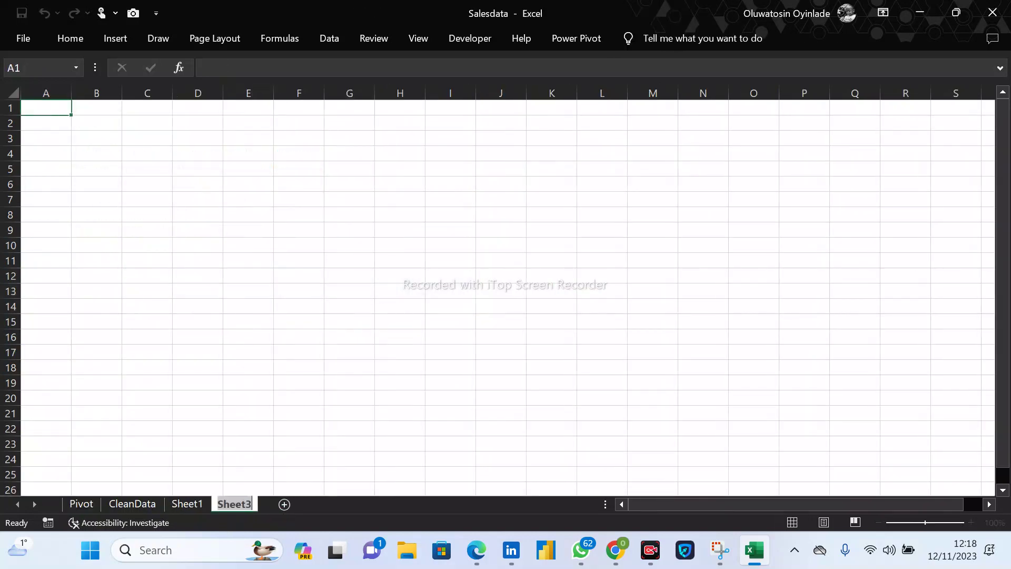
text(Dashbaord)
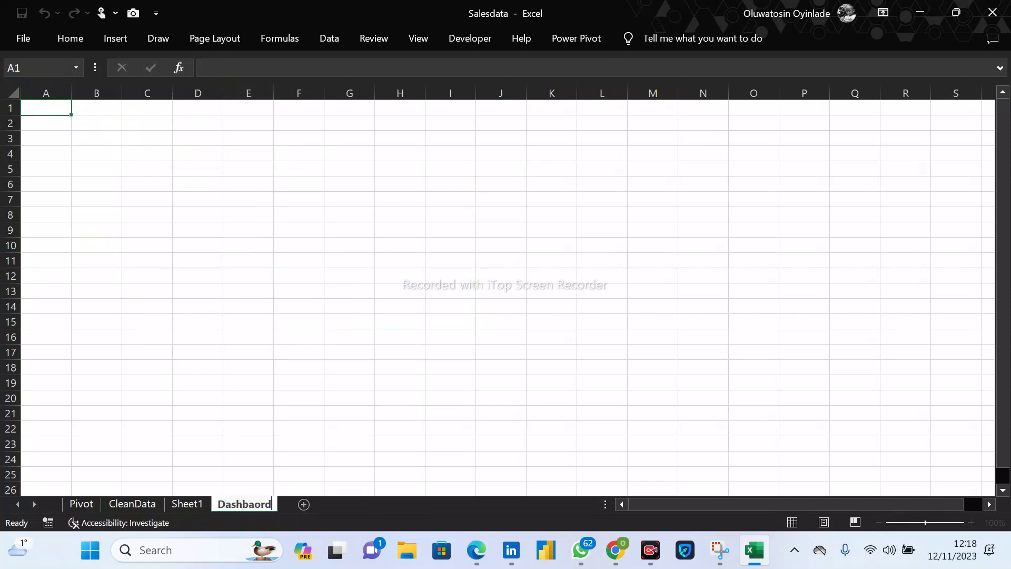
key(BackSpace)
key(BackSpace)
key(BackSpace)
key(BackSpace)
text(oard)
key(Return)
click(248, 230)
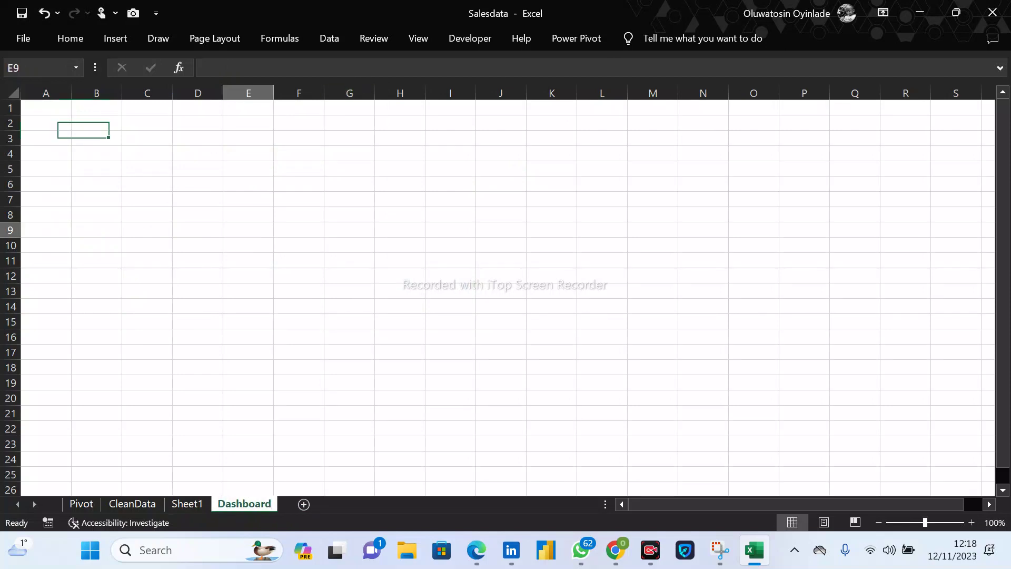
drag(101, 154, 145, 154)
click(299, 154)
drag(450, 185, 450, 198)
drag(198, 306, 197, 291)
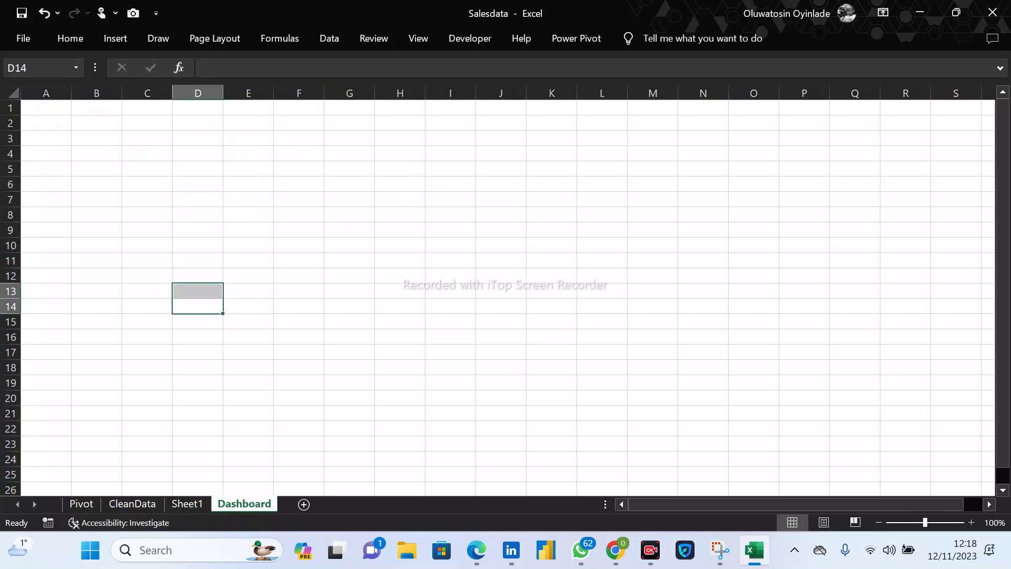
click(82, 504)
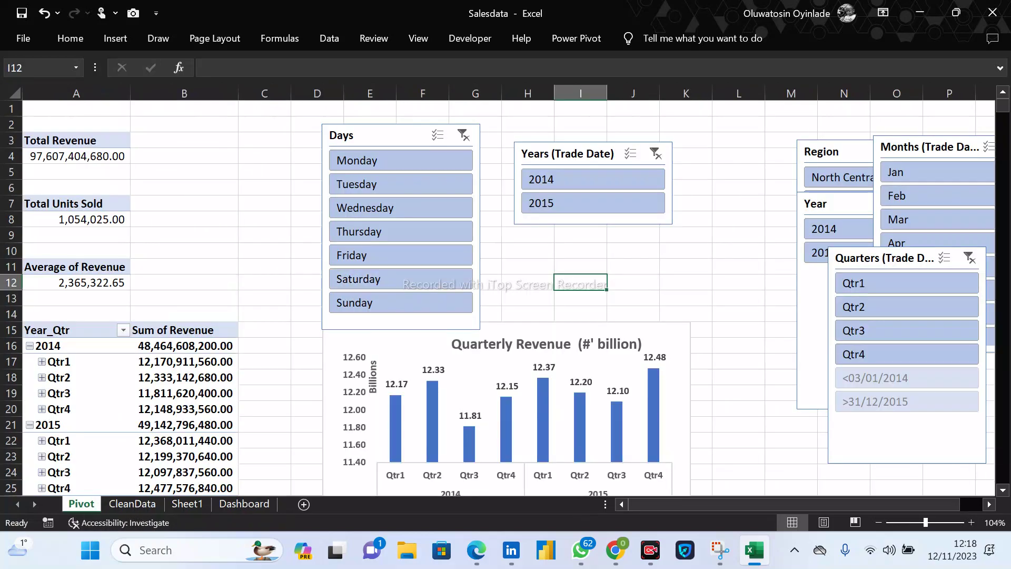
click(239, 502)
click(197, 138)
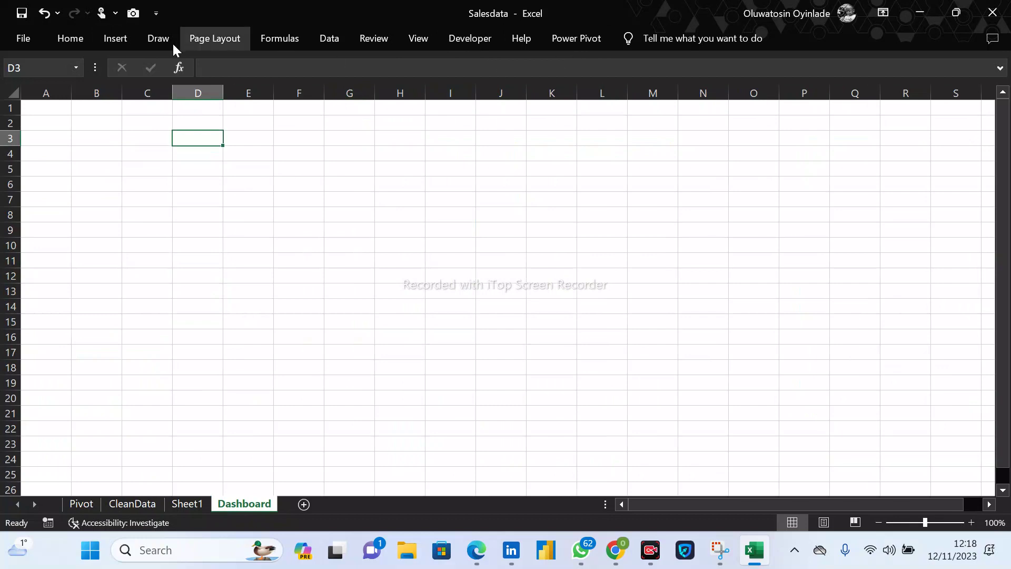
right_click(298, 139)
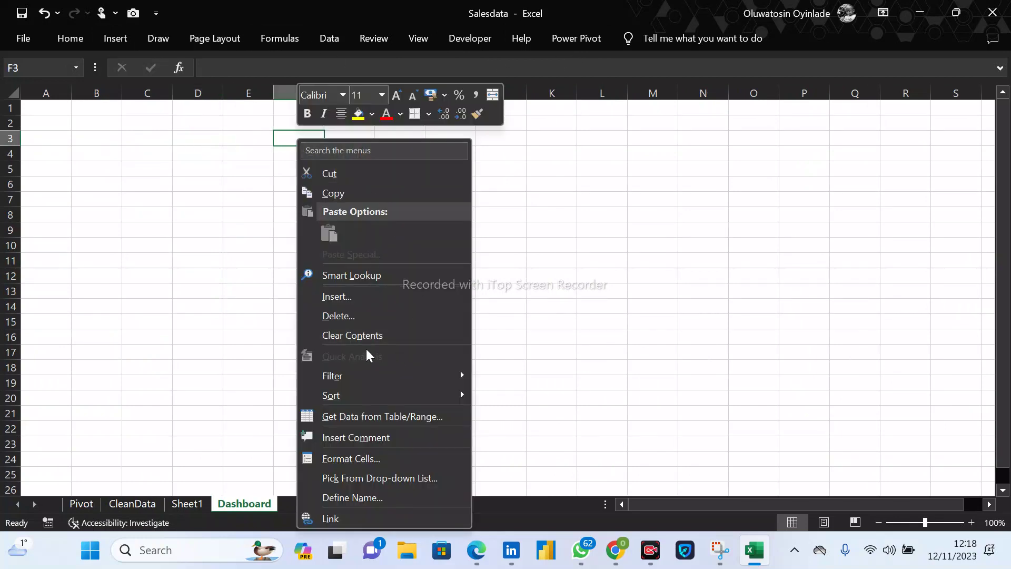
key(Escape)
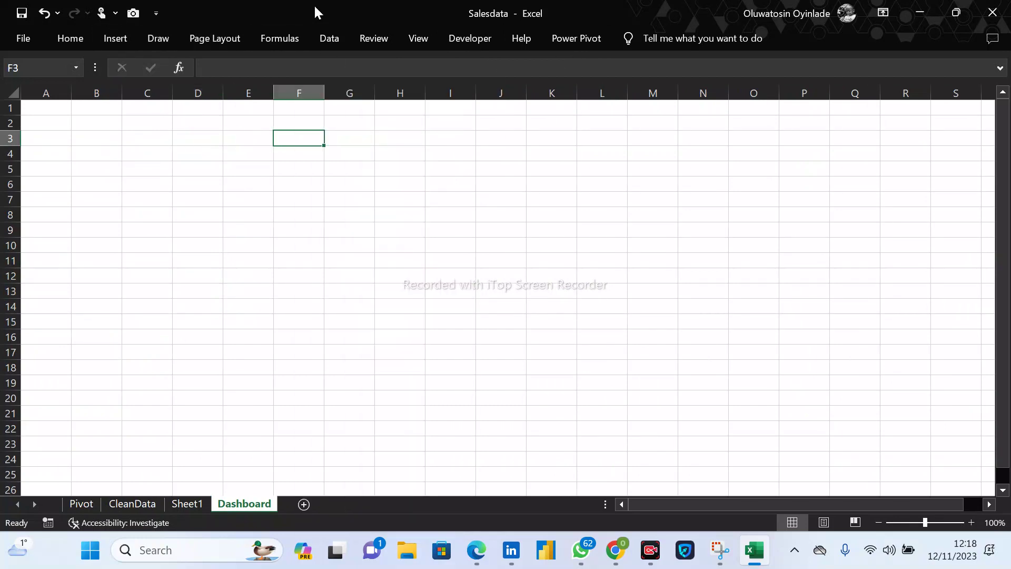
Hide the gridlines on the Dashboard sheet and select cell B2.
click(420, 39)
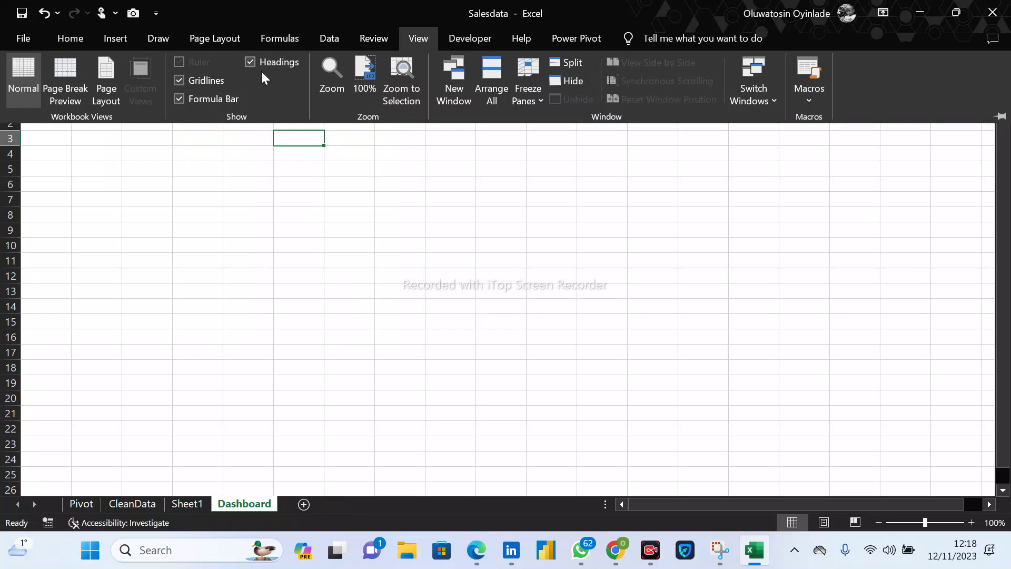
click(178, 81)
click(391, 197)
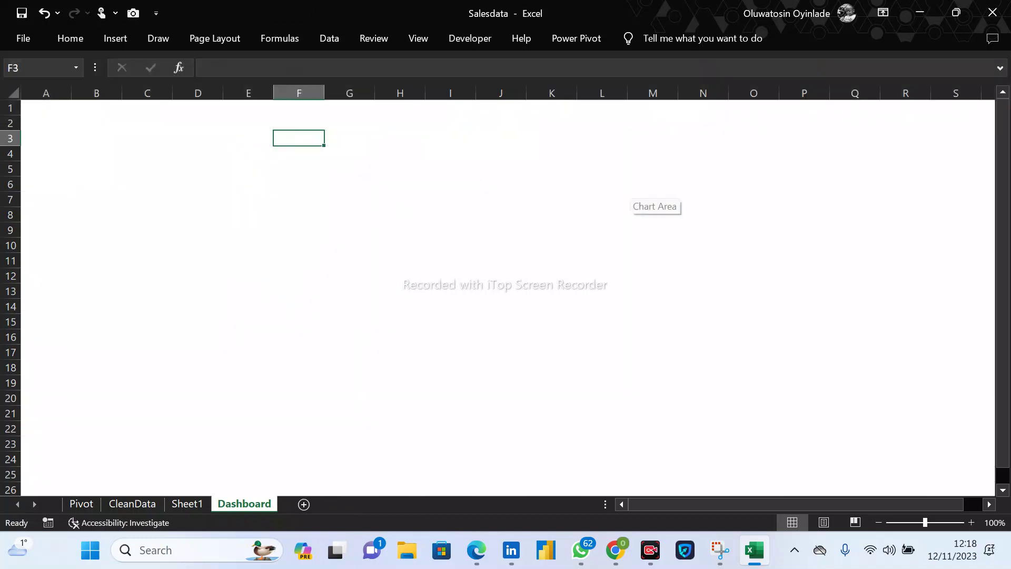
click(147, 168)
click(450, 230)
click(147, 214)
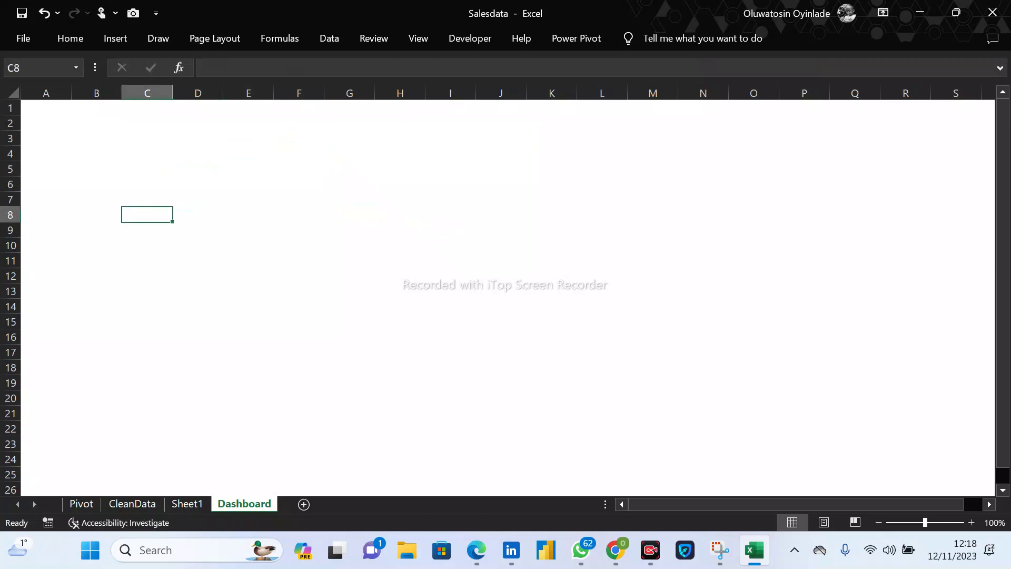
click(96, 153)
click(96, 123)
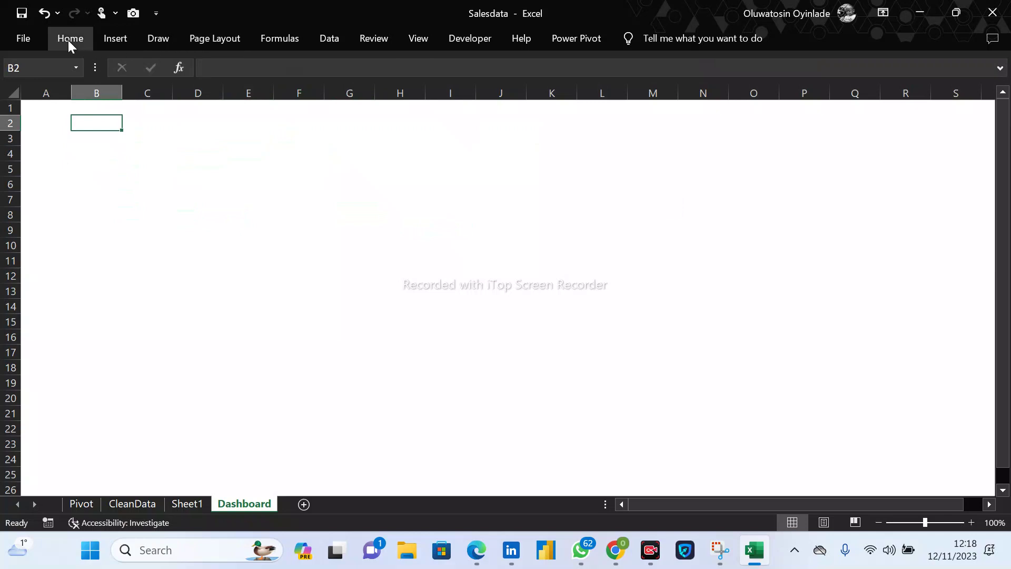
click(126, 42)
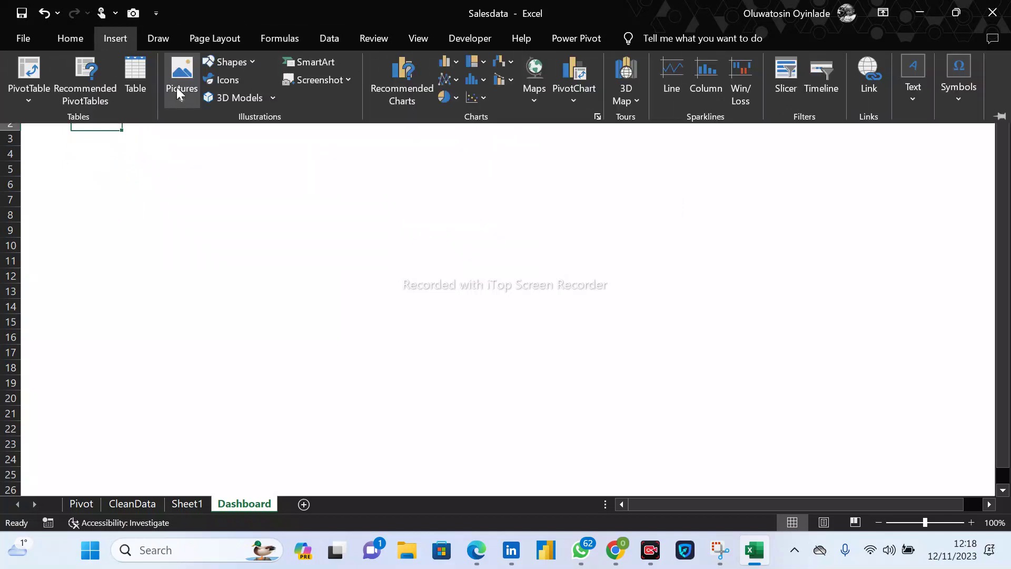
click(183, 104)
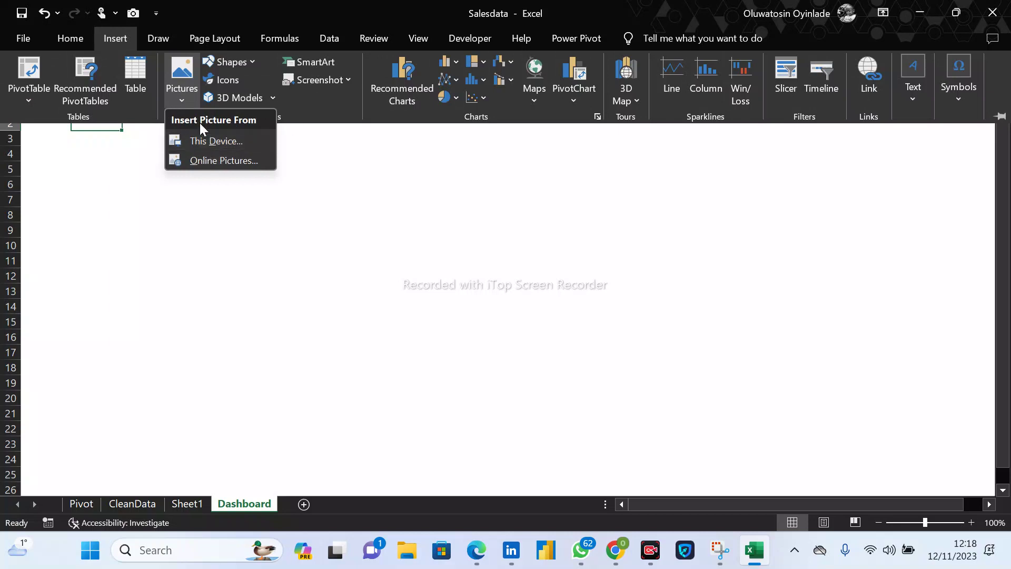
click(238, 138)
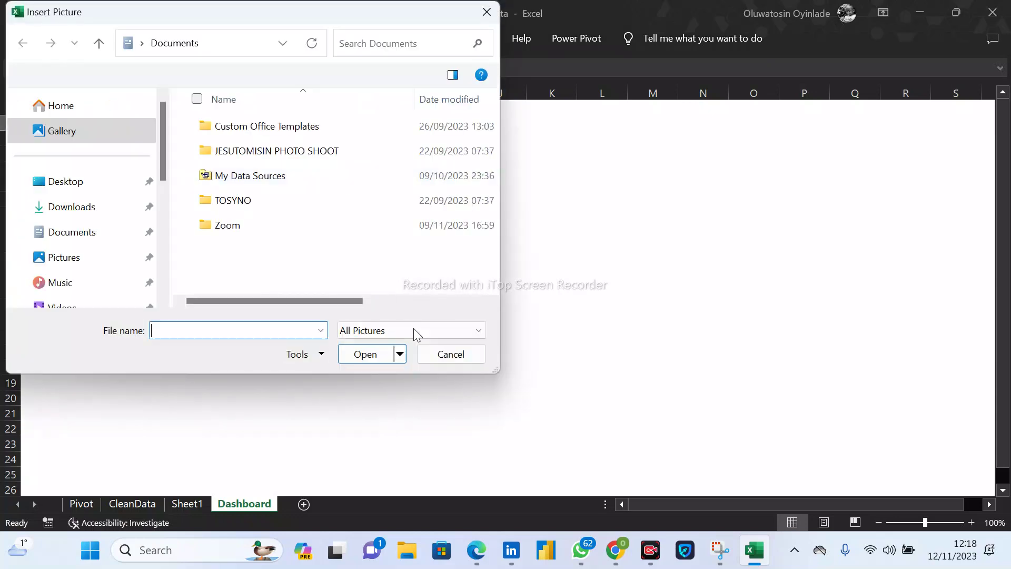
click(456, 355)
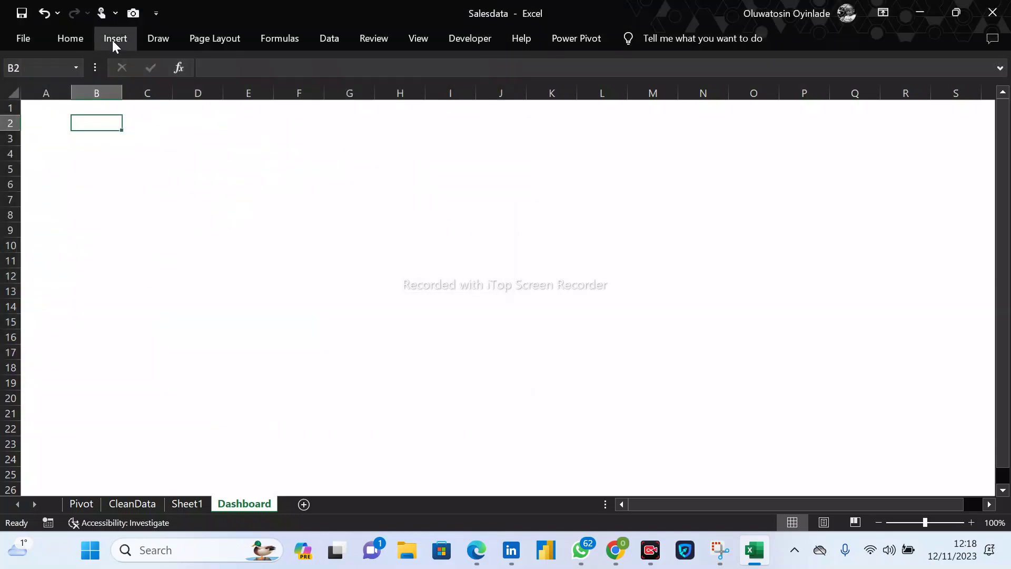
Draw a rectangle shape on the Dashboard sheet spanning about columns B to I and rows 1 to 4.
click(112, 40)
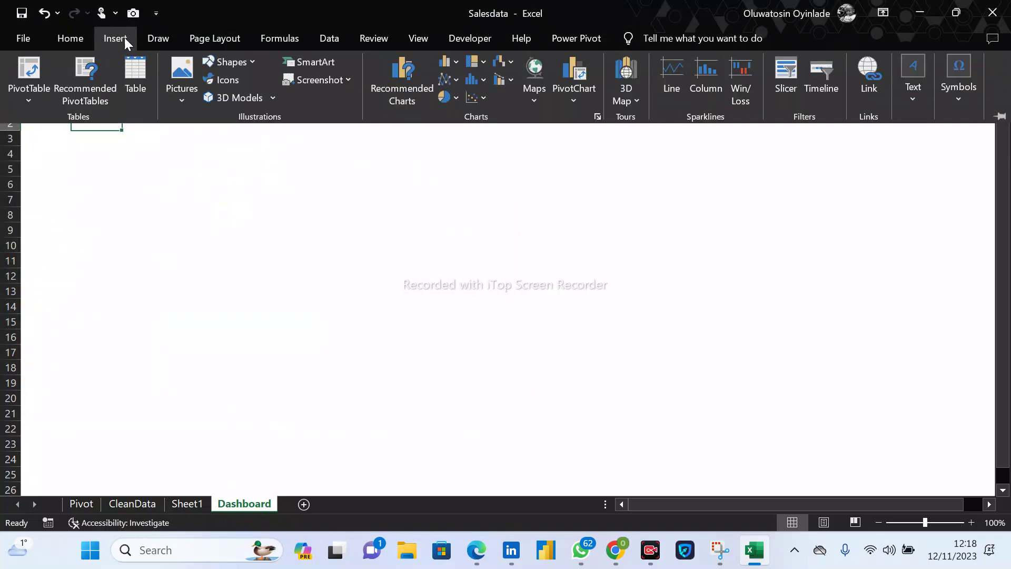
click(252, 61)
click(250, 99)
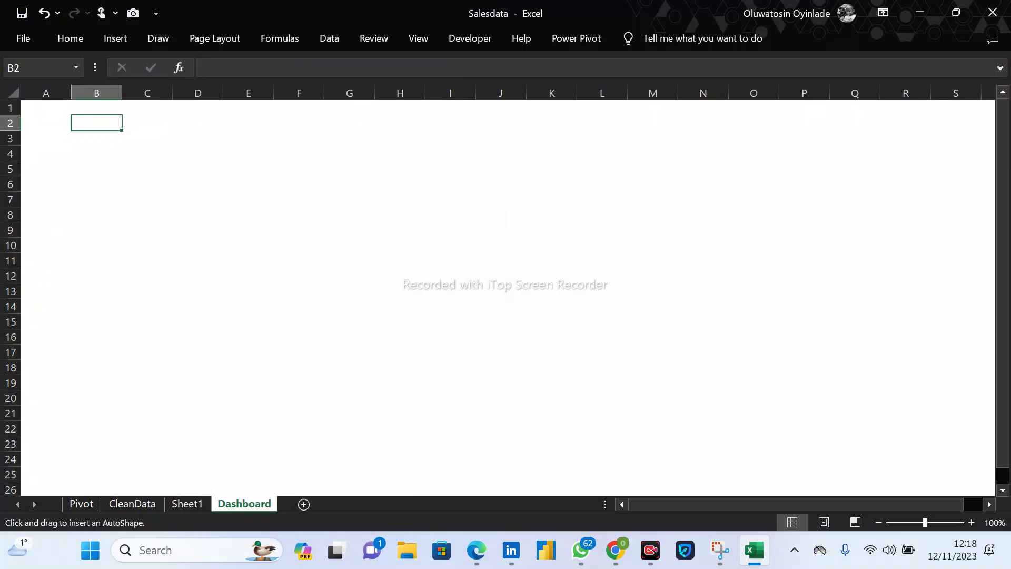
drag(75, 106, 472, 159)
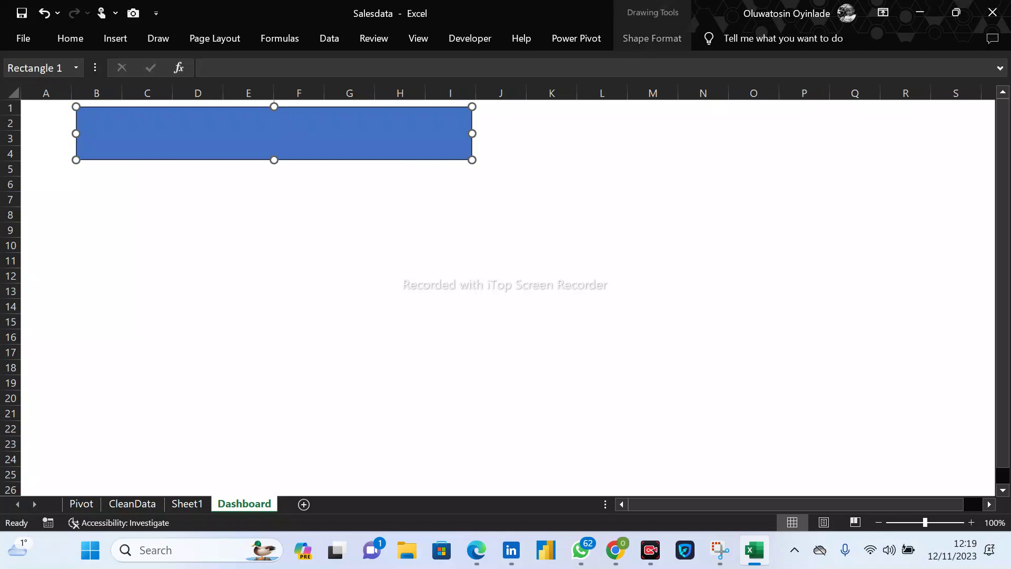
Duplicate the rectangle four times and spread the copies over the empty area around columns H to R.
key(ctrl+d)
key(ctrl+d)
key(ctrl+d)
key(ctrl+d)
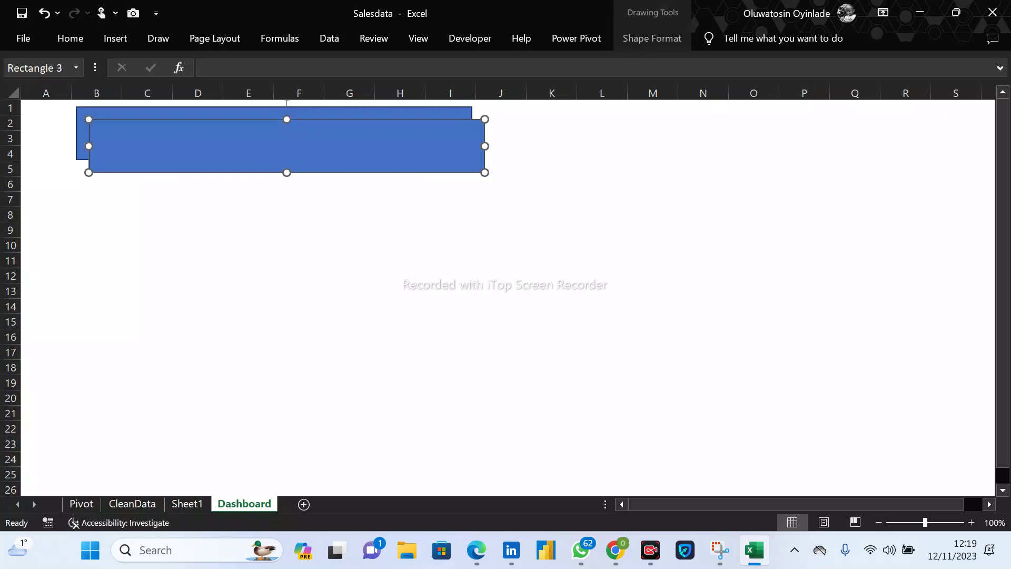
drag(325, 183, 628, 345)
drag(316, 152, 744, 297)
Enter "SALES ANALYSIS DASSHBOARD" in the original rectangle and resize it into a thin banner spanning columns B to J.
drag(295, 134, 294, 133)
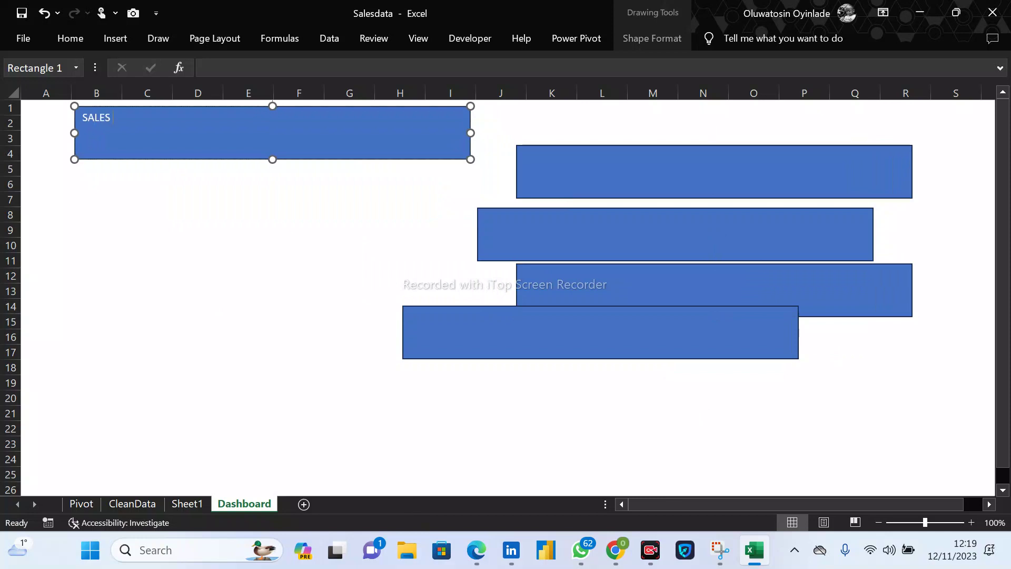
text(DASSHBOARD)
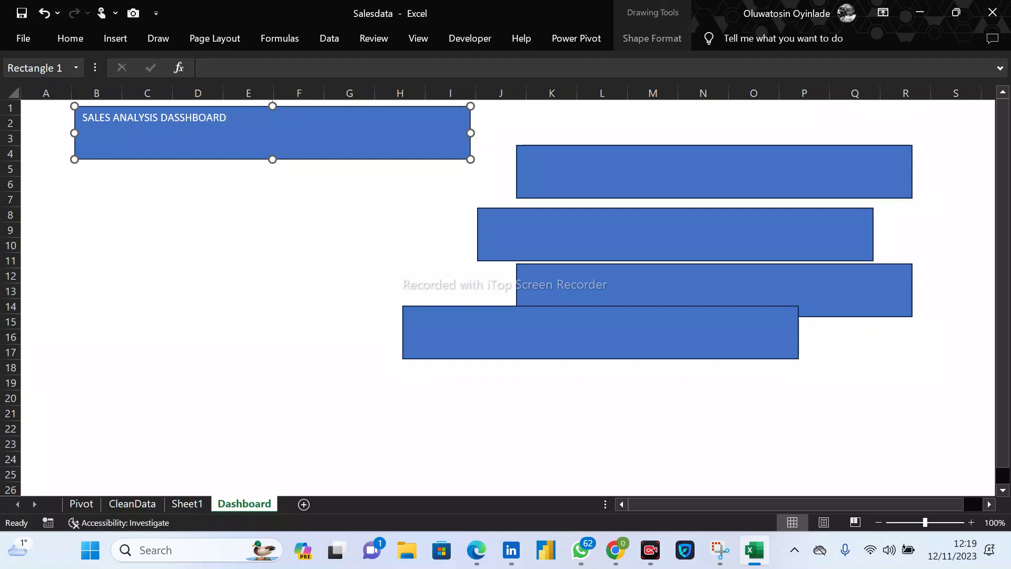
drag(273, 159, 272, 135)
drag(471, 120, 279, 121)
click(248, 198)
click(264, 120)
drag(280, 120, 505, 120)
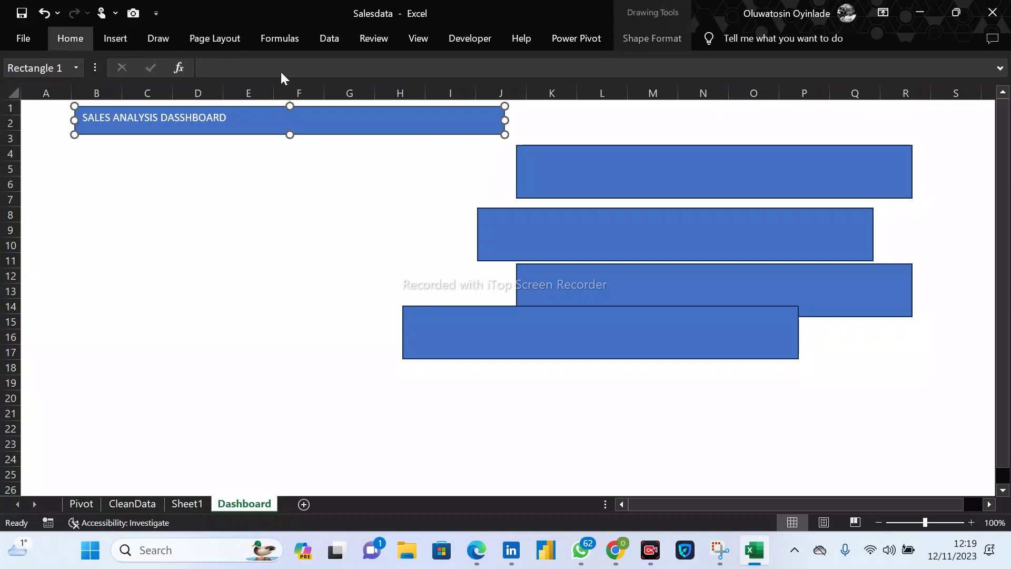
Centre the banner title horizontally and set its font size to 18.
click(278, 95)
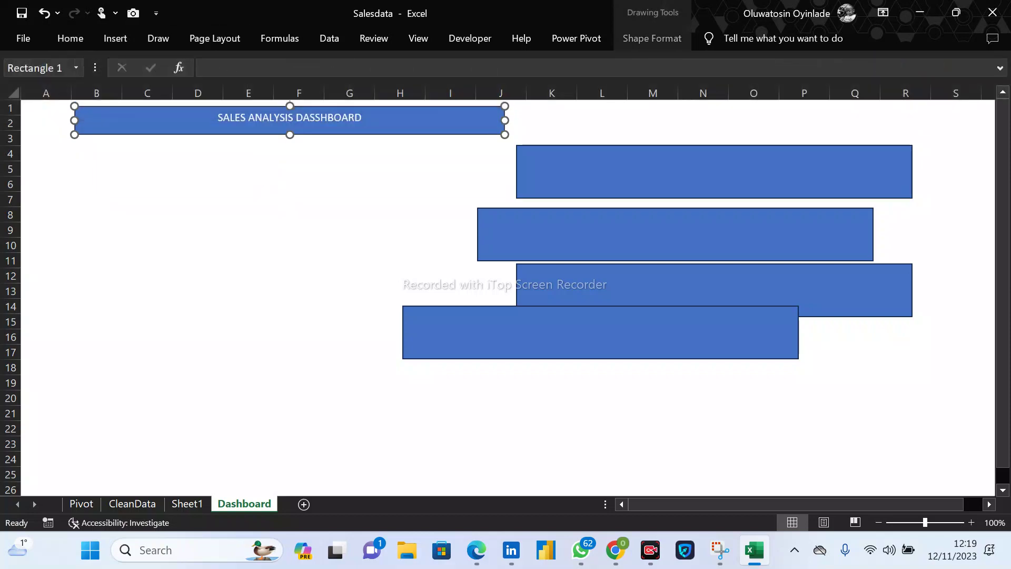
triple_click(284, 117)
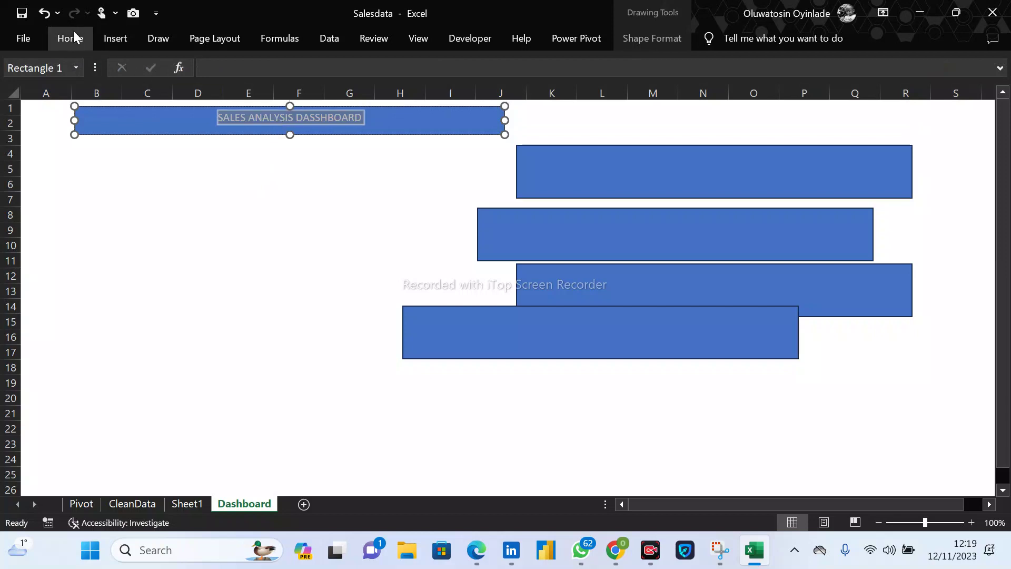
key(alt+h)
text(fs)
text(12)
text(8)
key(Return)
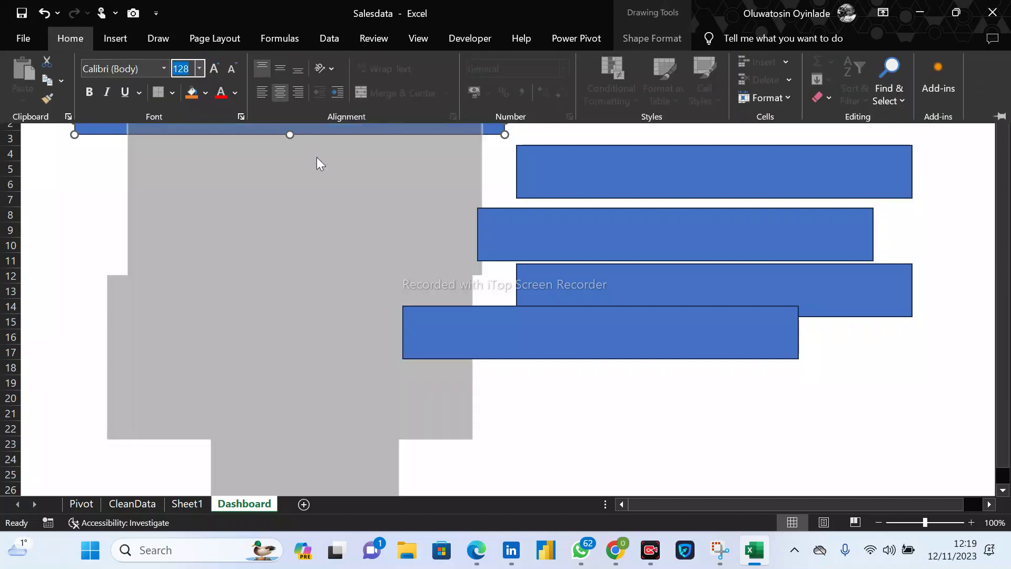
text(18)
key(Return)
click(234, 153)
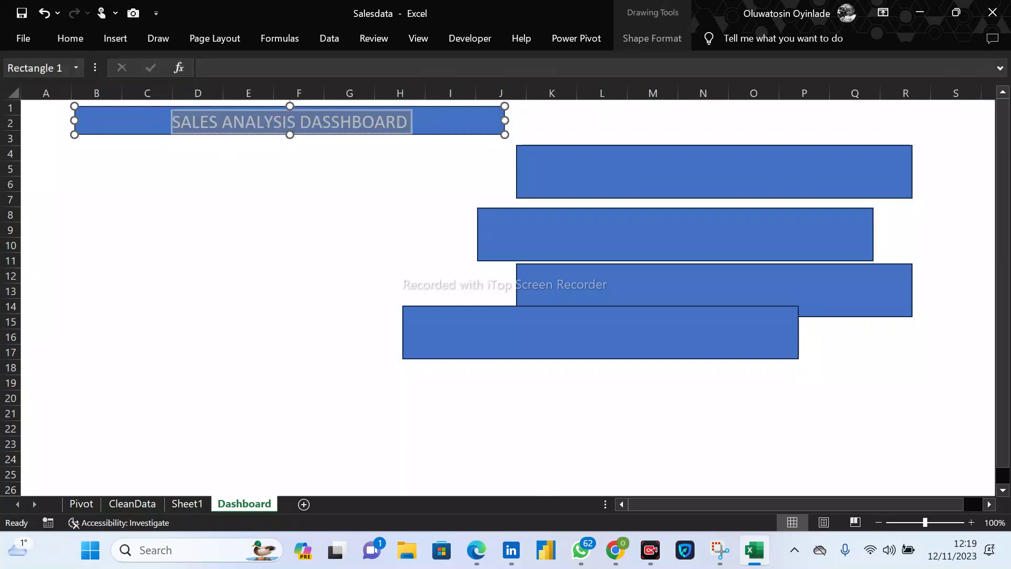
Extend the title banner down to row 3 and reposition the four blank rectangles over about columns G to S.
drag(293, 135, 293, 143)
click(295, 171)
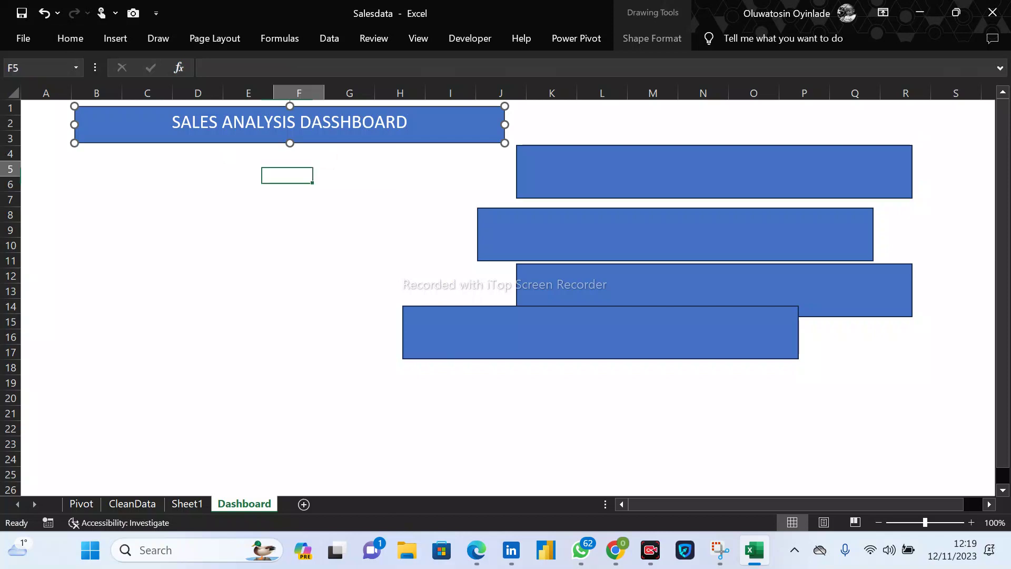
drag(715, 172, 343, 179)
drag(675, 235, 747, 149)
drag(714, 284, 749, 218)
drag(601, 332, 711, 294)
drag(343, 178, 549, 214)
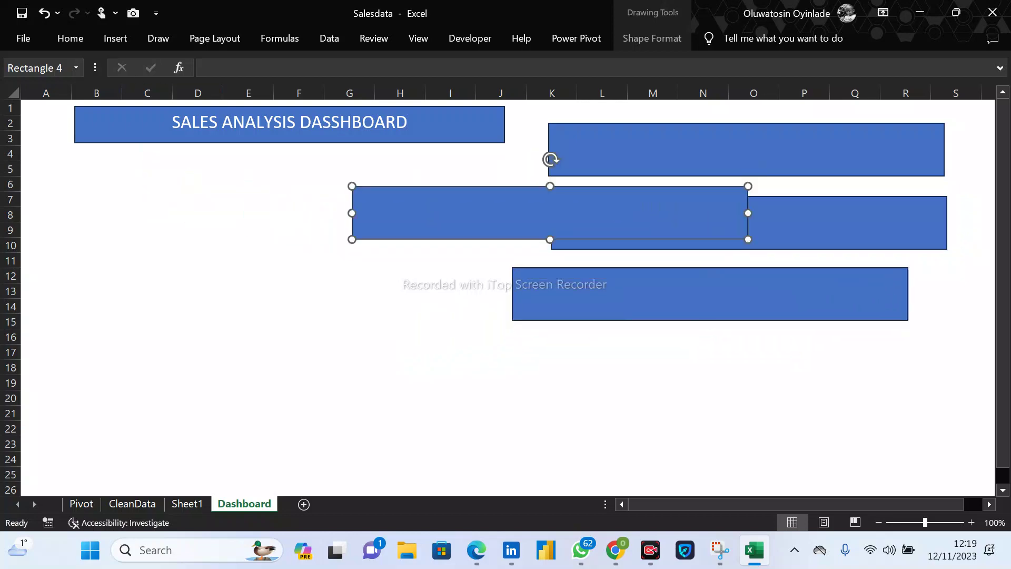
Review the revenue, units sold and average revenue figures and the charts on the Pivot sheet.
click(82, 504)
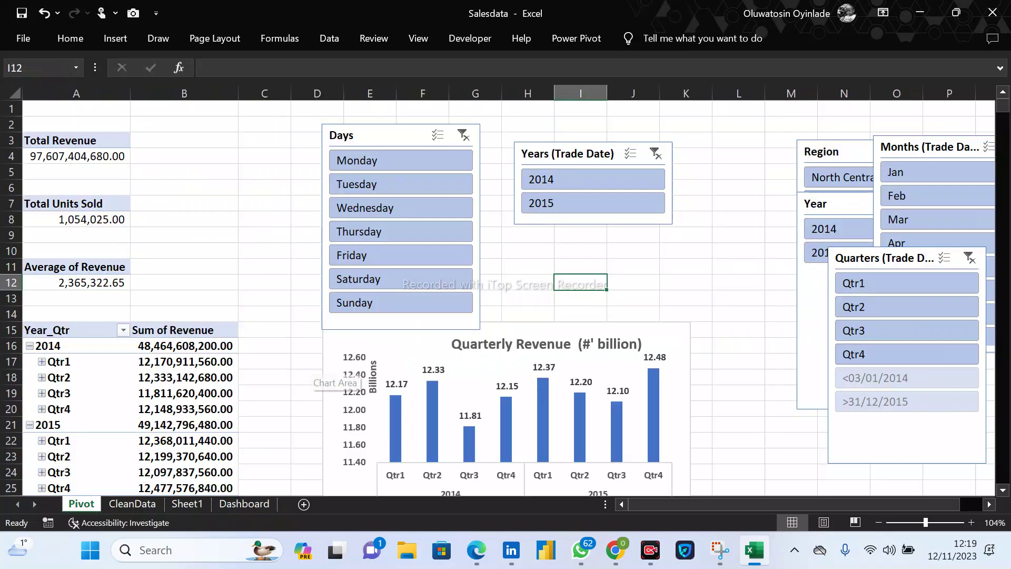
scroll(506, 297, down, 4)
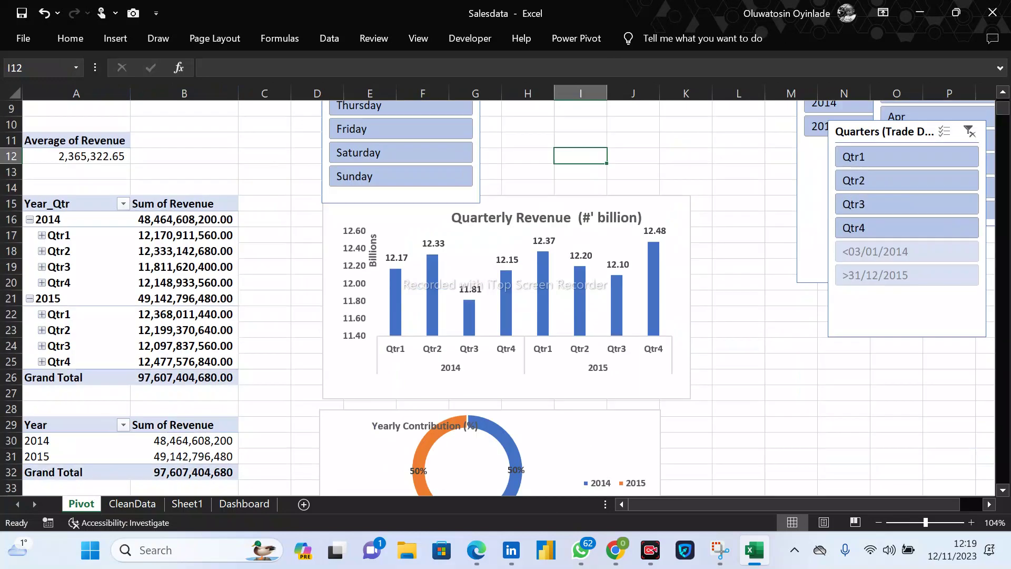
scroll(505, 297, up, 2)
scroll(345, 372, up, 2)
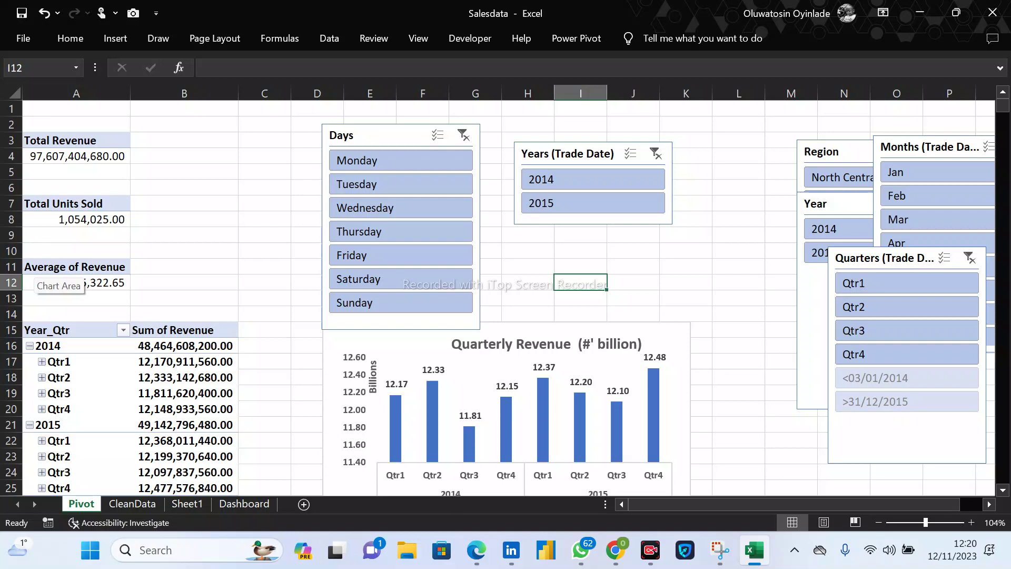
scroll(506, 299, down, 2)
scroll(506, 299, up, 2)
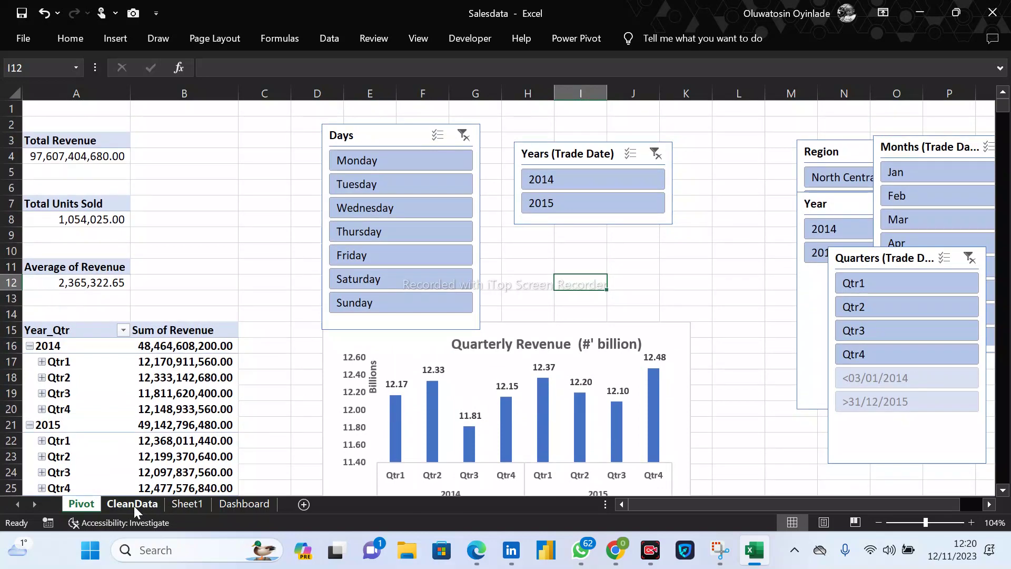
click(245, 507)
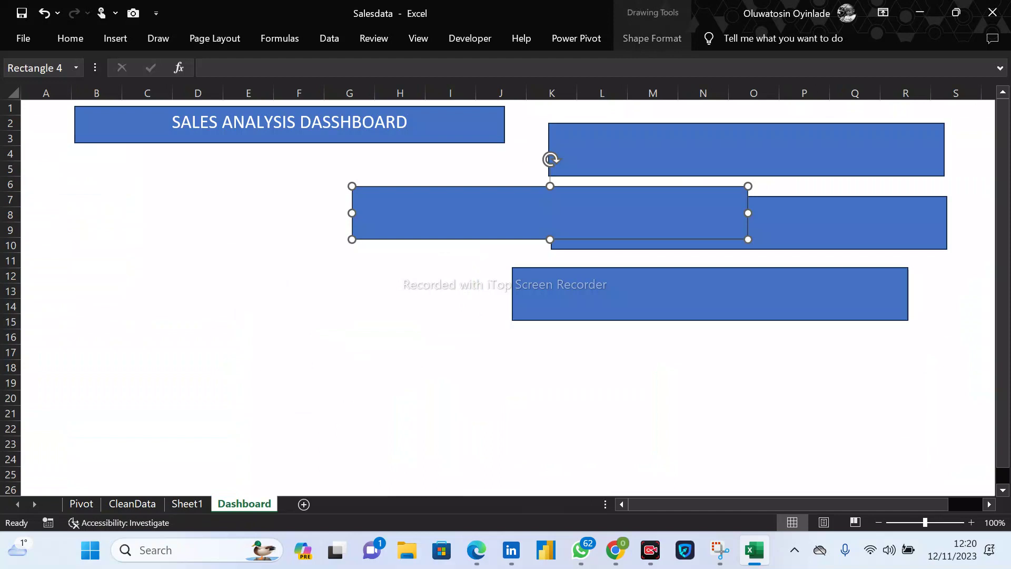
Place two rectangles side by side beneath the banner in rows 4 to 7, resized to span about columns B to E and F to H.
drag(759, 207, 265, 174)
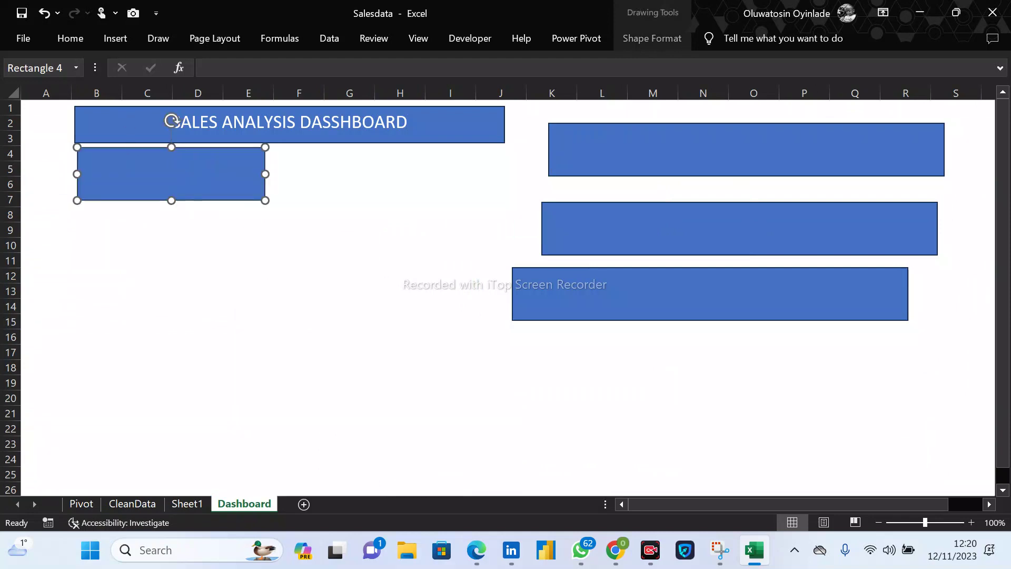
drag(740, 228, 453, 225)
drag(747, 150, 771, 362)
drag(453, 225, 470, 177)
drag(668, 176, 403, 177)
click(171, 174)
mouse_move(171, 200)
mouse_down()
mouse_move(171, 213)
mouse_move(171, 201)
mouse_up()
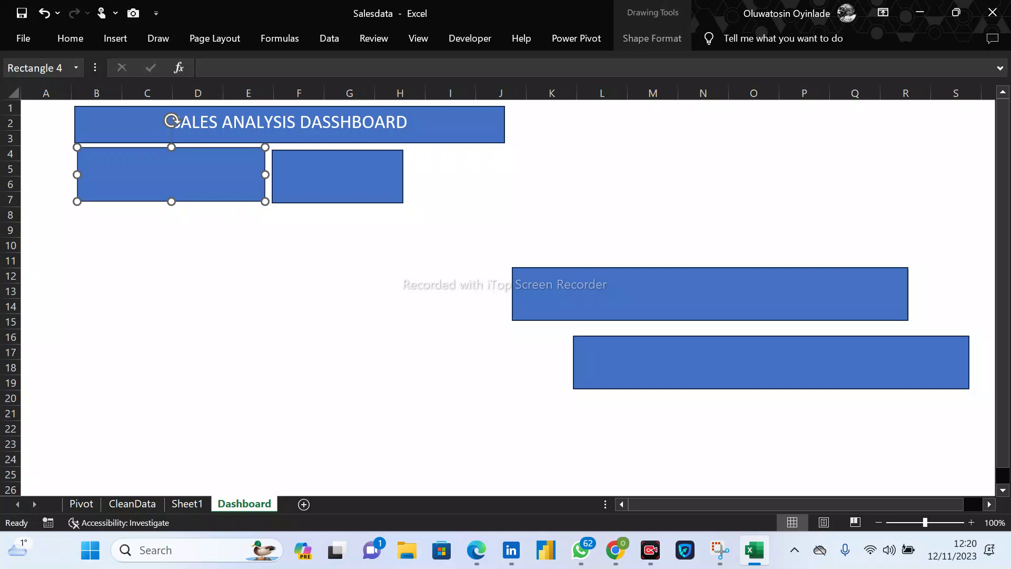
key(Escape)
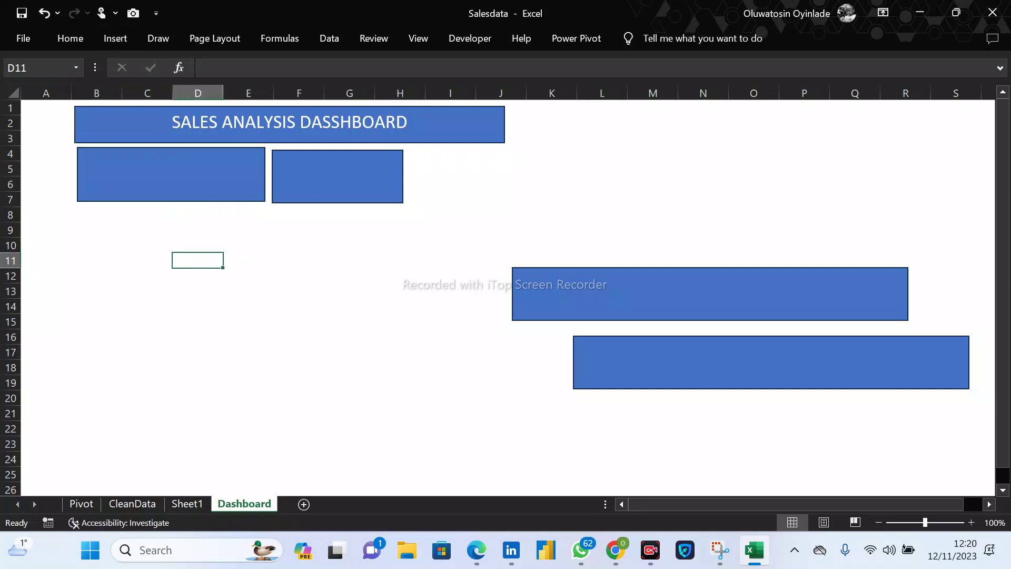
Draw a text box over the first rectangle beneath the banner, spanning about columns B to E.
click(171, 174)
click(121, 41)
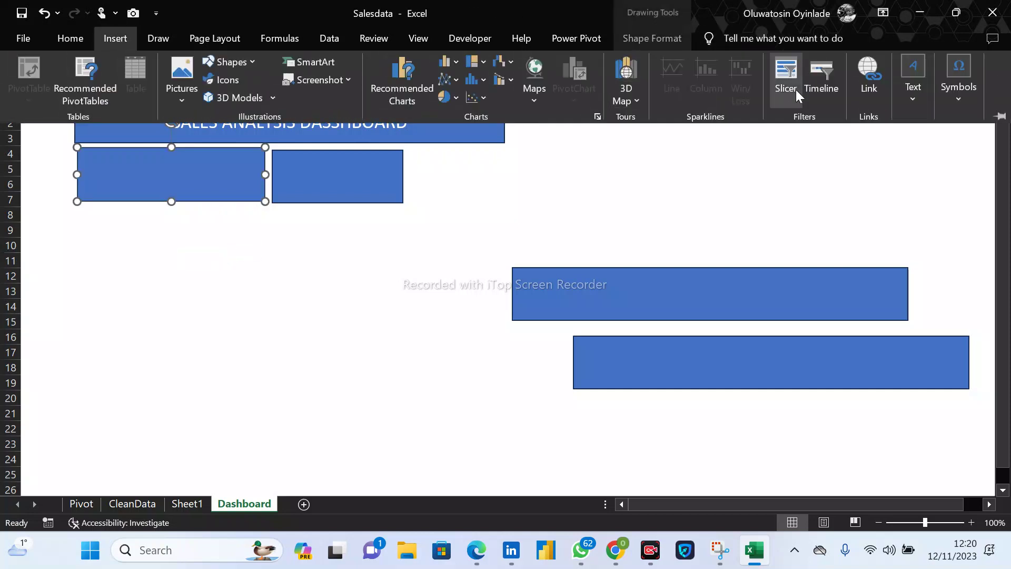
click(913, 84)
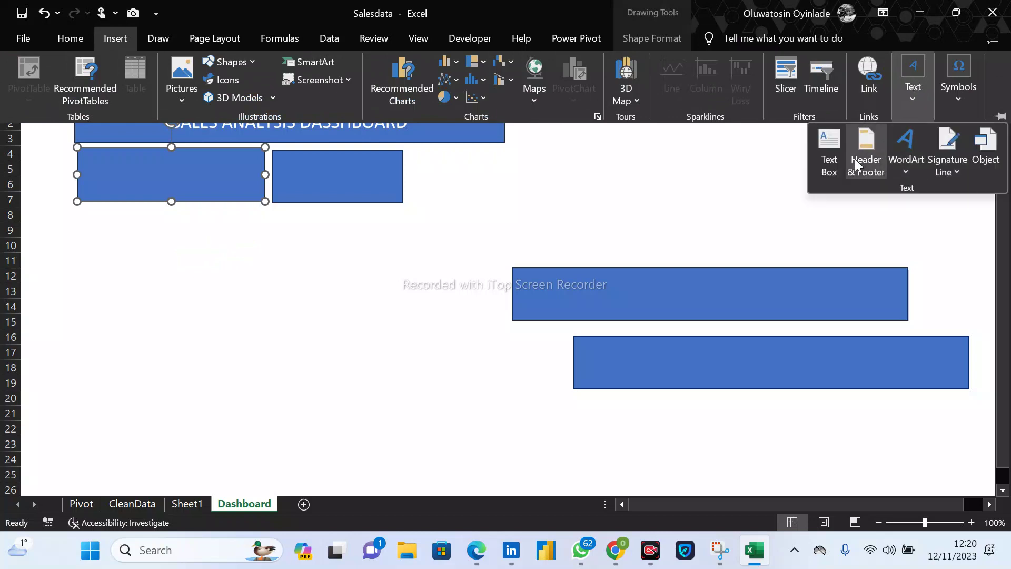
click(822, 159)
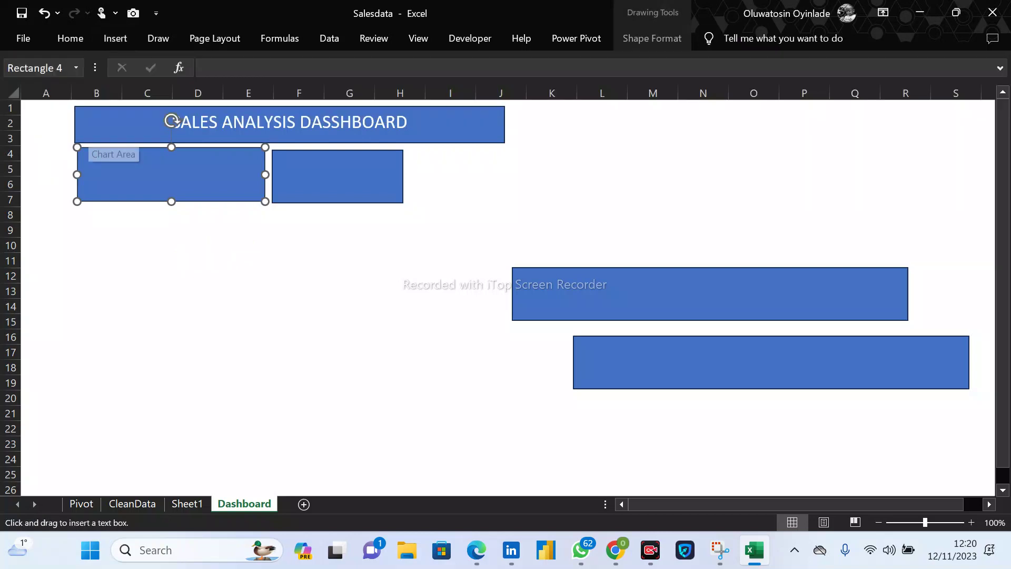
drag(83, 154, 264, 198)
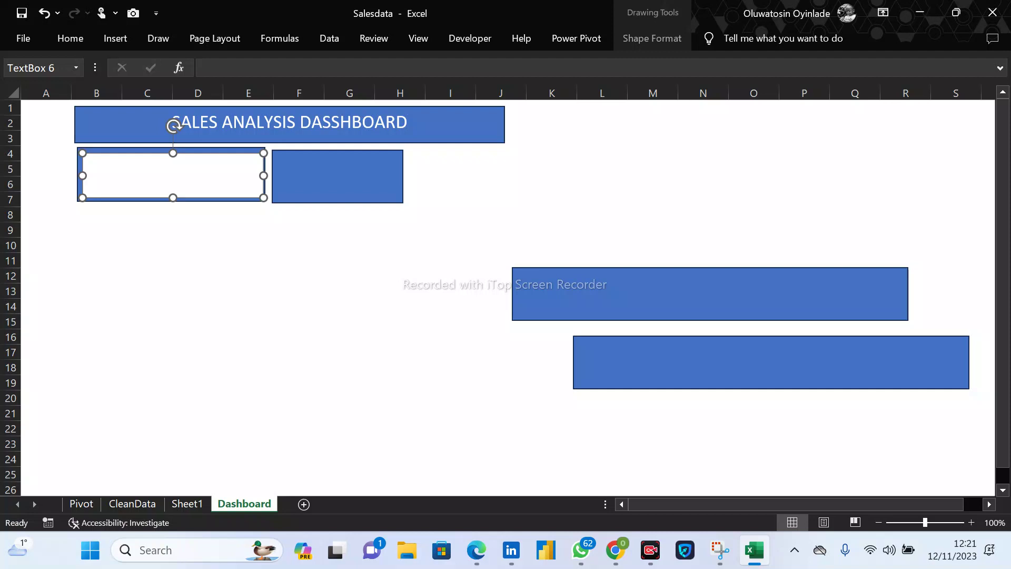
Link the new text box to the Total Revenue header with the formula =Pivot!$A$3.
click(210, 68)
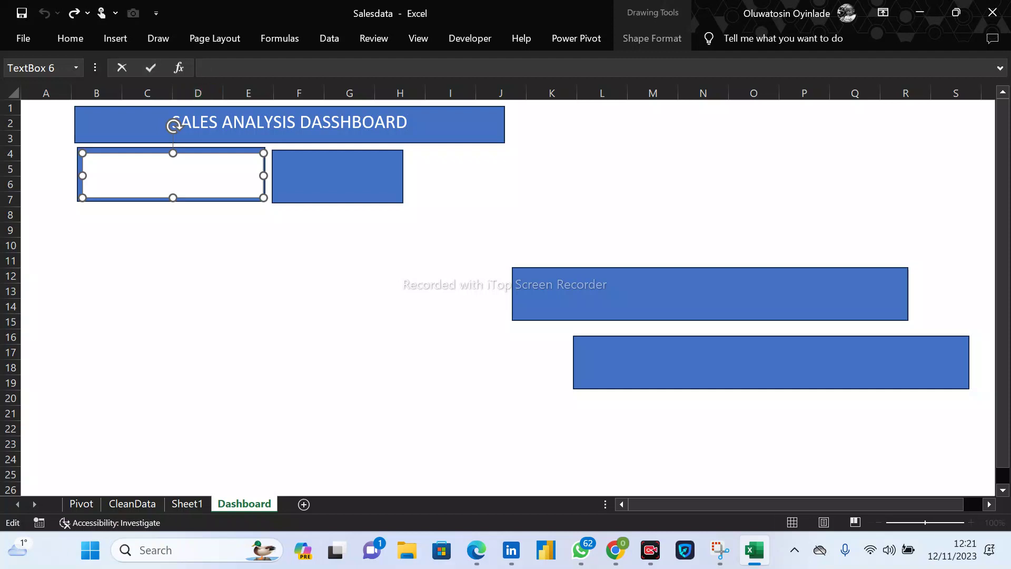
text(=)
click(82, 504)
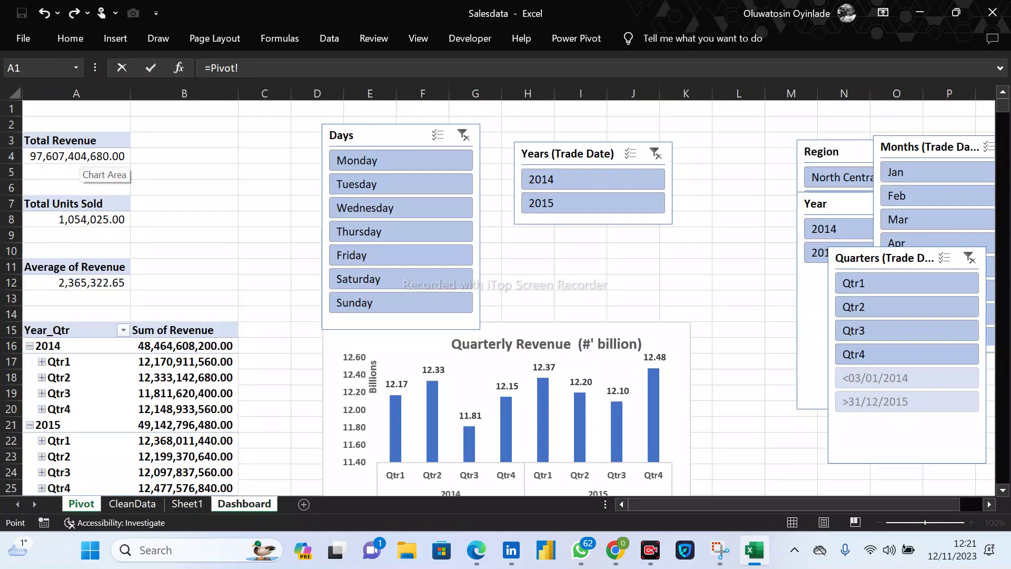
click(79, 156)
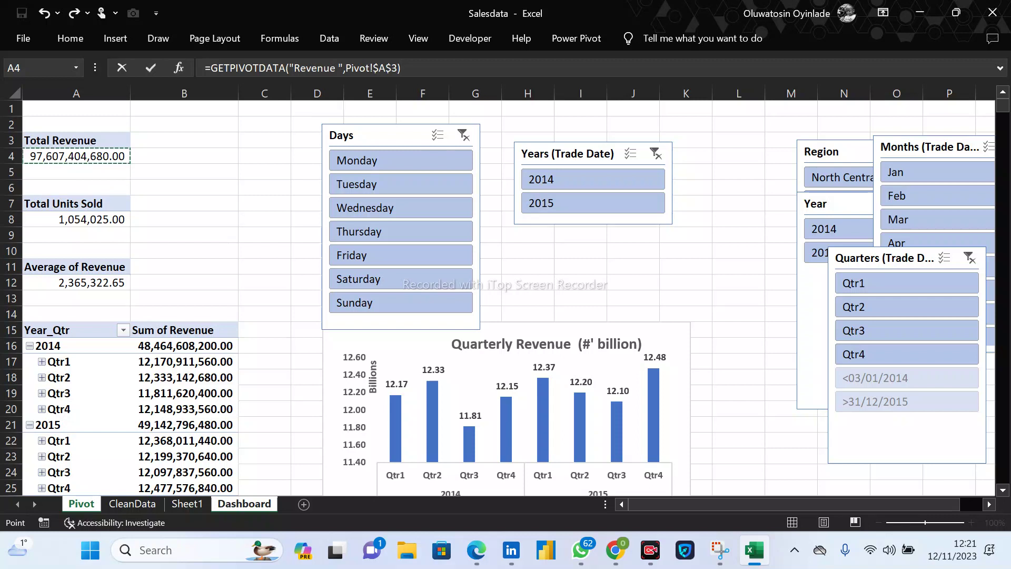
drag(343, 68, 210, 68)
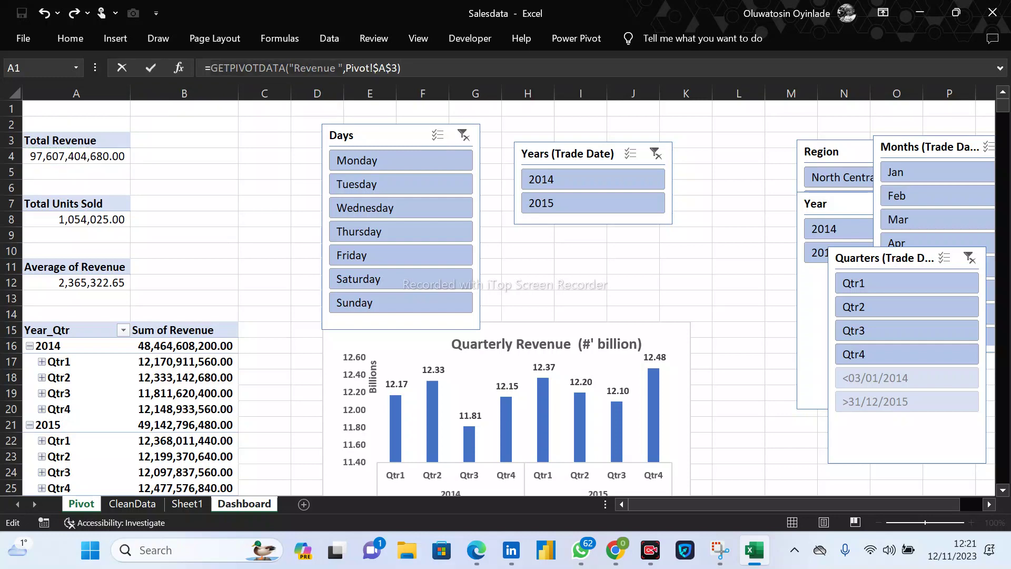
key(BackSpace)
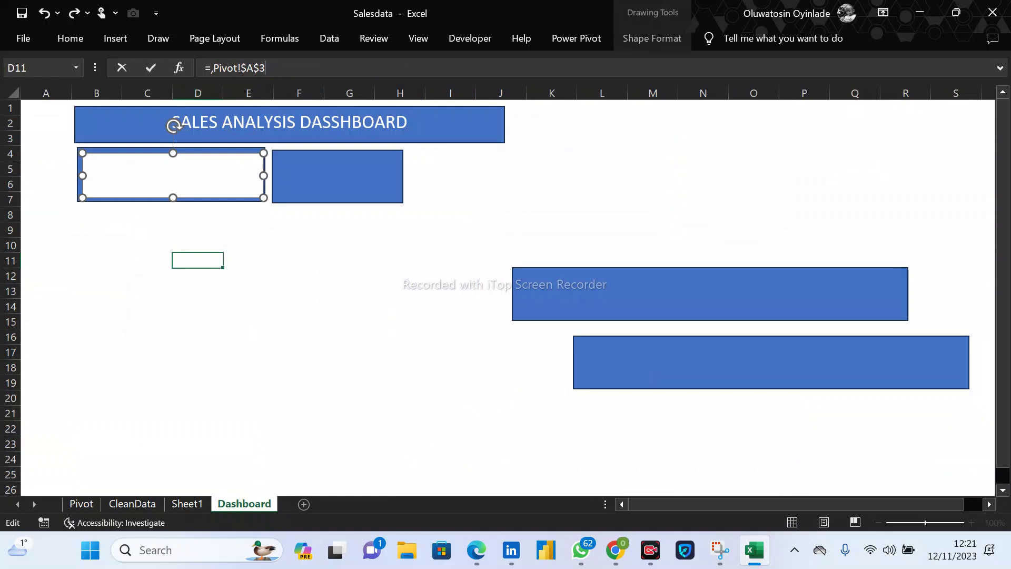
key(BackSpace)
key(Return)
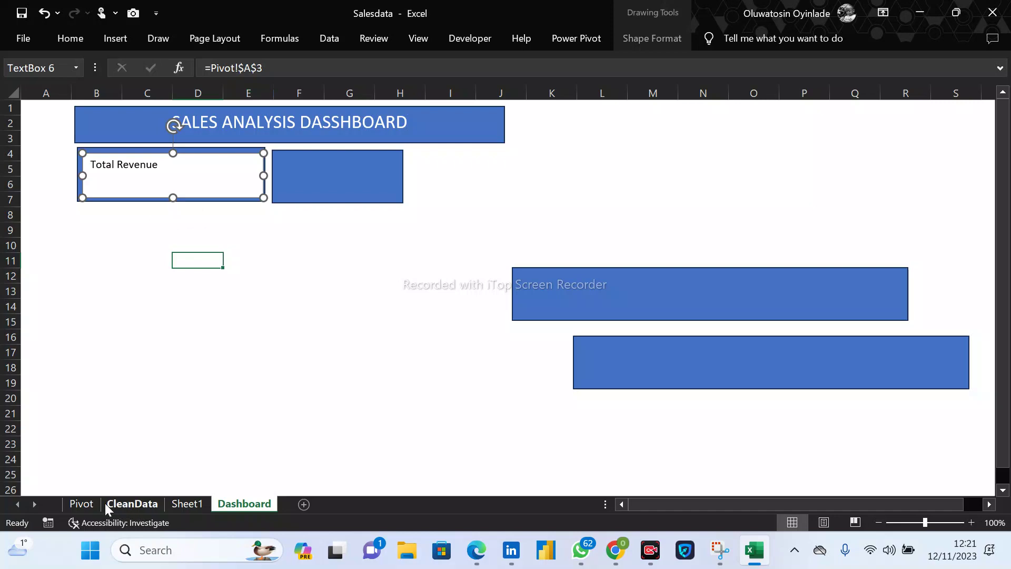
Change the text box link to =Pivot!$A$4 and add the label "Total Revenue" above the value.
click(77, 503)
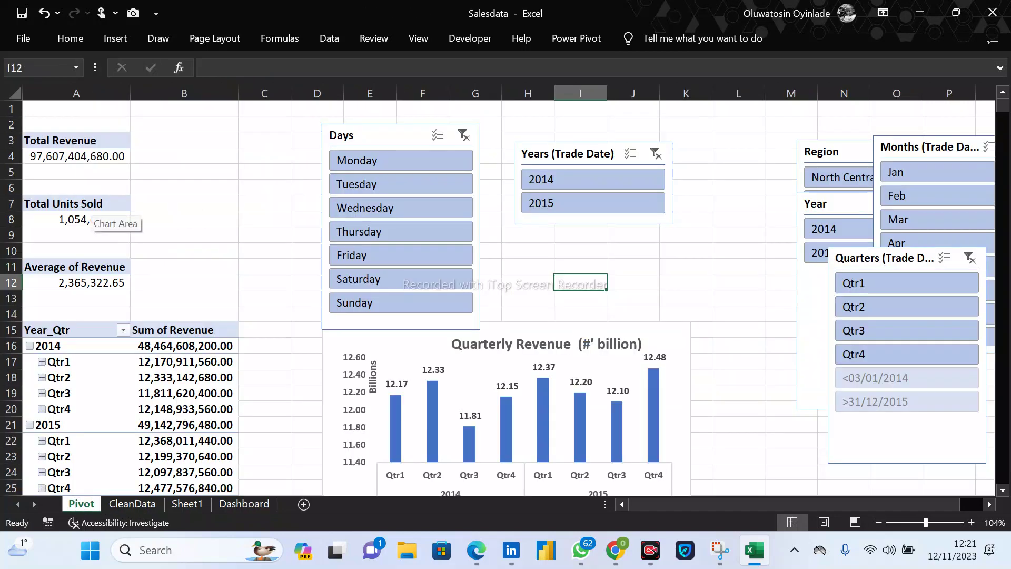
click(244, 504)
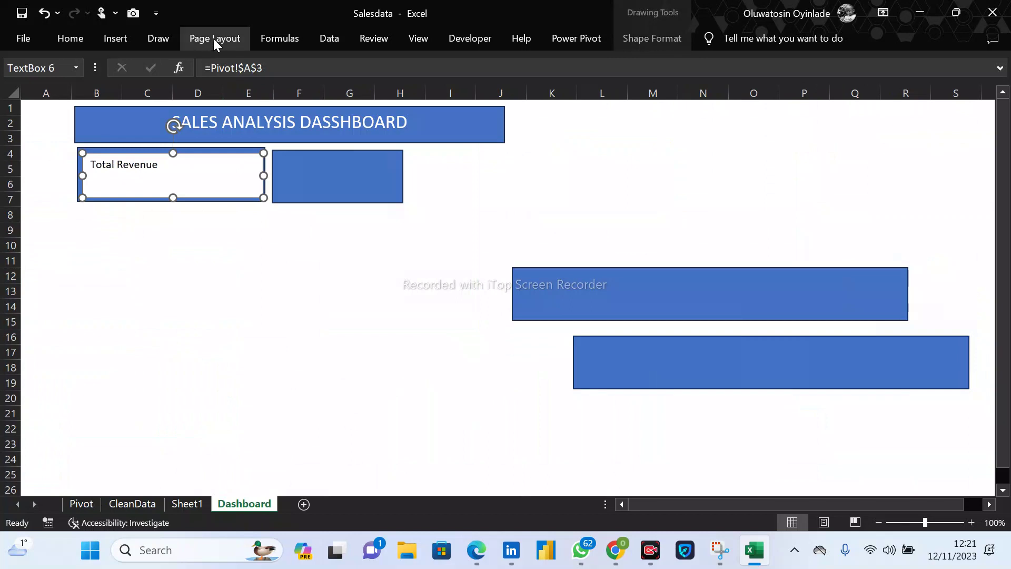
key(ctrl+z)
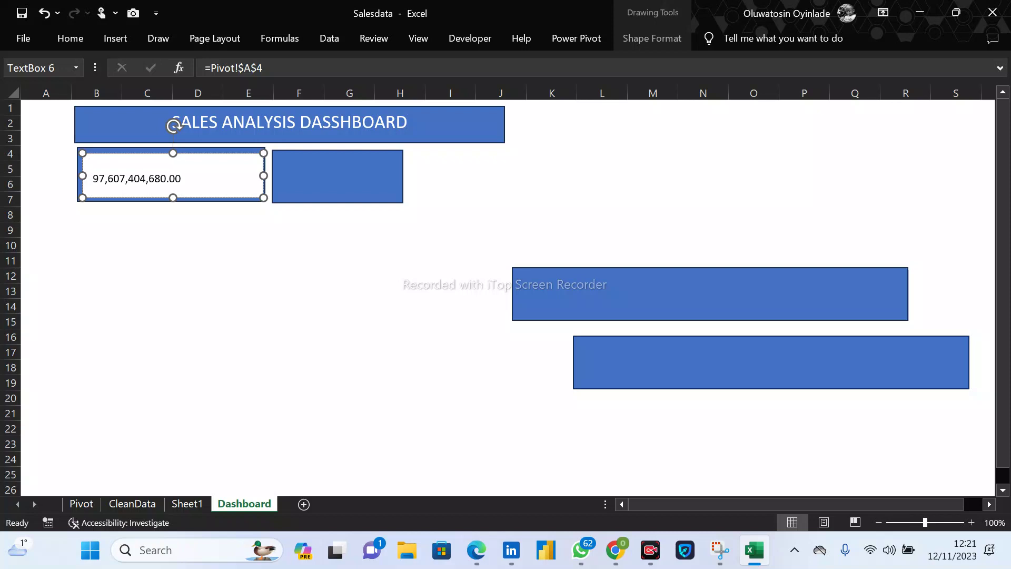
text(Total Revenue)
click(249, 215)
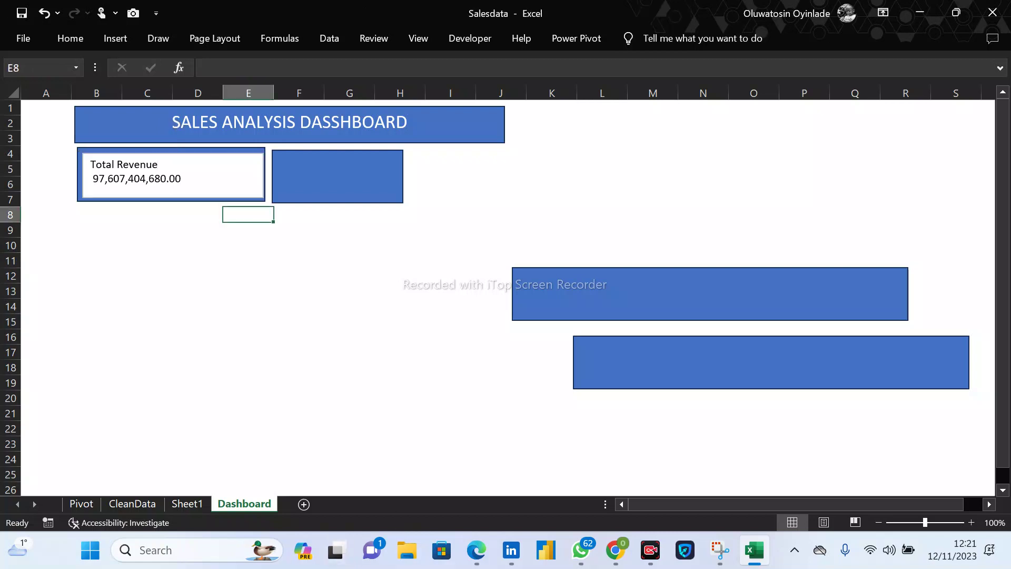
Shift the Total Revenue text box slightly and resize it to fill the height of the rectangle behind it.
click(233, 191)
drag(233, 191, 229, 189)
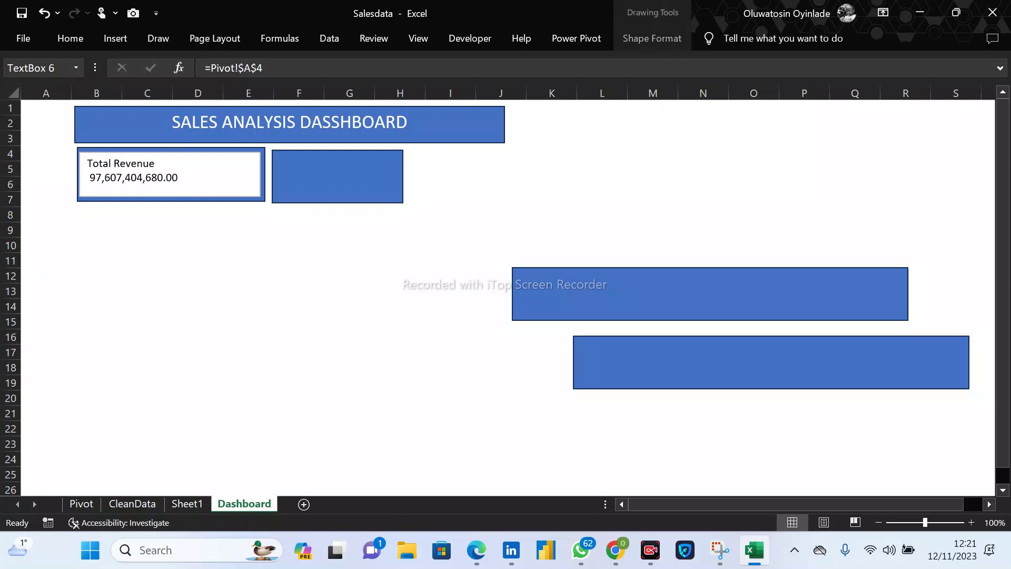
key(Up)
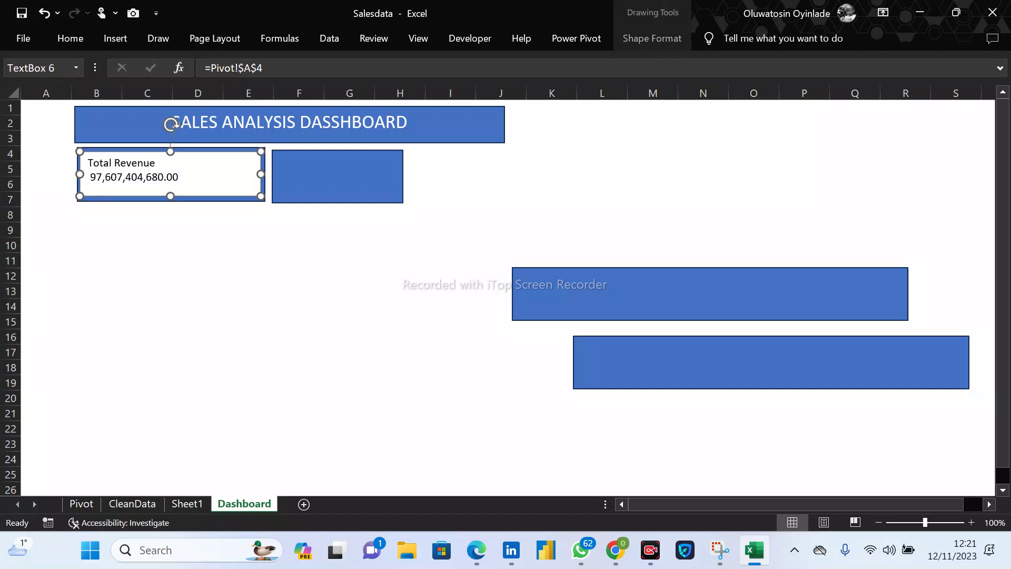
drag(171, 196, 172, 200)
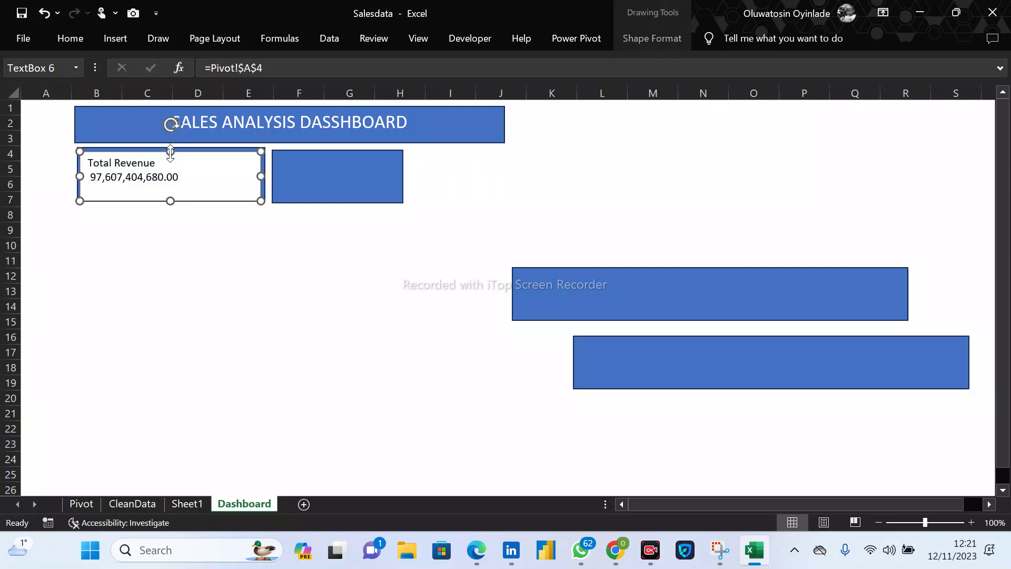
drag(171, 152, 171, 149)
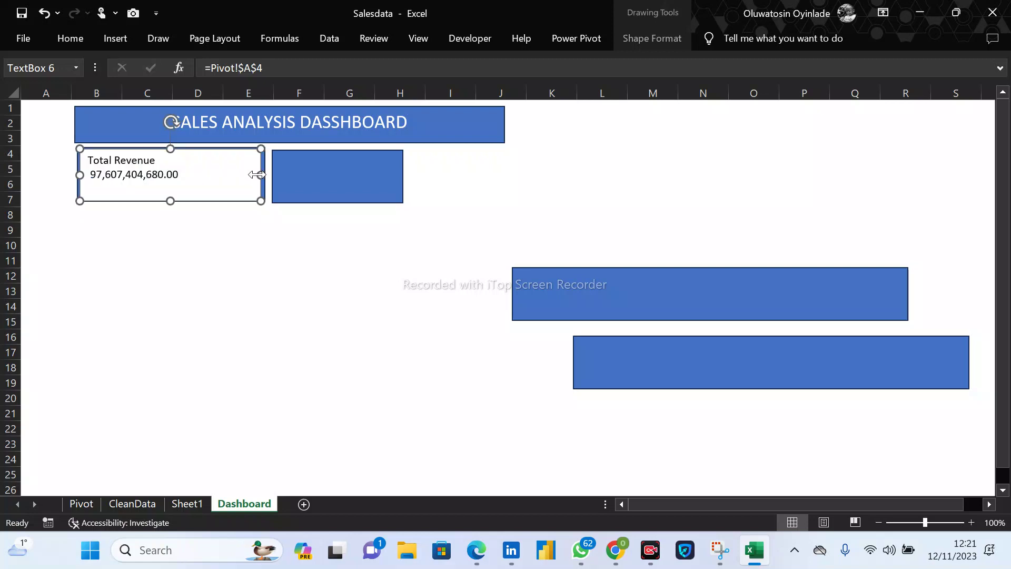
drag(265, 176, 261, 176)
Start a link formula in the second rectangle beneath the banner, pointing to the Total Units Sold value on the Pivot sheet.
click(332, 177)
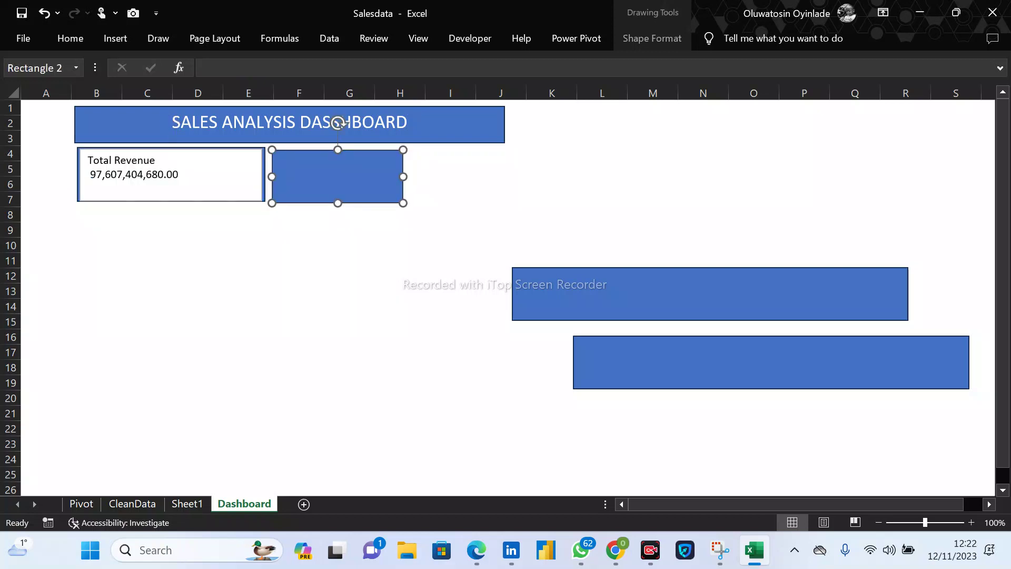
click(205, 68)
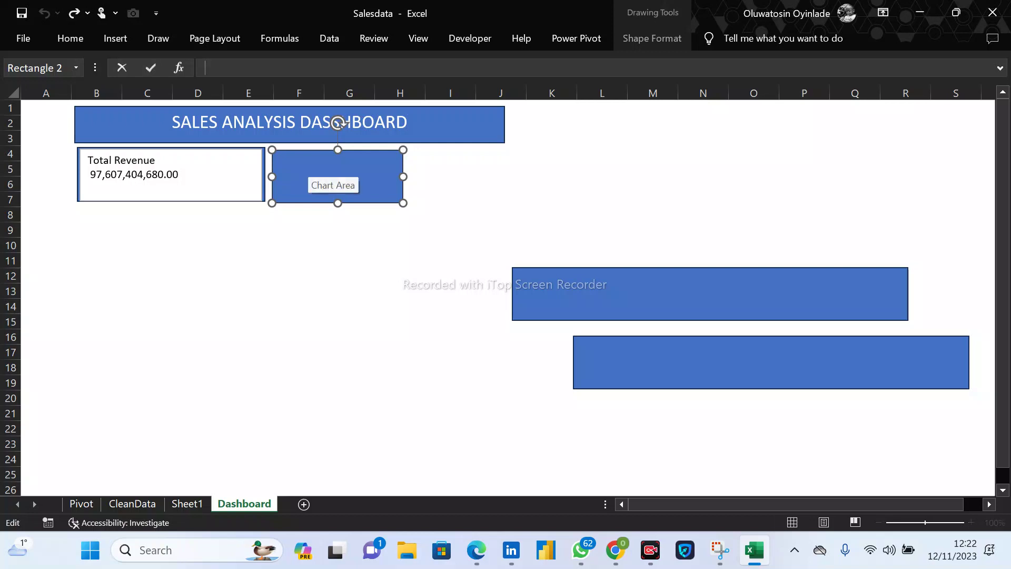
drag(309, 167, 311, 168)
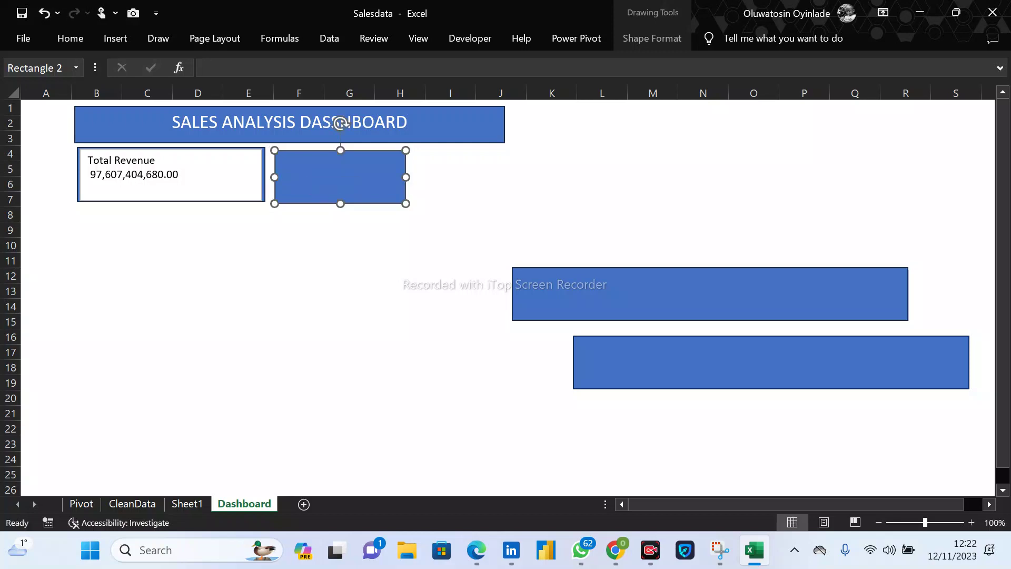
key(F2)
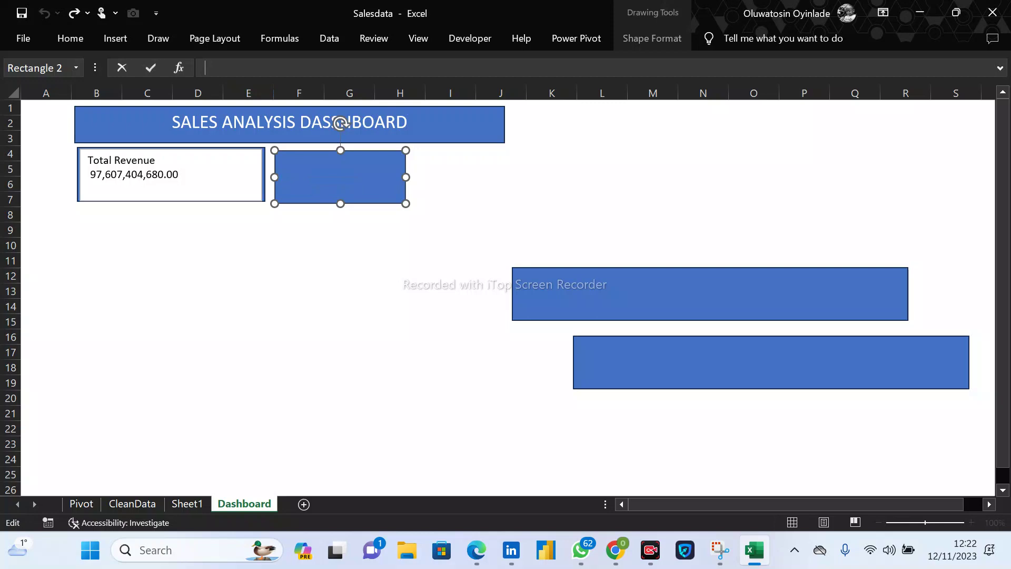
text(=)
click(83, 505)
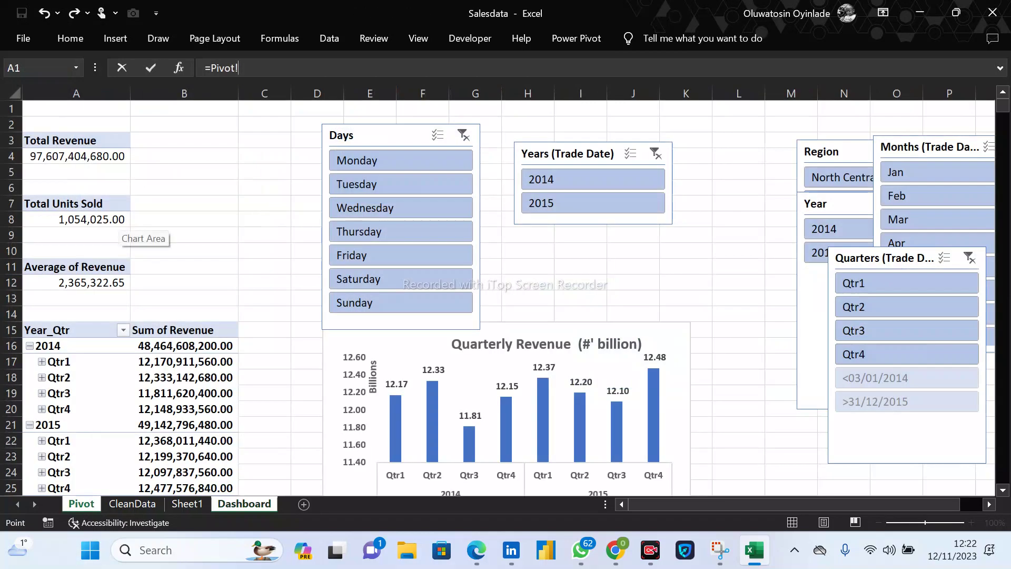
click(91, 219)
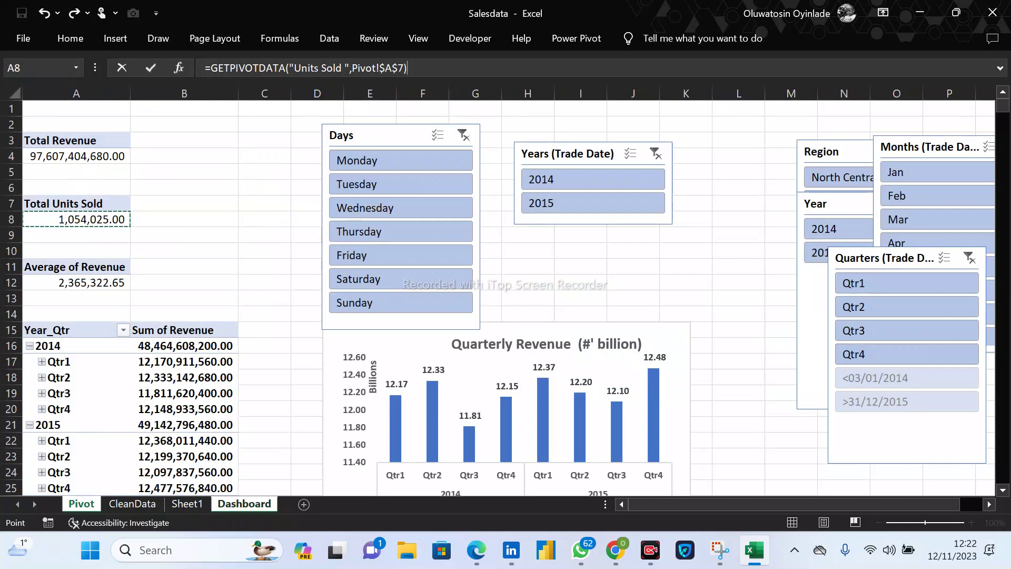
Replace the GETPIVOTDATA expression in the second rectangle's link with the direct reference =Pivot!$A$8.
click(205, 68)
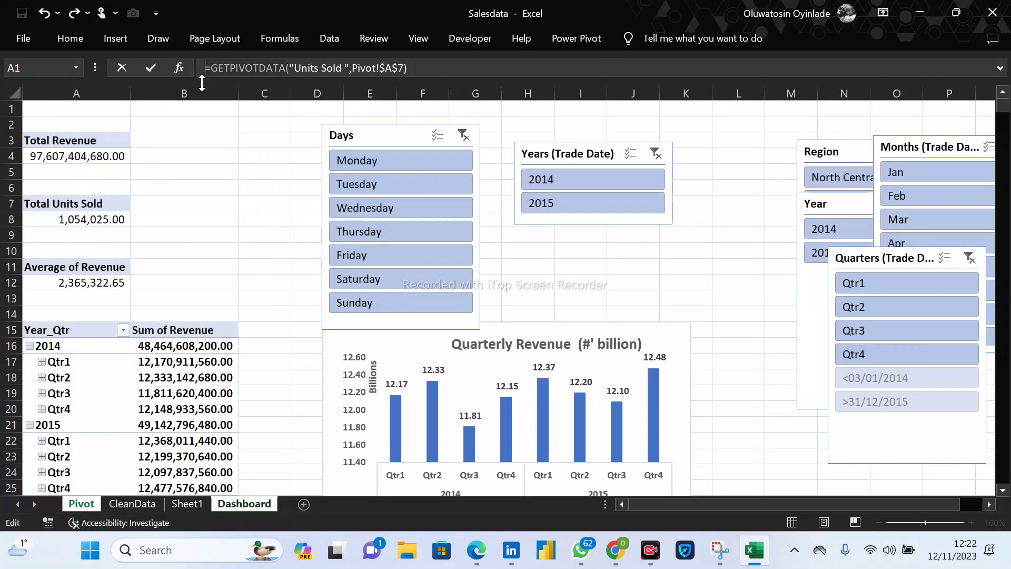
key(BackSpace)
drag(268, 68, 205, 68)
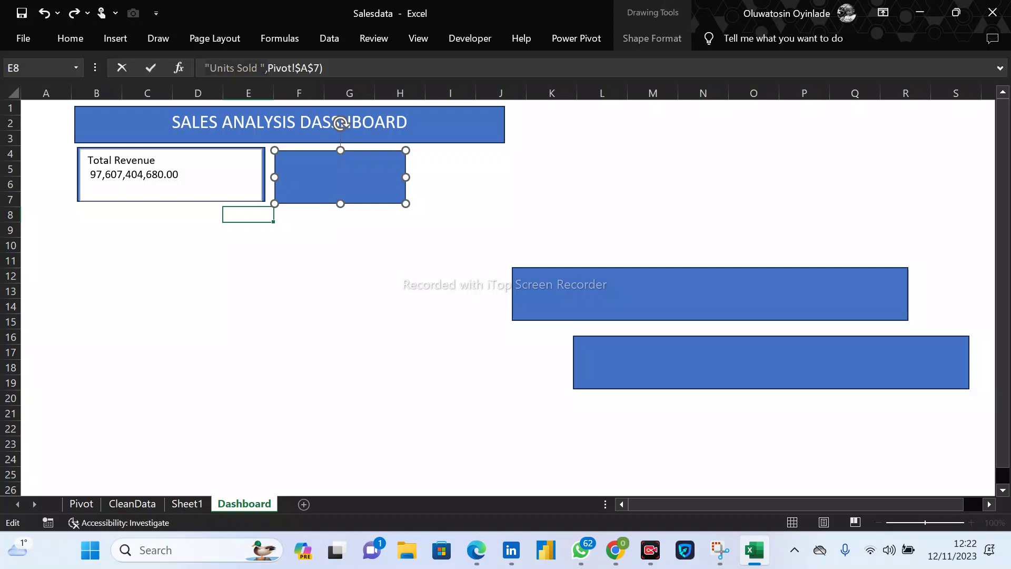
key(BackSpace)
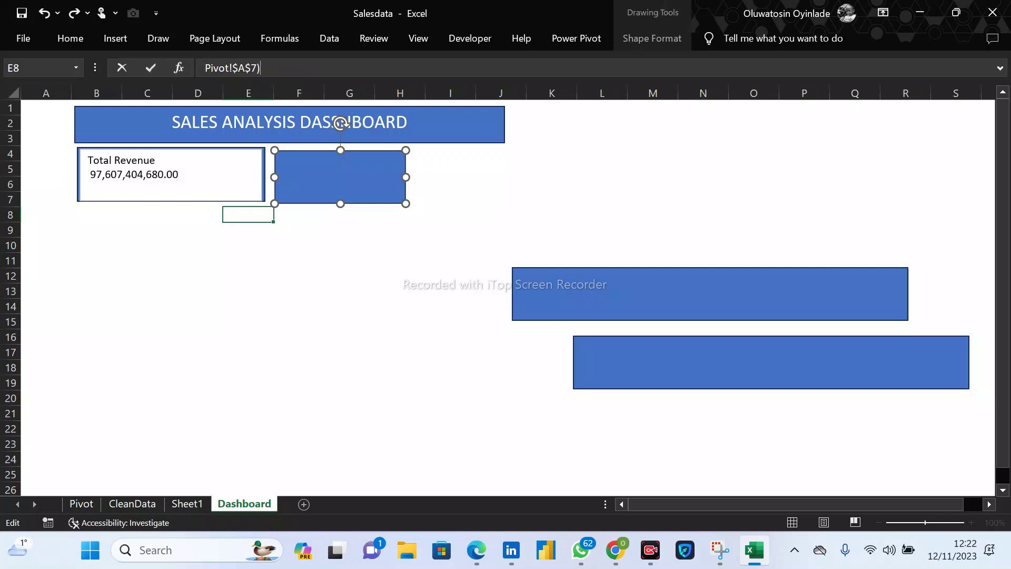
key(BackSpace)
text(8)
key(Return)
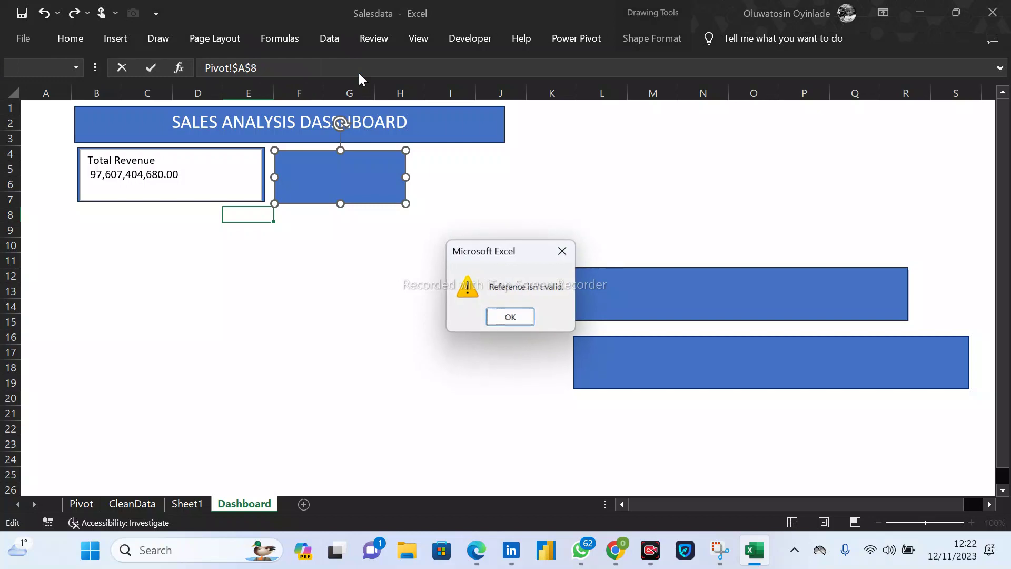
click(511, 317)
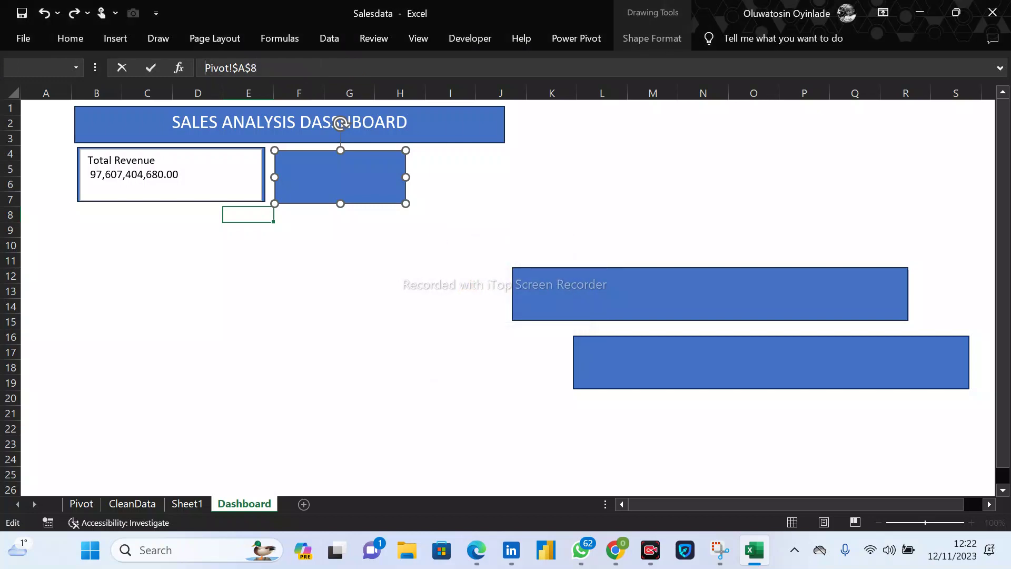
text(=)
key(Return)
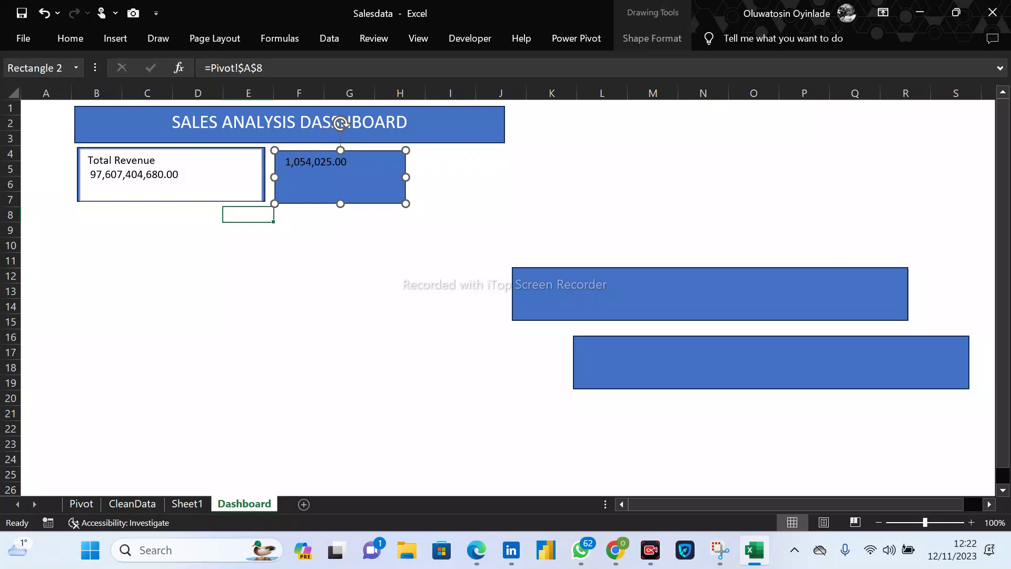
Add the label "Total Units Sold" above the value in the second rectangle, leaving a blank line between them.
click(171, 176)
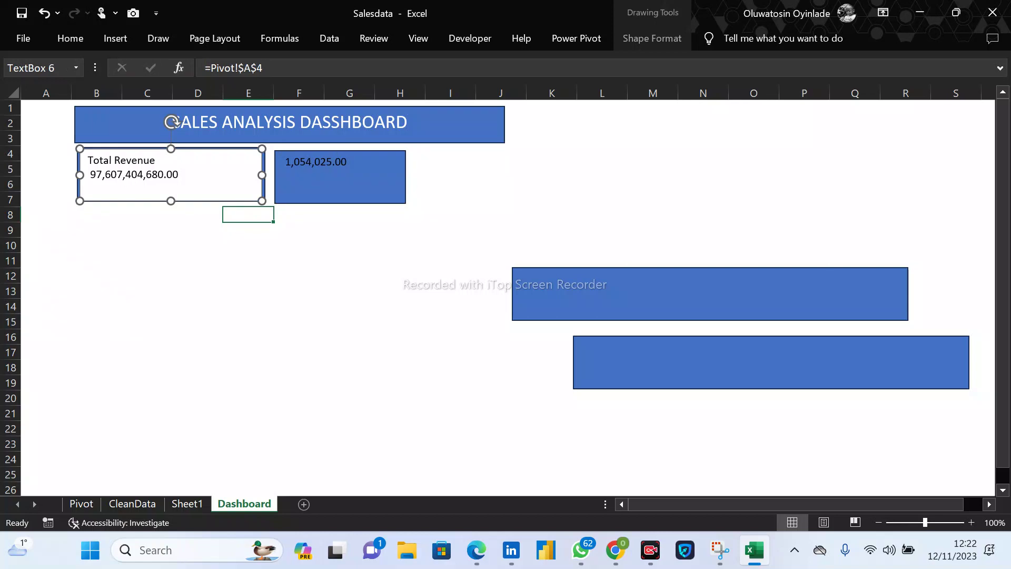
click(284, 162)
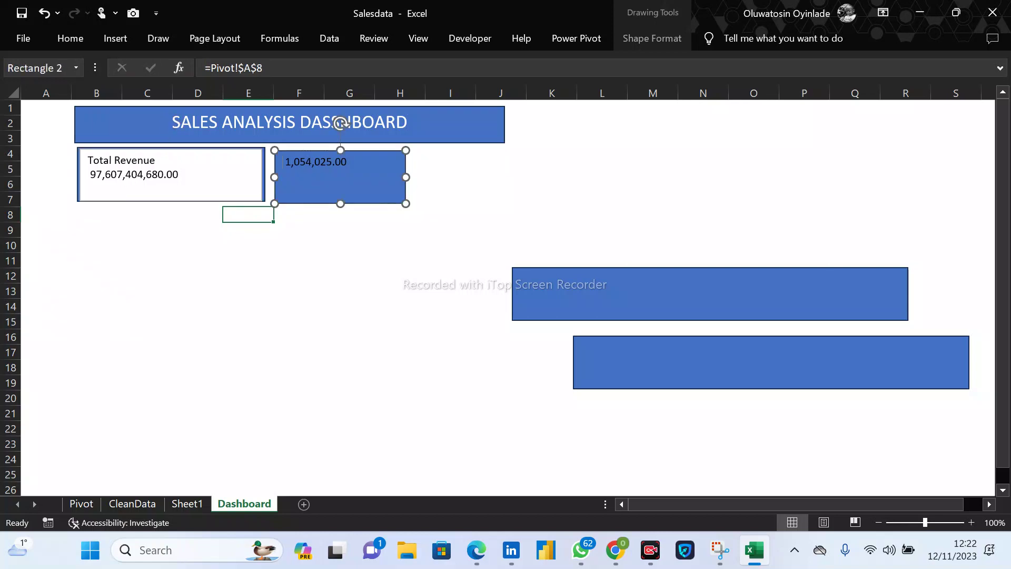
key(Return)
key(Return)
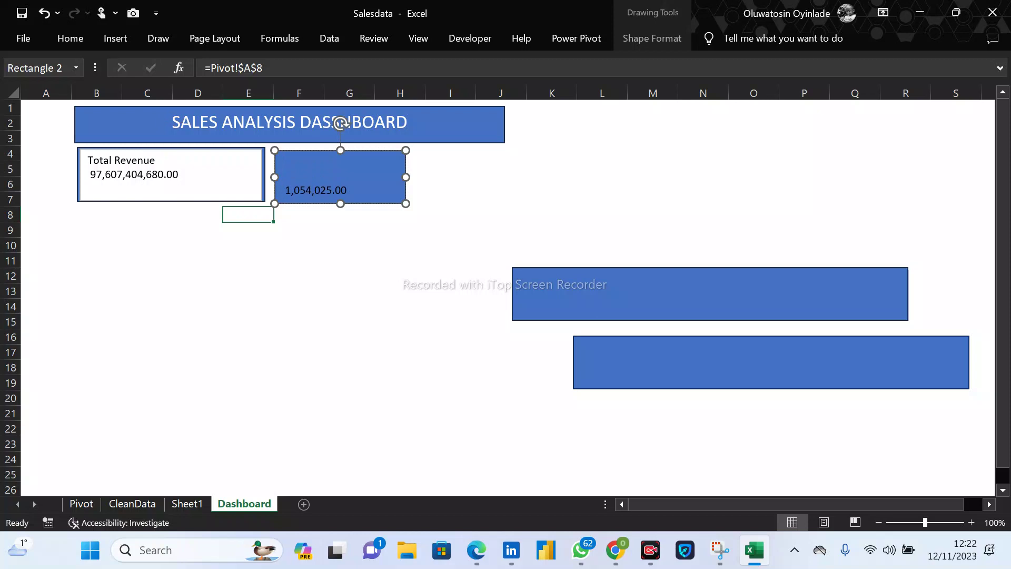
text(Total Units Sold)
click(400, 230)
Move the Total Revenue text box and the Total Units Sold rectangle slightly up and left, and nudge all dashboard shapes slightly right.
click(341, 177)
click(172, 175)
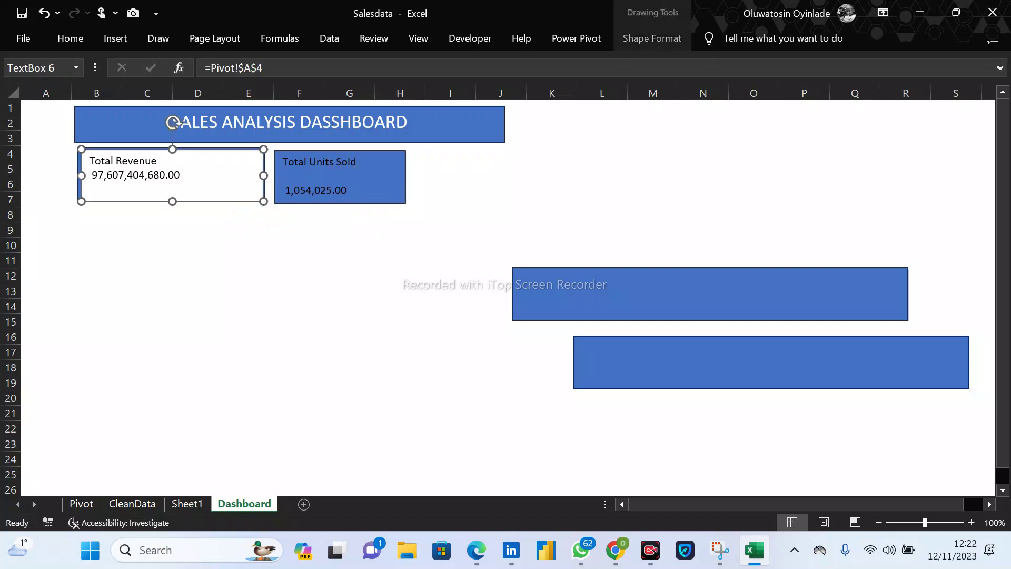
mouse_move(172, 175)
mouse_down()
mouse_move(164, 233)
mouse_move(169, 173)
mouse_up()
click(340, 177)
drag(340, 177, 336, 174)
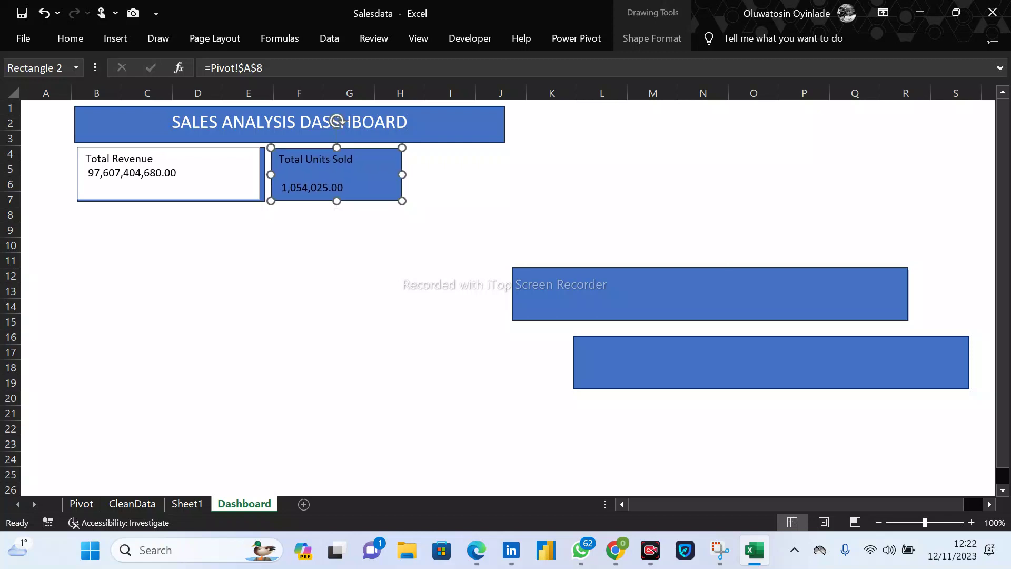
key(ctrl+a)
key(Right)
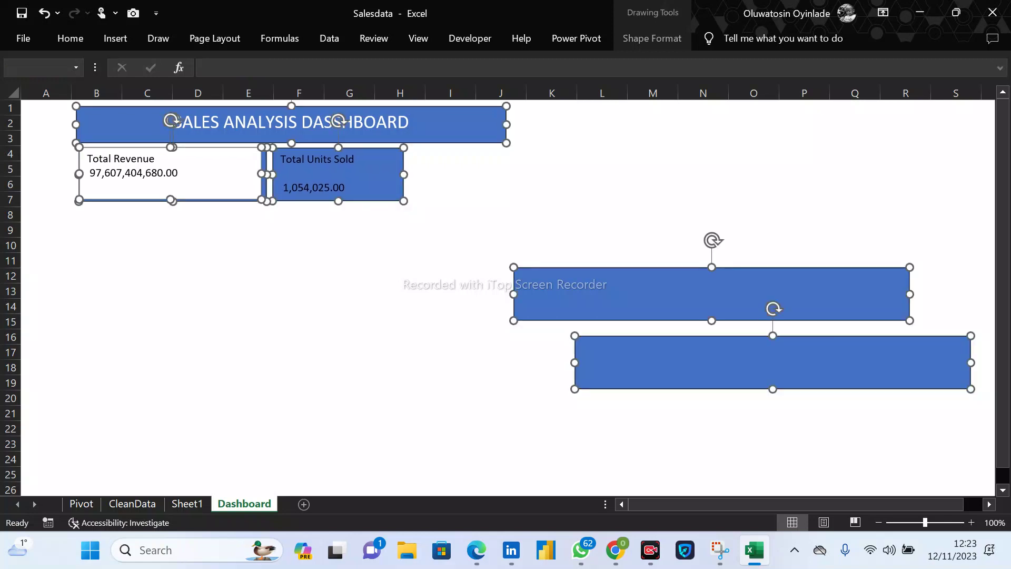
click(350, 245)
Set the font color of all text in the Total Units Sold rectangle to white.
click(280, 172)
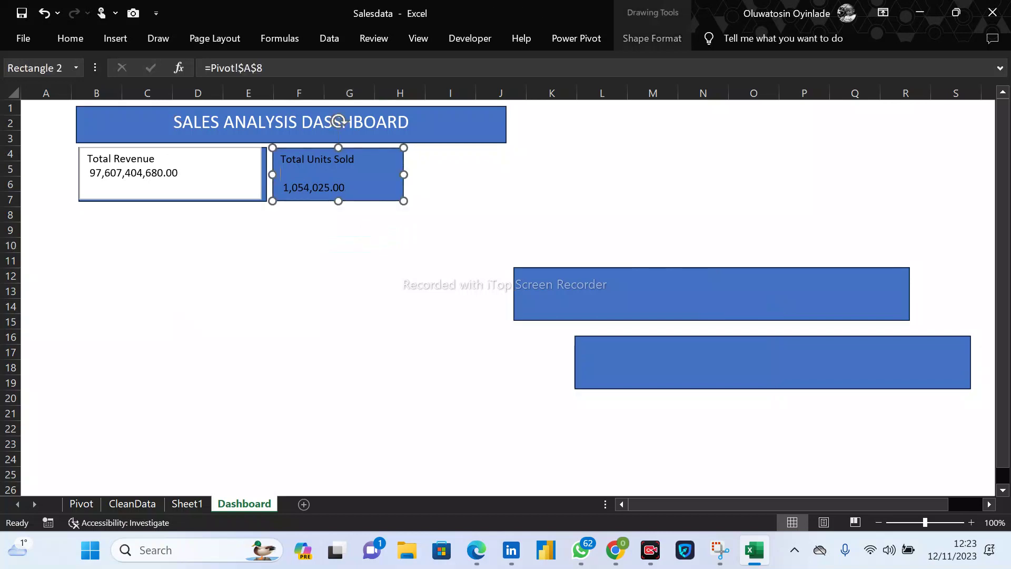
key(ctrl+a)
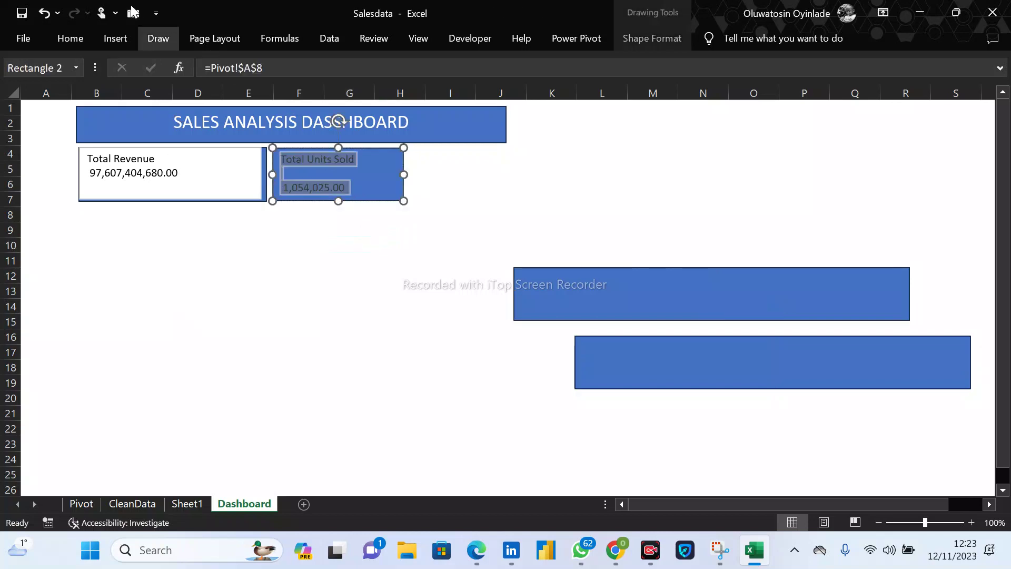
click(81, 45)
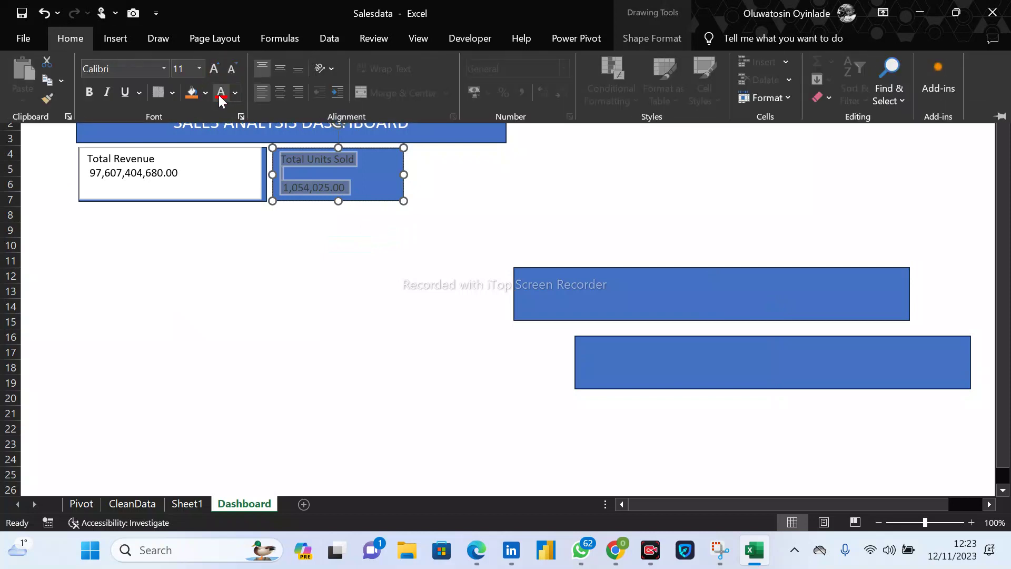
click(207, 93)
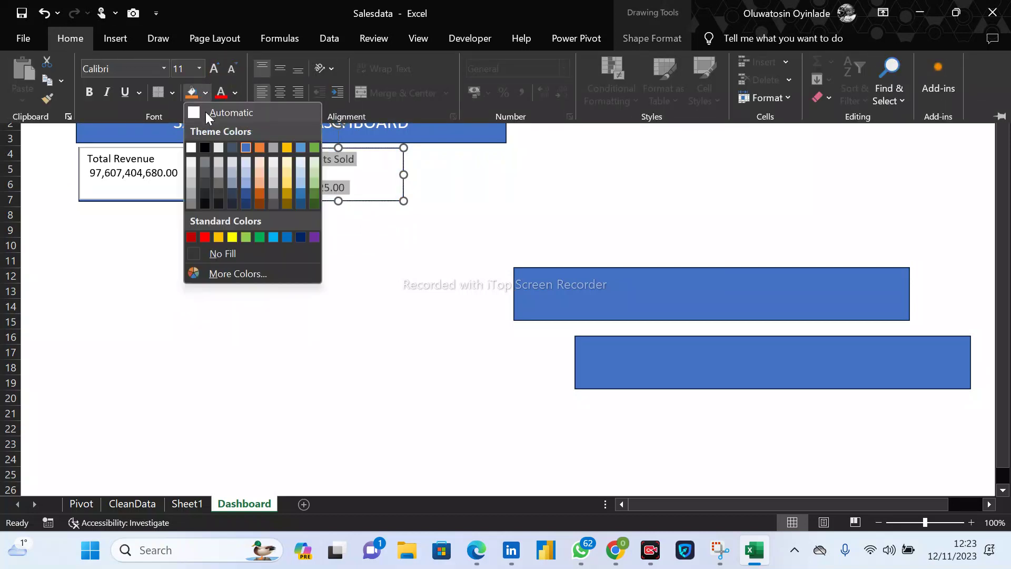
click(237, 93)
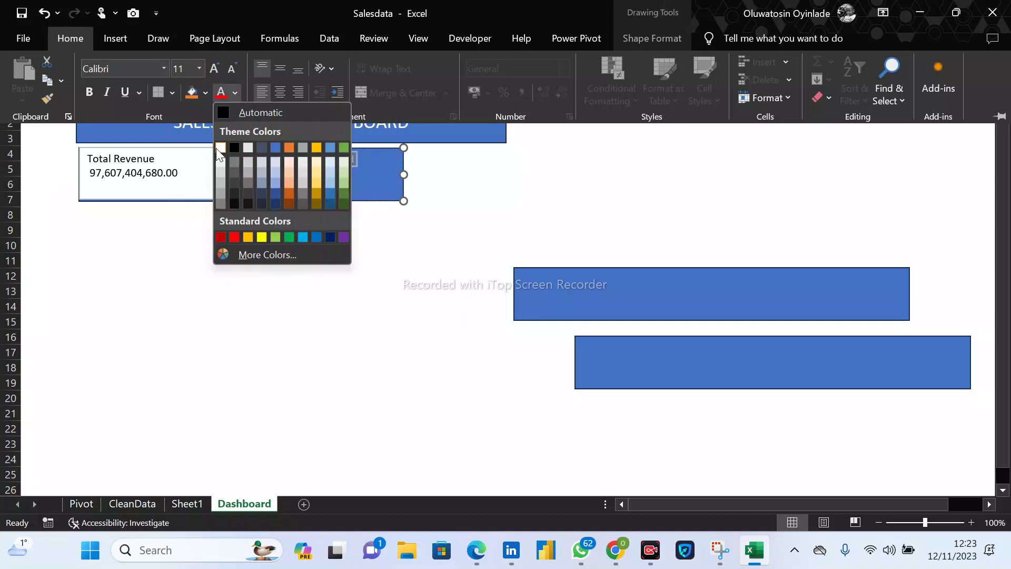
click(218, 148)
click(400, 246)
Nudge the Total Units Sold rectangle slightly right and make all of its text bold.
click(339, 174)
key(Right)
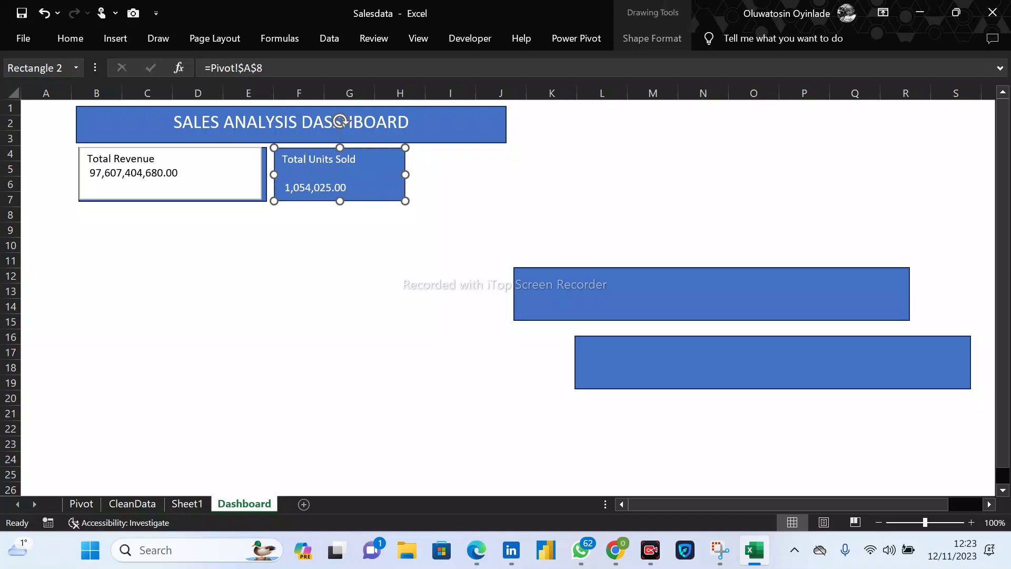
click(303, 165)
key(ctrl+b)
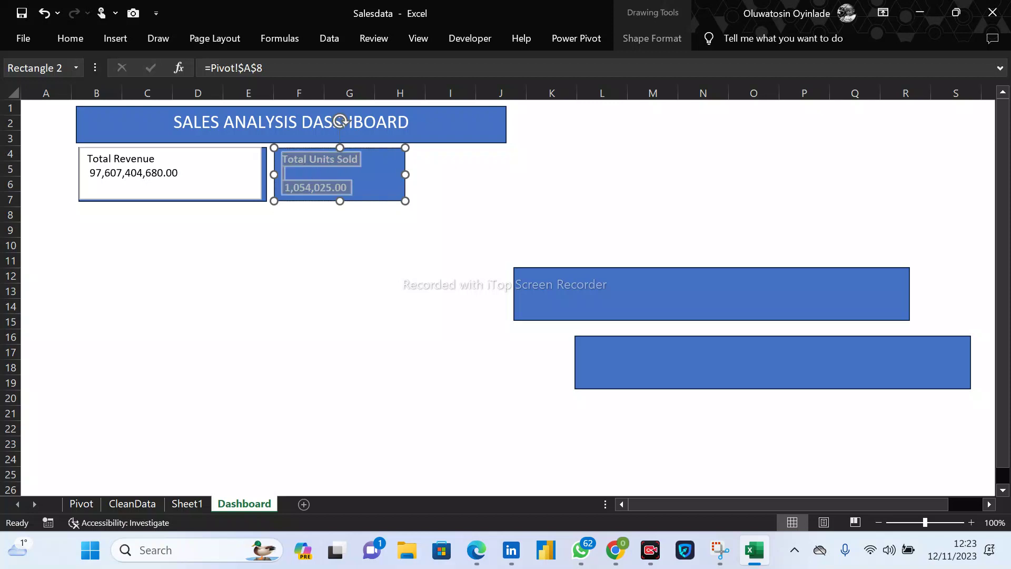
Delete the white Total Revenue text box covering the first rectangle.
click(264, 174)
click(221, 174)
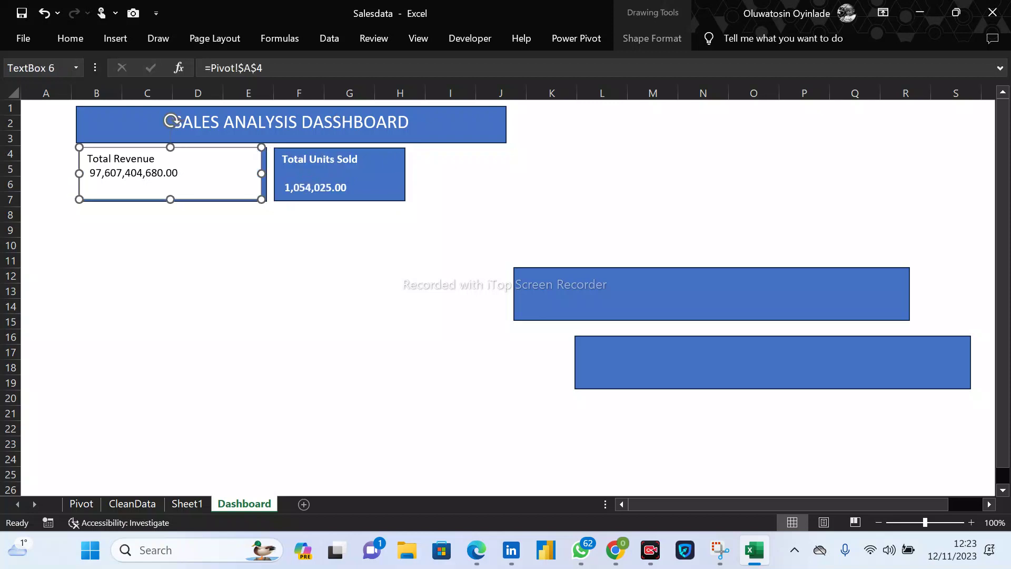
key(Delete)
Duplicate the Total Units Sold rectangle, place the copy beneath the banner's left end, and move the blank rectangle there down to about rows 13 to 16.
click(340, 173)
key(ctrl+d)
drag(353, 187, 165, 181)
drag(249, 178, 215, 318)
drag(166, 181, 145, 175)
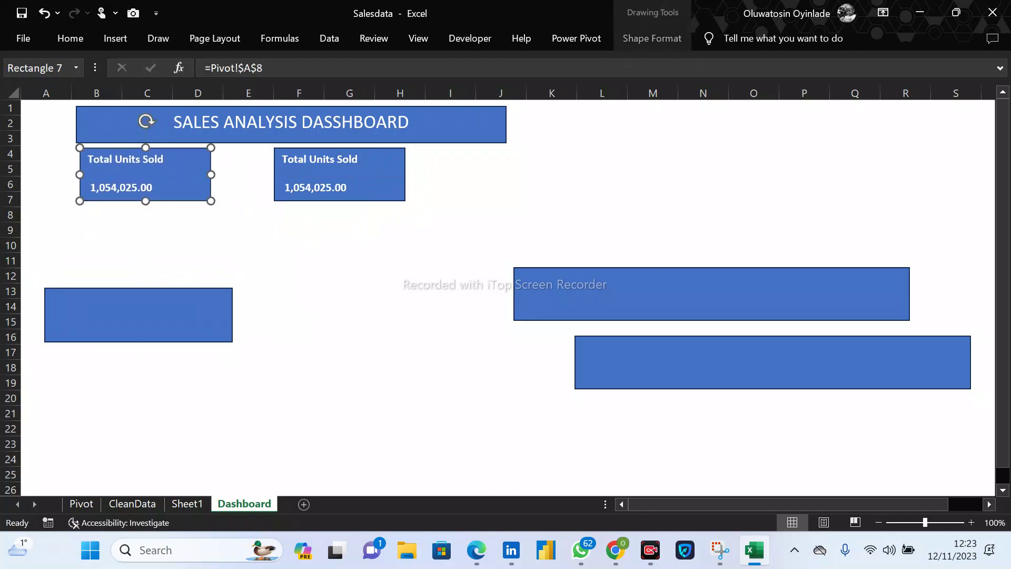
Change the duplicated rectangle's link to =Pivot!$A$4 and add the label "Total Revenue" with a blank line above the value.
click(262, 68)
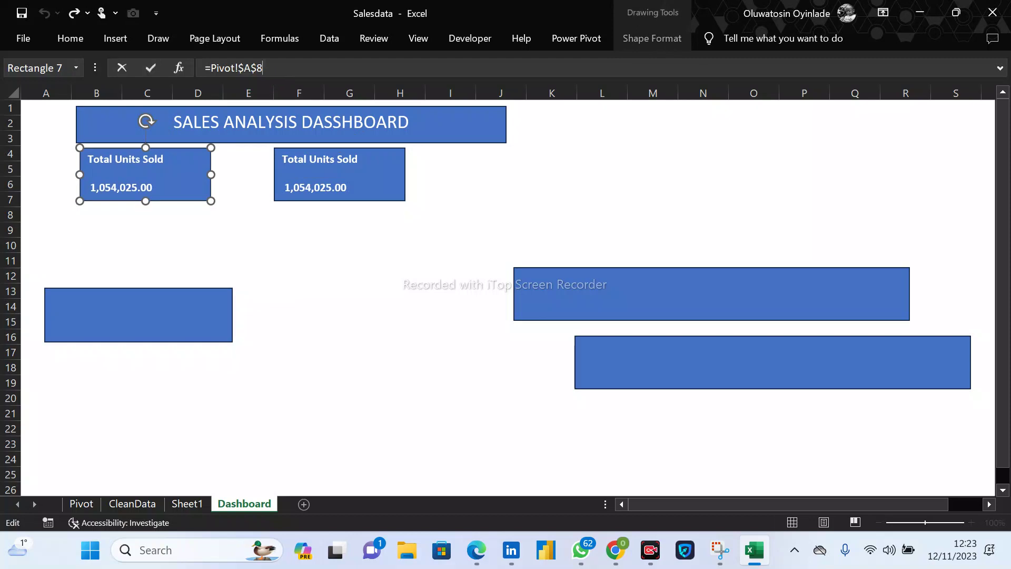
key(BackSpace)
text(4)
key(Return)
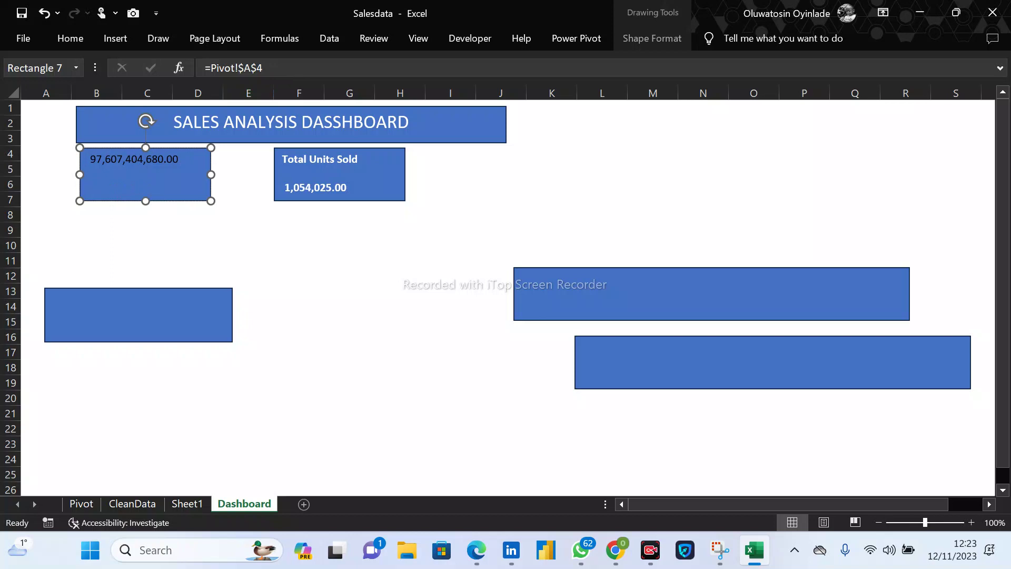
key(Return)
key(Return)
text(Total Revenue)
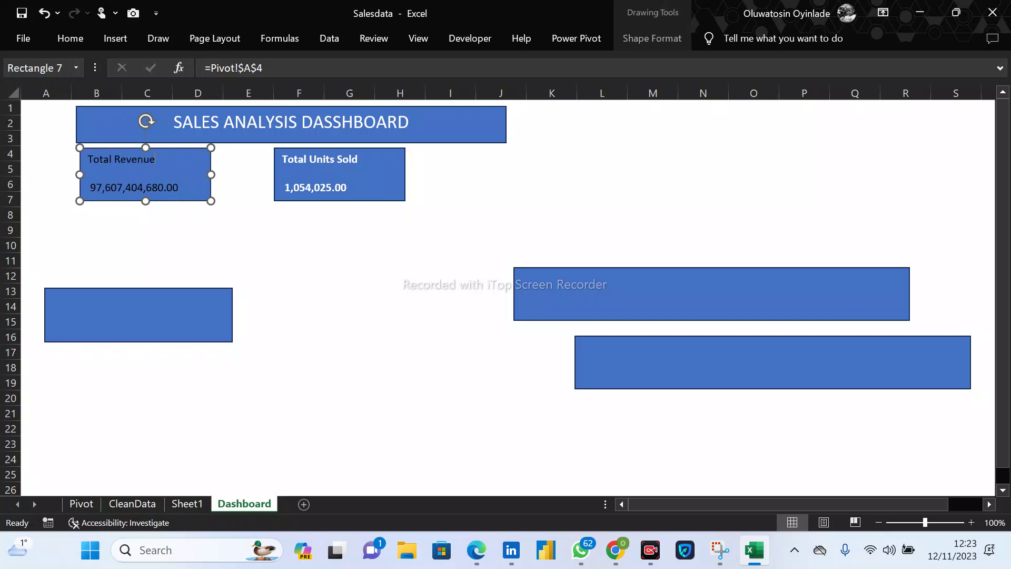
Format all text in the Total Revenue rectangle as white, bold, size 12.
key(ctrl+a)
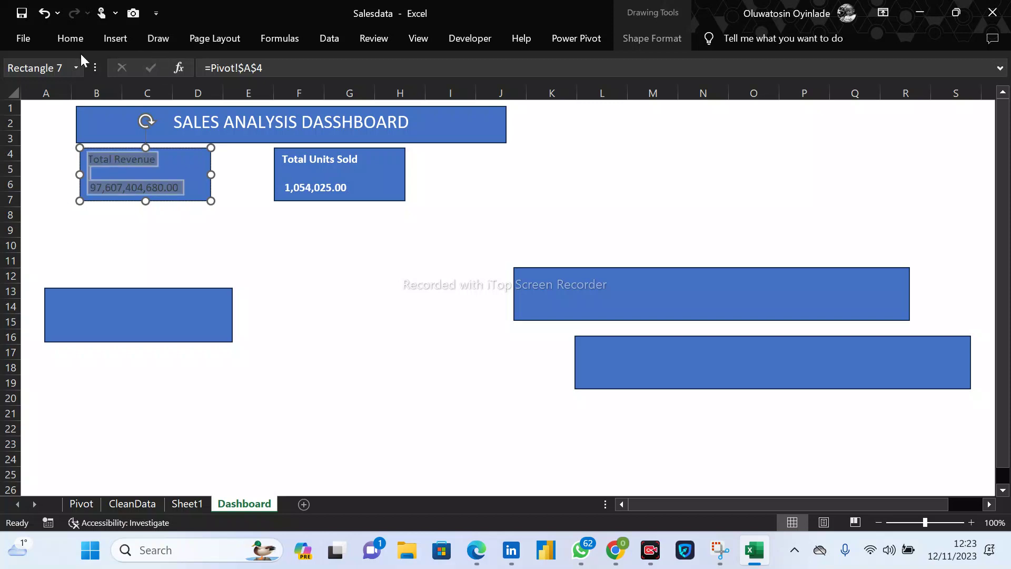
click(74, 39)
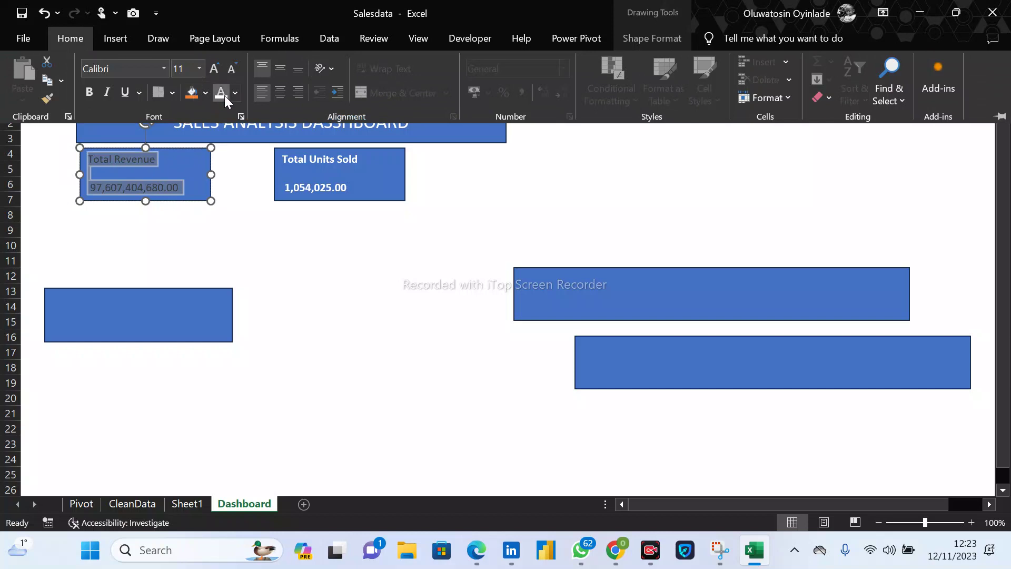
click(222, 94)
key(ctrl+b)
click(179, 68)
text(12)
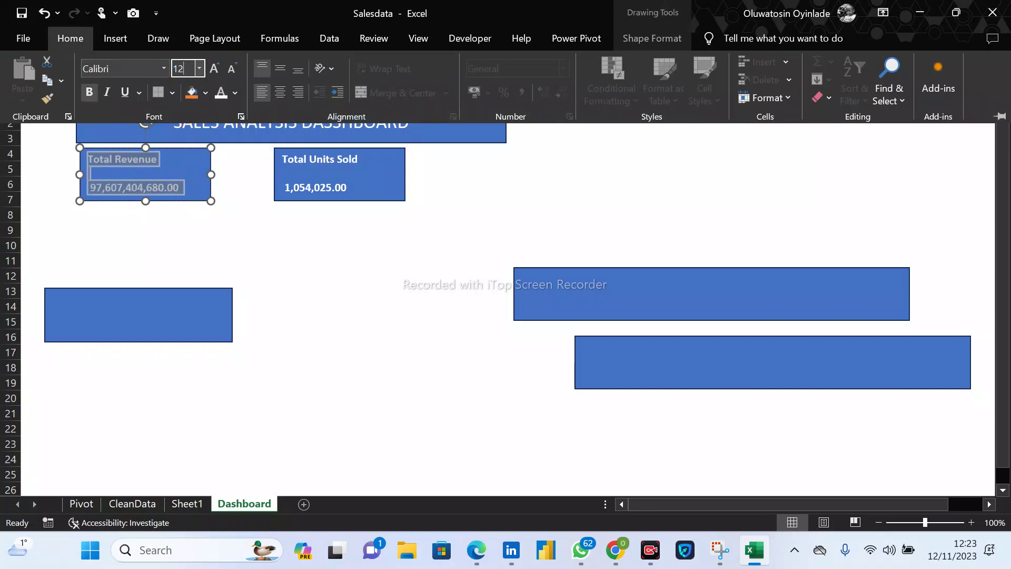
key(Return)
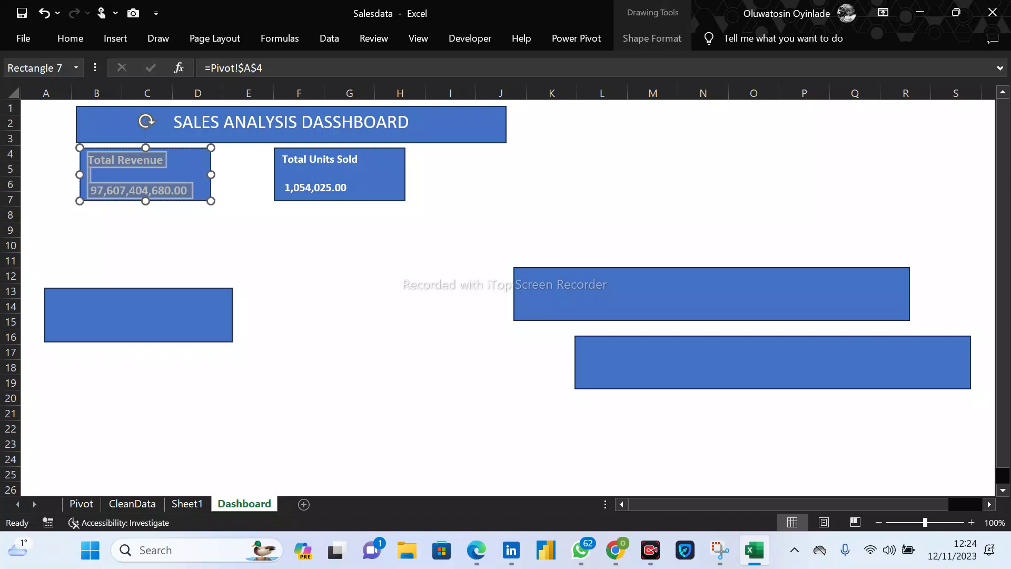
click(349, 230)
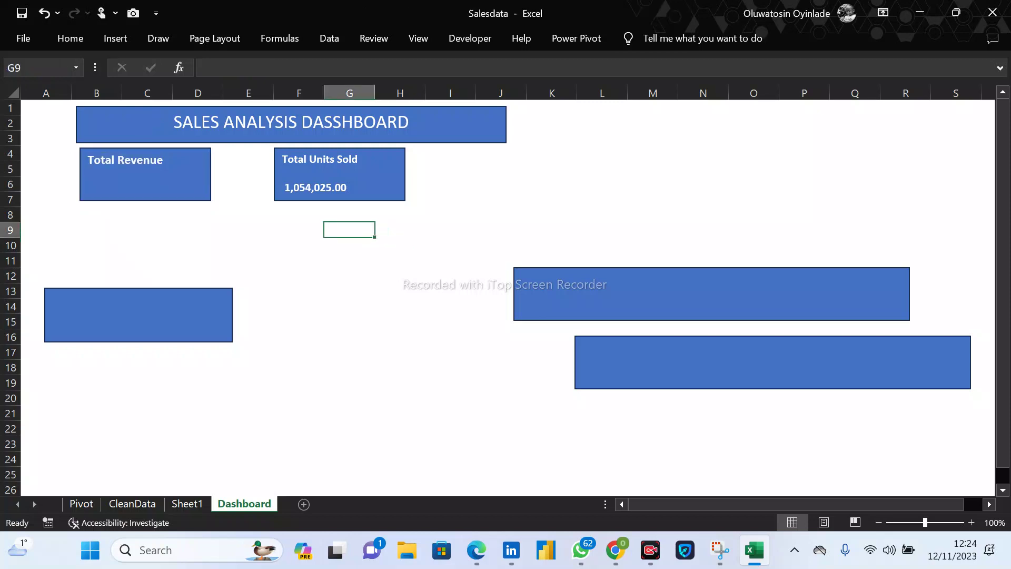
Arrange the Total Revenue and Total Units Sold boxes side by side directly beneath the banner, making the Total Revenue box slightly taller.
click(145, 185)
mouse_move(148, 202)
mouse_down()
mouse_move(147, 215)
mouse_move(148, 204)
mouse_up()
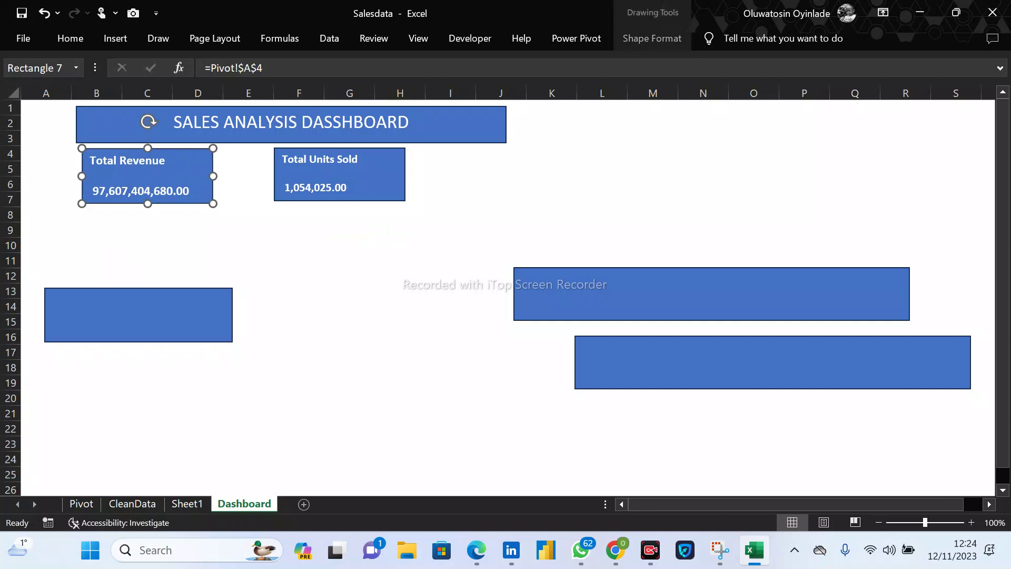
drag(340, 174, 288, 205)
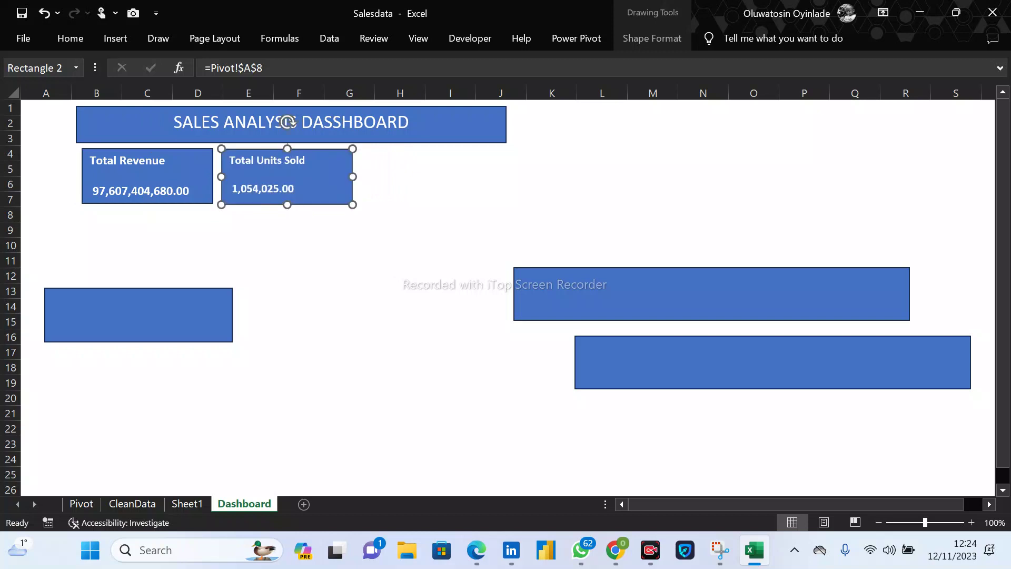
drag(148, 176, 144, 174)
drag(287, 177, 281, 174)
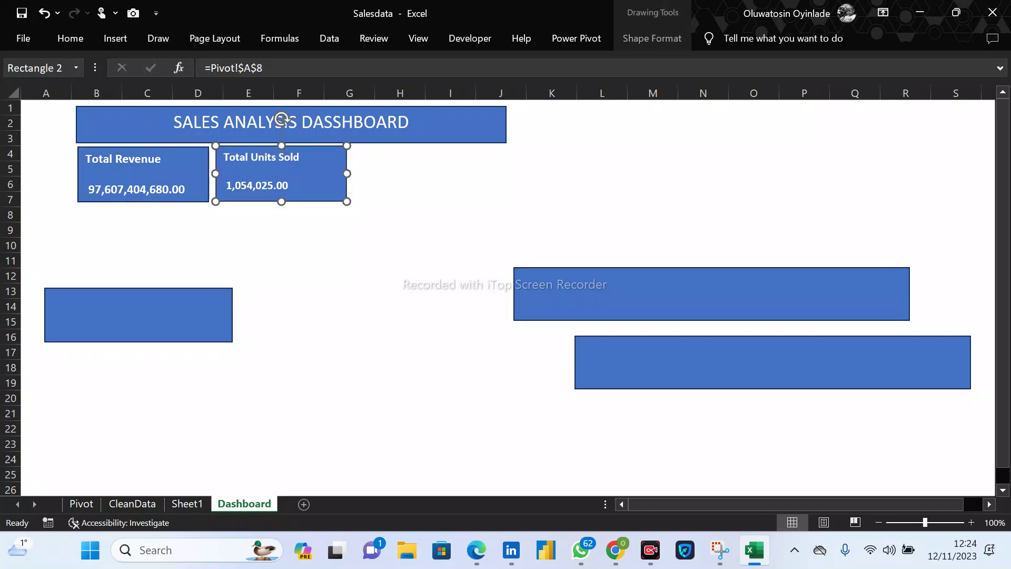
Copy the Years (Trade Date) slicer from the Pivot sheet to the Dashboard, beside the Total Units Sold box, and shrink it to the box height.
click(85, 506)
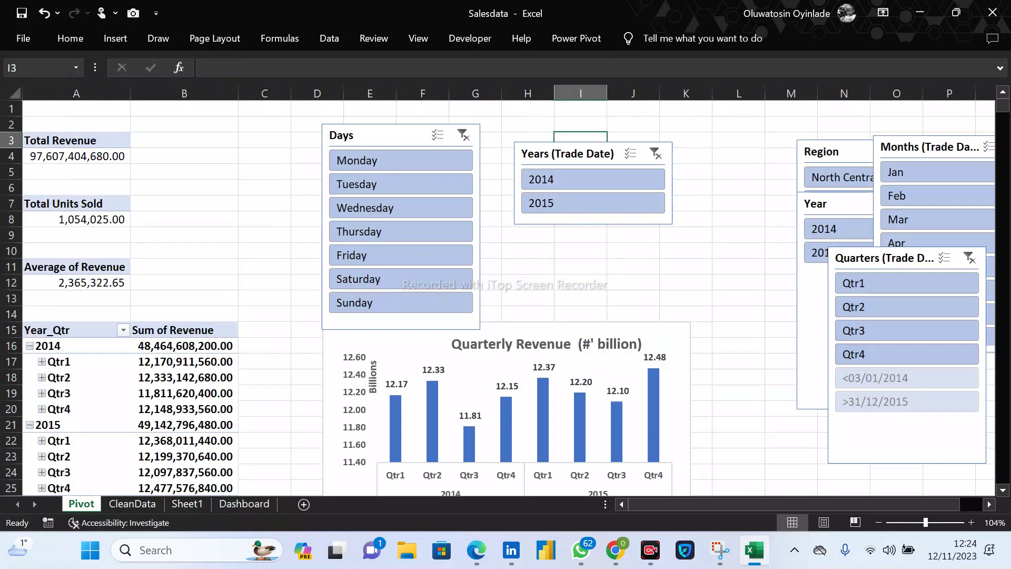
click(633, 137)
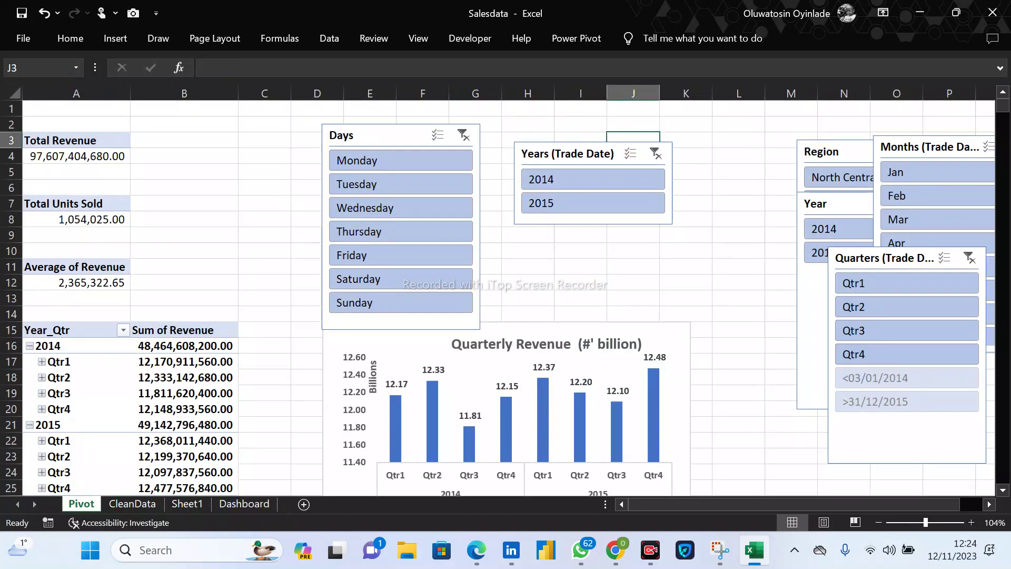
right_click(605, 147)
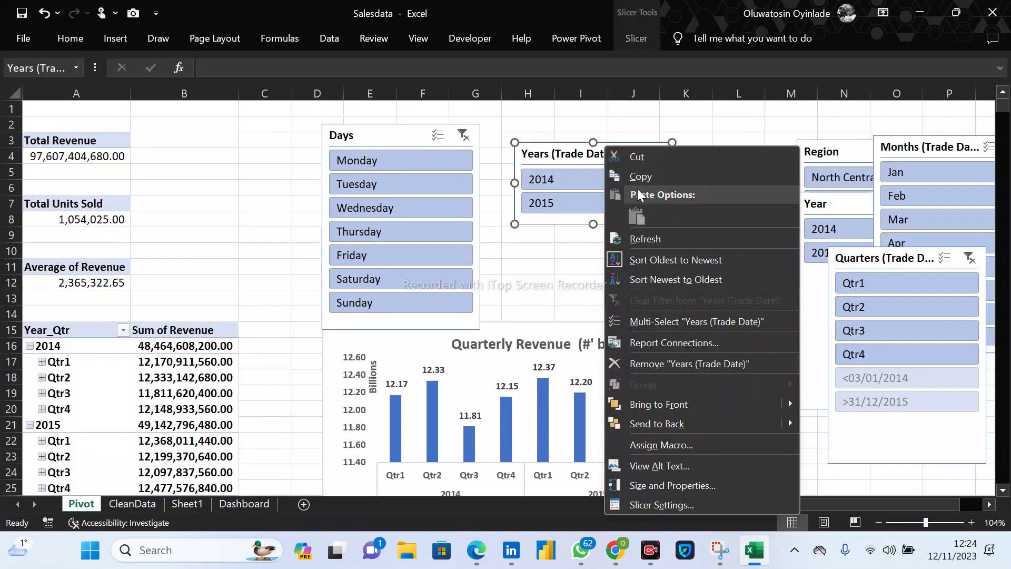
click(654, 159)
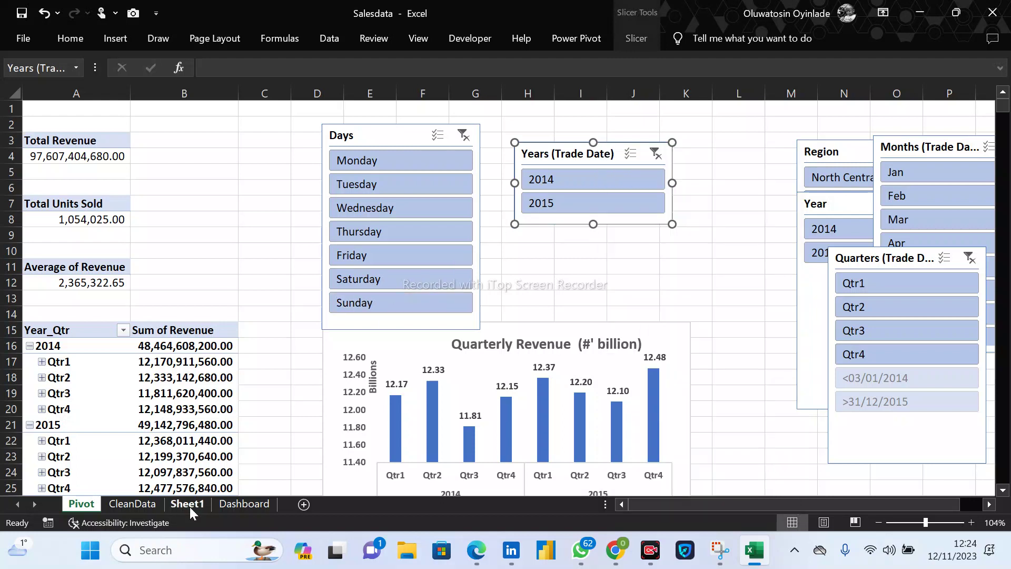
click(244, 504)
click(400, 169)
key(ctrl+v)
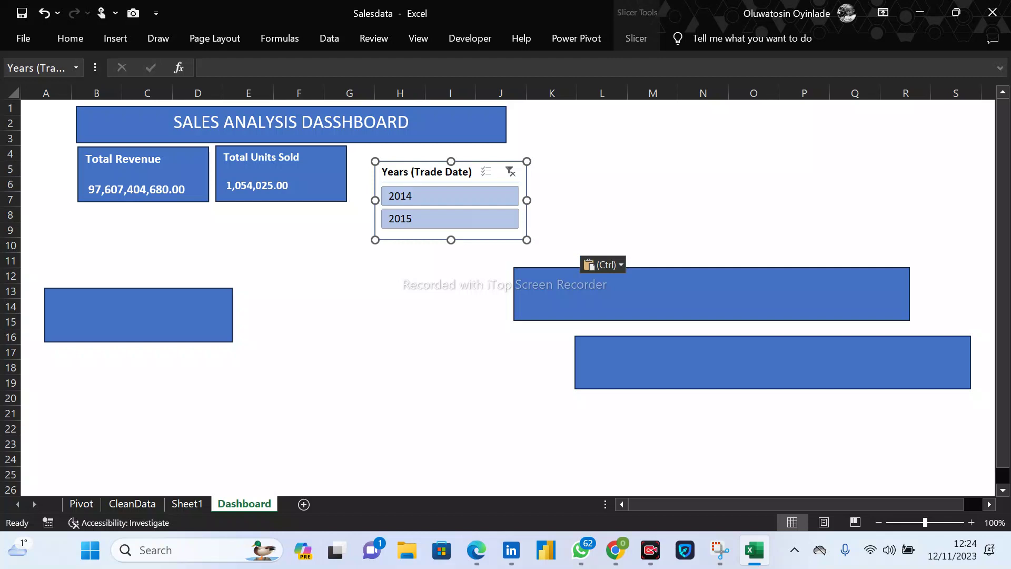
drag(422, 204, 402, 190)
drag(430, 225, 430, 205)
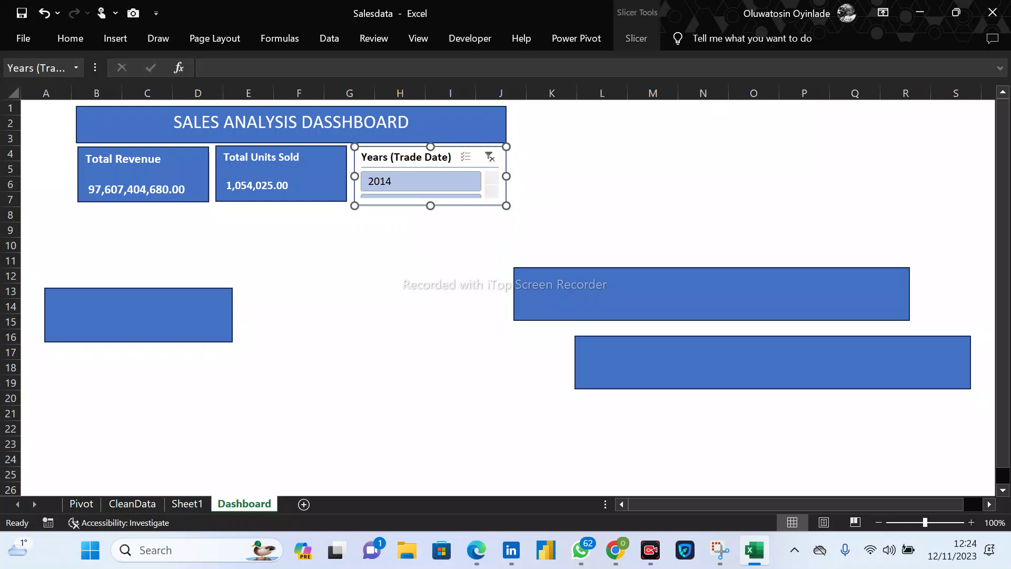
right_click(403, 157)
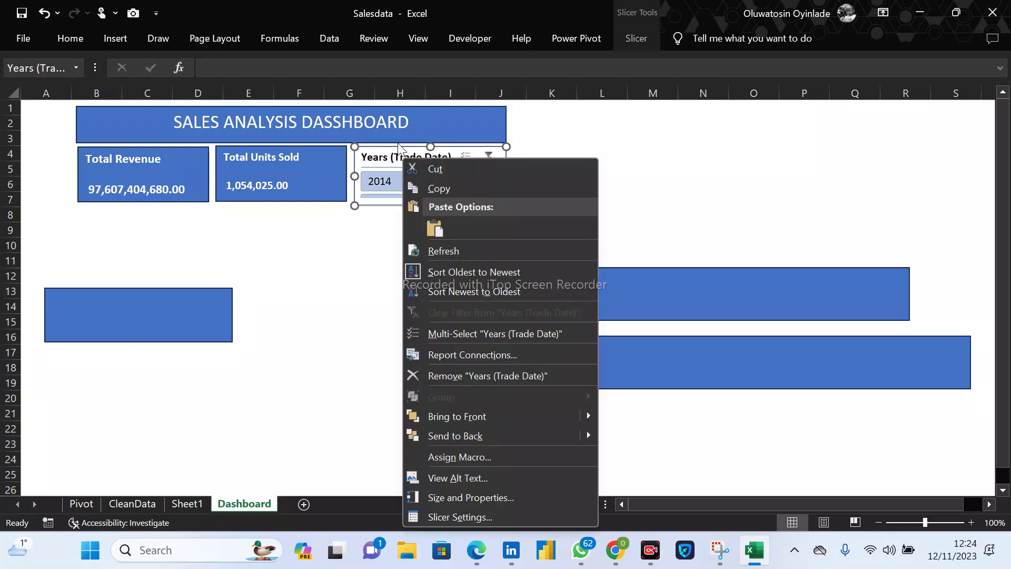
click(517, 376)
key(ctrl+z)
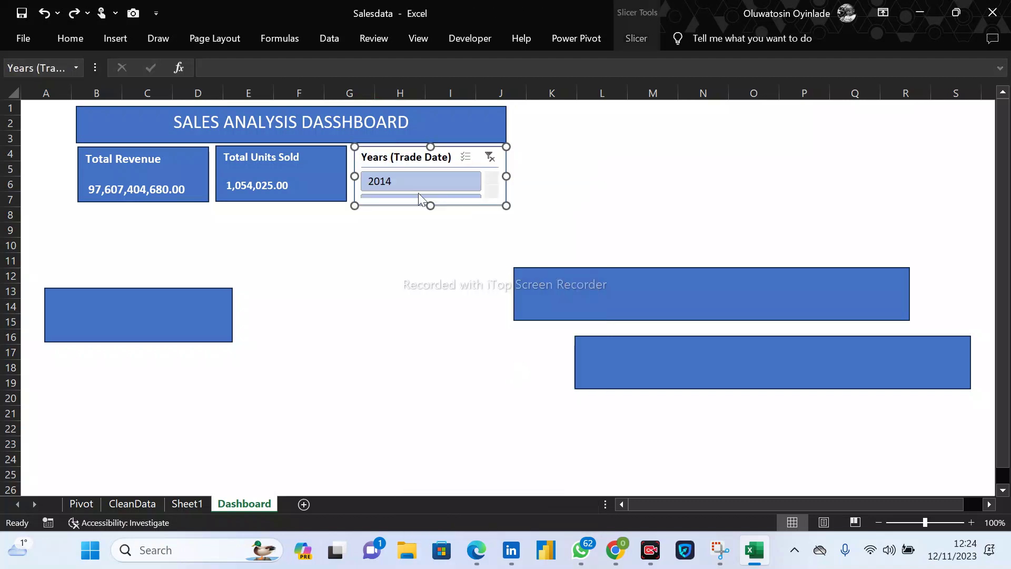
Turn off the header of the Dashboard's Years slicer and reduce the slicer height to about 1.8 cm, matching the KPI boxes.
drag(430, 205, 431, 230)
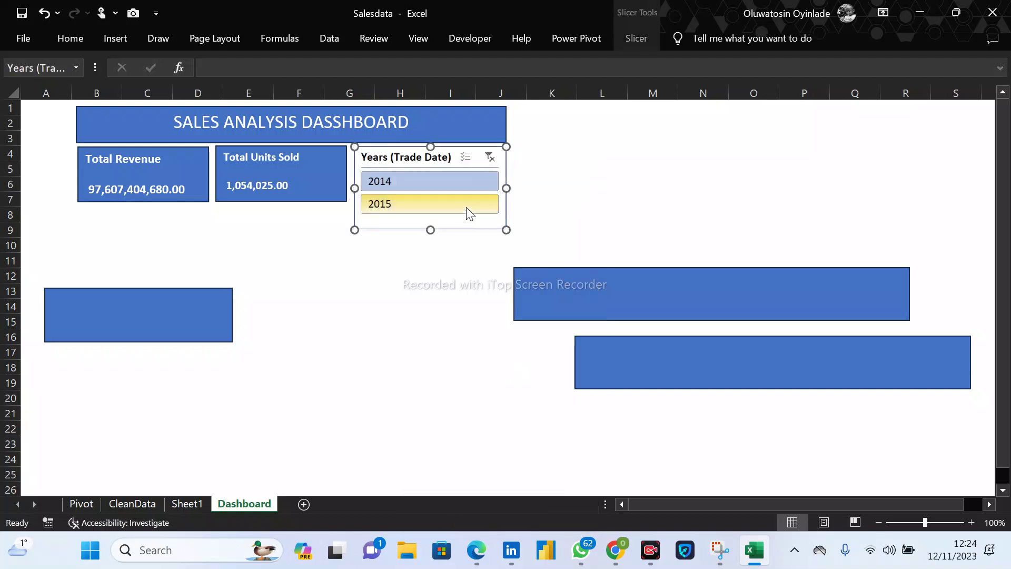
right_click(474, 149)
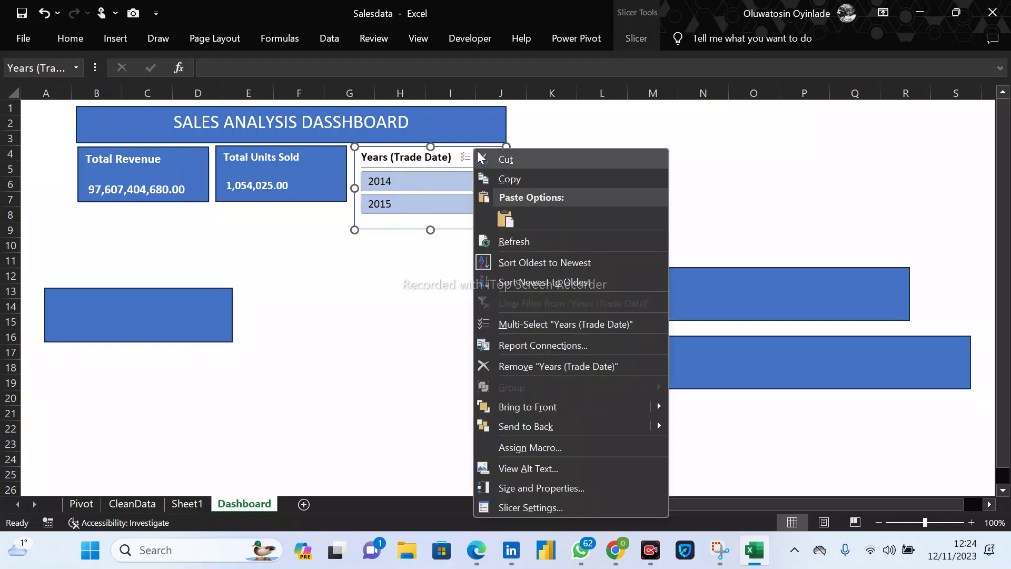
click(553, 509)
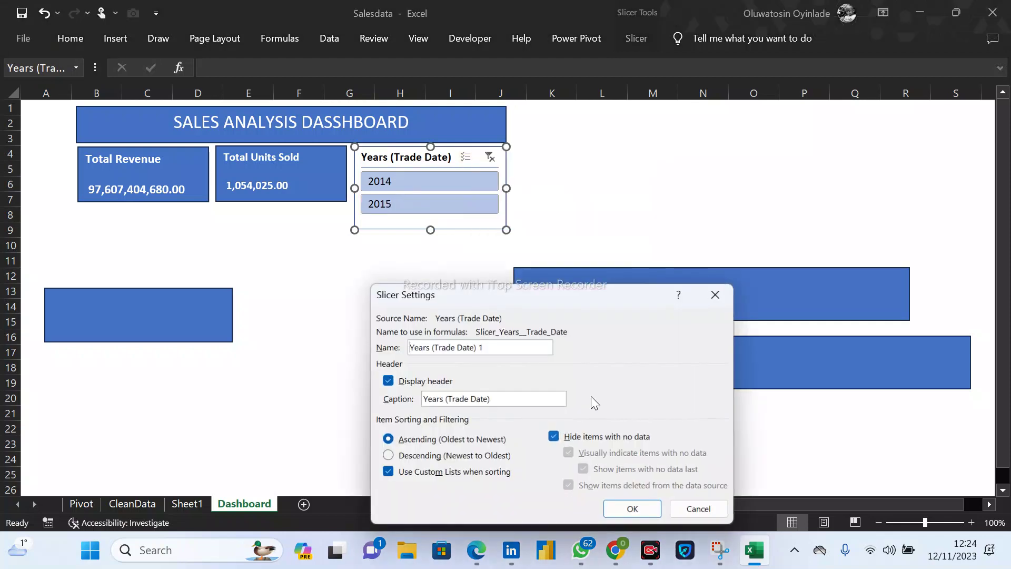
drag(483, 347, 425, 347)
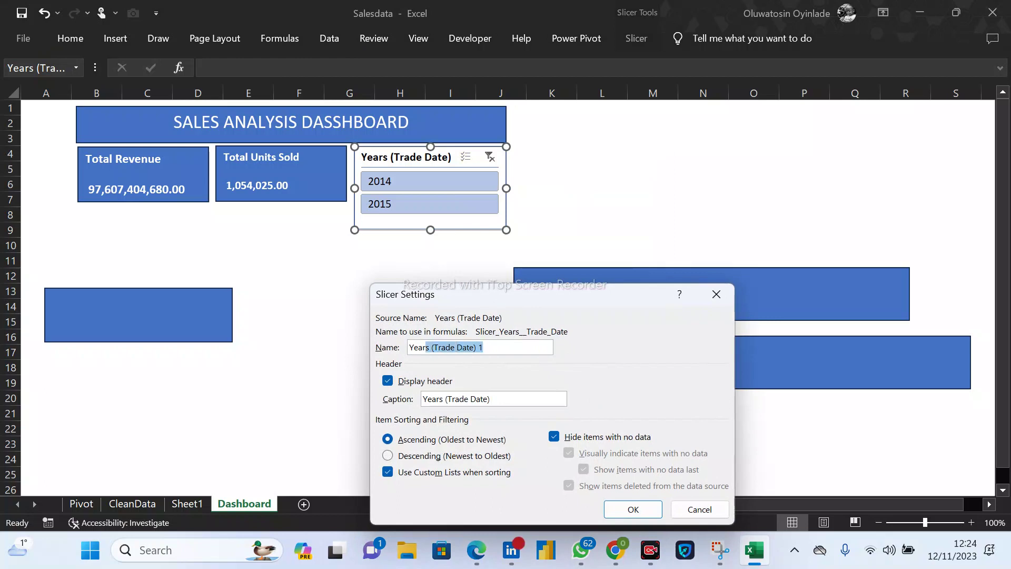
click(387, 381)
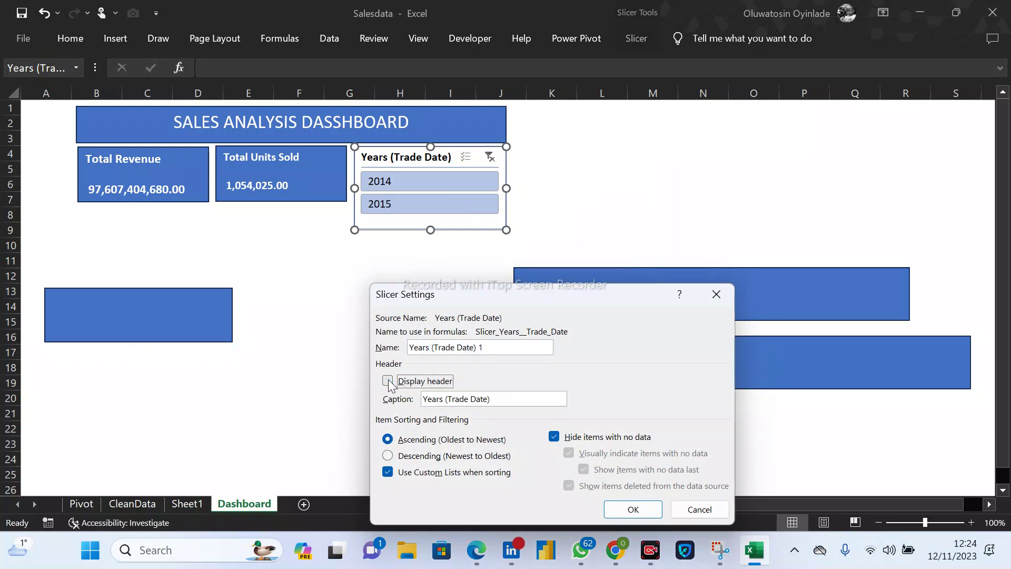
click(633, 509)
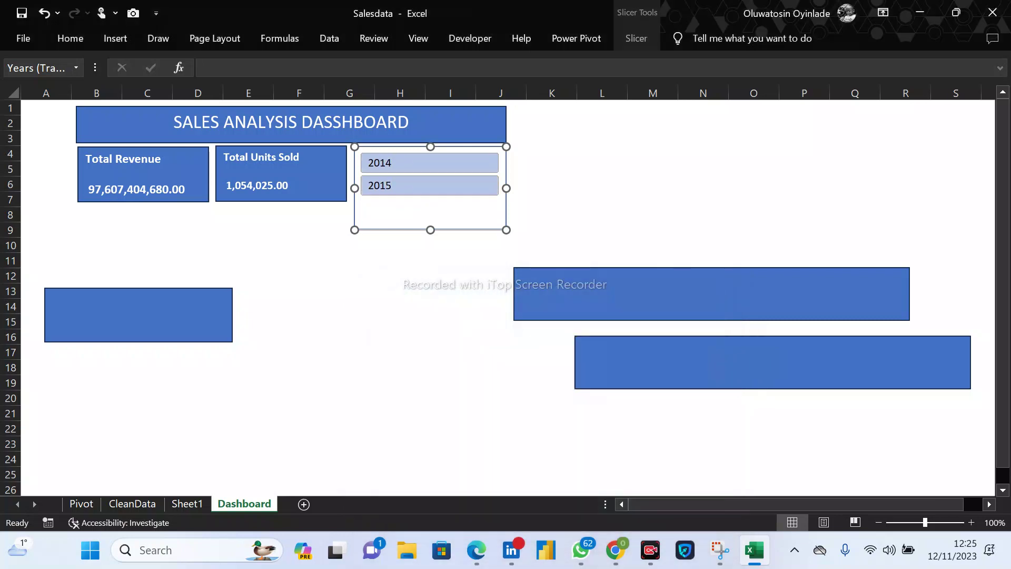
drag(430, 230, 430, 201)
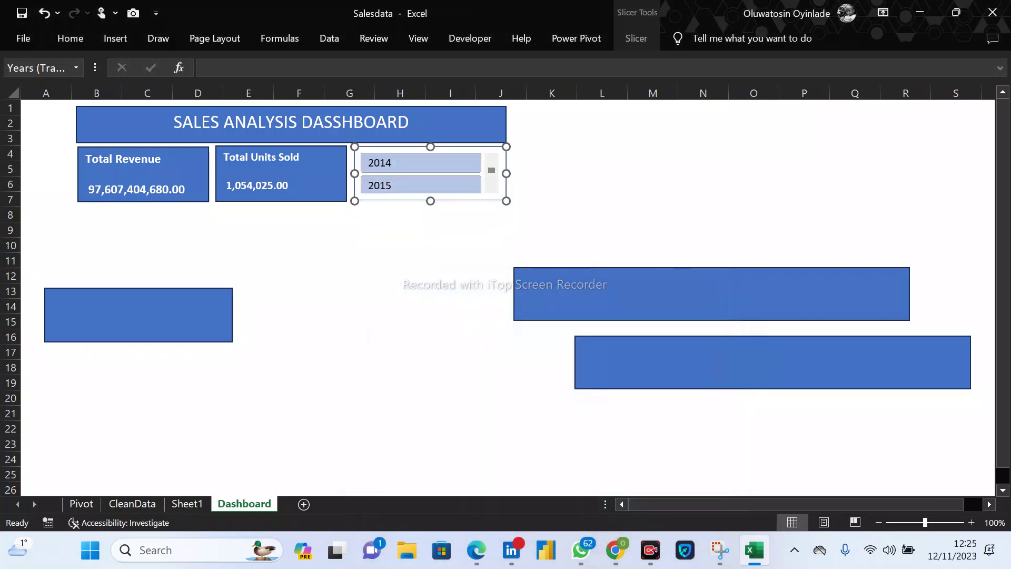
Apply the solid dark blue slicer style to the Years slicer so that it matches the KPI boxes.
click(551, 169)
click(493, 180)
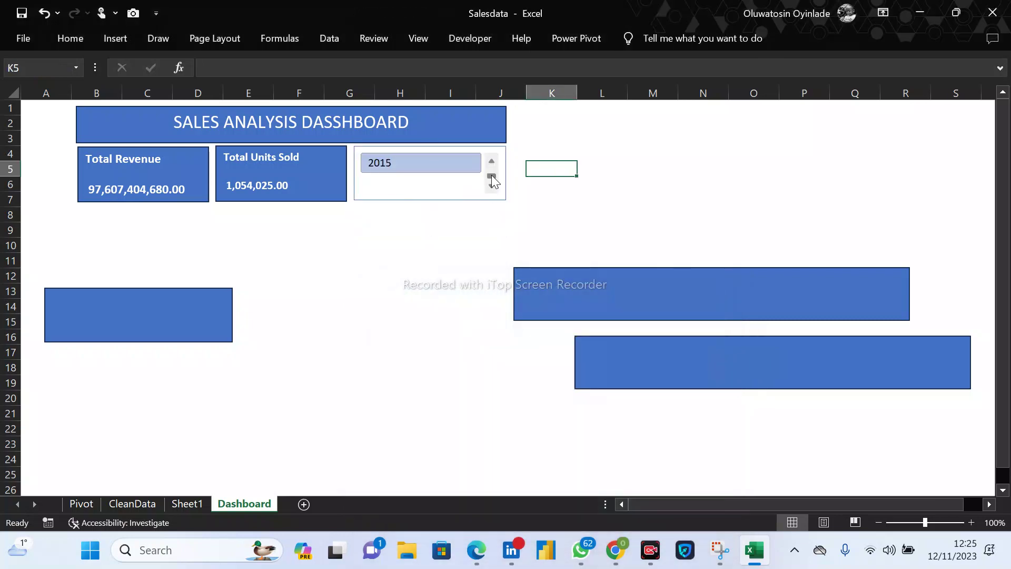
drag(492, 176, 493, 162)
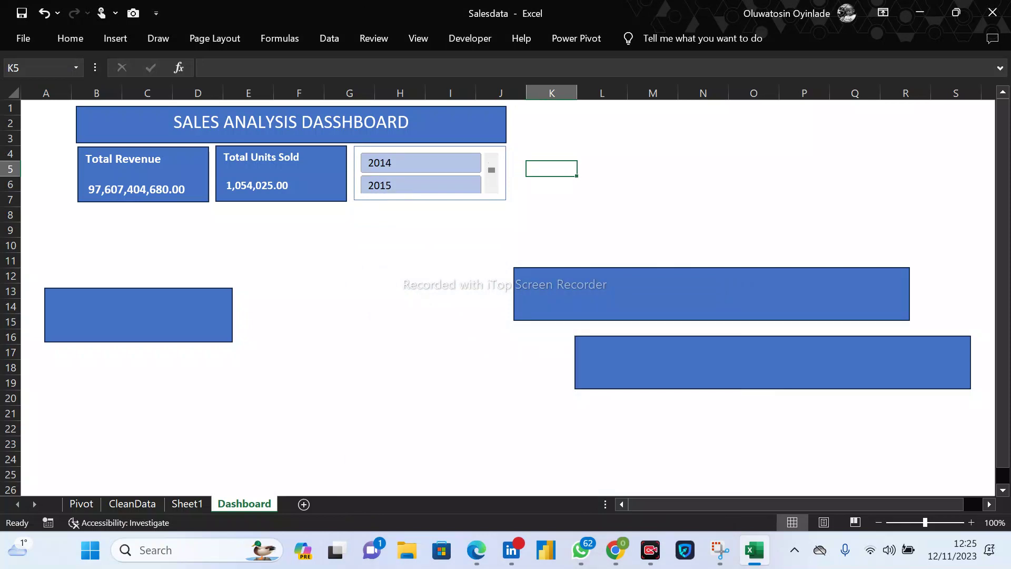
click(450, 214)
click(458, 198)
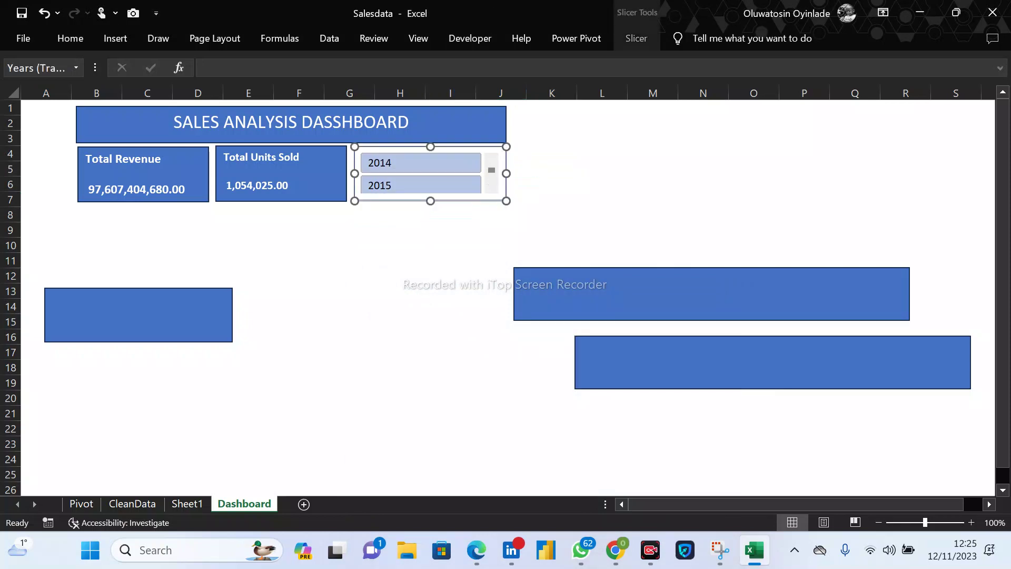
click(635, 38)
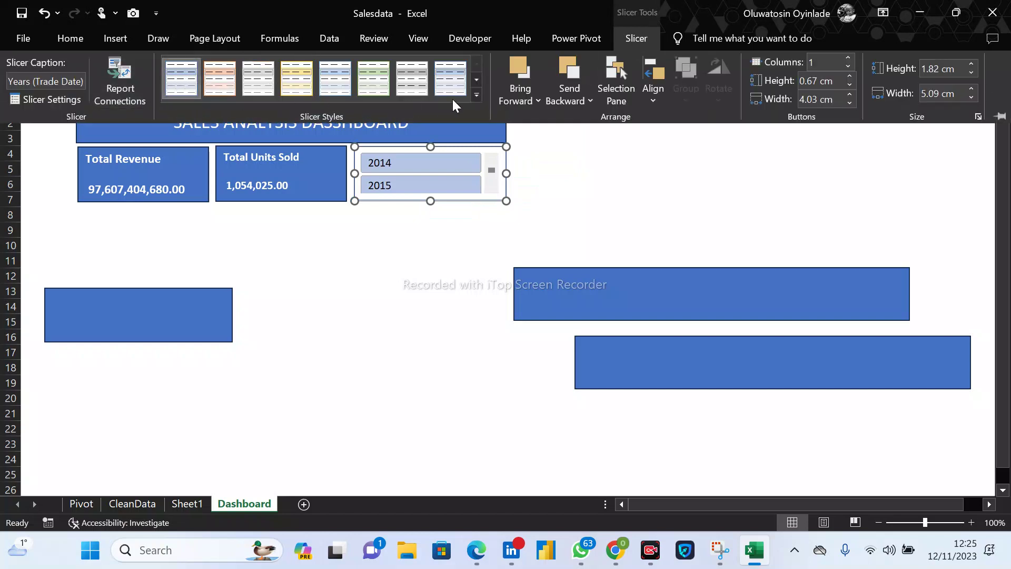
click(476, 79)
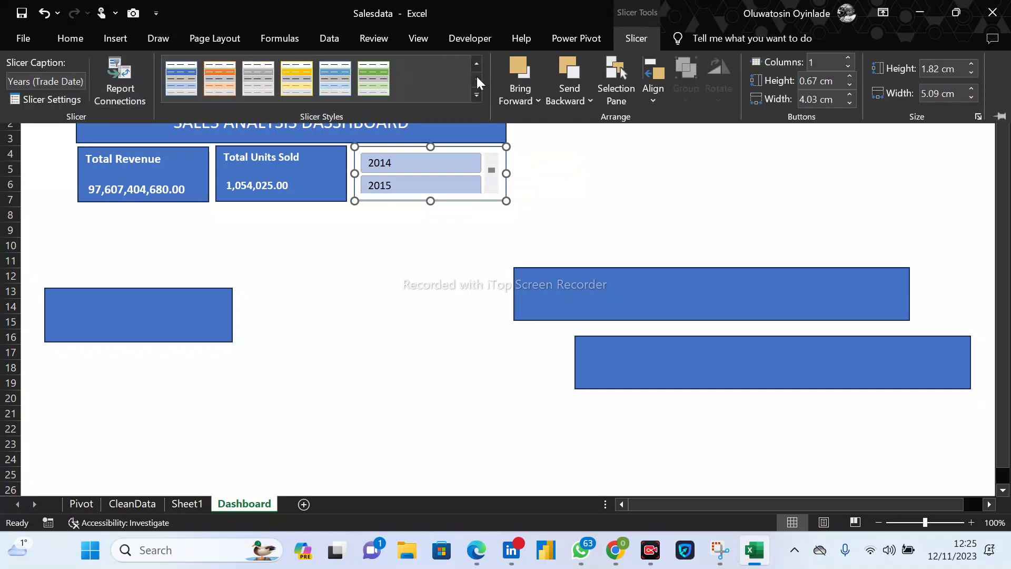
click(179, 90)
click(543, 172)
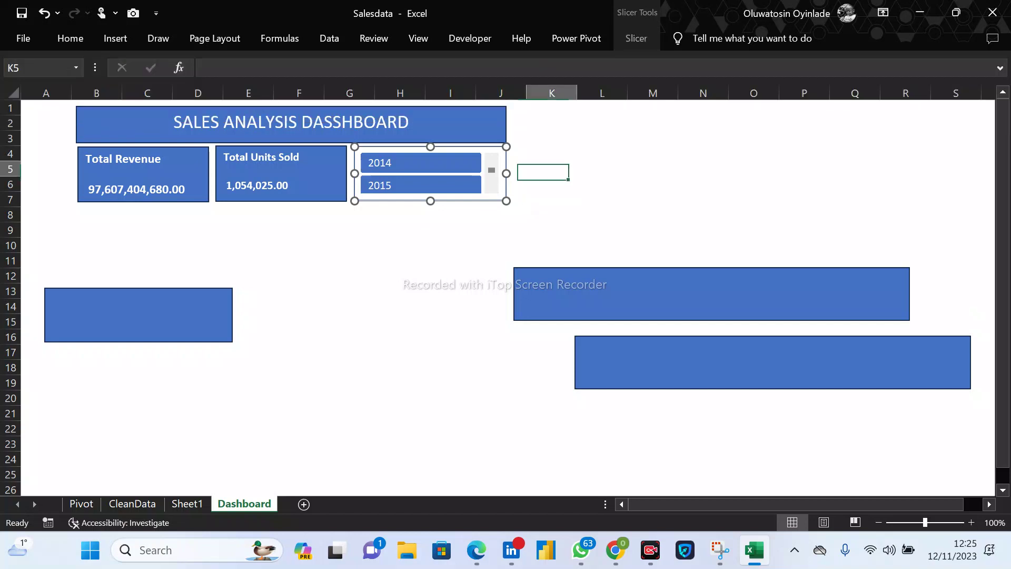
Test the Years slicer by filtering to 2014 and 2015 separately, and reselect both years.
click(433, 165)
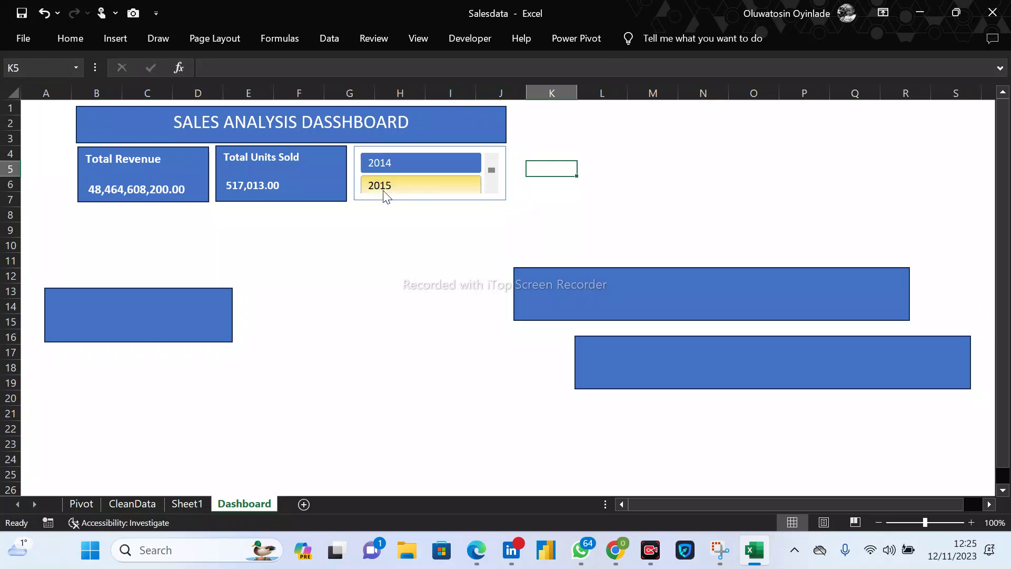
click(396, 186)
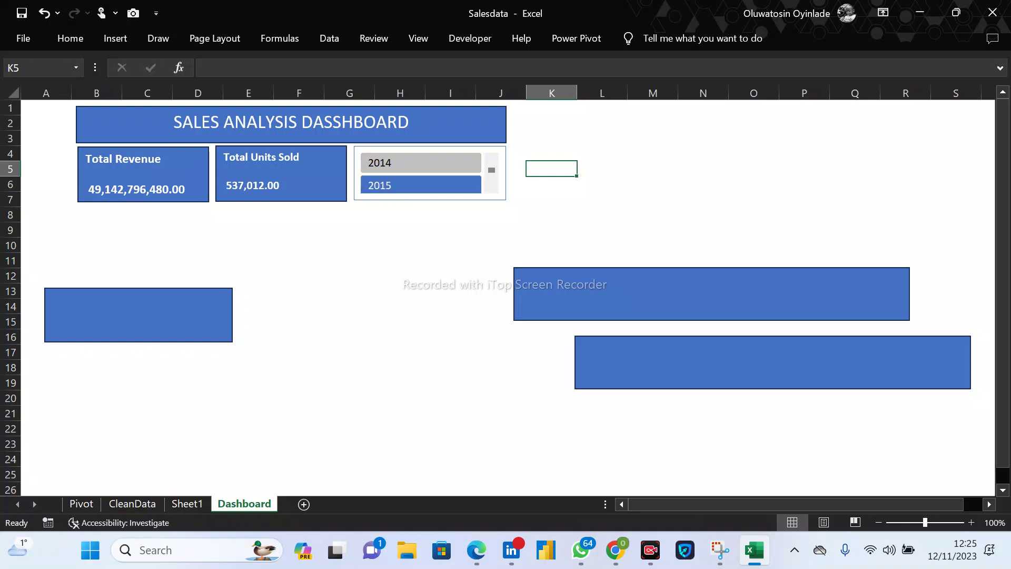
click(481, 165)
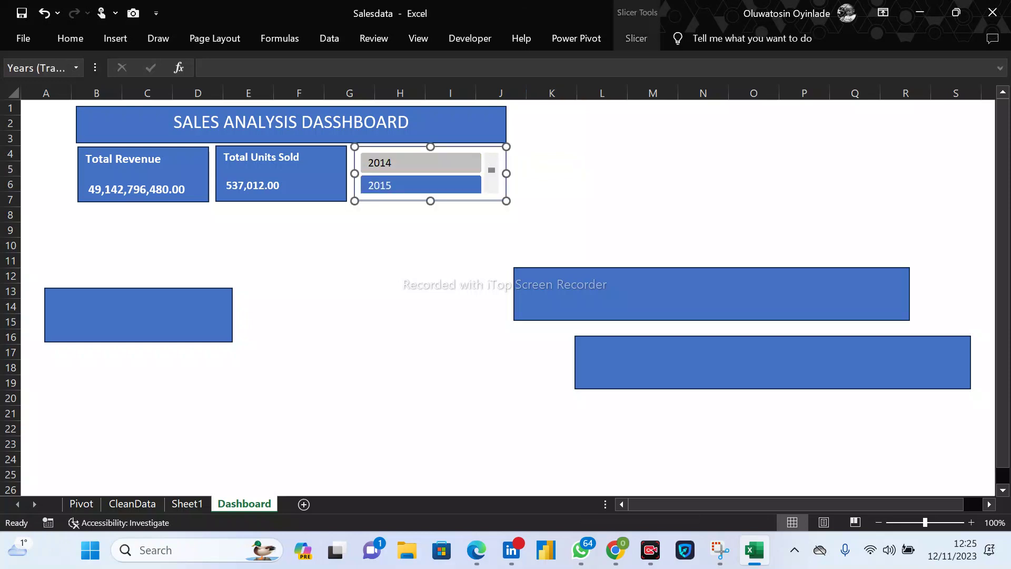
click(475, 160)
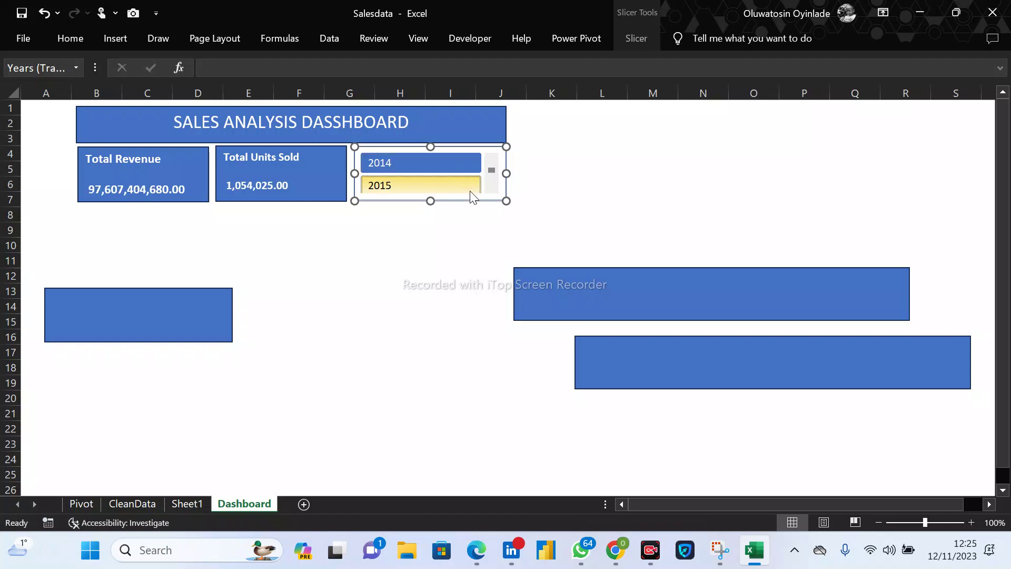
click(460, 180)
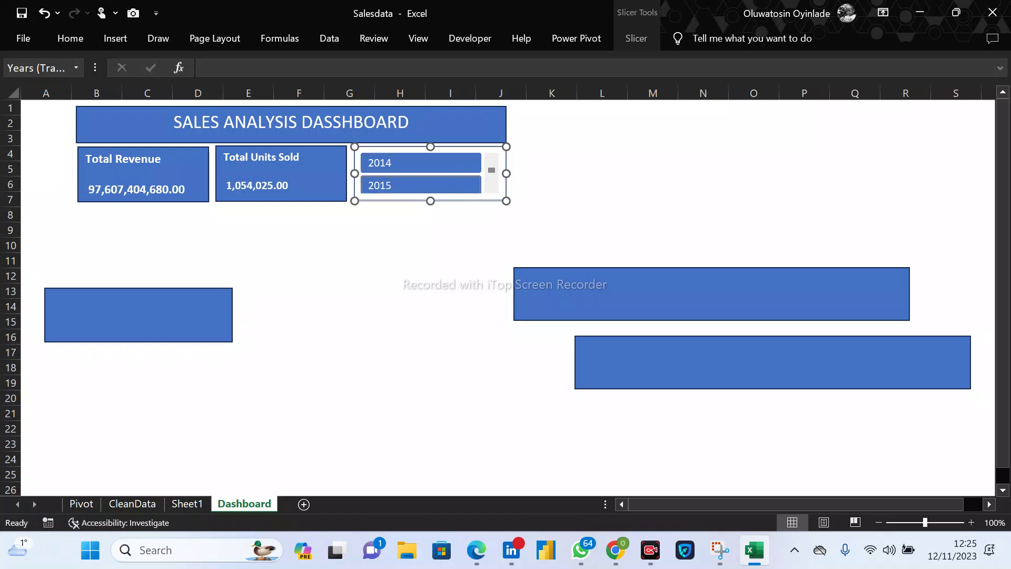
Add "(#)" after the "Total Revenue" label in its KPI box.
click(143, 174)
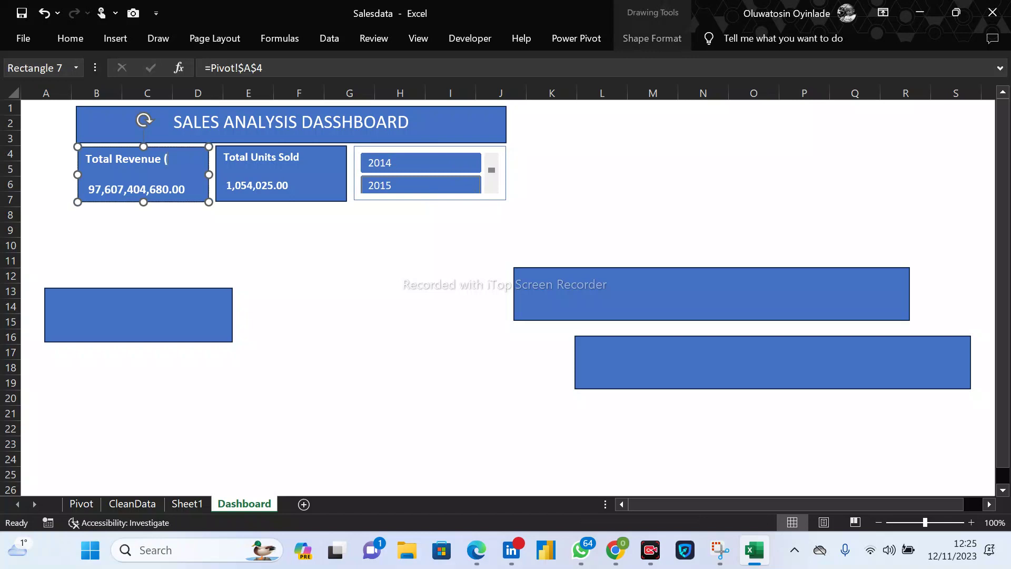
text((#' Billio)
key(BackSpace)
key(BackSpace)
key(BackSpace)
key(BackSpace)
key(BackSpace)
key(BackSpace)
key(BackSpace)
key(BackSpace)
text((#))
On the Pivot sheet, format the Total Revenue value in A4 as Accounting with the ₦ symbol and 2 decimal places.
click(93, 504)
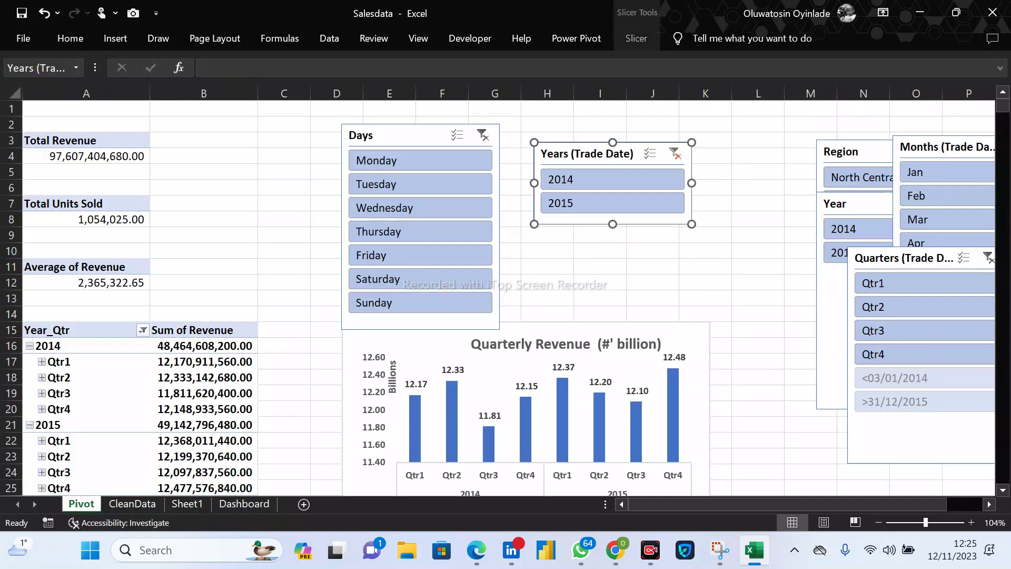
click(84, 156)
click(70, 38)
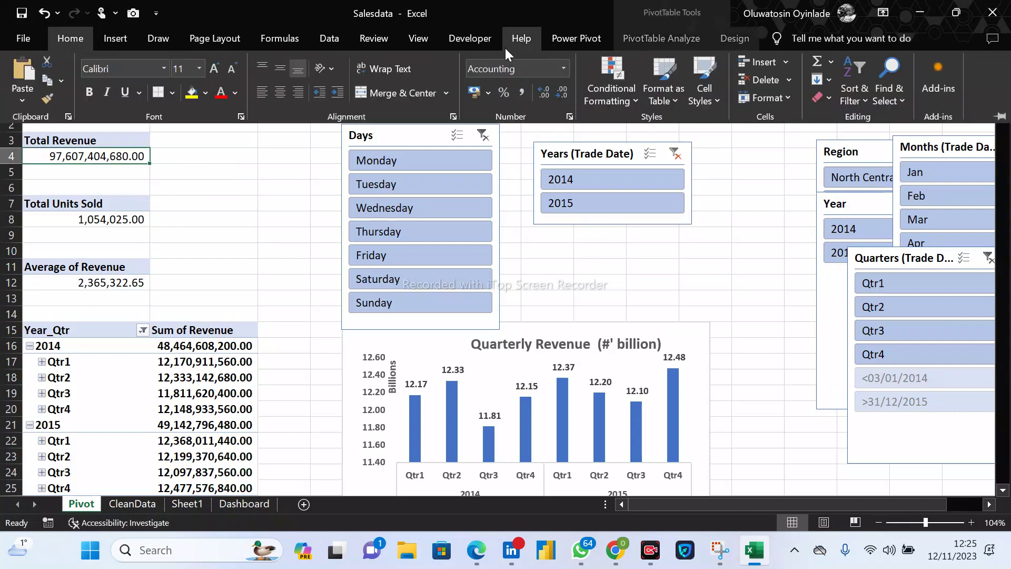
click(564, 68)
click(567, 61)
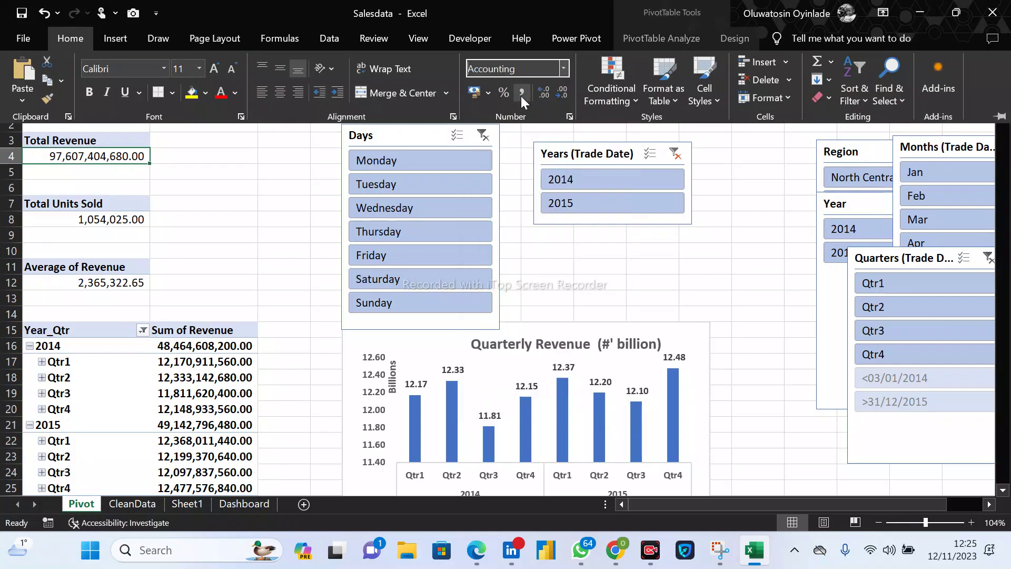
click(488, 95)
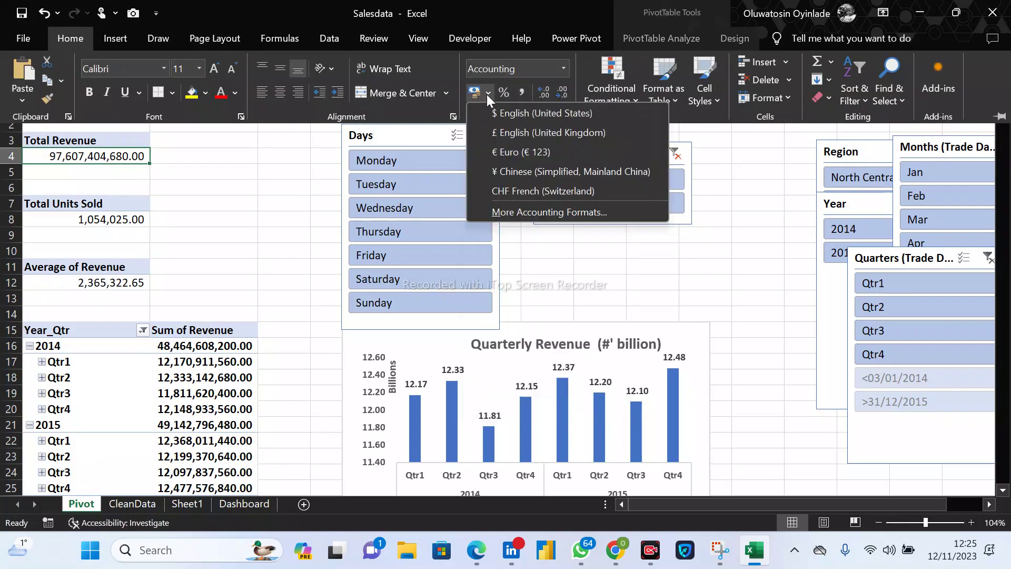
click(540, 213)
click(792, 173)
click(792, 171)
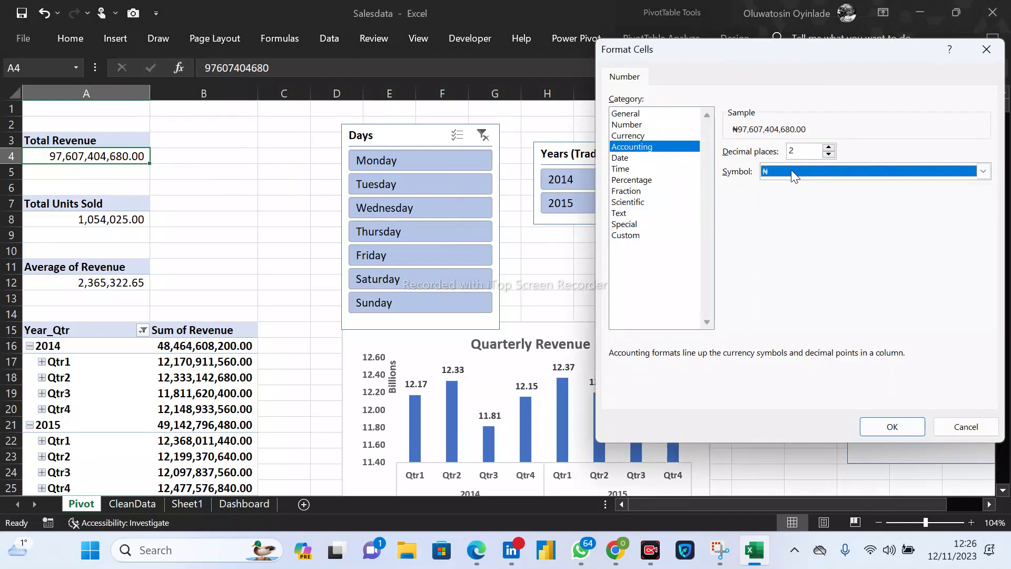
click(894, 426)
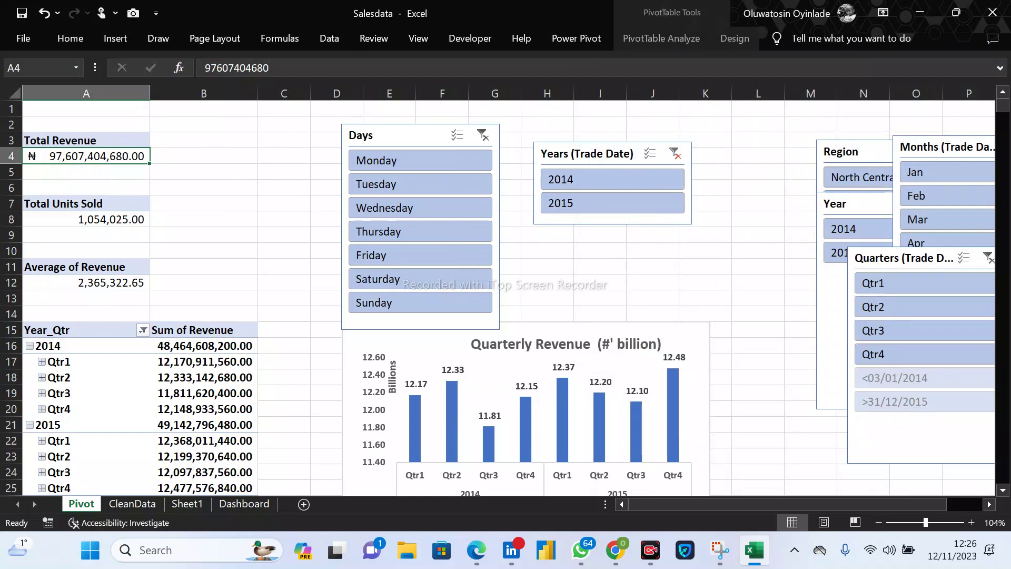
Copy the ₦ accounting format to the Total Units Sold value in A8 and return to its KPI box on the Dashboard.
click(62, 97)
click(86, 219)
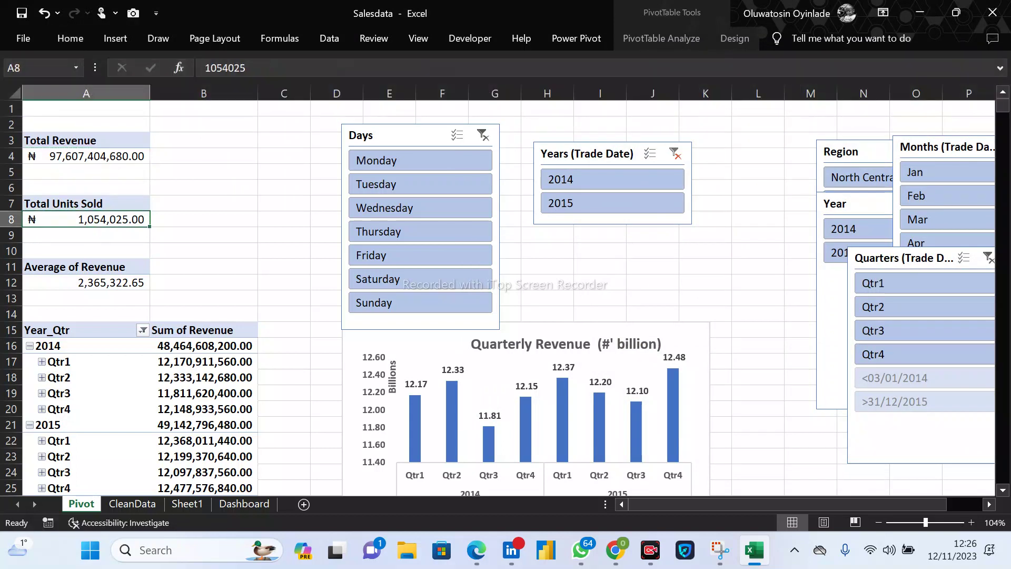
click(226, 504)
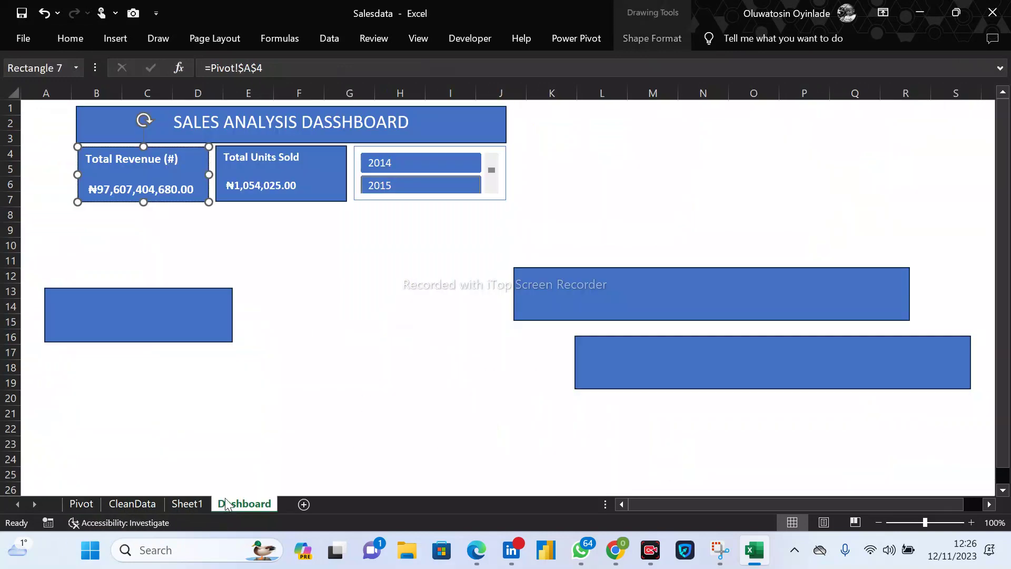
click(242, 153)
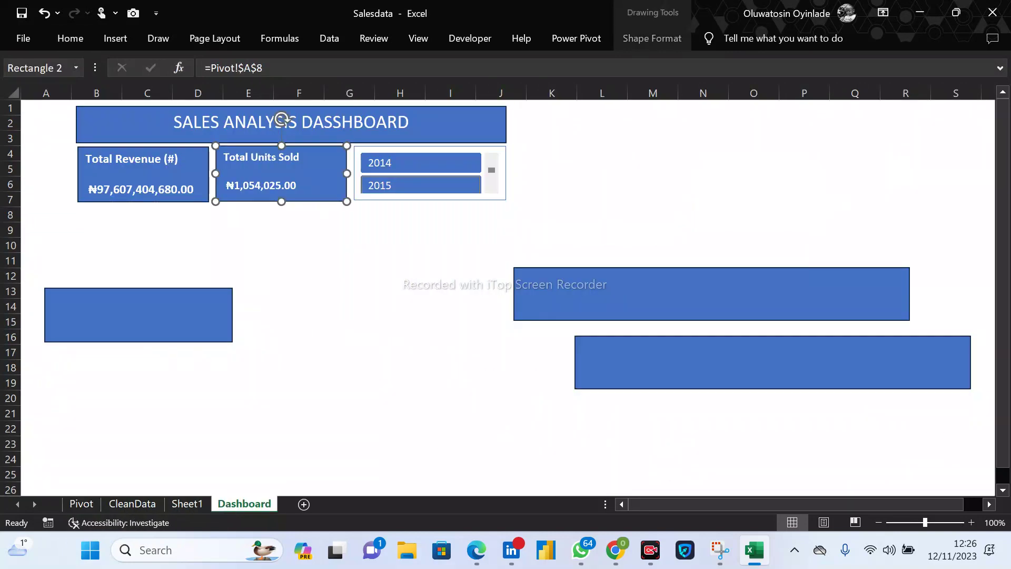
Remove "(#)" from the Total Revenue label and shift its KPI box slightly.
drag(143, 174, 145, 173)
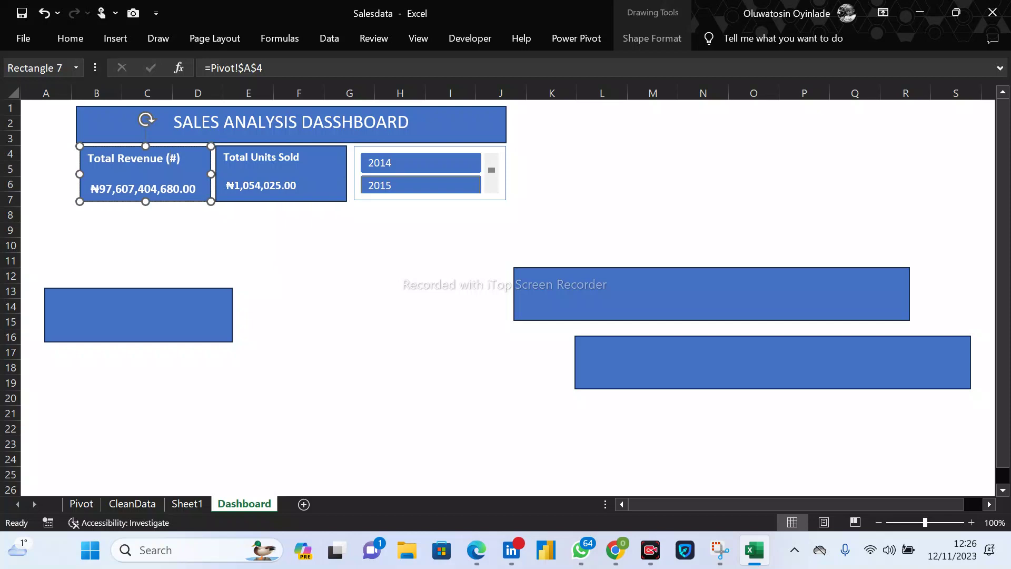
key(BackSpace)
key(BackSpace)
click(248, 229)
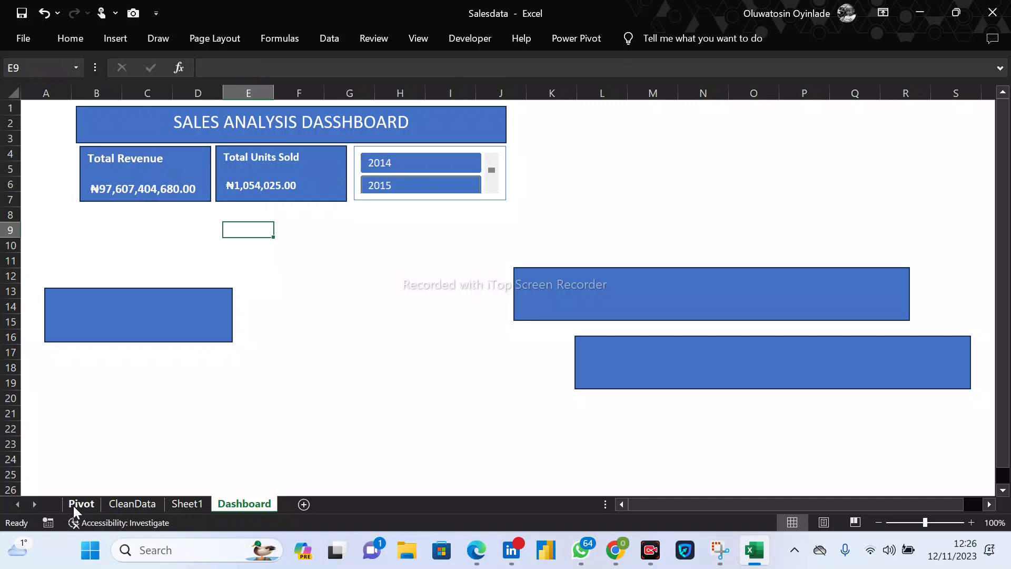
click(79, 505)
click(248, 175)
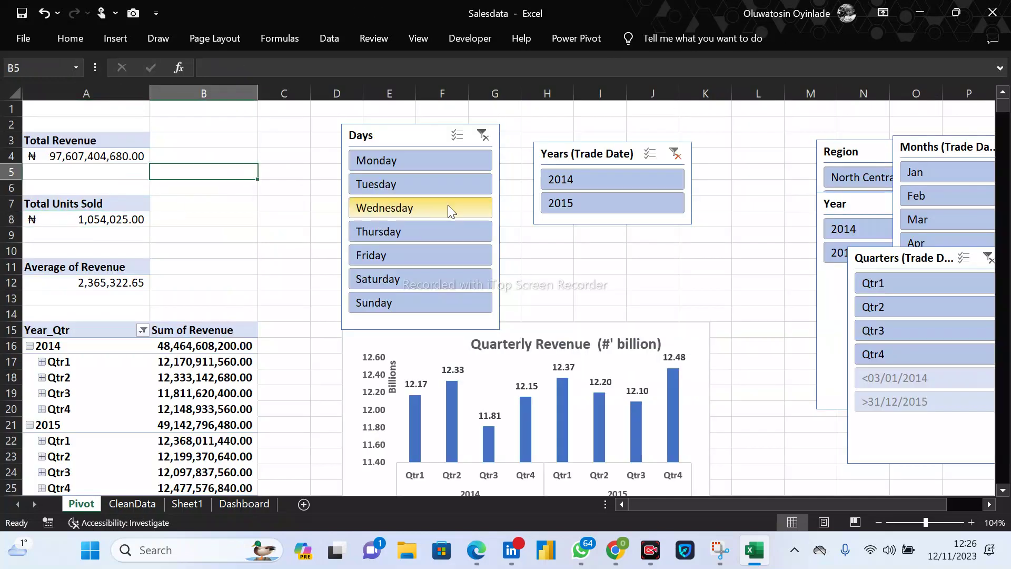
click(409, 134)
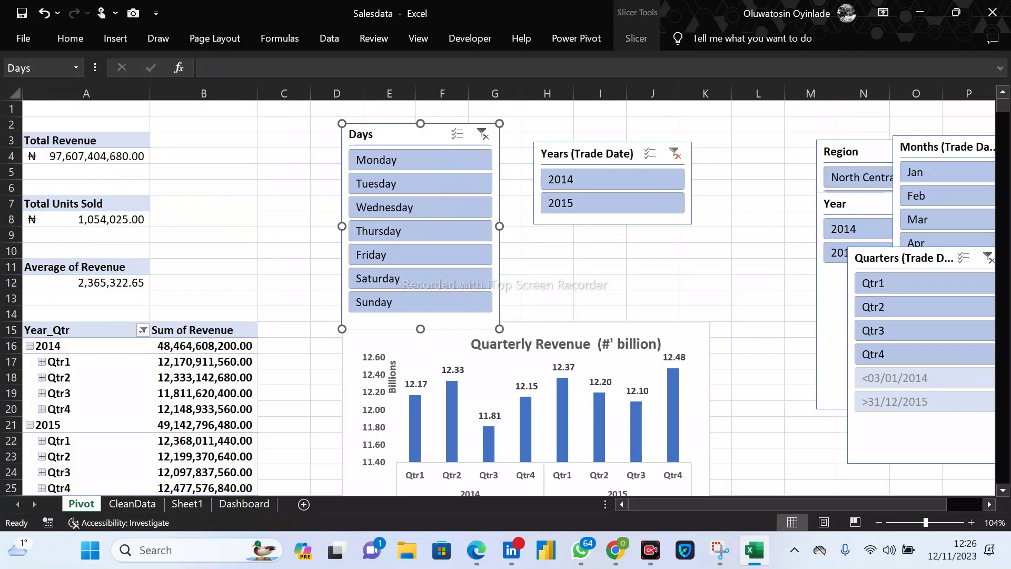
click(203, 377)
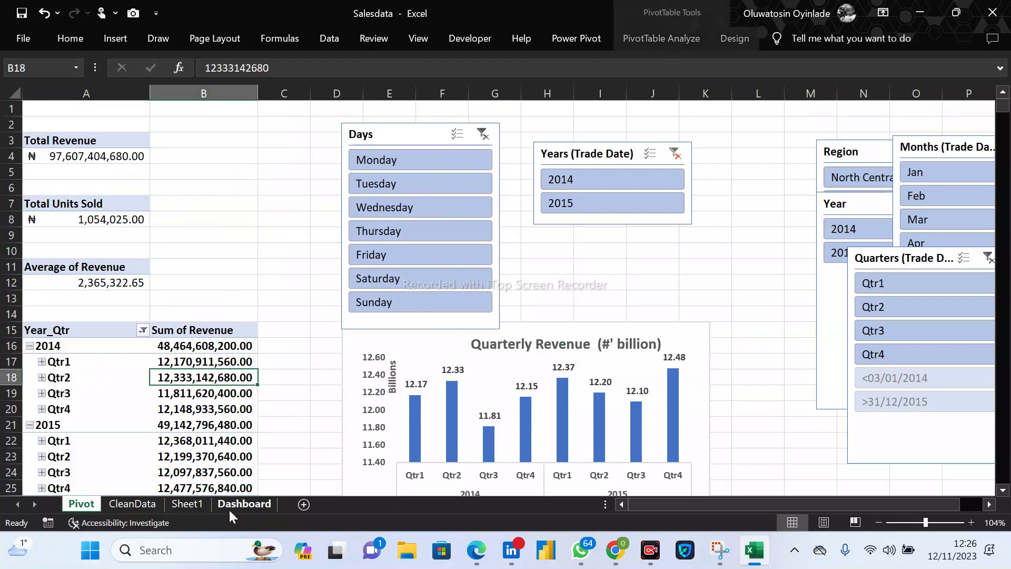
click(242, 504)
click(145, 174)
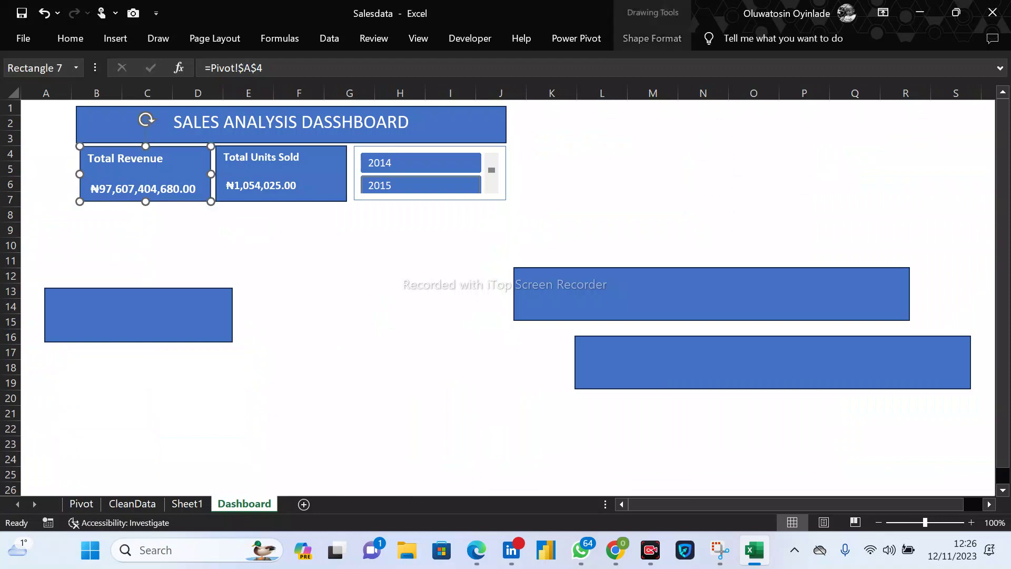
click(552, 184)
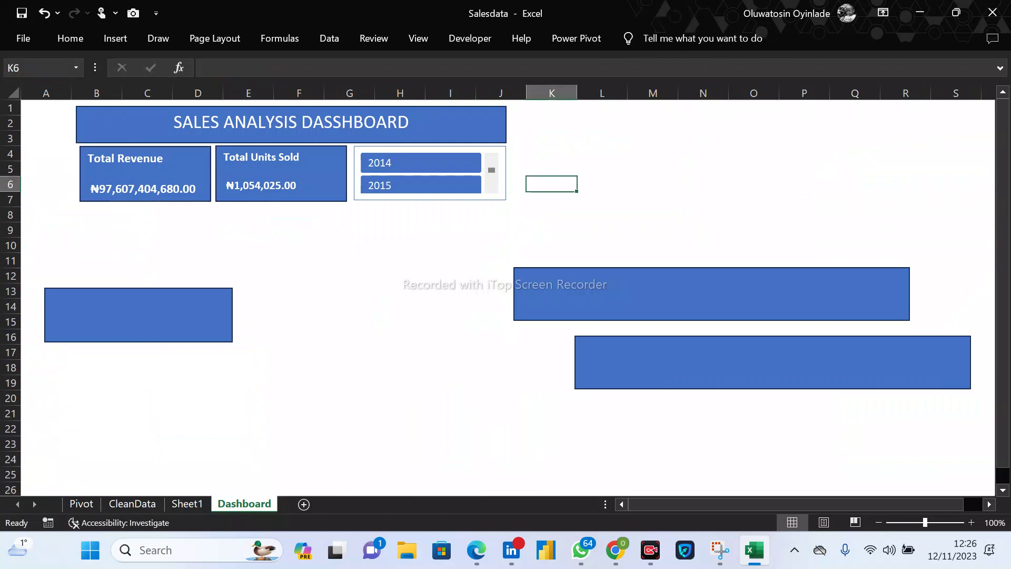
Realign the KPI boxes, move a blank rectangle up beneath them, and make the Years slicer taller to fit both years.
drag(138, 316, 161, 256)
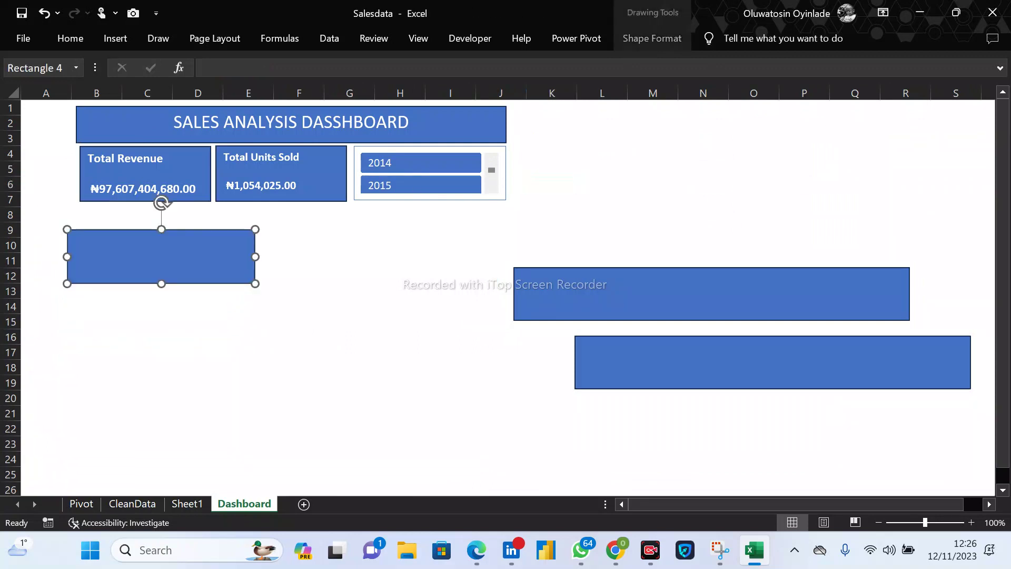
mouse_move(144, 174)
mouse_down()
mouse_move(132, 174)
mouse_move(141, 176)
mouse_up()
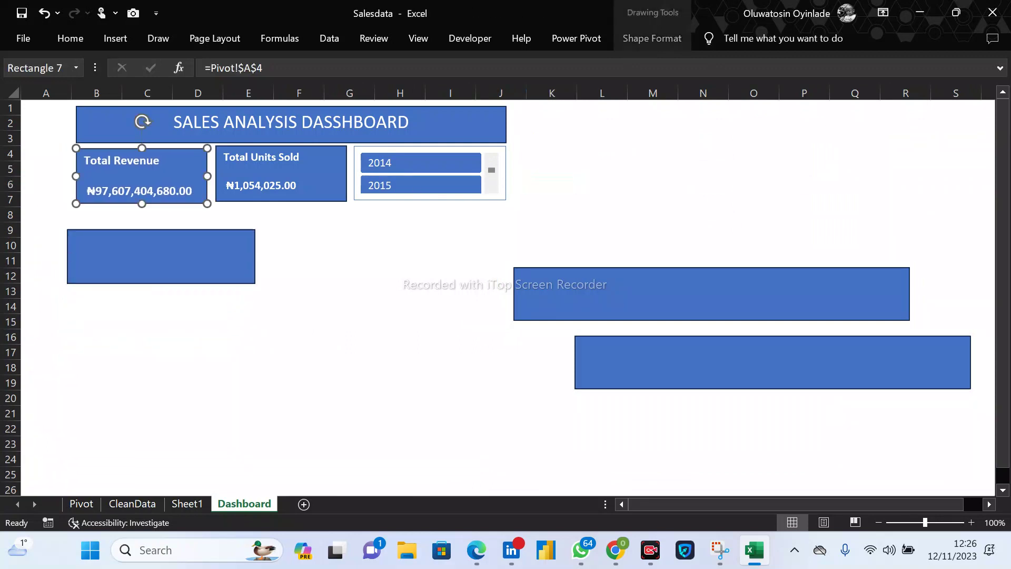
drag(281, 173, 279, 176)
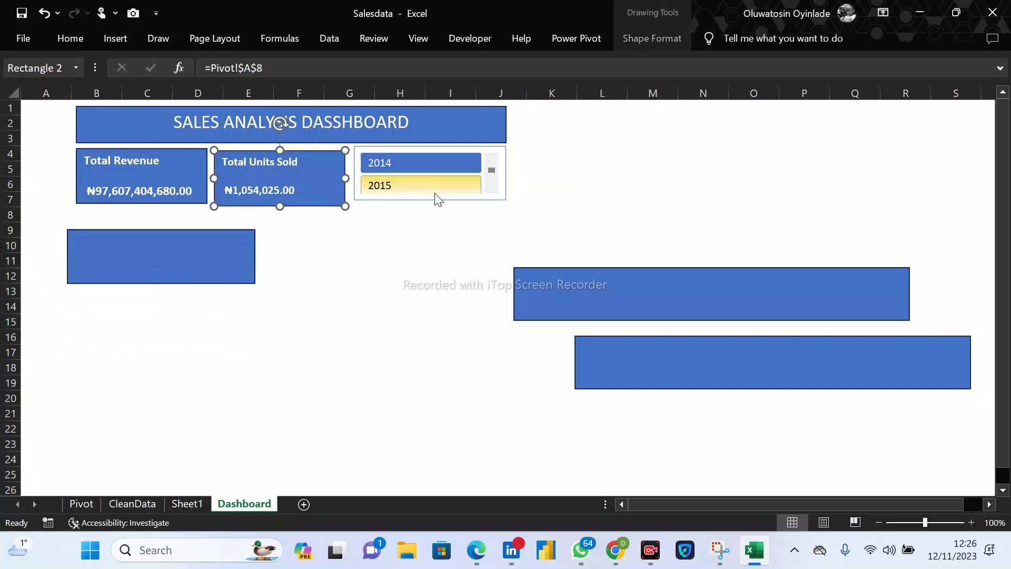
drag(431, 199, 429, 209)
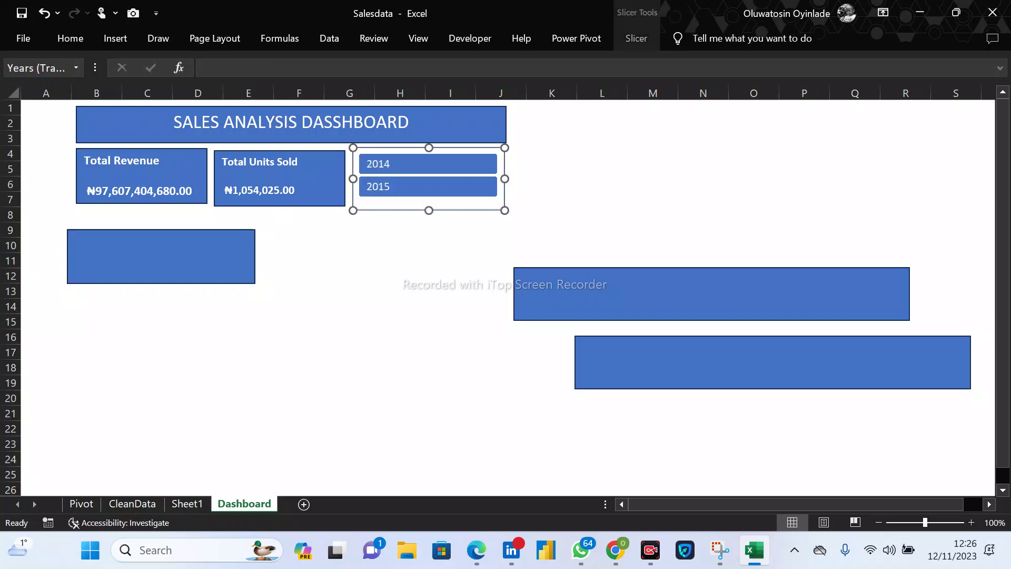
click(602, 214)
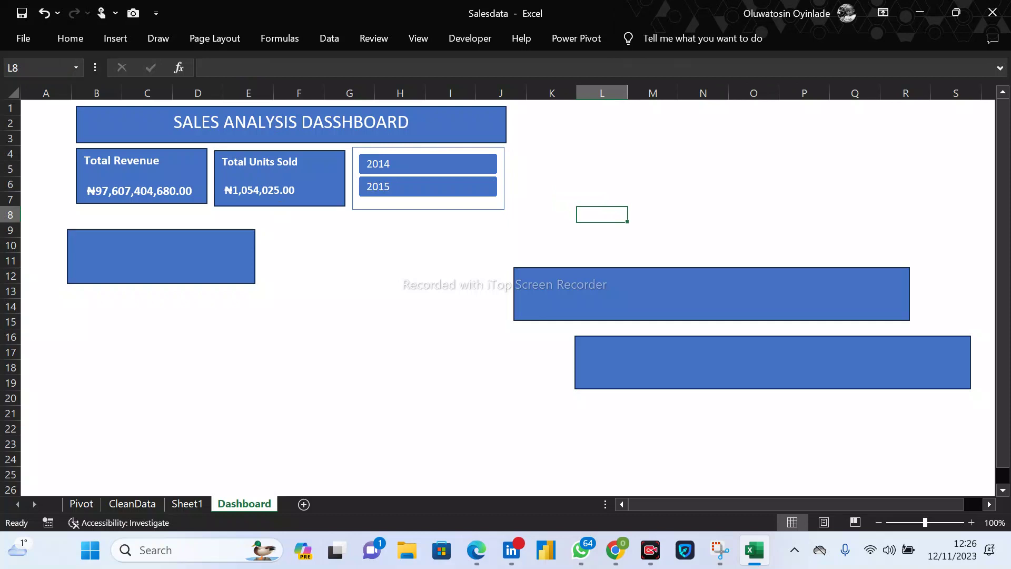
Place the blank rectangle directly below the KPI boxes, widen and heighten it into a chart panel, and move a spare rectangle away.
drag(161, 257, 173, 238)
drag(271, 239, 343, 239)
drag(211, 266, 212, 360)
drag(712, 293, 547, 241)
drag(740, 243, 966, 253)
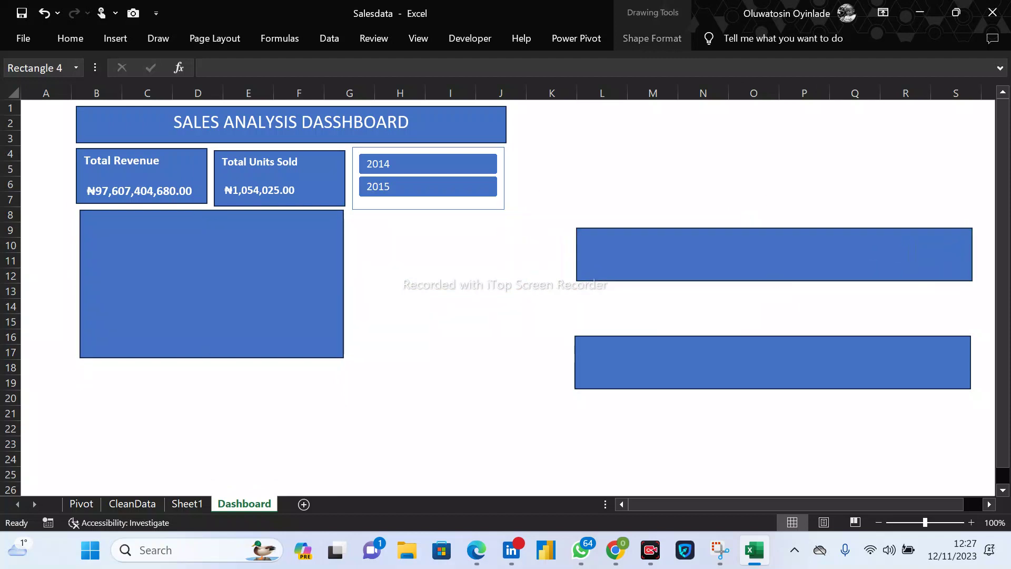
Duplicate the chart panel, place the copy beside the original below the Years slicer, and clear the spare rectangles out of the way.
click(212, 284)
key(ctrl+d)
drag(225, 295, 453, 276)
drag(596, 253, 803, 427)
drag(453, 276, 482, 285)
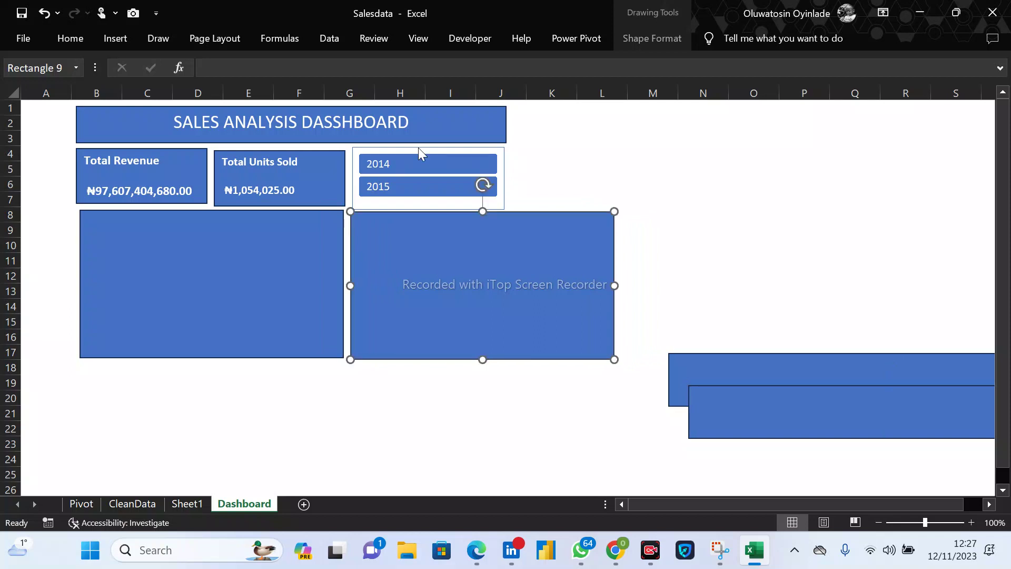
Correct the banner title to "SALES ANALYSIS DASHBOARD".
click(342, 125)
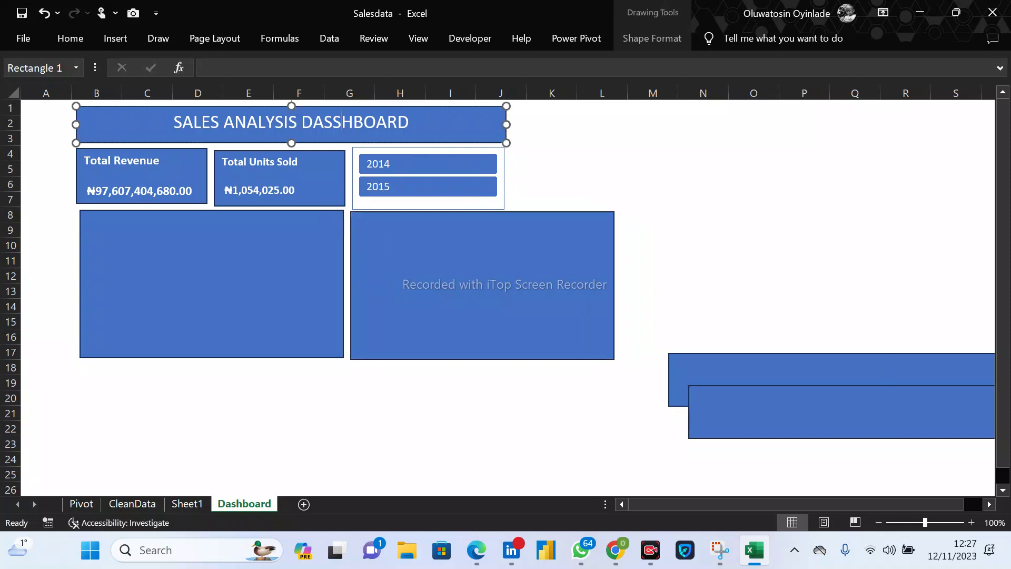
click(337, 123)
key(BackSpace)
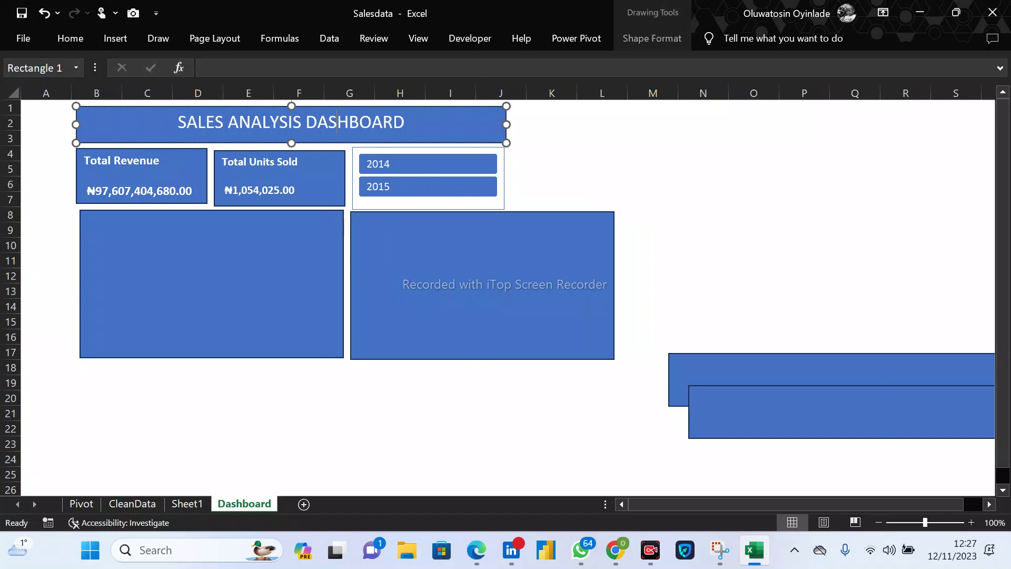
Nudge the title banner to line up with the KPI boxes and slicer below it.
key(Right)
key(Right)
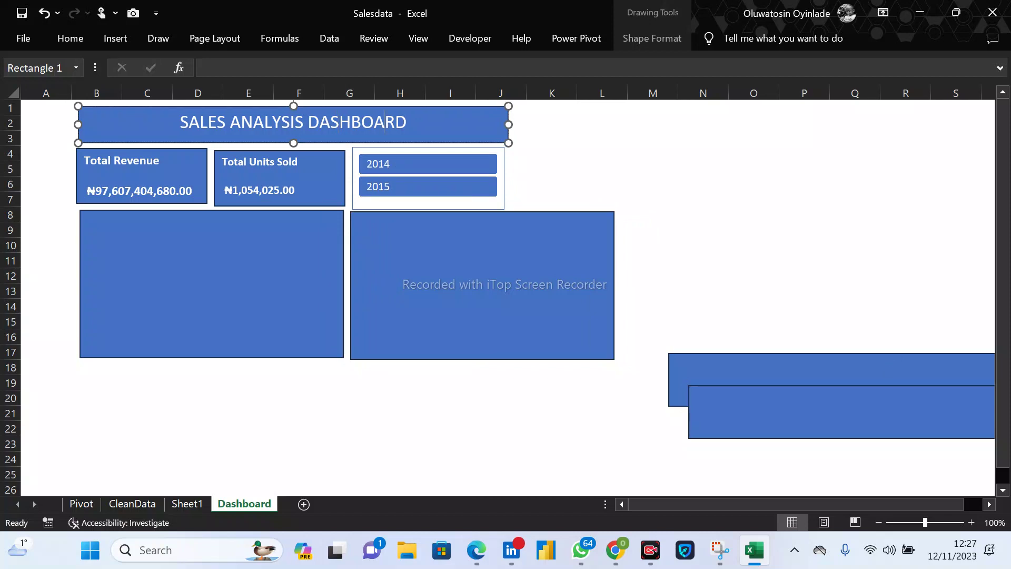
key(Down)
key(Down)
key(Down)
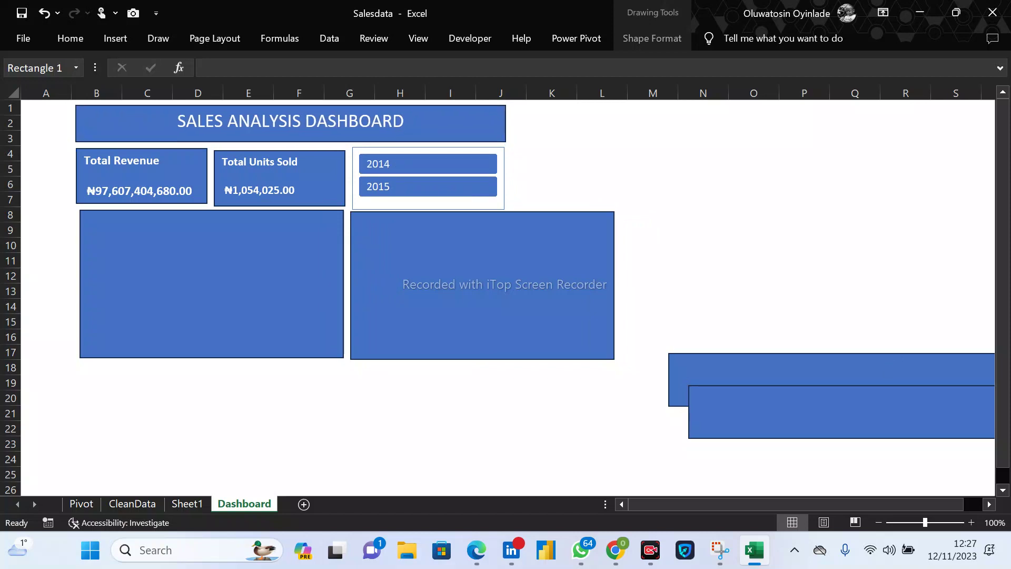
key(Left)
key(Left)
key(Left)
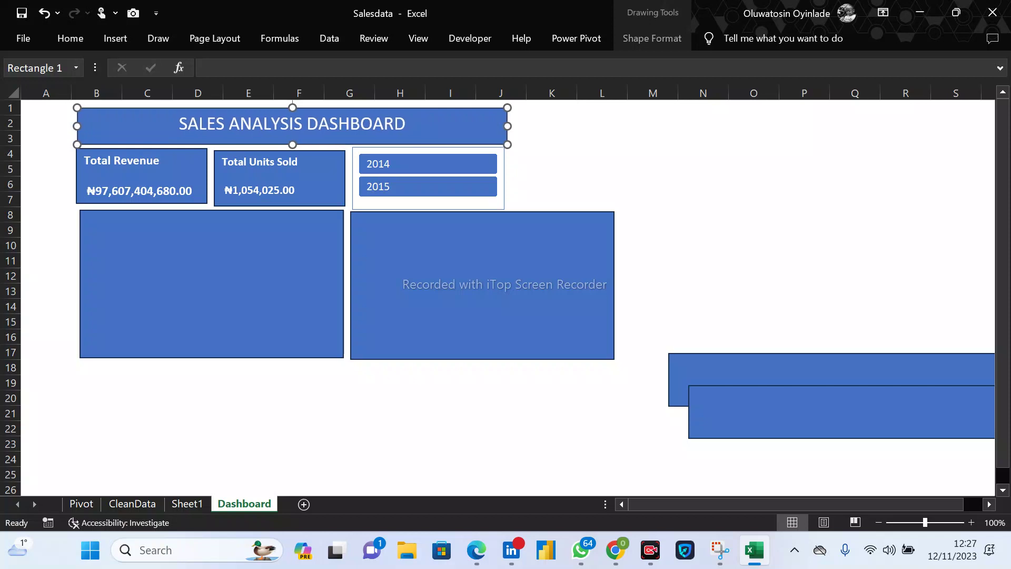
key(Up)
Set the banner title's font size to 22 and realign the banner with the Total Revenue box.
double_click(188, 123)
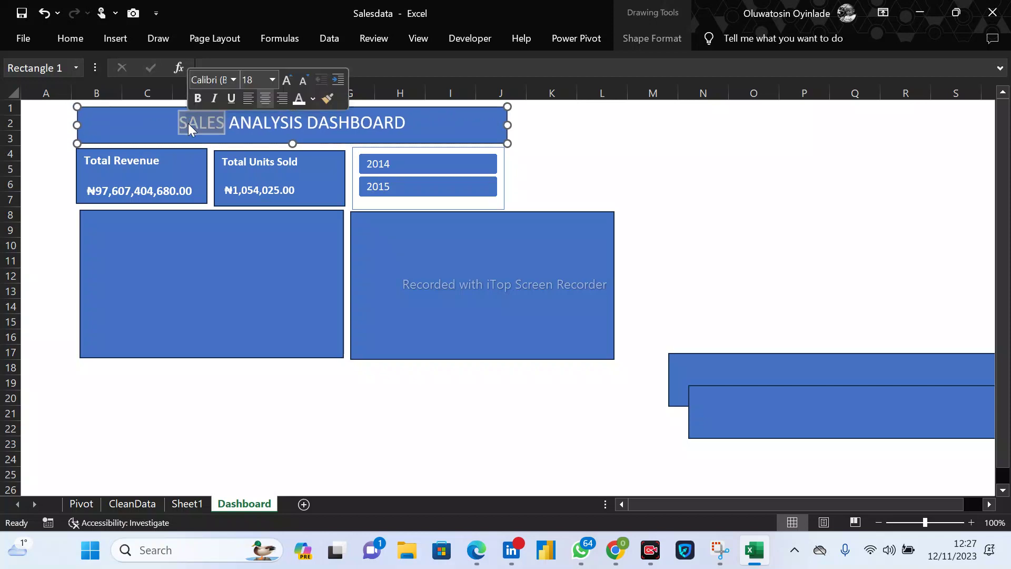
key(shift+End)
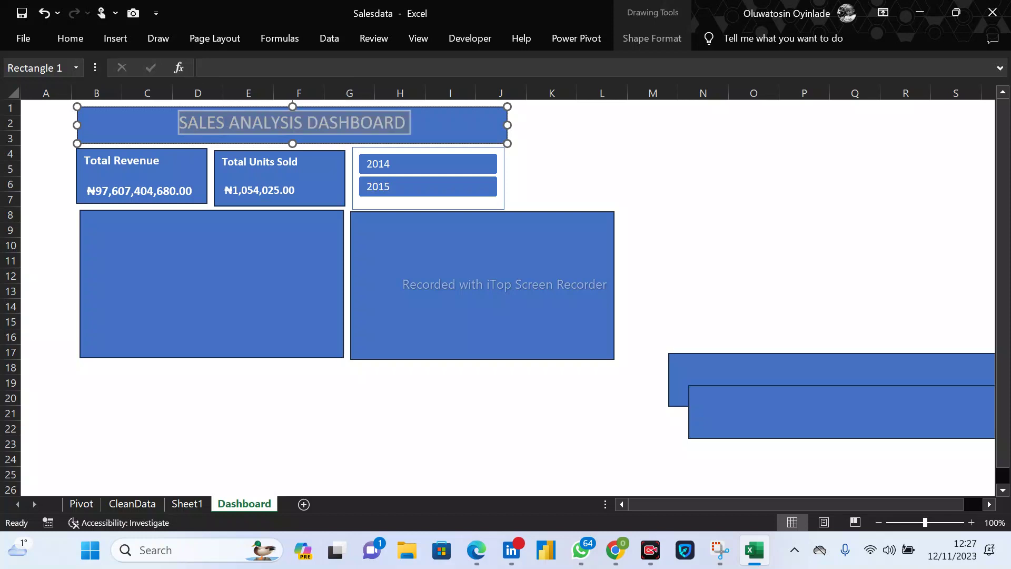
click(71, 39)
click(183, 68)
text(22)
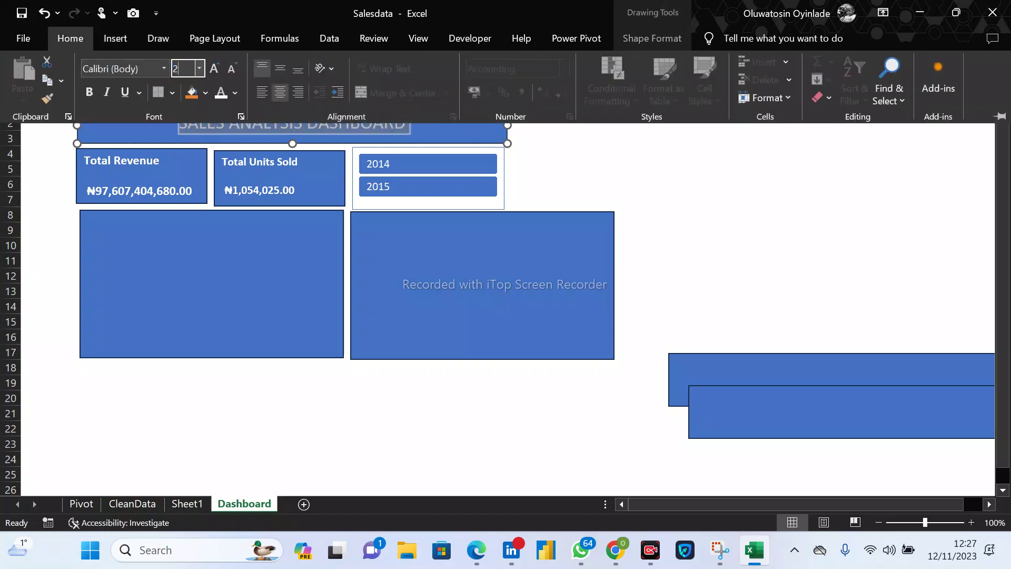
key(Return)
click(642, 181)
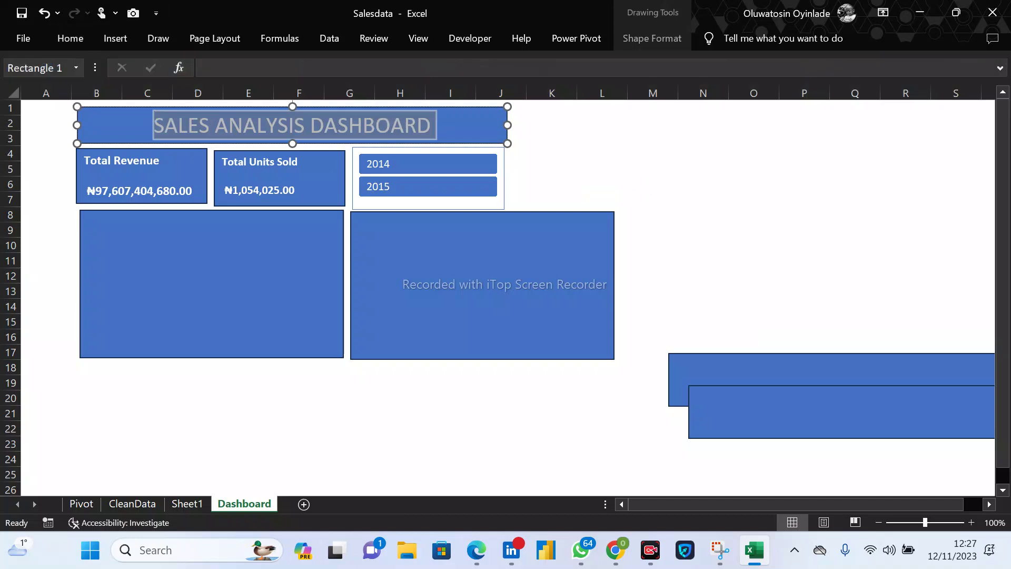
click(603, 138)
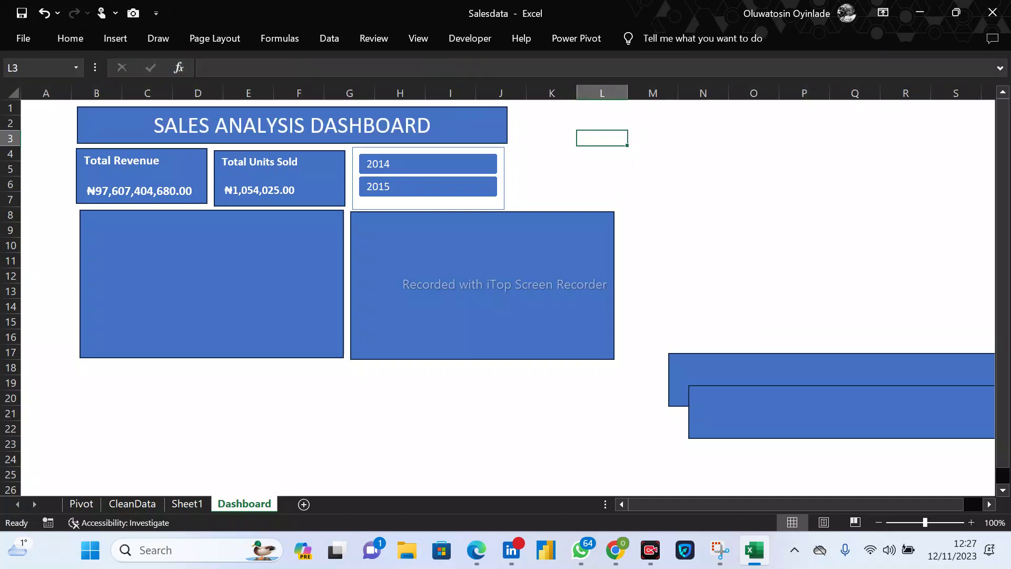
mouse_move(422, 126)
mouse_down()
mouse_move(542, 144)
mouse_move(440, 119)
mouse_move(424, 128)
mouse_up()
drag(295, 128, 291, 126)
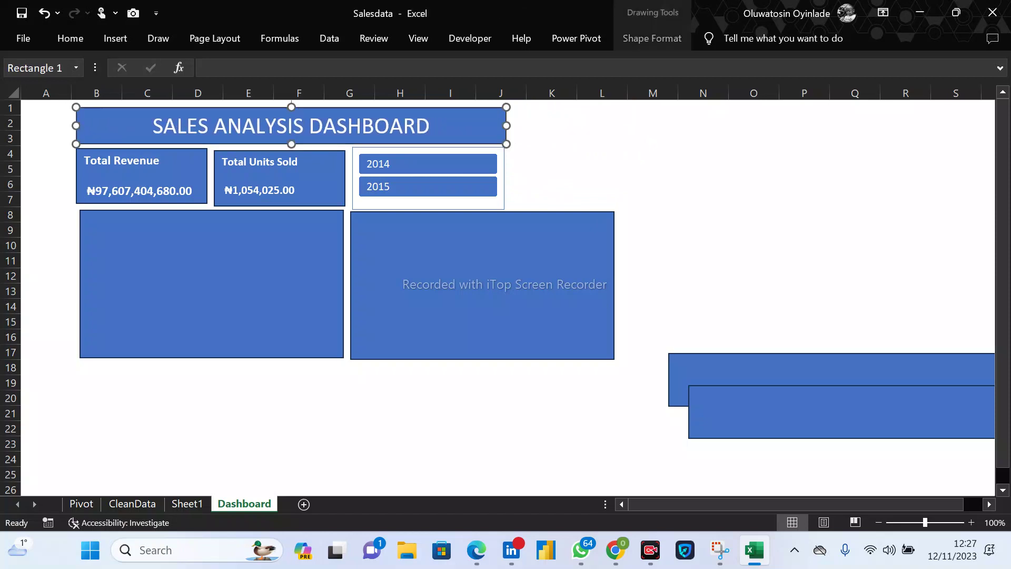
Make the whole banner title bold.
double_click(163, 125)
key(ctrl+a)
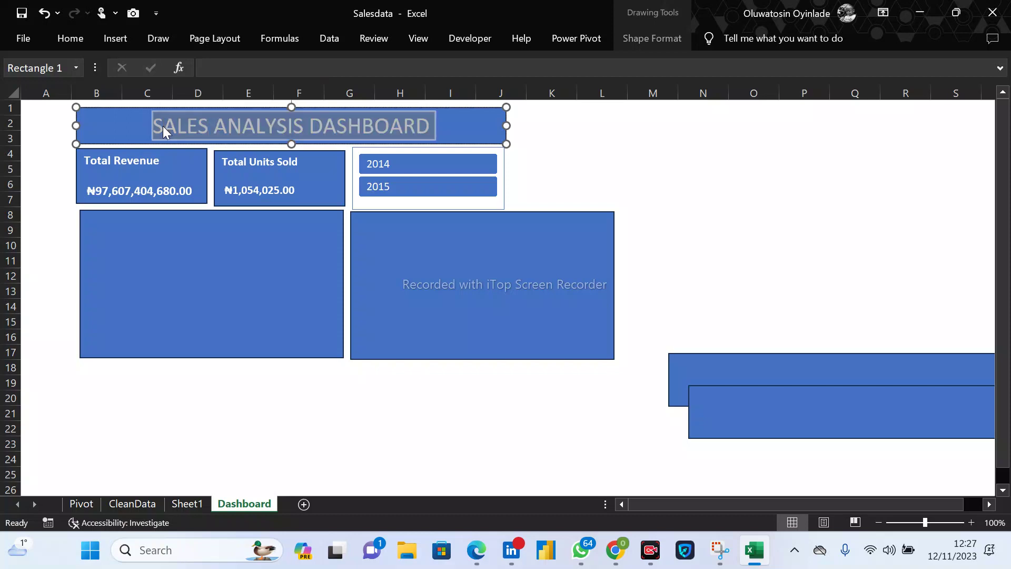
click(77, 33)
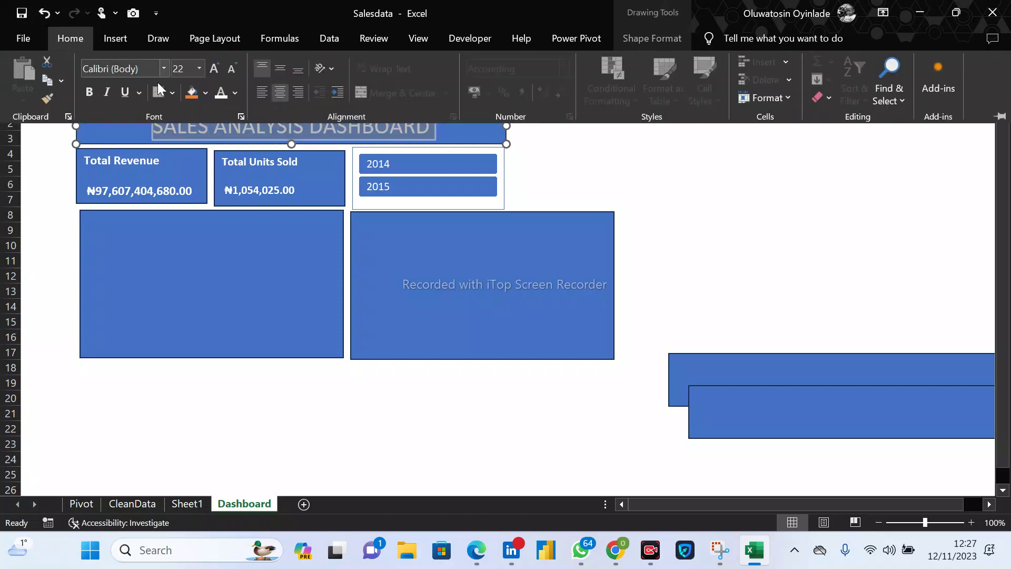
click(88, 92)
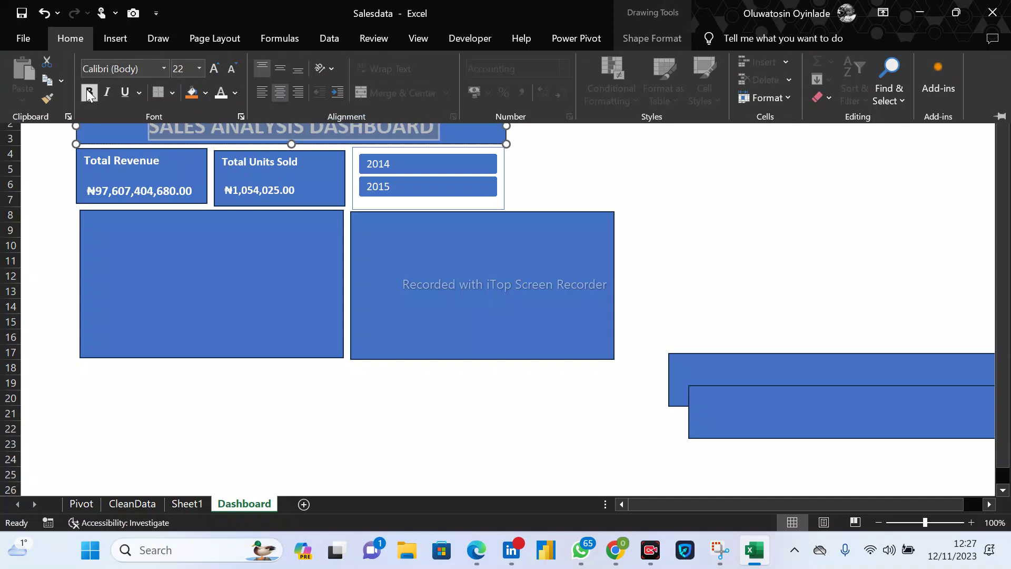
Realign the first chart panel and the Total Units Sold box so they sit evenly beside and below the Total Revenue box.
click(174, 275)
drag(174, 275, 184, 280)
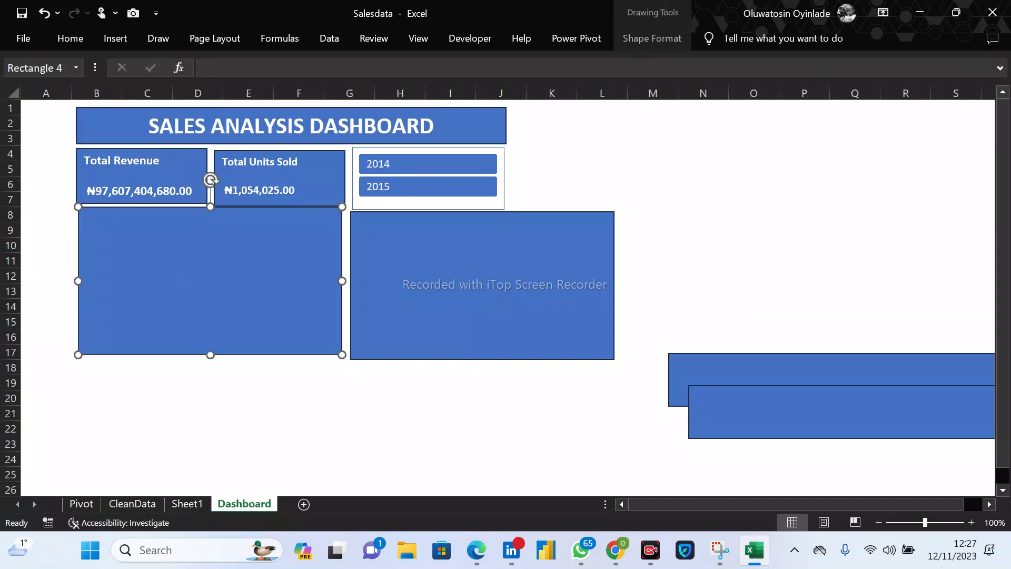
click(280, 198)
drag(281, 198, 278, 196)
drag(184, 280, 182, 282)
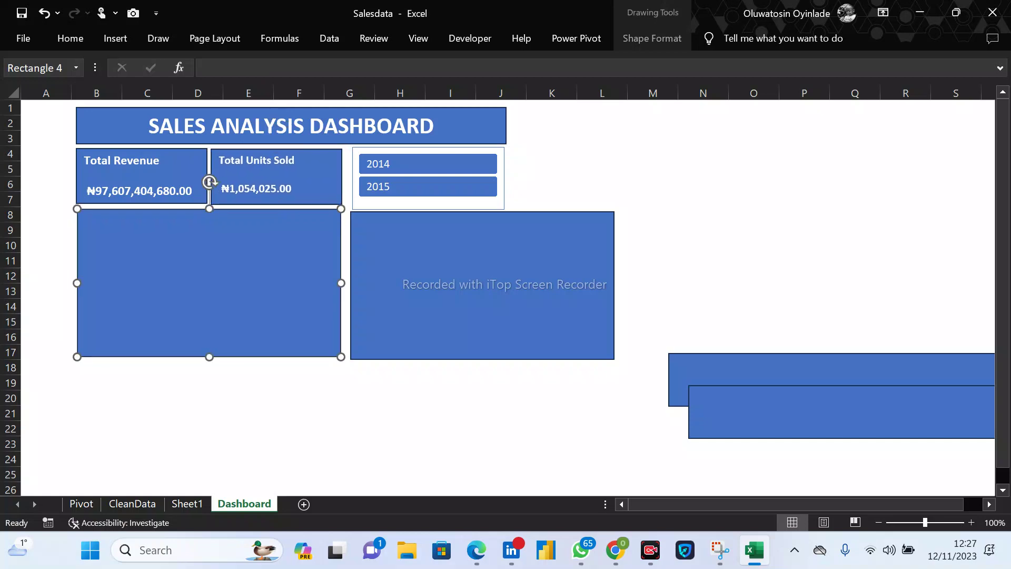
Open the Pivot sheet containing the Quarterly Revenue chart.
click(81, 505)
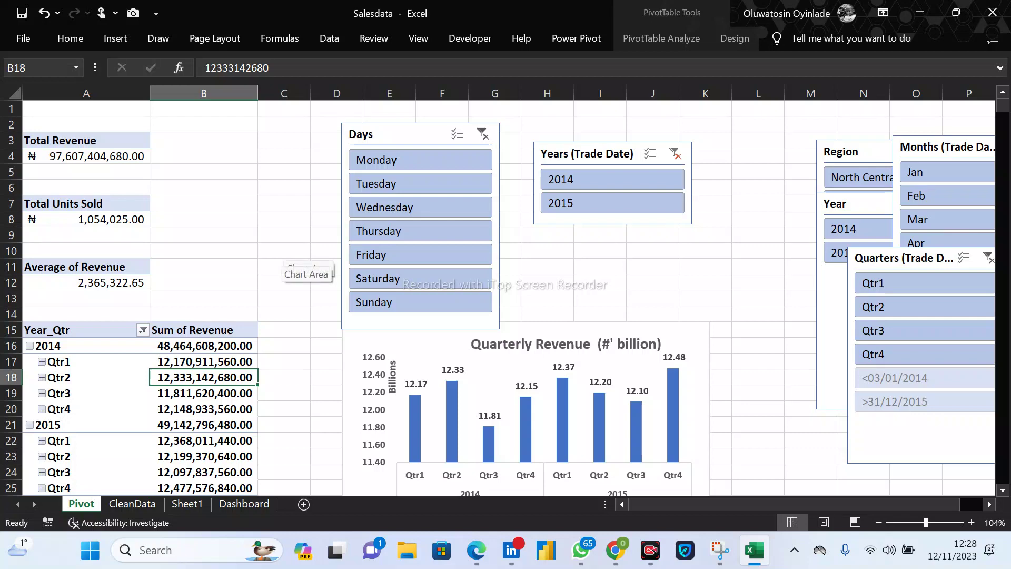
Set the font size of the Quarterly Revenue chart's title to 12 on the Pivot sheet.
scroll(284, 266, down, 3)
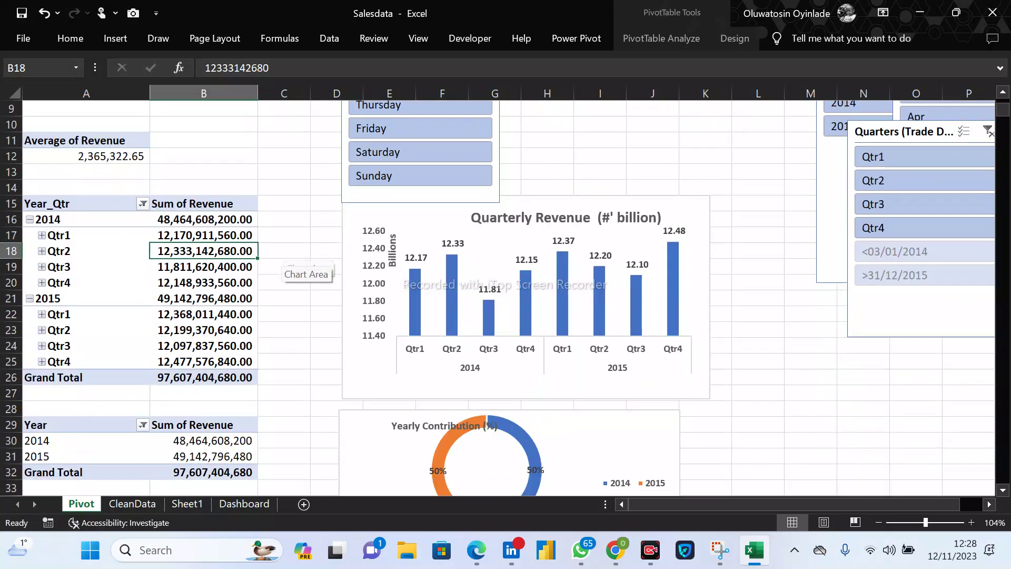
click(521, 217)
click(521, 217)
click(521, 217)
key(ctrl+a)
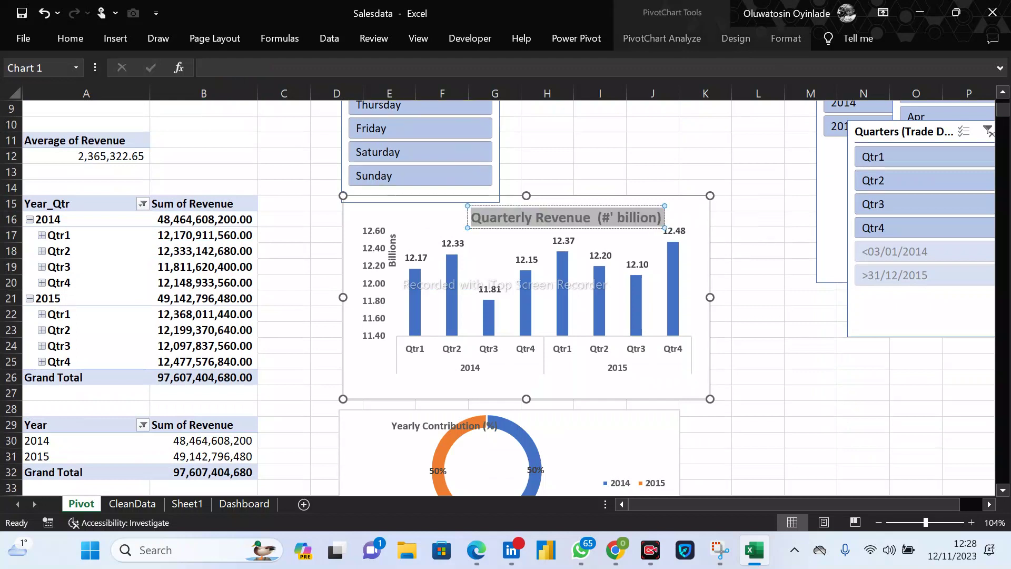
click(80, 35)
click(181, 68)
text(12)
key(Return)
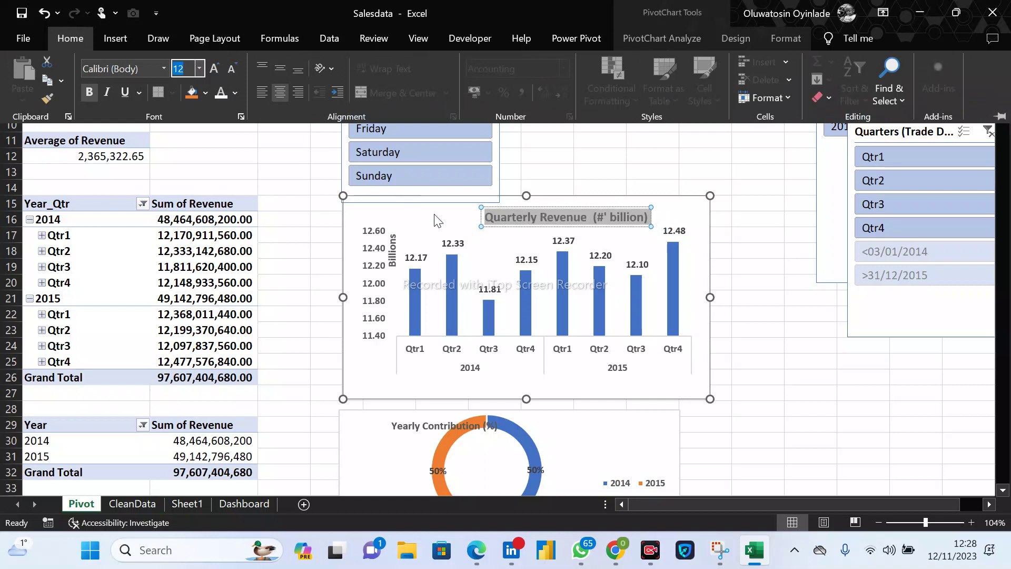
click(502, 246)
click(638, 265)
key(Escape)
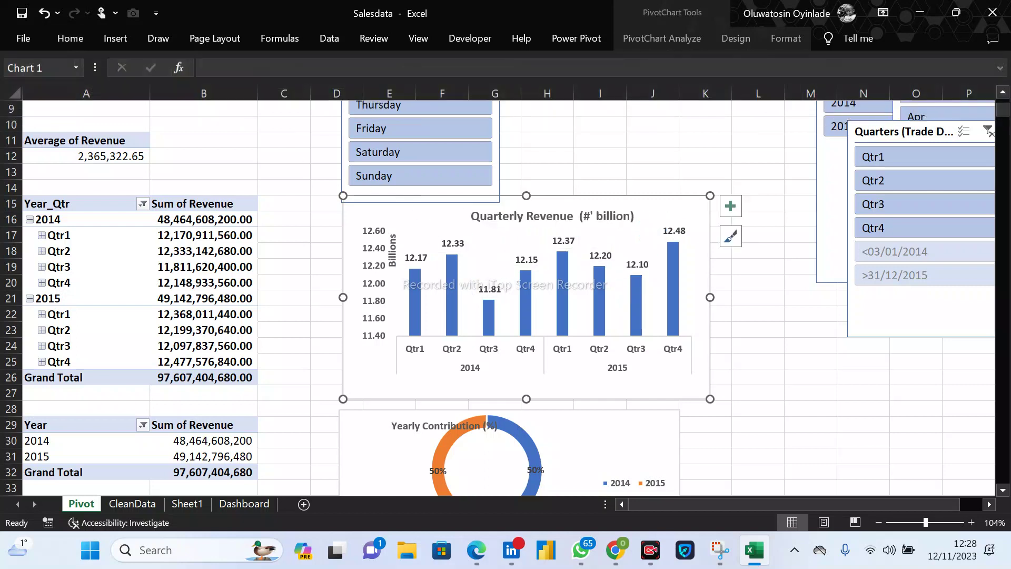
Copy the Quarterly Revenue chart onto the Dashboard sheet and shrink it to fit over the rectangle below the total cards.
right_click(679, 212)
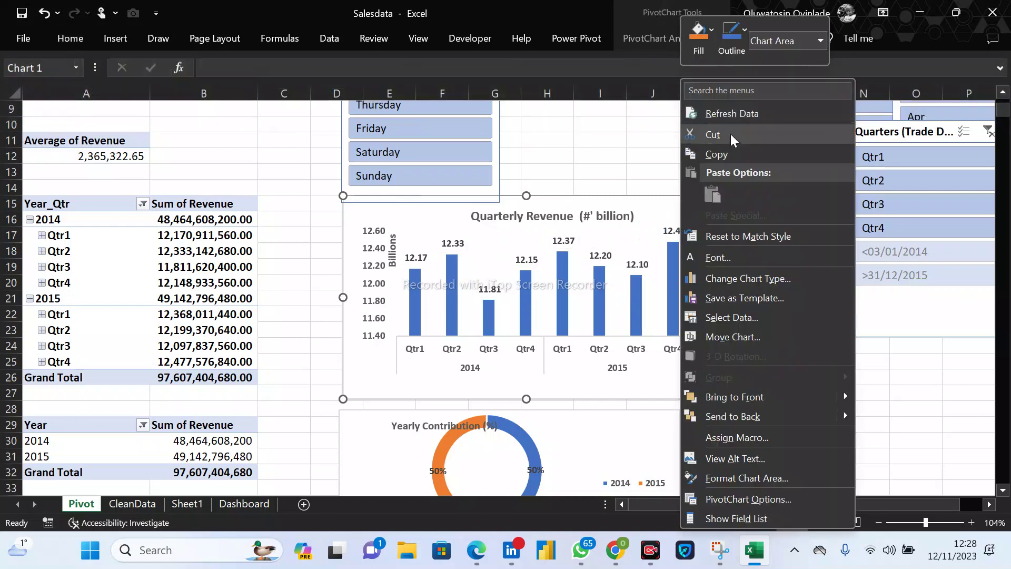
click(731, 152)
click(244, 504)
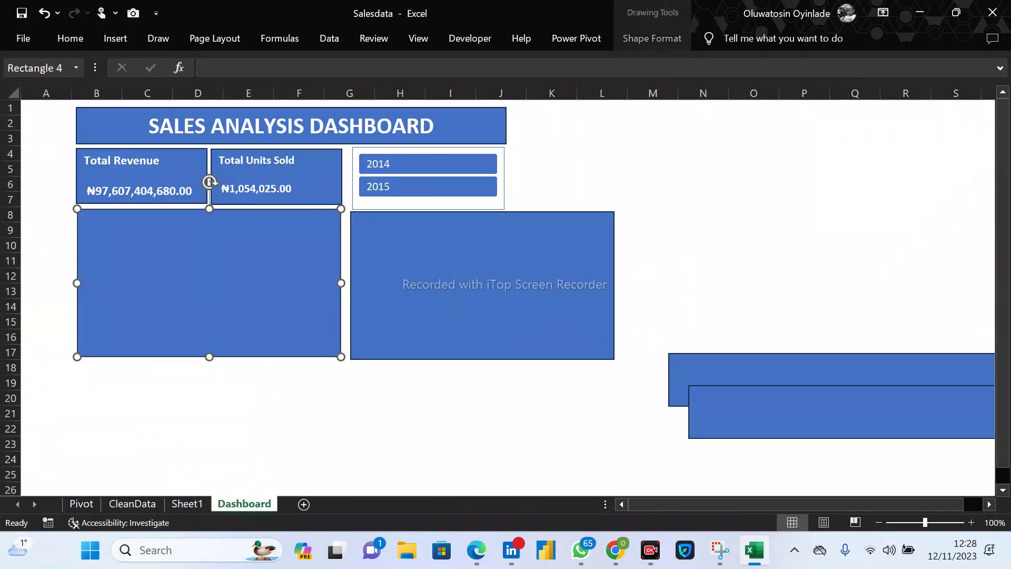
right_click(210, 181)
click(235, 268)
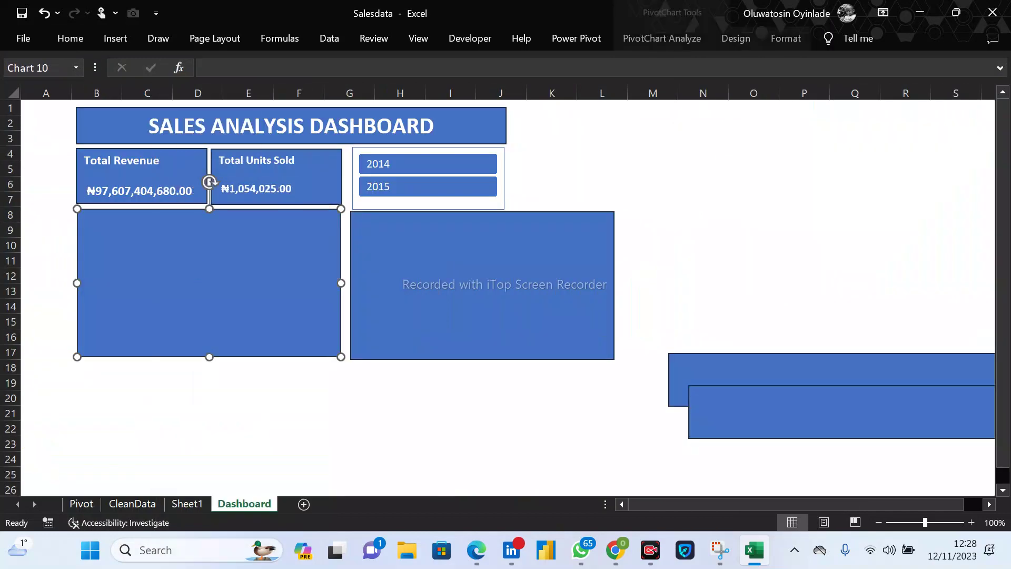
drag(433, 407, 362, 364)
Shift the empty second rectangle aside, slide the chart off its backing rectangle and widen that backing rectangle.
mouse_move(453, 287)
mouse_down()
mouse_move(471, 297)
mouse_move(472, 288)
mouse_up()
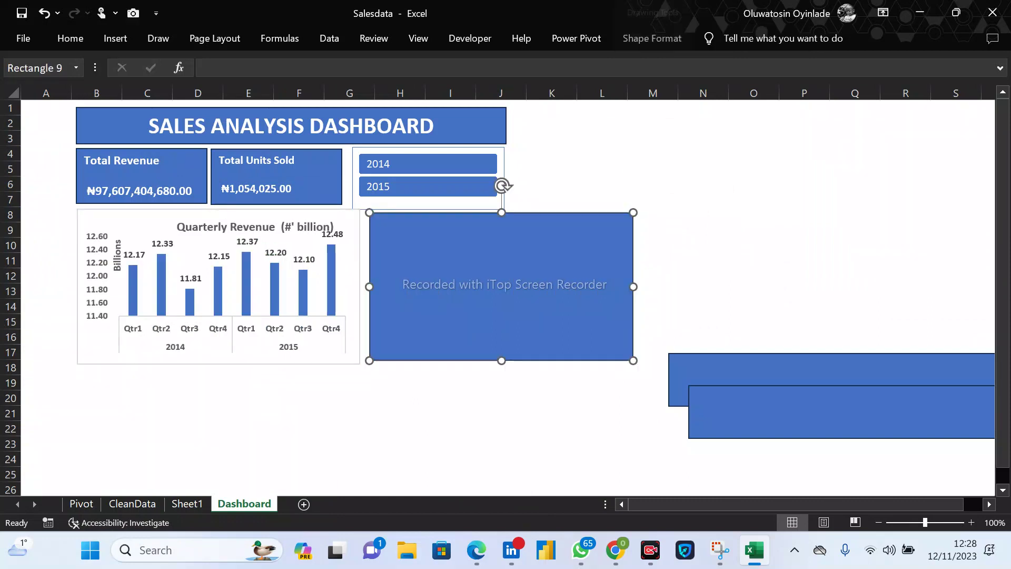
drag(147, 224, 126, 315)
click(209, 256)
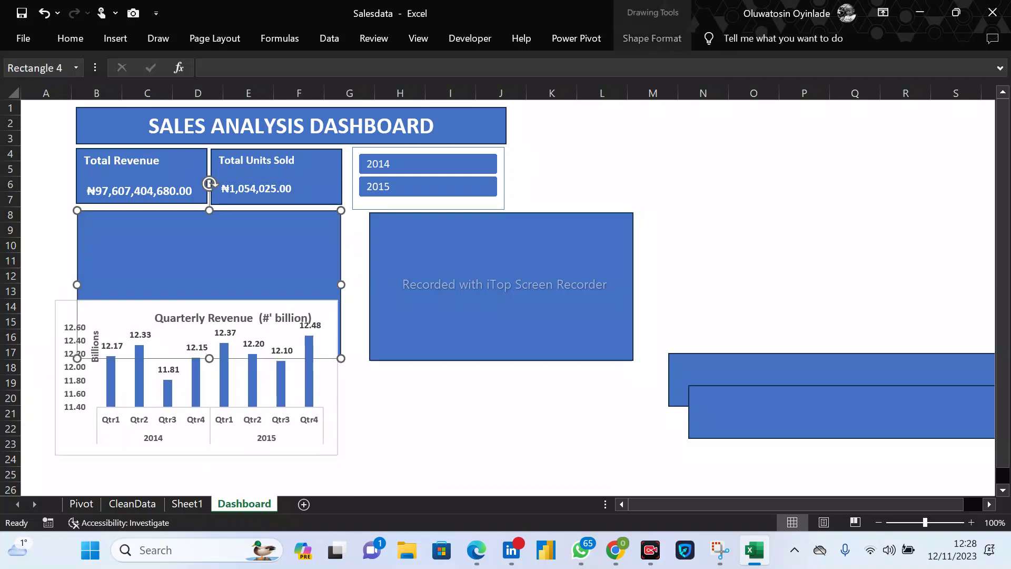
drag(341, 285, 380, 284)
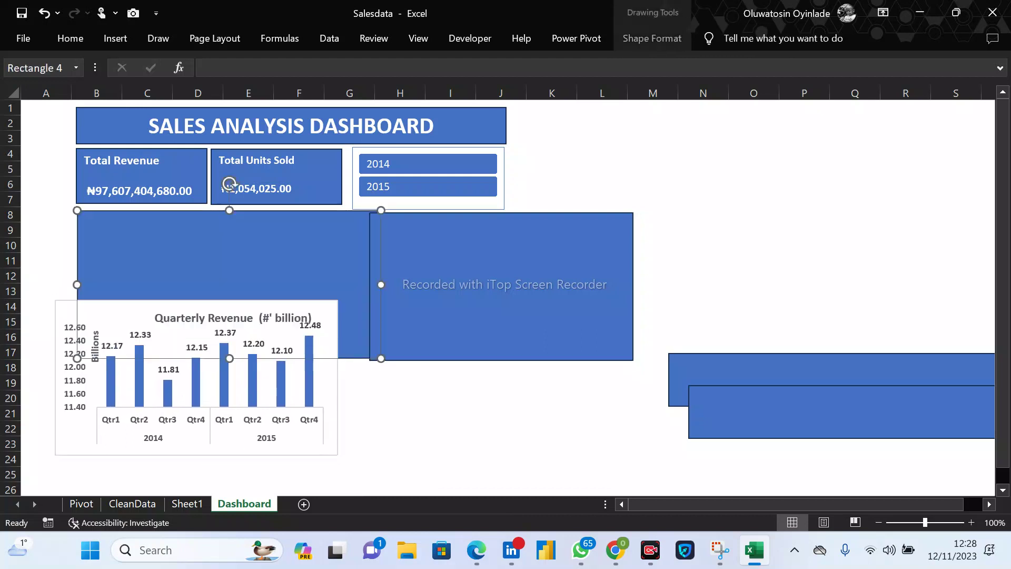
Move the Quarterly Revenue chart back up over its backing rectangle, directly below the total cards.
drag(232, 311, 227, 216)
drag(217, 370, 217, 370)
click(349, 383)
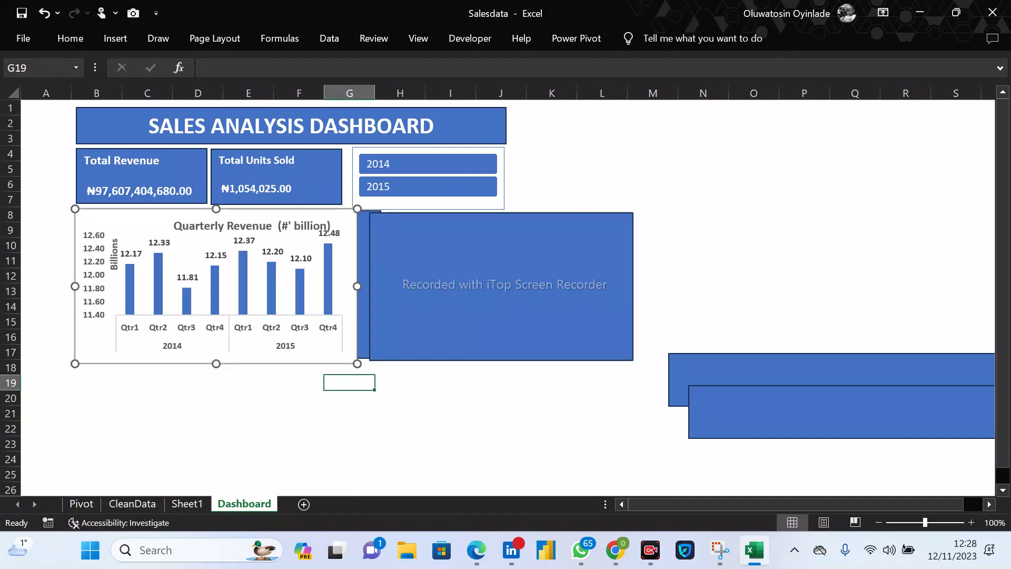
click(321, 359)
Delete the empty rectangle beside the chart and the backing rectangle behind it.
drag(502, 287, 503, 286)
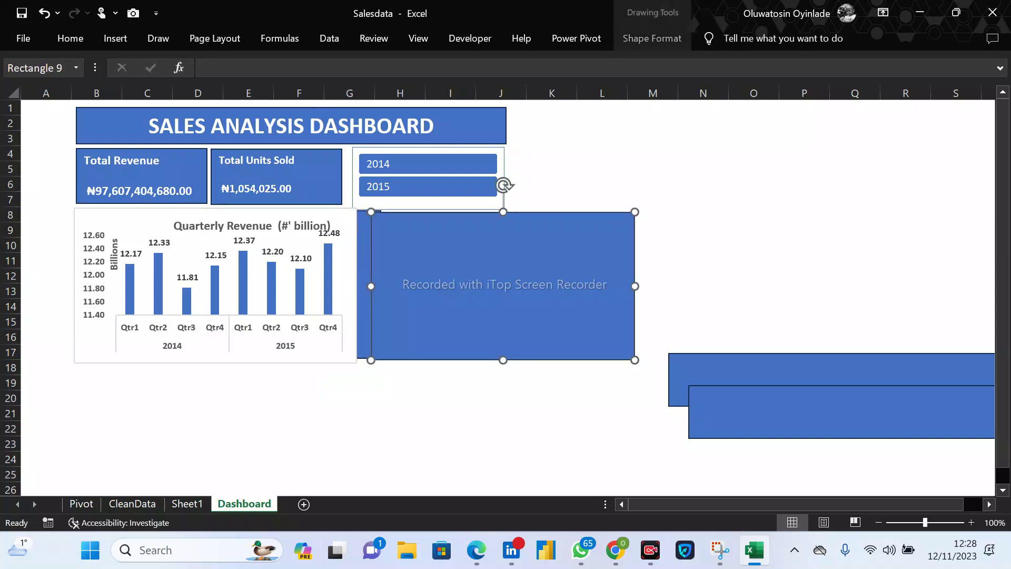
drag(503, 221, 785, 217)
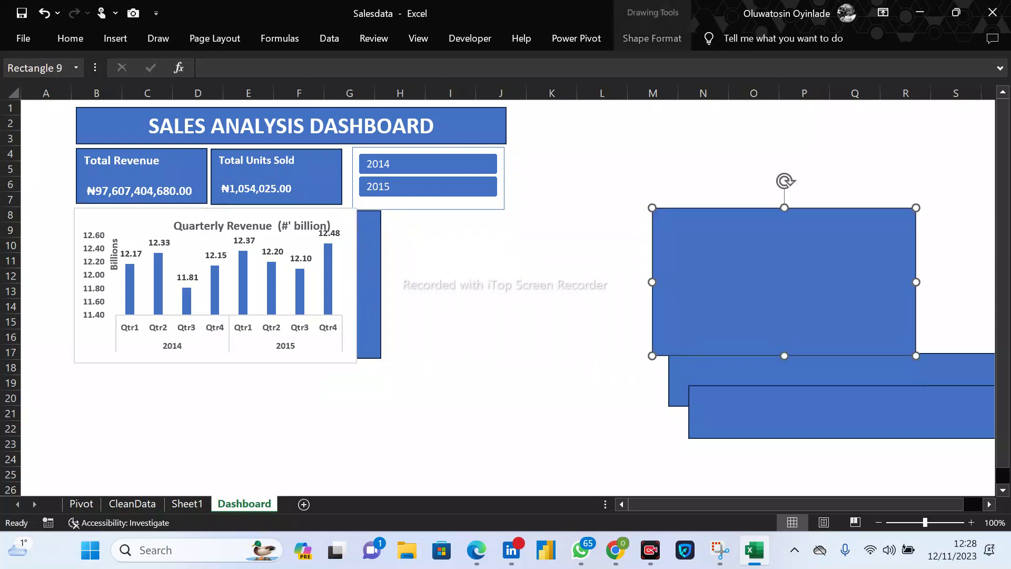
click(369, 257)
key(Delete)
drag(748, 249, 748, 249)
key(Delete)
click(400, 245)
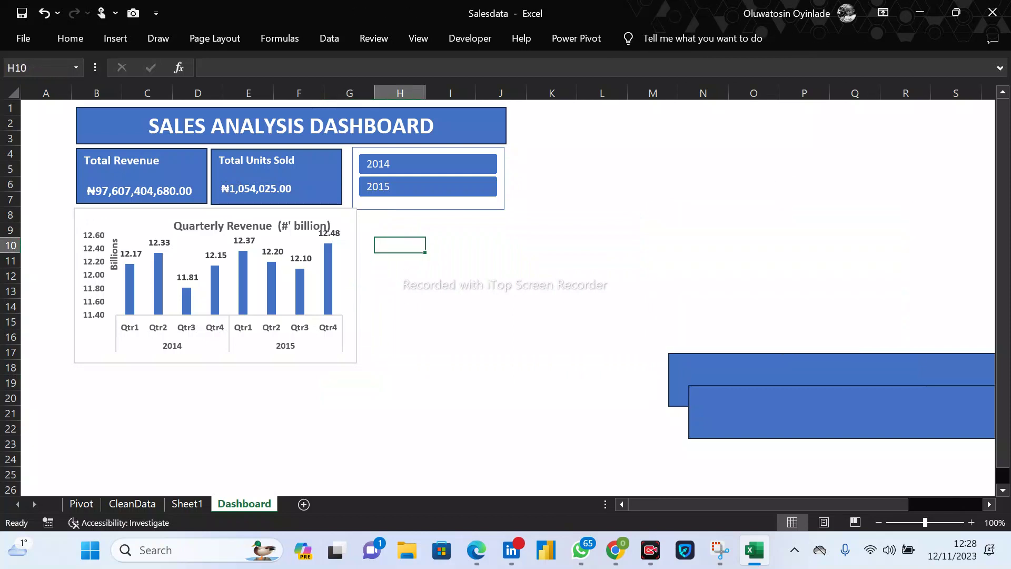
Move the two long spare rectangles up into columns K to S and filter the dashboard to 2014.
drag(790, 369, 705, 151)
drag(780, 413, 657, 239)
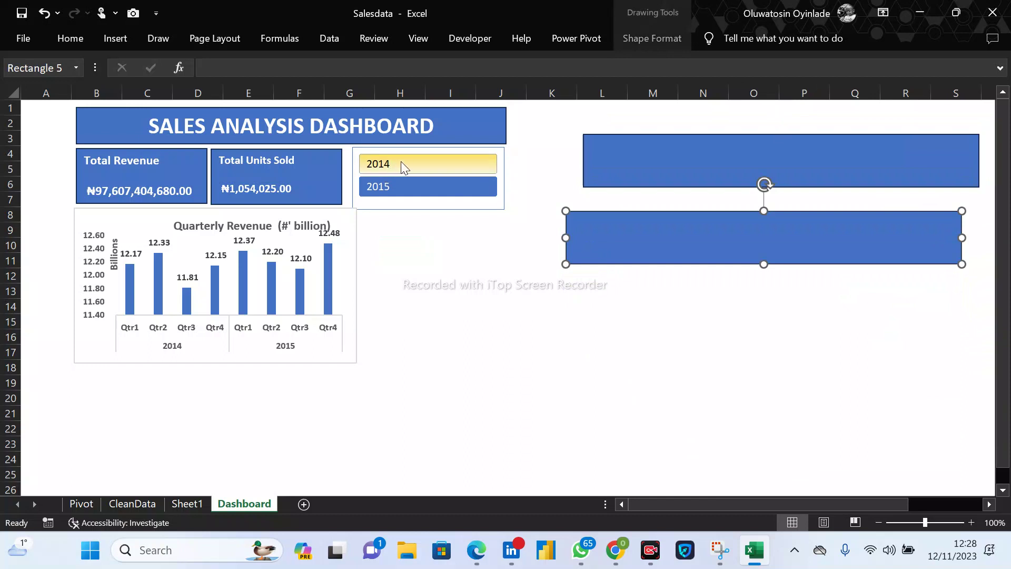
click(429, 164)
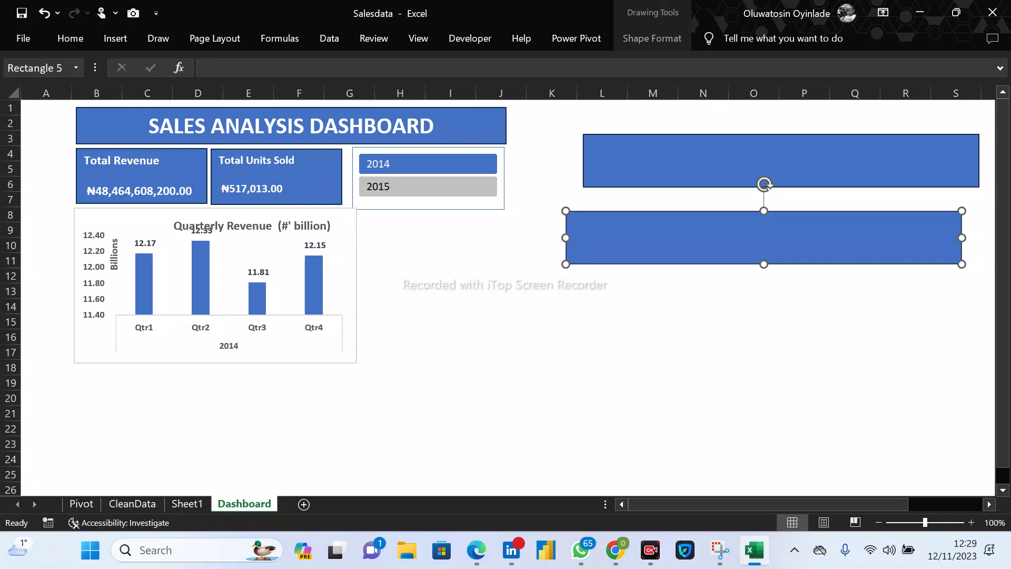
Remove the naira symbol from Total Units Sold in cell A8 of the Pivot sheet by applying the General format.
drag(285, 176, 286, 176)
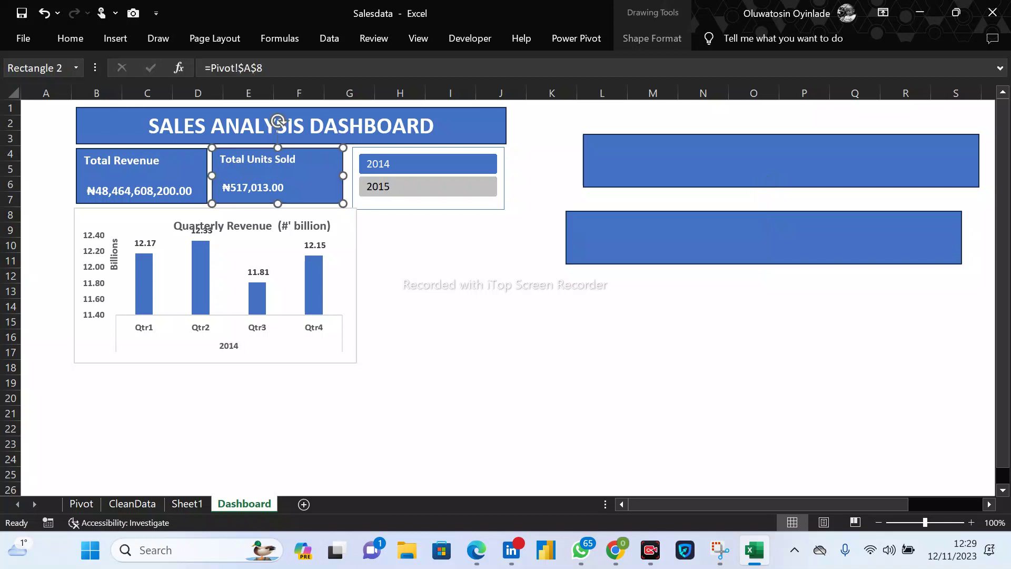
click(81, 504)
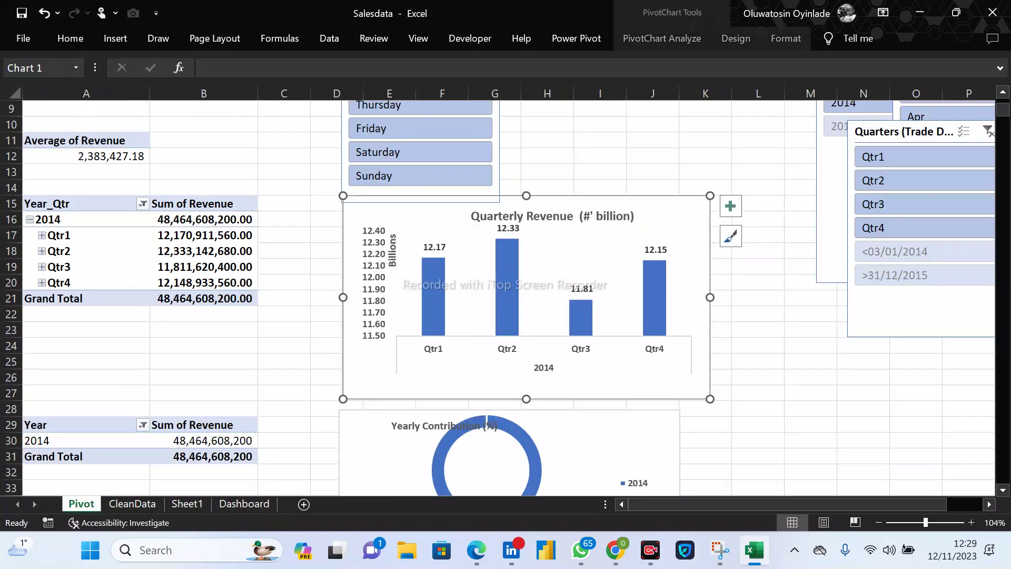
scroll(509, 297, up, 3)
click(86, 219)
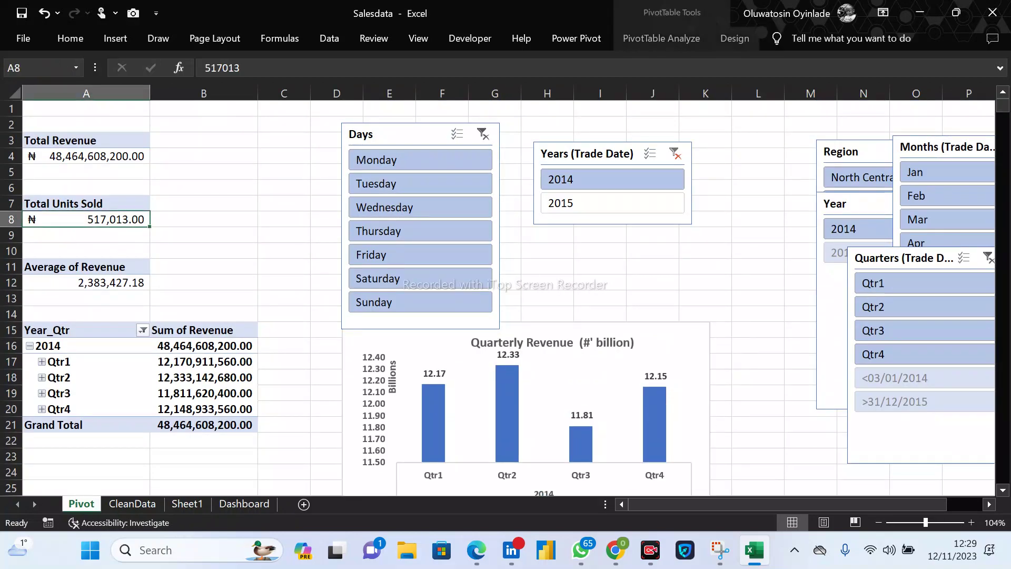
click(99, 45)
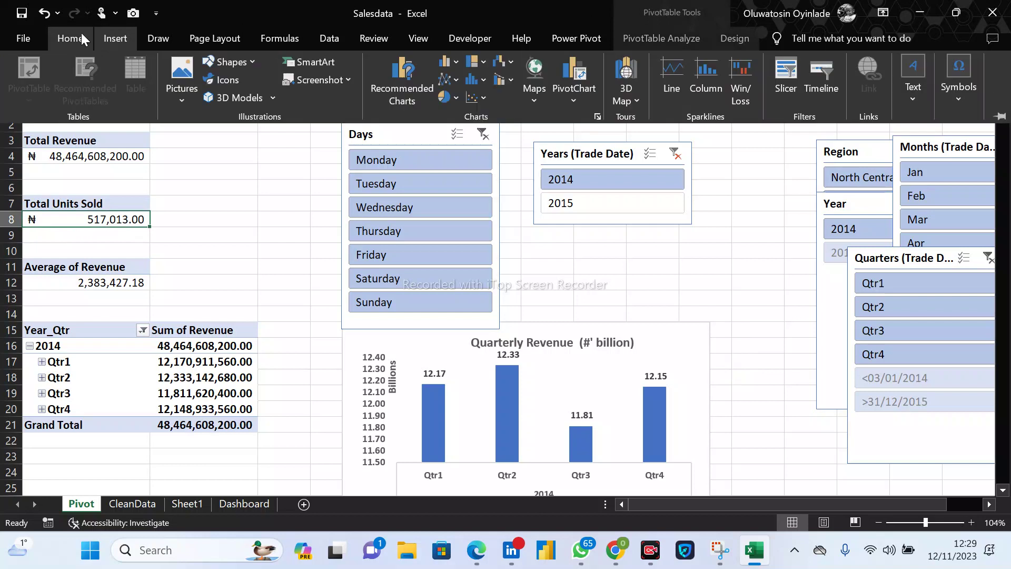
click(81, 33)
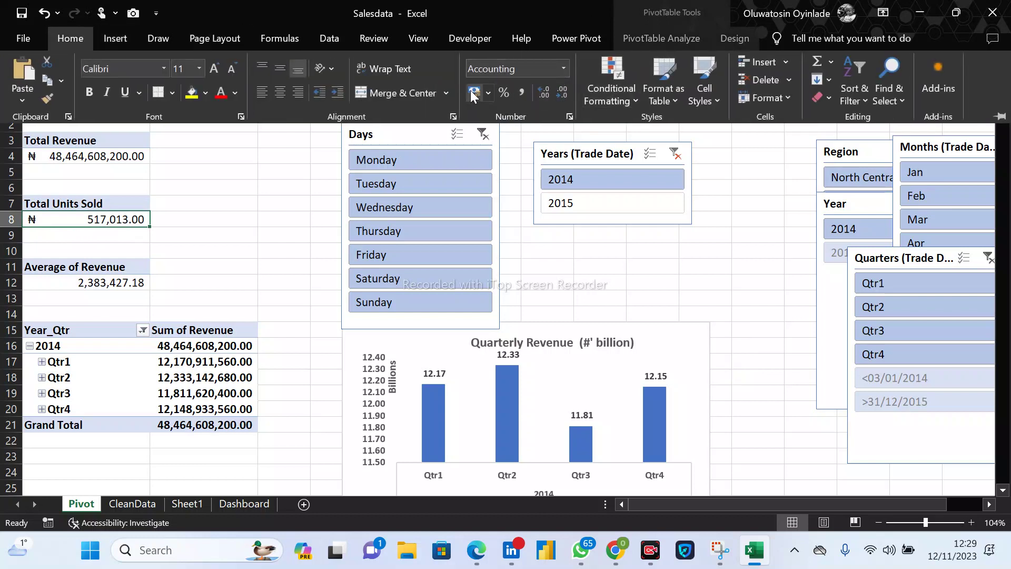
click(490, 92)
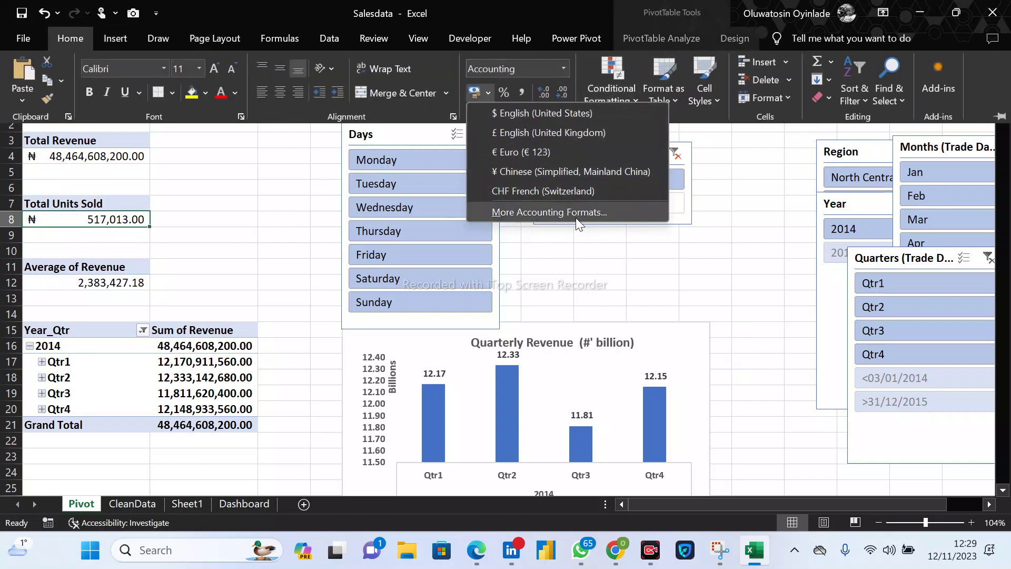
click(593, 211)
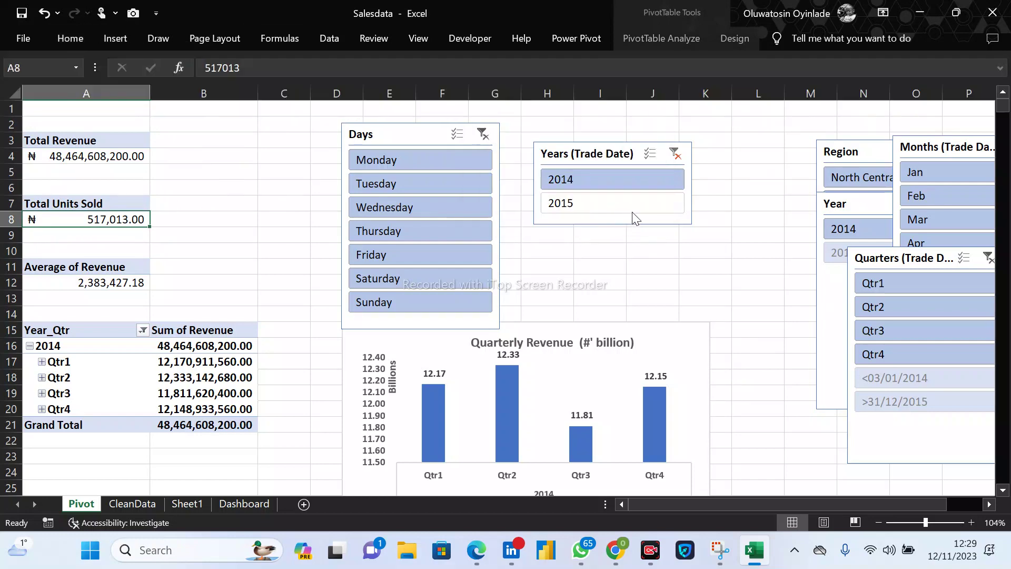
click(806, 173)
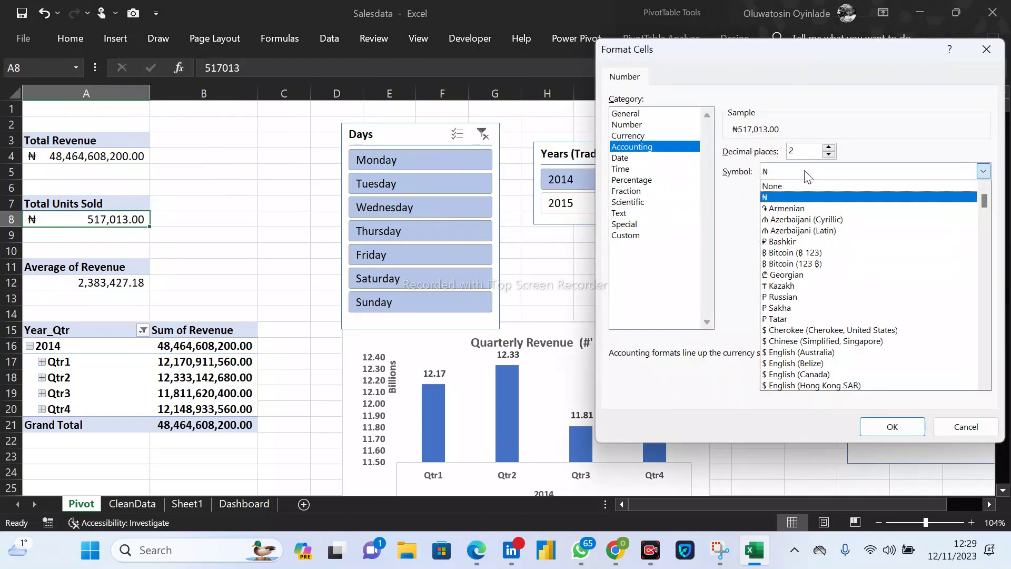
click(640, 114)
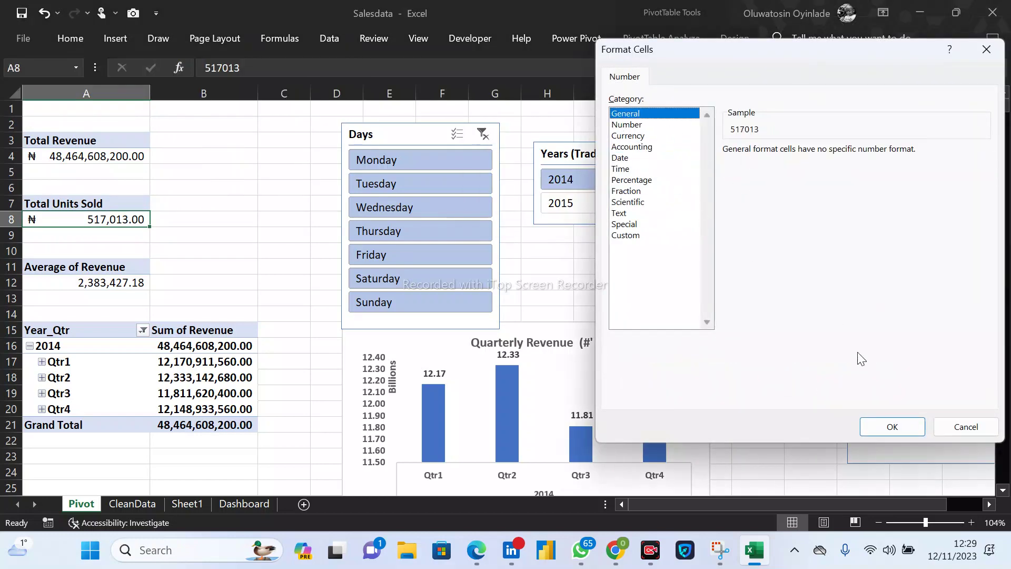
click(894, 427)
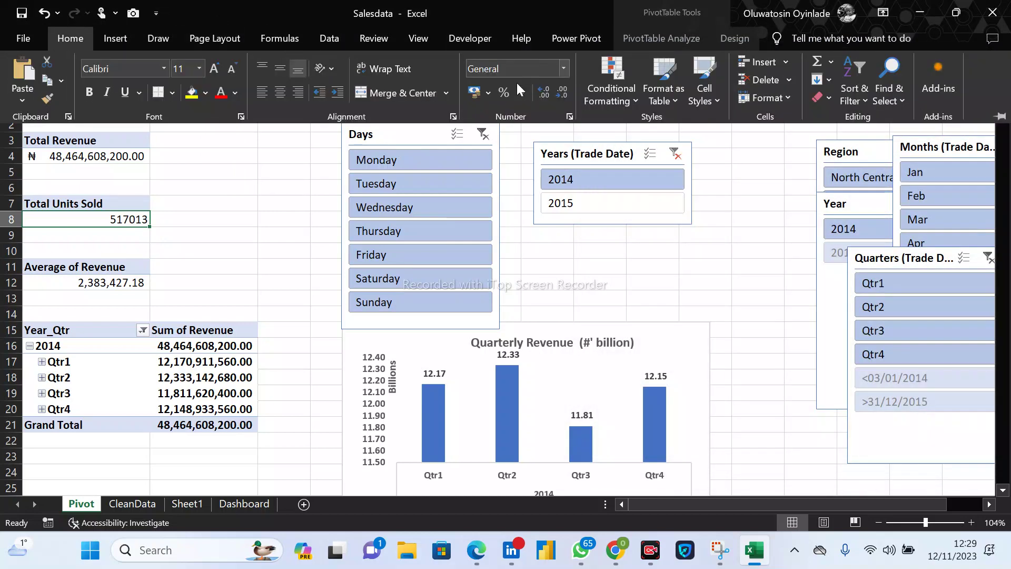
Format the Total Units Sold value in cell A8 with a thousands separator and no decimal places.
click(544, 95)
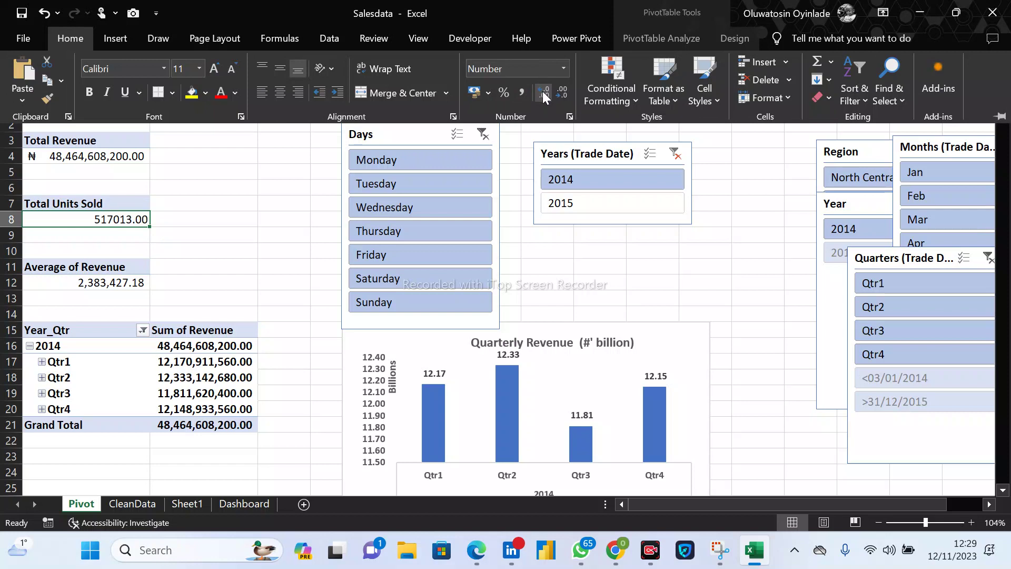
click(561, 94)
click(522, 94)
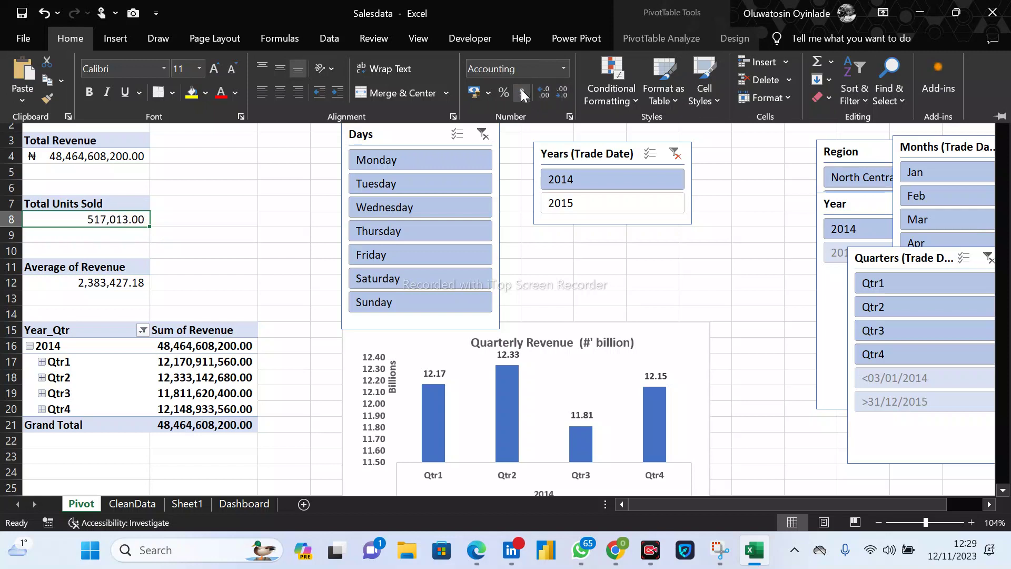
click(561, 94)
click(561, 94)
click(203, 235)
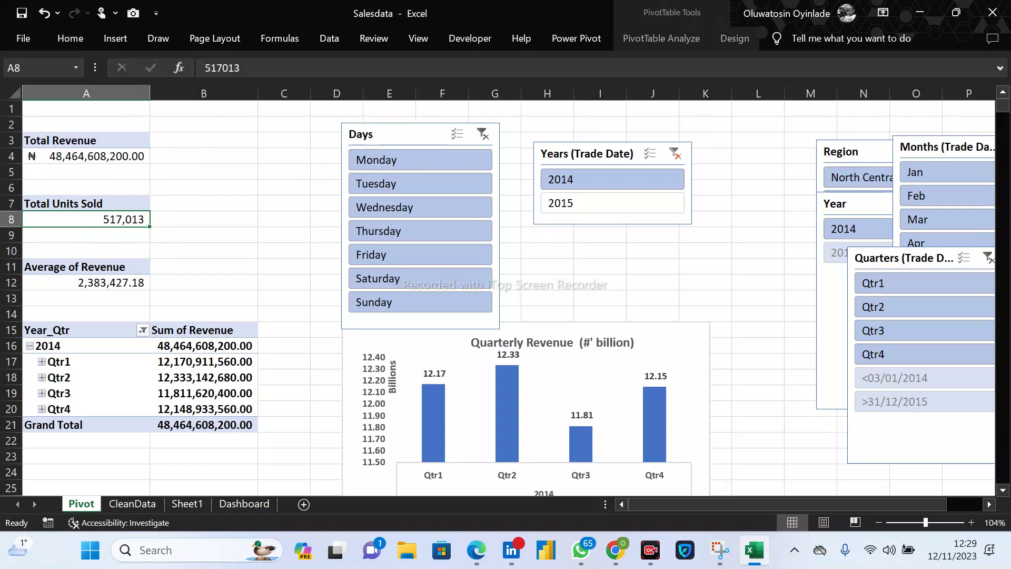
Return to the Dashboard sheet and filter it to 2015 with the year slicer.
click(243, 505)
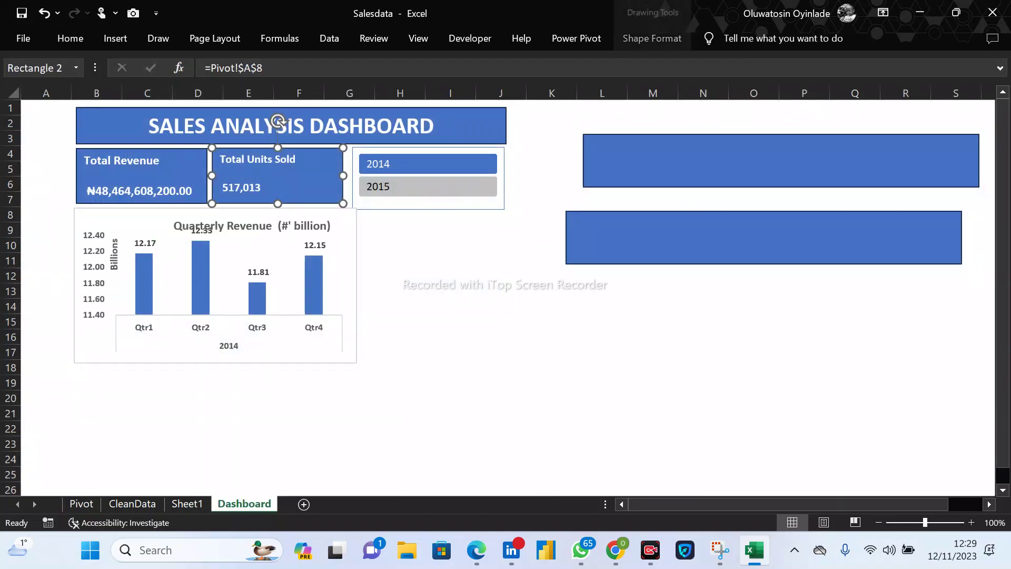
click(395, 216)
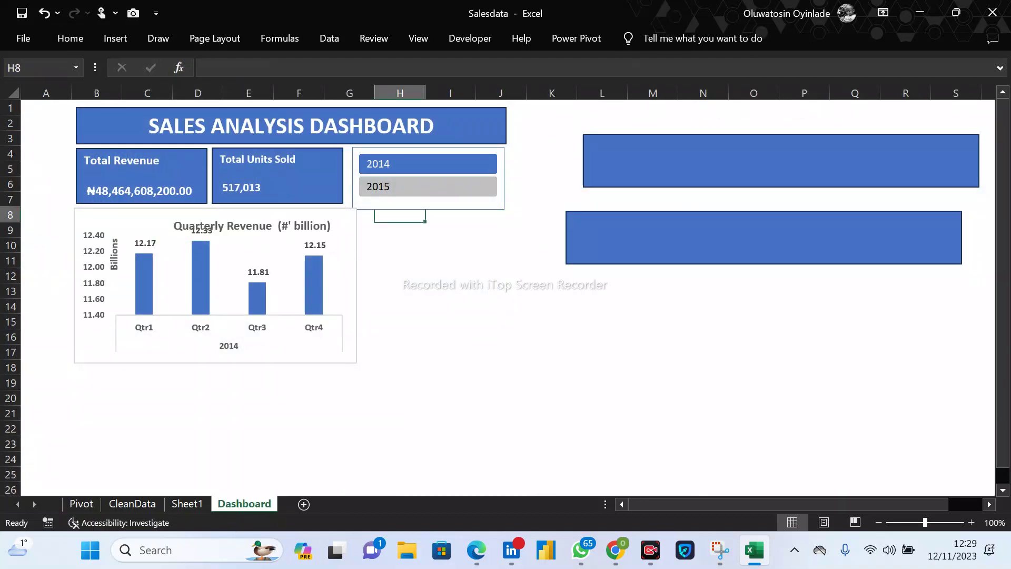
click(385, 188)
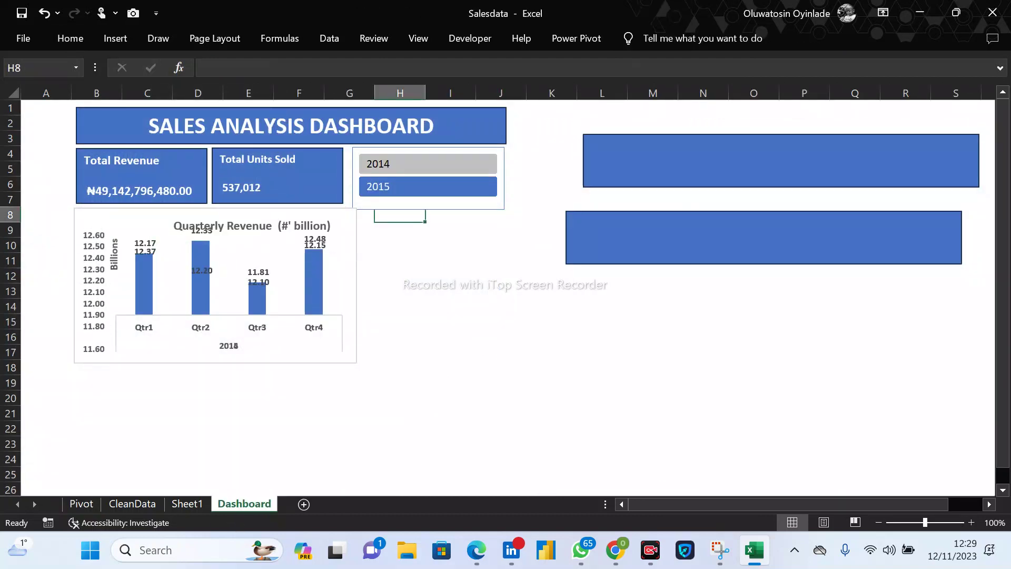
Reposition the Quarterly Revenue title so it is centred above the columns, clear of the Qtr4 data label.
click(252, 225)
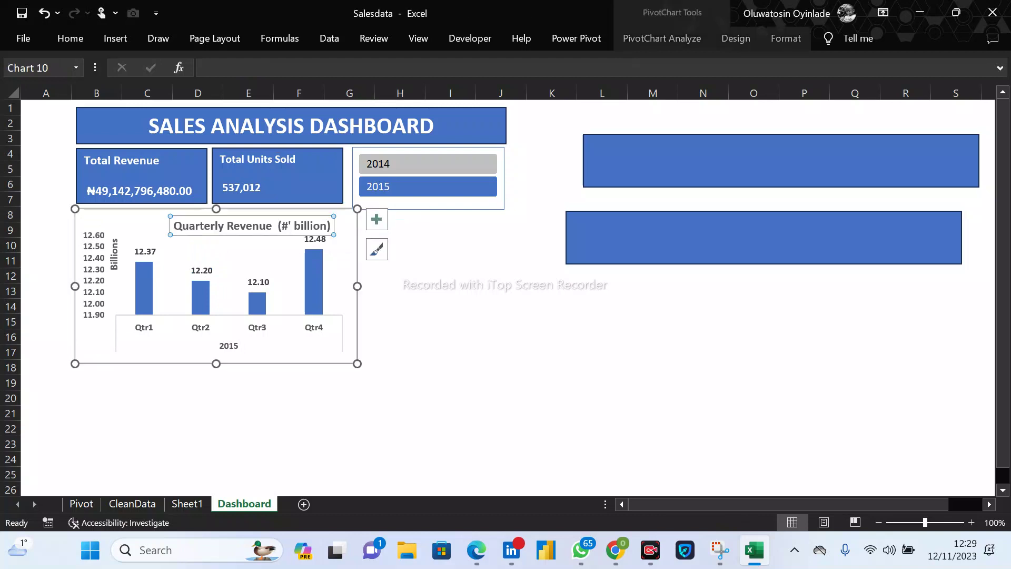
click(248, 226)
drag(215, 221, 215, 223)
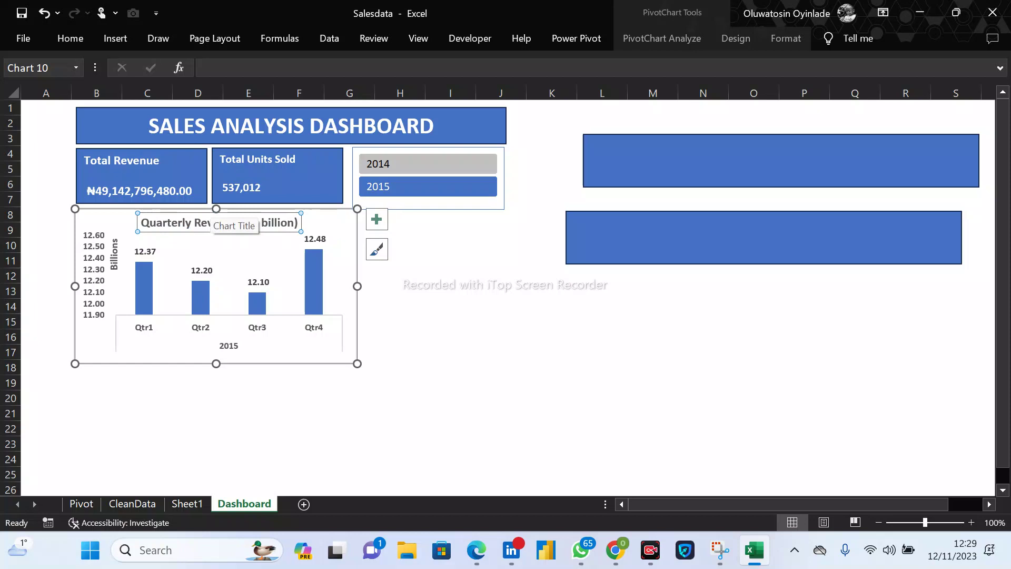
click(451, 306)
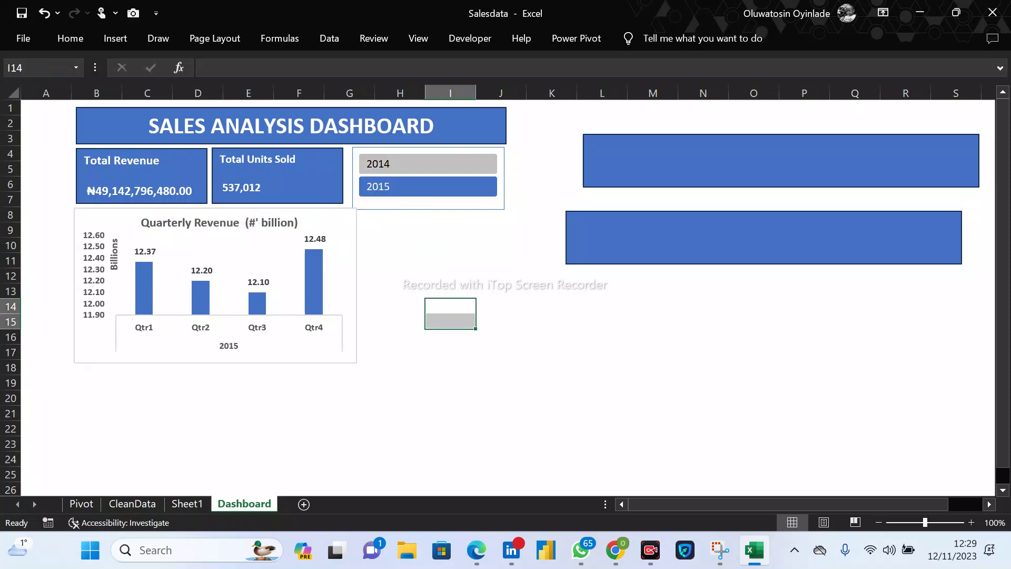
Shrink the year slicer to about 4.09 cm wide by 1.96 cm high and arrange its buttons in two columns.
click(457, 200)
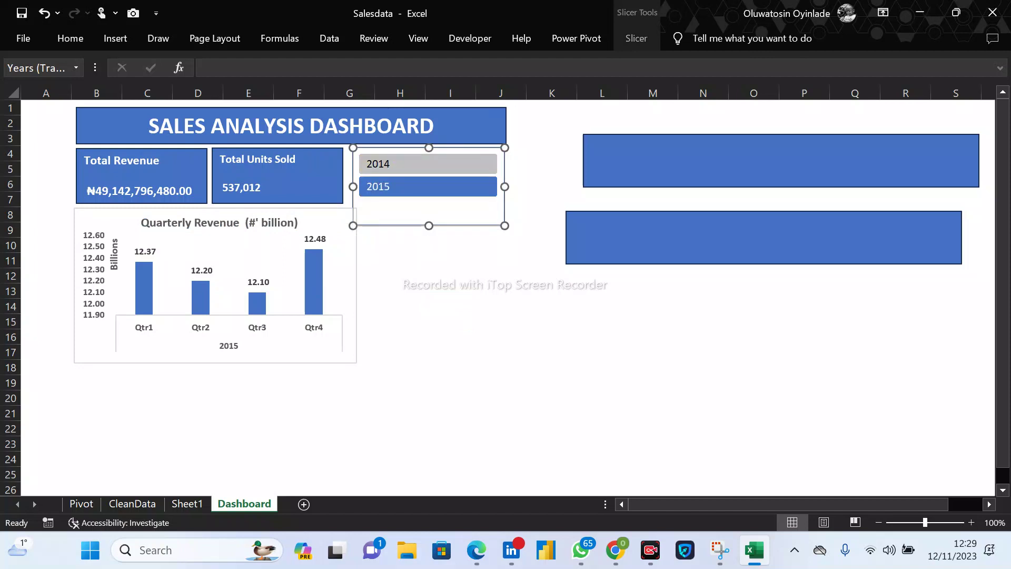
drag(504, 226, 476, 177)
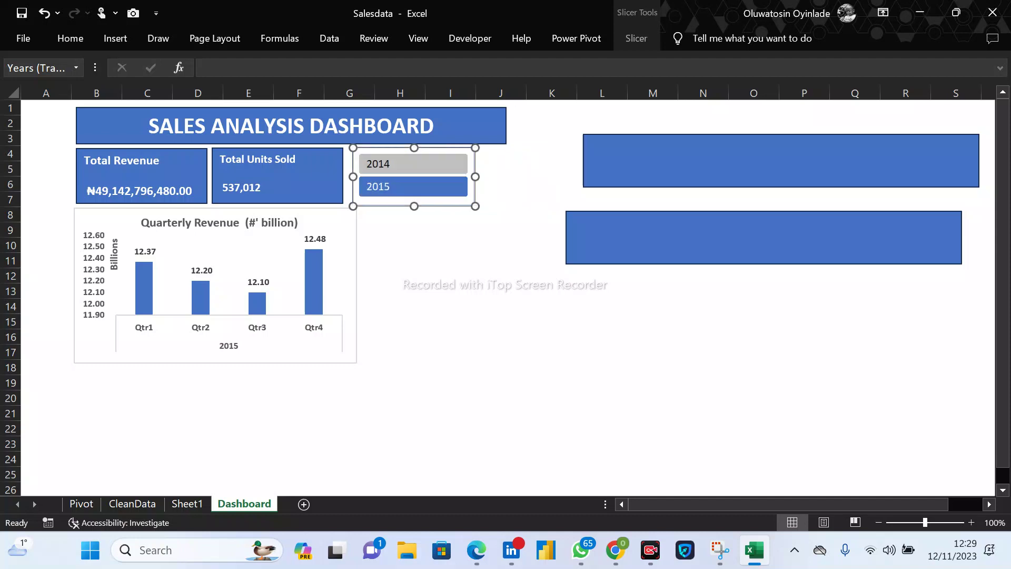
click(636, 38)
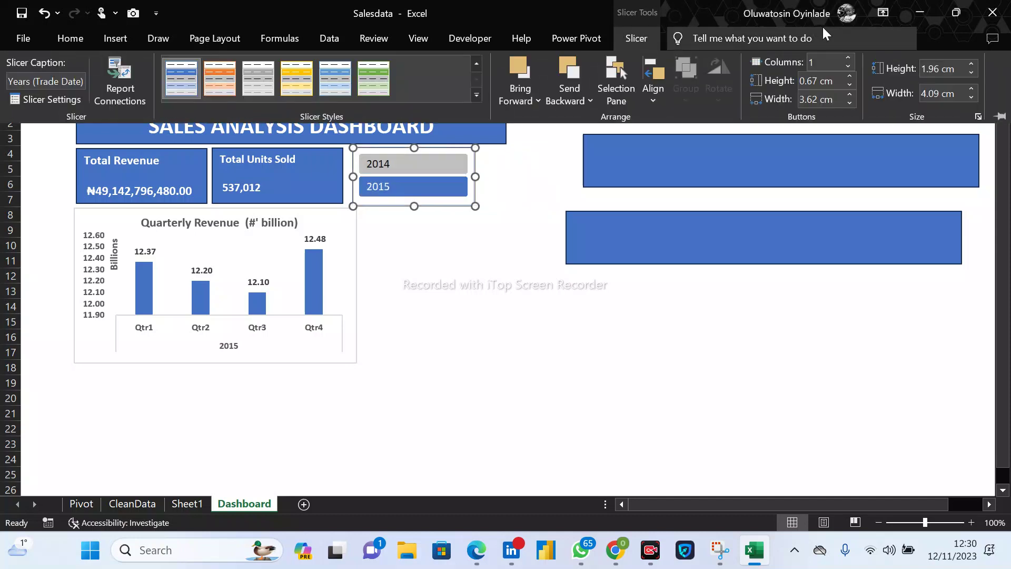
click(849, 58)
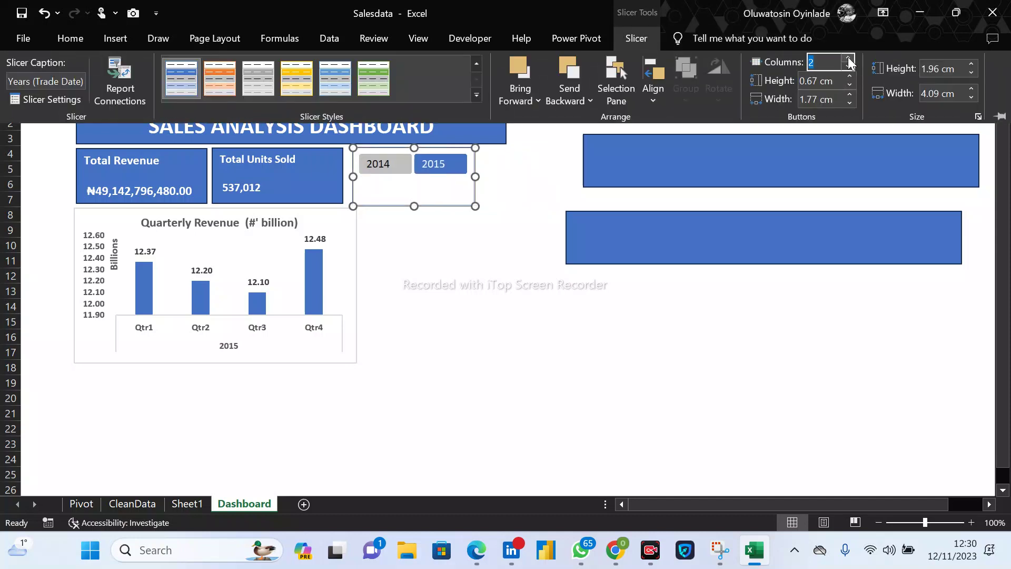
Include both 2014 and 2015 in the year slicer, nudge it beside the Total Units Sold card and shorten it to about 1.87 cm.
click(487, 178)
drag(433, 204, 434, 203)
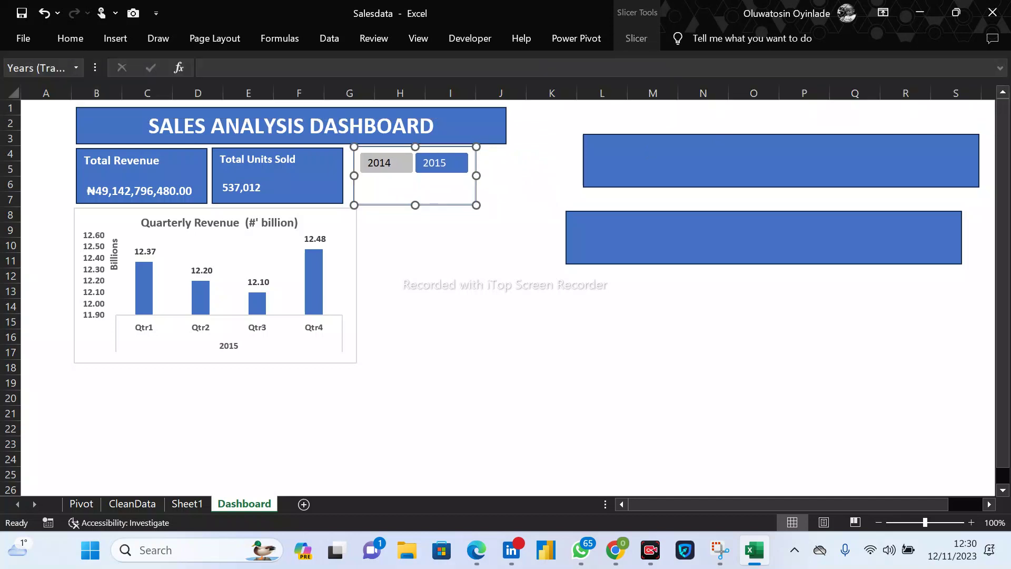
ctrl+click(386, 163)
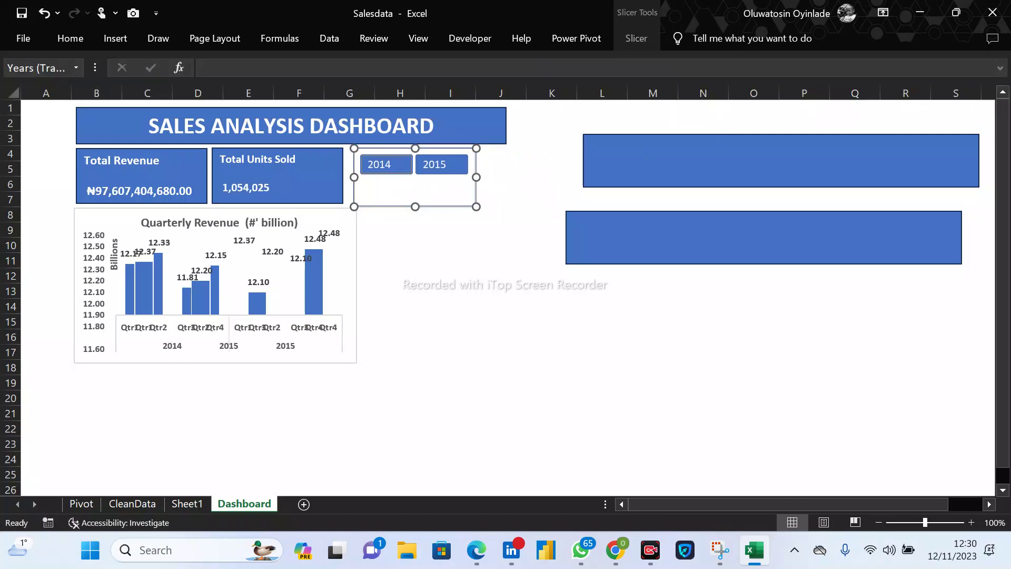
drag(429, 187, 433, 185)
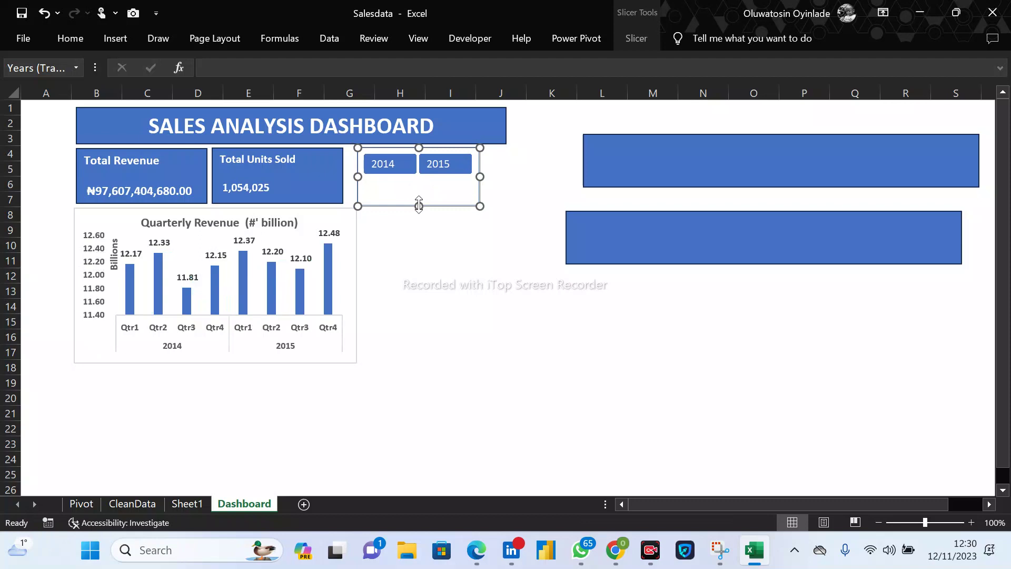
drag(418, 206, 419, 202)
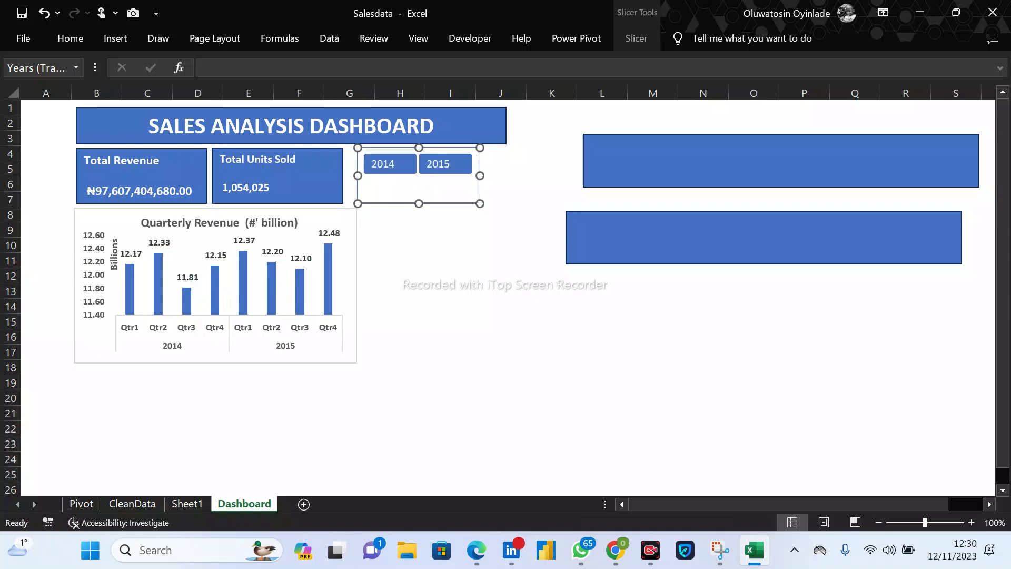
Set the year slicer's buttons to a single column and deselect the slicer.
click(642, 36)
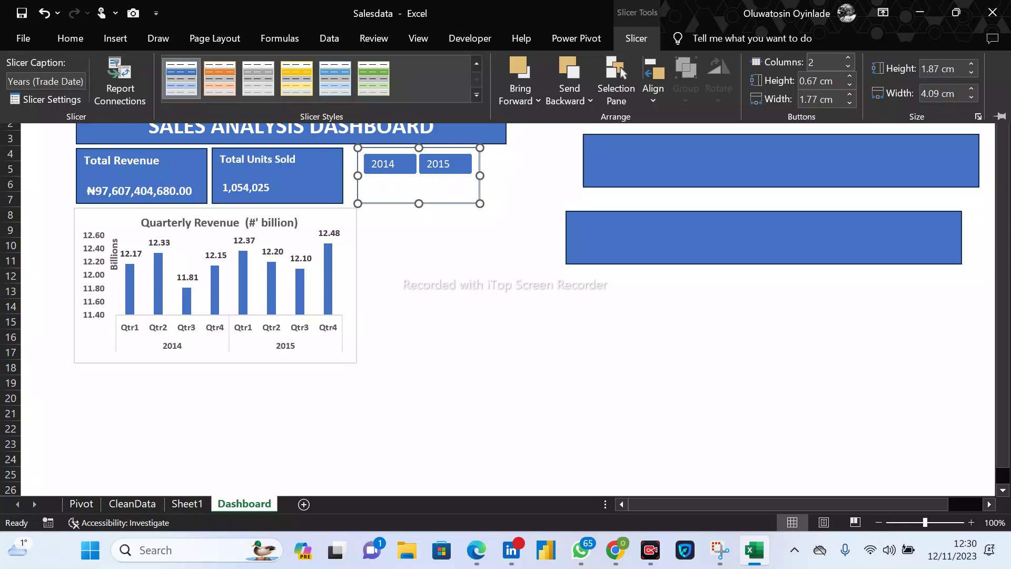
click(848, 66)
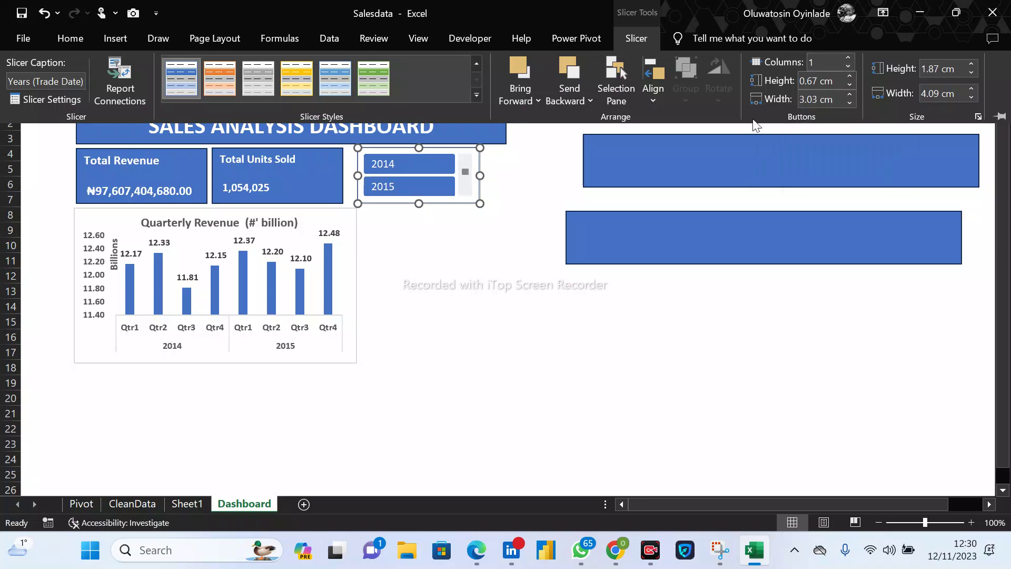
click(497, 184)
click(401, 291)
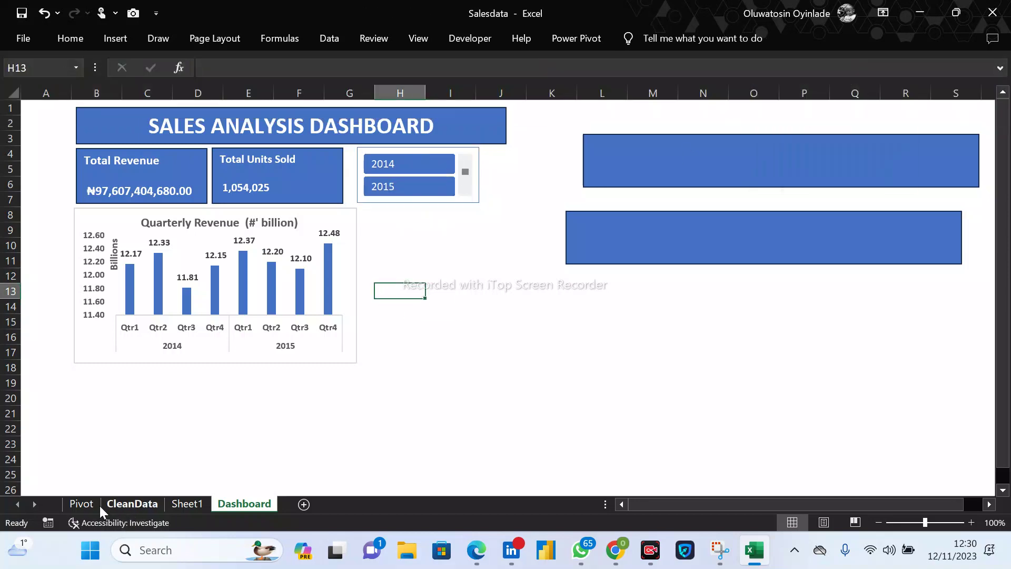
On the Pivot sheet, move the Yearly Contribution (%) title clear of the doughnut, above the chart's legend.
click(79, 505)
scroll(506, 295, down, 3)
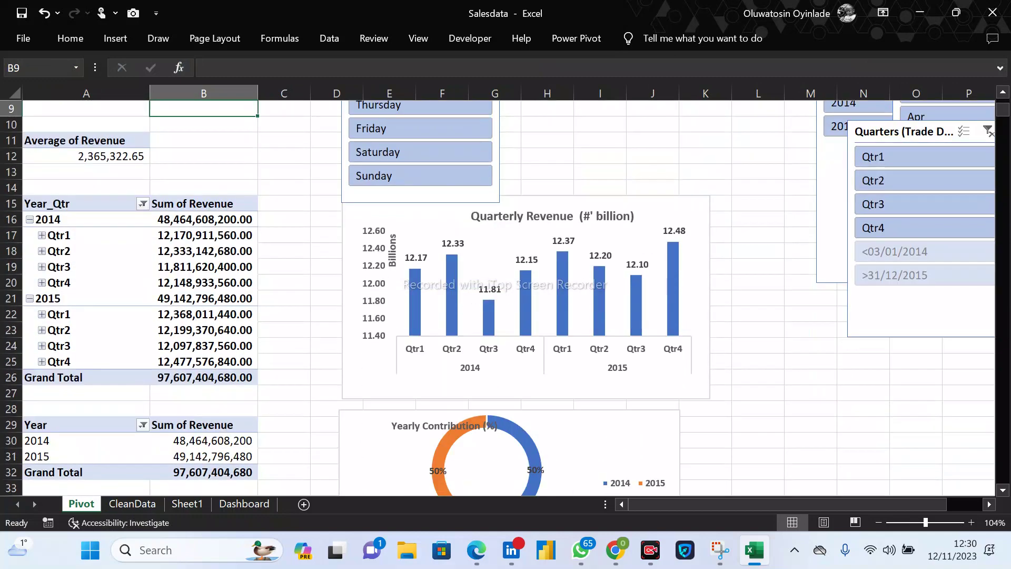
scroll(629, 277, up, 3)
scroll(632, 276, down, 7)
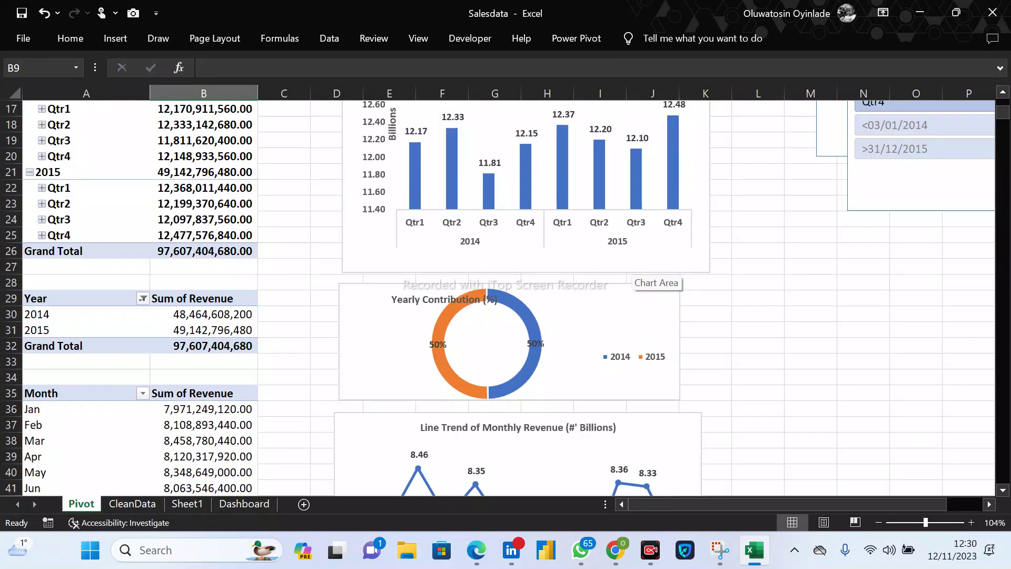
click(443, 236)
click(444, 236)
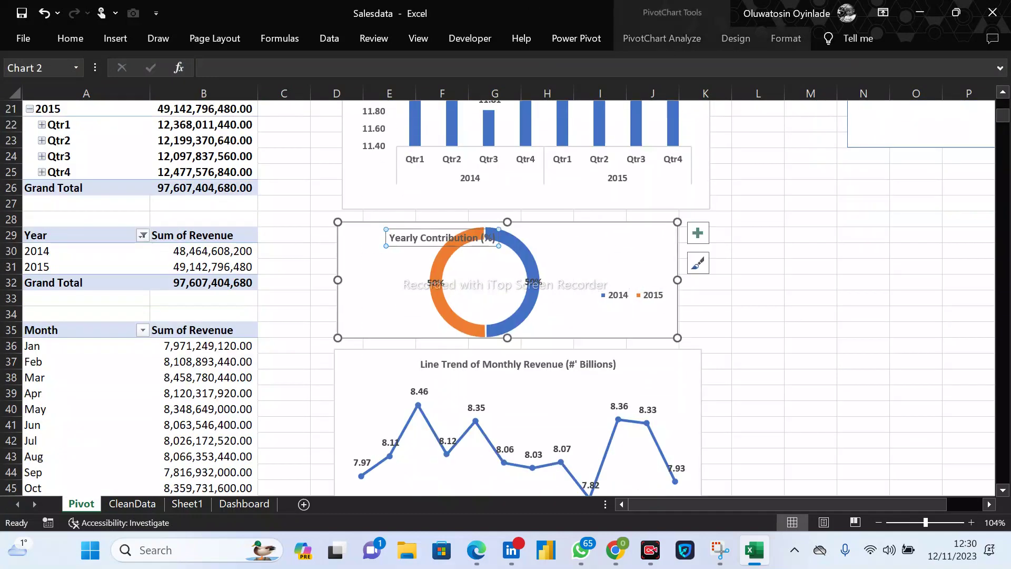
triple_click(443, 237)
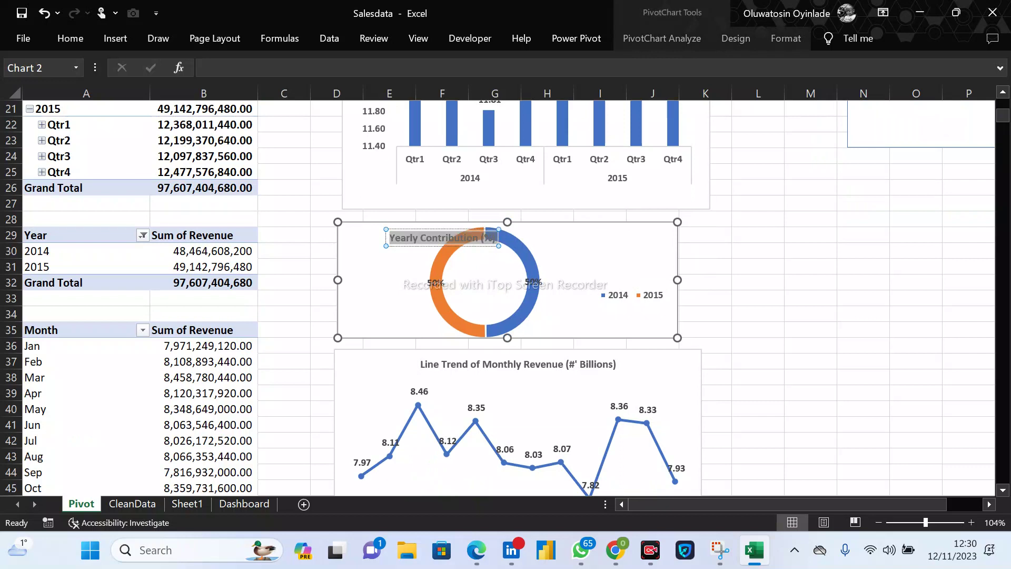
drag(596, 248, 594, 250)
click(441, 240)
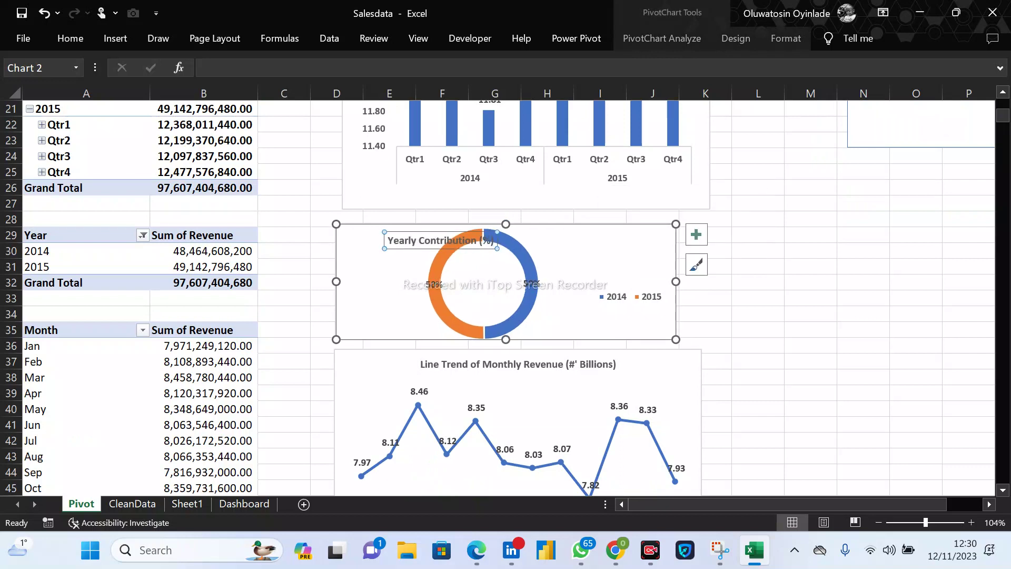
drag(426, 232, 594, 232)
click(595, 264)
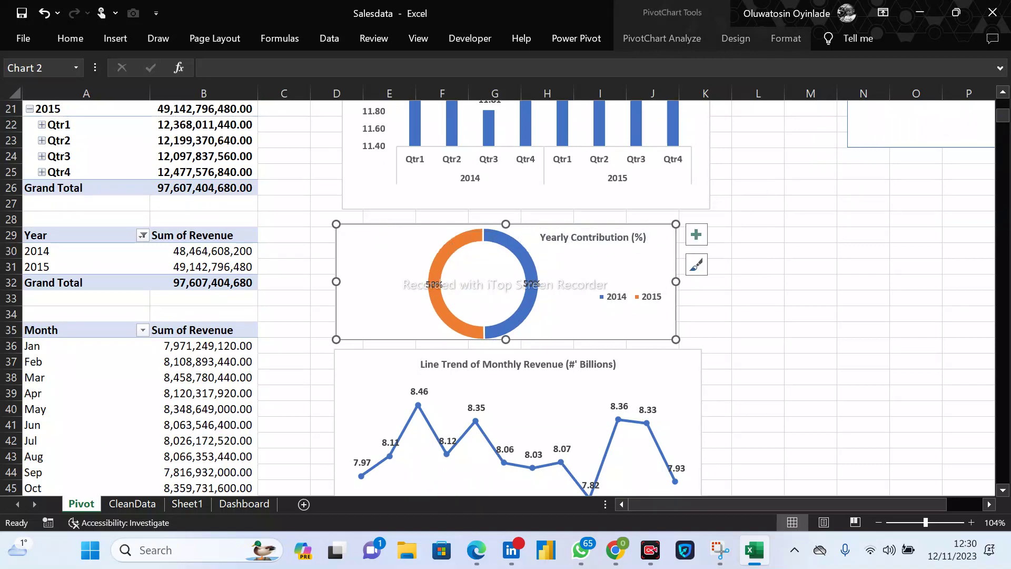
Copy the Yearly Contribution doughnut chart and paste it at cell B19 of the Dashboard sheet, below the Quarterly Revenue chart.
scroll(506, 298, down, 5)
scroll(506, 298, up, 8)
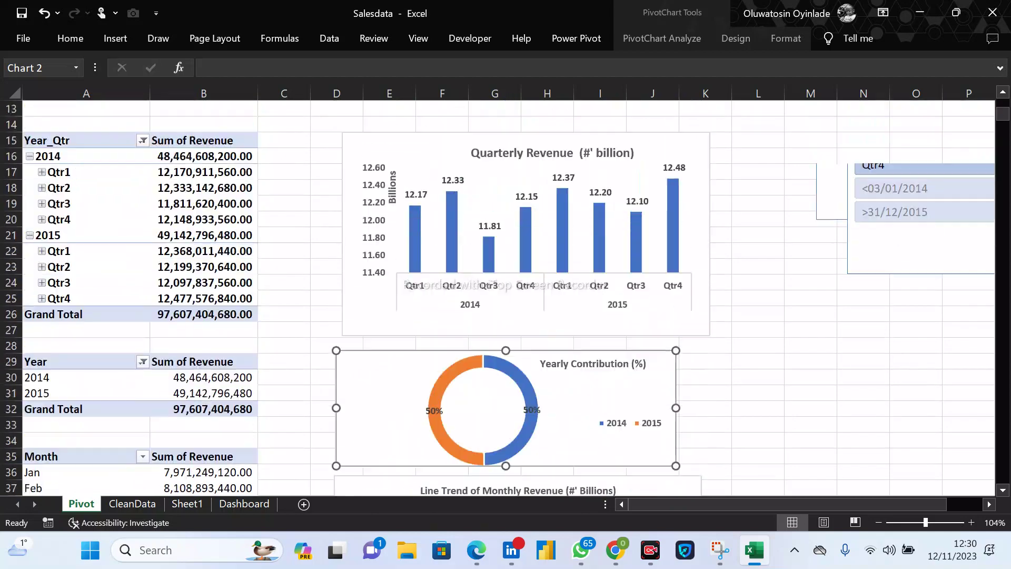
scroll(505, 298, down, 4)
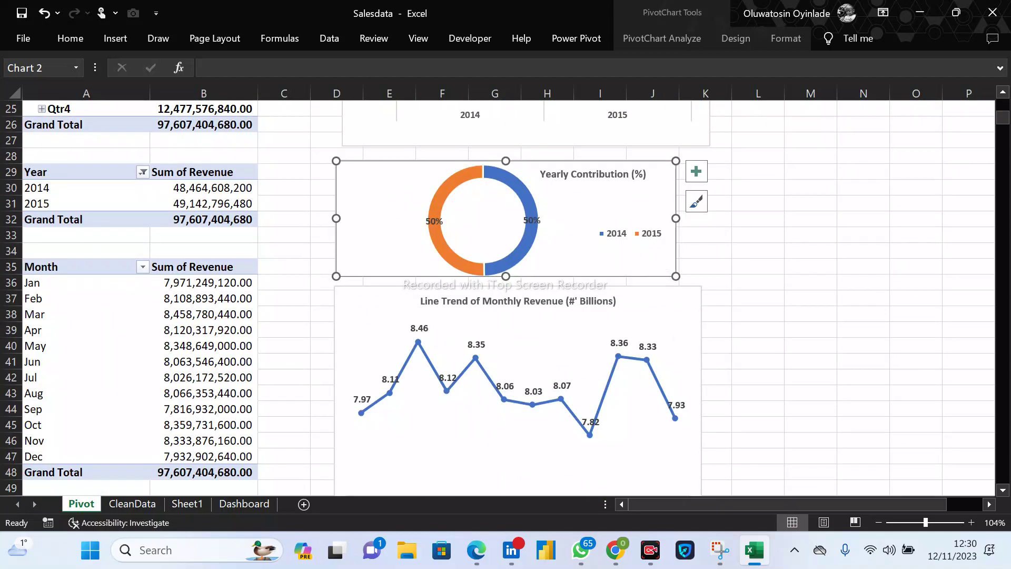
click(696, 172)
key(Escape)
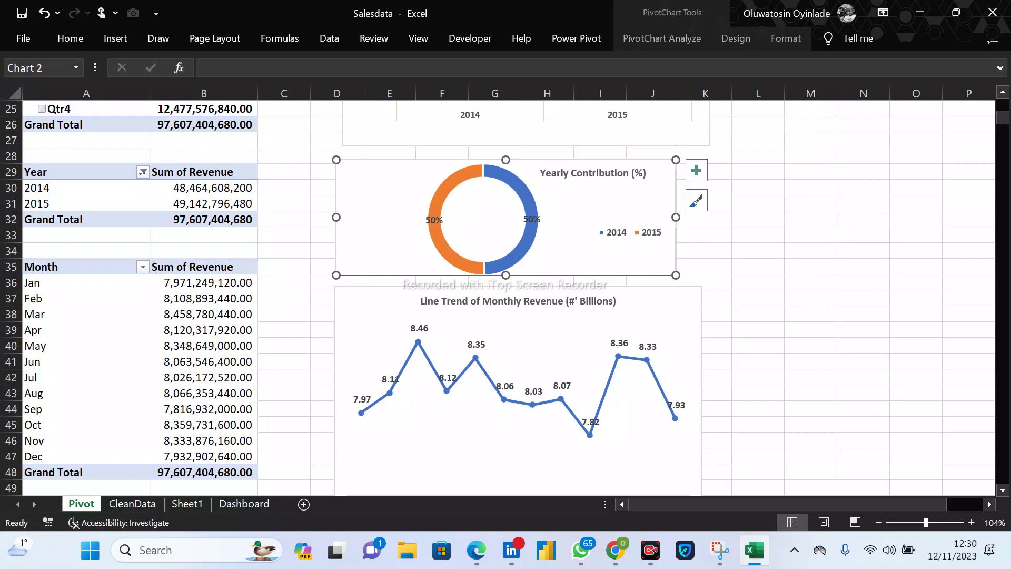
click(227, 505)
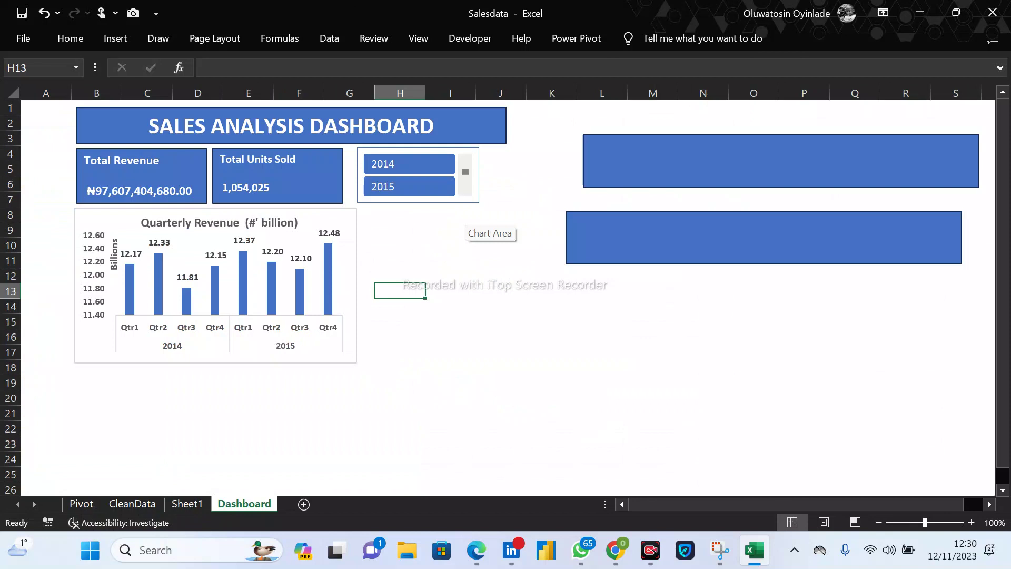
click(399, 215)
drag(97, 367, 96, 383)
click(97, 382)
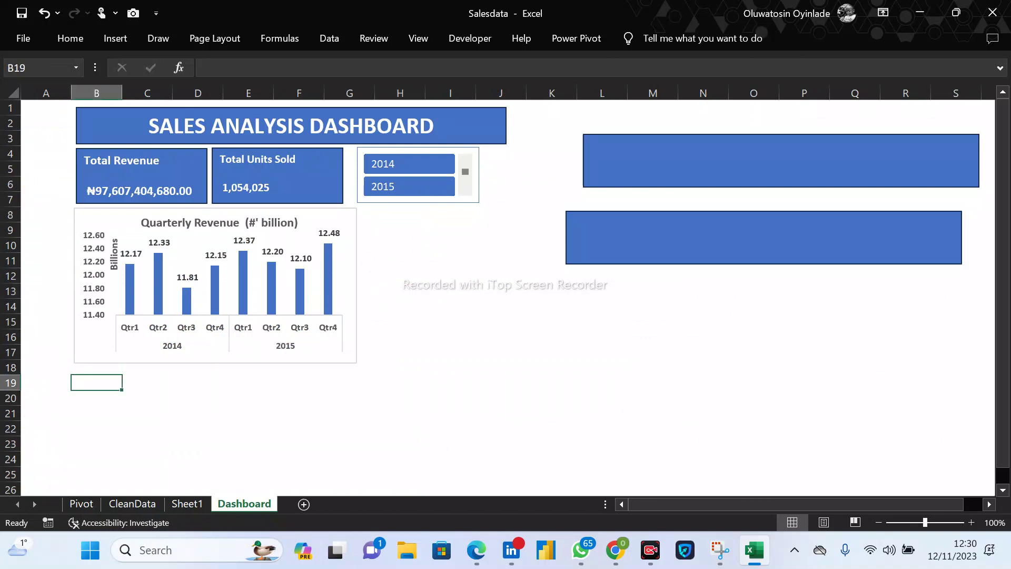
key(ctrl+v)
Narrow the pasted Yearly Contribution chart to about columns B to E and extend its height to about row 27.
drag(399, 431, 251, 431)
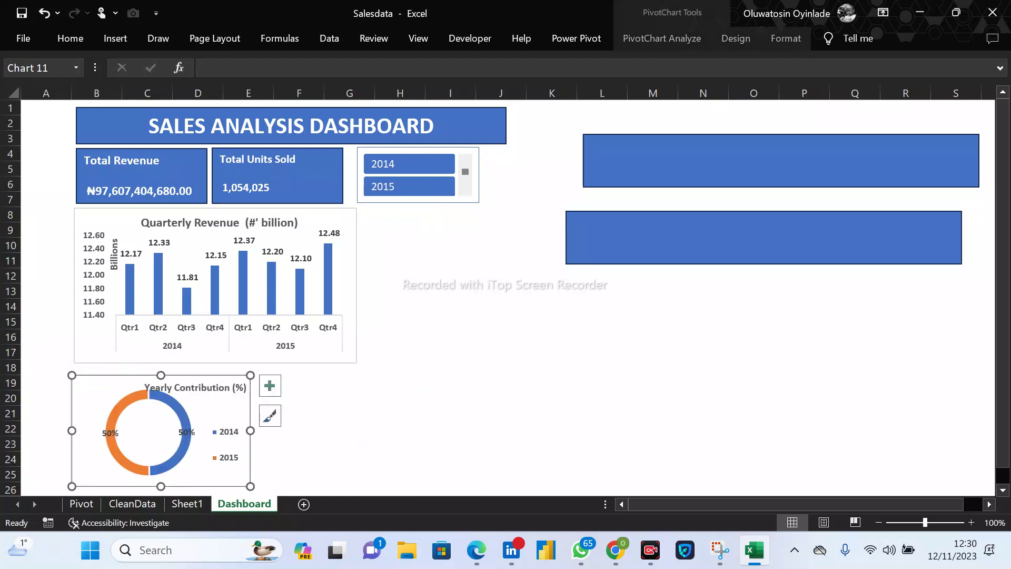
click(195, 388)
scroll(195, 387, down, 1)
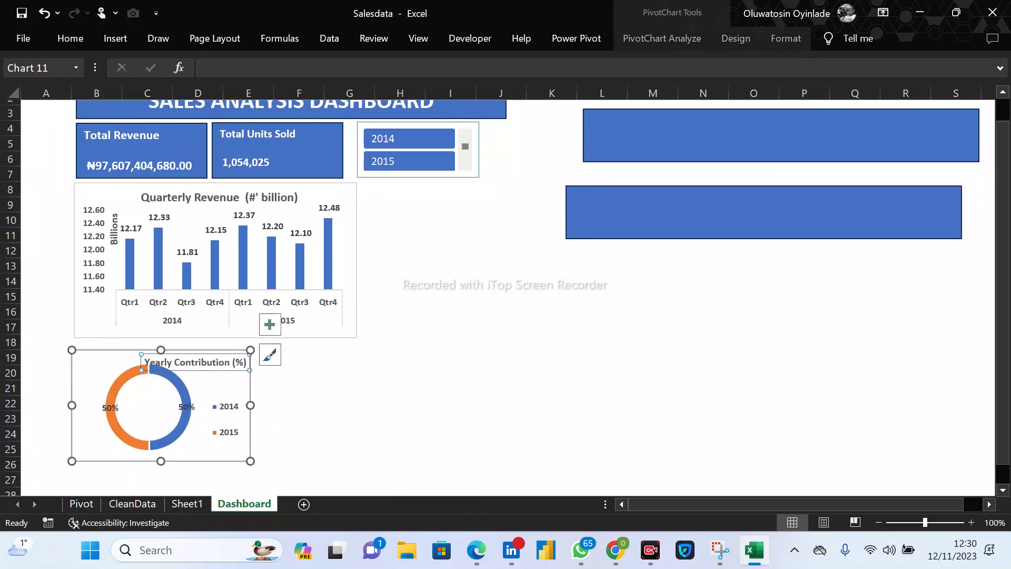
drag(160, 425, 161, 448)
Move the Yearly Contribution (%) title over the doughnut near the chart's left edge and nudge the chart slightly left.
click(195, 327)
drag(195, 328, 138, 327)
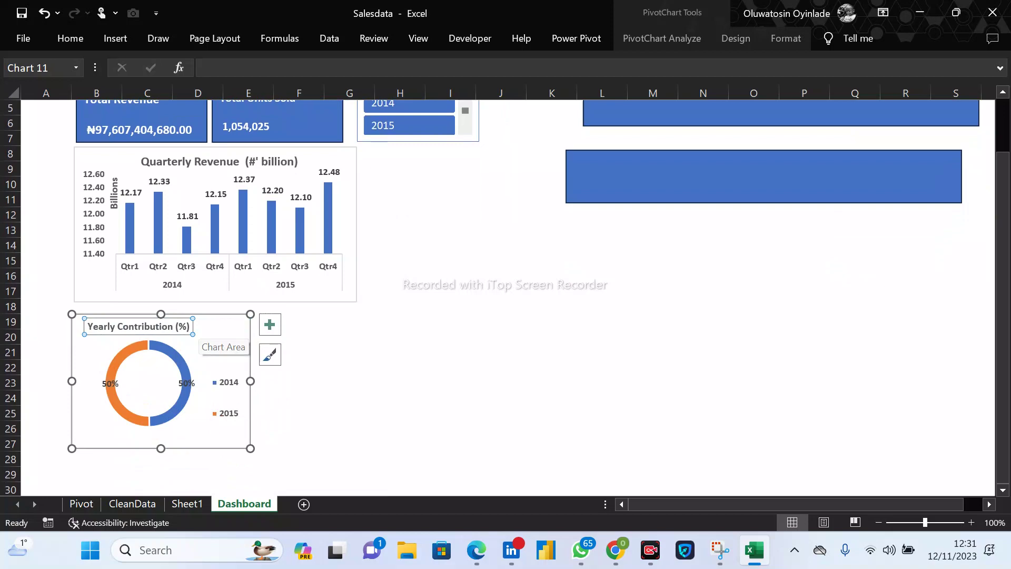
drag(119, 327, 214, 328)
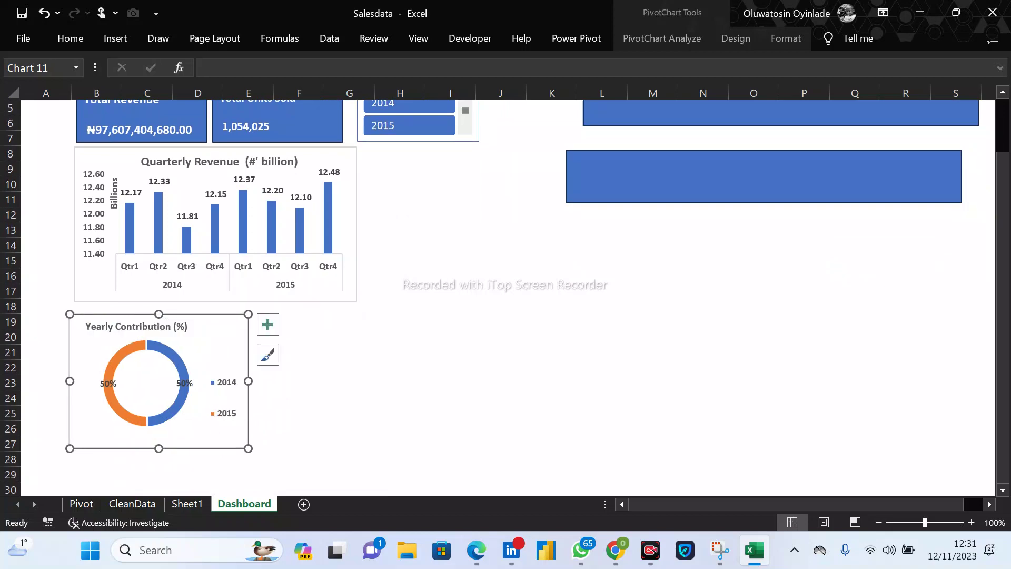
click(137, 327)
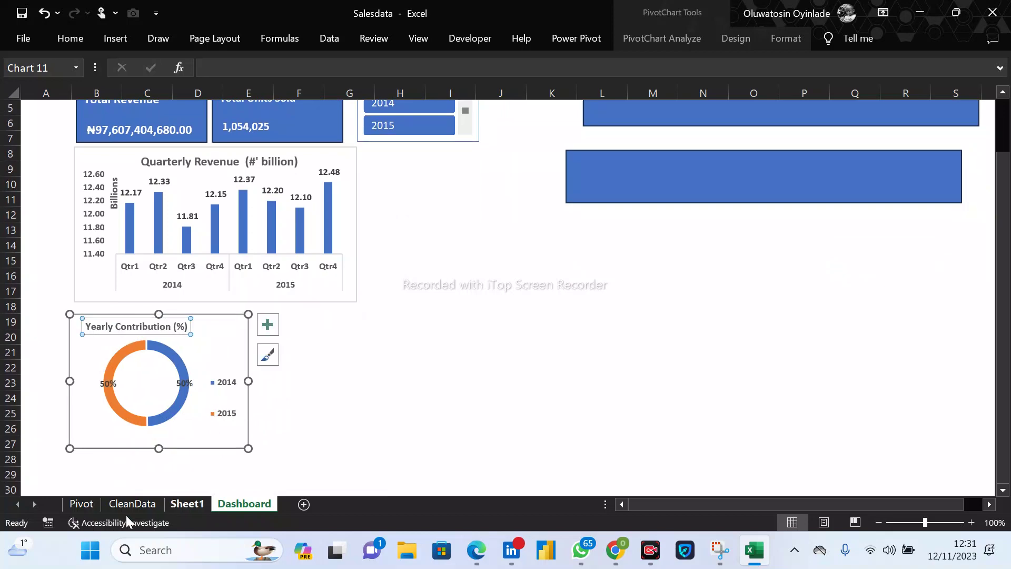
Copy the Total Units Sold pie chart from the Pivot sheet and paste it at cell F19 of the Dashboard sheet.
click(94, 504)
scroll(506, 295, down, 20)
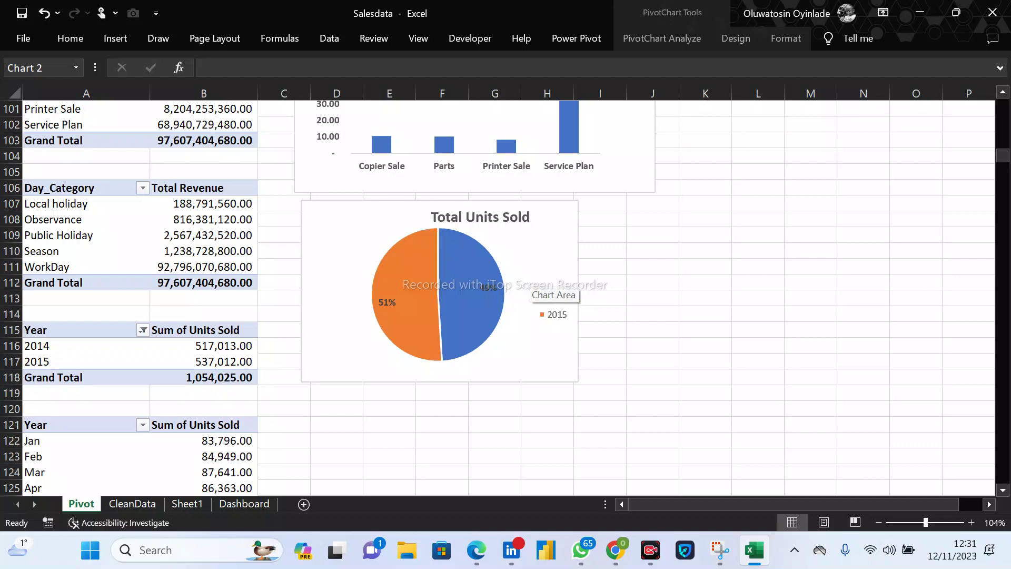
click(531, 285)
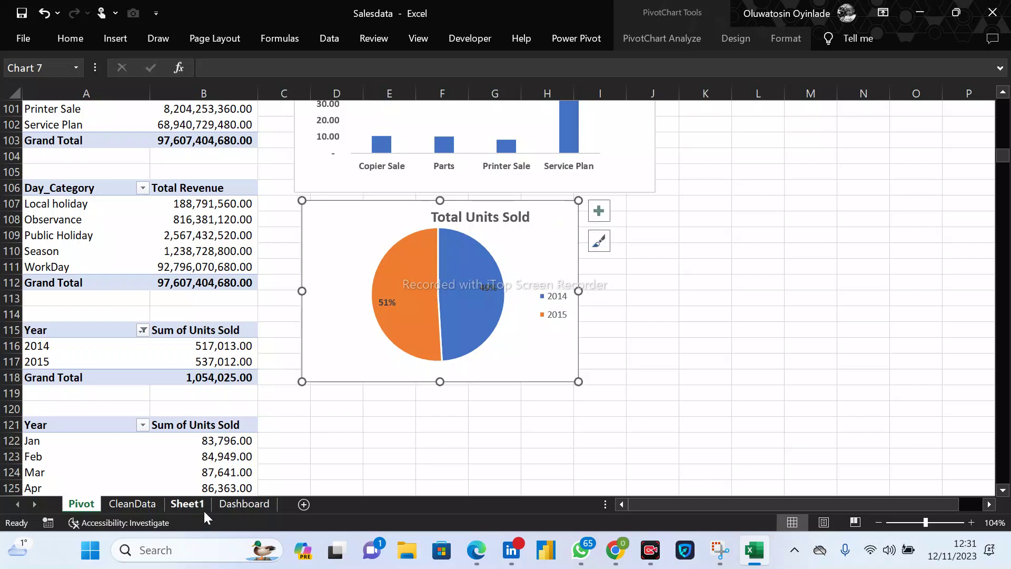
click(232, 504)
click(298, 336)
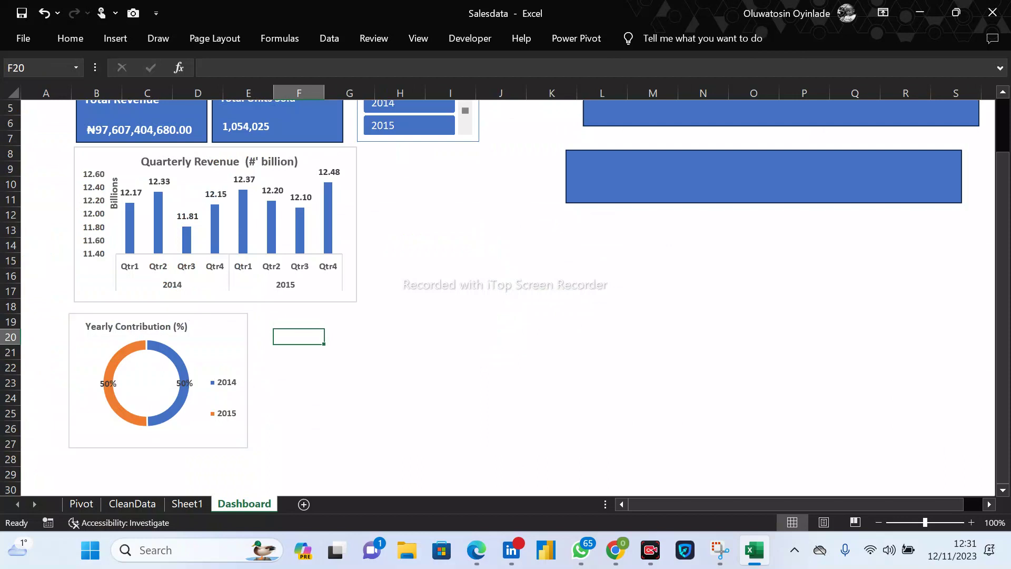
click(261, 322)
click(299, 321)
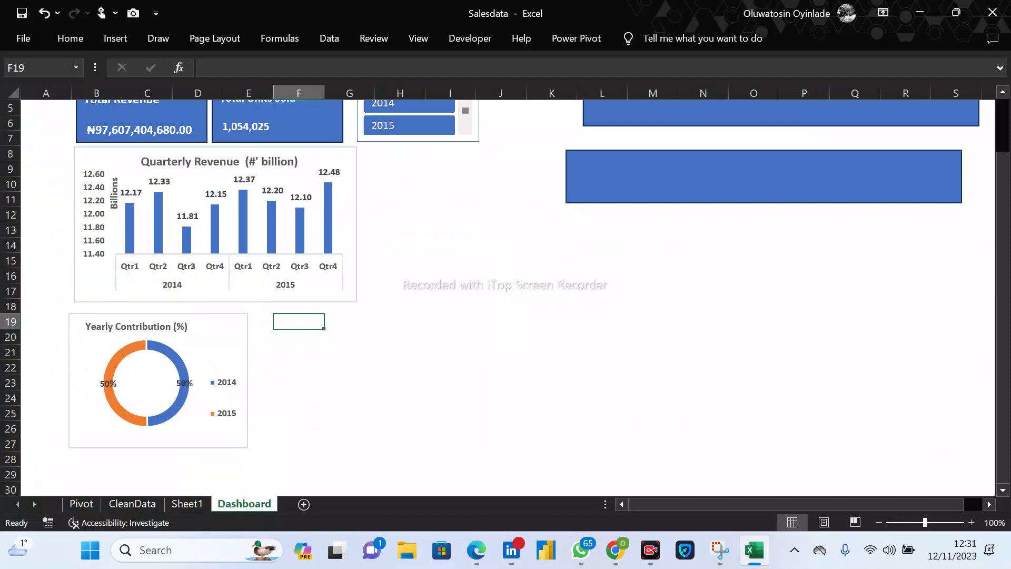
key(ctrl+v)
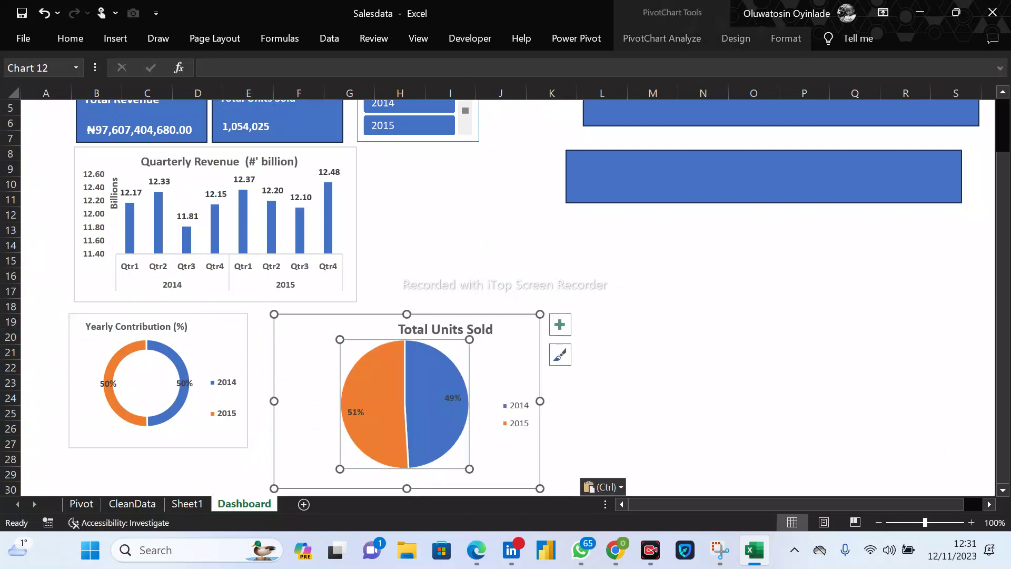
Enlarge the pie inside the pasted Total Units Sold chart and select its data series.
mouse_move(339, 339)
mouse_down()
mouse_move(306, 305)
mouse_move(328, 327)
mouse_up()
click(444, 345)
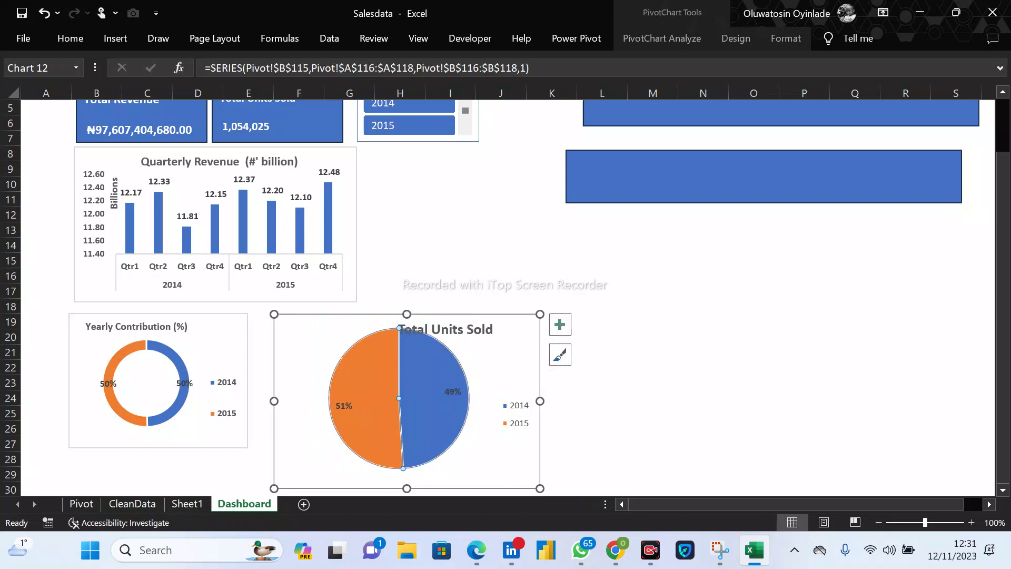
click(446, 330)
click(440, 352)
Change the Total Units Sold pie on the Dashboard sheet to a doughnut chart.
click(70, 38)
click(115, 38)
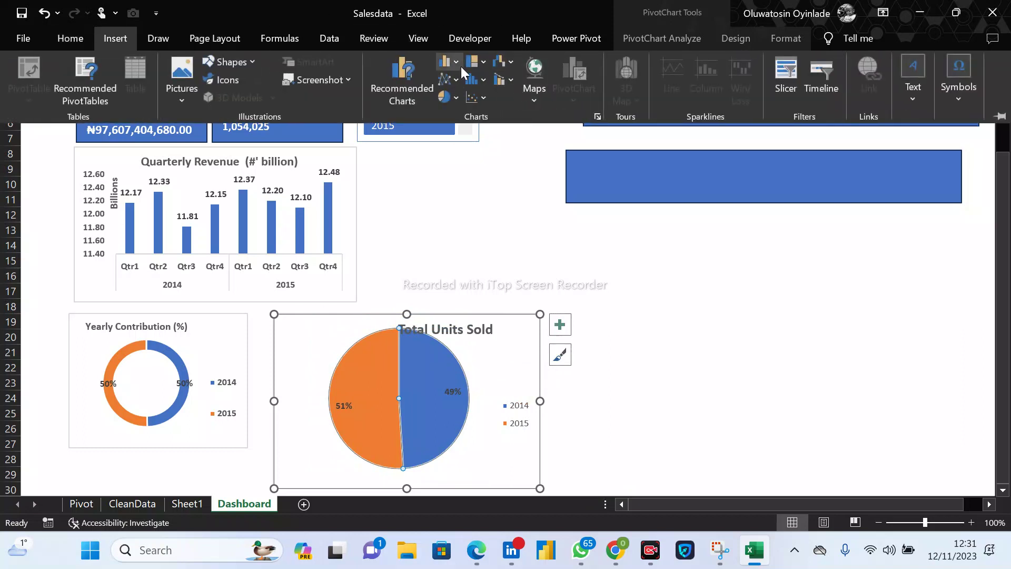
click(455, 61)
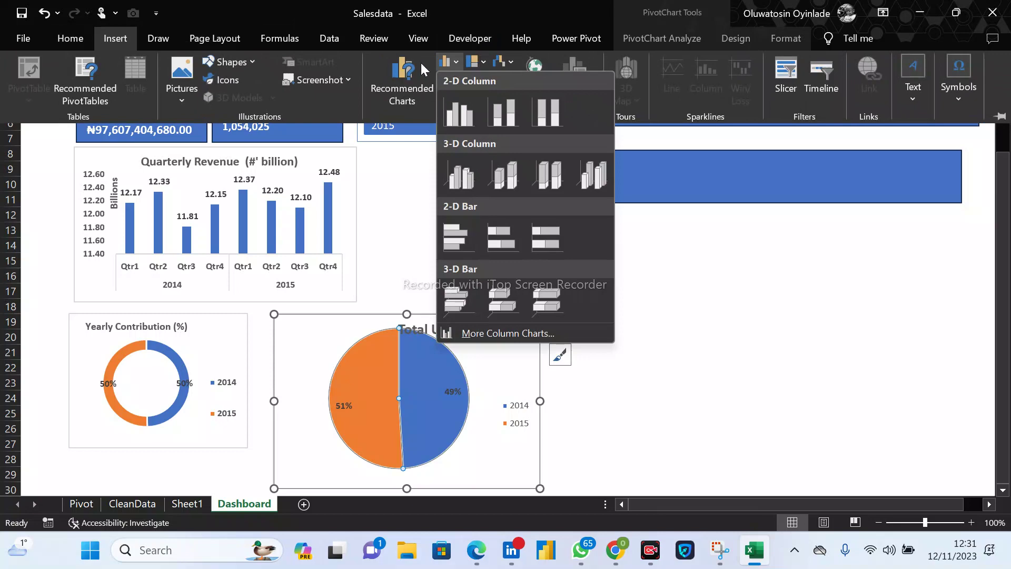
click(369, 66)
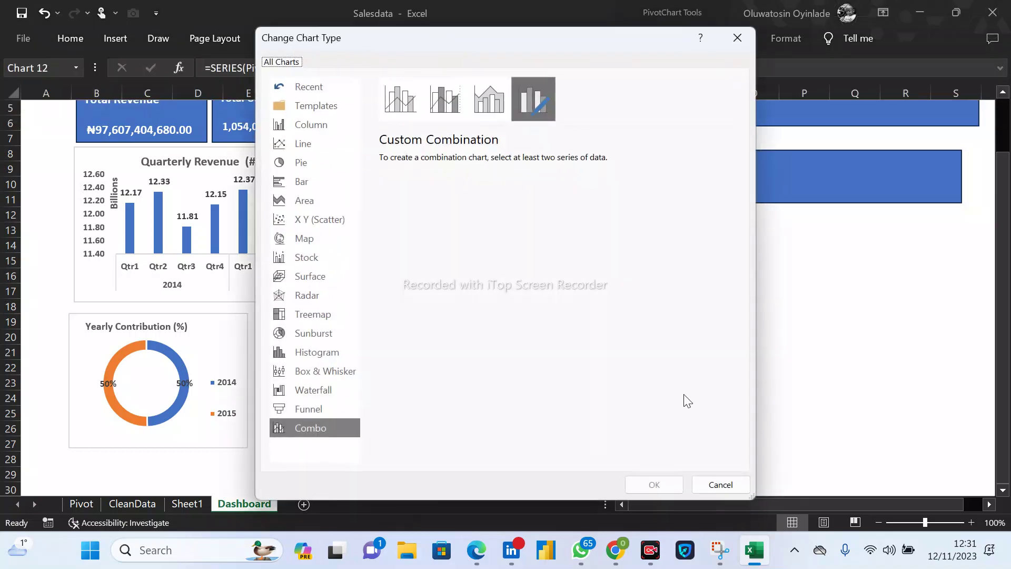
click(306, 163)
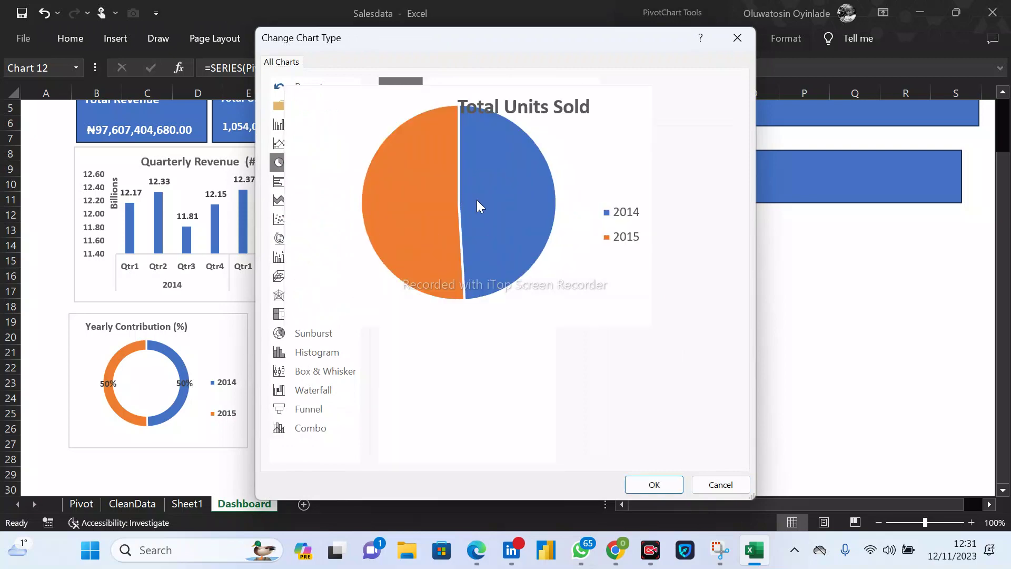
click(576, 103)
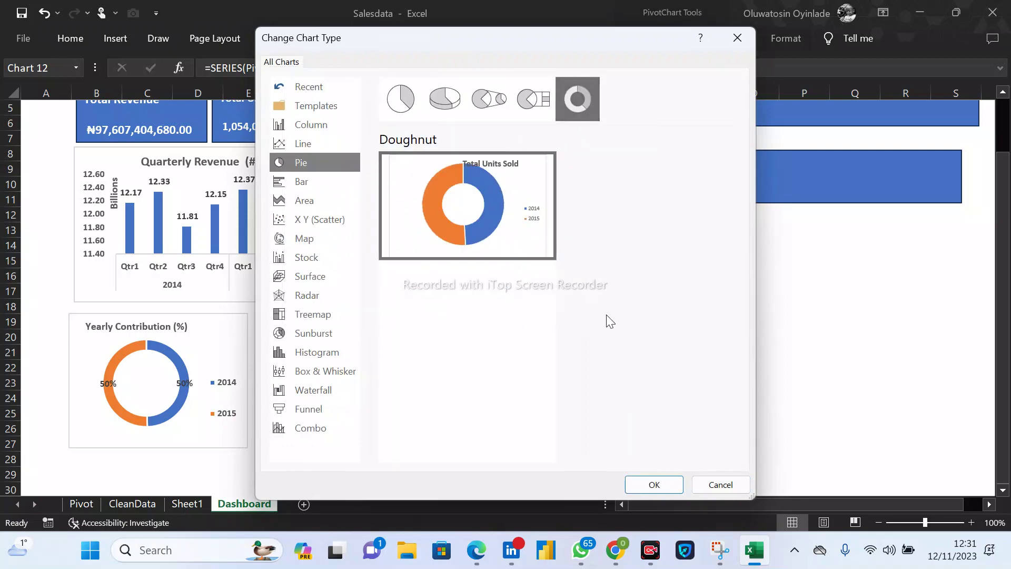
click(656, 485)
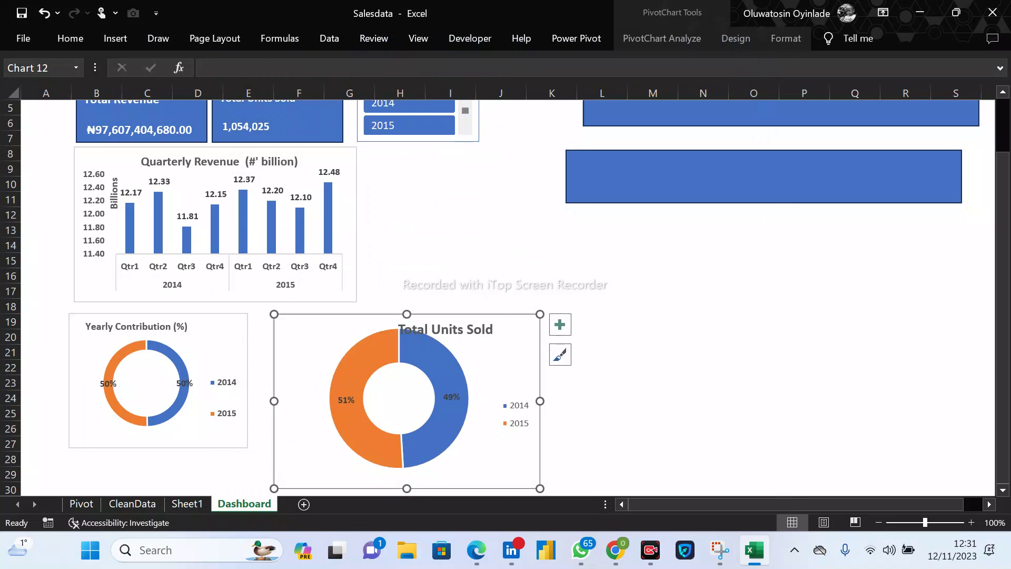
Delete the Yearly Contribution (%) chart and move the Total Units Sold doughnut into its place below the Quarterly Revenue chart.
drag(224, 340, 223, 344)
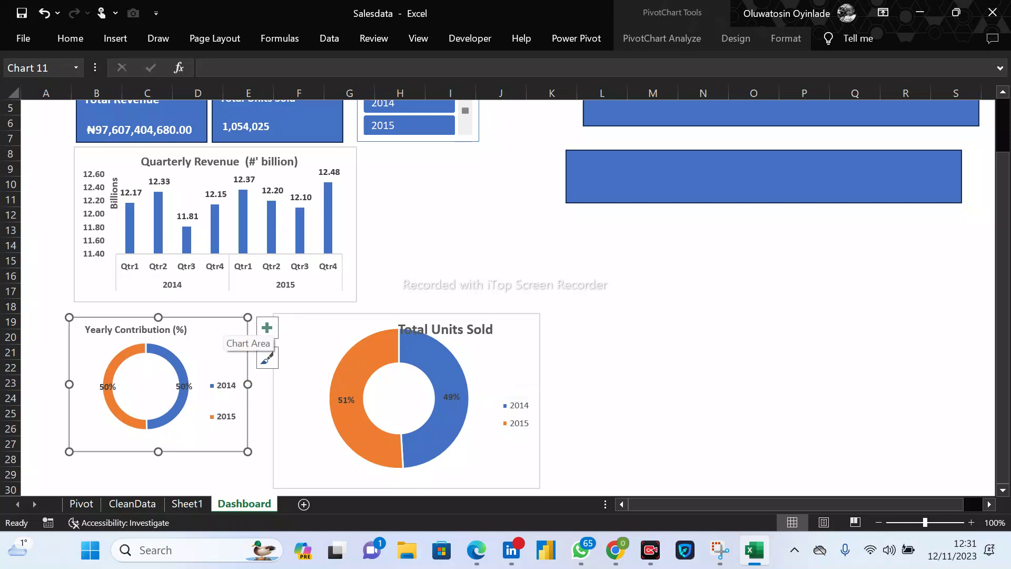
key(Delete)
click(298, 338)
click(443, 371)
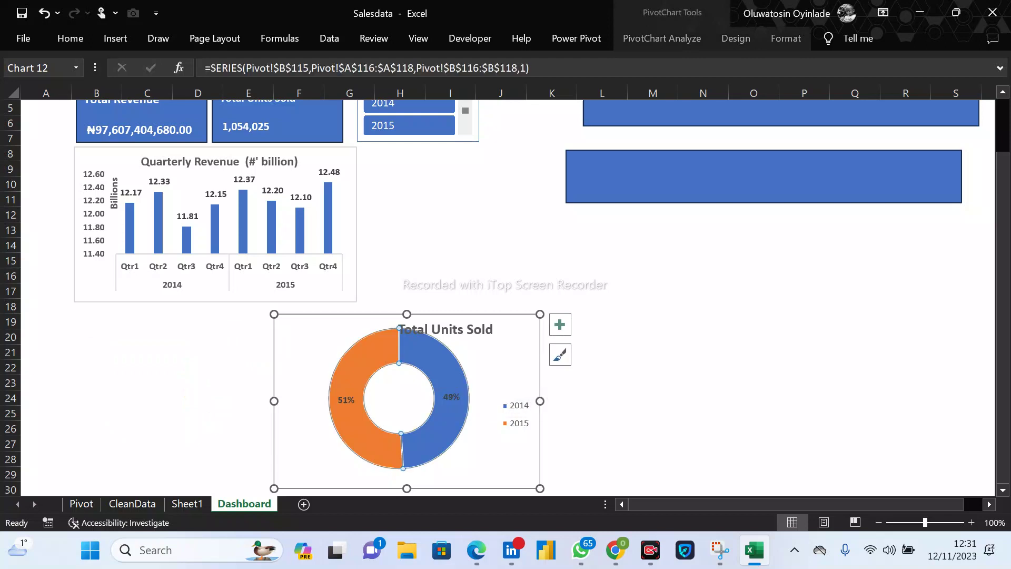
right_click(443, 371)
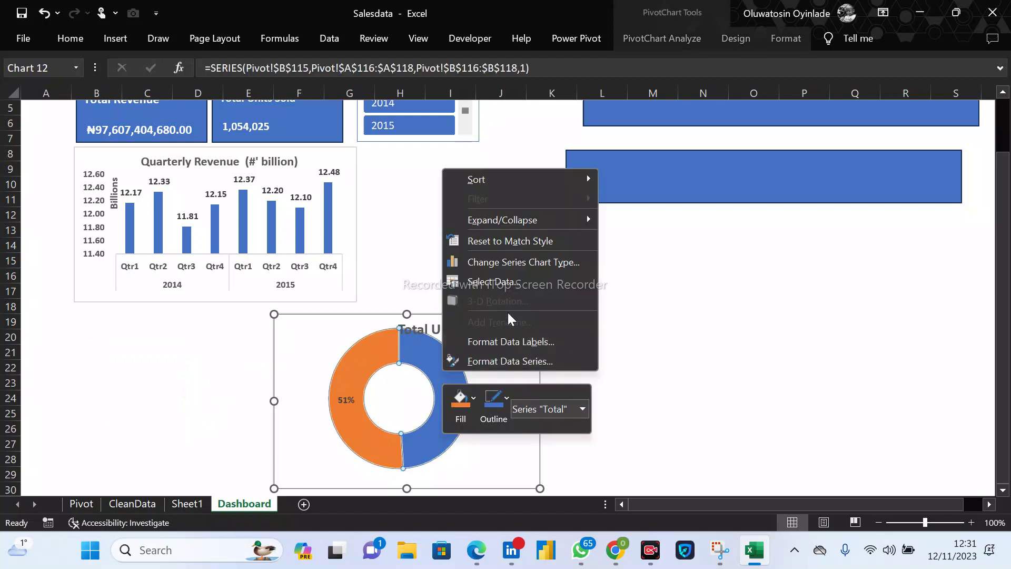
click(526, 342)
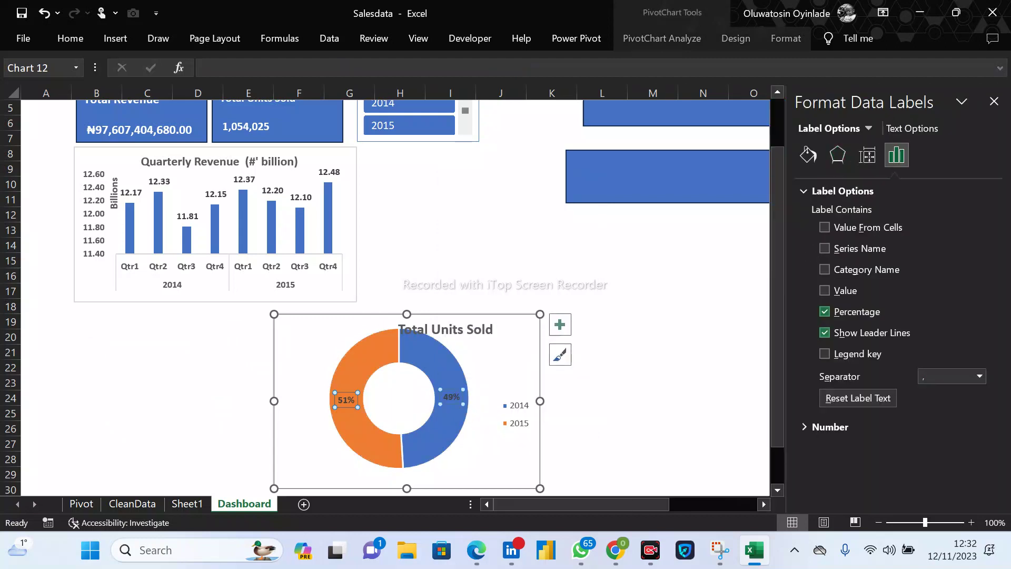
drag(304, 348, 104, 341)
Replace the doughnut chart's title text with "Yearly Contributions".
click(245, 323)
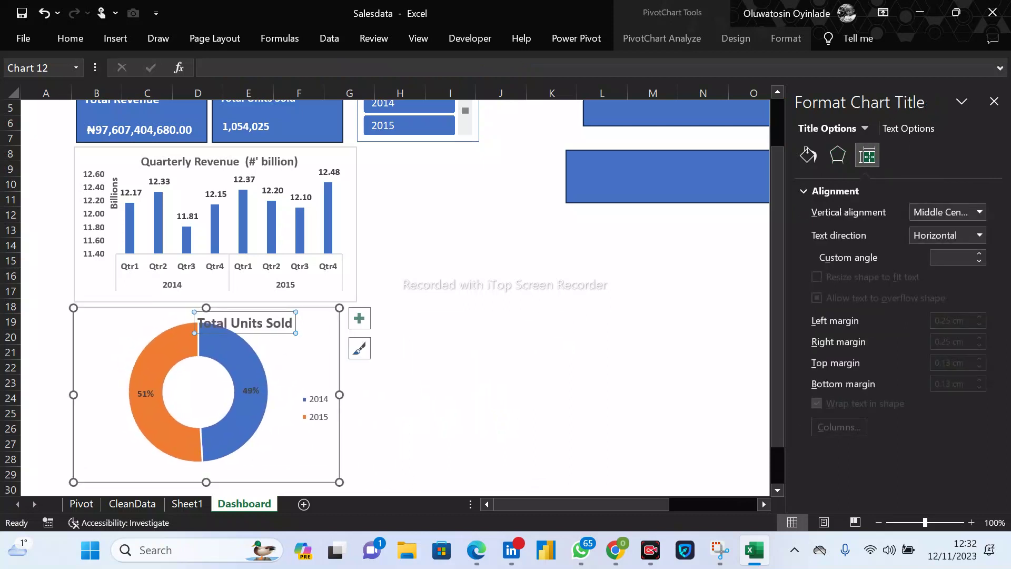
double_click(283, 324)
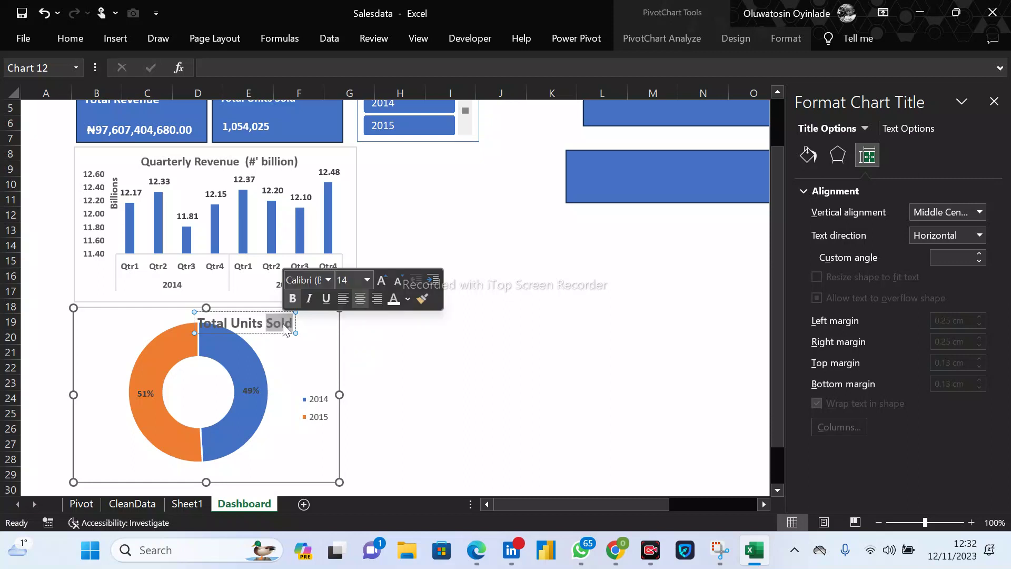
key(BackSpace)
key(BackSpace)
key(BackSpace)
key(BackSpace)
key(BackSpace)
key(BackSpace)
key(BackSpace)
key(BackSpace)
key(BackSpace)
key(BackSpace)
key(BackSpace)
key(BackSpace)
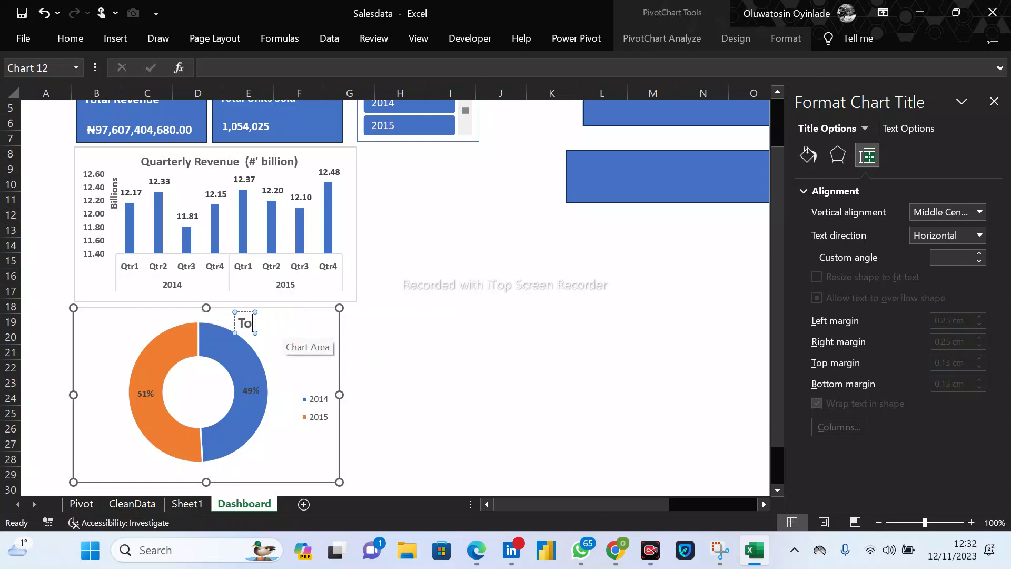
text(Yearly Contribnyt)
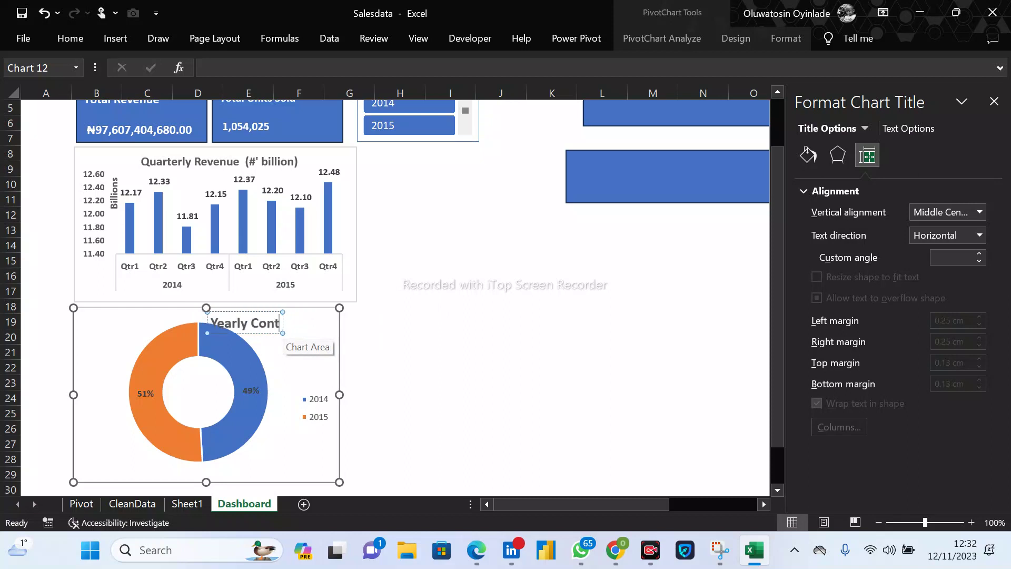
key(BackSpace)
key(BackSpace)
key(BackSpace)
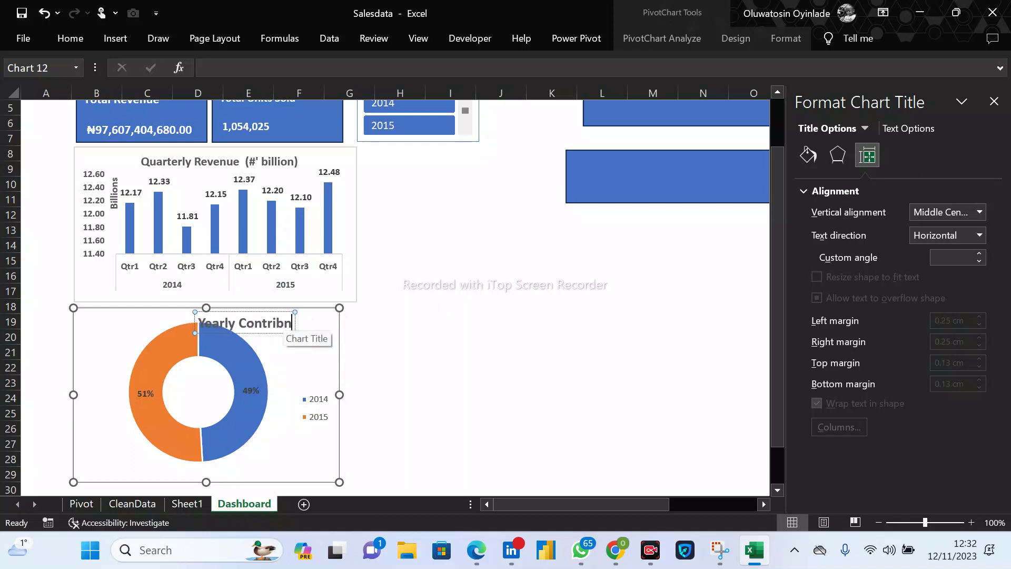
text(utions)
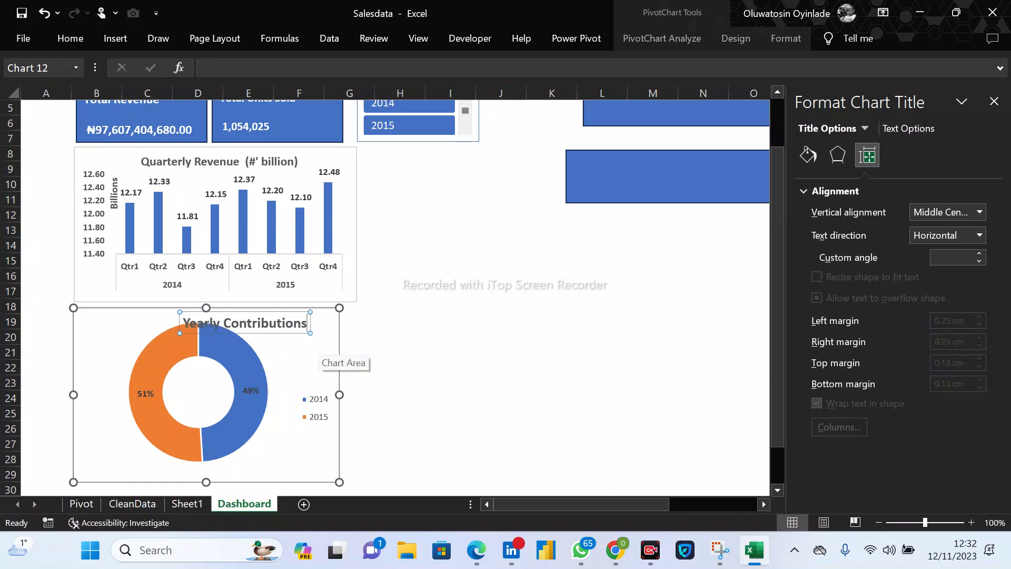
Set the font size of the entire Yearly Contributions title to 10.
key(ctrl+a)
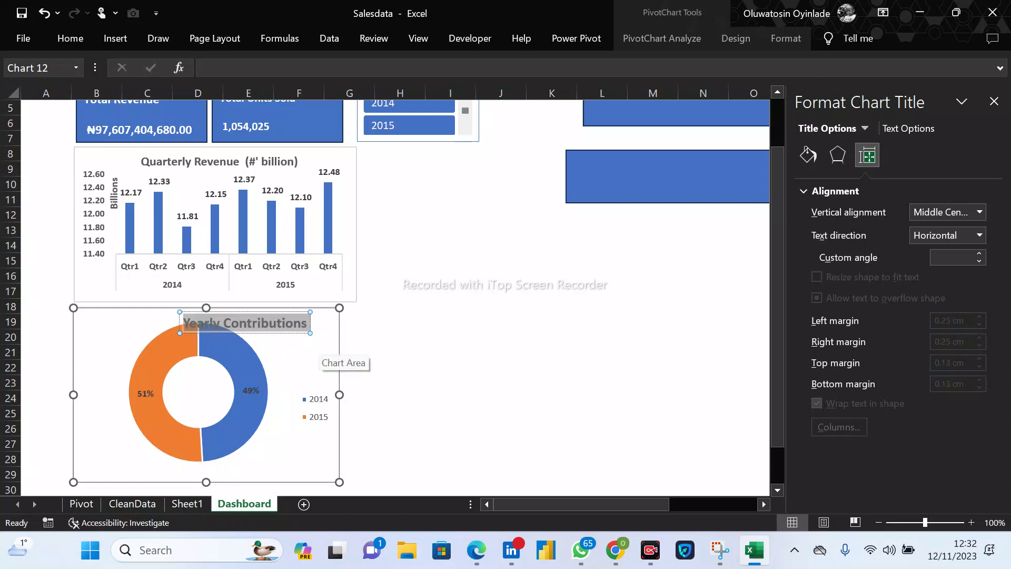
click(84, 41)
click(186, 68)
text(10)
key(Return)
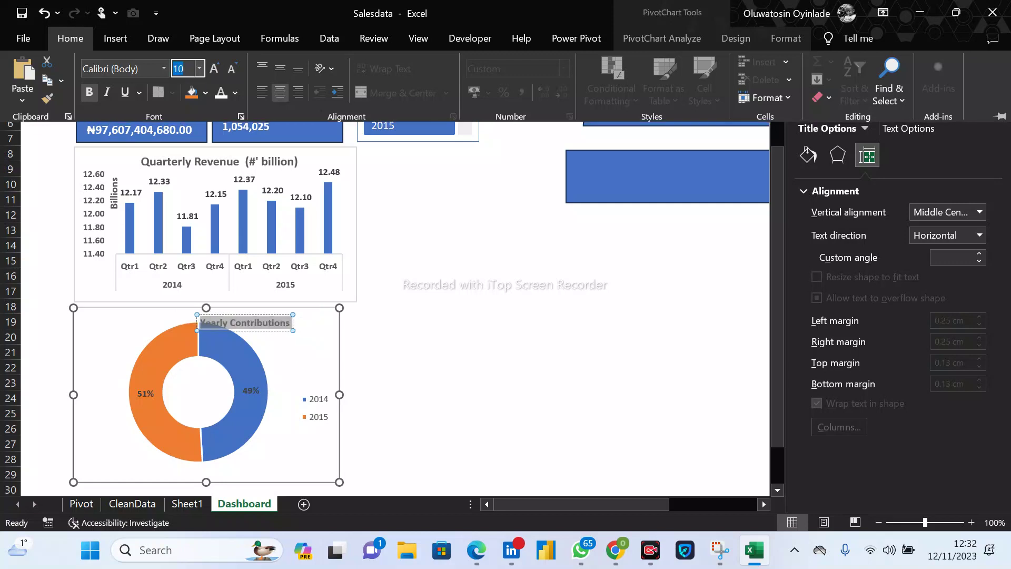
Move the Yearly Contributions title to the chart's upper-left corner, clear of the doughnut.
click(301, 343)
click(242, 320)
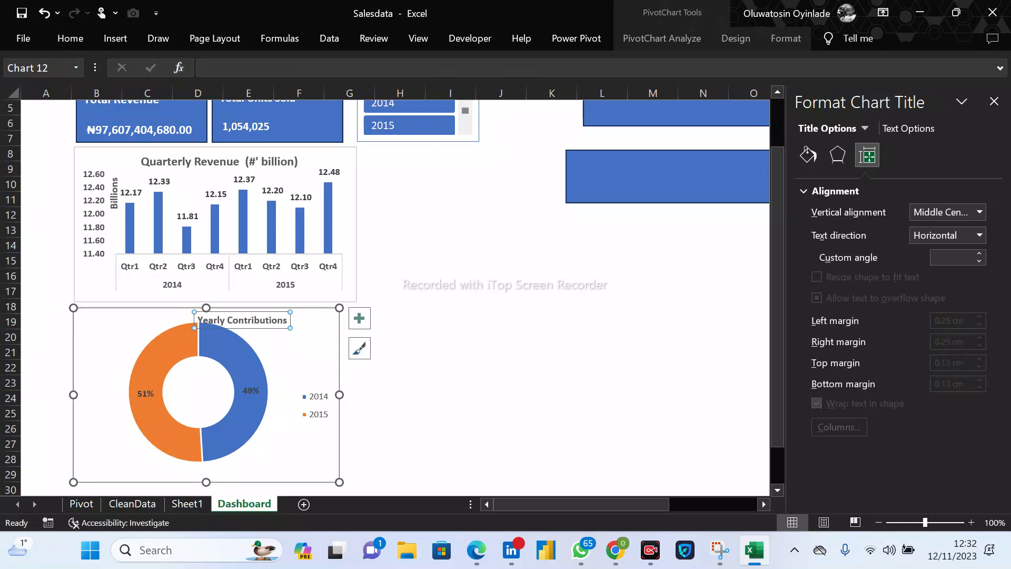
drag(242, 320, 167, 316)
drag(154, 317, 128, 320)
key(Escape)
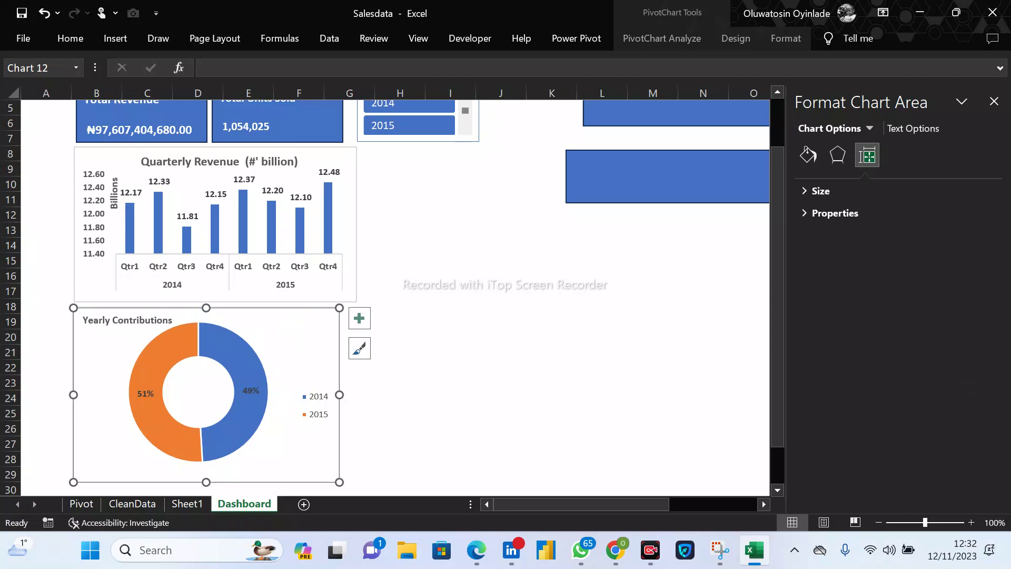
Copy the Line Trend of Monthly Revenue chart from the Pivot sheet.
click(72, 506)
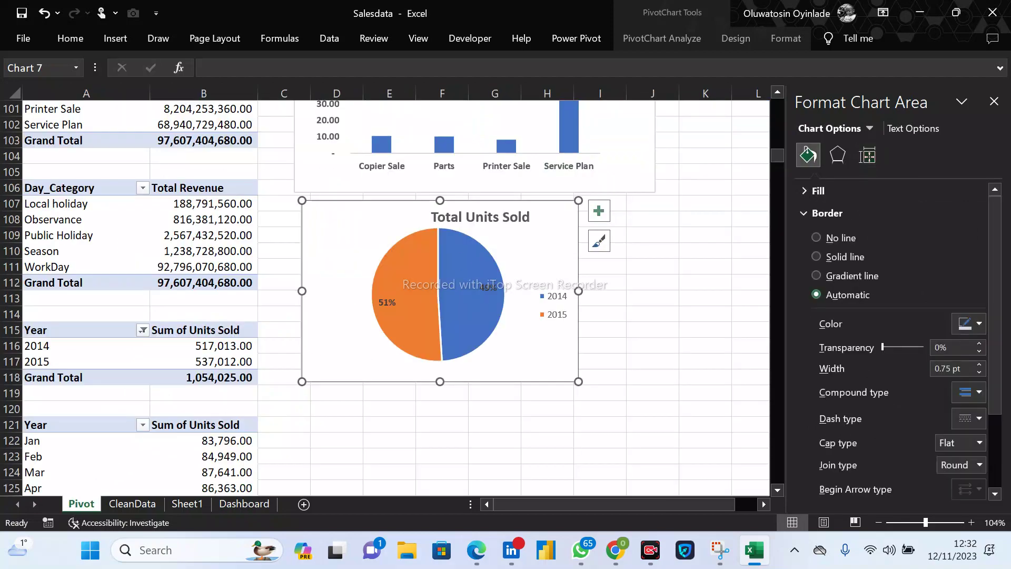
scroll(600, 211, down, 7)
scroll(599, 211, up, 12)
scroll(385, 298, up, 20)
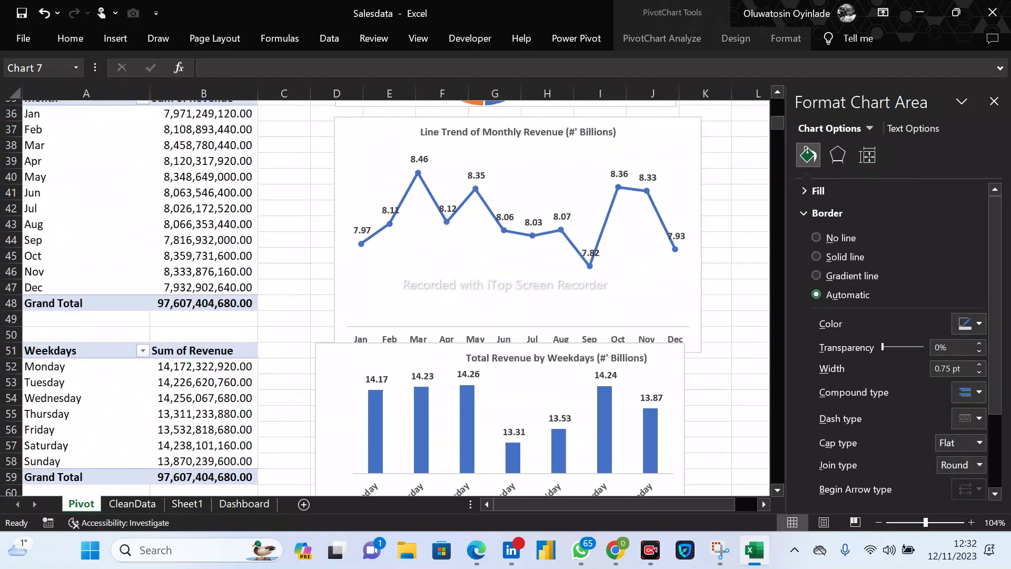
scroll(385, 298, down, 8)
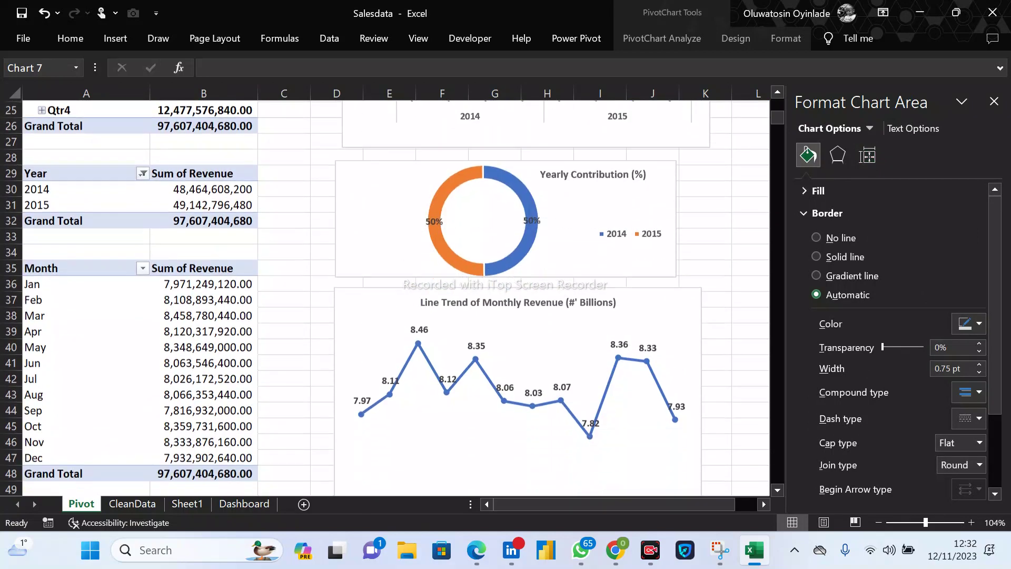
click(385, 301)
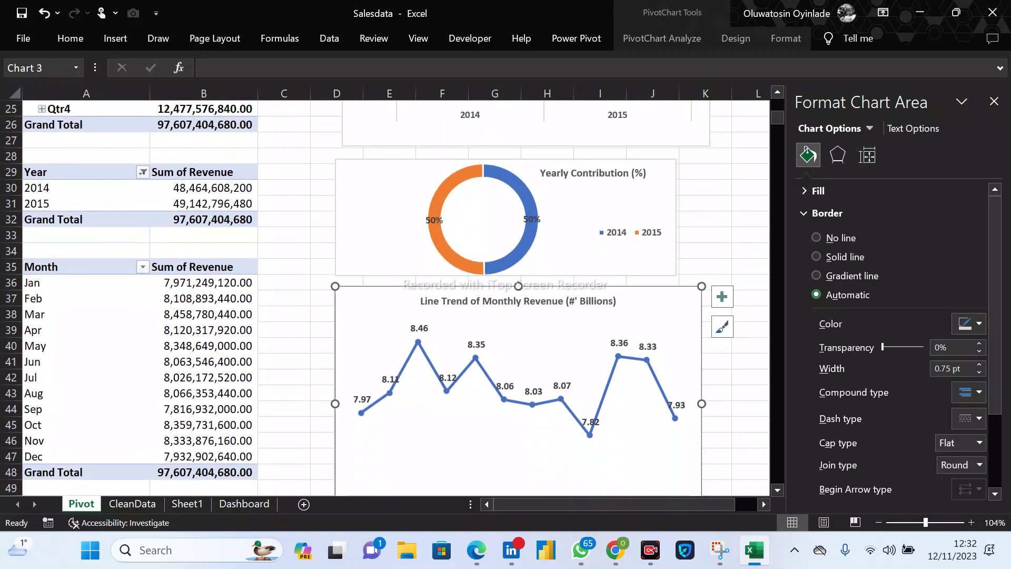
Move the lower blank blue rectangle down on the Dashboard sheet and paste the copied line chart at cell H8.
click(234, 503)
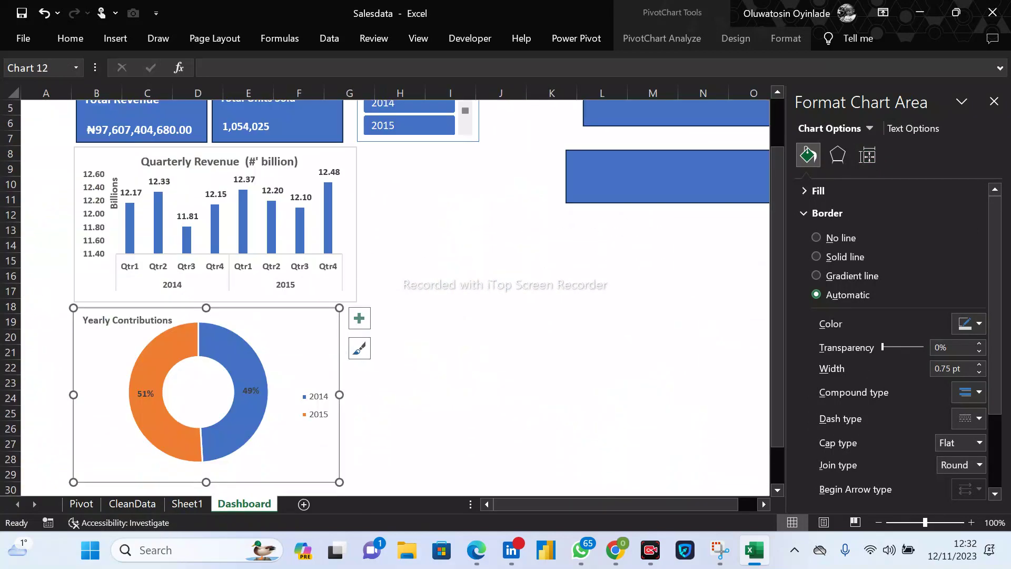
drag(675, 185, 705, 336)
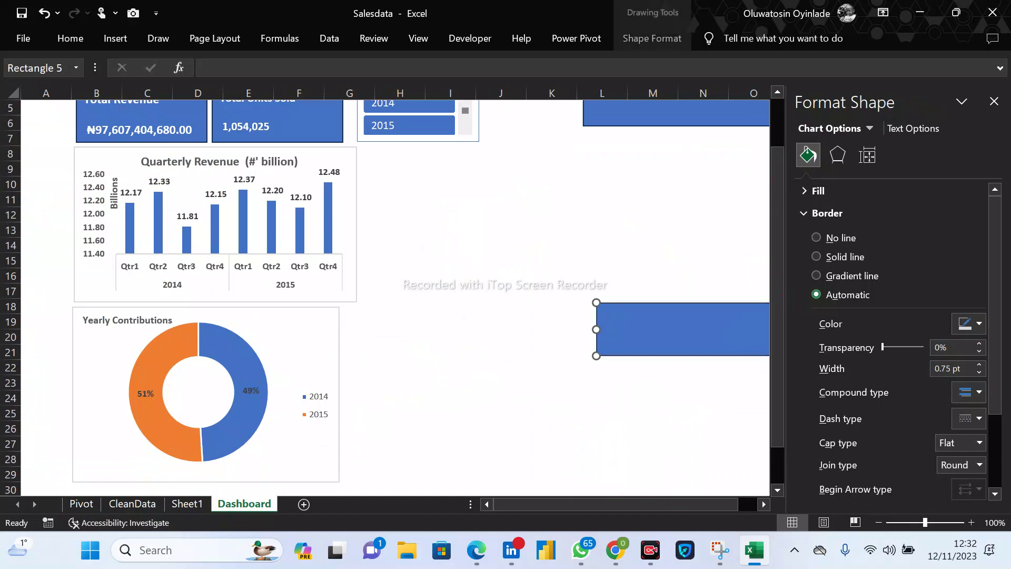
click(400, 153)
key(ctrl+v)
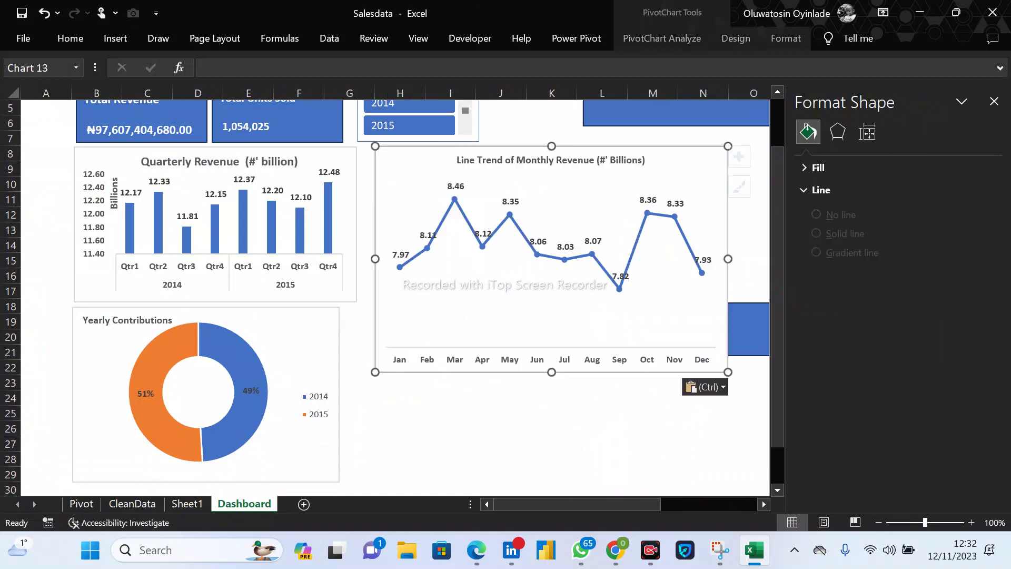
Narrow the Quarterly Revenue chart so its right edge lines up with the Total Units Sold card above.
scroll(395, 297, up, 1)
scroll(395, 295, up, 1)
click(345, 221)
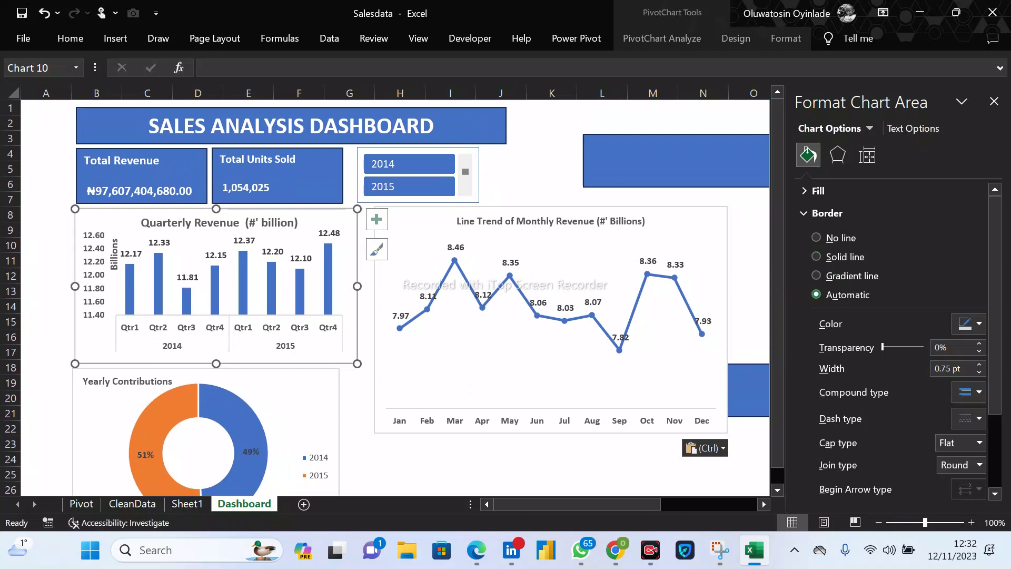
drag(357, 288, 342, 289)
Move the Line Trend chart beside the Quarterly Revenue chart, reduce its height to about row 18 and its width to about column M.
click(550, 377)
click(679, 221)
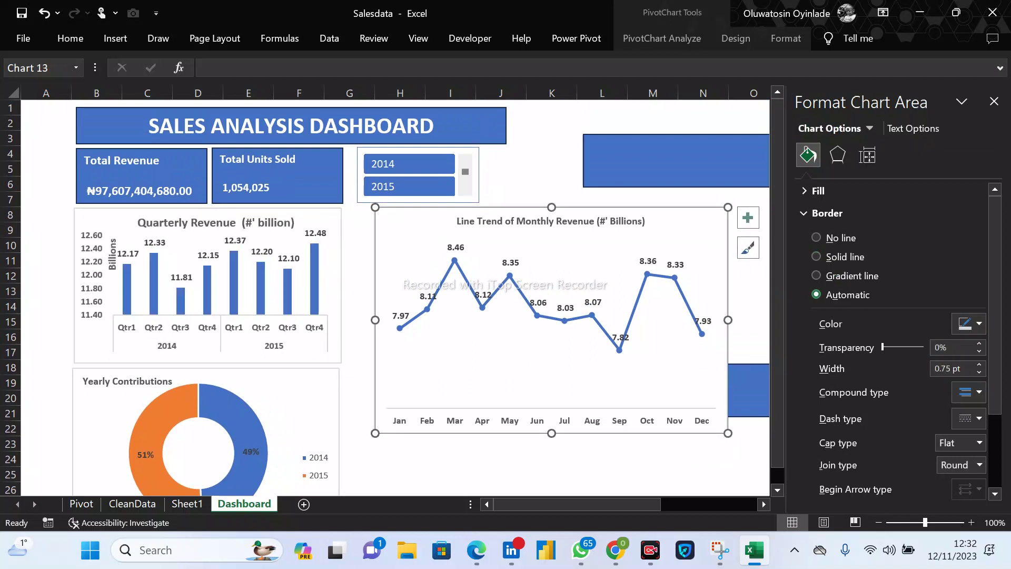
drag(679, 221, 662, 227)
drag(515, 416, 533, 367)
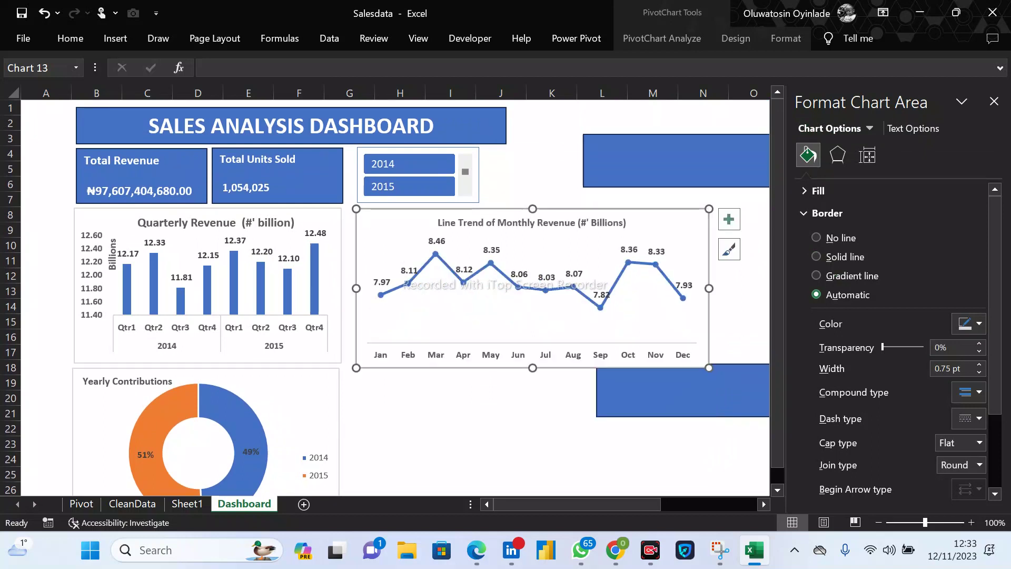
drag(707, 291, 653, 291)
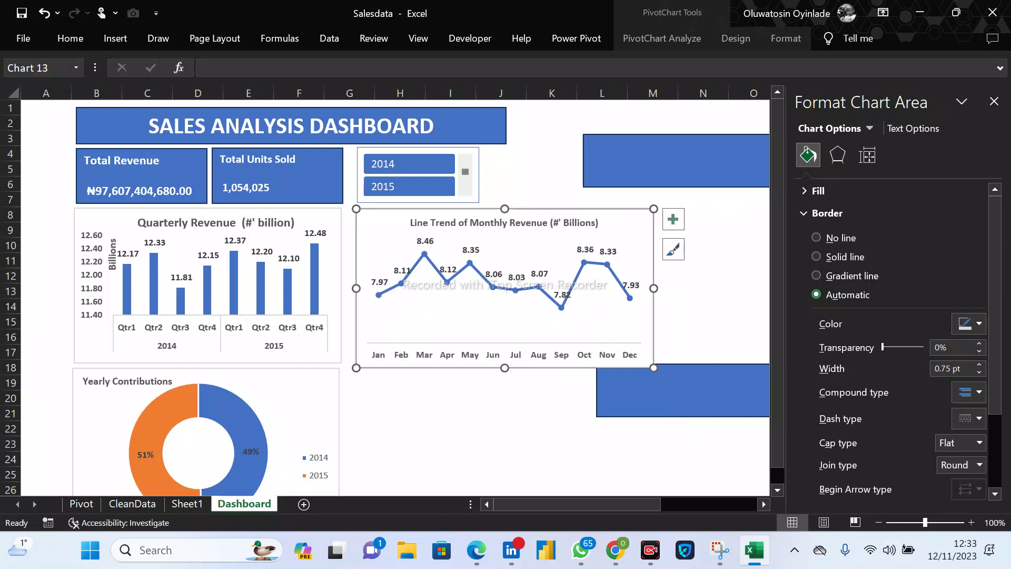
Delete the two spare blank blue rectangles from the Dashboard sheet.
drag(682, 390, 610, 424)
key(Delete)
click(676, 161)
key(Delete)
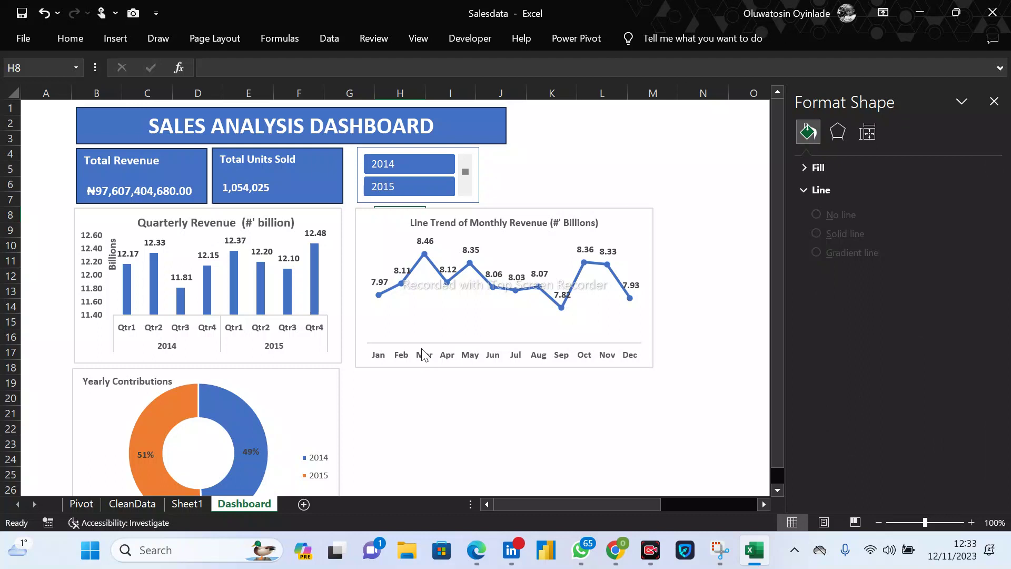
Shorten the Line Trend chart slightly so its bottom edge aligns with the Quarterly Revenue chart.
scroll(395, 295, down, 1)
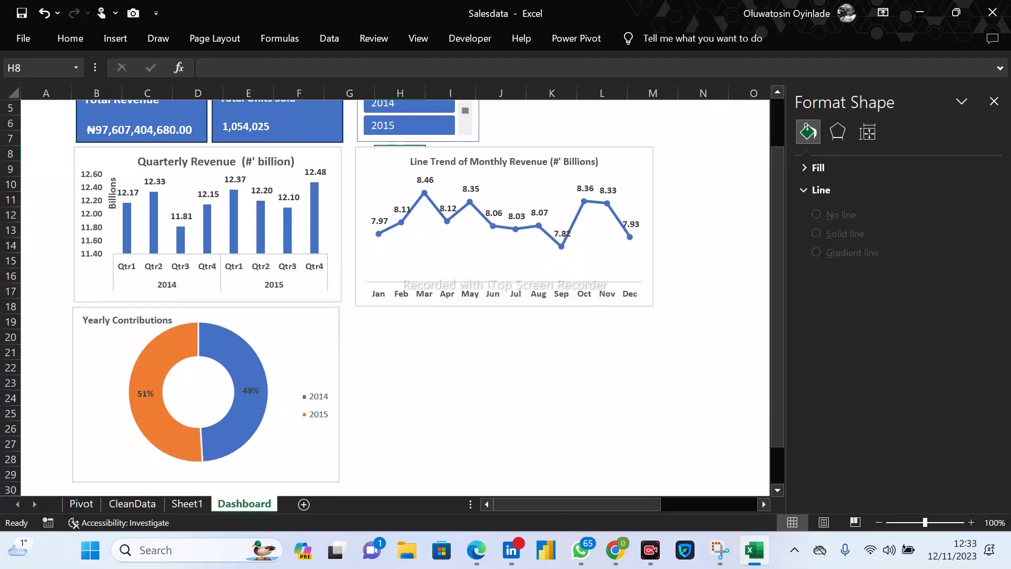
click(506, 305)
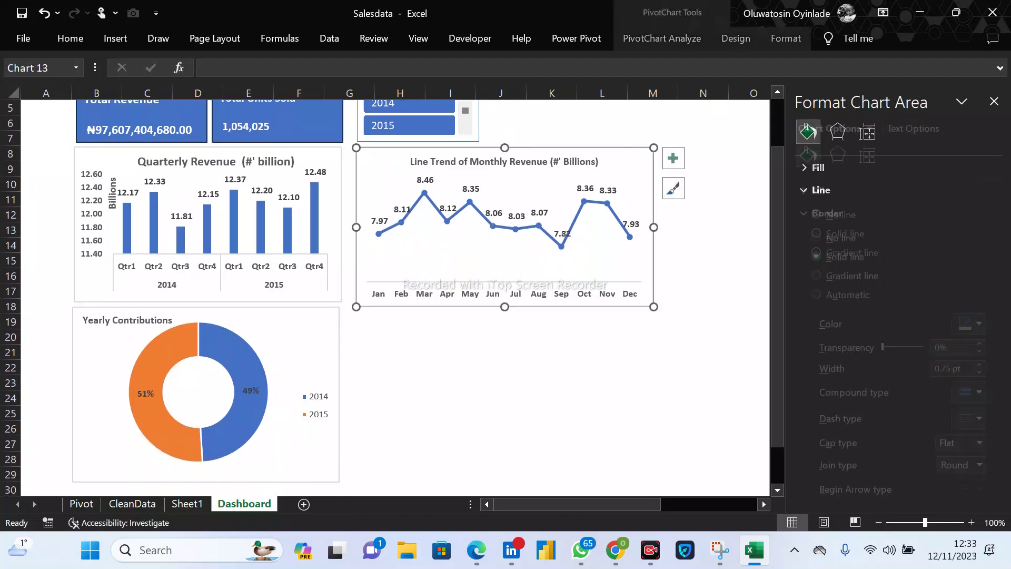
drag(506, 307, 506, 301)
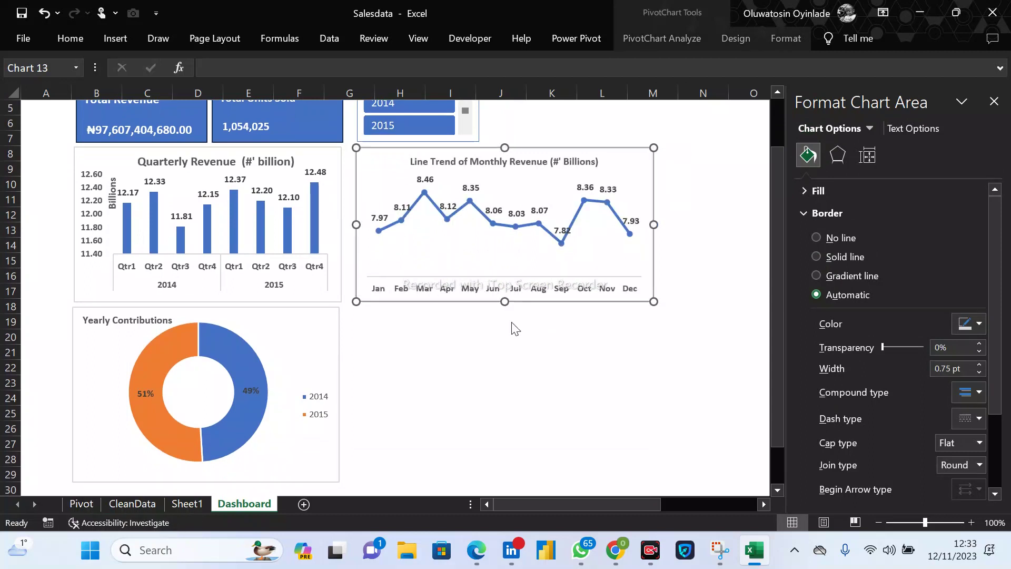
Test the year slicer on the Dashboard by filtering to 2014 and then to 2015.
scroll(421, 295, up, 2)
click(423, 163)
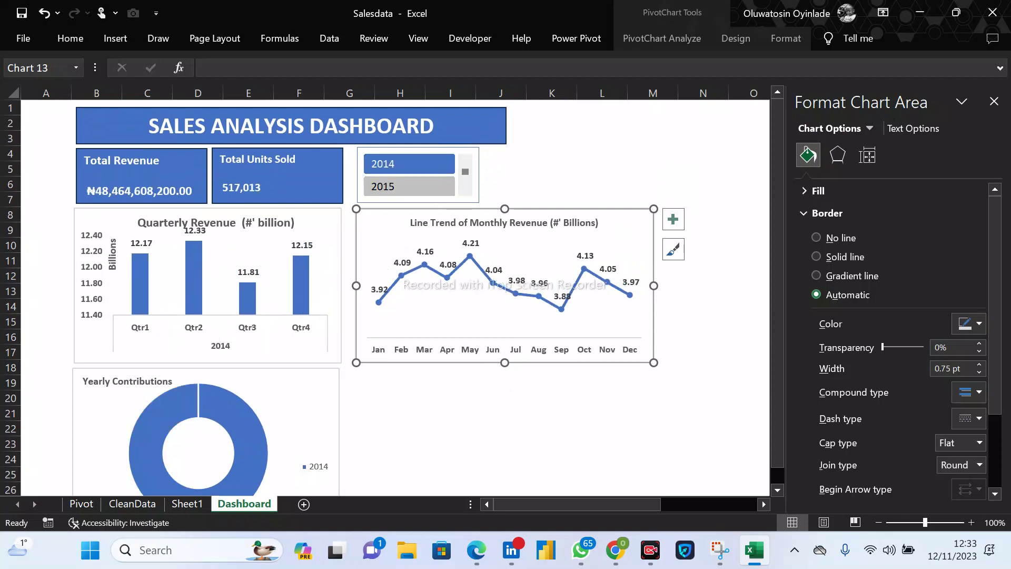
click(425, 185)
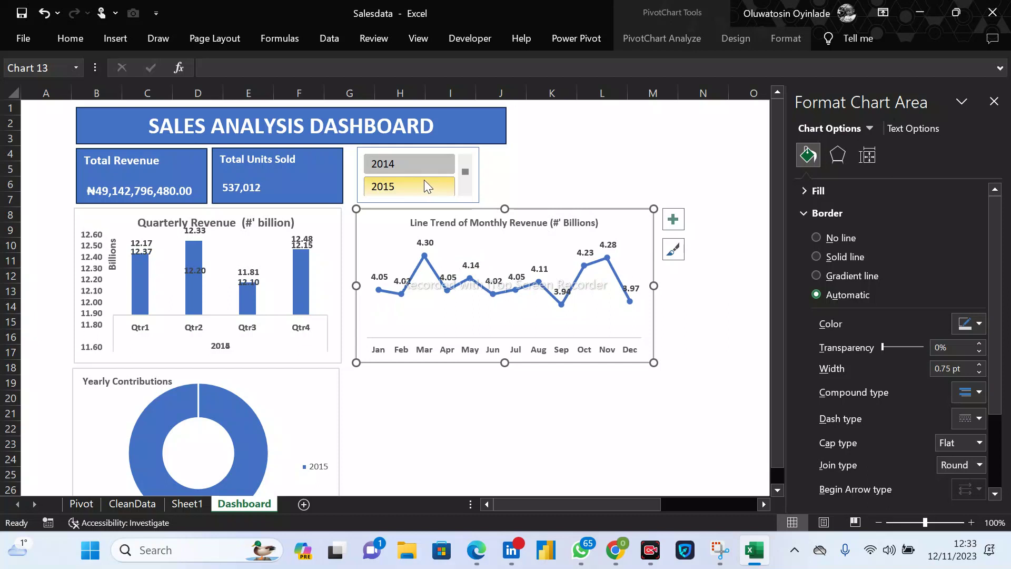
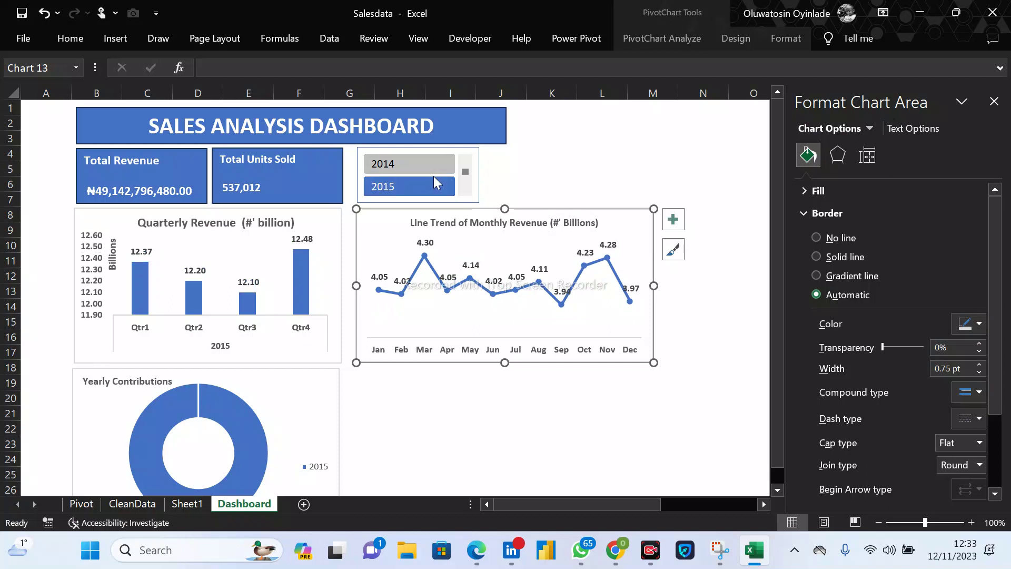
Delete the vertical value axis from the Quarterly Revenue chart and widen the plot area into the freed space.
click(91, 303)
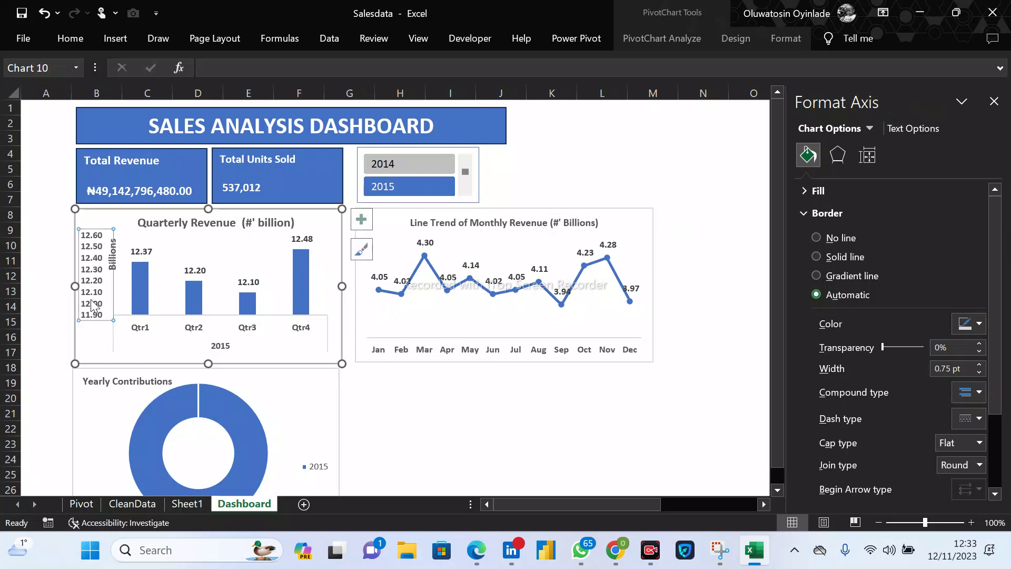
key(Delete)
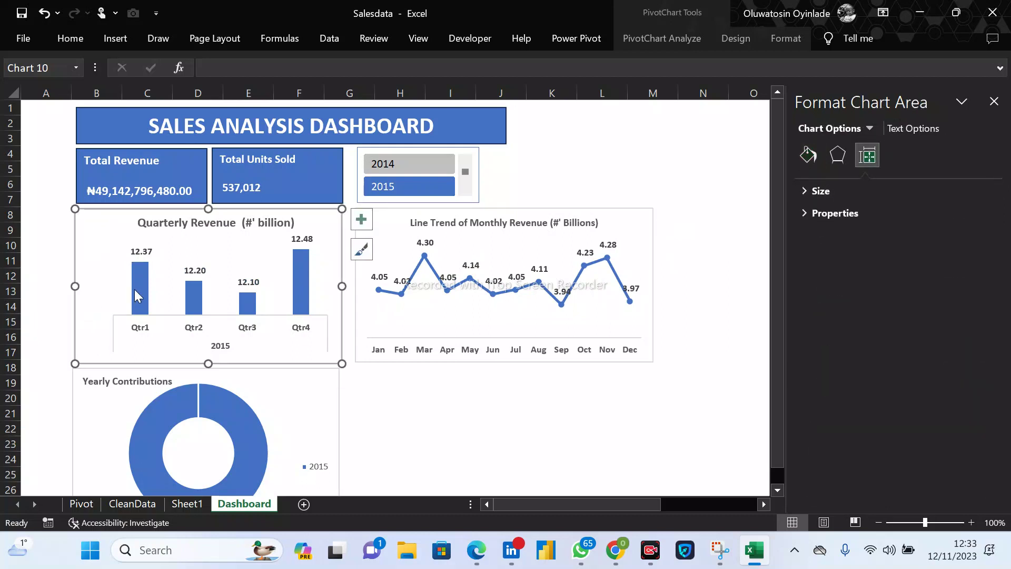
click(221, 258)
drag(118, 276, 98, 273)
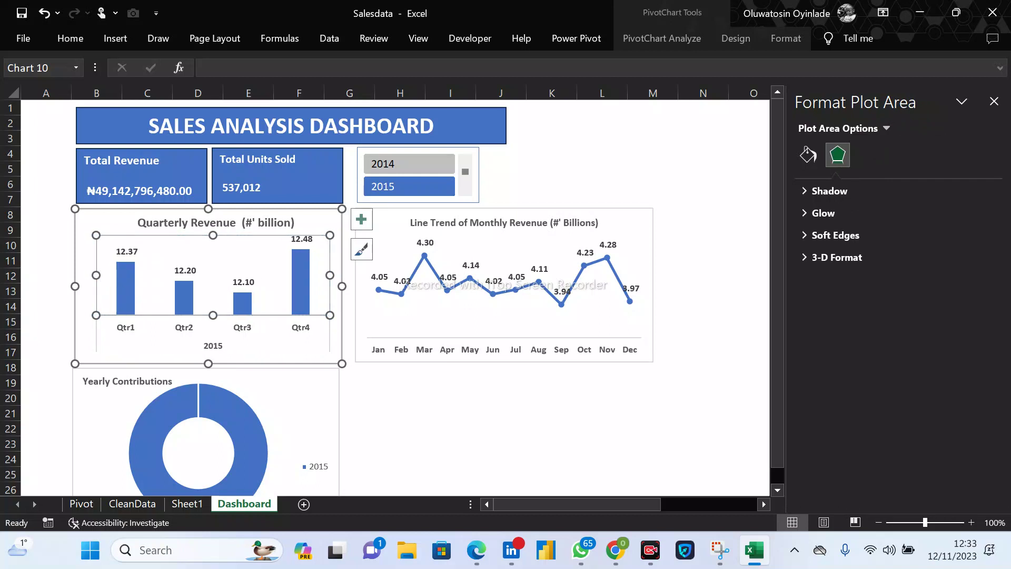
Retitle the quarterly chart "Quarterly Revenue (#' billions)" and select both 2014 and 2015 in the year slicer.
click(284, 222)
click(284, 222)
text(s)
click(400, 413)
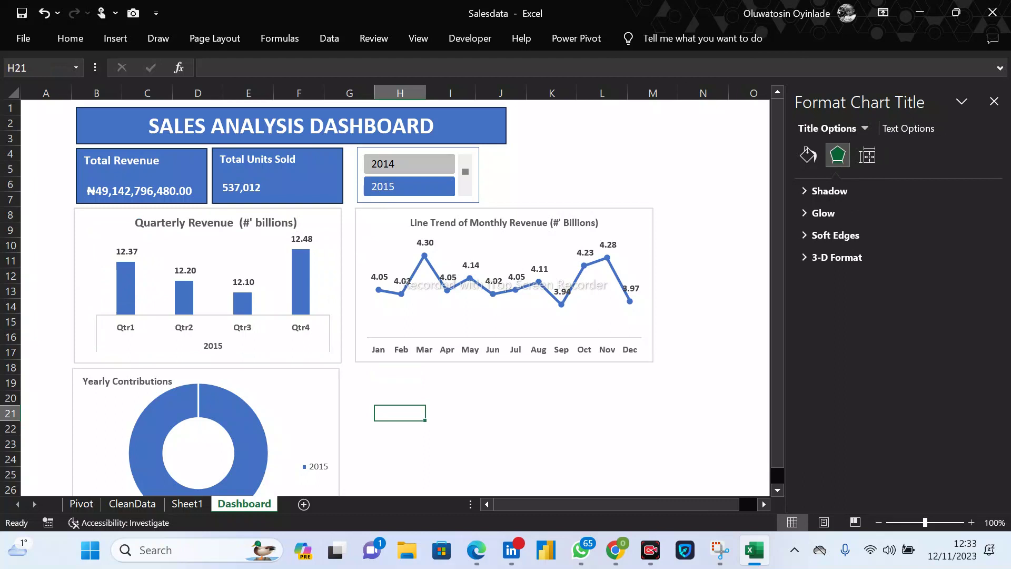
ctrl+click(439, 167)
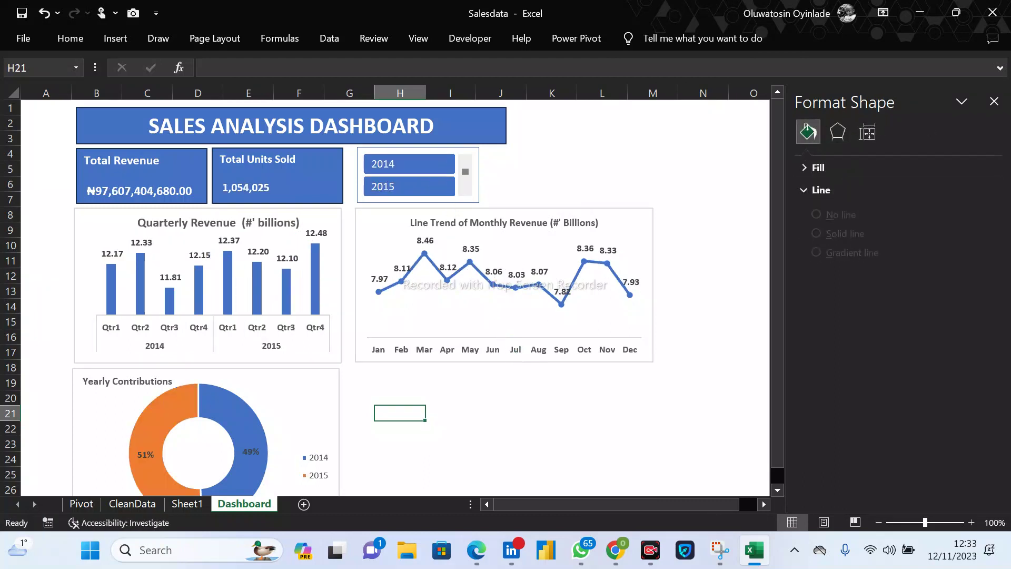
Copy the Total Revenue by Weekdays chart from the Pivot sheet and paste it into the Dashboard sheet.
click(552, 327)
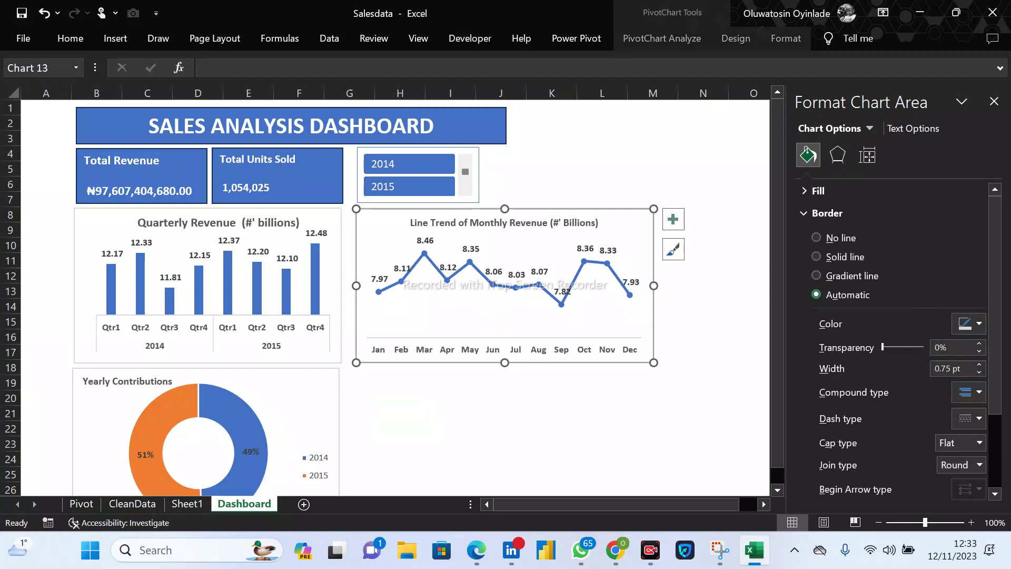
click(80, 505)
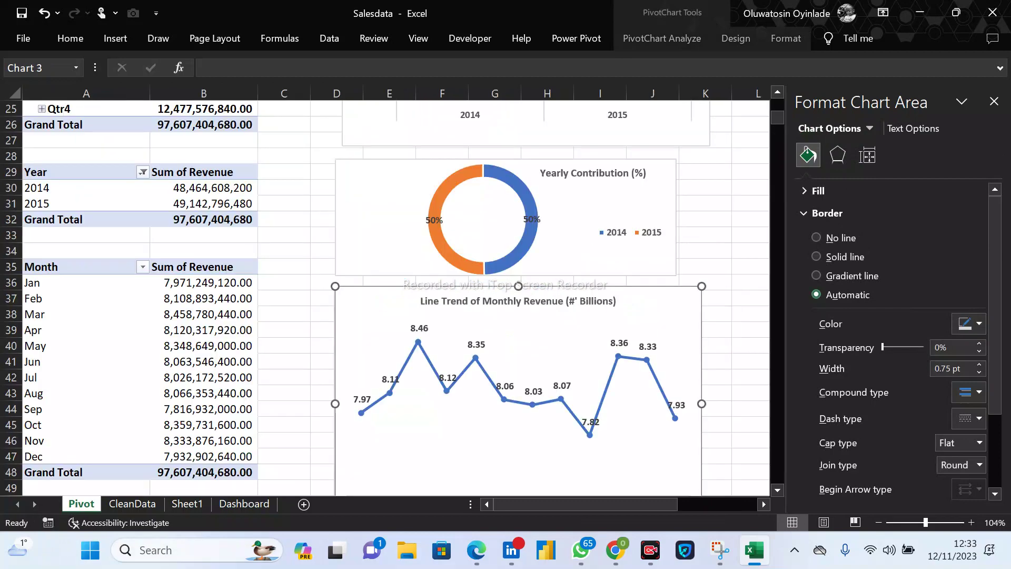
scroll(654, 337, down, 5)
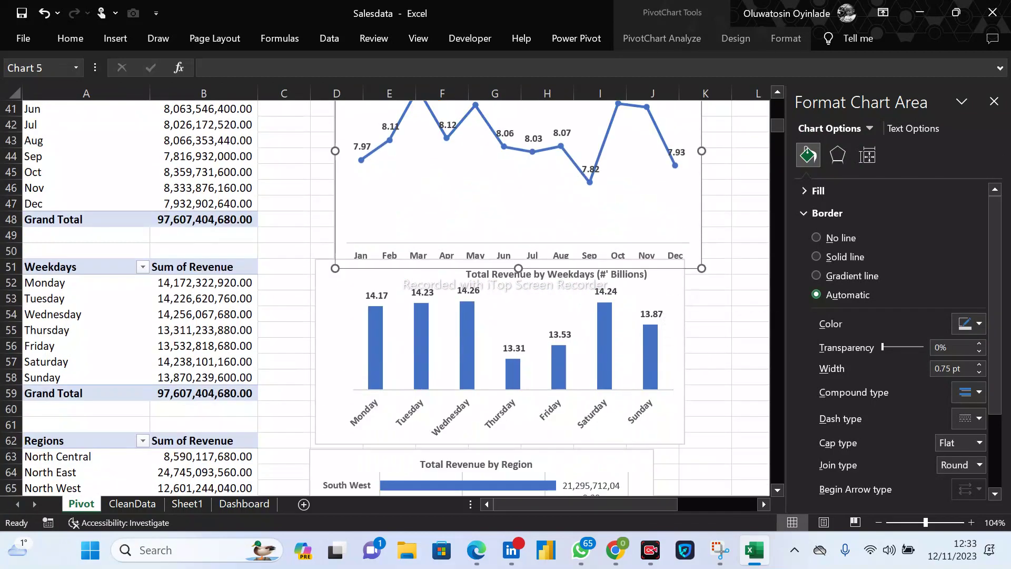
click(396, 274)
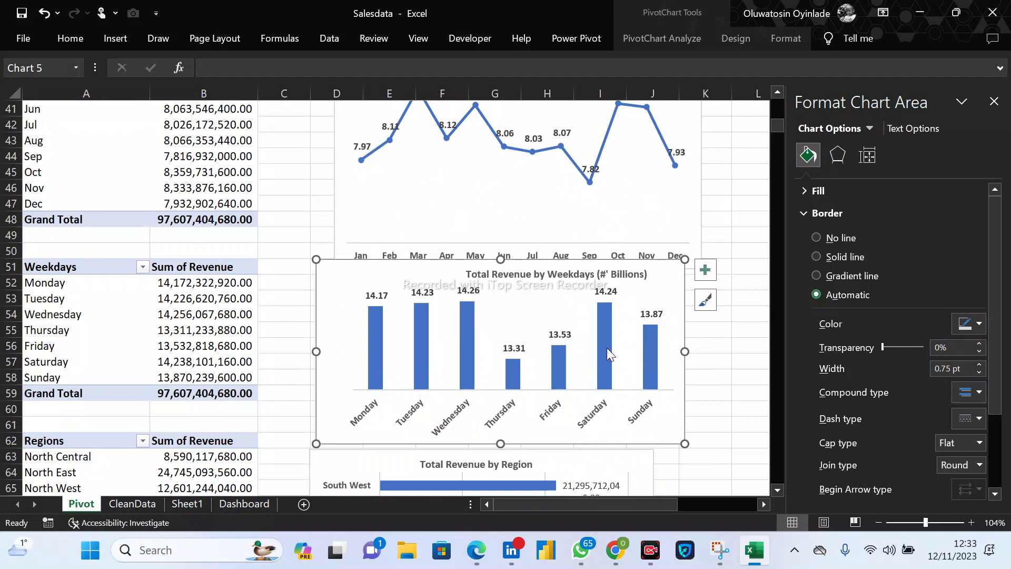
click(254, 506)
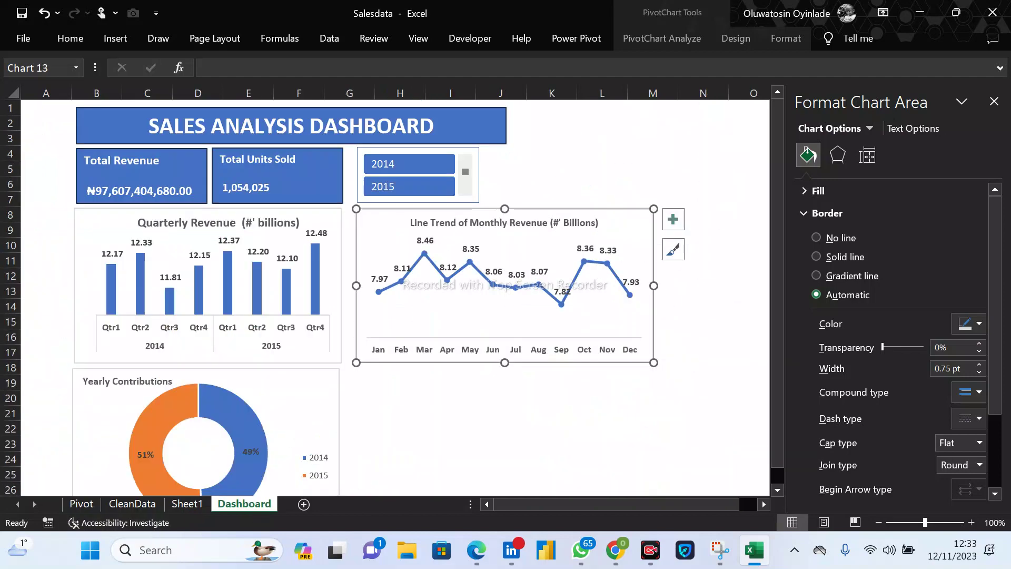
click(349, 371)
key(ctrl+v)
Place the Total Revenue by Weekdays chart beside Yearly Contributions and narrow it to line up with the Line Trend chart's right edge.
scroll(395, 298, down, 5)
drag(324, 203, 351, 203)
scroll(421, 258, up, 3)
mouse_move(422, 258)
mouse_down()
mouse_move(416, 270)
mouse_move(424, 266)
mouse_up()
drag(618, 298, 619, 298)
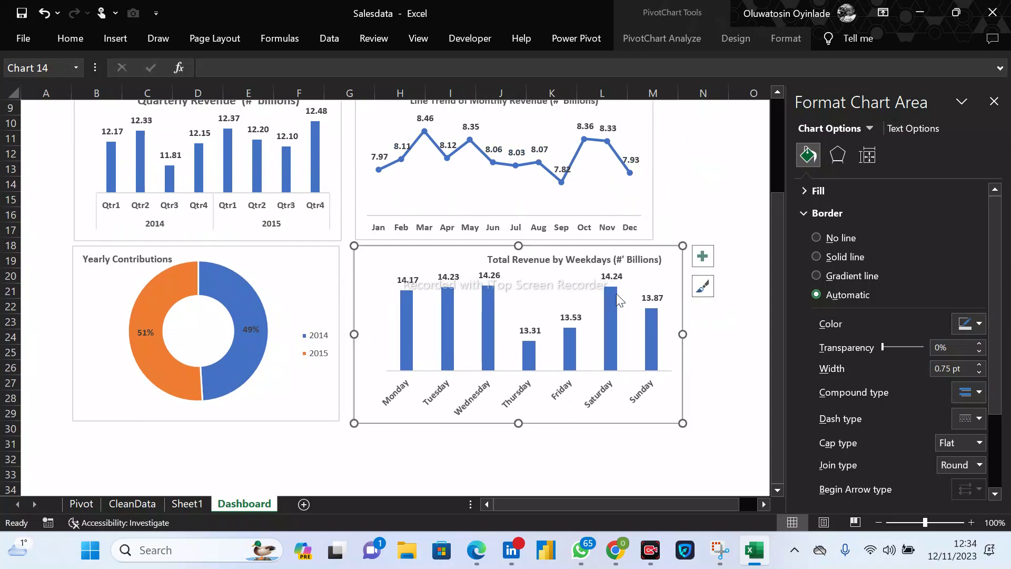
drag(684, 333, 655, 332)
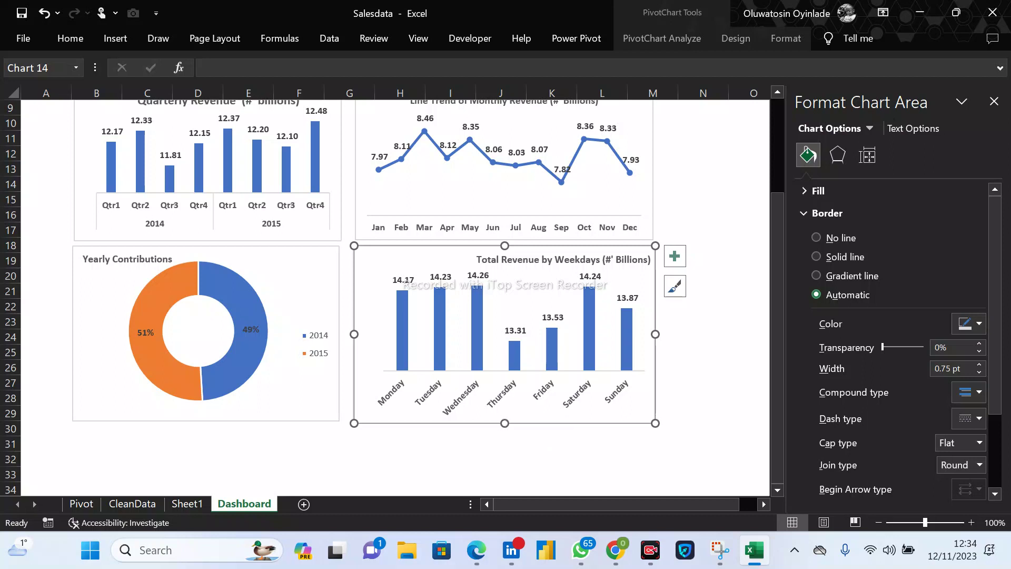
Widen the Yearly Contributions chart slightly so its right edge matches the Quarterly Revenue chart.
click(328, 296)
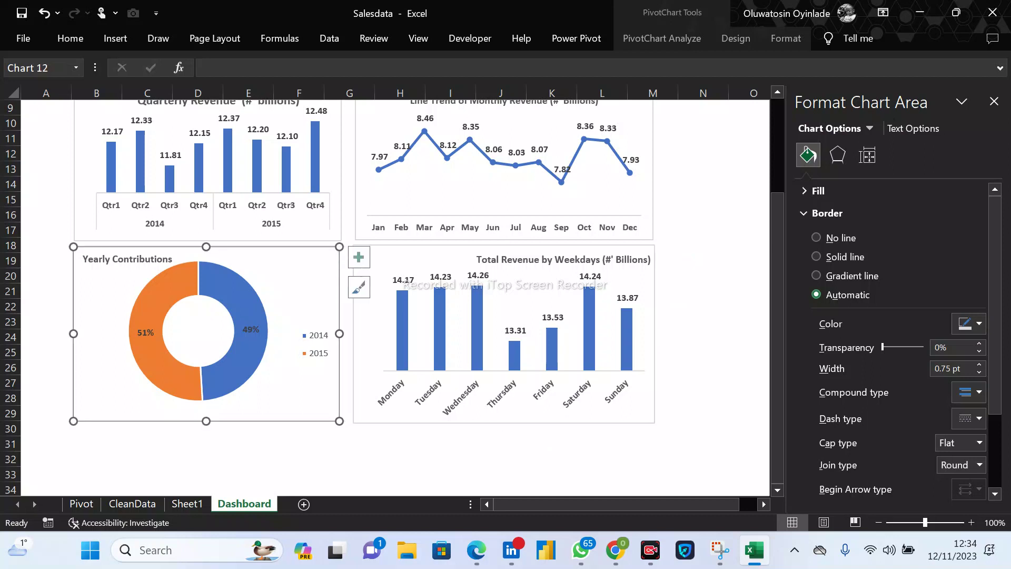
drag(339, 333, 341, 333)
click(703, 215)
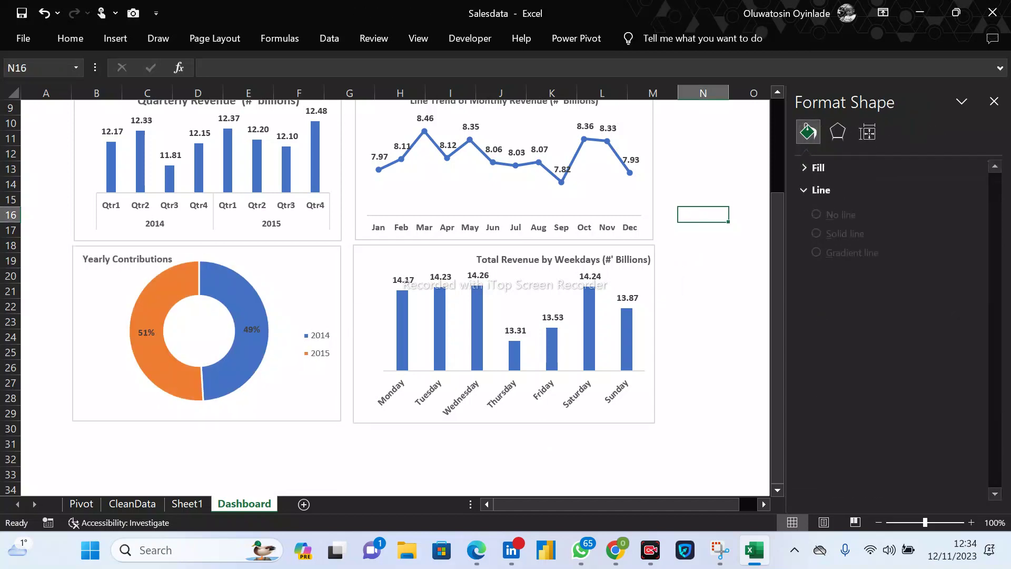
Check the weekday chart's response to the year slicer by filtering to 2015 and then to 2014.
scroll(542, 307, up, 3)
click(414, 190)
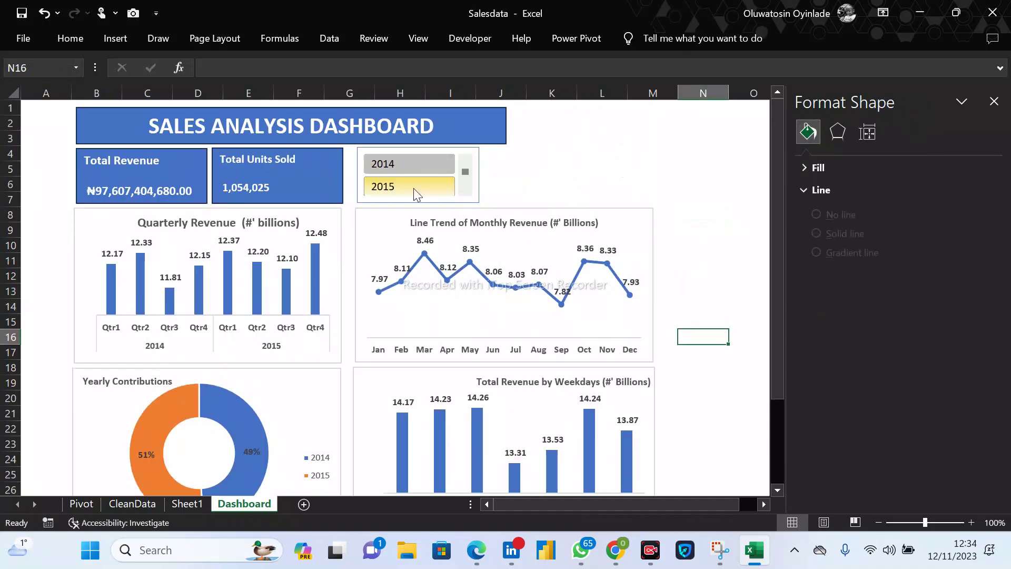
click(414, 163)
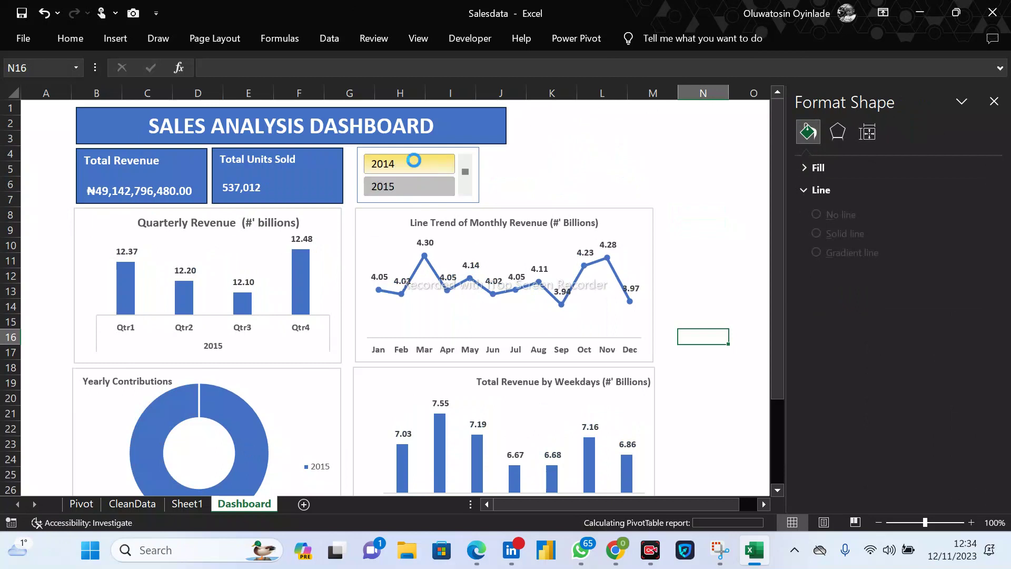
click(653, 184)
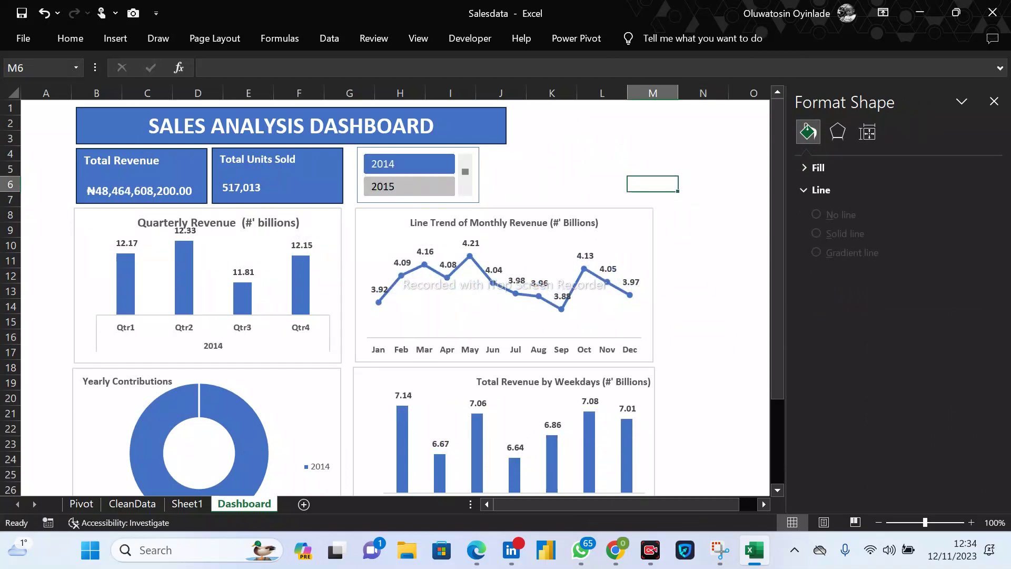
Zoom the Dashboard sheet out to 84% and review the full chart layout.
scroll(396, 298, down, 2)
scroll(395, 298, down, 2)
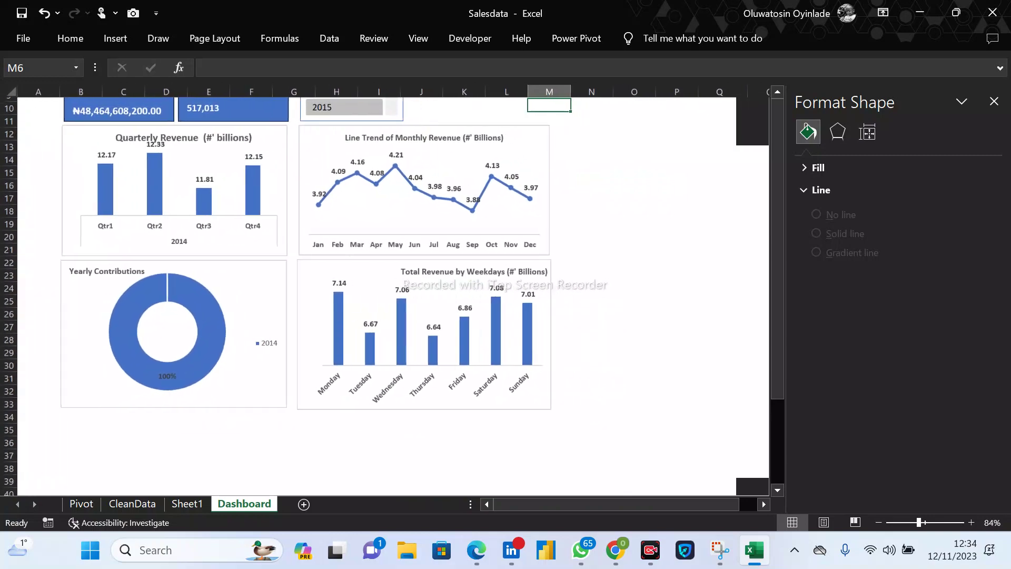
scroll(641, 237, up, 3)
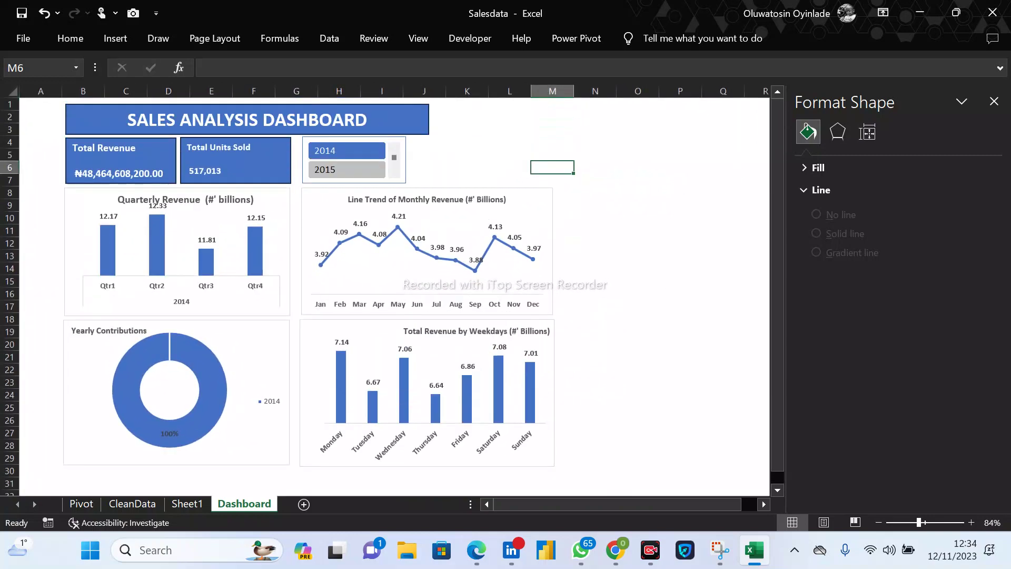
click(467, 155)
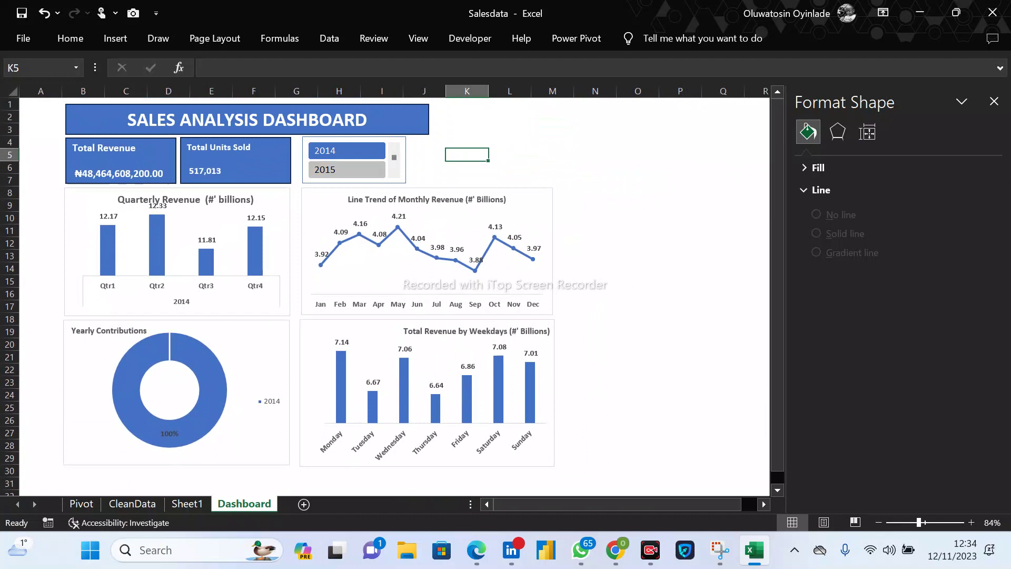
click(416, 180)
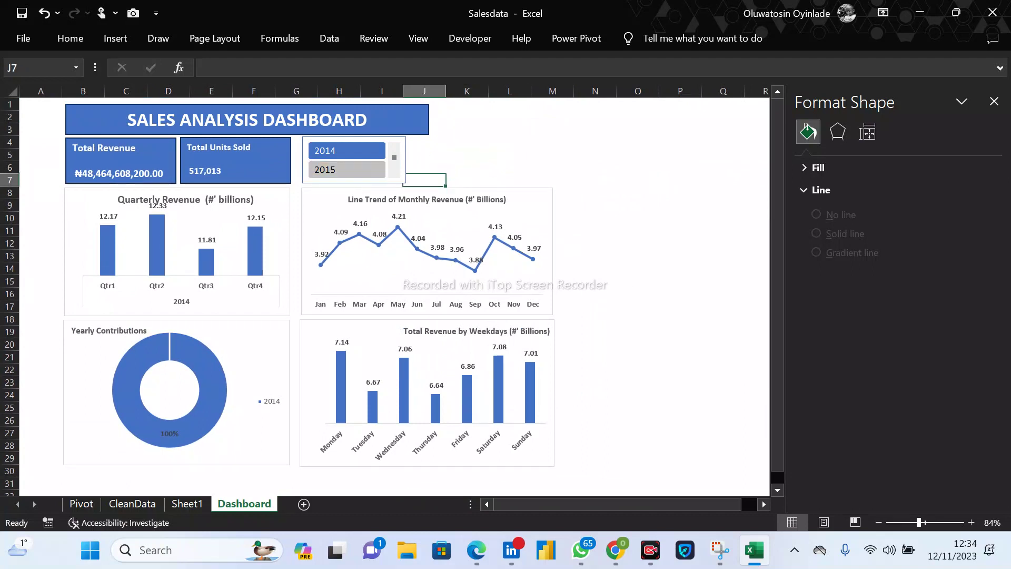
Filter the dashboard to 2015 with the slicer, then select both 2014 and 2015 again.
click(385, 170)
click(393, 166)
click(395, 154)
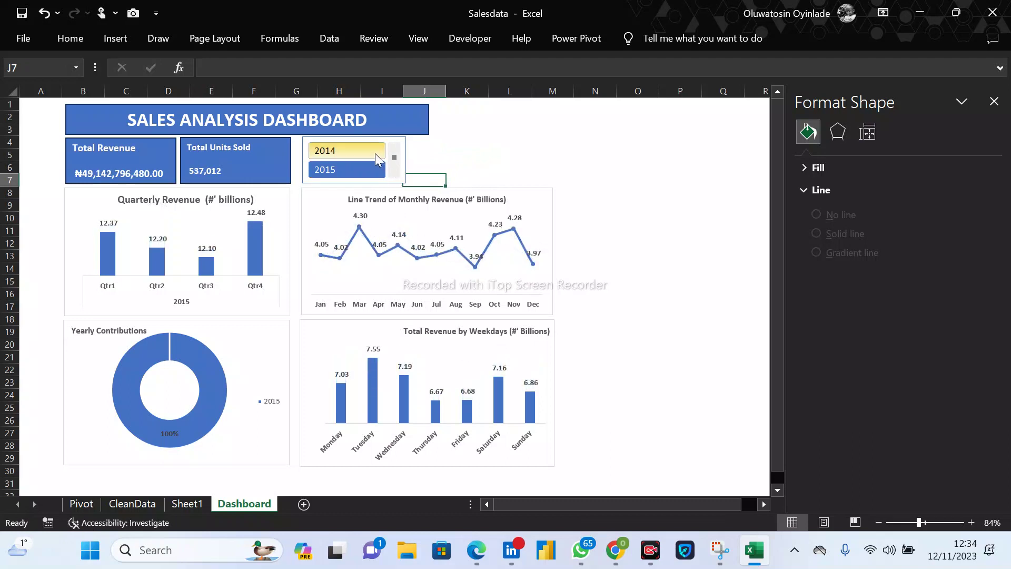
ctrl+click(373, 153)
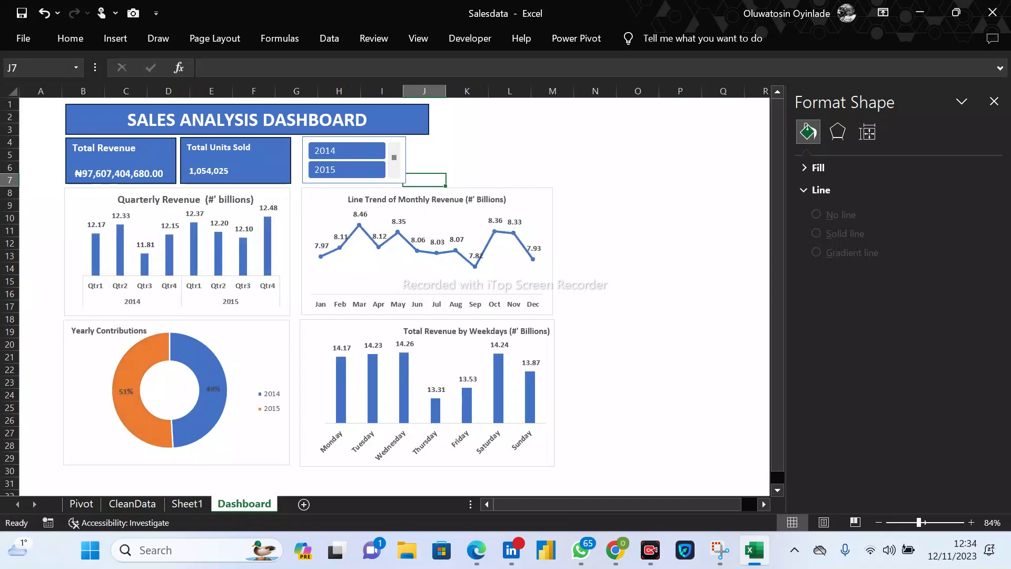
click(428, 272)
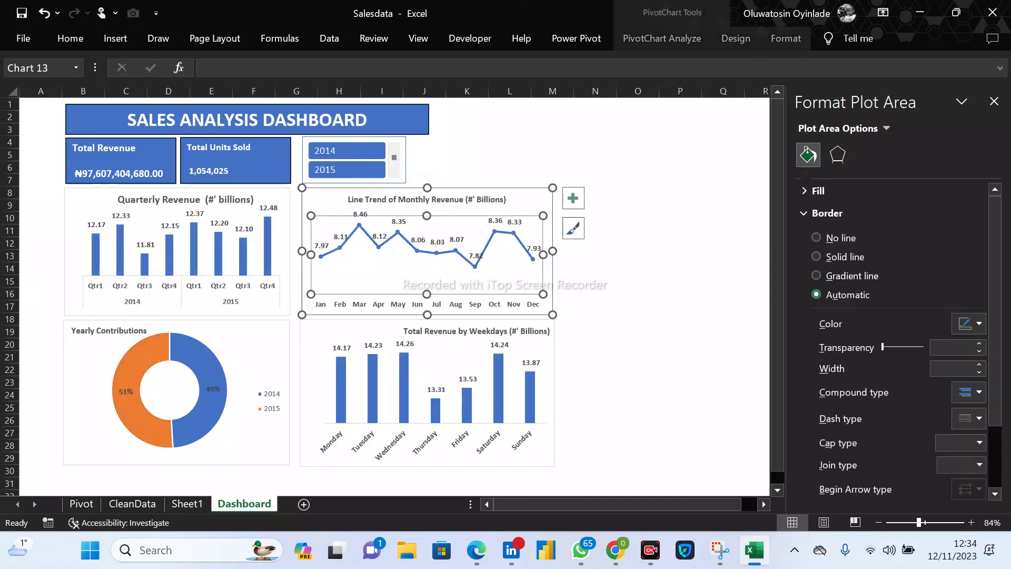
click(681, 319)
Remove the data labels from the Total Revenue by Region chart on the Pivot sheet.
click(81, 504)
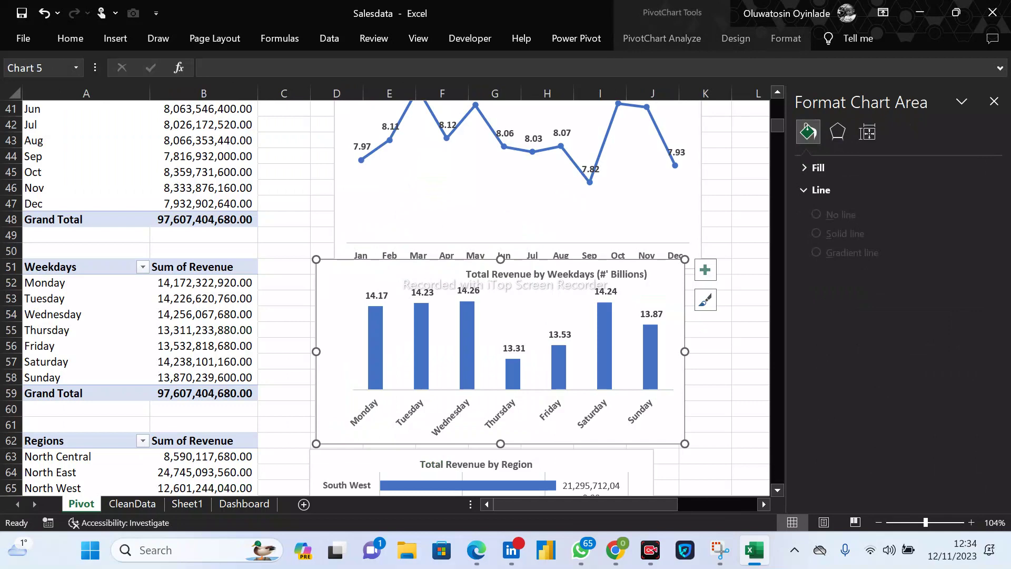
scroll(655, 315, down, 4)
scroll(654, 315, up, 3)
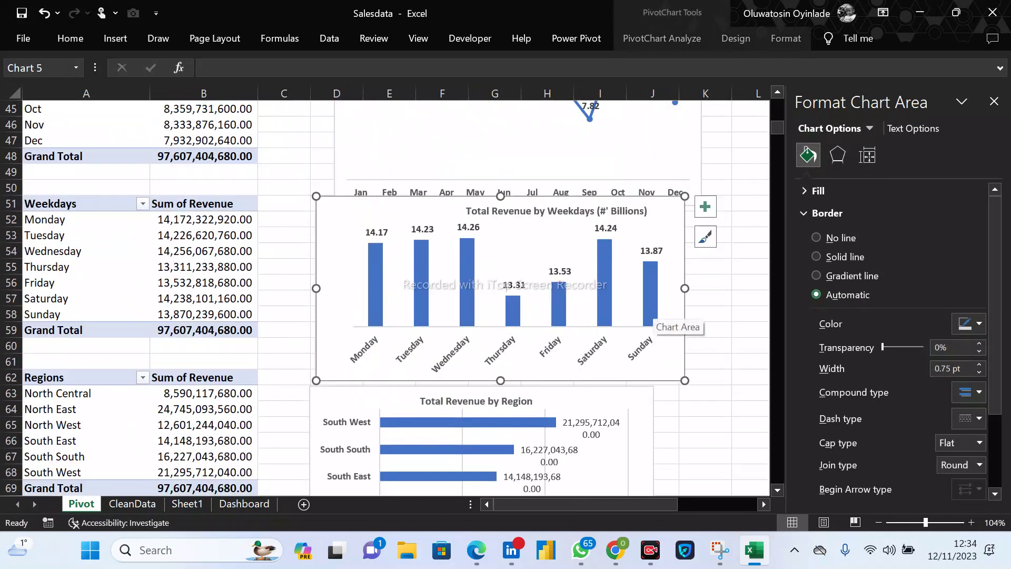
scroll(654, 316, down, 3)
scroll(654, 316, down, 1)
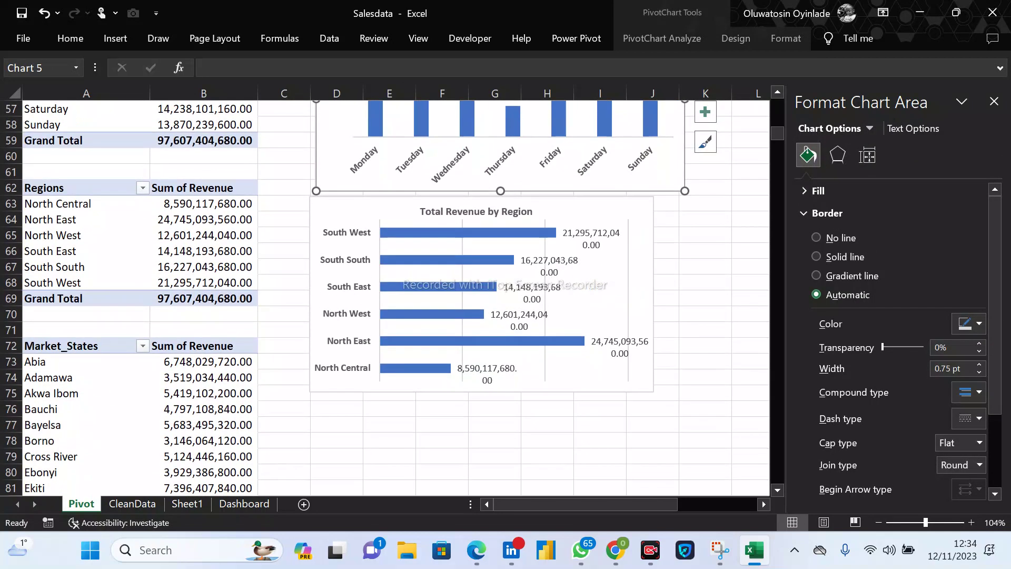
drag(549, 266, 546, 270)
click(546, 269)
key(Delete)
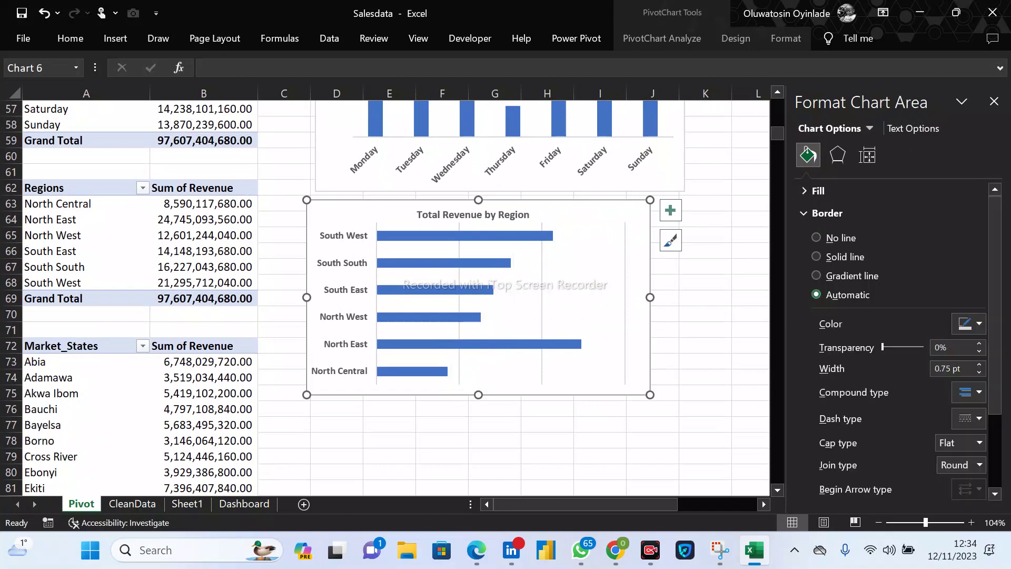
Delete the vertical gridlines from the Total Revenue by Region chart and select the whole chart.
drag(591, 237, 591, 239)
right_click(592, 238)
click(567, 293)
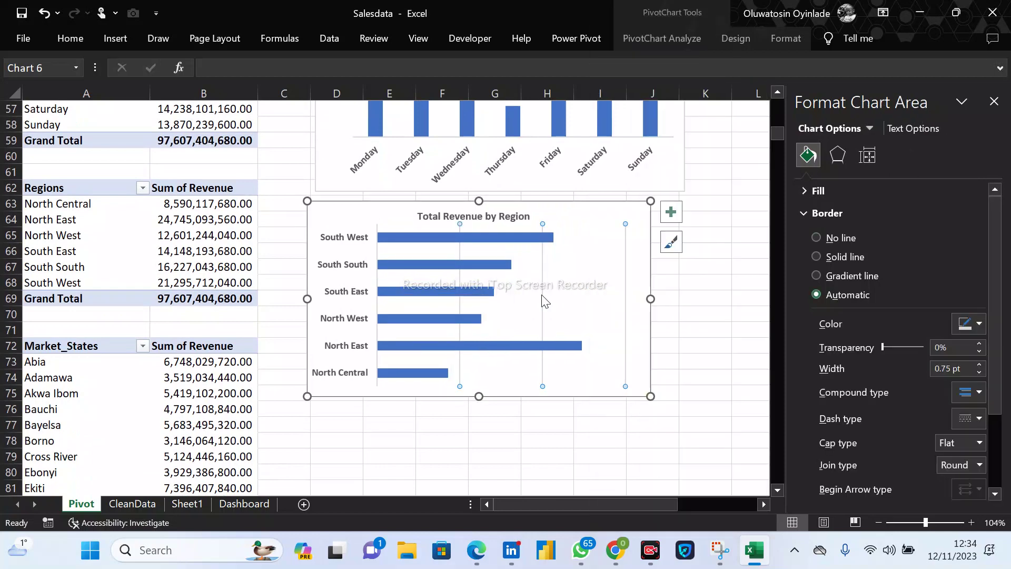
click(543, 301)
click(591, 238)
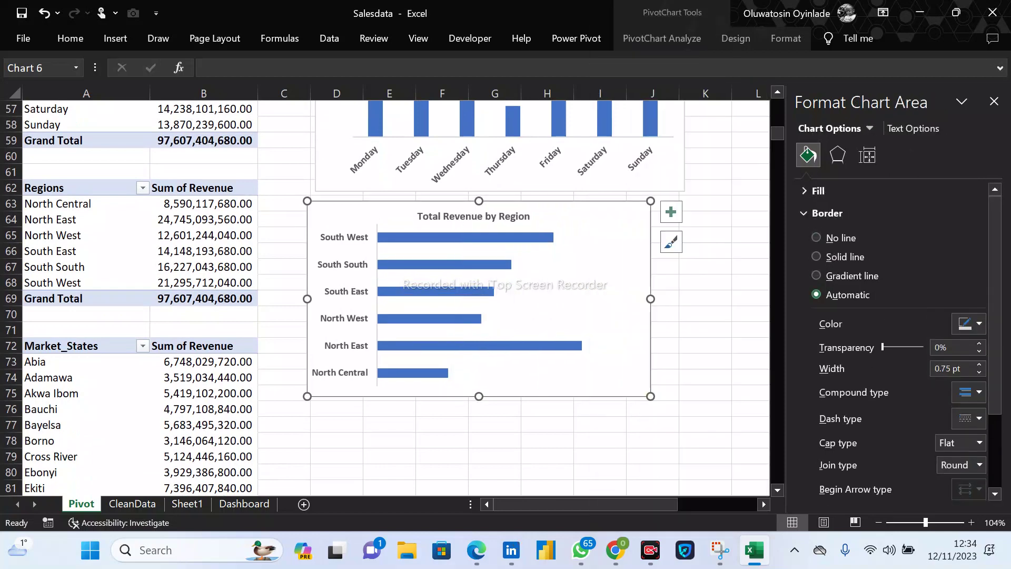
right_click(591, 239)
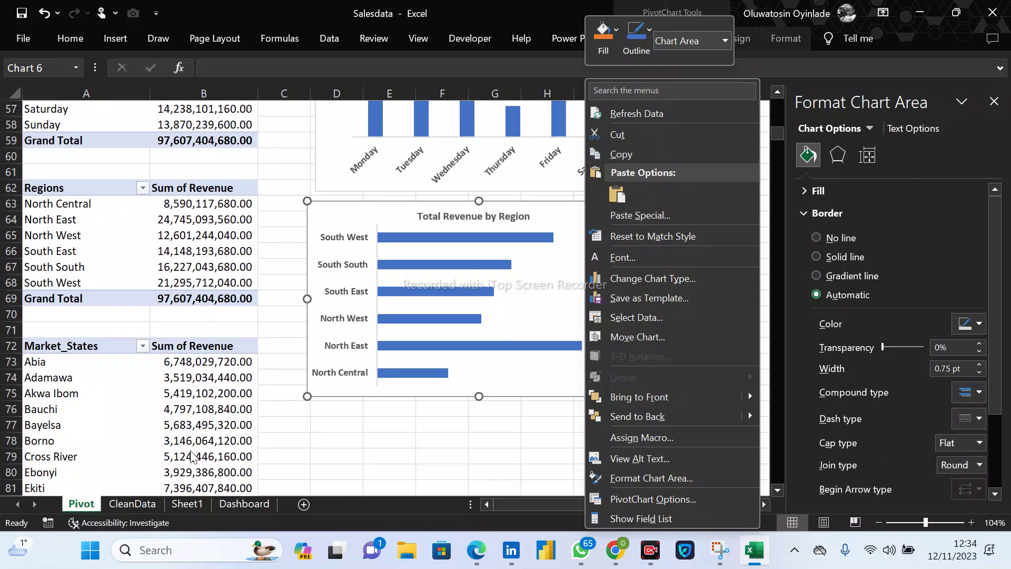
key(Escape)
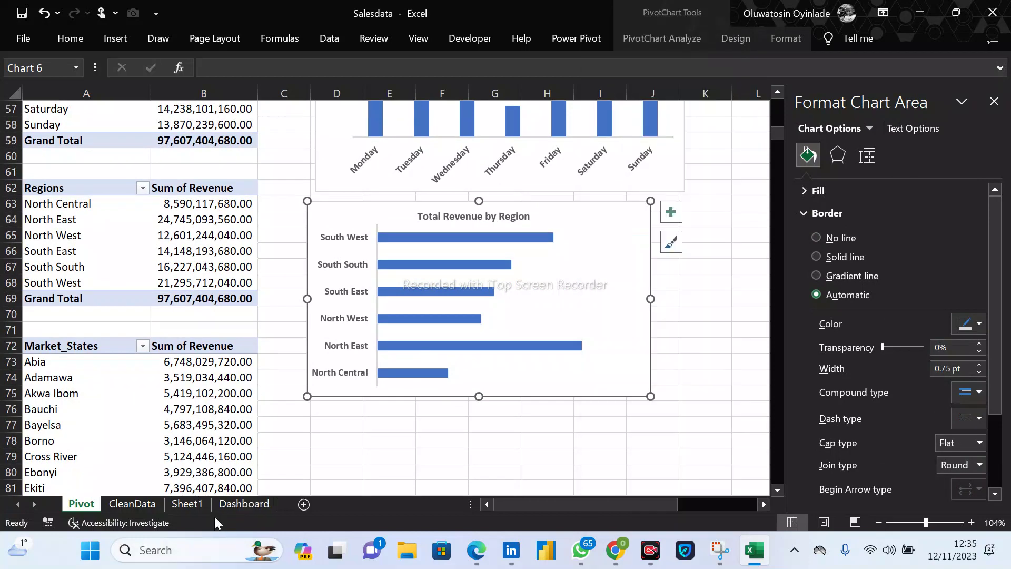
Paste the copied chart at cell B31 of the Dashboard sheet, below the Yearly Contributions chart.
click(237, 504)
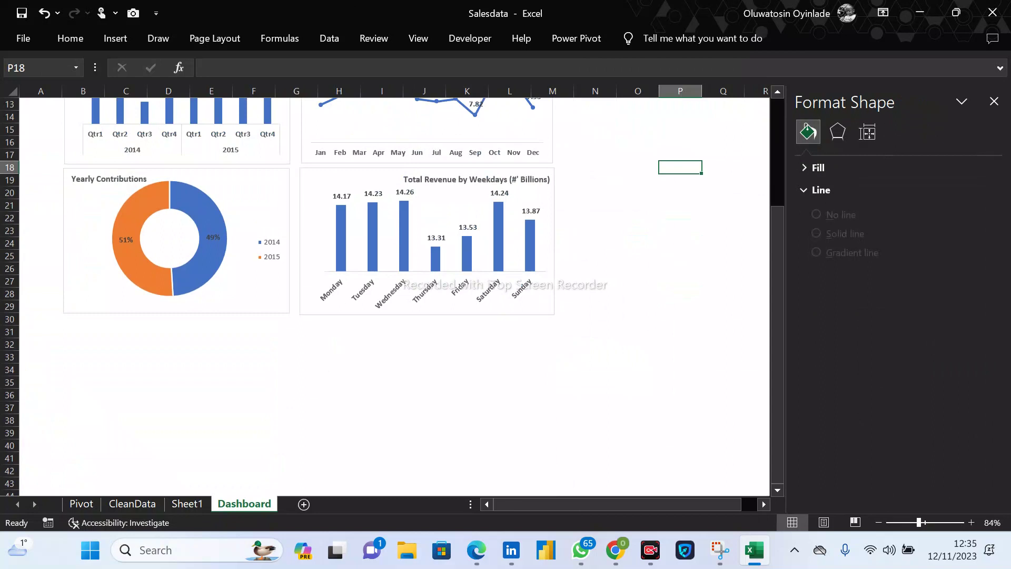
scroll(395, 295, up, 3)
scroll(395, 295, up, 2)
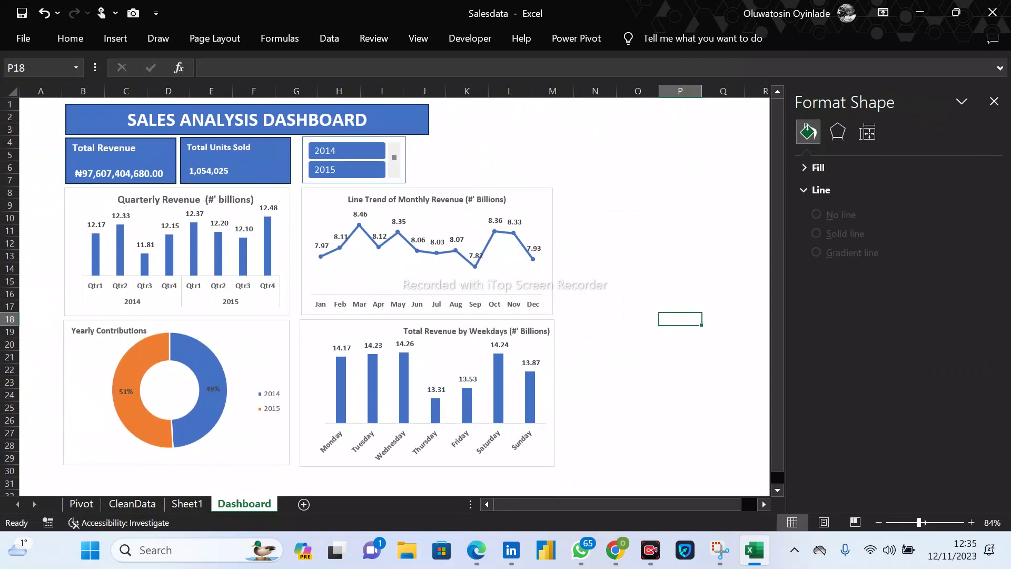
click(564, 193)
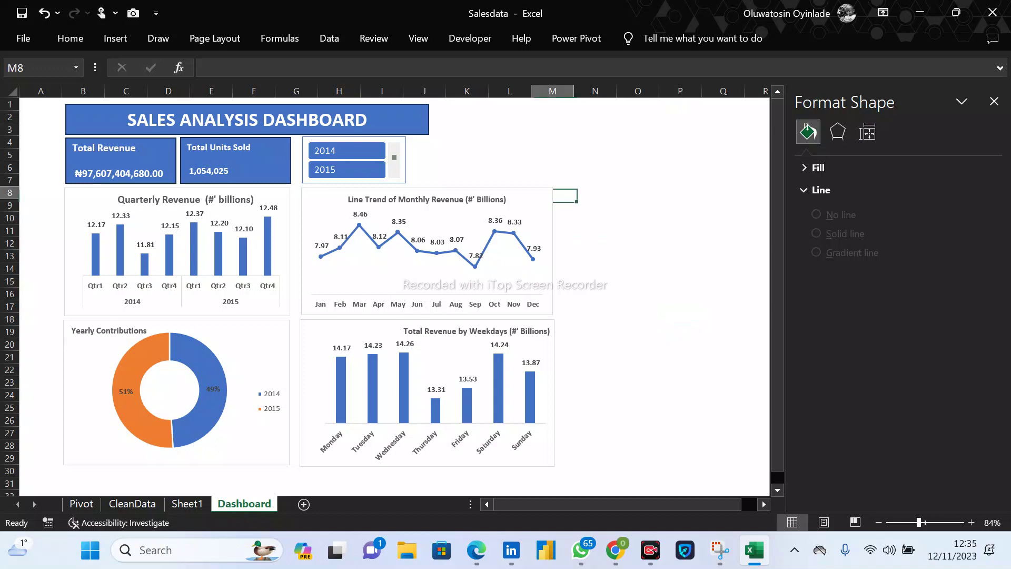
scroll(396, 295, down, 3)
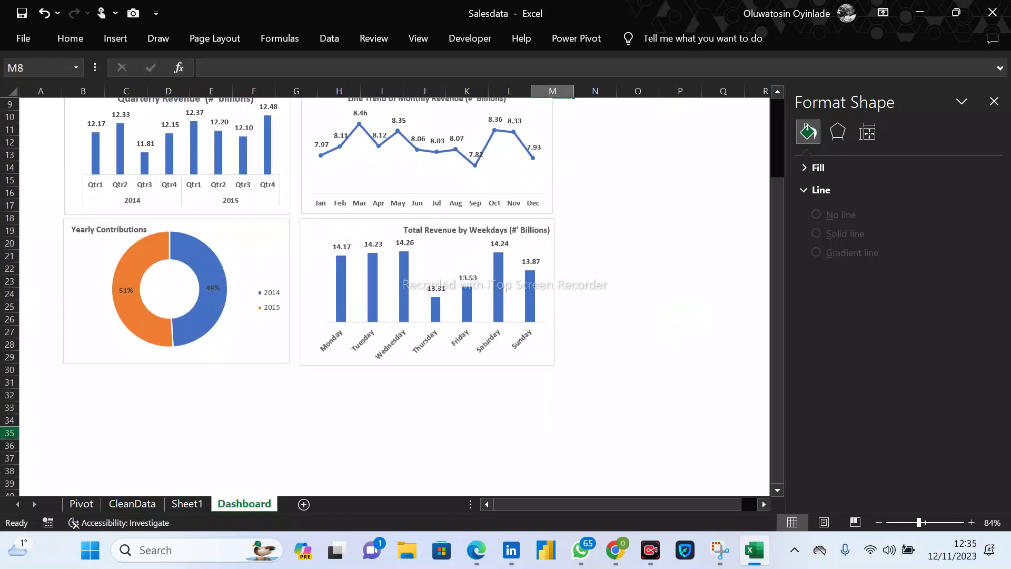
click(83, 382)
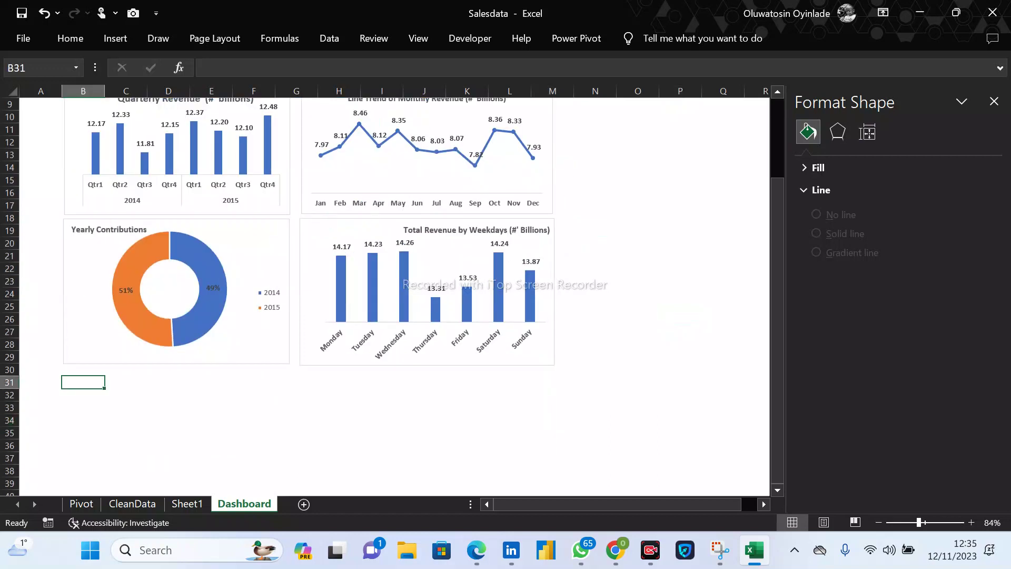
key(ctrl+v)
scroll(395, 295, up, 3)
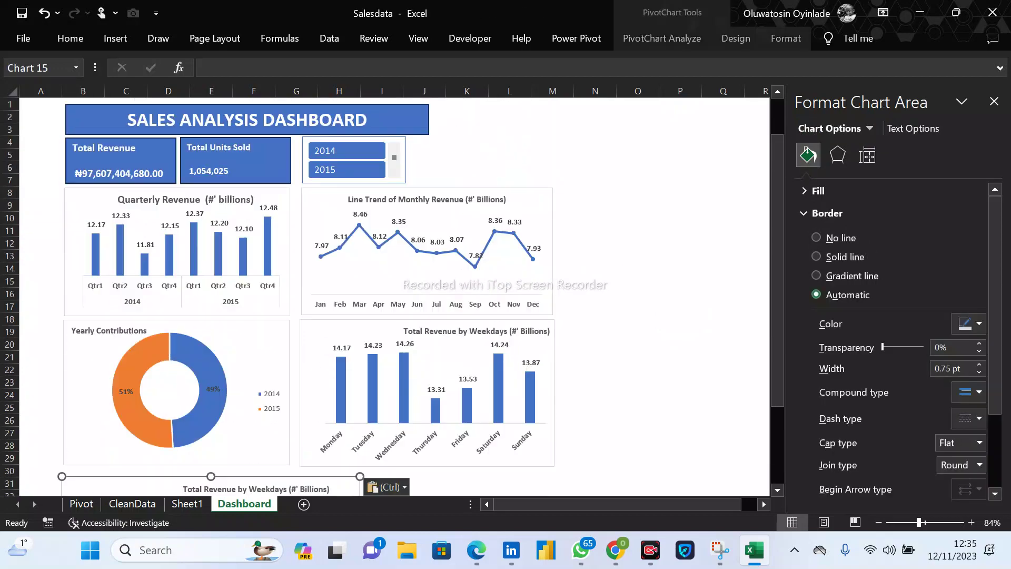
Move the pasted weekday revenue chart beside the Line Trend of Monthly Revenue chart and shorten it to match that row's height.
scroll(395, 295, down, 4)
drag(237, 400, 593, 200)
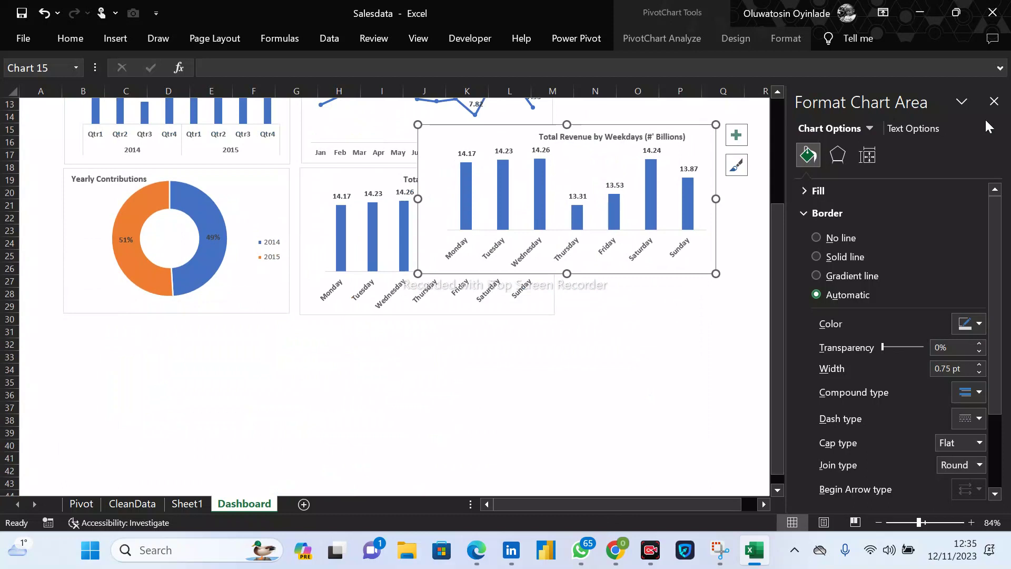
click(994, 102)
drag(685, 504, 736, 487)
scroll(527, 316, up, 4)
mouse_move(447, 289)
mouse_down()
mouse_move(510, 269)
mouse_move(612, 195)
mouse_move(594, 198)
mouse_up()
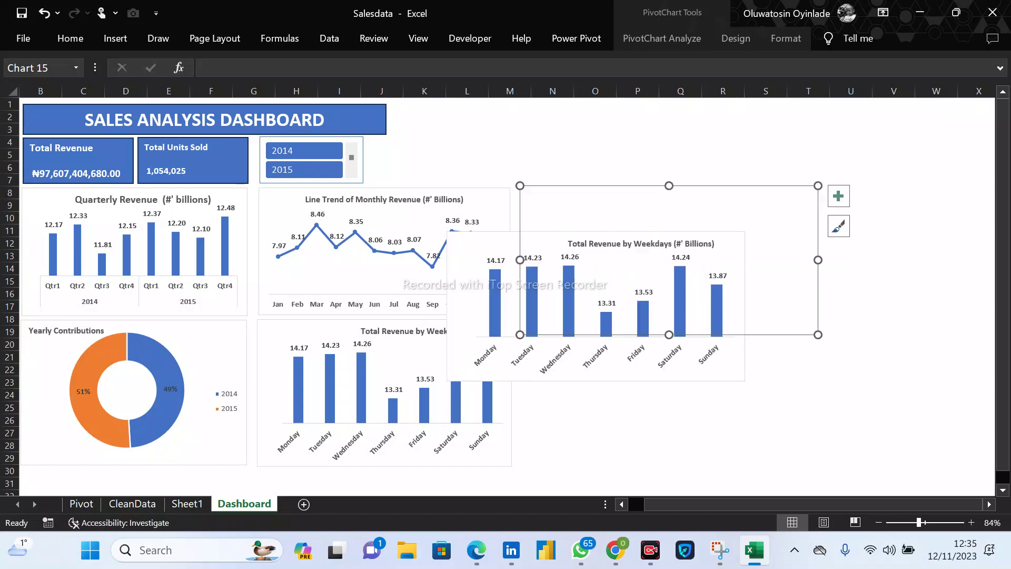
drag(671, 334, 669, 318)
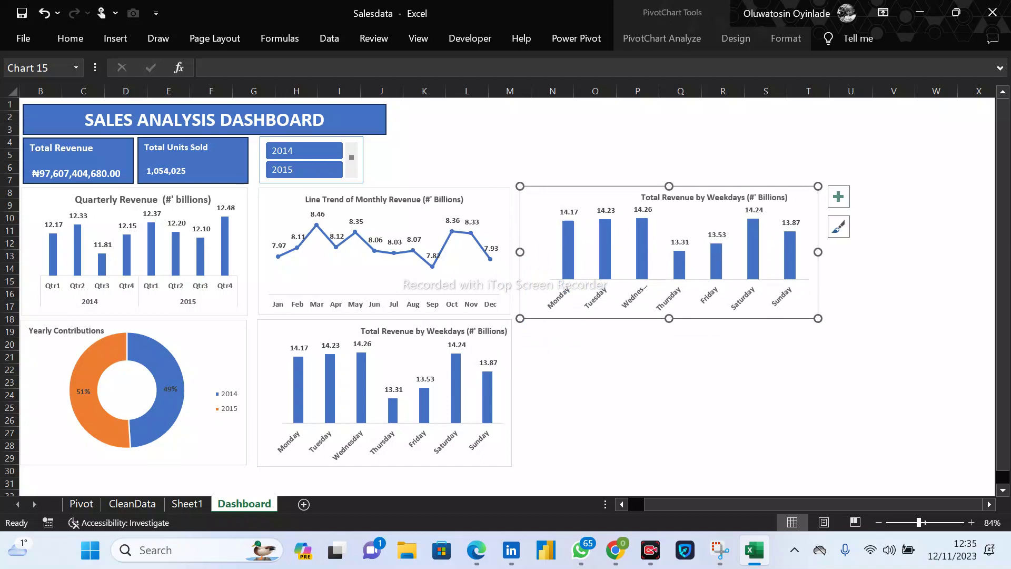
Widen the SALES ANALYSIS DASHBOARD banner to about the monthly trend chart's outer edge and zoom the sheet to 89%.
click(337, 126)
drag(387, 120, 507, 120)
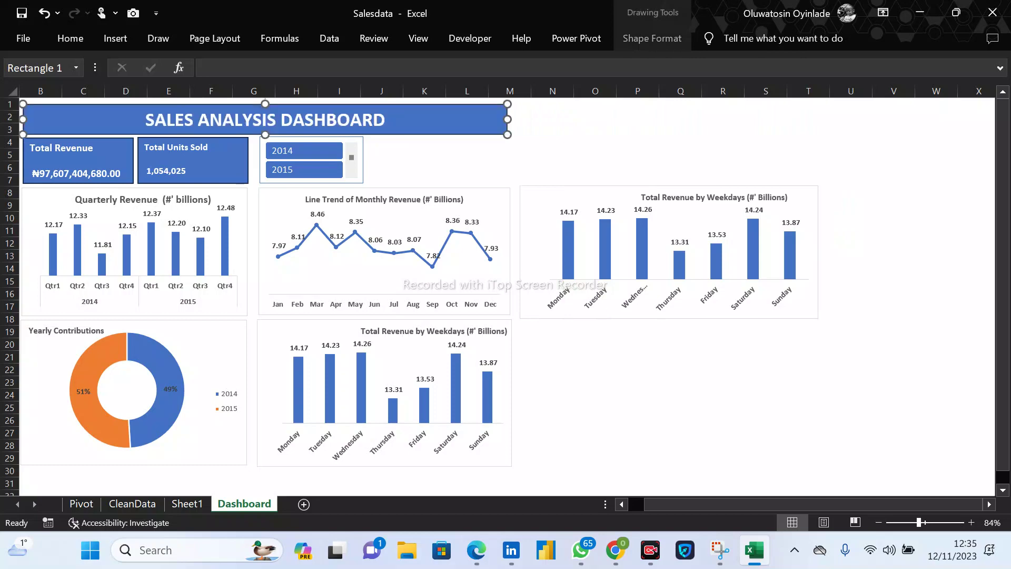
scroll(576, 186, down, 5)
scroll(576, 185, up, 4)
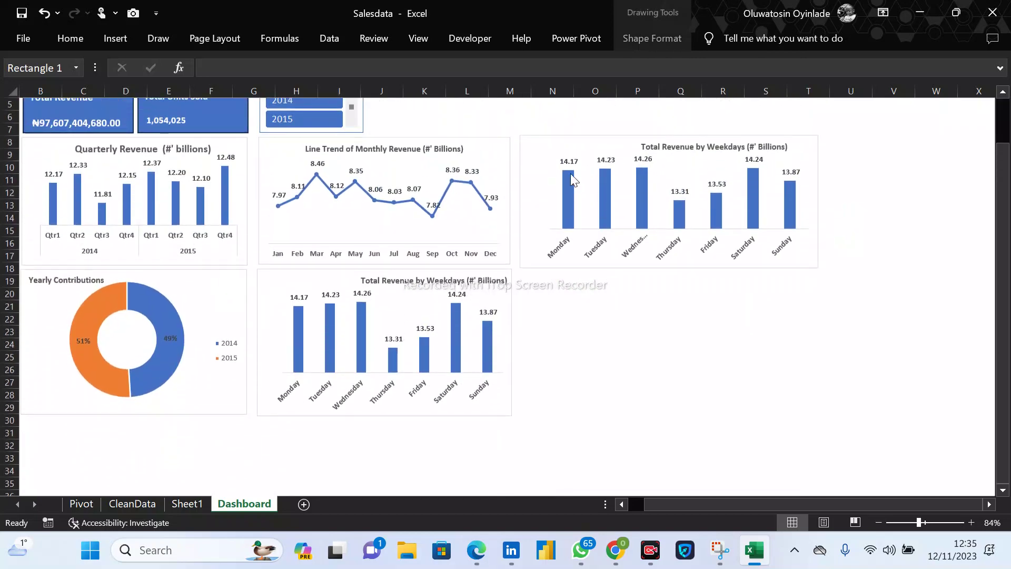
scroll(369, 369, down, 2)
scroll(368, 368, up, 2)
scroll(369, 369, up, 3)
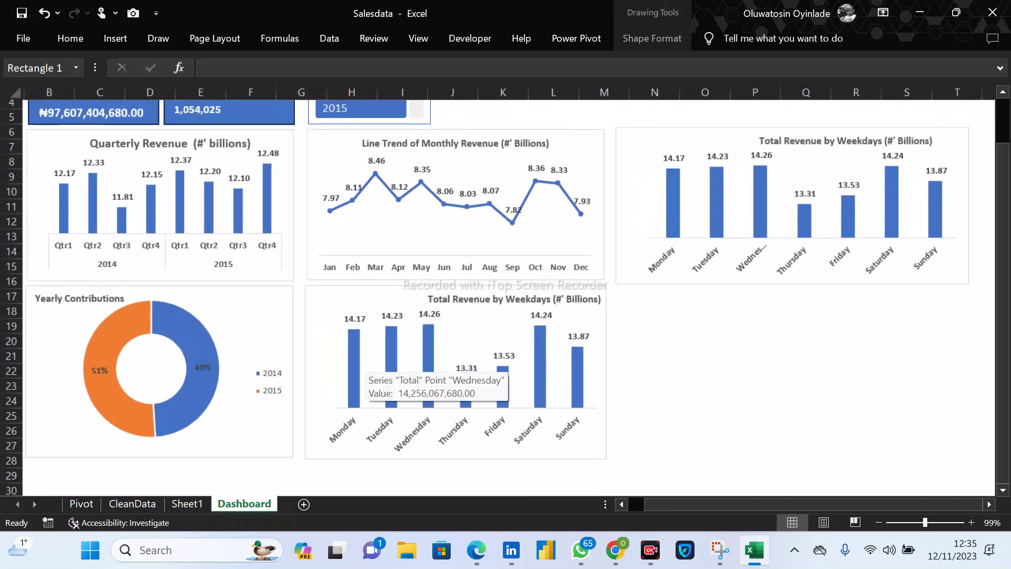
scroll(368, 368, down, 3)
scroll(369, 369, up, 1)
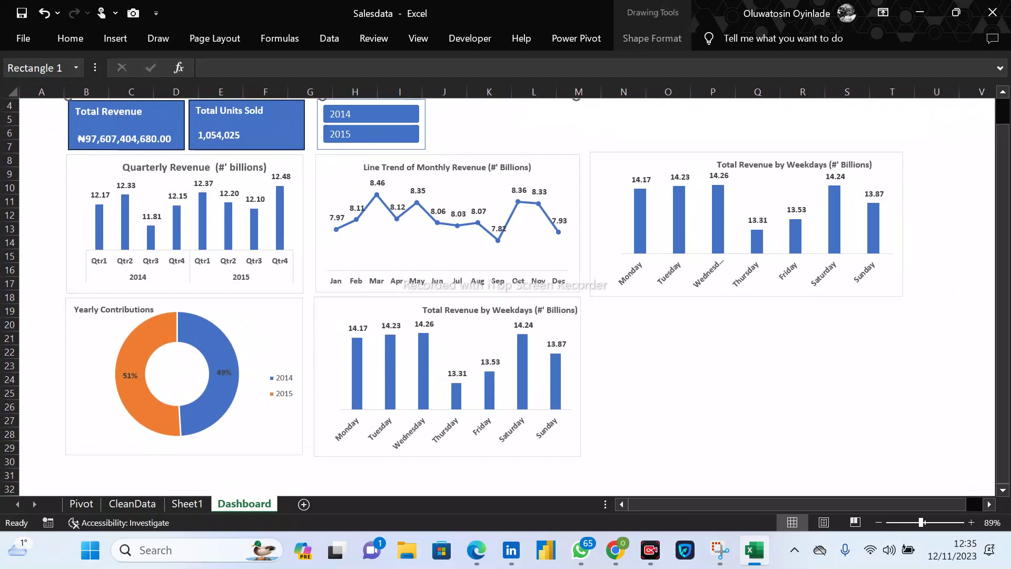
Align the duplicate weekday revenue chart in the first chart row and centre its title above the columns.
click(794, 164)
mouse_move(659, 162)
mouse_down()
mouse_move(592, 170)
mouse_move(652, 176)
mouse_move(657, 164)
mouse_up()
drag(747, 297, 747, 294)
click(793, 165)
drag(793, 166, 739, 172)
drag(730, 164, 731, 166)
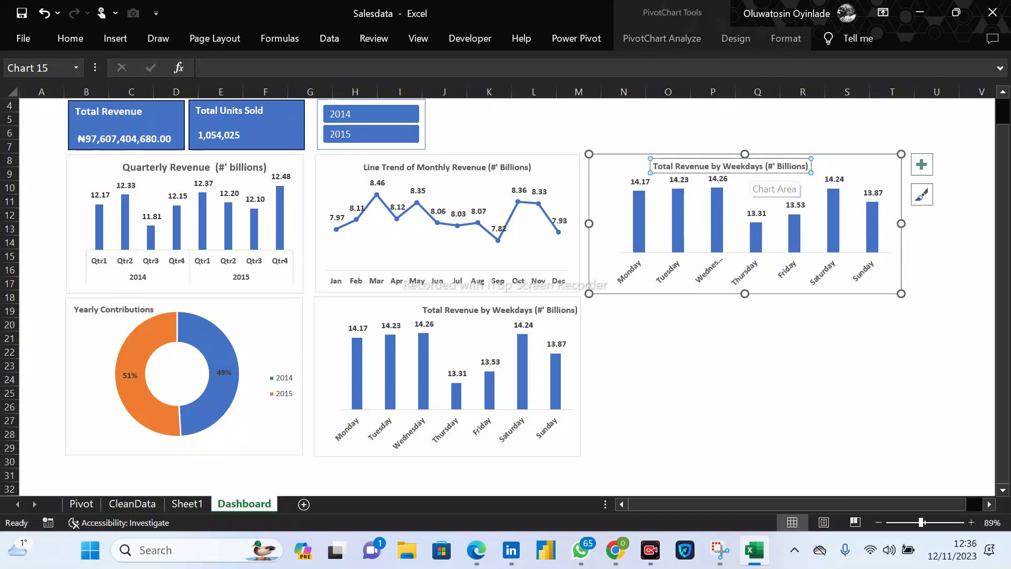
Copy the Total Revenue by Region chart from the Pivot sheet and return to the Dashboard sheet.
click(71, 507)
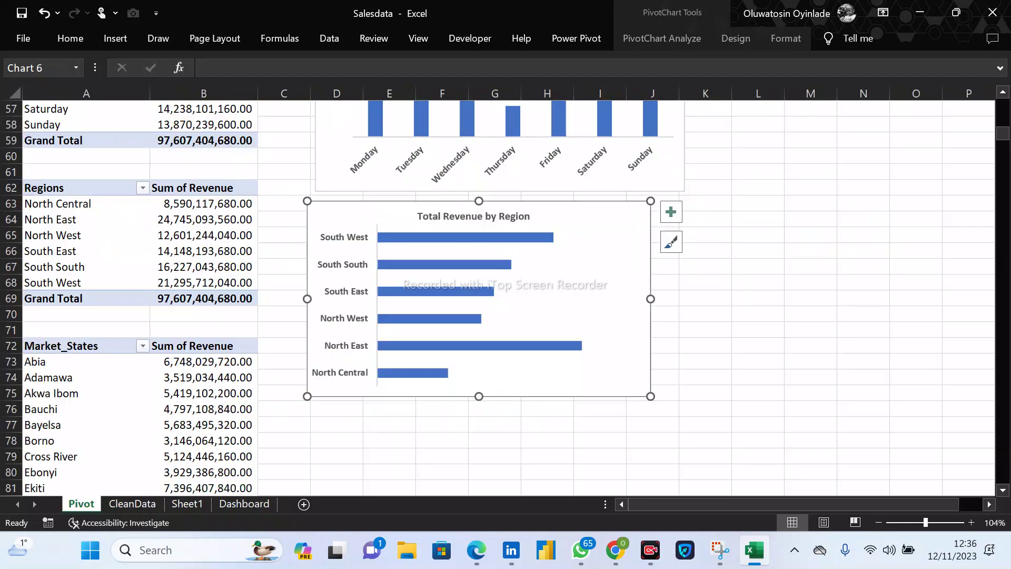
scroll(506, 295, down, 5)
scroll(506, 295, down, 5)
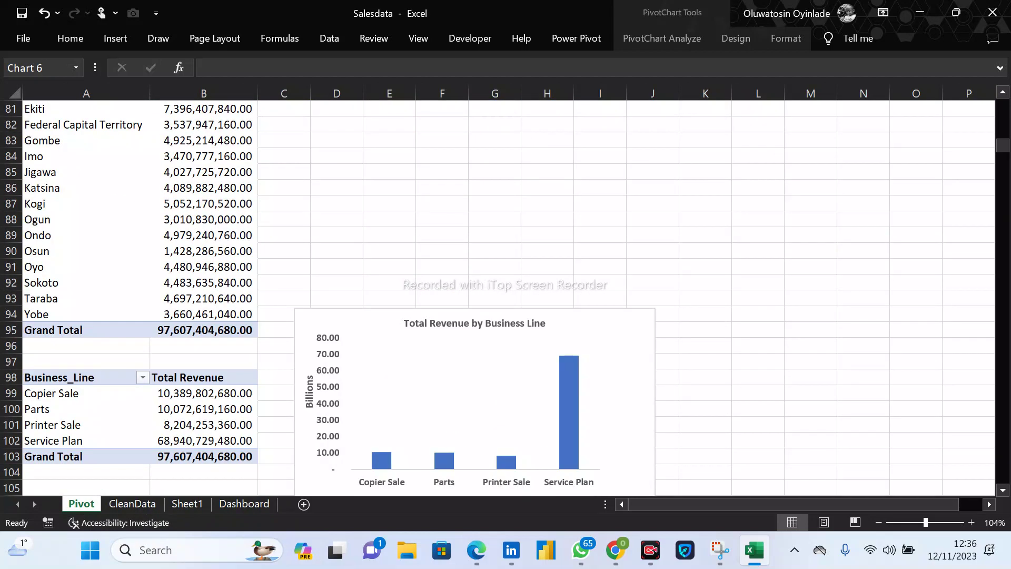
scroll(506, 295, up, 8)
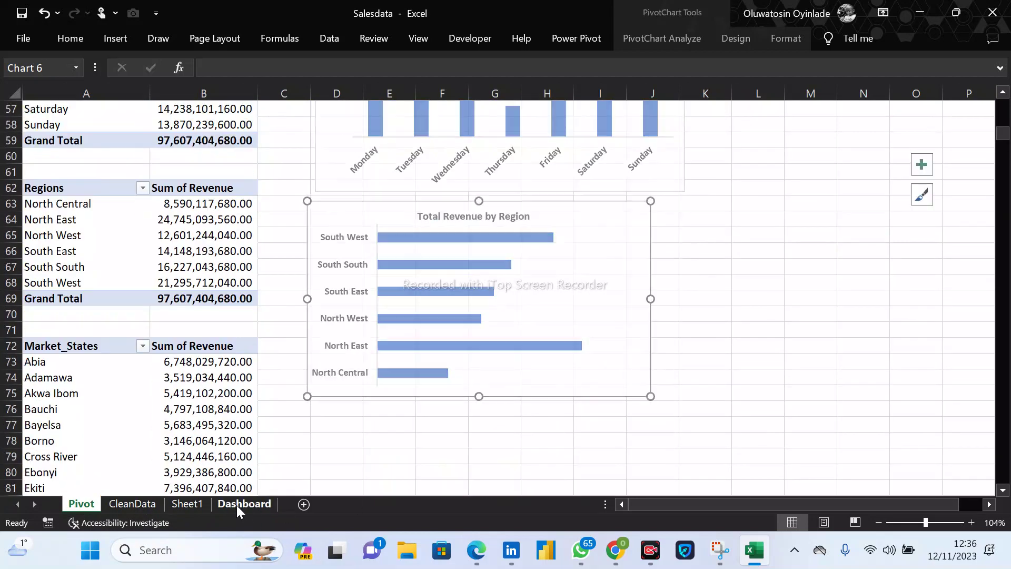
click(236, 505)
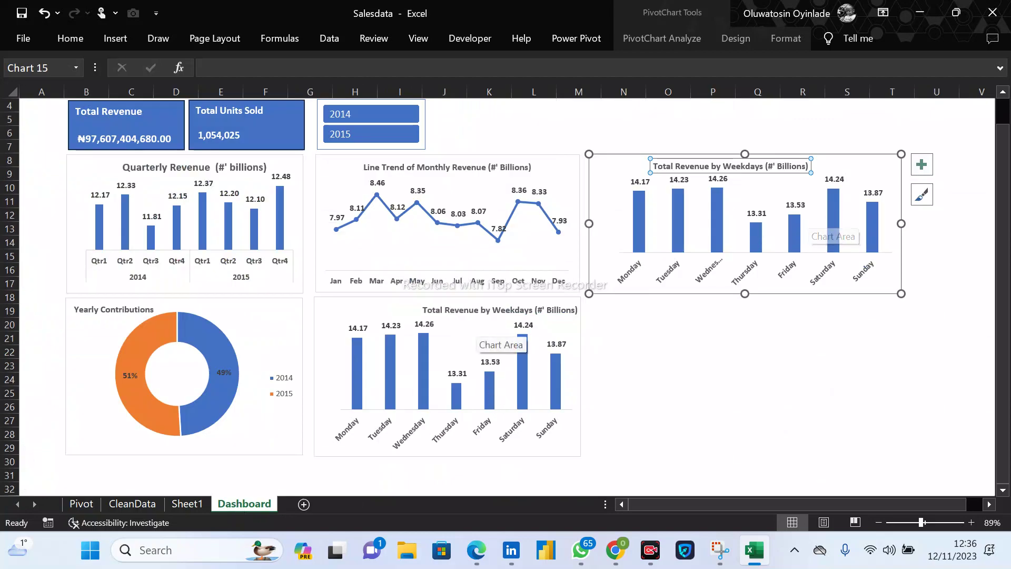
click(81, 506)
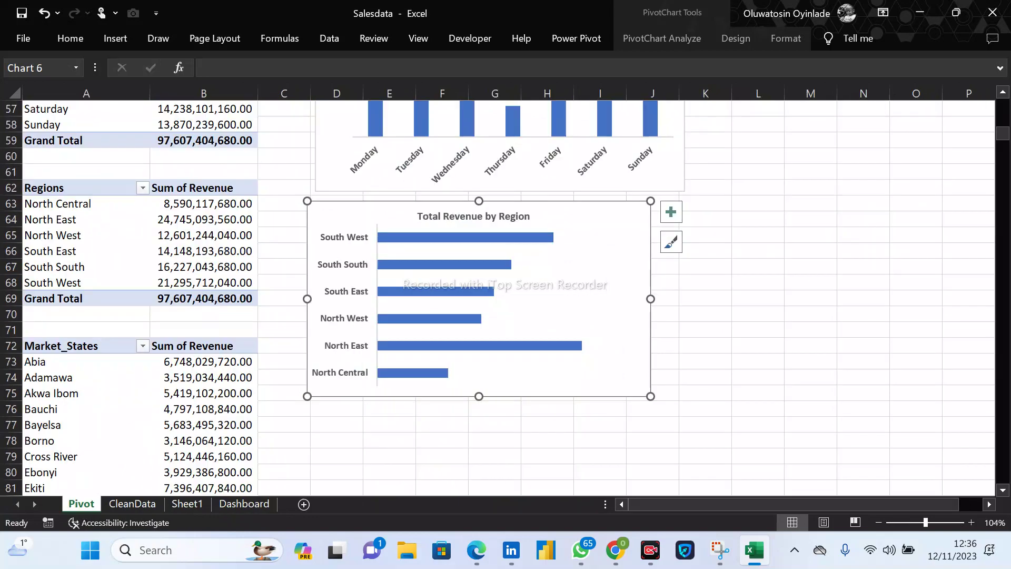
click(244, 504)
Replace the duplicate weekday chart with the copied Total Revenue by Region chart, placed beside the monthly trend chart and shortened to match it.
click(719, 255)
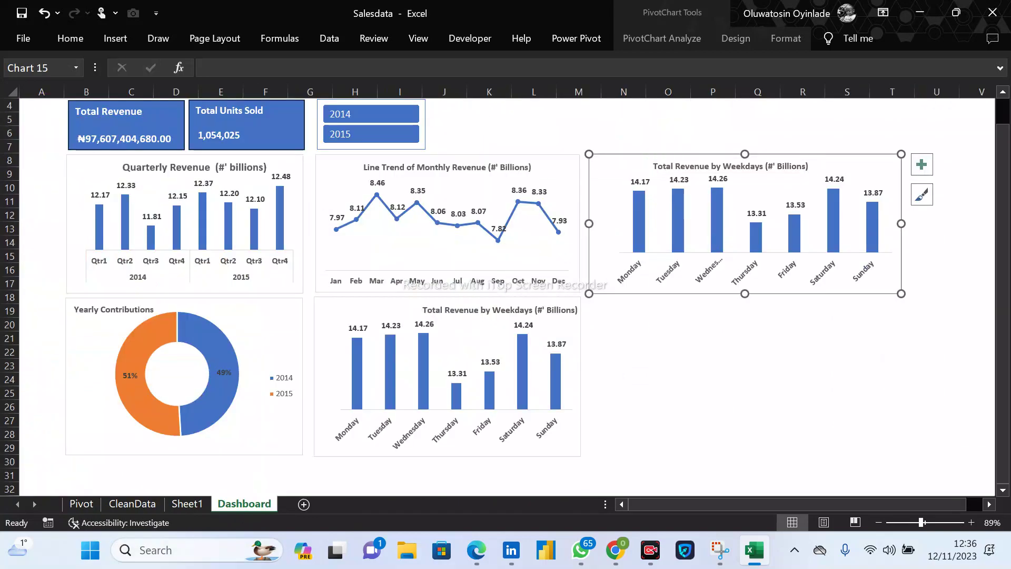
key(Delete)
key(ctrl+v)
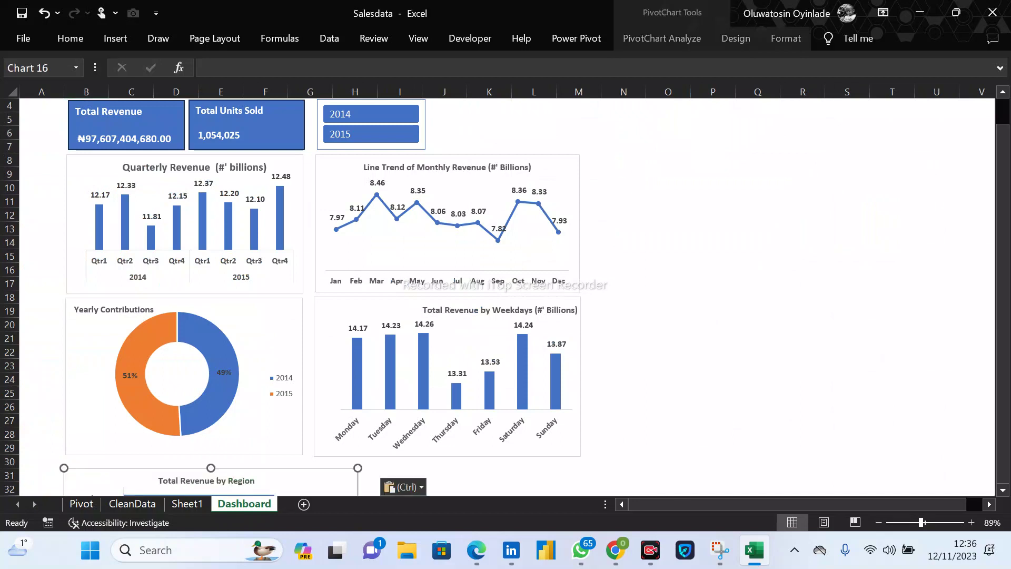
drag(310, 479, 838, 167)
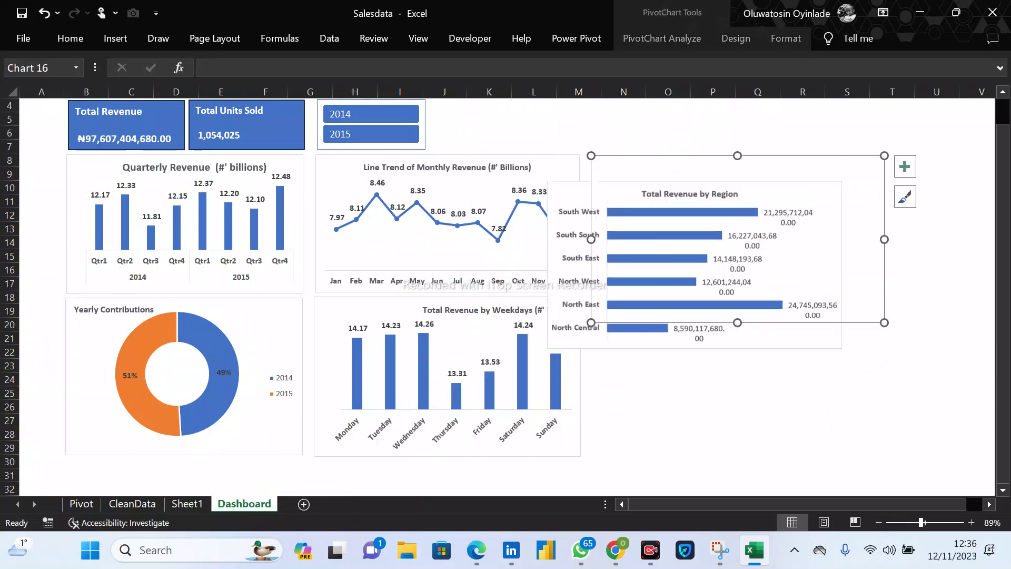
drag(738, 323, 738, 297)
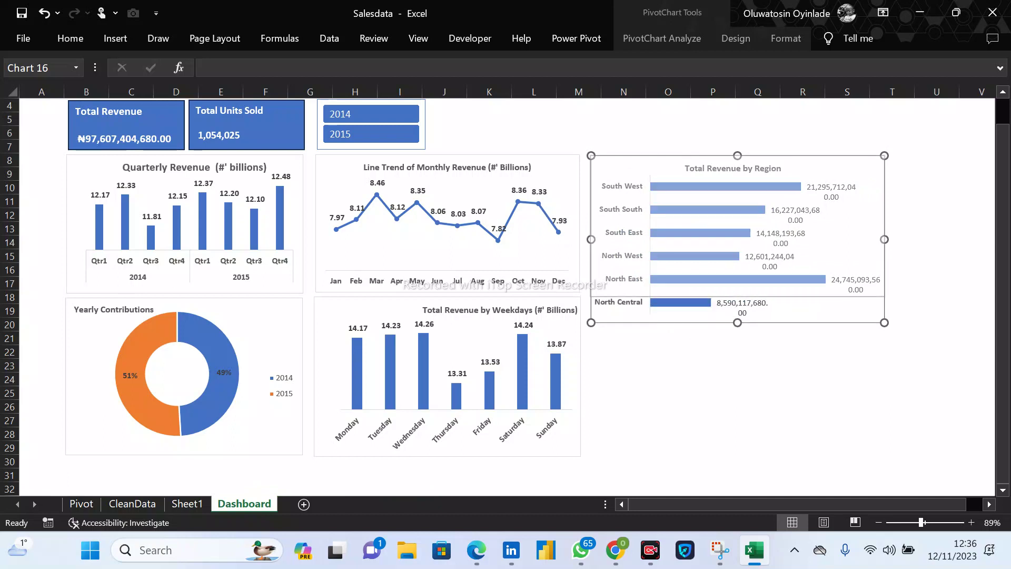
Centre the Total Revenue by Weekdays title within its chart on the dashboard.
click(500, 310)
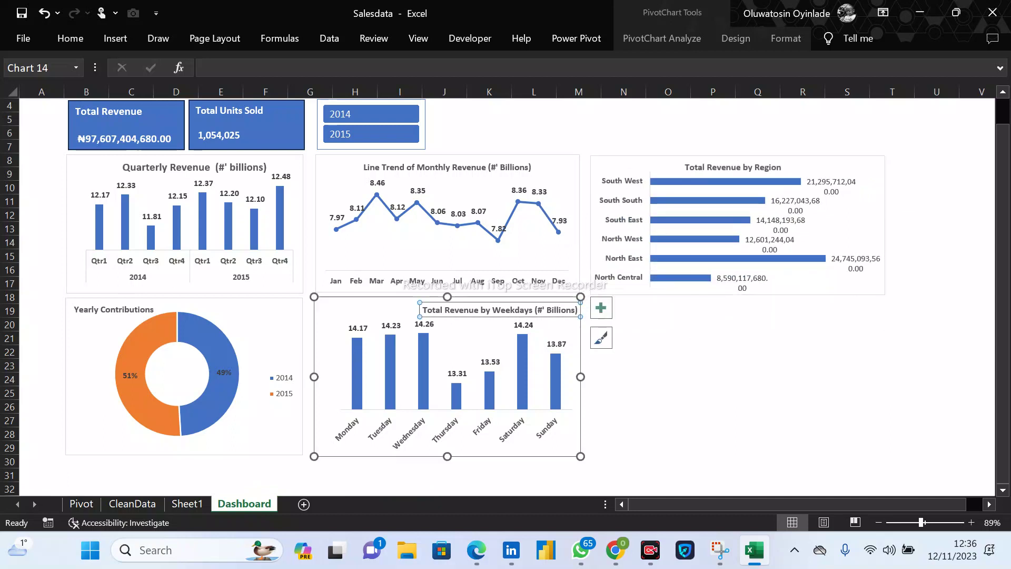
drag(499, 310, 431, 309)
click(713, 338)
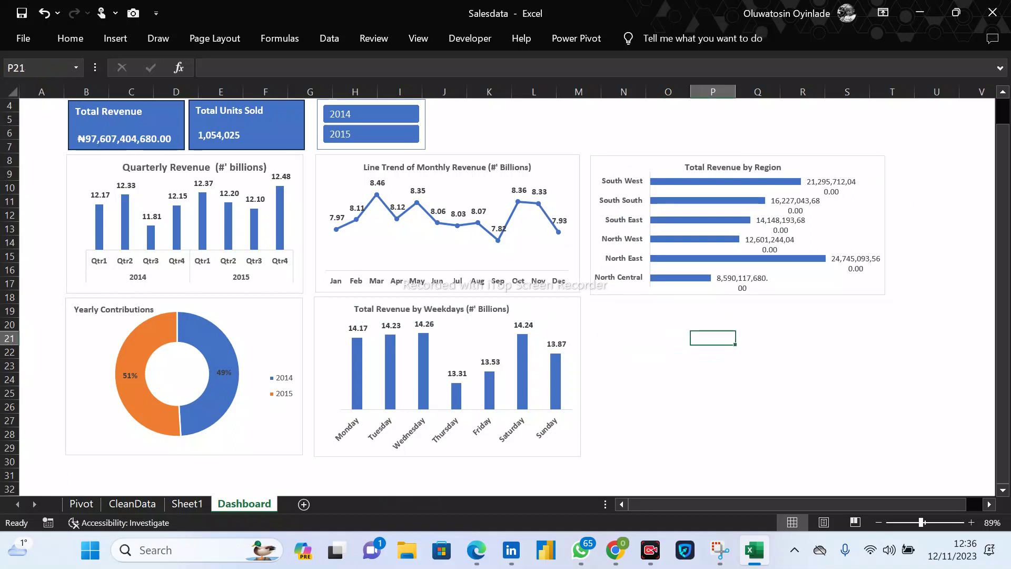
Filter the dashboard to 2015 and delete the data labels from the Total Revenue by Region chart.
click(407, 129)
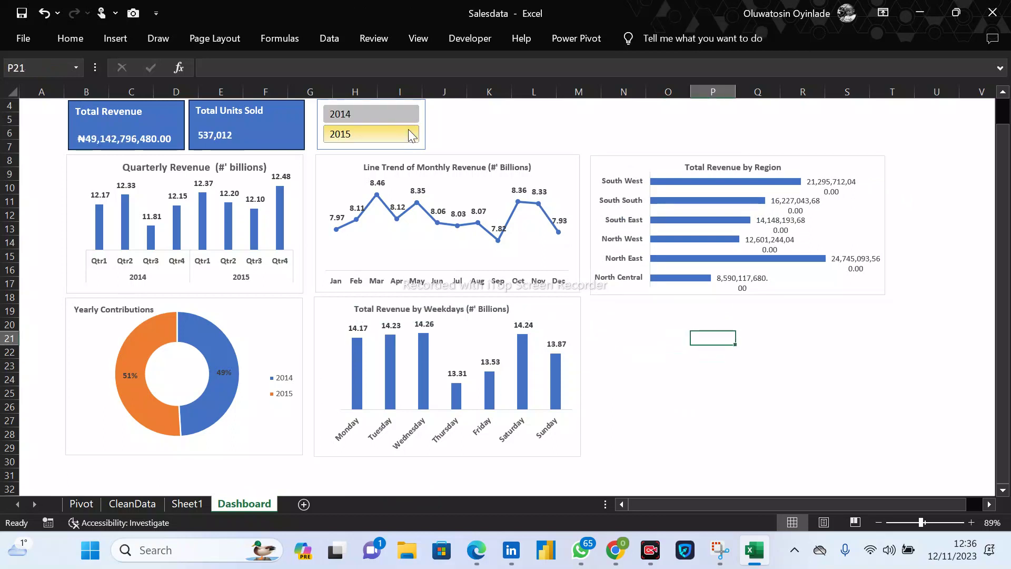
click(809, 225)
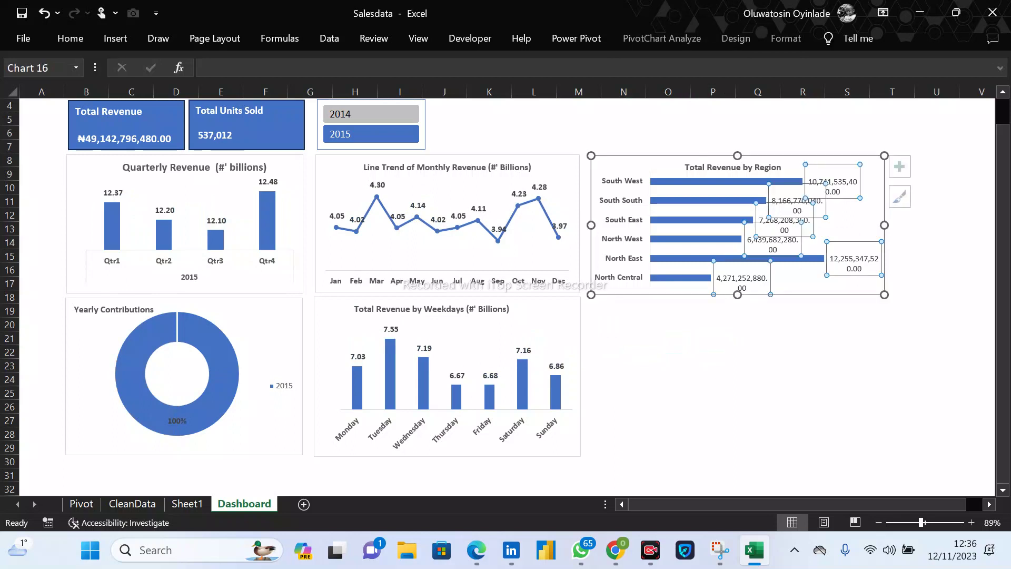
key(Delete)
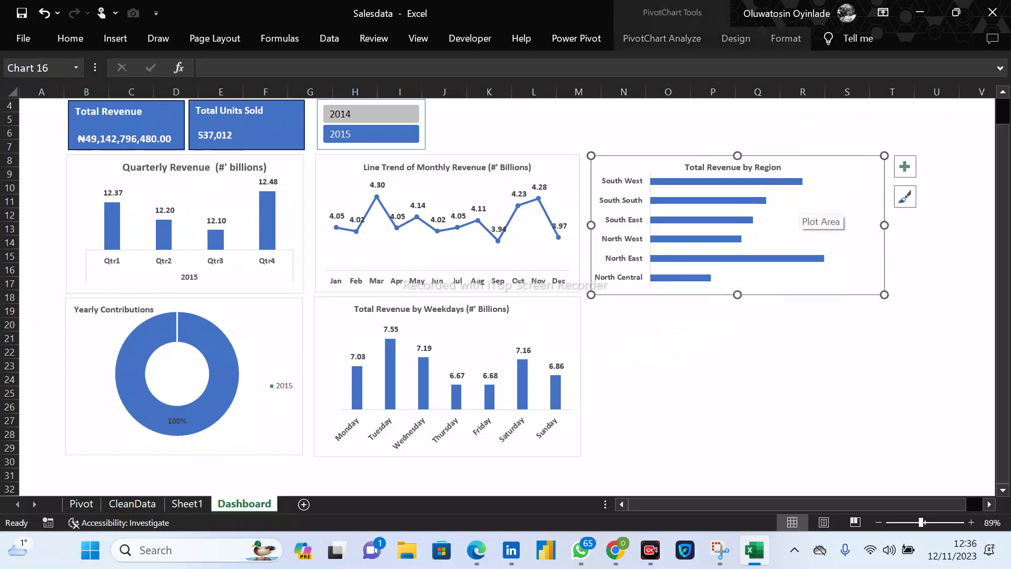
Narrow the Total Revenue by Region chart and test the year slicer with 2014 and 2015, ending with both years selected.
drag(884, 225, 852, 225)
click(388, 115)
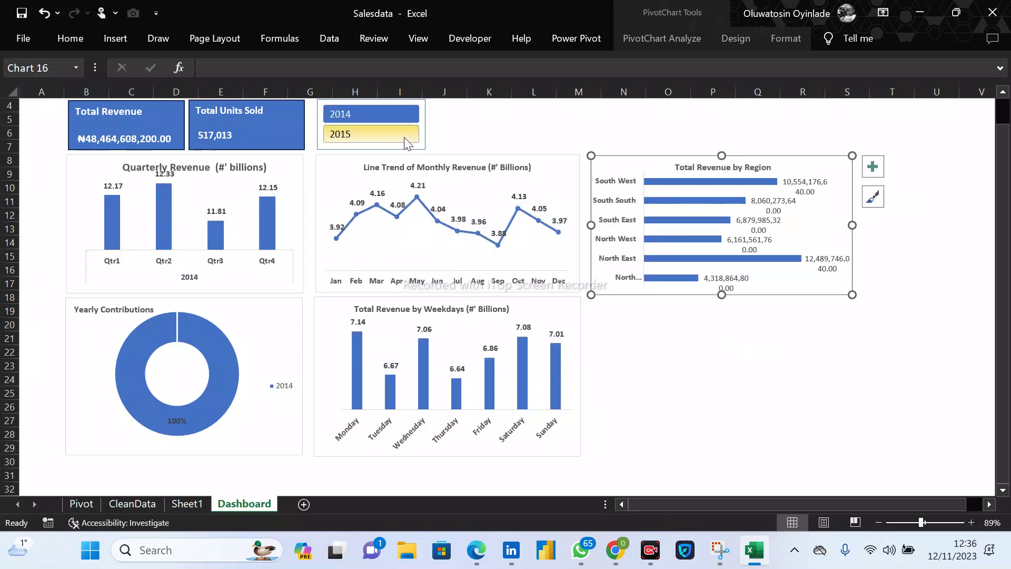
click(405, 138)
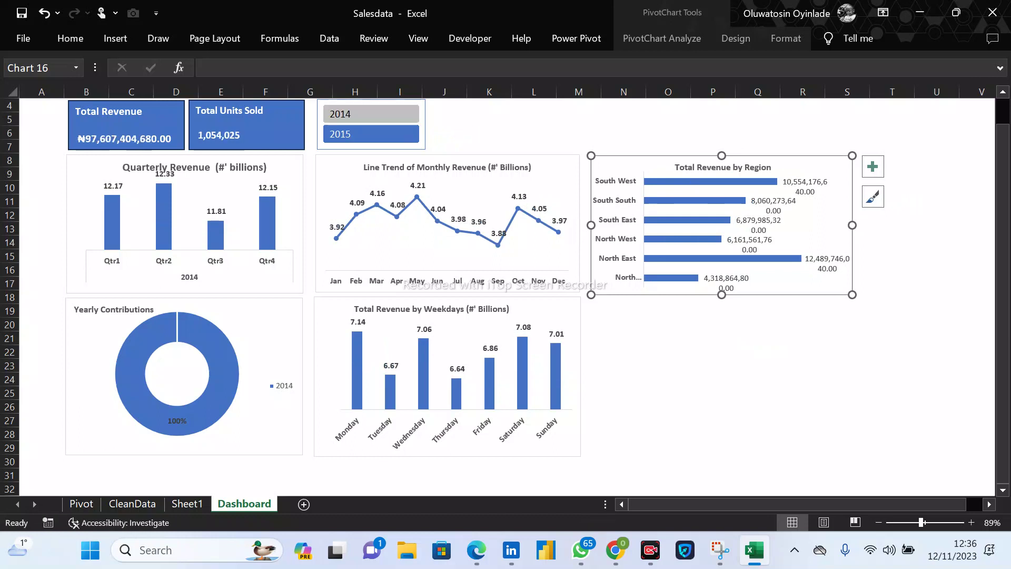
ctrl+click(407, 123)
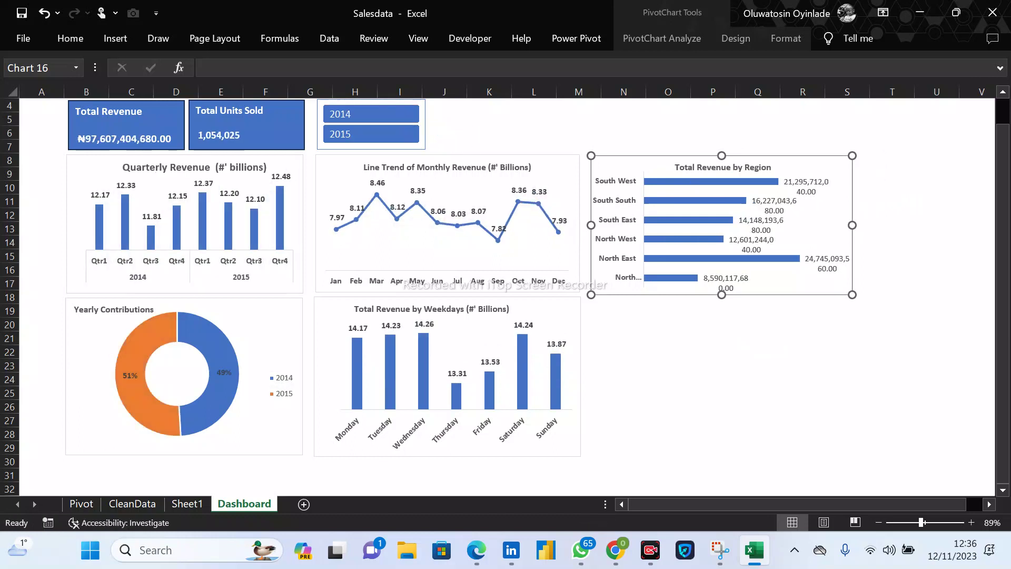
click(668, 351)
Copy the Total Revenue by Business Line chart from the Pivot sheet and return to the Dashboard sheet.
click(81, 504)
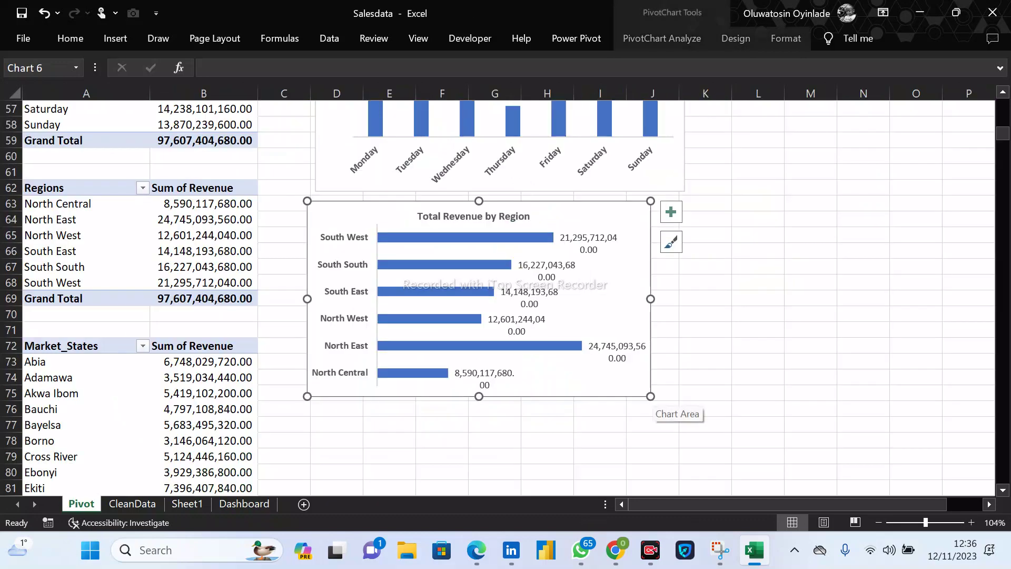
scroll(652, 401, down, 5)
scroll(652, 402, down, 6)
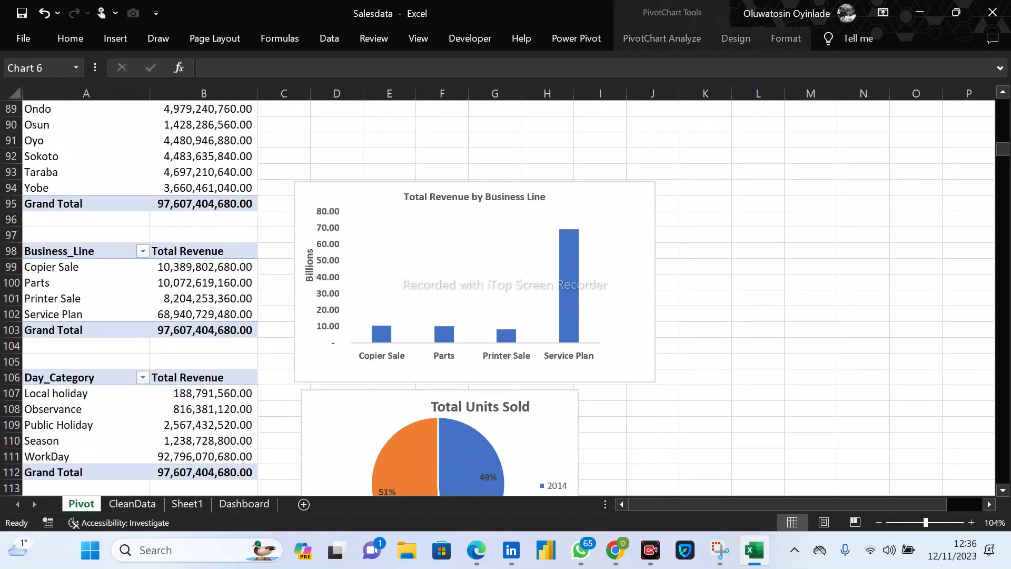
click(631, 361)
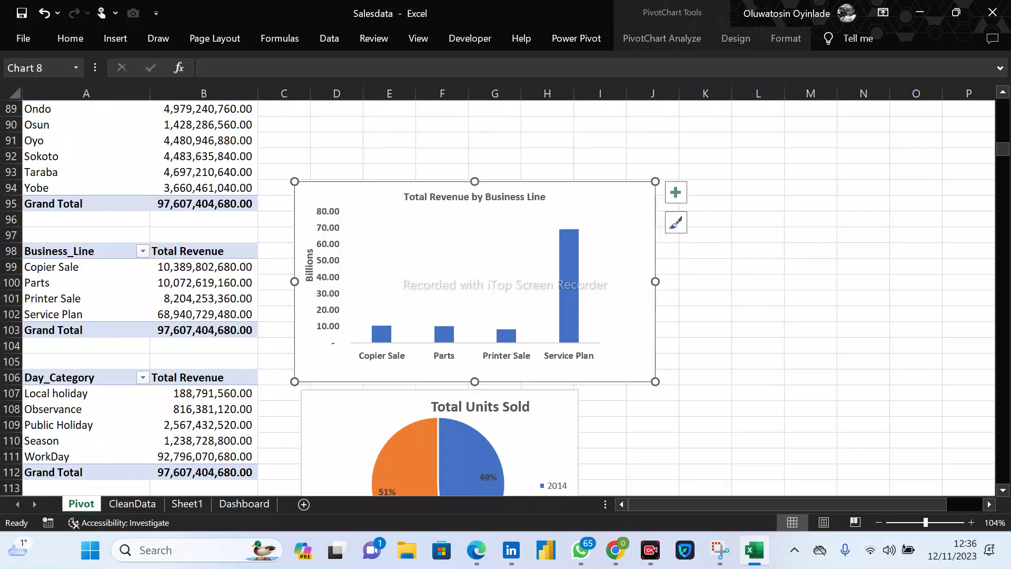
click(245, 504)
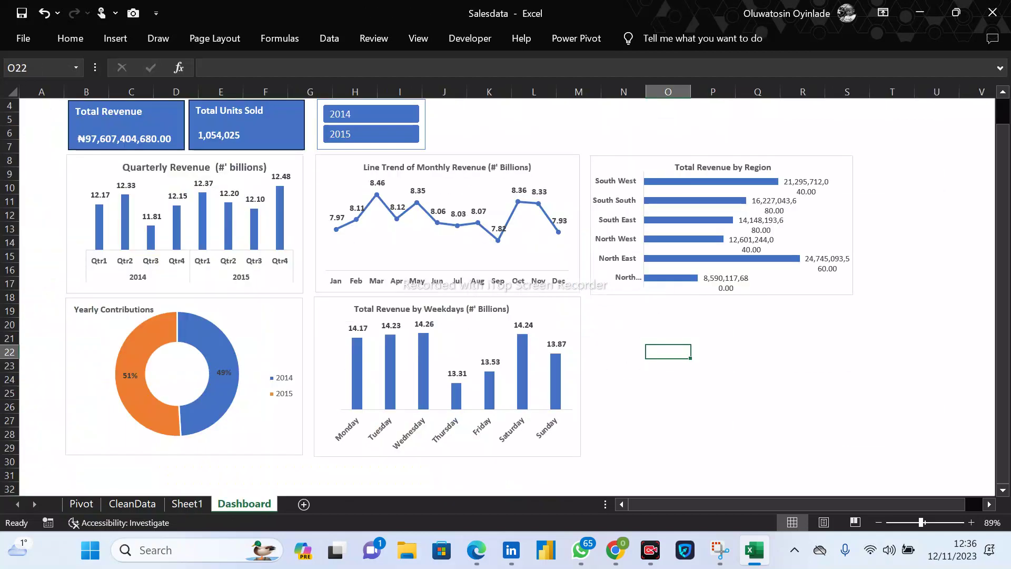
Paste the Total Revenue by Business Line chart at N19, then align and size it to match the Total Revenue by Region chart above.
click(589, 299)
click(623, 311)
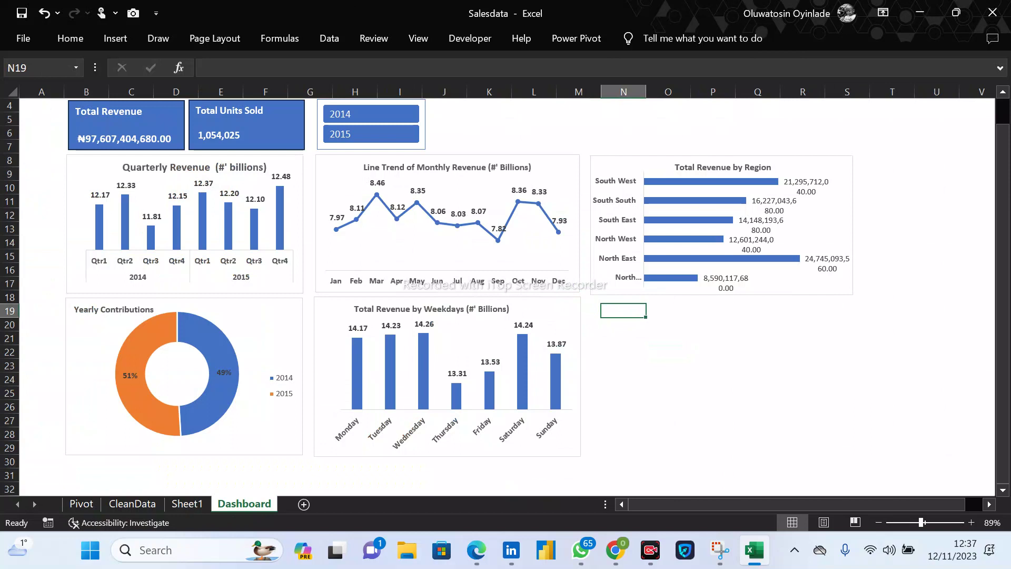
key(ctrl+v)
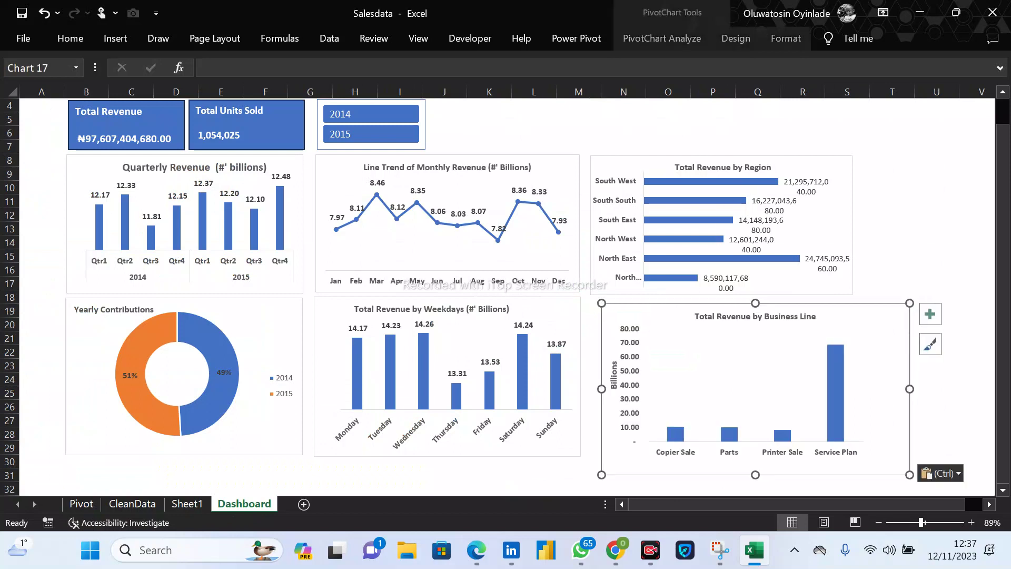
drag(812, 168, 811, 167)
drag(864, 322, 853, 316)
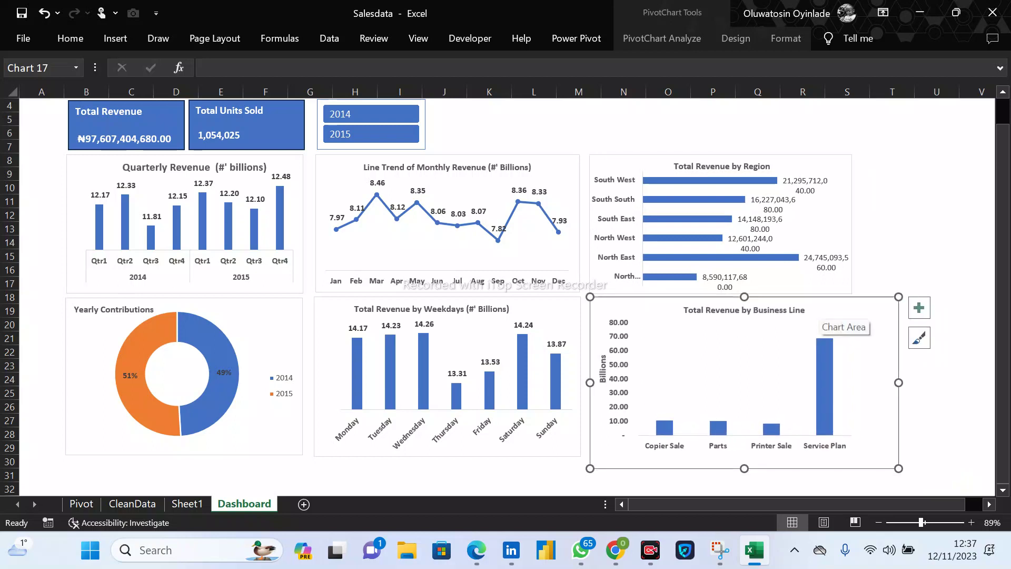
drag(899, 383, 850, 382)
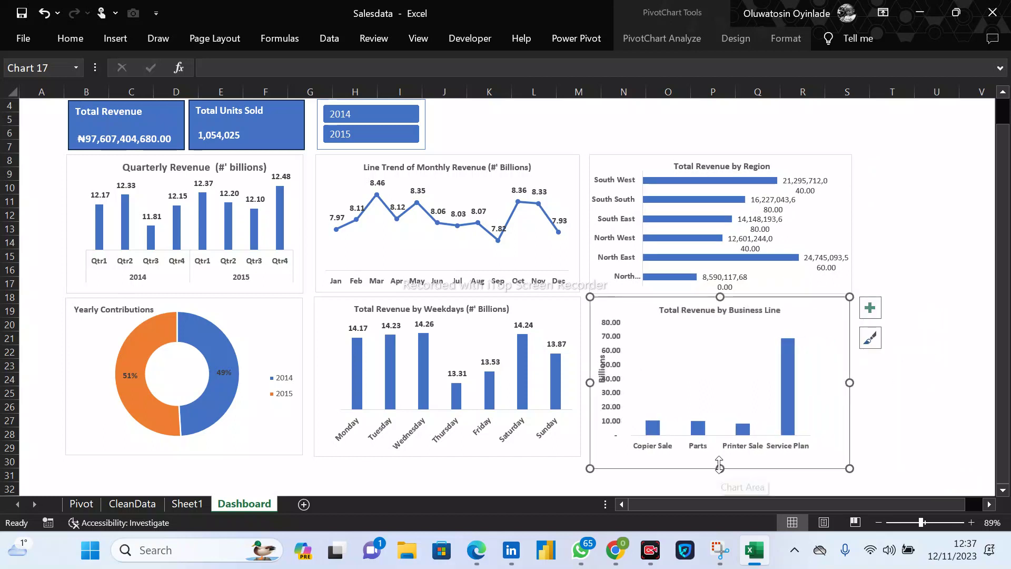
drag(720, 468, 720, 457)
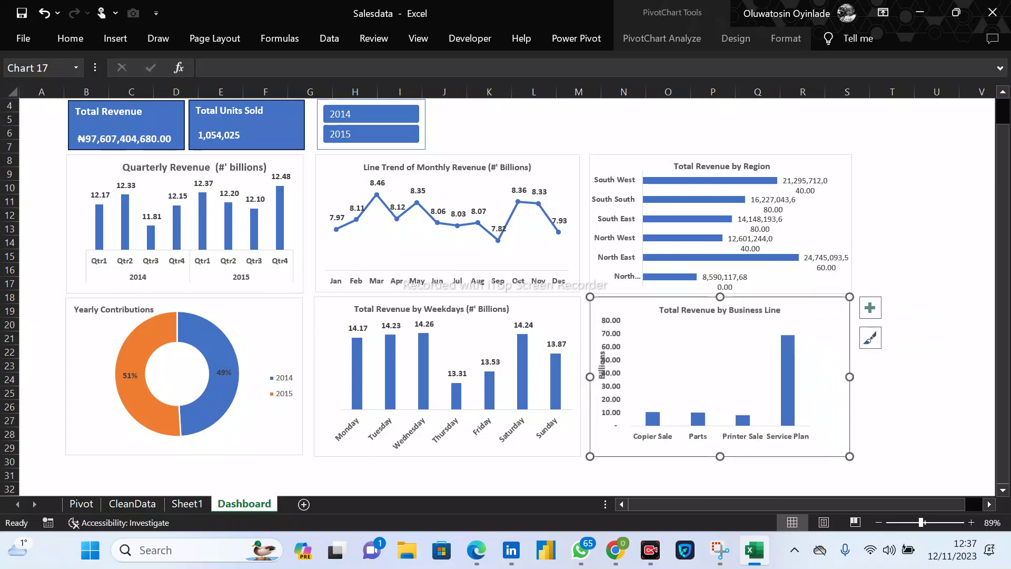
click(892, 256)
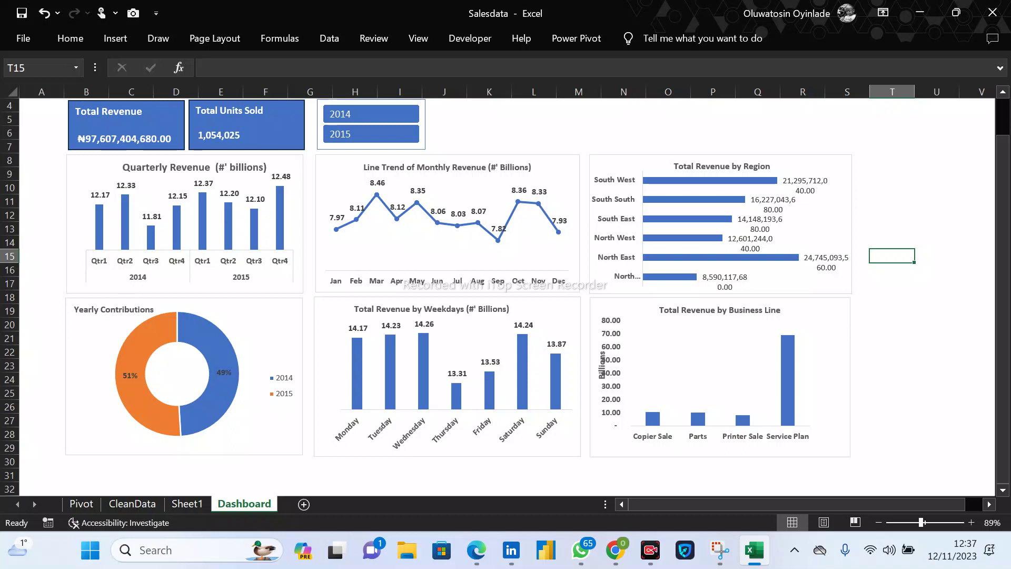
scroll(505, 298, up, 1)
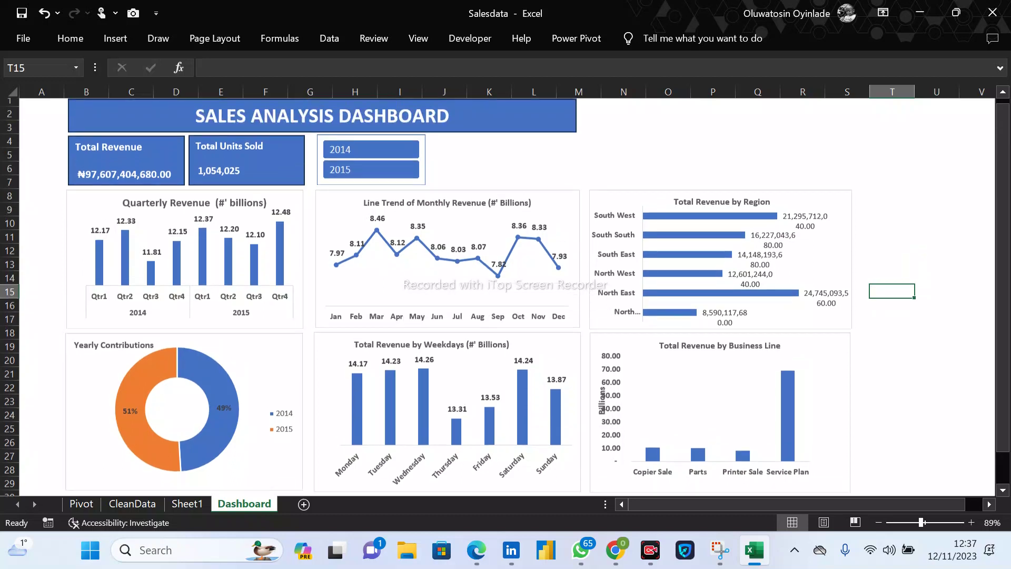
scroll(164, 171, down, 2)
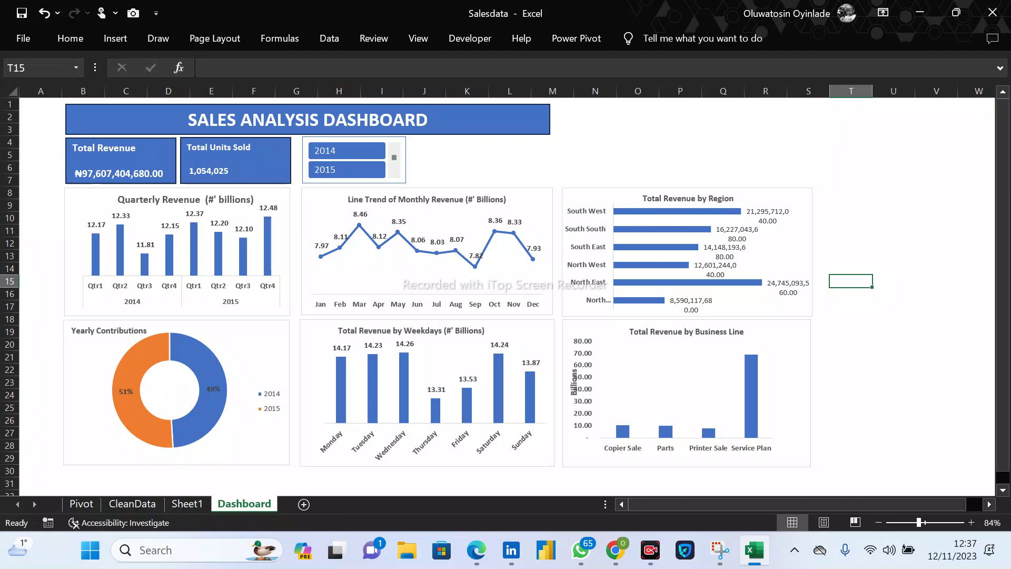
Delete the data labels from the Total Revenue by Region chart on the dashboard.
click(764, 221)
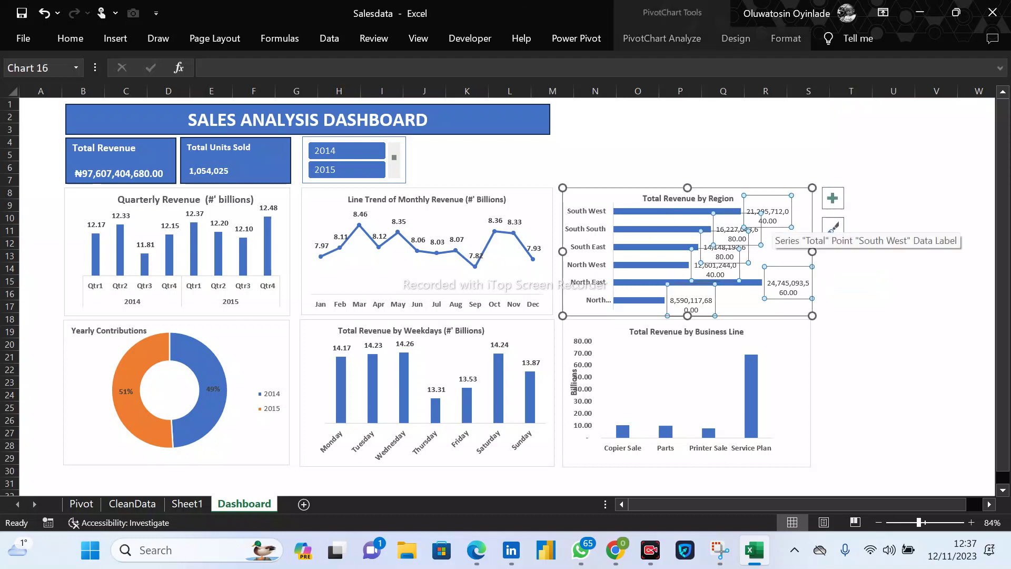
key(Delete)
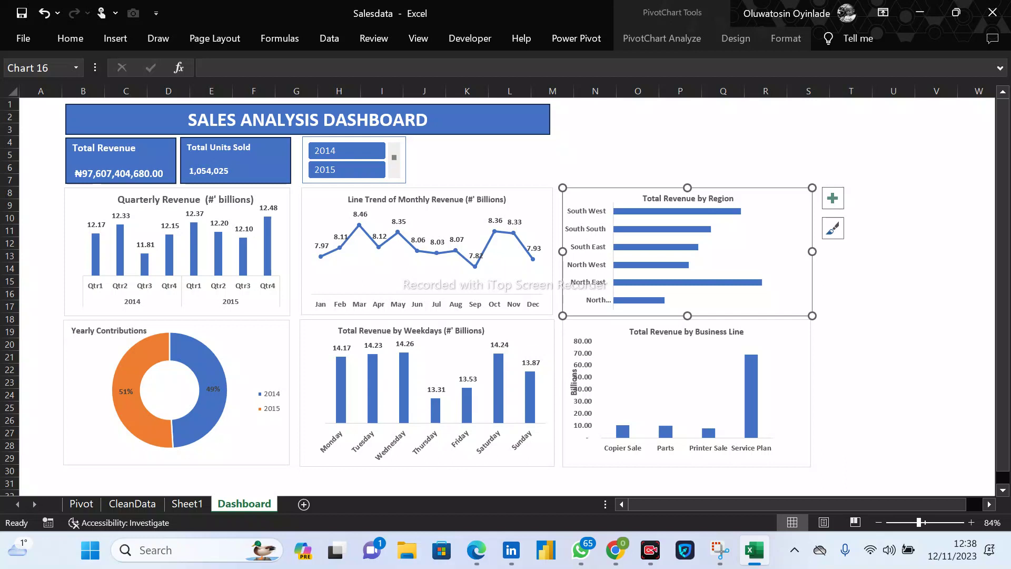
mouse_move(529, 400)
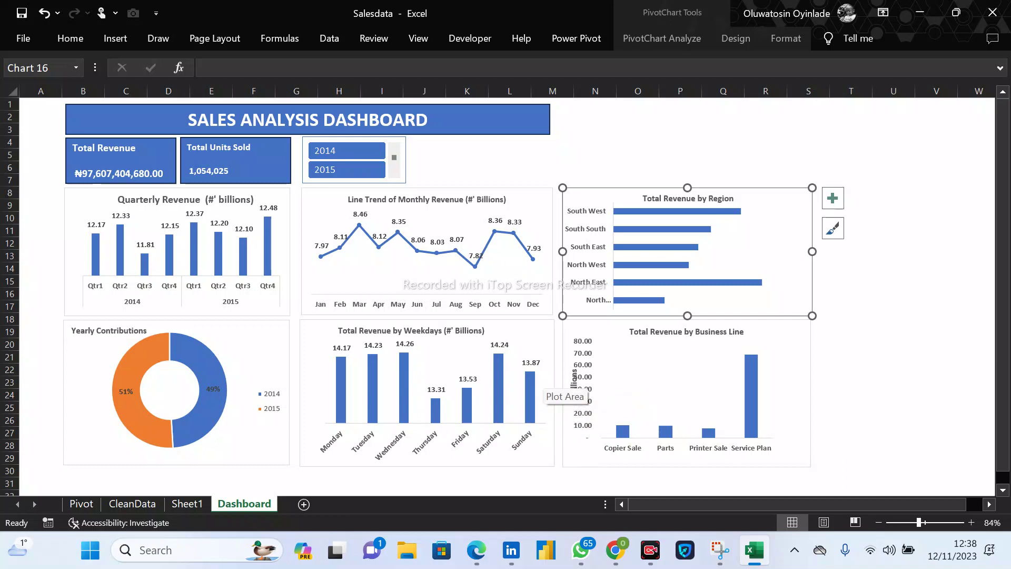
click(851, 319)
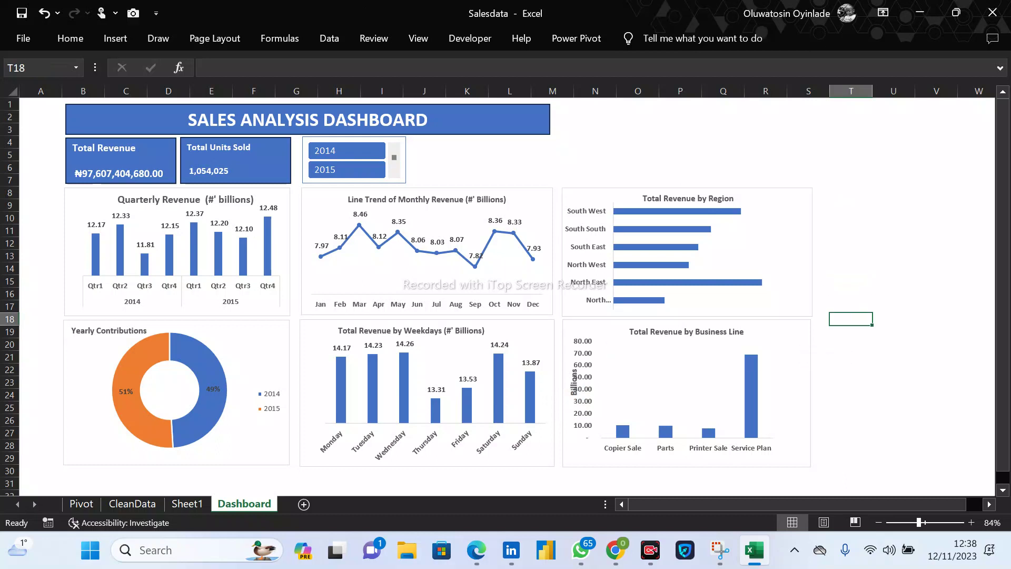
Shift the Business Line chart's plot area clear of the Billions label and add data labels to its columns.
click(583, 378)
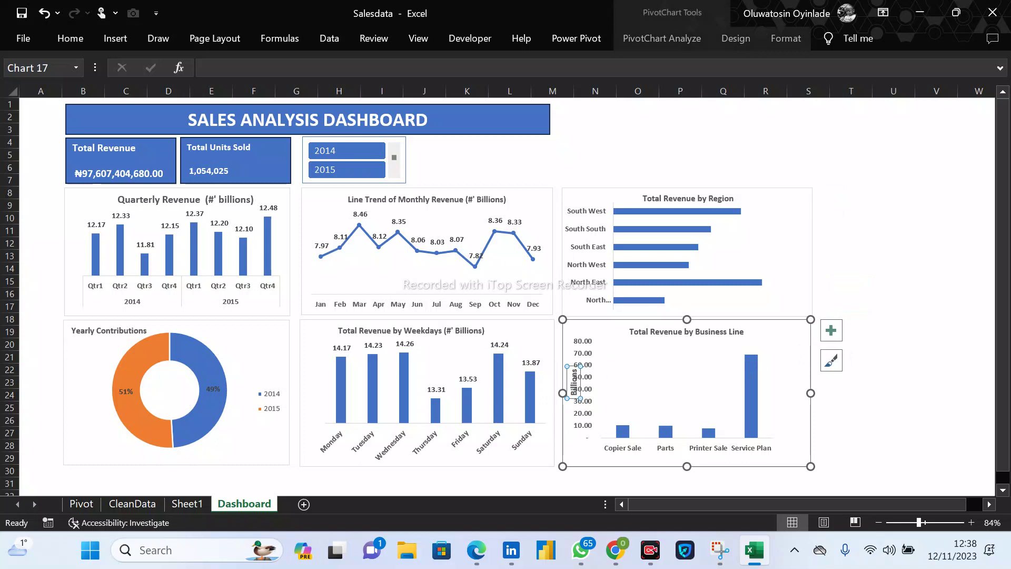
key(Delete)
click(687, 389)
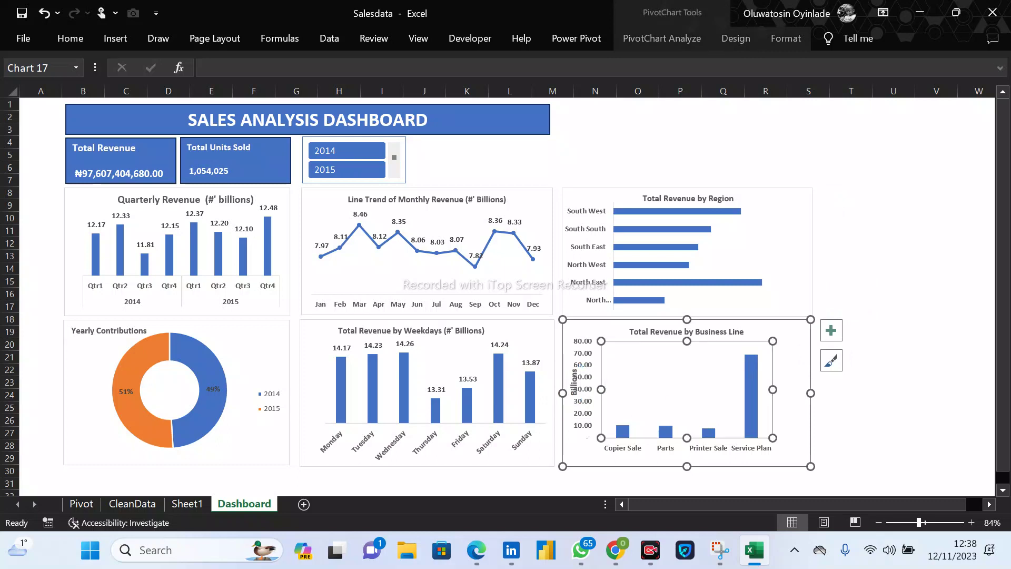
drag(687, 388, 693, 389)
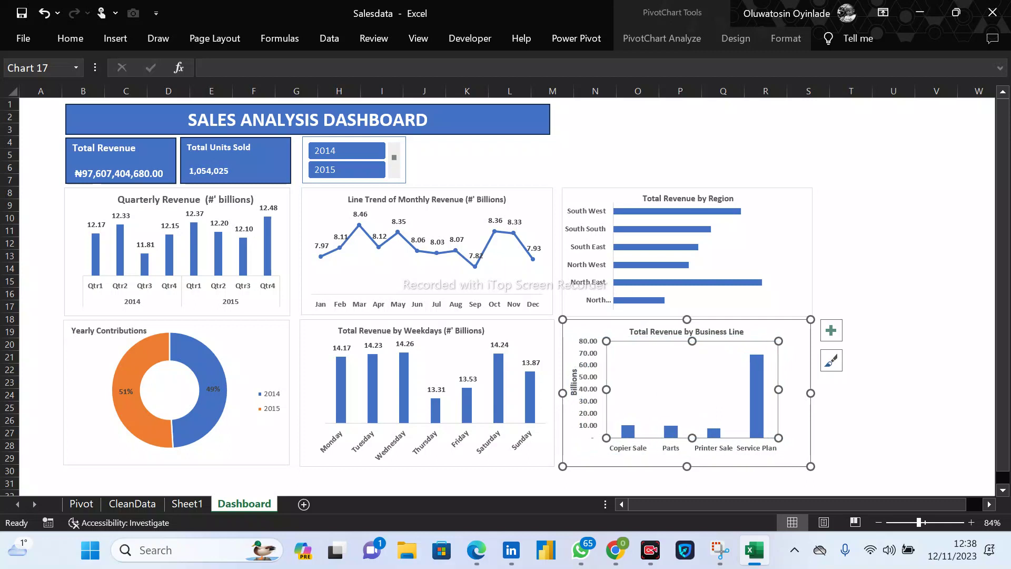
click(832, 330)
click(864, 403)
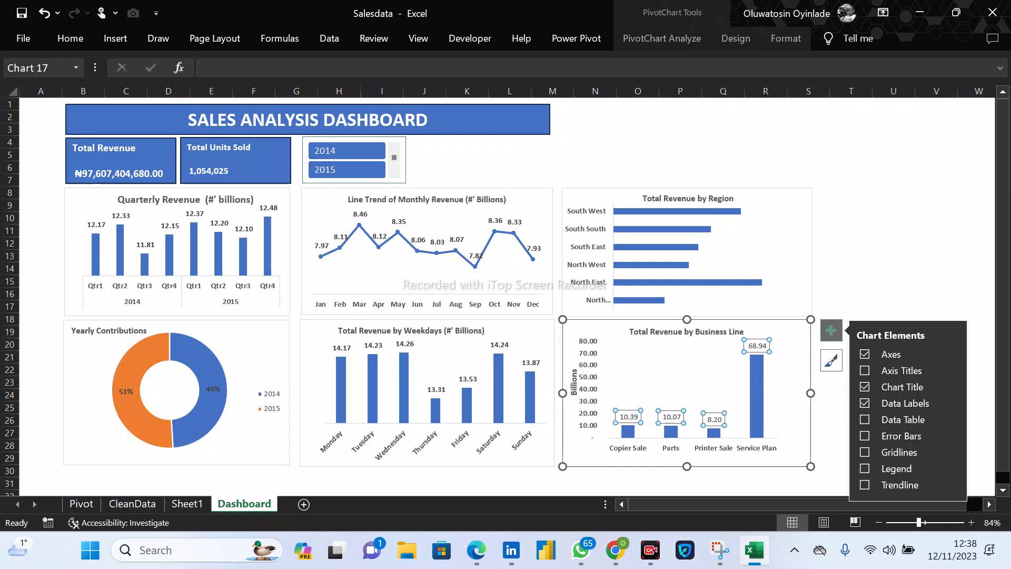
Delete the vertical axis from the Business Line chart and widen the plot area into the freed space.
click(586, 389)
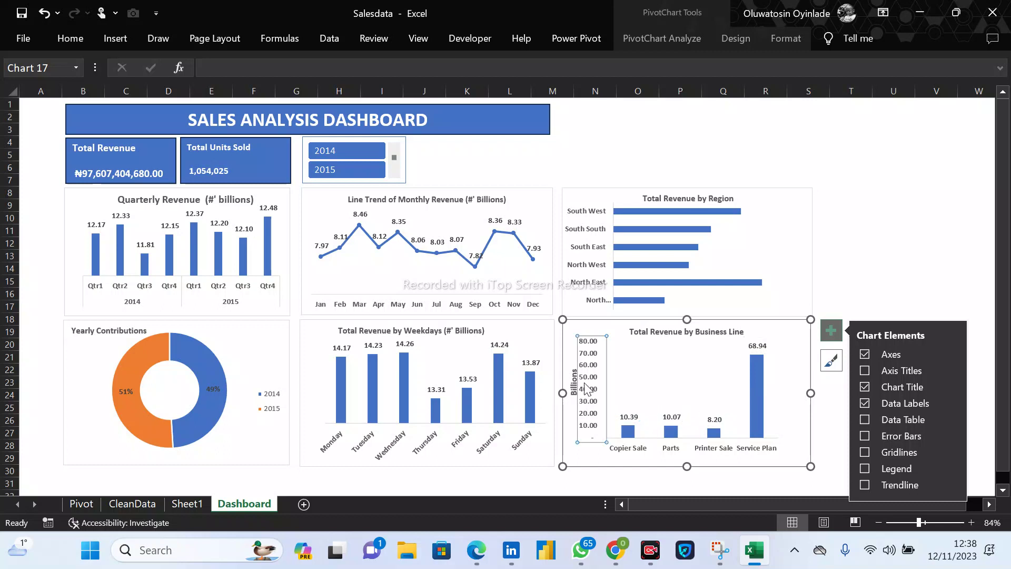
key(Delete)
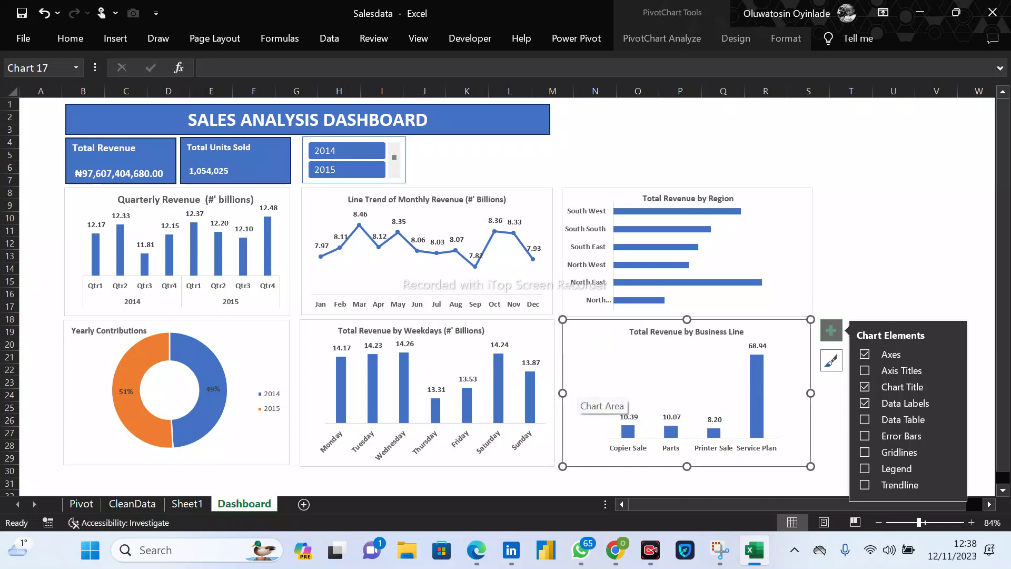
key(ctrl+z)
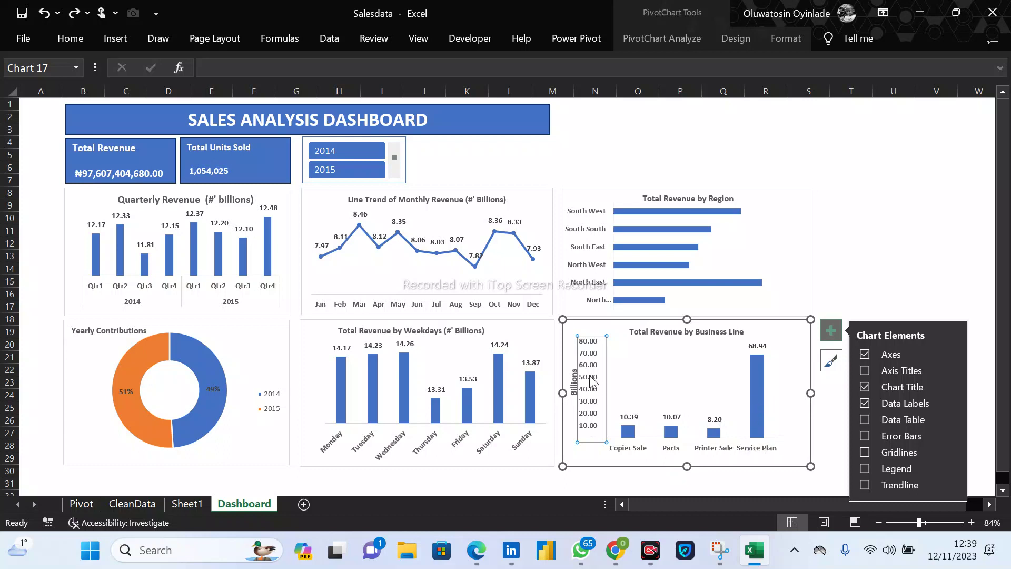
key(Delete)
click(633, 389)
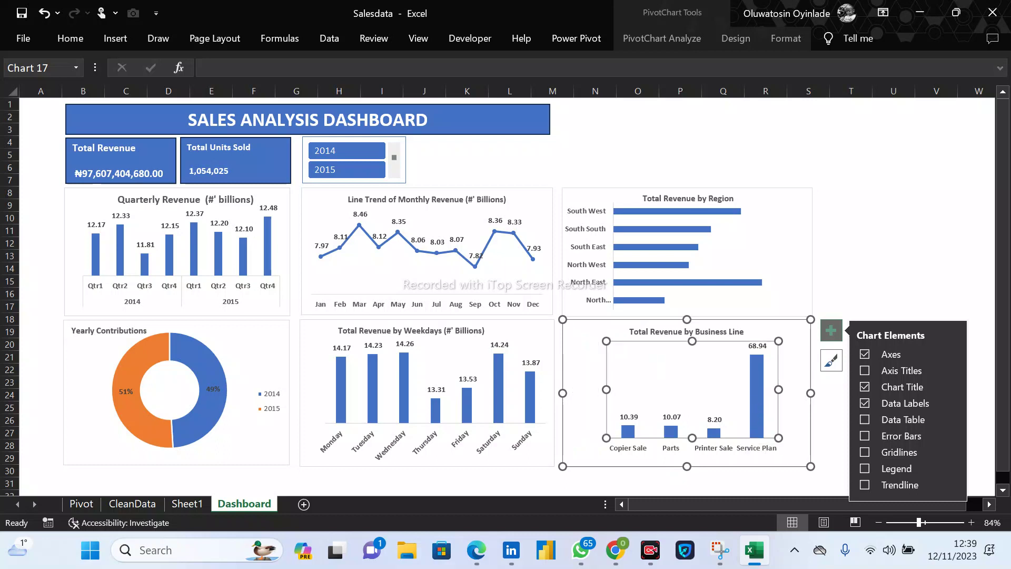
drag(607, 389, 580, 389)
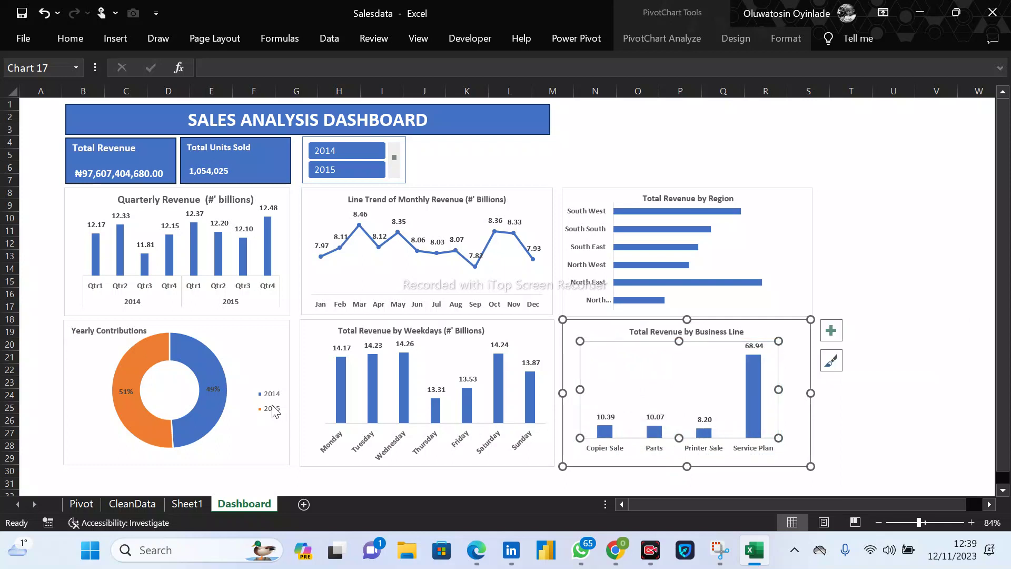
click(273, 411)
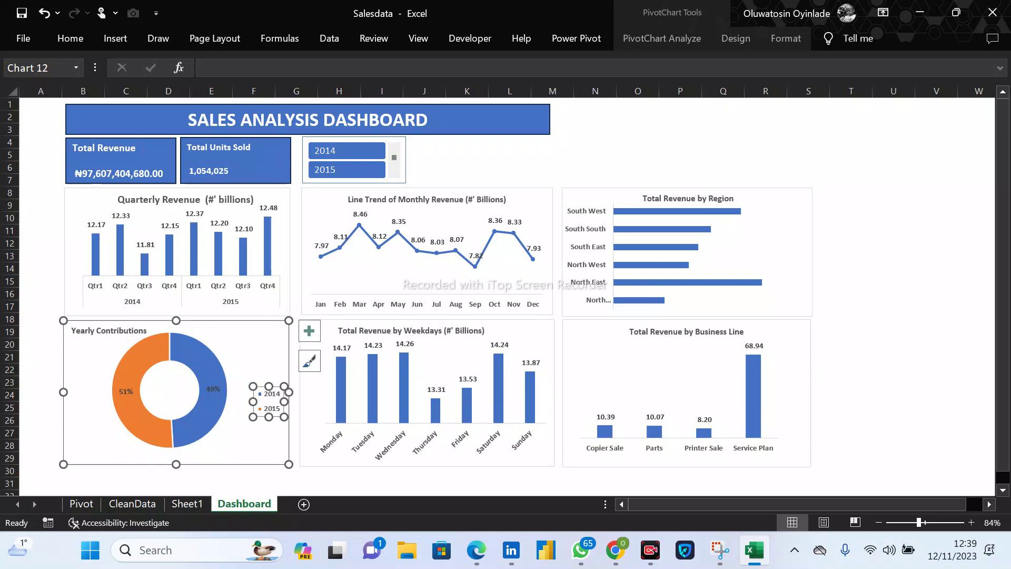
click(126, 391)
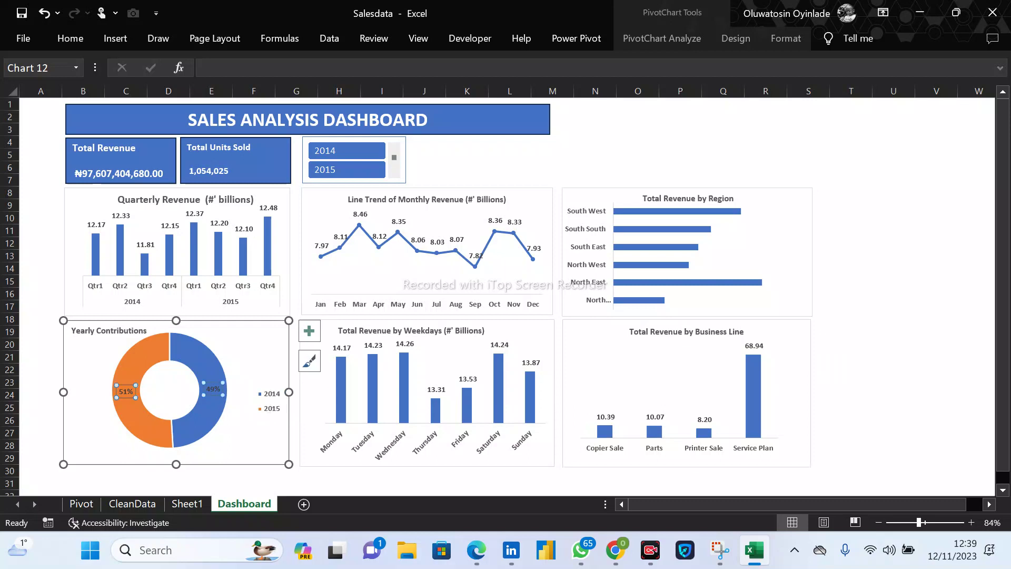
Append "(#' billions)" to the title of the Total Revenue by Business Line chart.
click(792, 380)
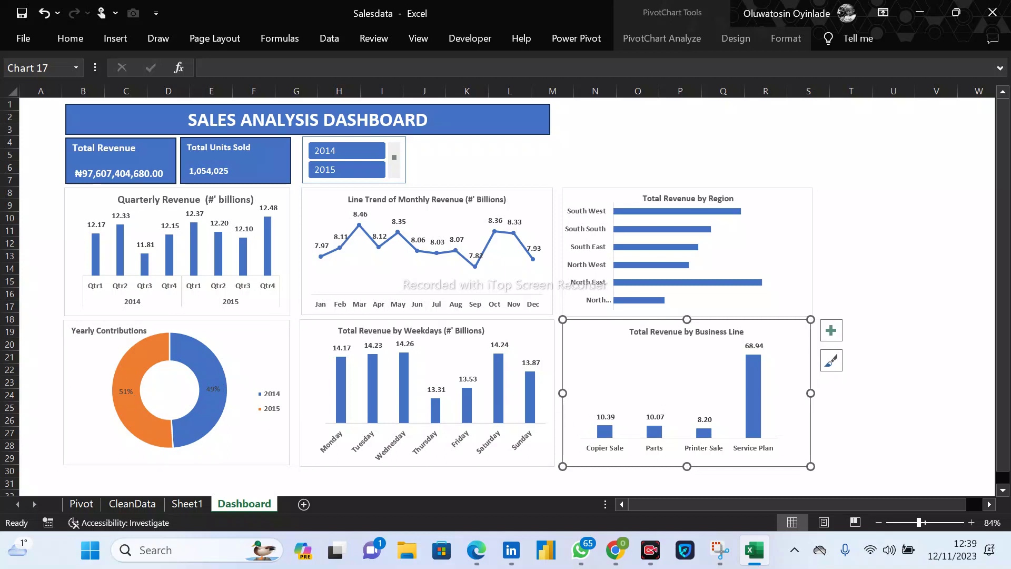
click(686, 331)
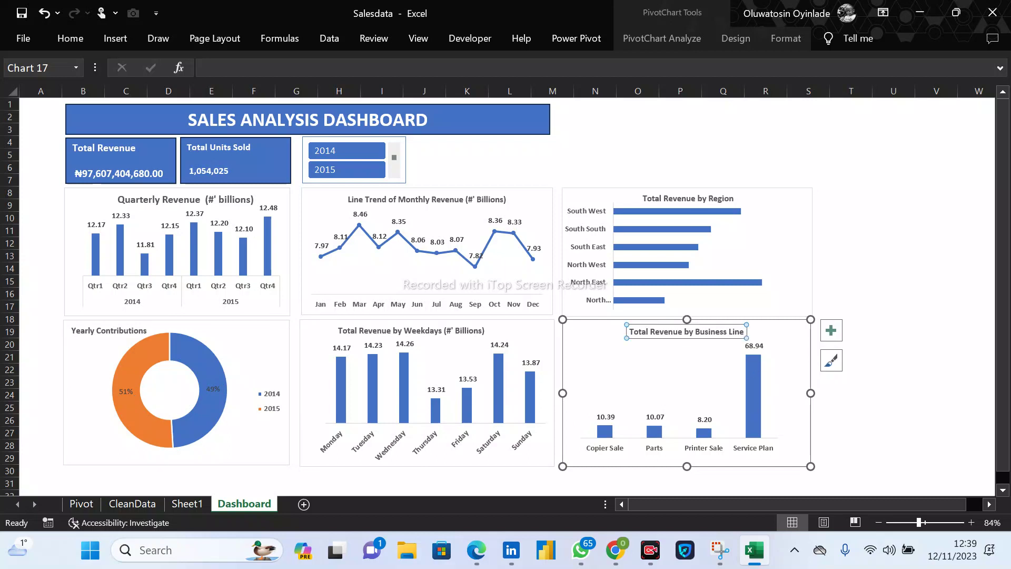
click(729, 332)
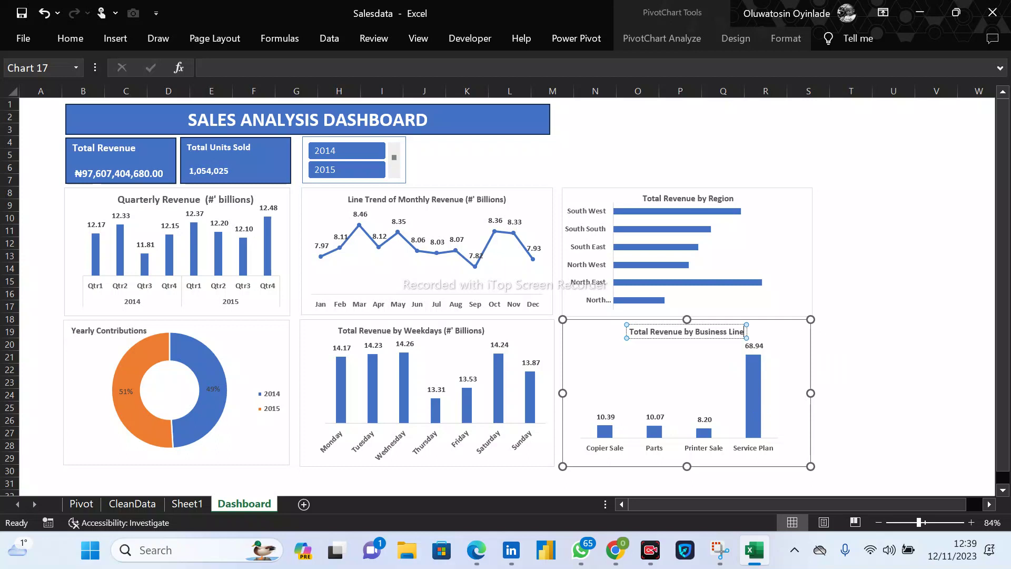
text((#)
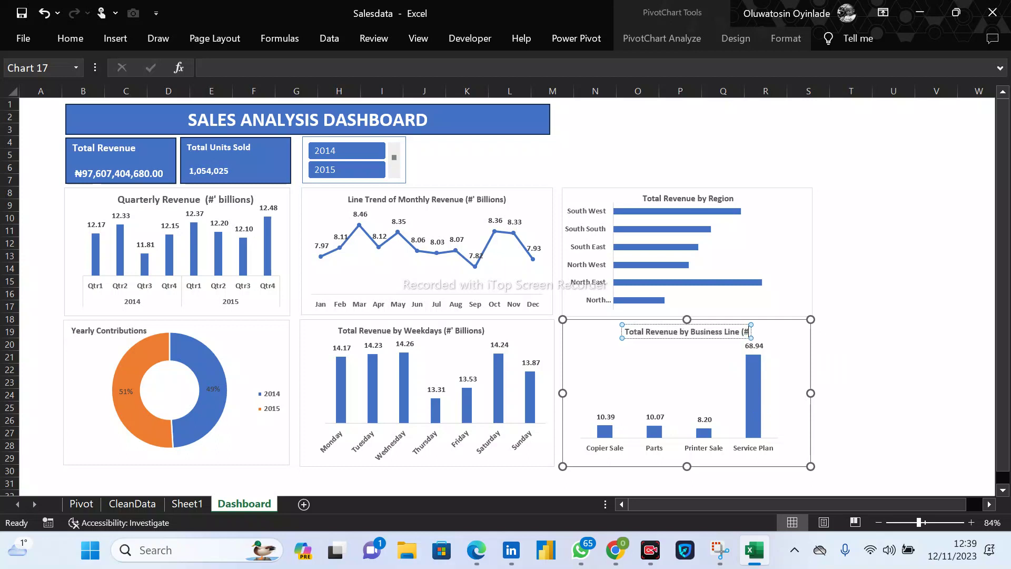
text(' billions))
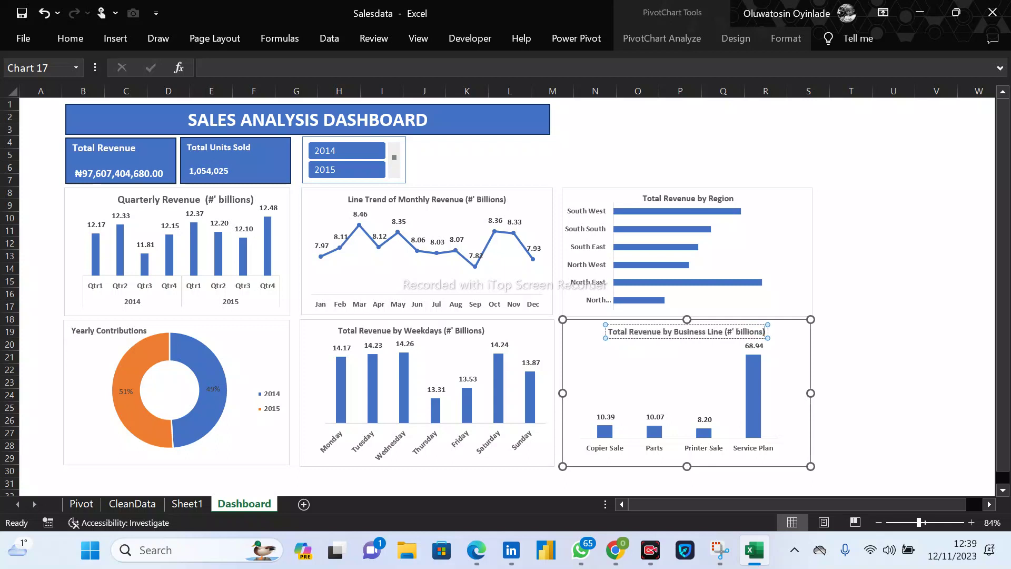
key(Escape)
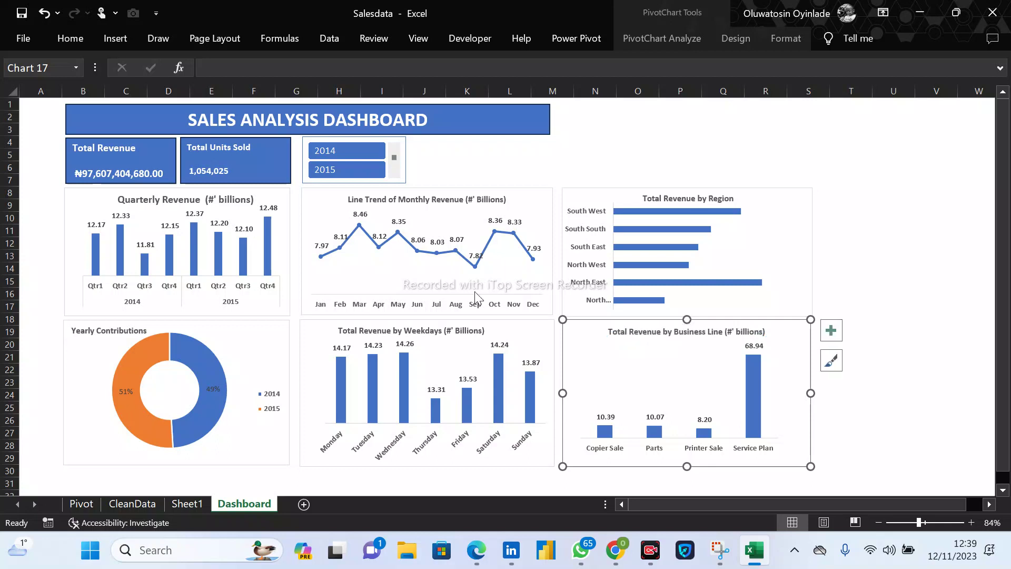
click(307, 119)
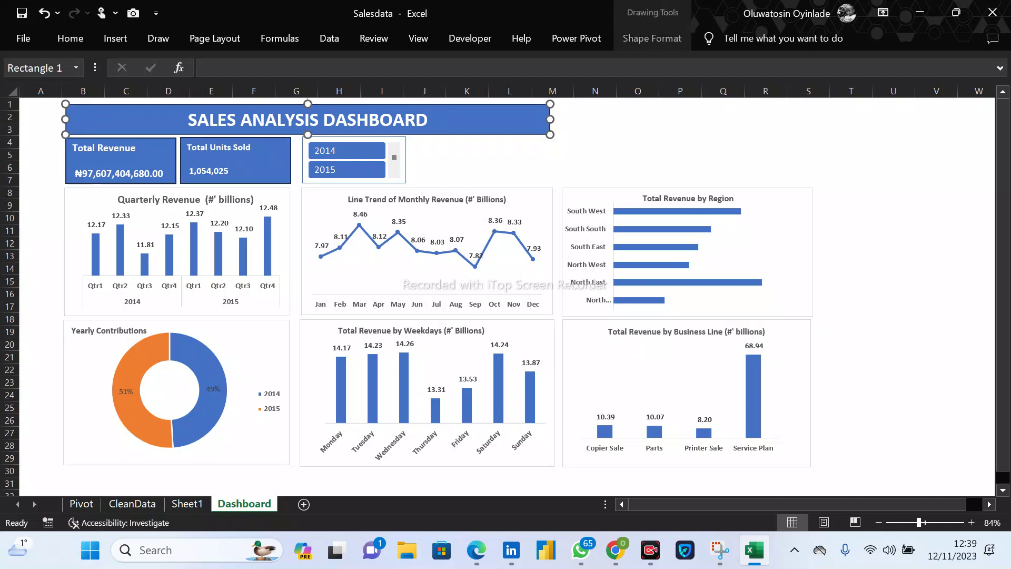
click(638, 130)
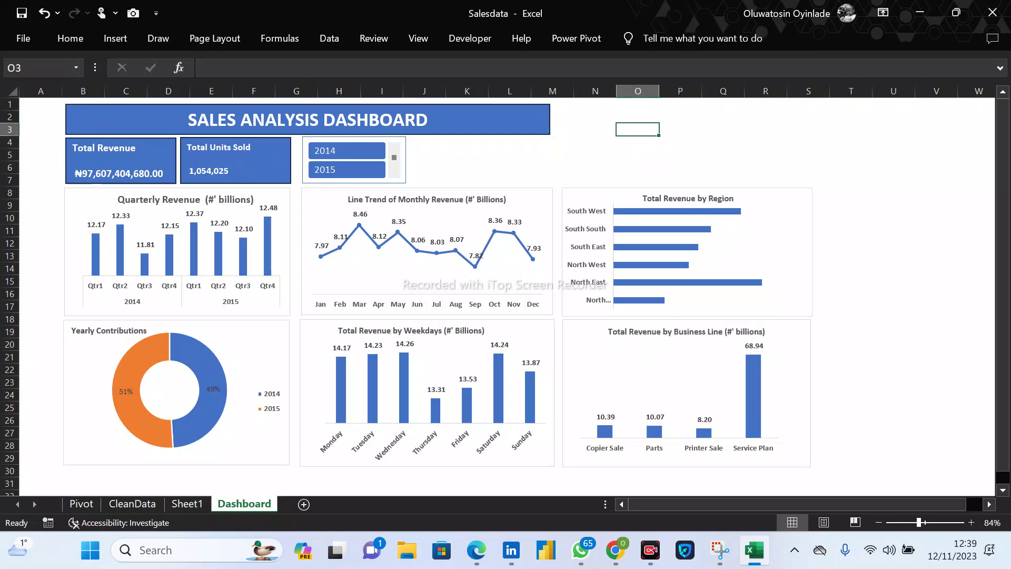
click(594, 116)
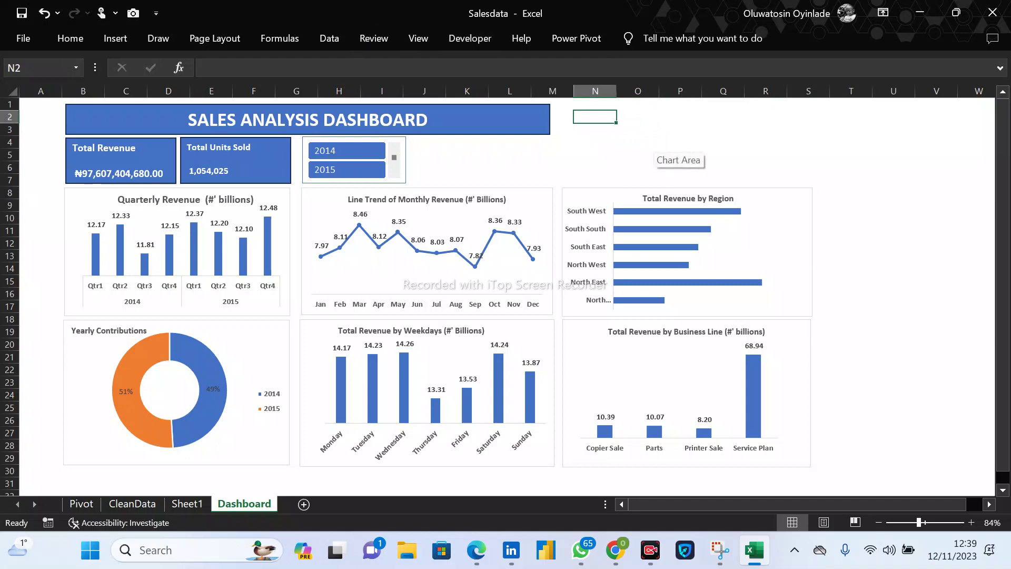
click(485, 119)
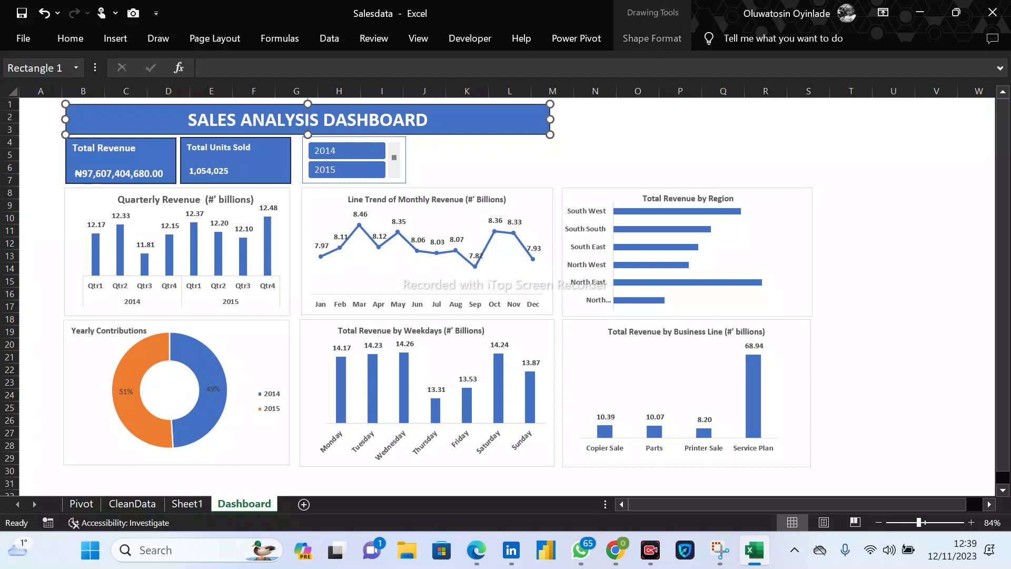
scroll(507, 292, up, 2)
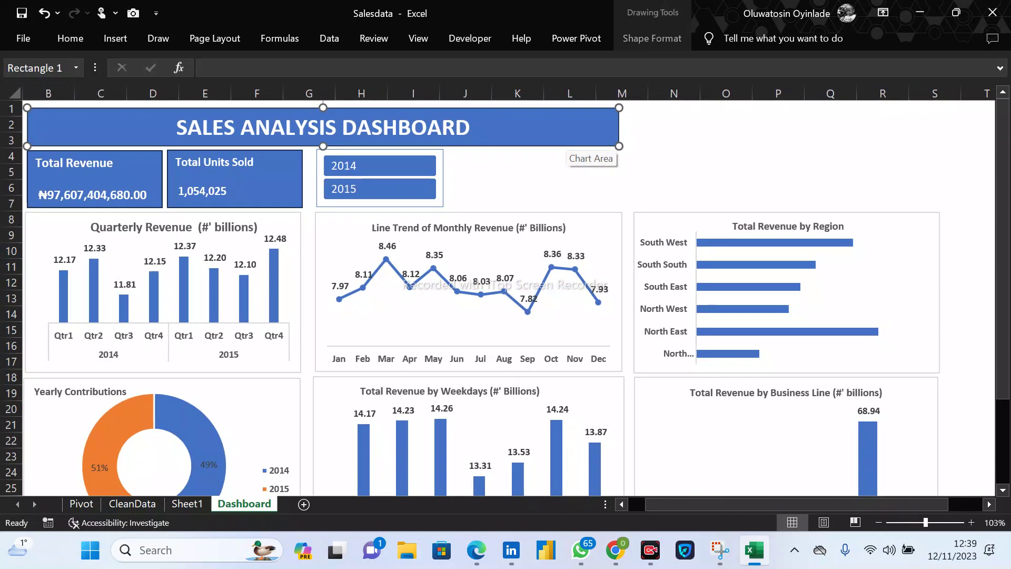
On the Pivot sheet, move the Region slicer out from beneath the overlapping Months and Year slicers, beside the Years (Trade Date) slicer.
click(79, 506)
scroll(727, 345, down, 5)
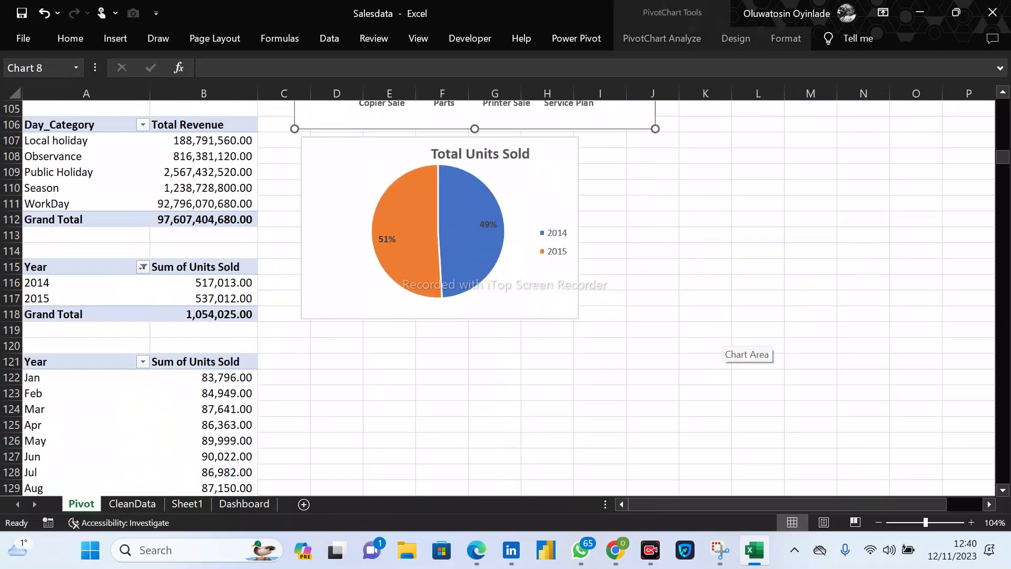
scroll(727, 346, up, 4)
scroll(724, 343, up, 3)
scroll(743, 345, down, 16)
scroll(763, 350, up, 11)
scroll(763, 351, up, 20)
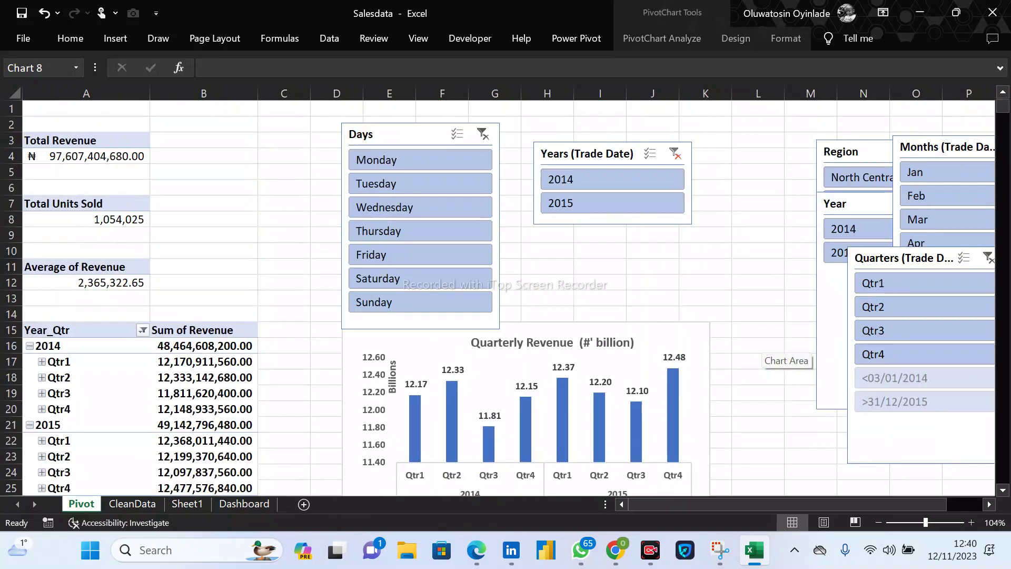
drag(864, 136, 738, 140)
drag(854, 152, 729, 125)
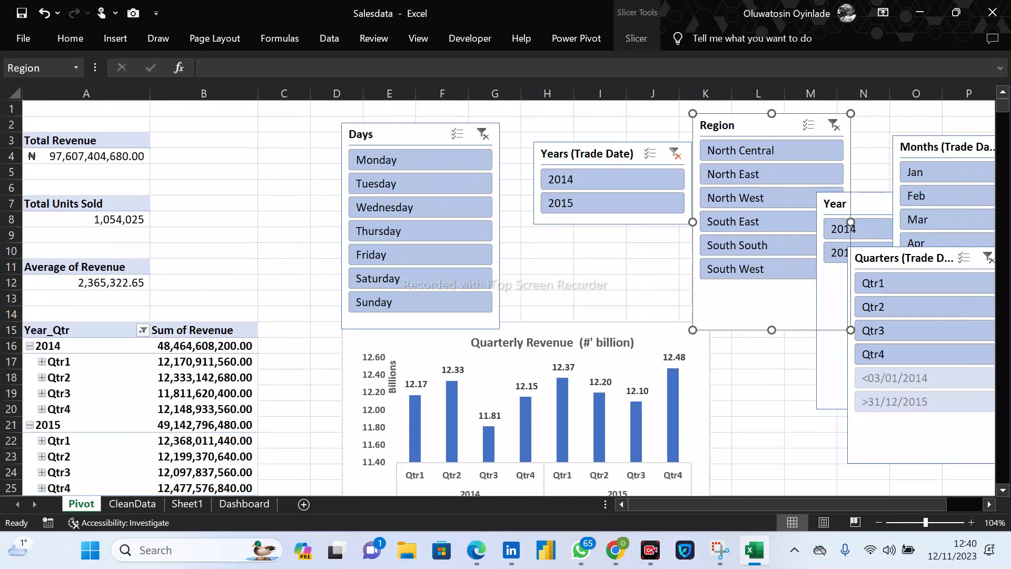
Shorten the Region slicer so its frame fits its six region buttons, and nudge it back into position.
drag(674, 504, 723, 499)
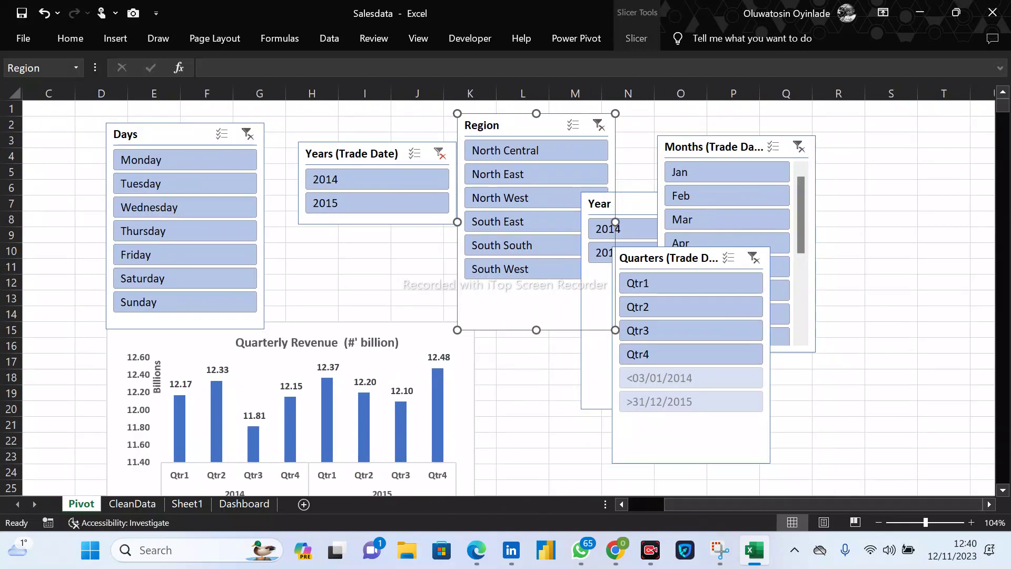
drag(527, 126, 517, 112)
drag(526, 317, 526, 277)
drag(519, 111, 524, 132)
scroll(642, 494, left, 5)
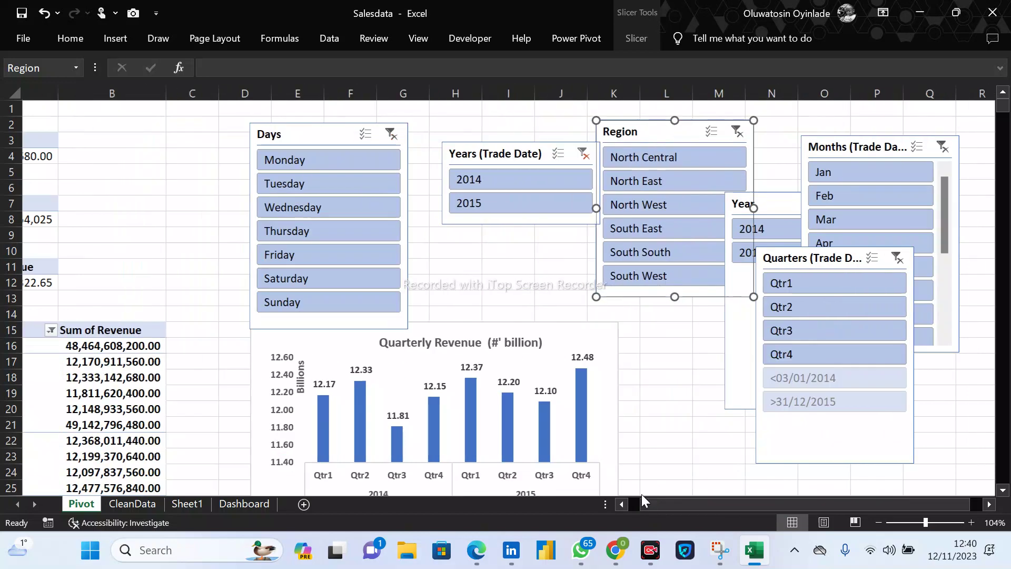
Test the Region slicer by filtering on North Central and North East, and clear its filter.
click(745, 158)
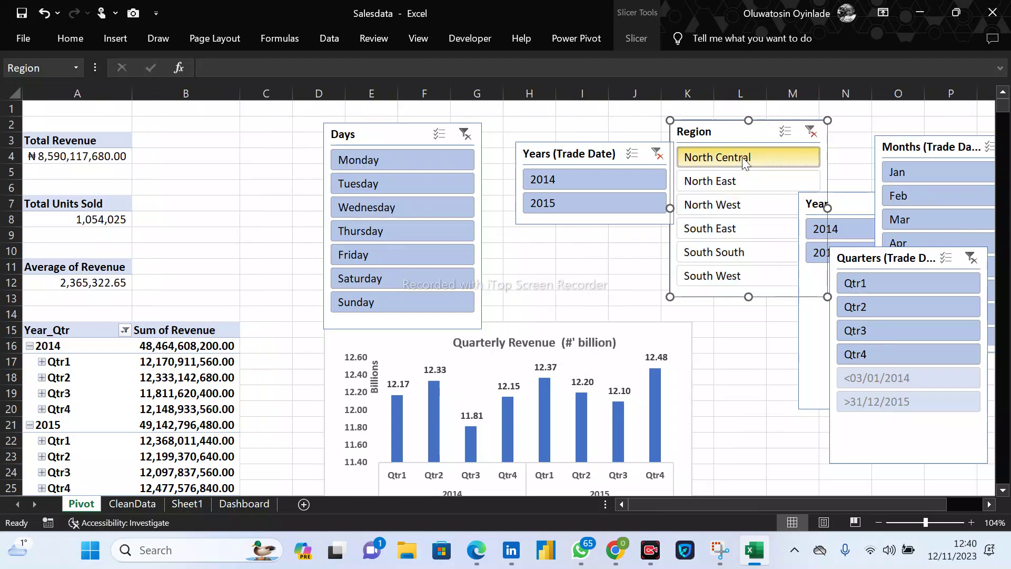
ctrl+click(726, 182)
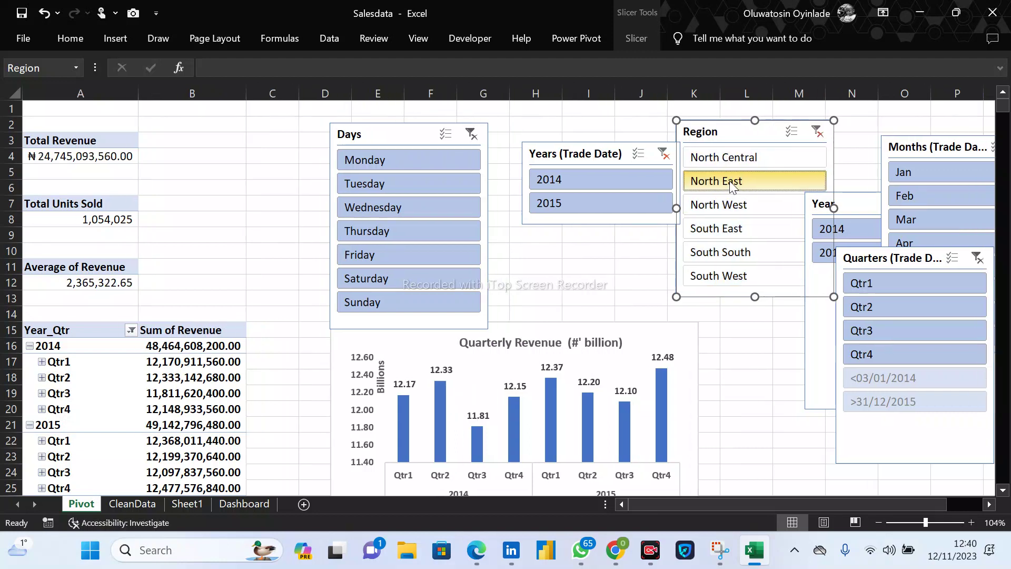
ctrl+click(788, 152)
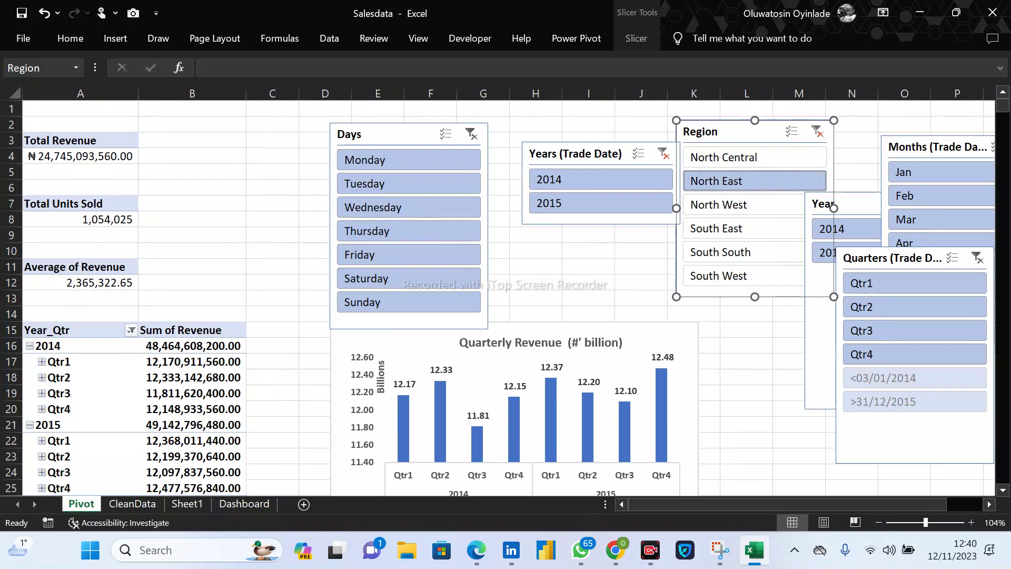
click(779, 158)
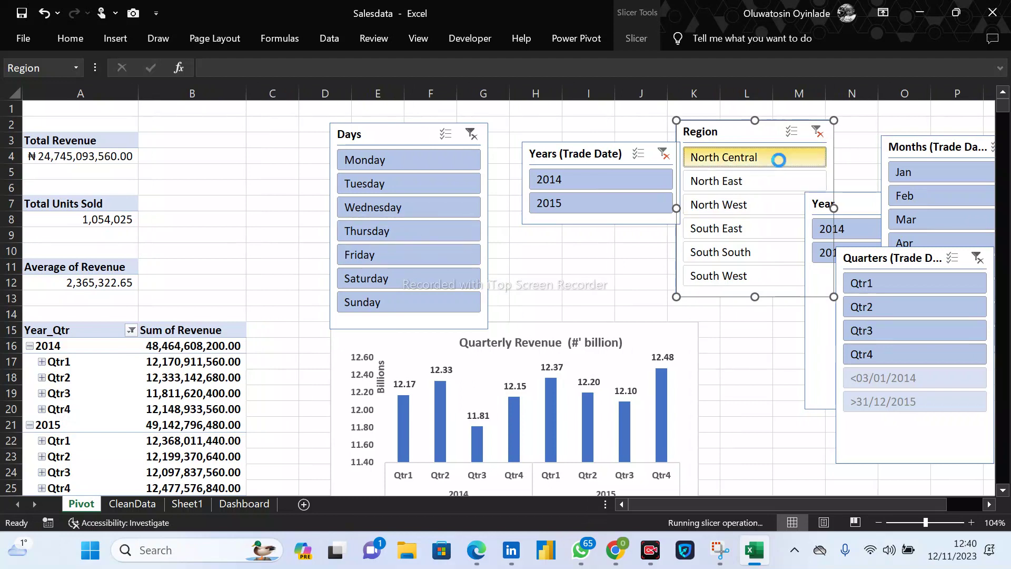
click(812, 132)
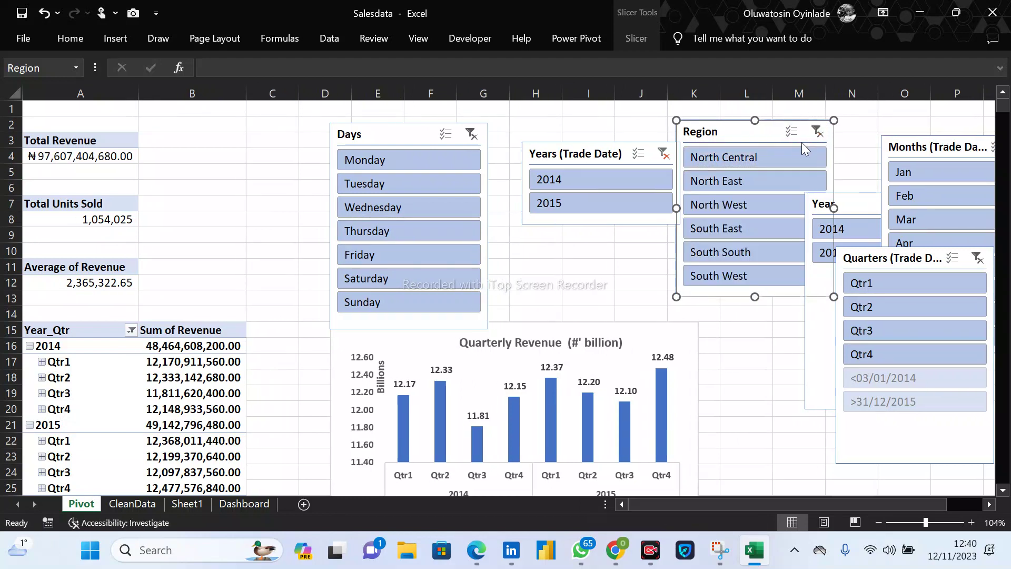
Open the Region slicer's report connections and connect it to PivotTable10, PivotTable11, PivotTable12 and PivotTable13.
right_click(753, 131)
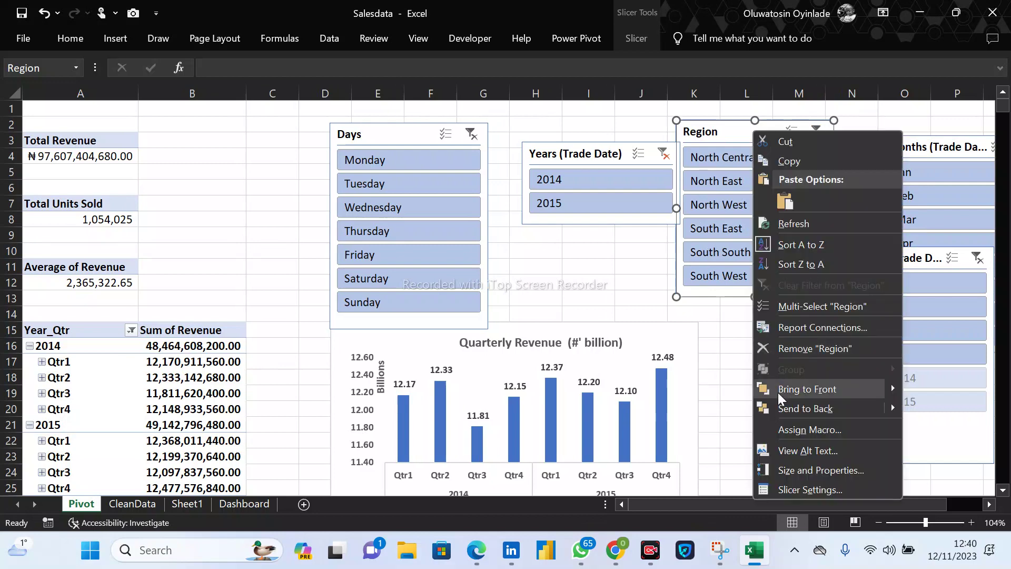
click(822, 325)
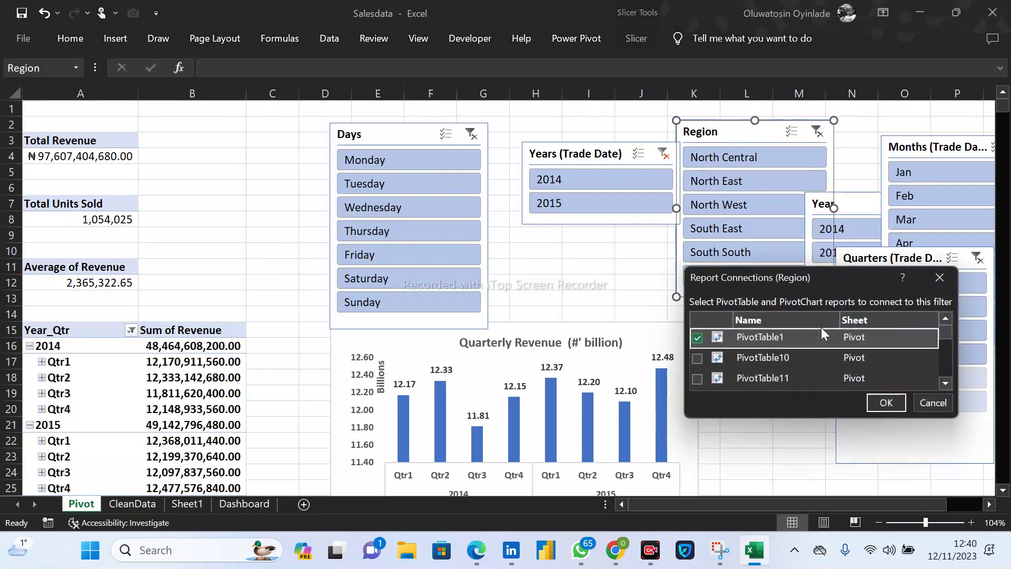
click(697, 358)
drag(819, 268, 619, 138)
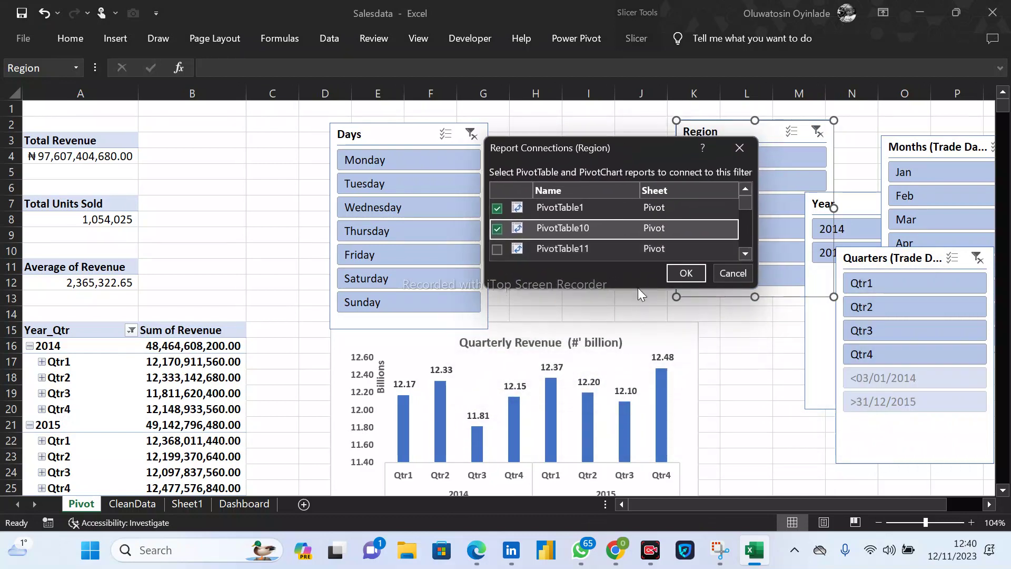
drag(644, 290, 643, 448)
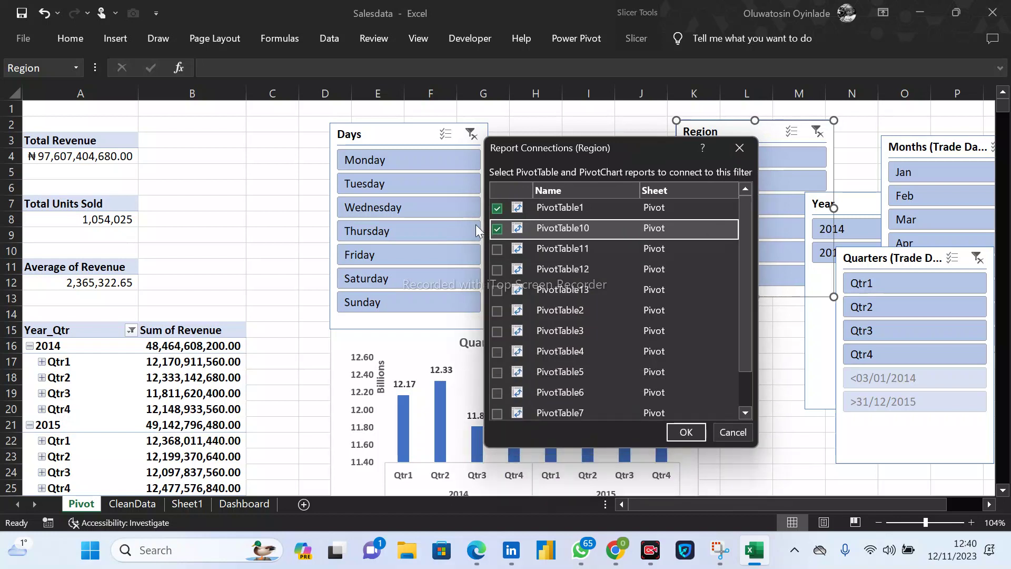
click(497, 248)
click(496, 271)
click(496, 290)
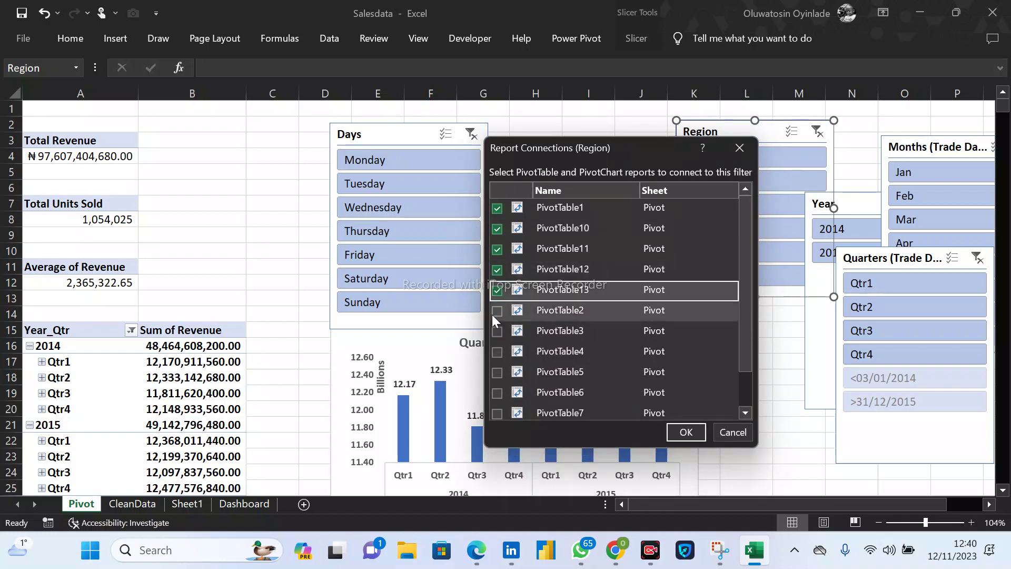
Connect the Region slicer to PivotTable2 through PivotTable9 as well and apply the report connections.
click(496, 310)
click(496, 331)
click(498, 352)
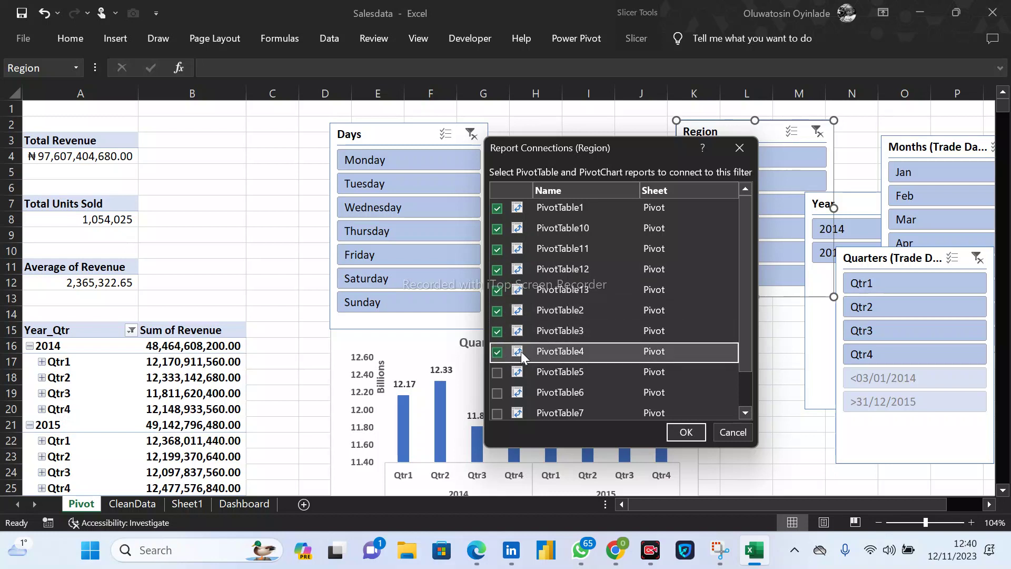
scroll(518, 331, down, 1)
click(496, 327)
click(498, 347)
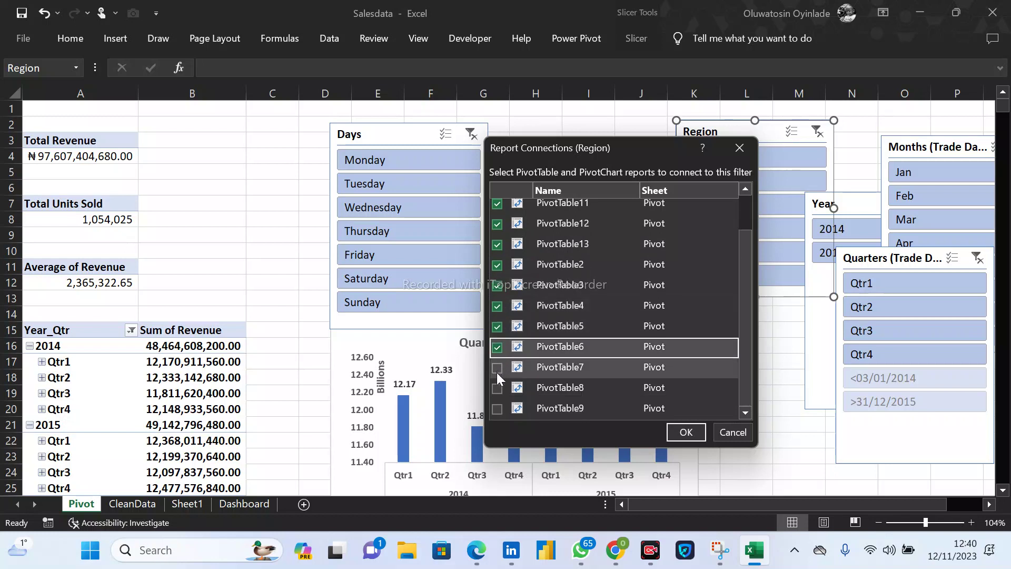
click(497, 367)
click(497, 388)
click(497, 409)
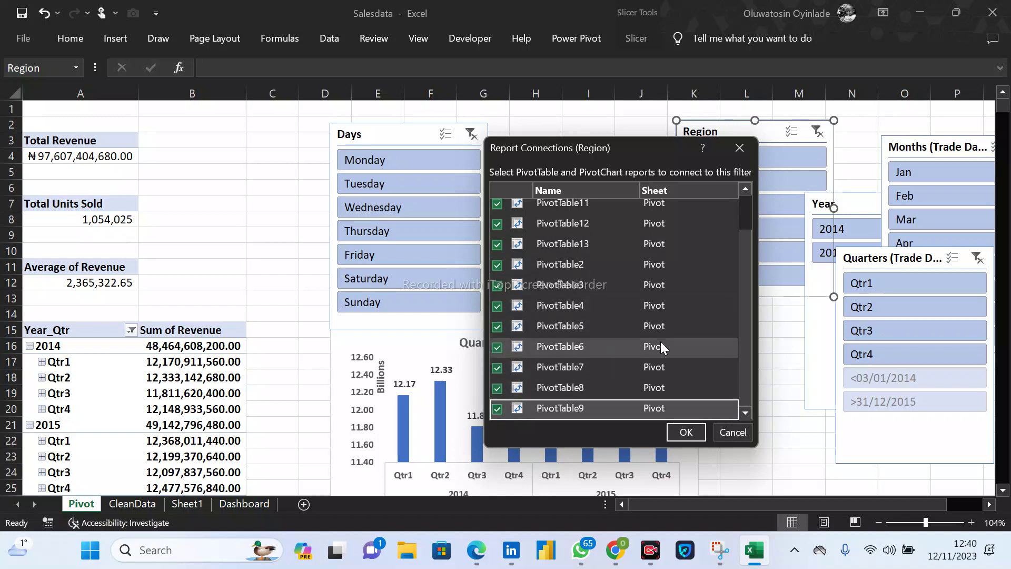
scroll(647, 317, up, 1)
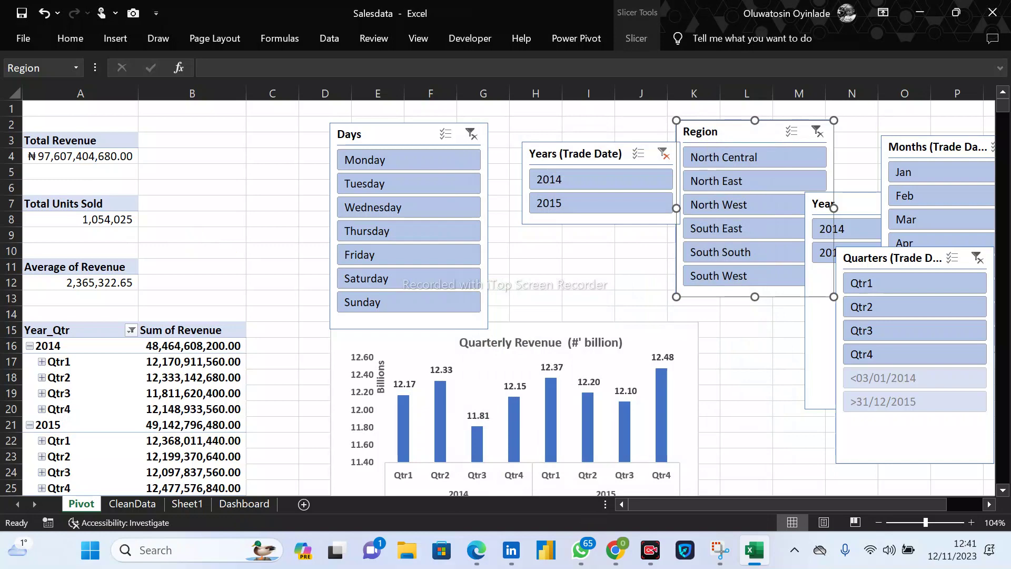
Copy the Region slicer onto the Dashboard sheet and place it beside the year slicer, below the dashboard title.
click(244, 505)
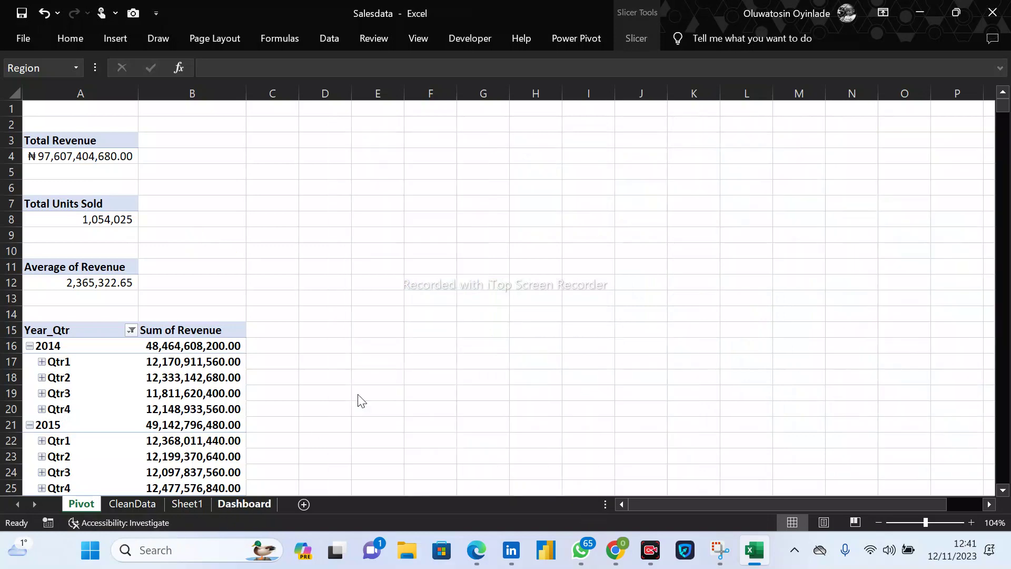
click(518, 156)
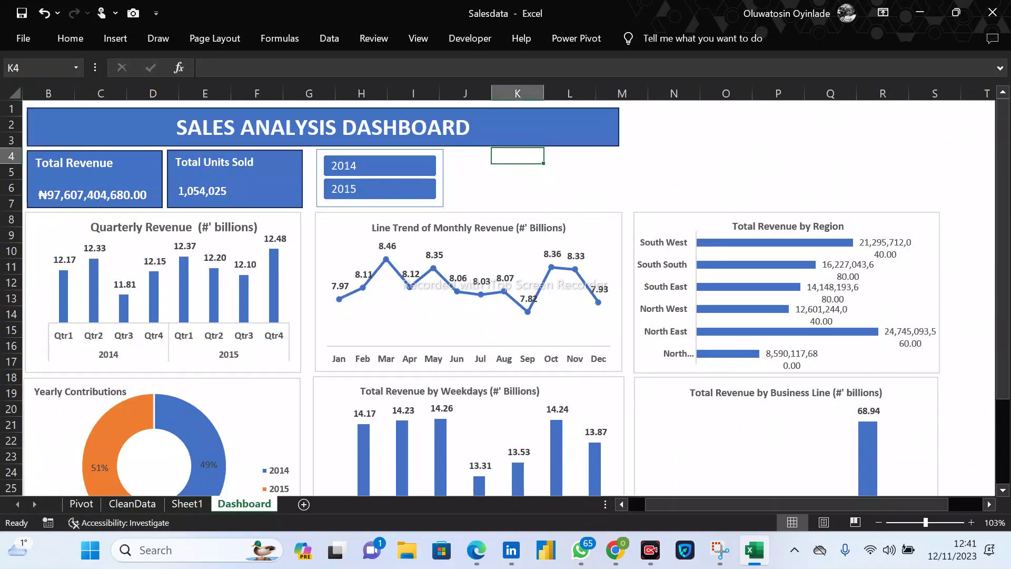
key(ctrl+v)
drag(572, 151, 533, 154)
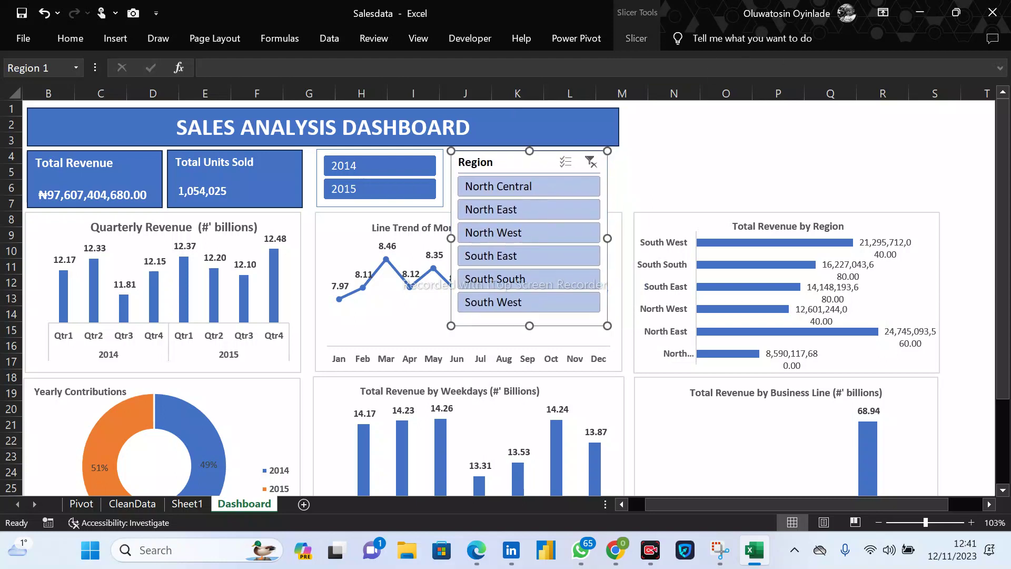
Lay out the dashboard's Region slicer in 3 columns, widen it to about 11.39 cm and shorten it to fit above the charts.
click(645, 39)
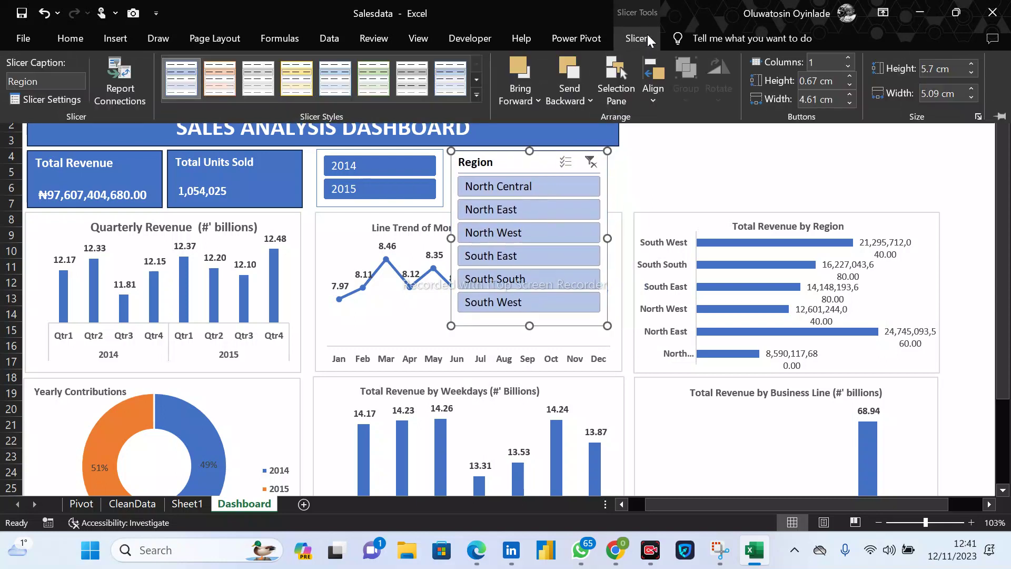
click(848, 56)
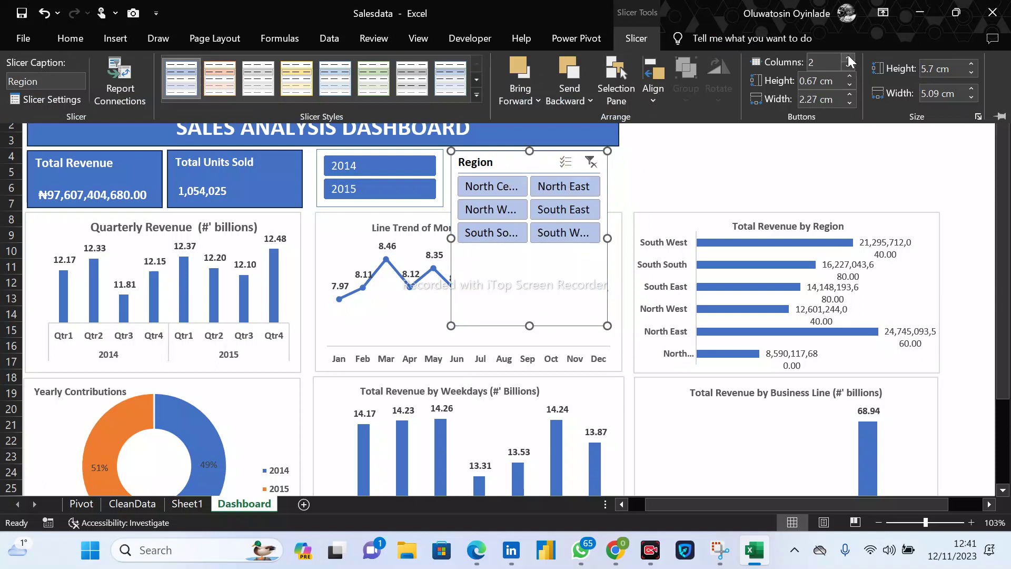
click(848, 56)
click(848, 57)
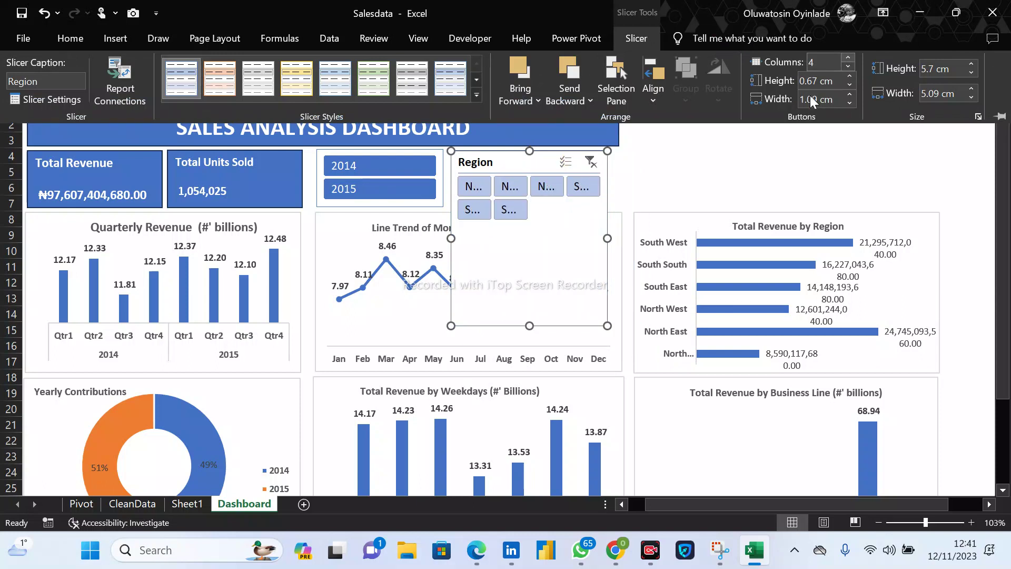
click(848, 66)
drag(607, 239, 801, 239)
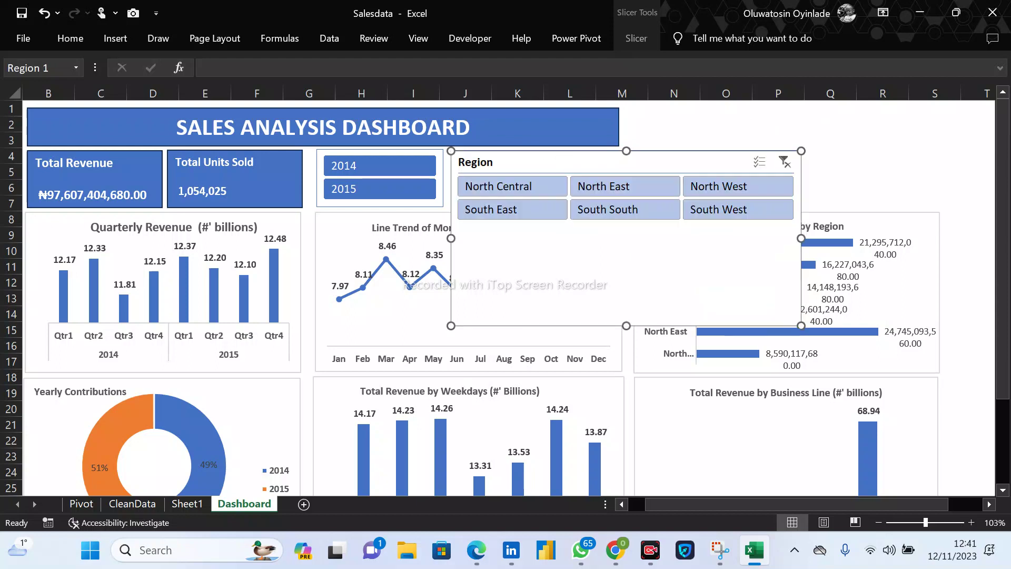
drag(628, 322, 623, 211)
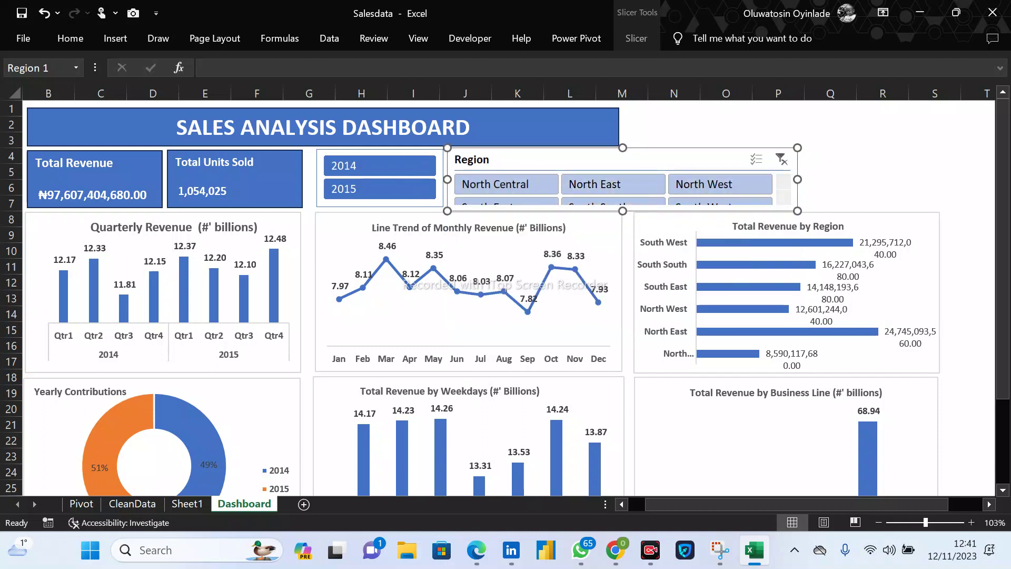
Hide the Region slicer's header in its slicer settings and trim its height to about 1.97 cm.
right_click(704, 153)
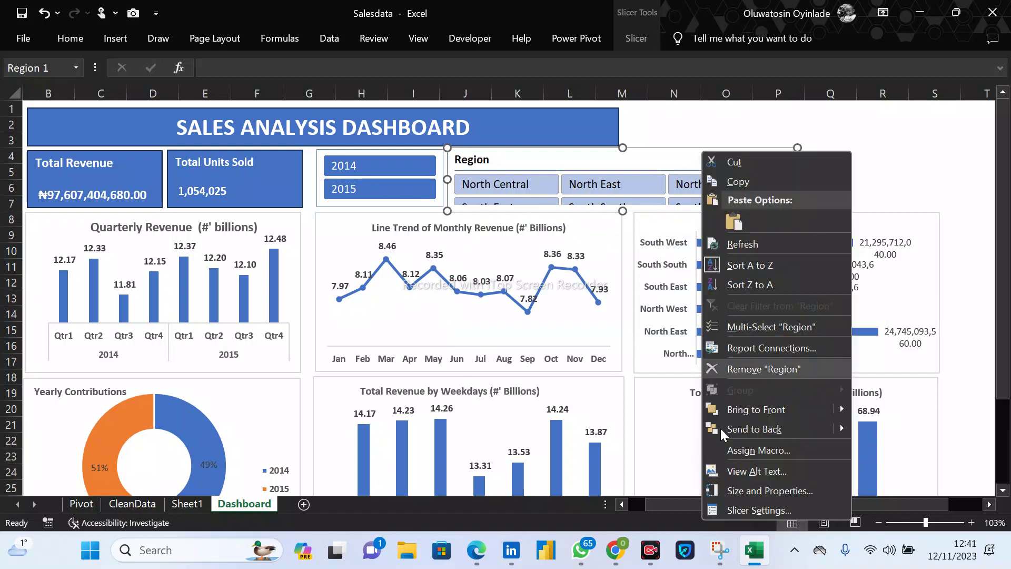
click(762, 511)
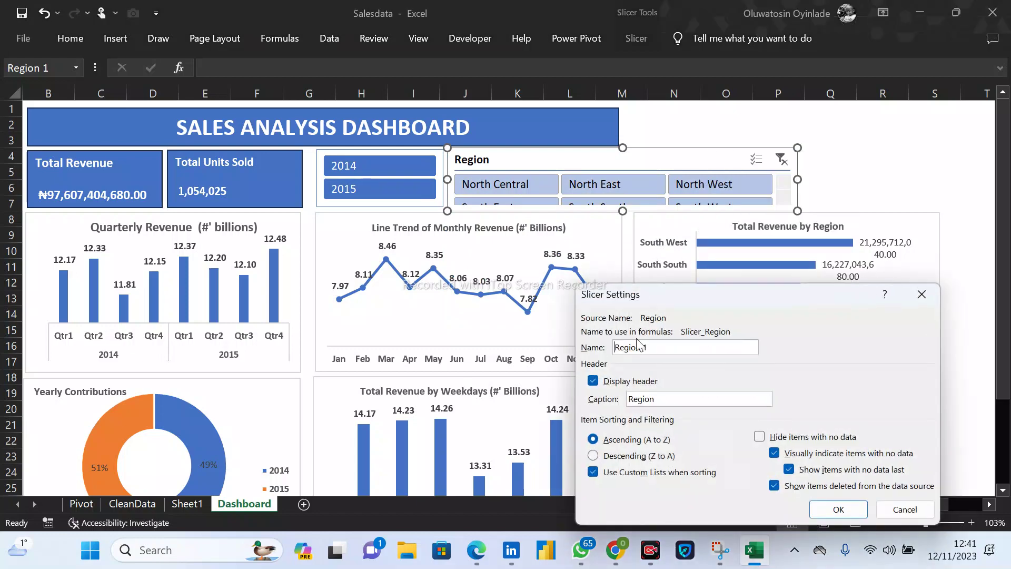
click(593, 381)
click(838, 509)
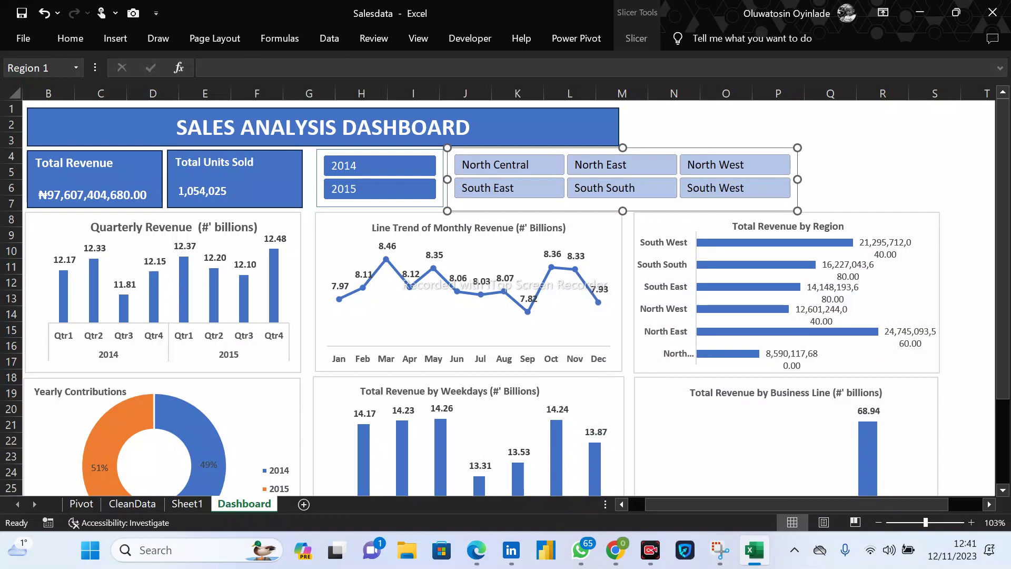
drag(621, 211, 621, 209)
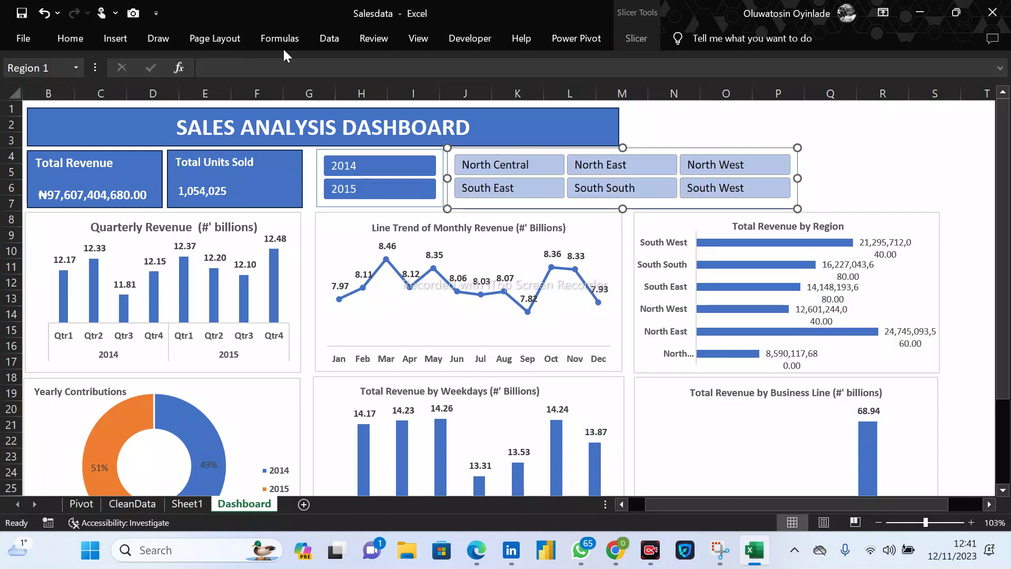
Apply the dark blue slicer style to the Region slicer so it matches the year slicer.
click(64, 39)
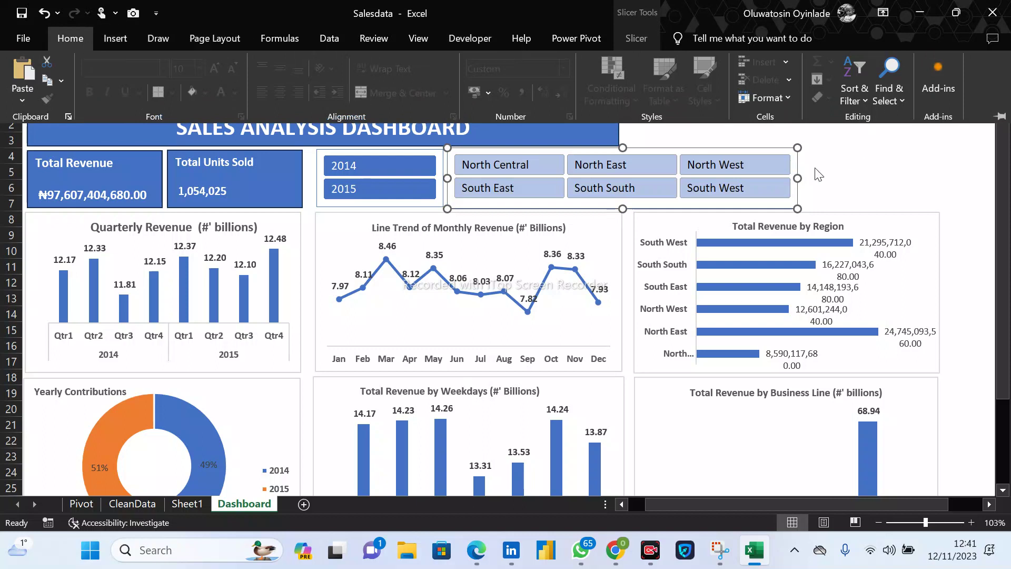
click(575, 37)
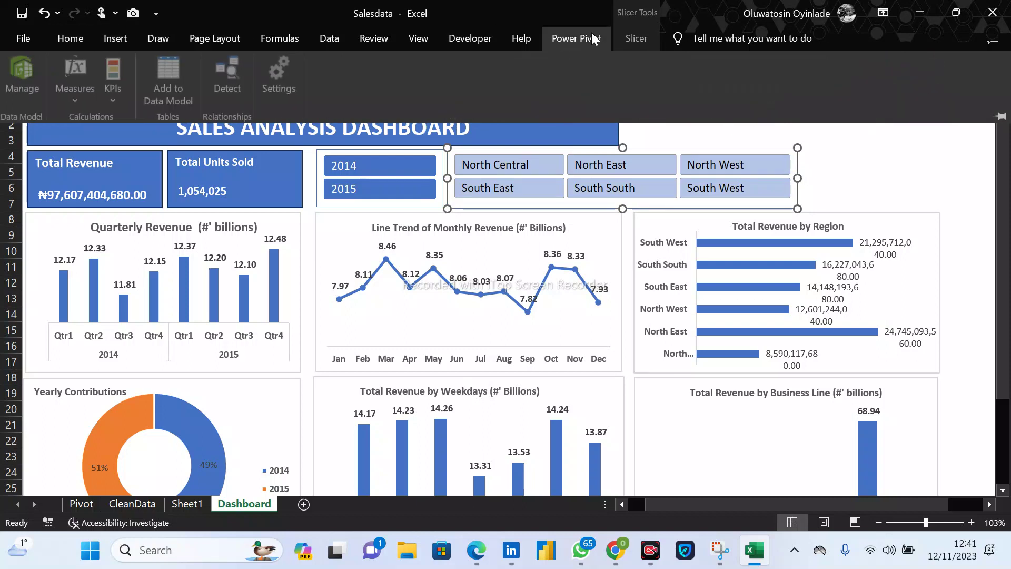
click(751, 156)
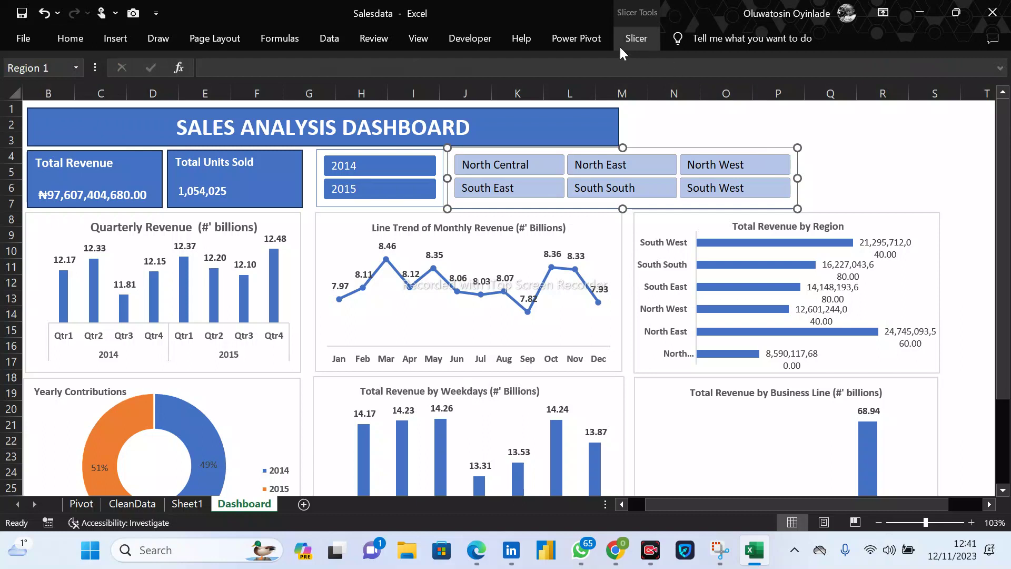
click(635, 39)
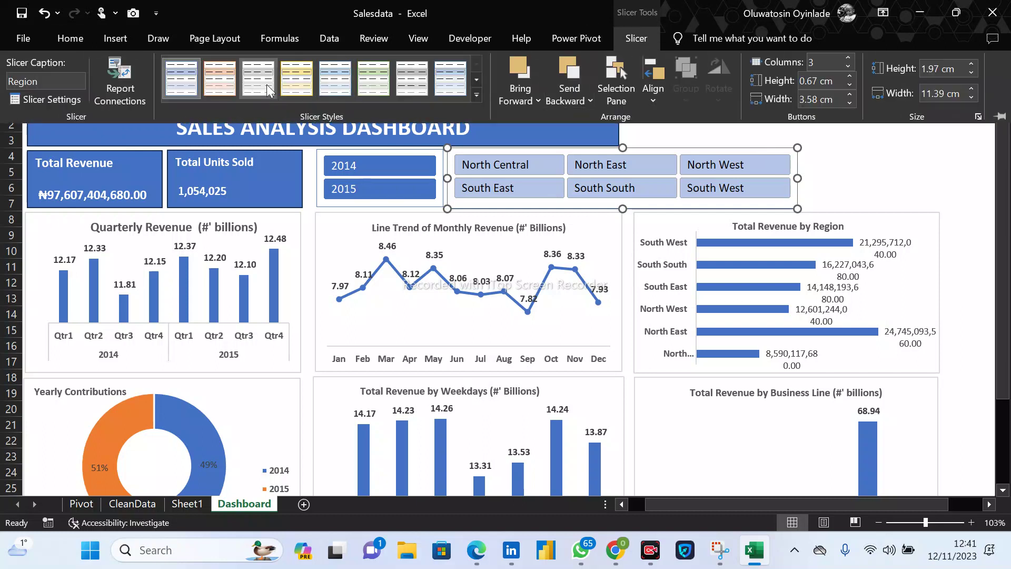
click(477, 81)
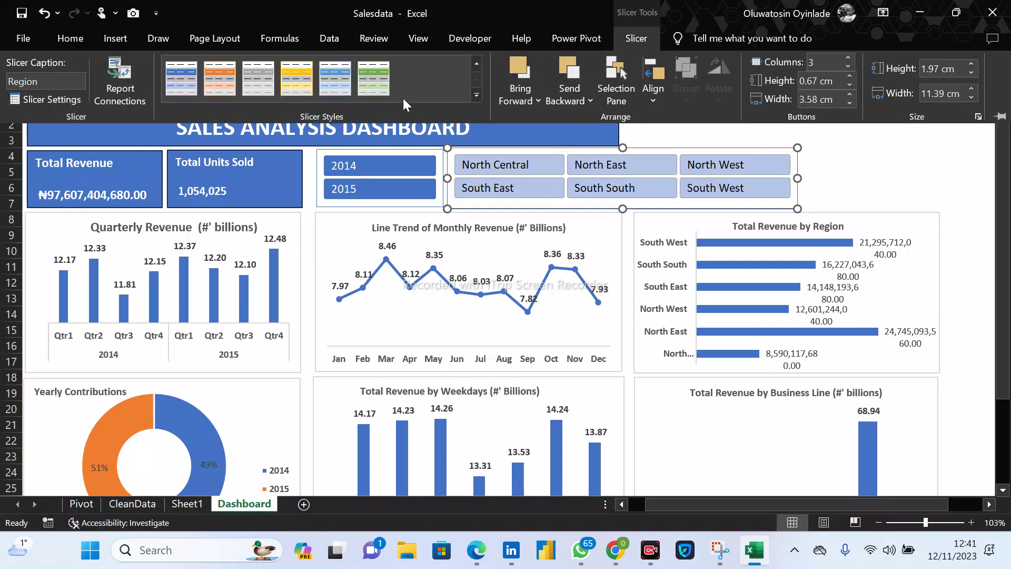
click(182, 81)
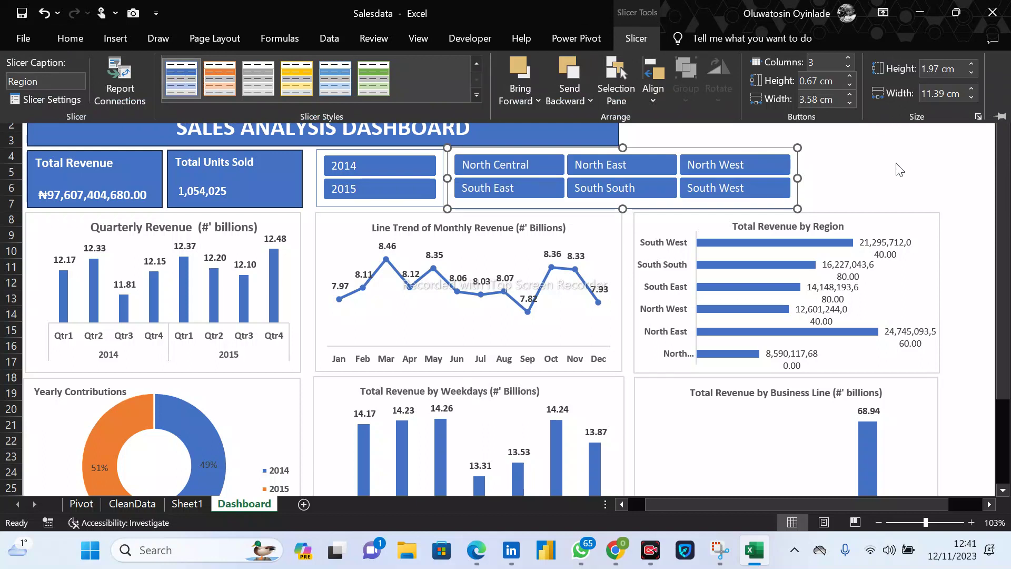
Widen the dashboard title banner to end level with the Region slicer and remove the data labels from the Total Revenue by Region chart.
click(616, 129)
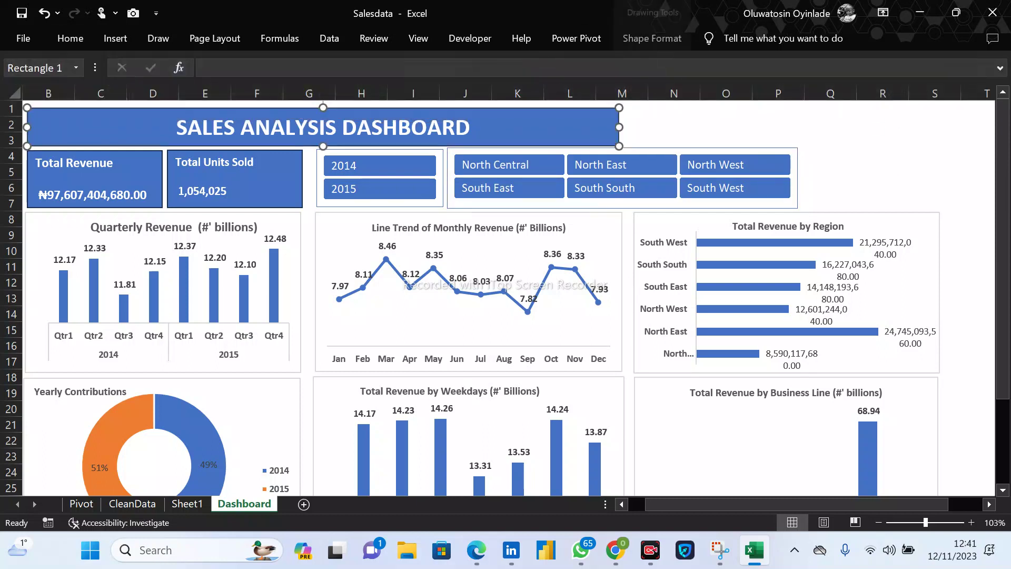
drag(620, 127, 797, 127)
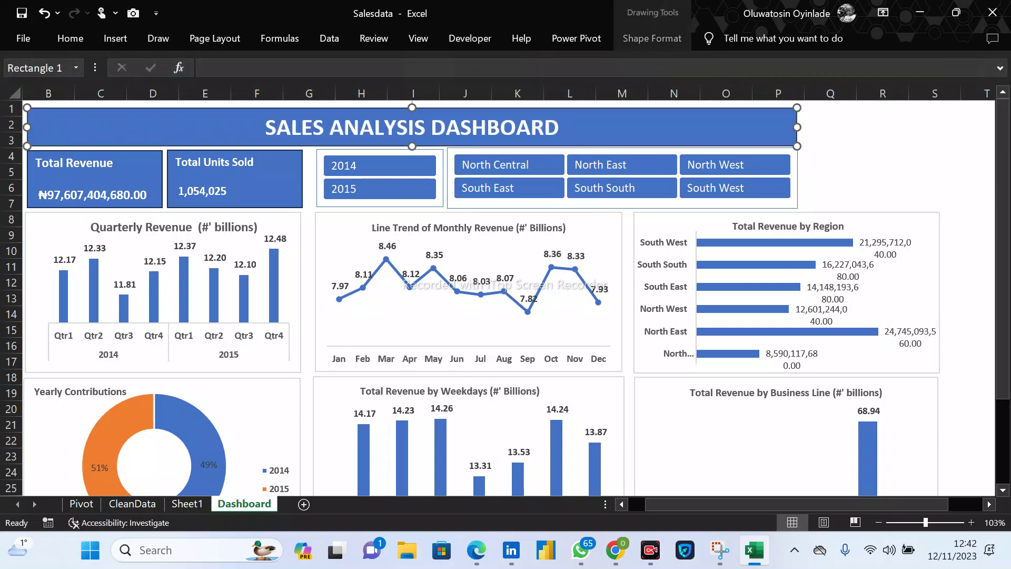
click(885, 248)
key(Delete)
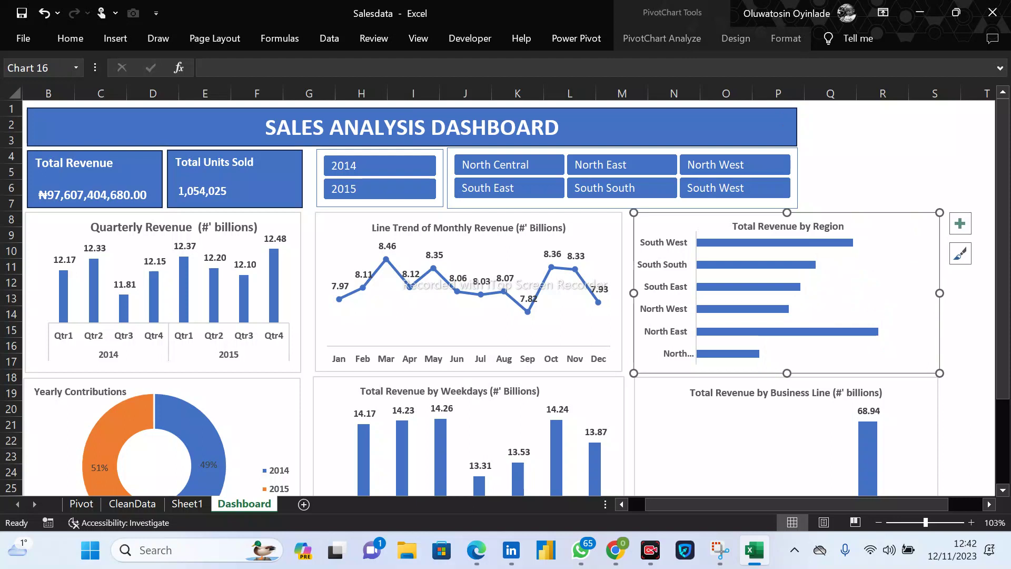
click(883, 156)
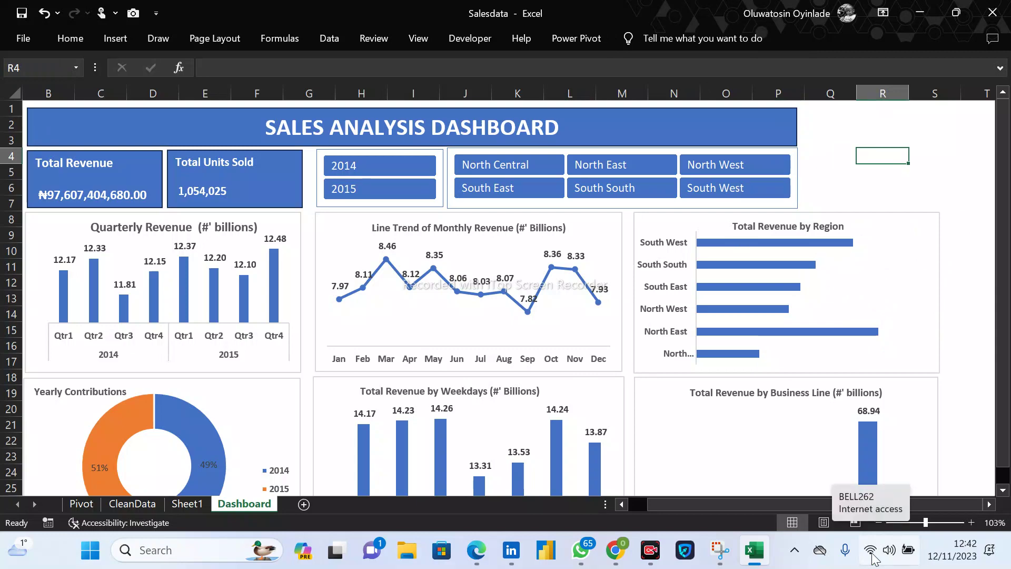
Nudge the year slicer slightly left, closer to the Total Units Sold card.
scroll(509, 290, down, 4)
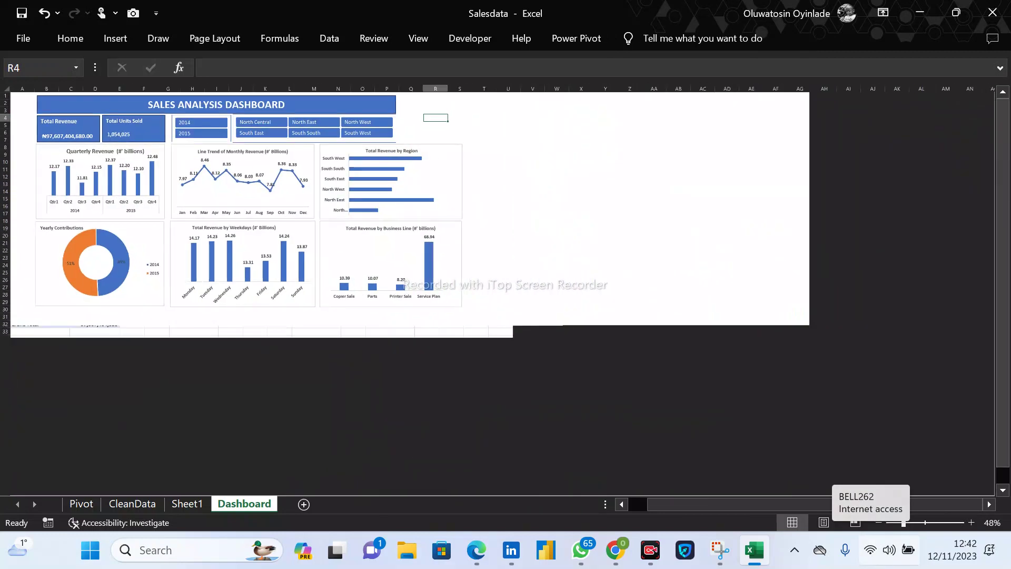
scroll(345, 211, up, 2)
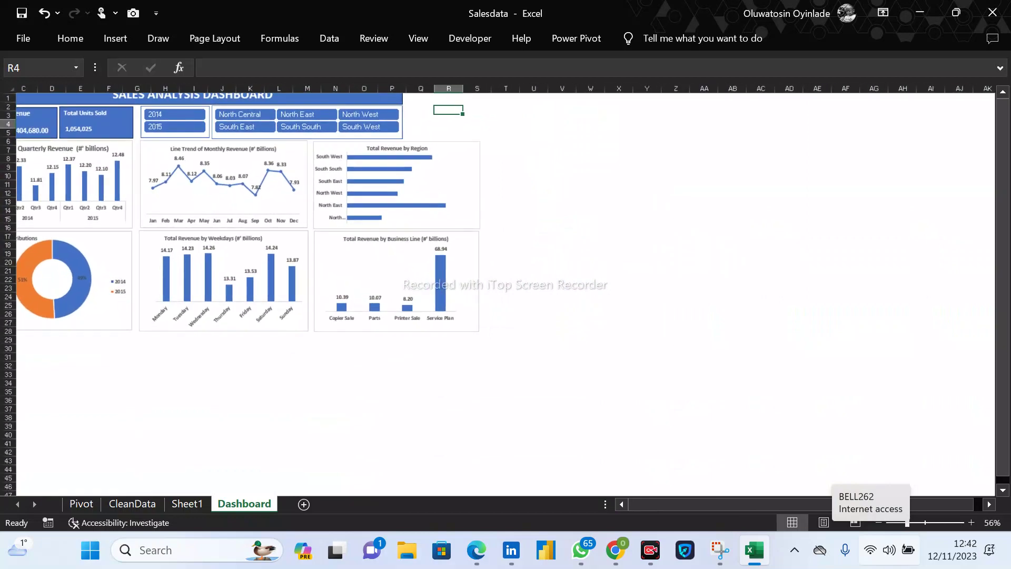
scroll(498, 290, up, 1)
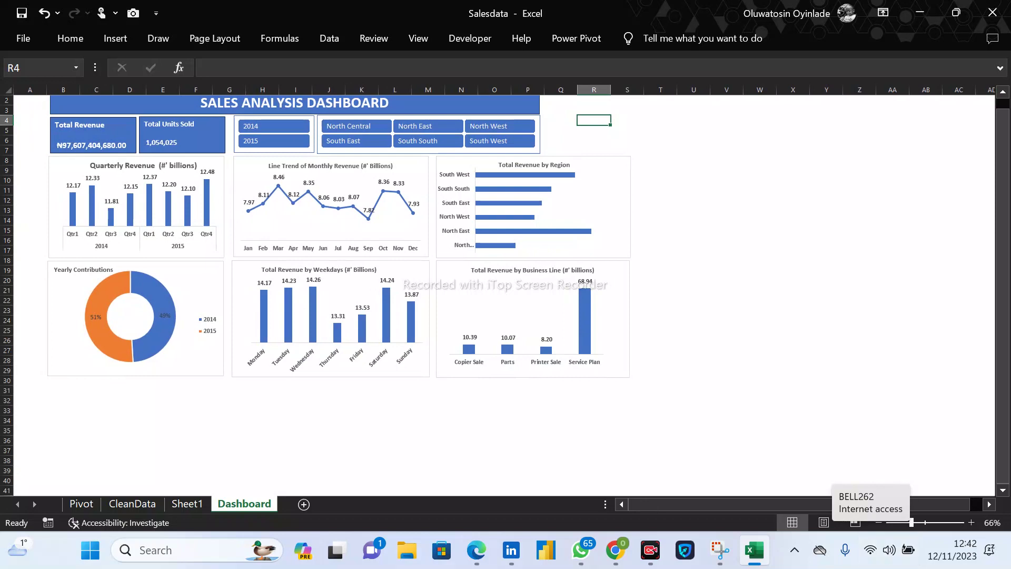
scroll(758, 188, up, 1)
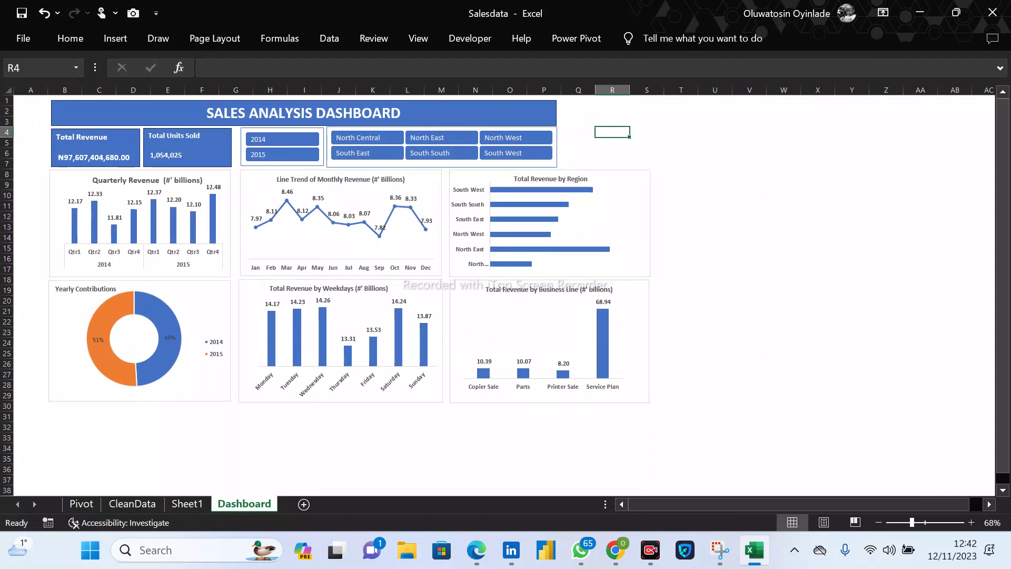
click(282, 164)
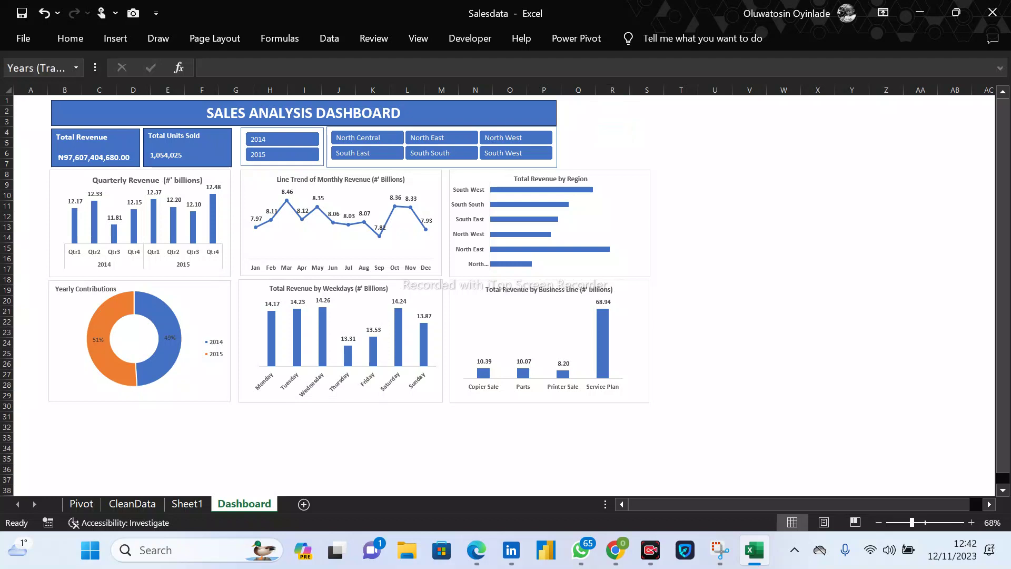
key(Left)
key(Left)
key(Left)
key(Left)
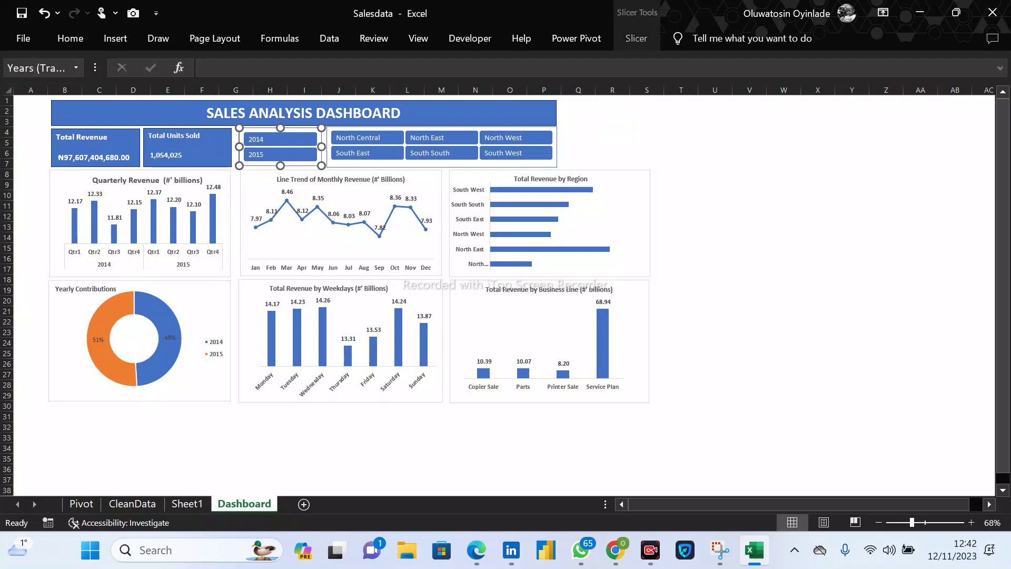
key(Left)
key(Left)
Nudge the Total Revenue by Weekdays chart slightly left to line up beneath the monthly revenue line chart.
click(411, 295)
key(Left)
key(Left)
key(Left)
key(Left)
key(Left)
key(Left)
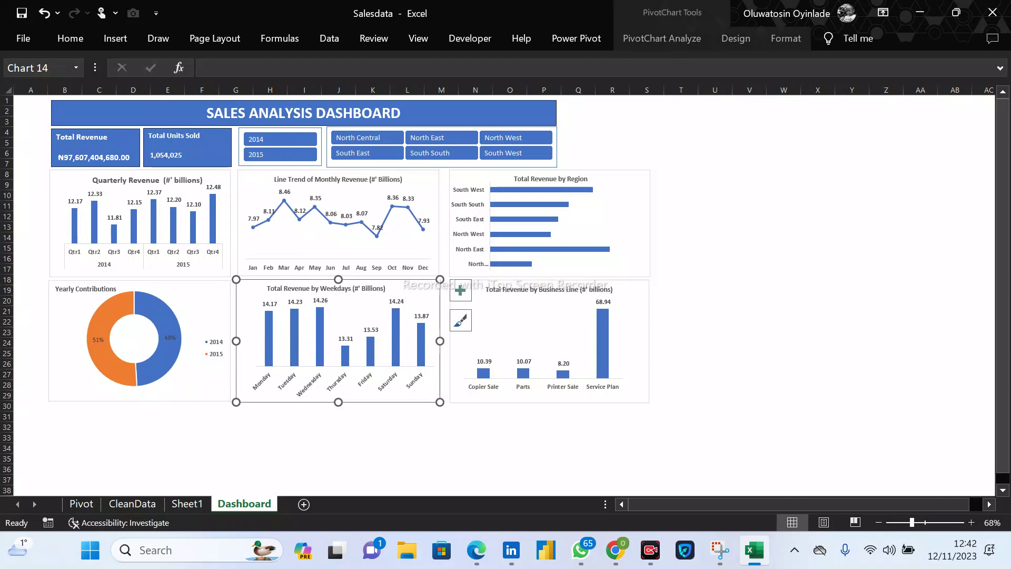
click(731, 40)
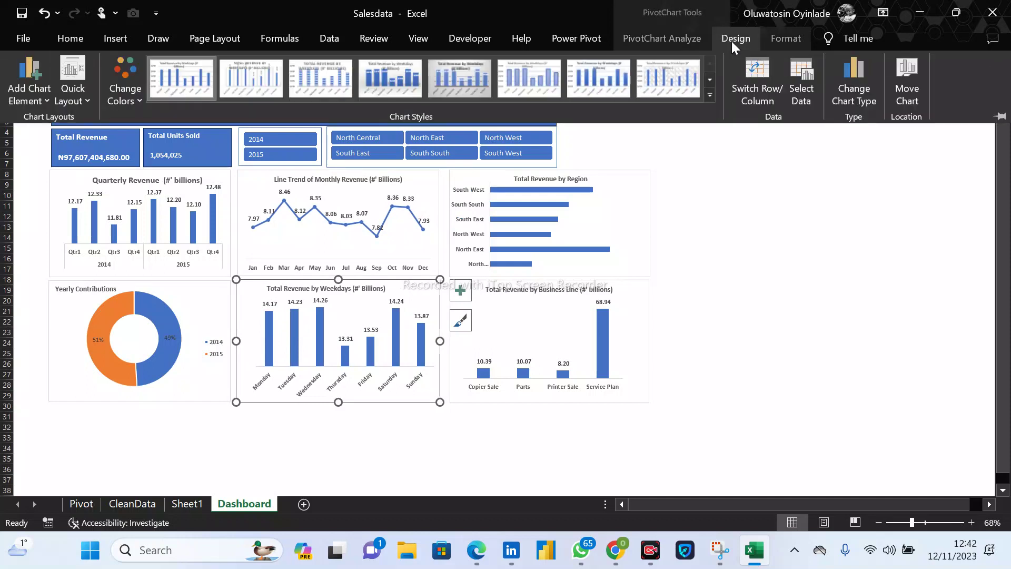
click(785, 39)
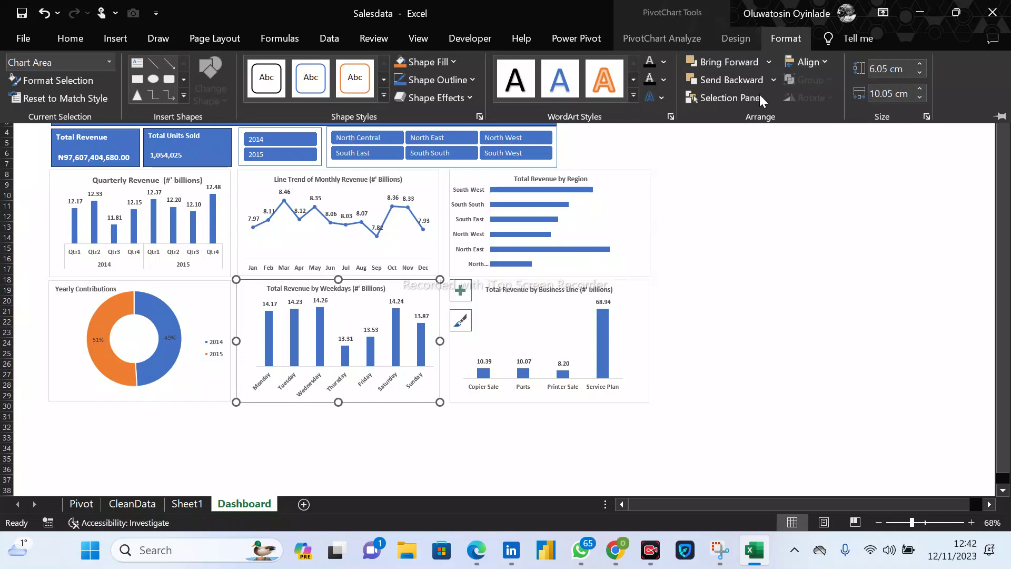
click(826, 63)
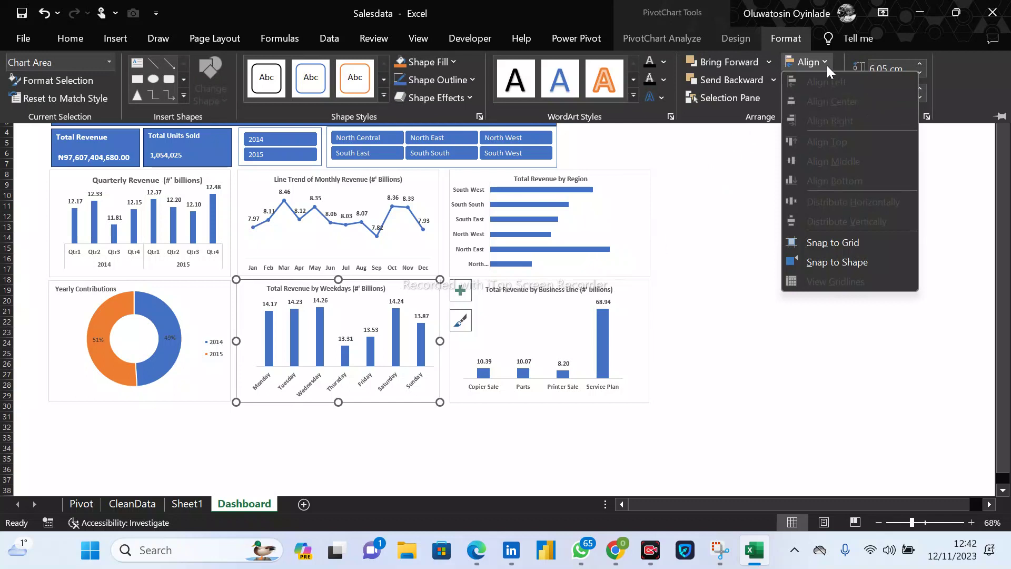
key(Escape)
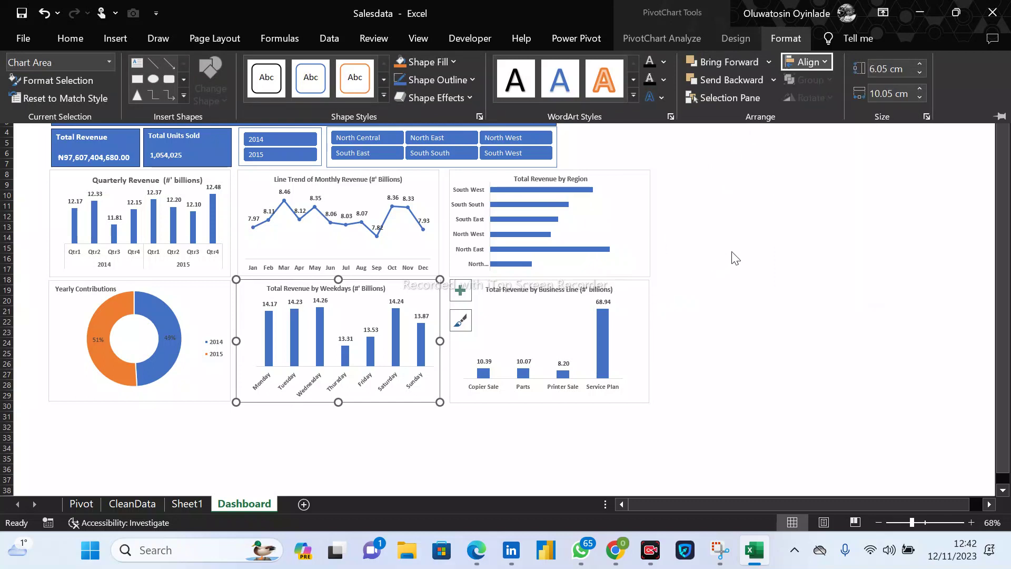
key(Escape)
Select all six charts, the title banner, and the Total Revenue and Total Units Sold cards together, and nudge them slightly left and up.
ctrl+click(409, 259)
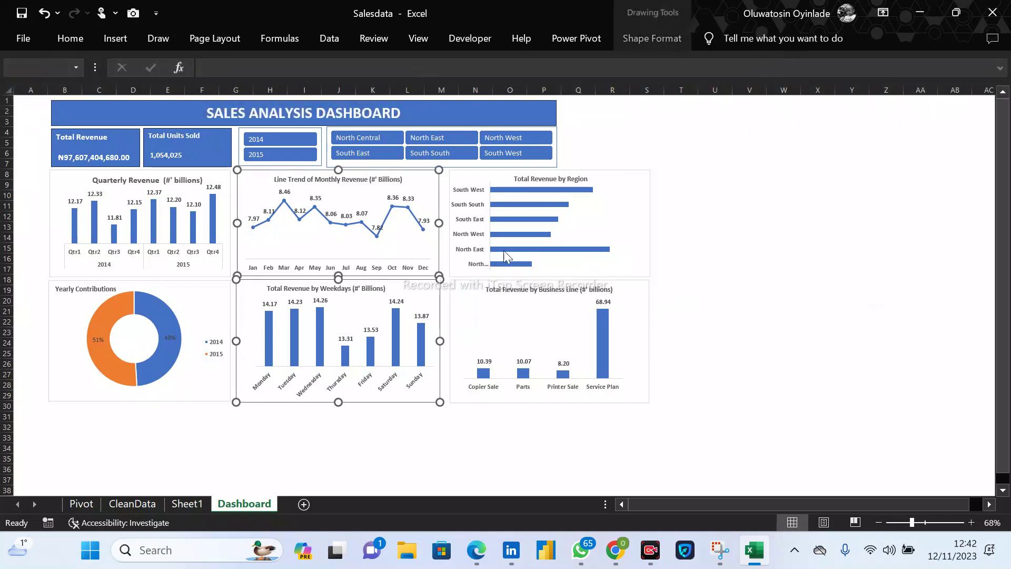
ctrl+click(621, 222)
ctrl+click(569, 332)
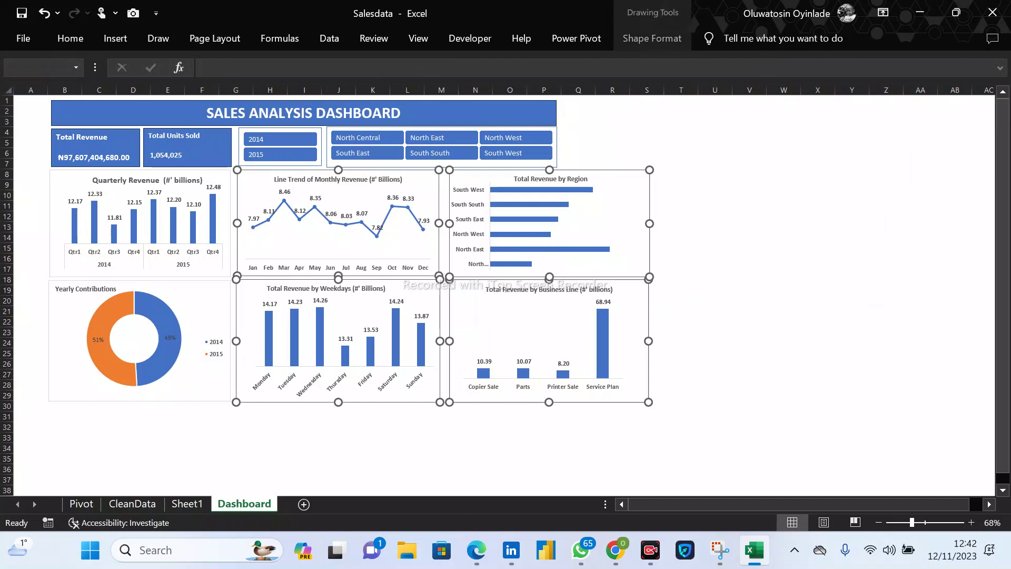
ctrl+click(200, 379)
ctrl+click(140, 223)
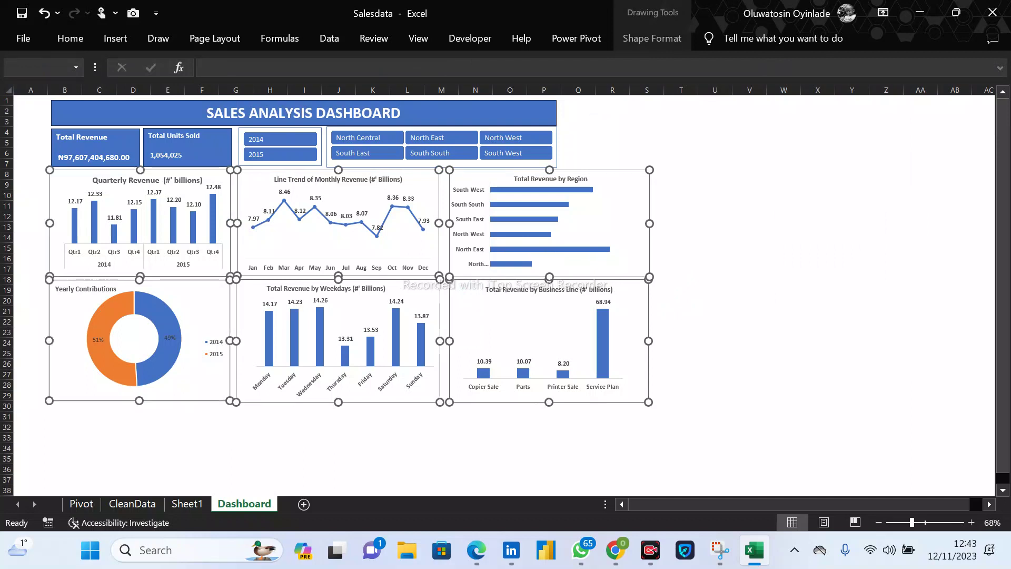
ctrl+click(303, 113)
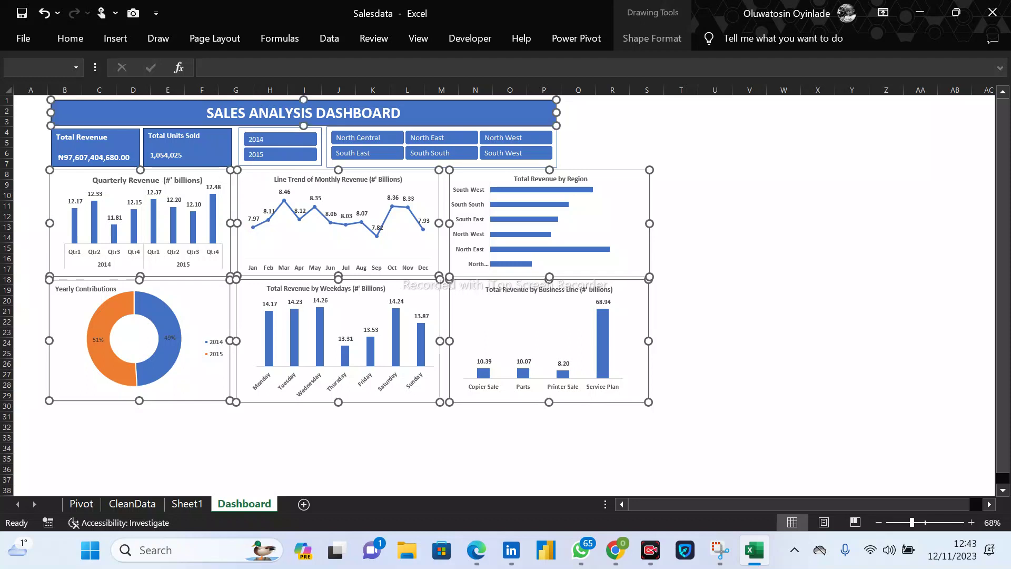
ctrl+click(187, 147)
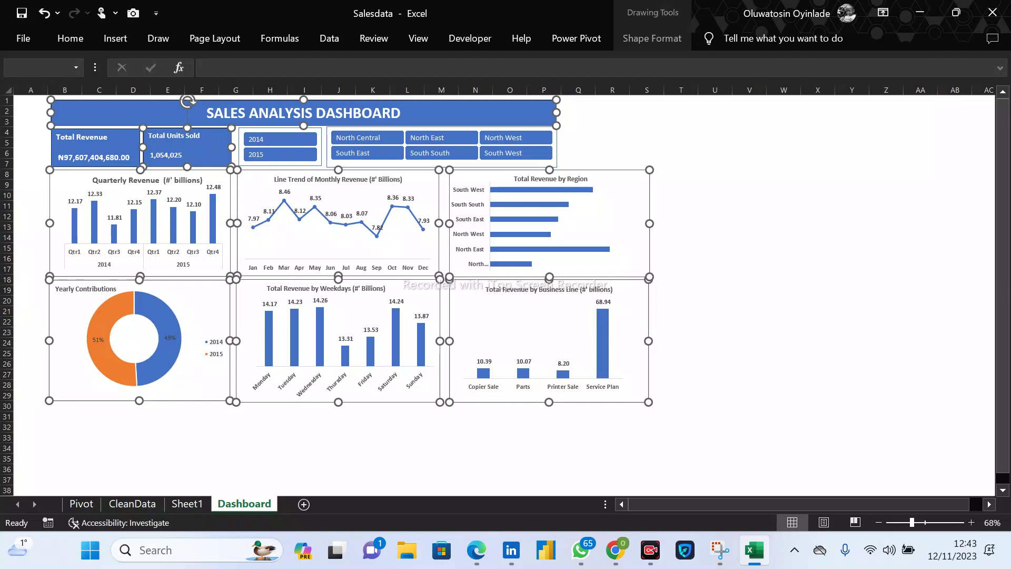
ctrl+click(93, 147)
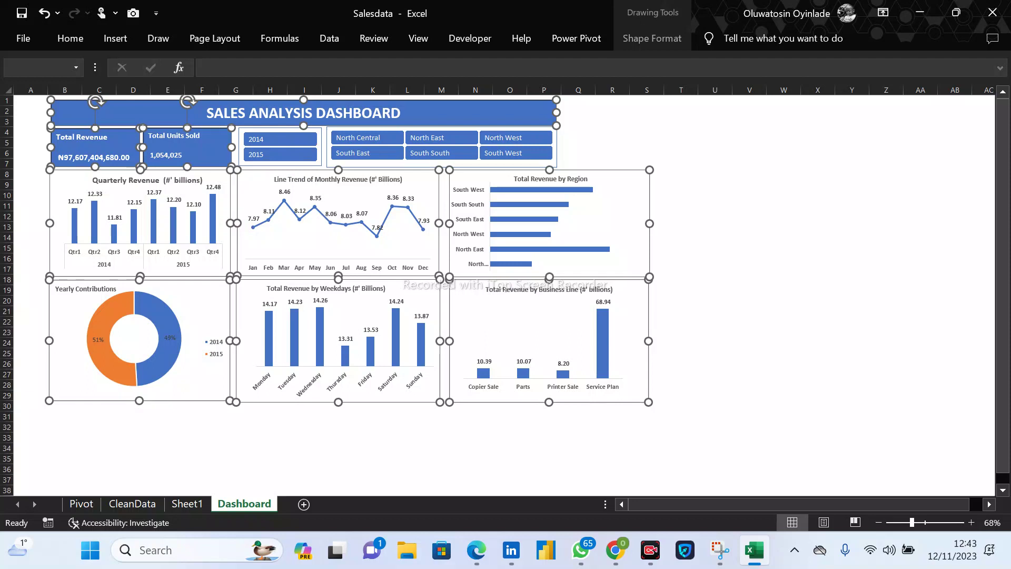
ctrl+click(303, 113)
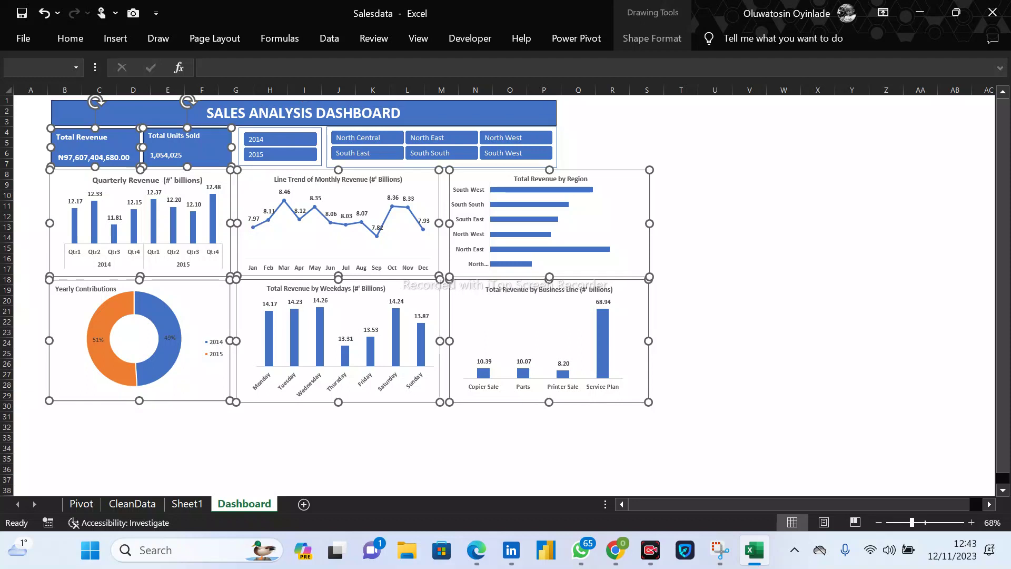
ctrl+click(303, 113)
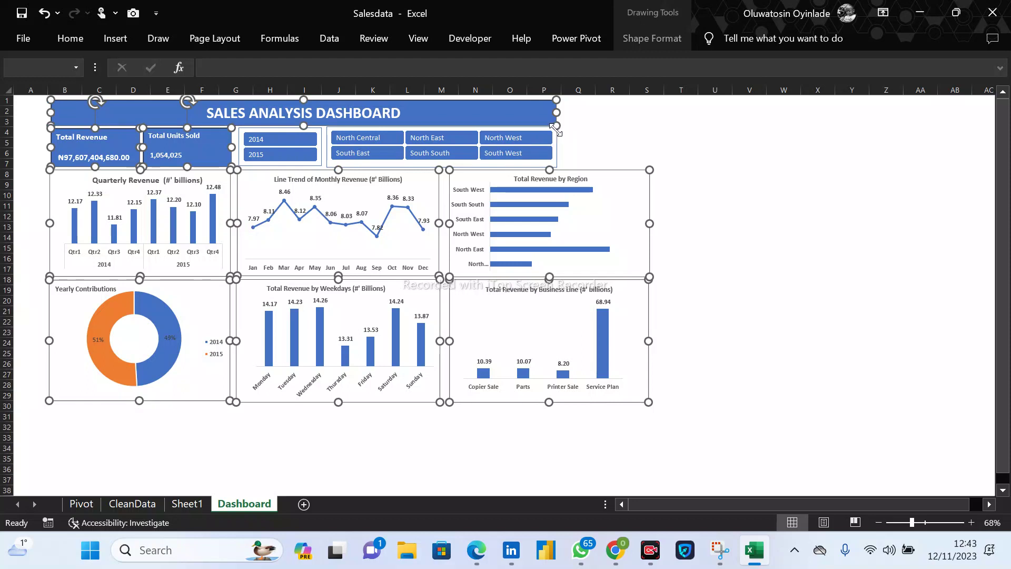
key(Right)
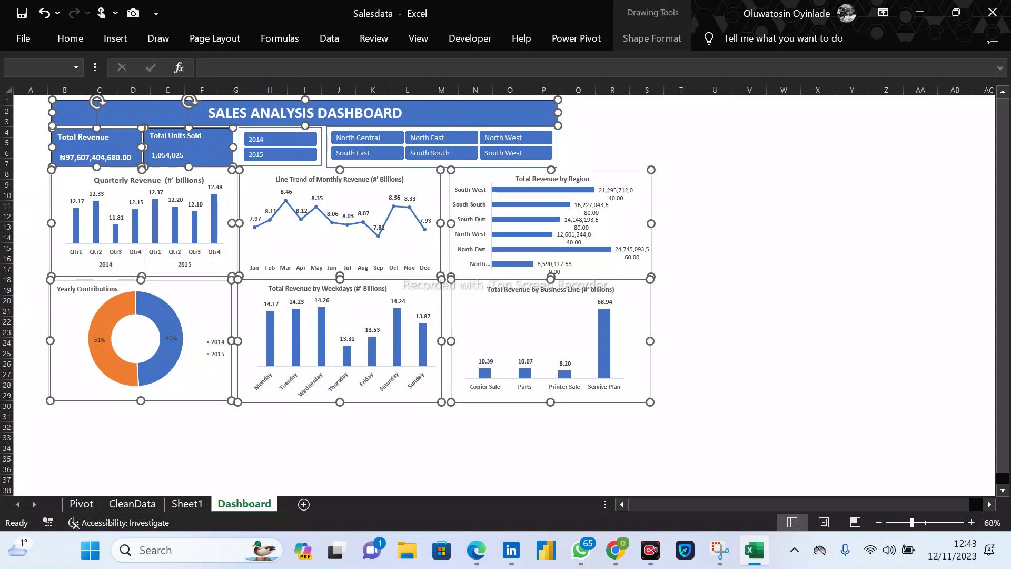
key(Left)
key(Left)
key(Left)
key(Left)
key(Left)
key(Up)
key(Up)
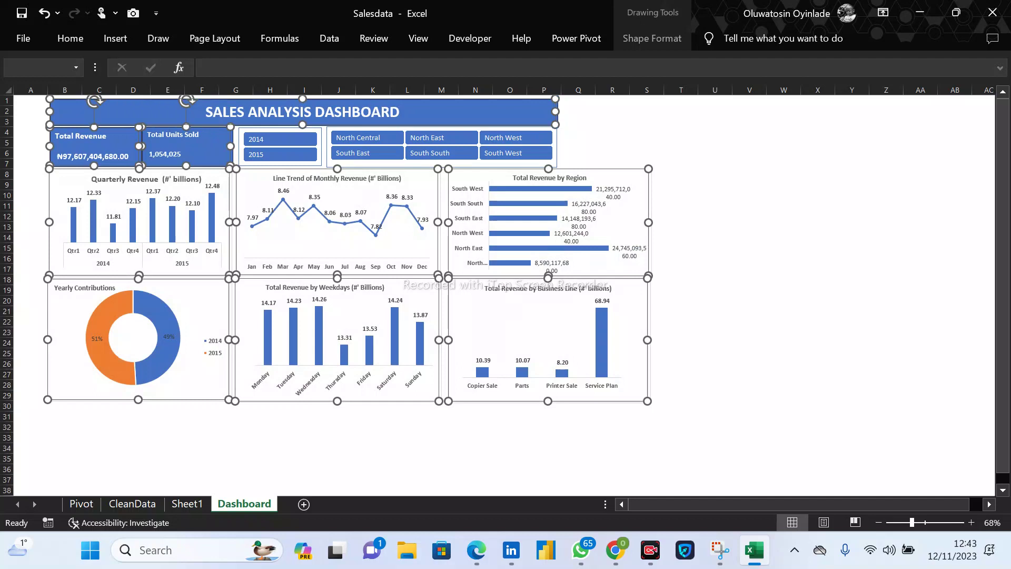
Group the selected charts, title banner and total cards into a single object.
right_click(350, 122)
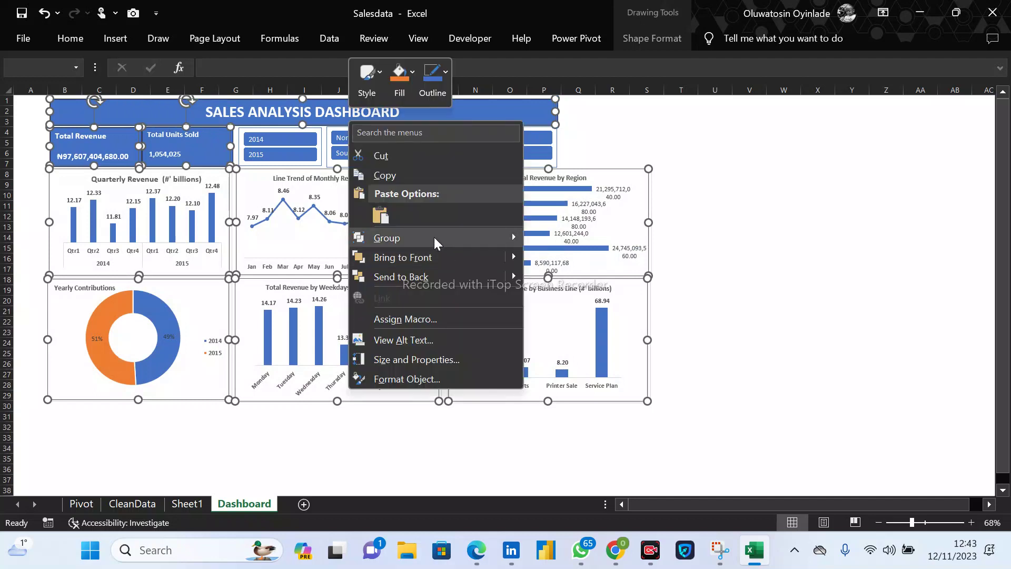
mouse_move(437, 236)
click(567, 240)
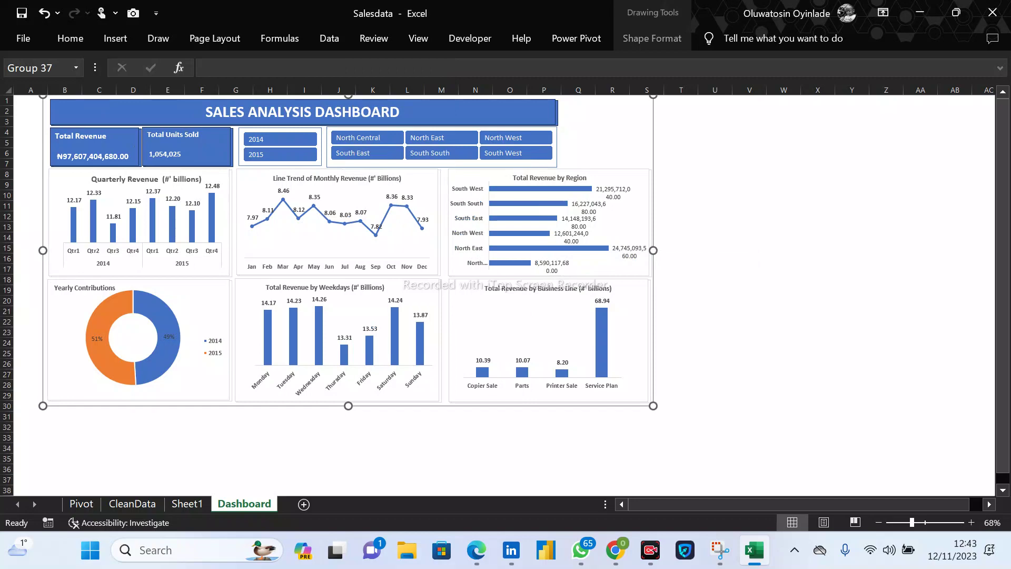
Move the grouped title banner, cards and charts down to about row 9 and slightly right, and deselect them.
drag(611, 153, 684, 249)
click(559, 153)
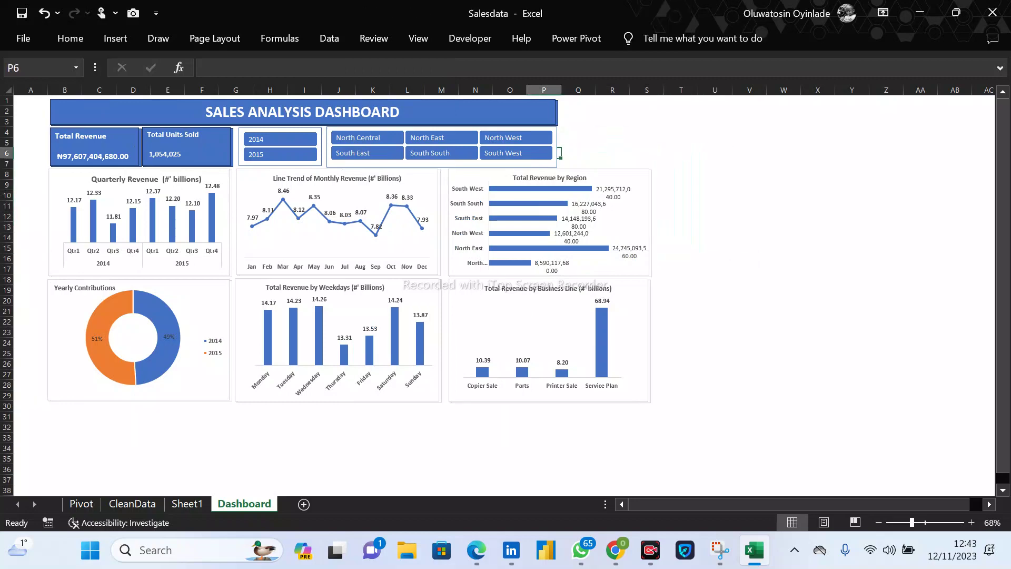
drag(474, 112, 494, 192)
click(750, 269)
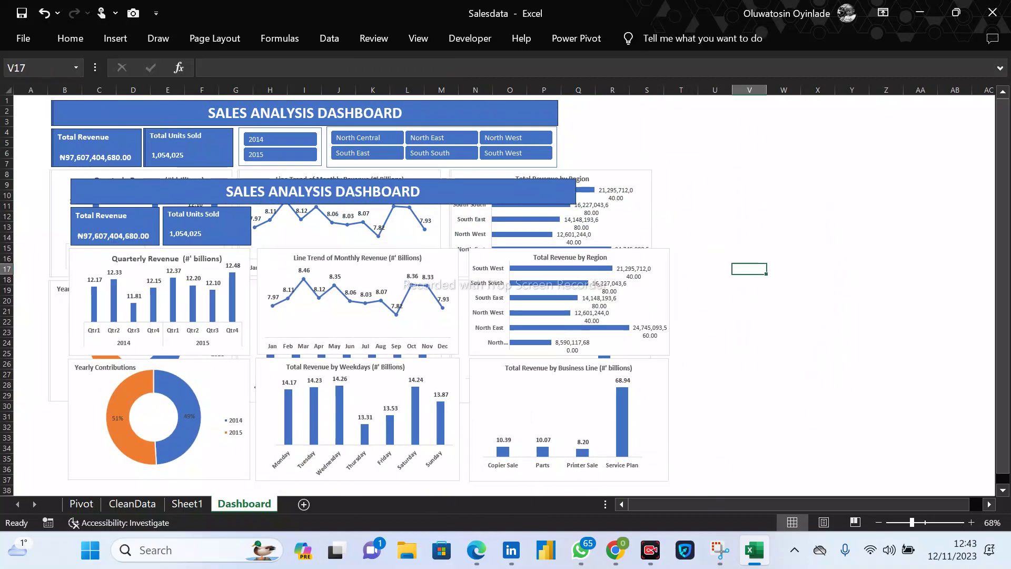
Move the overlapping group of title banner, total cards and charts away, and place it back over the original dashboard objects.
drag(624, 325, 813, 360)
drag(511, 226, 580, 316)
click(549, 223)
click(646, 153)
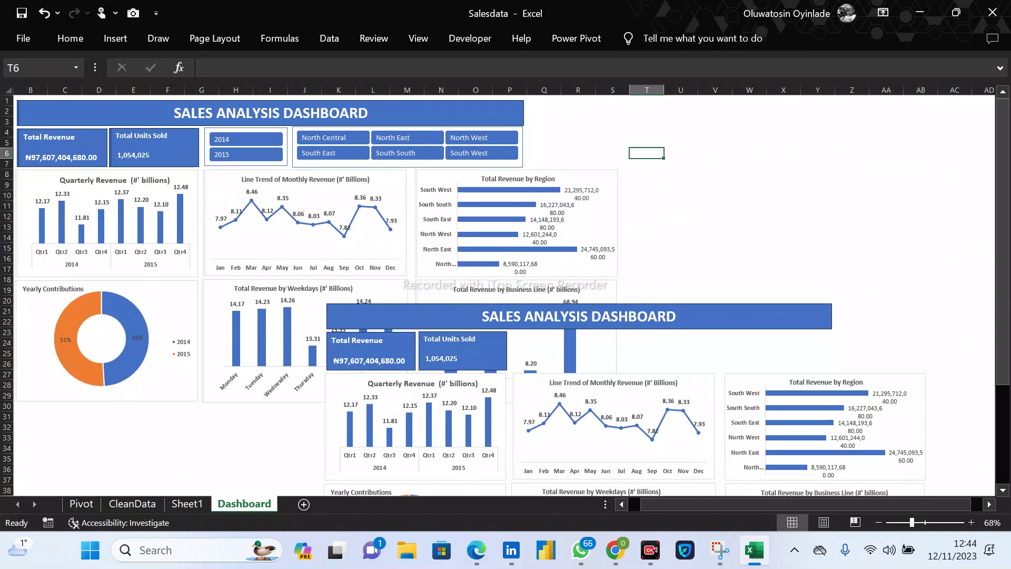
click(783, 352)
click(862, 468)
drag(861, 469, 554, 265)
click(715, 258)
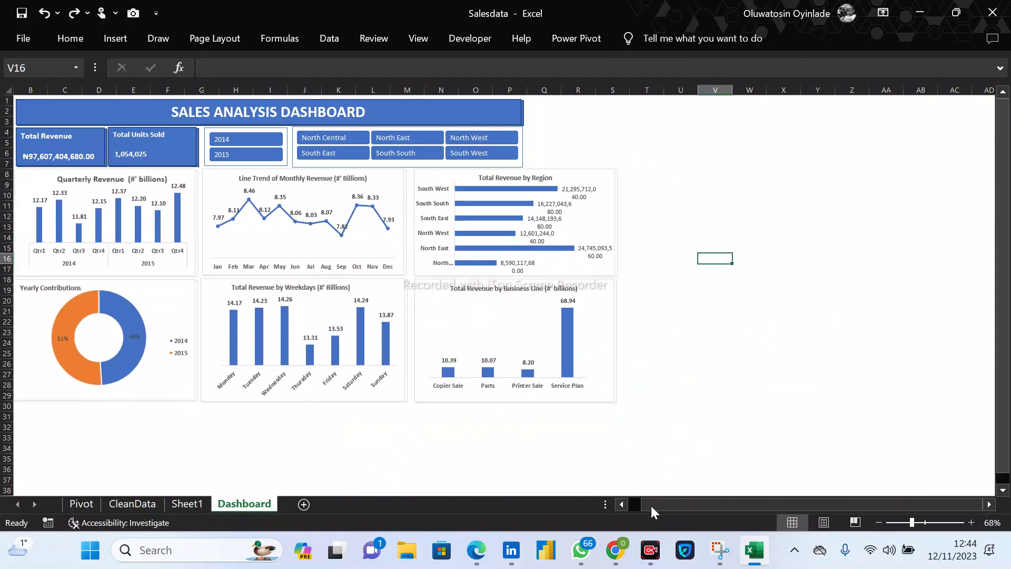
drag(651, 510, 574, 519)
drag(715, 163, 681, 173)
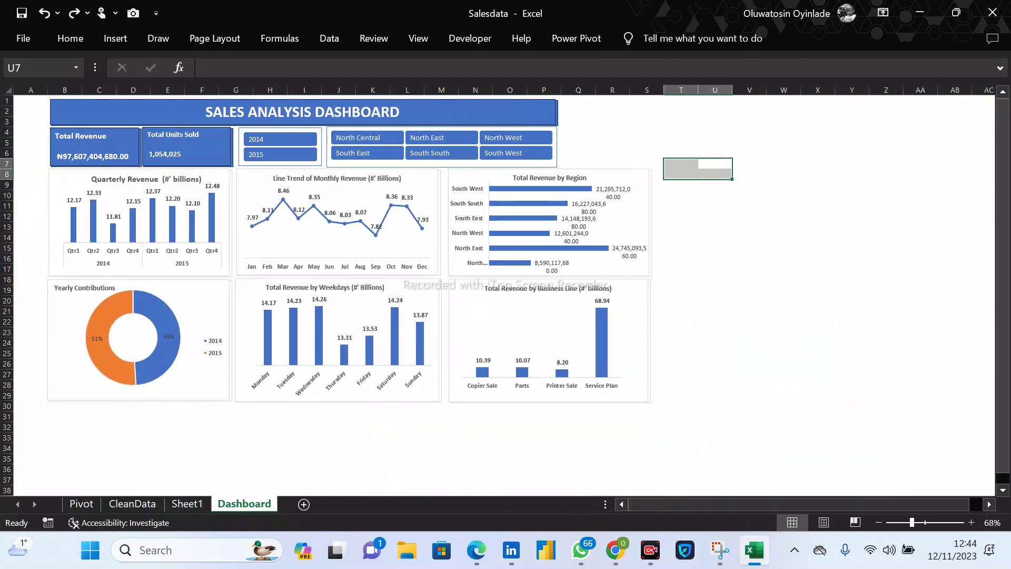
Try to move the overlapping copy of the Total Revenue by Region chart down and left and delete it.
click(302, 111)
key(ctrl+a)
click(750, 153)
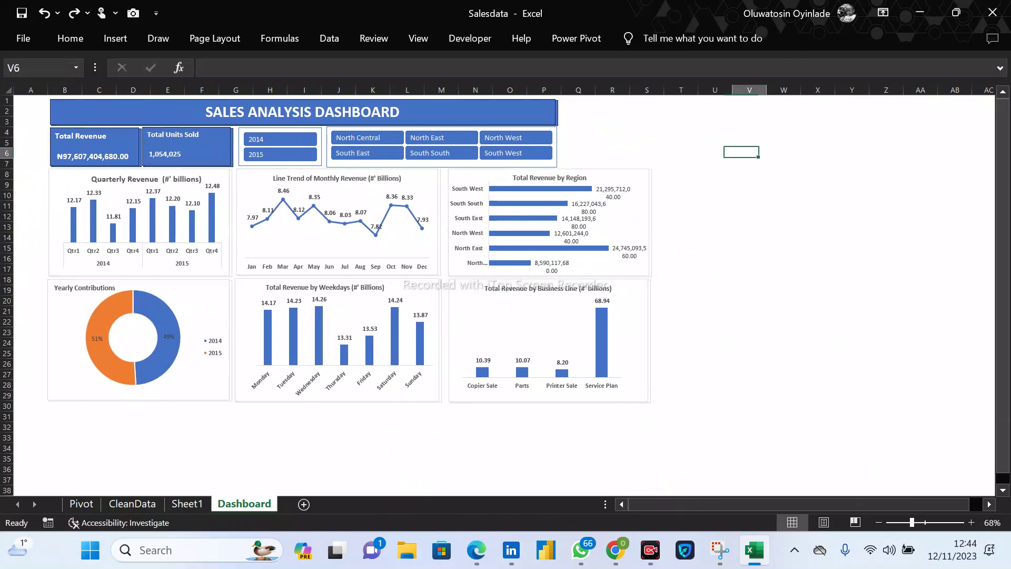
mouse_move(302, 111)
mouse_down()
mouse_move(326, 164)
mouse_move(303, 113)
mouse_up()
drag(611, 180, 593, 210)
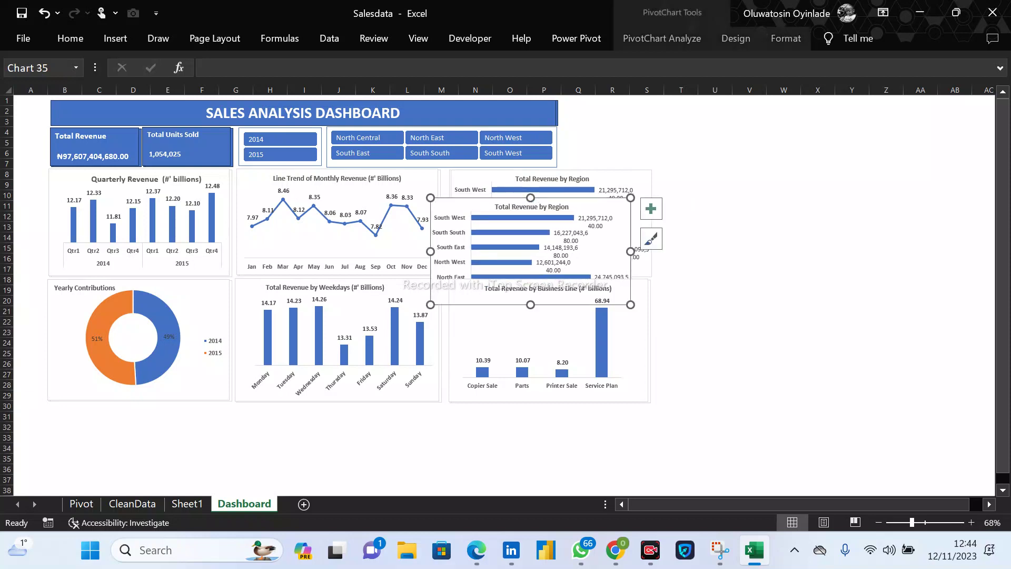
key(Delete)
click(680, 300)
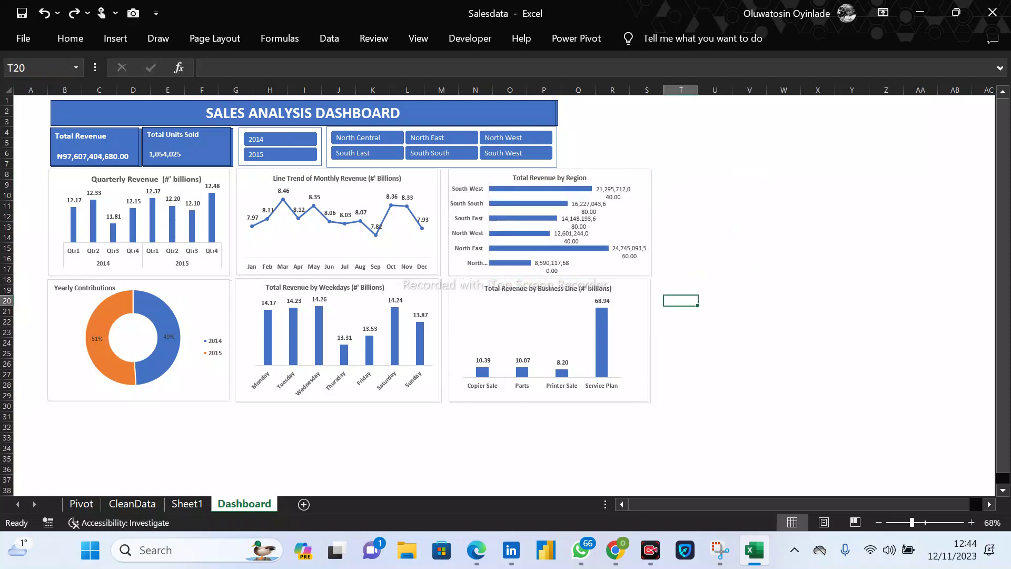
Undo the recent moves and grouping of the charts, title banner and total cards, and deselect everything.
drag(311, 113, 333, 163)
key(ctrl+z)
key(ctrl+z)
key(ctrl+z)
key(ctrl+z)
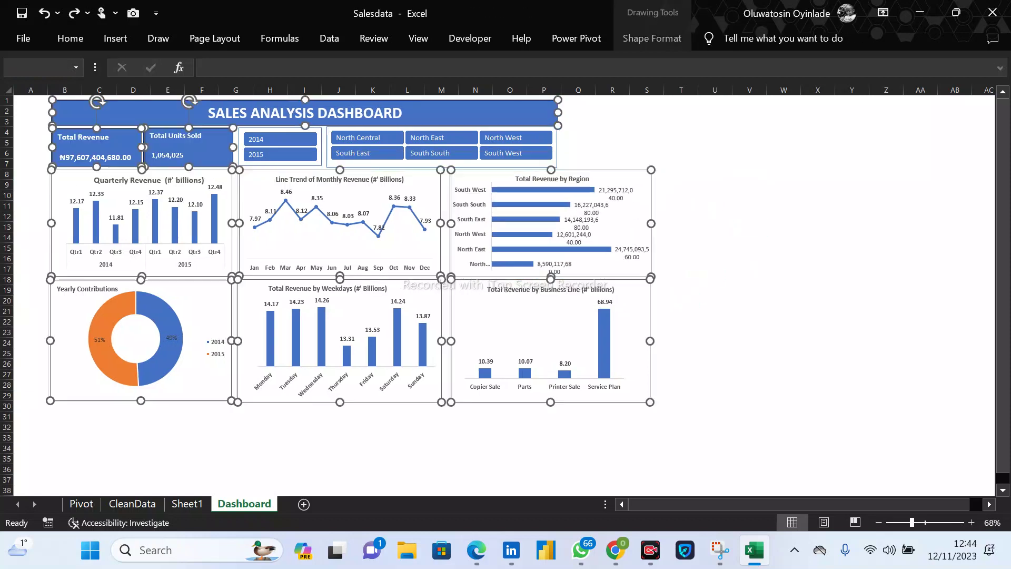
key(ctrl+z)
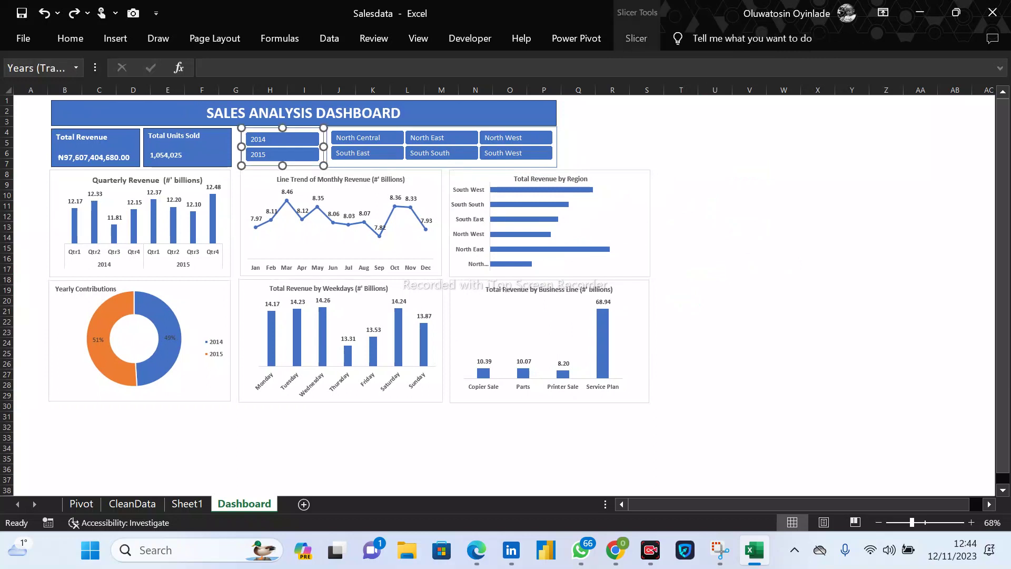
scroll(349, 251, down, 1)
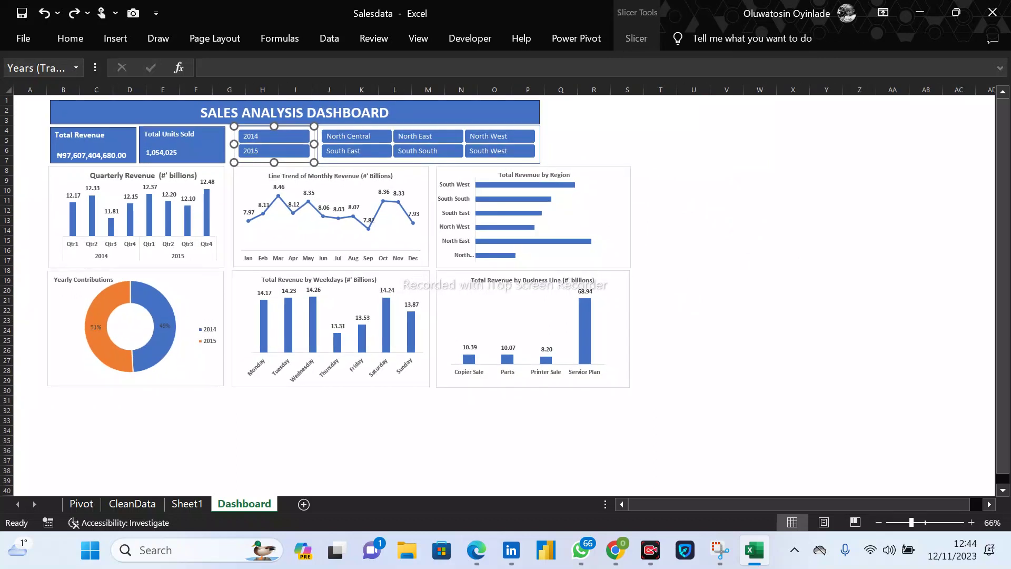
click(693, 200)
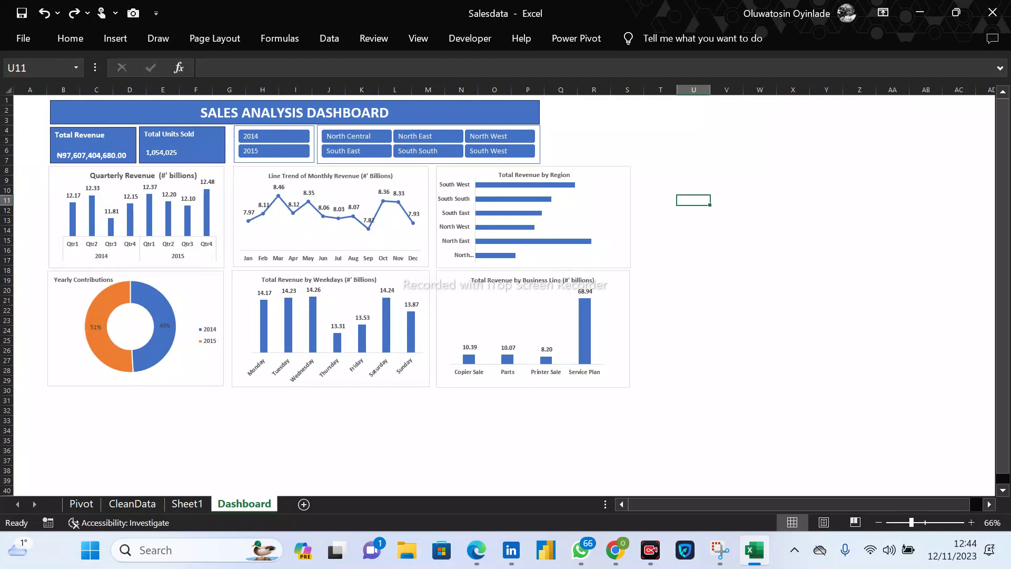
Undo the plot area shift in the Total Revenue by Region chart and nudge the whole chart slightly left.
drag(590, 209, 604, 213)
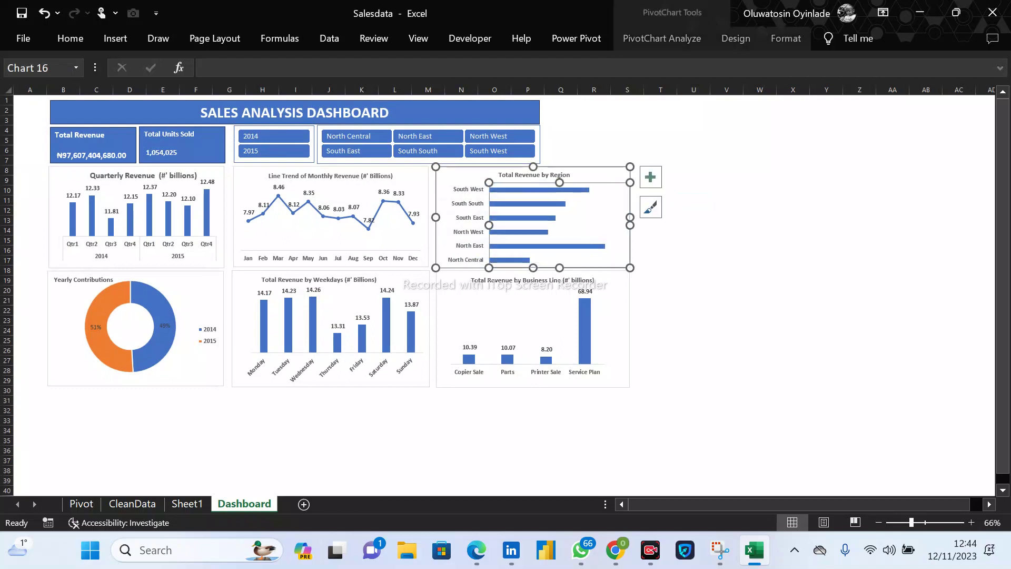
key(ctrl+z)
mouse_move(623, 211)
mouse_down()
mouse_move(828, 236)
mouse_move(624, 204)
mouse_up()
drag(544, 169, 543, 175)
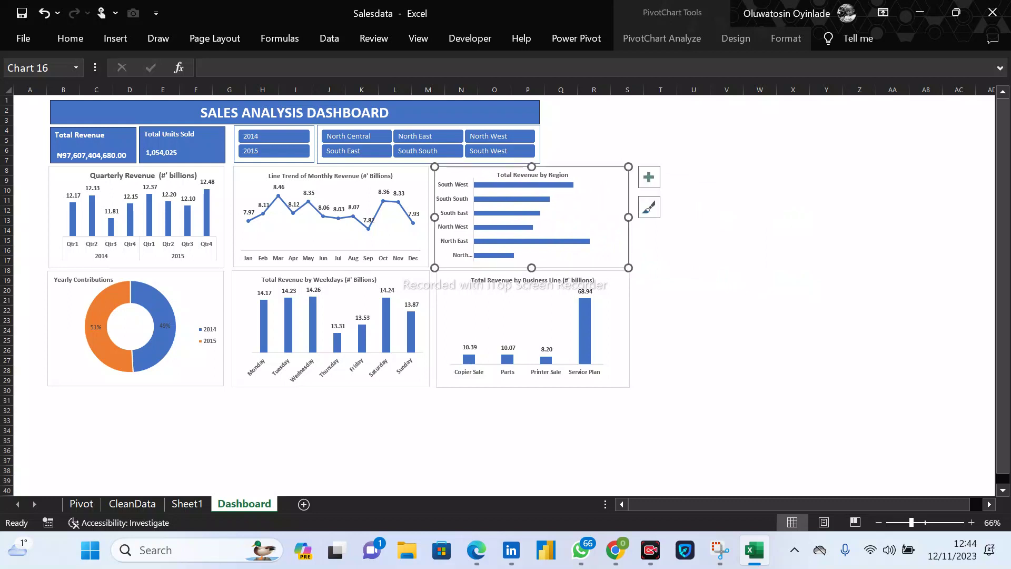
click(694, 250)
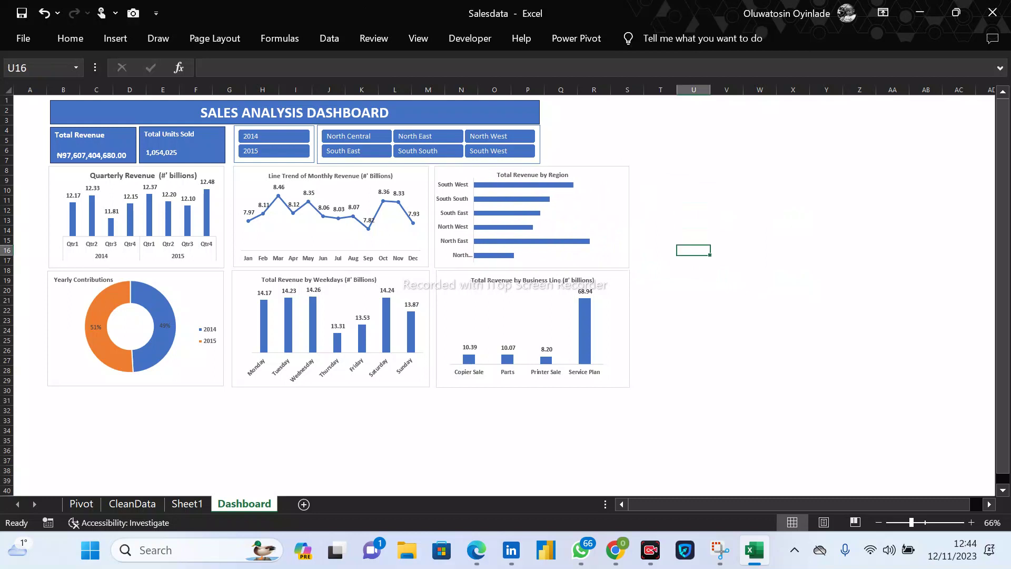
click(573, 242)
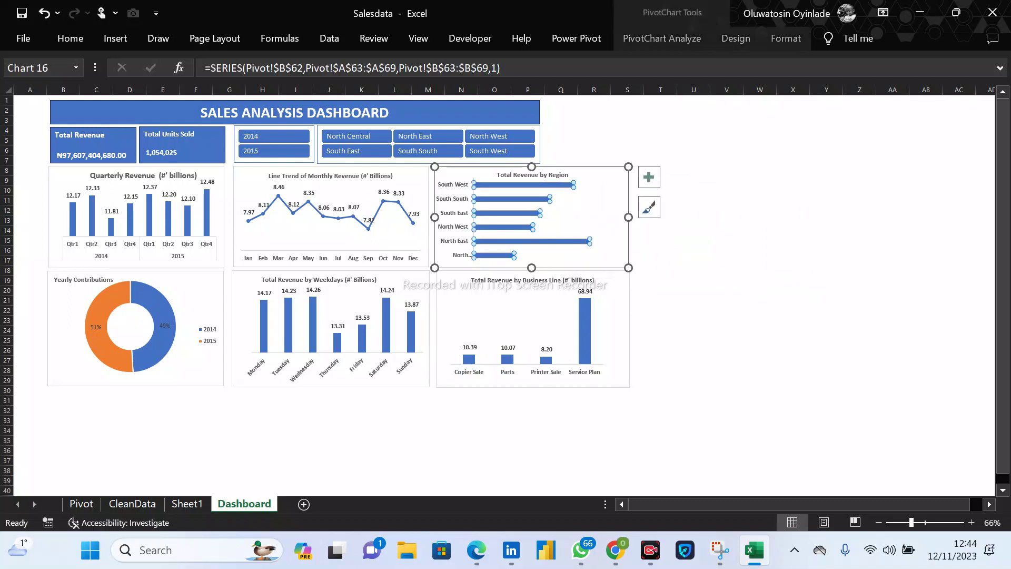
click(579, 248)
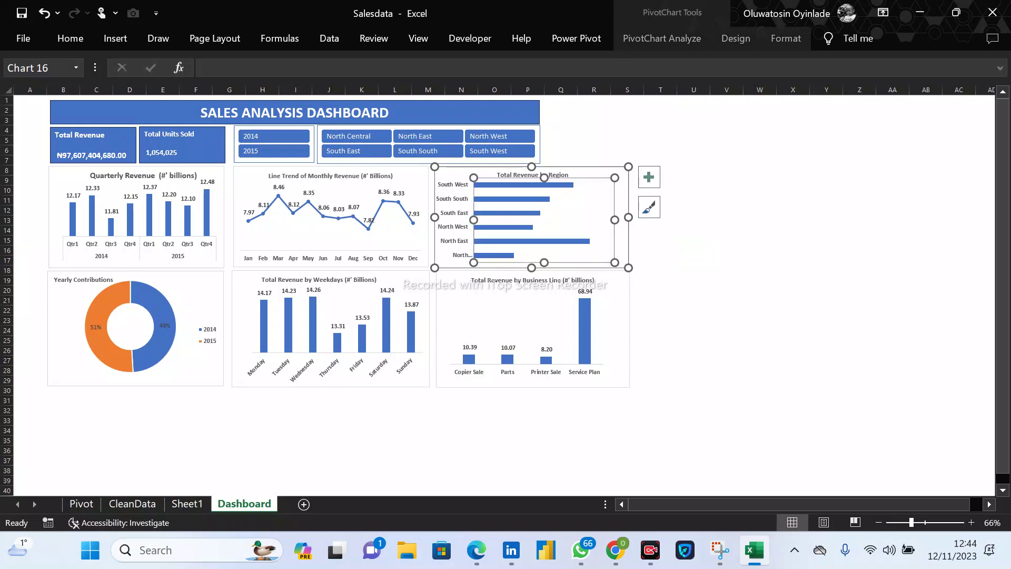
Filter the dashboard to the North Central region and examine its total cards and all six charts.
click(382, 137)
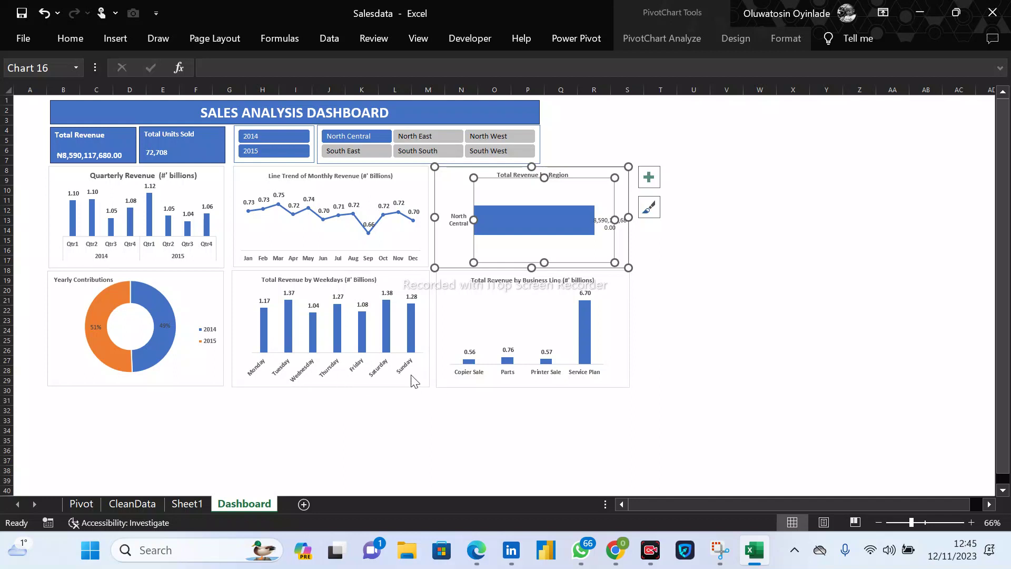
mouse_move(412, 331)
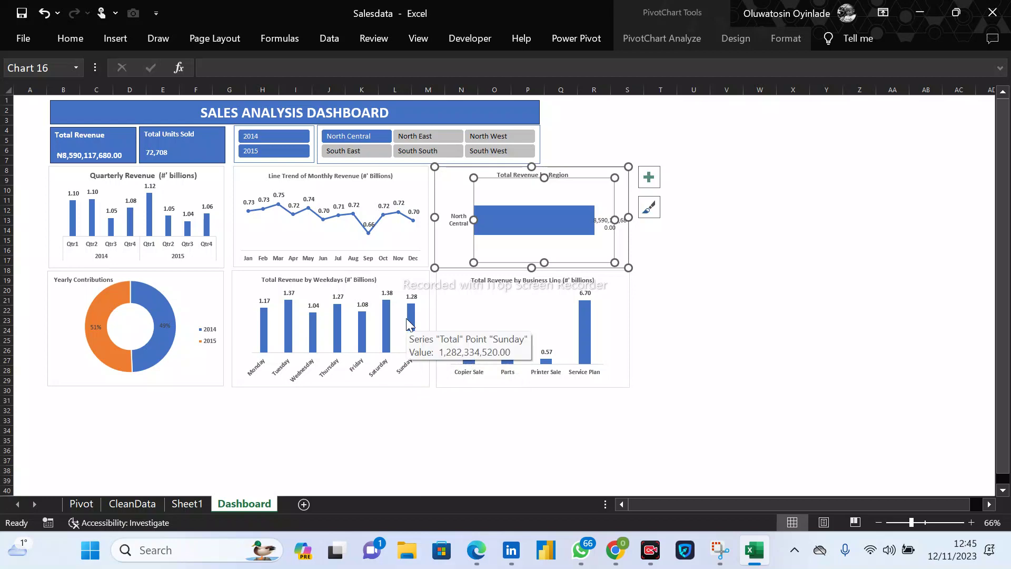
scroll(406, 317, up, 4)
scroll(406, 317, down, 1)
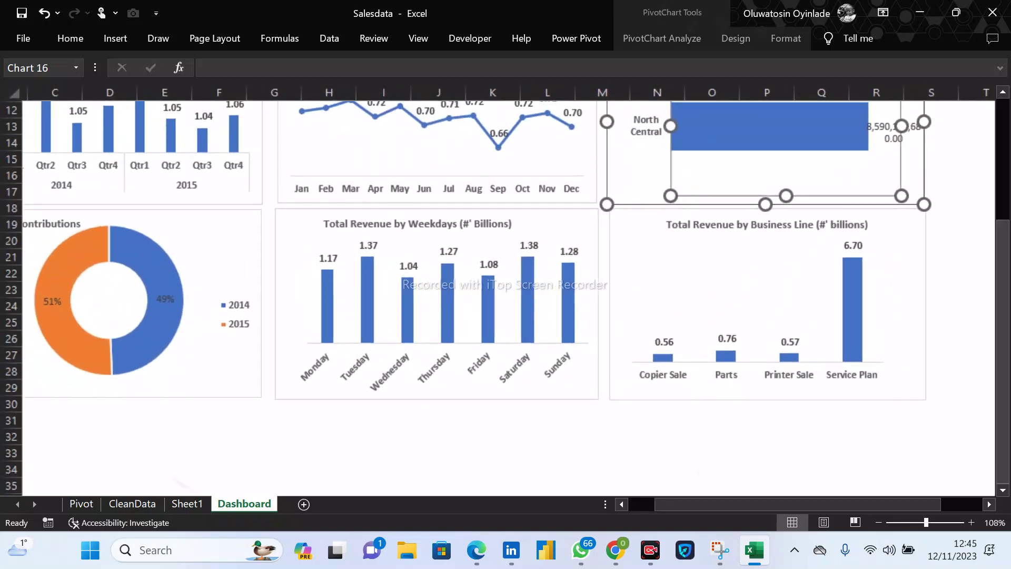
scroll(406, 317, down, 2)
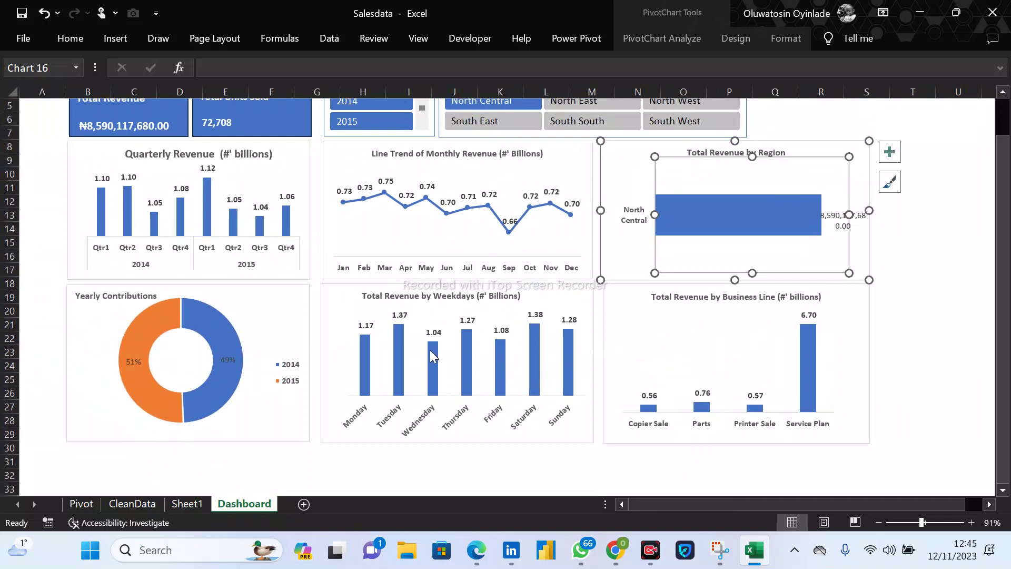
scroll(532, 295, up, 2)
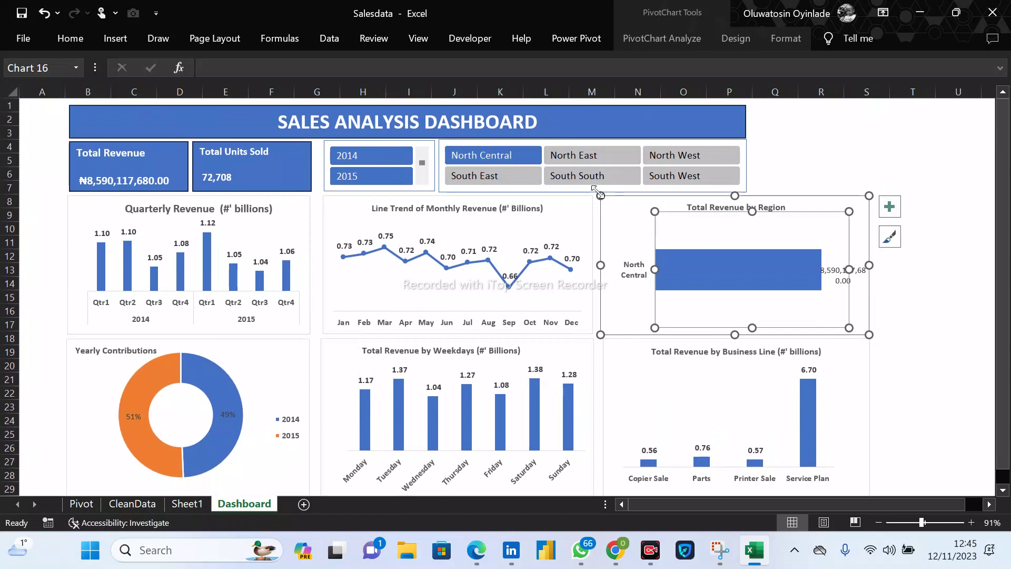
scroll(637, 270, down, 2)
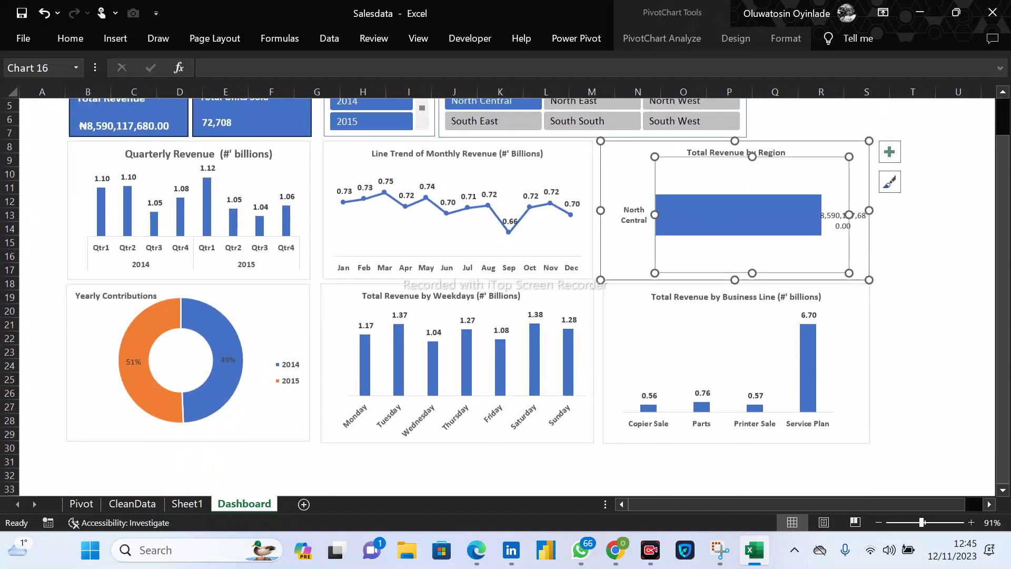
scroll(638, 270, up, 2)
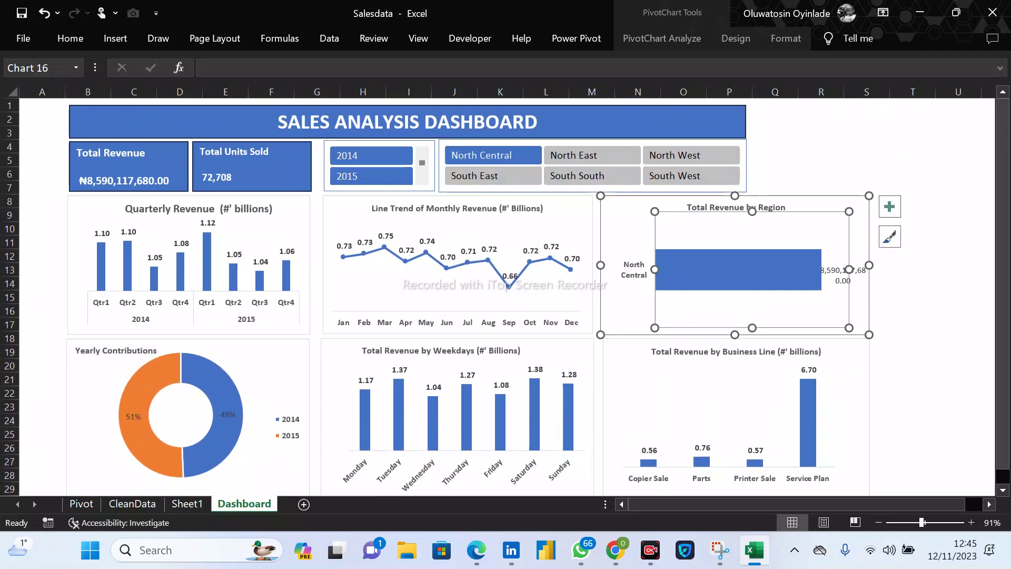
scroll(638, 270, down, 2)
scroll(638, 270, up, 2)
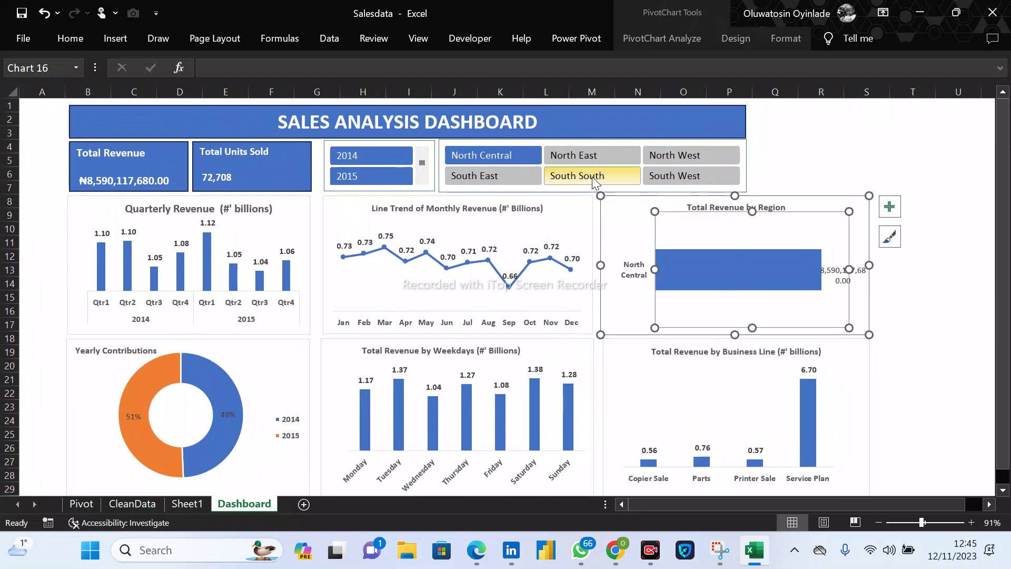
Filter the dashboard by North East, North West, South East and South West in turn to examine each region's figures.
click(599, 156)
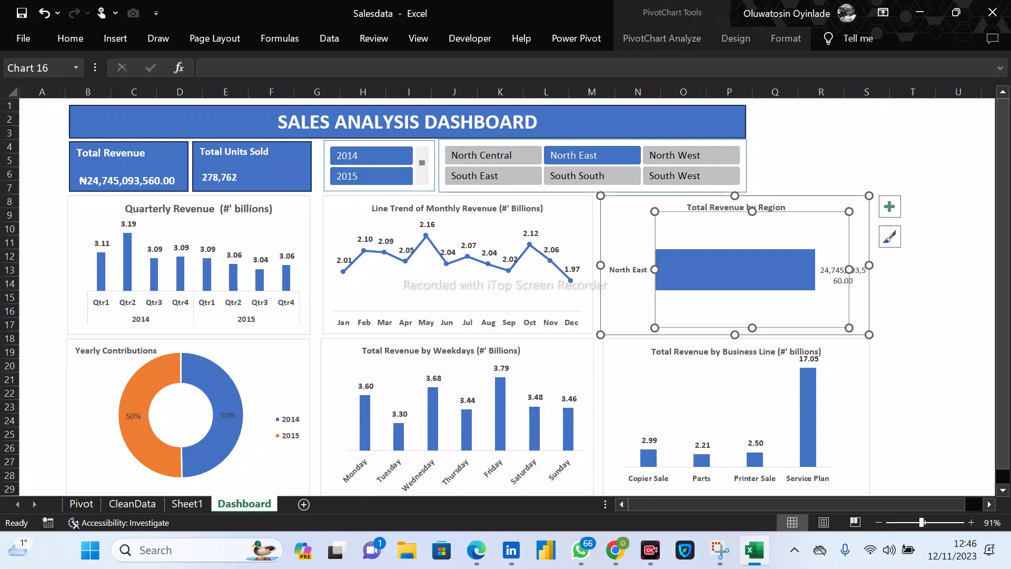
mouse_move(505, 414)
click(670, 156)
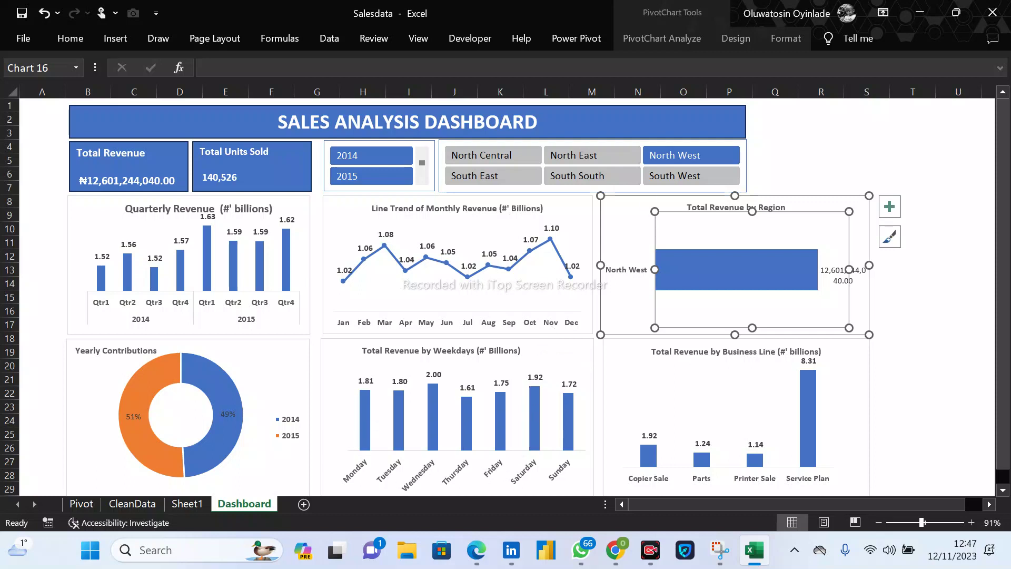
mouse_move(367, 406)
mouse_move(551, 239)
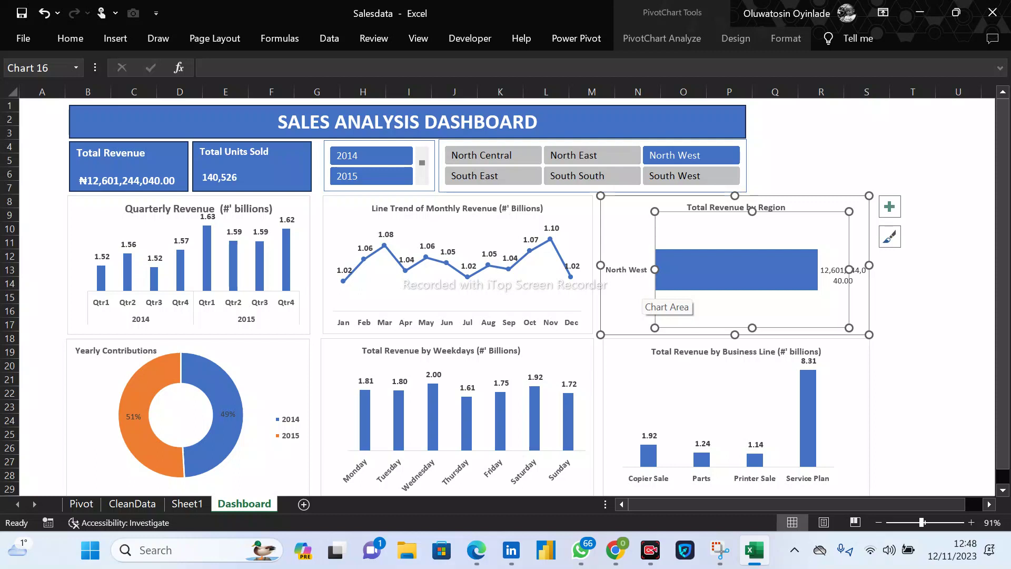
click(511, 180)
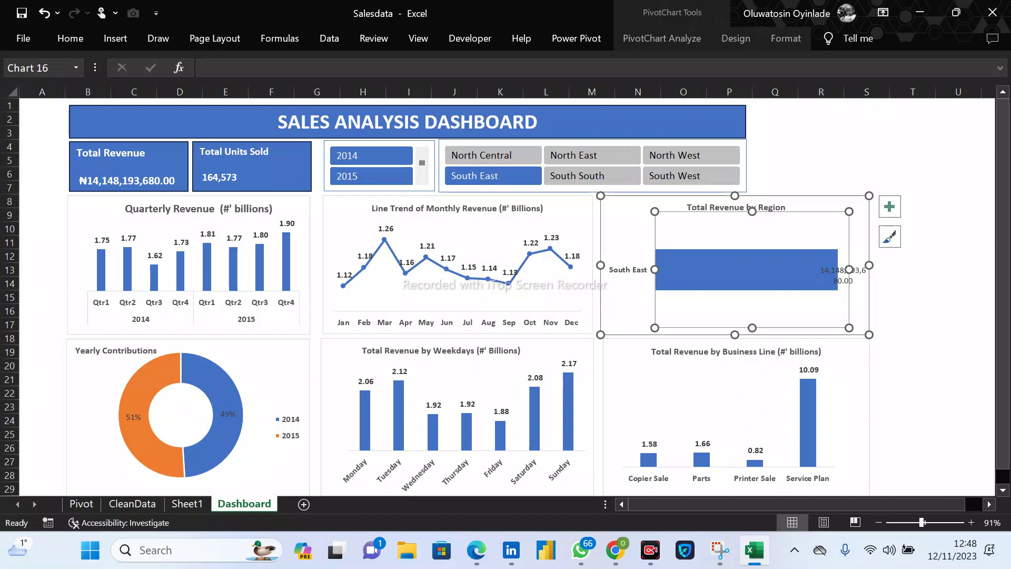
click(689, 176)
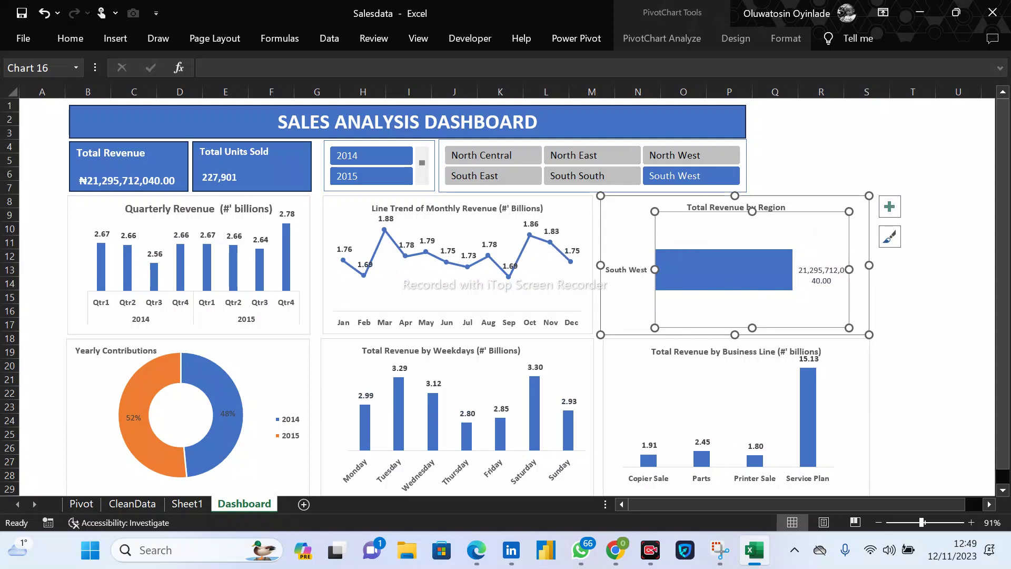
Try selecting several regions together in the region slicer, and filter to North West alone.
ctrl+click(707, 156)
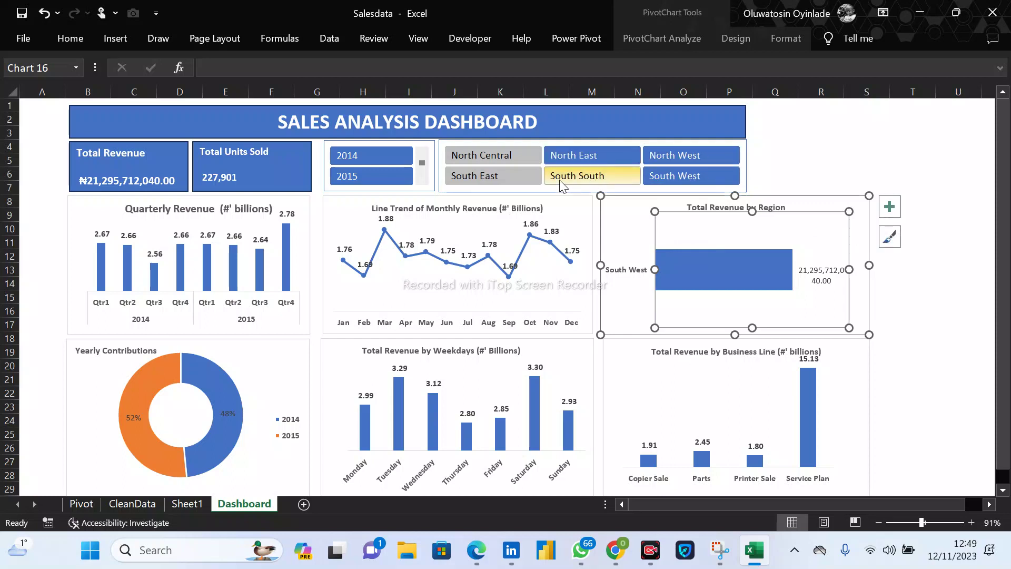
click(505, 164)
click(510, 156)
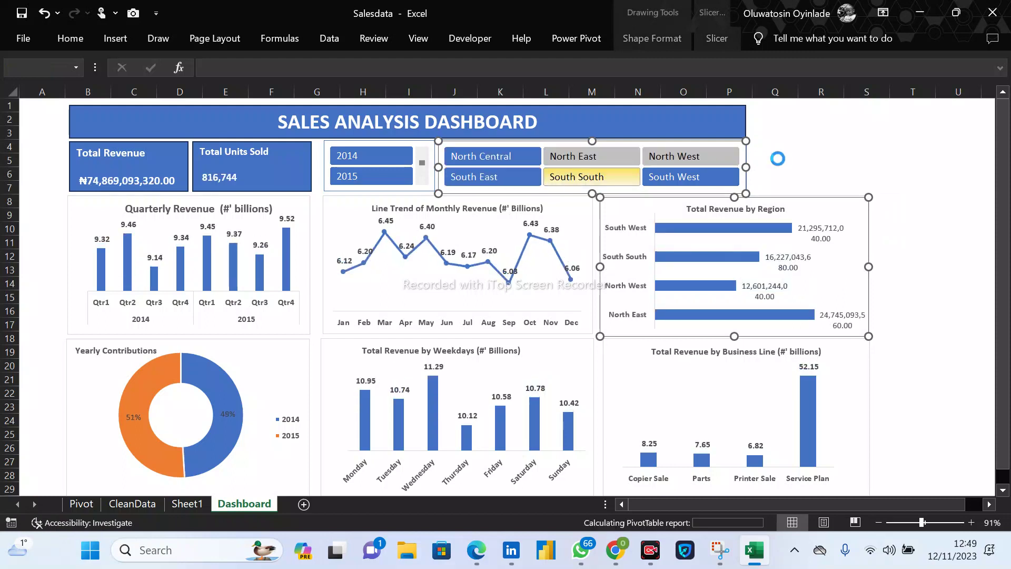
click(686, 160)
click(686, 156)
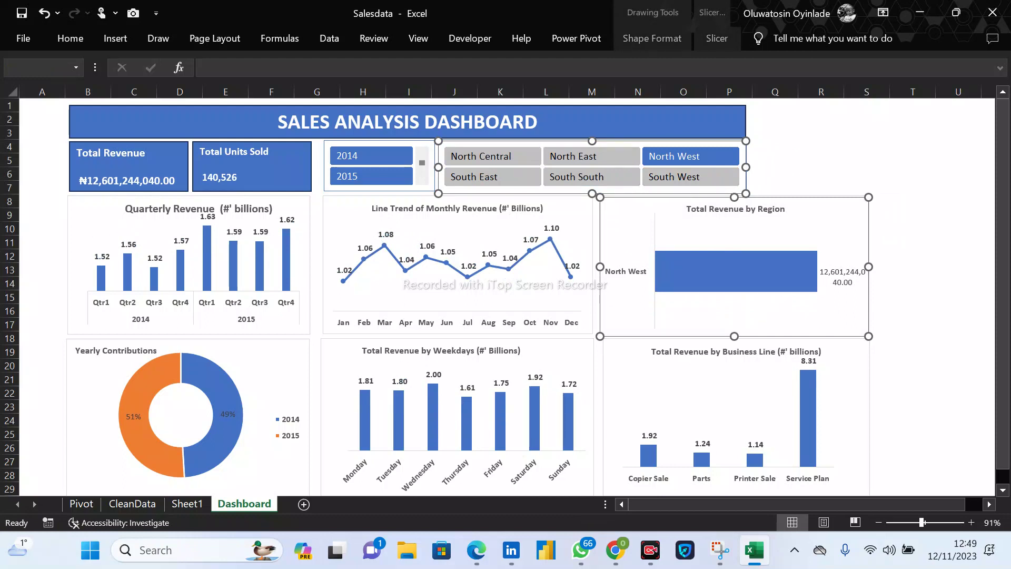
Filter the region slicer to South West and extend the selection to all six regions.
click(709, 181)
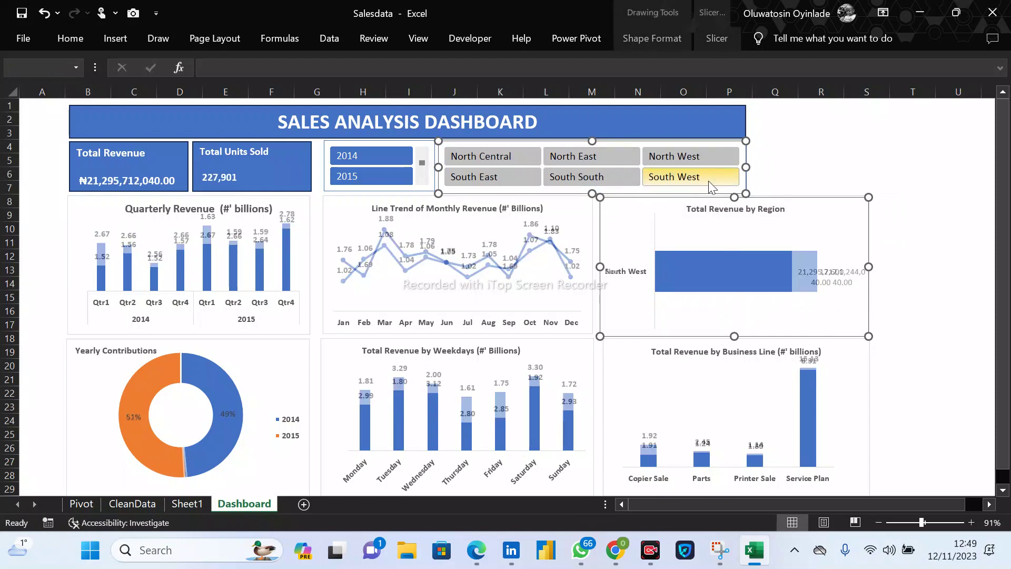
click(591, 155)
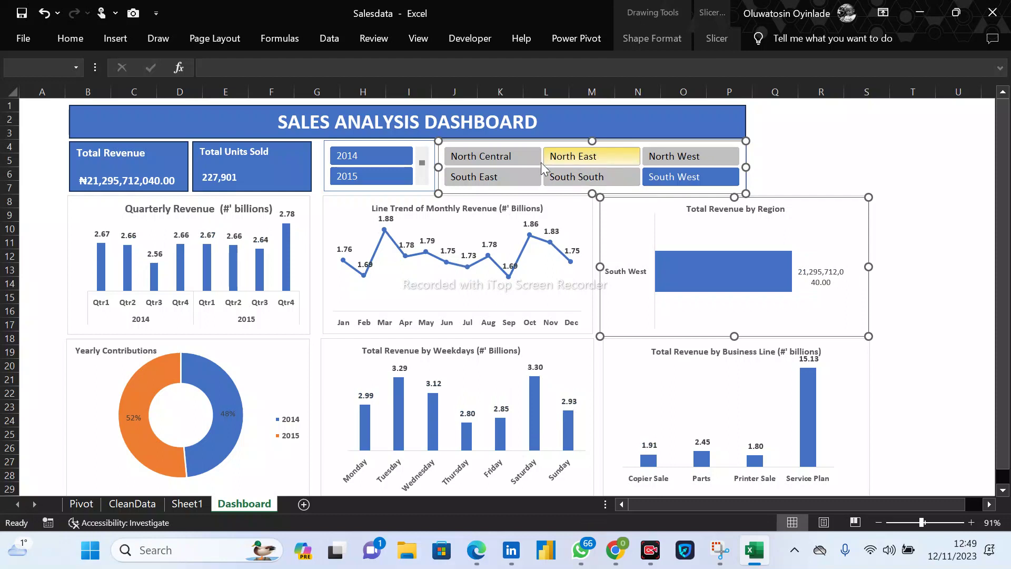
click(529, 159)
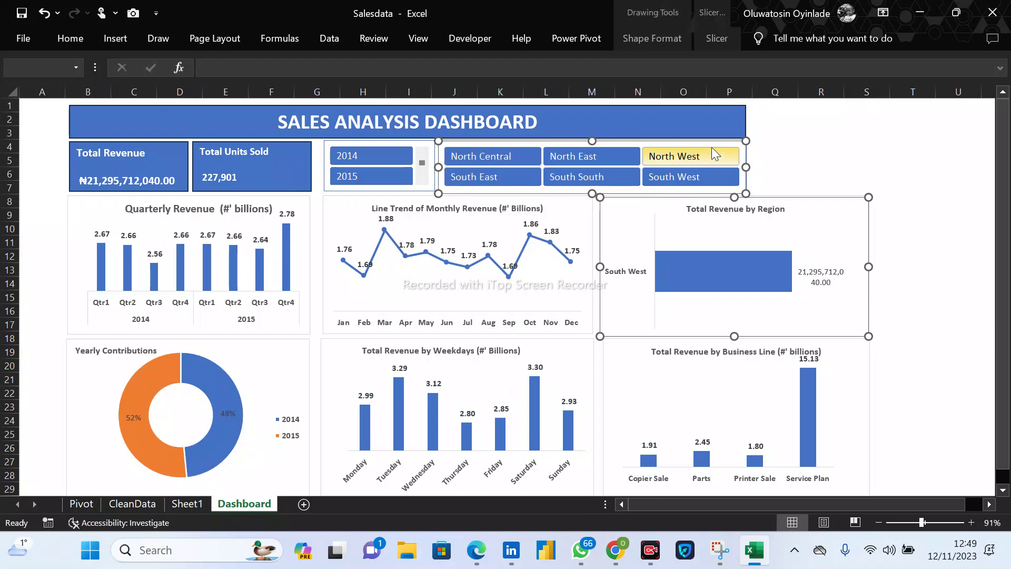
click(692, 158)
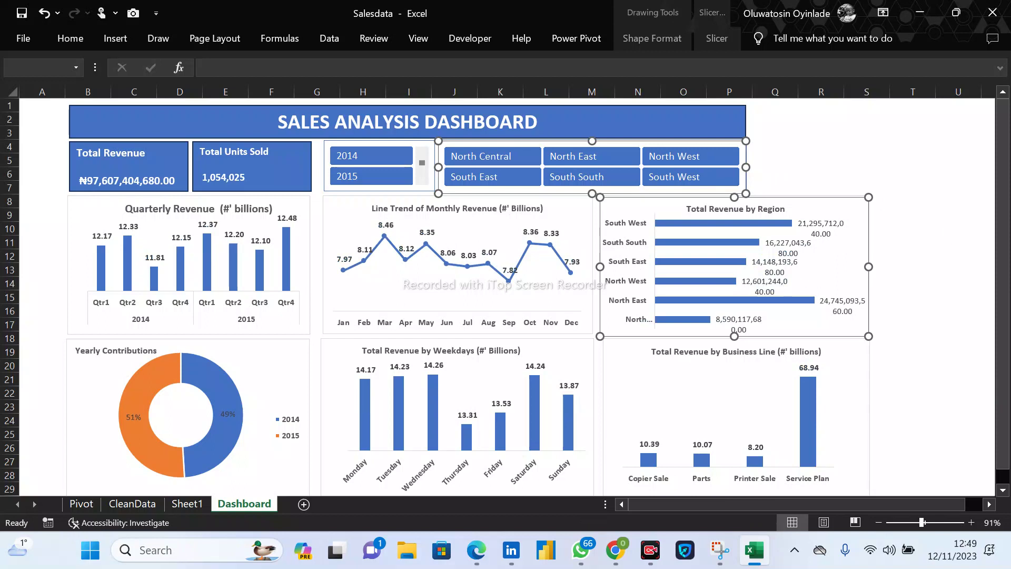
Delete the data labels from the Total Revenue by Region bar chart.
drag(959, 377, 958, 369)
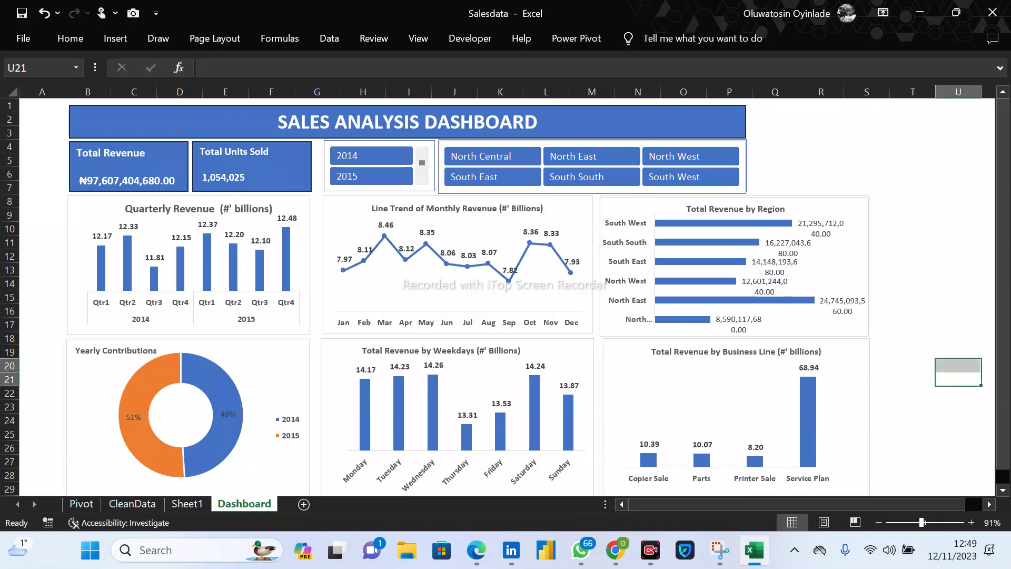
click(818, 226)
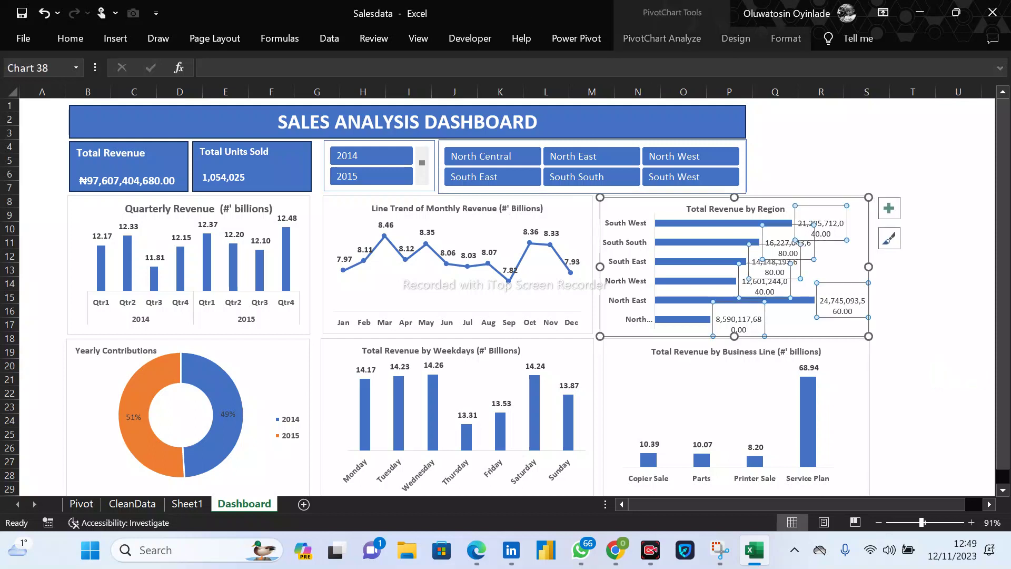
key(Delete)
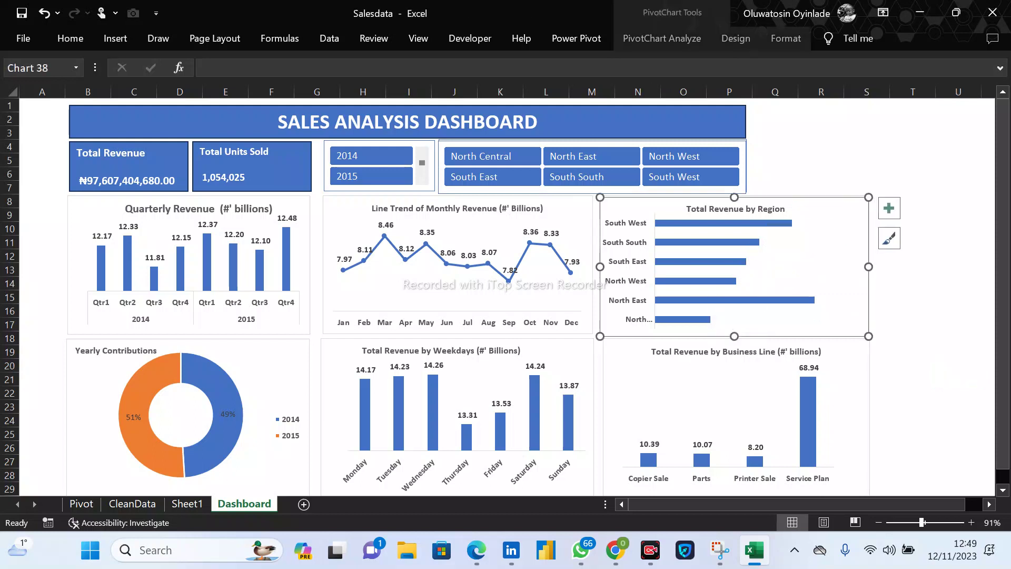
click(912, 351)
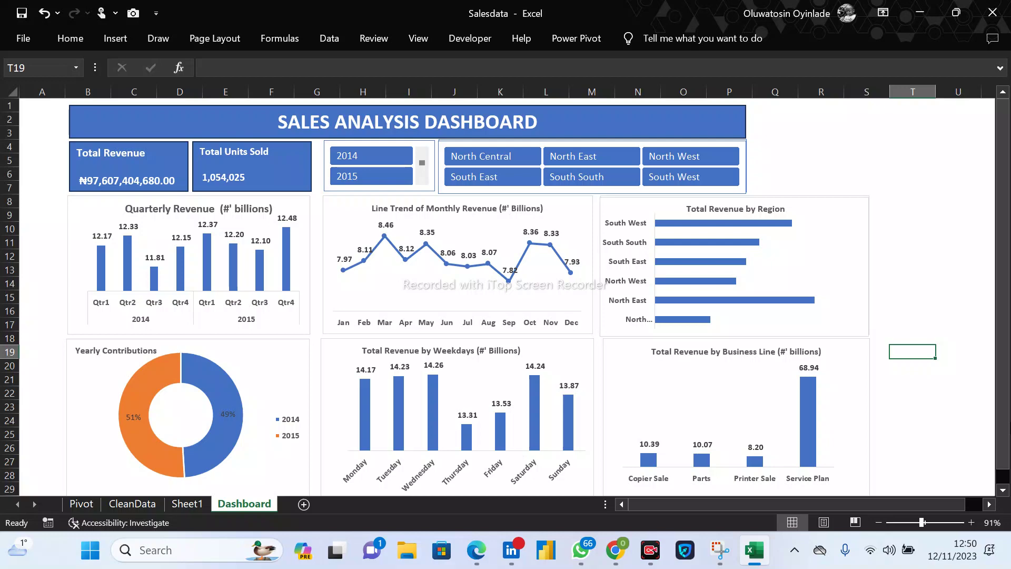
Switch to the Google Meet call in Chrome, mute the microphone and ignore the infinity mirror warning.
click(614, 549)
click(497, 464)
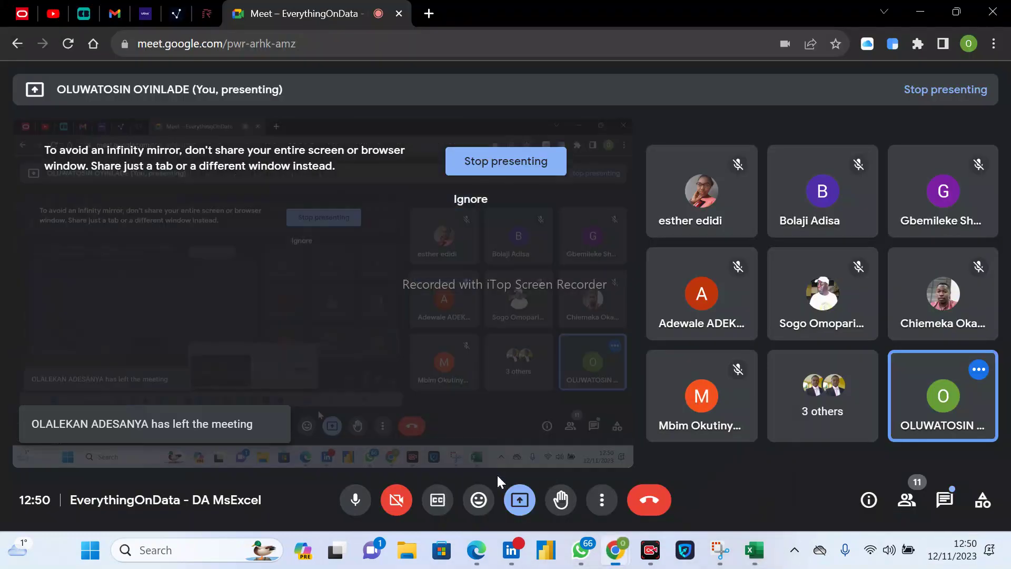
click(357, 503)
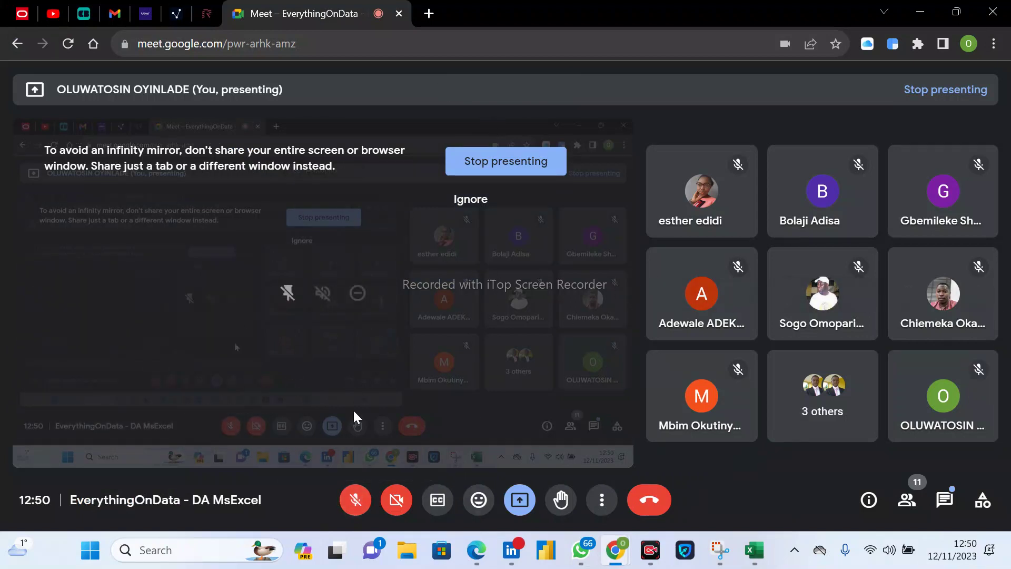
click(470, 200)
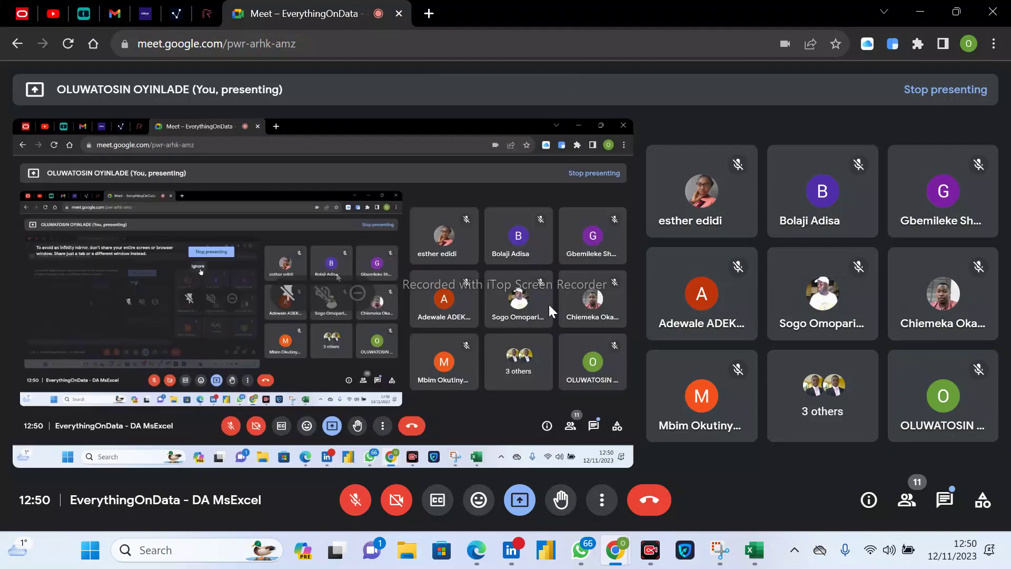
Send the message "Thank you, Sir" in the meeting's in-call chat.
click(947, 503)
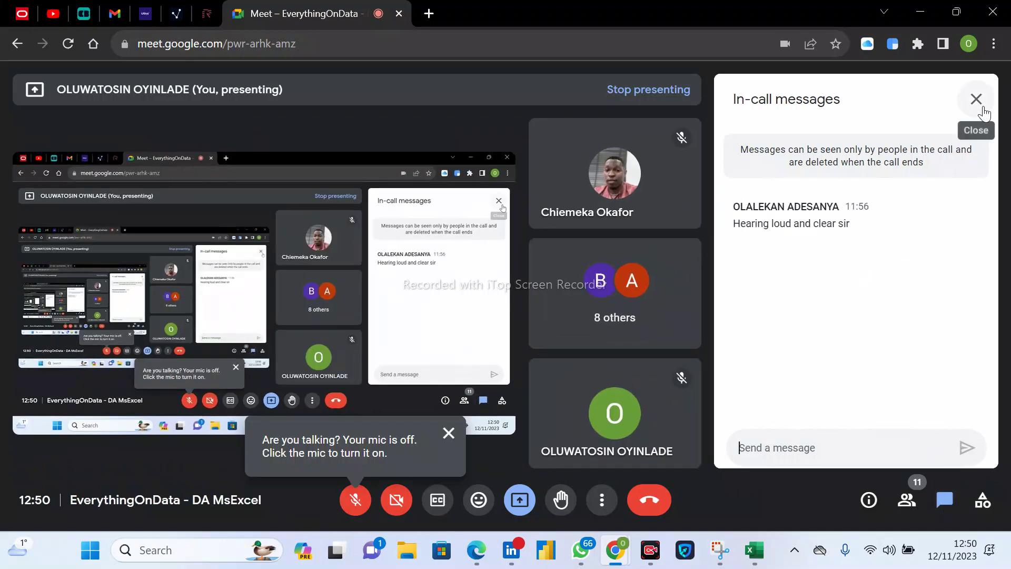
text(Thank you, Sir)
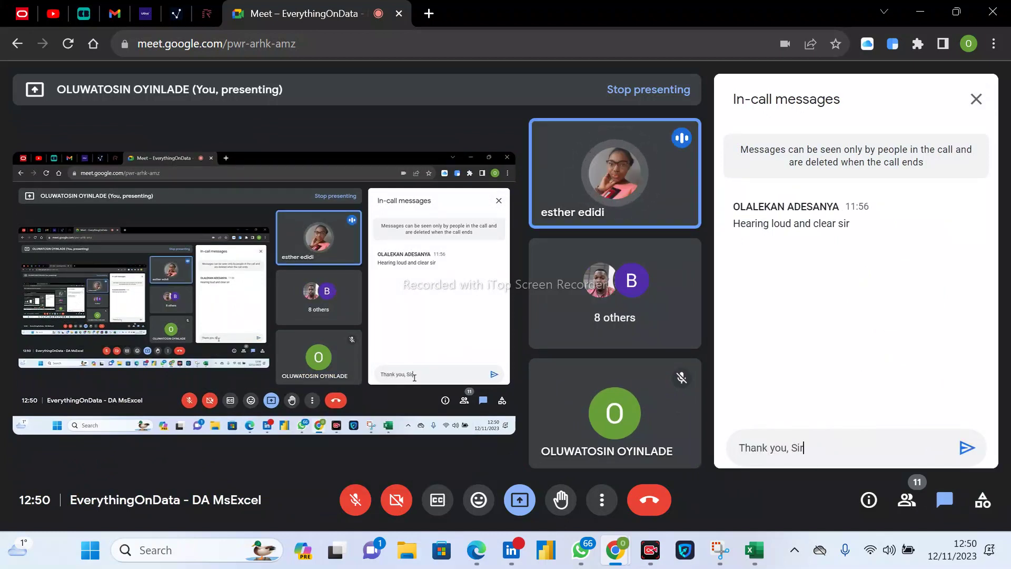
key(Return)
Send "Thank you everyone for being a part of this session" in the in-call chat and close the messages.
text(Thank yo)
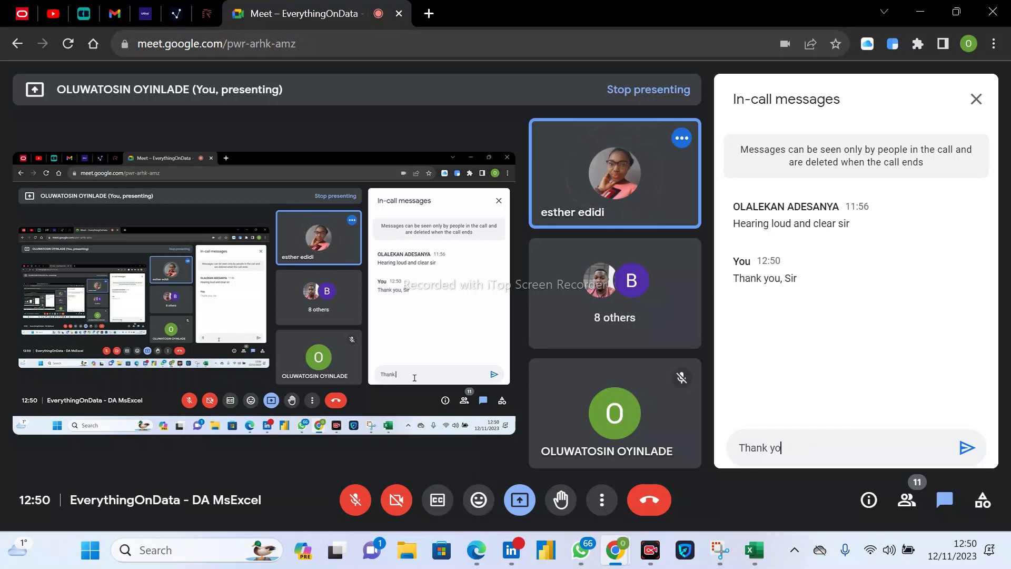
text(u everyone)
key(BackSpace)
key(BackSpace)
key(BackSpace)
text(one for beinfg)
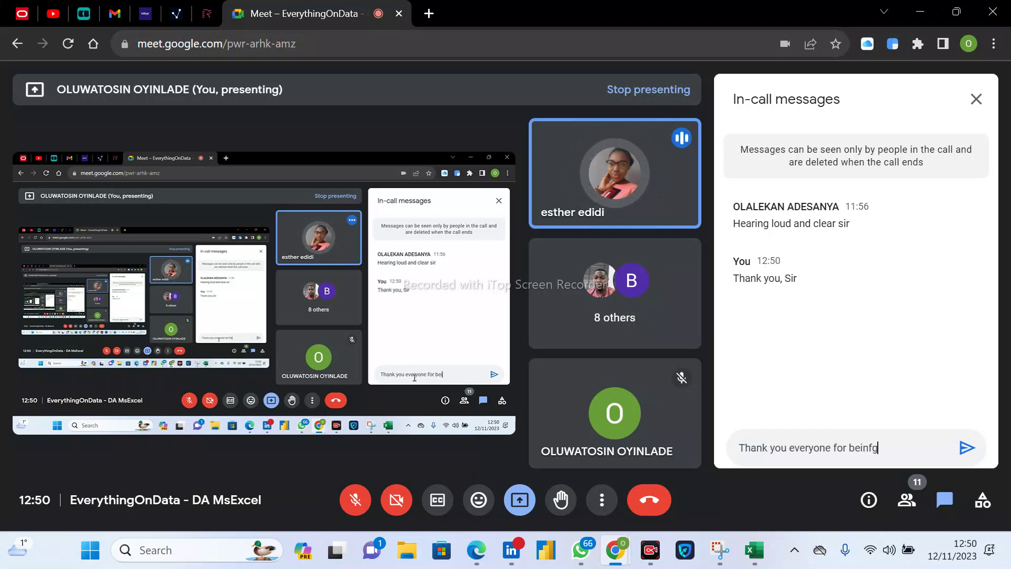
key(BackSpace)
key(BackSpace)
key(BackSpace)
text(g a part)
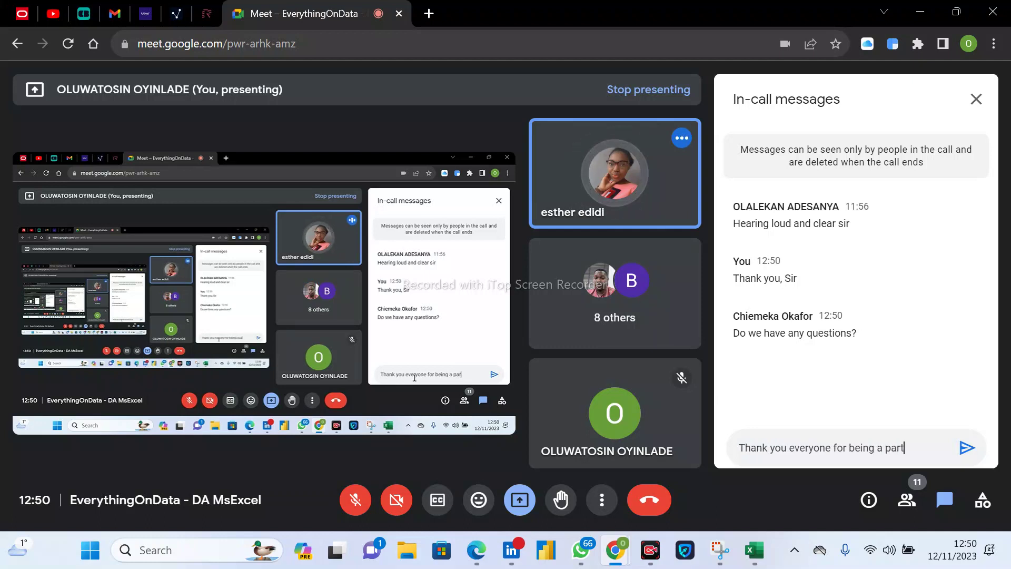
text( of this session)
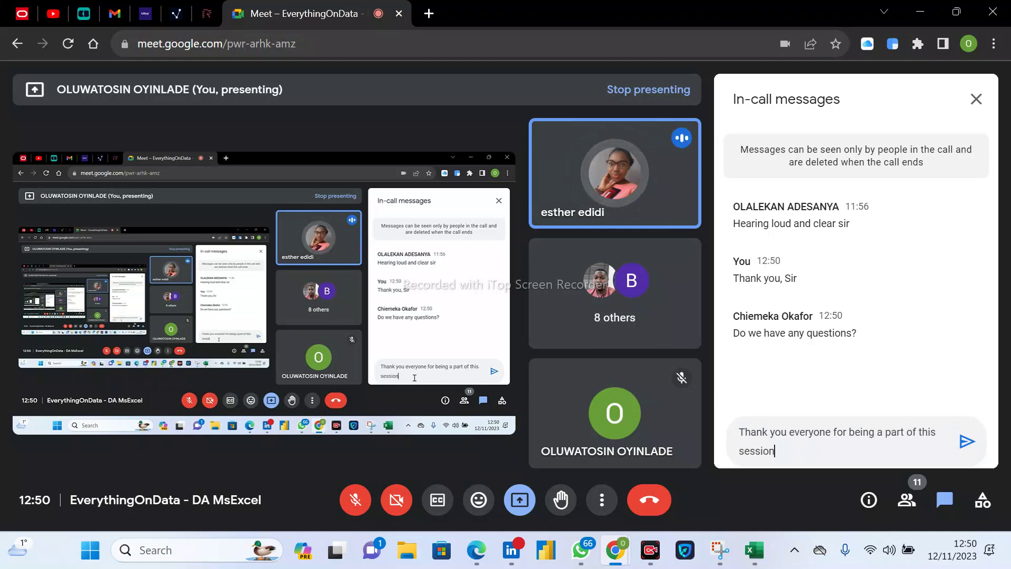
key(Return)
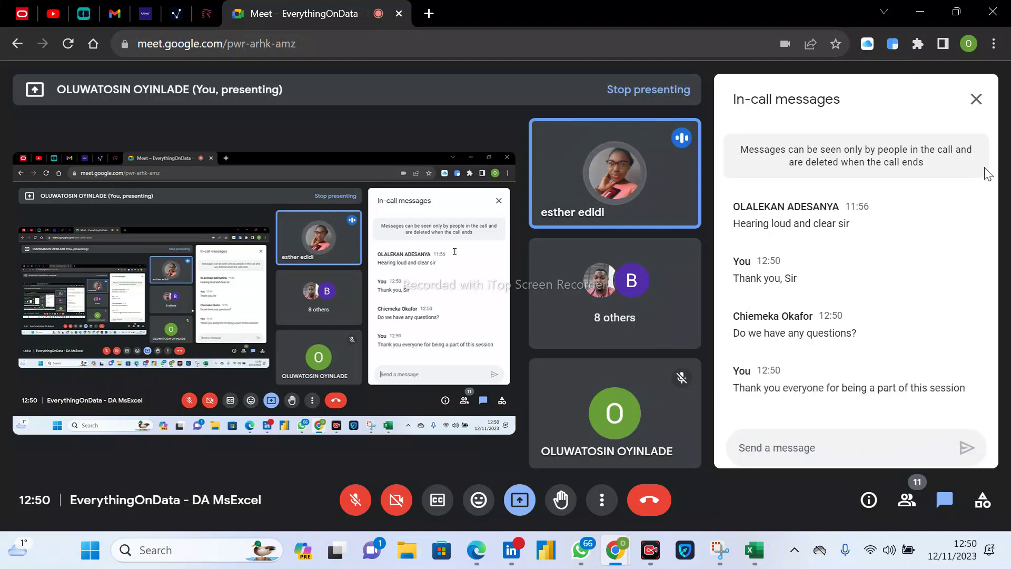
click(976, 99)
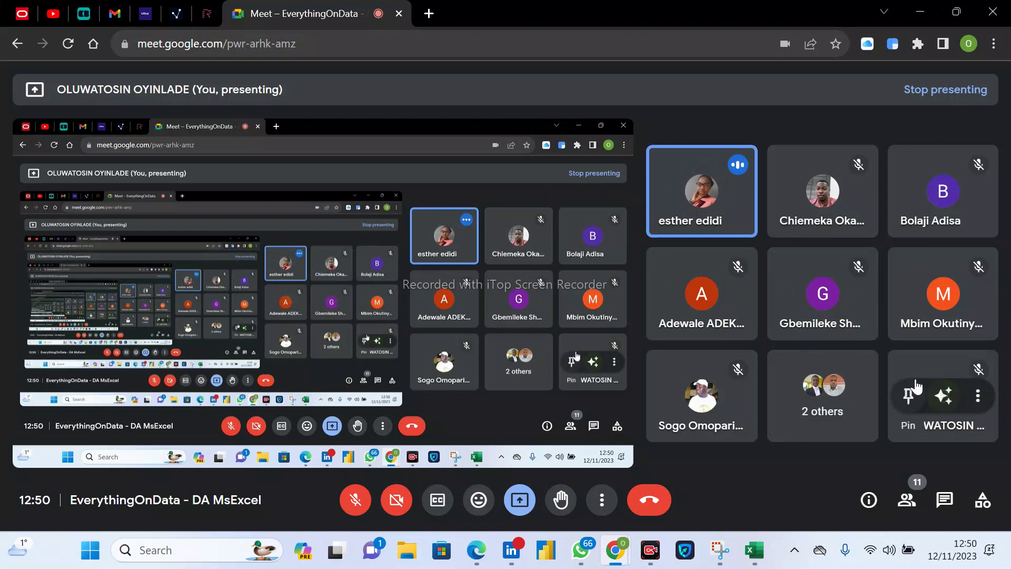
mouse_move(716, 561)
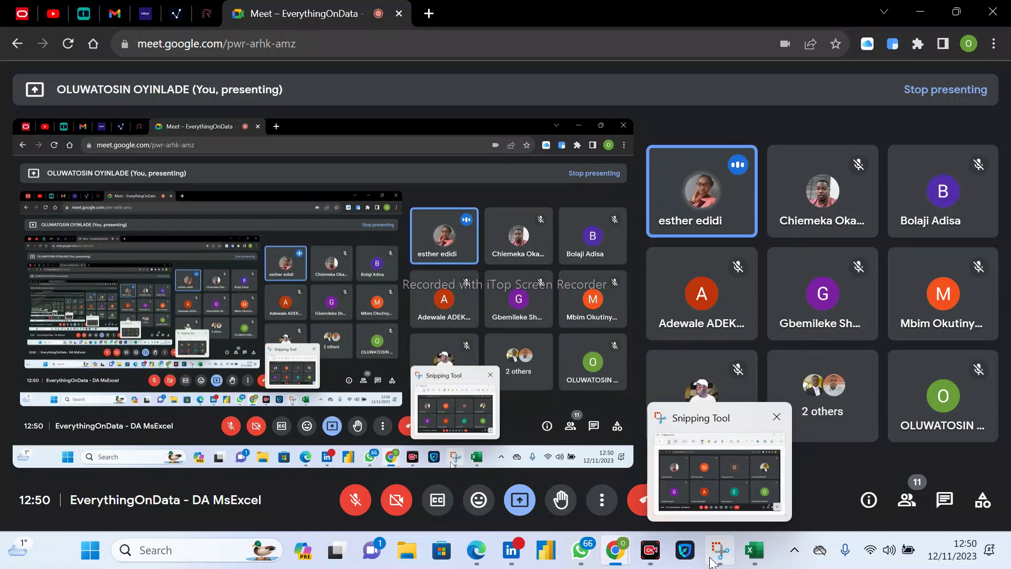
click(712, 556)
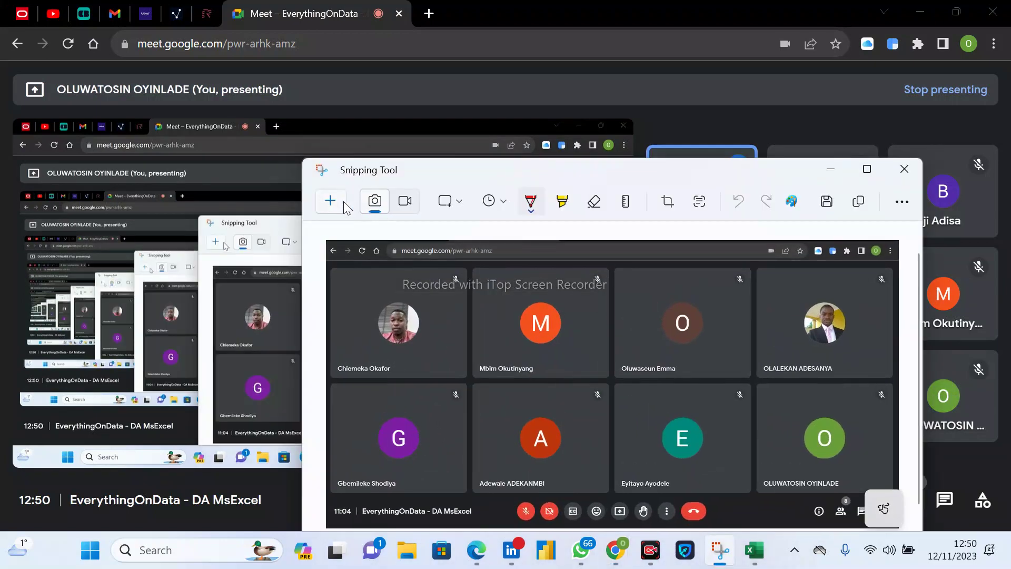
click(831, 168)
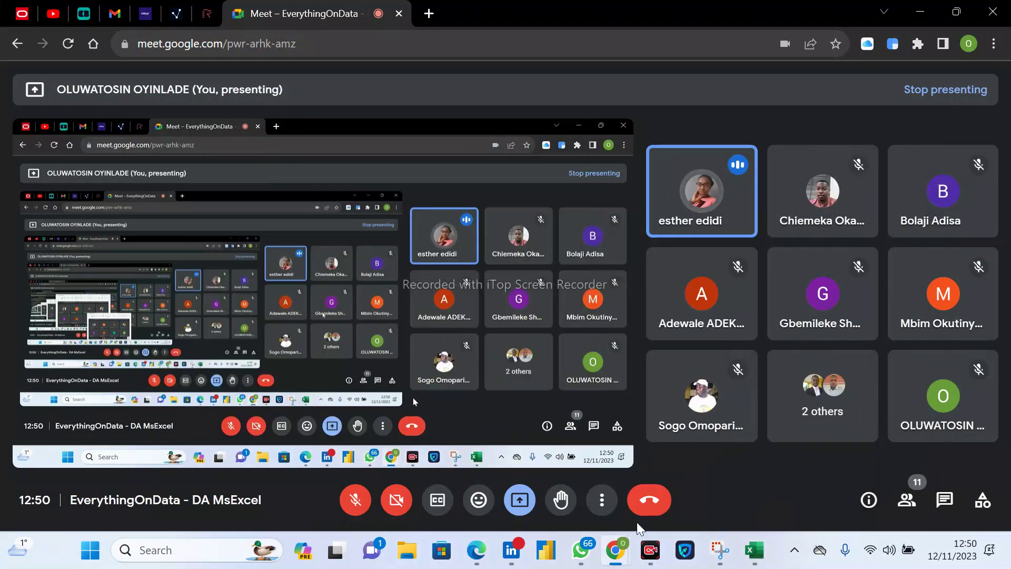
click(720, 549)
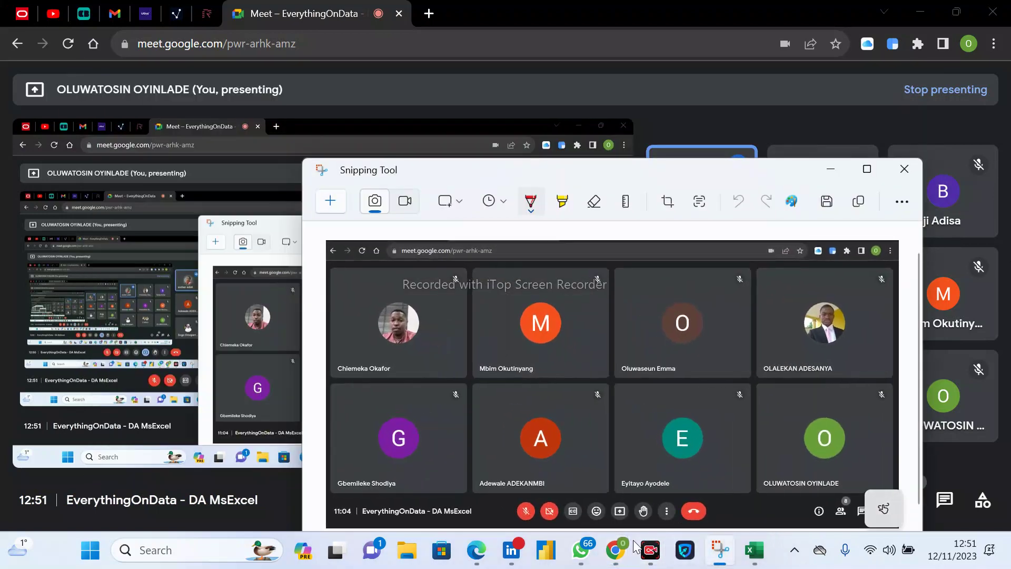
key(alt+Tab)
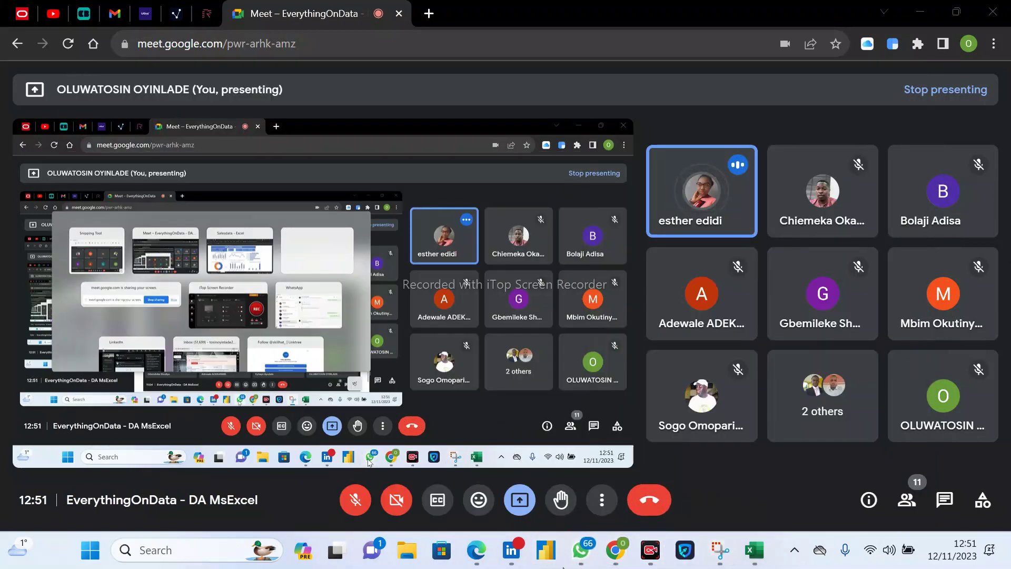
click(625, 551)
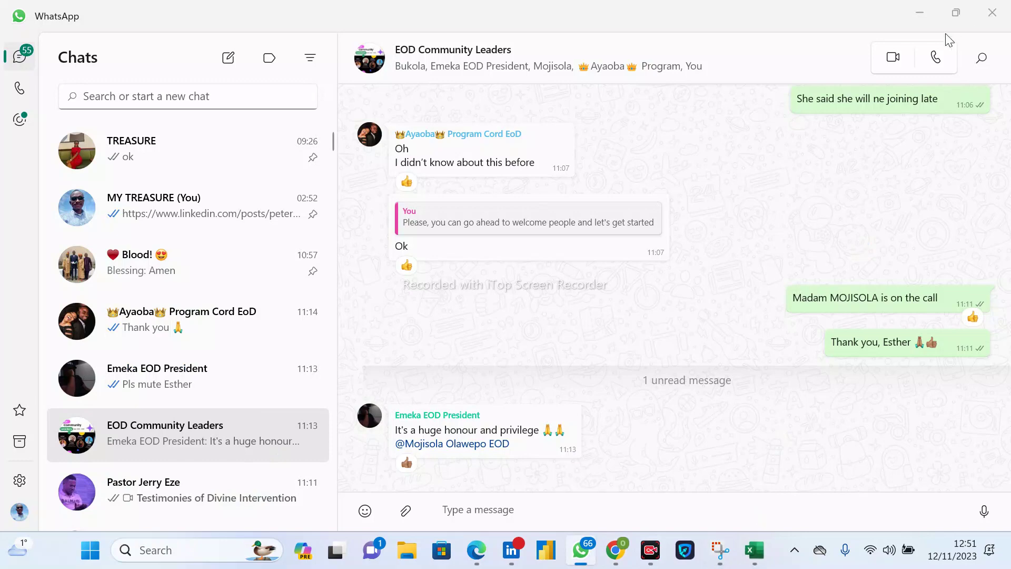
click(912, 19)
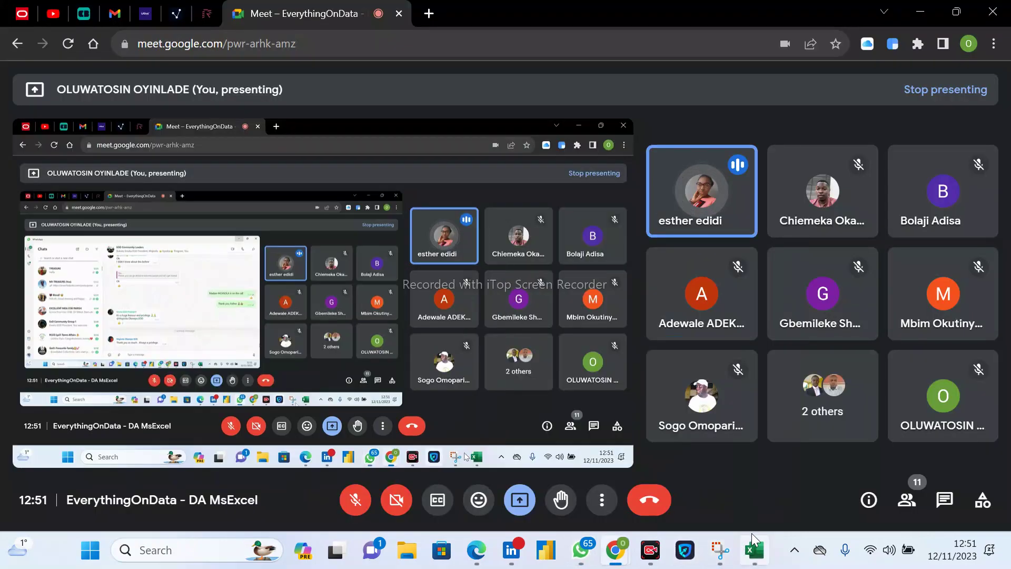
Switch back to the Salesdata workbook in Excel and shift the Total Revenue by Business Line chart's plot area slightly up and left.
click(772, 565)
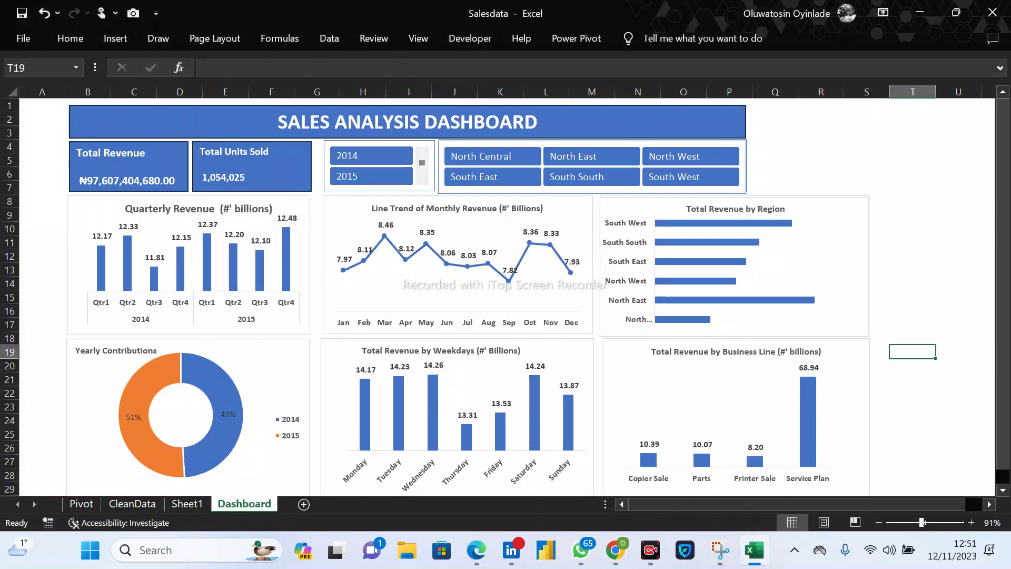
click(913, 187)
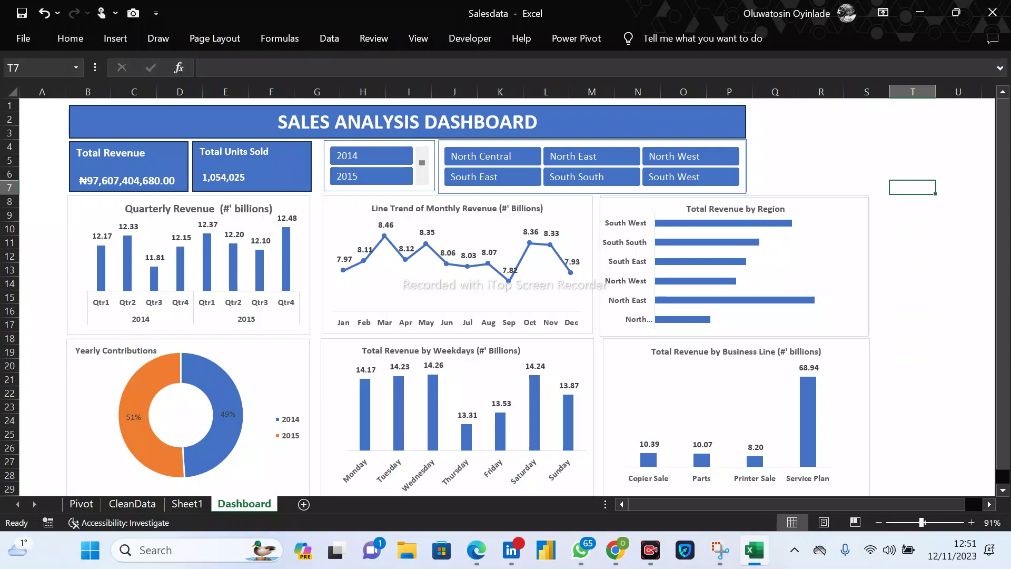
click(850, 390)
drag(775, 378, 768, 375)
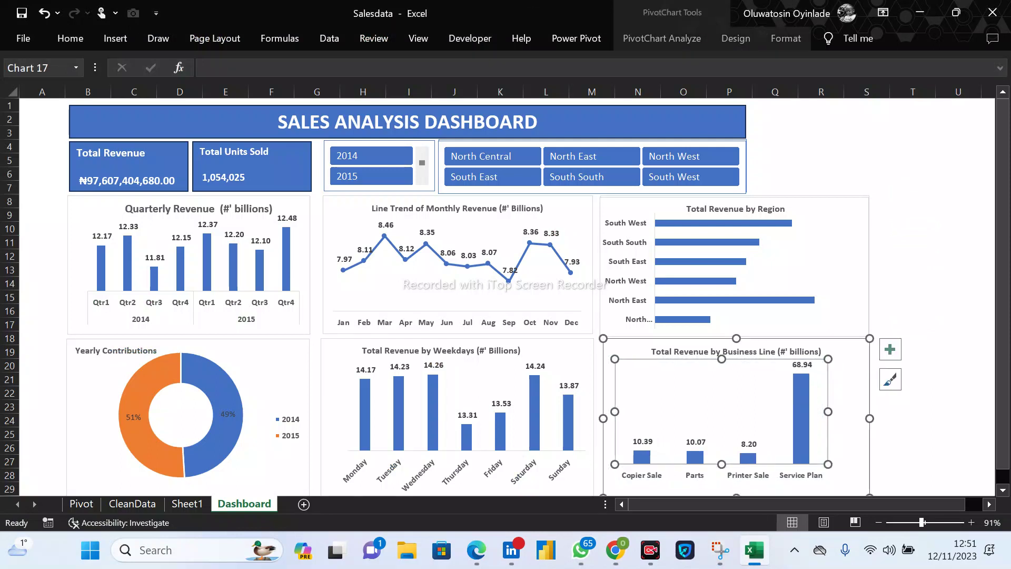
drag(958, 297, 958, 309)
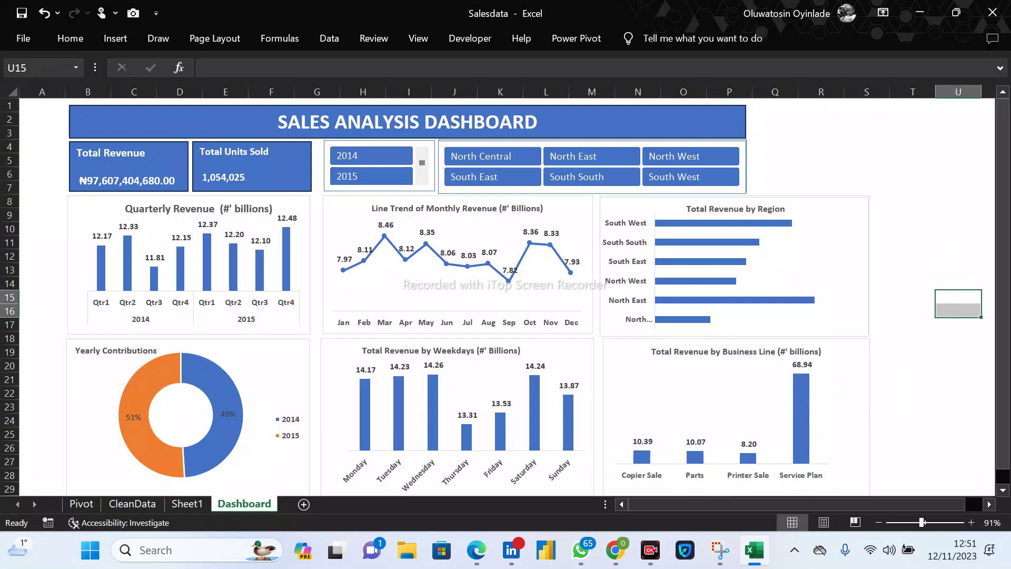
drag(912, 257, 913, 270)
click(913, 339)
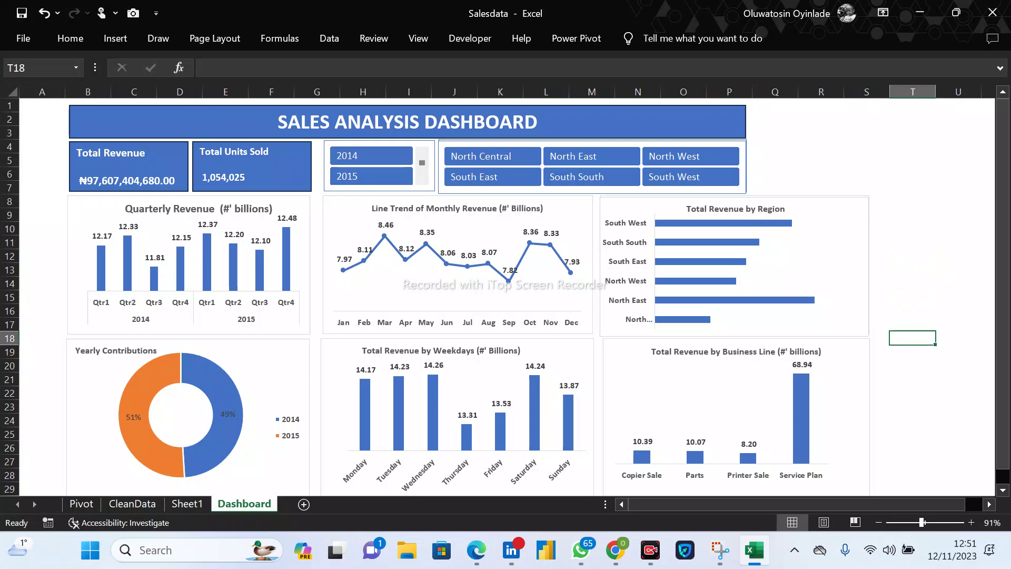
Nudge the Total Revenue by Business Line chart slightly left, closer to the weekdays chart.
drag(922, 522, 920, 522)
drag(860, 143, 861, 157)
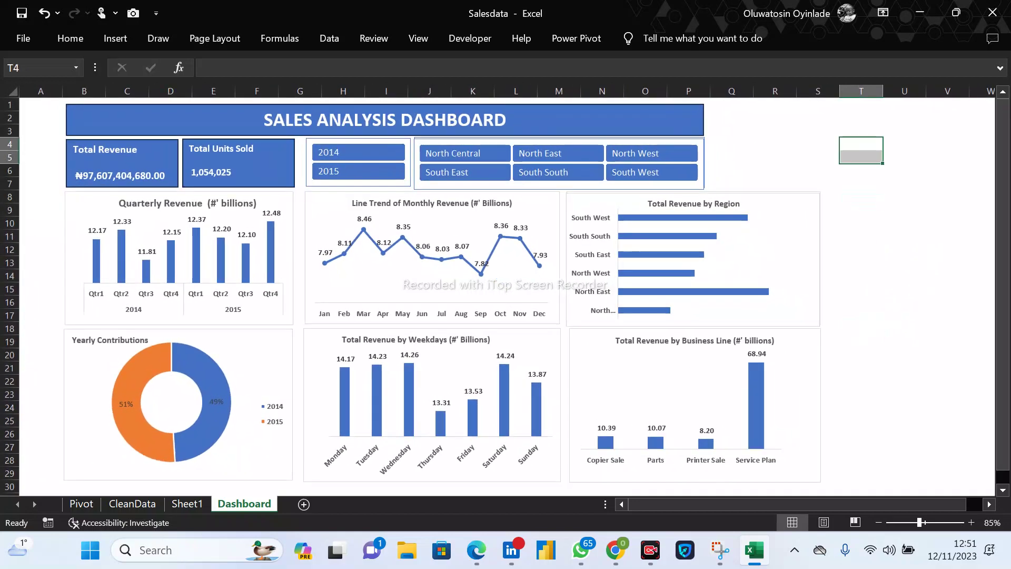
click(904, 289)
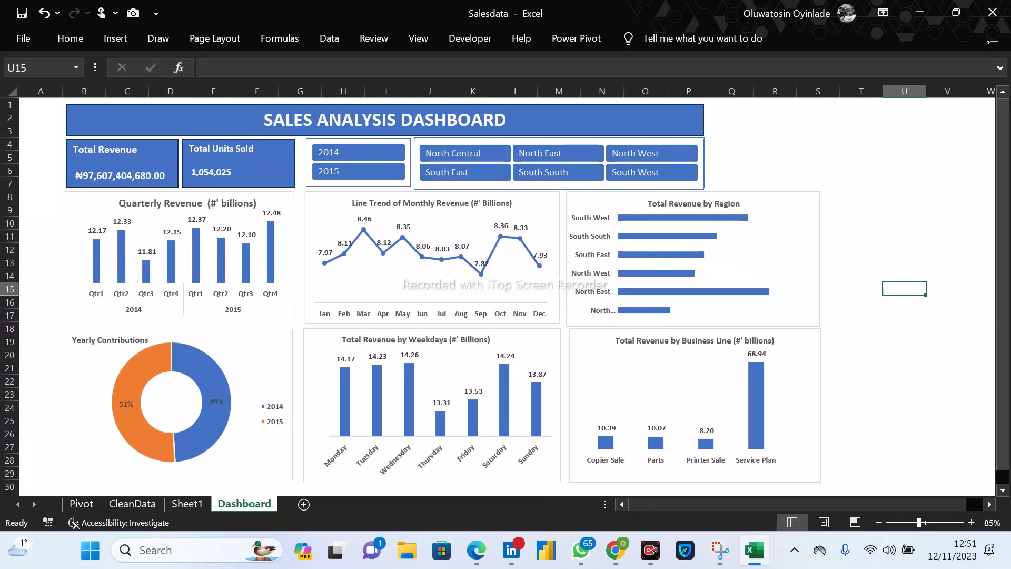
click(801, 390)
key(Left)
key(Left)
key(Left)
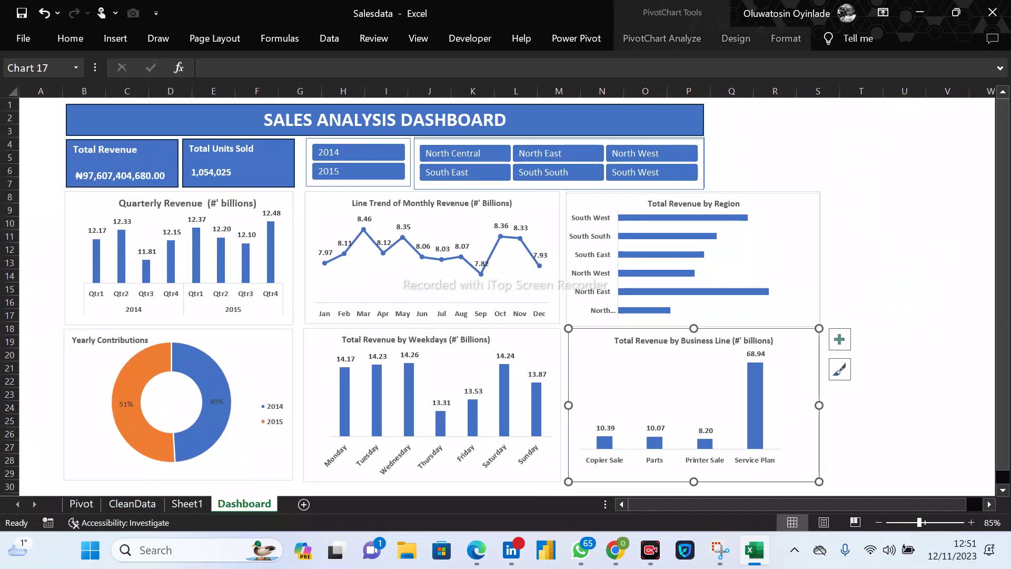
click(905, 236)
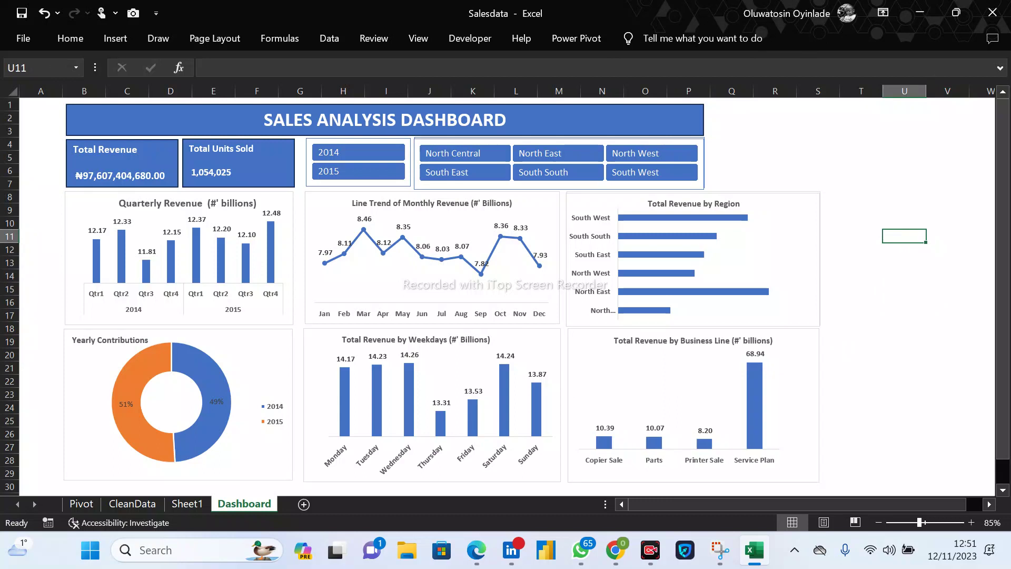
Widen the monthly trend and weekdays charts slightly on their left side so their left edges align, and save the workbook.
click(533, 204)
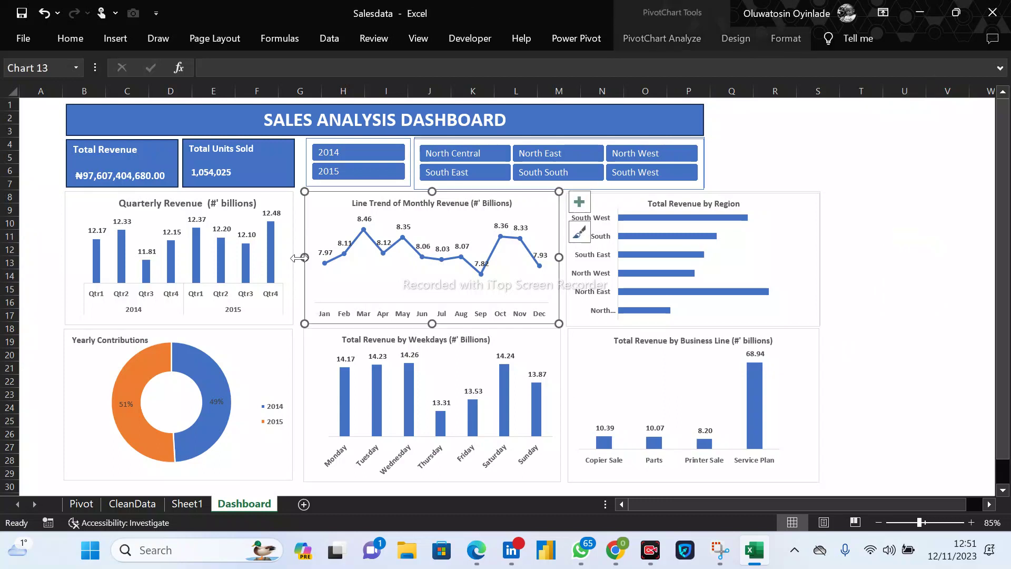
drag(305, 257, 300, 258)
click(318, 348)
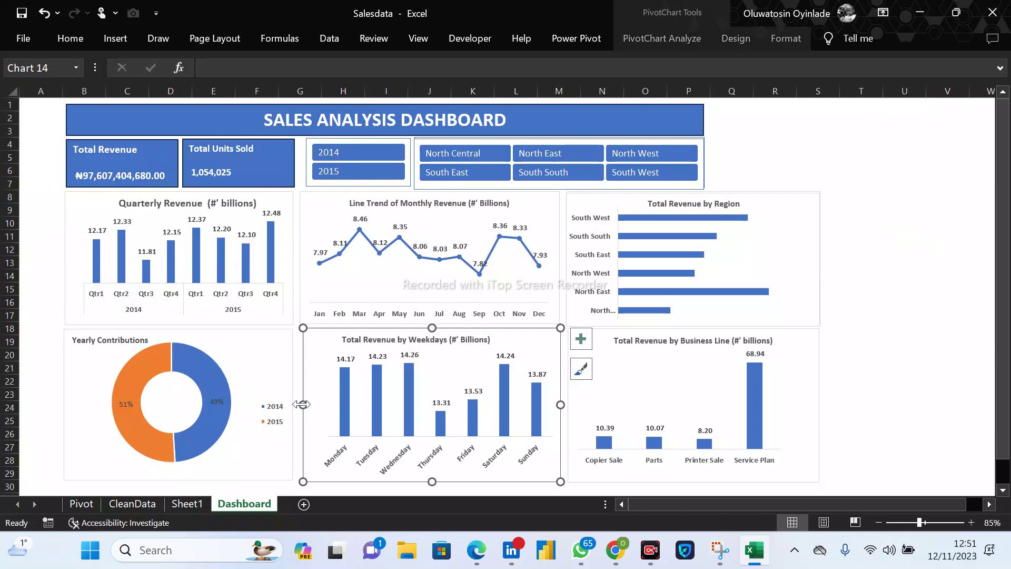
drag(301, 405, 300, 405)
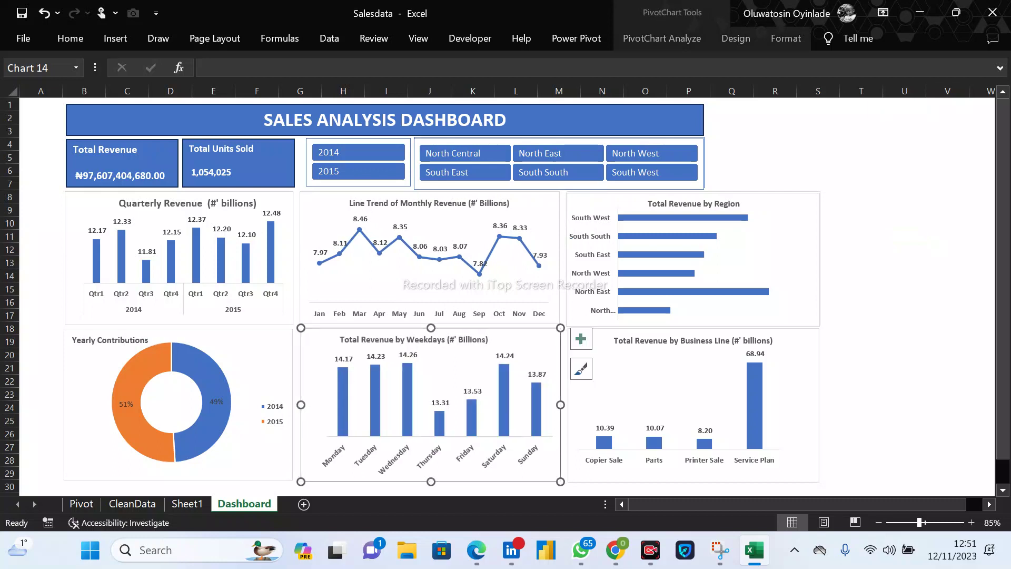
click(860, 328)
key(ctrl+s)
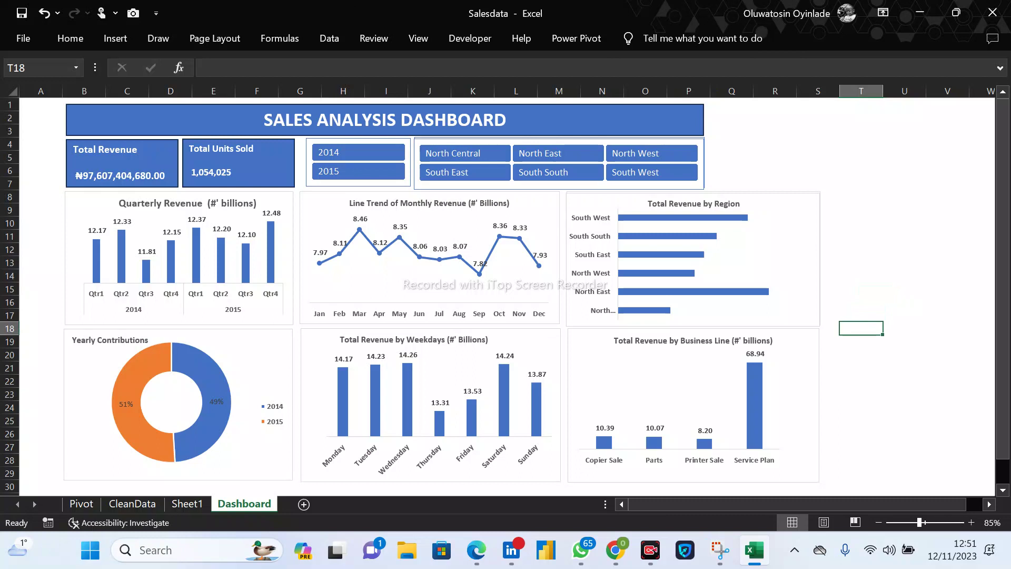
Fill the dashboard background range A1:T30 with Blue, Accent 5, hide the ribbon again and save the workbook.
drag(41, 105, 862, 486)
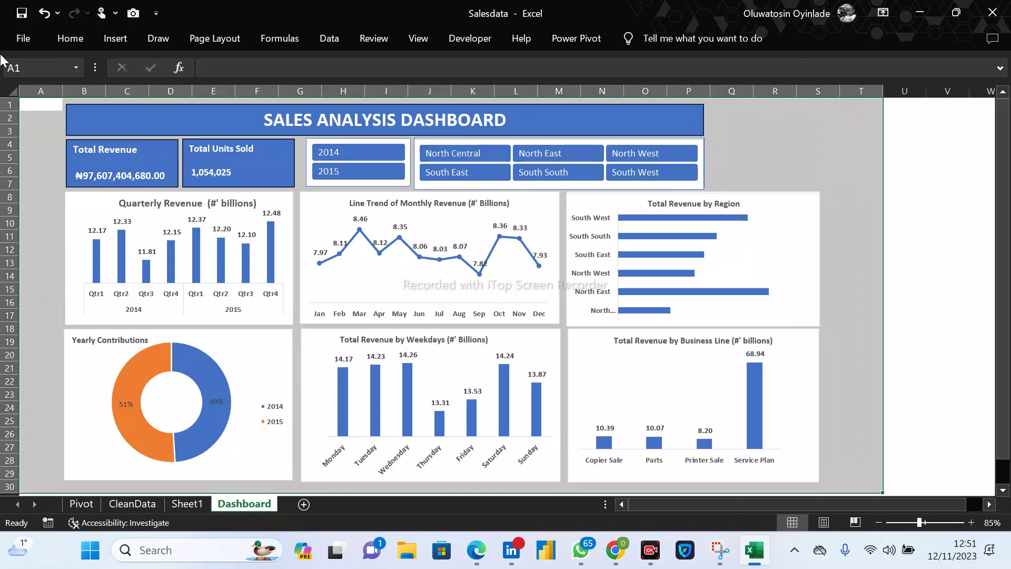
click(78, 38)
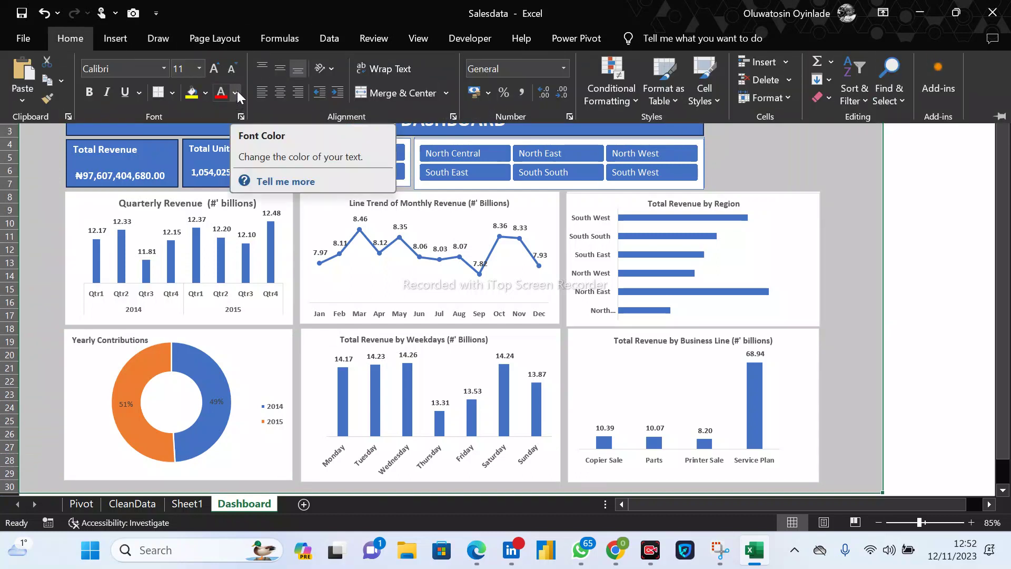
click(206, 93)
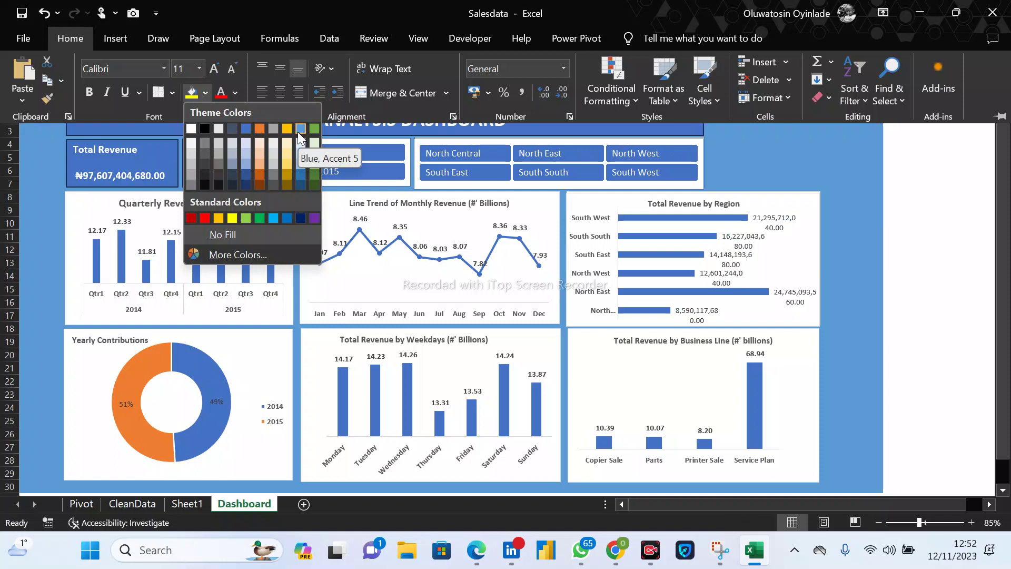
click(299, 131)
key(ctrl+F1)
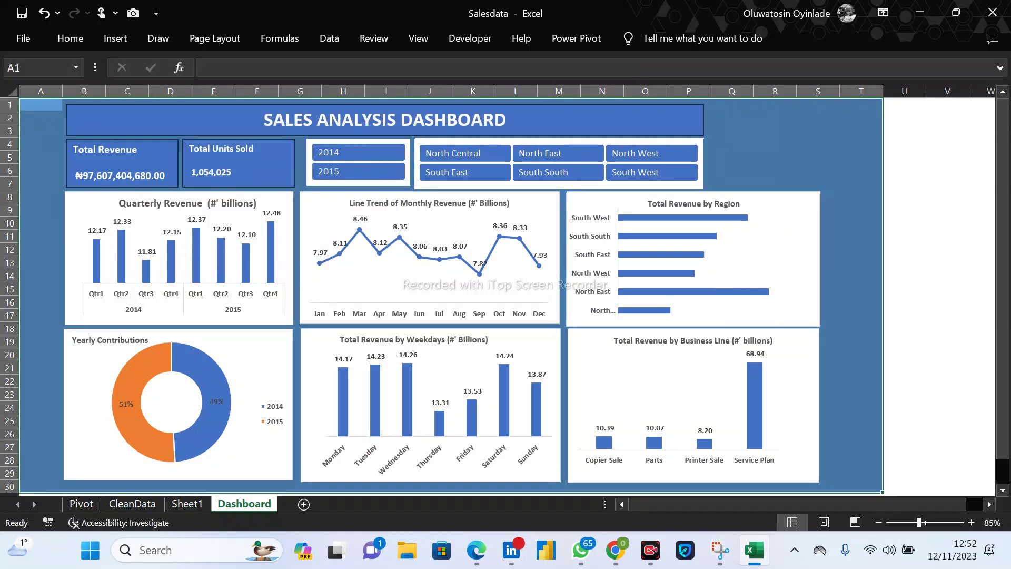
click(819, 157)
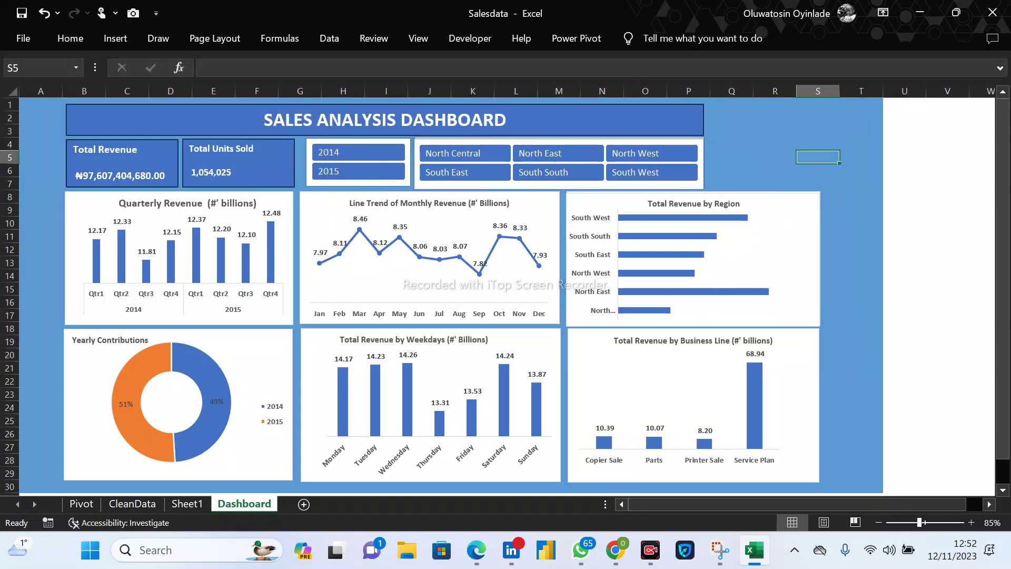
key(ctrl+s)
Check the ongoing Google Meet call in Chrome and return to the Dashboard sheet in Excel.
mouse_move(621, 557)
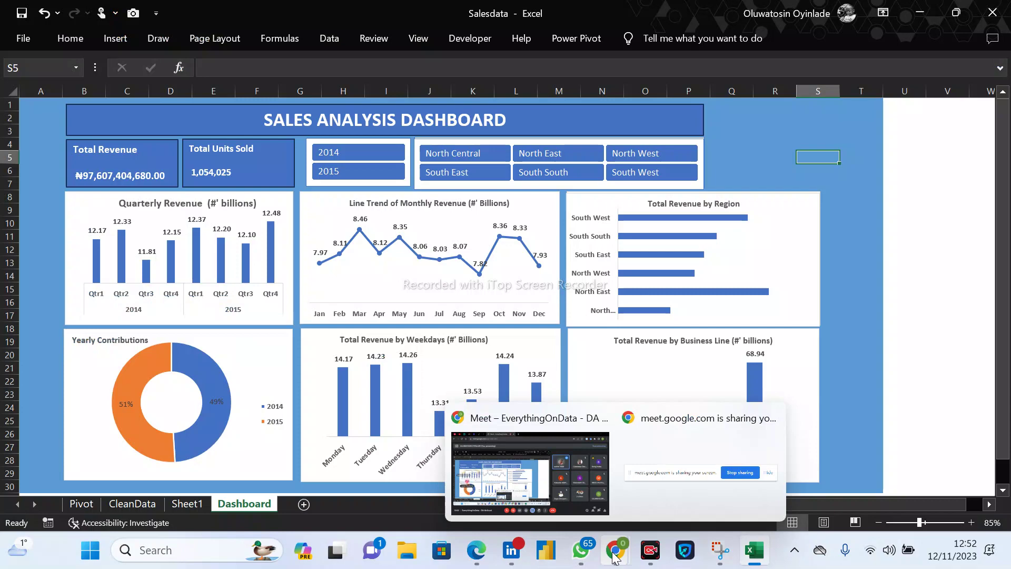
click(571, 491)
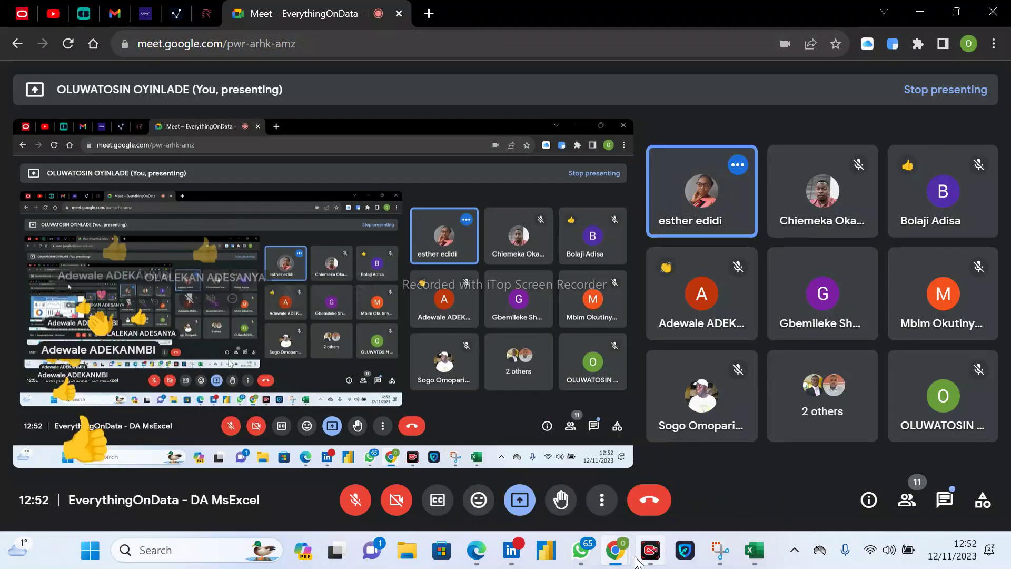
mouse_move(614, 556)
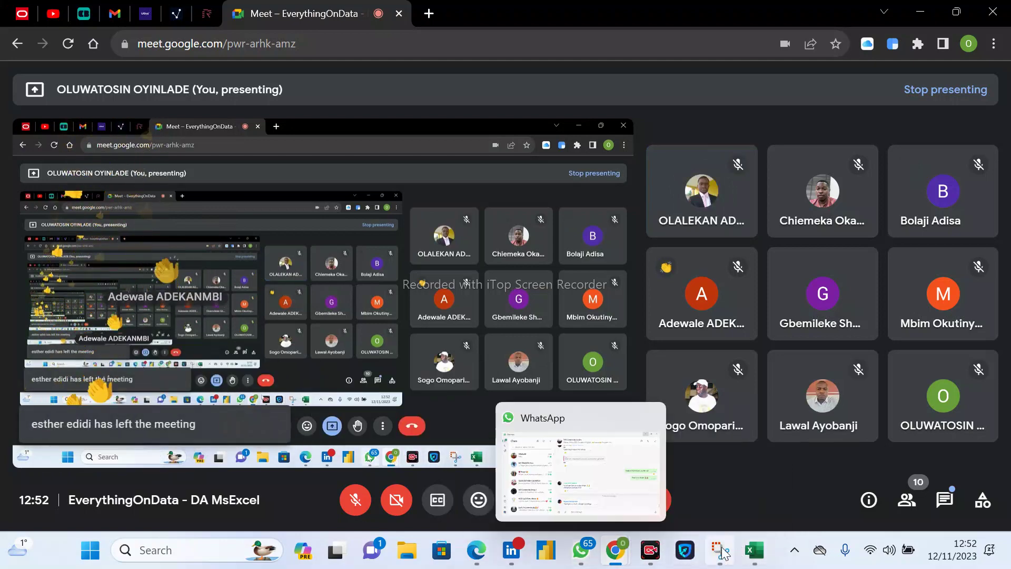
click(751, 553)
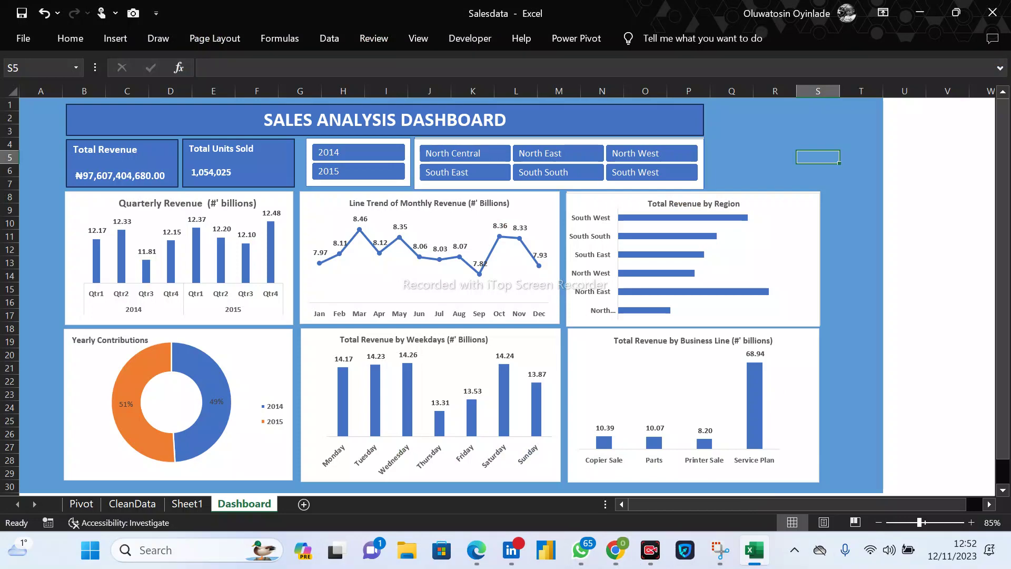
mouse_move(615, 550)
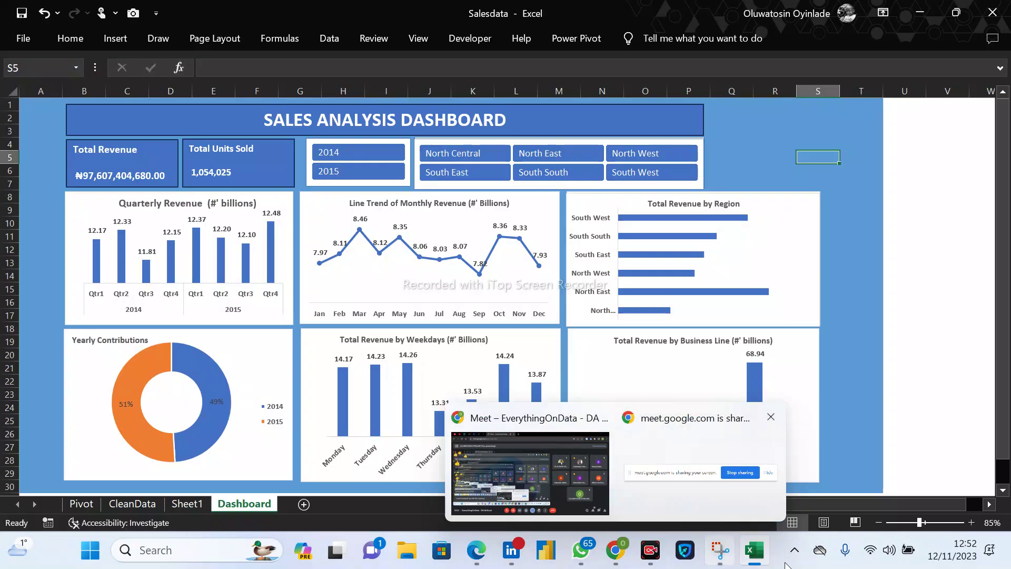
click(860, 170)
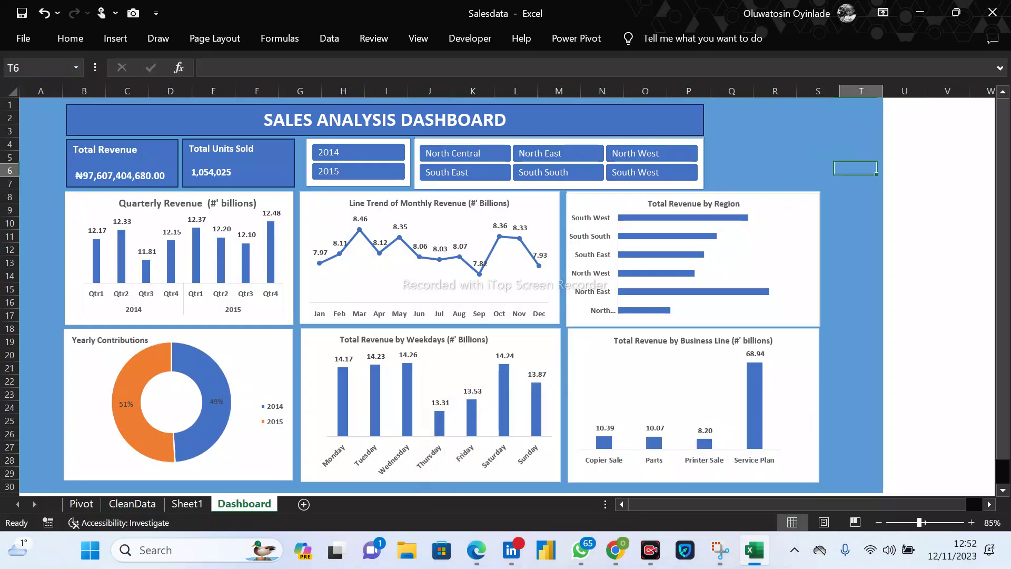
Save the workbook to the Desktop as Salesdata in Excel Workbook format, replacing the existing file.
click(23, 36)
click(65, 289)
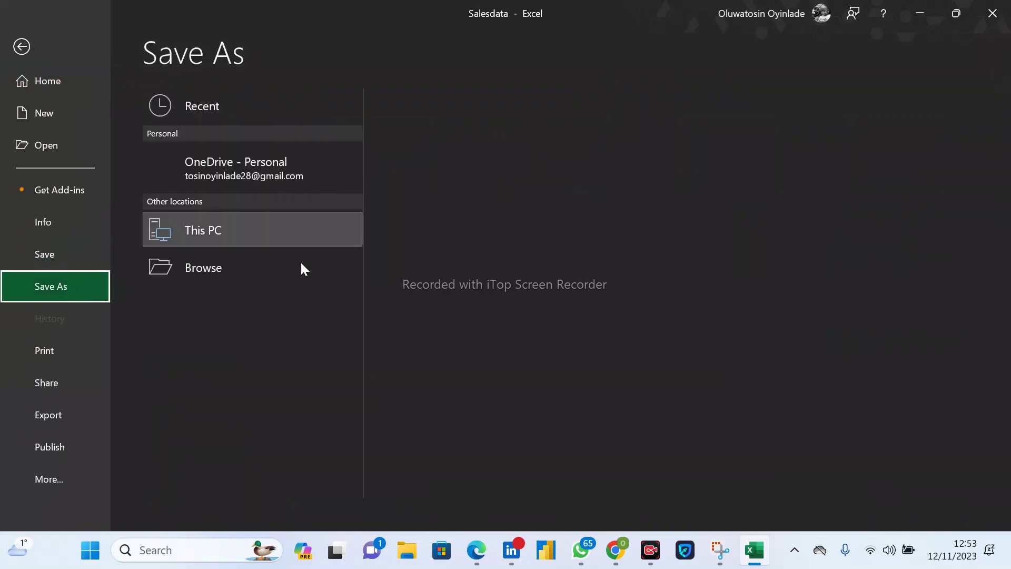
click(327, 240)
click(304, 237)
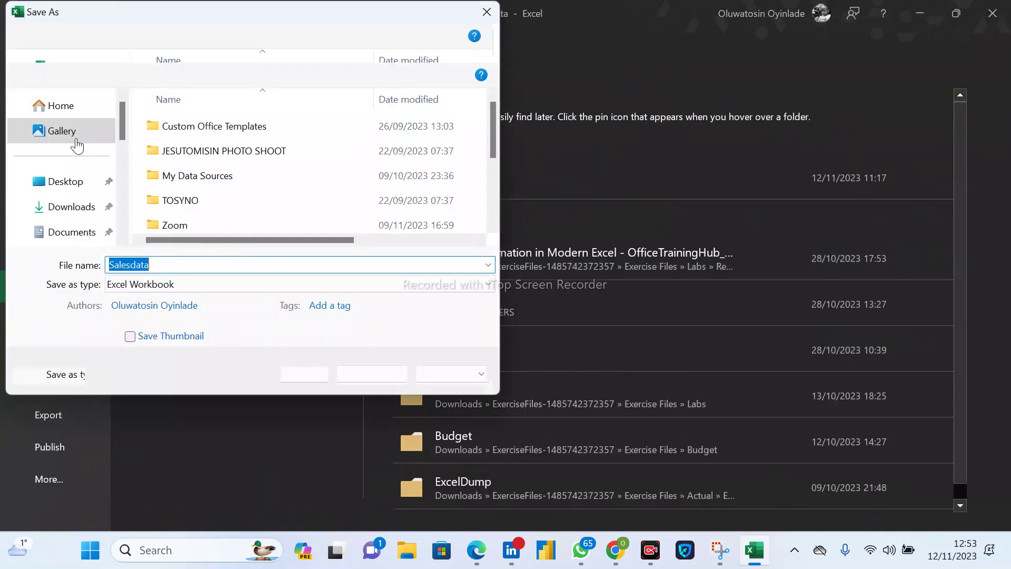
click(70, 182)
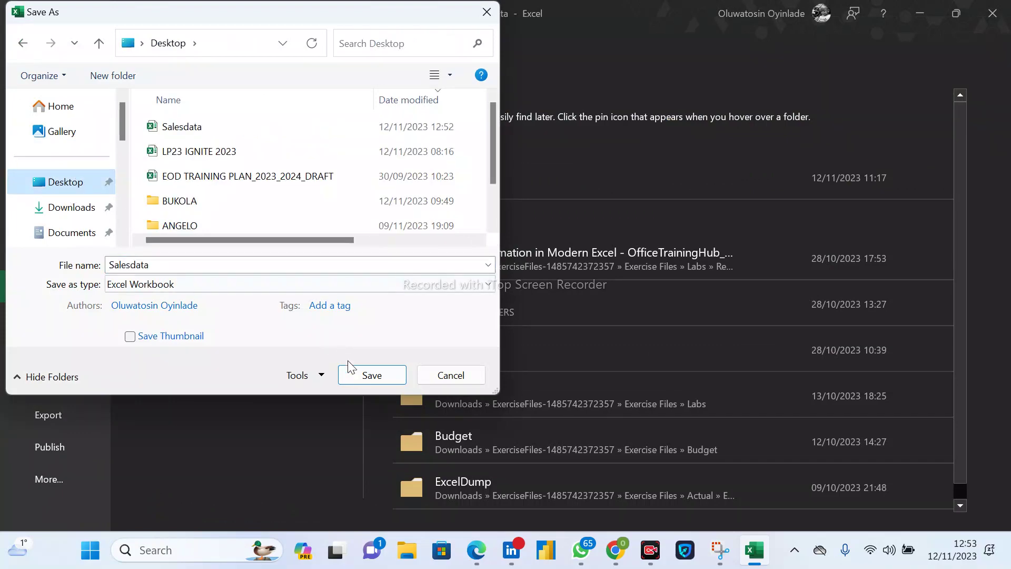
click(369, 376)
click(542, 276)
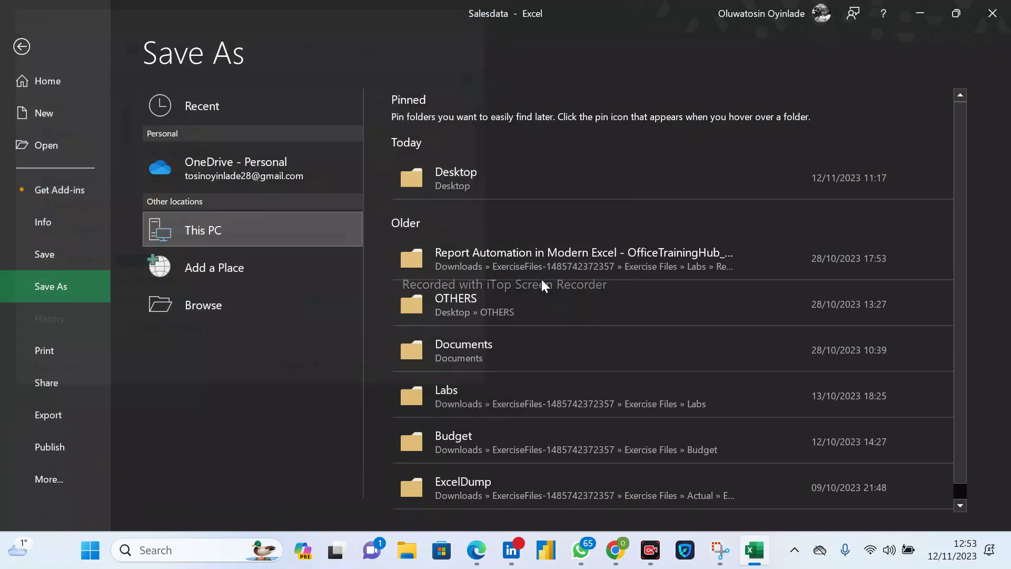
mouse_move(622, 558)
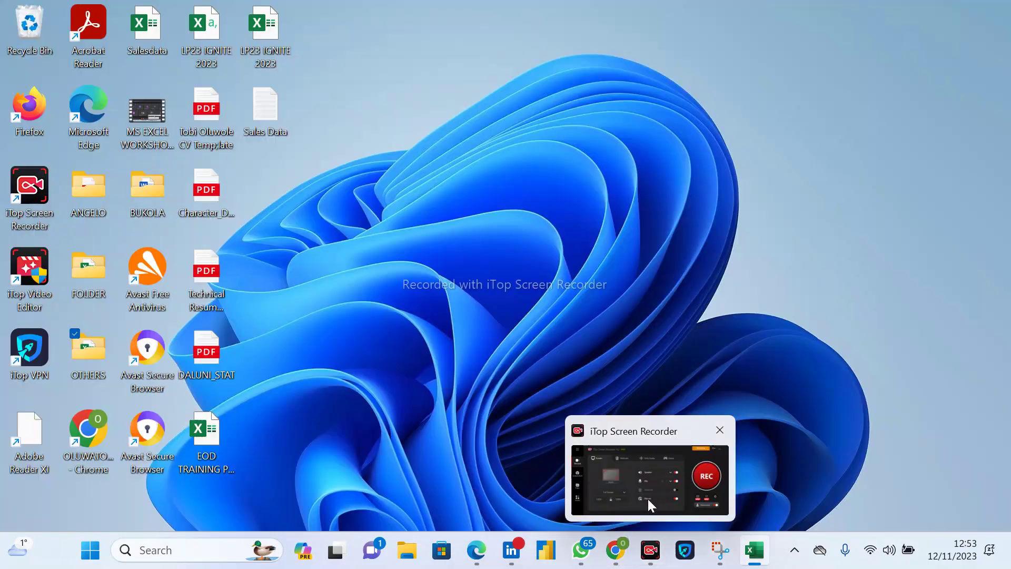
click(648, 498)
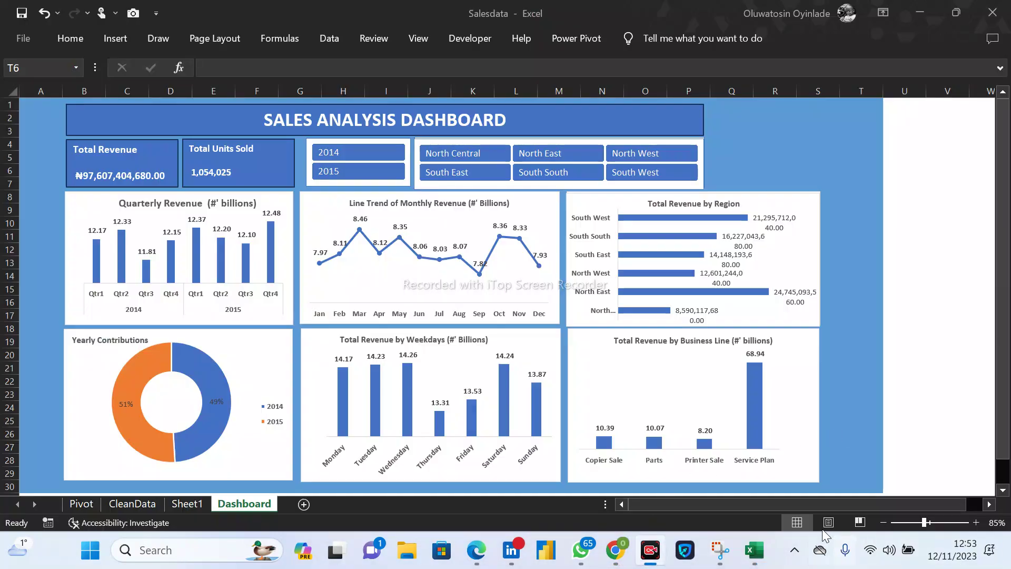